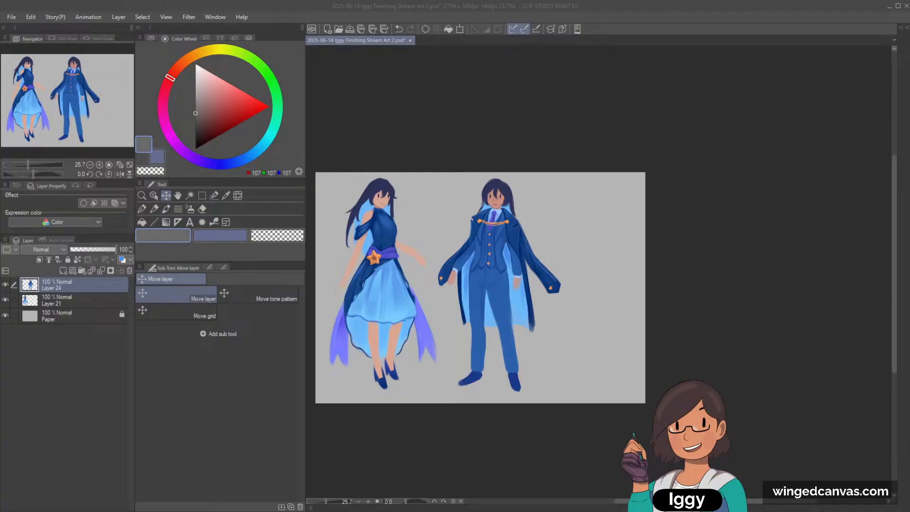
Try moving the dress figure and the suit figure with the Object tool, and undo both moves.
key(o)
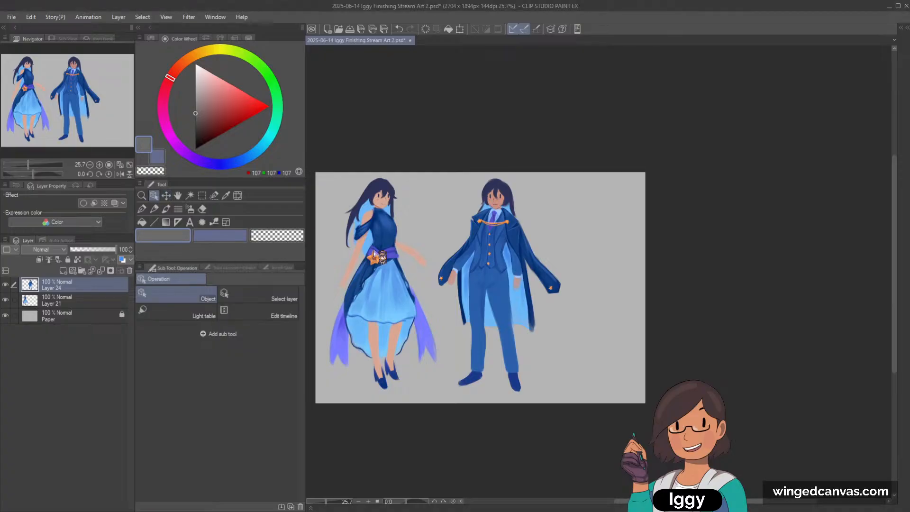
drag(373, 252, 375, 264)
drag(503, 252, 494, 258)
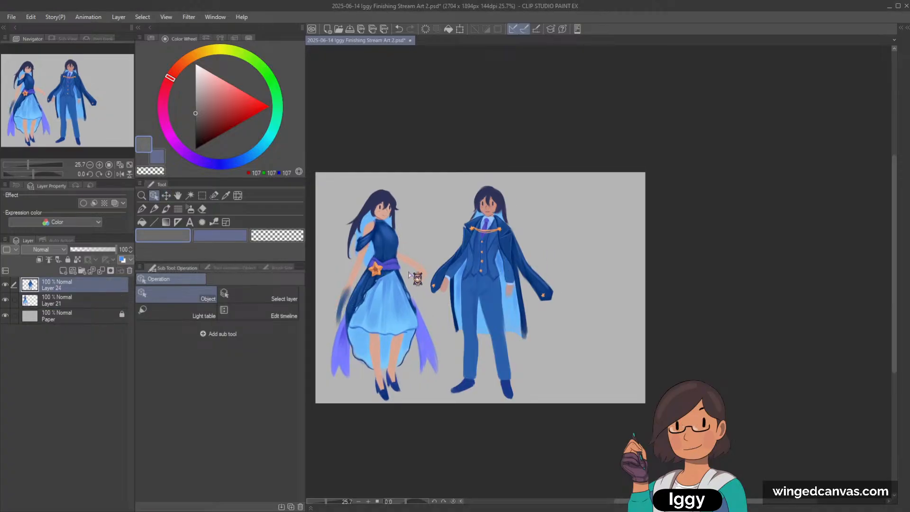
key(ctrl+z)
key(ctrl+z)
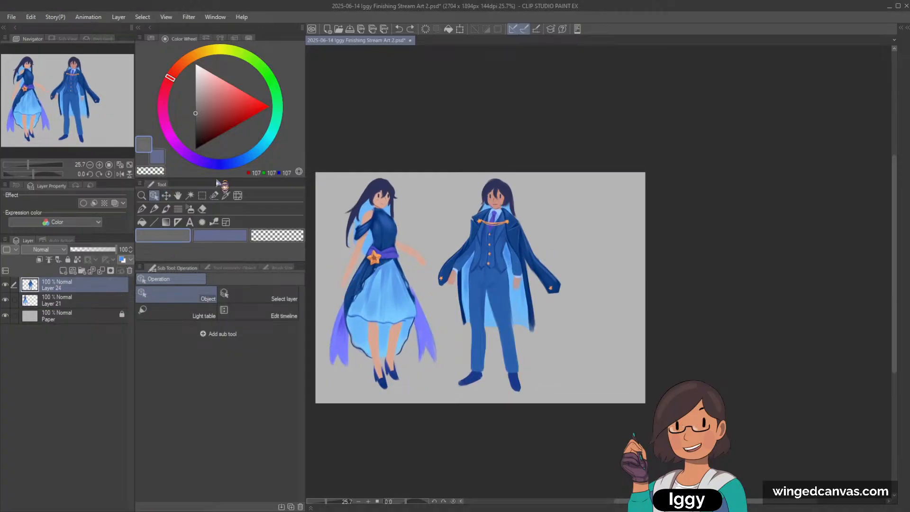
Mark a trial selection around the dress figure's body with the Selection pen and check the two figure layers.
click(214, 195)
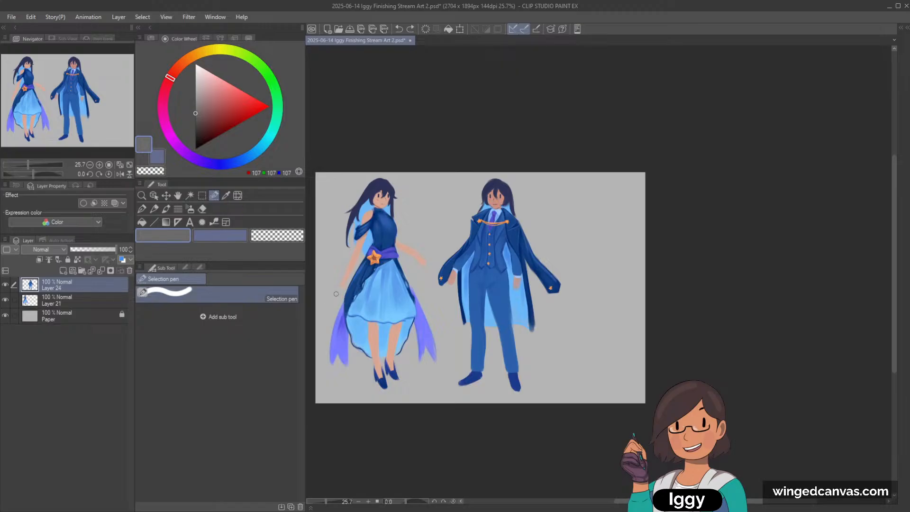
mouse_move(336, 294)
mouse_down()
mouse_move(374, 228)
mouse_move(327, 312)
mouse_move(334, 296)
mouse_up()
click(79, 304)
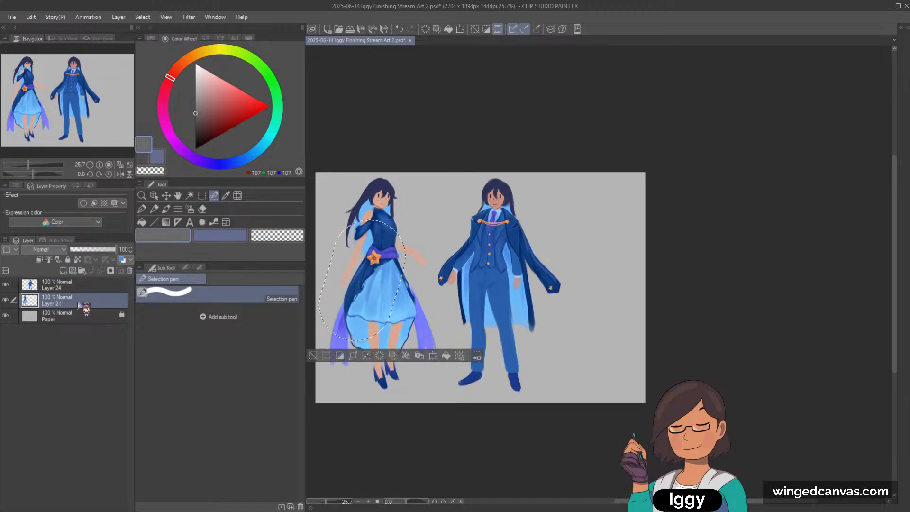
click(62, 285)
Toggle Layer 24's visibility to check which figure it holds, clear the selection, and show the layer again.
click(6, 284)
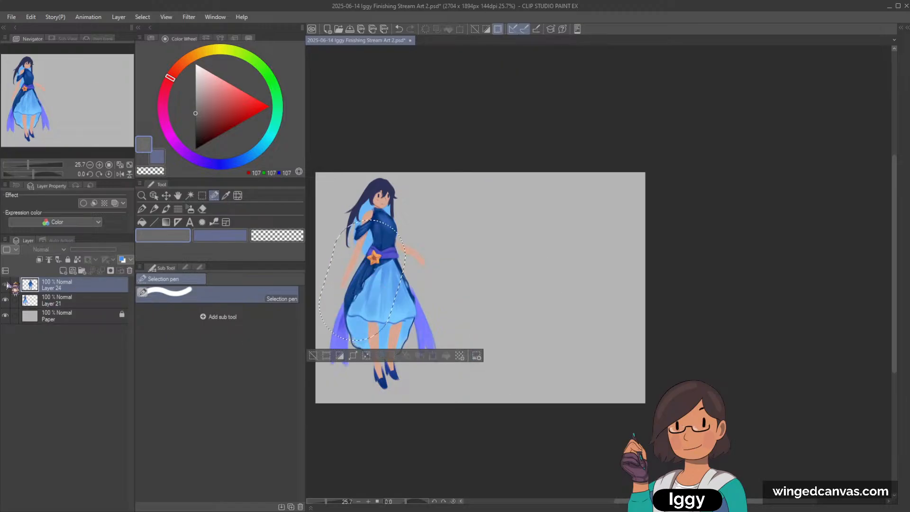
click(5, 284)
click(5, 285)
click(83, 122)
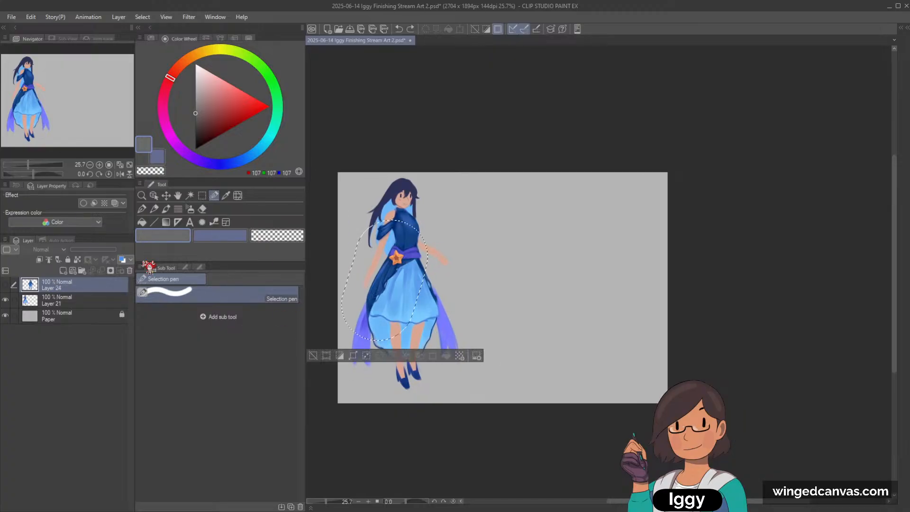
key(ctrl+d)
key(ctrl+v)
key(ctrl+z)
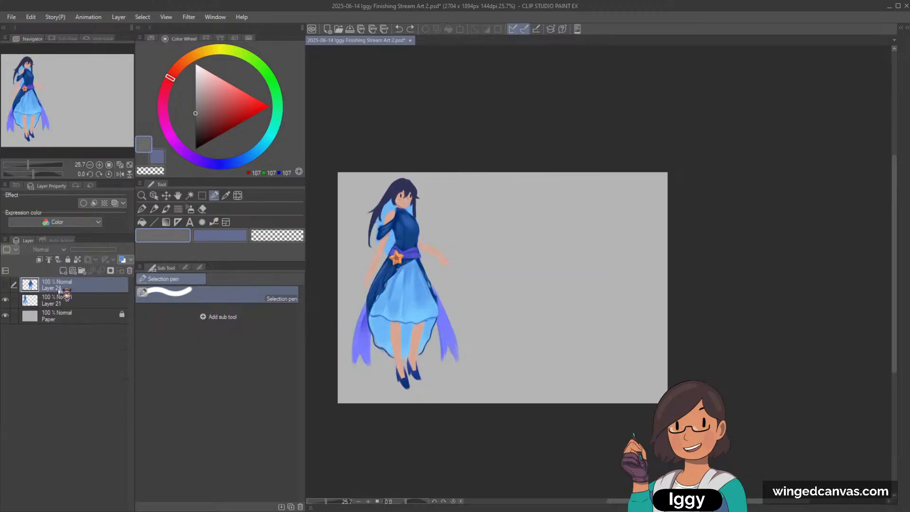
click(6, 285)
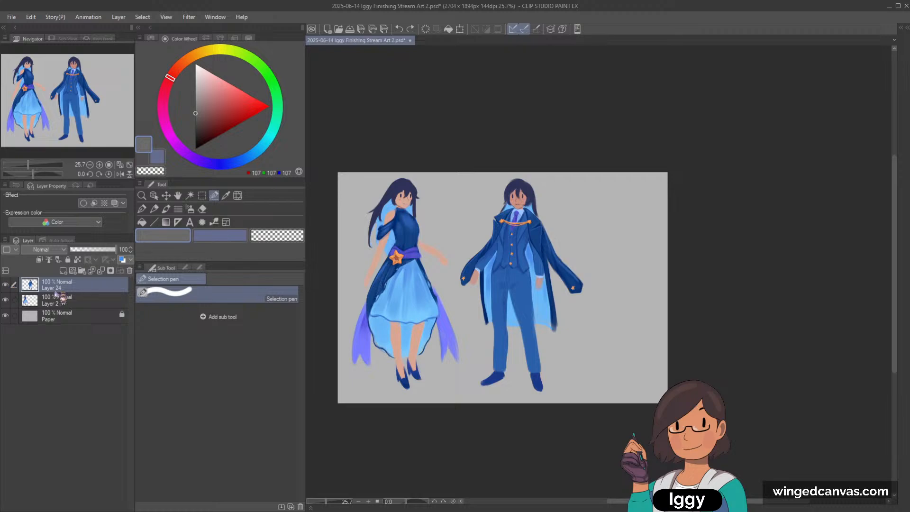
Clear a trial rectangular selection made around the dress figure and save the document.
click(202, 195)
drag(317, 166, 347, 252)
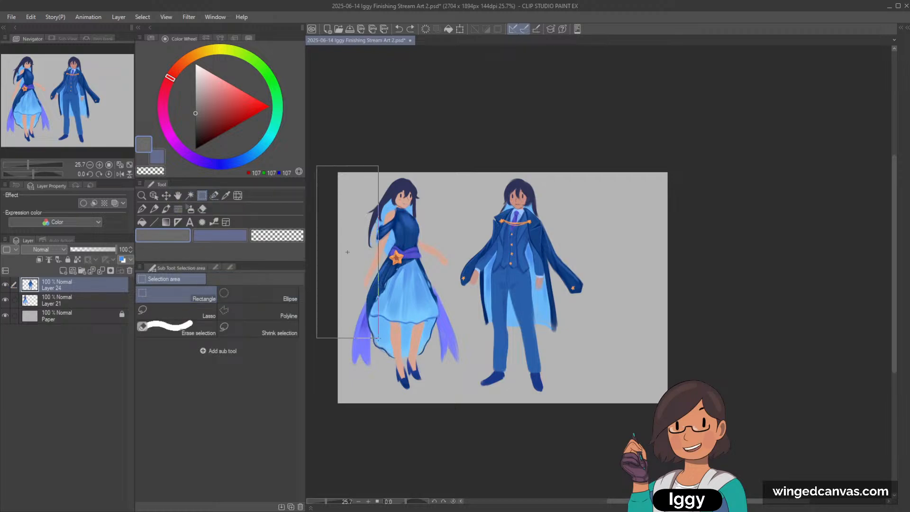
drag(378, 338, 455, 368)
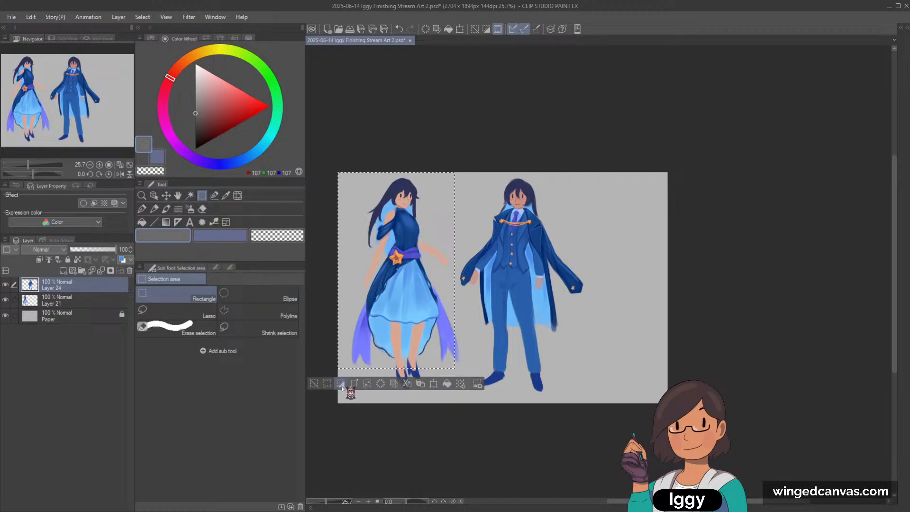
click(314, 382)
key(ctrl+s)
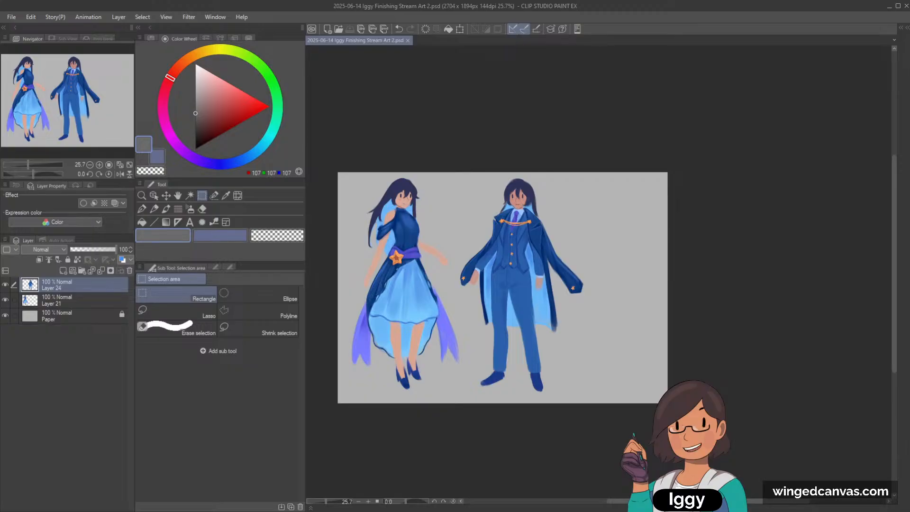
Move the dress figure and the suit figure side by side toward the middle of the canvas with the Object tool.
scroll(435, 170, up, 2)
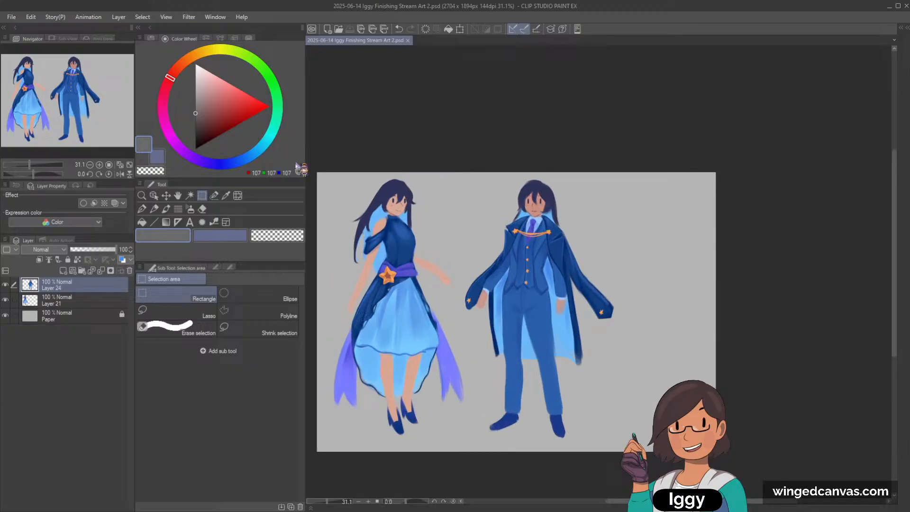
click(59, 97)
click(154, 195)
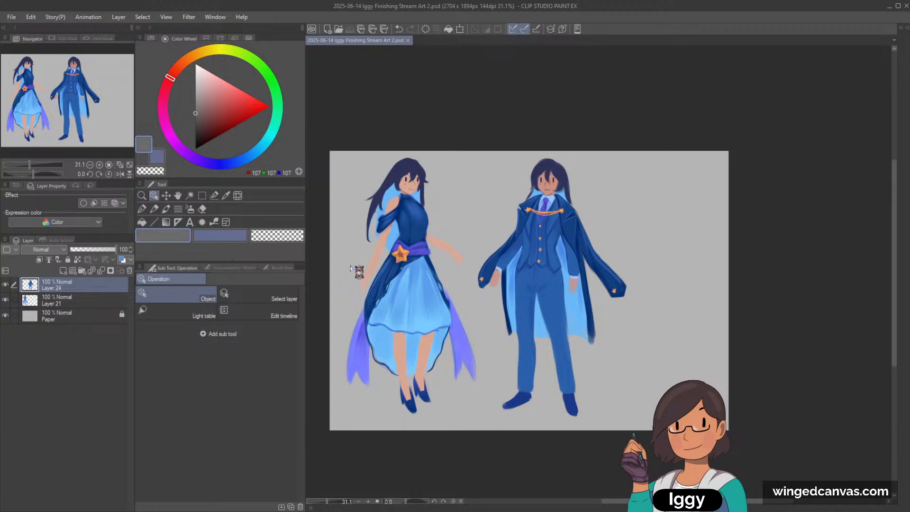
mouse_move(408, 282)
mouse_down()
mouse_move(416, 294)
mouse_move(404, 292)
mouse_up()
drag(571, 288, 565, 288)
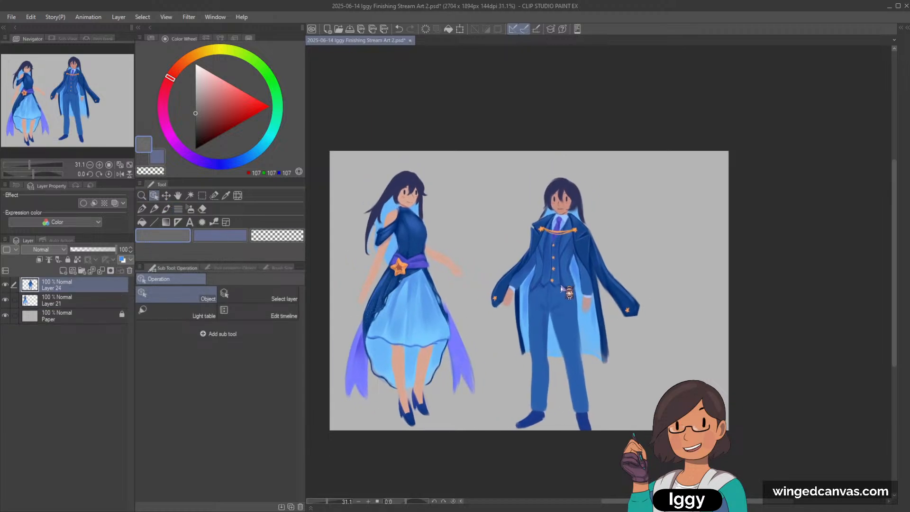
mouse_move(402, 321)
mouse_down()
mouse_move(412, 323)
mouse_move(402, 321)
mouse_up()
click(550, 307)
mouse_move(550, 307)
mouse_down()
mouse_move(536, 295)
mouse_move(552, 290)
mouse_move(548, 297)
mouse_up()
drag(425, 299, 454, 322)
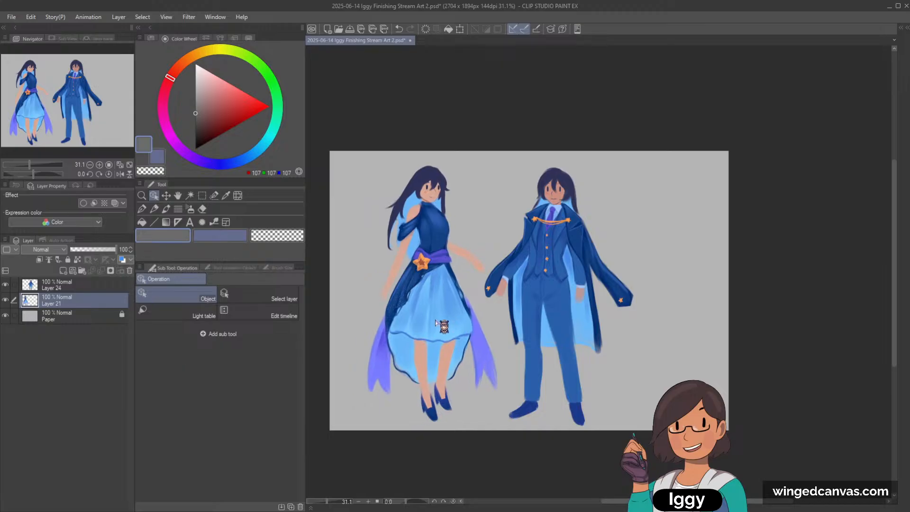
drag(540, 316, 551, 311)
click(441, 325)
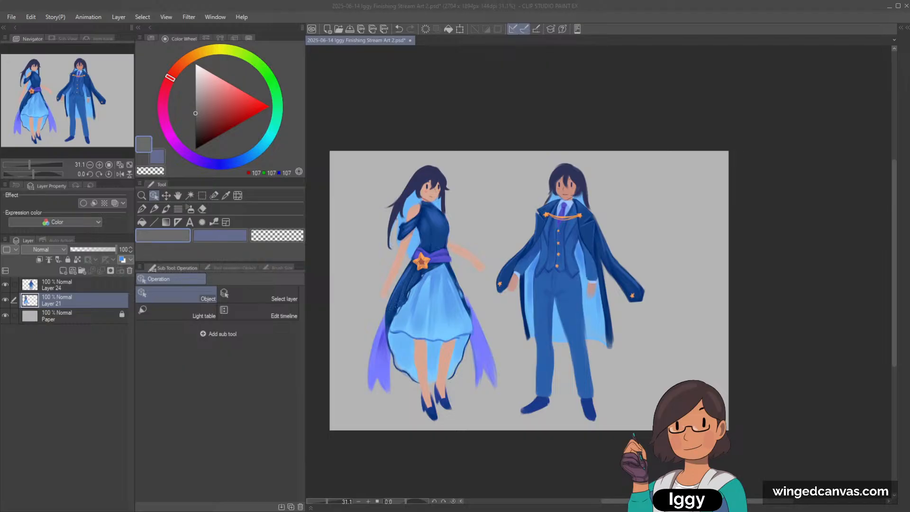
Select Layer 24 and Layer 21 together and try scaling both figures down, cancelling the transform.
click(142, 195)
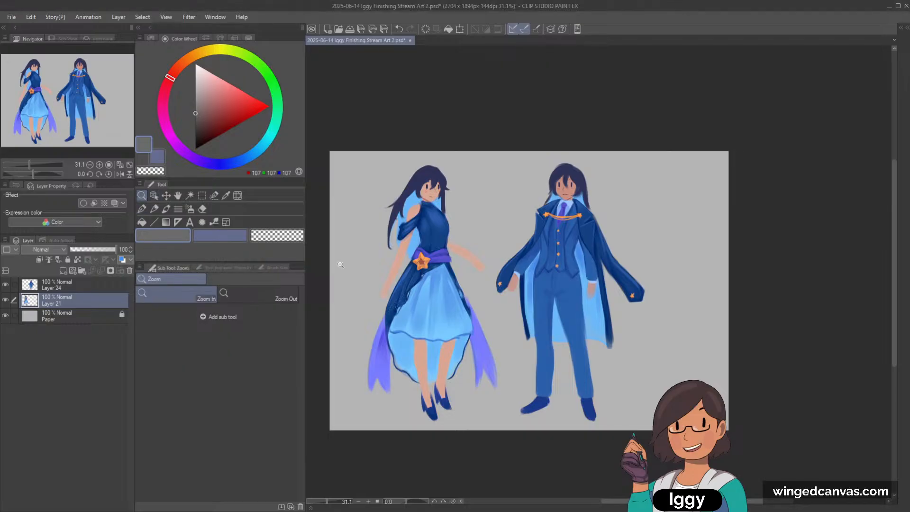
shift+click(76, 285)
key(ctrl+t)
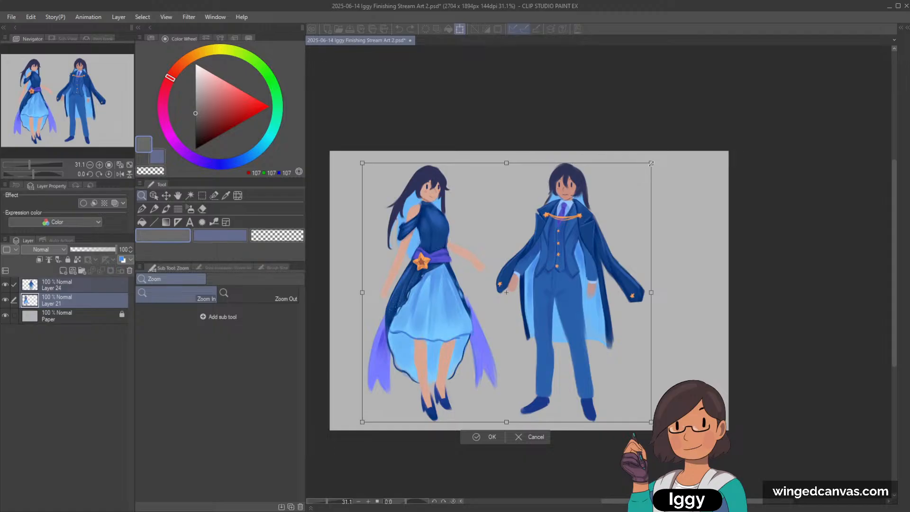
drag(643, 167, 592, 240)
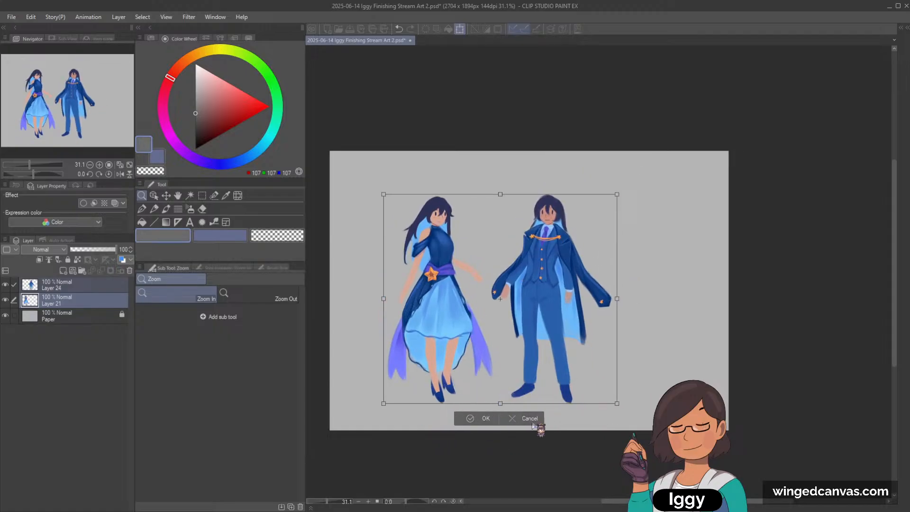
click(519, 437)
Duplicate Layer 24 and Layer 21 and hide the two original layers.
drag(58, 280, 58, 281)
drag(5, 315, 5, 332)
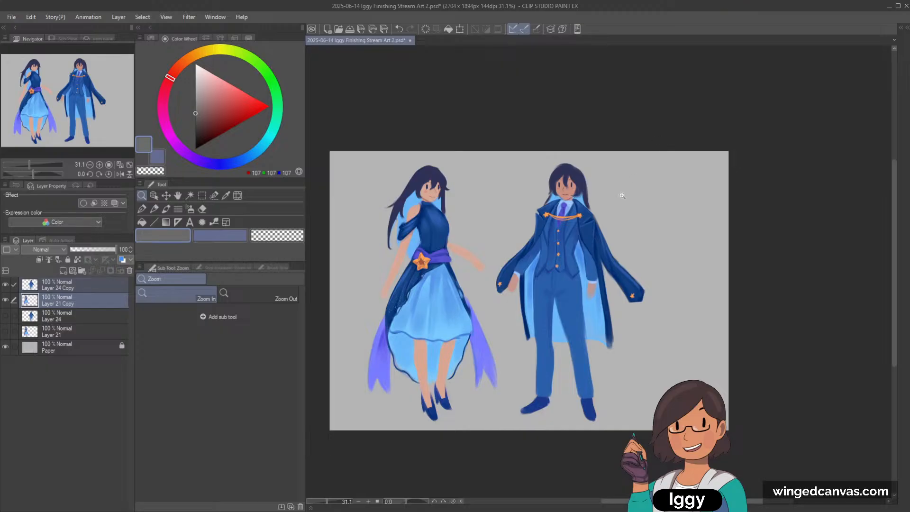
key(ctrl+shift+t)
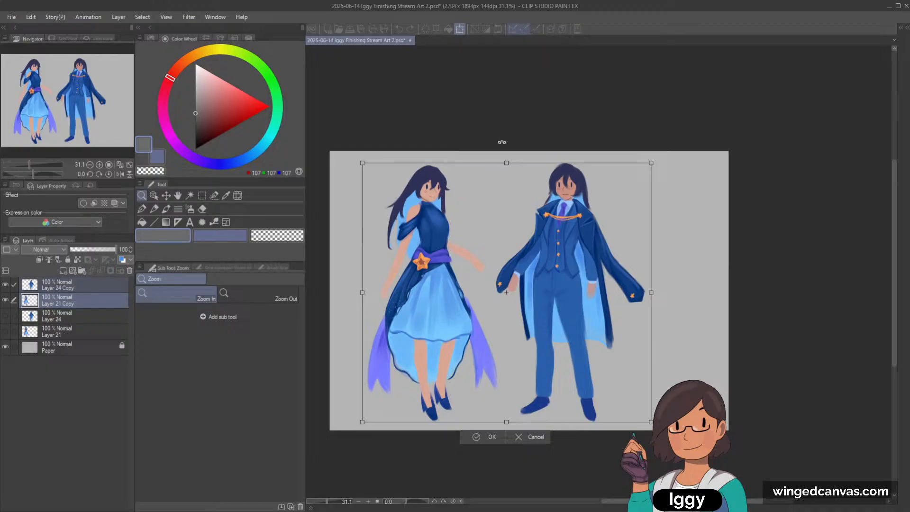
click(482, 436)
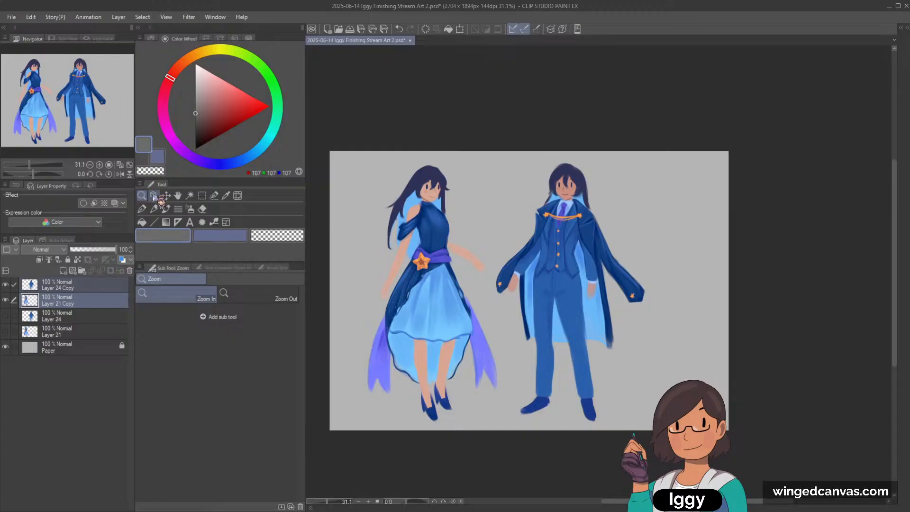
Scale both copied figures down together and reposition them with more empty space around them on the canvas.
scroll(65, 114, up, 1)
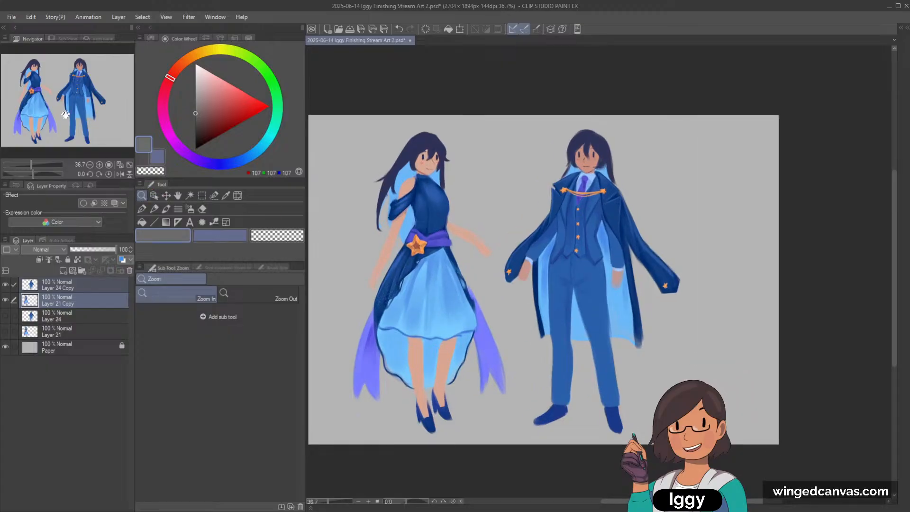
scroll(35, 131, down, 1)
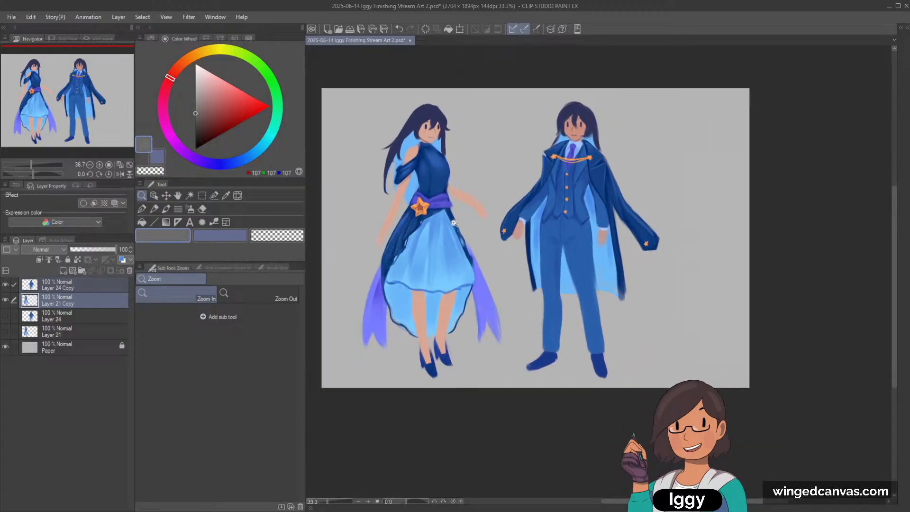
click(57, 285)
key(ctrl+t)
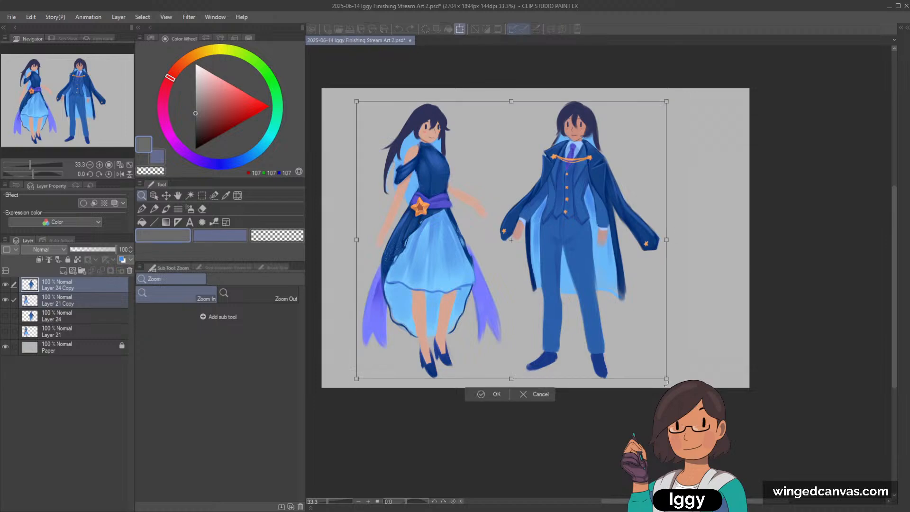
drag(666, 378, 596, 316)
drag(545, 227, 577, 244)
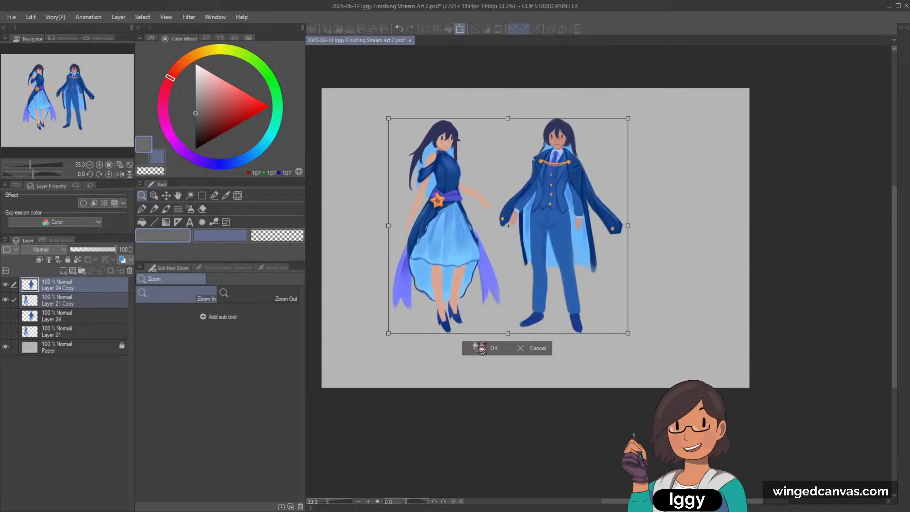
click(476, 347)
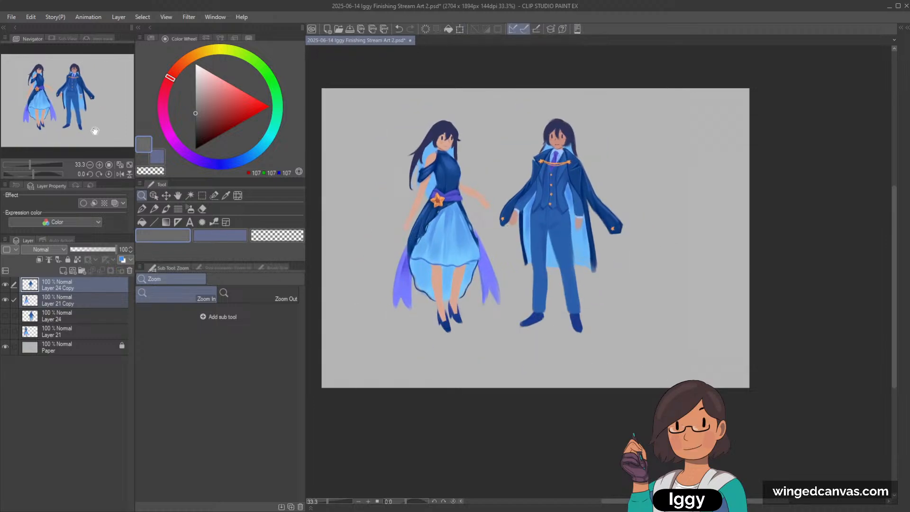
Group Layer 24 Copy and Layer 21 Copy in a new layer folder.
click(560, 223)
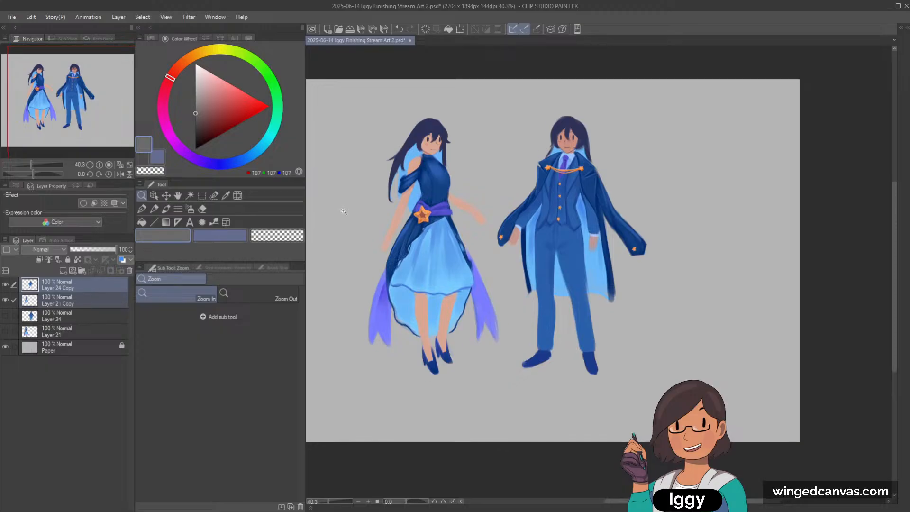
scroll(494, 150, down, 1)
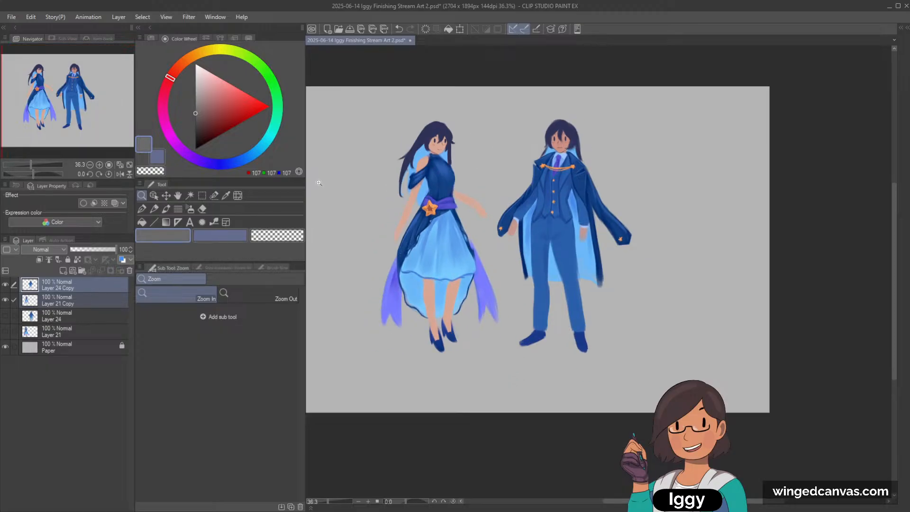
click(82, 270)
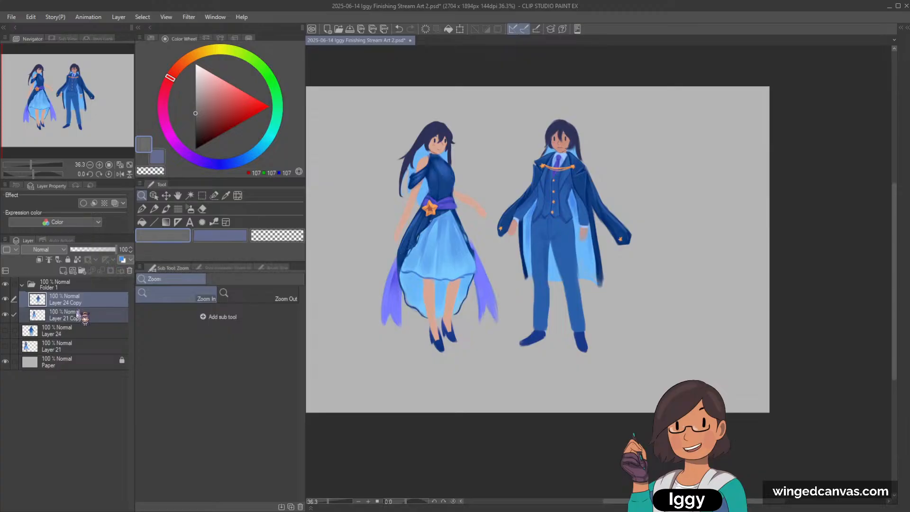
click(84, 100)
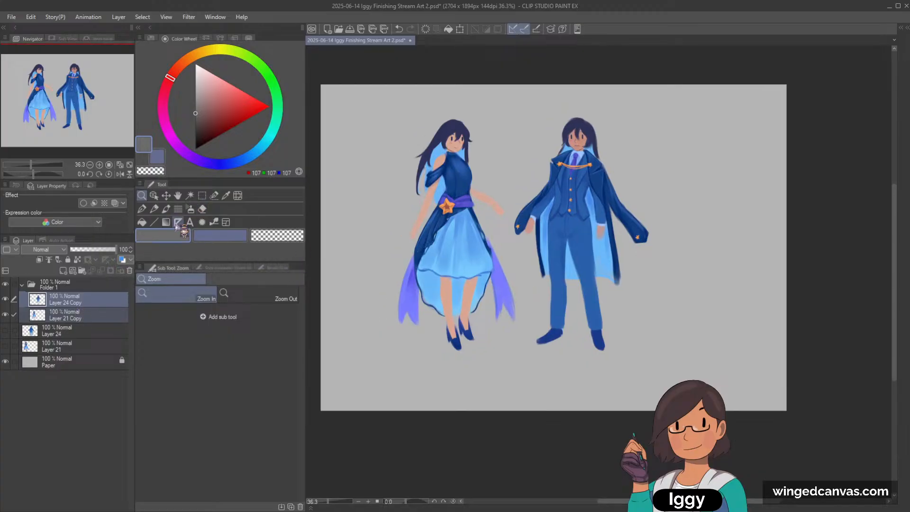
Scale the two copied figures down together a little further.
click(166, 208)
key(ctrl+t)
drag(656, 351, 618, 324)
key(Return)
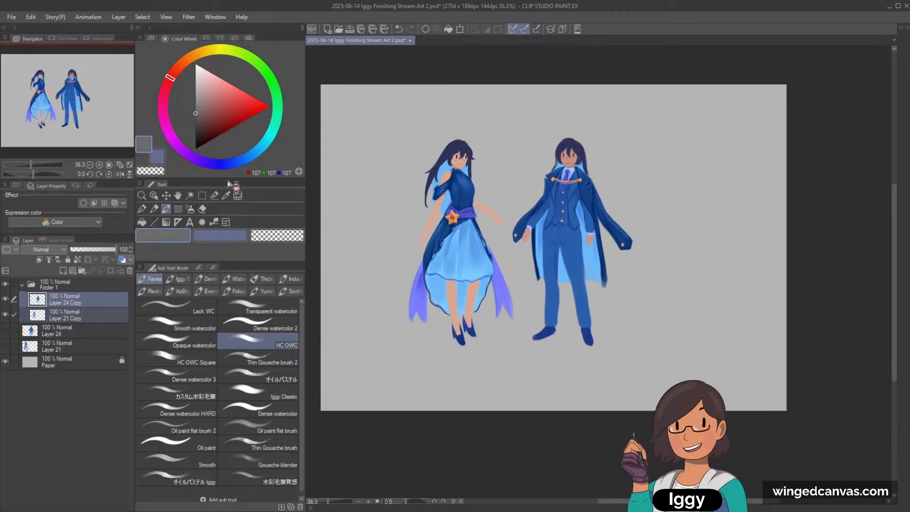
Add a new layer beneath the two figure copies inside the folder and prepare the HC OWC brush for sketching.
click(154, 222)
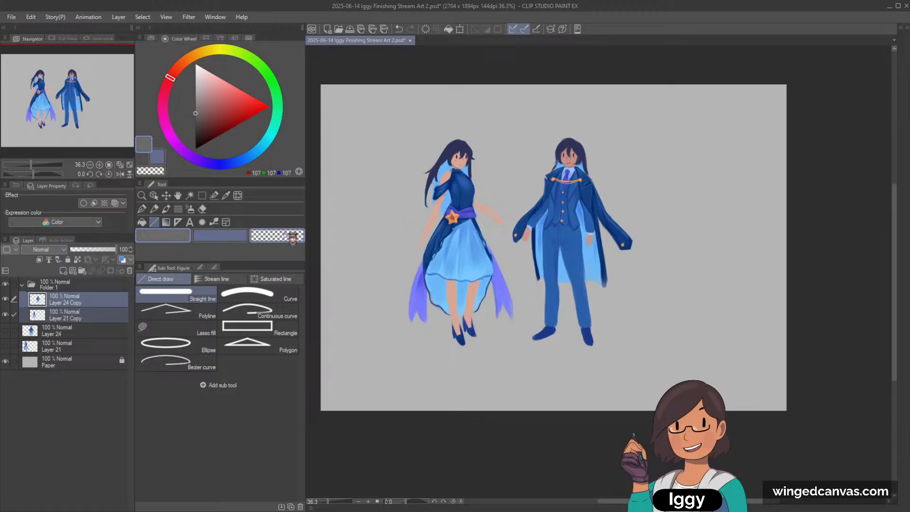
click(63, 270)
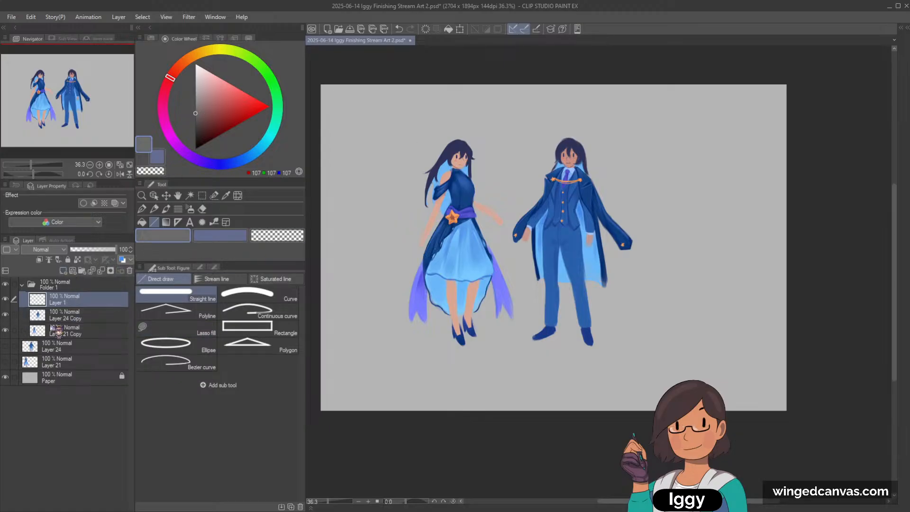
drag(72, 304, 71, 332)
drag(350, 89, 350, 234)
key(ctrl+z)
key(b)
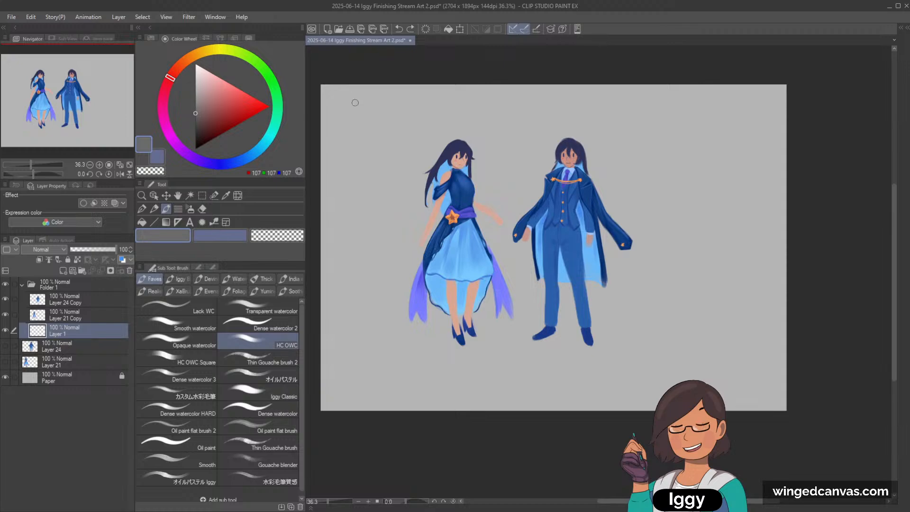
Sketch a loose rectangular frame around the two figures on Layer 1 with grey brush strokes.
drag(350, 124, 351, 216)
drag(355, 101, 530, 101)
key(ctrl+z)
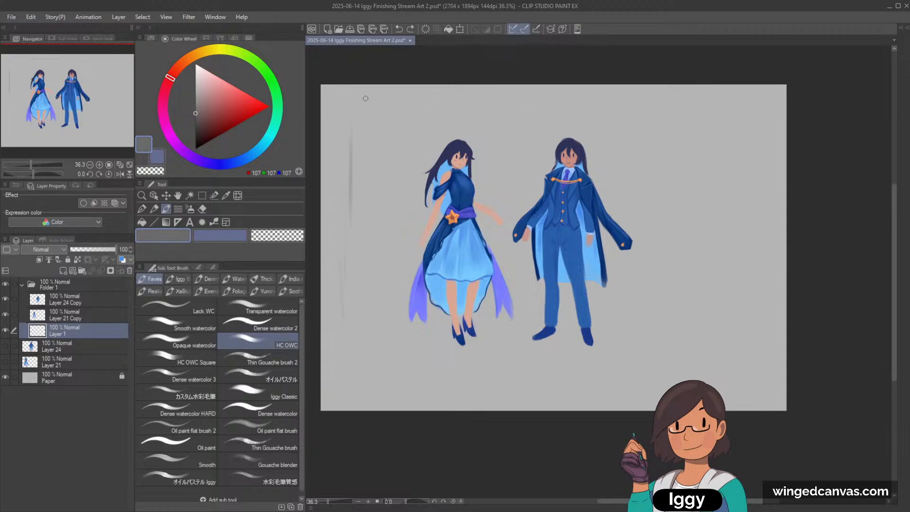
drag(355, 101, 585, 101)
key(ctrl+z)
drag(413, 105, 611, 101)
mouse_move(531, 105)
mouse_down()
mouse_move(653, 109)
mouse_move(668, 321)
mouse_up()
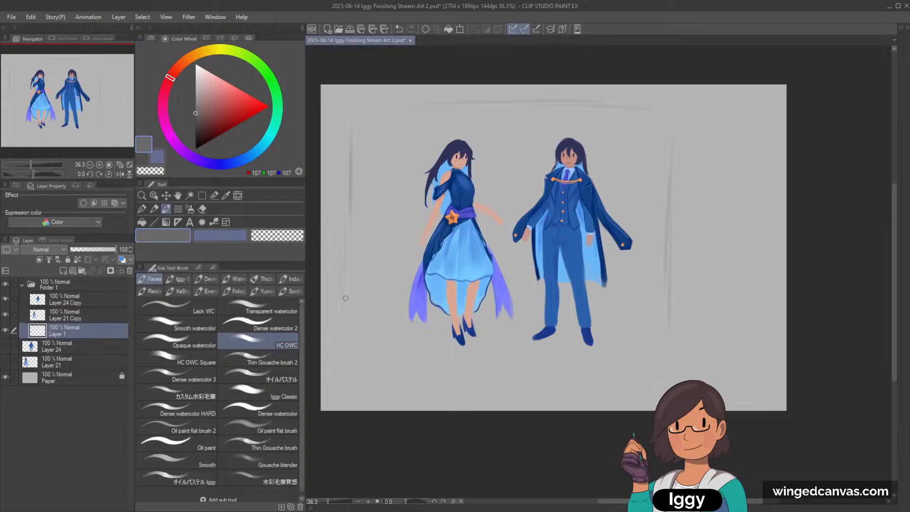
drag(347, 349, 650, 351)
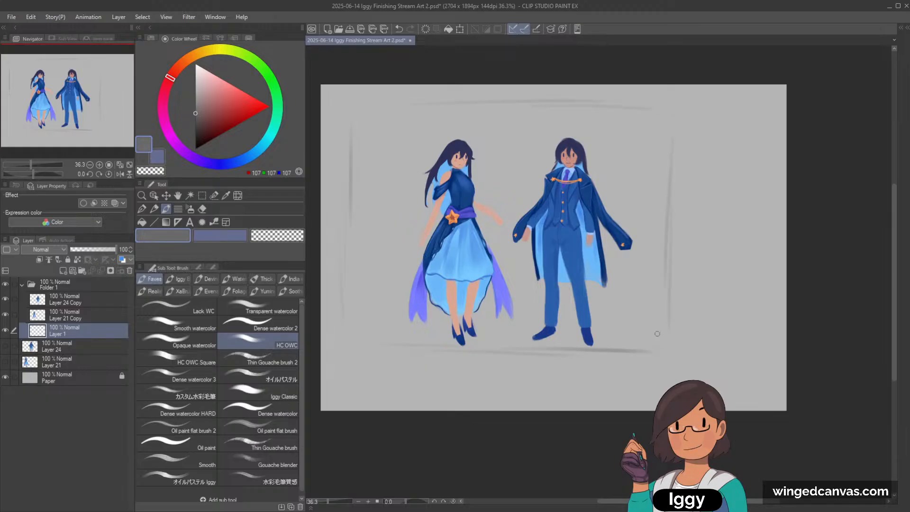
Scale Layer 21 Copy and Layer 24 Copy down together and place them lower inside the sketched frame.
click(71, 315)
ctrl+click(71, 299)
key(ctrl+t)
drag(638, 138, 585, 184)
mouse_move(563, 268)
mouse_down()
mouse_move(585, 244)
mouse_move(583, 260)
mouse_move(552, 275)
mouse_up()
scroll(585, 256, up, 2)
scroll(584, 260, down, 2)
scroll(554, 271, up, 1)
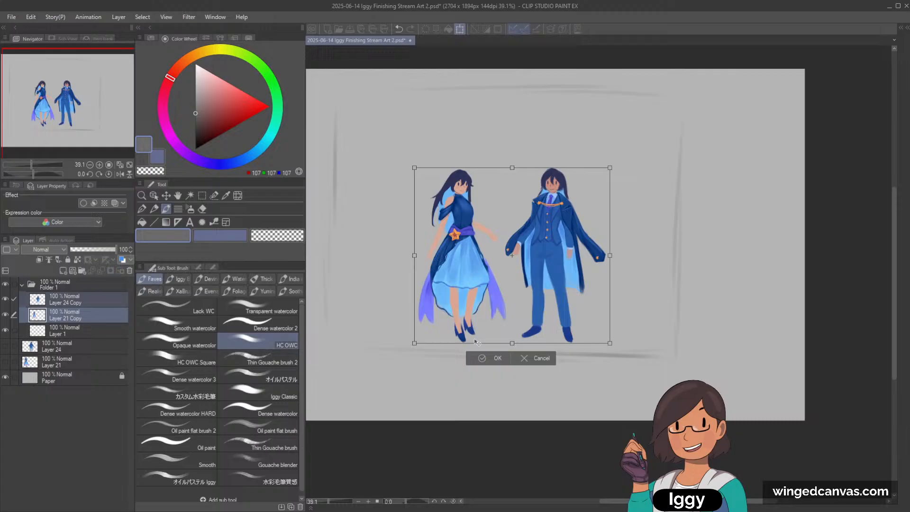
click(492, 358)
Rotate the sketched frame on Layer 1 slightly and shift it down below the figures' feet.
click(84, 330)
key(ctrl+t)
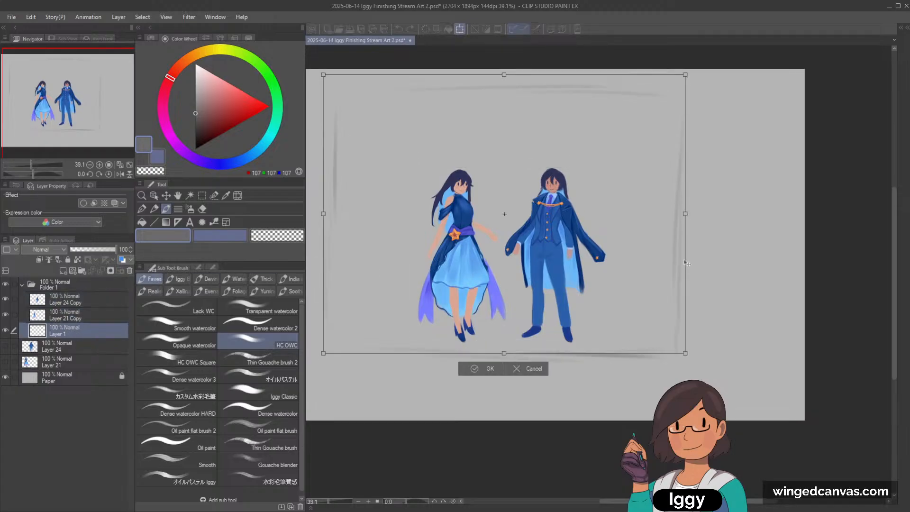
drag(701, 347, 697, 373)
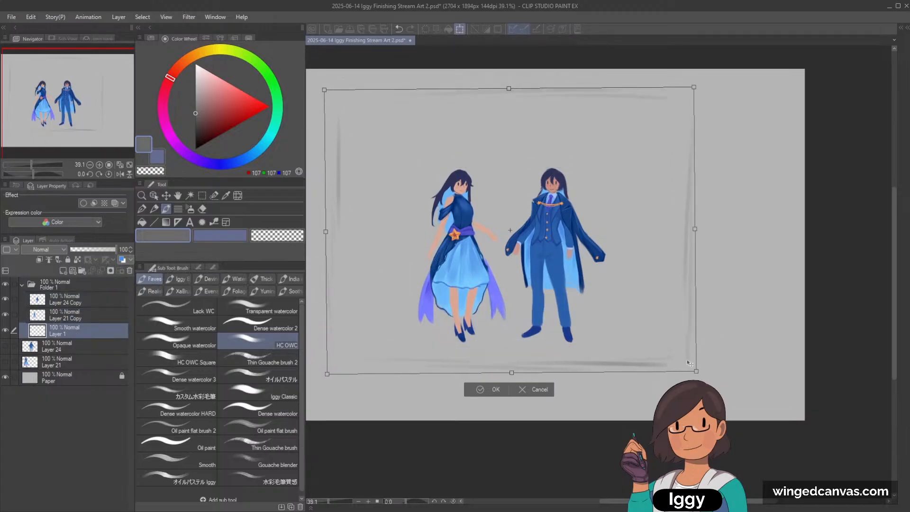
click(496, 389)
Move both figures together onto the frame's bottom line and tilt them very slightly clockwise.
click(76, 315)
ctrl+click(79, 300)
key(ctrl+t)
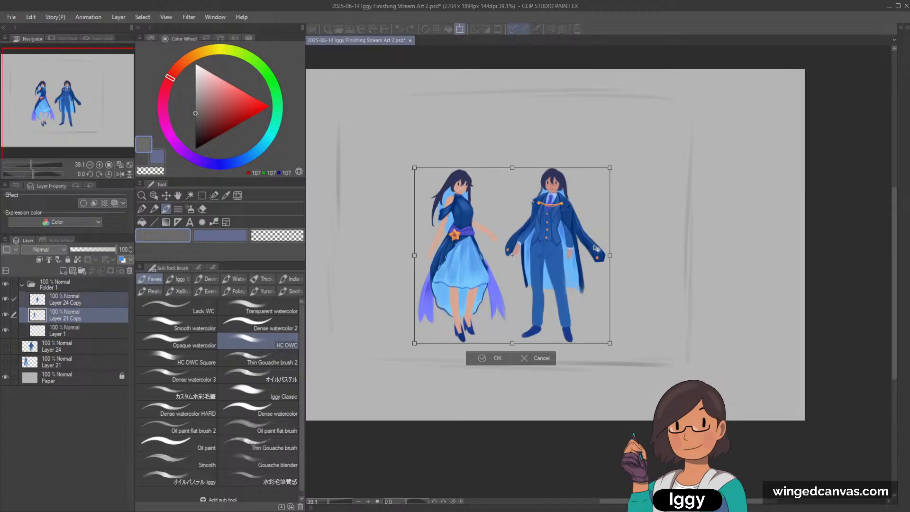
drag(596, 249, 615, 268)
drag(662, 252, 663, 254)
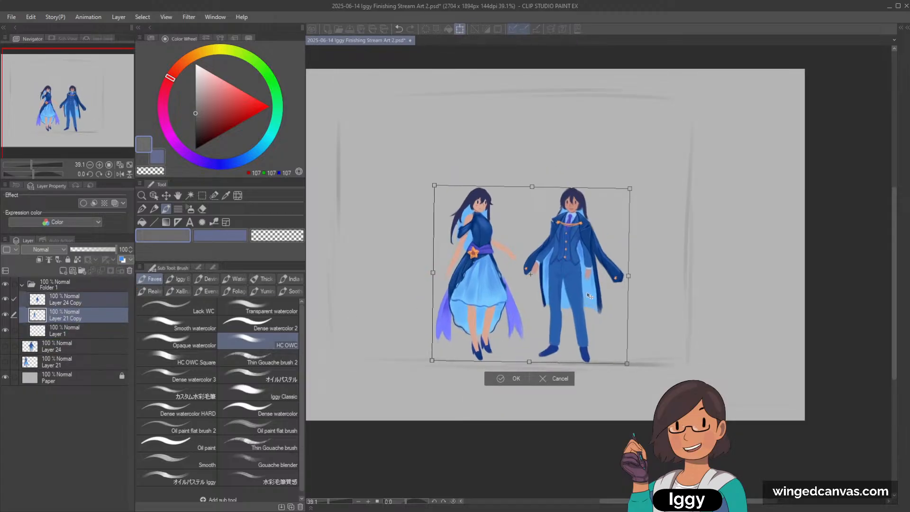
click(506, 379)
Sketch horizontal floor lines on Layer 1 behind the figures' lower legs, undoing the unwanted strokes.
click(64, 332)
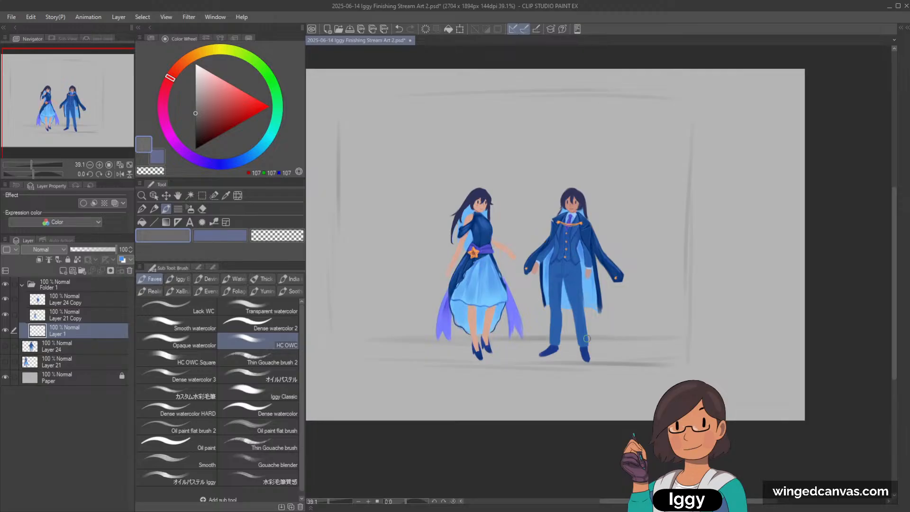
key(c)
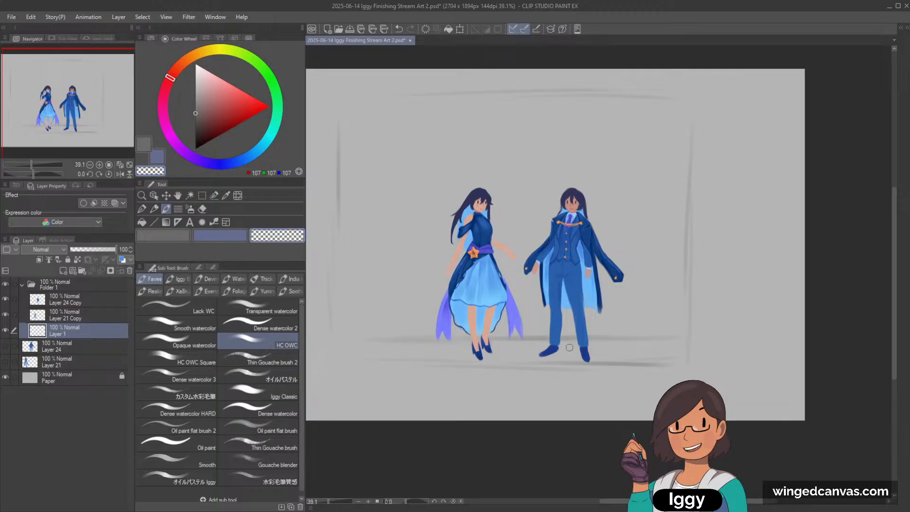
key(c)
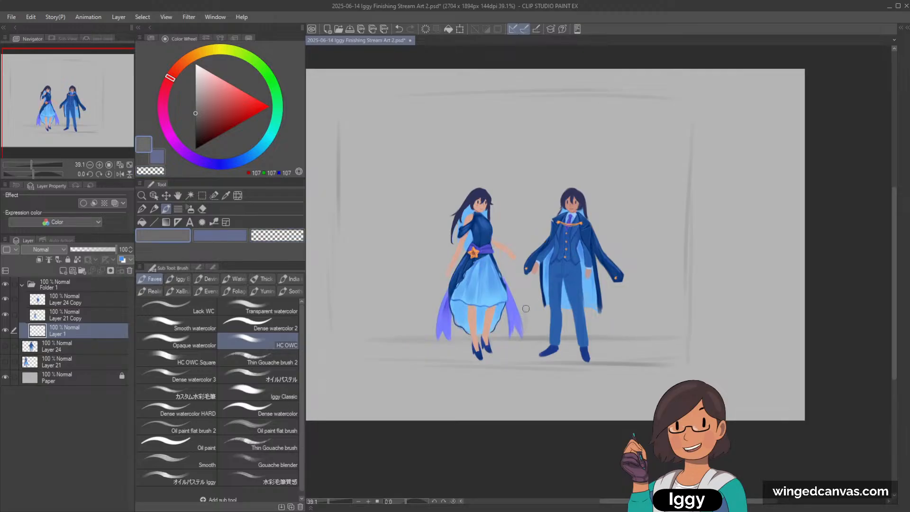
mouse_move(526, 327)
mouse_down()
mouse_move(527, 297)
mouse_move(654, 303)
mouse_up()
key(ctrl+z)
drag(550, 306, 663, 306)
key(ctrl+z)
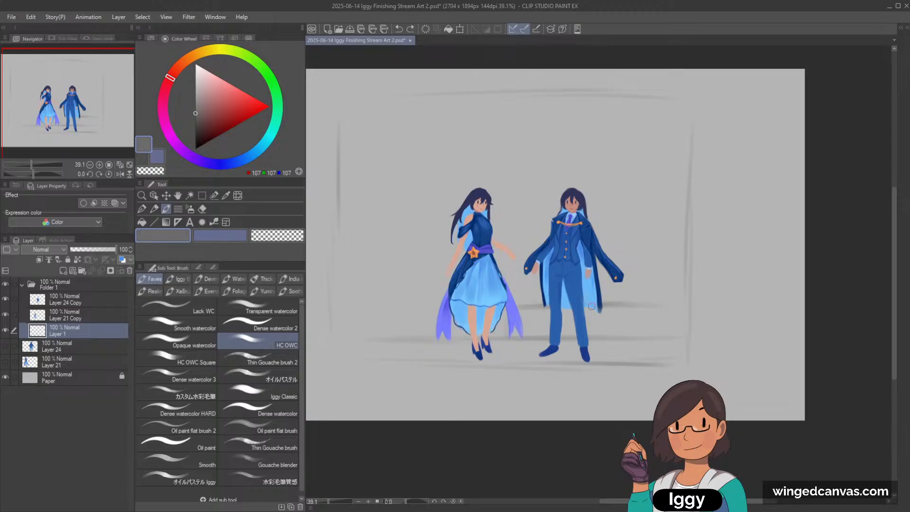
key(ctrl+z)
Add another horizontal line just above the upper floor line and extend it past the frame's right edge.
key(c)
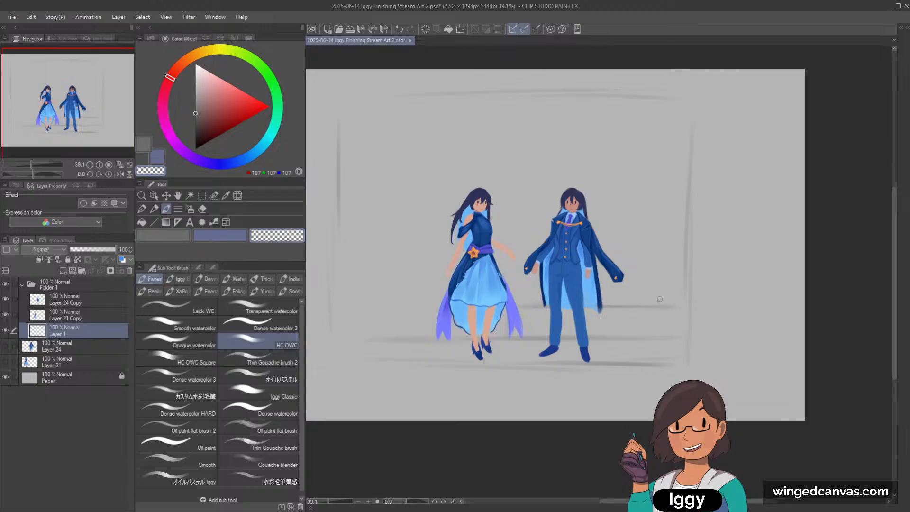
key(c)
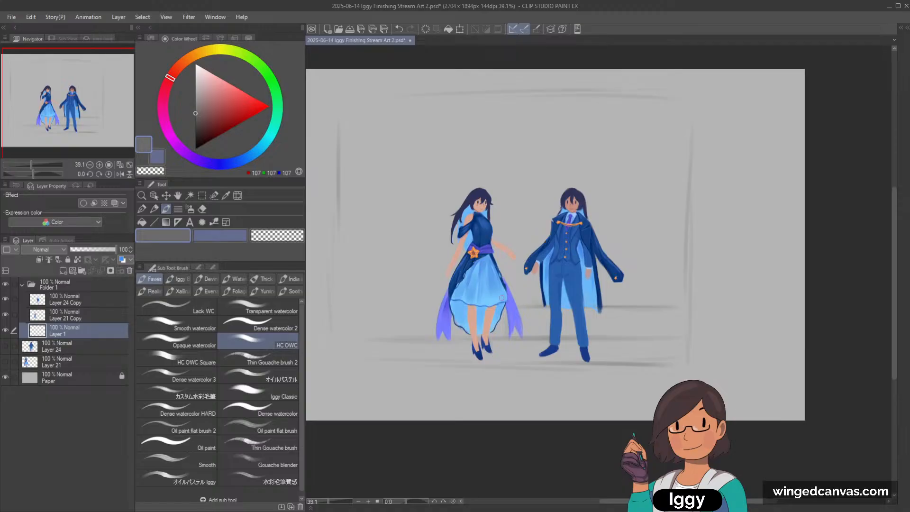
drag(522, 302, 667, 295)
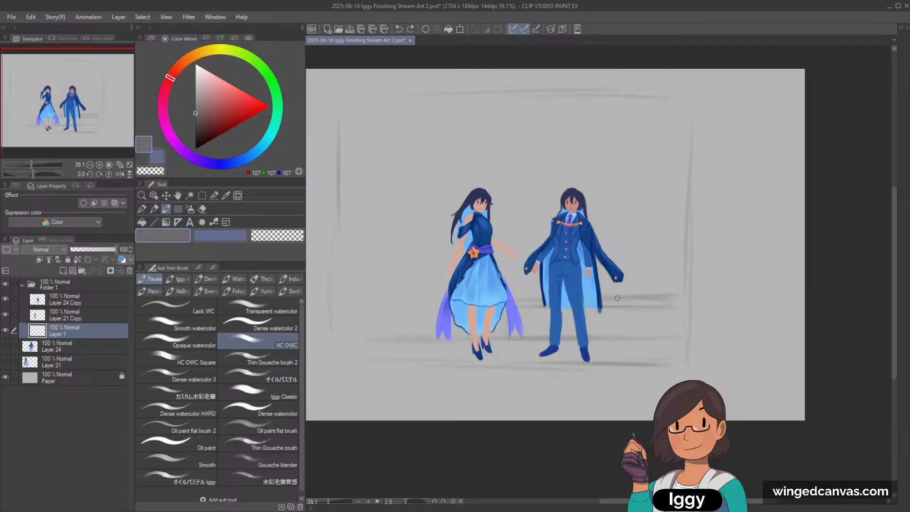
key(c)
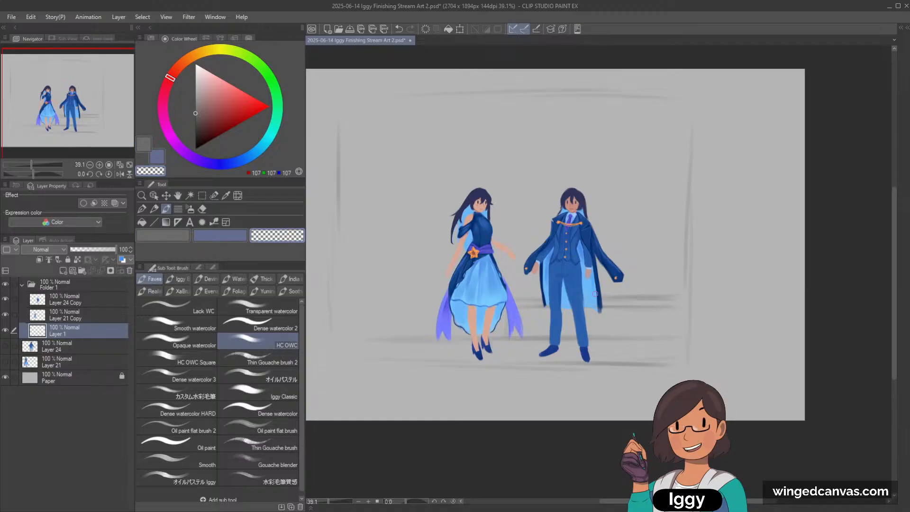
key(c)
drag(642, 301, 696, 299)
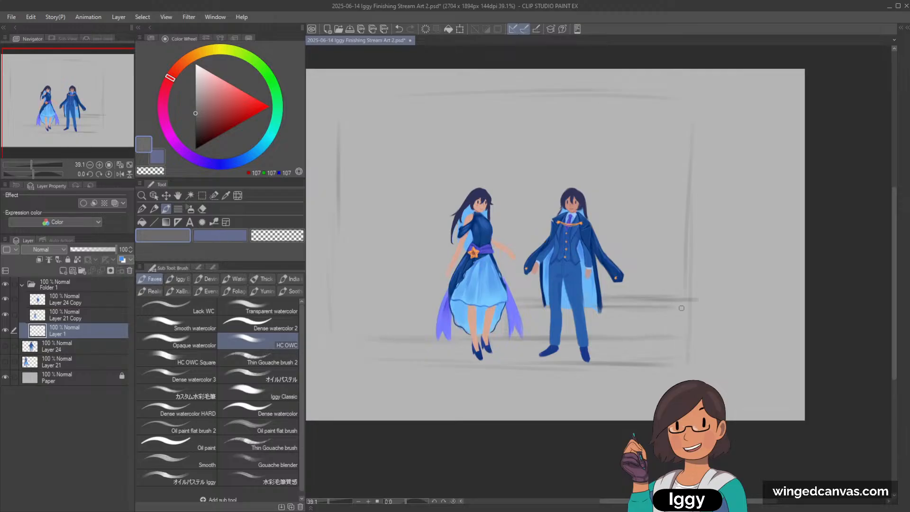
Nudge the whole Layer 1 sketch slightly up and to the left behind the figures.
key(ctrl+t)
drag(654, 332, 648, 324)
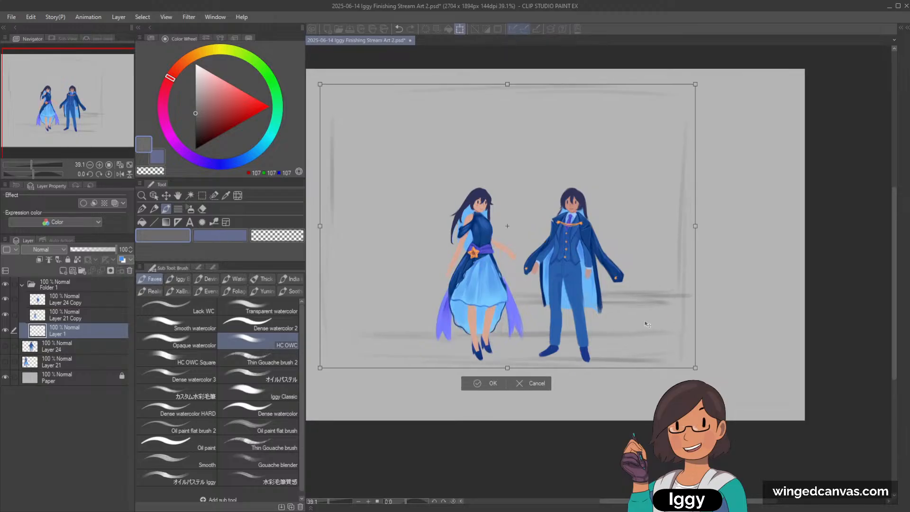
click(478, 383)
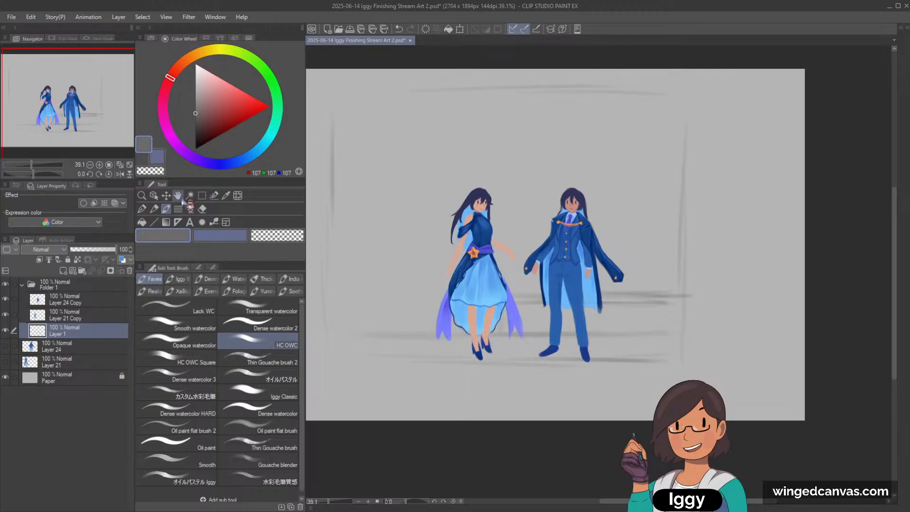
Select the area inside the frame with a rectangular selection, cut and paste its floor lines to a new layer, and deselect.
click(202, 195)
drag(341, 110, 680, 355)
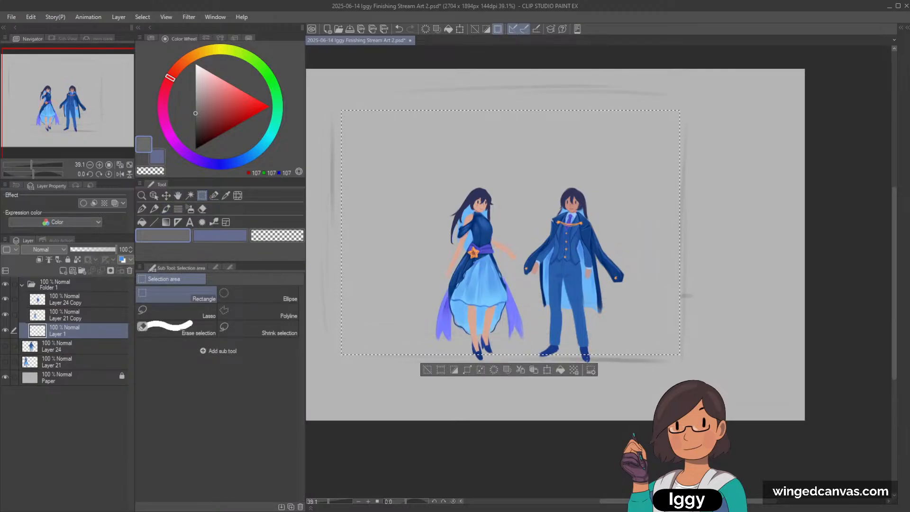
click(533, 369)
click(427, 369)
Scale the separated floor lines down and place them behind the figures against the frame's left edge.
key(ctrl+t)
drag(681, 194, 603, 230)
drag(583, 300, 576, 234)
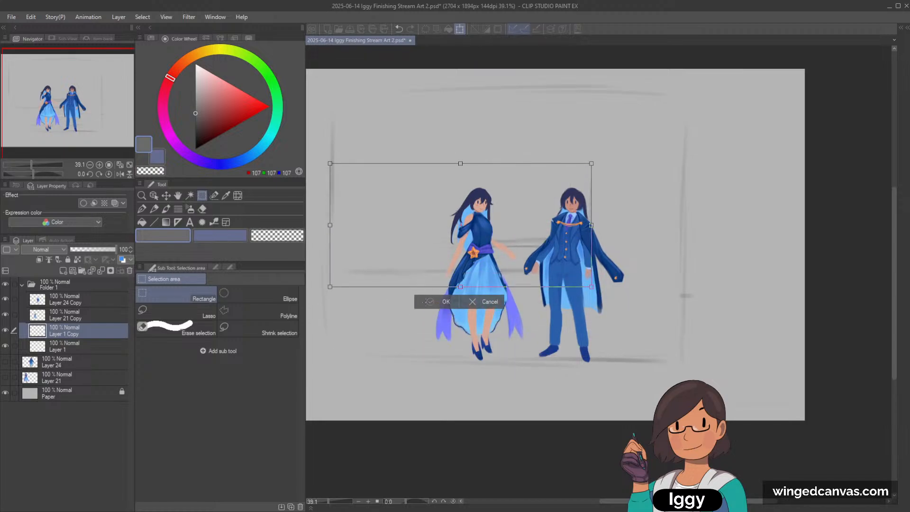
drag(570, 276, 545, 292)
click(407, 319)
Scale both figures and both sketch layers down together toward the canvas's upper-left corner.
key(ctrl+minus)
key(ctrl+minus)
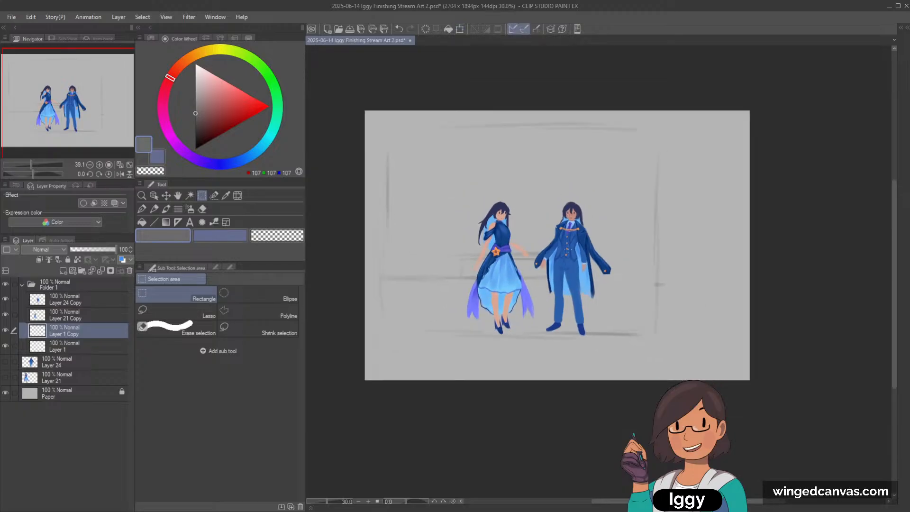
click(95, 300)
shift+click(101, 350)
key(ctrl+t)
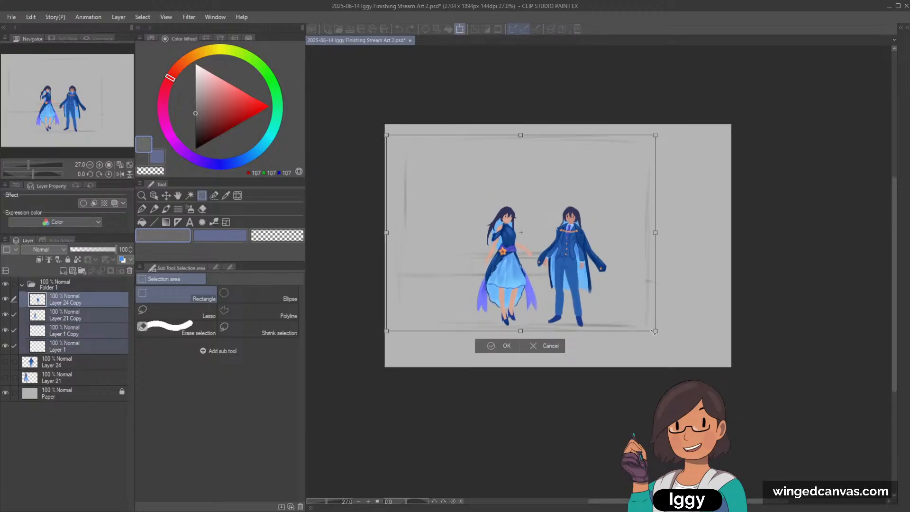
drag(655, 331, 588, 281)
key(Return)
Stretch the Layer 1 frame downward until its bottom edge nears the bottom of the canvas.
key(ctrl+plus)
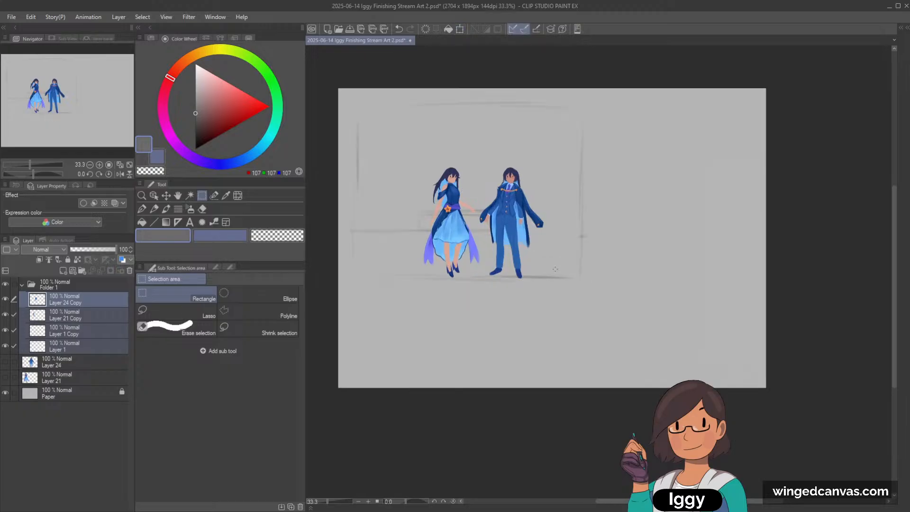
click(83, 349)
key(ctrl+t)
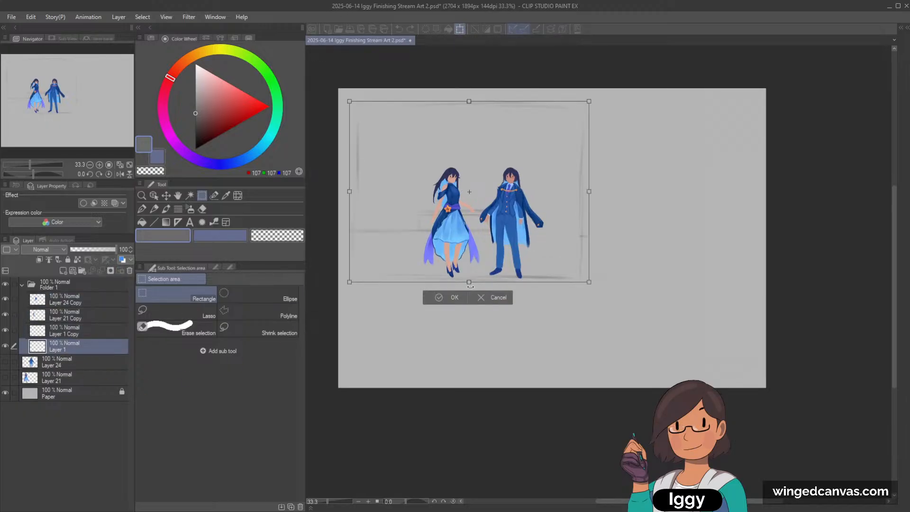
drag(470, 287, 464, 377)
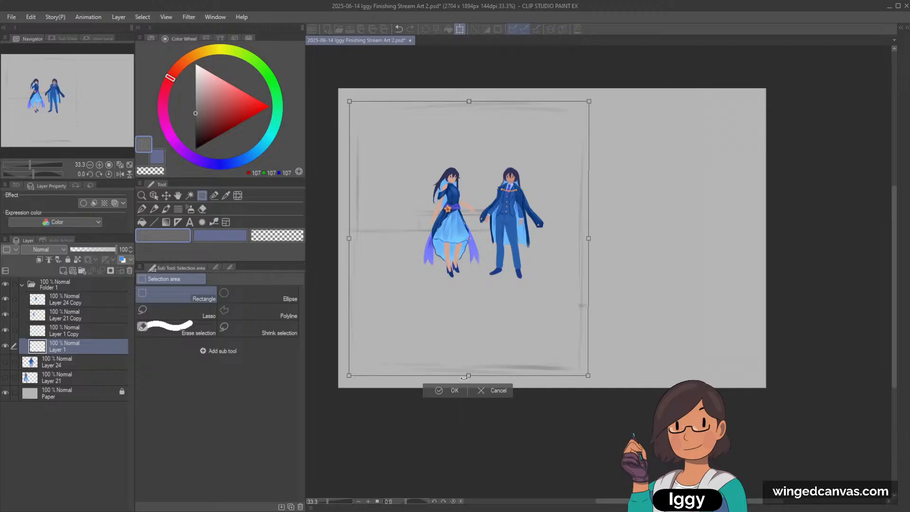
click(452, 390)
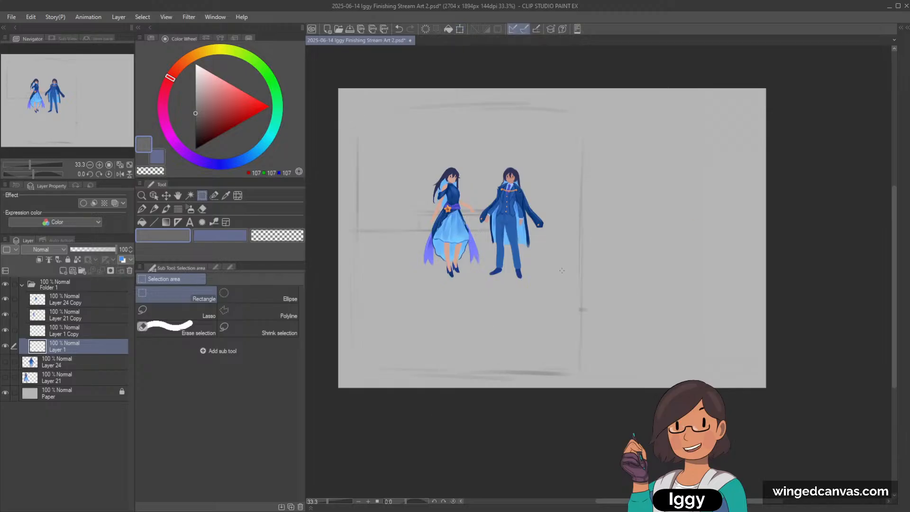
Move the floor lines on Layer 1 Copy down to the level of the figures' feet.
scroll(561, 270, up, 1)
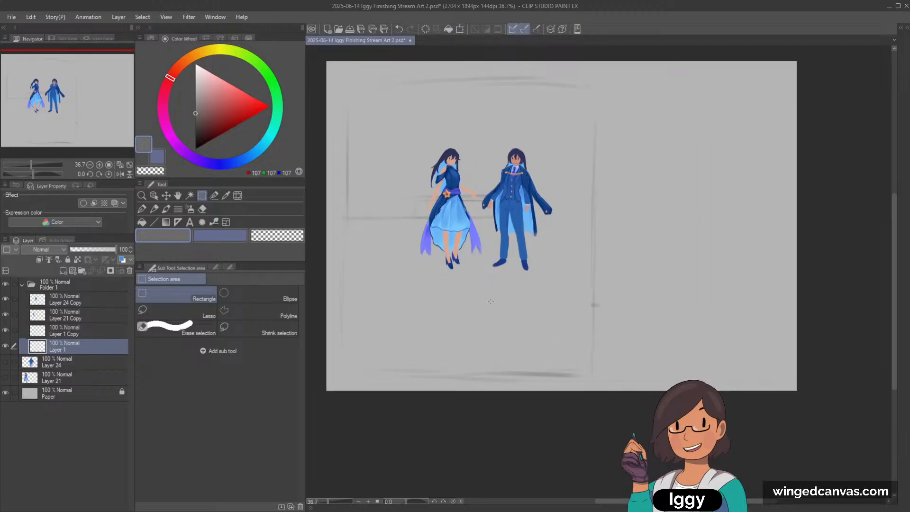
click(78, 327)
click(78, 313)
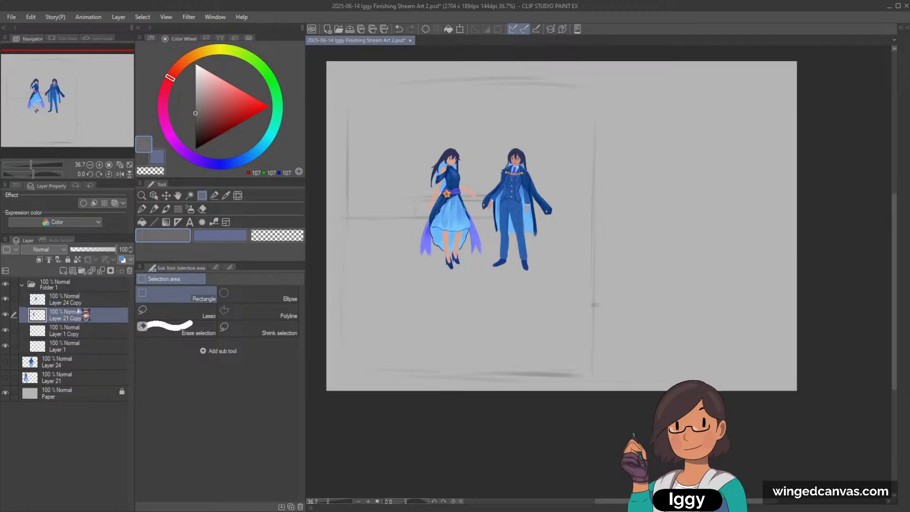
click(76, 299)
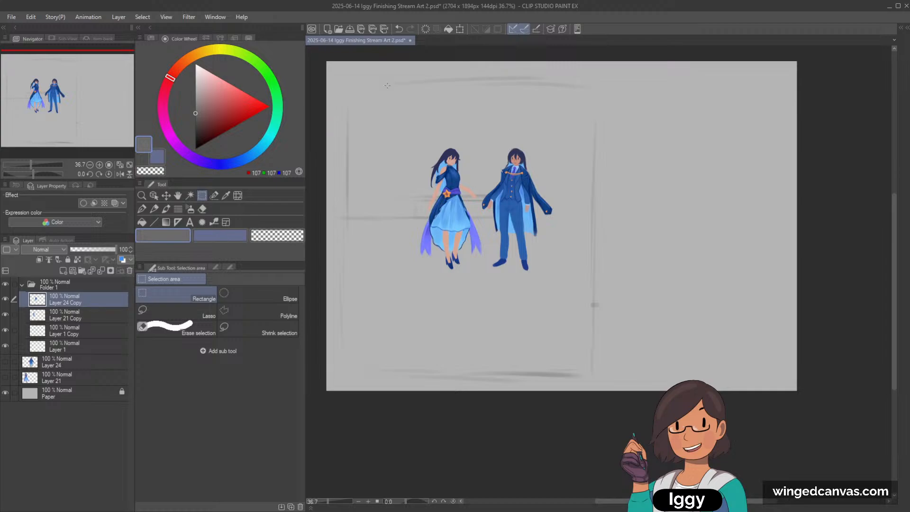
click(166, 209)
click(70, 332)
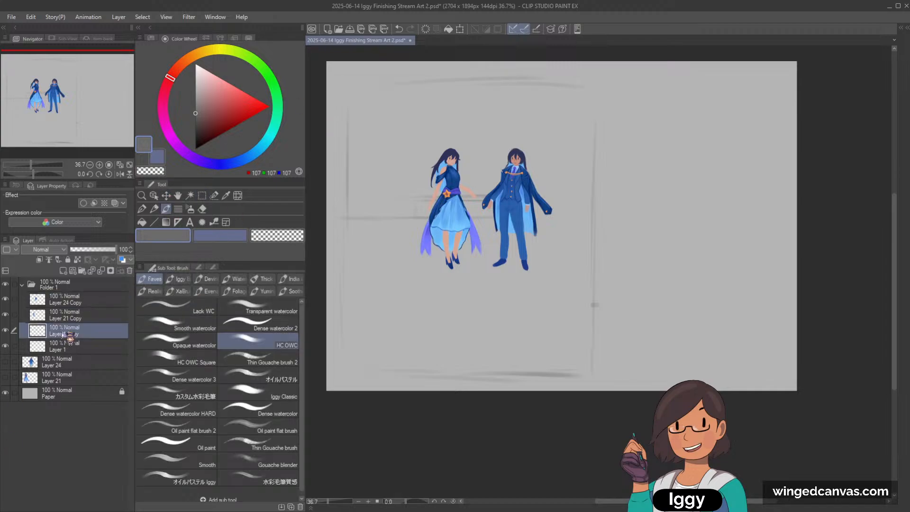
click(166, 196)
mouse_move(573, 201)
mouse_down()
mouse_move(567, 274)
mouse_move(568, 263)
mouse_up()
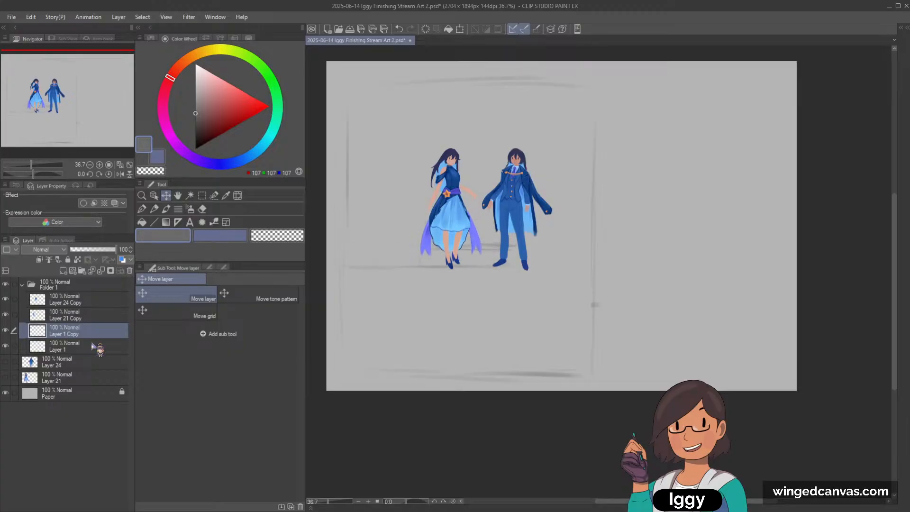
Move the suited figure on Layer 24 Copy down to the frame's bottom edge and scale it up.
click(88, 315)
click(76, 299)
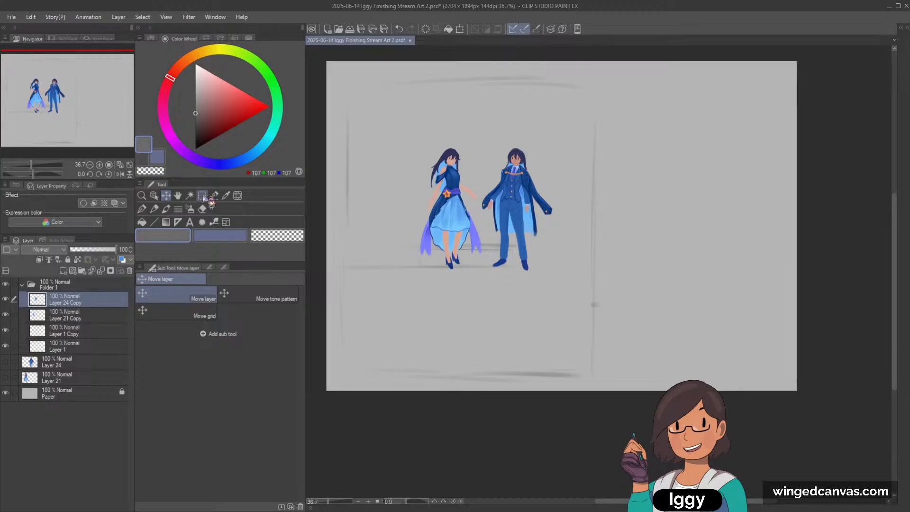
drag(530, 222, 527, 314)
key(ctrl+t)
drag(558, 235, 579, 201)
drag(563, 255, 570, 285)
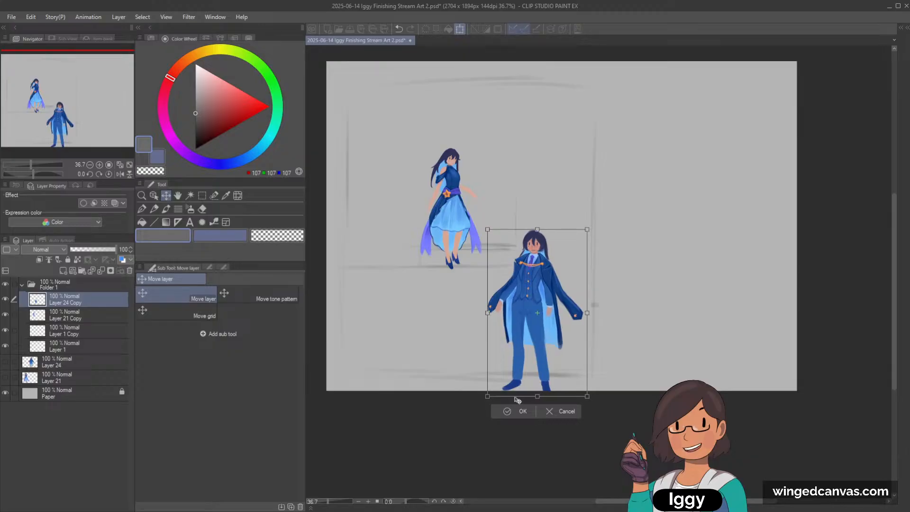
click(508, 410)
Move the figure in the dress on Layer 21 Copy down and left, and scale it up slightly.
click(74, 315)
key(ctrl+t)
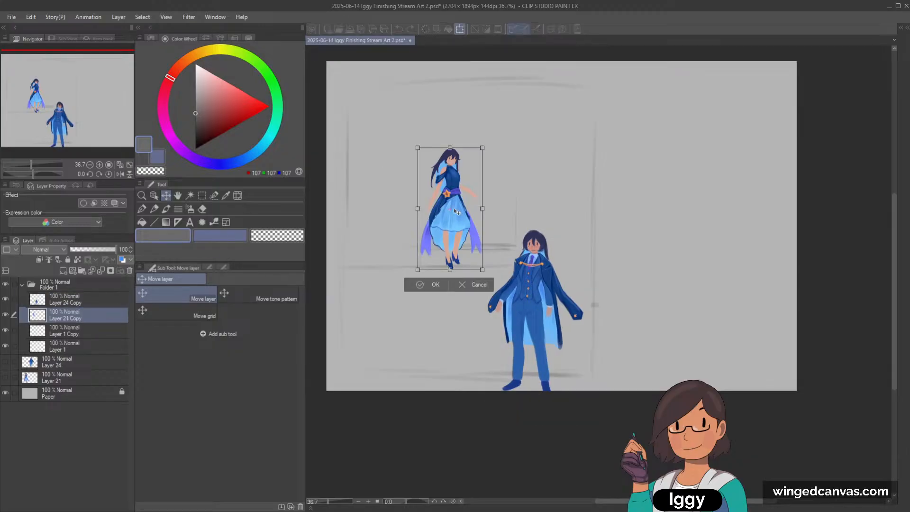
drag(454, 210, 477, 188)
key(ctrl+z)
key(ctrl+z)
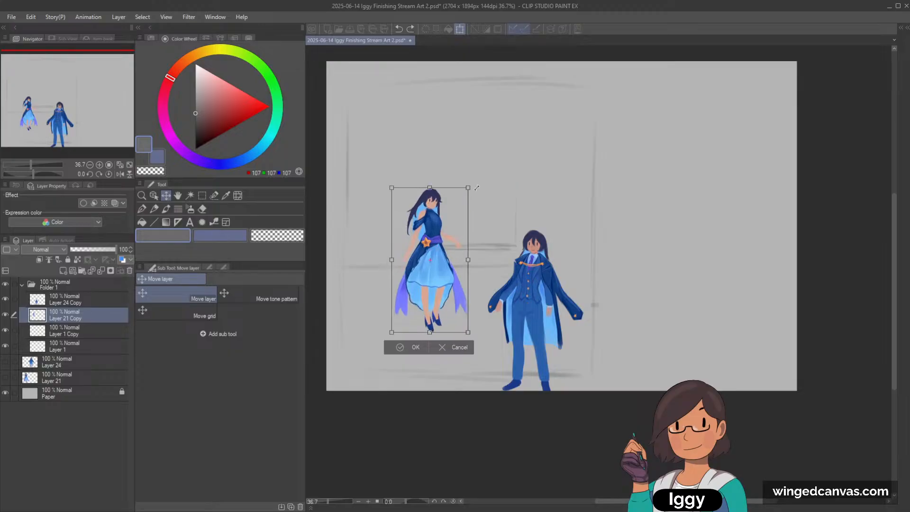
drag(462, 261, 465, 266)
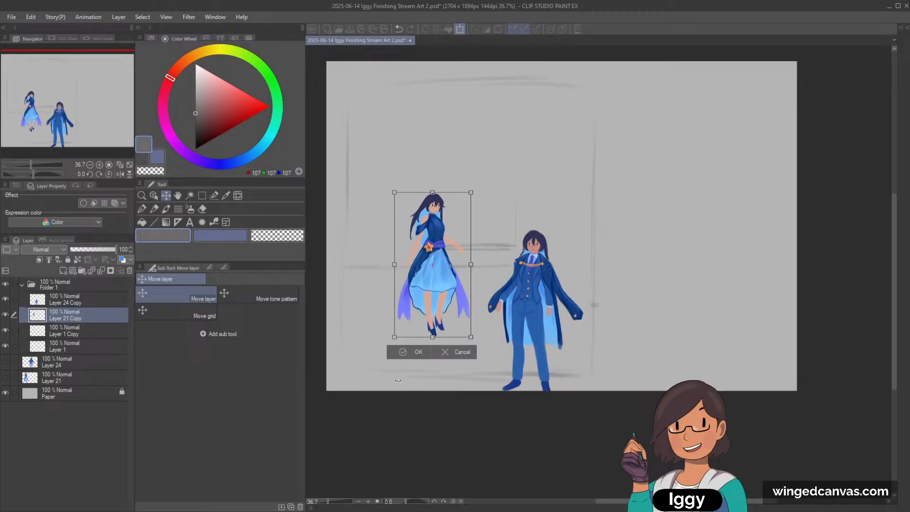
click(407, 353)
Scale the suited figure down slightly and place it closer to the figure in the dress, with its feet inside the frame.
click(154, 196)
drag(542, 287, 524, 275)
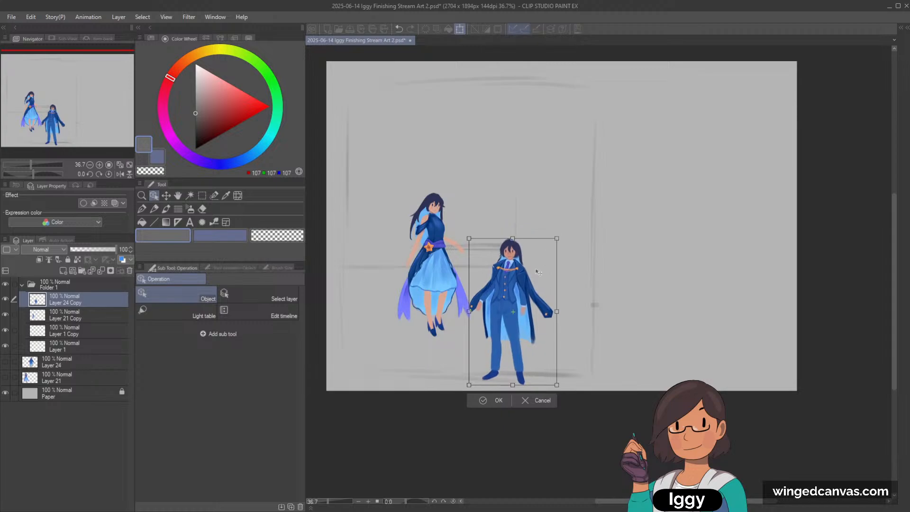
drag(540, 332, 532, 326)
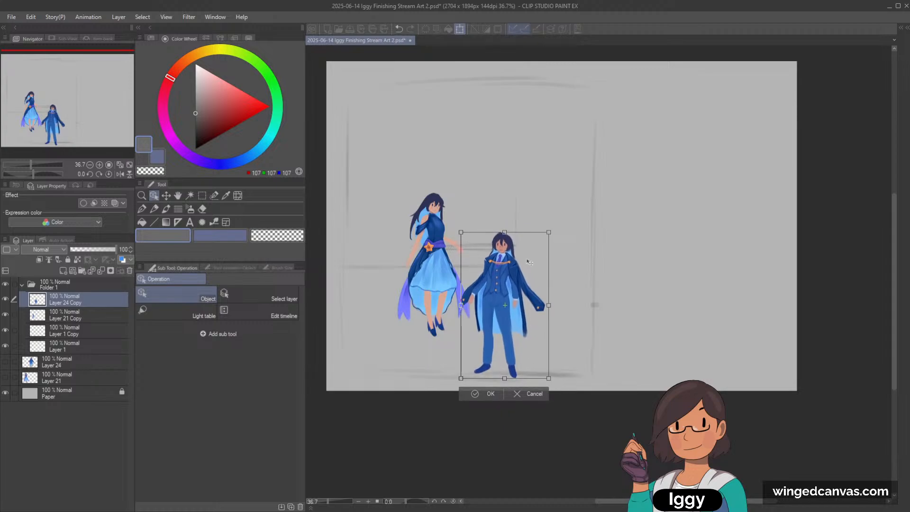
click(488, 394)
Extend the floor line behind the suited figure to the frame's right side on Layer 1 Copy with the HC OWC brush.
click(88, 338)
click(87, 334)
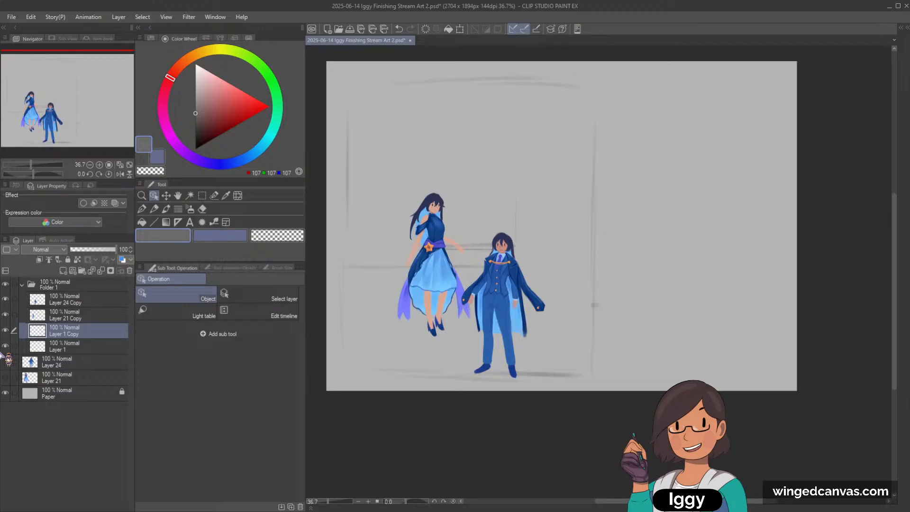
click(166, 208)
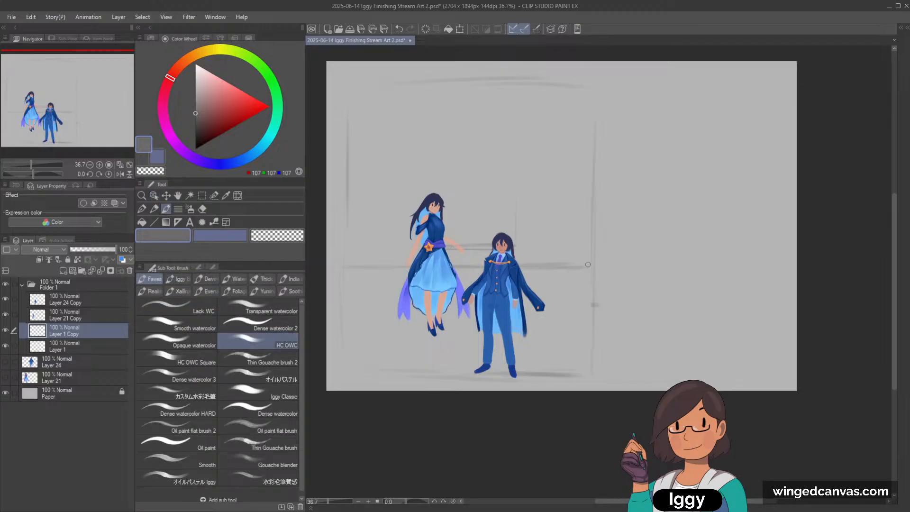
key(ctrl+z)
drag(461, 269, 583, 265)
key(ctrl+z)
drag(489, 269, 602, 269)
key(ctrl+z)
drag(459, 268, 583, 267)
Sketch a series of horizontal stair lines behind both figures, with a small raised platform outlined above them.
key(minus)
key(minus)
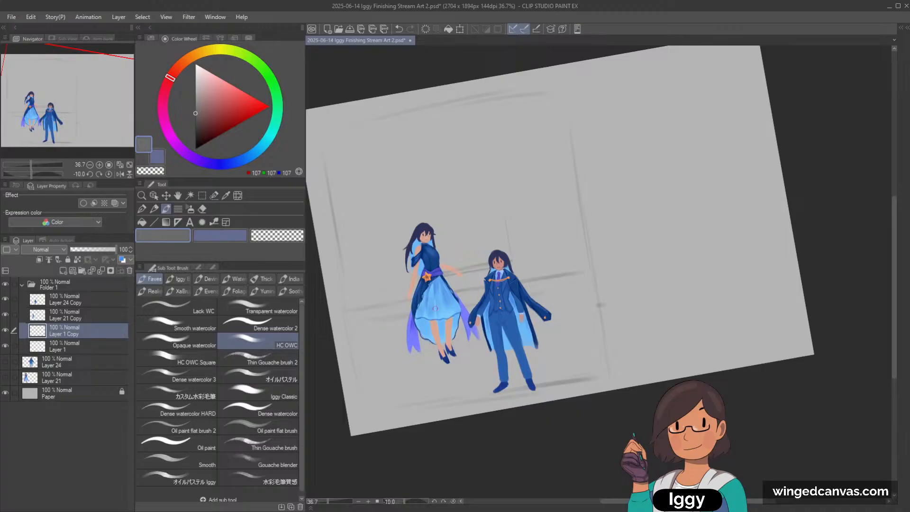
key(ctrl+z)
drag(343, 312, 357, 309)
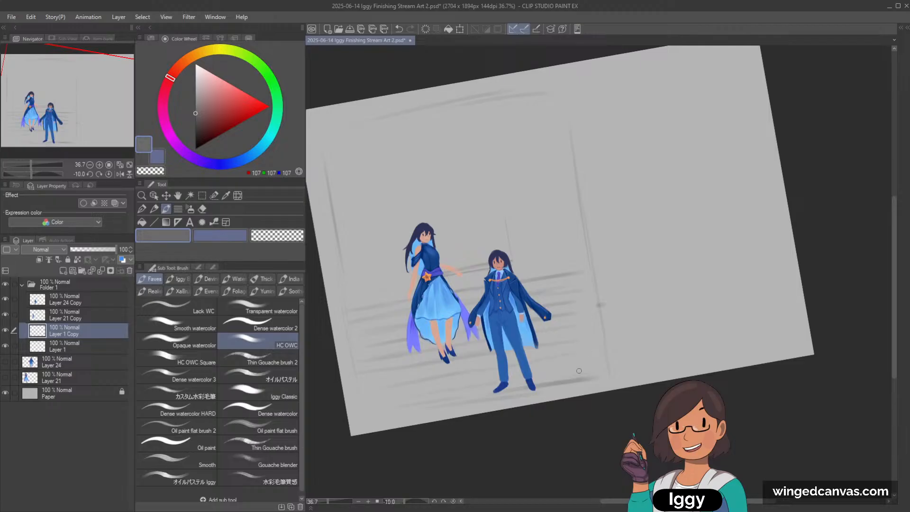
key(asciicircum)
key(asciicircum)
key(asciicircum)
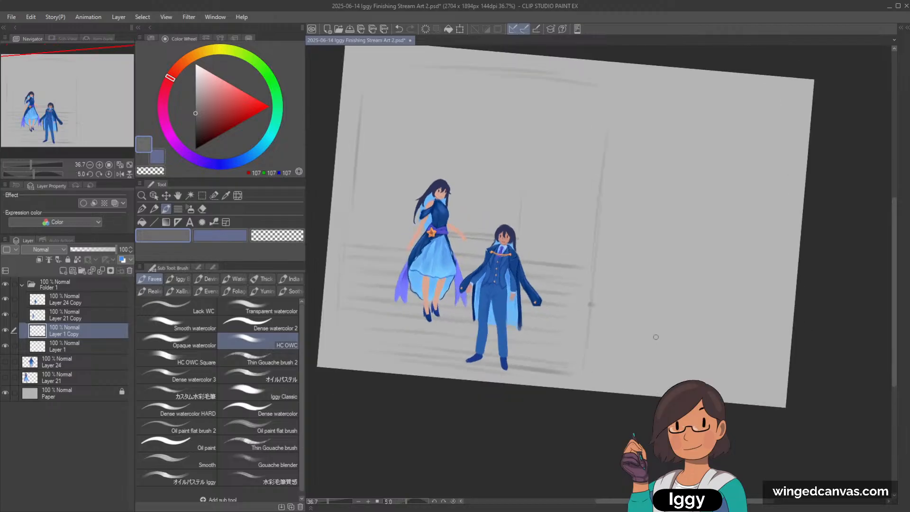
key(minus)
key(minus)
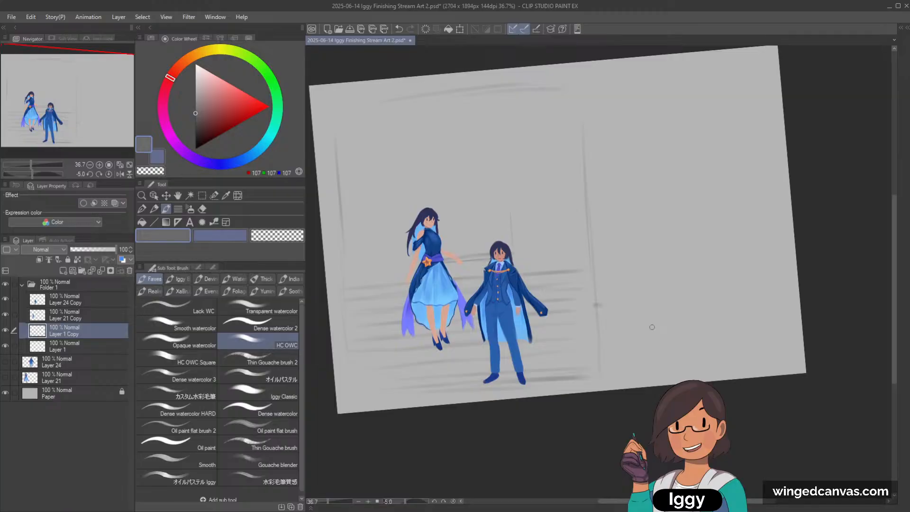
key(asciicircum)
key(minus)
key(asciicircum)
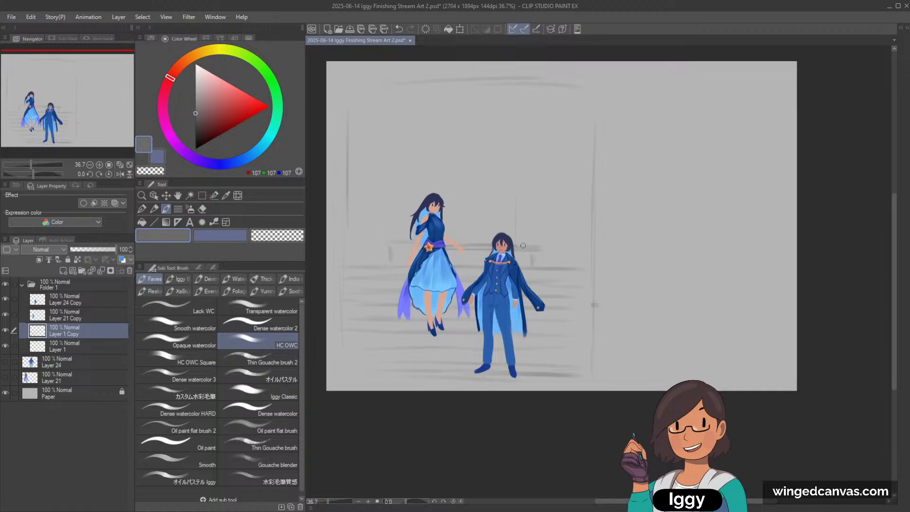
Sketch a vertical pillar rising between the figures from the platform and top it with a large five-pointed star.
drag(454, 136, 449, 222)
key(ctrl+z)
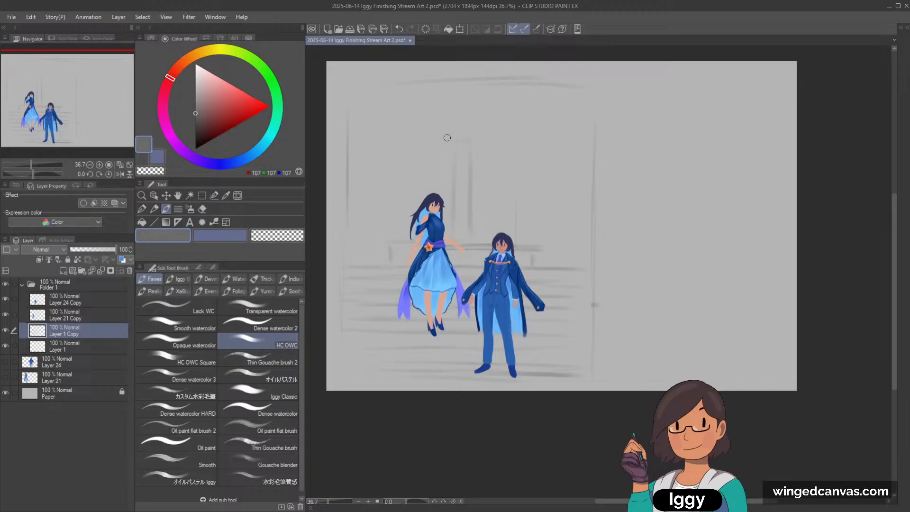
mouse_move(477, 140)
mouse_down()
mouse_move(458, 97)
mouse_move(463, 88)
mouse_move(483, 120)
mouse_move(488, 111)
mouse_up()
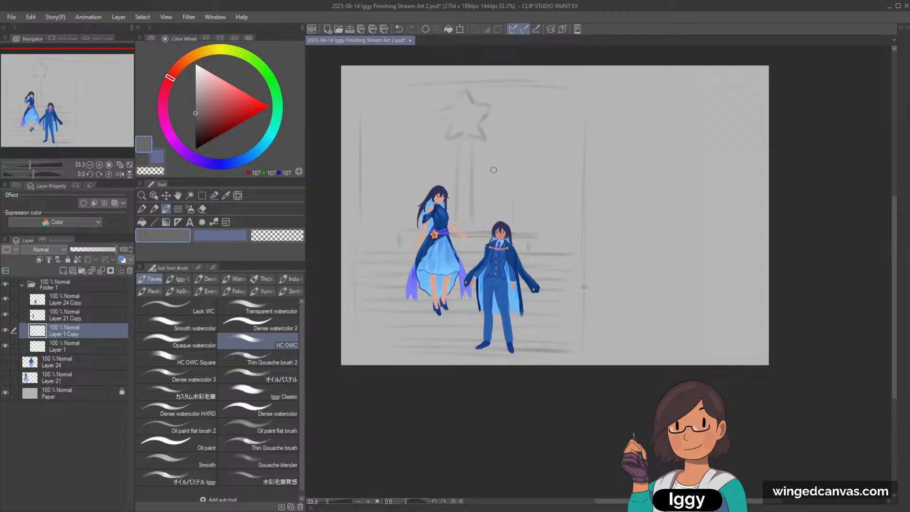
Sketch rounded, stacked tiers around the pillar below the star and clean up the upper tier's edge.
mouse_move(455, 154)
mouse_down()
mouse_move(484, 155)
mouse_move(437, 153)
mouse_move(446, 163)
mouse_move(488, 157)
mouse_move(448, 150)
mouse_move(440, 211)
mouse_move(460, 152)
mouse_move(493, 164)
mouse_up()
mouse_move(447, 195)
mouse_down()
mouse_move(499, 201)
mouse_move(423, 201)
mouse_up()
mouse_move(402, 230)
mouse_down()
mouse_move(410, 199)
mouse_move(411, 229)
mouse_up()
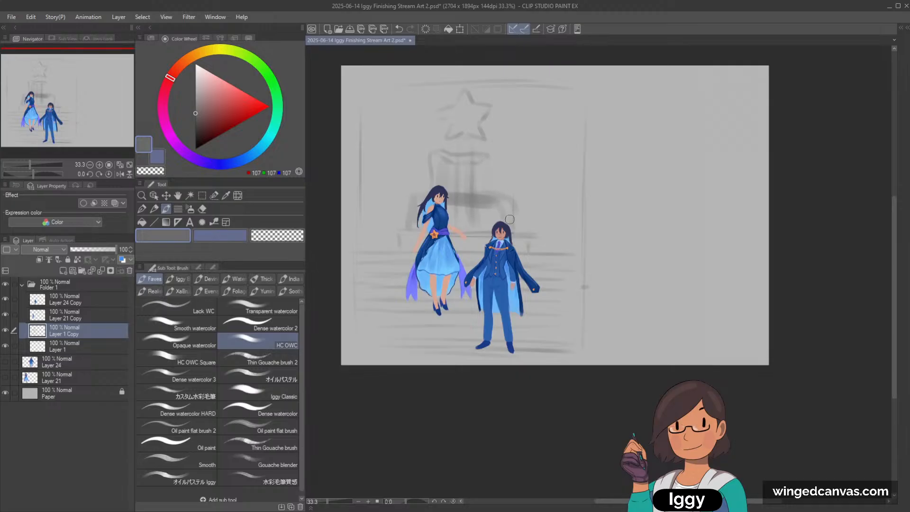
mouse_move(495, 179)
mouse_down()
mouse_move(473, 149)
mouse_move(487, 161)
mouse_up()
key(c)
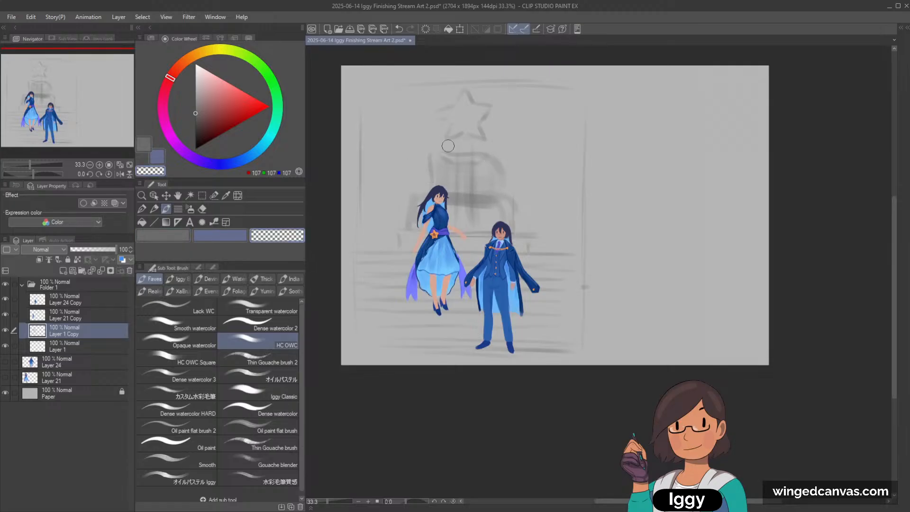
key(c)
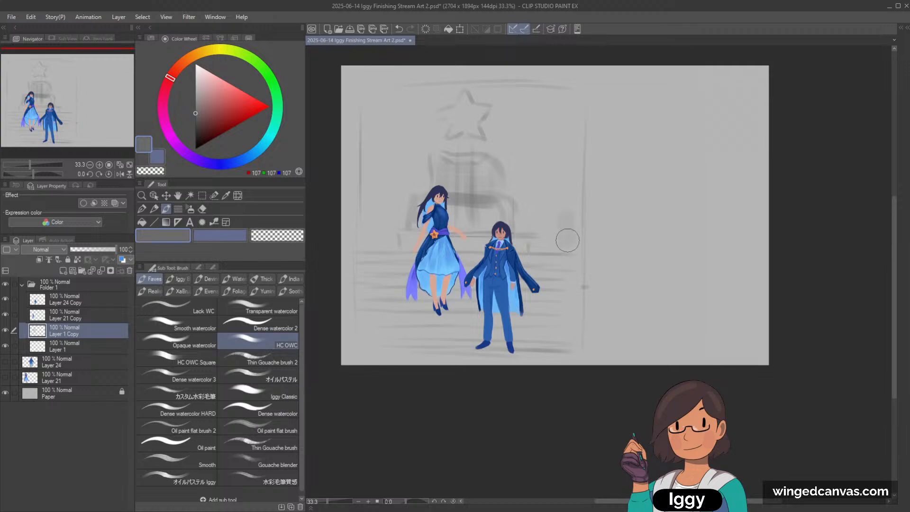
Block in soft grey masses at the frame's right side and beside both ends of the lower stairs.
mouse_move(566, 217)
mouse_down()
mouse_move(567, 198)
mouse_move(567, 230)
mouse_move(552, 242)
mouse_move(585, 254)
mouse_up()
mouse_move(370, 320)
mouse_down()
mouse_move(365, 300)
mouse_move(383, 329)
mouse_up()
key(ctrl+z)
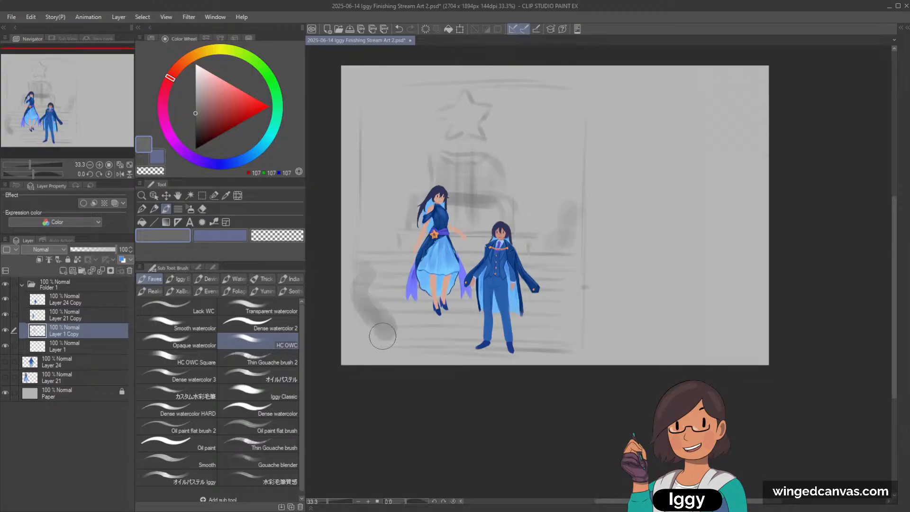
drag(575, 329, 560, 309)
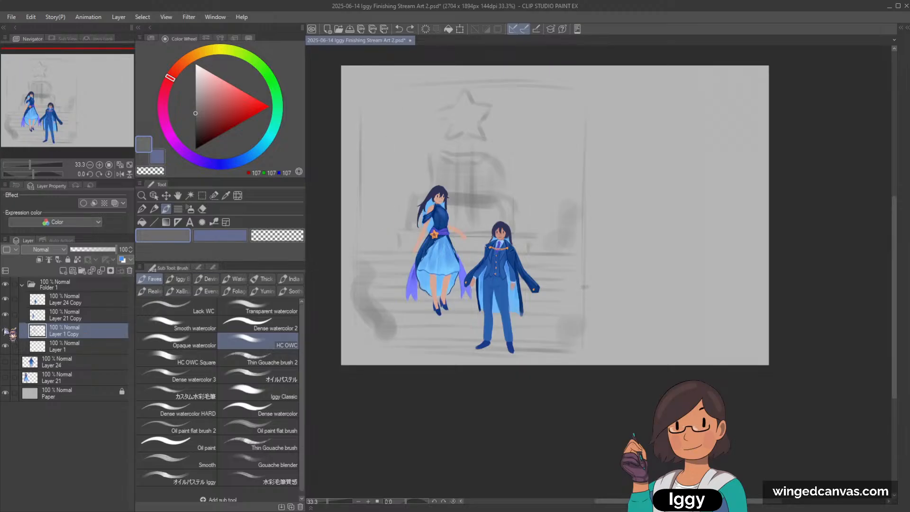
key(ctrl+t)
mouse_move(583, 94)
mouse_down()
mouse_move(569, 113)
mouse_move(591, 86)
mouse_up()
click(496, 372)
Scale both figures and the Layer 1 Copy background sketch down together and lower them to the frame's bottom edge.
shift+click(69, 300)
key(ctrl+t)
drag(587, 86, 570, 106)
drag(530, 274, 531, 294)
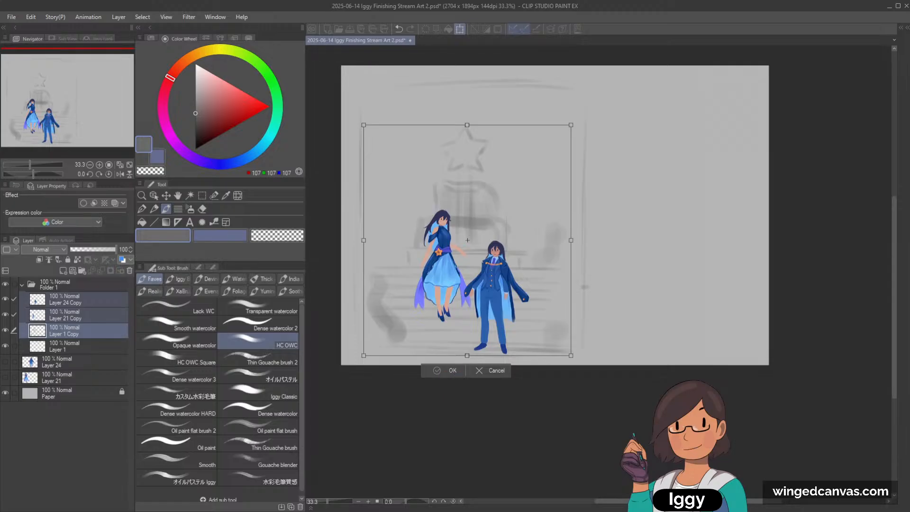
click(445, 370)
click(6, 330)
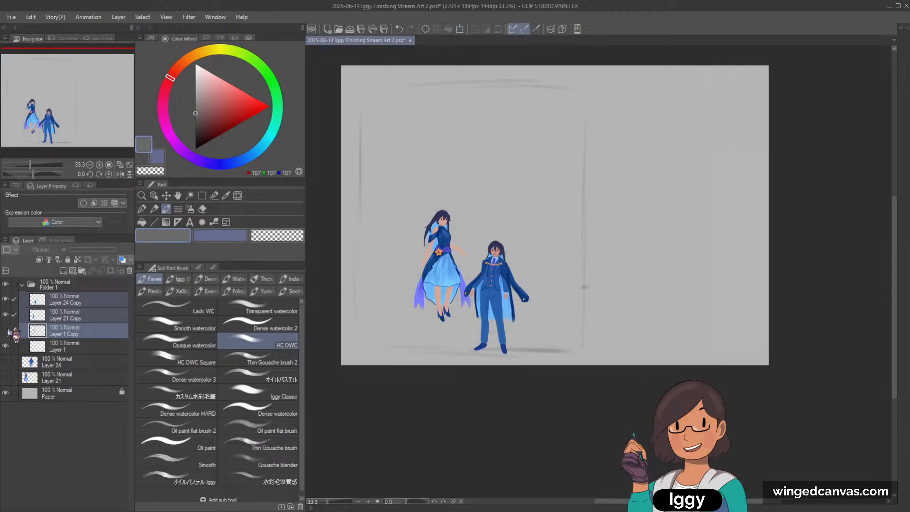
click(6, 330)
Erase the grey mass left of the stairs on Layer 1 Copy and sketch a vertical post on each side of the stairs.
click(58, 335)
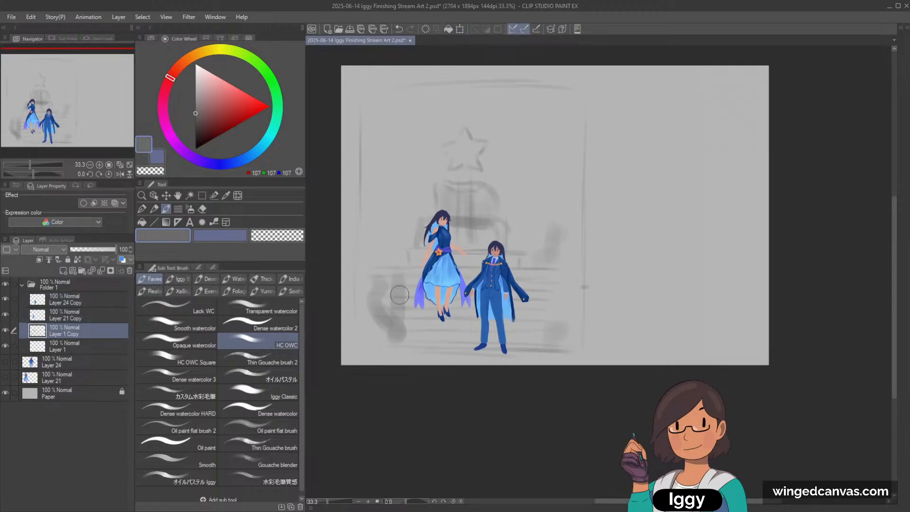
key(c)
mouse_move(375, 281)
mouse_down()
mouse_move(382, 349)
mouse_move(399, 281)
mouse_move(400, 332)
mouse_up()
key(c)
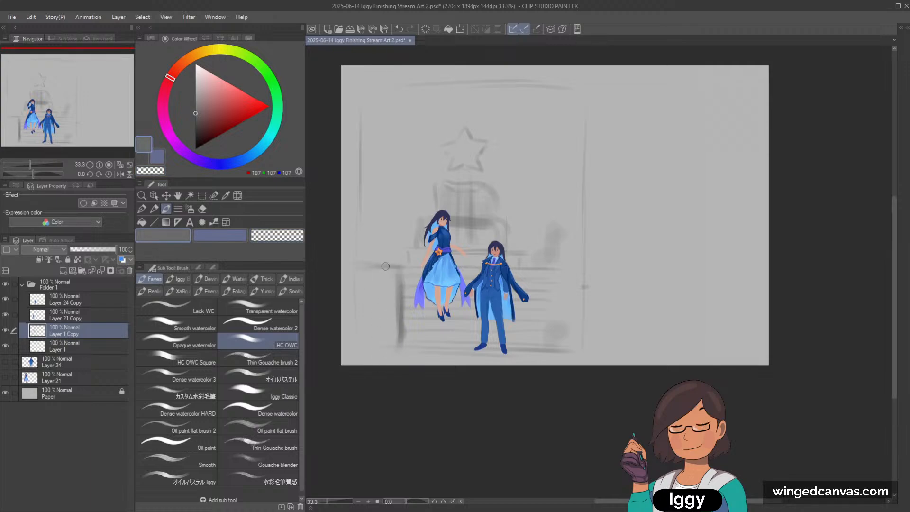
key(ctrl+z)
key(ctrl+z)
mouse_move(556, 280)
mouse_down()
mouse_move(552, 341)
mouse_move(551, 271)
mouse_up()
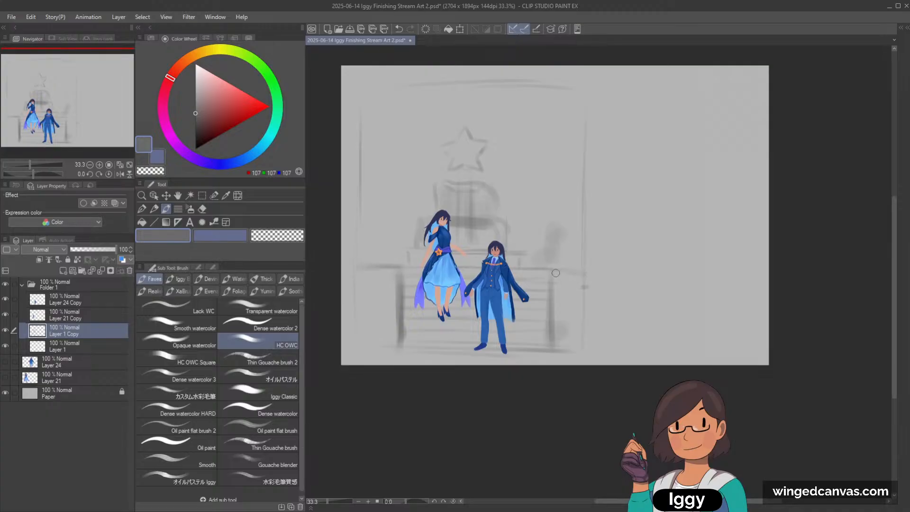
Trim the left stair post and strengthen the horizontal ledge running from it to the frame's left edge.
key(c)
mouse_move(402, 275)
mouse_down()
mouse_move(403, 355)
mouse_move(399, 262)
mouse_move(396, 325)
mouse_up()
key(c)
drag(361, 268, 397, 268)
drag(397, 268, 358, 264)
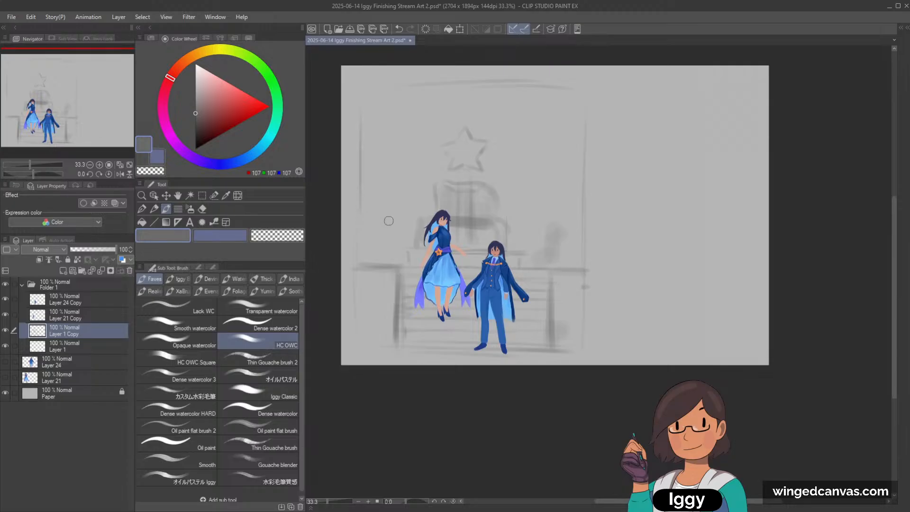
Shade rounded grey masses in the frame's two lower corners and erase the overflow past its right edge.
mouse_move(385, 277)
mouse_down()
mouse_move(357, 305)
mouse_move(365, 334)
mouse_move(381, 339)
mouse_up()
mouse_move(572, 341)
mouse_down()
mouse_move(552, 343)
mouse_move(592, 307)
mouse_move(586, 341)
mouse_move(590, 293)
mouse_up()
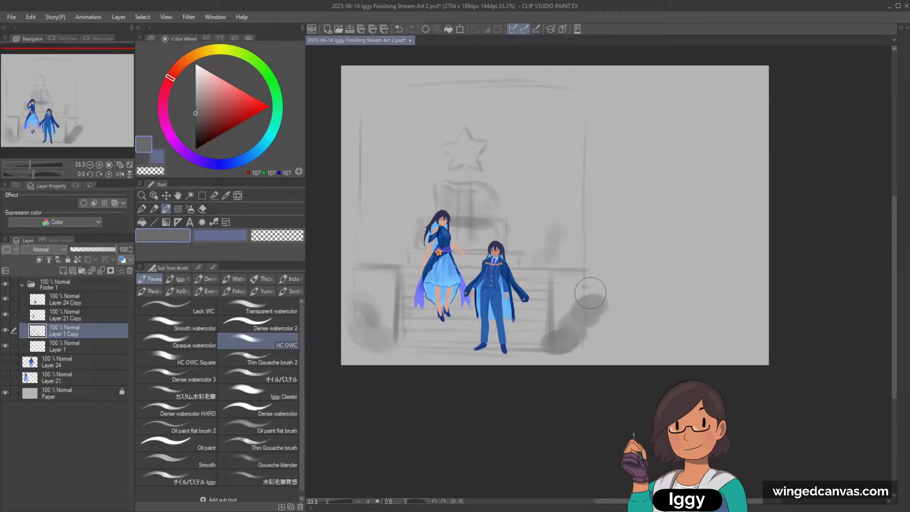
key(c)
drag(607, 285, 596, 318)
mouse_move(595, 257)
mouse_down()
mouse_move(593, 340)
mouse_move(601, 268)
mouse_up()
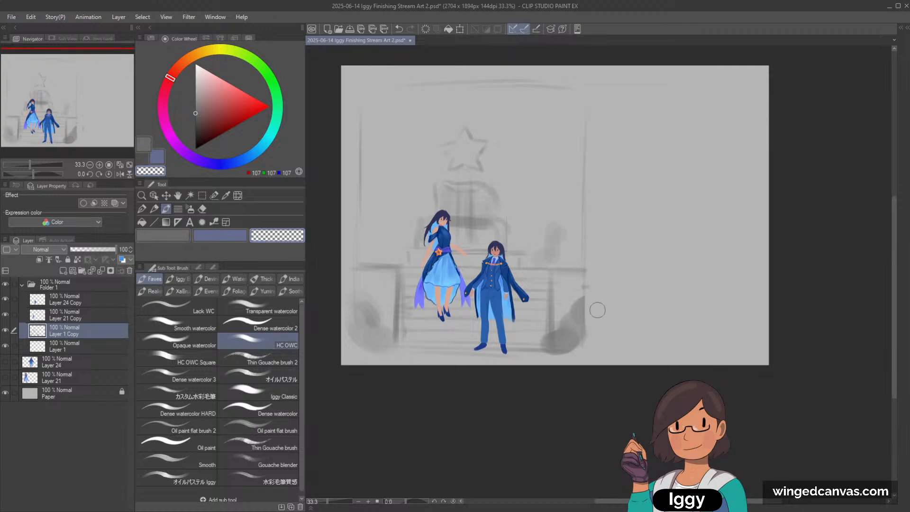
key(-)
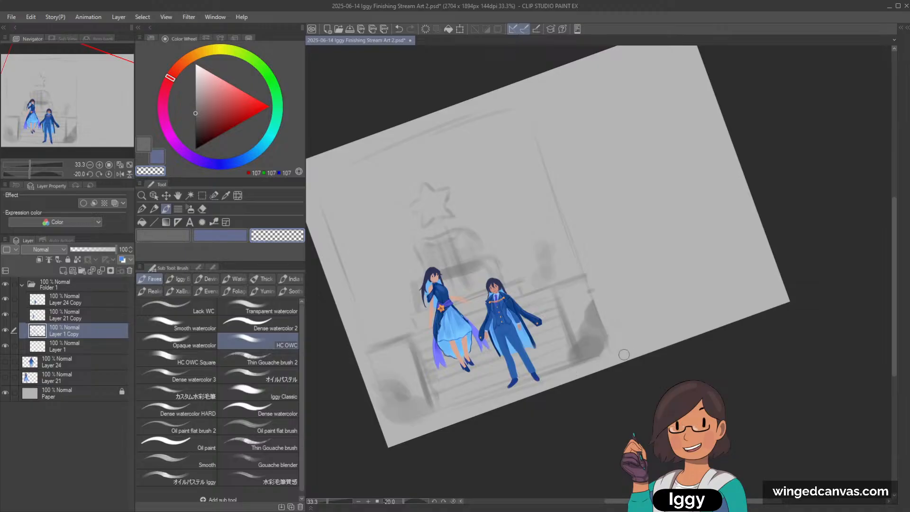
key(@)
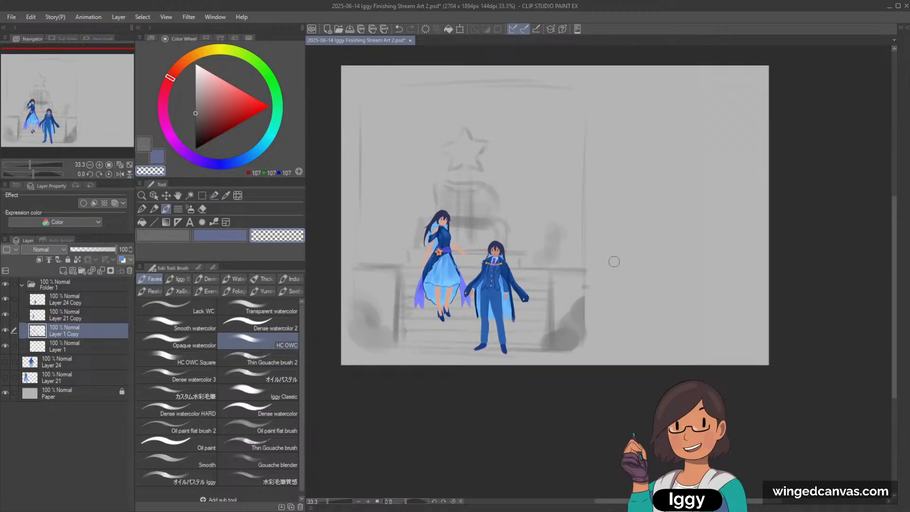
Sketch a tall vertical column with horizontal top lines along the frame's left side and erase its inner edge to clean it up.
key(c)
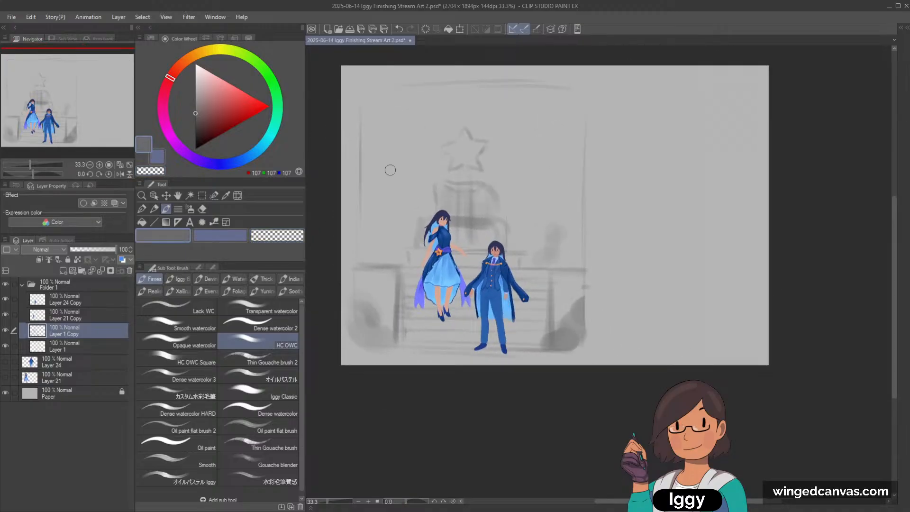
key(ctrl+z)
drag(386, 185, 385, 264)
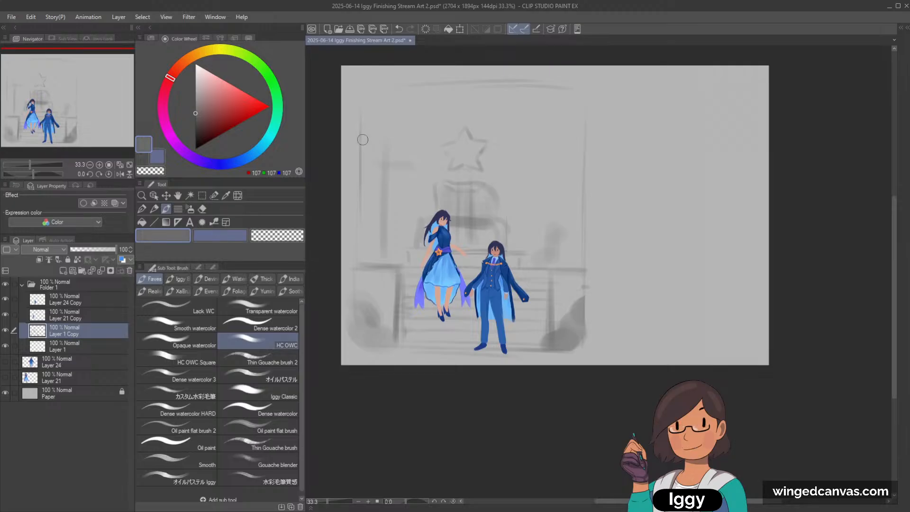
key(c)
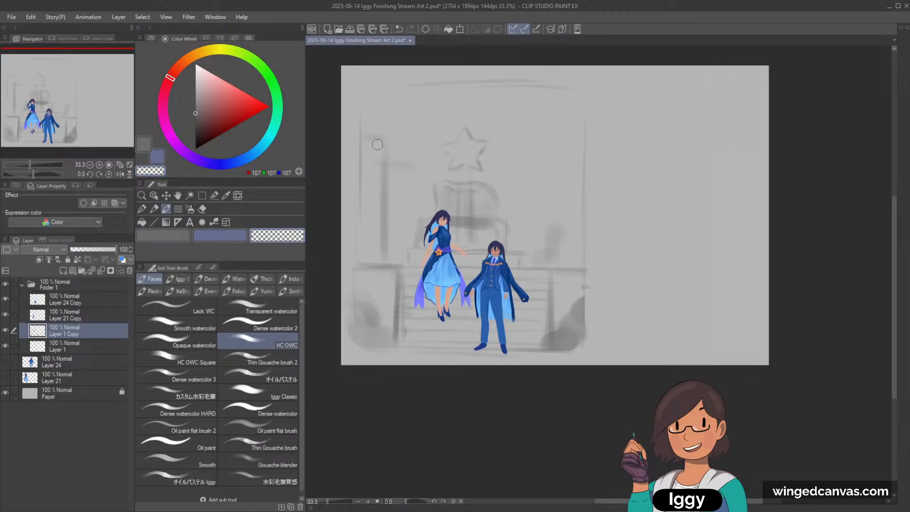
drag(378, 166, 378, 240)
key(c)
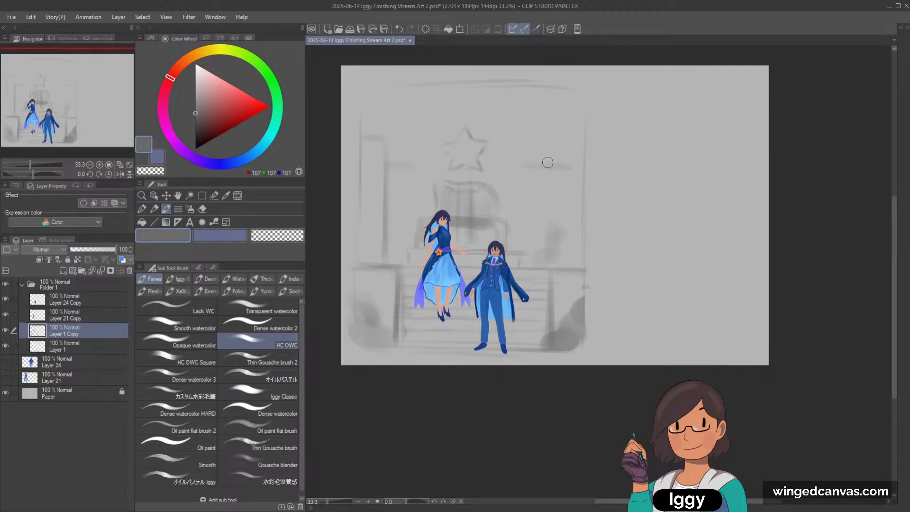
Try to sketch a tall vertical column along the frame's right side.
drag(572, 156, 571, 210)
key(ctrl+z)
drag(571, 157, 569, 229)
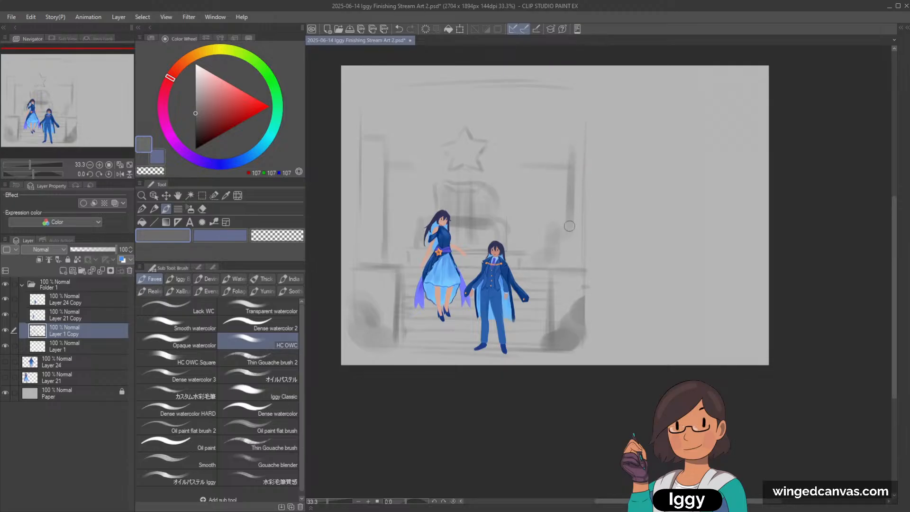
drag(572, 138, 572, 209)
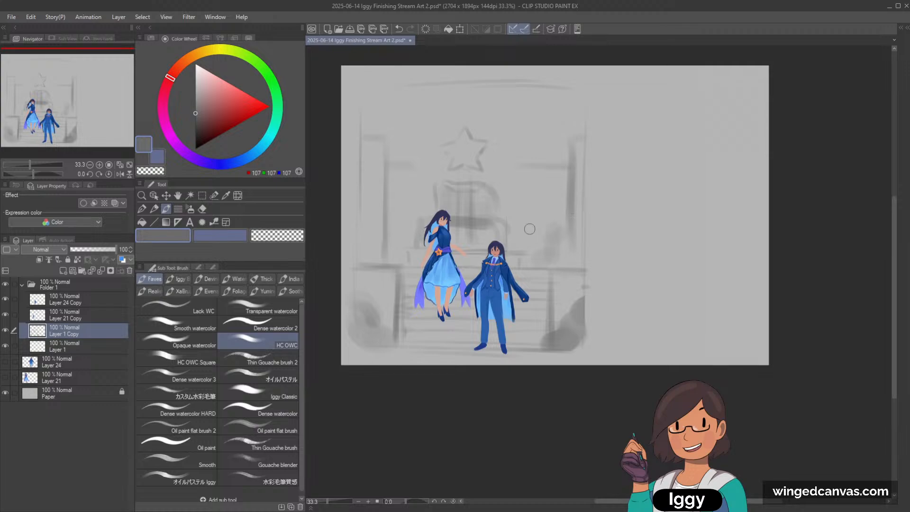
key(ctrl+z)
key(ctrl+z)
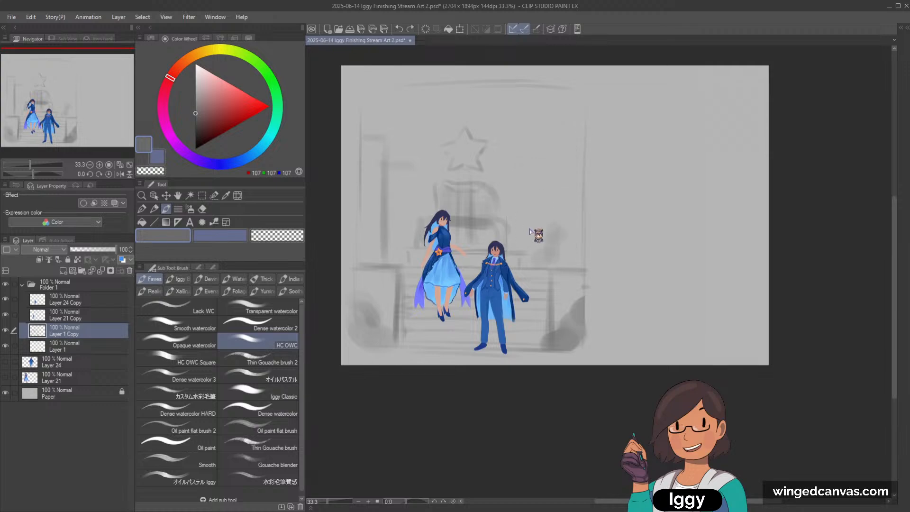
Undo the tall column and its top lines along the frame's left side.
key(ctrl+z)
key(ctrl+z)
key(ctrl+z)
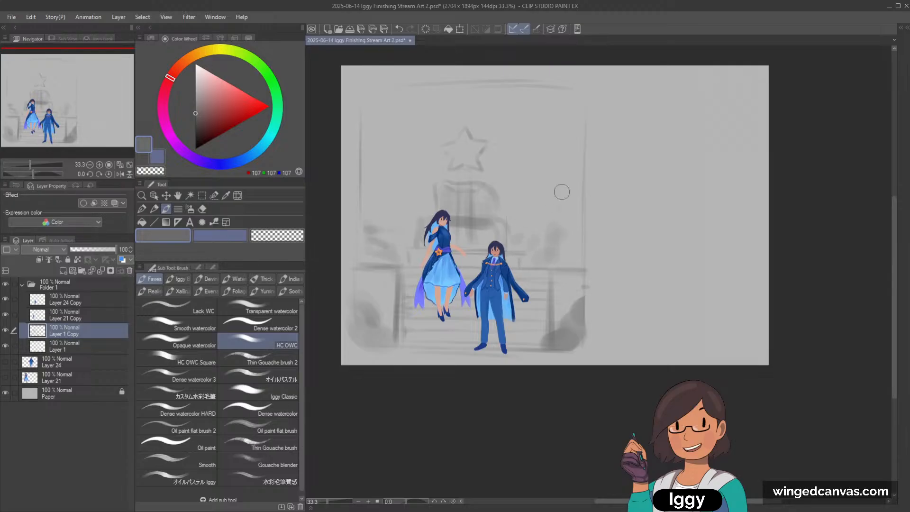
Shade rounded bush-like masses and fine vertical and horizontal railing lines behind the ledges on both sides of the monument.
mouse_move(548, 237)
mouse_down()
mouse_move(540, 231)
mouse_move(552, 221)
mouse_up()
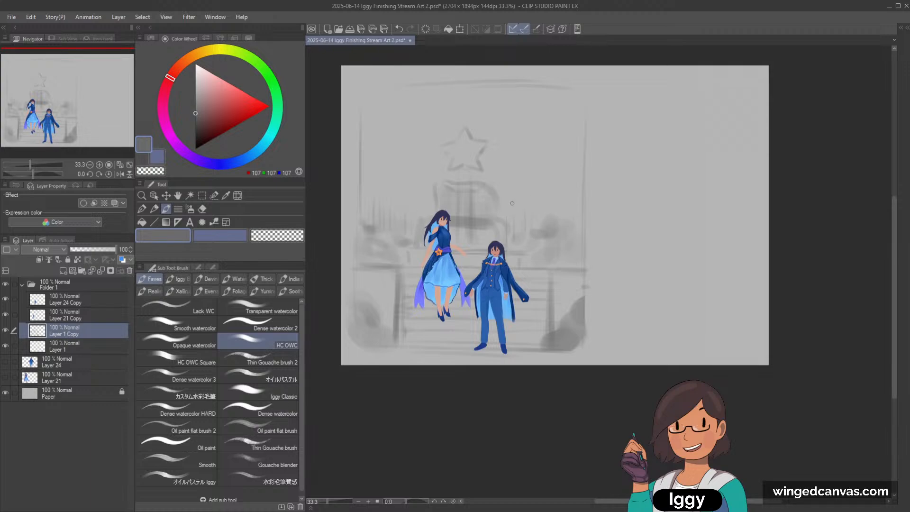
key(-)
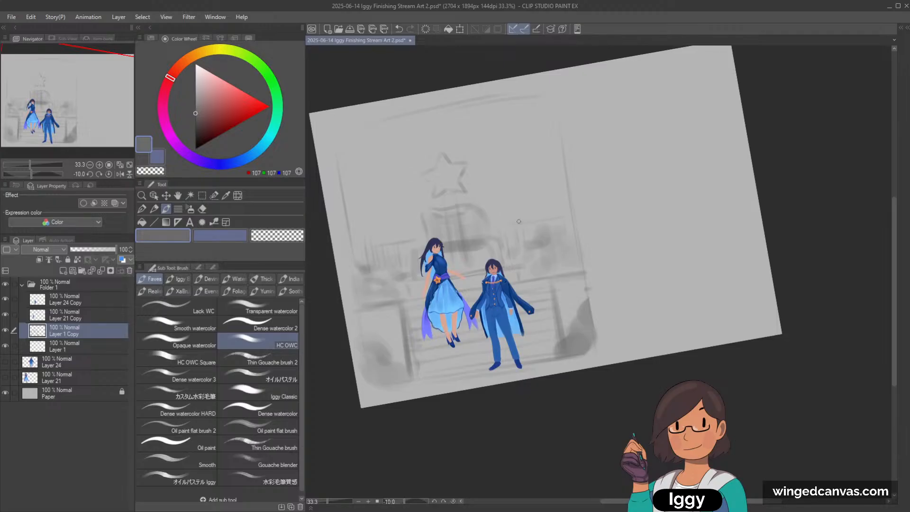
key(^)
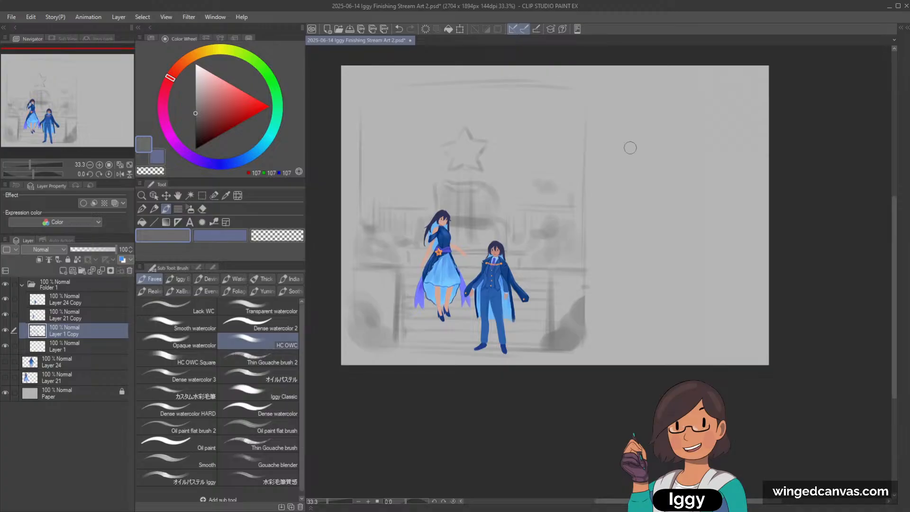
Shade a broad soft grey mass with varied brush sizes between the star and the frame's right edge.
mouse_move(544, 180)
mouse_down()
mouse_move(570, 126)
mouse_move(531, 167)
mouse_move(575, 138)
mouse_move(552, 150)
mouse_up()
key(ctrl+z)
key([)
key([)
key([)
key([)
mouse_move(502, 175)
mouse_down()
mouse_move(569, 147)
mouse_move(530, 164)
mouse_up()
key(])
key(])
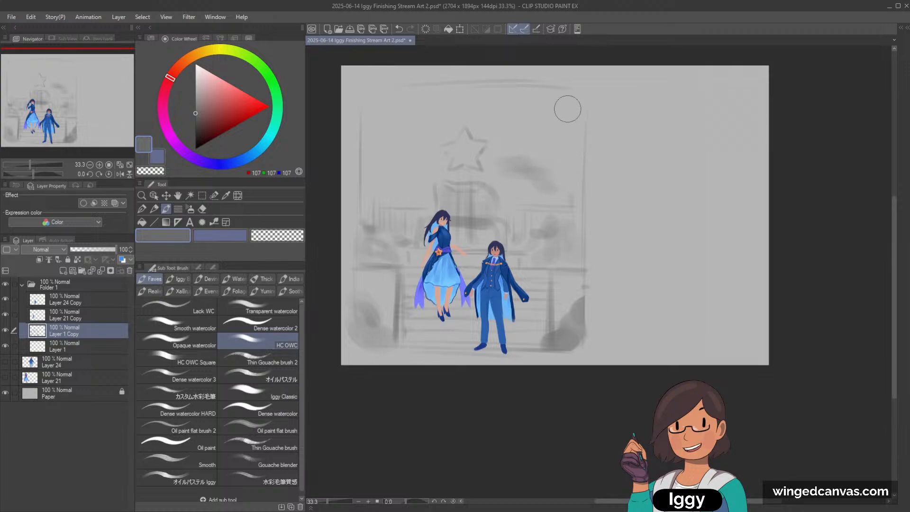
mouse_move(532, 158)
mouse_down()
mouse_move(566, 142)
mouse_move(566, 157)
mouse_move(578, 128)
mouse_up()
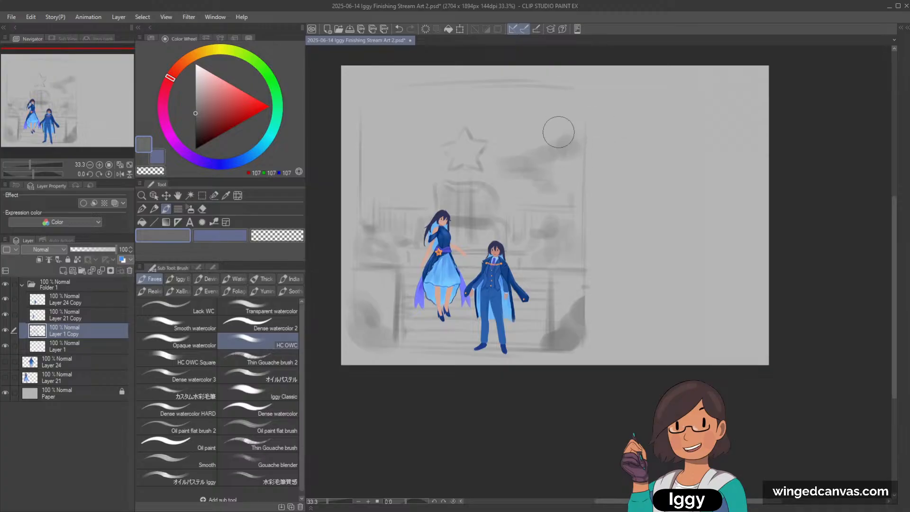
mouse_move(548, 175)
mouse_down()
mouse_move(566, 150)
mouse_move(555, 179)
mouse_move(575, 203)
mouse_move(576, 125)
mouse_move(501, 175)
mouse_up()
Shade a matching grey mass left of the star, trim its upper edge and build up the right mass.
mouse_move(369, 163)
mouse_down()
mouse_move(391, 160)
mouse_move(359, 163)
mouse_move(387, 176)
mouse_move(411, 175)
mouse_move(368, 181)
mouse_move(418, 185)
mouse_move(371, 188)
mouse_move(384, 158)
mouse_move(369, 152)
mouse_move(377, 171)
mouse_move(411, 177)
mouse_move(371, 165)
mouse_move(438, 175)
mouse_up()
mouse_move(382, 200)
mouse_down()
mouse_move(394, 191)
mouse_move(374, 206)
mouse_up()
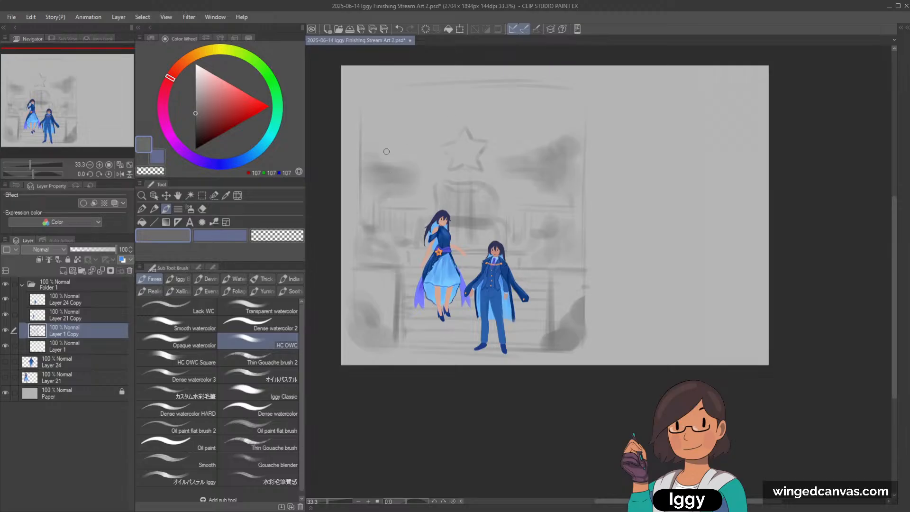
mouse_move(361, 148)
mouse_down()
mouse_move(380, 164)
mouse_move(369, 174)
mouse_move(366, 150)
mouse_move(378, 175)
mouse_move(373, 142)
mouse_move(387, 148)
mouse_move(364, 151)
mouse_move(381, 154)
mouse_move(382, 193)
mouse_up()
key(c)
drag(359, 155, 425, 104)
key(c)
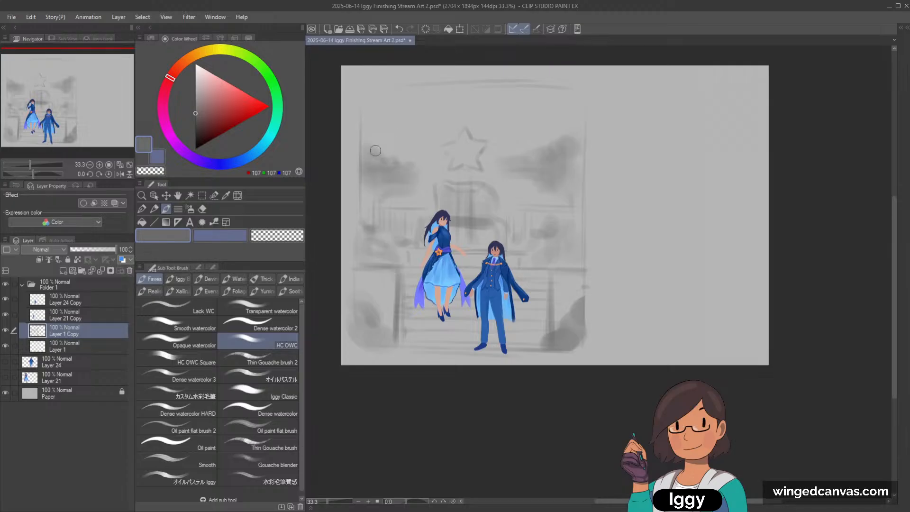
mouse_move(523, 176)
mouse_down()
mouse_move(495, 176)
mouse_move(553, 178)
mouse_move(528, 181)
mouse_move(578, 165)
mouse_up()
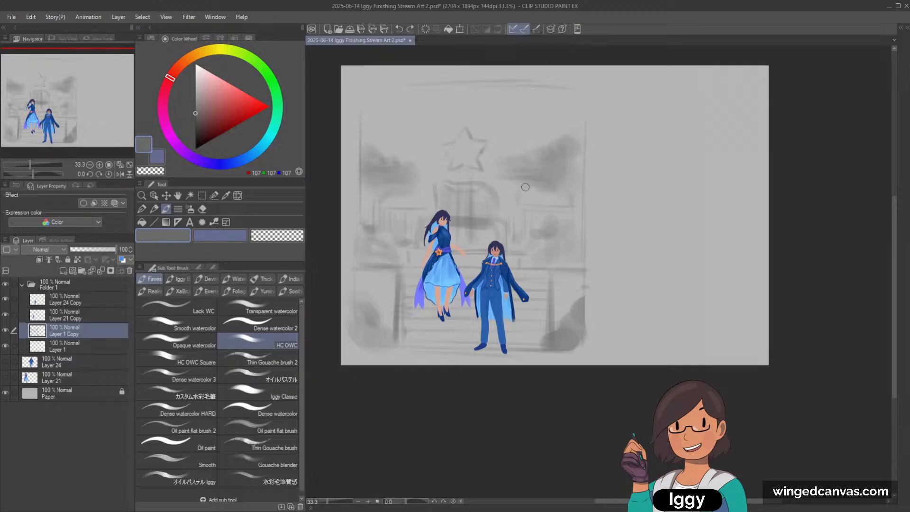
Touch up the monument's dark band and sketch two opposing arcs above the star near the frame's top.
drag(457, 222, 494, 225)
mouse_move(423, 95)
mouse_down()
mouse_move(428, 125)
mouse_move(446, 129)
mouse_up()
key(ctrl+z)
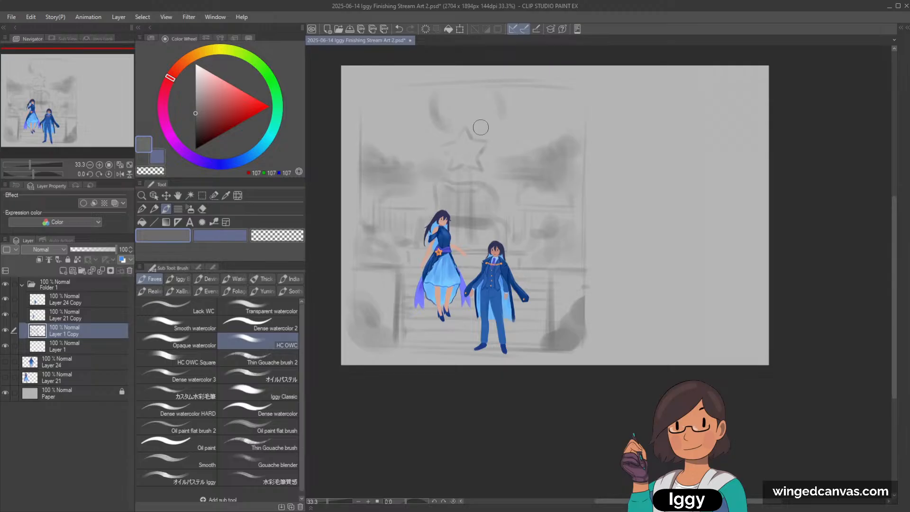
key(ctrl+z)
drag(498, 90, 495, 118)
Erase the star and join the two arcs into the curved lower edge of a large circle.
key(c)
mouse_move(475, 140)
mouse_down()
mouse_move(443, 149)
mouse_move(478, 146)
mouse_move(482, 157)
mouse_move(455, 171)
mouse_up()
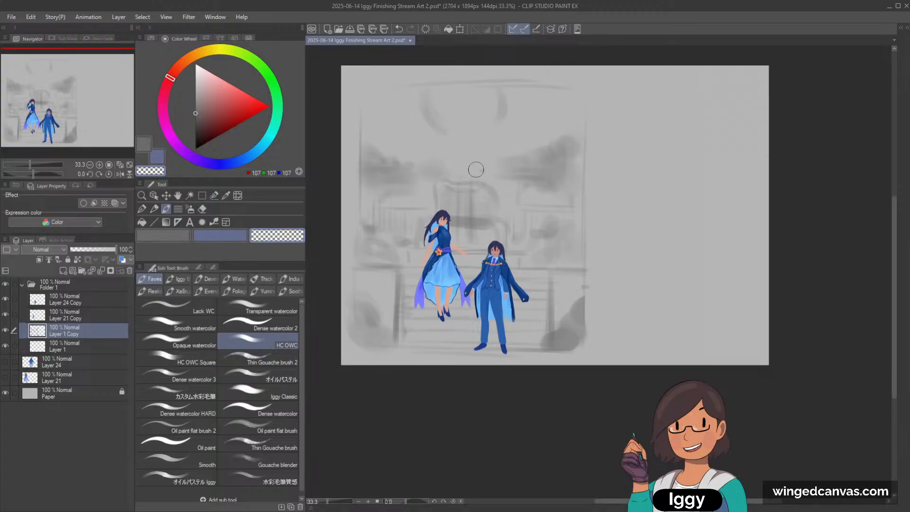
key(c)
mouse_move(435, 95)
mouse_down()
mouse_move(482, 99)
mouse_move(480, 140)
mouse_up()
drag(500, 94, 474, 141)
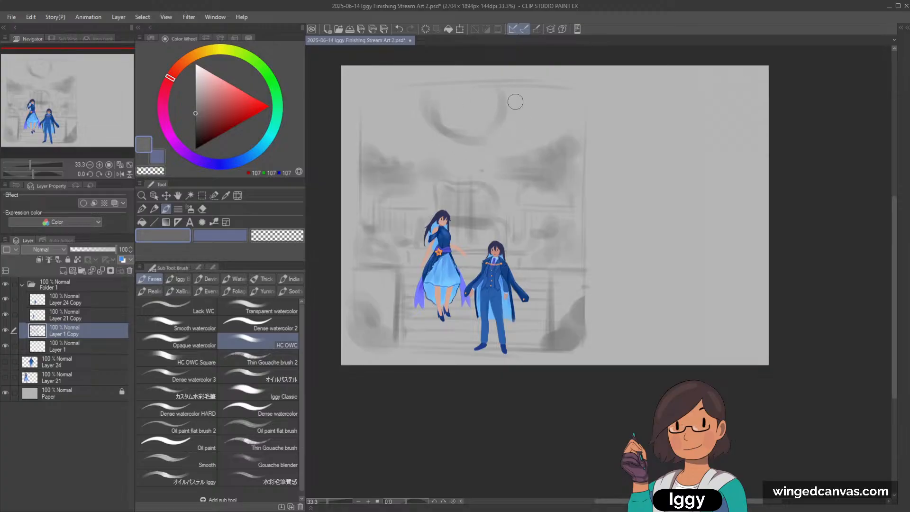
Sketch loose slanted strokes in the frame's upper-left corner and firm up the frame's top edge.
drag(396, 116, 374, 91)
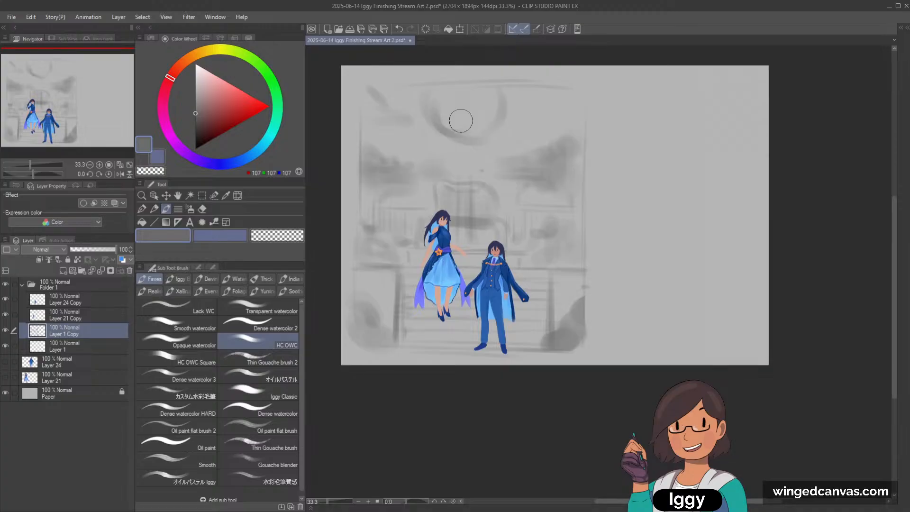
key(c)
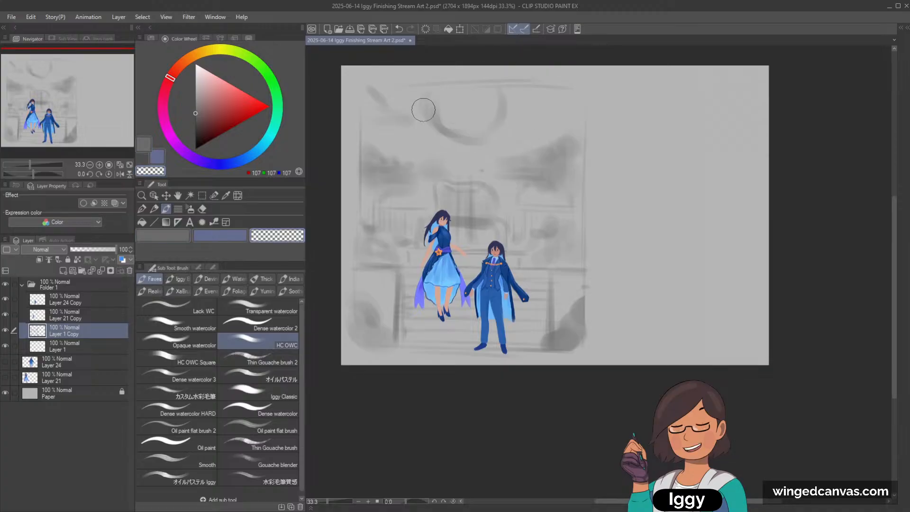
key(c)
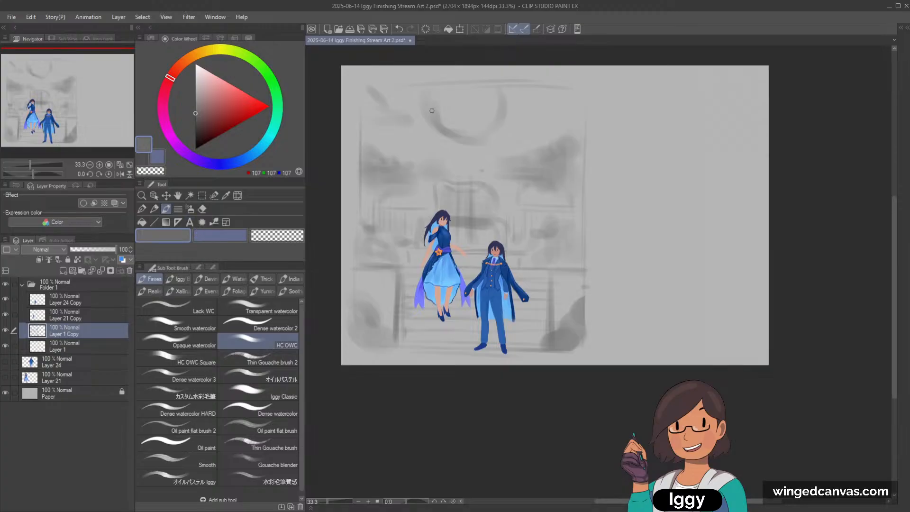
key(ctrl+z)
drag(411, 86, 569, 86)
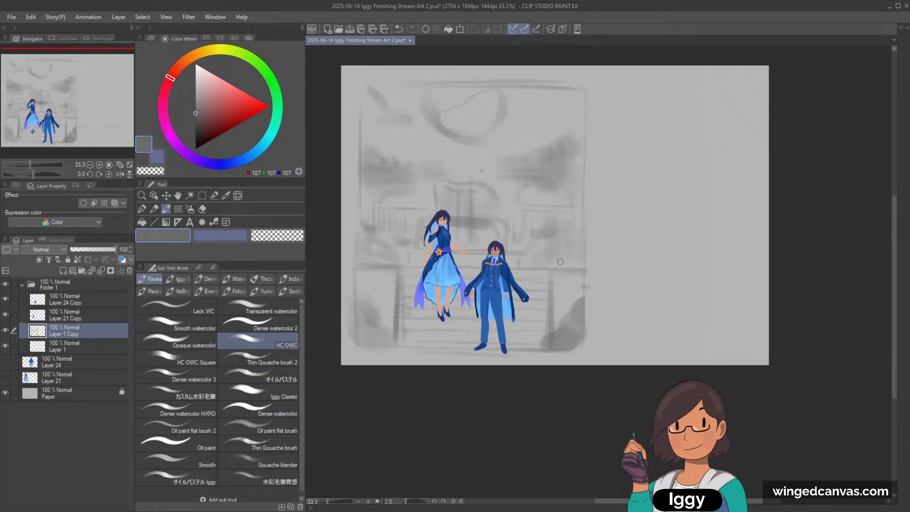
Adjust the brush size and sketch small rounded shapes on top of the monument below the large circle.
key(])
key(])
key(])
key(])
key(])
key(])
key(])
key(])
key(])
key(bracketleft)
key(bracketleft)
key(bracketleft)
key(bracketleft)
mouse_move(444, 167)
mouse_down()
mouse_move(452, 150)
mouse_move(465, 171)
mouse_move(486, 162)
mouse_move(475, 158)
mouse_move(489, 165)
mouse_up()
Darken the vertical posts on both sides of the stairs and extend them upward above the ledges.
drag(395, 246, 394, 358)
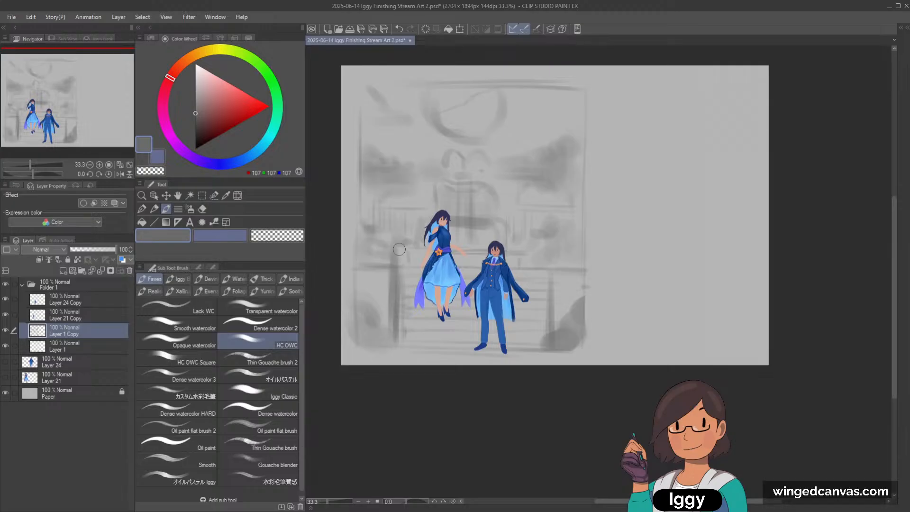
drag(396, 229, 394, 357)
drag(550, 269, 549, 316)
drag(548, 270, 548, 309)
mouse_move(548, 226)
mouse_down()
mouse_move(557, 365)
mouse_move(547, 224)
mouse_move(546, 284)
mouse_up()
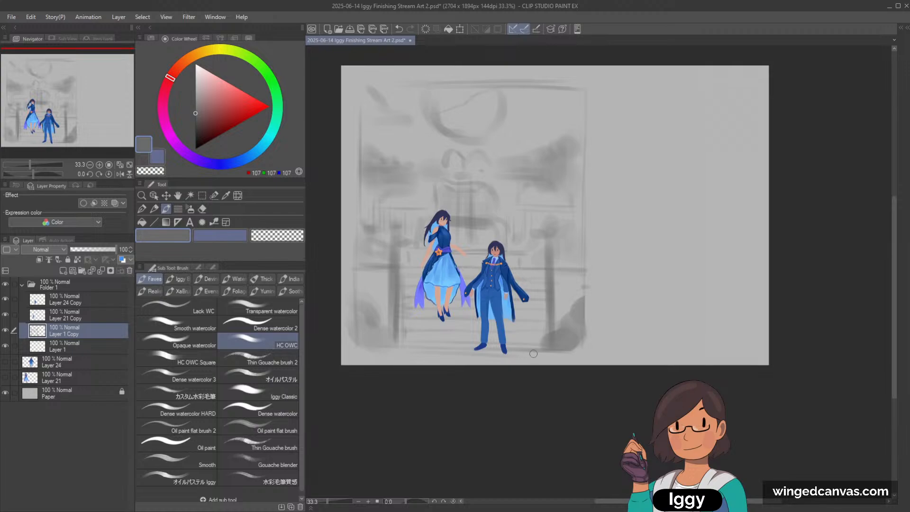
Add short vertical posts farther out on both sides and deepen the shading in the frame's lower-left corner.
drag(376, 220, 374, 264)
drag(372, 216, 373, 259)
key(ctrl+z)
drag(570, 225, 564, 270)
drag(383, 324, 395, 343)
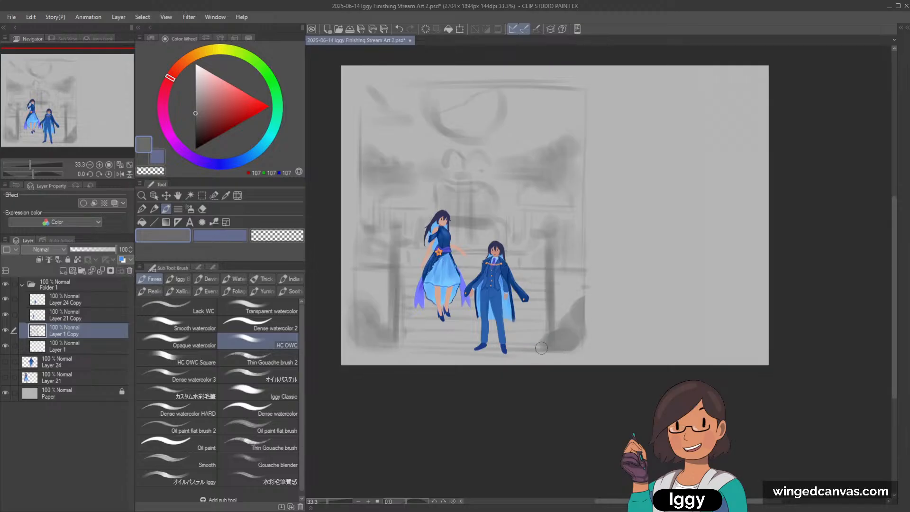
Draw a small star ornament near the frame's left and right edges, above the railings.
key(bracketright)
click(575, 198)
drag(367, 180, 372, 194)
drag(364, 188, 372, 195)
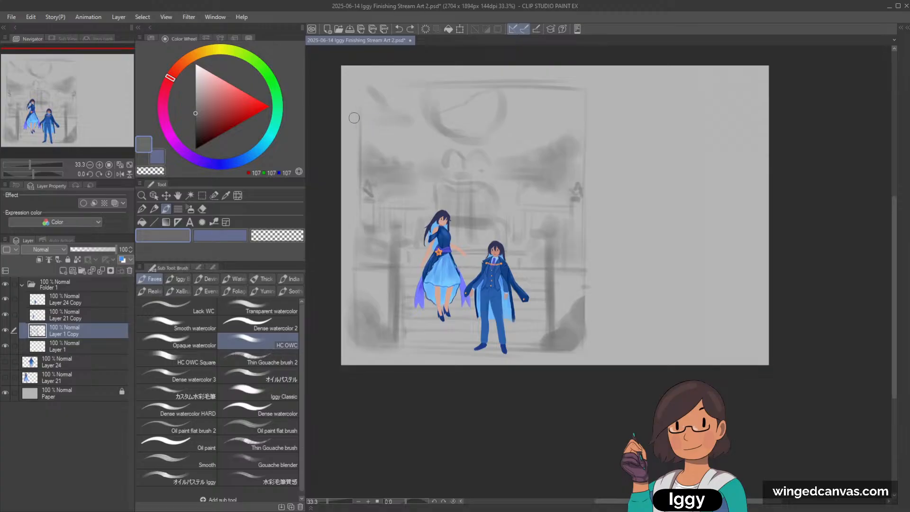
Erase the shading that overflows the frame's left edge and lighten the monument's dark band.
key(ctrl+z)
mouse_move(359, 160)
mouse_down()
mouse_move(347, 367)
mouse_move(346, 253)
mouse_move(351, 371)
mouse_up()
key(c)
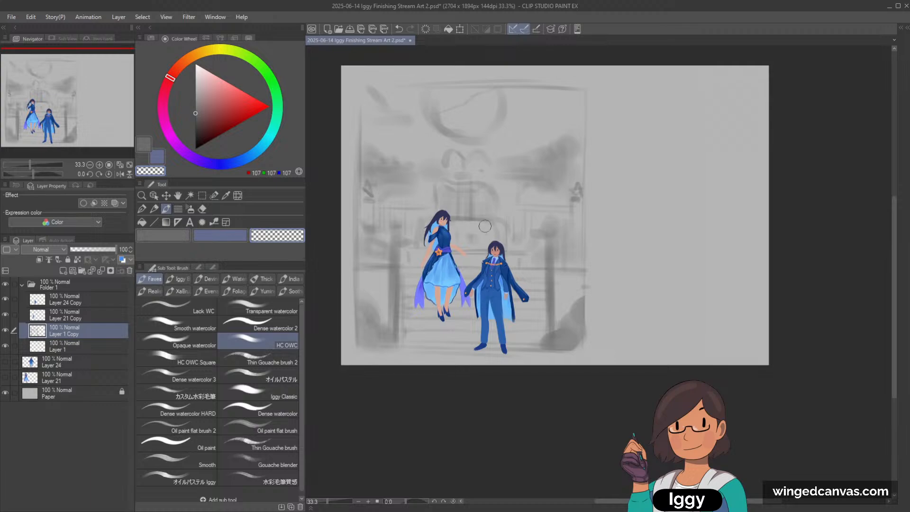
key(c)
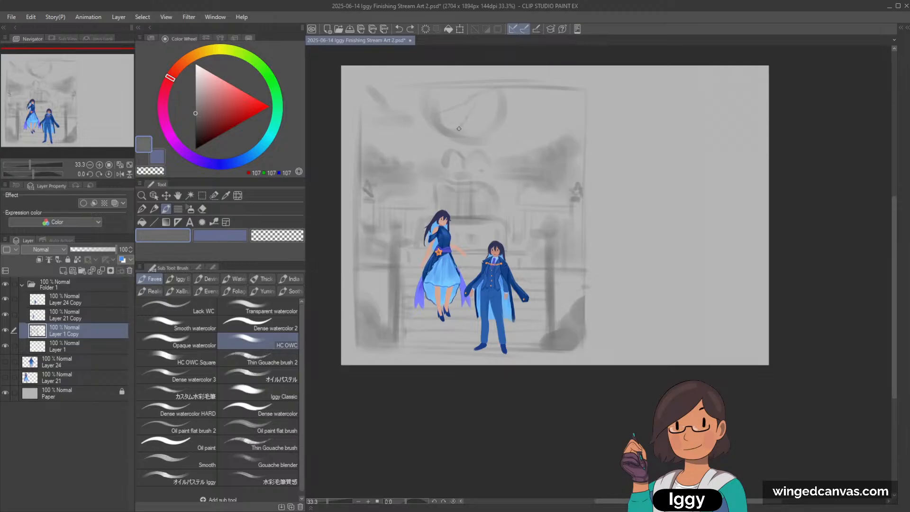
Erase most of the grey masses on both sides of the monument with an enlarged transparent brush.
key(c)
key(])
key(])
key(])
key(])
key(])
key(])
key(])
key(])
mouse_move(520, 158)
mouse_down()
mouse_move(534, 143)
mouse_move(533, 181)
mouse_move(557, 161)
mouse_up()
mouse_move(394, 151)
mouse_down()
mouse_move(398, 180)
mouse_move(390, 155)
mouse_move(391, 163)
mouse_move(378, 155)
mouse_move(386, 173)
mouse_move(378, 167)
mouse_move(395, 183)
mouse_up()
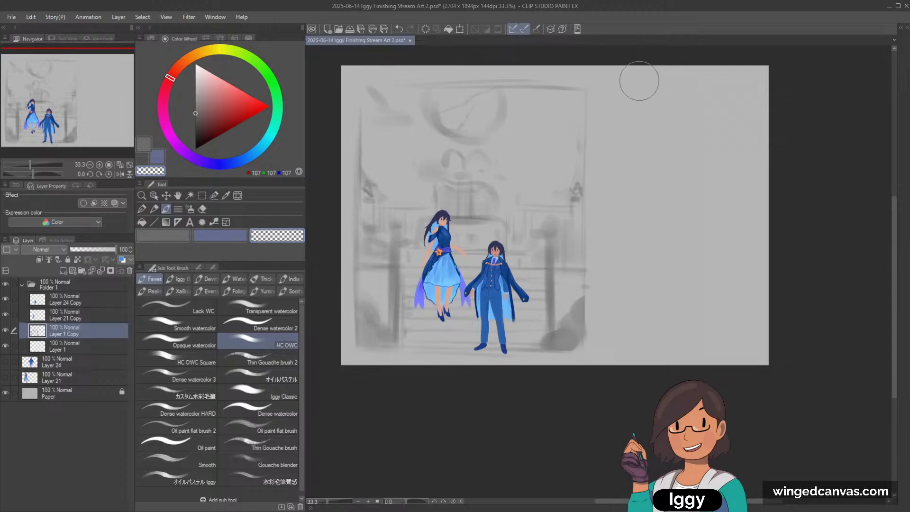
Return to the grey colour, reduce the brush size and sketch thin angled lines right of the monument.
key(c)
key([)
key([)
key([)
key([)
key([)
key([)
key([)
key([)
mouse_move(509, 131)
mouse_down()
mouse_move(565, 130)
mouse_move(503, 130)
mouse_up()
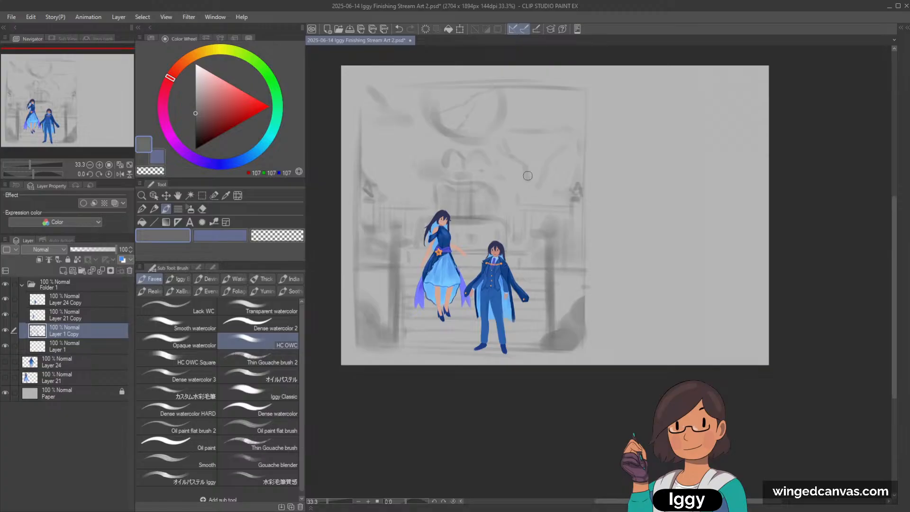
Sketch horizontal beam lines and V-shaped curves on both sides of the monument, undoing unwanted strokes.
key(ctrl+z)
mouse_move(364, 151)
mouse_down()
mouse_move(418, 156)
mouse_move(406, 193)
mouse_up()
key(ctrl+z)
mouse_move(499, 134)
mouse_down()
mouse_move(585, 124)
mouse_move(523, 132)
mouse_move(579, 149)
mouse_up()
key(ctrl+z)
mouse_move(511, 152)
mouse_down()
mouse_move(537, 183)
mouse_move(554, 152)
mouse_up()
key(ctrl+z)
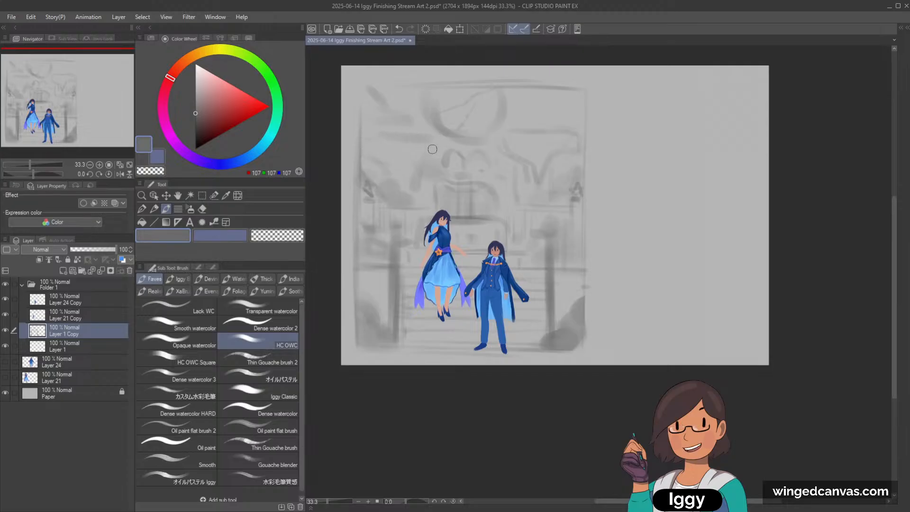
Refine the small shapes on top of the monument and redraw the horizontal beam line left of the circle.
key(c)
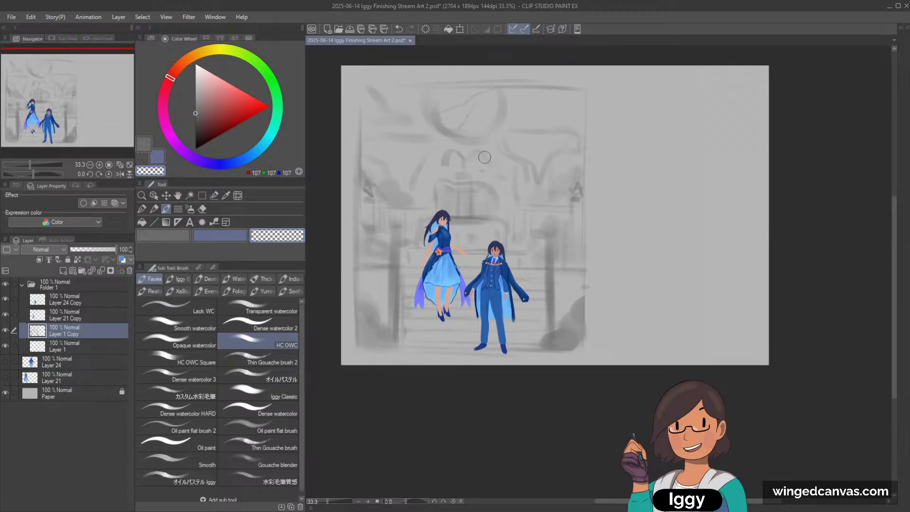
key(c)
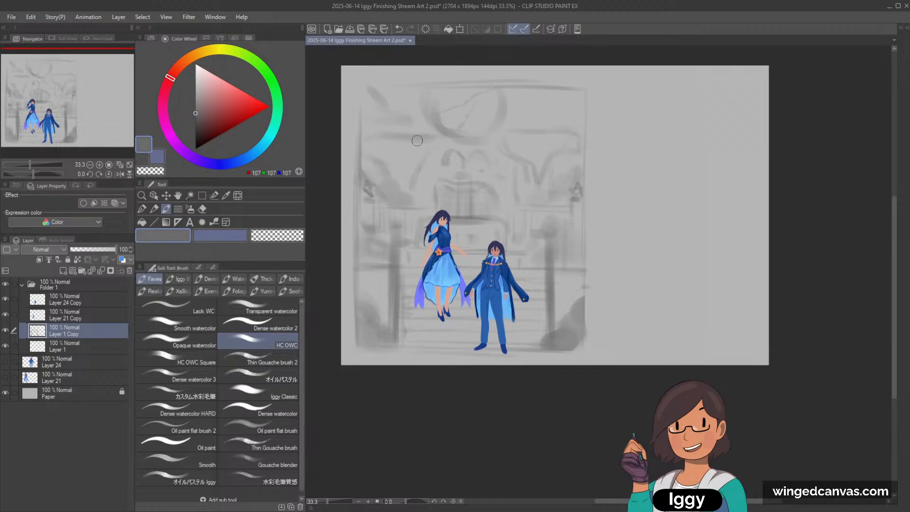
key(c)
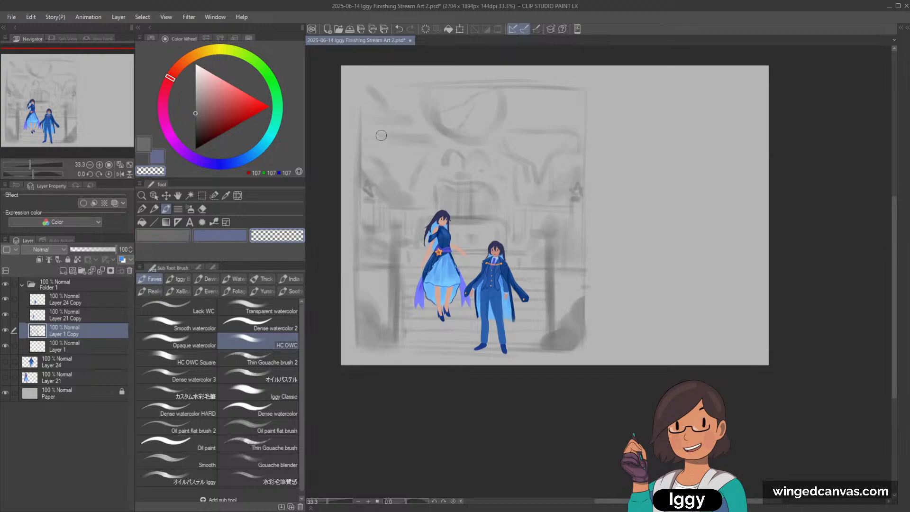
key(c)
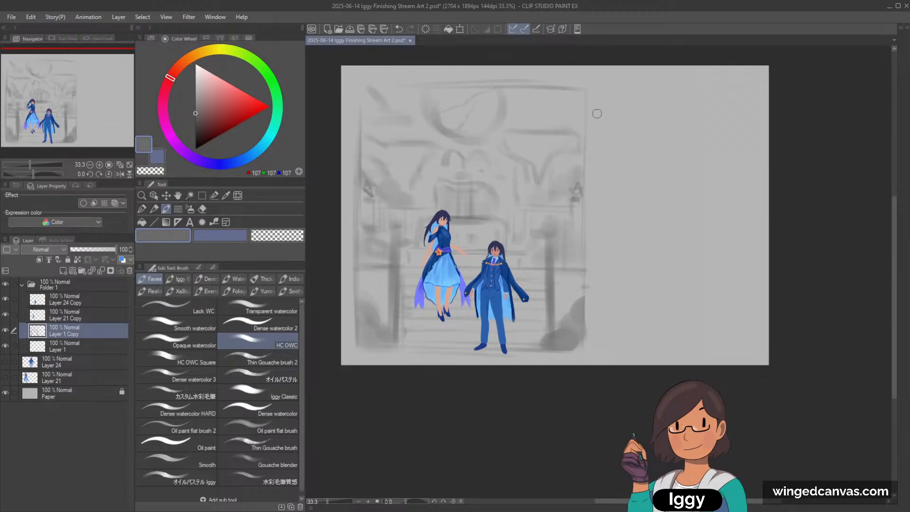
Enlarge the brush and shade soft grey patches above the beam line in the frame's upper-right area.
key(bracketright)
key(bracketright)
key(bracketright)
key(bracketright)
key(bracketright)
mouse_move(551, 127)
mouse_down()
mouse_move(574, 116)
mouse_move(577, 128)
mouse_up()
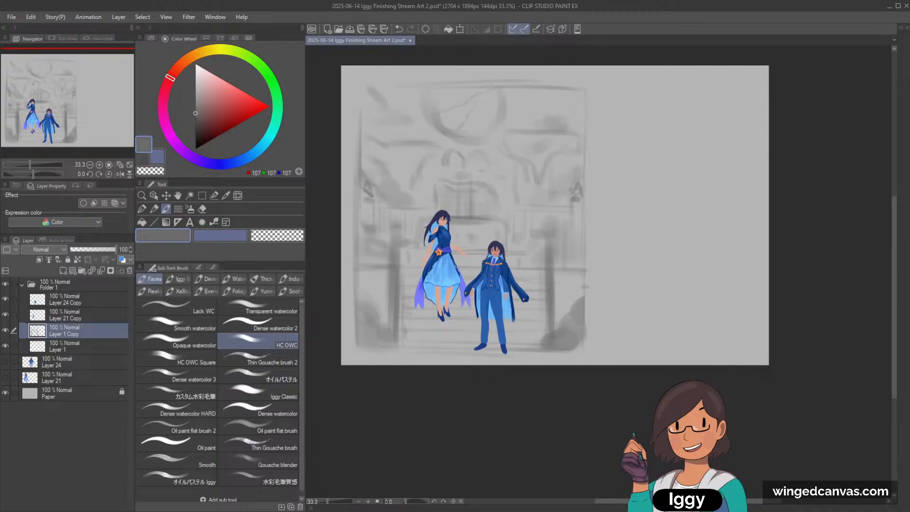
Undo the last stroke and erase the overflow outside the frame's left edge.
key(ctrl+z)
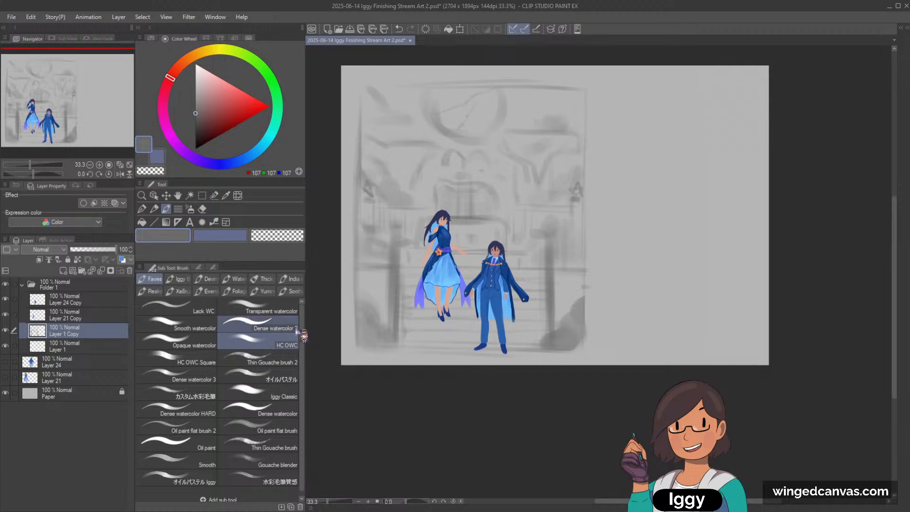
key(c)
drag(353, 176, 354, 314)
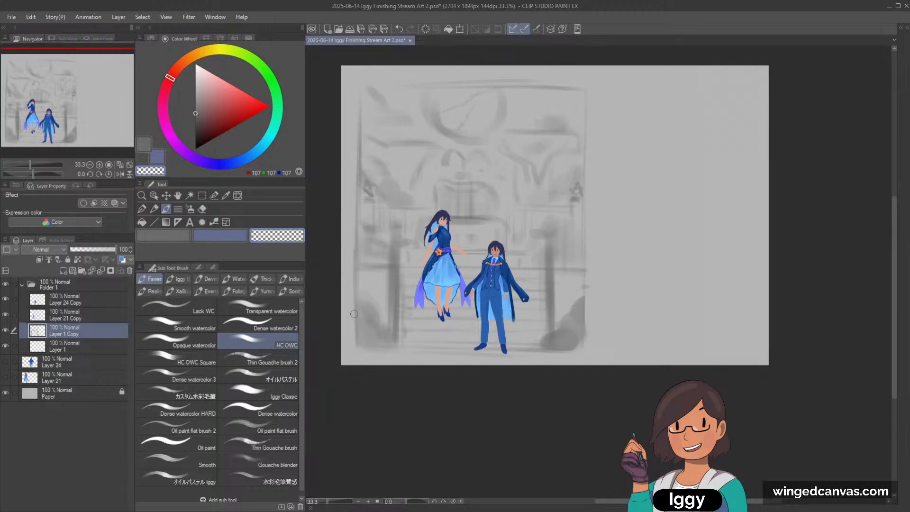
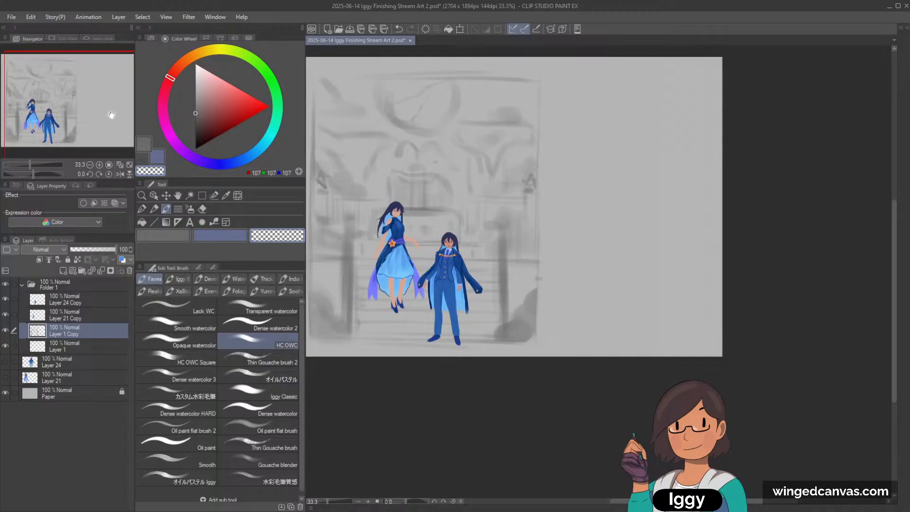
scroll(120, 123, down, 3)
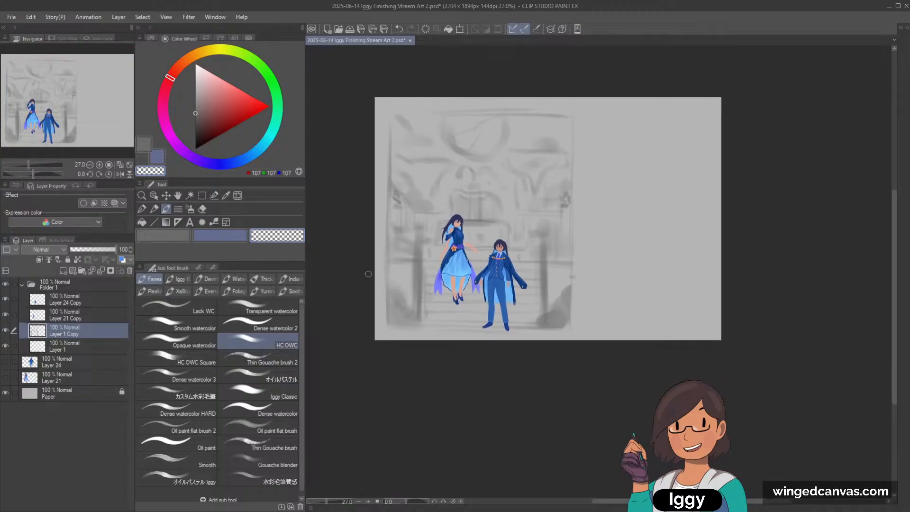
click(86, 297)
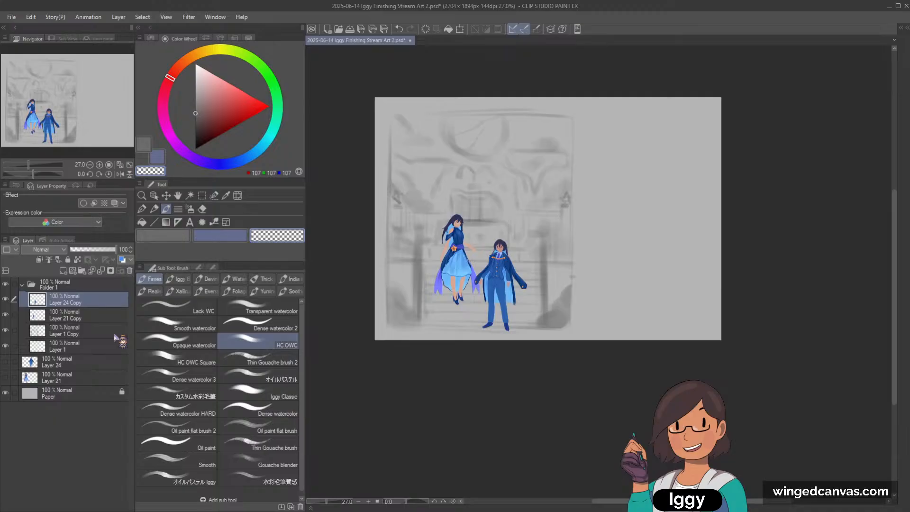
scroll(624, 163, up, 2)
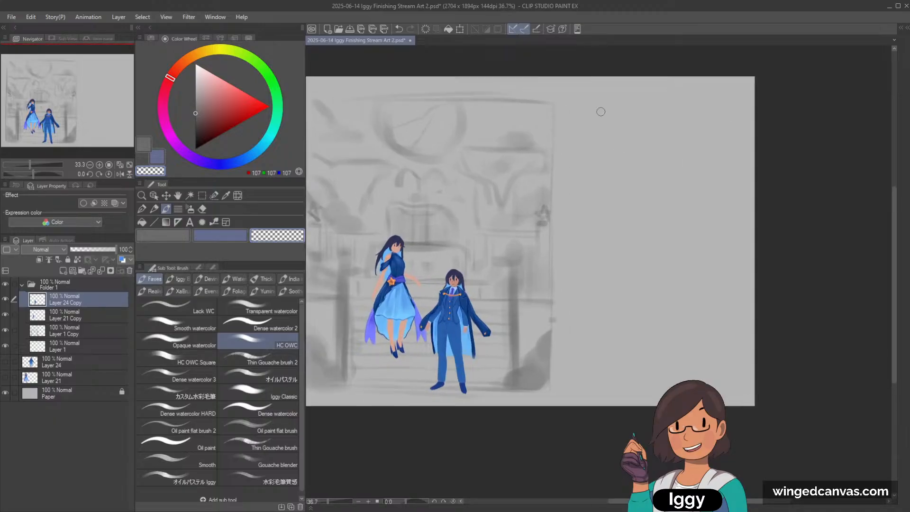
click(231, 162)
click(217, 67)
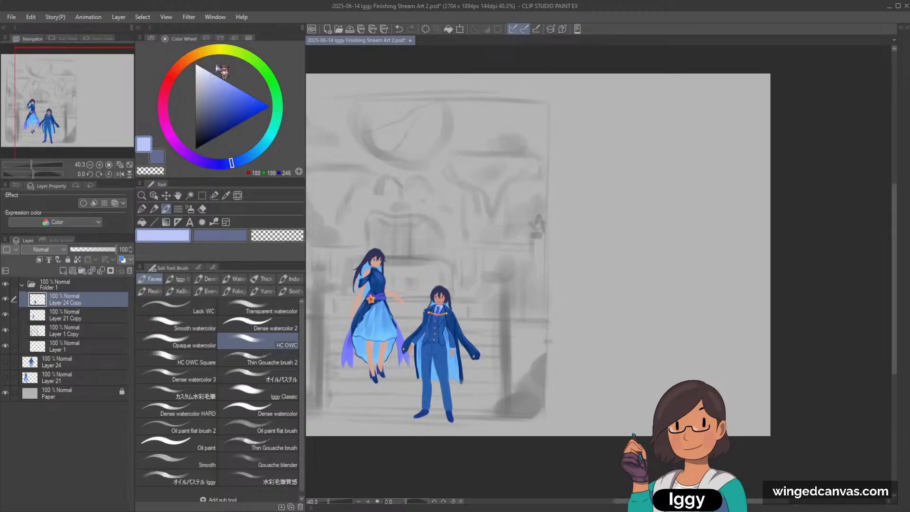
key(ctrl+minus)
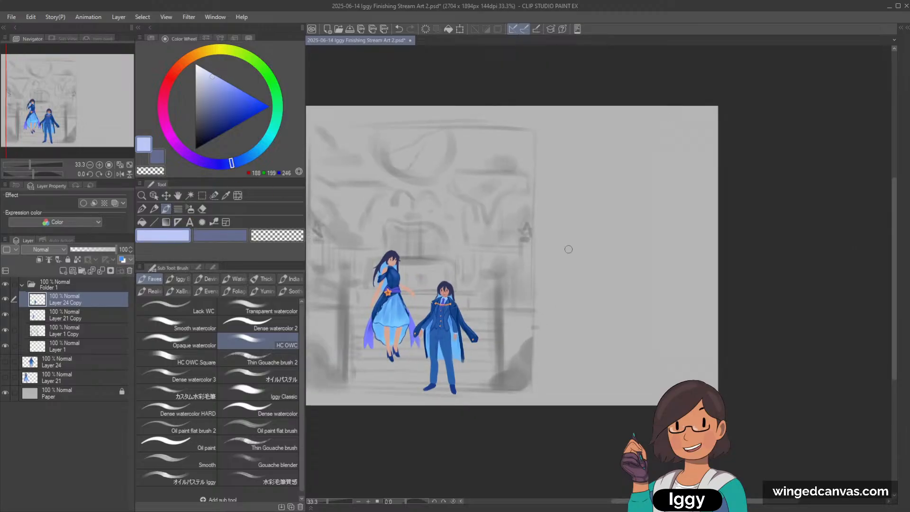
key(ctrl+plus)
click(204, 77)
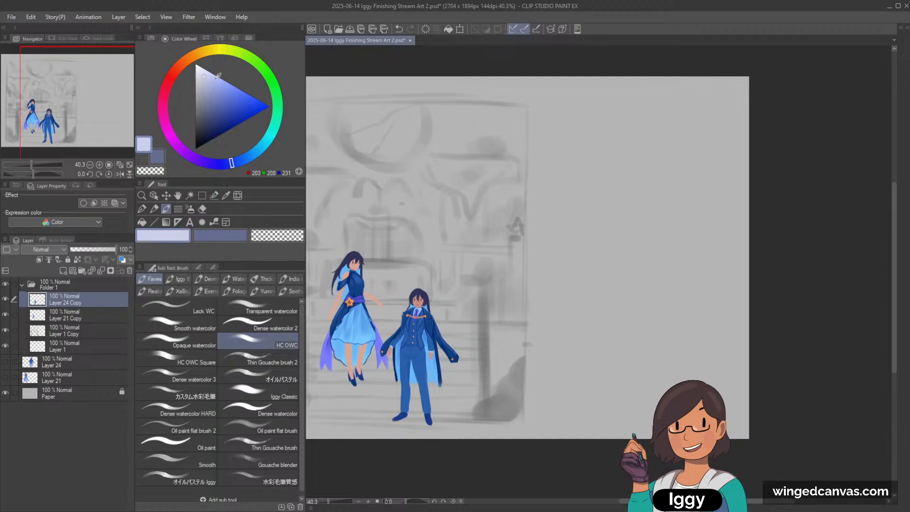
drag(579, 211, 582, 225)
key(ctrl+z)
Paint a long finger shape in pale orange on the blank canvas area beside the framed sketch.
click(186, 60)
drag(208, 81, 212, 87)
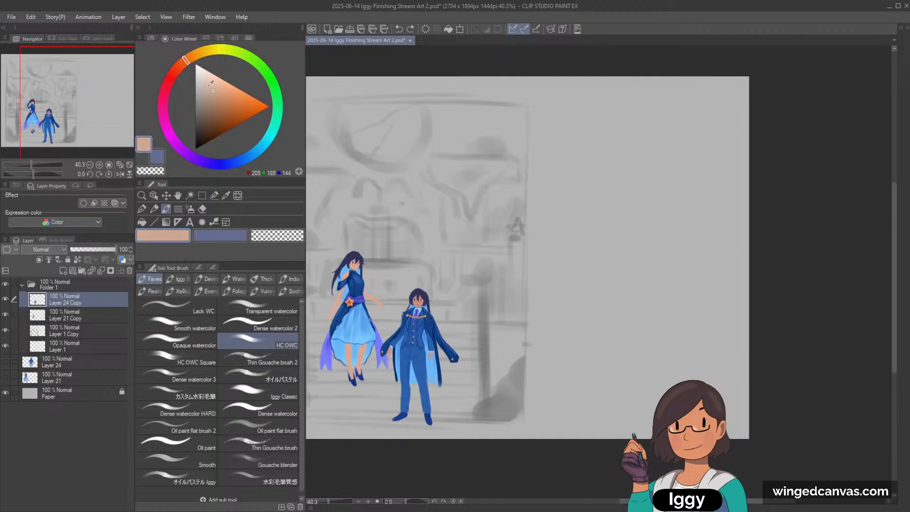
mouse_move(589, 198)
mouse_down()
mouse_move(589, 331)
mouse_move(587, 193)
mouse_move(573, 284)
mouse_up()
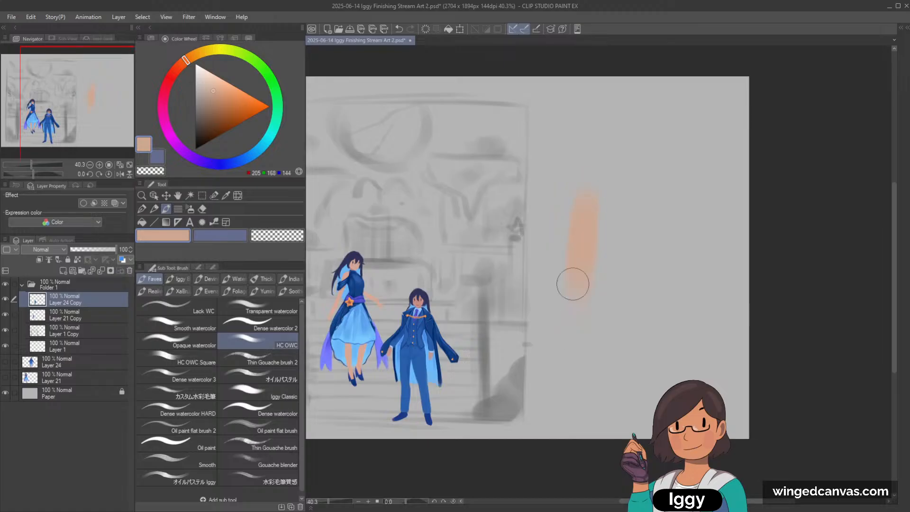
drag(581, 232, 567, 350)
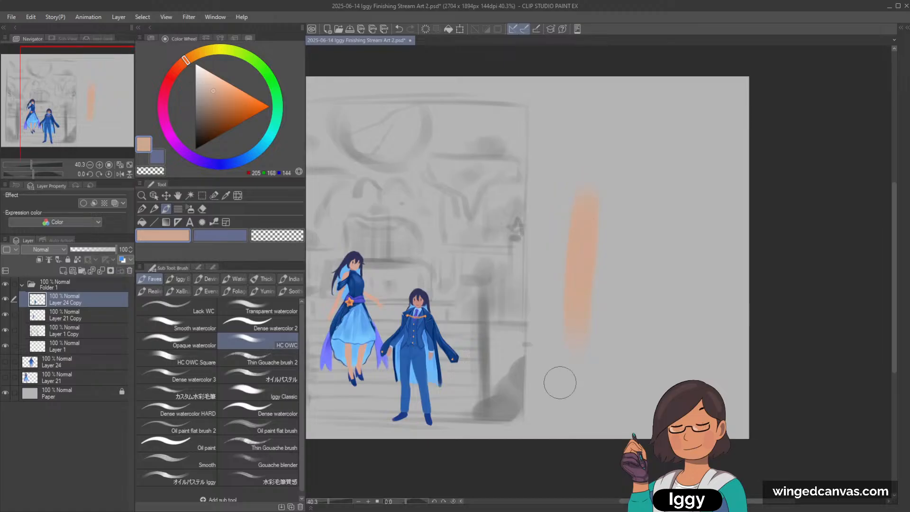
Paint an oval pale blue nail on the fingertip and shade it with lavender-blue and a very light cyan highlight.
click(202, 76)
click(254, 152)
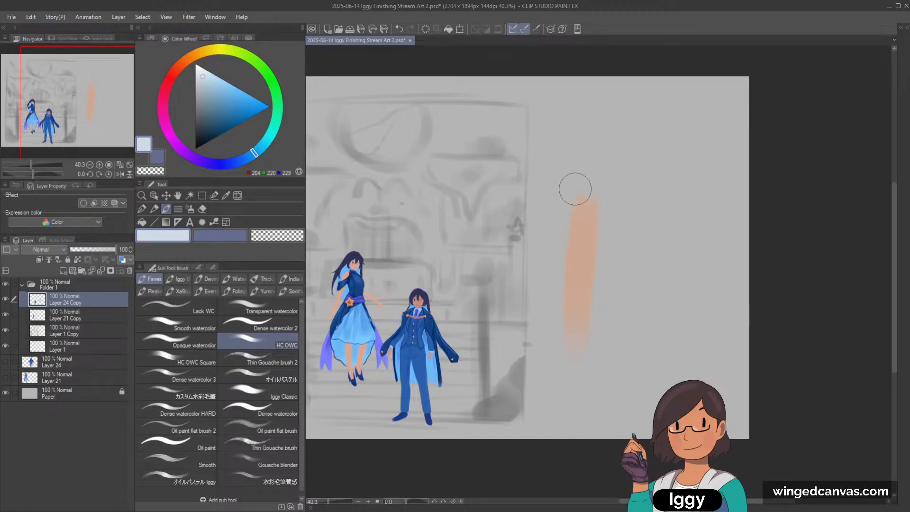
drag(585, 199, 587, 201)
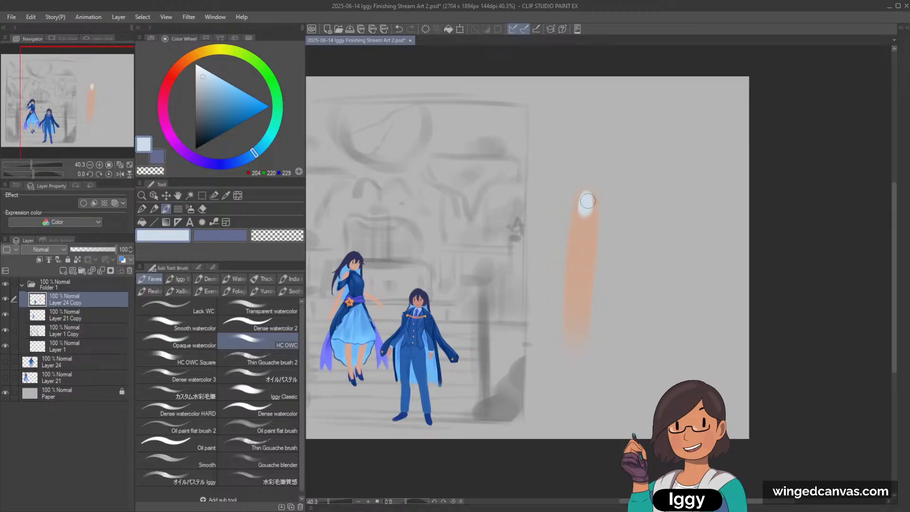
click(216, 79)
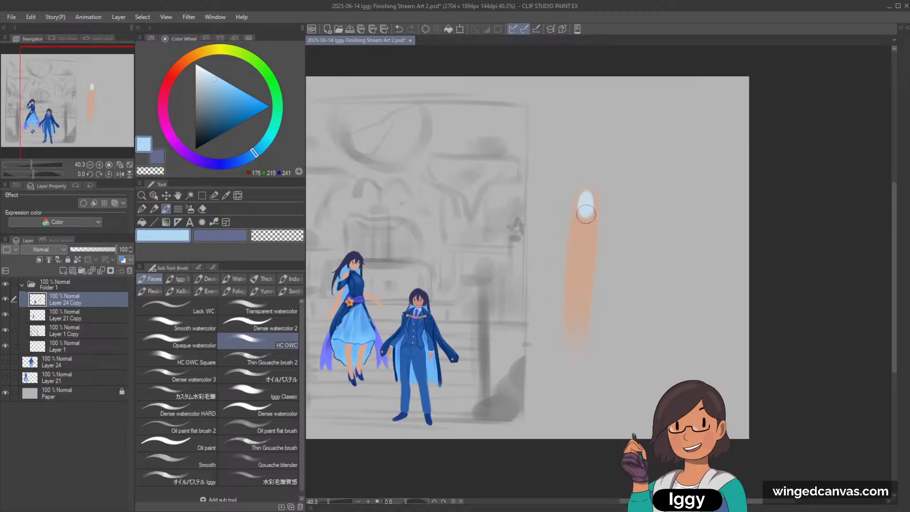
click(207, 163)
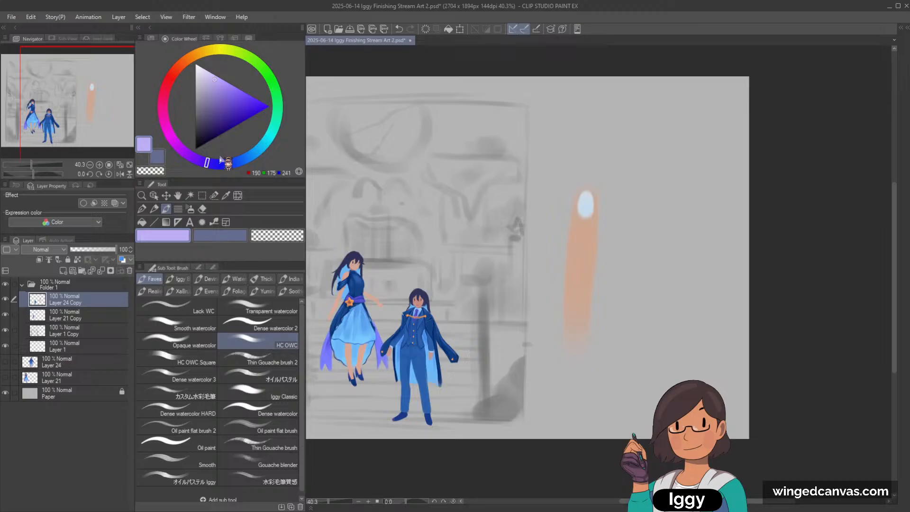
alt+click(586, 205)
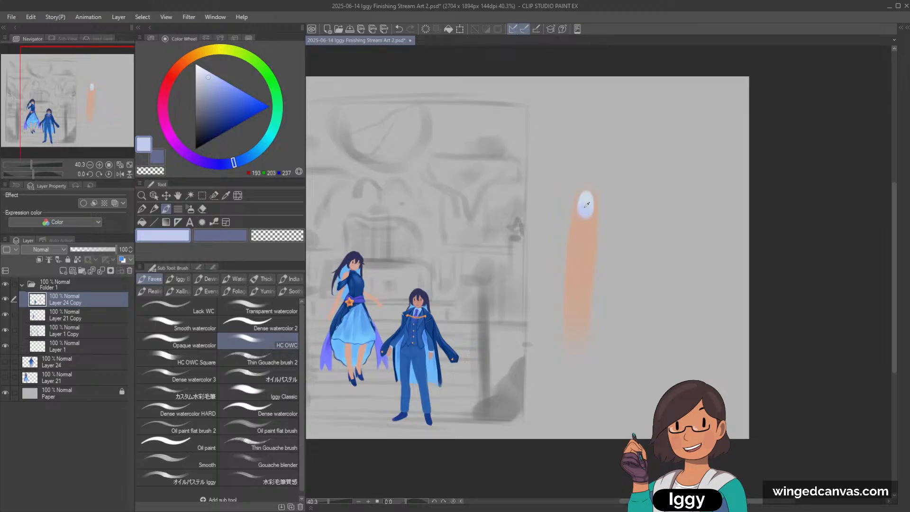
alt+click(587, 205)
click(206, 69)
click(259, 148)
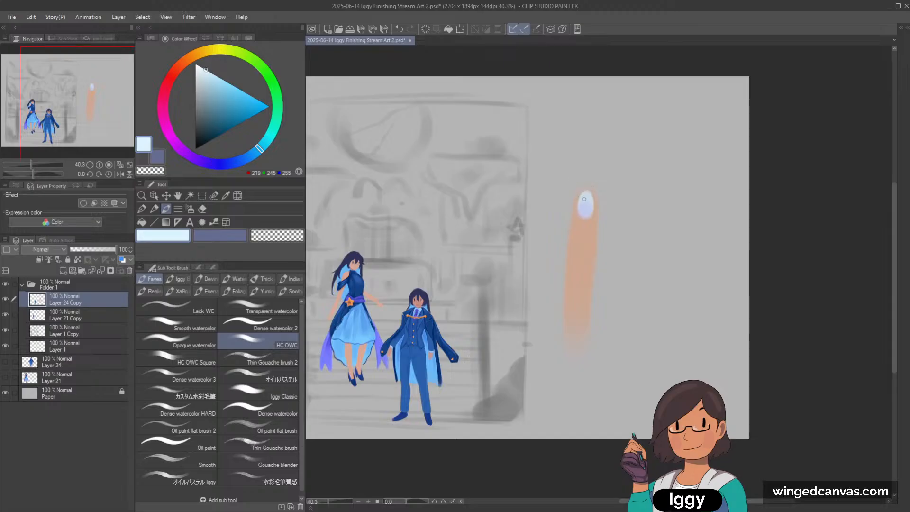
Erase the whole finger doodle from the blank canvas area with the transparent colour.
drag(251, 101, 262, 85)
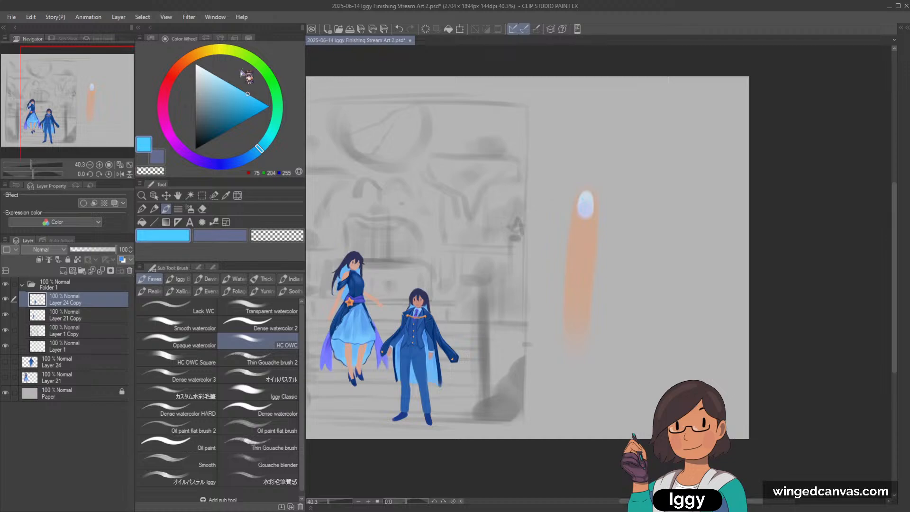
click(213, 74)
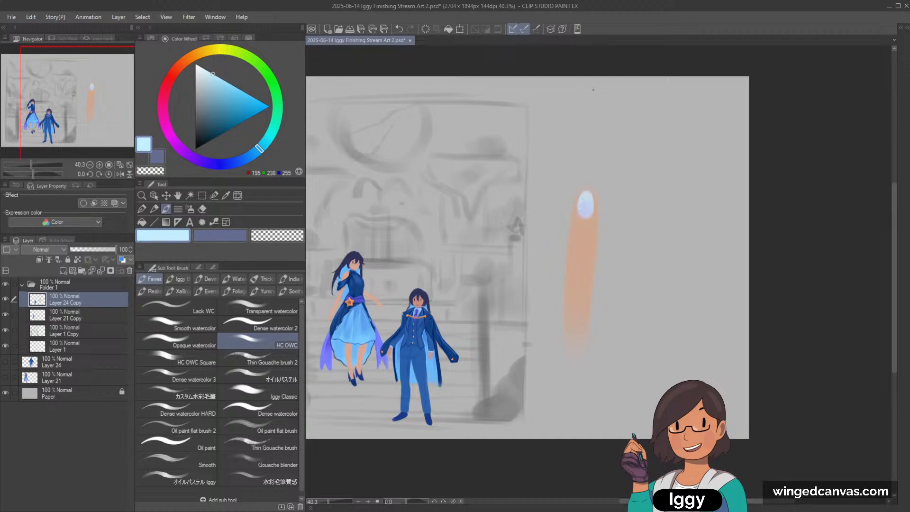
key(c)
drag(592, 152, 573, 319)
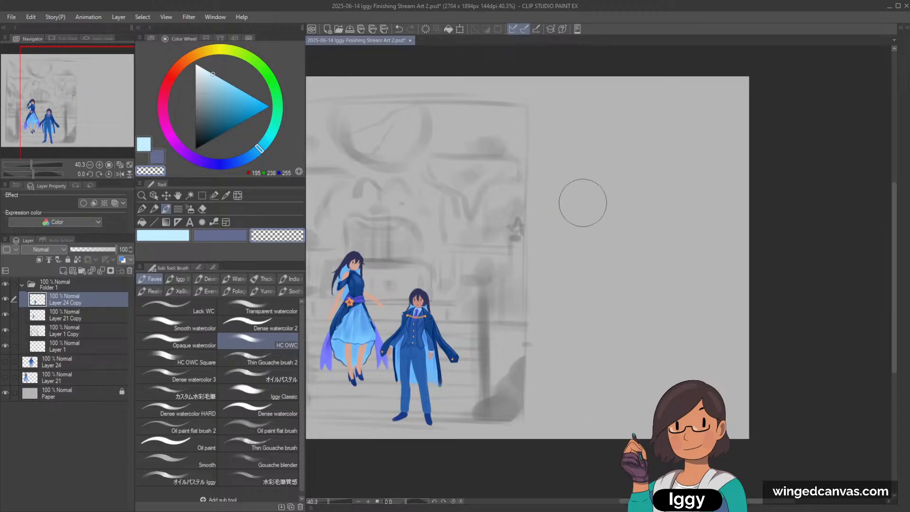
Select the background sketch layer Layer 1 Copy and touch up the monument's top with the HC OWC brush, sampling its grey.
scroll(581, 202, down, 1)
drag(111, 102, 93, 108)
scroll(479, 260, up, 2)
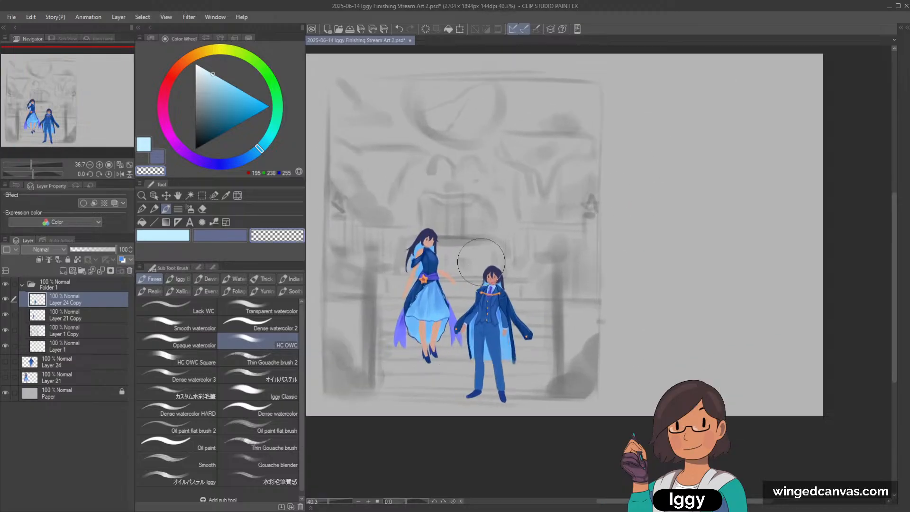
click(153, 195)
click(460, 200)
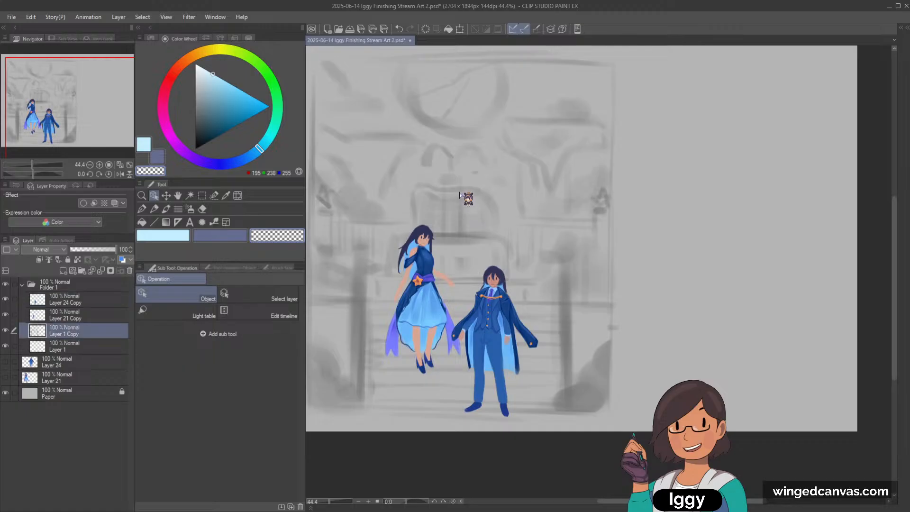
click(166, 209)
key(c)
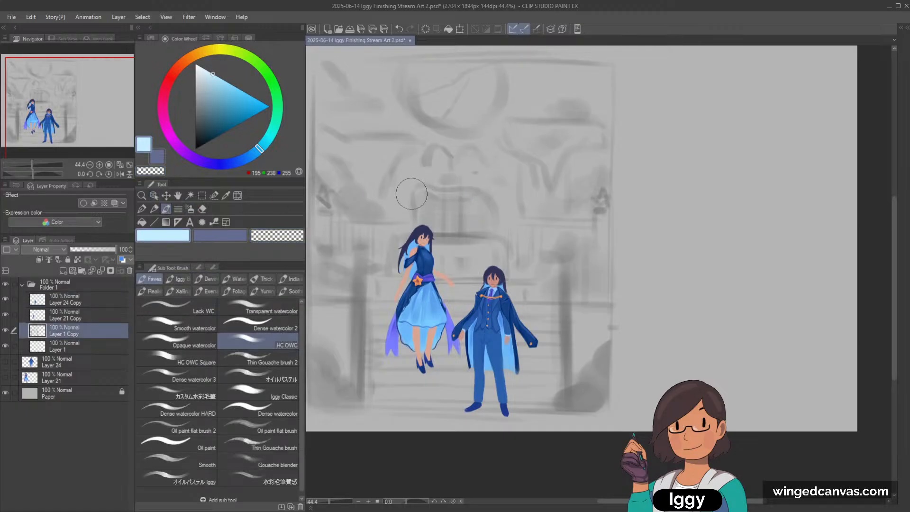
key(c)
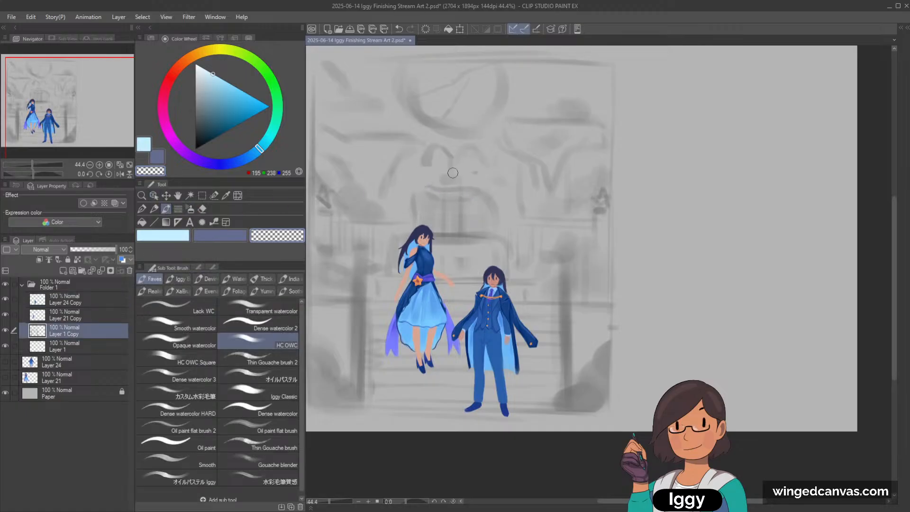
alt+click(457, 196)
Fill in the star ornaments on both sides of the frame with grey sampled from the sketch.
scroll(450, 161, down, 2)
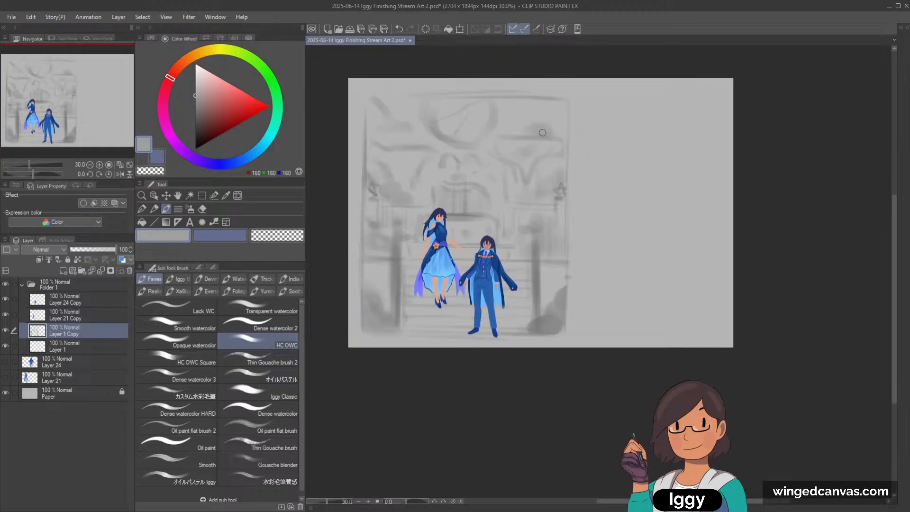
scroll(368, 195, up, 3)
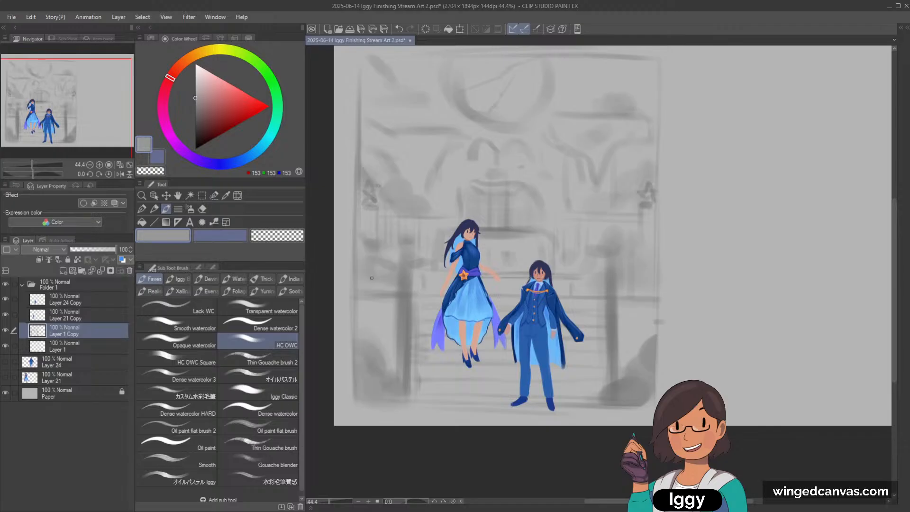
alt+click(372, 189)
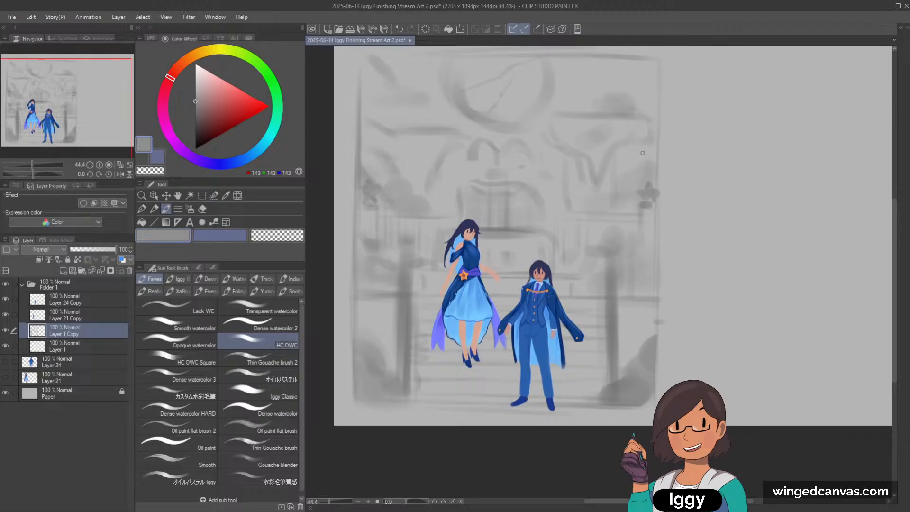
Reshape the monument's upper tier into a rounded dome with darker sampled grey, alternating between painting and erasing.
scroll(395, 171, down, 3)
scroll(413, 154, up, 1)
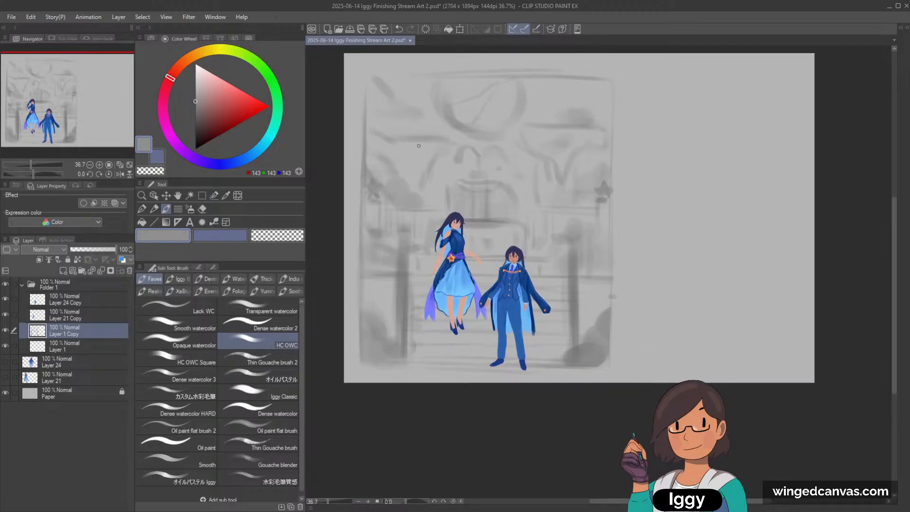
scroll(420, 147, down, 2)
scroll(418, 145, up, 1)
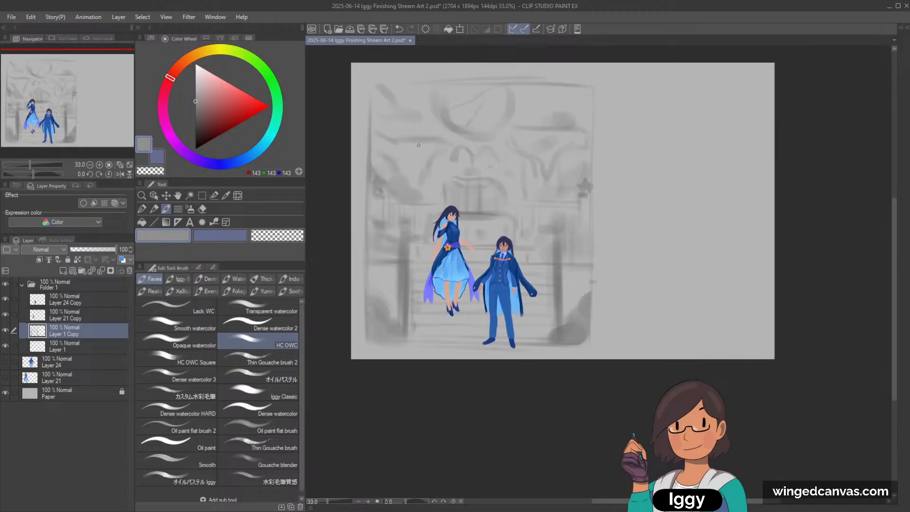
scroll(543, 228, up, 1)
alt+click(450, 177)
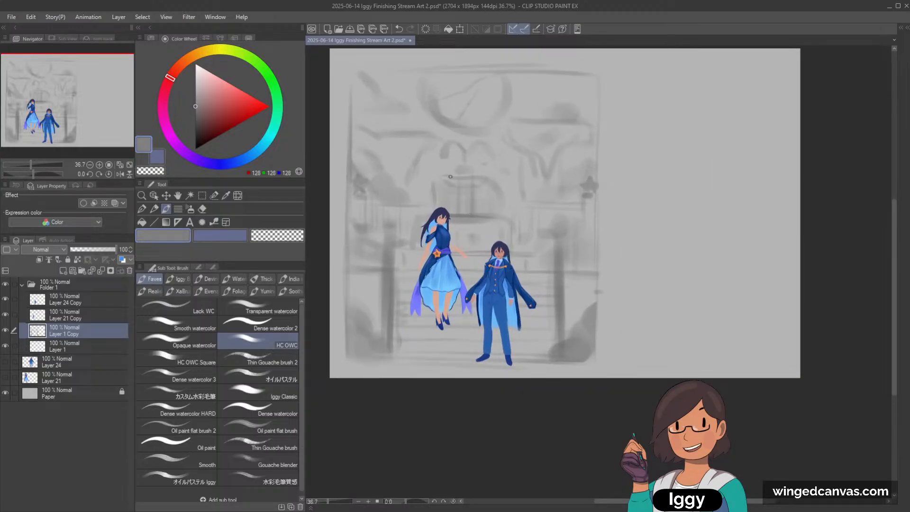
key(c)
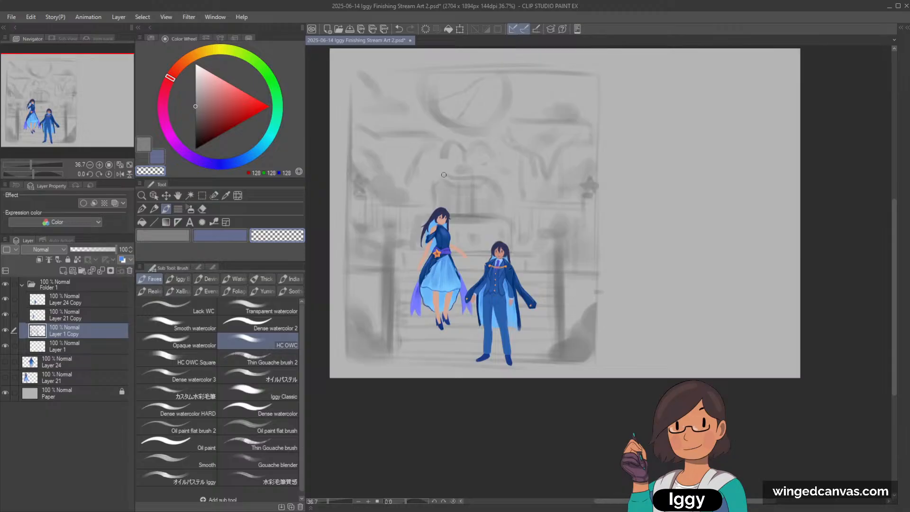
key(c)
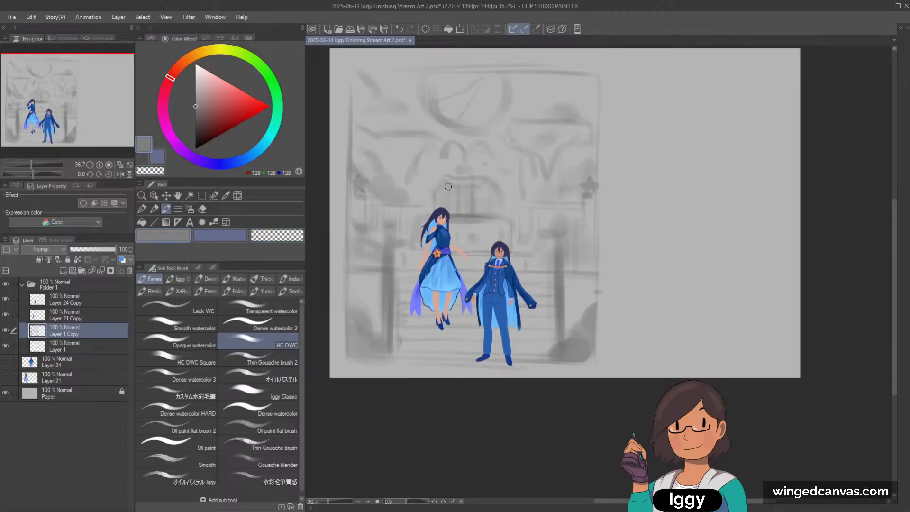
key(c)
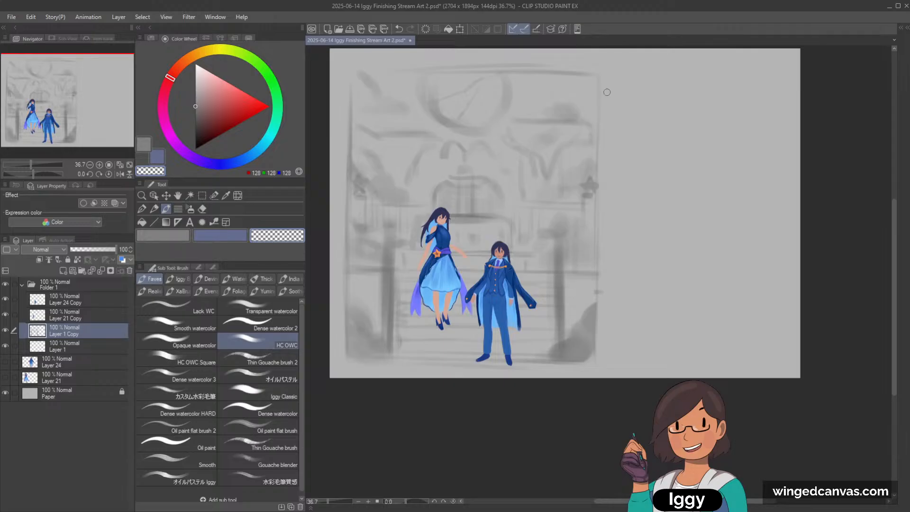
Collapse Folder 1 and move the whole framed composition toward the canvas's upper-left corner with a transform.
scroll(607, 93, down, 1)
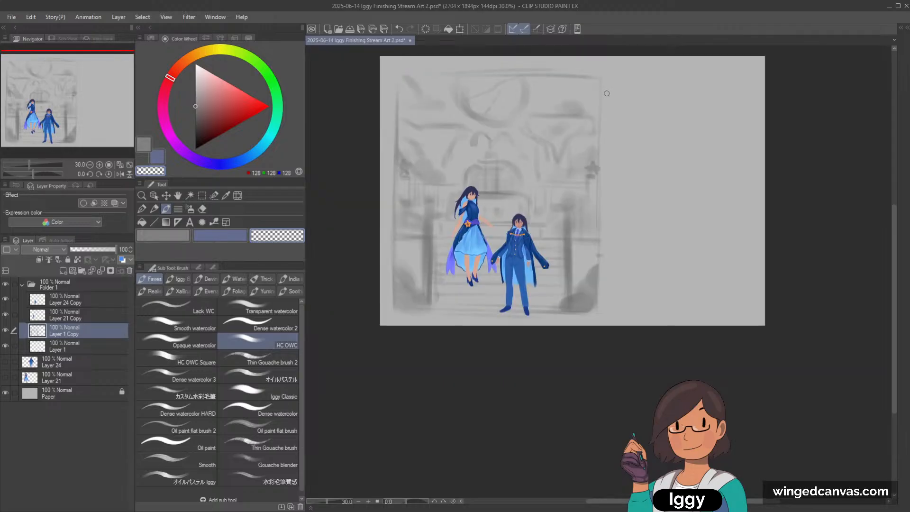
click(22, 284)
key(ctrl+t)
drag(632, 320, 578, 268)
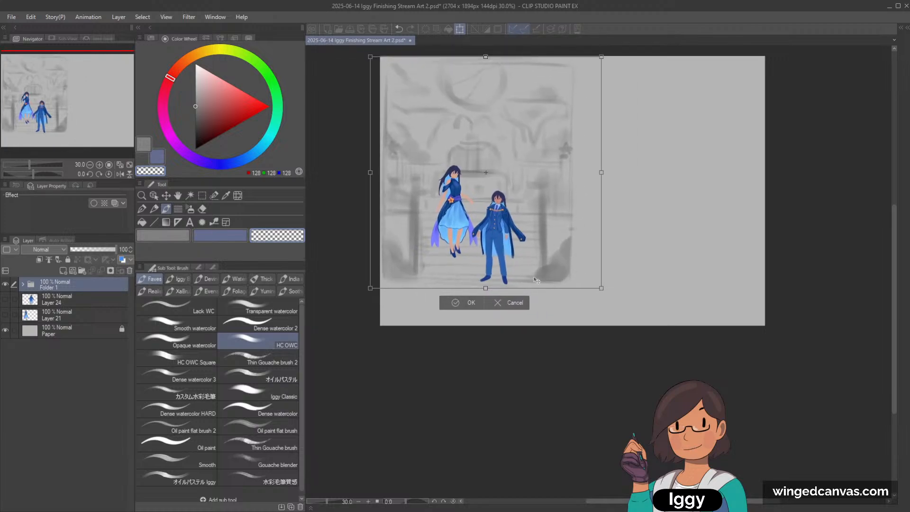
click(452, 303)
drag(48, 97, 82, 84)
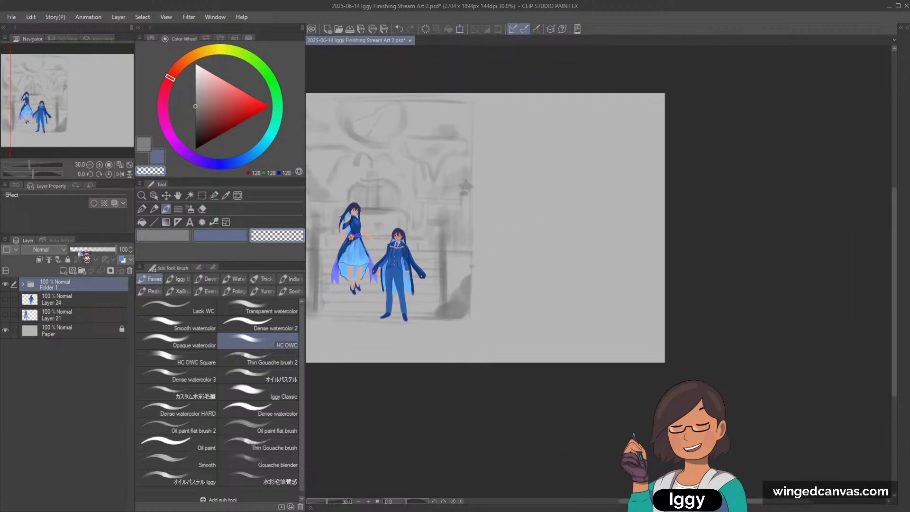
click(74, 315)
click(5, 300)
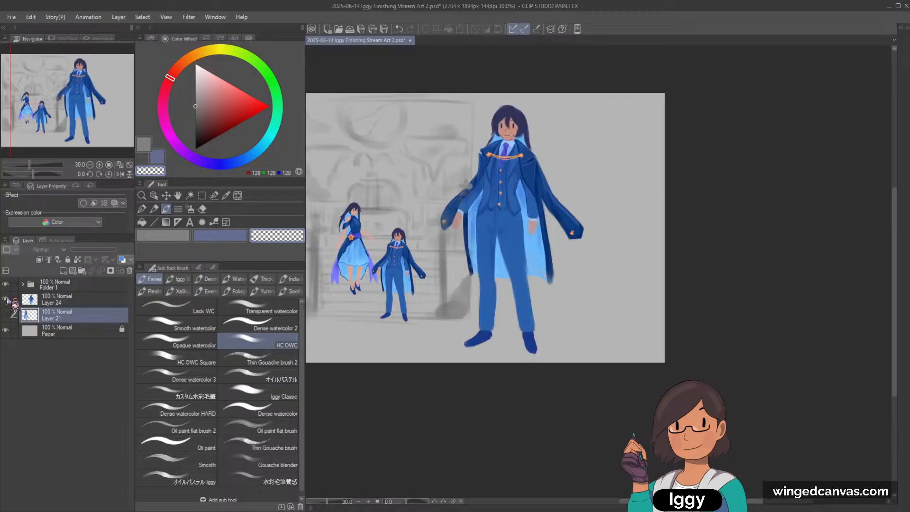
click(5, 299)
Duplicate Folder 1, merge the duplicate into a single layer and hide the original folder.
click(51, 286)
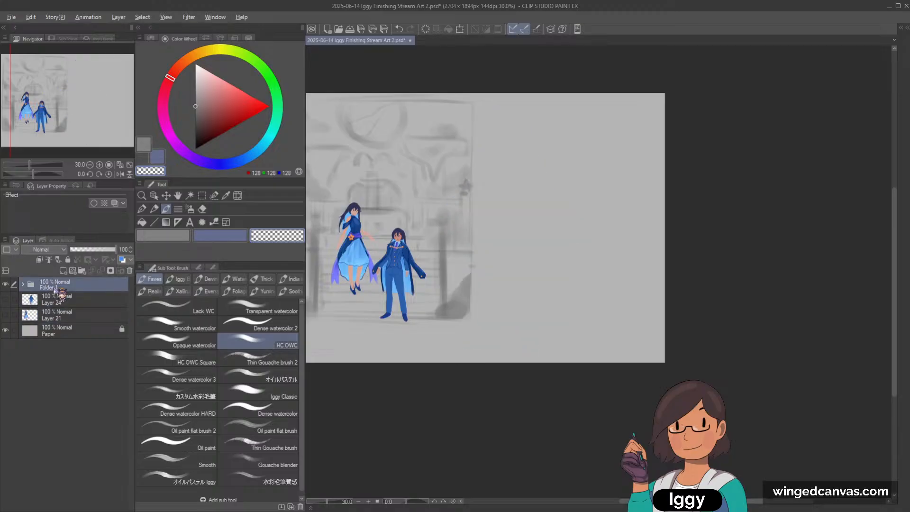
key(ctrl+c)
key(ctrl+v)
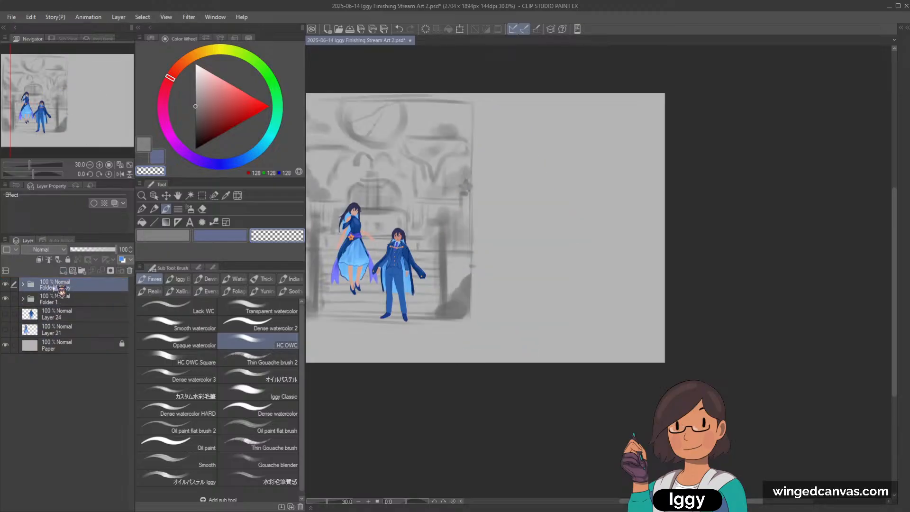
key(ctrl+e)
click(5, 300)
Scale the merged copy of the framed composition down into the canvas's upper-left corner.
drag(94, 109, 71, 120)
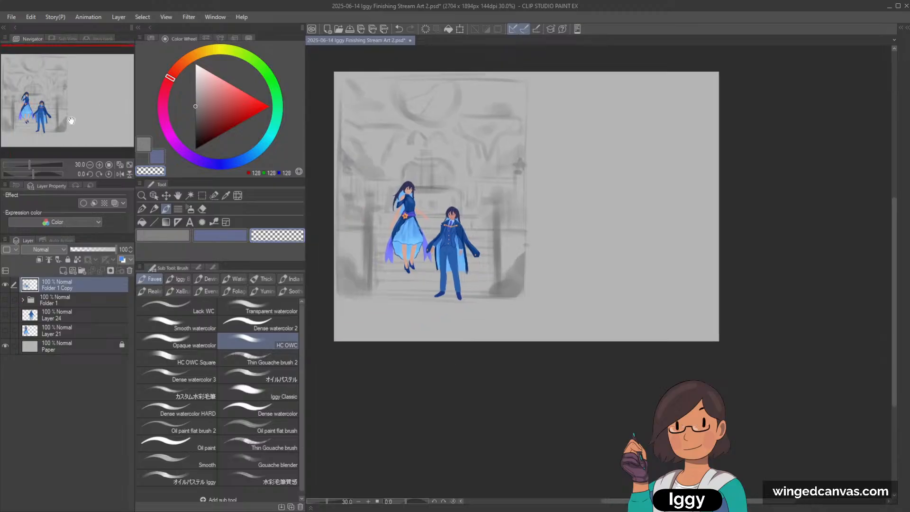
key(ctrl+t)
drag(555, 306, 525, 250)
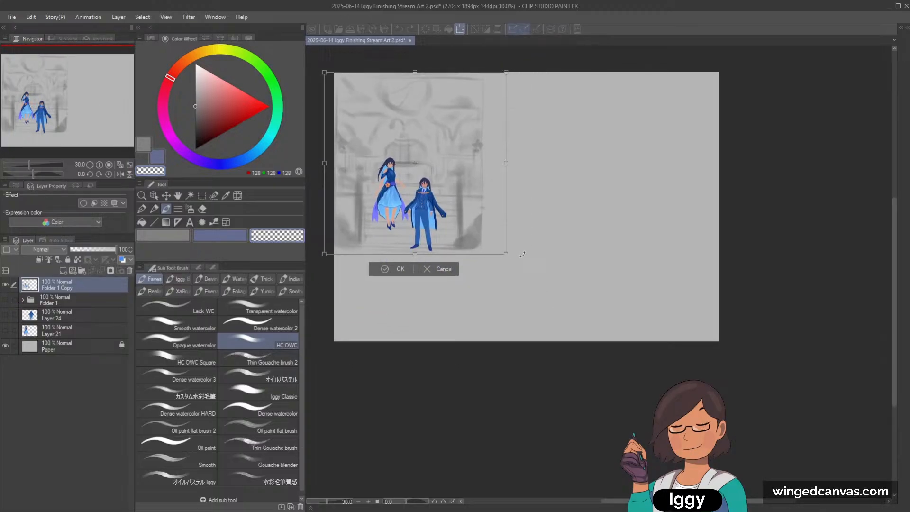
click(396, 274)
Try placing scaled-down copies of Layer 24 and Layer 21 beside the small framed composition.
click(71, 315)
ctrl+click(71, 331)
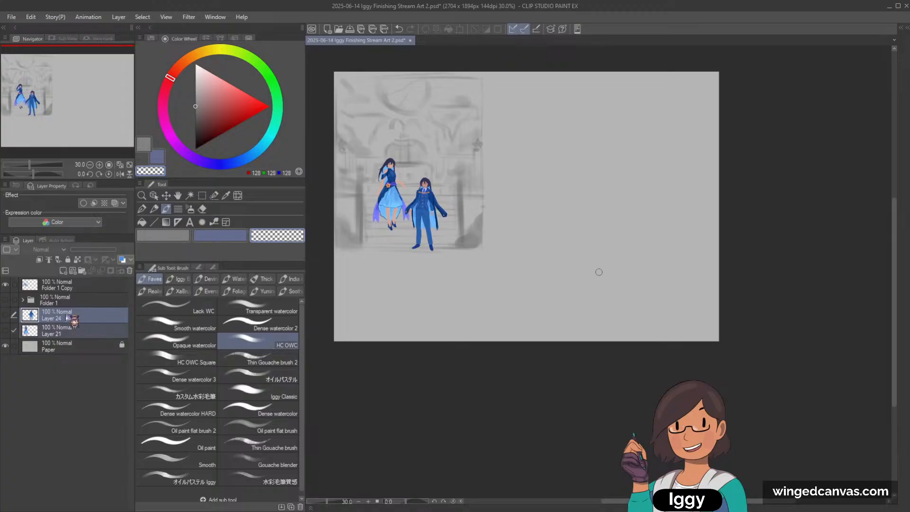
drag(67, 315, 57, 308)
click(5, 316)
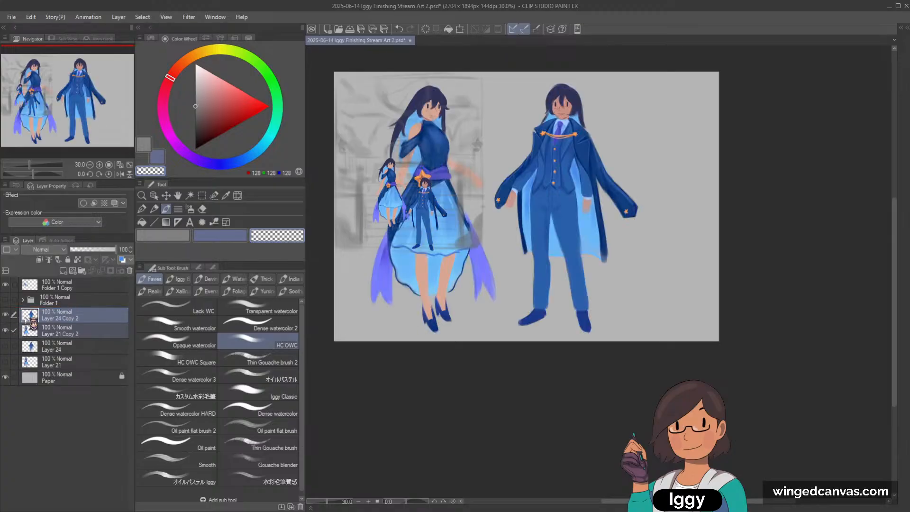
key(ctrl+t)
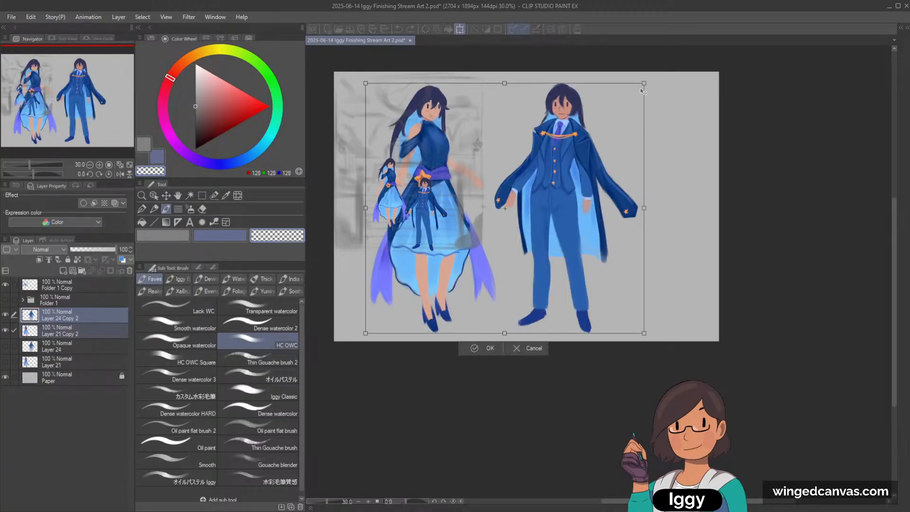
drag(643, 91, 667, 113)
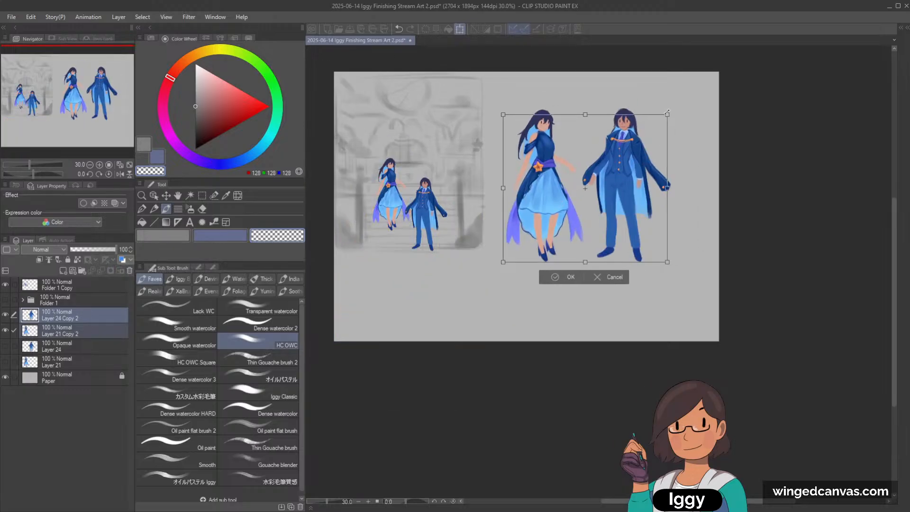
click(567, 276)
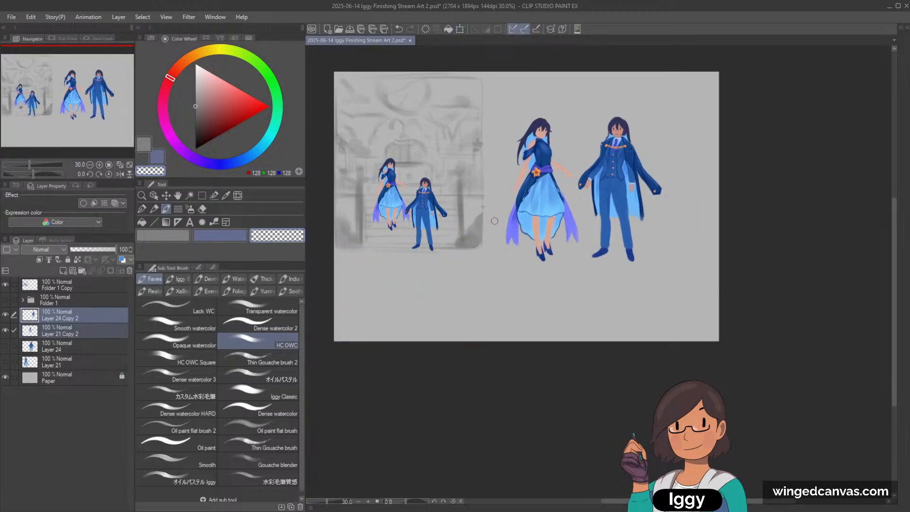
drag(80, 108, 61, 116)
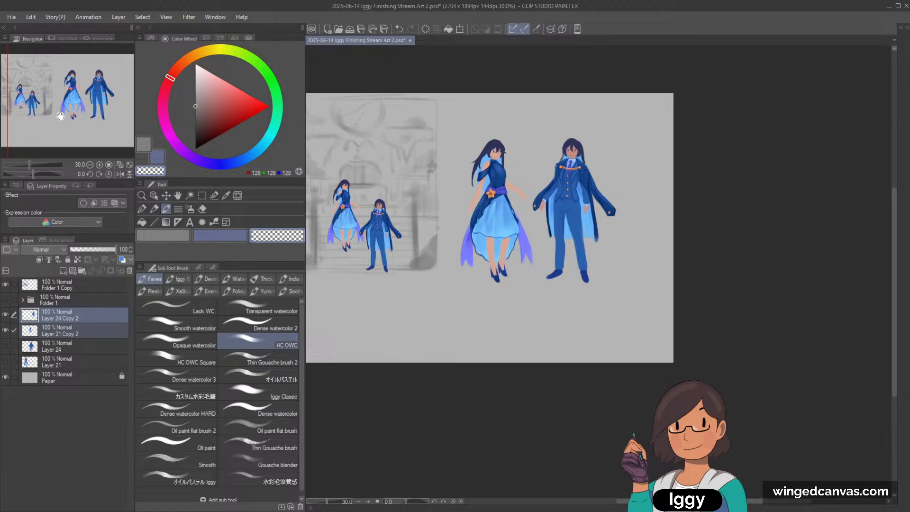
key(ctrl+z)
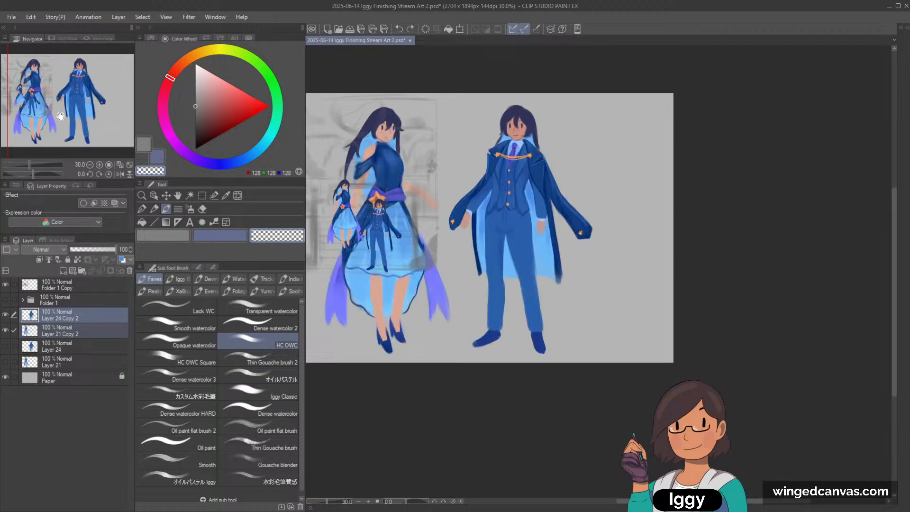
key(ctrl+z)
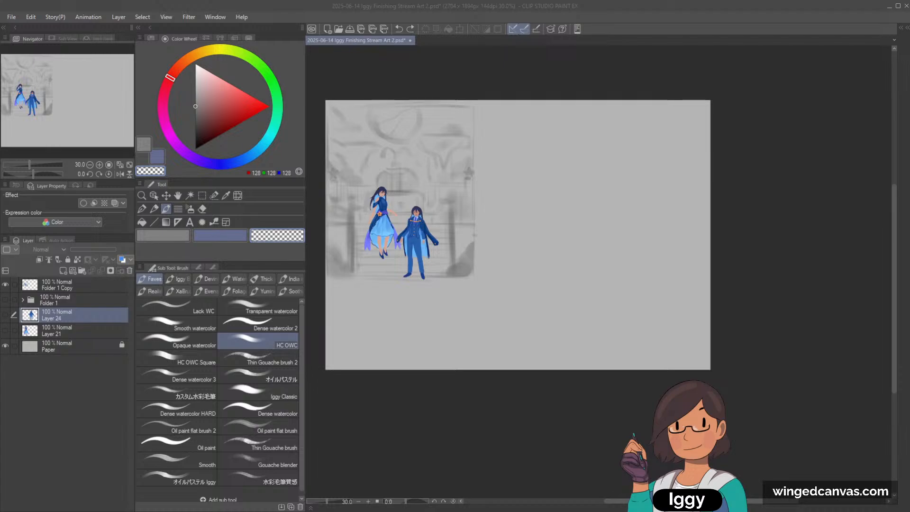
Try duplicating the hidden figure layers Layer 24 and Layer 21 together.
click(410, 133)
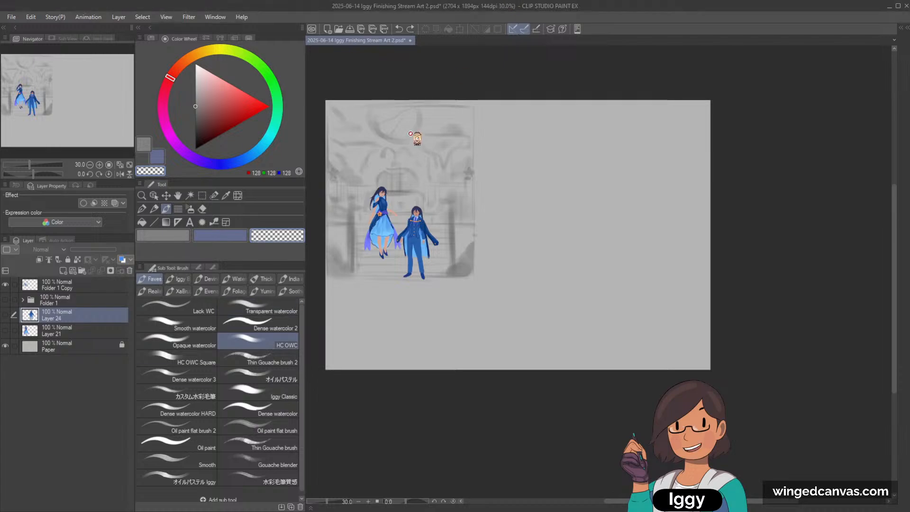
click(142, 196)
drag(420, 225, 439, 224)
drag(112, 114, 103, 112)
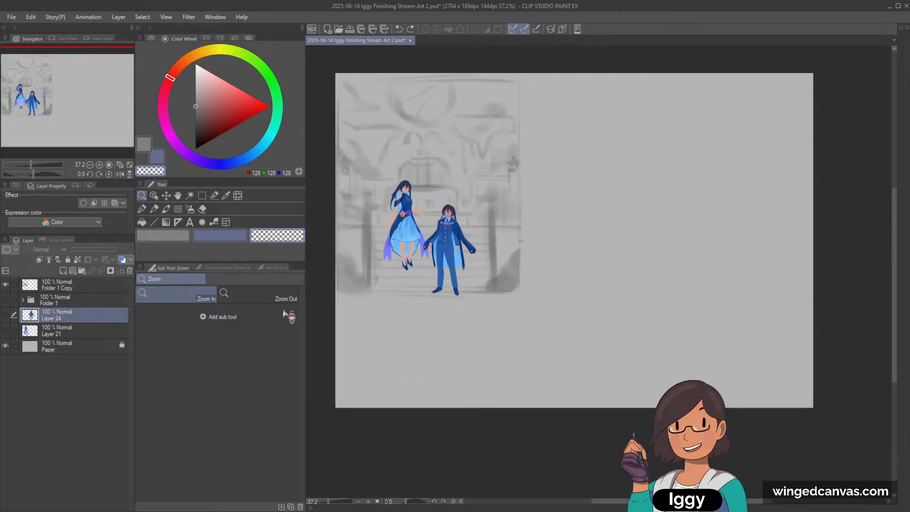
ctrl+click(70, 334)
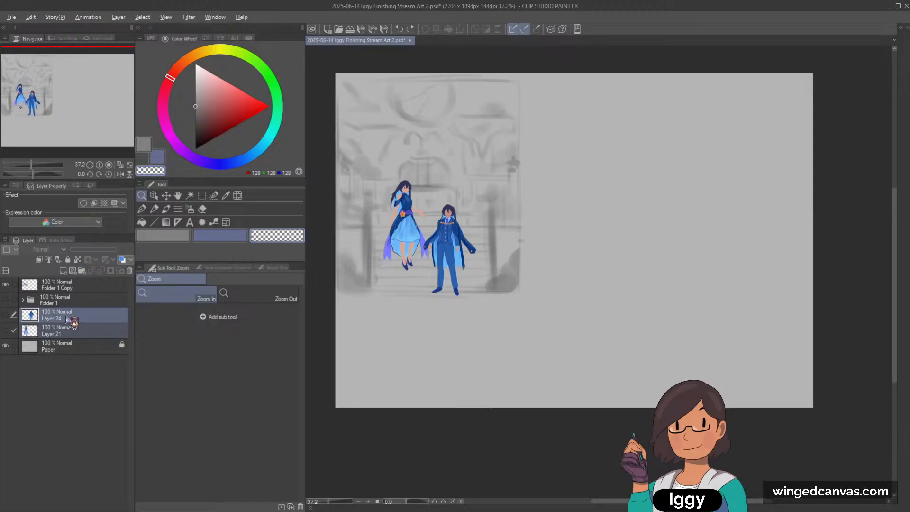
key(ctrl+j)
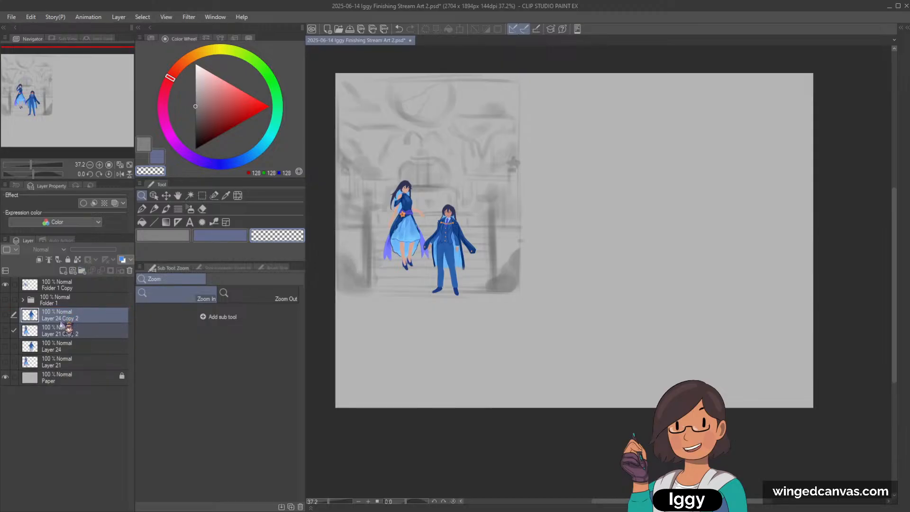
key(ctrl+z)
key(ctrl+z)
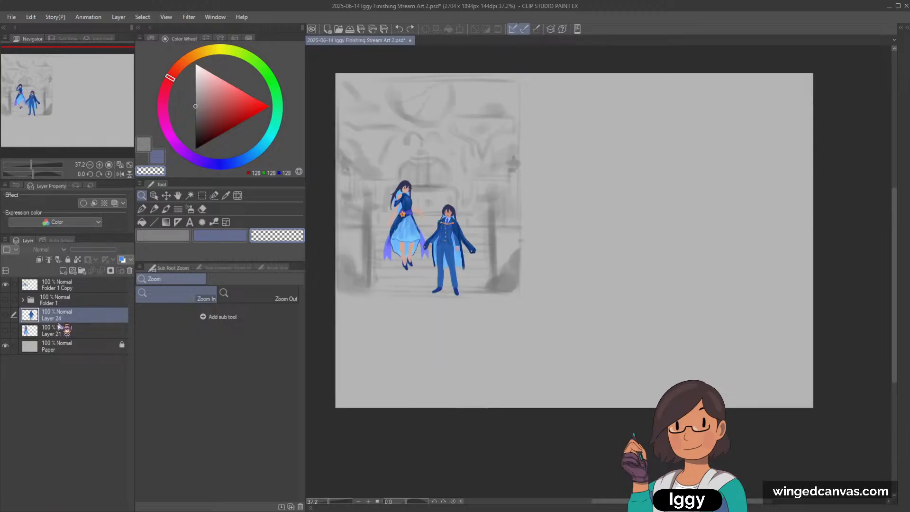
Hide the merged Folder 1 Copy, duplicate Folder 1 with its layers intact, and leave only the expanded new duplicate visible.
click(5, 300)
click(4, 285)
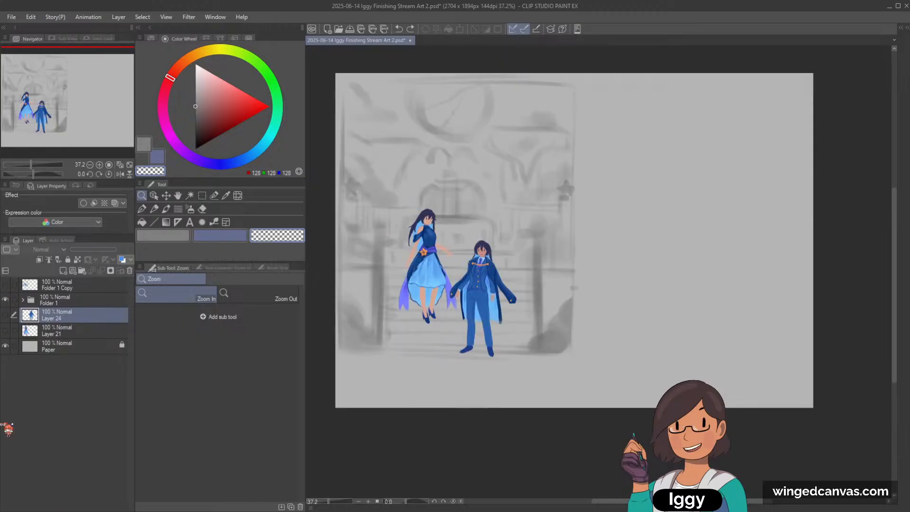
click(22, 299)
click(22, 299)
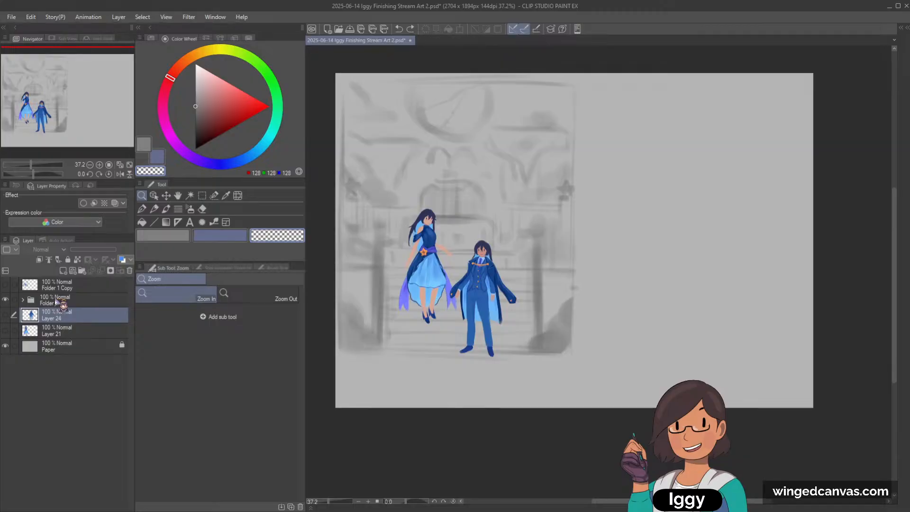
click(63, 301)
drag(62, 306, 61, 307)
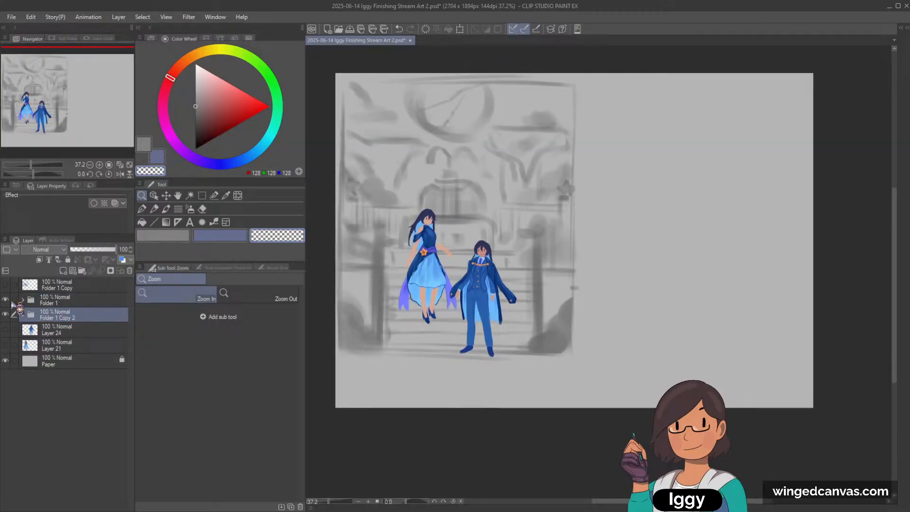
click(5, 299)
click(22, 315)
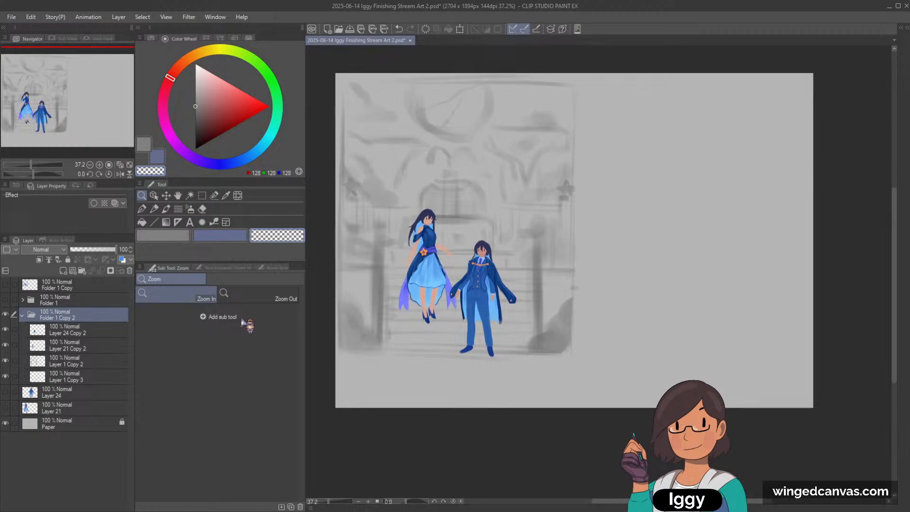
Identify the sketch layers in the duplicated folder by toggling their visibility, and hide the background sketch layer Layer 1 Copy 2.
click(6, 360)
click(57, 366)
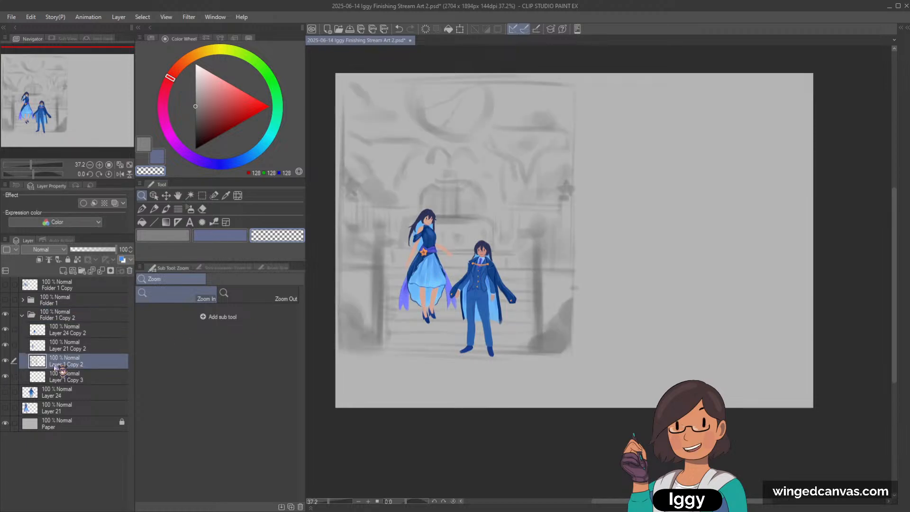
scroll(600, 272, up, 1)
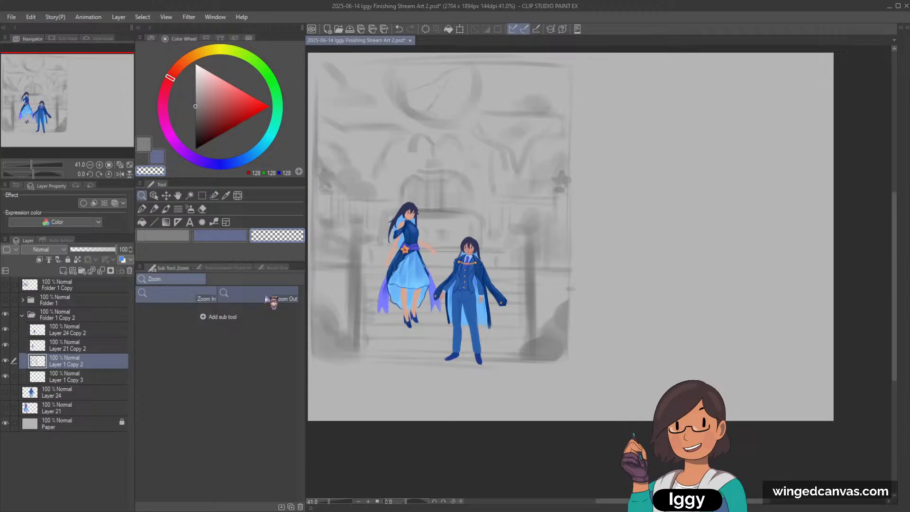
click(5, 361)
click(5, 360)
scroll(621, 167, down, 1)
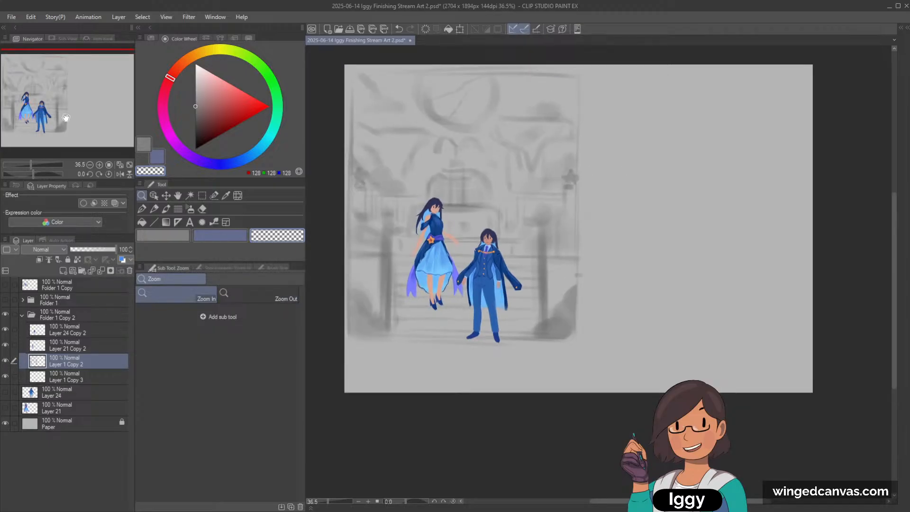
click(5, 360)
click(5, 360)
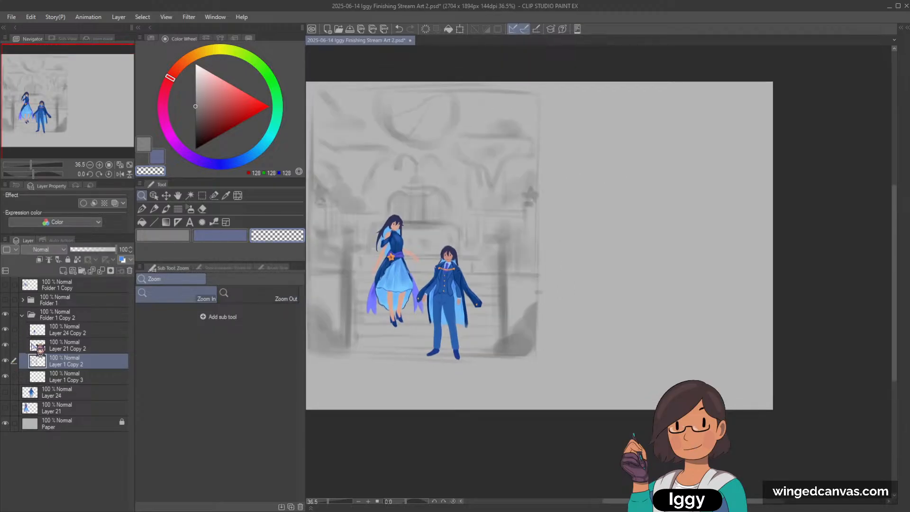
click(5, 360)
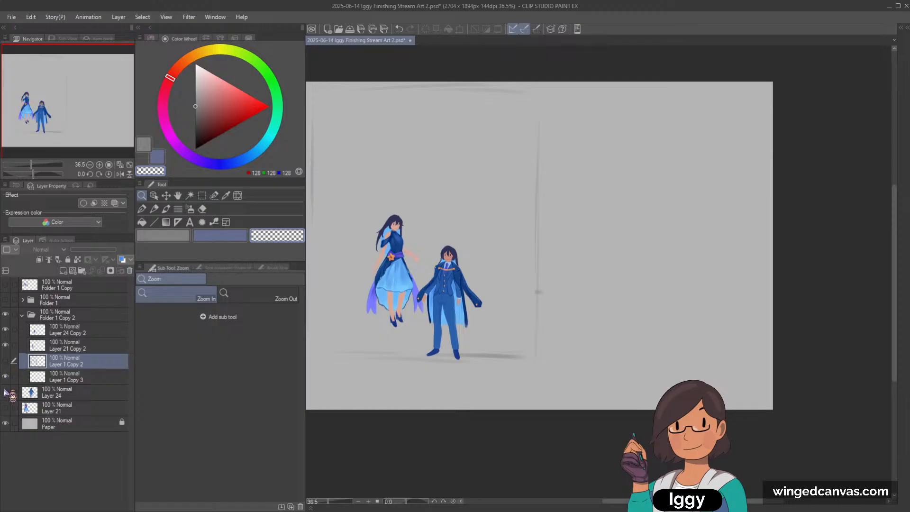
click(6, 375)
click(5, 376)
Stretch the frame outline on Layer 1 Copy 3 into a wide landscape frame across the canvas and lower its upper edge slightly.
click(61, 377)
mouse_move(88, 91)
mouse_down()
mouse_move(76, 99)
mouse_move(87, 94)
mouse_up()
scroll(535, 154, down, 1)
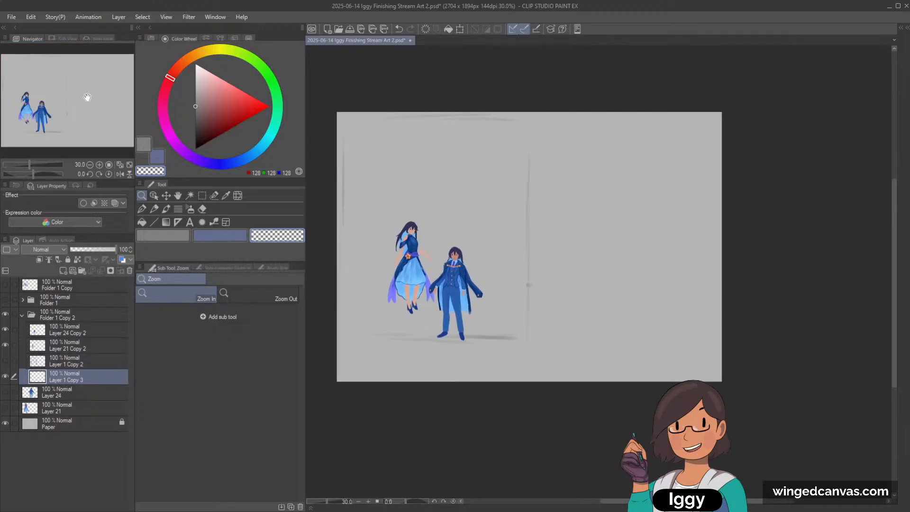
key(ctrl+t)
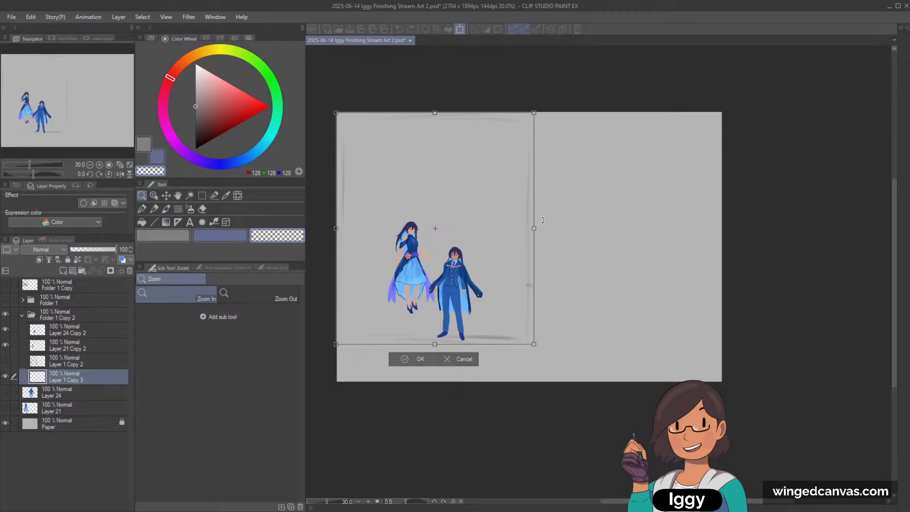
drag(533, 230, 558, 230)
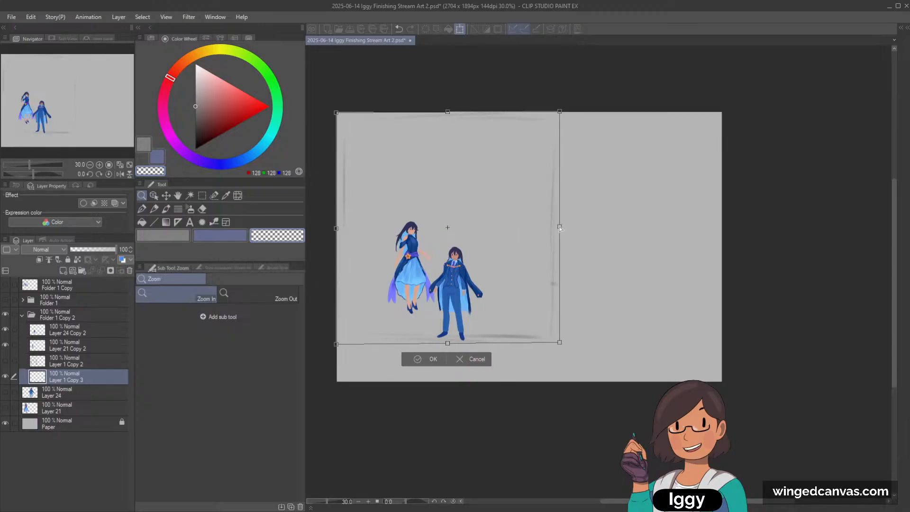
drag(559, 230, 708, 227)
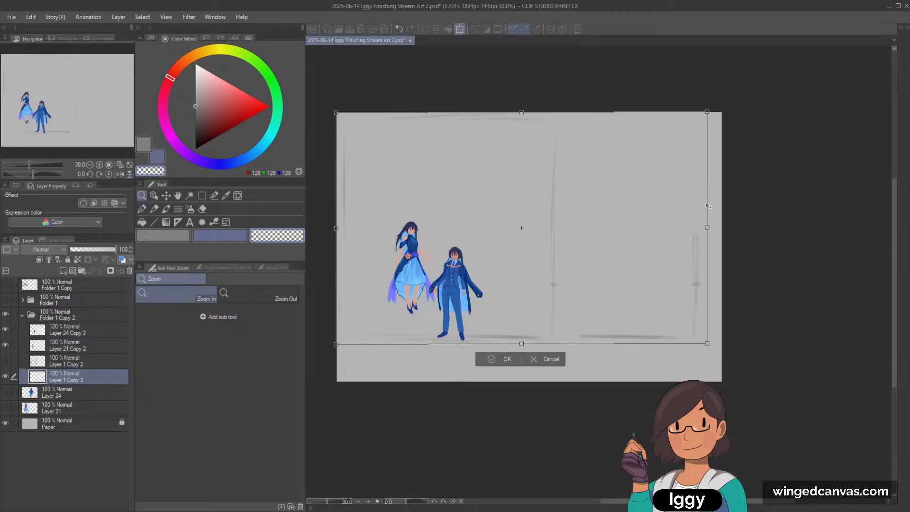
drag(521, 113, 521, 133)
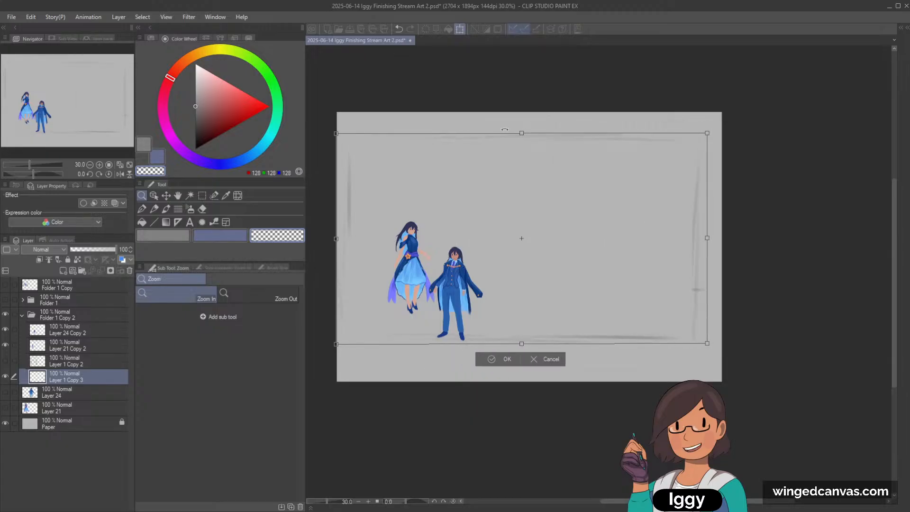
click(507, 360)
Move both figures up inside the wide frame, spacing the suited figure farther right of the one in the dress.
scroll(567, 238, up, 1)
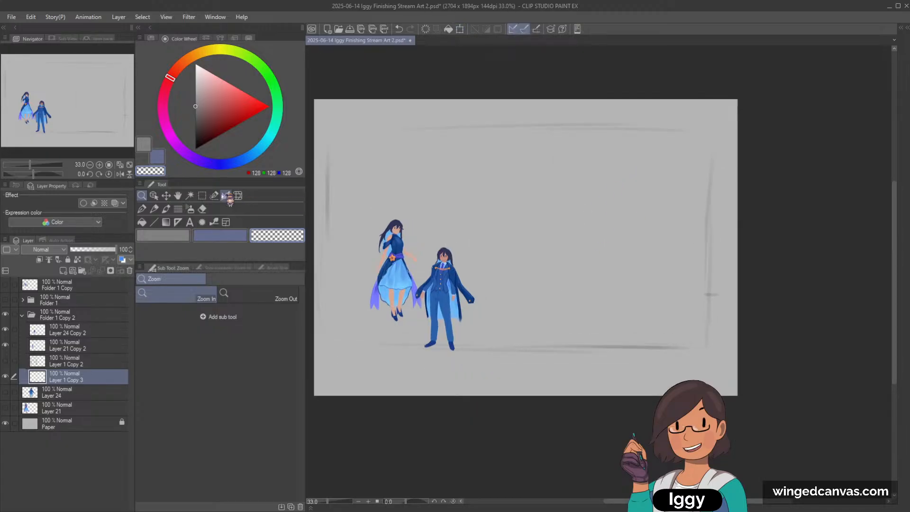
click(154, 195)
drag(413, 263, 410, 225)
drag(479, 285, 514, 217)
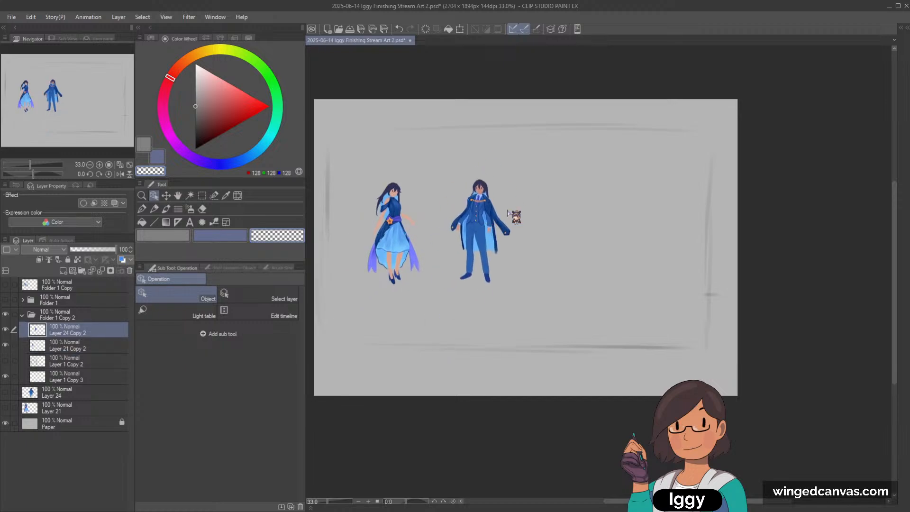
Add a new layer above the figures in Folder 1 Copy 2 and switch to the HC OWC brush.
click(165, 209)
click(63, 270)
click(76, 105)
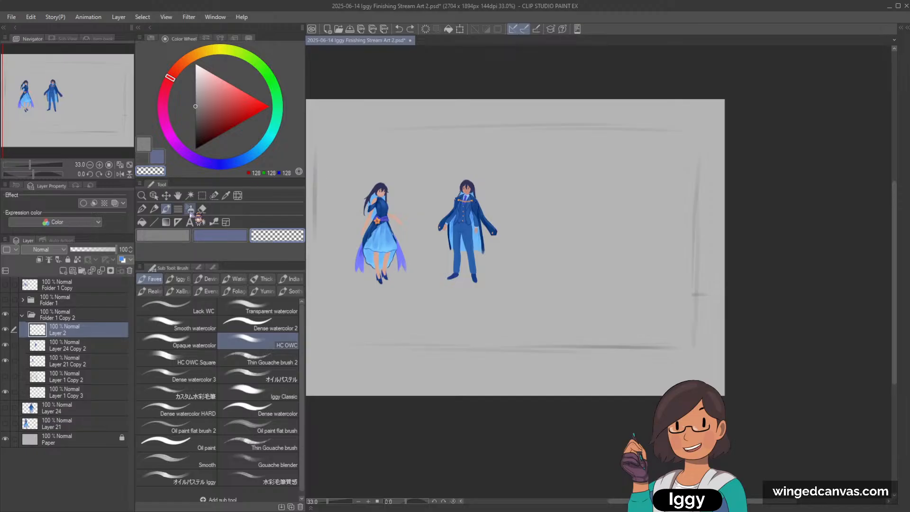
Rough in a large figure with an oval head and torso on the frame's right side, plus loose curved guide lines around the center.
key(c)
drag(619, 180, 608, 181)
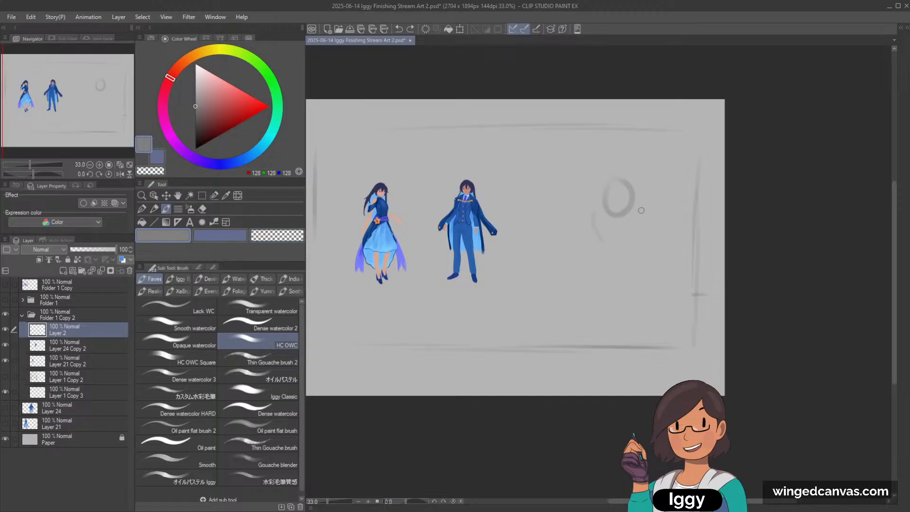
mouse_move(641, 210)
mouse_down()
mouse_move(601, 236)
mouse_move(627, 249)
mouse_move(601, 240)
mouse_move(610, 263)
mouse_move(634, 258)
mouse_up()
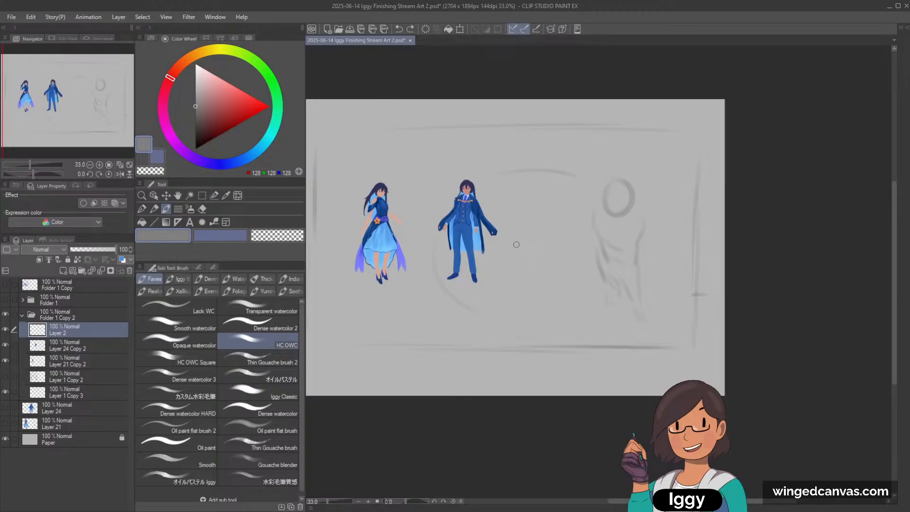
key(ctrl+z)
drag(421, 236, 437, 293)
Hide both colored figures and sketch a smaller figure with bent legs near the frame's center, lower than the large one.
click(5, 344)
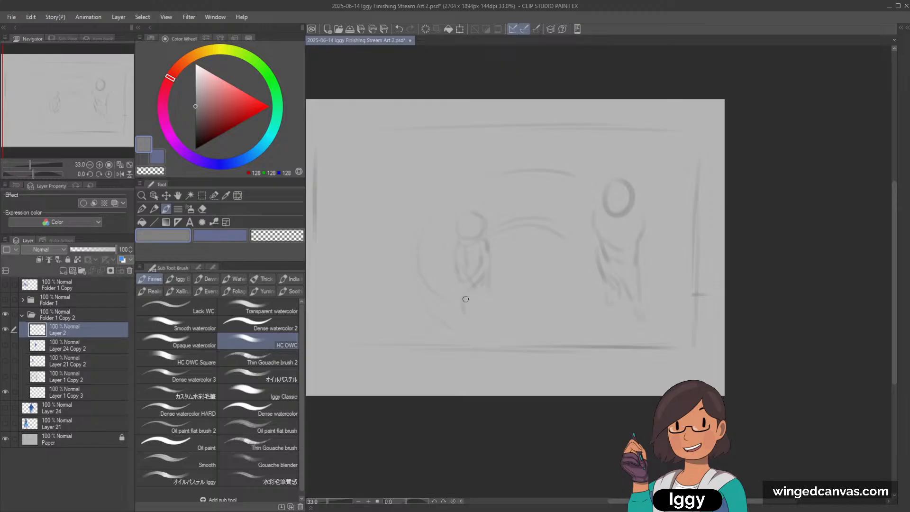
mouse_move(495, 276)
mouse_down()
mouse_move(523, 285)
mouse_move(495, 298)
mouse_move(510, 311)
mouse_up()
key(ctrl+z)
drag(444, 305, 466, 270)
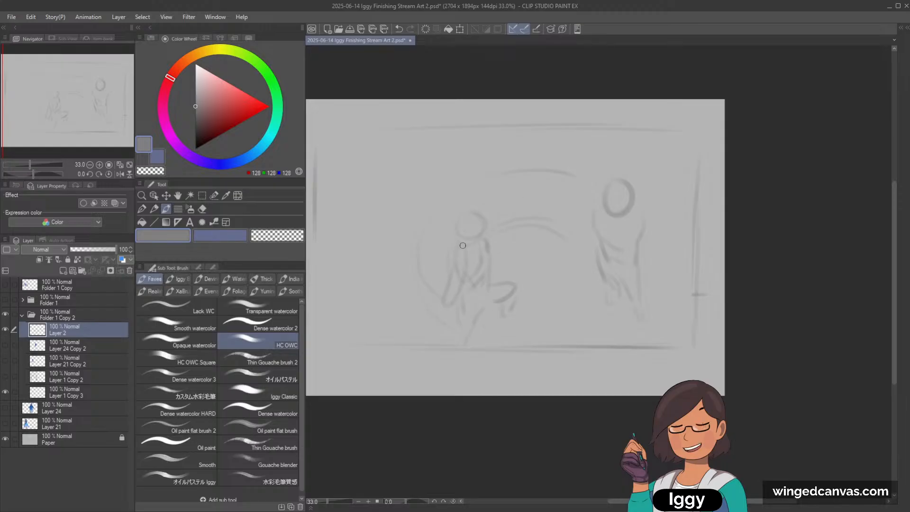
drag(456, 255, 447, 286)
drag(513, 317, 549, 302)
scroll(548, 302, down, 1)
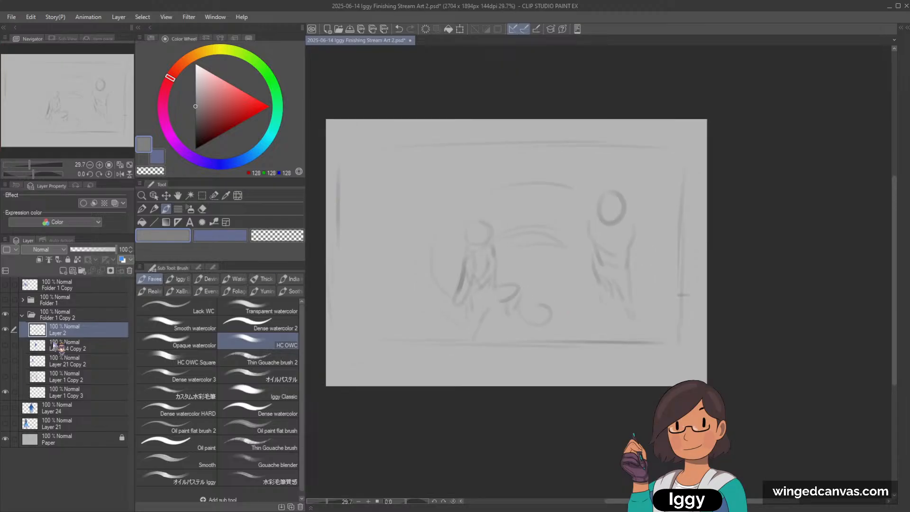
Delete the rough sketch layer Layer 2 and show both colored figure layers in Folder 1 Copy 2 again.
click(5, 329)
click(5, 330)
key(Delete)
click(5, 300)
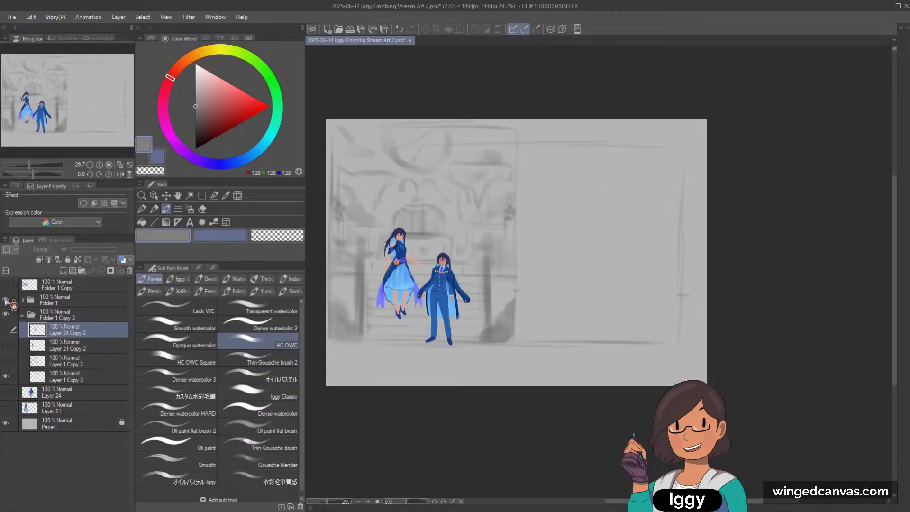
click(5, 300)
click(5, 344)
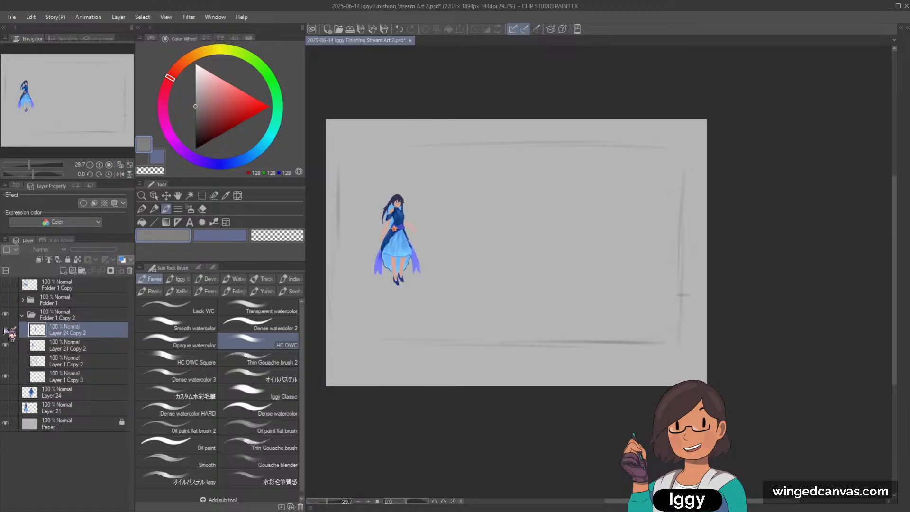
click(6, 329)
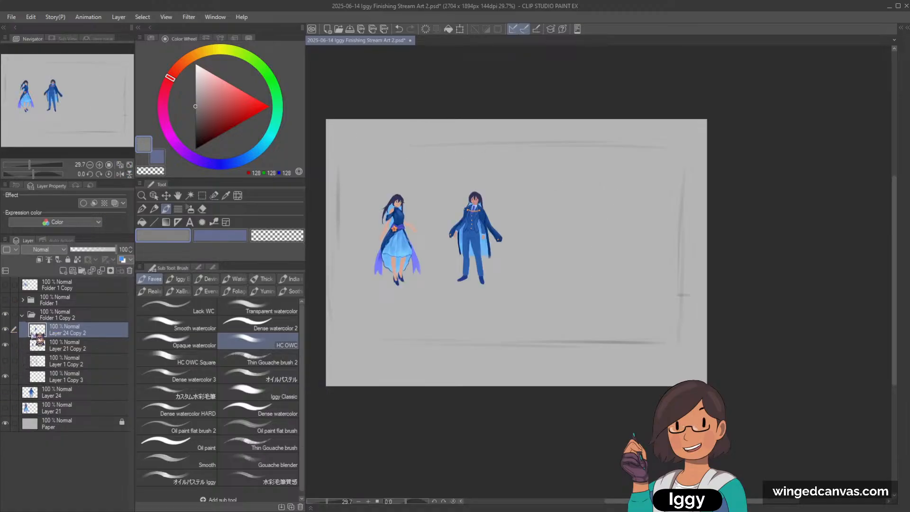
click(64, 346)
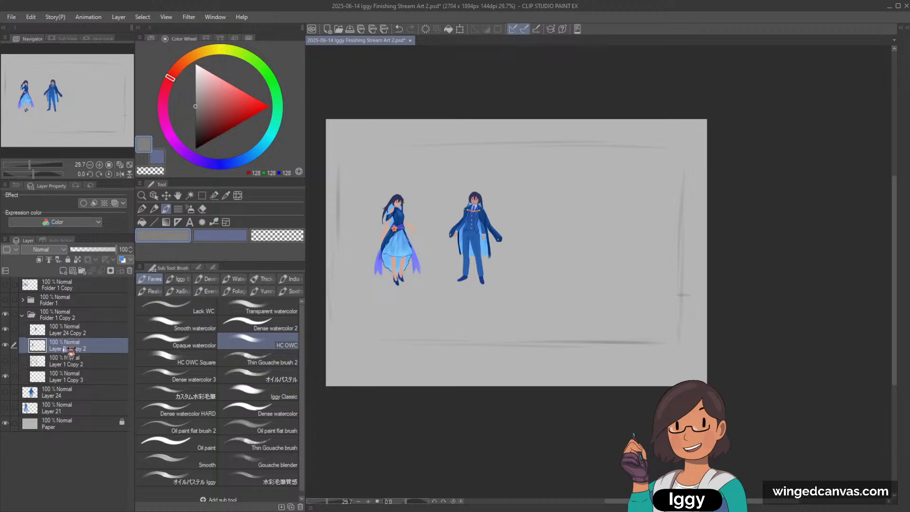
click(7, 345)
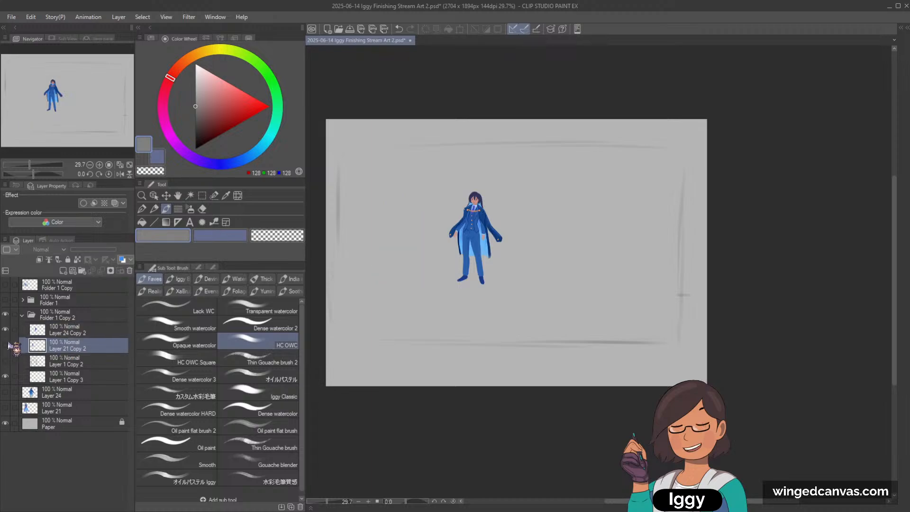
click(6, 345)
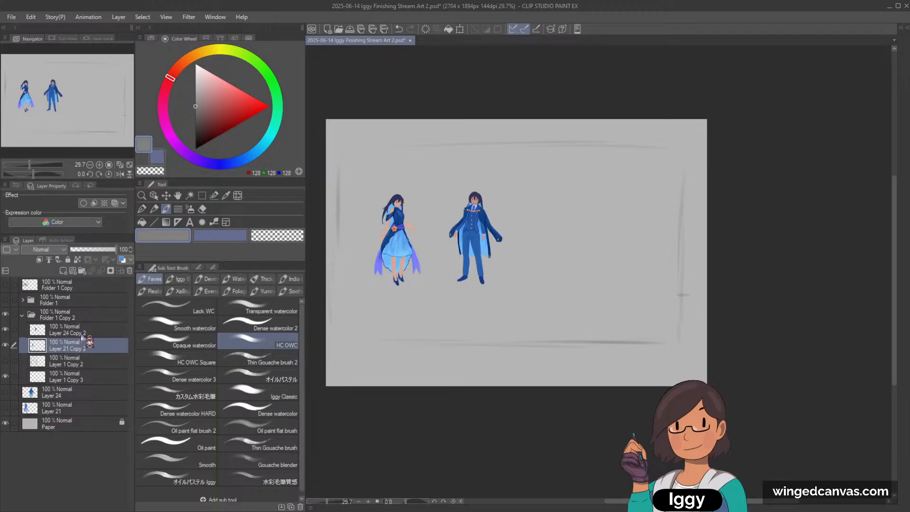
Move the suited figure slightly down and to the right with a transform.
click(81, 330)
key(ctrl+t)
drag(545, 246, 561, 268)
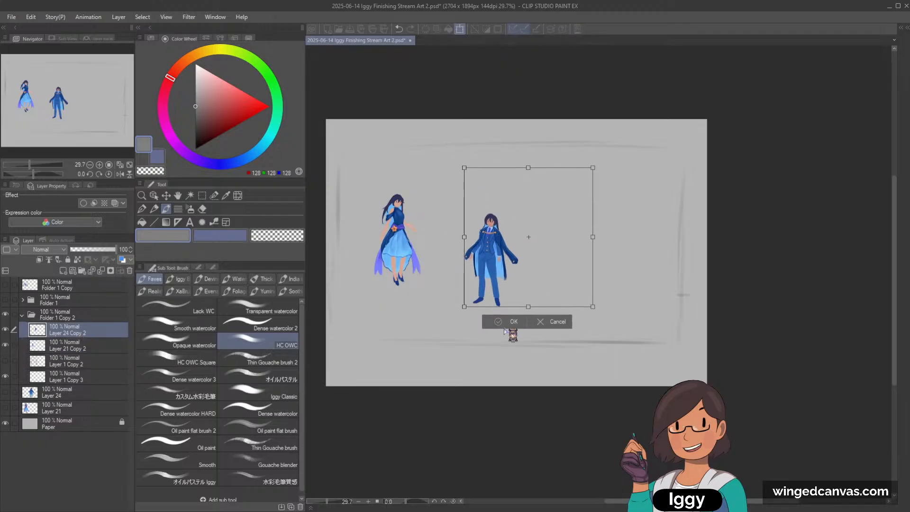
click(507, 324)
Cut the suited figure with a tight rectangular selection, paste it as its own layer, and delete the emptied Layer 24 Copy 2.
click(206, 196)
drag(456, 171, 529, 318)
click(393, 380)
drag(458, 204, 525, 311)
key(ctrl+x)
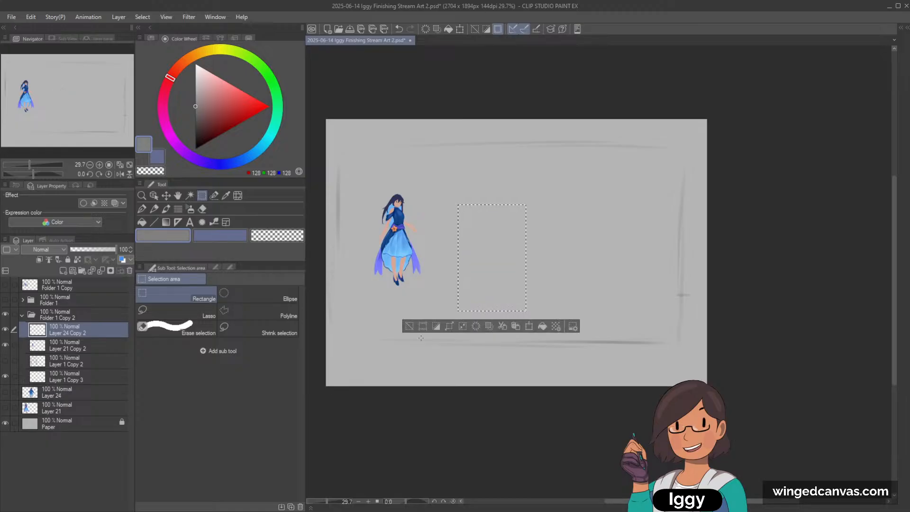
key(ctrl+v)
click(66, 345)
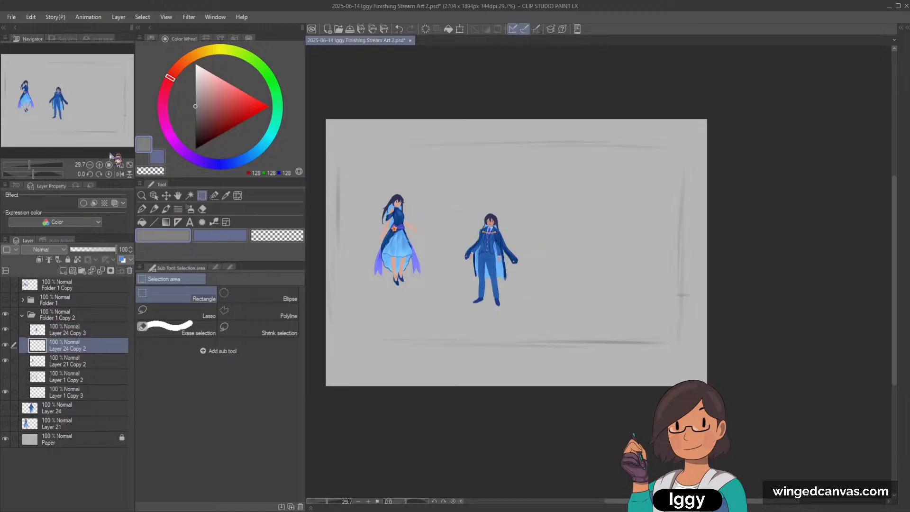
click(130, 271)
click(67, 329)
key(ctrl+t)
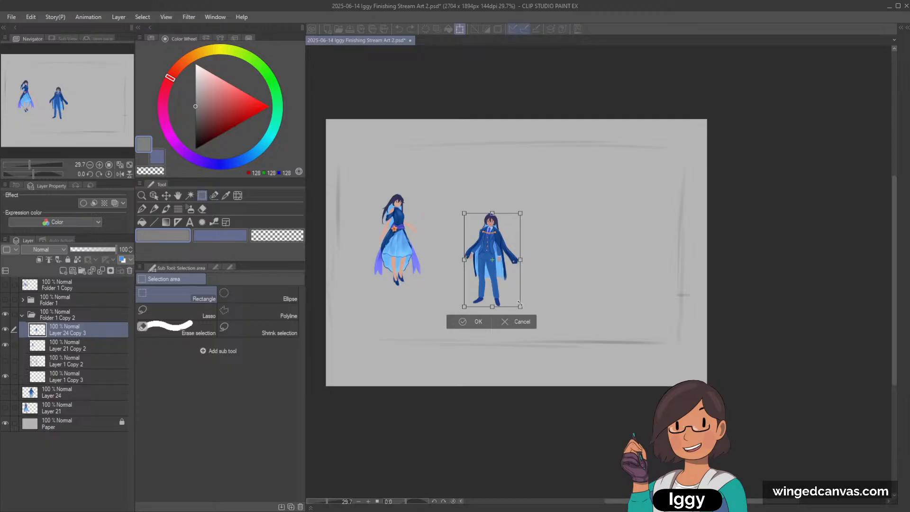
drag(519, 306, 576, 338)
drag(563, 276, 555, 264)
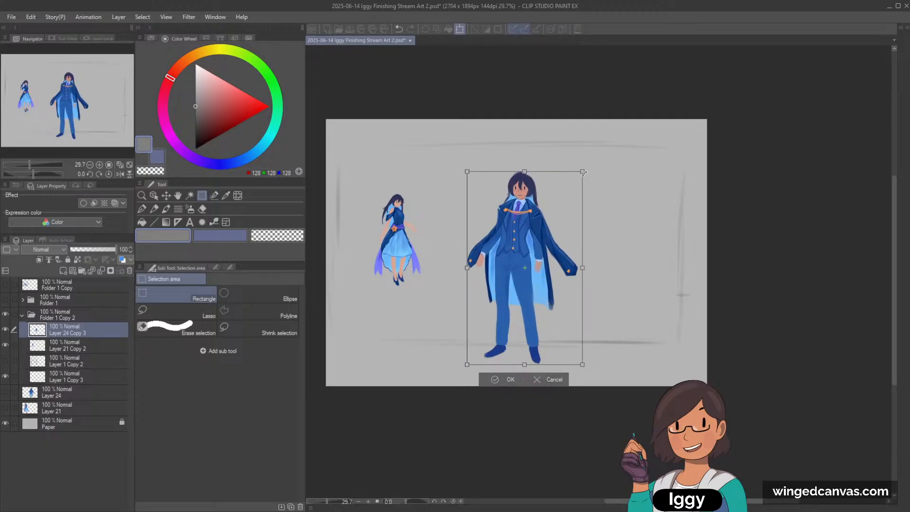
drag(584, 174, 570, 194)
drag(548, 236, 558, 214)
click(553, 360)
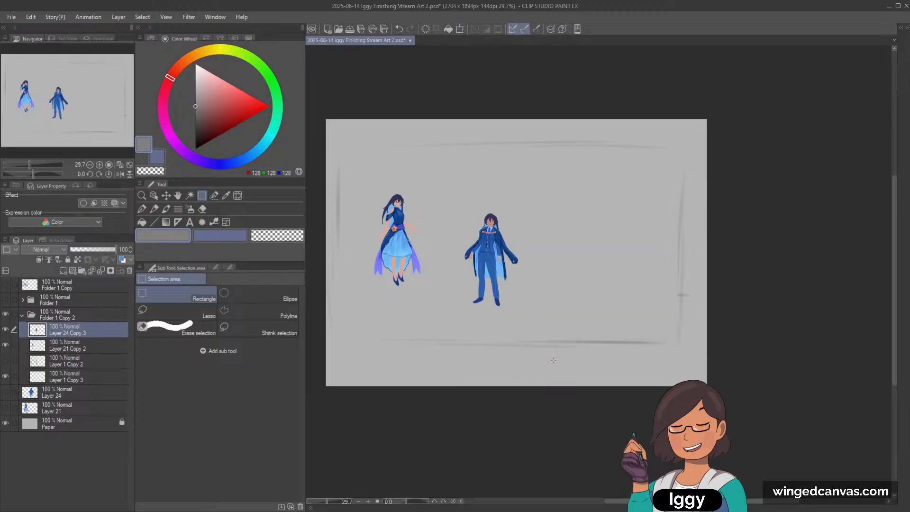
Move the suited figure up beside the one in the dress, and enlarge both together to span most of the frame's height.
key(k)
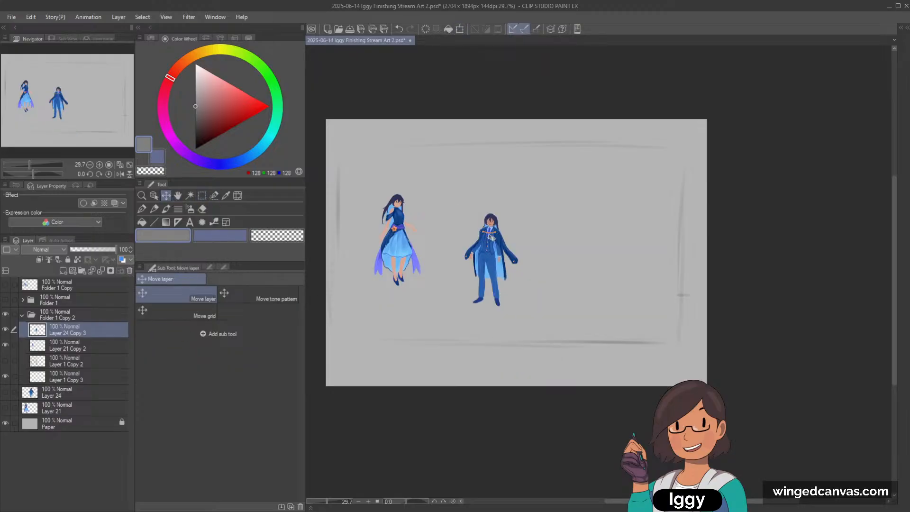
drag(497, 251, 461, 233)
ctrl+click(83, 345)
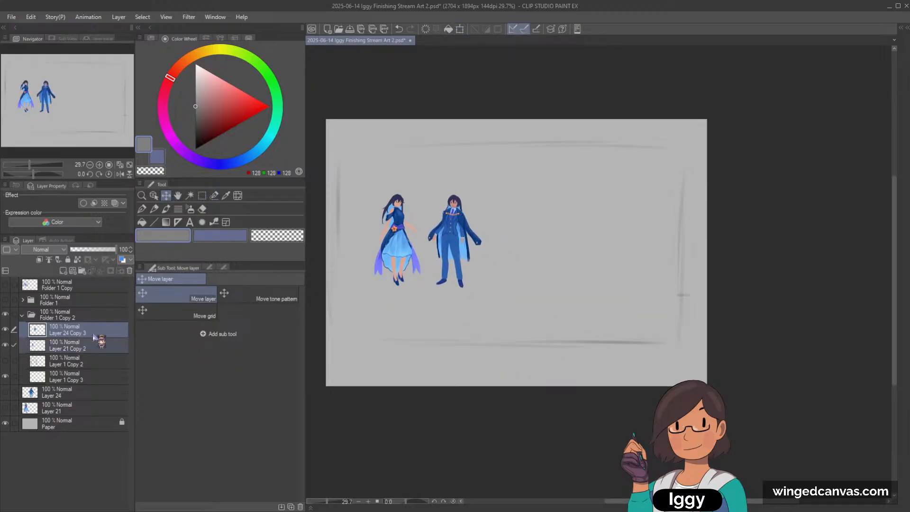
key(ctrl+t)
drag(483, 288, 589, 372)
drag(545, 332, 549, 313)
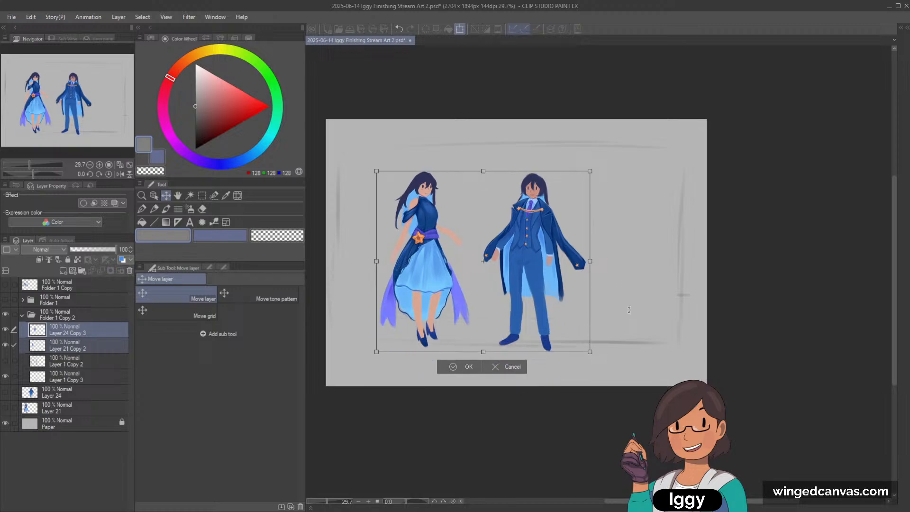
click(468, 367)
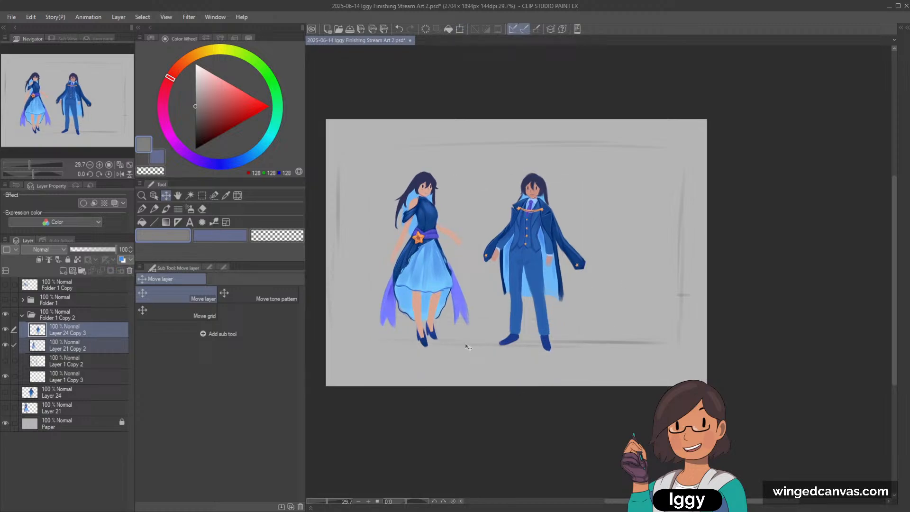
Switch to the Object tool and try moving the suited figure lower and farther right.
click(154, 195)
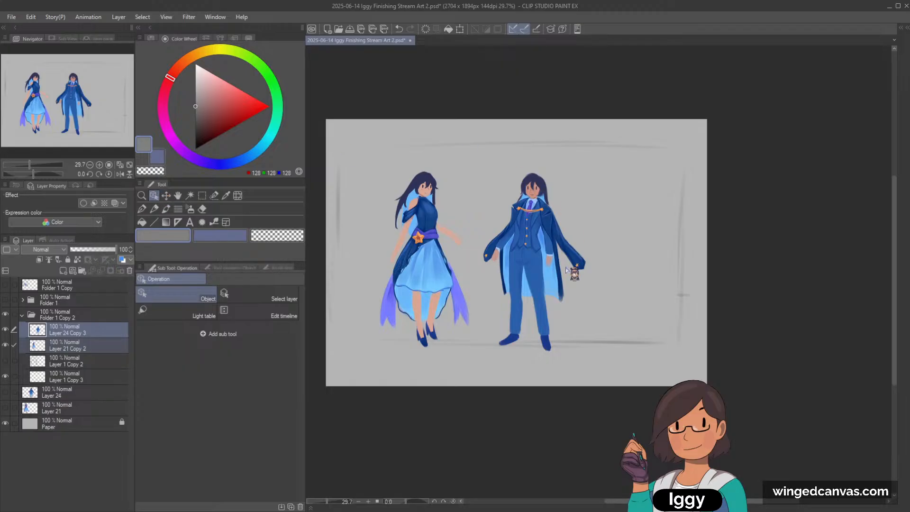
drag(552, 261, 576, 287)
key(ctrl+t)
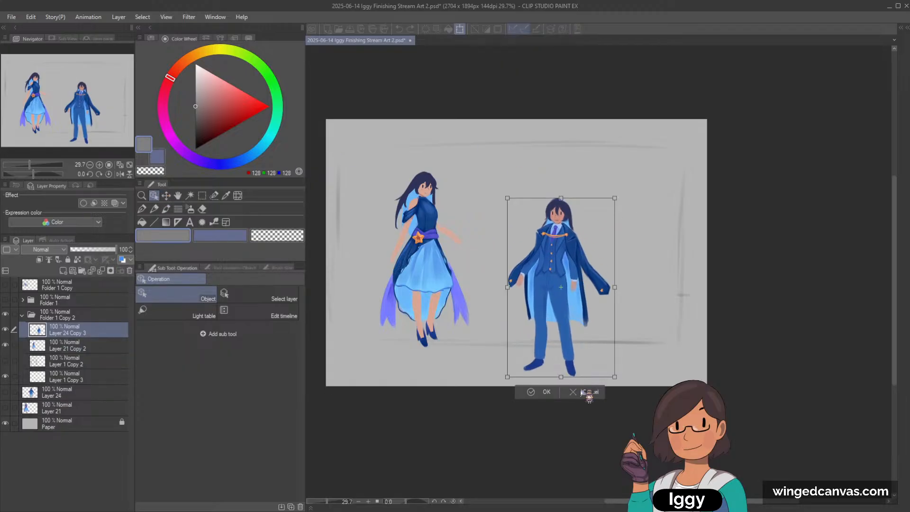
click(588, 393)
key(ctrl+z)
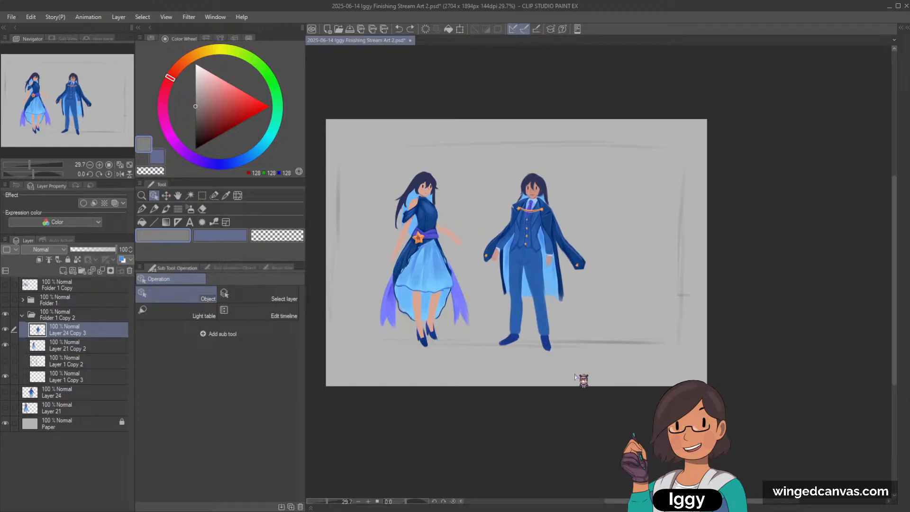
key(ctrl+z)
key(ctrl+y)
key(ctrl+t)
click(573, 366)
Enlarge both figures together a little more and center them, letting their feet extend just below the frame's lower edge.
ctrl+click(71, 345)
key(ctrl+t)
drag(591, 353, 630, 384)
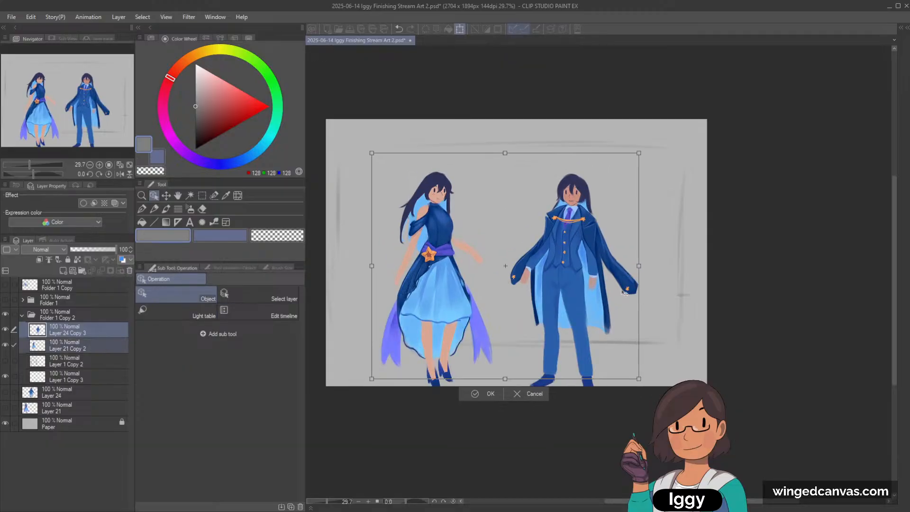
drag(631, 171, 608, 177)
drag(535, 265, 571, 252)
click(494, 378)
Bring the two figures closer together until the dress figure's hand reaches the suited figure's sleeve.
drag(436, 298, 446, 301)
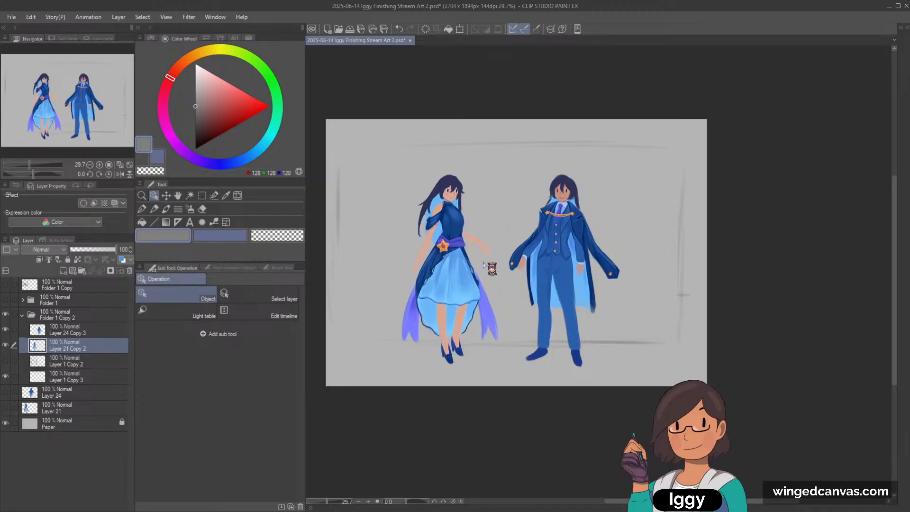
drag(586, 260, 566, 257)
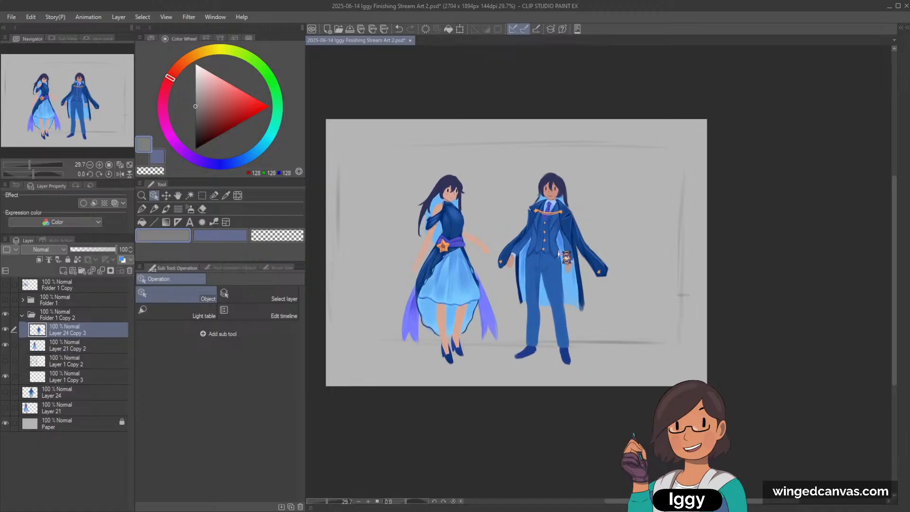
drag(454, 297, 470, 300)
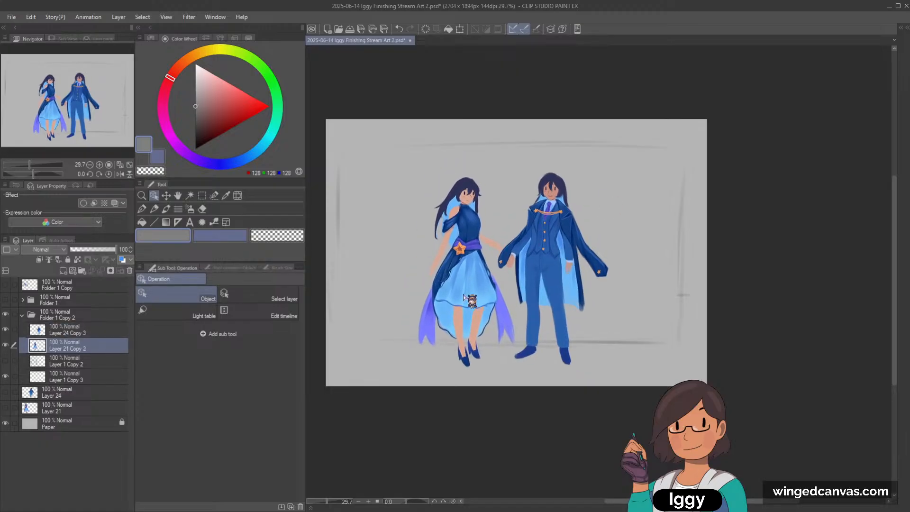
Shift the frame outline on Layer 1 Copy 3 slightly right and down, and extend its left edge downward with the HC OWC brush.
drag(481, 347, 486, 352)
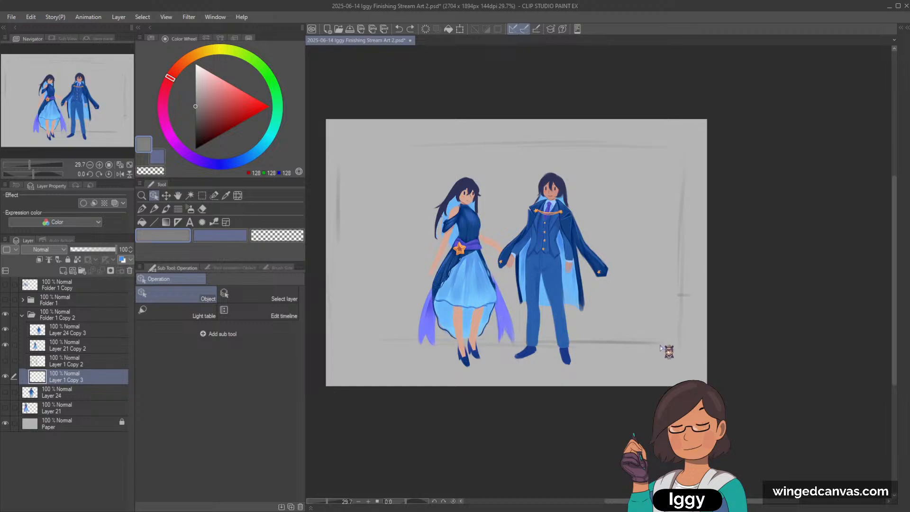
drag(640, 351, 642, 348)
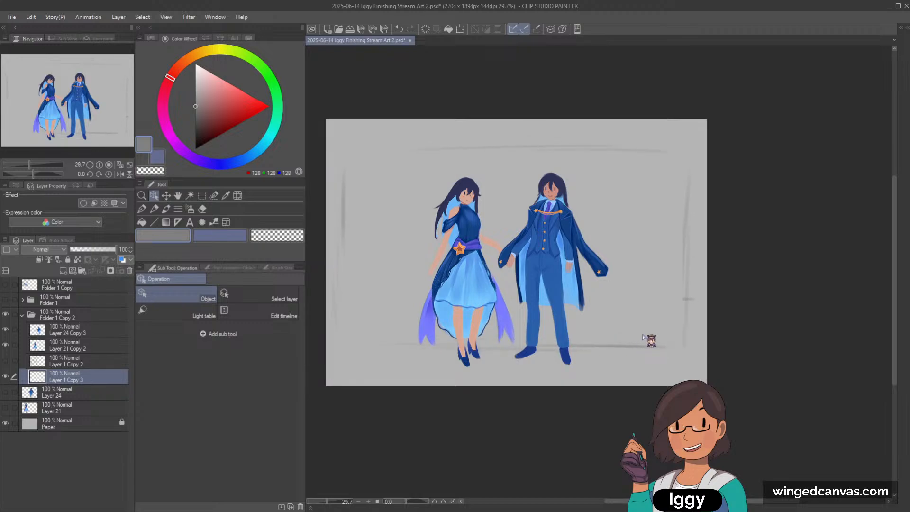
drag(648, 356, 645, 348)
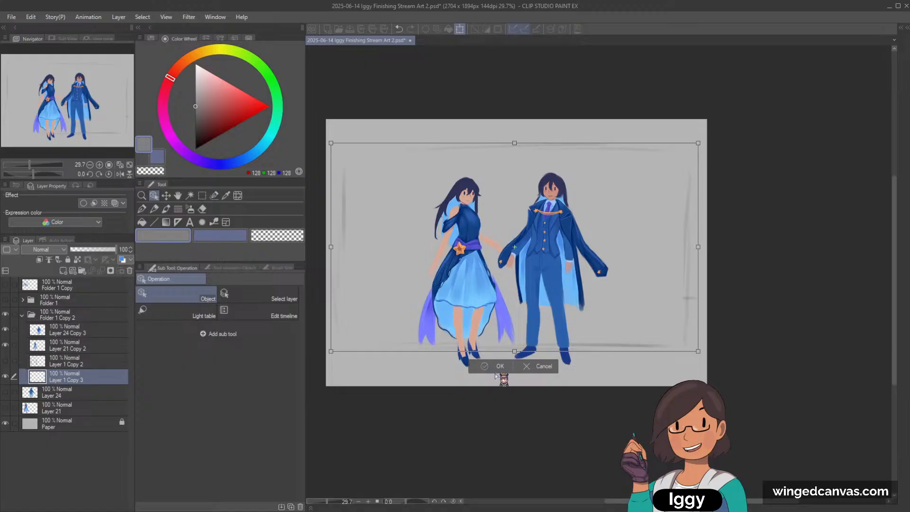
click(166, 208)
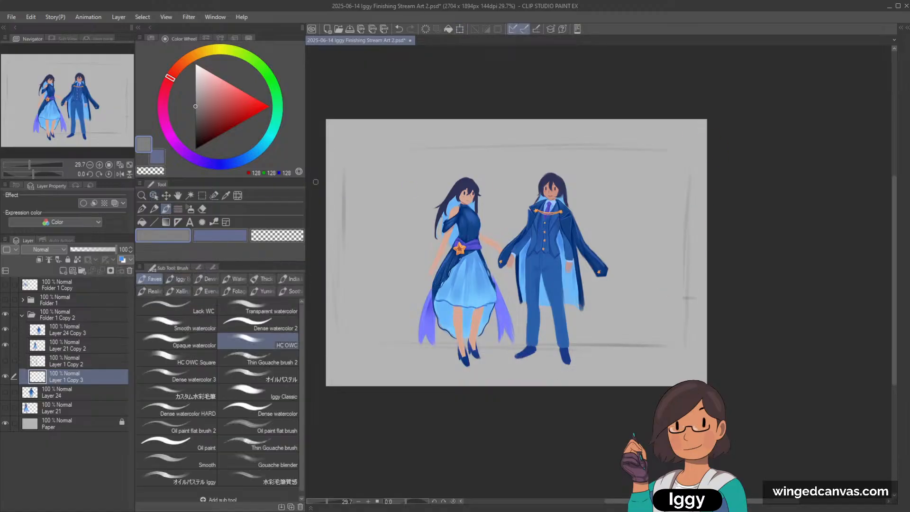
drag(344, 237, 343, 317)
click(6, 377)
key(ctrl+z)
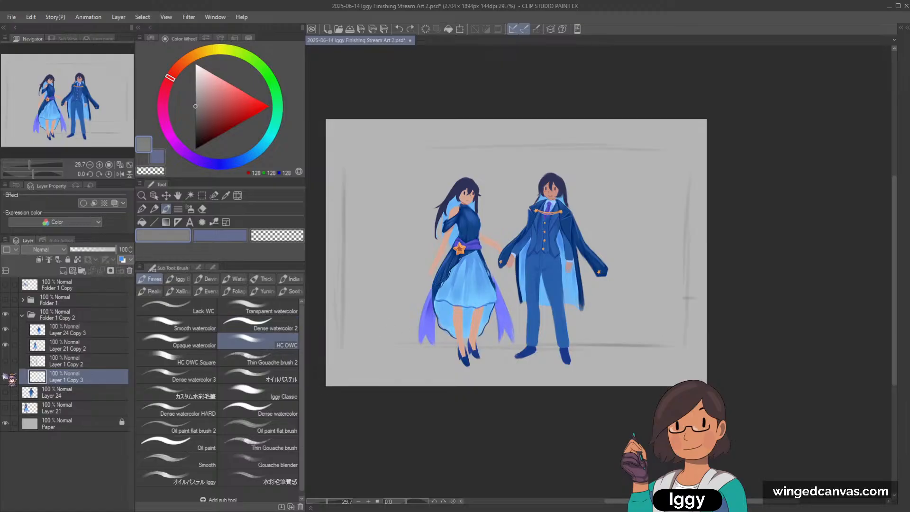
Add a layer beneath Layer 1 Copy 3 and sketch a slanted ground line with broad grey columns at the left and behind the figures.
click(71, 271)
drag(71, 377, 67, 402)
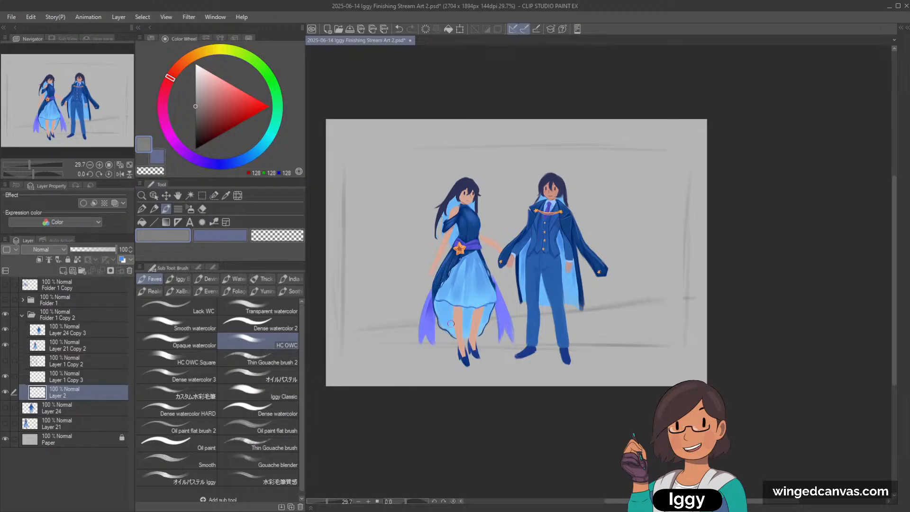
drag(382, 143, 372, 258)
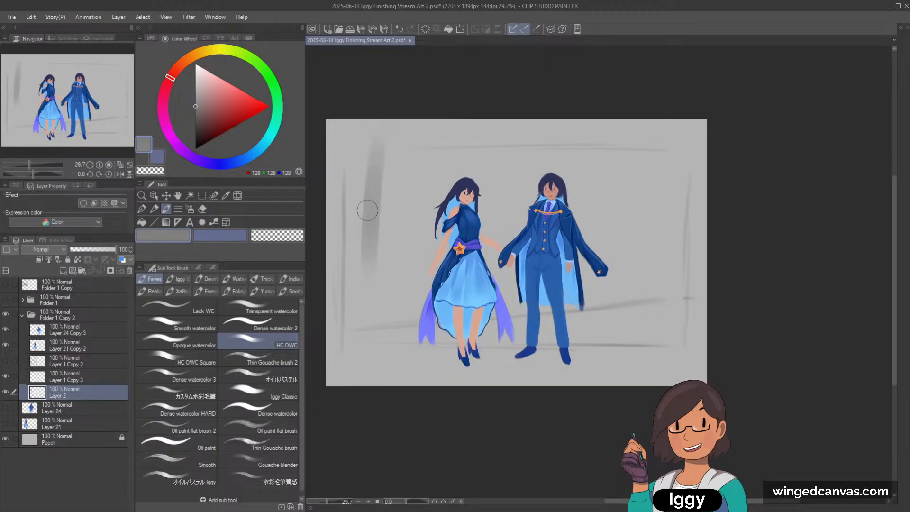
key(ctrl+z)
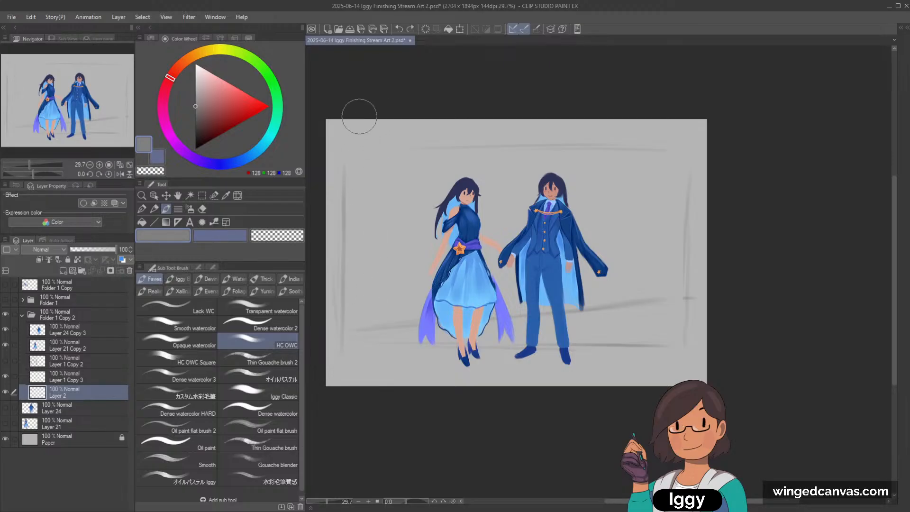
drag(365, 103, 358, 367)
drag(355, 118, 351, 352)
drag(353, 182, 339, 361)
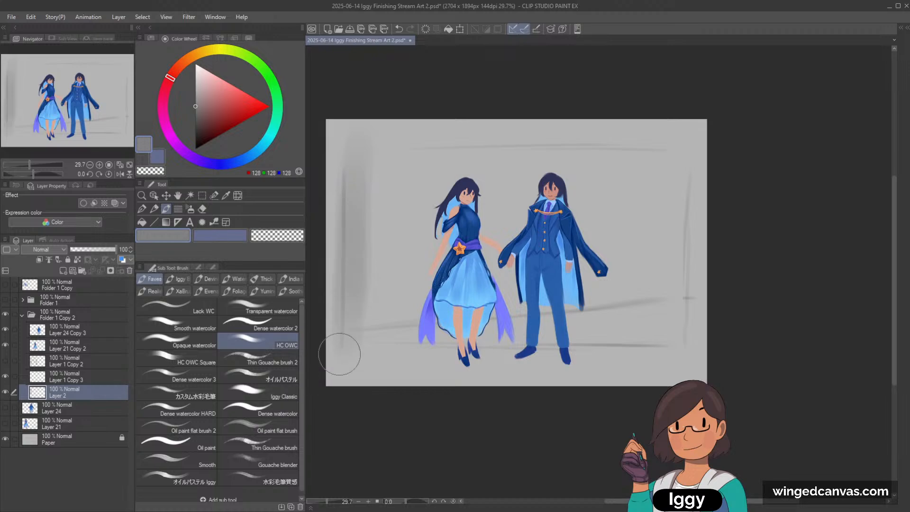
mouse_move(522, 113)
mouse_down()
mouse_move(516, 357)
mouse_move(523, 124)
mouse_move(510, 338)
mouse_up()
drag(518, 179, 505, 344)
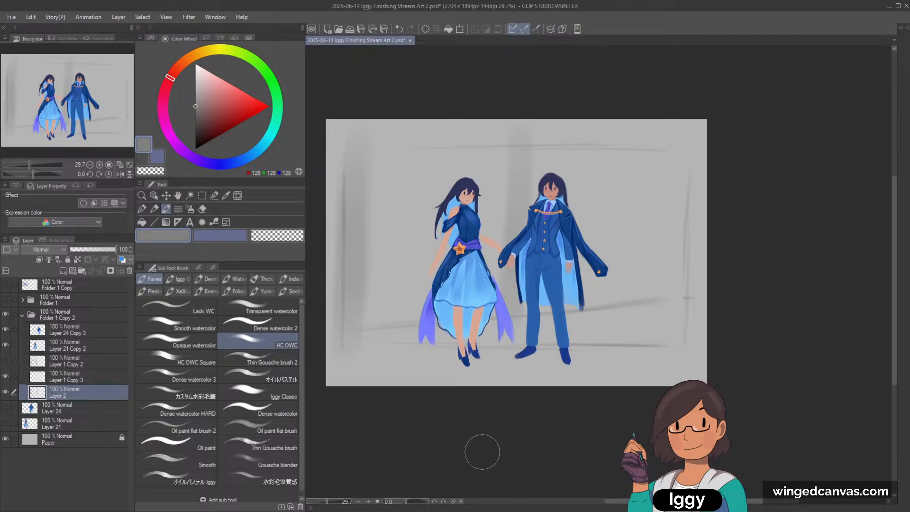
Scale down the column sketch on Layer 2 so it starts at the frame's upper edge and ends near its lower edge.
key(ctrl+t)
click(540, 389)
key(ctrl+t)
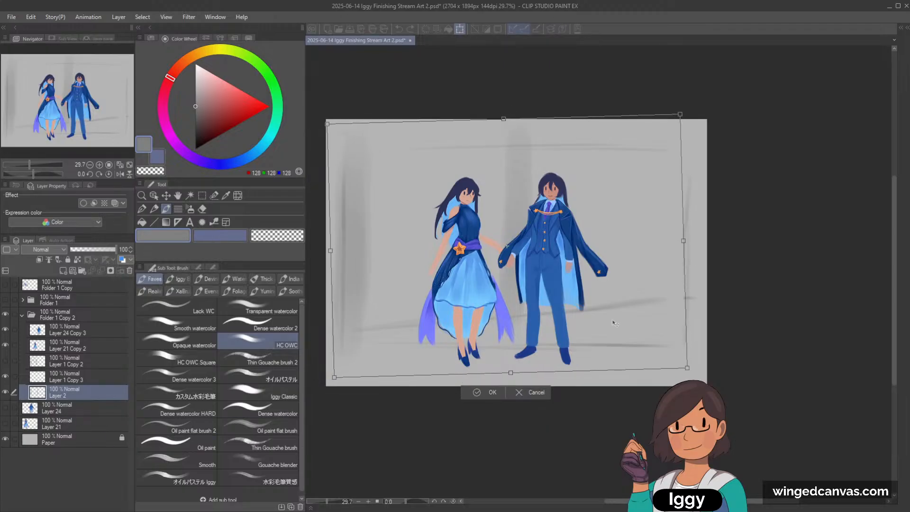
drag(683, 373, 600, 339)
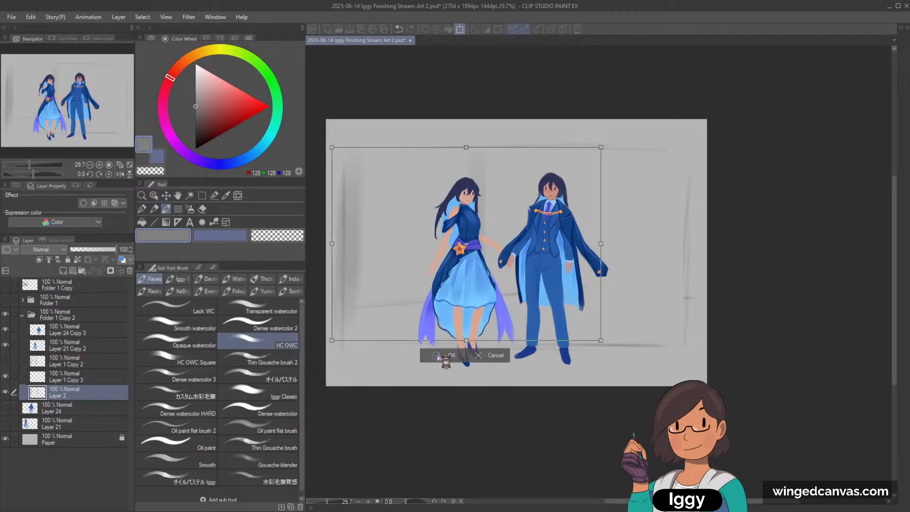
click(443, 354)
Repaint the left column and the column behind the dress figure with darker strokes using a smaller HC OWC brush.
drag(349, 143, 352, 294)
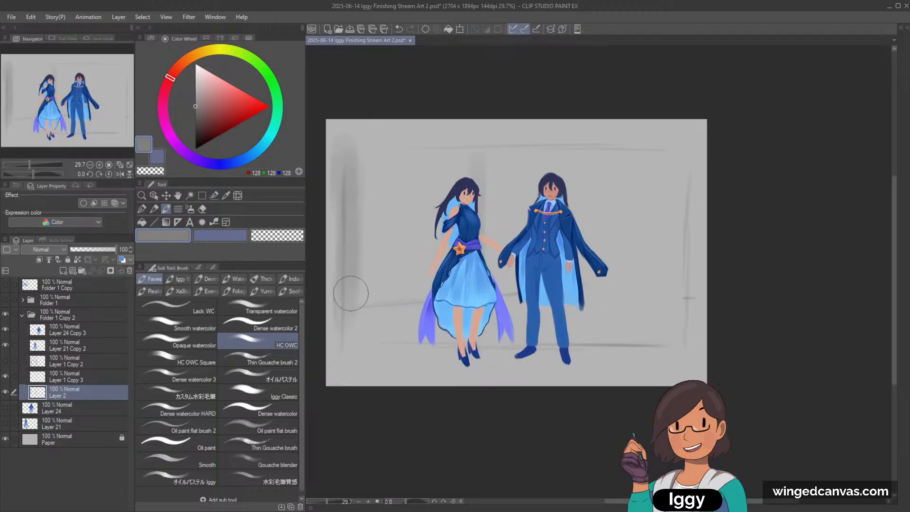
key([)
key(ctrl+z)
key([)
mouse_move(351, 146)
mouse_down()
mouse_move(350, 215)
mouse_move(350, 140)
mouse_move(350, 282)
mouse_up()
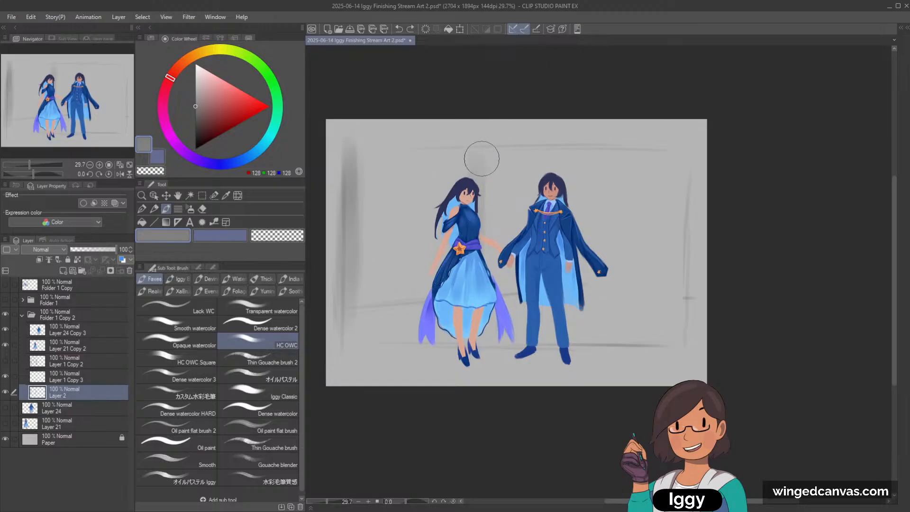
key([)
drag(481, 139, 484, 324)
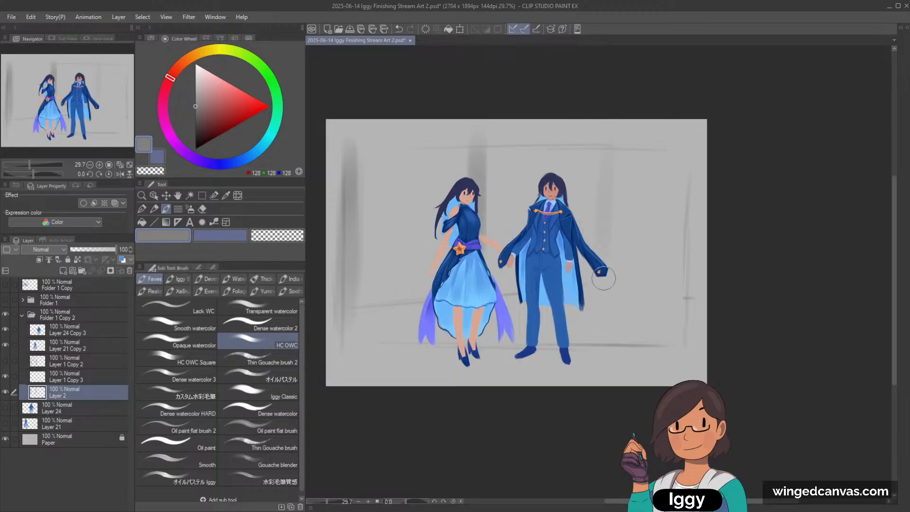
Paint a third grey column beside the suited figure, redoing its strokes until it matches the other two.
key(ctrl+z)
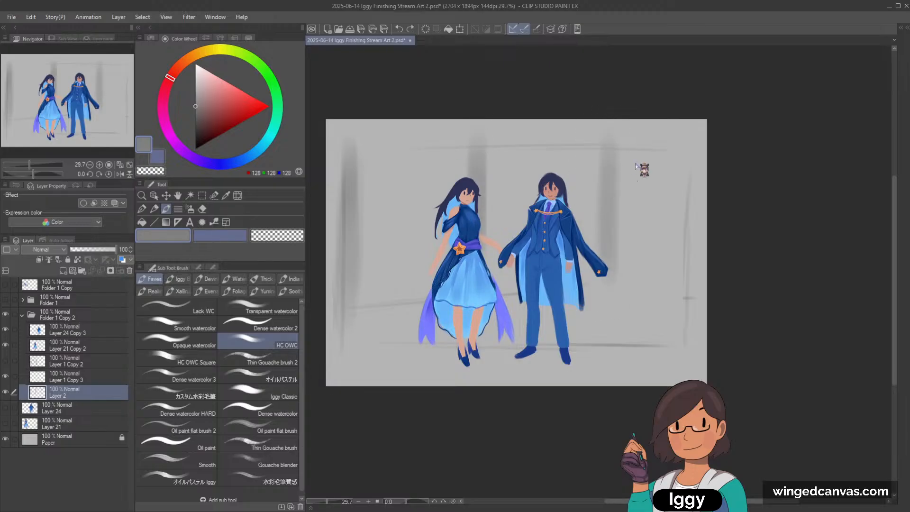
key(ctrl+z)
key(ctrl+z)
drag(609, 147, 608, 254)
drag(610, 164, 610, 275)
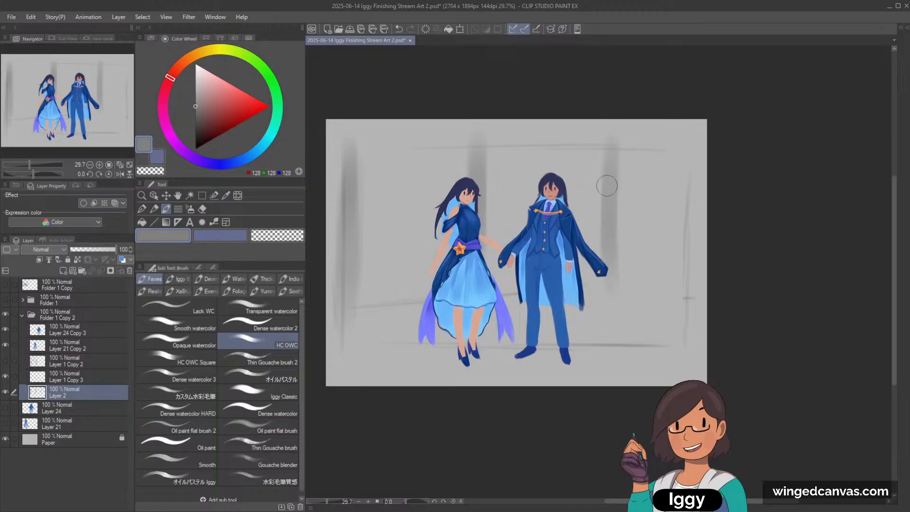
key(ctrl+z)
drag(616, 189, 617, 280)
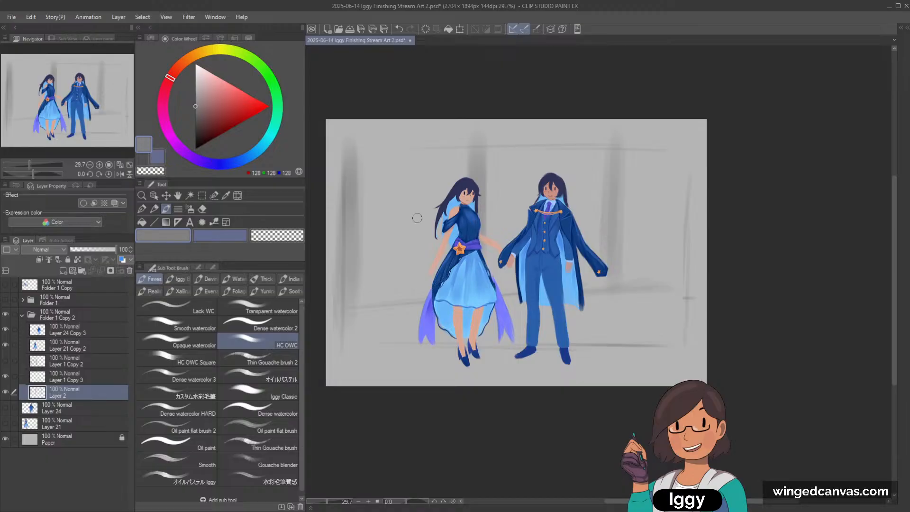
Try adding soft secondary strokes beside the left and middle columns, and undo them.
drag(375, 164, 354, 242)
key(ctrl+z)
key(ctrl+y)
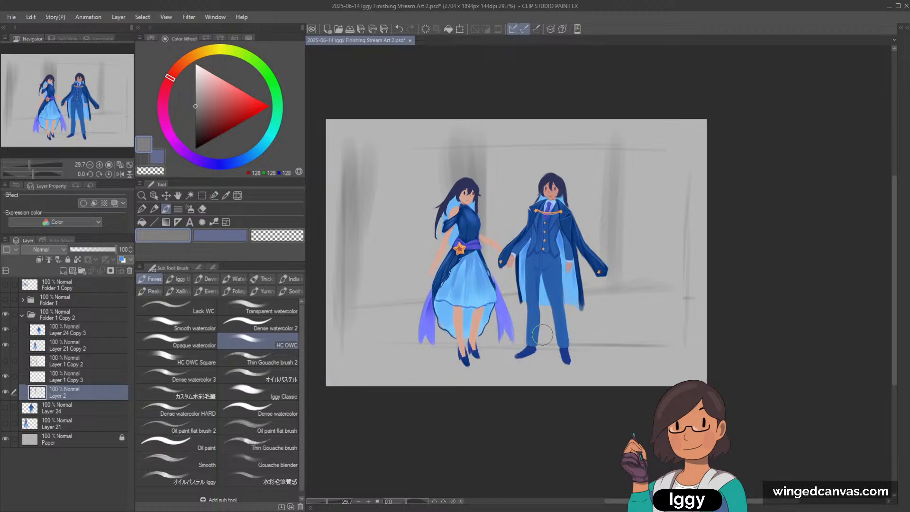
key(ctrl+z)
key(ctrl+z)
key(ctrl+z)
key(ctrl+z)
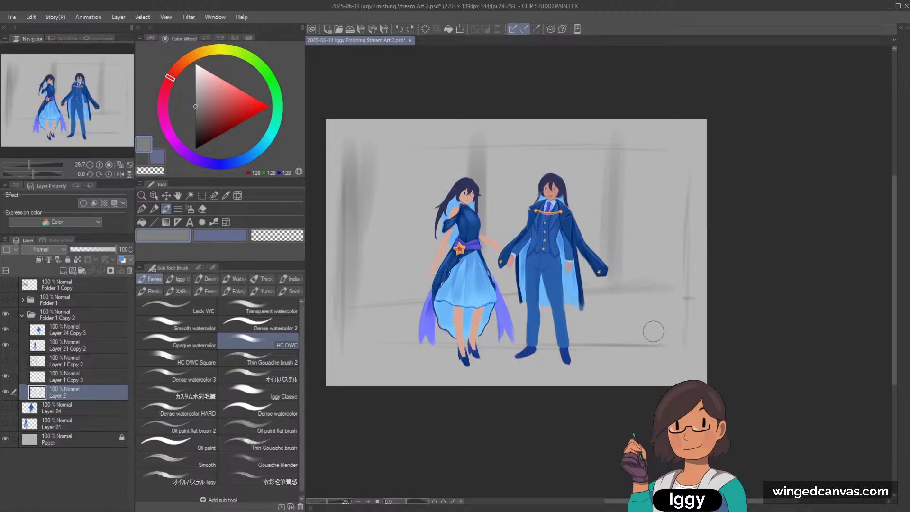
key(ctrl+z)
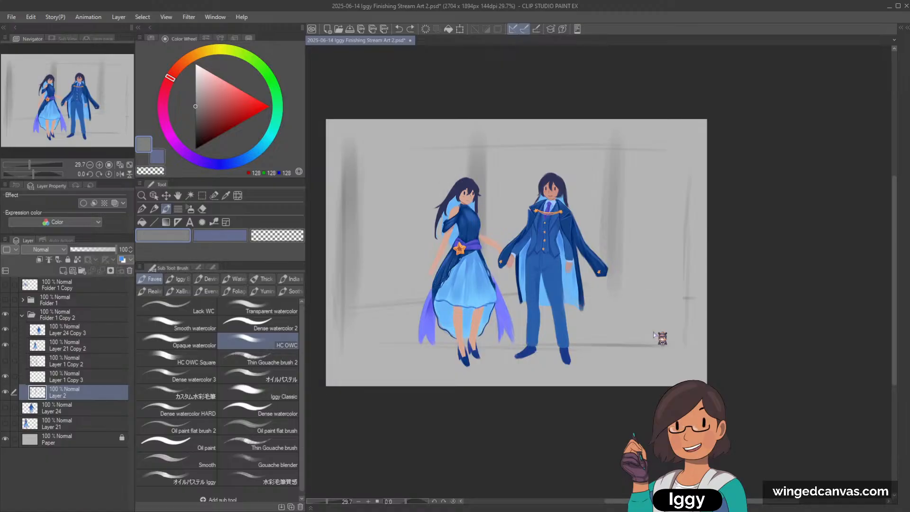
Hide Layer 2, scale both figures down together and move them into the right half of the frame.
click(5, 391)
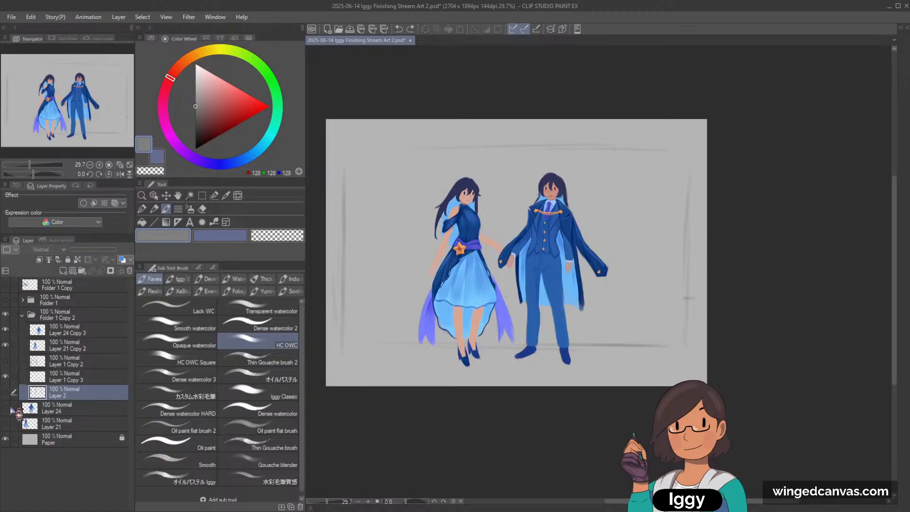
click(85, 345)
ctrl+click(86, 337)
key(ctrl+t)
drag(609, 172, 590, 211)
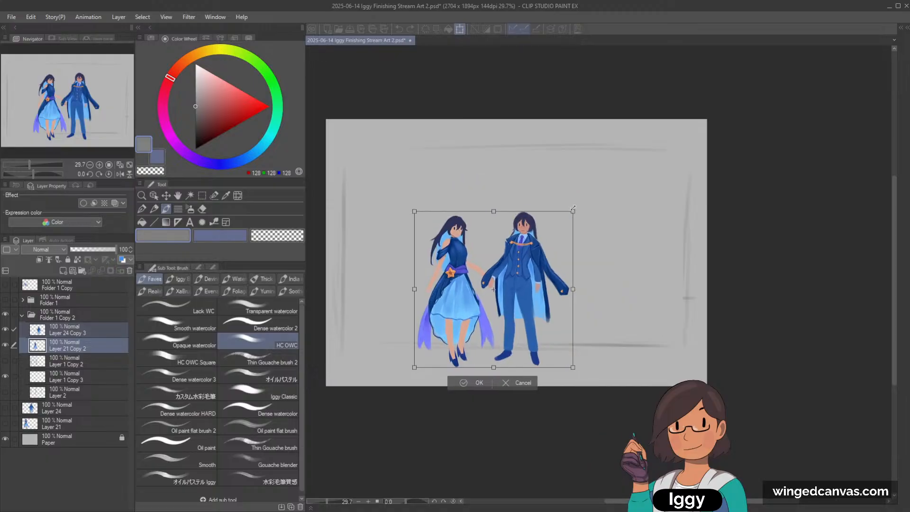
drag(604, 267, 617, 281)
click(549, 358)
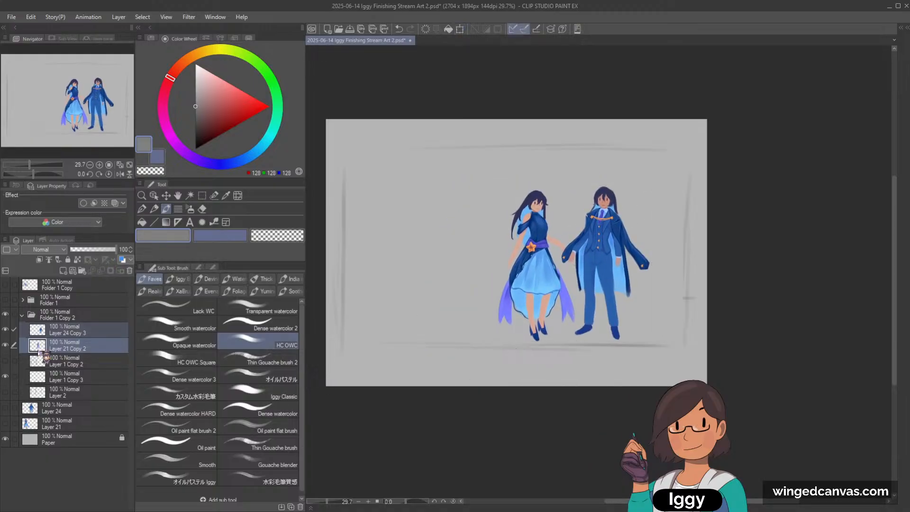
Add a layer above the figures and paint a horizontal grey railing across them at hip height.
click(68, 327)
click(64, 271)
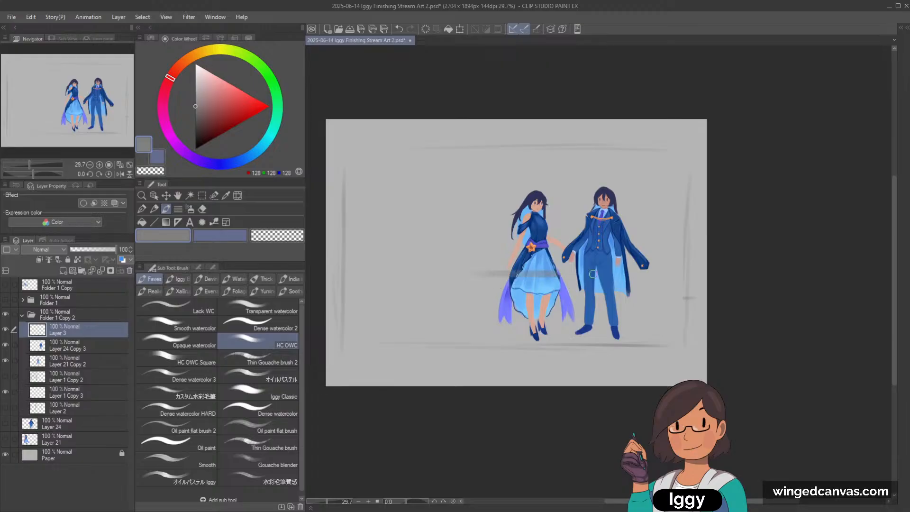
drag(489, 278, 602, 274)
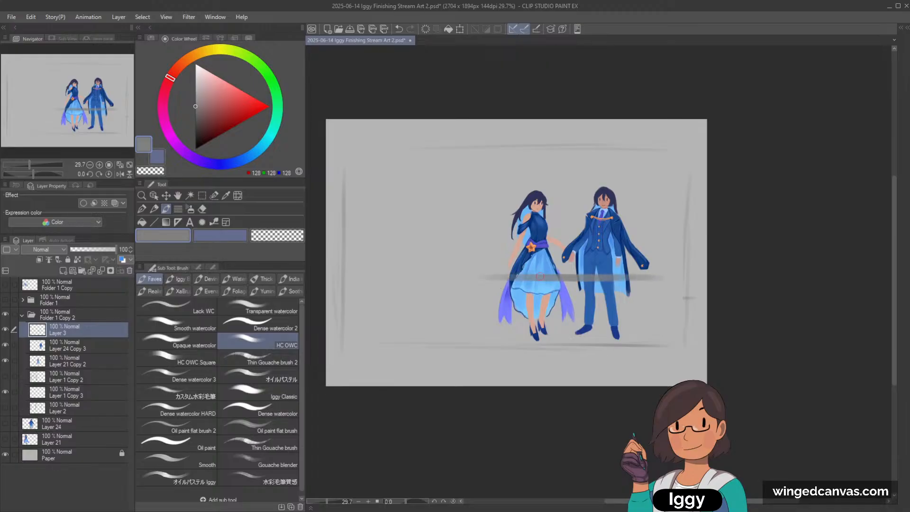
key(ctrl+z)
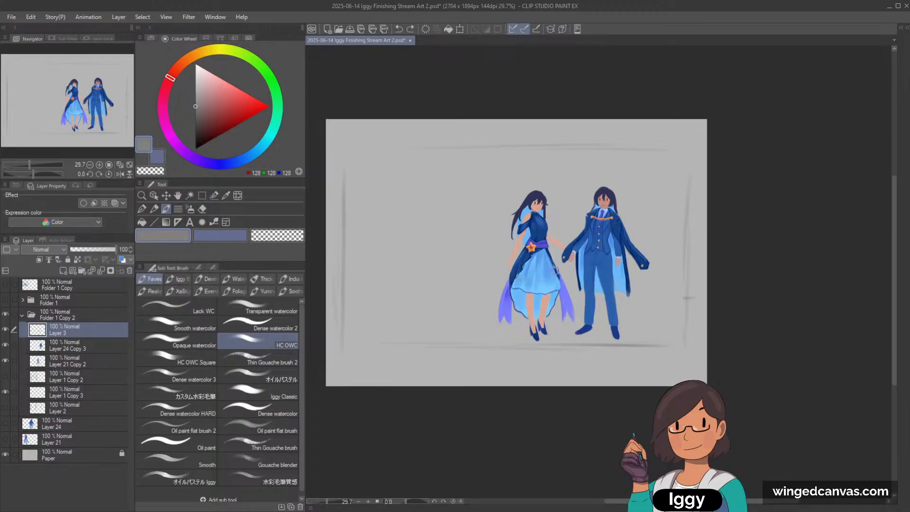
drag(493, 264, 625, 264)
drag(517, 269, 652, 267)
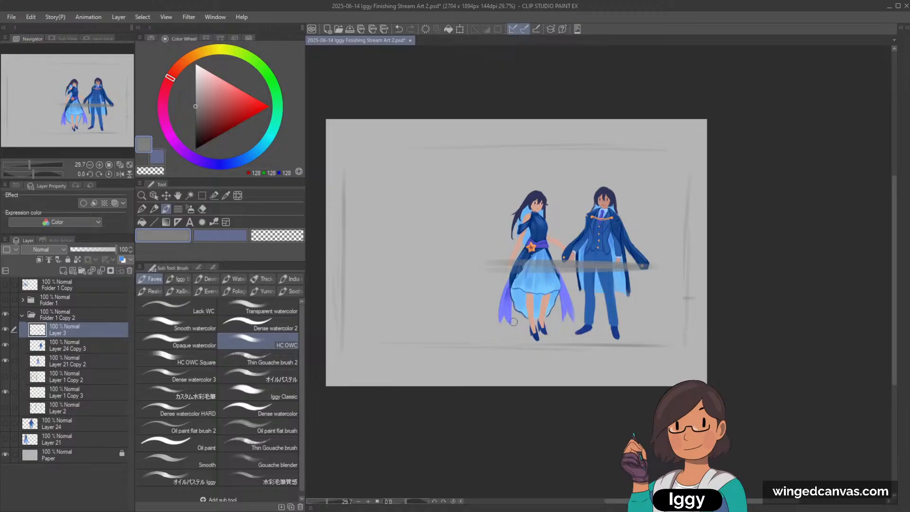
Paint a vertical post down from the railing's left end, redoing the stroke until it sits beside the dress figure.
drag(498, 290, 497, 327)
key(ctrl+z)
mouse_move(492, 273)
mouse_down()
mouse_move(489, 343)
mouse_move(494, 323)
mouse_up()
key(ctrl+z)
drag(490, 289, 490, 329)
key(ctrl+z)
drag(493, 269, 491, 340)
Select Layer 3 and both figure layers, and scale the figures and railing down together toward the frame's right side.
shift+click(79, 360)
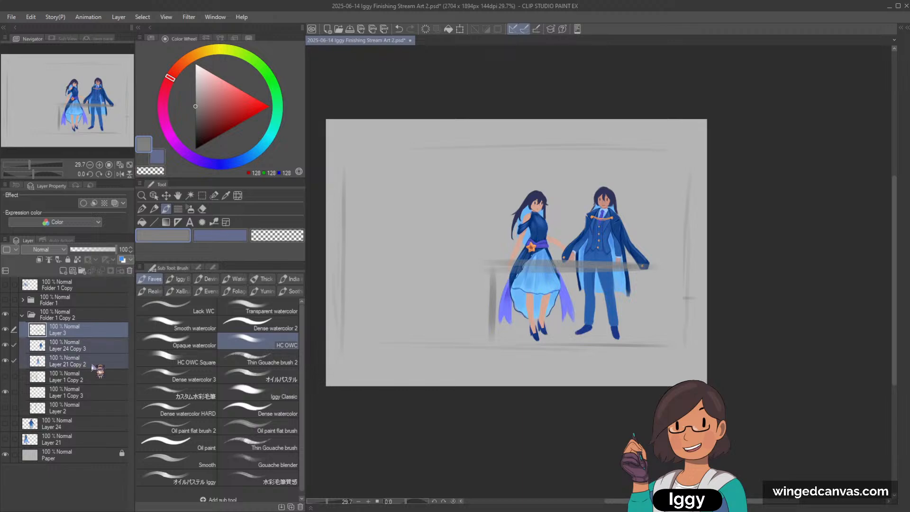
key(ctrl+t)
drag(665, 185, 657, 204)
click(554, 332)
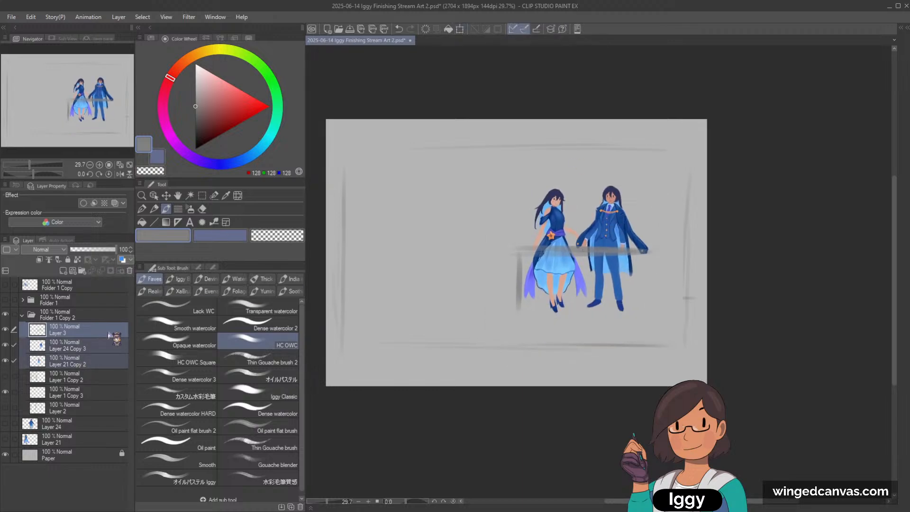
Extend the railing and sketch a grey platform below it on Layer 3, and lower both figures onto the platform.
click(97, 333)
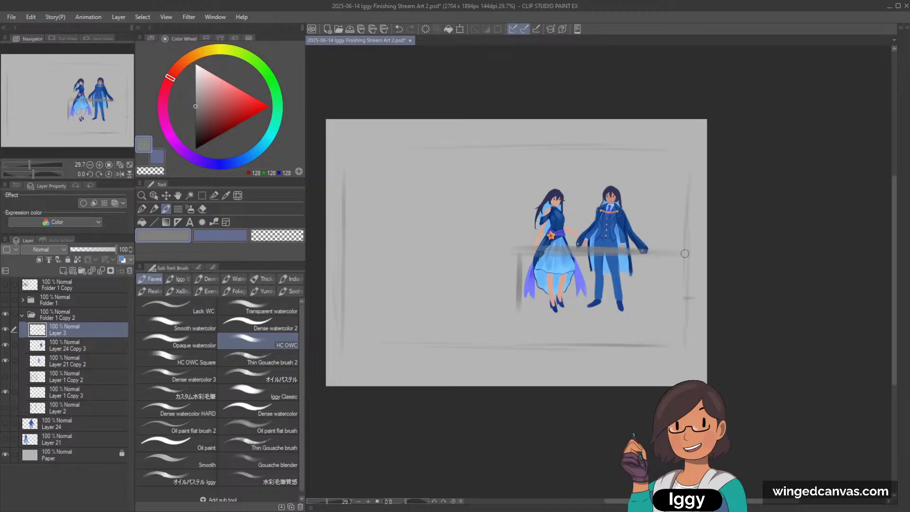
mouse_move(521, 319)
mouse_down()
mouse_move(641, 321)
mouse_move(508, 319)
mouse_move(687, 318)
mouse_move(508, 315)
mouse_move(648, 321)
mouse_move(525, 319)
mouse_move(571, 323)
mouse_move(533, 346)
mouse_move(557, 328)
mouse_move(662, 335)
mouse_move(580, 341)
mouse_move(538, 321)
mouse_up()
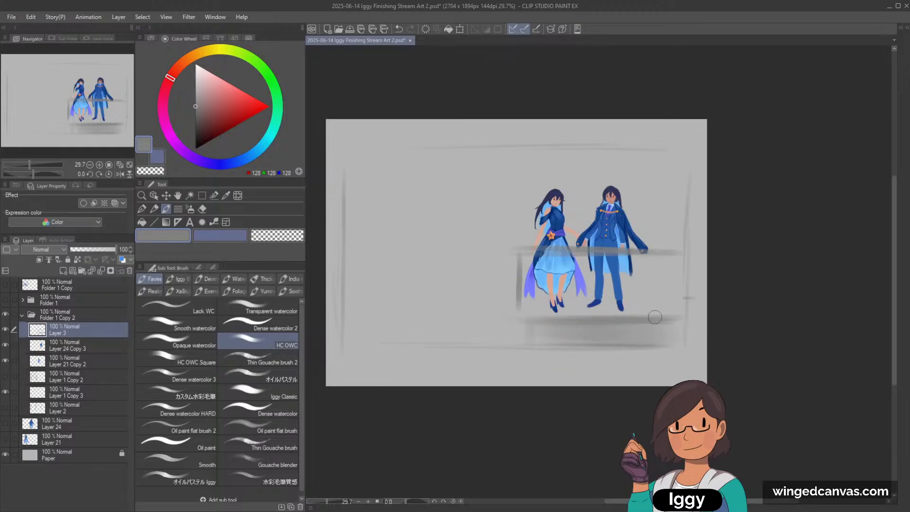
click(85, 345)
ctrl+click(85, 361)
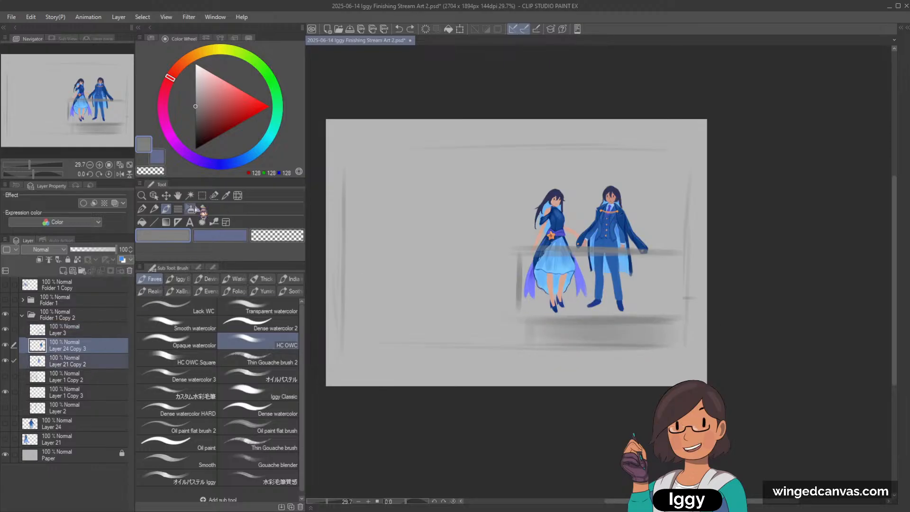
click(166, 196)
drag(639, 292, 651, 306)
Paint two more railing posts on Layer 3 with the HC OWC brush, in front of and just beyond the suited figure.
click(85, 330)
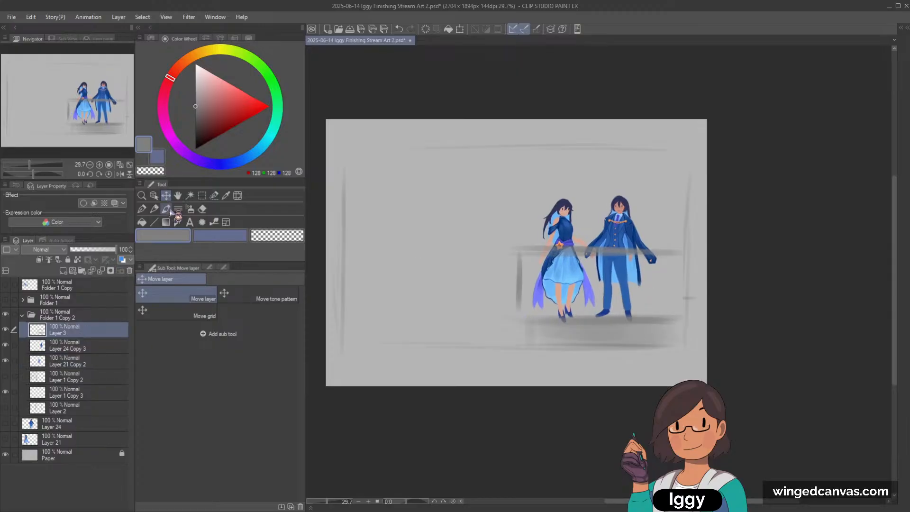
click(168, 209)
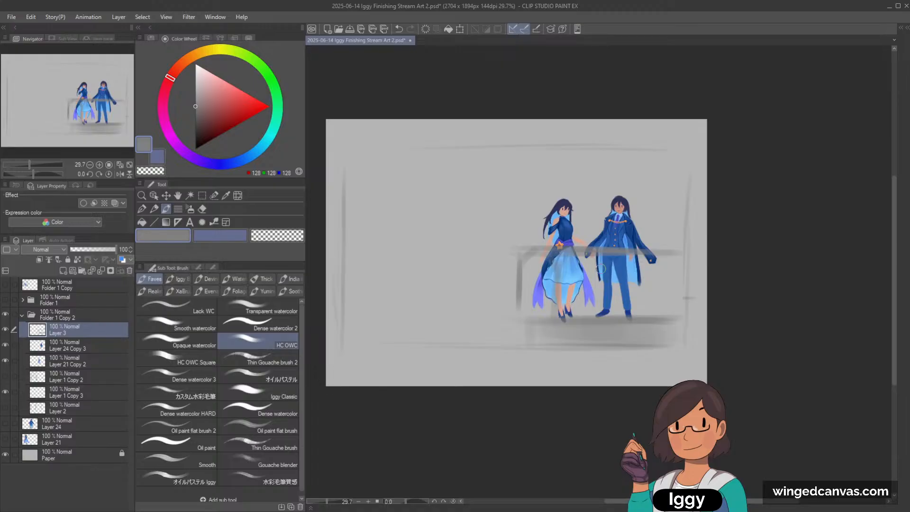
drag(598, 264, 600, 314)
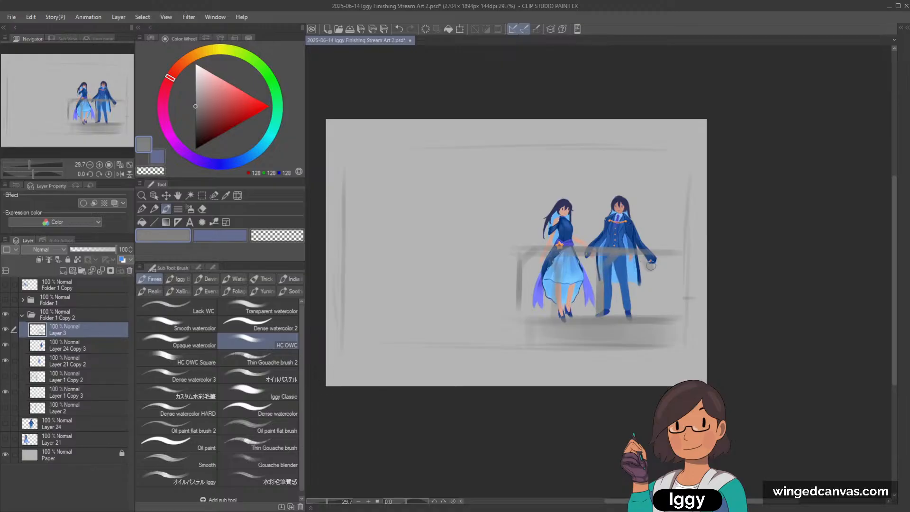
drag(651, 266, 652, 311)
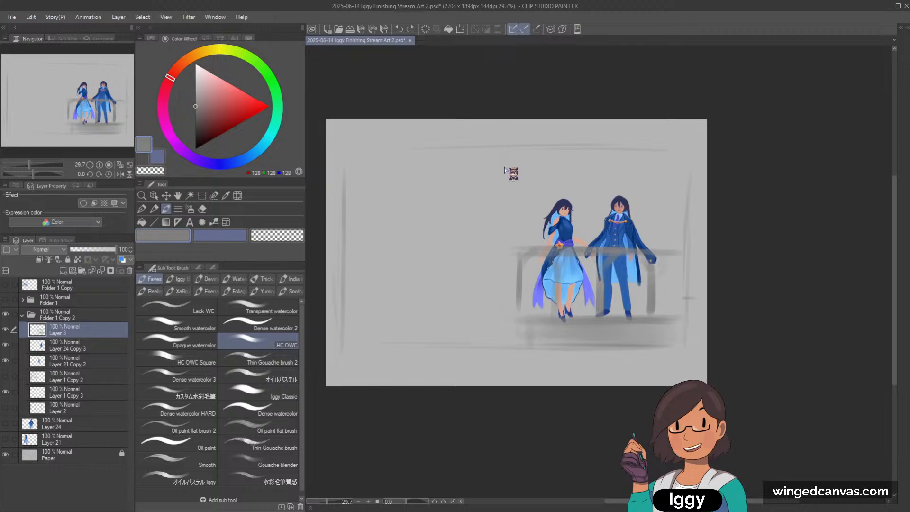
Add a new layer below both figure layers and sketch a curved arch line above the dress figure.
click(63, 271)
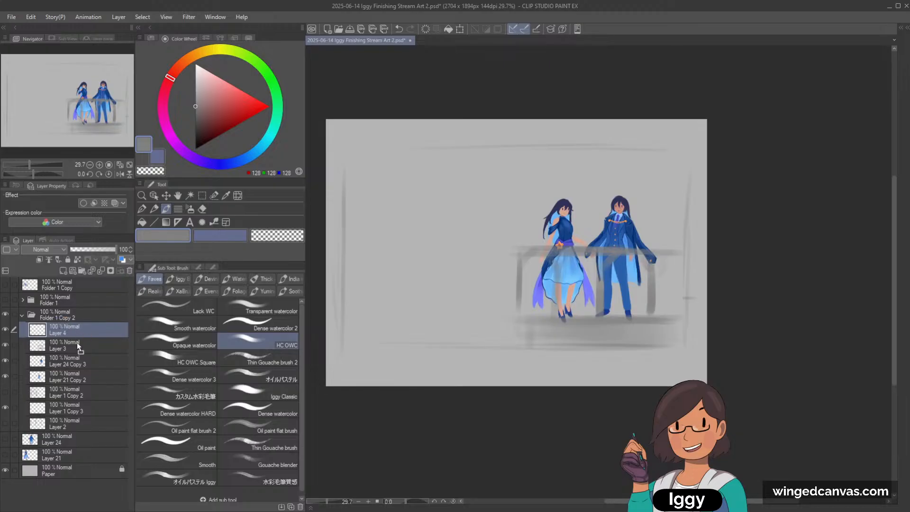
drag(75, 392, 76, 391)
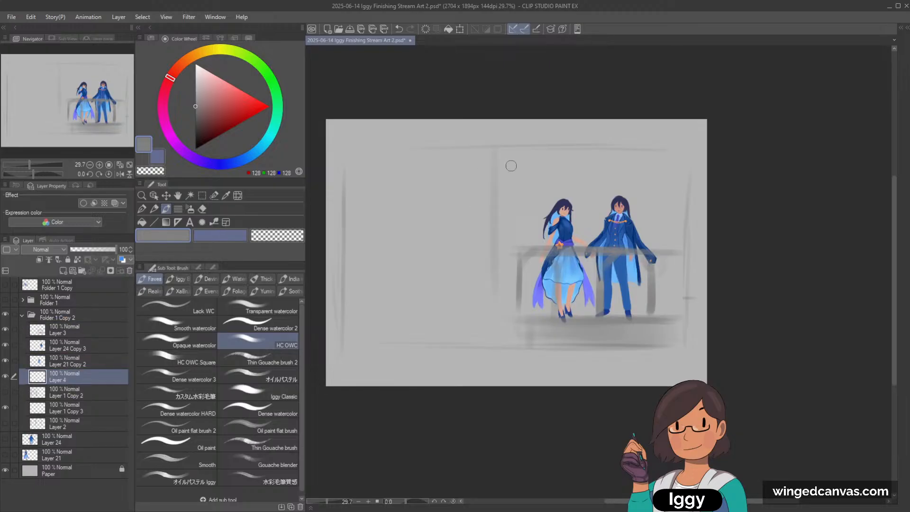
key(ctrl+z)
drag(520, 161, 516, 248)
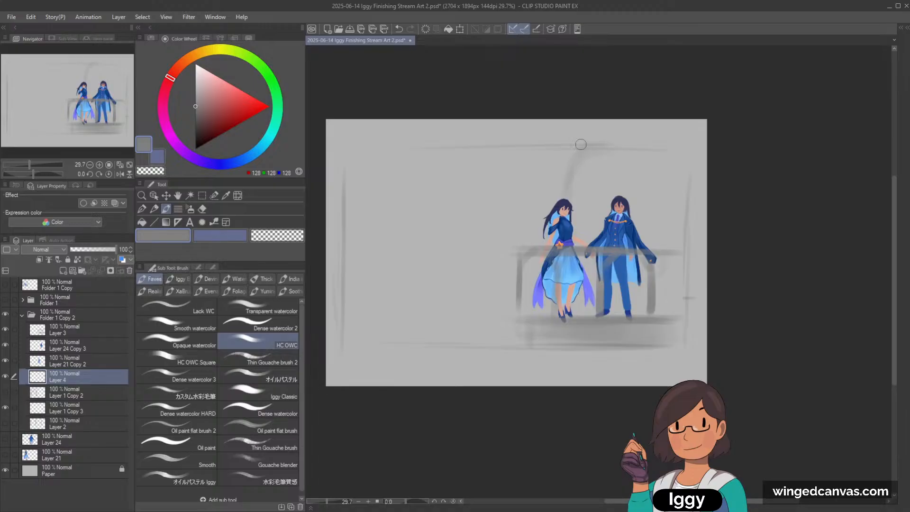
Adjust the brush size and paint faint vertical columns on Layer 4 on both sides of the couple, undoing the last stroke.
key(bracketright)
key(bracketright)
key(bracketright)
key(bracketright)
key(bracketright)
key(bracketright)
key(bracketright)
key(bracketright)
key(bracketleft)
key(bracketleft)
key(bracketleft)
key(bracketleft)
key(bracketleft)
drag(590, 158, 578, 194)
drag(651, 158, 653, 341)
mouse_move(508, 144)
mouse_down()
mouse_move(503, 332)
mouse_move(489, 242)
mouse_move(484, 331)
mouse_up()
key(ctrl+z)
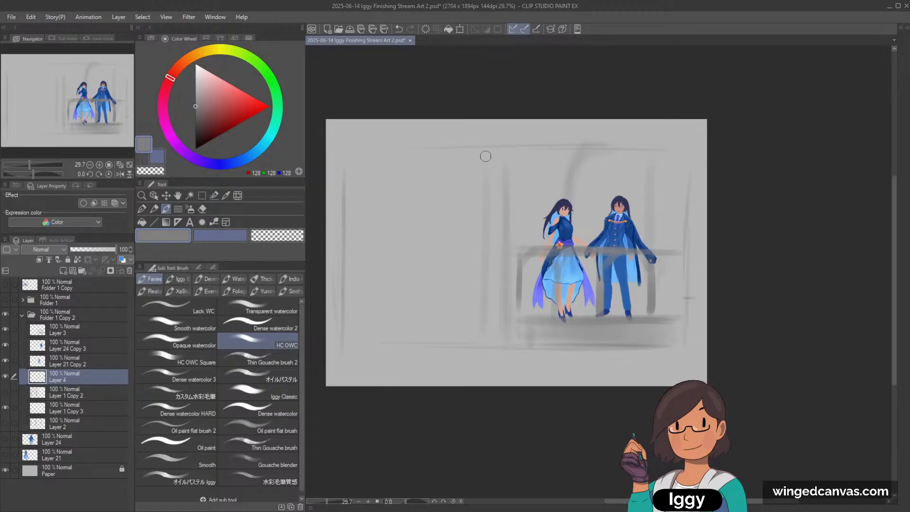
Add a new layer beneath Layer 4 and paint a vertical edge with a horizontal ledge to the left of the columns.
click(81, 394)
click(64, 271)
drag(468, 164, 471, 178)
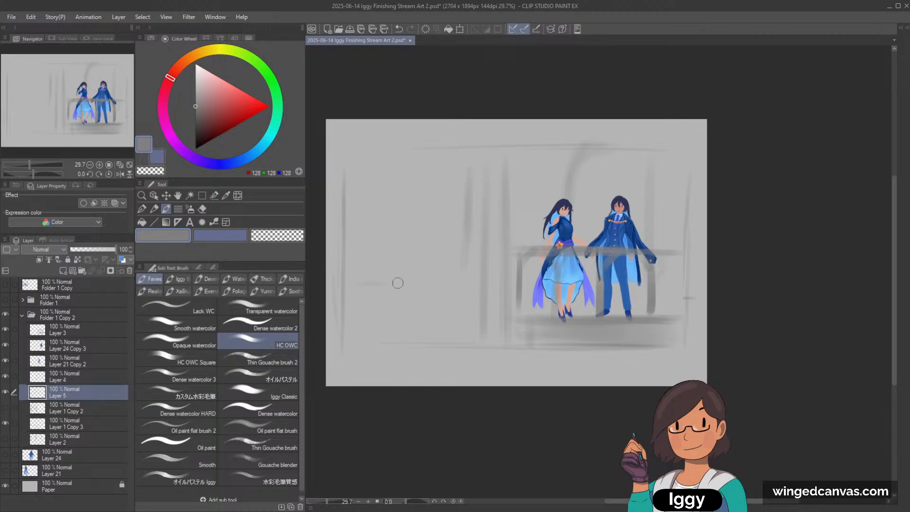
mouse_move(398, 283)
mouse_down()
mouse_move(448, 290)
mouse_move(464, 274)
mouse_move(344, 278)
mouse_move(445, 287)
mouse_move(423, 283)
mouse_move(457, 278)
mouse_up()
mouse_move(474, 185)
mouse_down()
mouse_move(466, 205)
mouse_move(460, 163)
mouse_move(465, 209)
mouse_up()
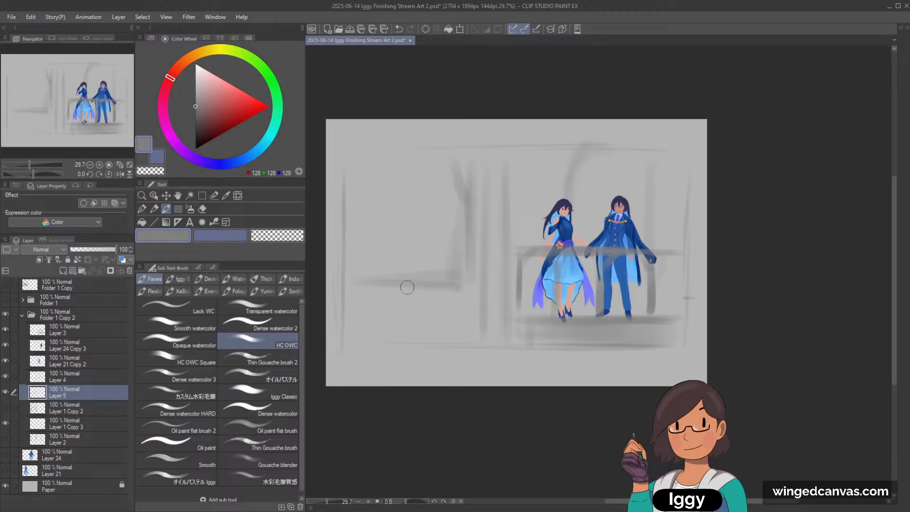
drag(407, 287, 438, 288)
Block in rough shapes below the ledge and two facing silhouettes with joined arms above it on Layer 5.
drag(374, 333, 380, 307)
mouse_move(431, 319)
mouse_down()
mouse_move(417, 329)
mouse_move(400, 312)
mouse_move(435, 343)
mouse_up()
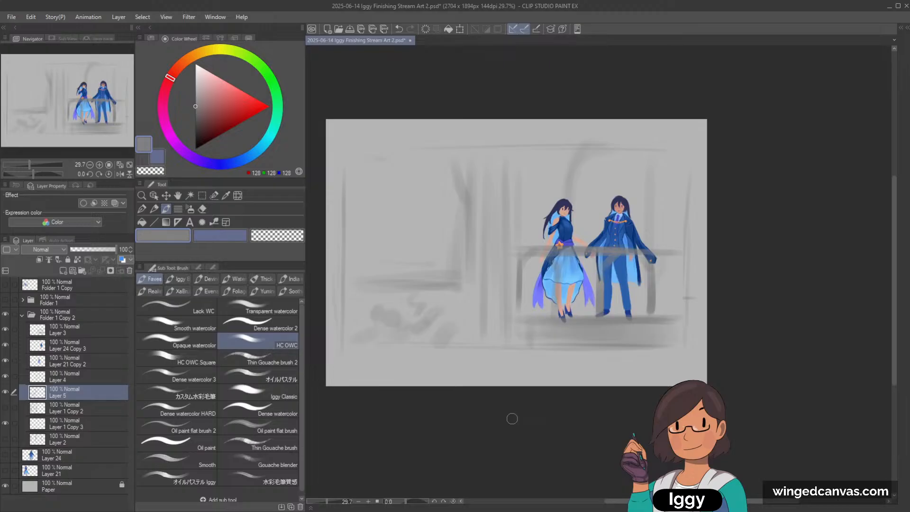
mouse_move(413, 208)
mouse_down()
mouse_move(434, 216)
mouse_move(404, 217)
mouse_move(440, 205)
mouse_move(421, 244)
mouse_move(429, 210)
mouse_move(436, 270)
mouse_up()
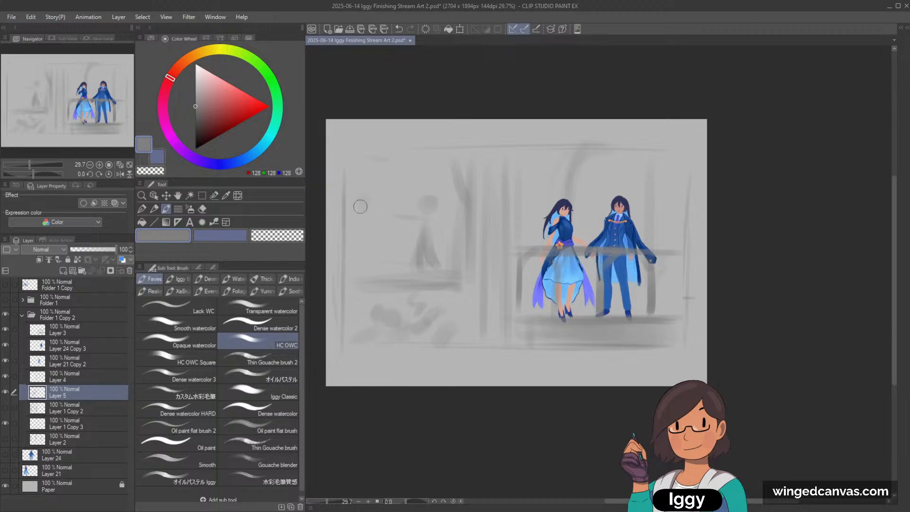
mouse_move(360, 209)
mouse_down()
mouse_move(384, 266)
mouse_move(366, 274)
mouse_up()
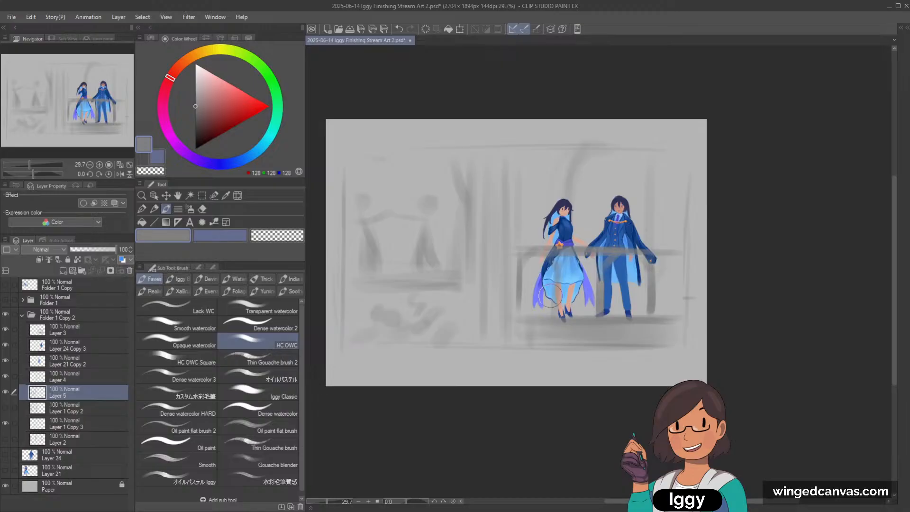
Hide Folder 1 Copy 2 to view the Folder 1 composition for comparison, and switch back to the balcony composition.
click(22, 314)
click(5, 314)
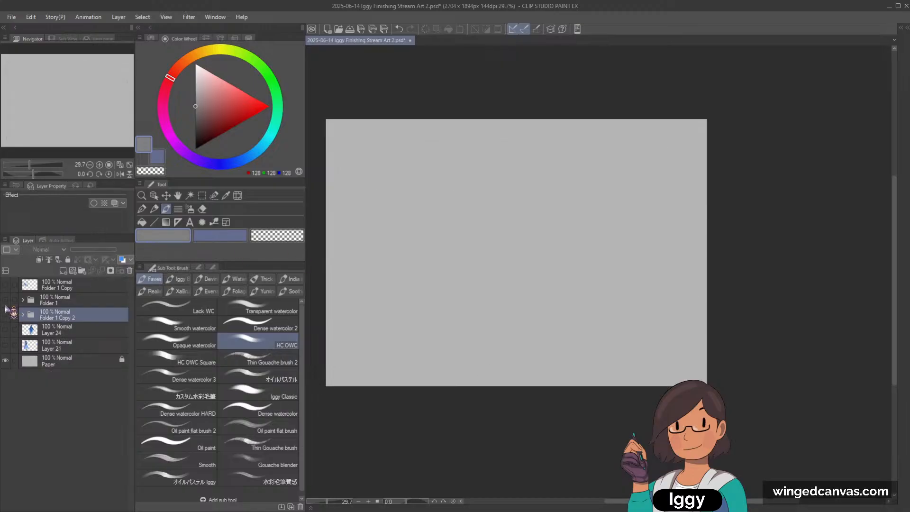
click(5, 299)
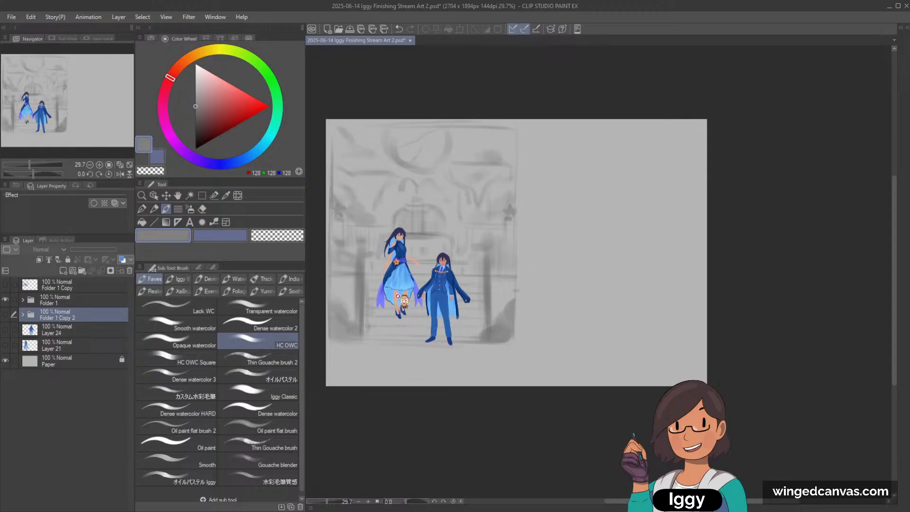
scroll(398, 296, up, 2)
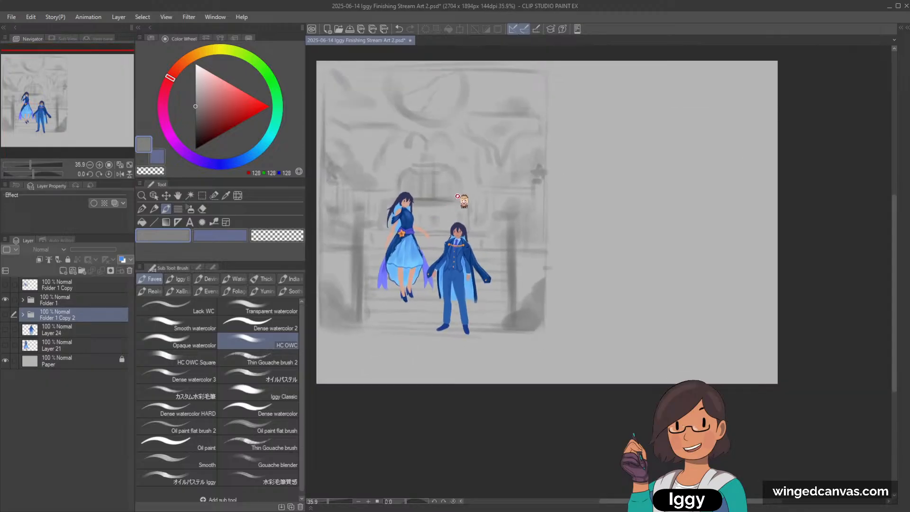
click(5, 299)
click(6, 314)
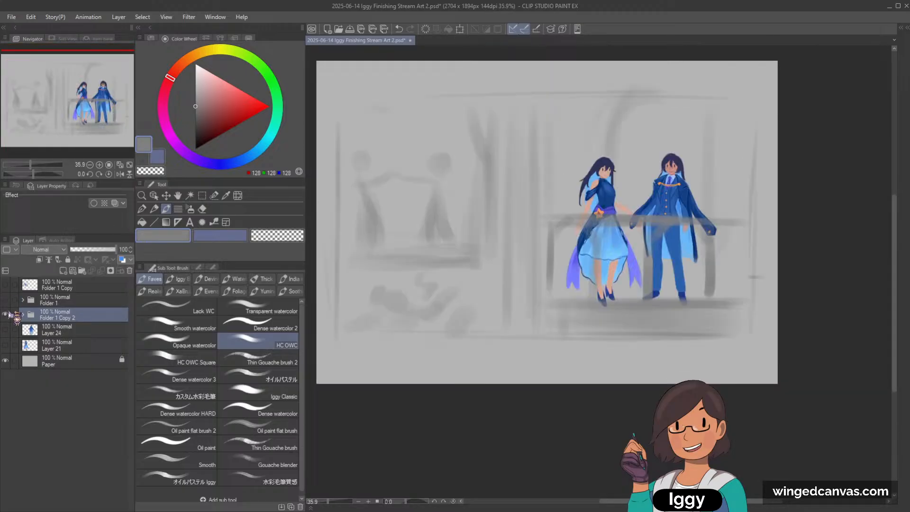
Scale the Folder 1 Copy 2 composition down and move it slightly up and to the right on the canvas.
scroll(670, 146, down, 2)
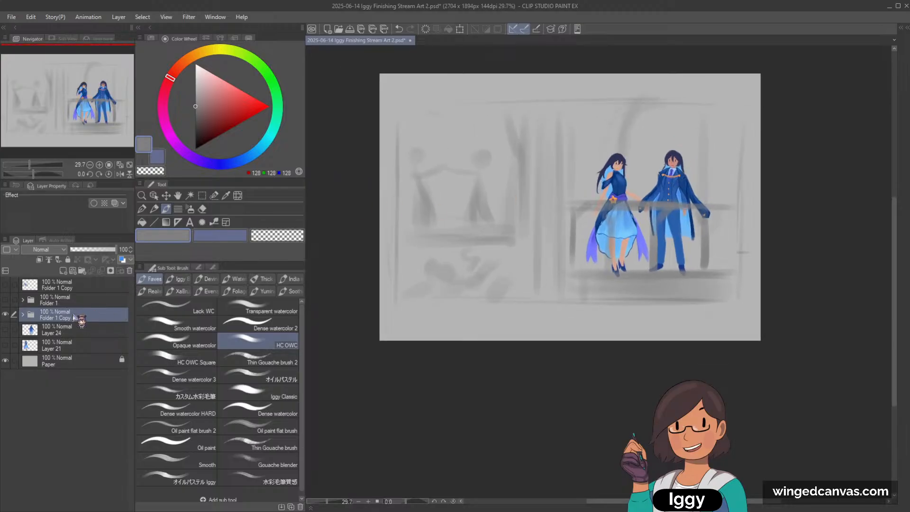
key(ctrl+t)
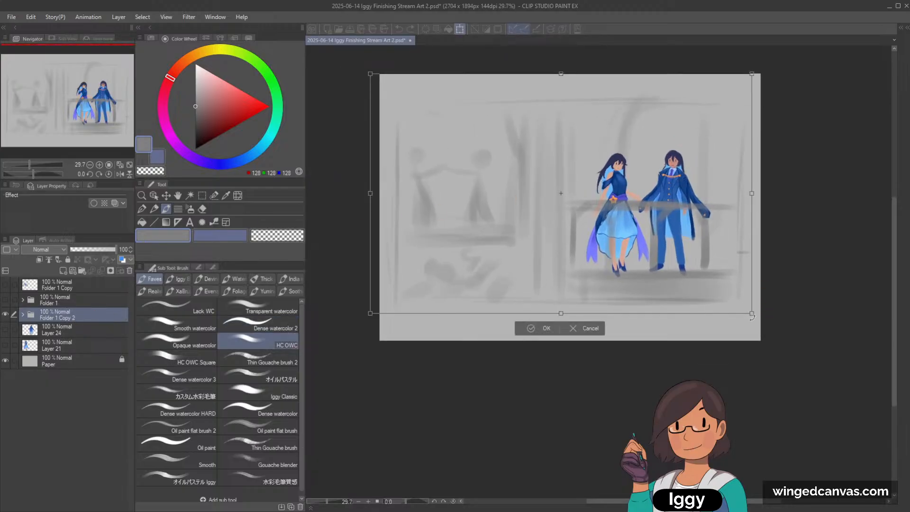
mouse_move(752, 317)
mouse_down()
mouse_move(766, 296)
mouse_move(750, 311)
mouse_move(679, 268)
mouse_up()
key(ctrl+z)
click(509, 283)
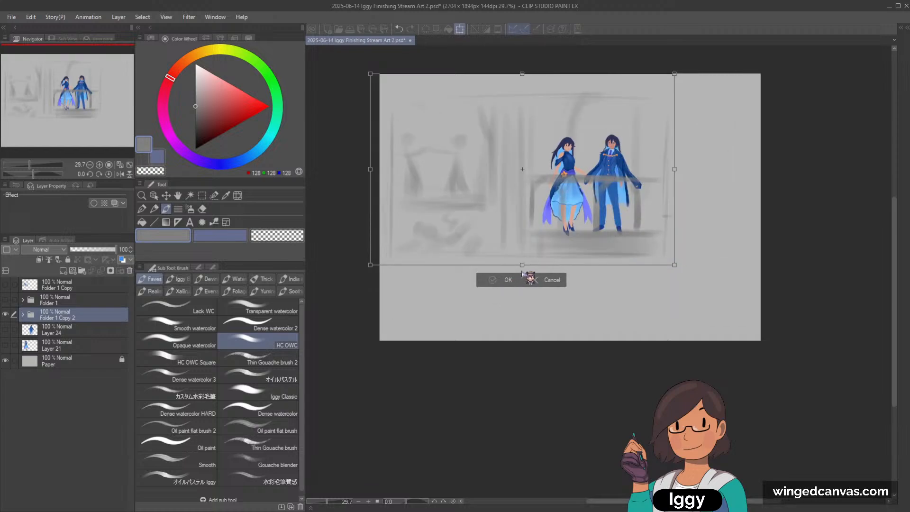
drag(67, 121, 77, 112)
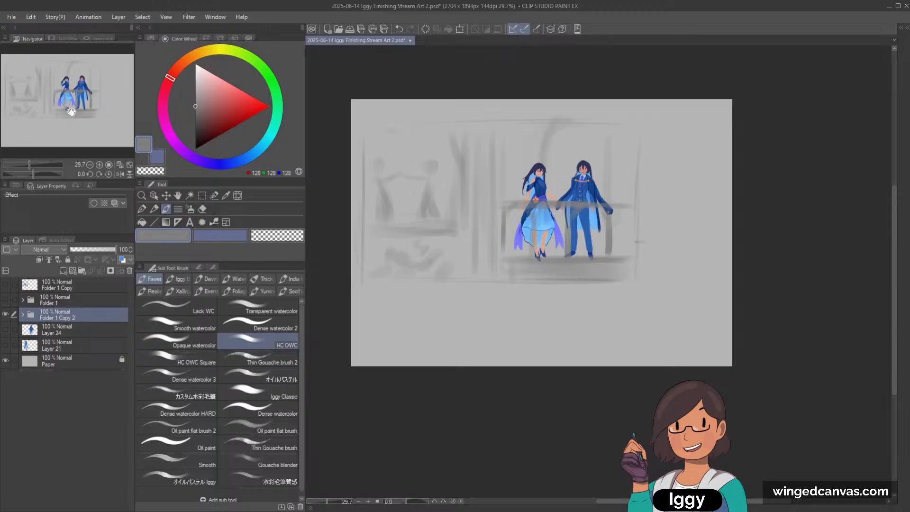
click(166, 195)
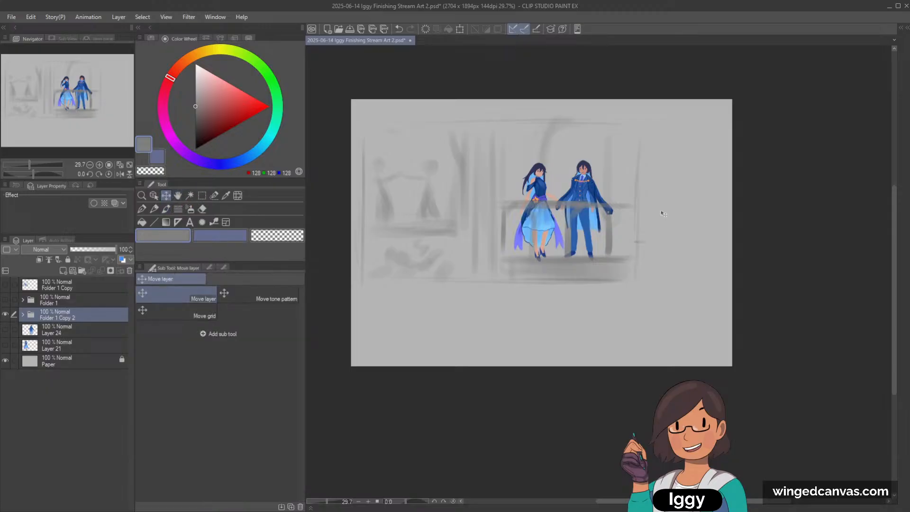
drag(622, 208, 638, 197)
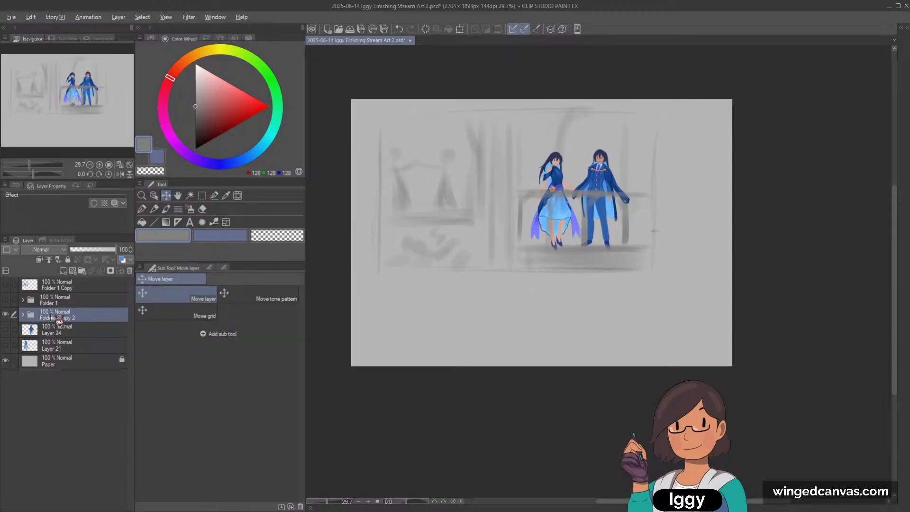
Duplicate Folder 1 Copy 2, hide the original, and hide the Layer 5 Copy silhouettes inside the duplicate.
drag(57, 318, 57, 309)
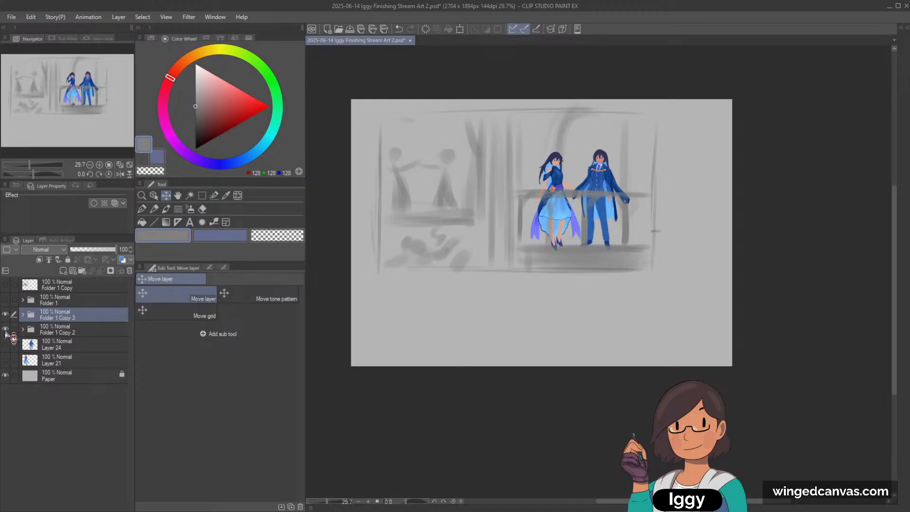
click(6, 328)
click(22, 315)
click(6, 423)
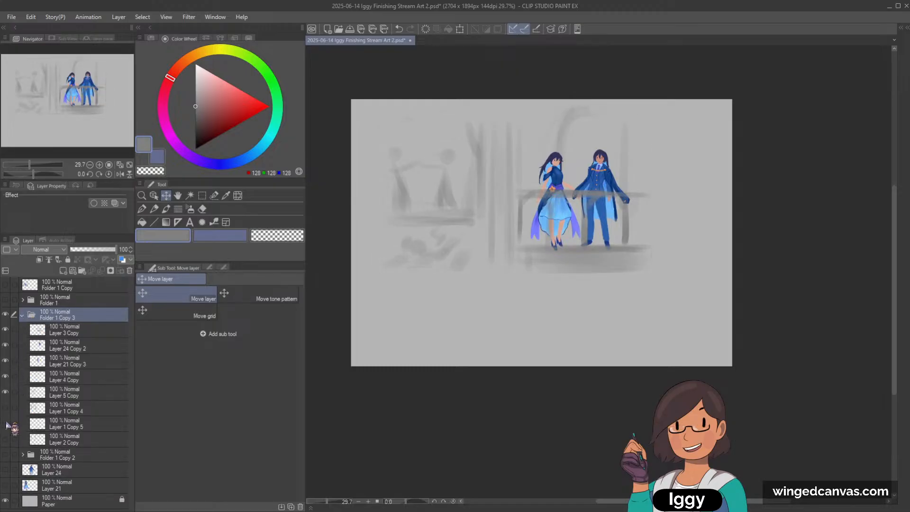
click(7, 424)
click(6, 393)
Delete Layer 4 Copy, Layer 5 Copy, Layer 1 Copy 4 and Layer 2 Copy from Folder 1 Copy 3.
scroll(574, 109, up, 1)
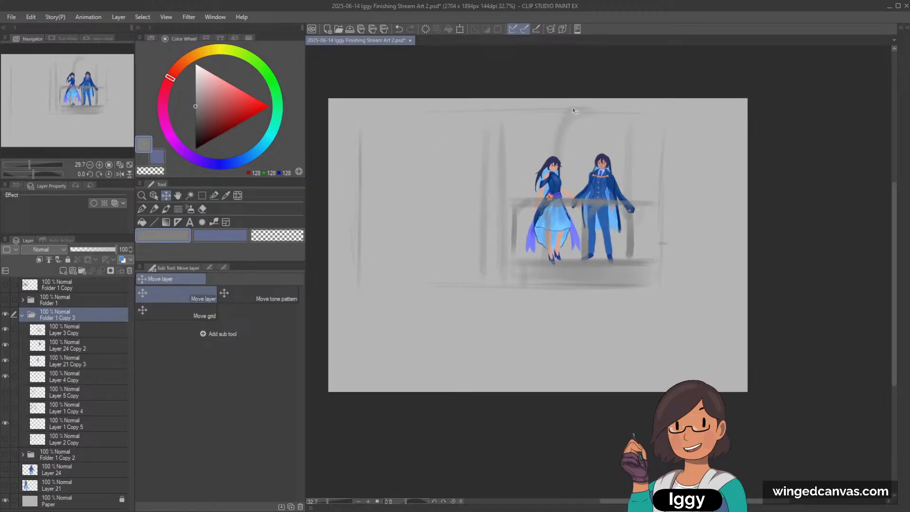
click(154, 195)
click(480, 171)
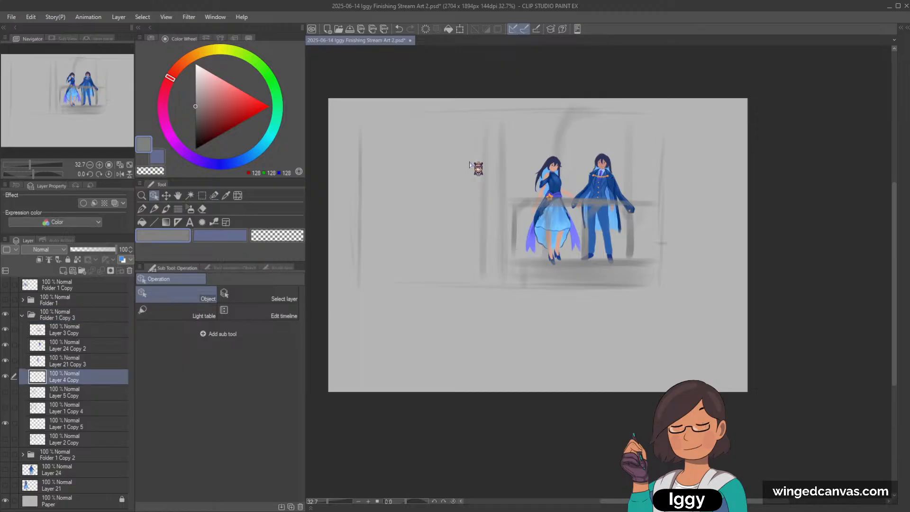
click(6, 376)
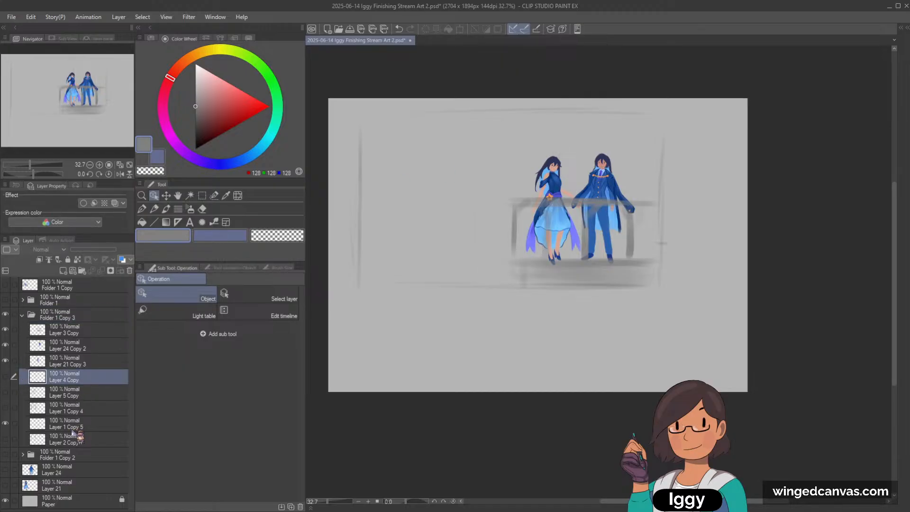
shift+click(75, 412)
key(Delete)
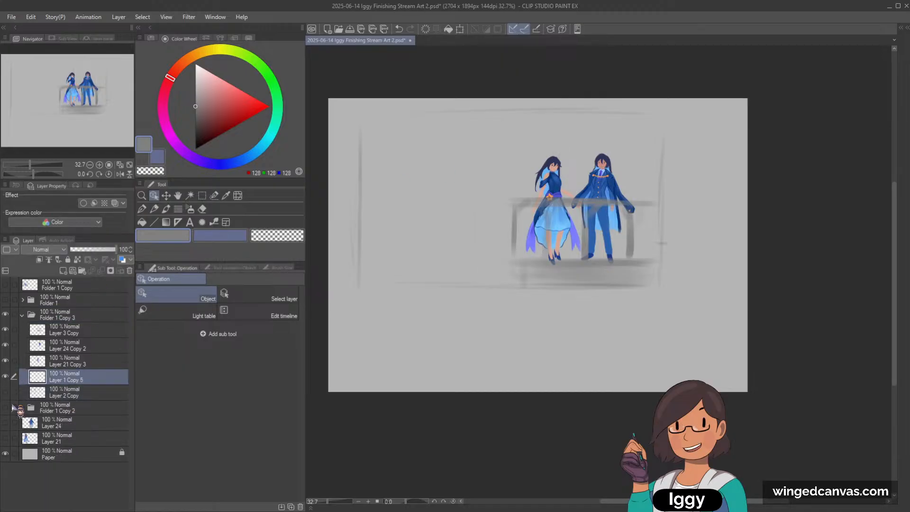
click(6, 392)
click(6, 392)
click(59, 396)
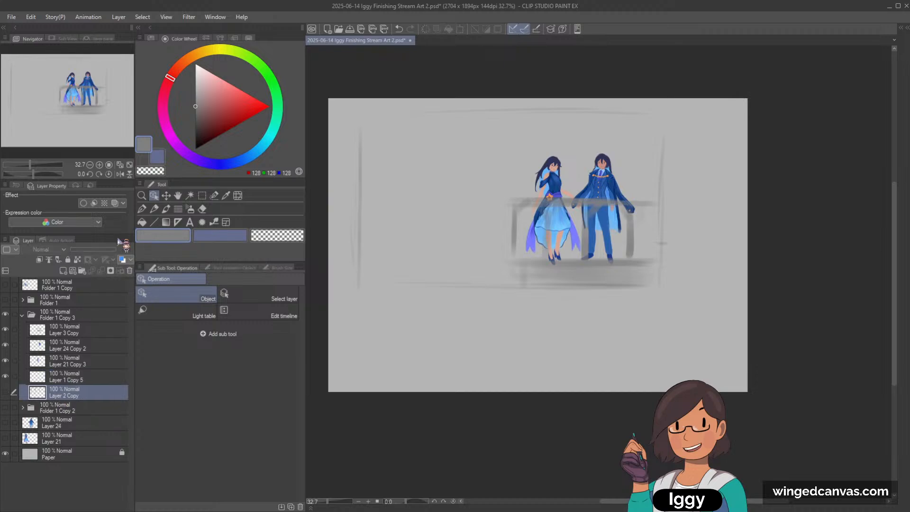
key(Delete)
Add a new layer above Layer 1 Copy 5 and paint a tall soft grey column behind the suited figure's outer side.
key(b)
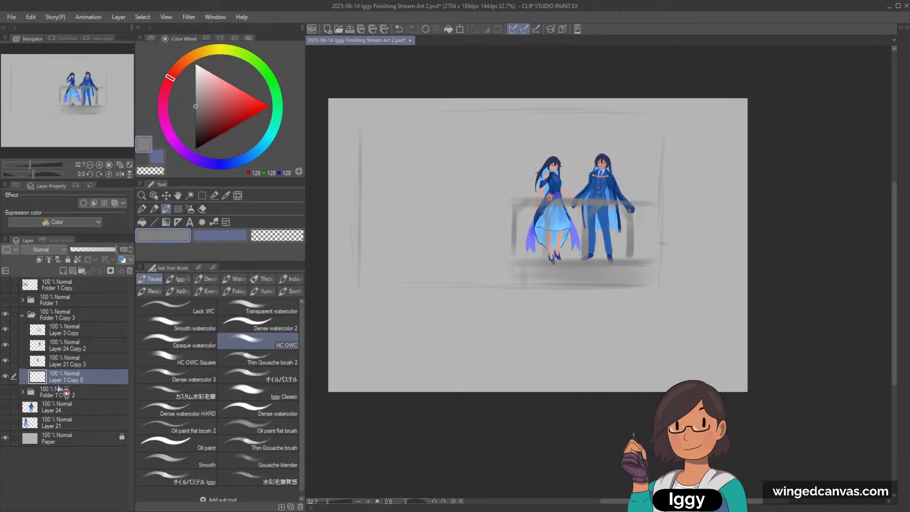
click(5, 376)
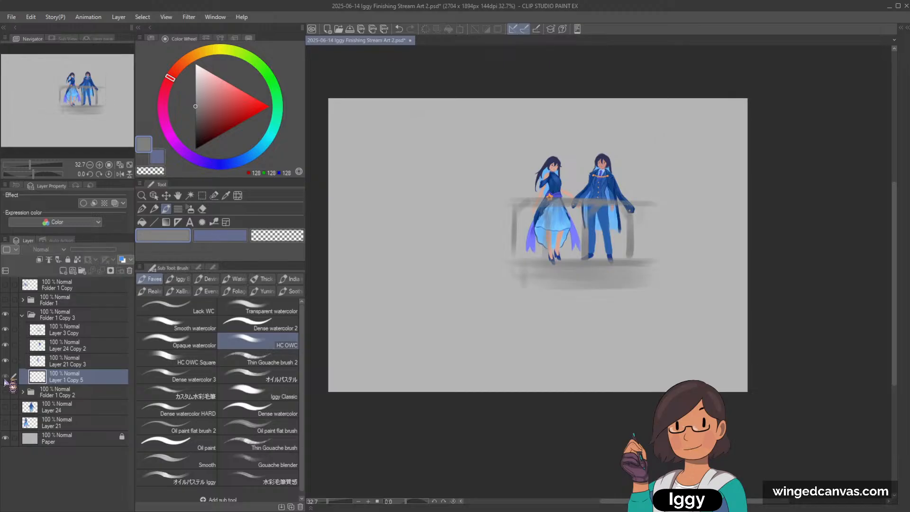
click(5, 376)
click(63, 271)
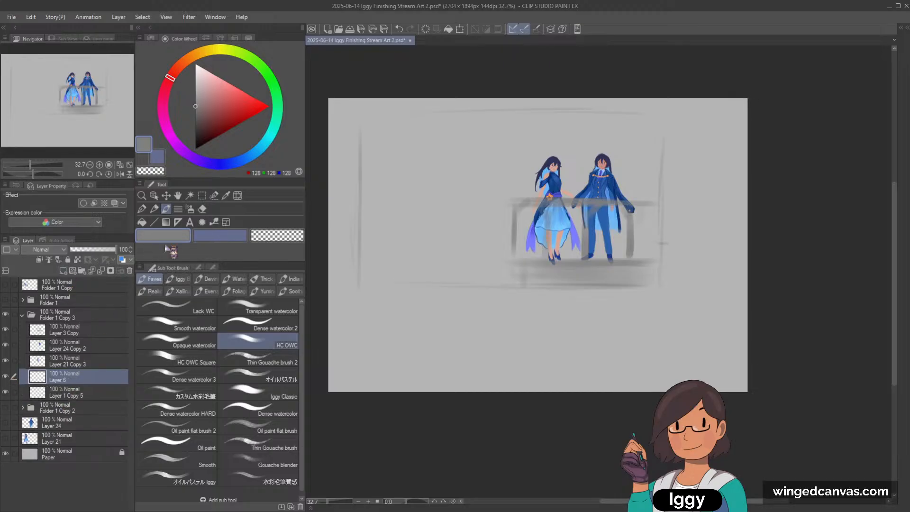
drag(631, 142, 645, 121)
drag(641, 174, 639, 221)
key(ctrl+z)
drag(642, 117, 634, 226)
drag(640, 151, 636, 204)
drag(636, 107, 625, 269)
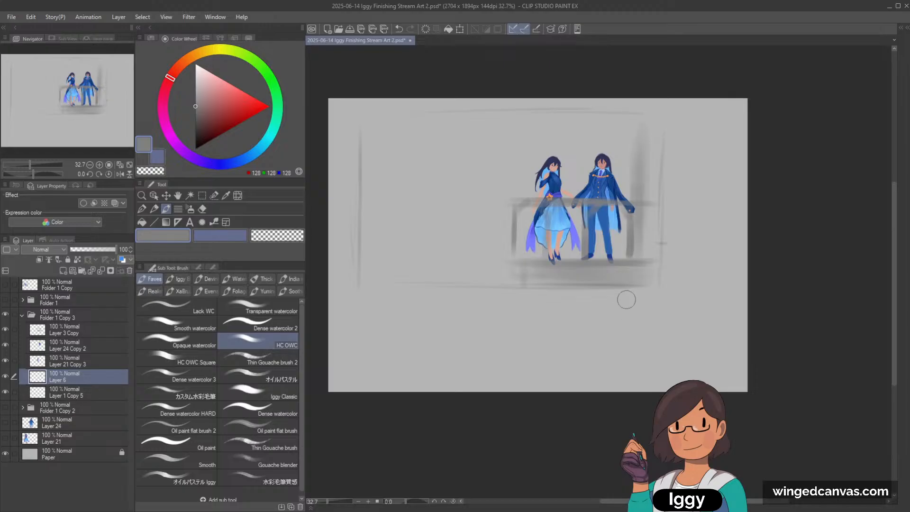
Select Layer 3 Copy, both figure layers and Layer 6, and scale the couple, railing and column down together.
shift+click(87, 332)
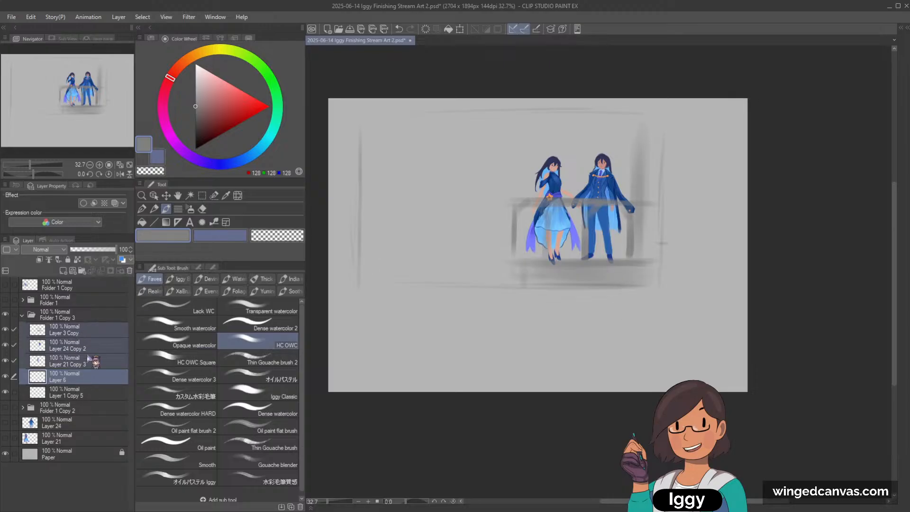
key(ctrl+t)
drag(664, 294, 637, 265)
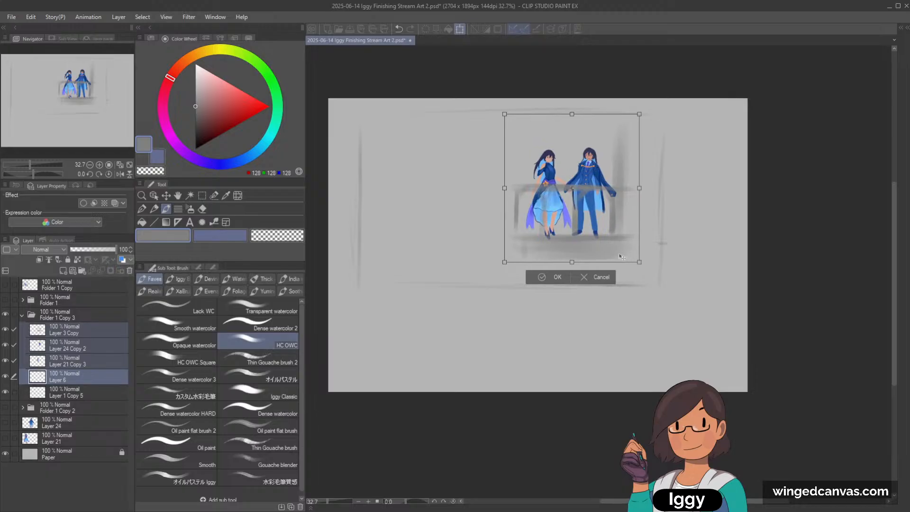
click(551, 279)
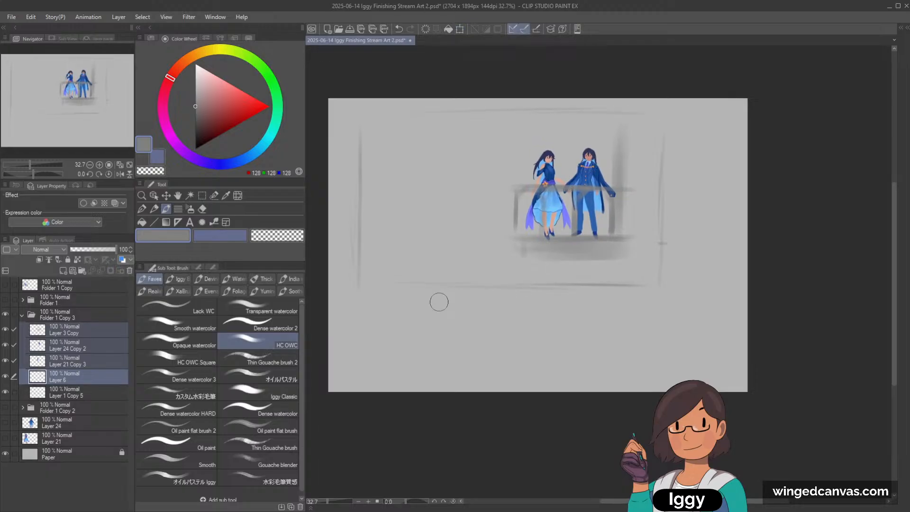
Paint a dark grey mass beneath the platform and broad vertical shading beyond the suited figure on Layer 6.
click(88, 378)
mouse_move(547, 255)
mouse_down()
mouse_move(563, 272)
mouse_move(561, 287)
mouse_move(575, 268)
mouse_move(638, 270)
mouse_up()
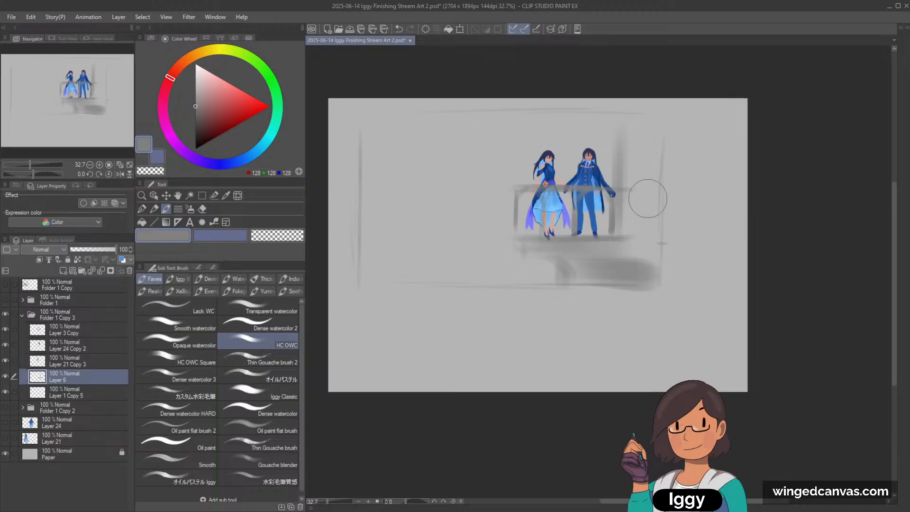
mouse_move(648, 199)
mouse_down()
mouse_move(631, 227)
mouse_move(640, 211)
mouse_move(612, 220)
mouse_up()
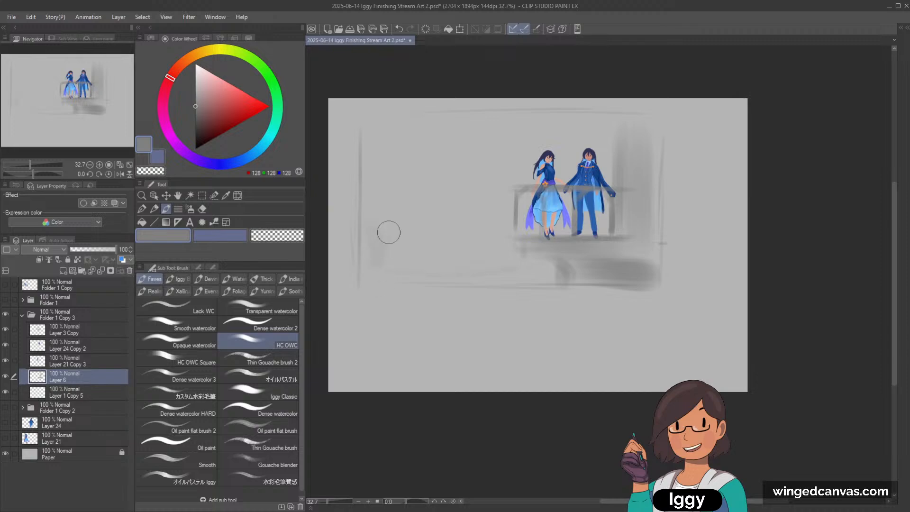
Paint soft grey shading in the empty lower corner opposite the couple on Layer 6, and undo the last two strokes.
mouse_move(388, 229)
mouse_down()
mouse_move(368, 219)
mouse_move(401, 273)
mouse_move(415, 232)
mouse_up()
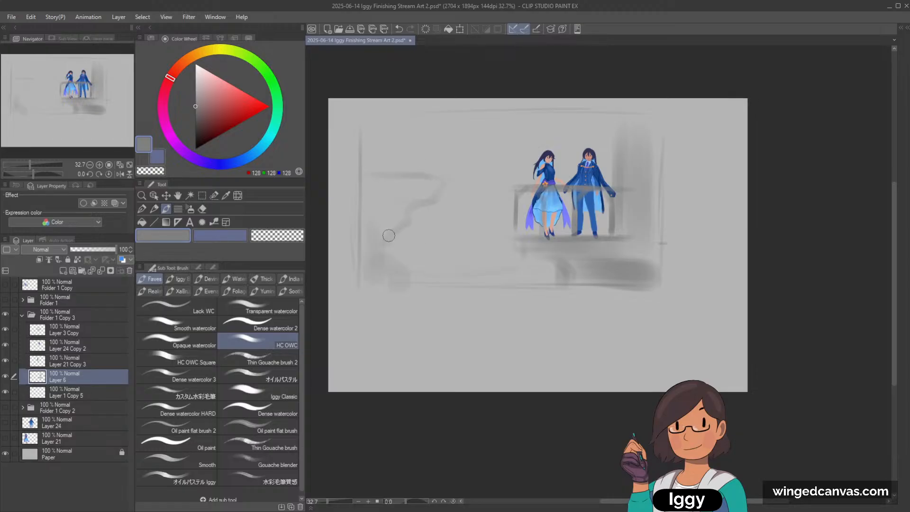
mouse_move(388, 236)
mouse_down()
mouse_move(386, 213)
mouse_move(365, 208)
mouse_up()
key(ctrl+z)
key(ctrl+z)
Paint a soft grey moon circle in the sky above and beside the woman in the dress, undoing the first attempt.
mouse_move(494, 119)
mouse_down()
mouse_move(492, 141)
mouse_move(525, 186)
mouse_up()
key(ctrl+z)
drag(502, 124, 479, 142)
Erase the stray grey shape in the empty area opposite the couple with an enlarged transparent brush.
key(c)
key(bracketright)
key(bracketright)
key(bracketright)
key(bracketright)
mouse_move(382, 166)
mouse_down()
mouse_move(408, 158)
mouse_move(409, 192)
mouse_move(427, 210)
mouse_up()
Paint dark rounded bush masses in both lower corners of the frame on Layer 6 using grey RGB 96, 96, 96.
key(c)
key(bracketleft)
key(bracketleft)
drag(400, 262, 382, 272)
mouse_move(602, 261)
mouse_down()
mouse_move(616, 273)
mouse_move(646, 252)
mouse_move(623, 281)
mouse_move(623, 271)
mouse_up()
click(197, 115)
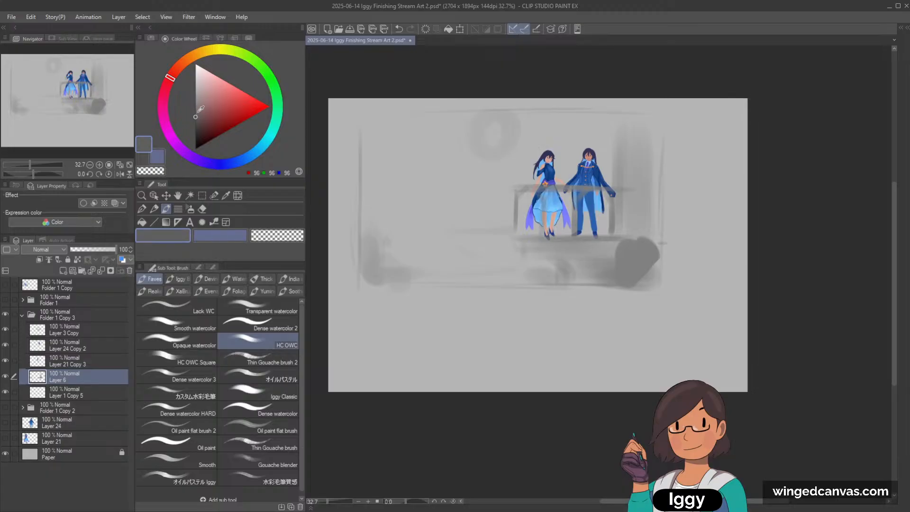
mouse_move(621, 264)
mouse_down()
mouse_move(592, 280)
mouse_move(648, 279)
mouse_move(607, 276)
mouse_move(629, 270)
mouse_move(656, 225)
mouse_move(650, 281)
mouse_up()
mouse_move(375, 233)
mouse_down()
mouse_move(370, 271)
mouse_move(364, 233)
mouse_move(374, 275)
mouse_move(412, 274)
mouse_move(361, 278)
mouse_move(415, 279)
mouse_move(367, 282)
mouse_move(387, 271)
mouse_move(375, 247)
mouse_move(379, 273)
mouse_move(381, 263)
mouse_move(410, 280)
mouse_up()
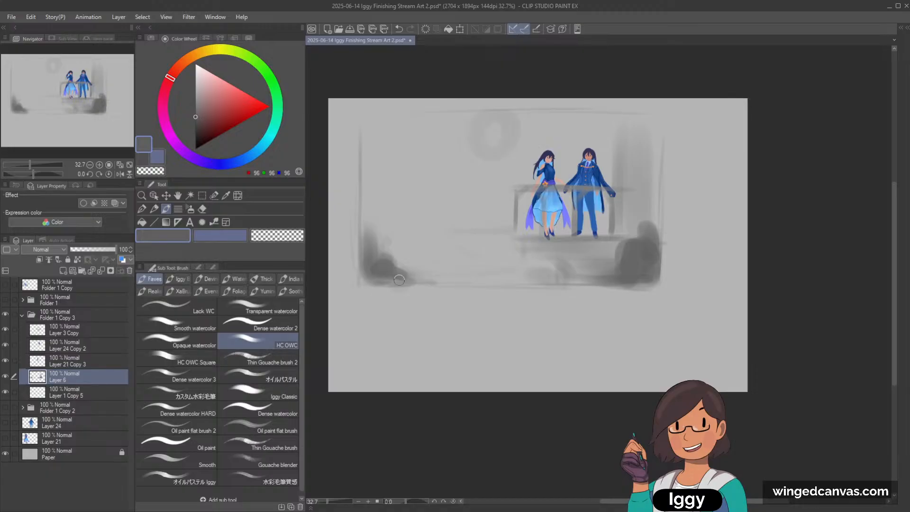
Darken the railing's top bar across both figures on Layer 3 Copy.
click(106, 324)
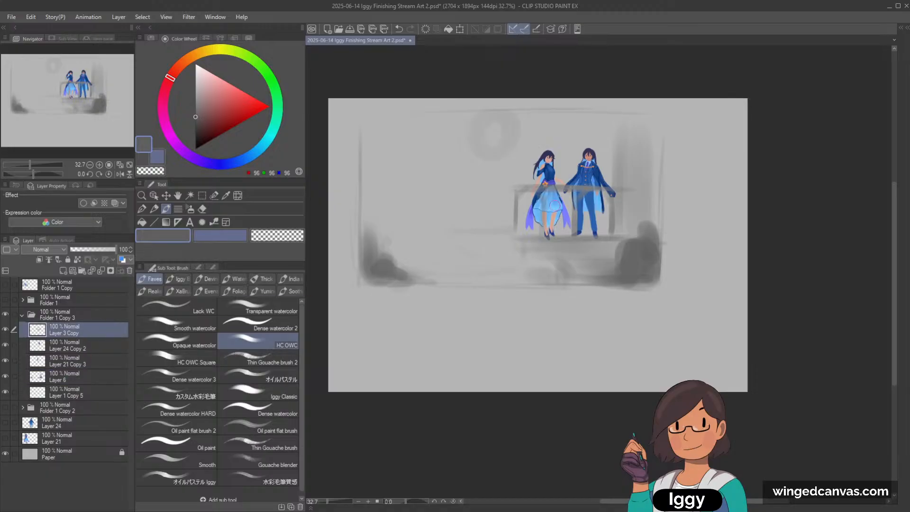
mouse_move(506, 183)
mouse_down()
mouse_move(611, 185)
mouse_move(534, 196)
mouse_move(566, 189)
mouse_move(543, 187)
mouse_move(637, 190)
mouse_up()
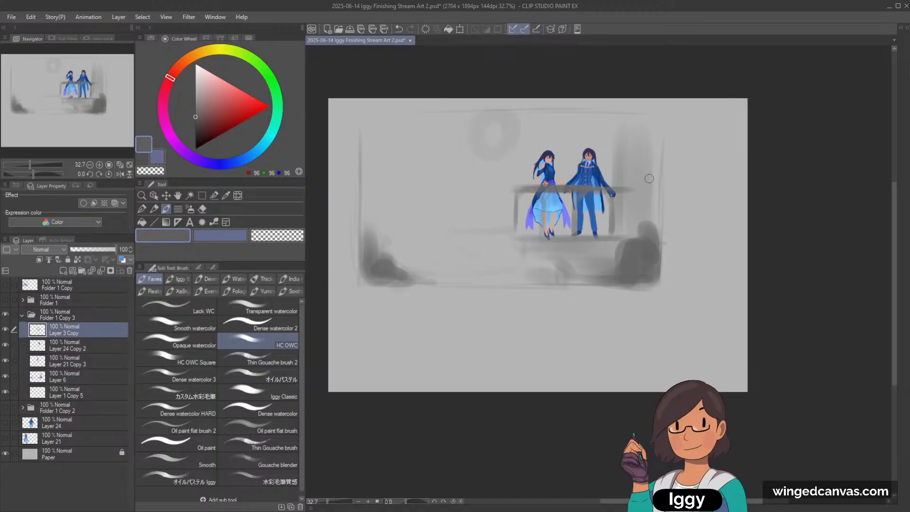
Add a new layer above Layer 1 Copy 5 and paint soft horizontal ground bands and a distant column in the open background.
click(81, 392)
click(5, 376)
click(5, 375)
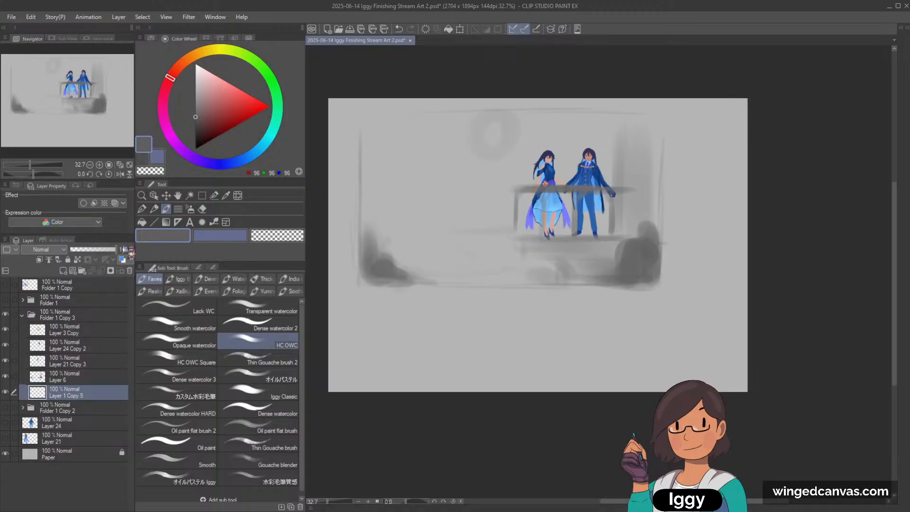
click(63, 271)
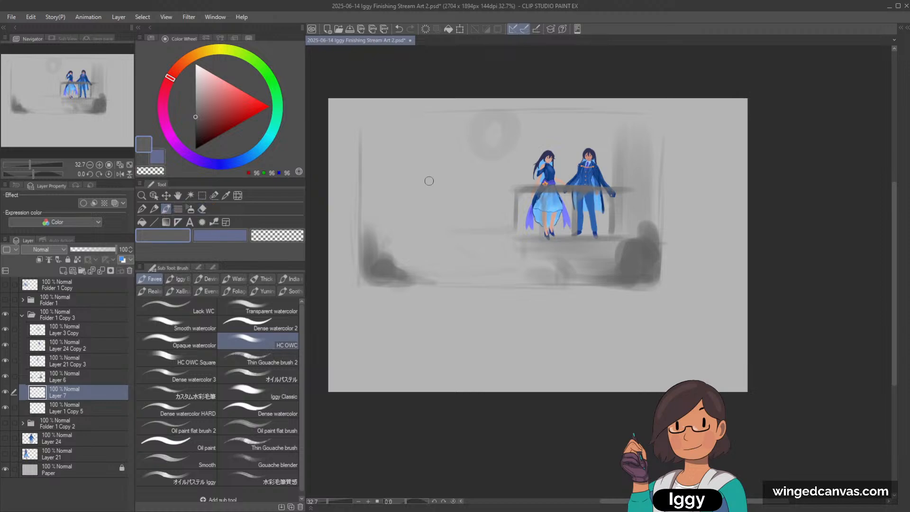
drag(403, 232, 516, 231)
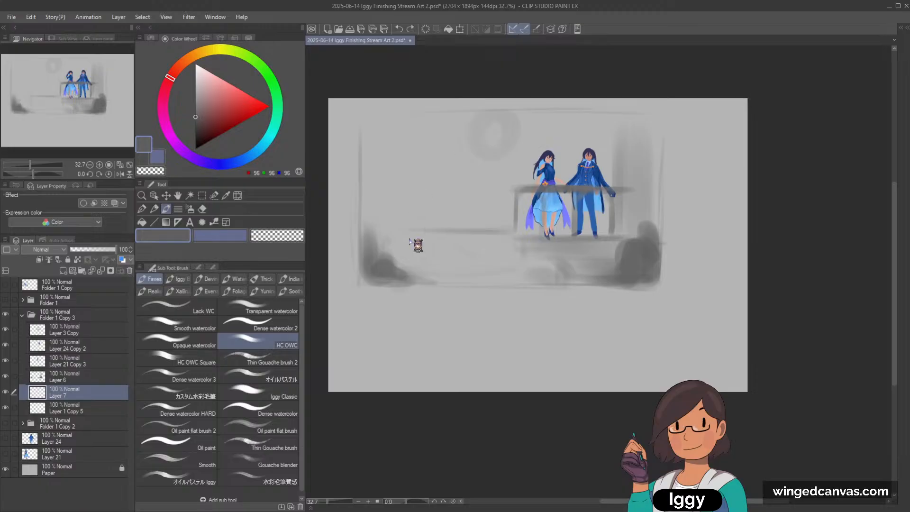
drag(412, 202, 412, 270)
key(ctrl+z)
mouse_move(412, 231)
mouse_down()
mouse_move(397, 271)
mouse_move(444, 250)
mouse_move(442, 238)
mouse_move(415, 249)
mouse_up()
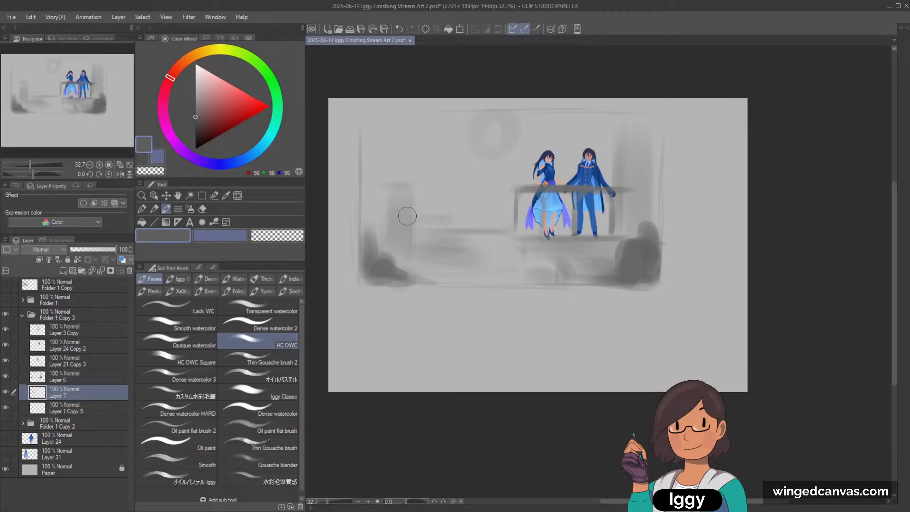
drag(410, 217, 493, 218)
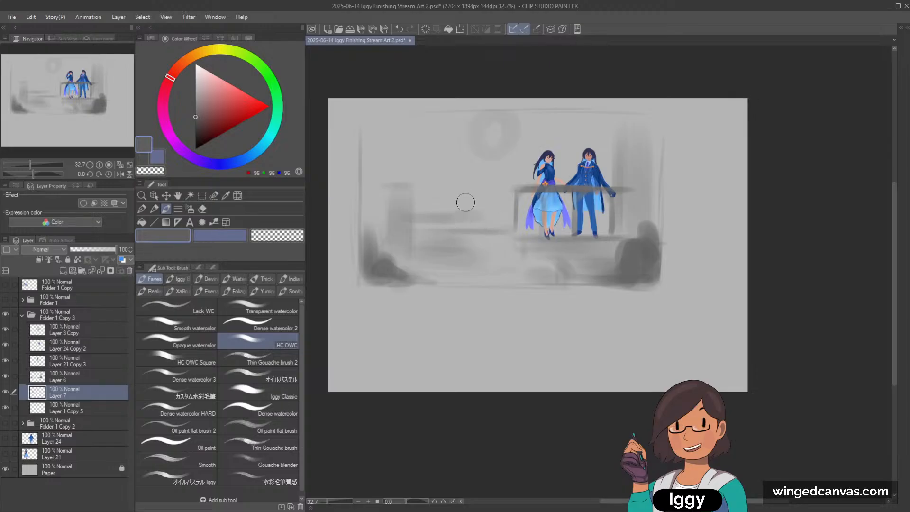
Paint a second soft grey column beside the railing on Layer 7, replacing the first attempt placed farther from the couple.
drag(469, 177, 469, 264)
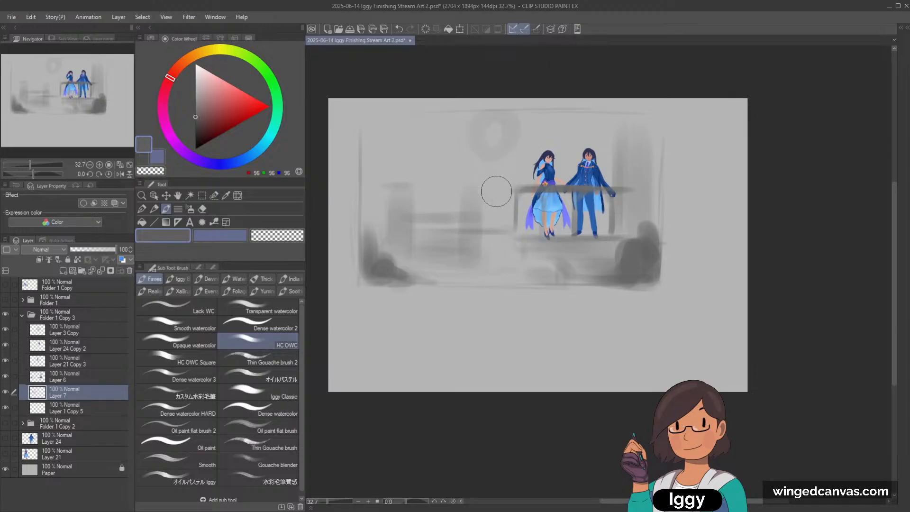
key(ctrl+z)
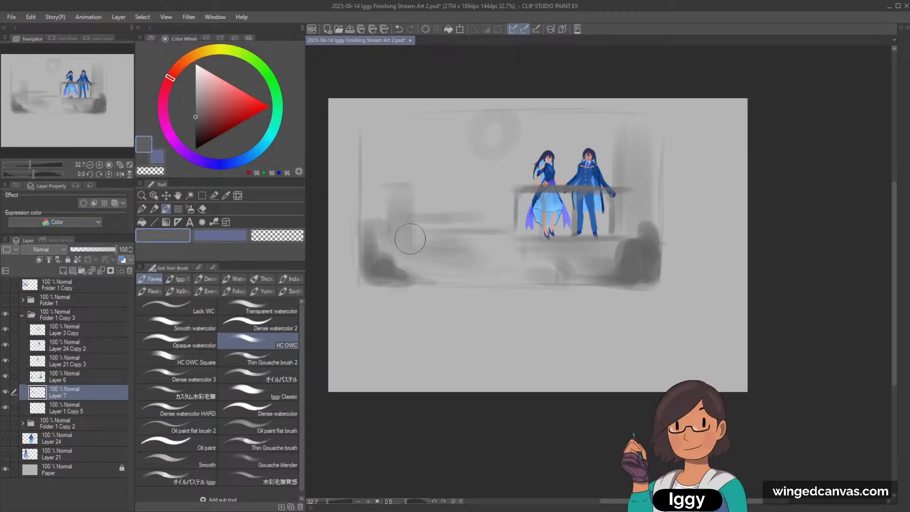
drag(493, 182, 493, 258)
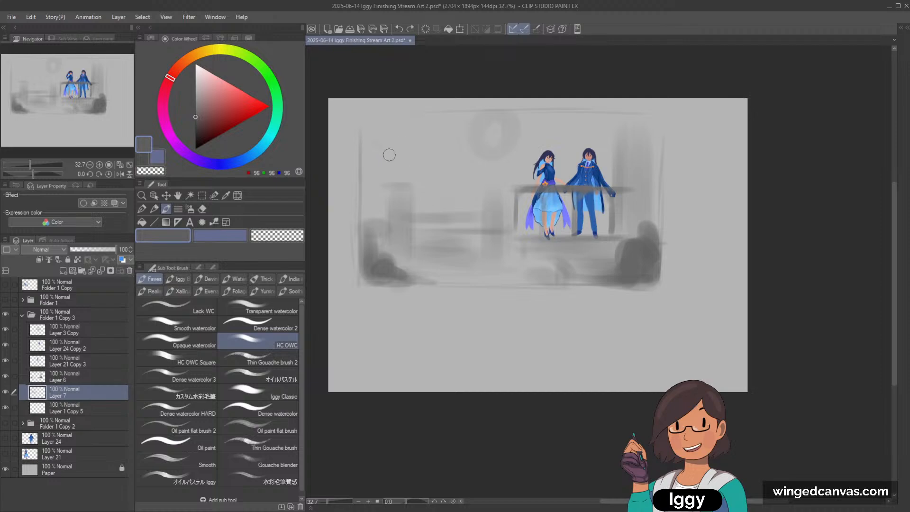
key(ctrl+z)
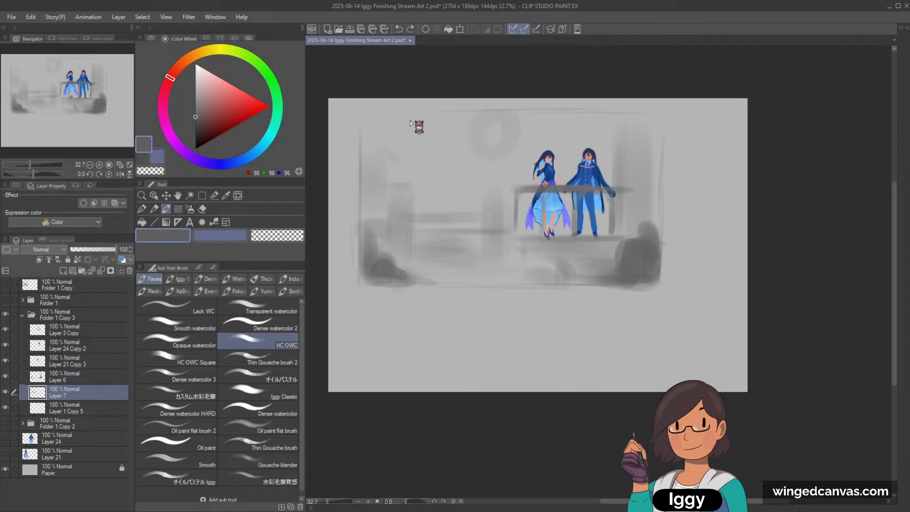
Paint grey foliage in the frame's upper outer corner and a soft floating shape between the two columns on Layer 7.
key(bracketleft)
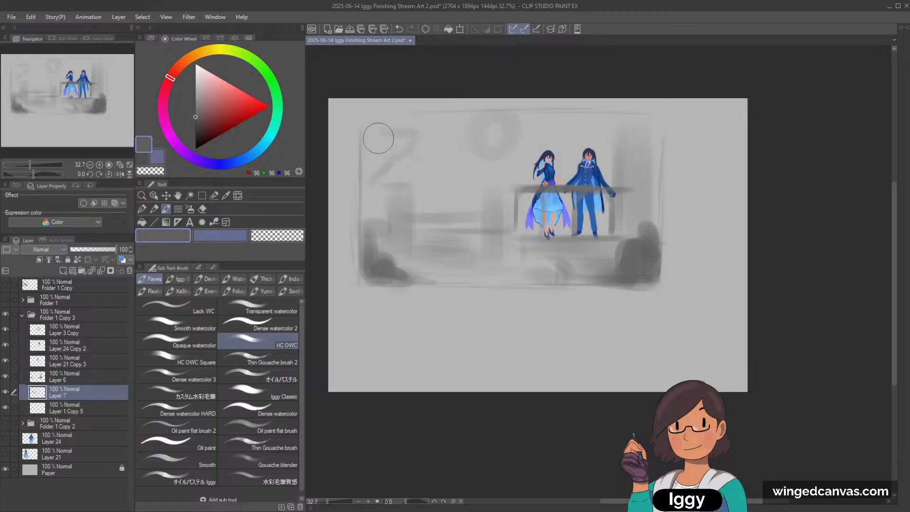
mouse_move(378, 138)
mouse_down()
mouse_move(376, 158)
mouse_move(406, 142)
mouse_up()
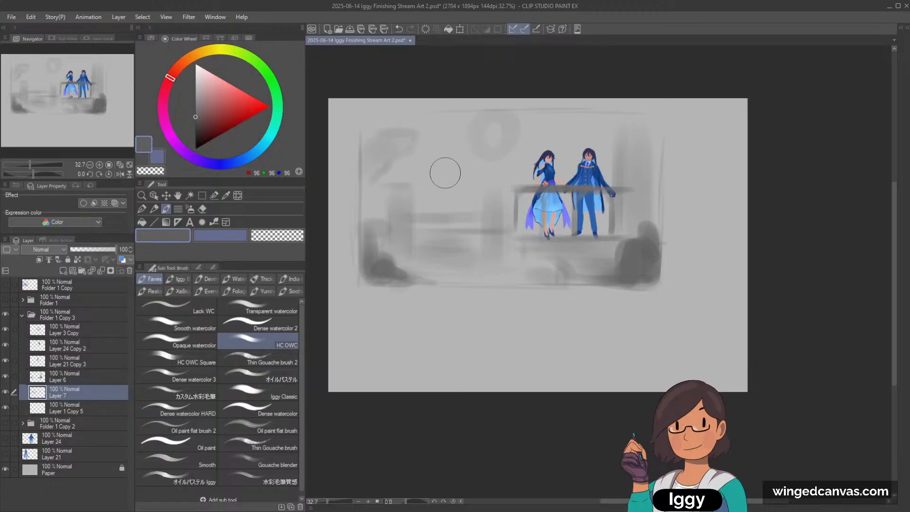
key(ctrl+z)
key(bracketleft)
mouse_move(470, 177)
mouse_down()
mouse_move(454, 177)
mouse_move(459, 193)
mouse_up()
key(bracketright)
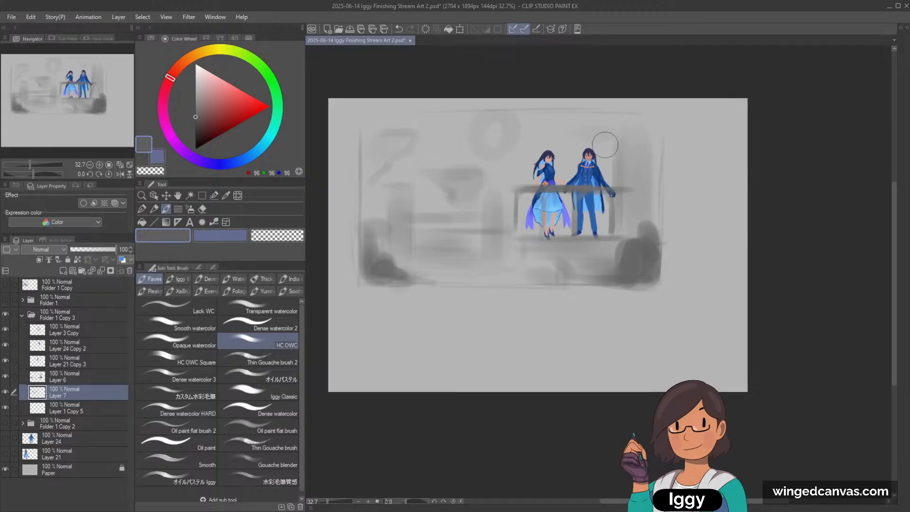
drag(385, 153, 374, 169)
key(bracketleft)
drag(400, 134, 363, 173)
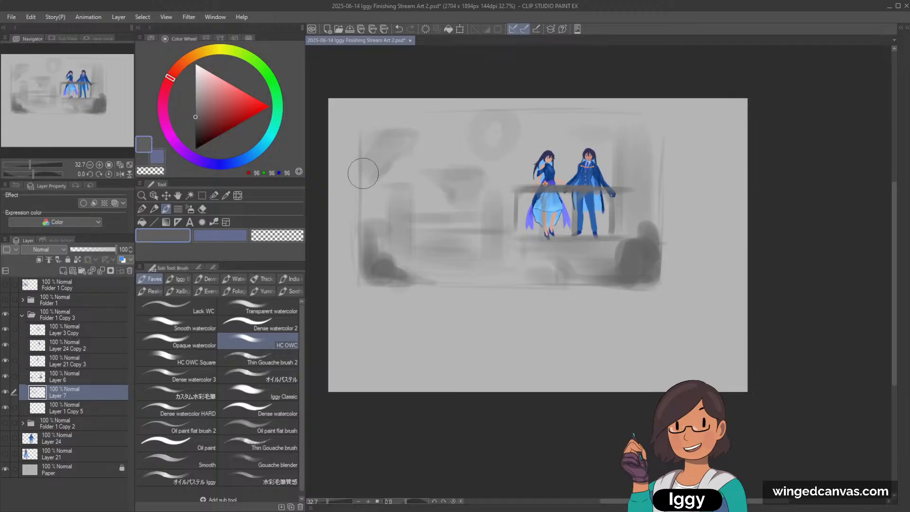
mouse_move(371, 212)
mouse_down()
mouse_move(387, 132)
mouse_move(363, 139)
mouse_move(365, 131)
mouse_move(398, 138)
mouse_move(382, 95)
mouse_move(369, 127)
mouse_move(390, 114)
mouse_move(387, 133)
mouse_up()
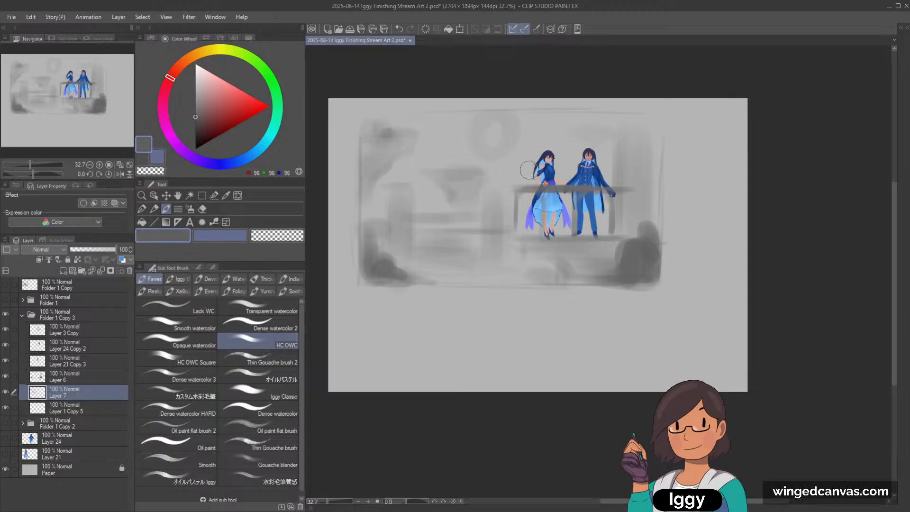
Build up soft grey cloud shapes in the sky, fill in the moon circle, and shade behind the couple's heads.
drag(445, 162, 460, 168)
key(bracketright)
key(bracketright)
key(bracketright)
key(bracketright)
key(bracketright)
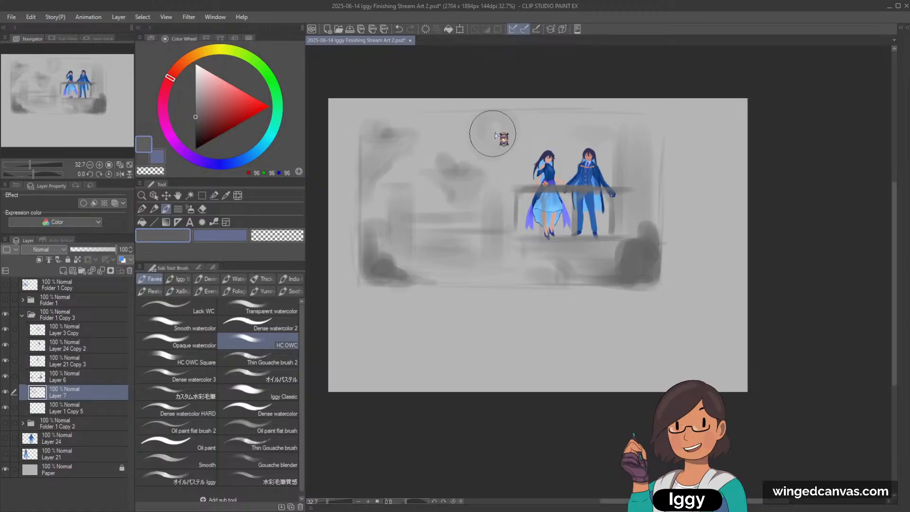
mouse_move(496, 126)
mouse_down()
mouse_move(505, 137)
mouse_move(575, 136)
mouse_up()
key(bracketleft)
key(bracketleft)
key(bracketleft)
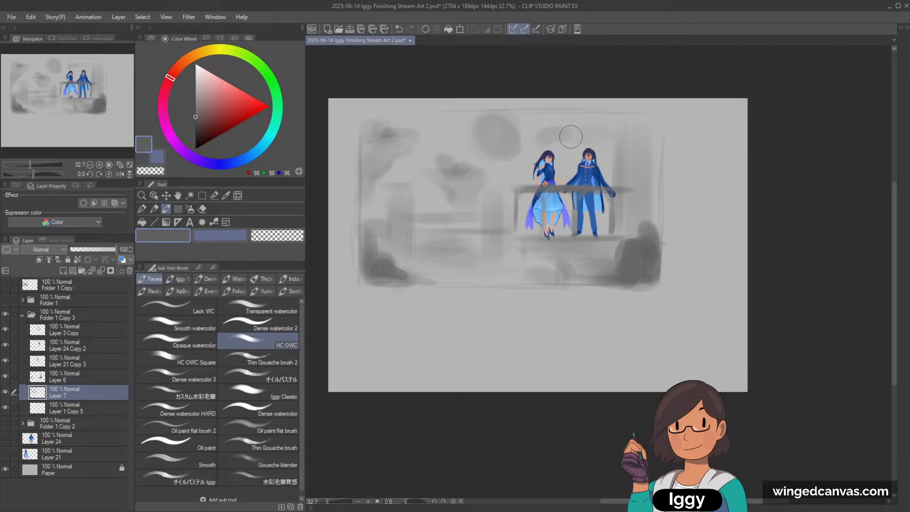
key(bracketright)
key(bracketright)
key(bracketright)
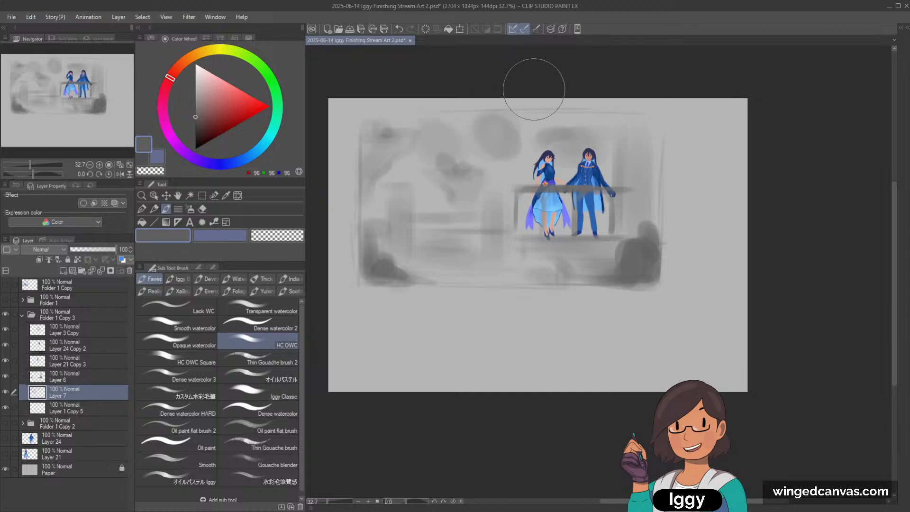
Paint a dark vertical post behind the suited figure and a dark stepped bracket outline beneath the platform.
scroll(534, 85, down, 2)
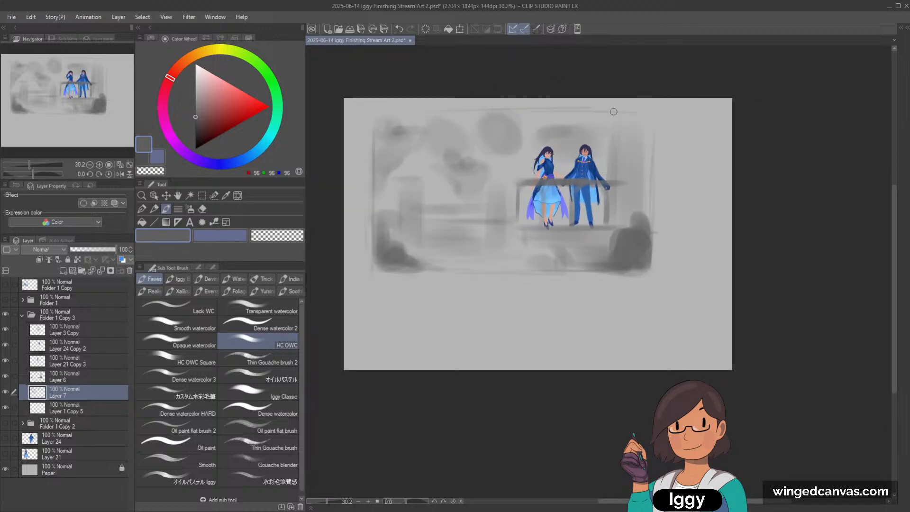
mouse_move(614, 114)
mouse_down()
mouse_move(614, 196)
mouse_move(614, 178)
mouse_up()
mouse_move(514, 232)
mouse_down()
mouse_move(515, 243)
mouse_move(550, 242)
mouse_move(538, 243)
mouse_move(559, 254)
mouse_move(562, 273)
mouse_up()
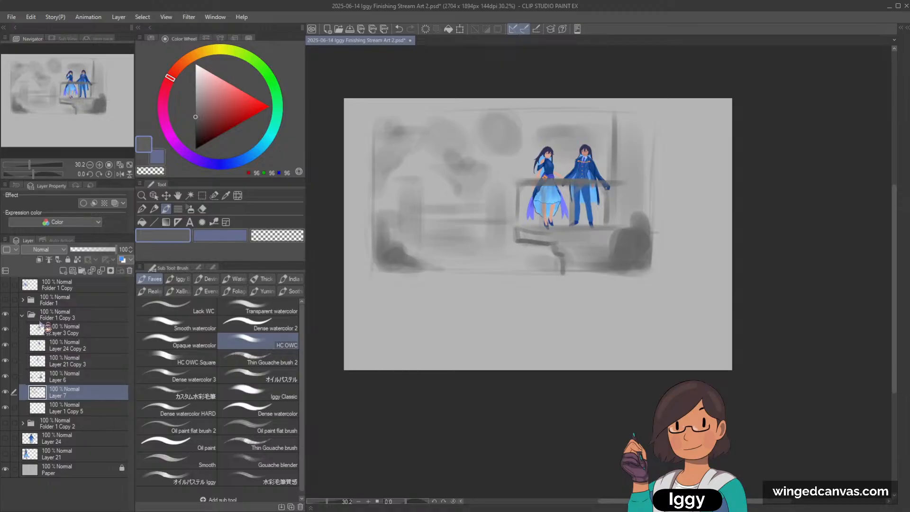
Collapse Folder 1 Copy 3 and create a merged duplicate layer of it above the folder.
click(22, 315)
click(53, 318)
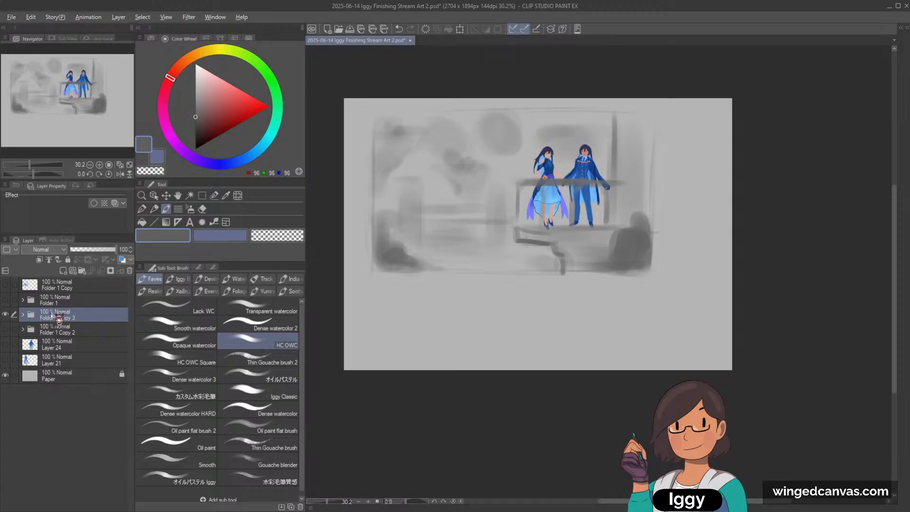
drag(51, 313, 51, 307)
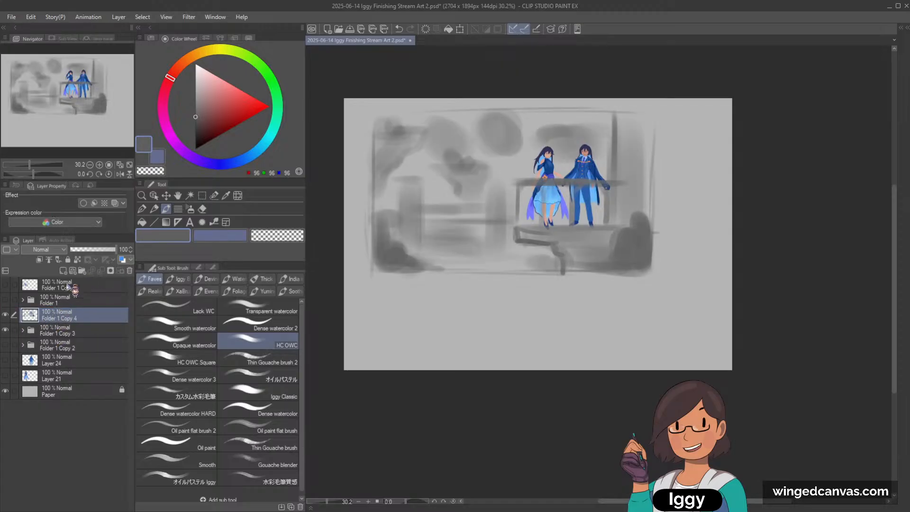
Hide the original Folder 1 Copy 3 and move its merged copy above Folder 1.
click(5, 329)
click(5, 300)
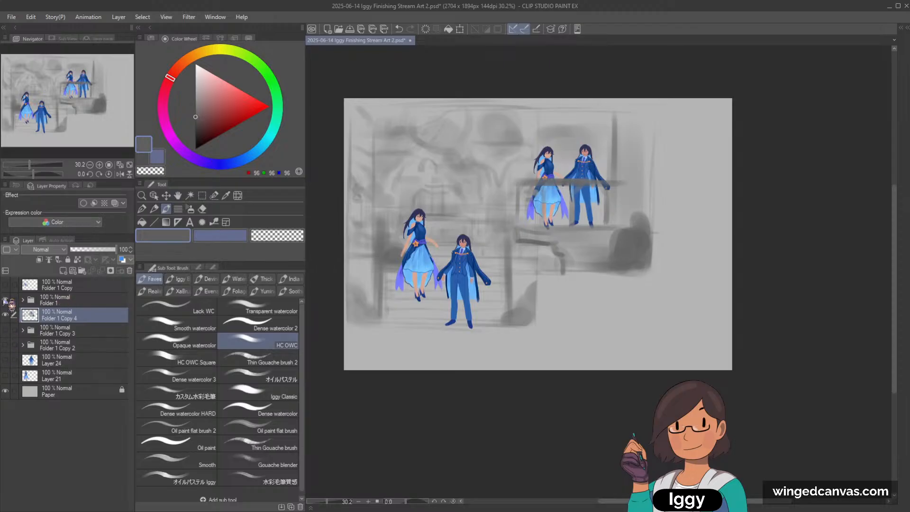
drag(4, 300, 5, 314)
click(5, 314)
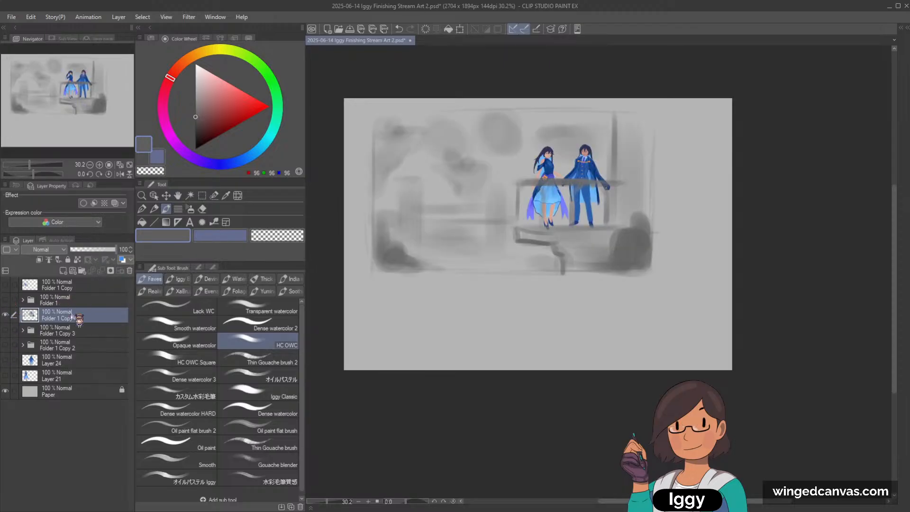
drag(77, 319, 77, 301)
Hide the merged balcony copy, check the other layouts, and leave only Folder 1 Copy 2 shown above the paper.
click(5, 299)
click(5, 285)
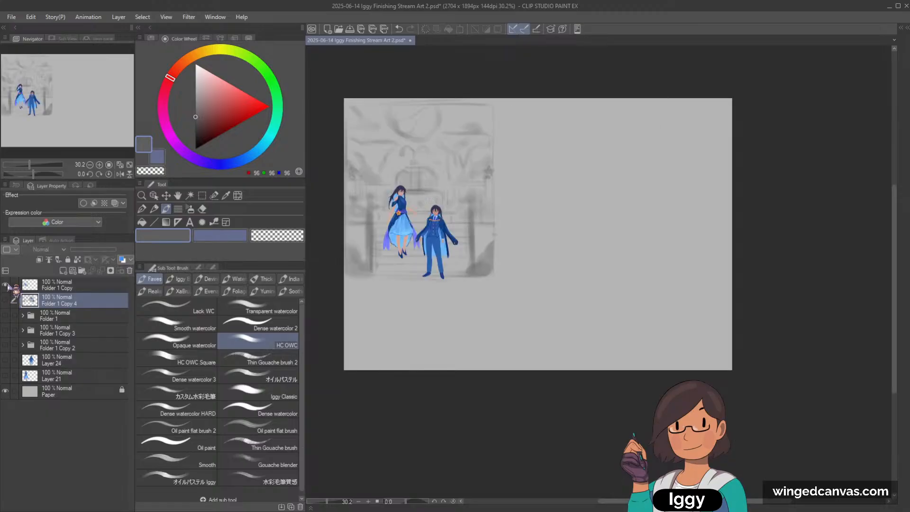
click(5, 285)
click(5, 331)
click(5, 330)
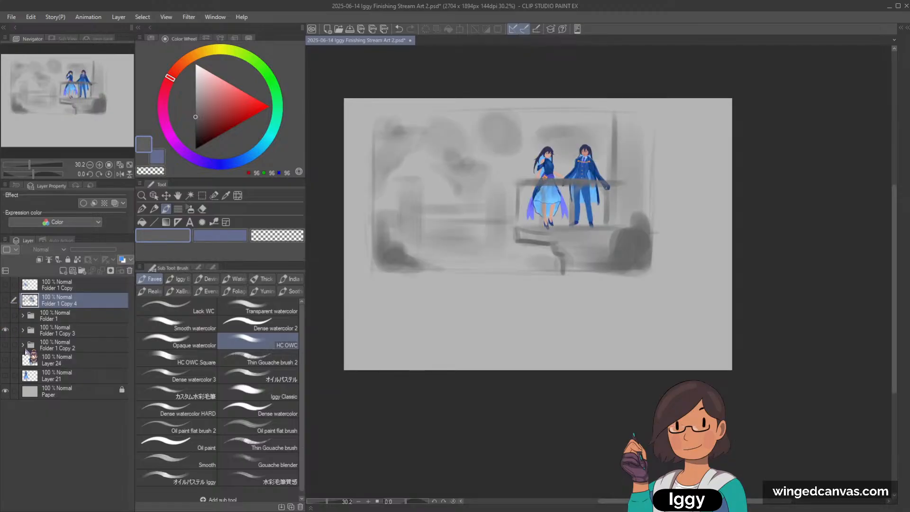
click(5, 344)
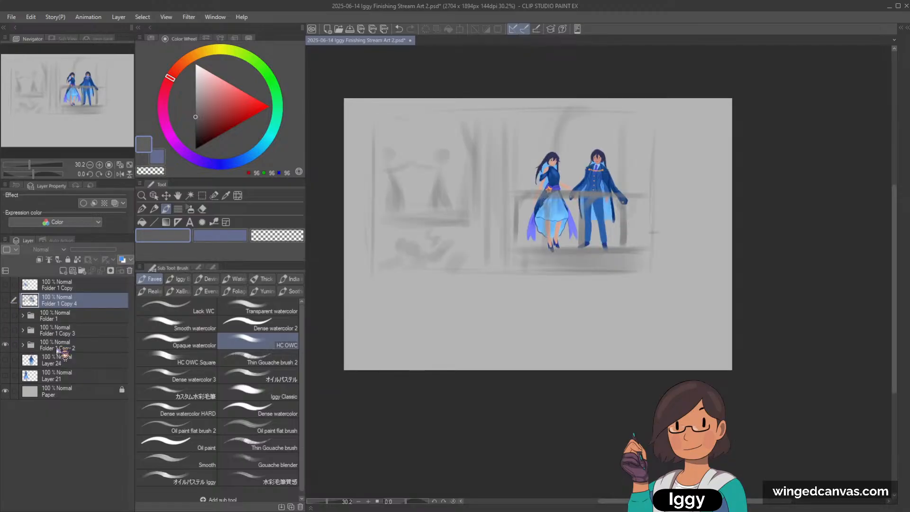
Create a merged duplicate of Folder 1 Copy 2 above Folder 1, undo the extra duplicate, and hide the original folder.
drag(58, 350, 64, 315)
key(alt+shift+e)
shift+click(64, 336)
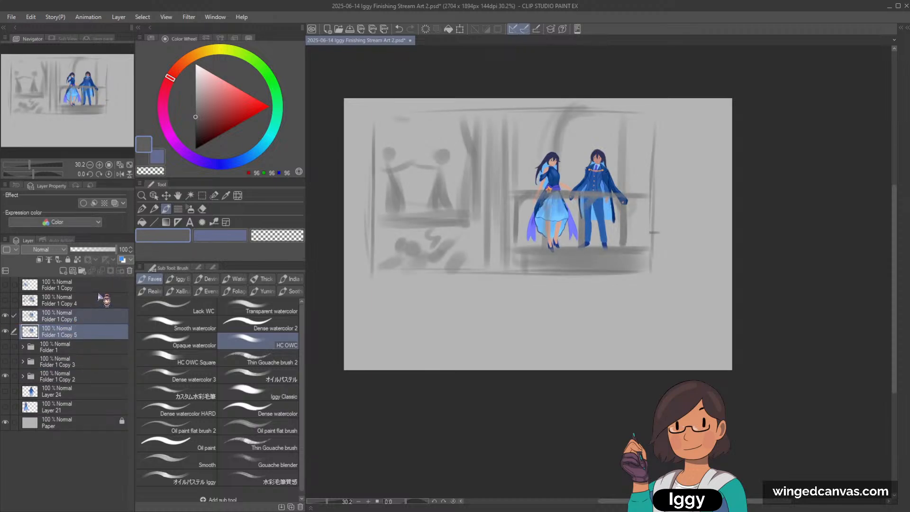
key(ctrl+z)
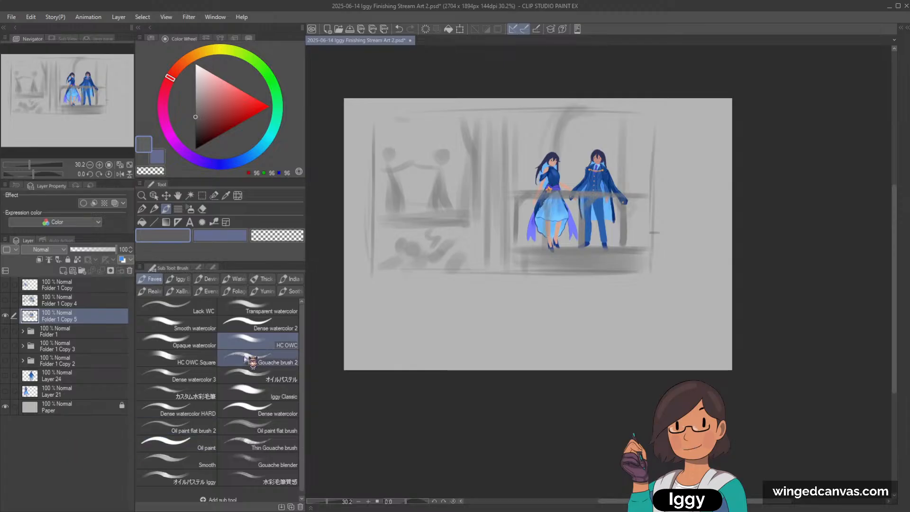
Show the merged layers Folder 1 Copy, Copy 4 and Copy 5 together and scale all three down to thumbnail size.
shift+click(67, 284)
click(5, 299)
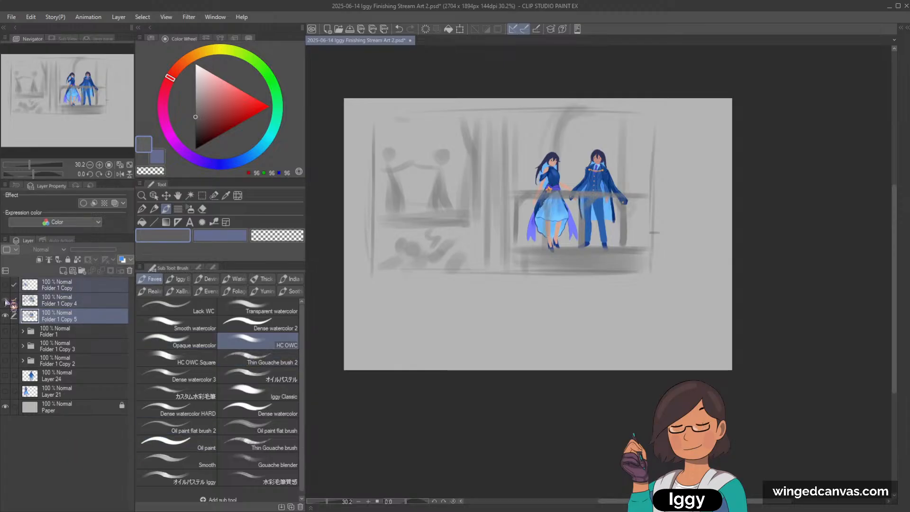
click(5, 284)
key(ctrl+t)
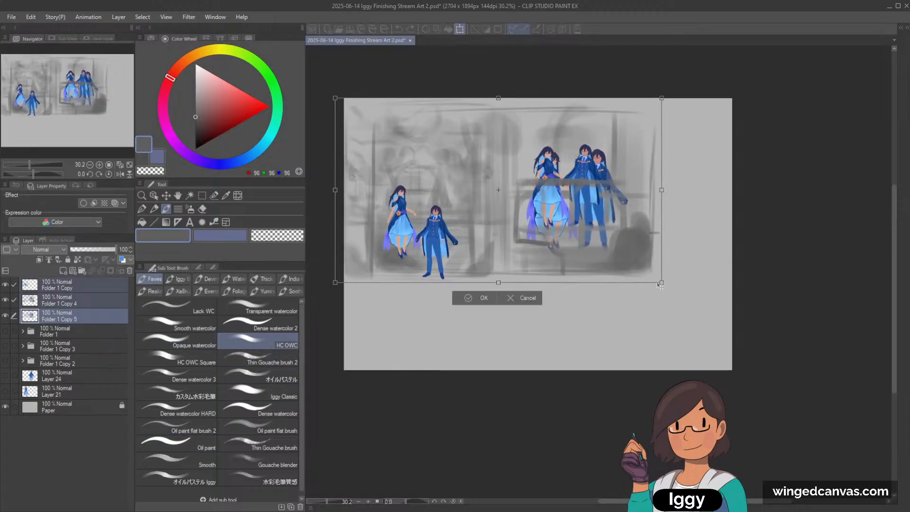
drag(661, 290, 610, 254)
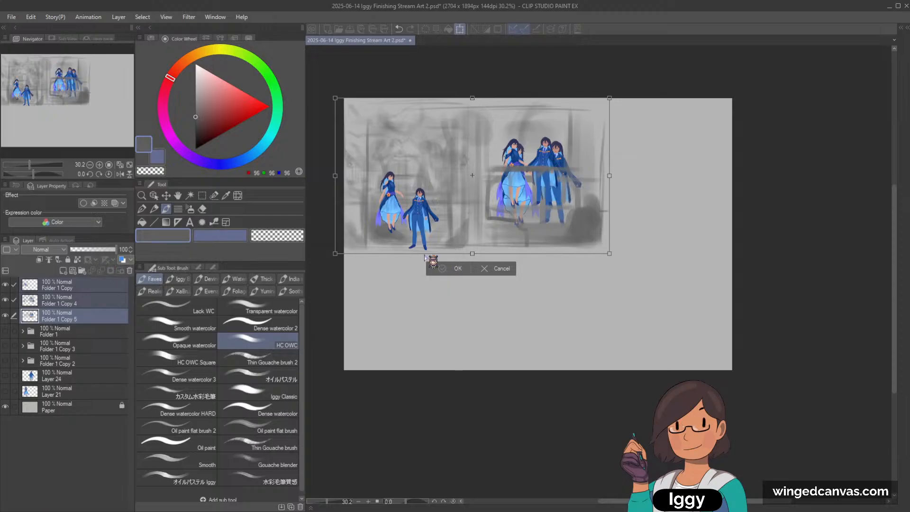
click(433, 268)
Move the Folder 1 Copy 4 balcony thumbnail to the canvas's upper right and the Folder 1 Copy 5 thumbnail below it.
click(86, 286)
click(167, 196)
drag(594, 193, 773, 204)
key(ctrl+z)
click(87, 303)
drag(524, 212, 628, 203)
click(92, 315)
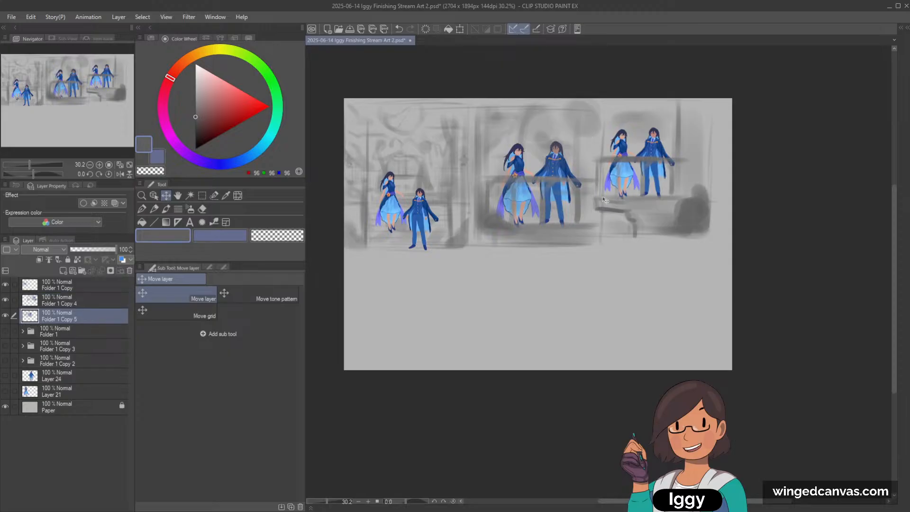
drag(592, 175, 683, 302)
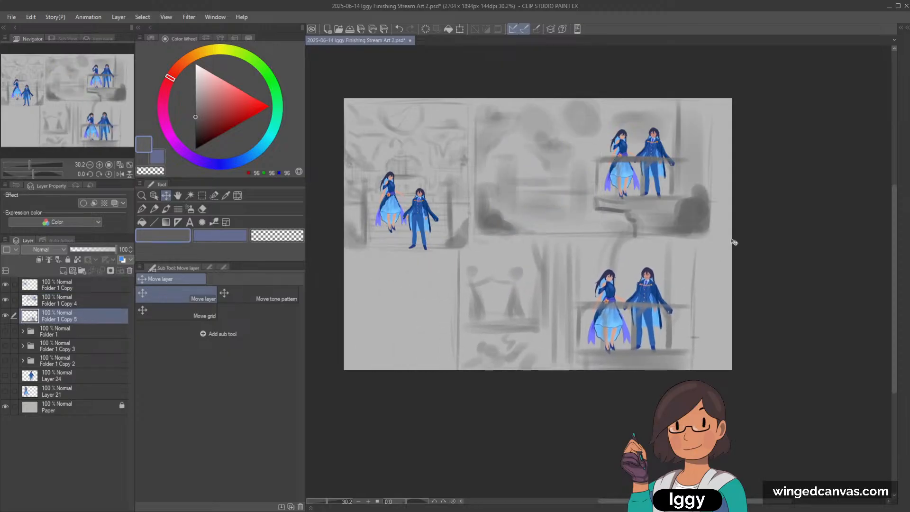
Scale down the Folder 1 Copy 5 thumbnail and position it beneath the landscape balcony thumbnail, within the canvas.
key(ctrl+t)
drag(703, 222, 658, 249)
drag(592, 300, 618, 295)
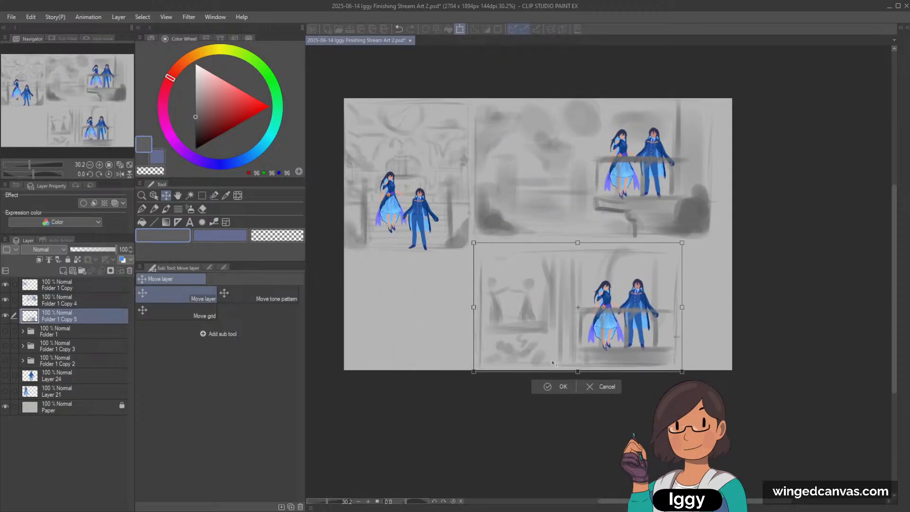
click(552, 391)
Handwrite the labels "Garden", "View" and "Ballroom" beside their thumbnails with the Lighter pencil in black.
click(154, 209)
click(195, 149)
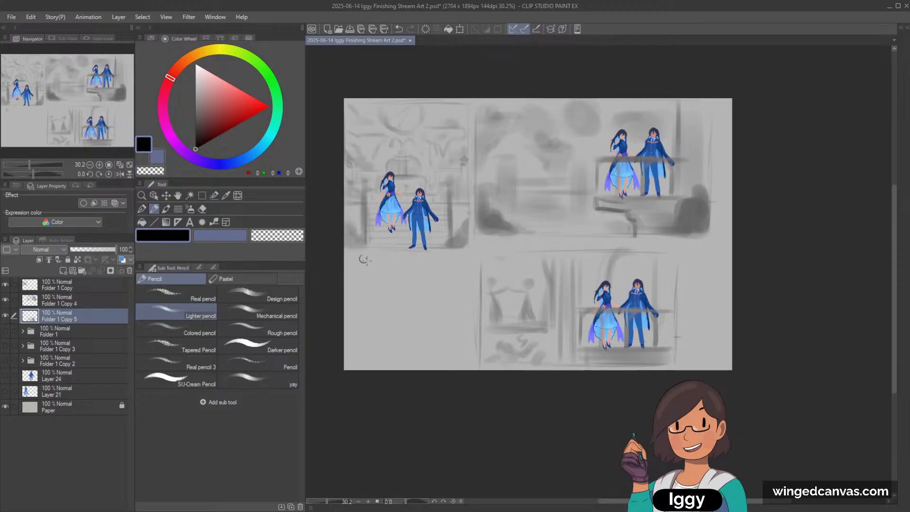
drag(379, 259, 392, 259)
mouse_move(543, 238)
mouse_down()
mouse_move(570, 237)
mouse_move(533, 266)
mouse_move(547, 267)
mouse_up()
mouse_move(551, 256)
mouse_down()
mouse_move(551, 267)
mouse_move(579, 259)
mouse_up()
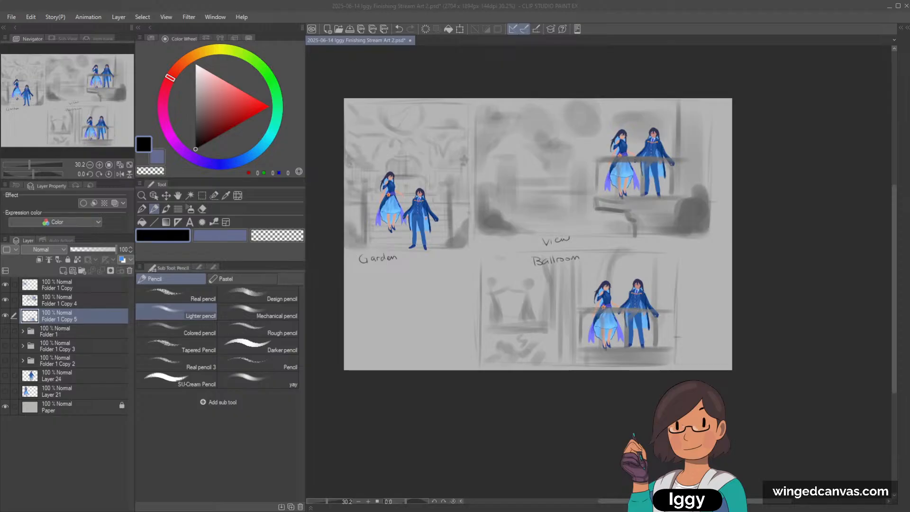
Examine the Garden, View and Ballroom thumbnails up close and side by side to compare the compositions.
scroll(501, 171, up, 4)
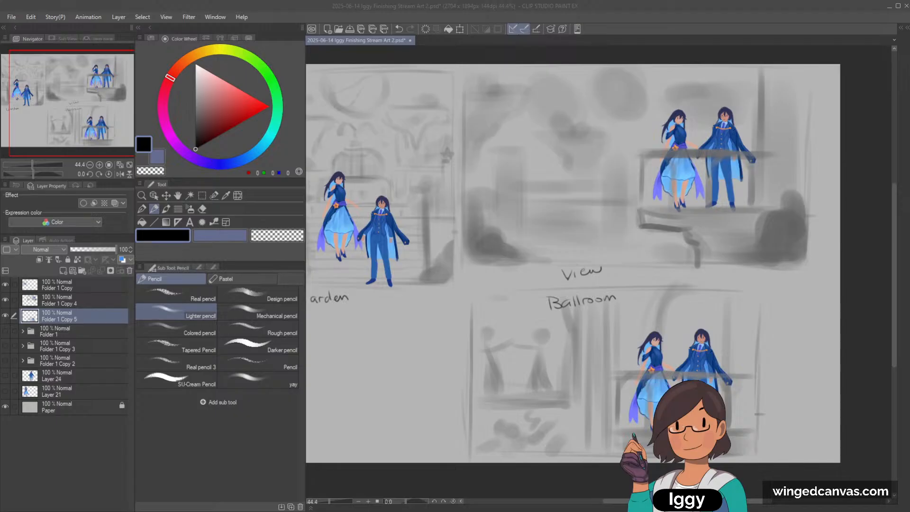
drag(81, 135, 72, 135)
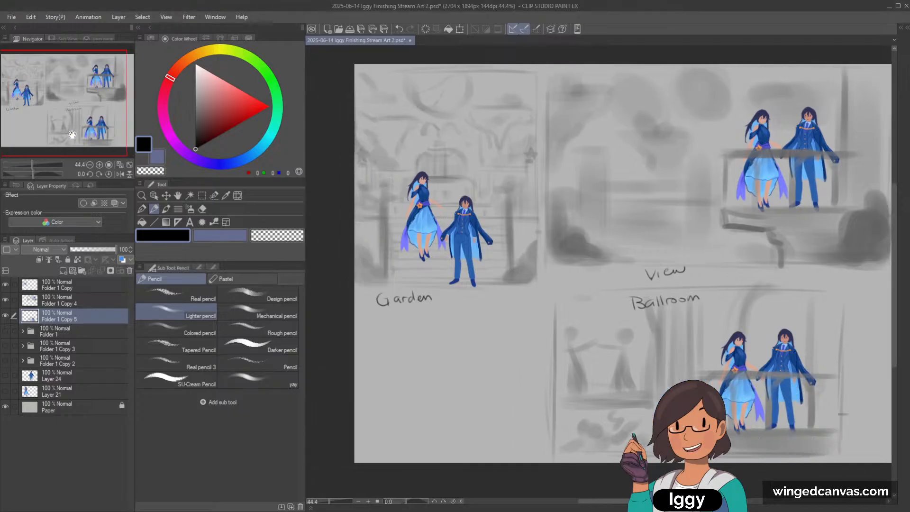
scroll(405, 220, up, 5)
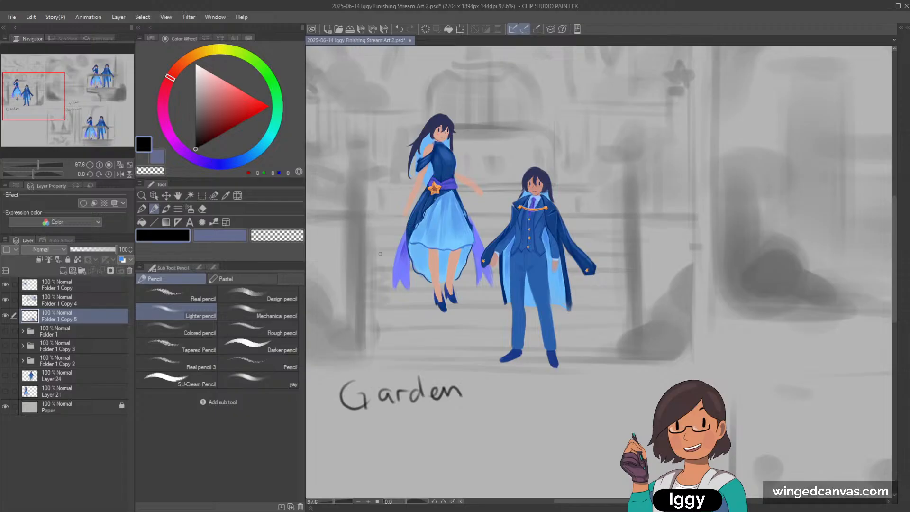
scroll(492, 235, down, 2)
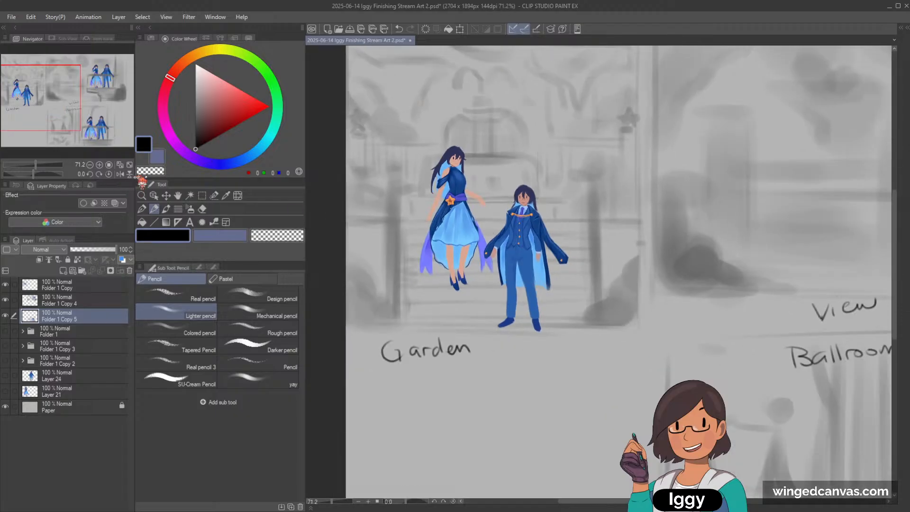
click(129, 164)
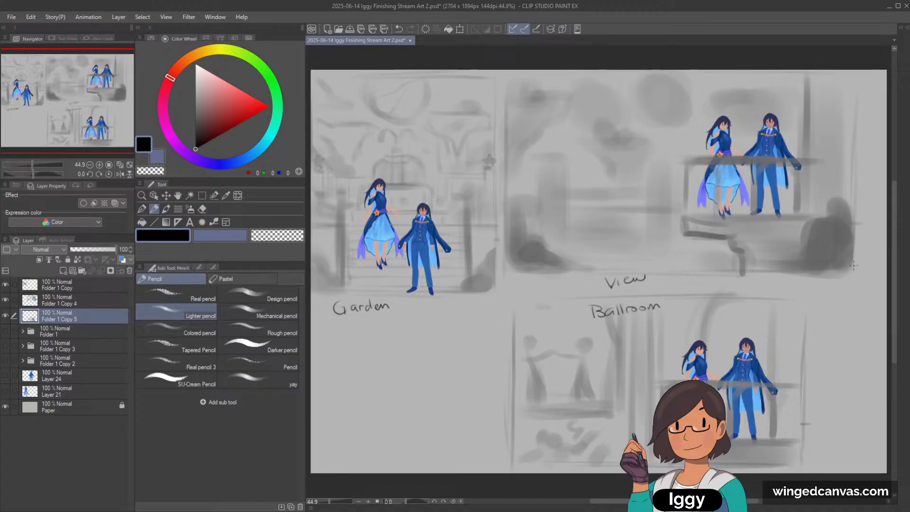
click(99, 165)
drag(84, 121, 109, 127)
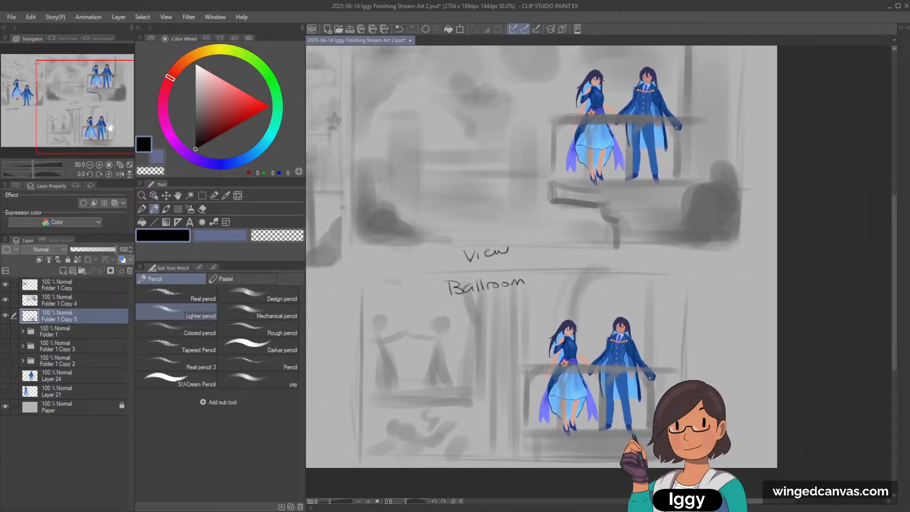
scroll(446, 401, up, 1)
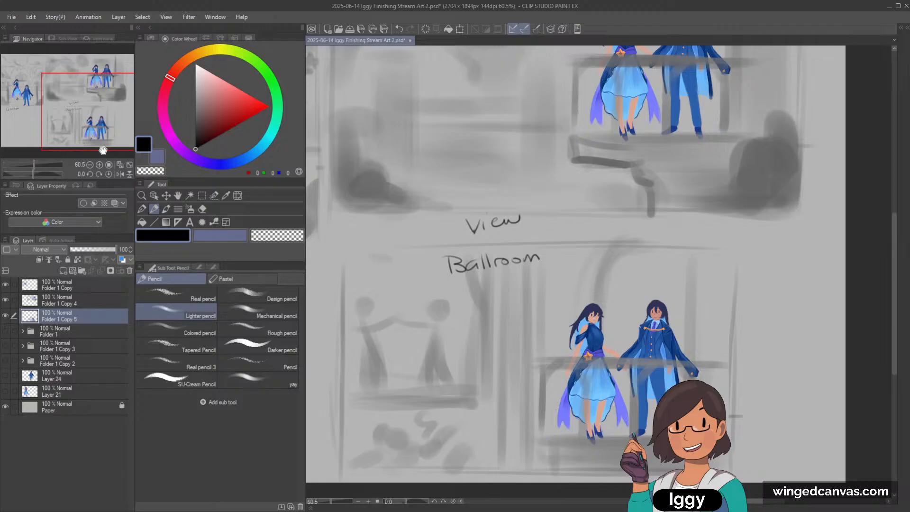
drag(87, 132, 69, 113)
scroll(514, 220, down, 3)
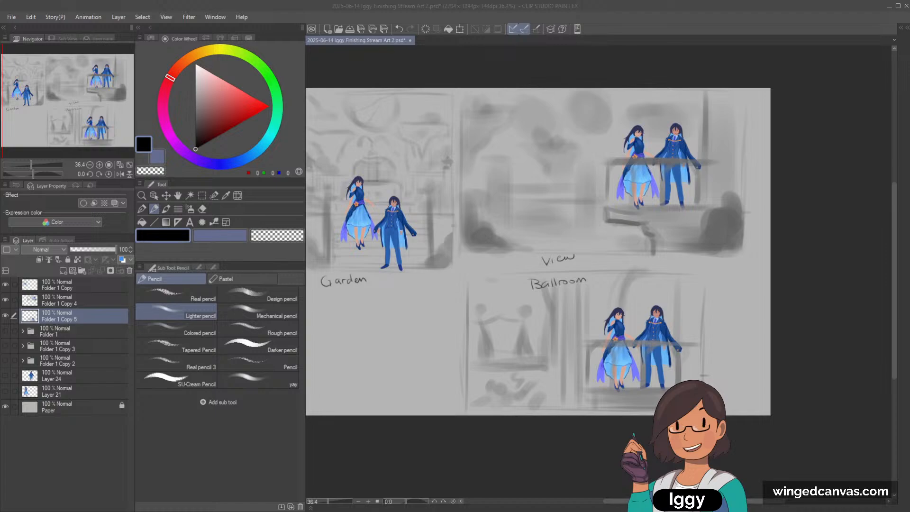
drag(417, 214, 445, 223)
scroll(444, 223, up, 1)
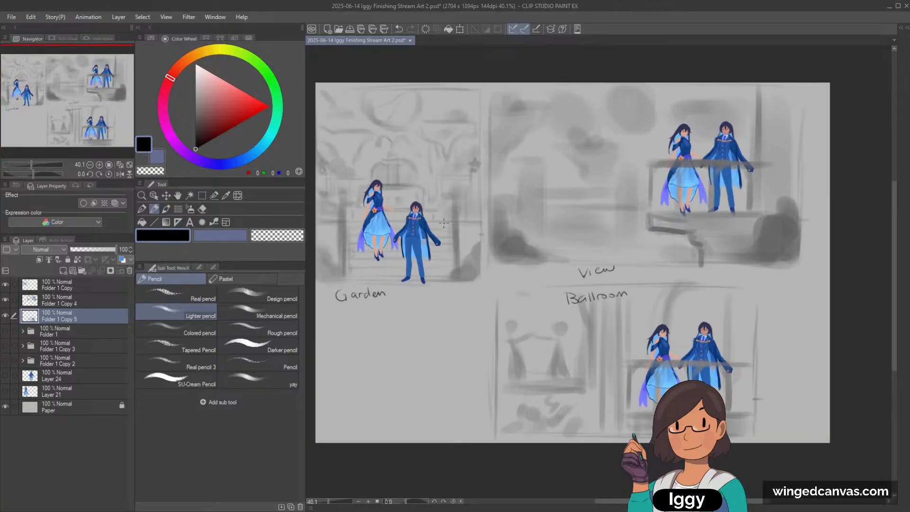
scroll(443, 223, up, 1)
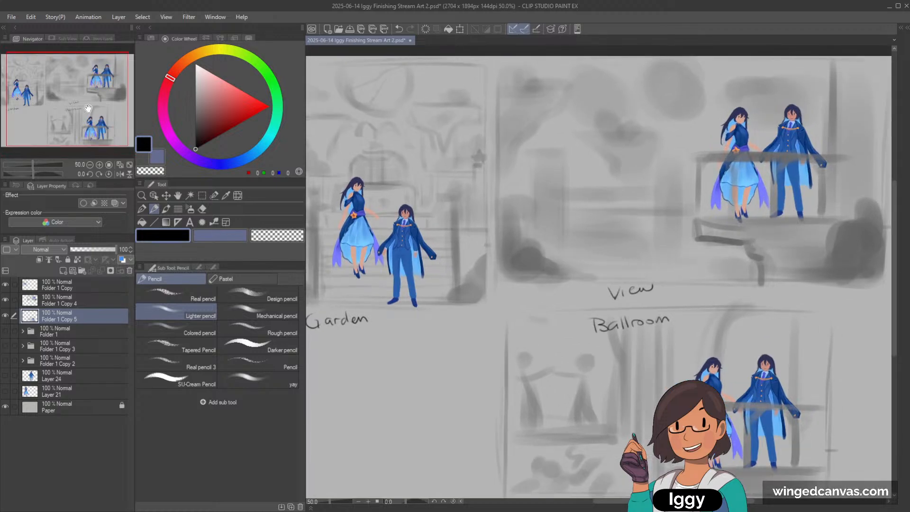
scroll(84, 107, up, 1)
drag(85, 108, 89, 110)
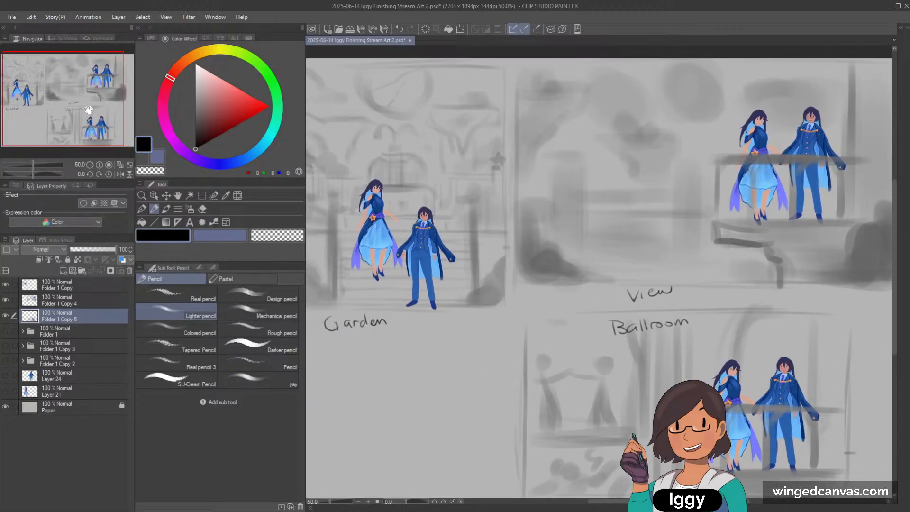
scroll(88, 110, down, 2)
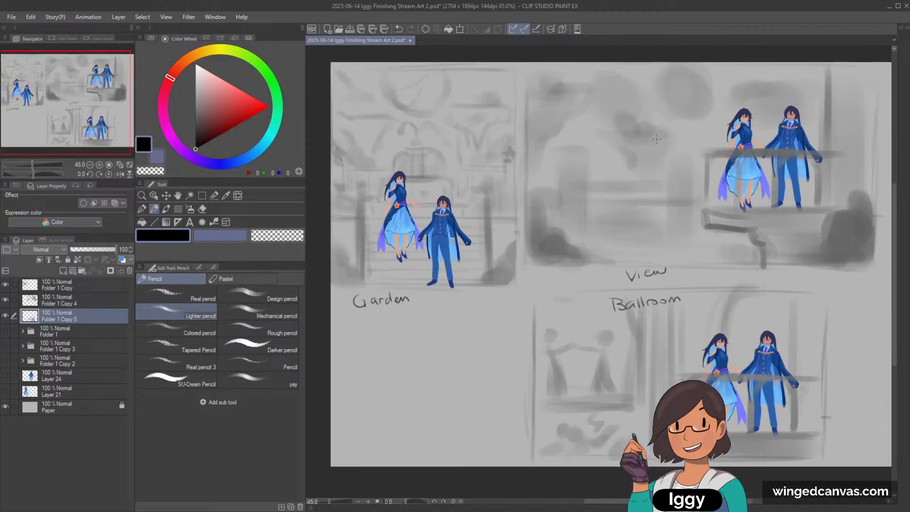
drag(95, 129, 102, 130)
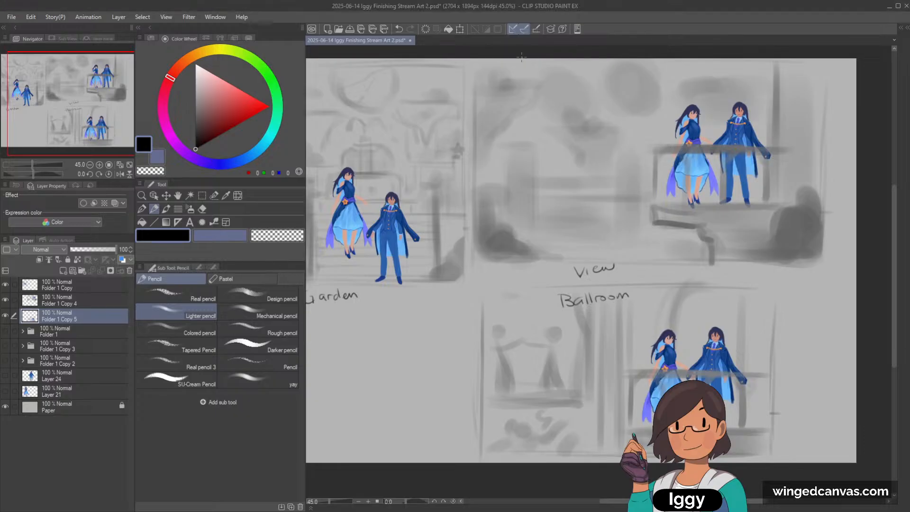
scroll(427, 147, down, 2)
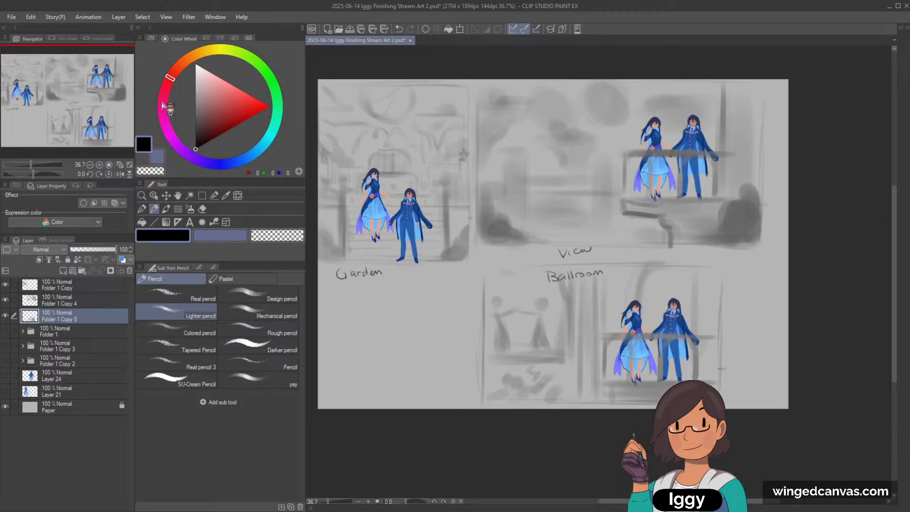
drag(125, 121, 111, 118)
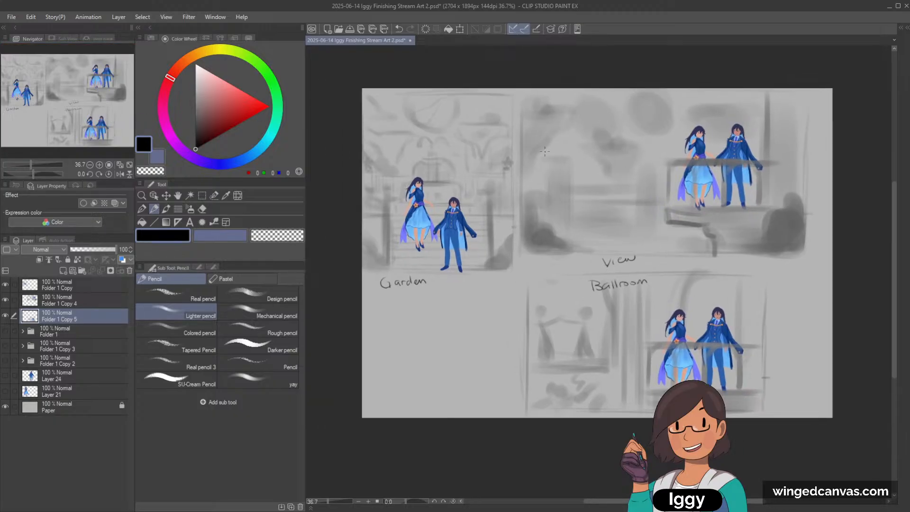
scroll(610, 165, up, 1)
scroll(609, 165, down, 1)
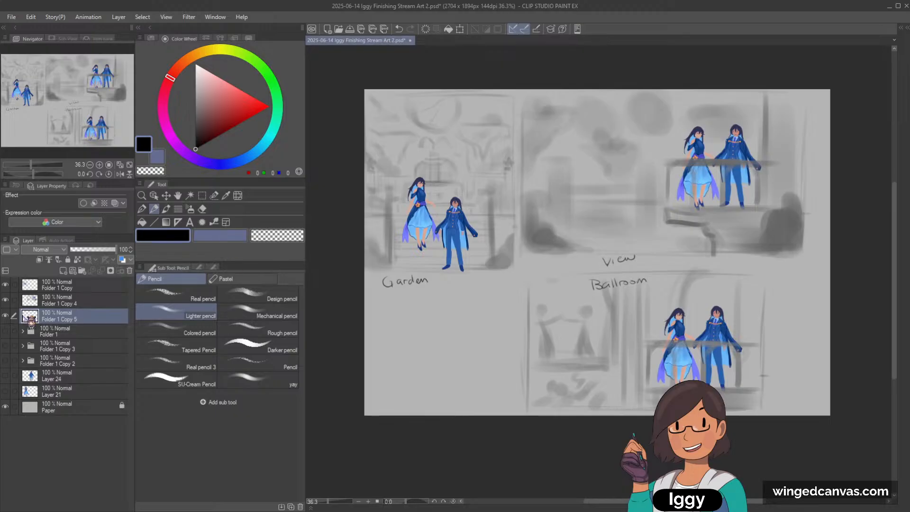
Hide the three merged thumbnail layers and show the original full-size garden layout in Folder 1.
click(61, 333)
click(50, 306)
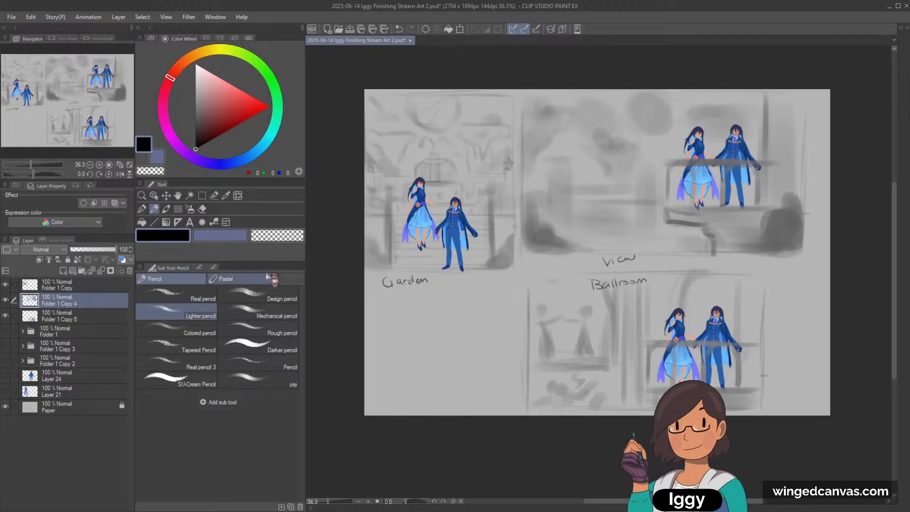
drag(96, 122, 111, 127)
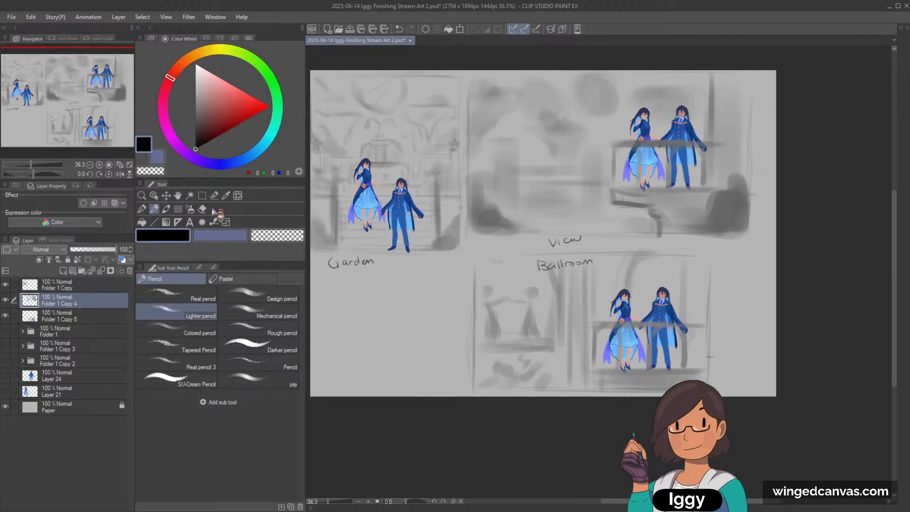
scroll(353, 373, down, 1)
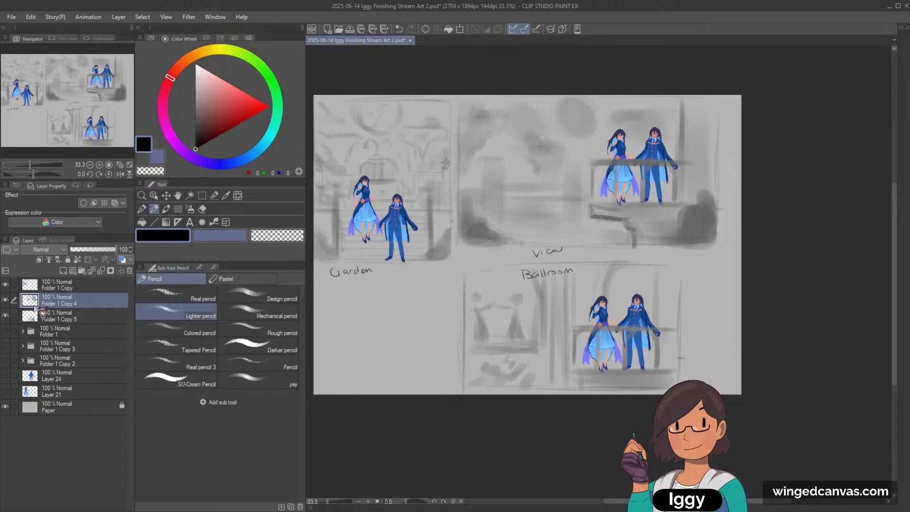
scroll(388, 307, up, 2)
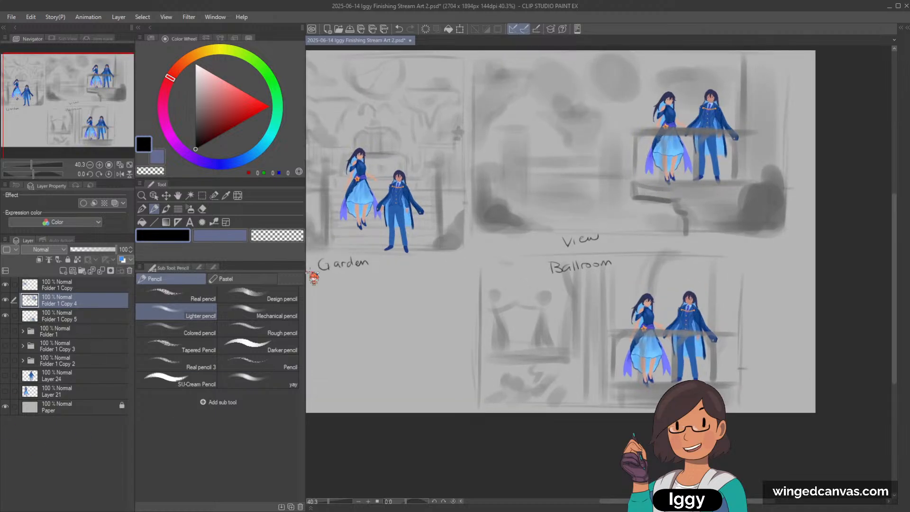
click(6, 300)
click(5, 300)
click(6, 300)
click(6, 316)
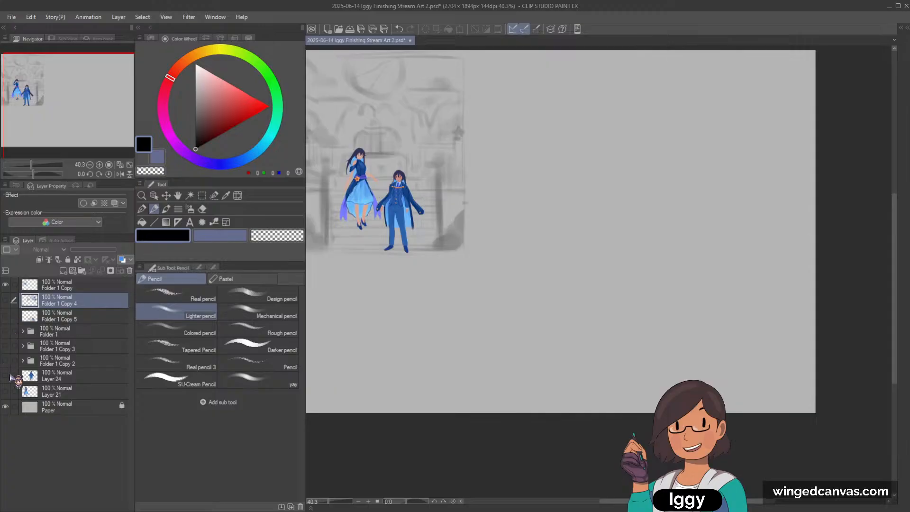
click(5, 331)
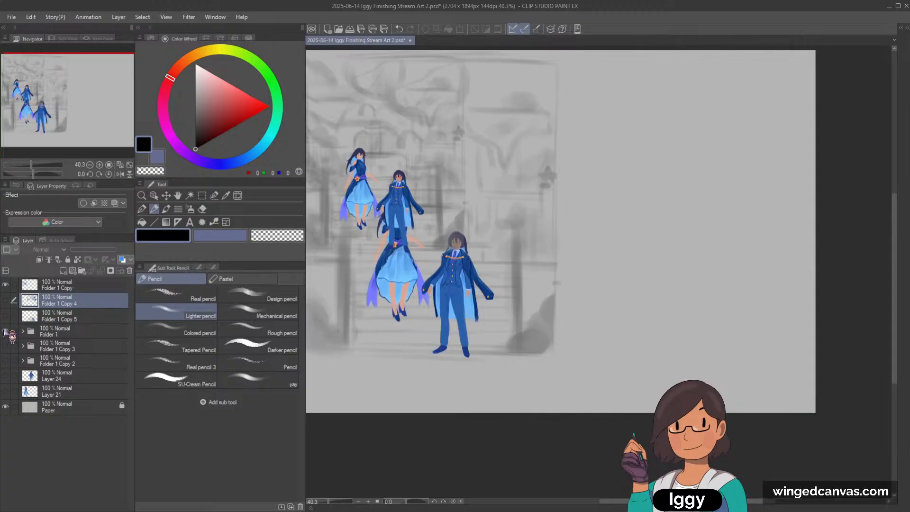
click(5, 286)
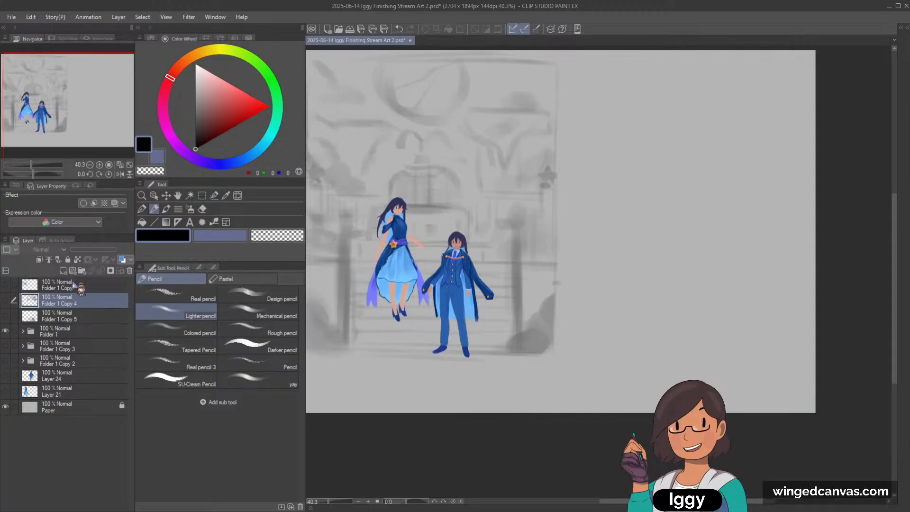
Move the three merged thumbnail layers below Folder 1 and group them in a new folder named "spare".
click(71, 286)
shift+click(68, 318)
drag(74, 317, 75, 339)
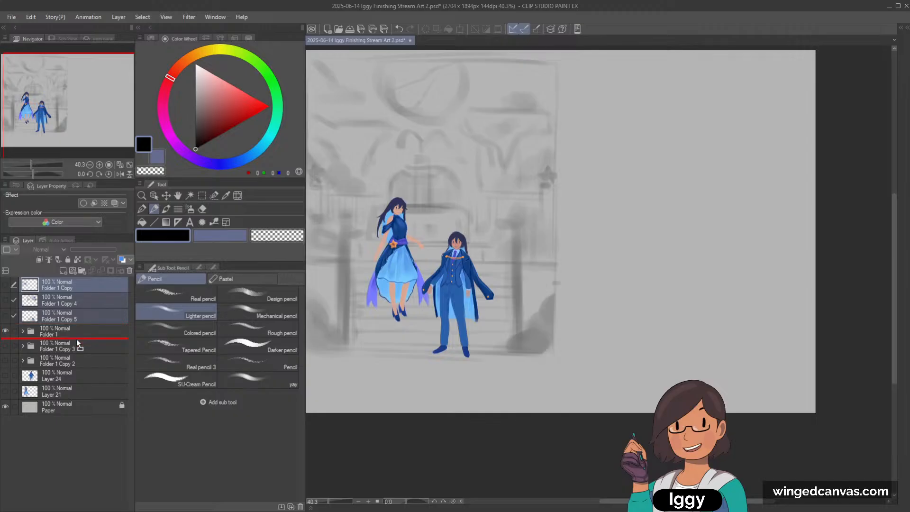
click(81, 271)
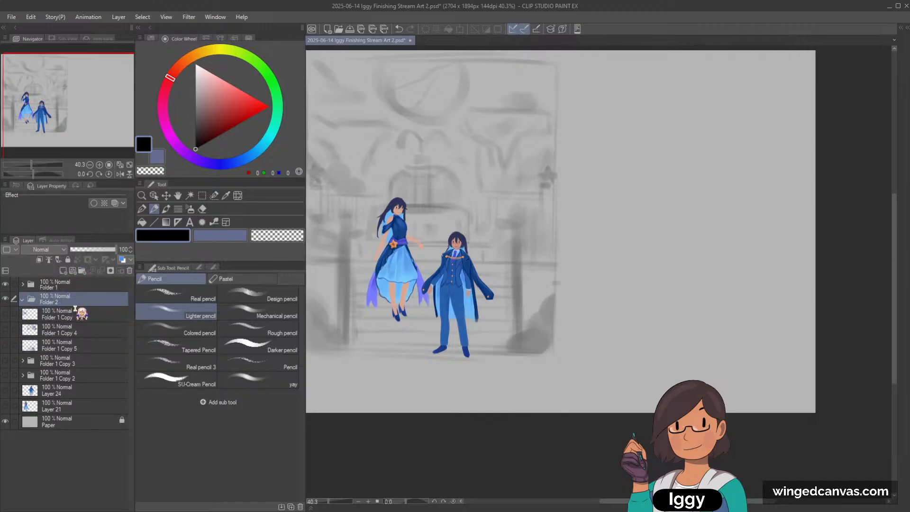
click(80, 317)
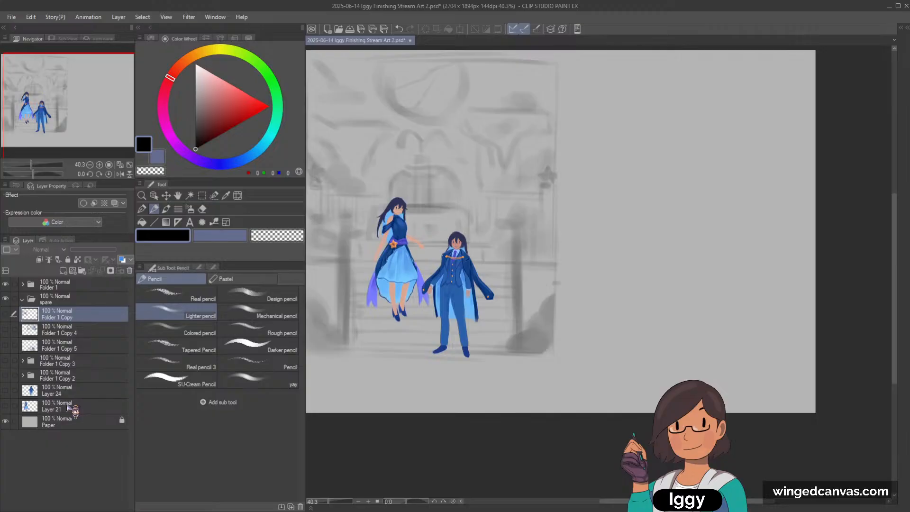
Move the layers from Folder 1 Copy down to Layer 21 into the spare folder.
shift+click(71, 408)
drag(71, 325, 59, 307)
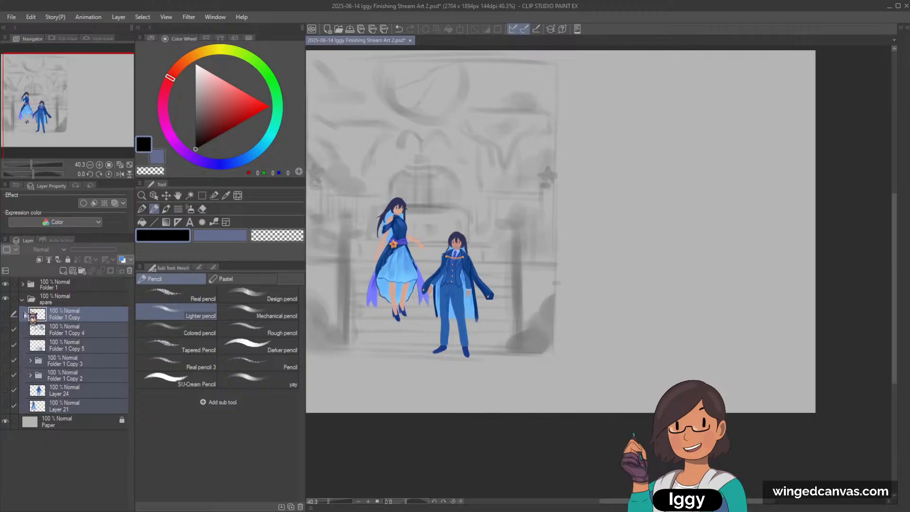
click(22, 300)
click(22, 299)
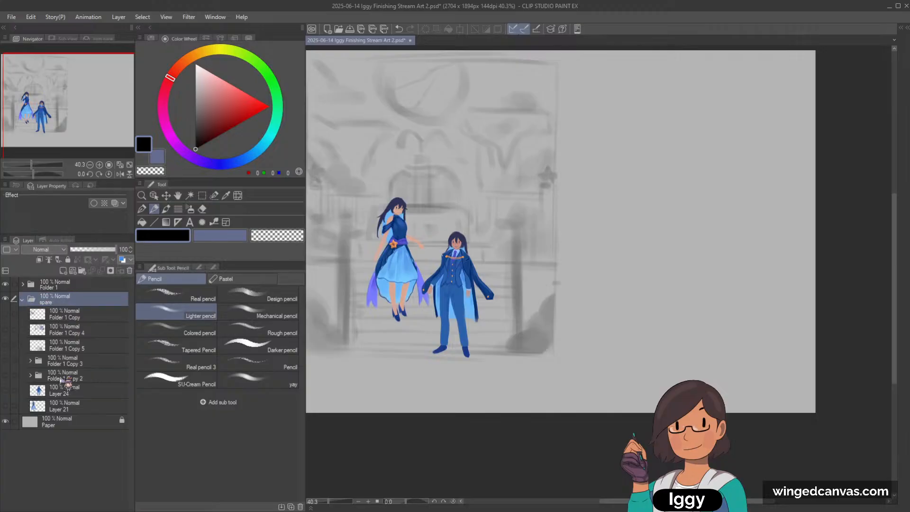
Move Layer 24 and Layer 21 out of the spare folder to just above Paper, collapse the folder and save the file.
click(71, 390)
shift+click(78, 406)
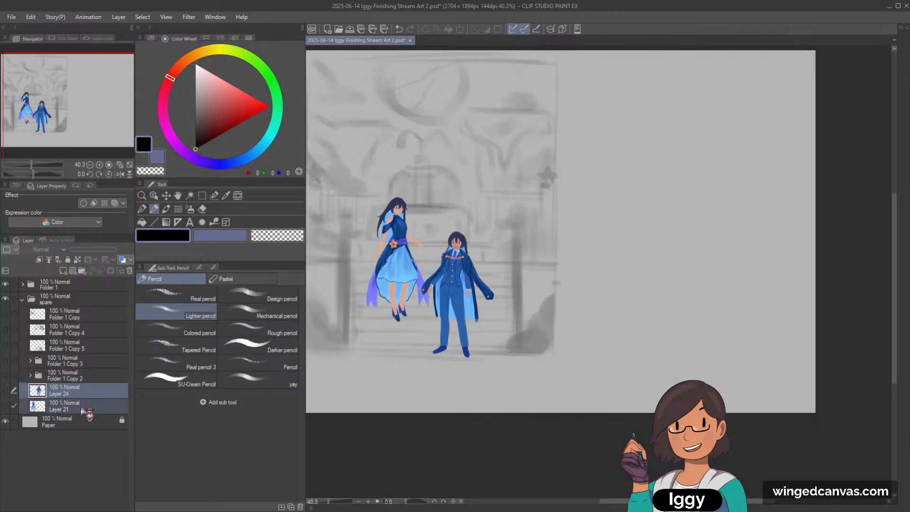
drag(80, 408, 81, 415)
click(22, 299)
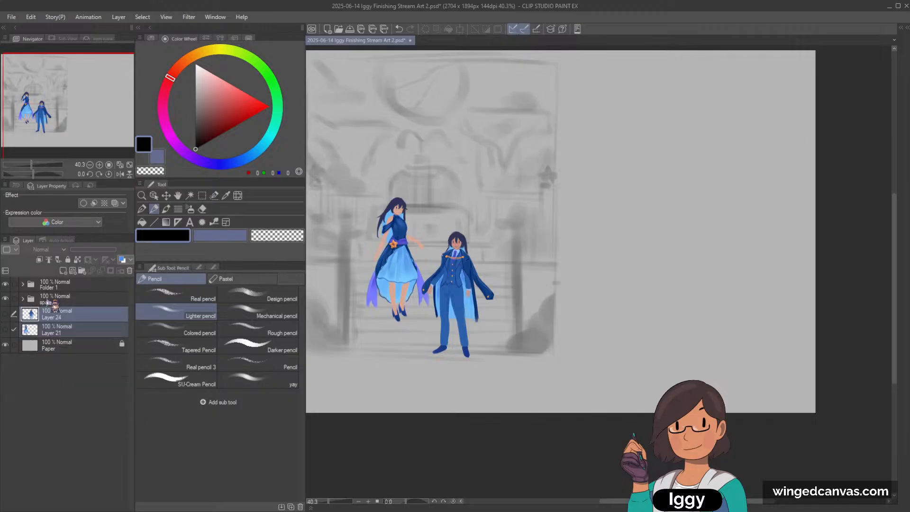
key(ctrl+s)
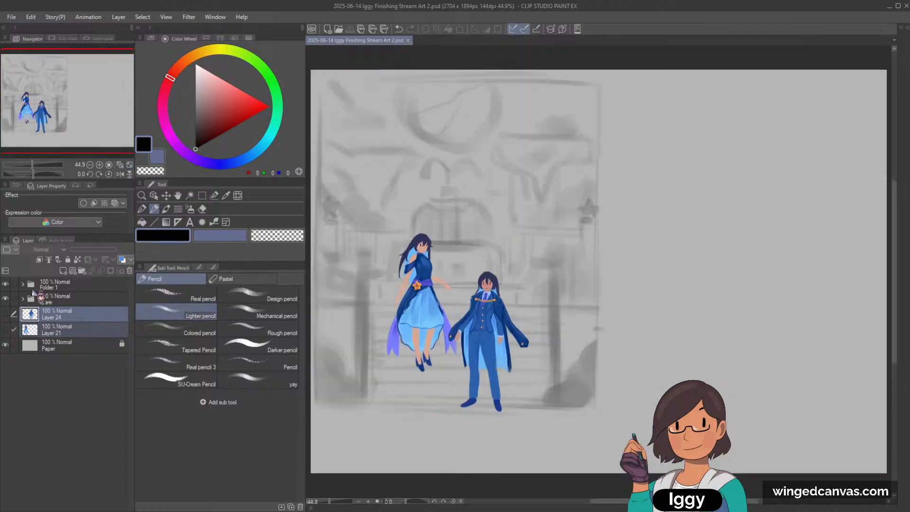
Scale up and reposition Folder 1 so the background sketch and both characters fill the canvas height.
click(52, 284)
scroll(552, 204, down, 3)
key(ctrl+t)
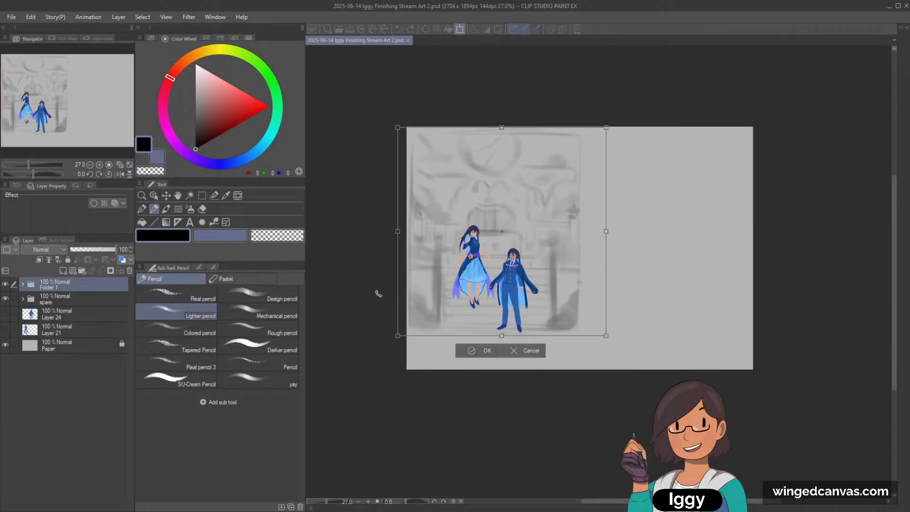
drag(607, 333, 642, 370)
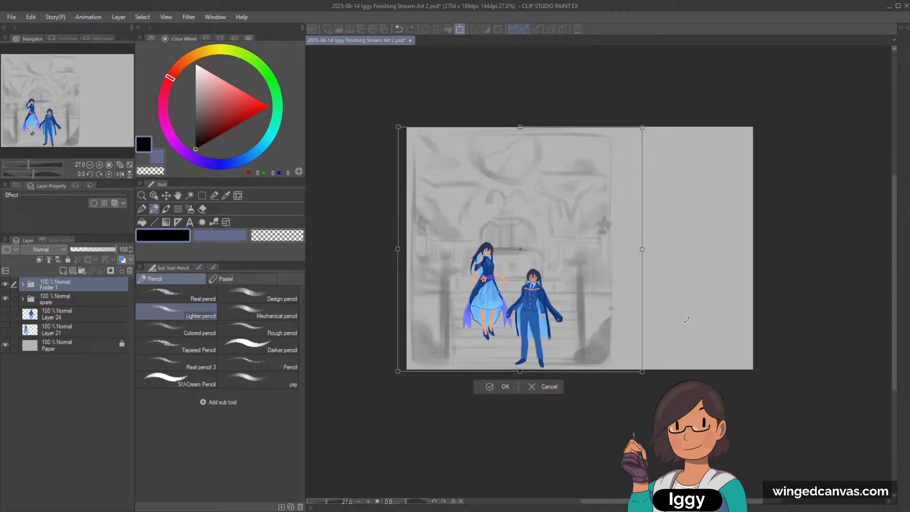
drag(614, 340, 611, 337)
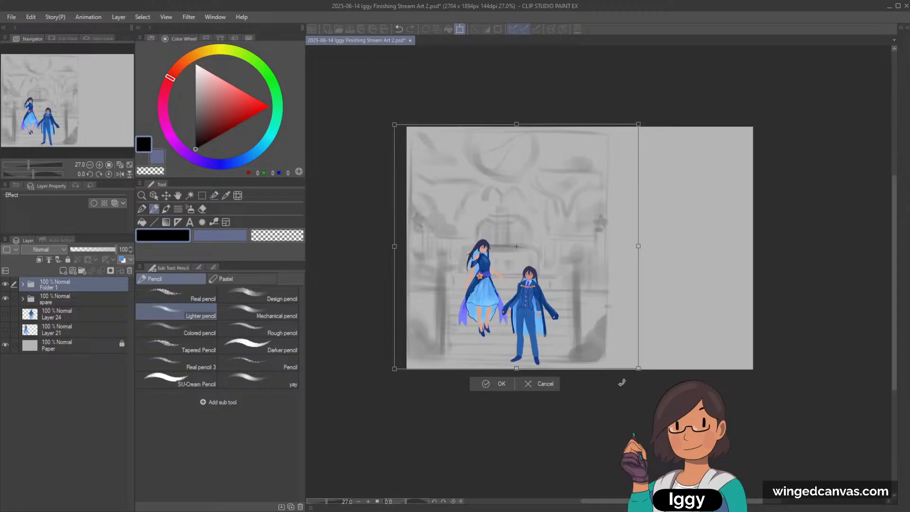
drag(639, 368, 648, 377)
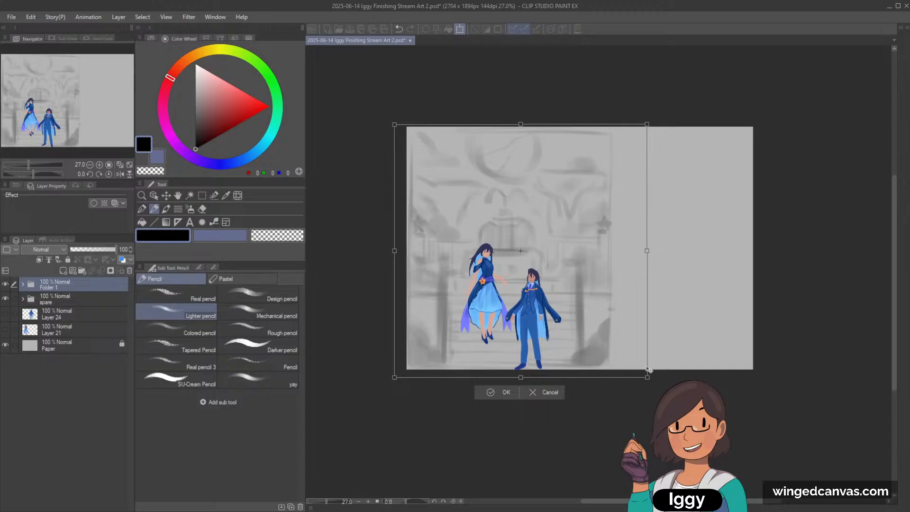
drag(394, 124, 391, 119)
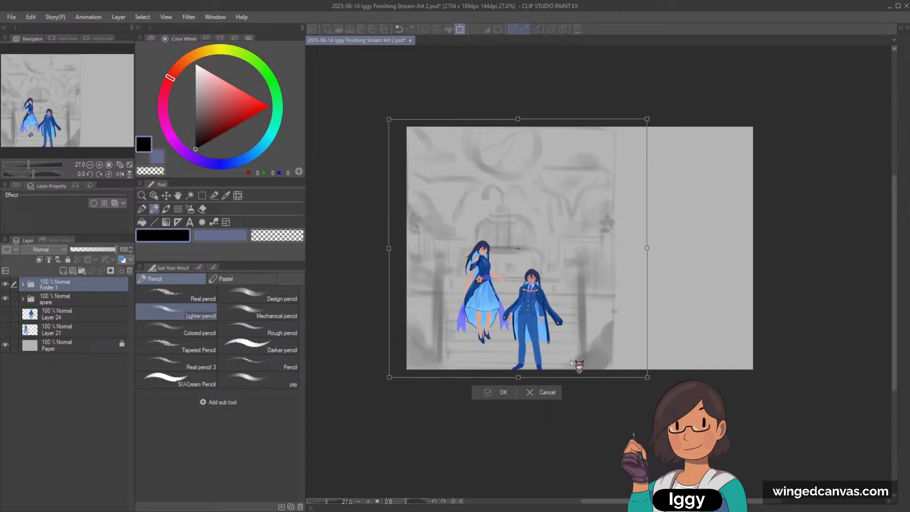
click(486, 393)
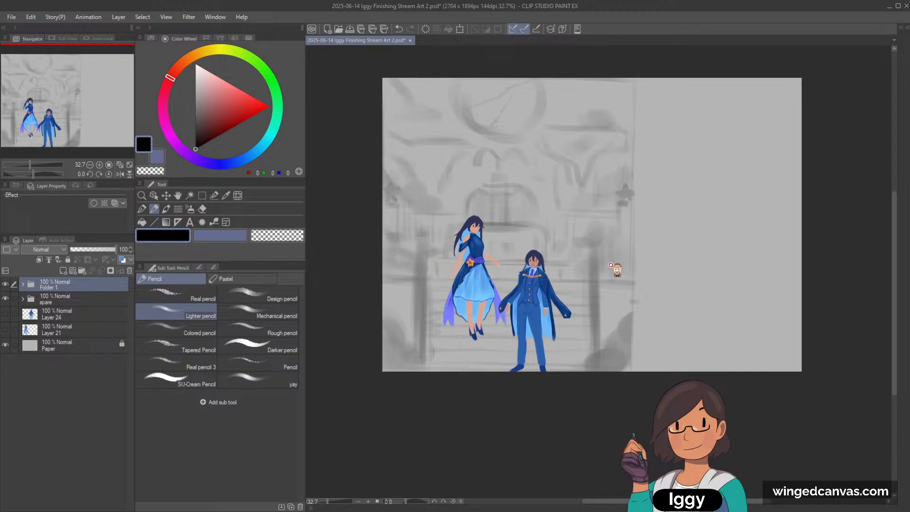
scroll(614, 263, up, 1)
mouse_move(88, 109)
mouse_down()
mouse_move(106, 124)
mouse_move(93, 125)
mouse_up()
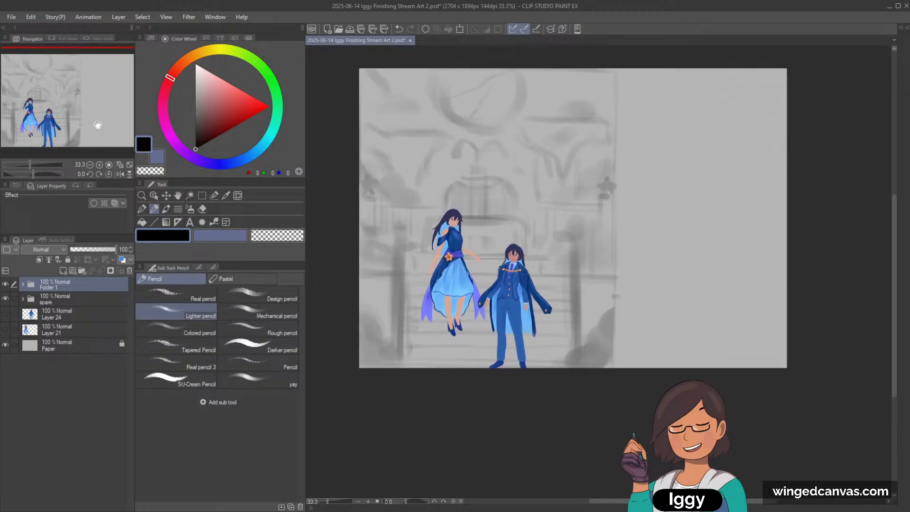
Hide the spare folder, expand Folder 1 and toggle Layer 1 Copy's visibility to identify its contents.
key(v)
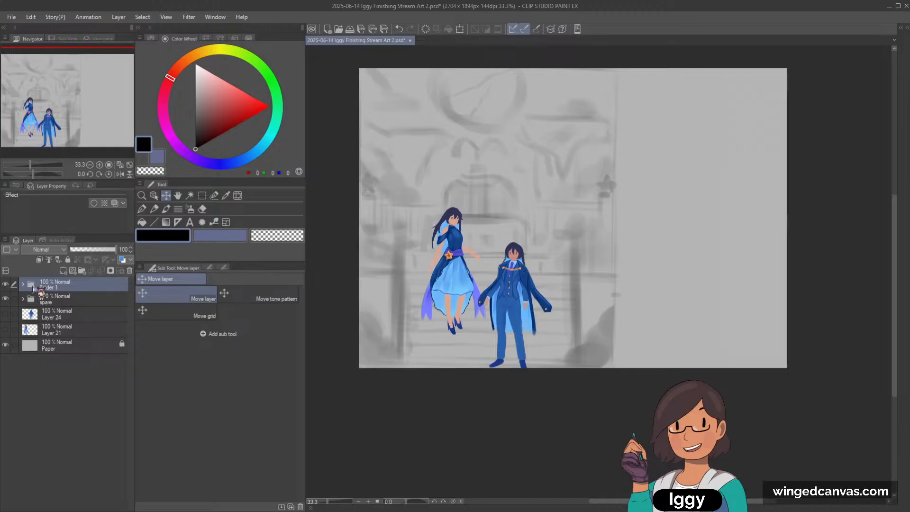
click(7, 299)
click(23, 284)
click(5, 330)
click(5, 331)
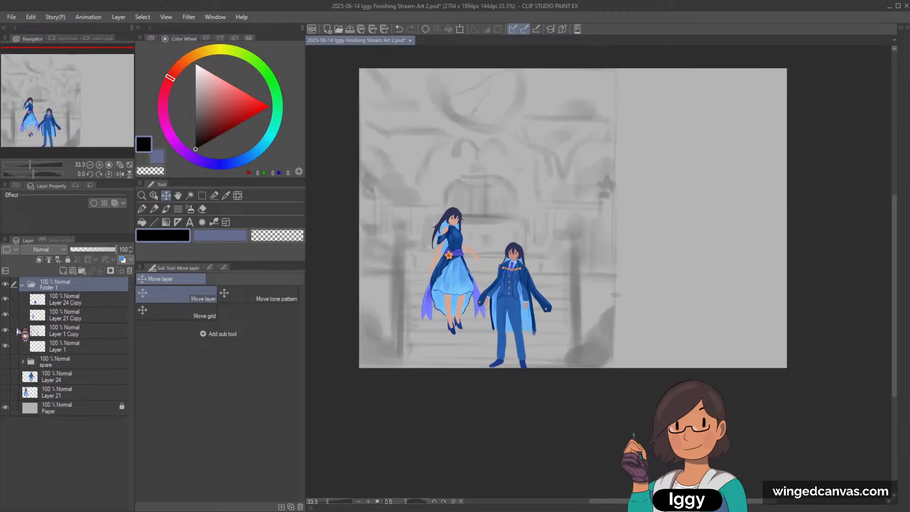
click(52, 330)
key(ctrl+t)
drag(641, 374, 623, 359)
drag(626, 218, 628, 219)
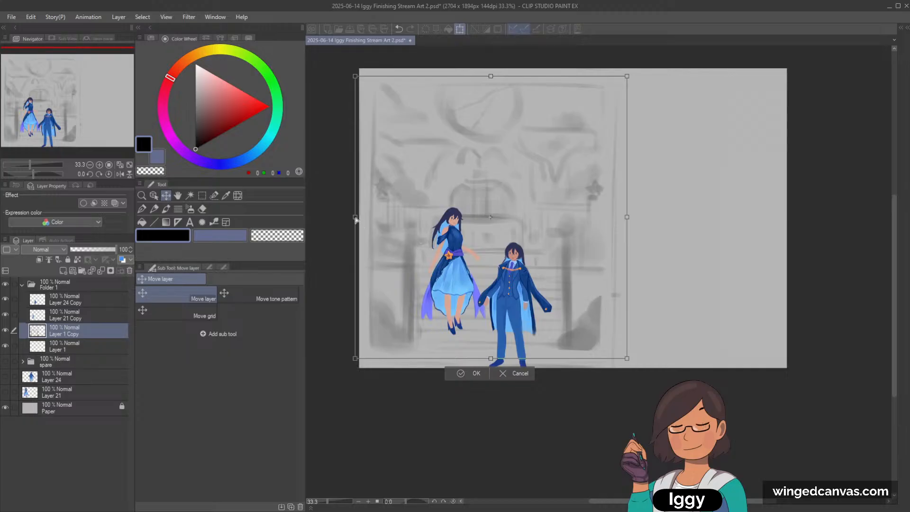
drag(356, 219, 353, 221)
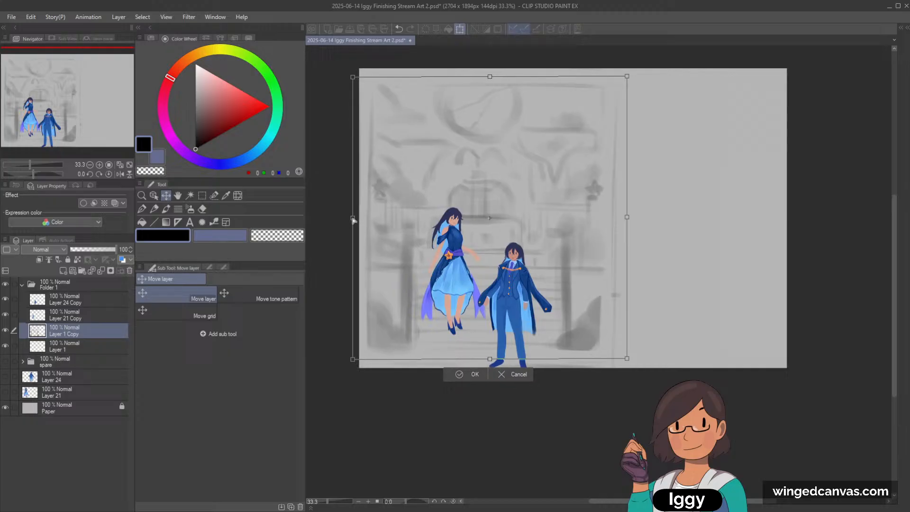
click(518, 374)
click(6, 330)
click(5, 329)
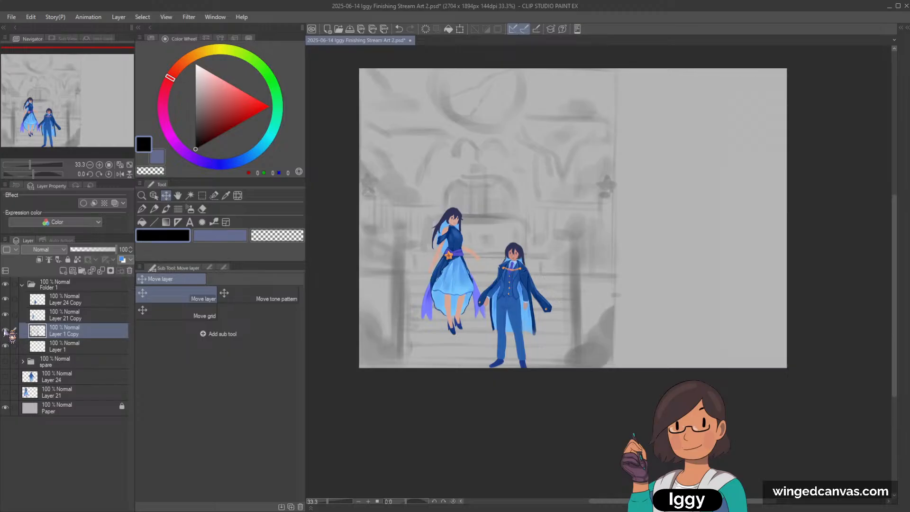
Stretch the background sketch on Layer 1 Copy horizontally and vertically so it fills the illustration frame.
key(ctrl+t)
drag(642, 217, 637, 219)
key(ctrl+z)
drag(641, 57, 630, 68)
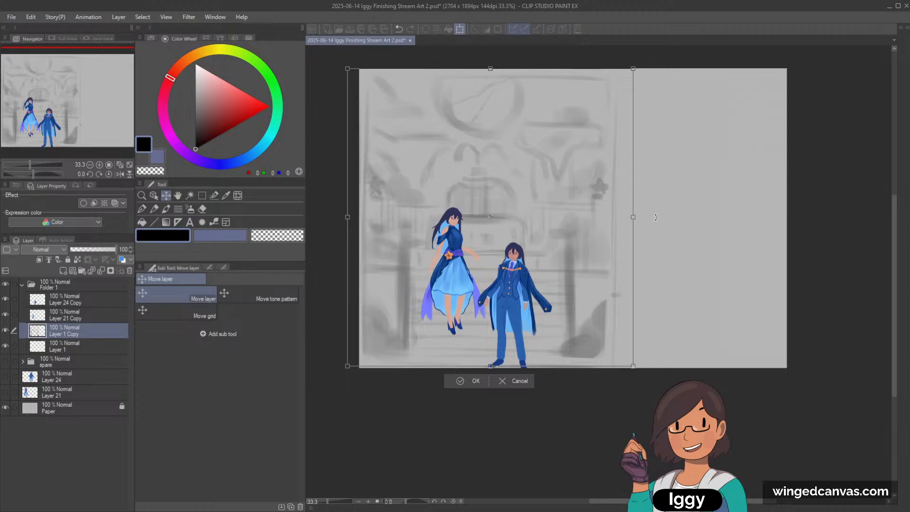
drag(633, 217, 638, 219)
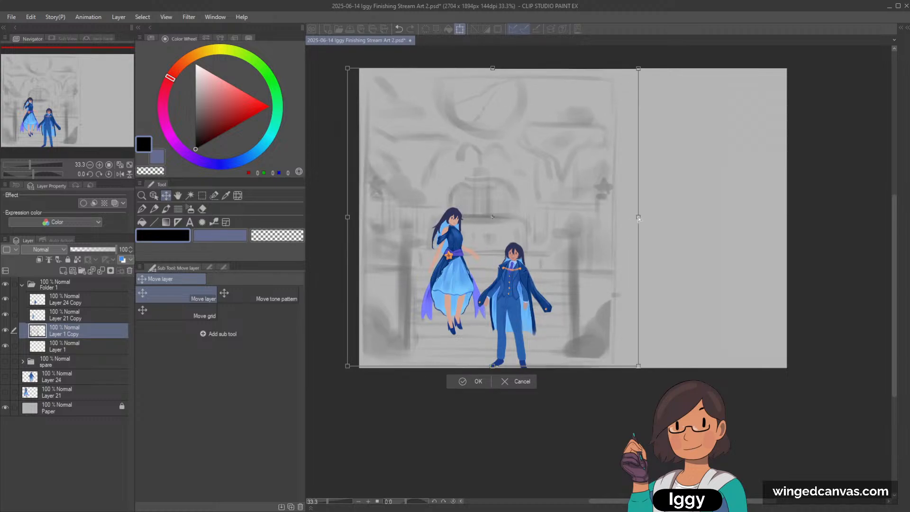
drag(348, 217, 341, 217)
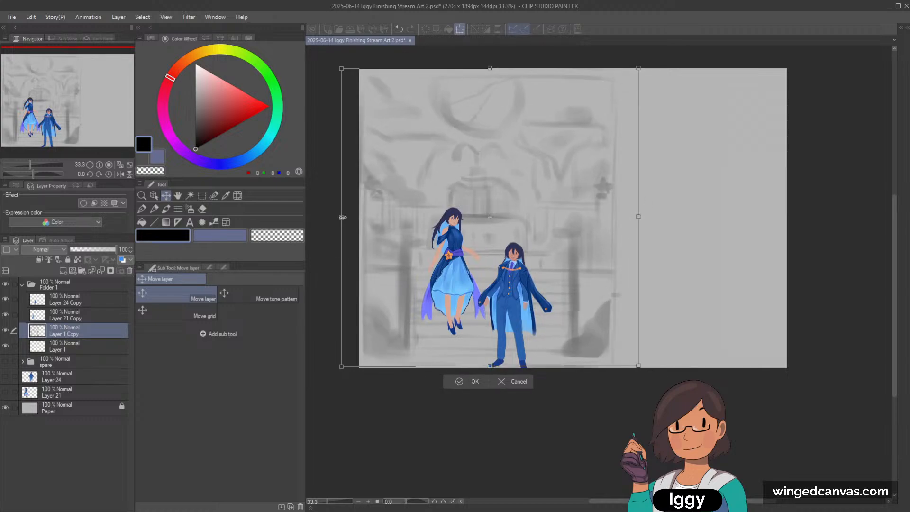
drag(643, 216, 646, 216)
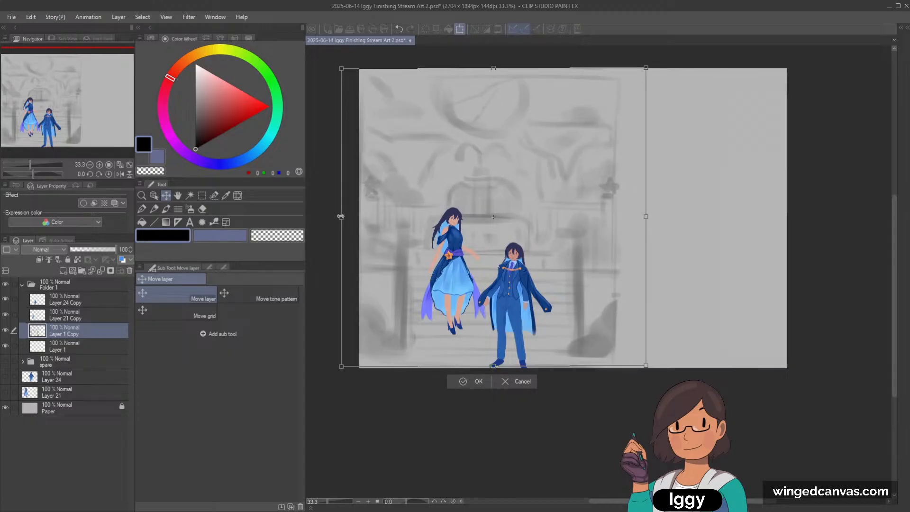
drag(352, 216, 345, 217)
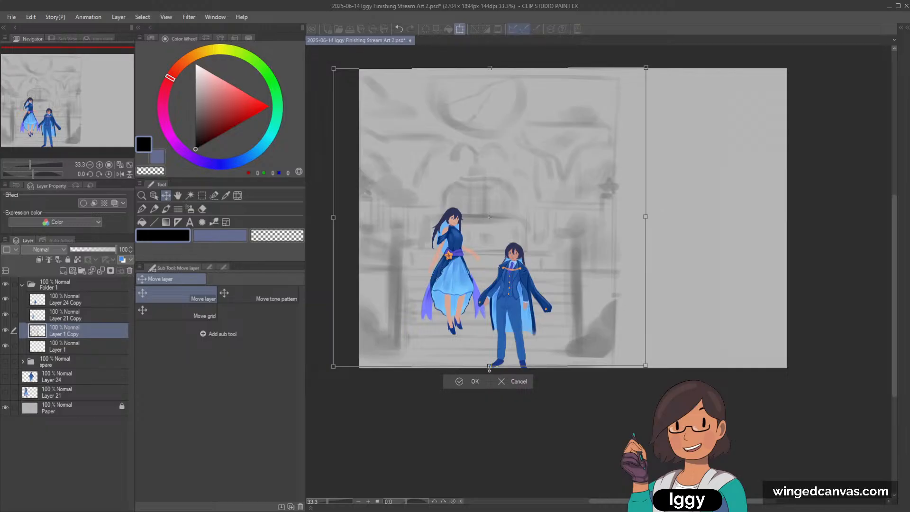
drag(489, 367, 496, 384)
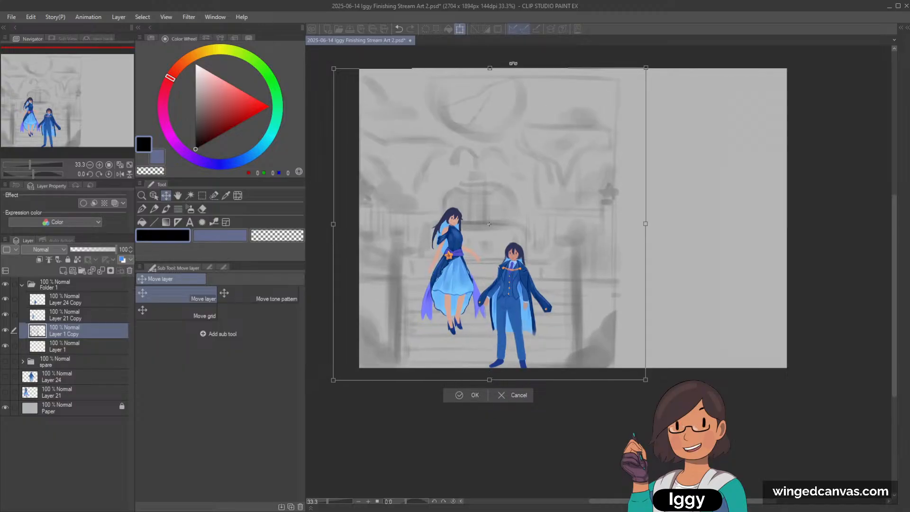
drag(489, 67, 489, 61)
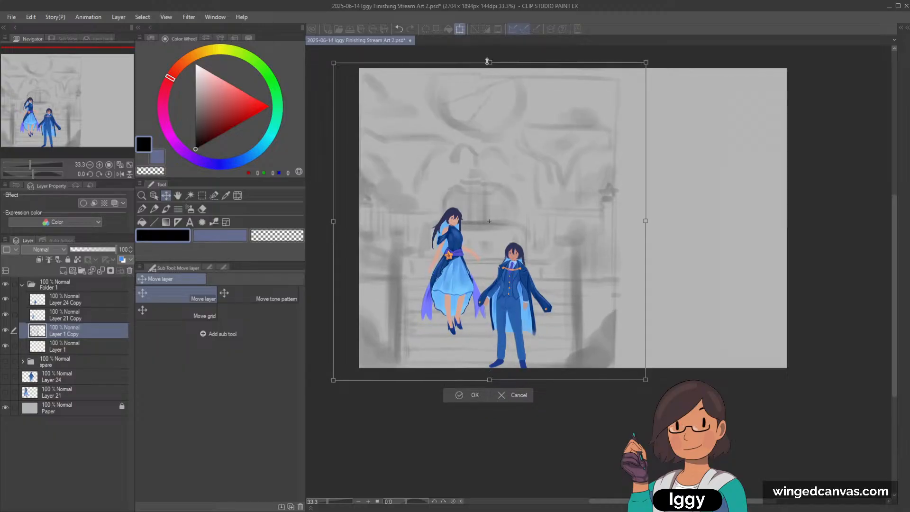
click(460, 396)
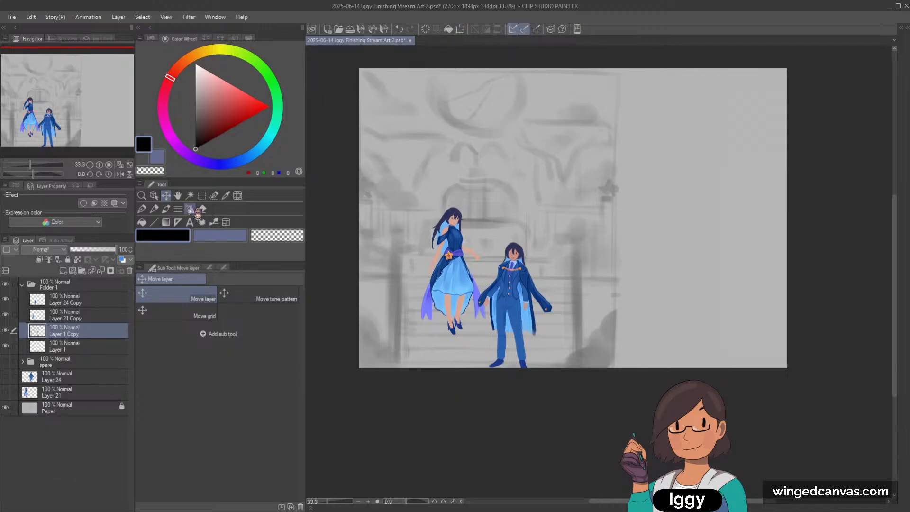
Select the upper part of the background sketch with the Selection pen and cut it onto its own layer above Layer 1 Copy.
click(214, 195)
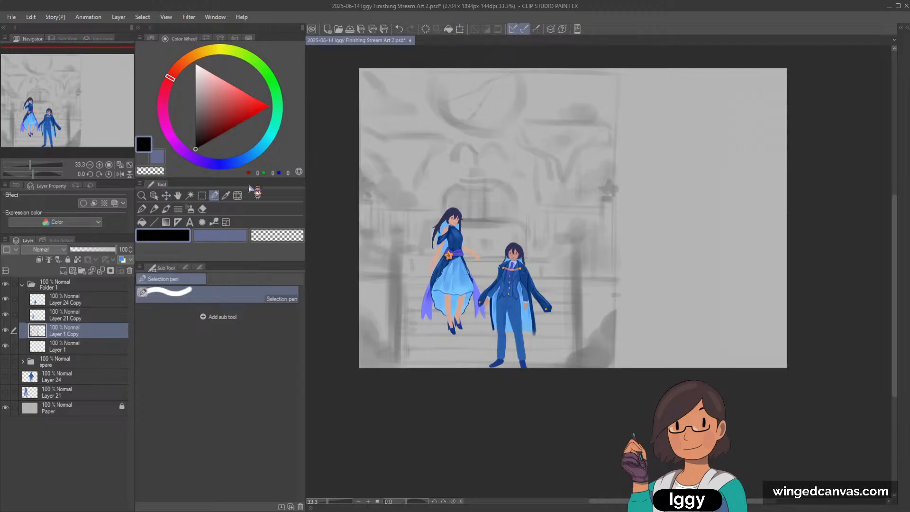
mouse_move(376, 151)
mouse_down()
mouse_move(395, 150)
mouse_move(386, 176)
mouse_move(401, 190)
mouse_up()
mouse_move(431, 157)
mouse_down()
mouse_move(445, 141)
mouse_move(384, 126)
mouse_move(406, 106)
mouse_move(402, 79)
mouse_move(484, 83)
mouse_move(429, 98)
mouse_move(483, 86)
mouse_move(512, 94)
mouse_move(478, 108)
mouse_move(551, 85)
mouse_move(568, 92)
mouse_move(553, 135)
mouse_move(542, 136)
mouse_move(545, 128)
mouse_move(546, 165)
mouse_move(581, 131)
mouse_move(547, 190)
mouse_up()
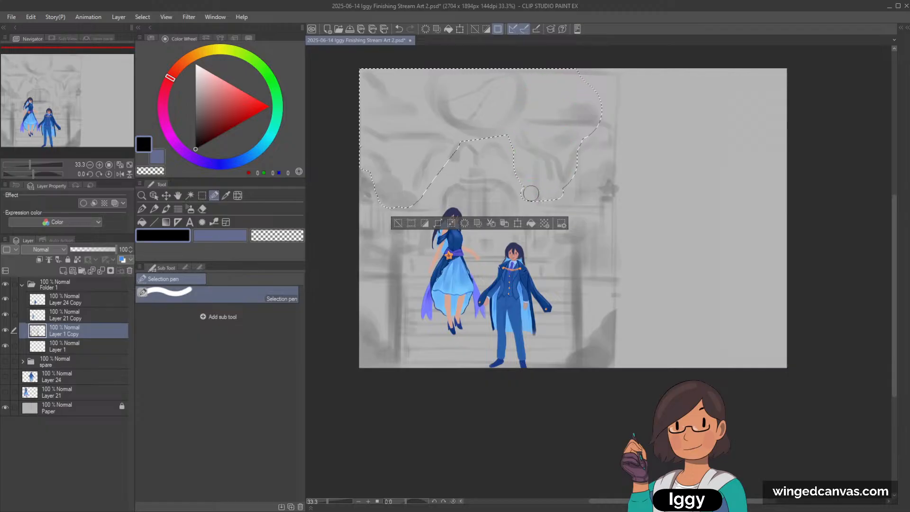
mouse_move(585, 155)
mouse_down()
mouse_move(596, 117)
mouse_move(577, 189)
mouse_up()
mouse_move(562, 181)
mouse_down()
mouse_move(579, 192)
mouse_move(599, 127)
mouse_up()
drag(598, 92, 599, 118)
drag(584, 73, 591, 100)
drag(597, 63, 599, 121)
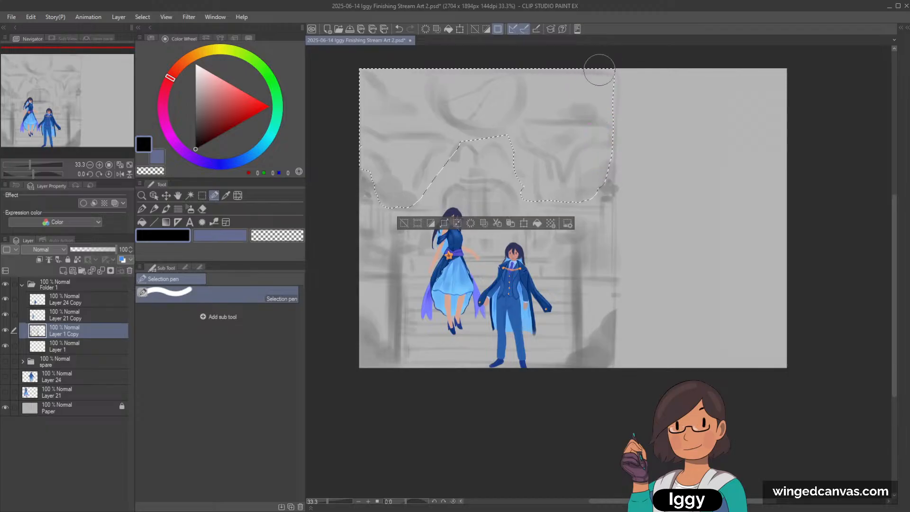
key(Delete)
key(ctrl+v)
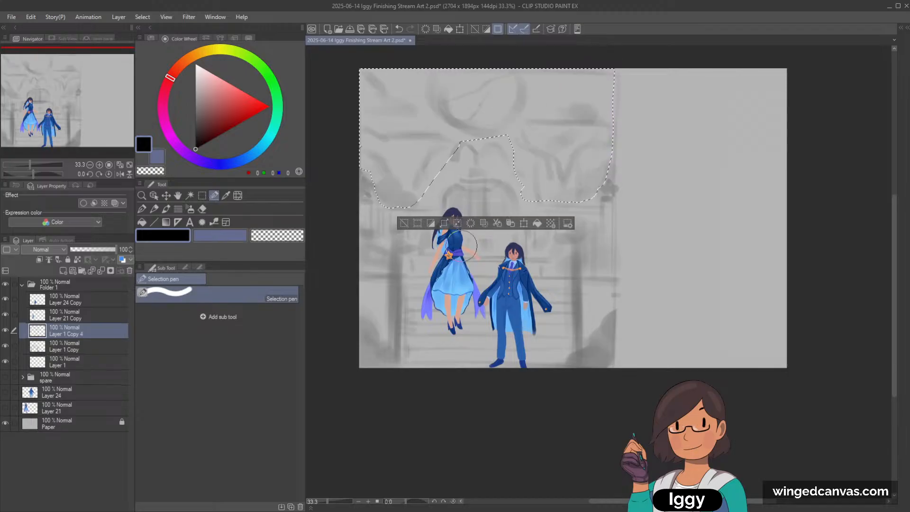
click(404, 224)
click(5, 330)
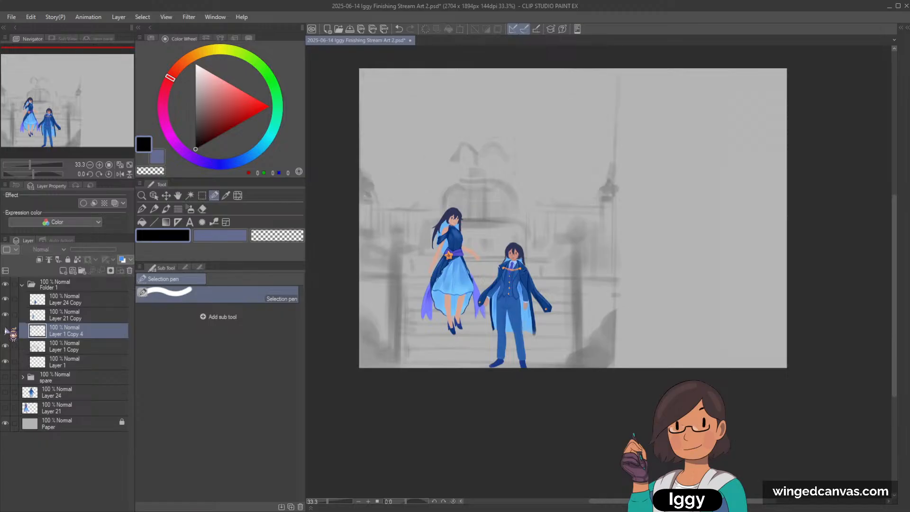
click(6, 330)
key(k)
drag(397, 162, 373, 168)
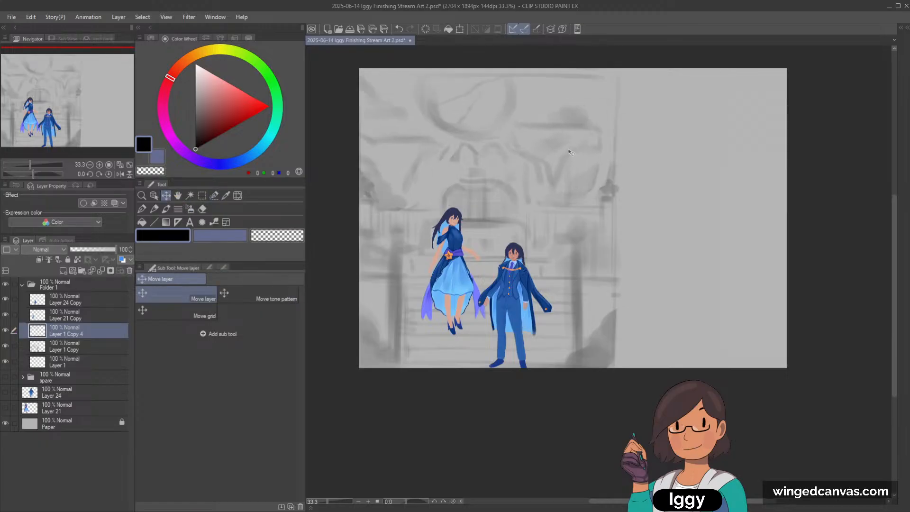
key(ctrl+z)
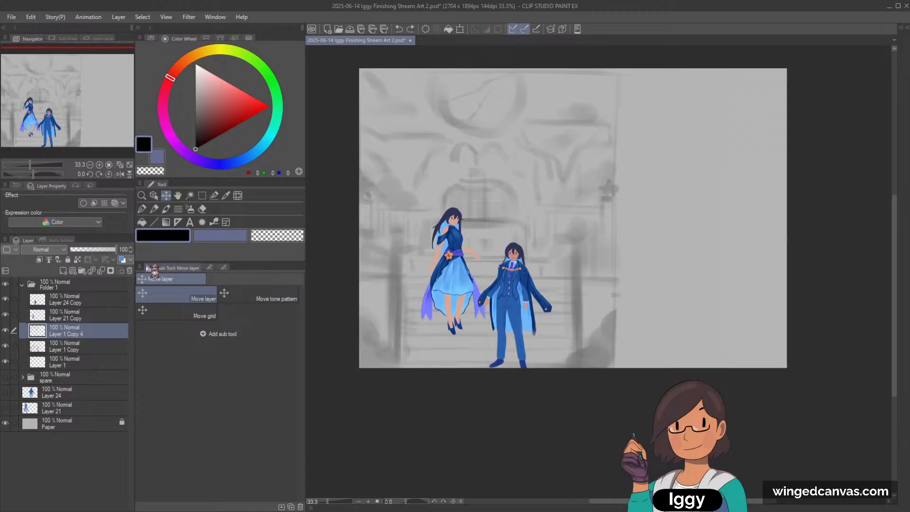
Select the two lower corner shapes of the background sketch with the Selection pen and cut them from Layer 1 Copy onto a new layer above Layer 1 Copy 4.
click(5, 346)
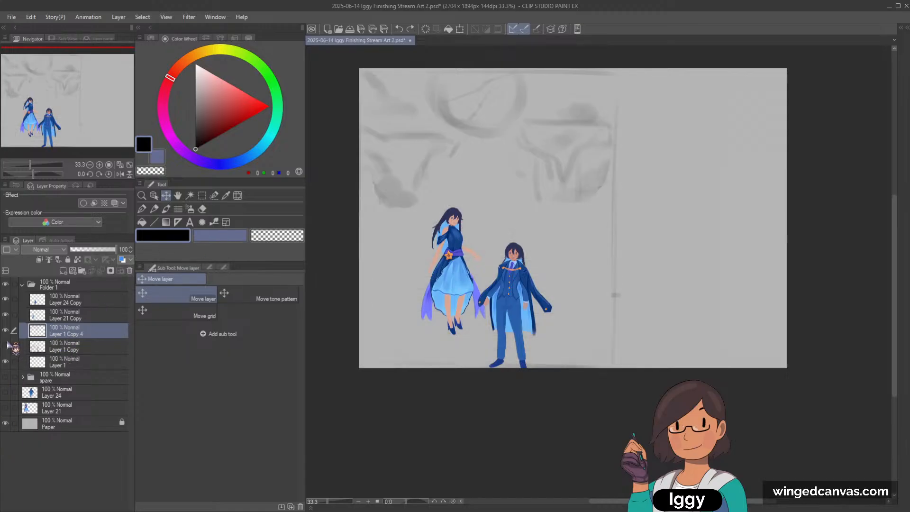
click(6, 346)
click(214, 195)
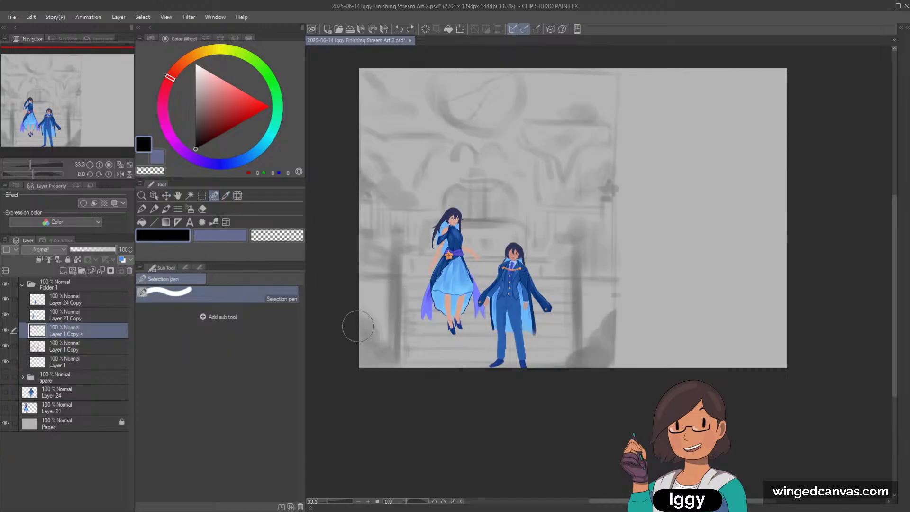
mouse_move(359, 327)
mouse_down()
mouse_move(376, 379)
mouse_move(371, 351)
mouse_move(390, 376)
mouse_up()
mouse_move(603, 359)
mouse_down()
mouse_move(585, 363)
mouse_move(616, 319)
mouse_move(635, 327)
mouse_move(616, 353)
mouse_move(621, 346)
mouse_up()
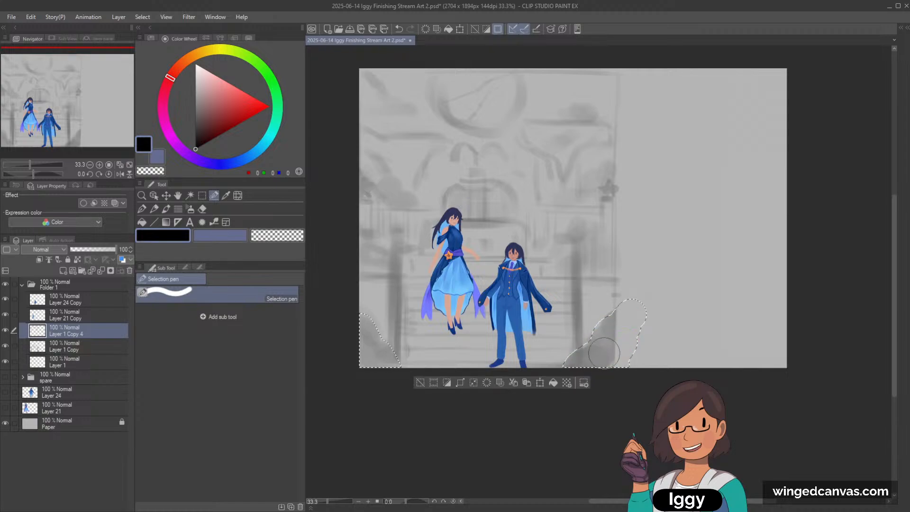
click(57, 350)
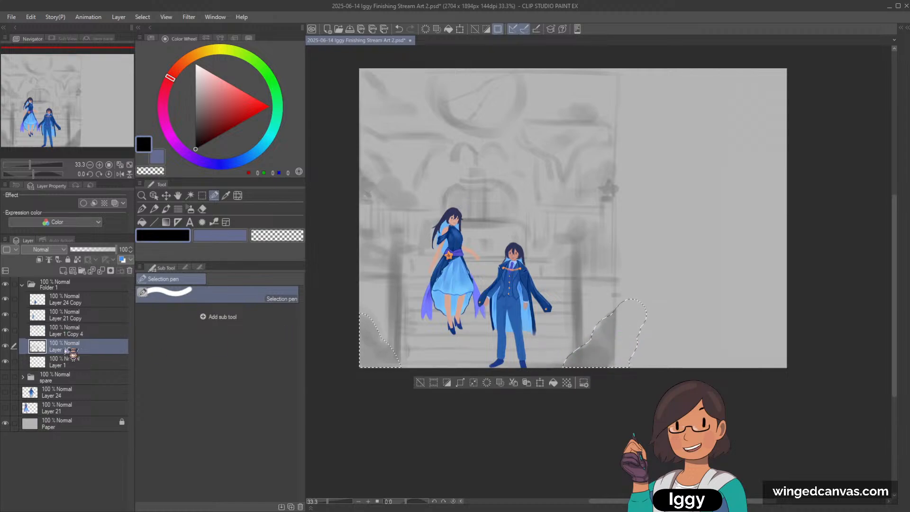
key(ctrl+x)
click(71, 331)
key(ctrl+v)
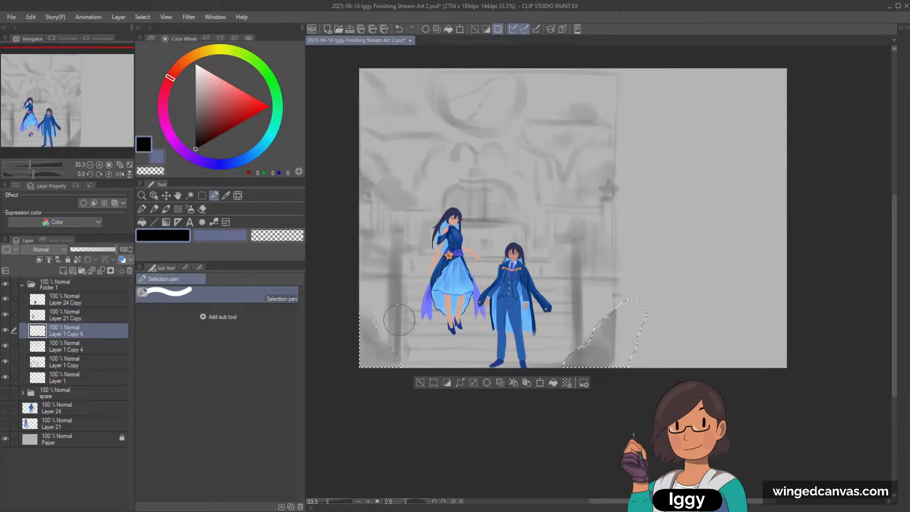
click(420, 382)
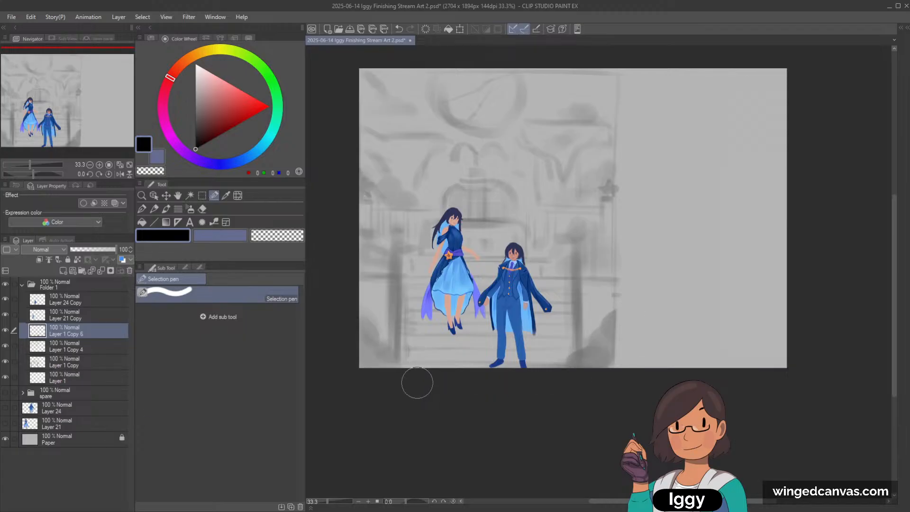
Toggle the visibility of Layer 1 Copy 6 and Layer 1 Copy 4 to check which sketch parts each holds.
click(5, 330)
click(6, 330)
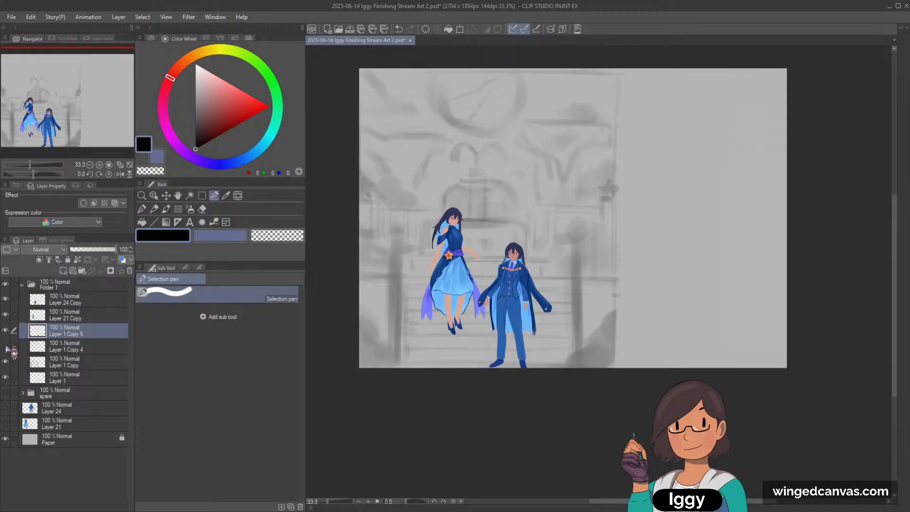
click(5, 346)
click(5, 346)
click(6, 346)
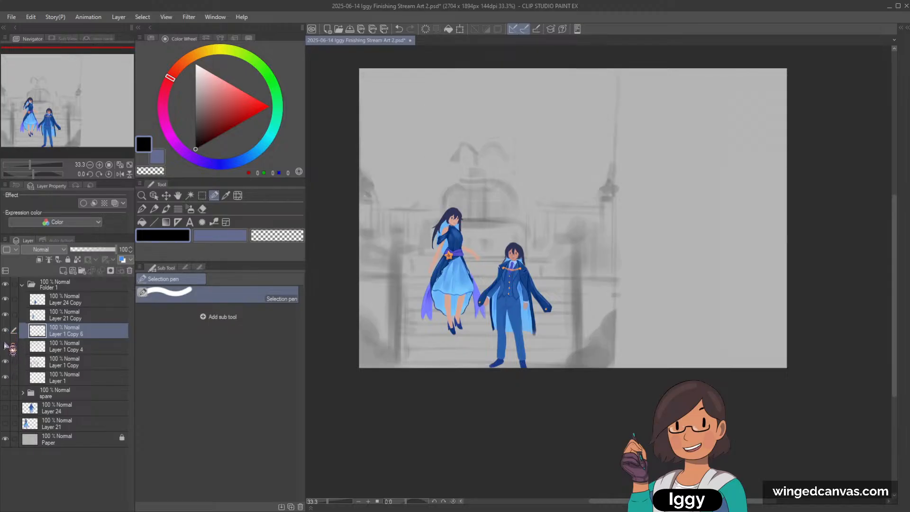
click(6, 347)
Sample the sketch's grey and retouch the left side of the fountain's top arch on Layer 1 Copy with the HC OWC brush.
click(71, 353)
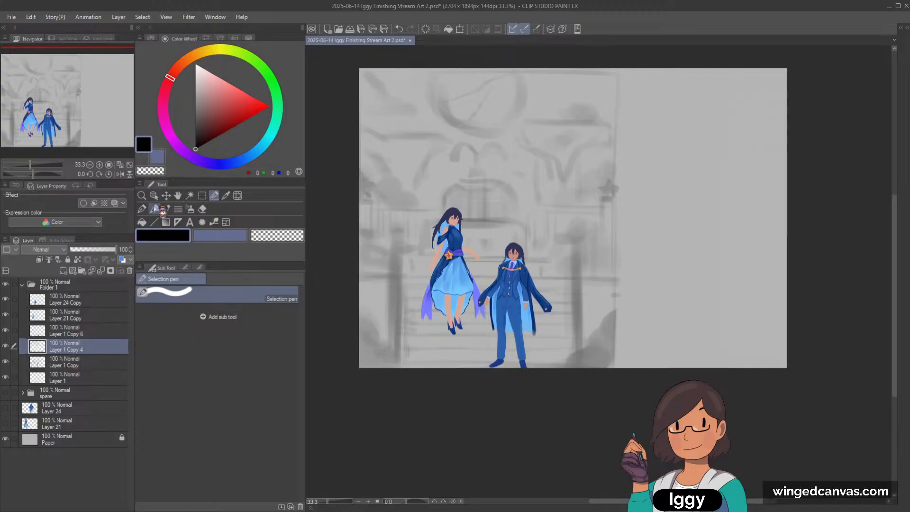
click(153, 196)
click(482, 163)
key(b)
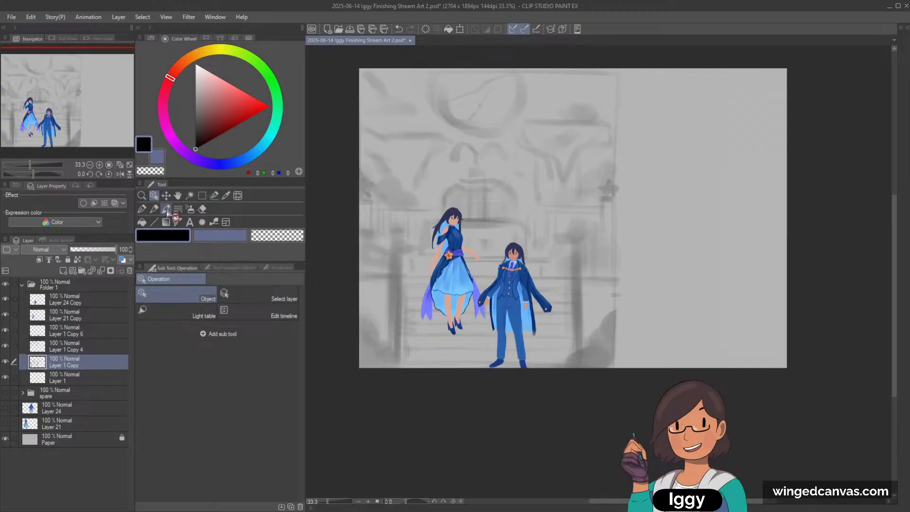
alt+click(458, 147)
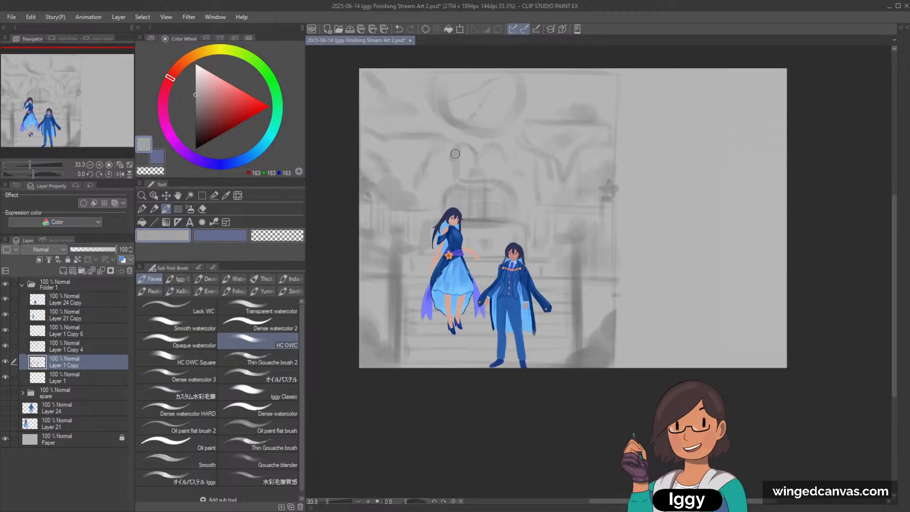
key(c)
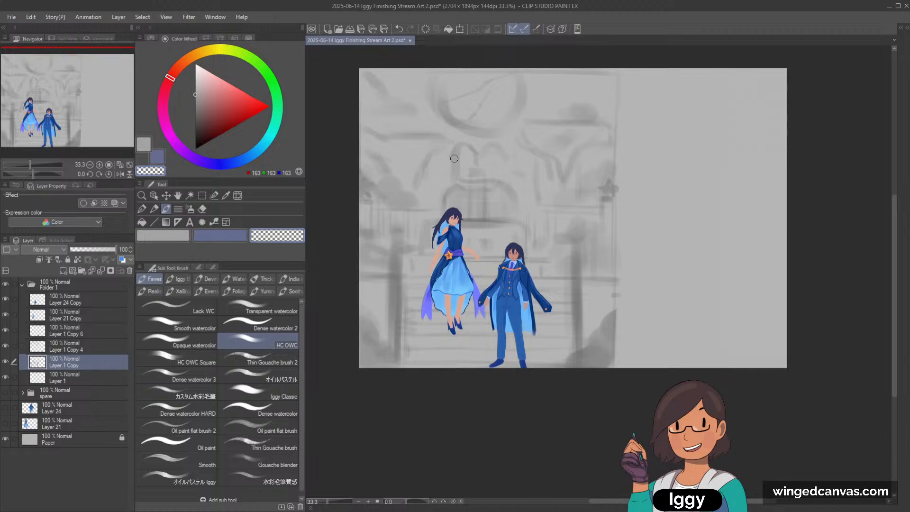
Erase the stray strokes around the fountain's top on Layer 1 Copy 4 and Layer 1 Copy, and repaint its double arch in grey.
key(o)
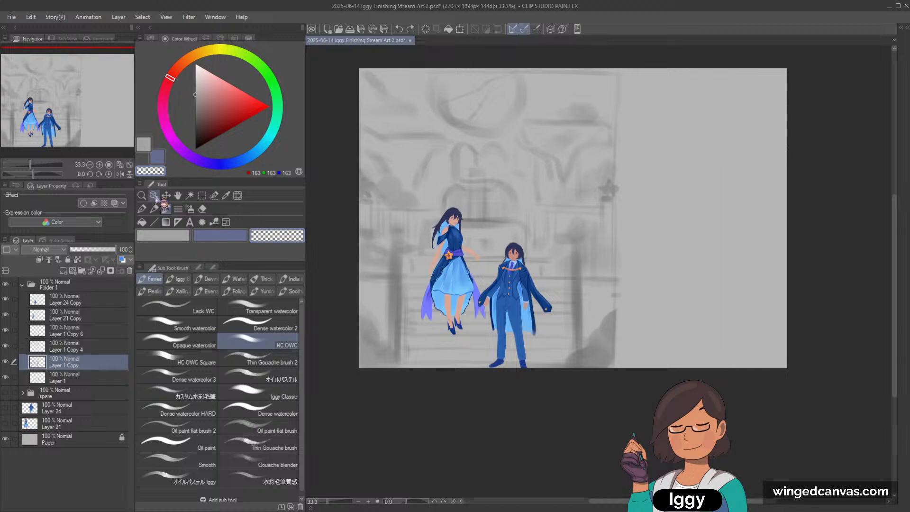
click(456, 148)
click(166, 209)
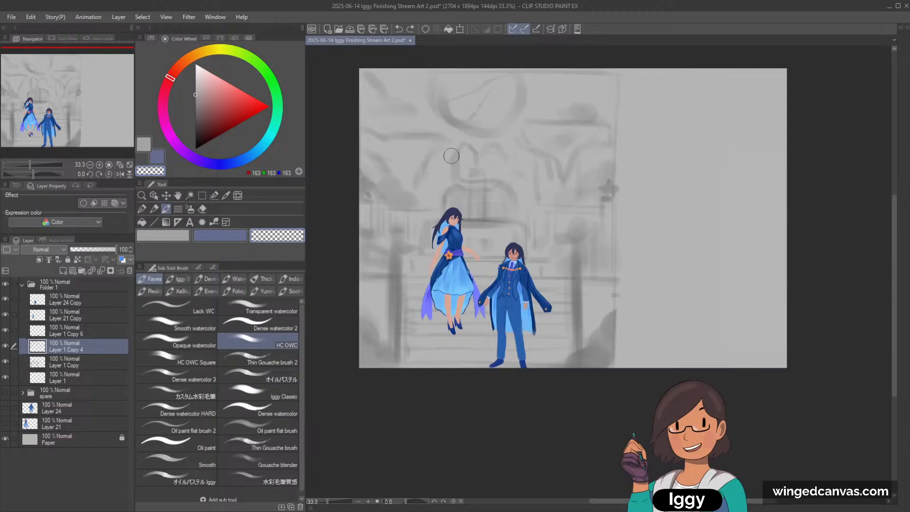
click(153, 196)
click(461, 161)
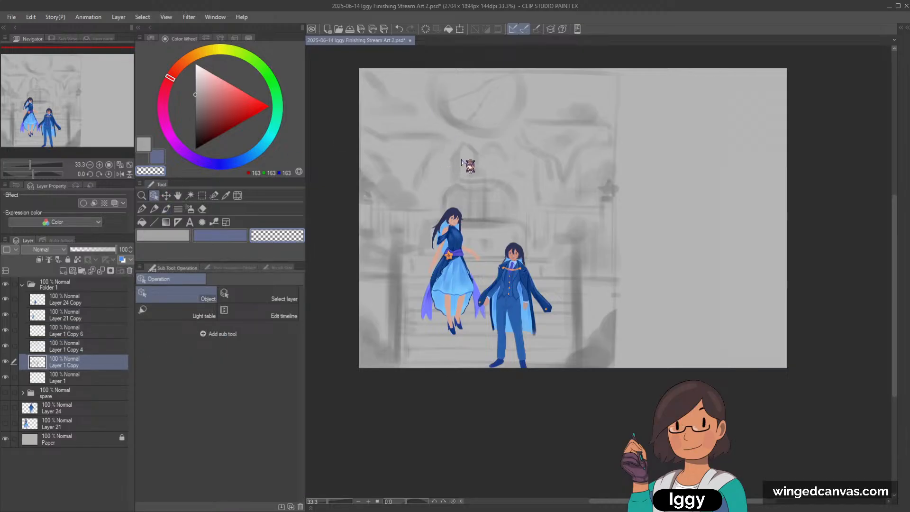
click(166, 209)
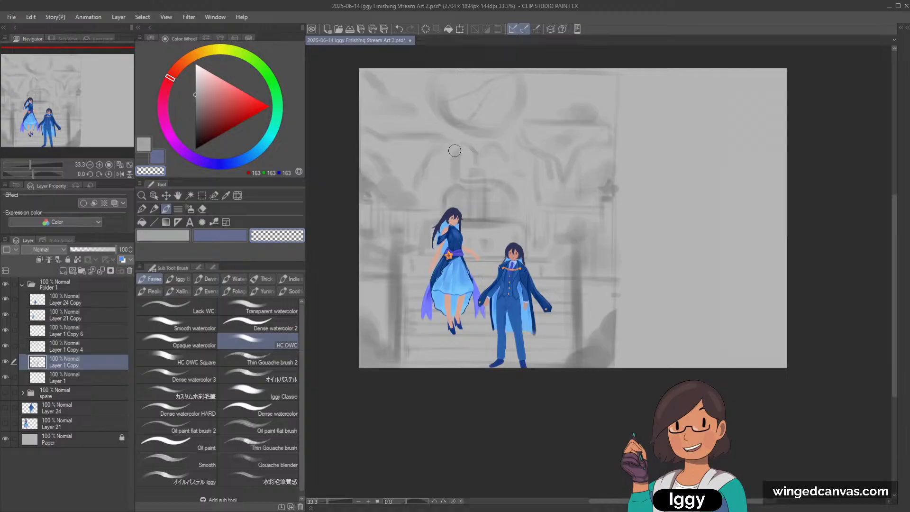
click(185, 235)
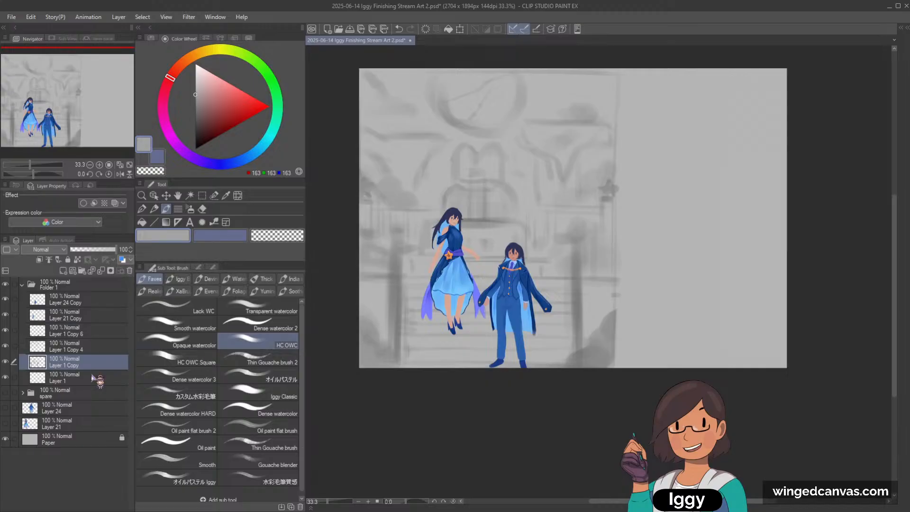
Add a new raster layer and place it at the bottom of Folder 1, beneath Layer 1.
click(62, 392)
click(63, 270)
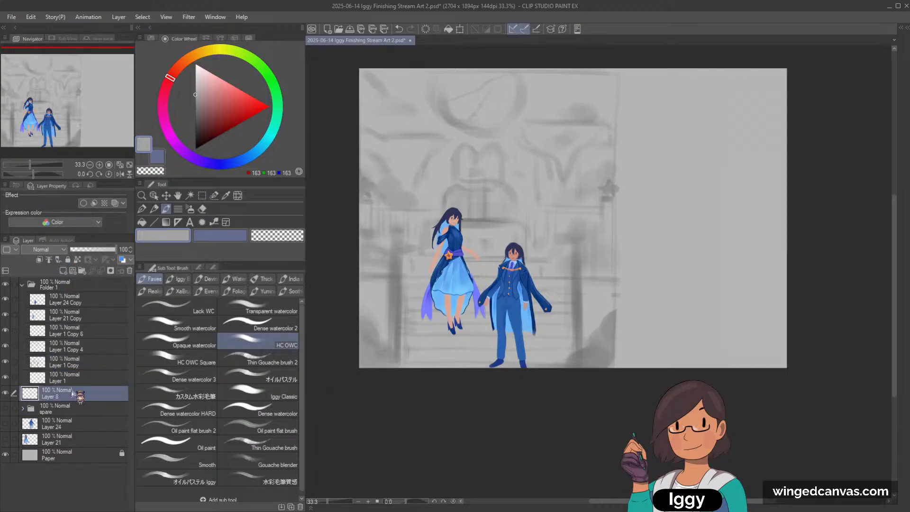
drag(71, 385, 71, 386)
Fill a rectangular selection covering the illustration frame on Layer 8 with periwinkle blue (RGB 150, 163, 219), and deselect.
click(202, 196)
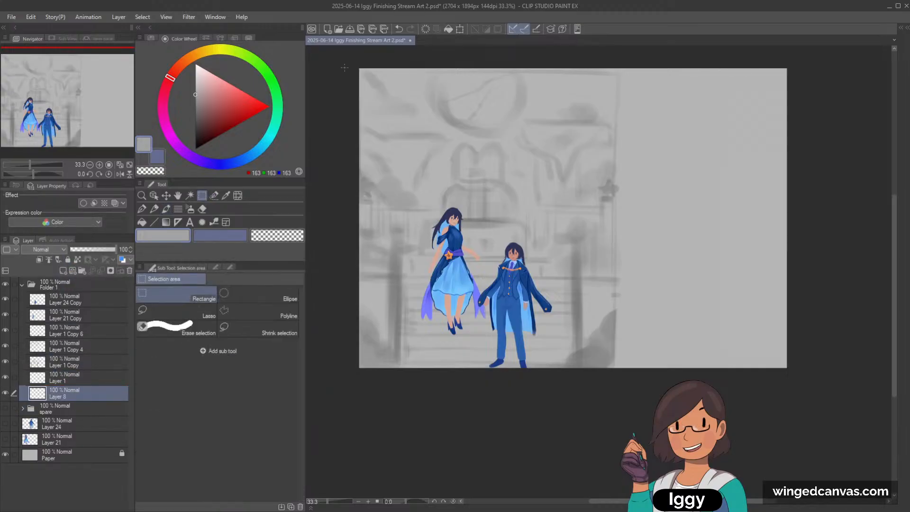
drag(350, 61, 617, 379)
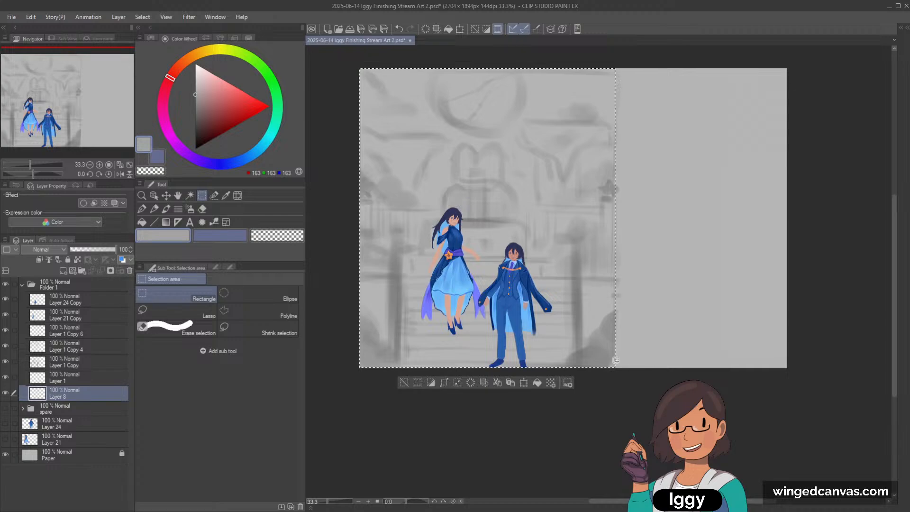
click(232, 163)
click(200, 79)
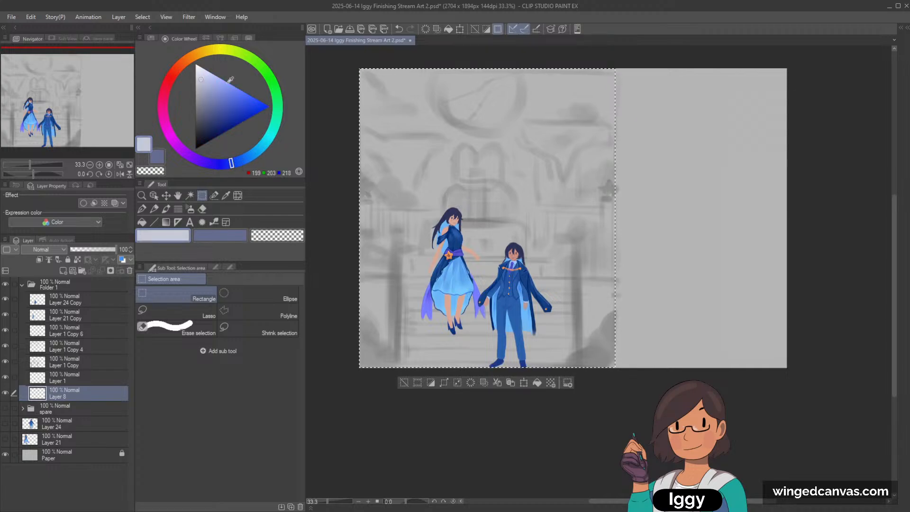
click(550, 383)
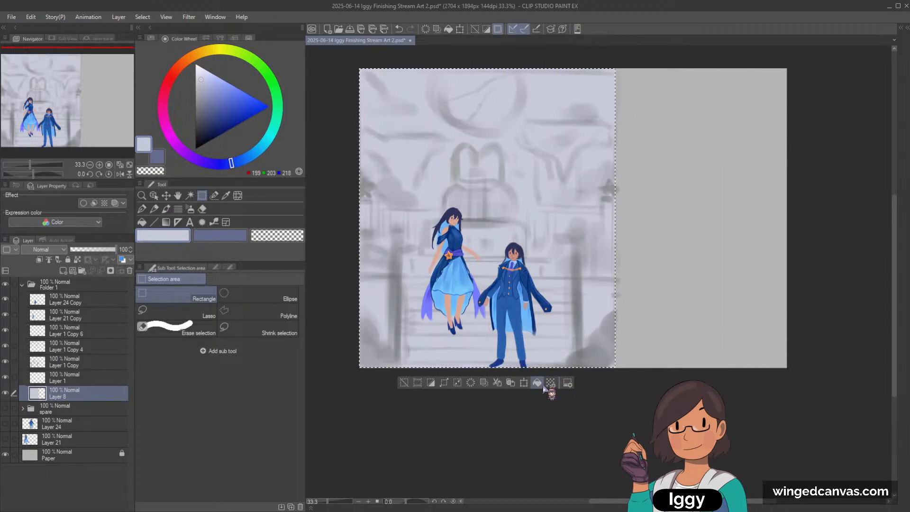
click(216, 87)
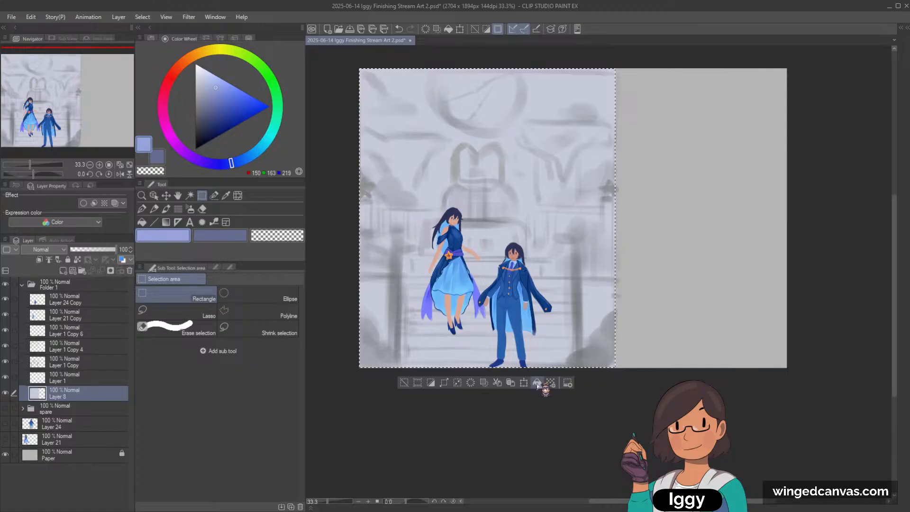
click(538, 384)
click(404, 383)
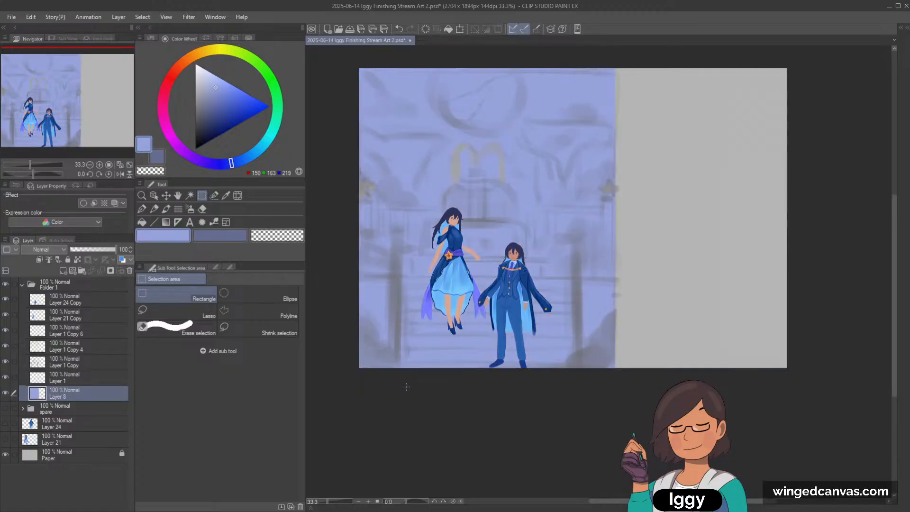
Set Layer 1 and the three Layer 1 copies to Multiply blending, and delete Layer 1.
click(72, 332)
shift+click(67, 378)
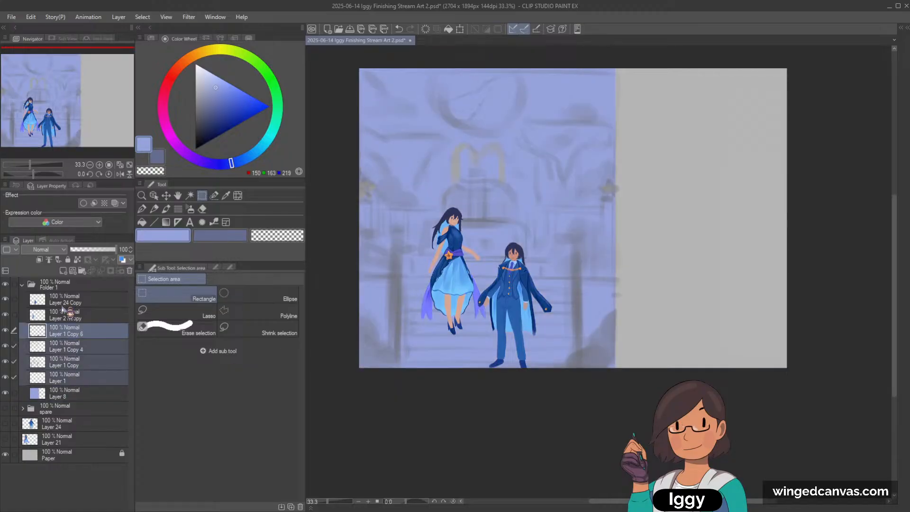
click(44, 248)
click(46, 284)
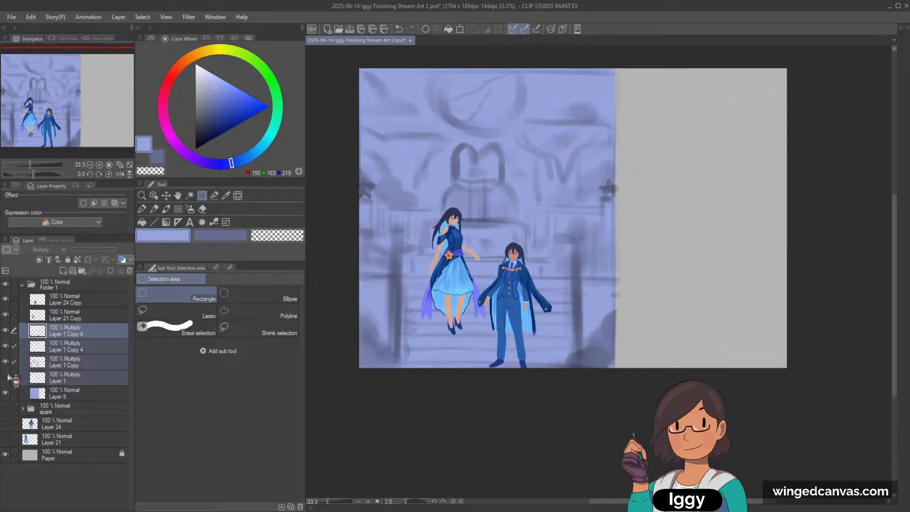
click(64, 379)
key(Delete)
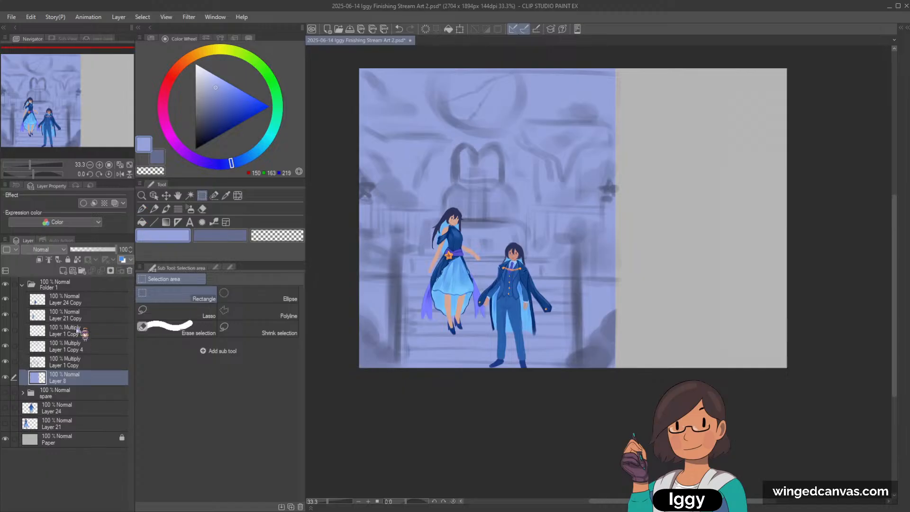
Try to group the character and sketch layers in a new Folder 2 and clip the folder to Layer 8.
click(90, 305)
click(82, 270)
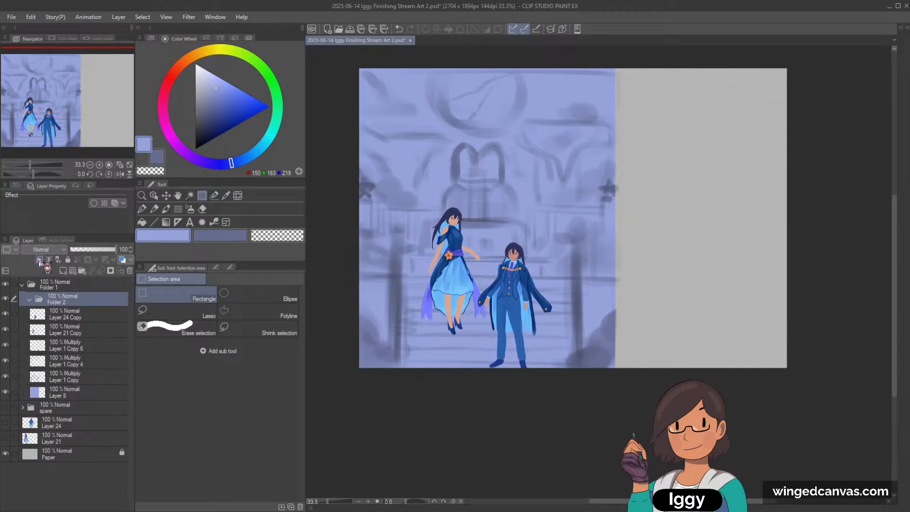
click(78, 315)
shift+click(71, 376)
drag(72, 361, 70, 304)
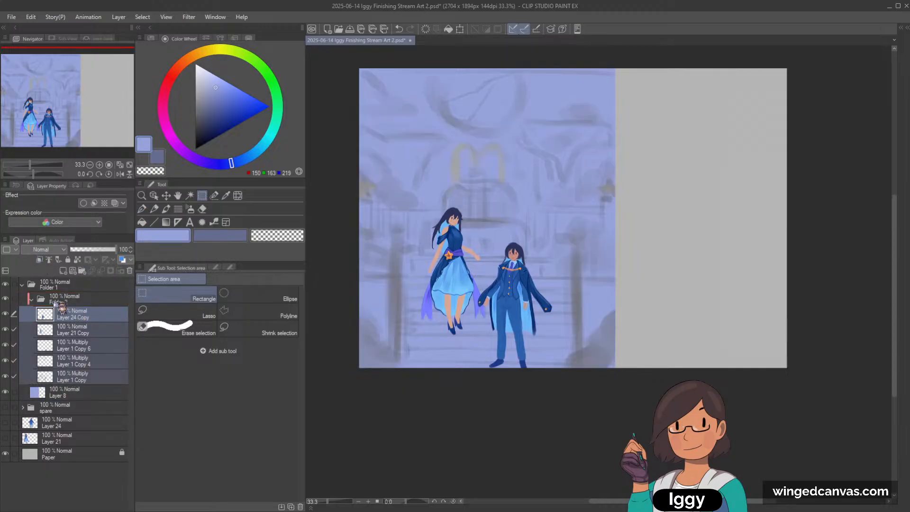
click(71, 299)
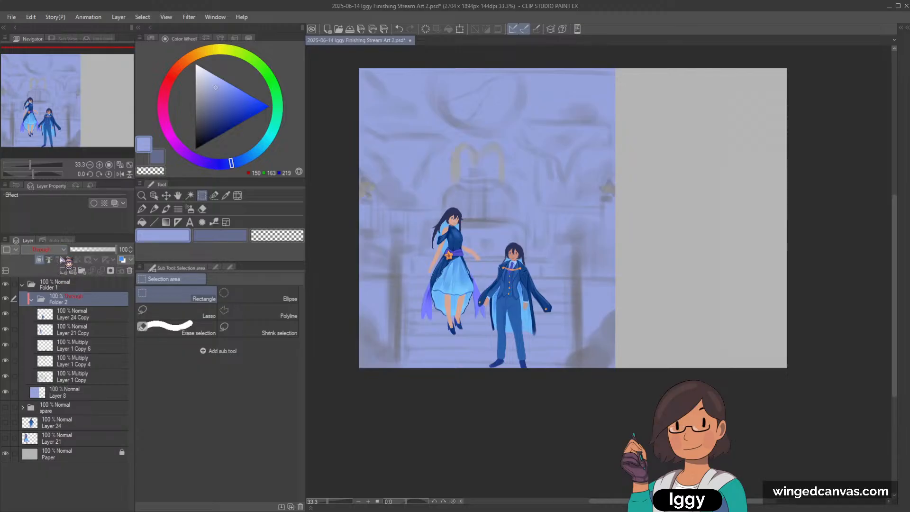
key(ctrl+z)
key(ctrl+z)
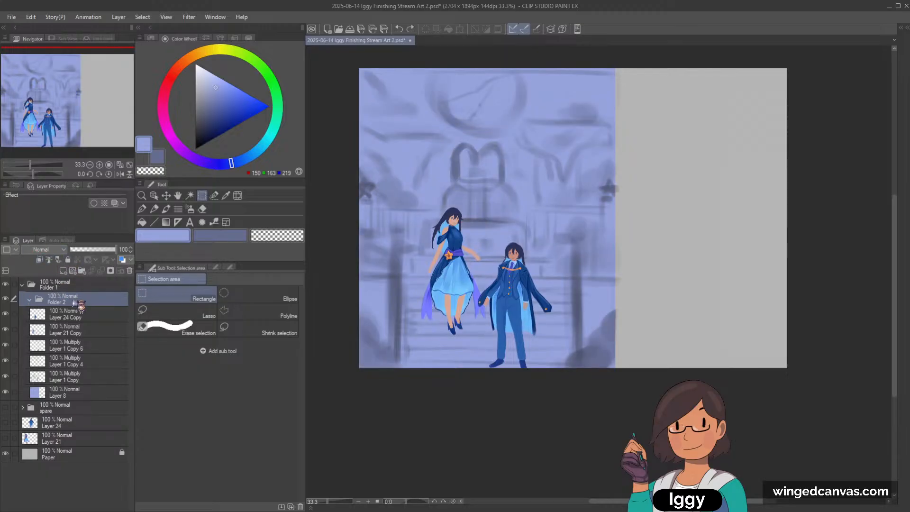
Clip the five character and sketch layers individually to Layer 8 and remove Folder 2.
key(ctrl+y)
key(ctrl+y)
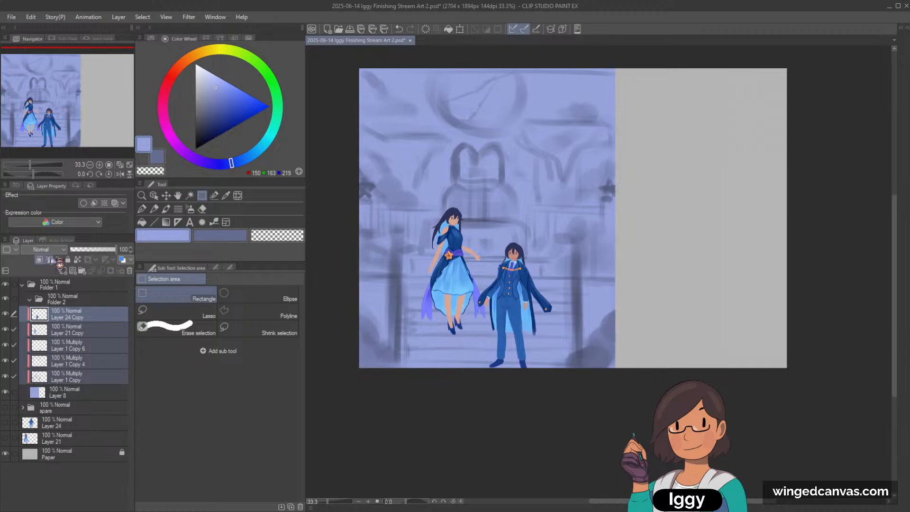
click(79, 301)
key(ctrl+z)
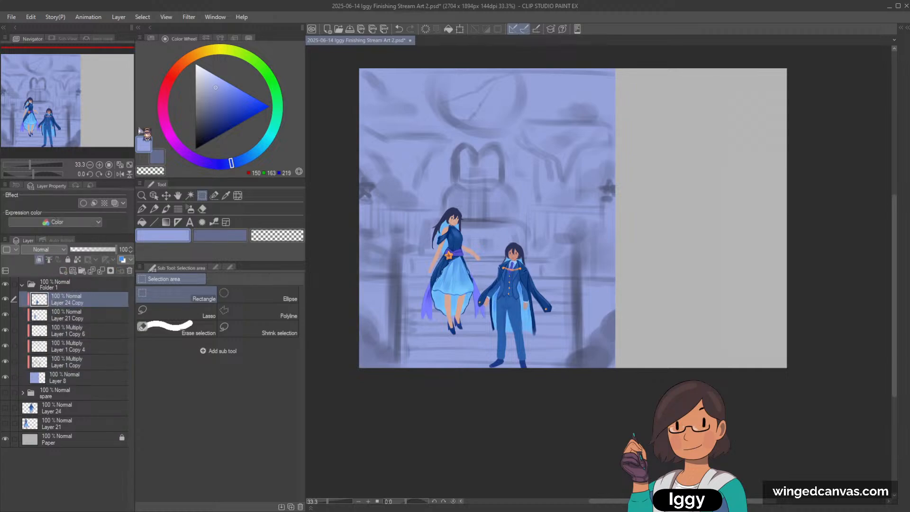
Toggle the visibility of Layer 1 Copy and Layer 1 Copy 4 to check which background sketch parts they hold.
drag(66, 105, 72, 122)
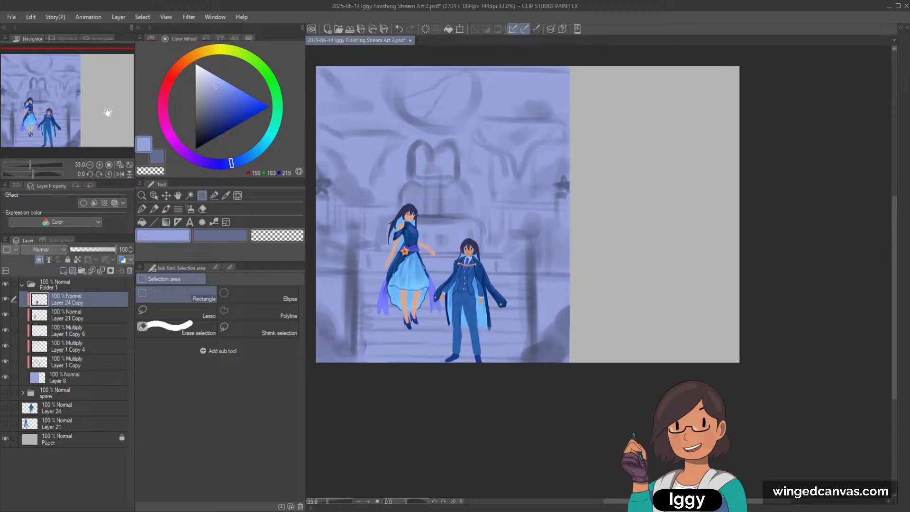
click(88, 379)
scroll(438, 225, up, 1)
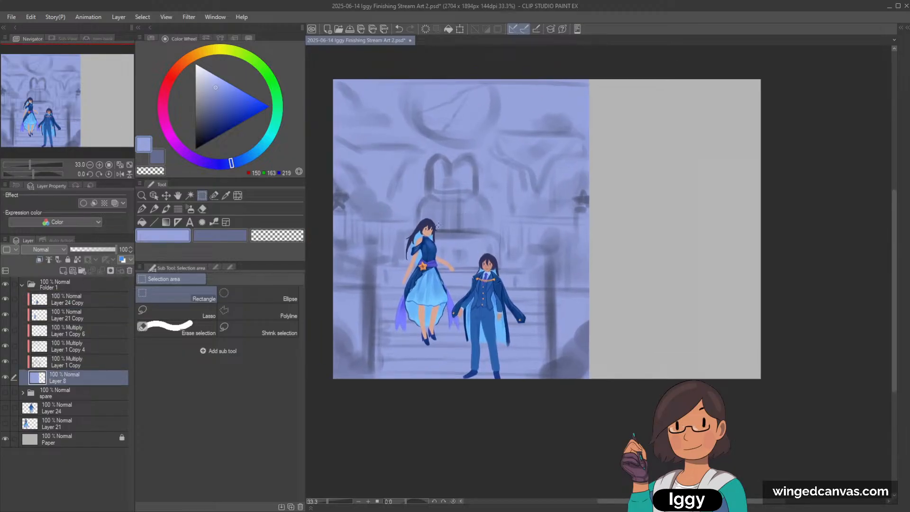
scroll(437, 227, up, 1)
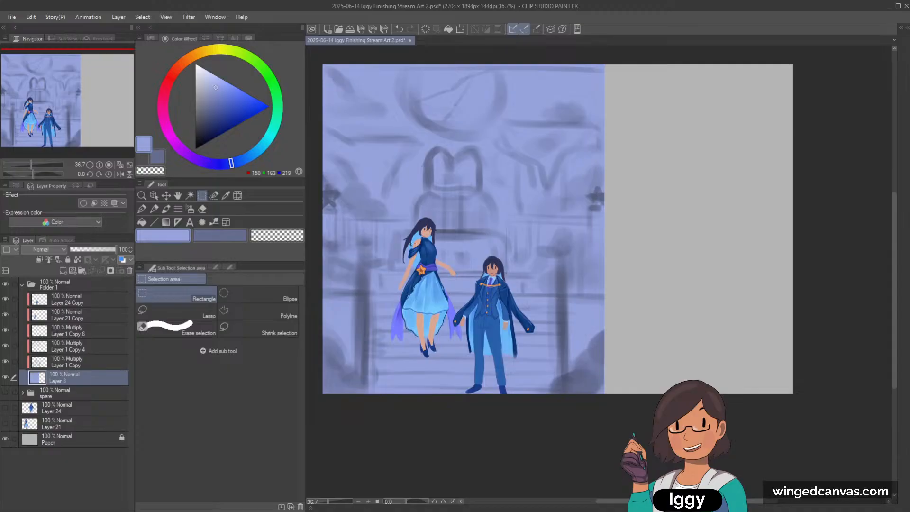
scroll(412, 244, down, 2)
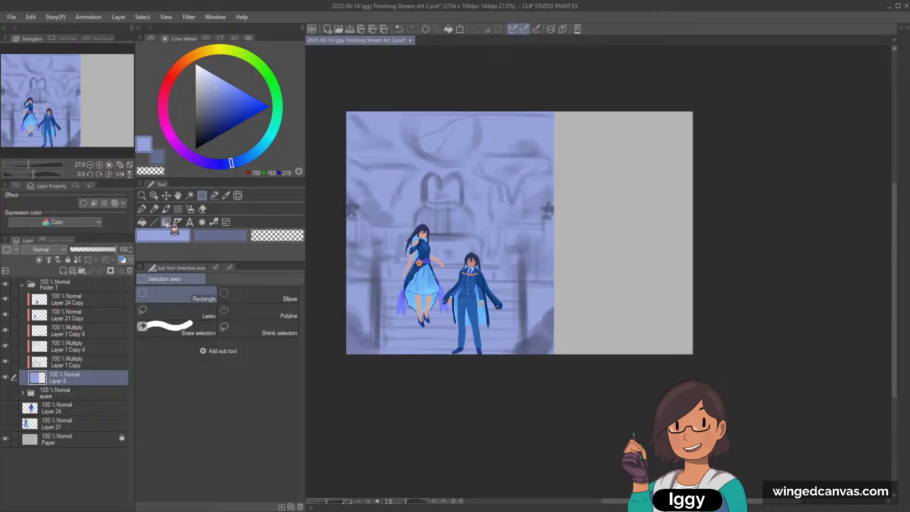
click(166, 208)
click(76, 362)
click(6, 361)
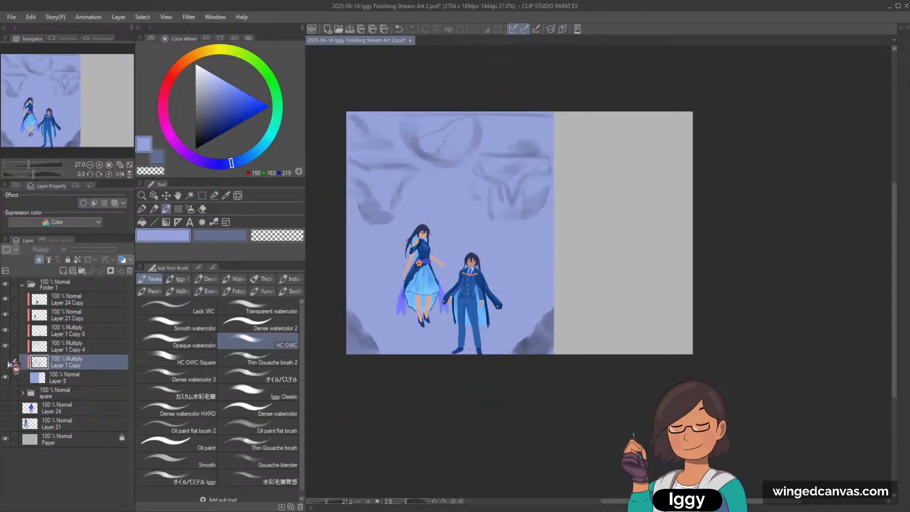
click(6, 361)
click(6, 345)
click(6, 345)
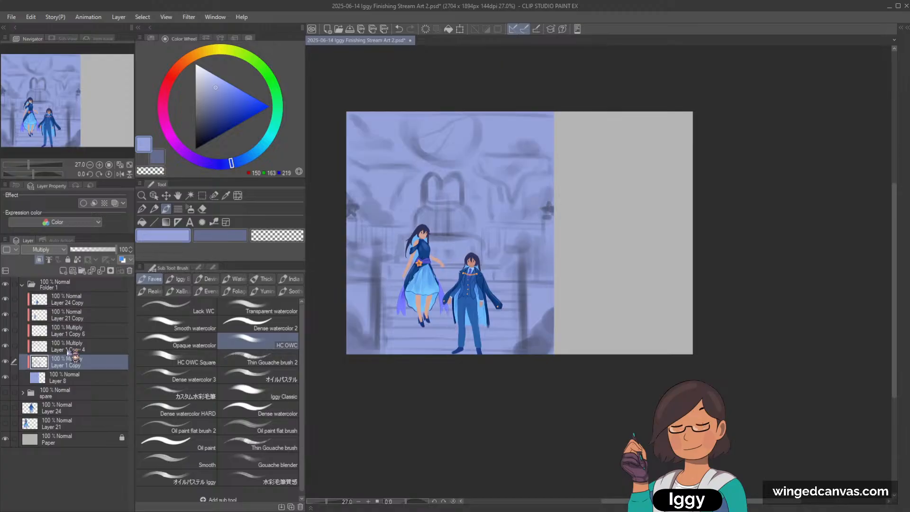
Fade the sky sketch on Layer 1 Copy 4 by lowering the layer's opacity to 26%.
click(74, 348)
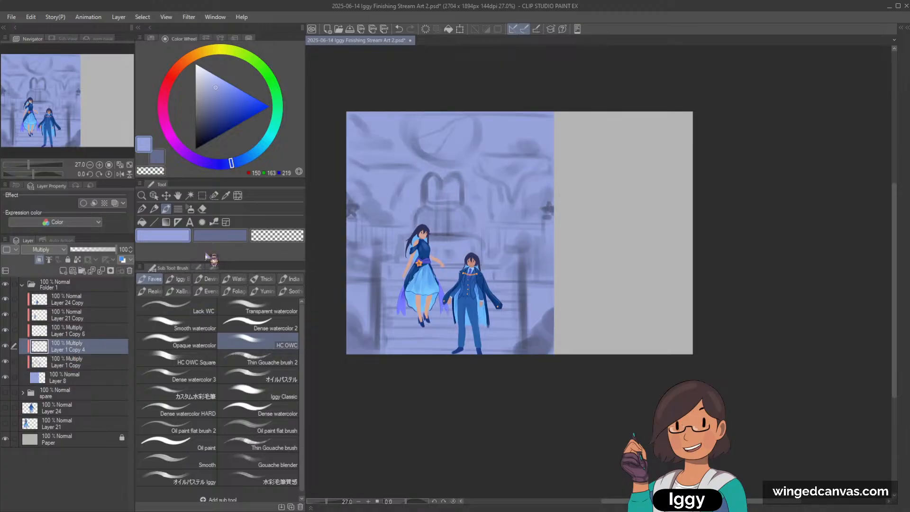
click(5, 345)
click(6, 346)
key(c)
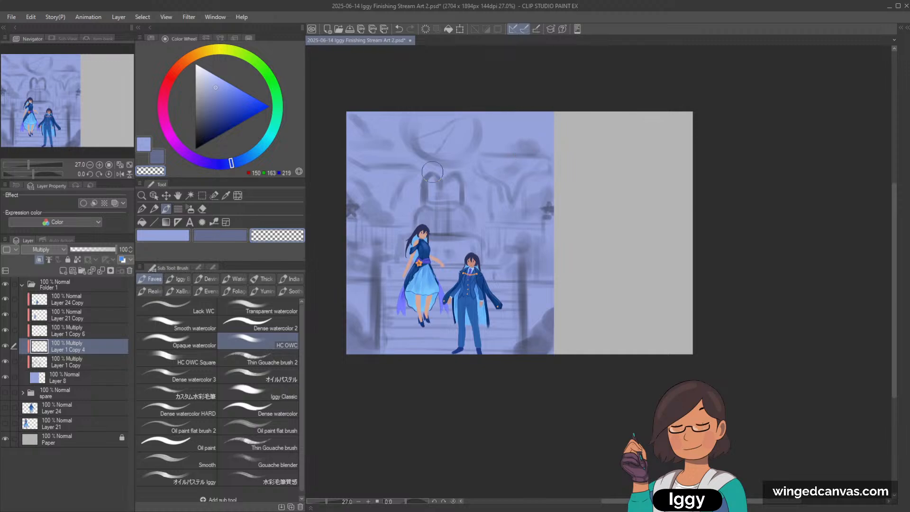
click(5, 346)
click(5, 346)
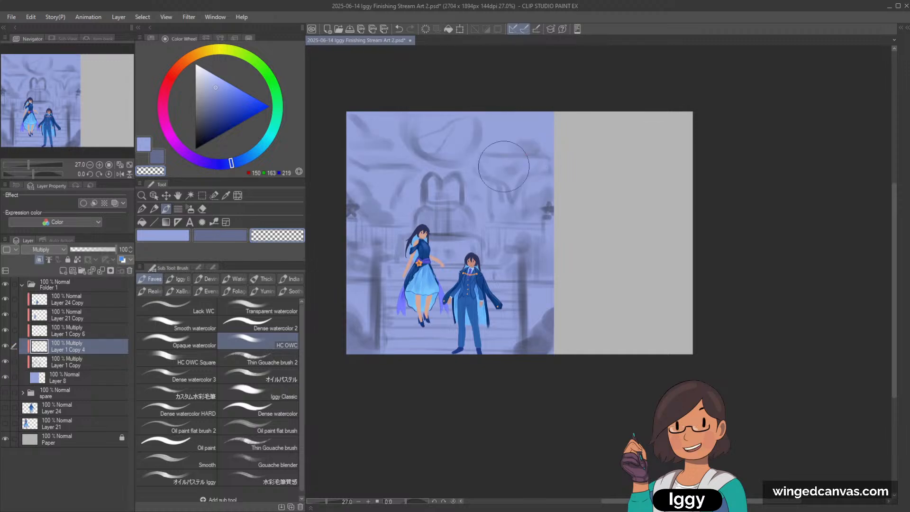
mouse_move(504, 166)
mouse_down()
mouse_move(539, 152)
mouse_move(538, 163)
mouse_move(490, 186)
mouse_move(507, 170)
mouse_up()
key(ctrl+z)
click(83, 250)
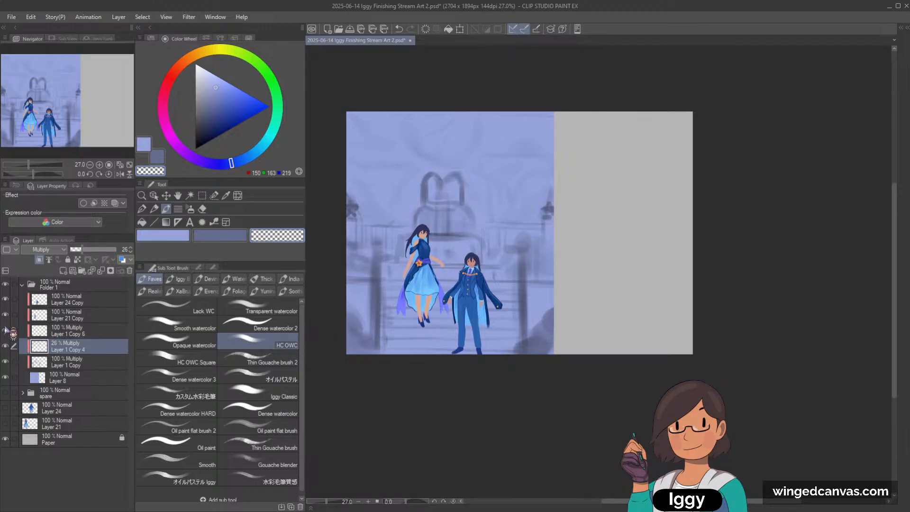
Compare the castle sketch on Layer 1 Copy with the faded sky sketch by switching layer visibility off and on.
click(74, 363)
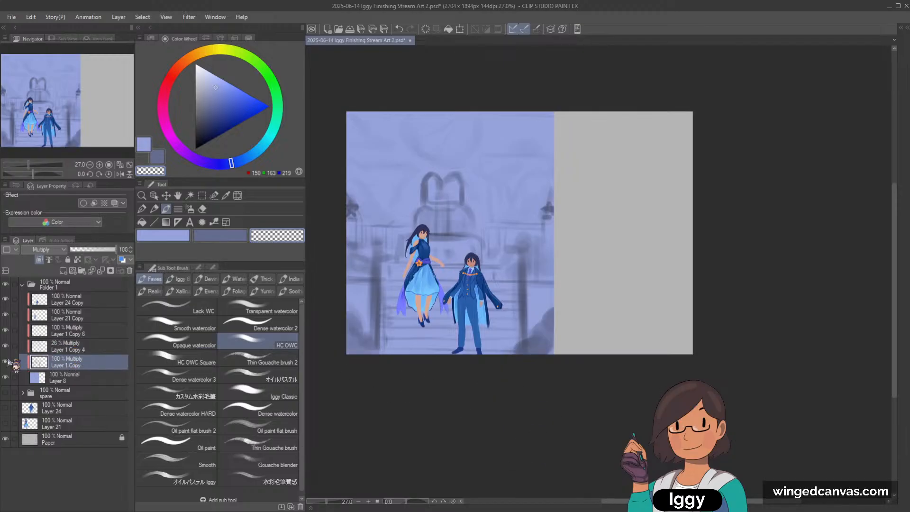
click(5, 361)
click(6, 361)
click(6, 361)
click(6, 361)
click(71, 348)
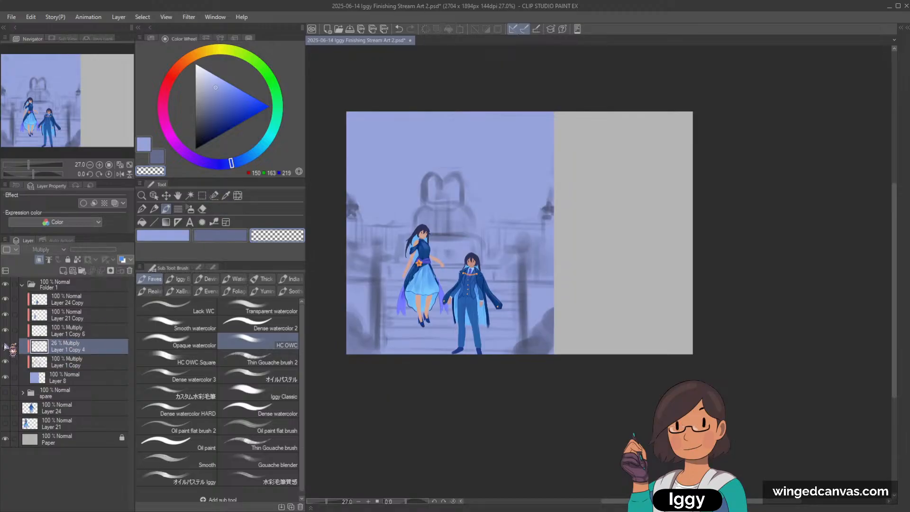
click(5, 361)
click(6, 361)
click(59, 365)
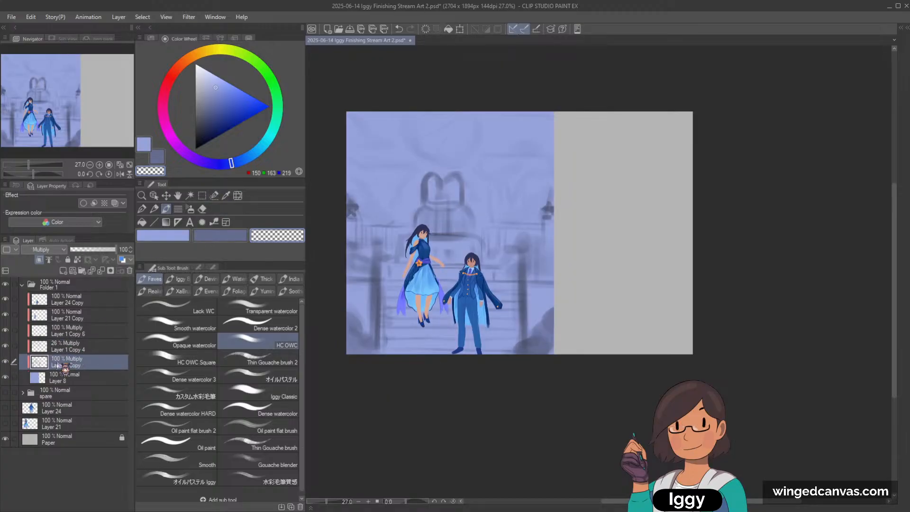
Try removing the sketch areas on both sides of the castle from Layer 1 Copy with the Selection pen, and clear the selection.
click(214, 196)
mouse_move(360, 202)
mouse_down()
mouse_move(347, 217)
mouse_move(354, 199)
mouse_move(358, 233)
mouse_move(367, 236)
mouse_move(381, 211)
mouse_up()
mouse_move(349, 175)
mouse_down()
mouse_move(357, 204)
mouse_move(385, 221)
mouse_move(376, 221)
mouse_up()
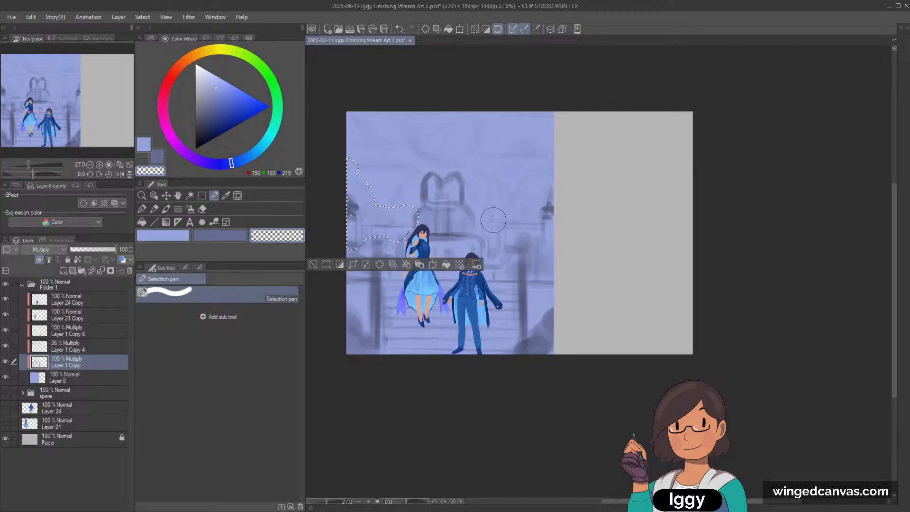
mouse_move(493, 219)
mouse_down()
mouse_move(560, 209)
mouse_move(550, 182)
mouse_move(556, 190)
mouse_up()
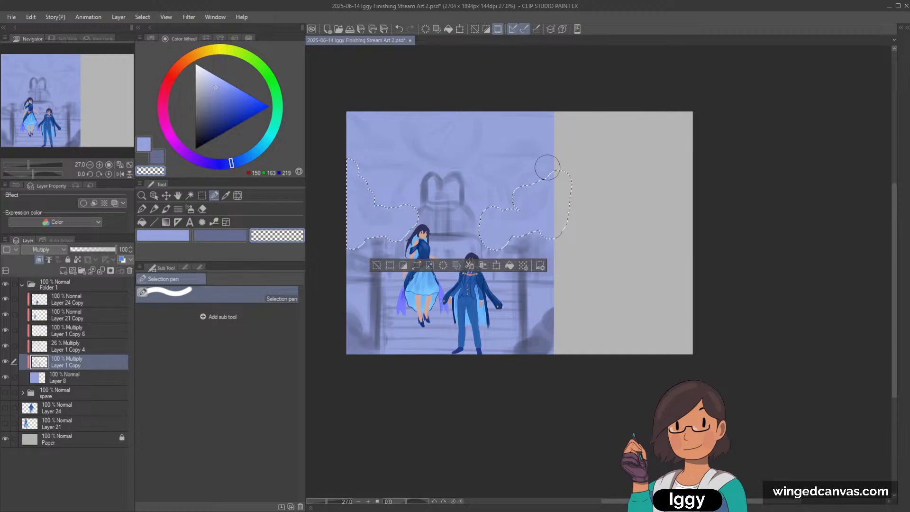
key(ctrl+z)
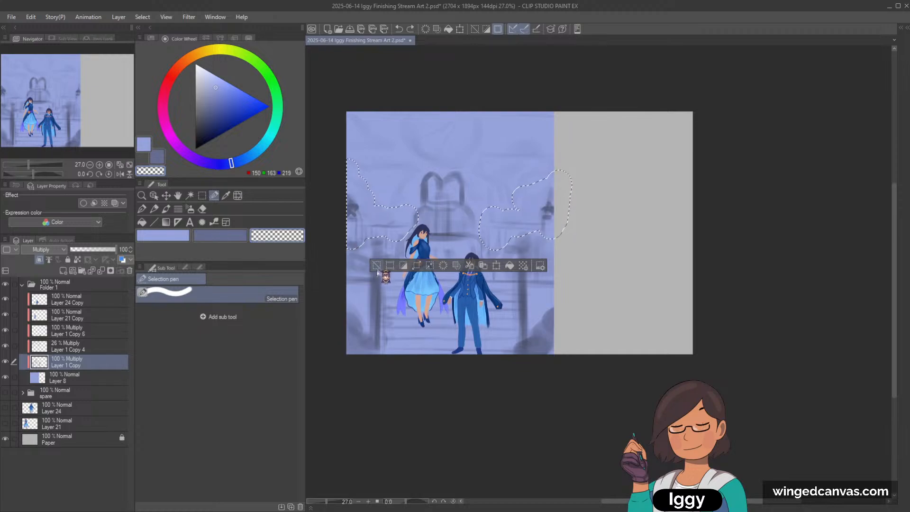
click(377, 265)
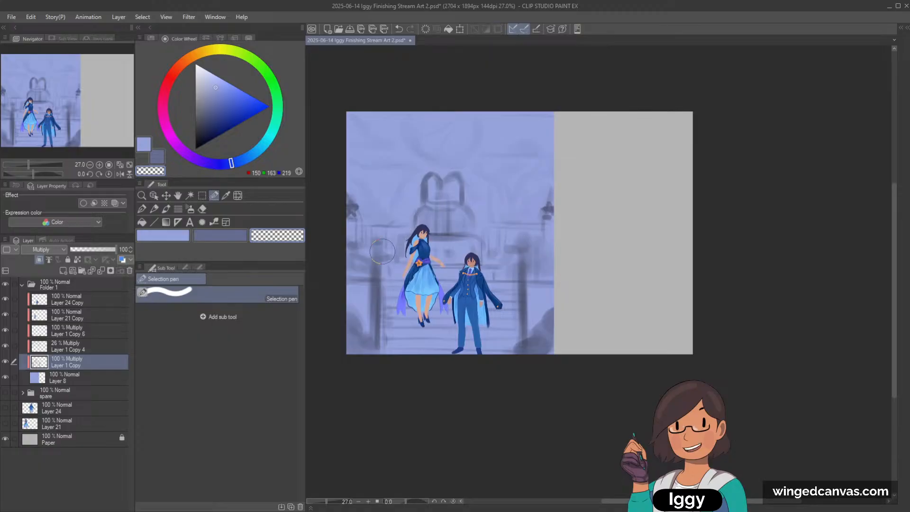
Lock Layer 8's transparent pixels and paint a warm yellow-orange glow at the top center of the sky with the Soft airbrush.
click(69, 381)
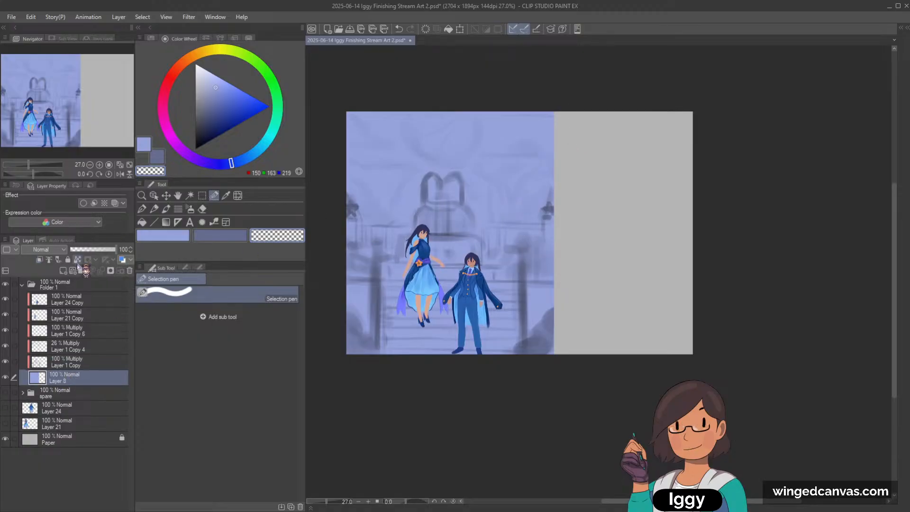
click(221, 49)
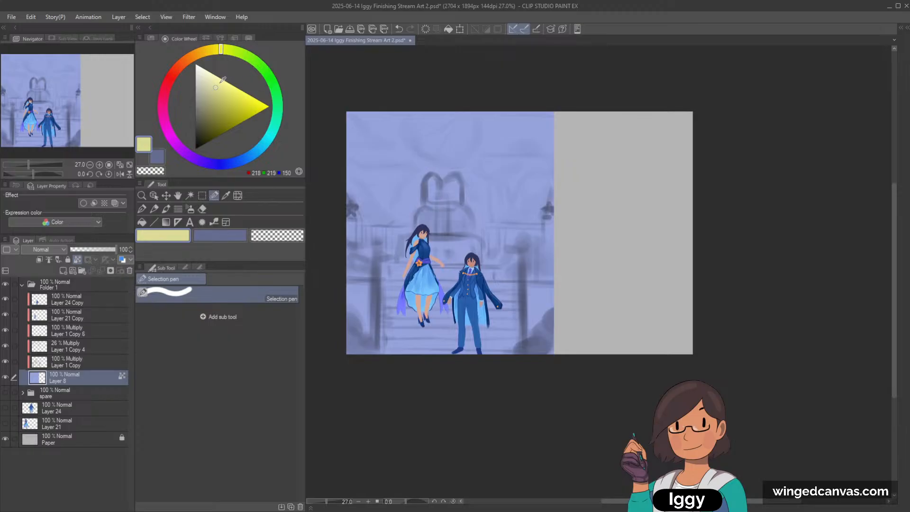
click(222, 82)
click(214, 48)
click(190, 208)
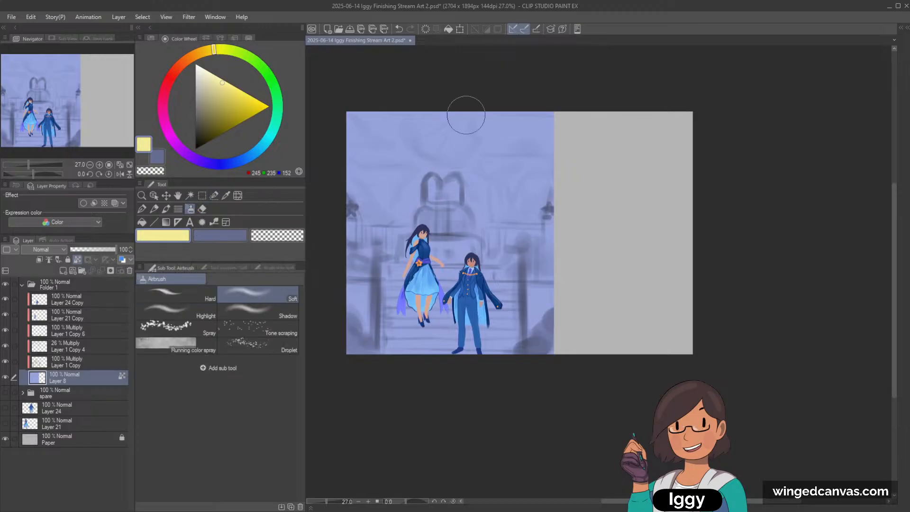
click(195, 55)
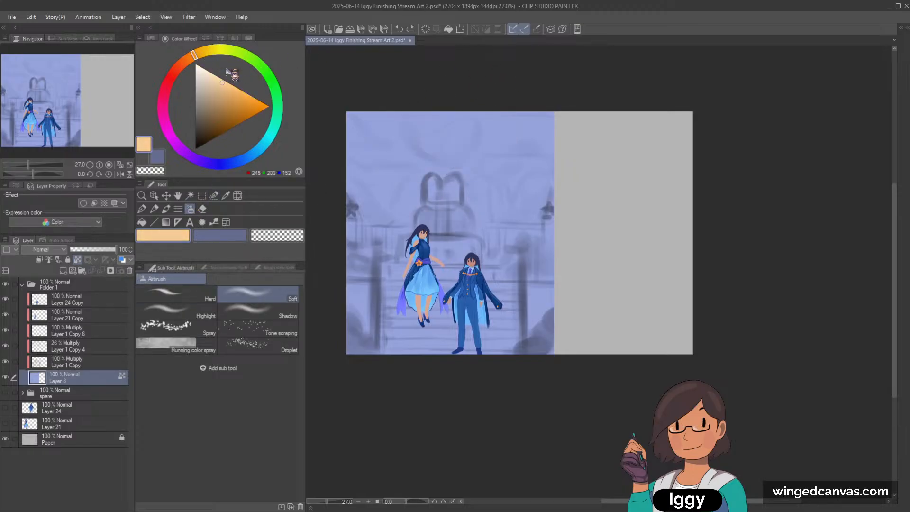
click(227, 93)
mouse_move(466, 136)
mouse_down()
mouse_move(436, 134)
mouse_move(440, 144)
mouse_move(448, 123)
mouse_move(446, 141)
mouse_move(467, 125)
mouse_move(440, 121)
mouse_up()
click(201, 52)
click(222, 83)
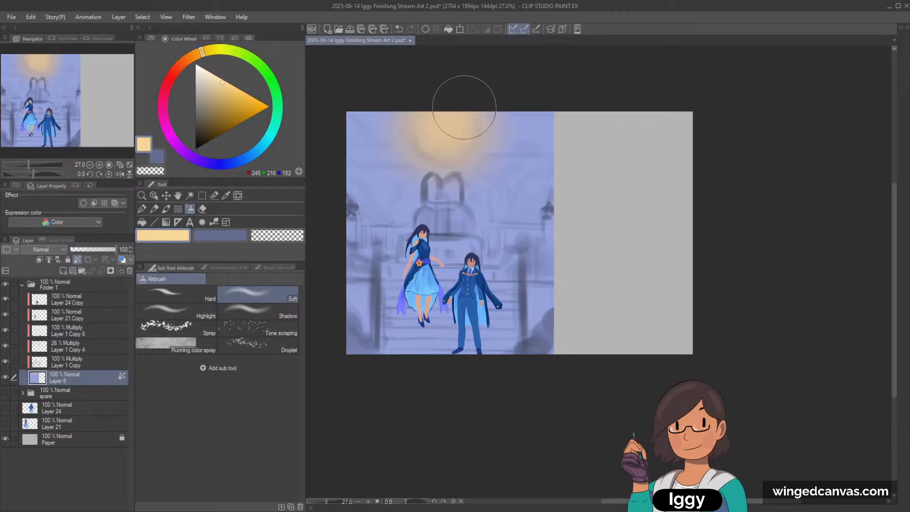
alt+click(443, 126)
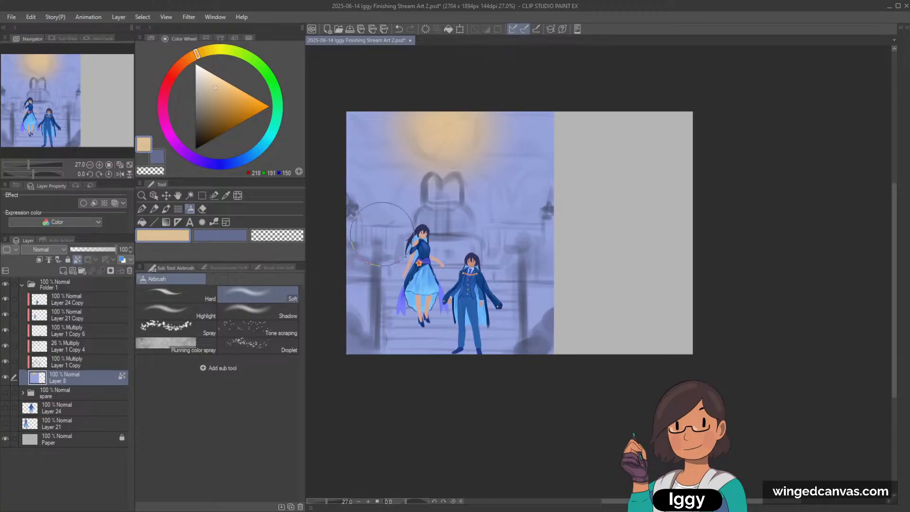
Airbrush dark blue (RGB 44, 52, 95) and deep blue (RGB 26, 47, 143) around the glow and over the lower scene on Layer 8.
alt+click(376, 127)
click(212, 104)
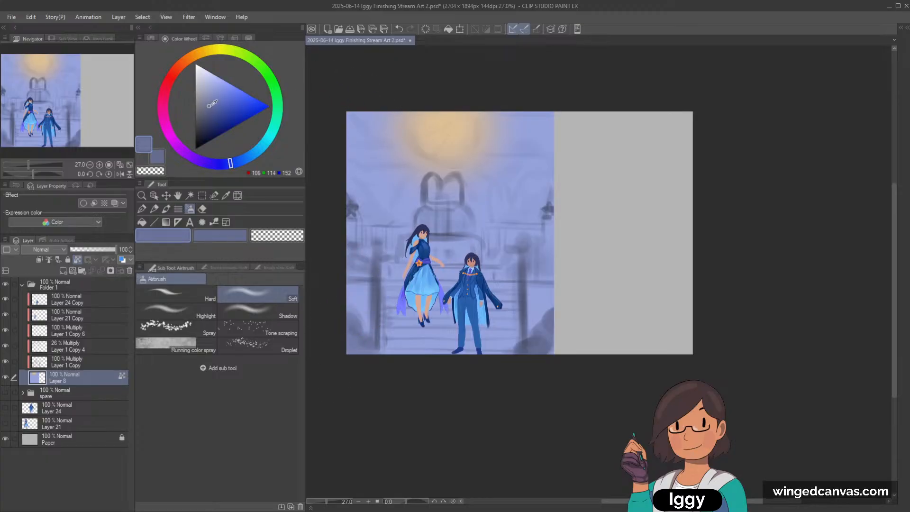
drag(212, 103, 212, 122)
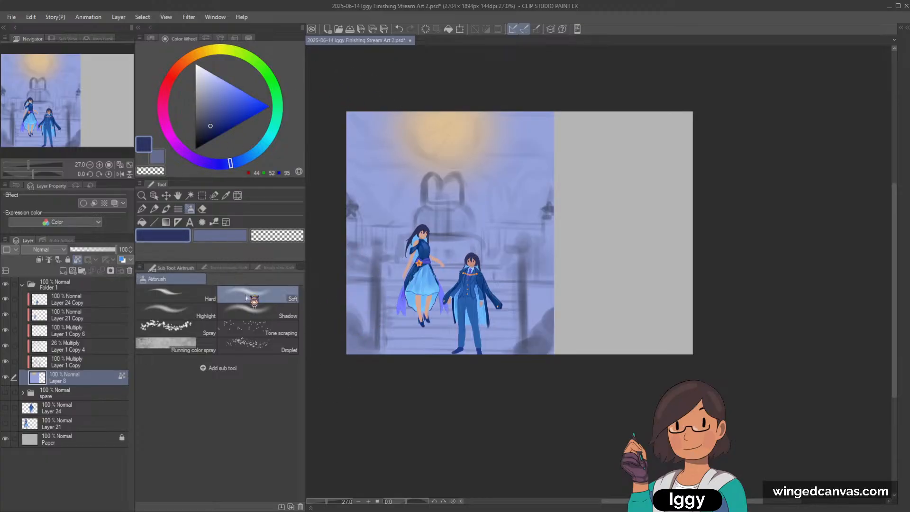
key(bracketright)
key(bracketright)
key(bracketright)
key(bracketright)
mouse_move(355, 100)
mouse_down()
mouse_move(406, 292)
mouse_move(516, 295)
mouse_move(507, 312)
mouse_up()
mouse_move(371, 99)
mouse_down()
mouse_move(383, 247)
mouse_move(525, 172)
mouse_move(380, 234)
mouse_move(512, 243)
mouse_move(485, 201)
mouse_move(464, 256)
mouse_move(564, 85)
mouse_move(509, 238)
mouse_move(588, 144)
mouse_move(579, 75)
mouse_move(450, 295)
mouse_up()
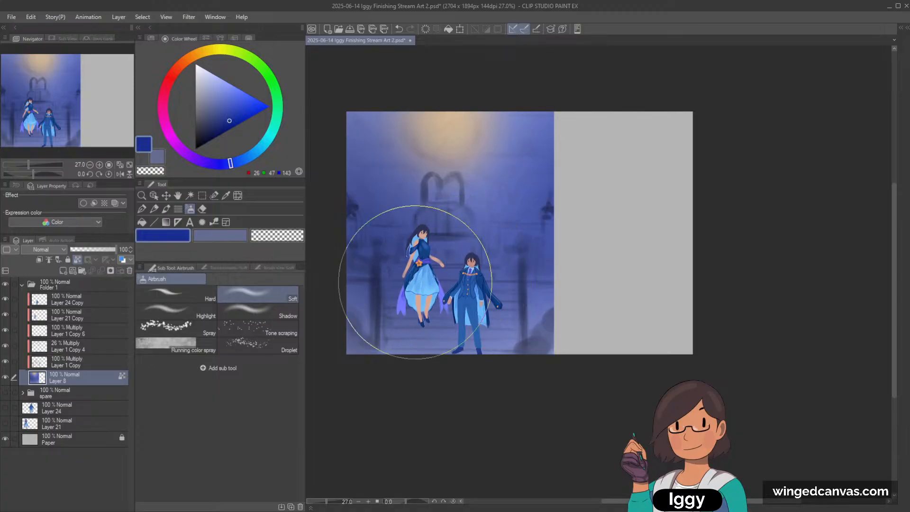
mouse_move(389, 100)
mouse_down()
mouse_move(357, 148)
mouse_move(367, 81)
mouse_up()
Cover the whole Layer 8 base, including the glow, with deep blue (RGB 26, 47, 143) using a much larger Soft airbrush.
key(bracketright)
key(bracketright)
key(bracketright)
key(bracketright)
key(bracketright)
mouse_move(454, 92)
mouse_down()
mouse_move(484, 183)
mouse_move(506, 121)
mouse_move(426, 328)
mouse_move(382, 317)
mouse_move(508, 131)
mouse_move(435, 410)
mouse_up()
key(bracketright)
key(bracketright)
key(bracketright)
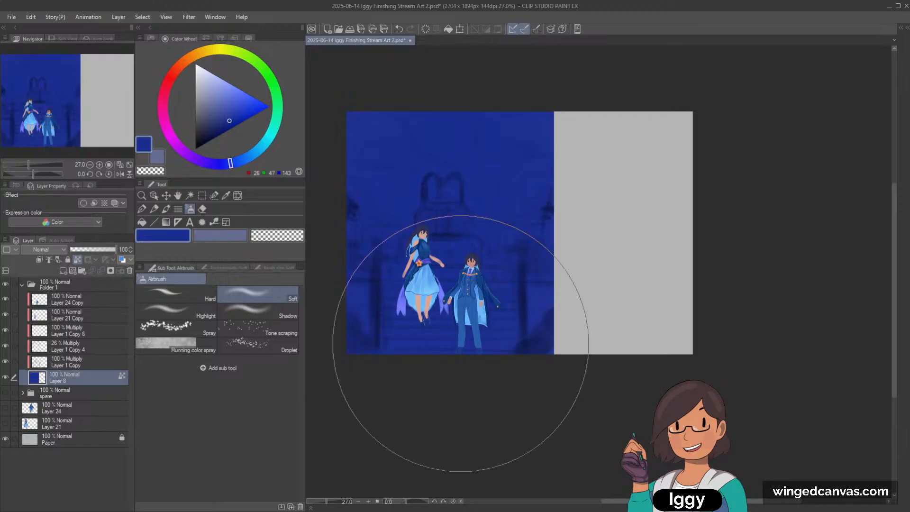
Repaint the Layer 8 base in muted navy, first RGB 41, 54, 114 and finally RGB 60, 69, 116.
click(225, 121)
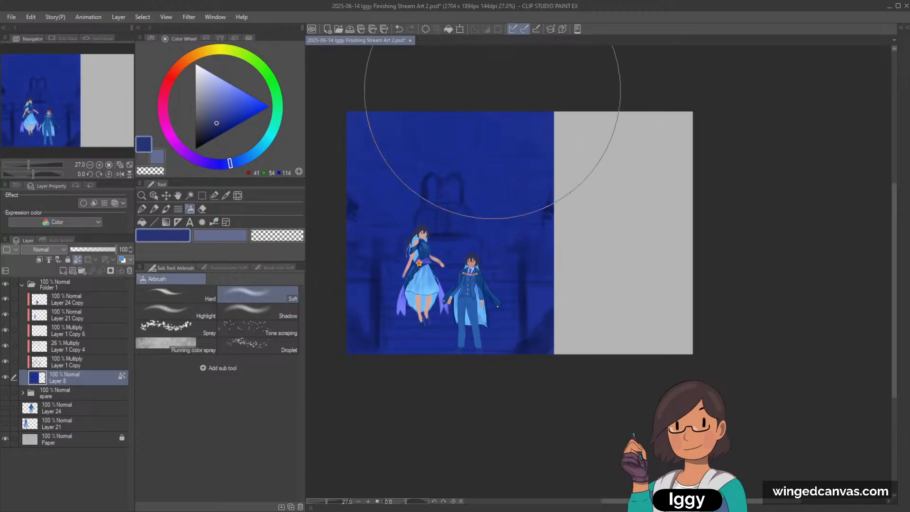
mouse_move(492, 65)
mouse_down()
mouse_move(370, 162)
mouse_move(396, 345)
mouse_move(468, 265)
mouse_up()
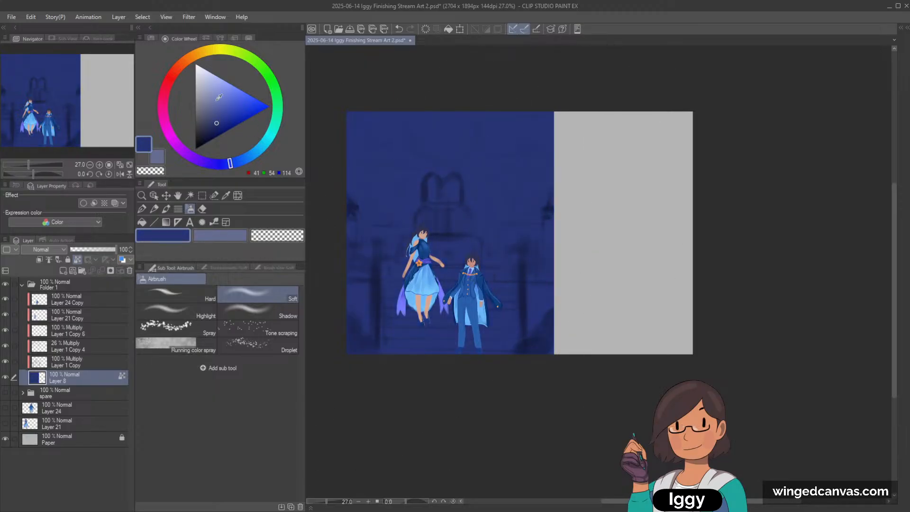
click(211, 119)
mouse_move(360, 95)
mouse_down()
mouse_move(426, 185)
mouse_move(491, 302)
mouse_up()
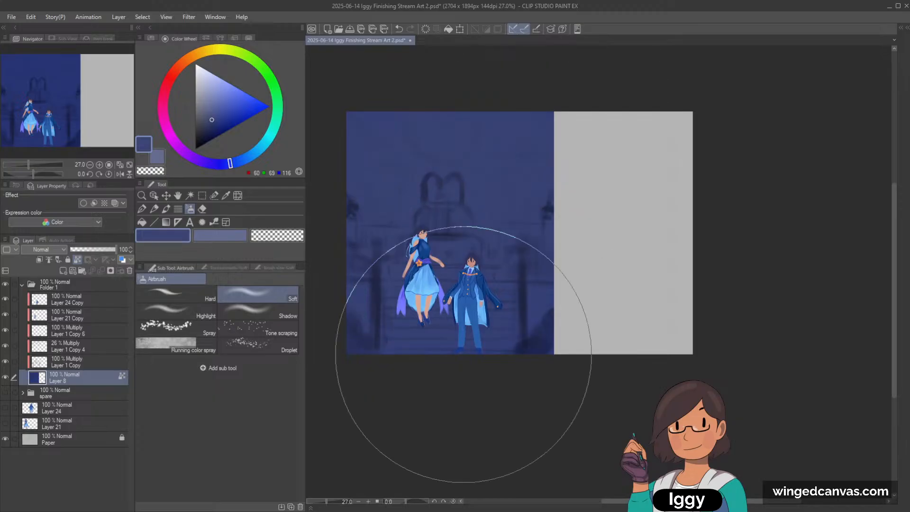
Shift the hue slightly toward violet and darken the upper part of the base with indigo (RGB 48, 50, 93).
drag(230, 163, 222, 164)
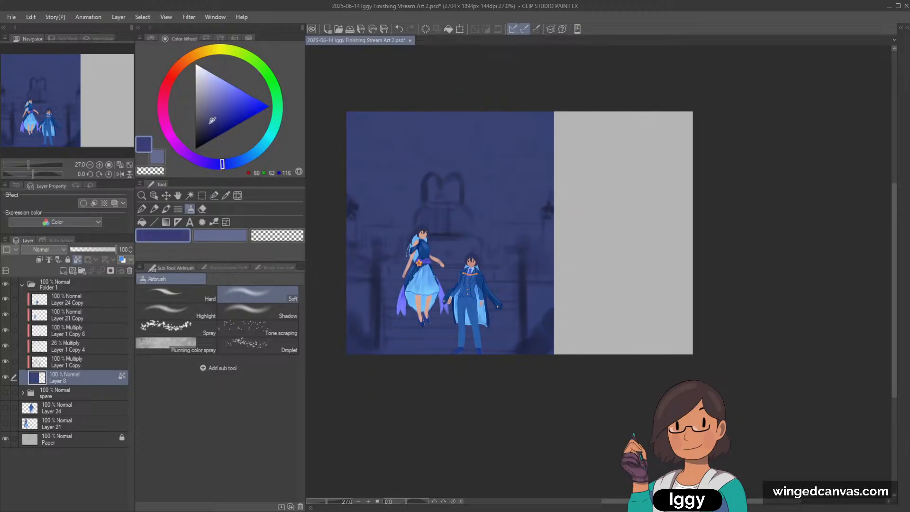
drag(212, 120, 208, 125)
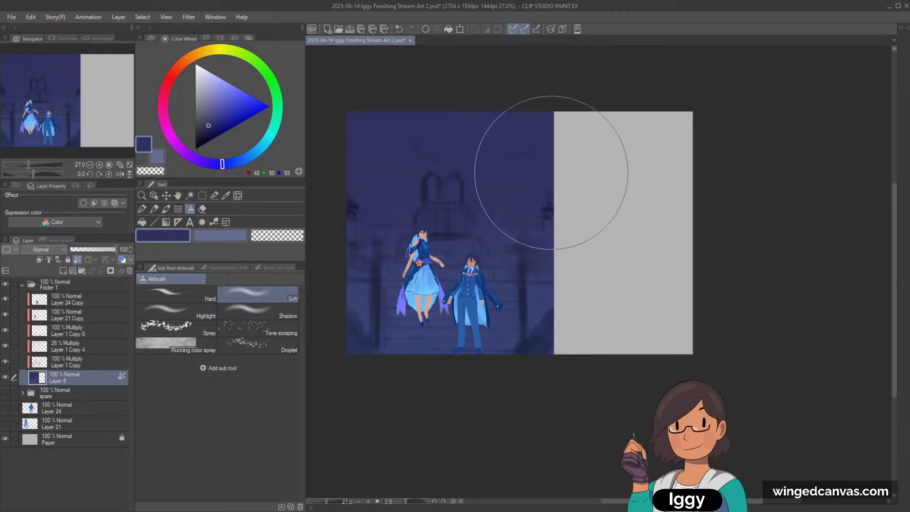
Try a near-black navy (RGB 17, 17, 37) stroke in the sky, undo it, and return to indigo (RGB 48, 51, 93).
drag(206, 130, 200, 137)
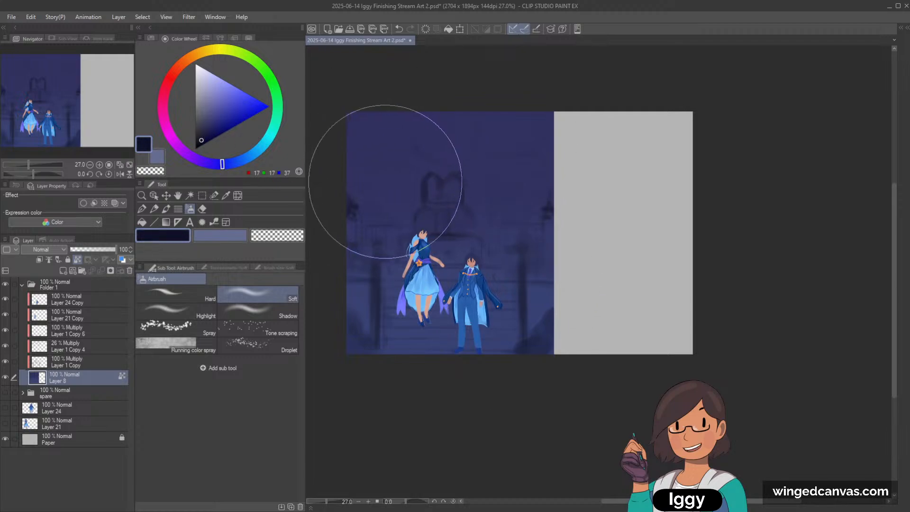
drag(368, 159, 386, 193)
key(ctrl+z)
alt+click(366, 152)
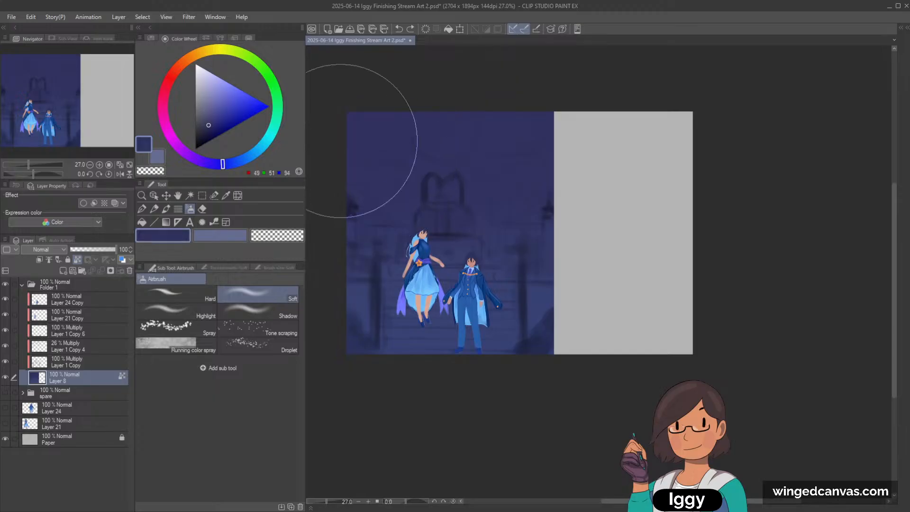
drag(205, 126, 208, 126)
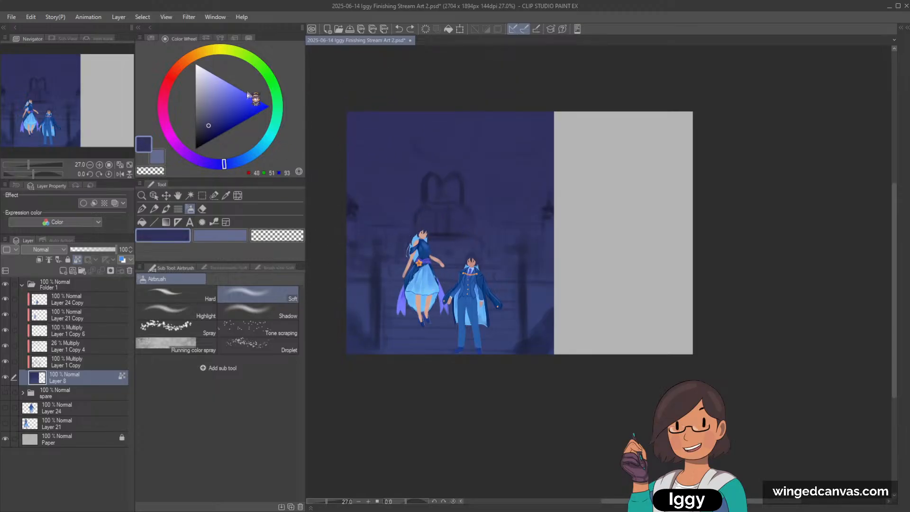
Create a clipped folder directly above Layer 8 and add a new empty layer inside it.
click(63, 271)
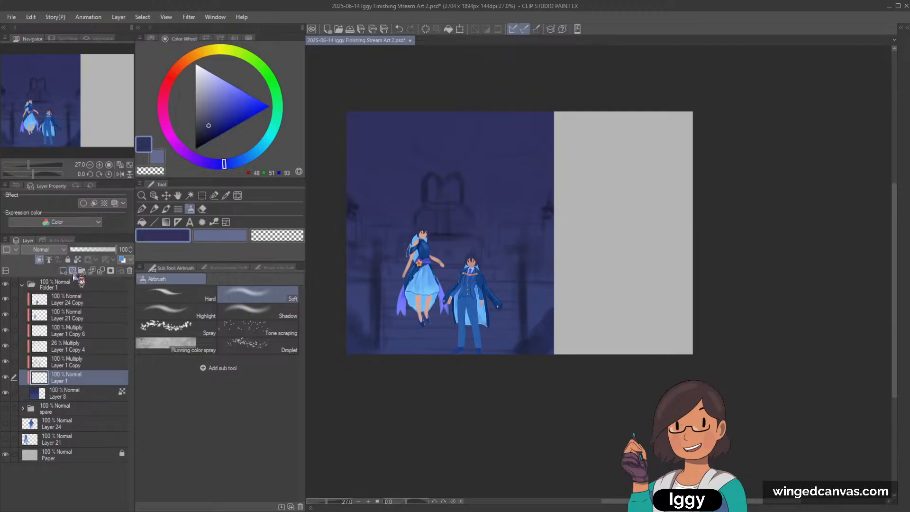
click(81, 272)
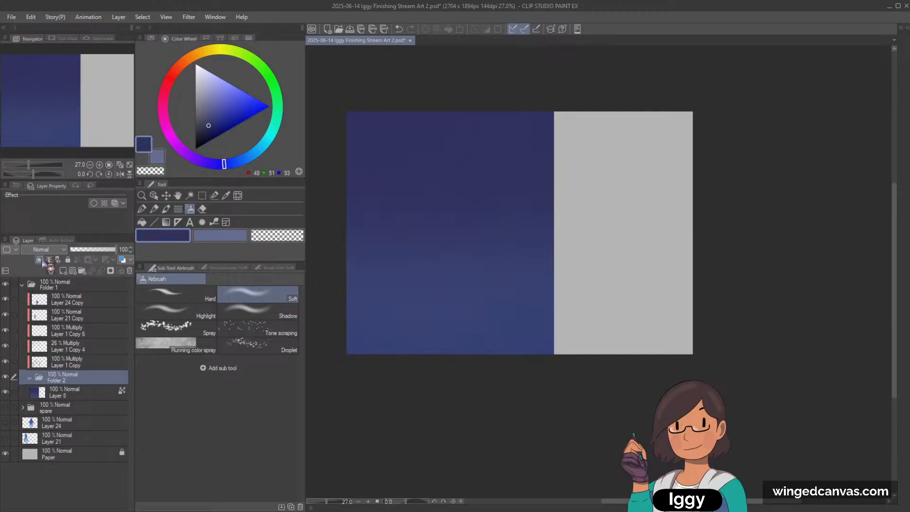
click(63, 271)
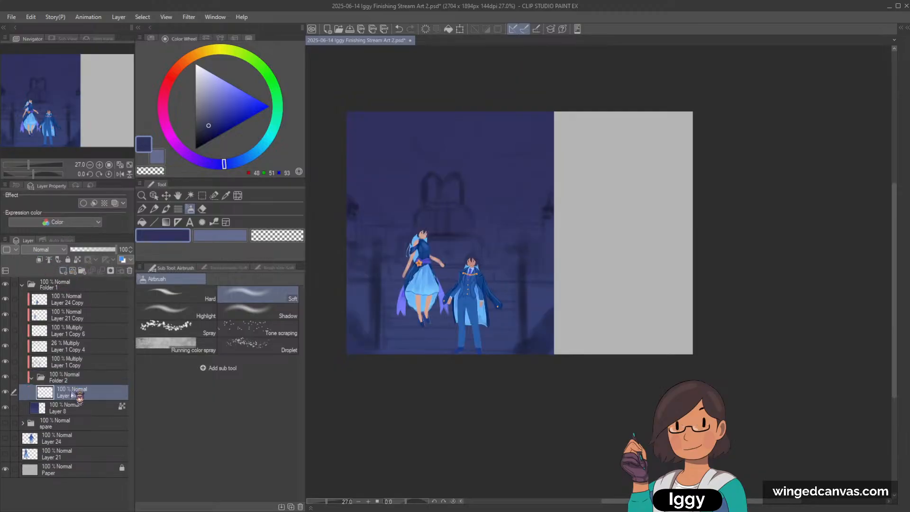
Try a soft airbrushed moon in pale yellow (RGB 252, 220, 128) in the upper middle of the sky.
click(207, 55)
click(231, 86)
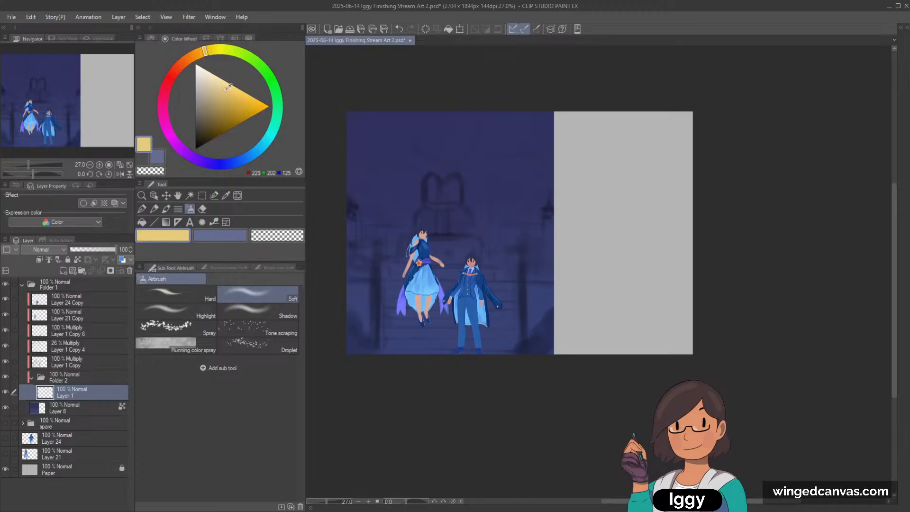
click(460, 141)
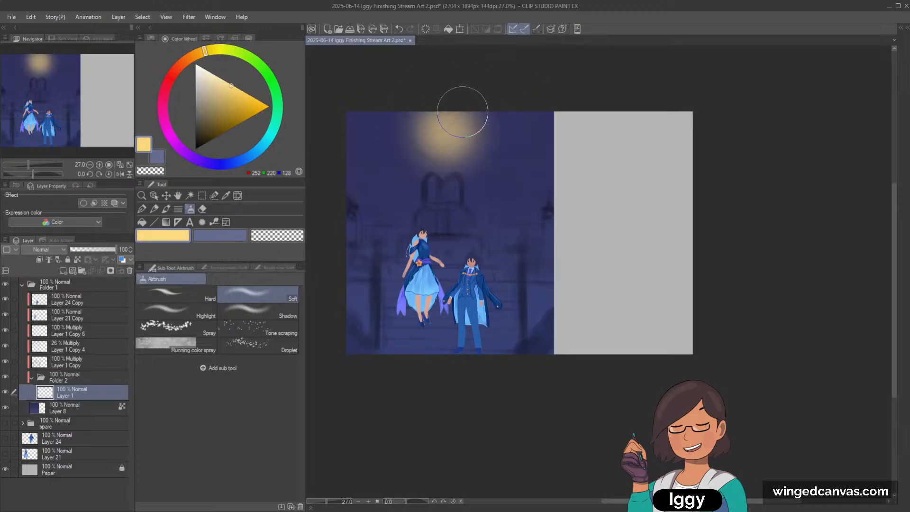
key(ctrl+z)
click(457, 126)
Replace the airbrushed moon trials with a solid round moon in peach-gold (RGB 232, 189, 122), painted with the HC OWC brush.
click(198, 53)
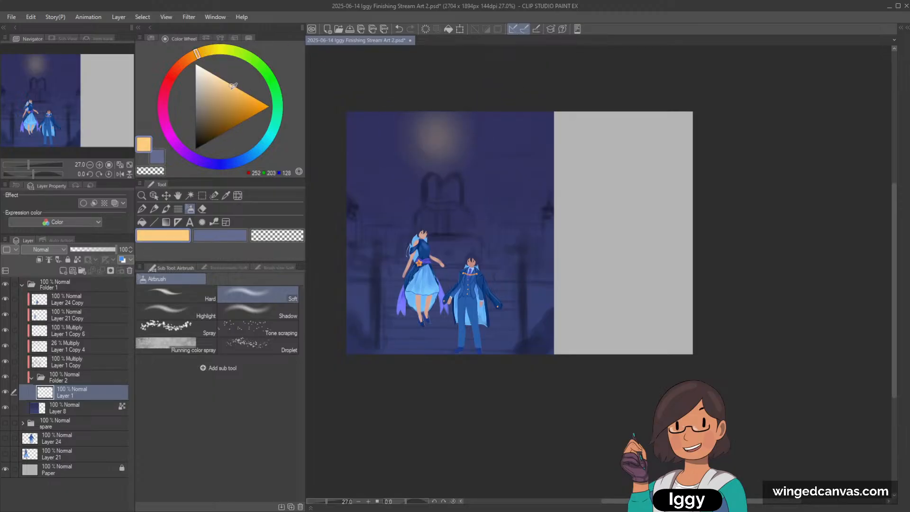
click(228, 89)
click(450, 127)
key(bracketleft)
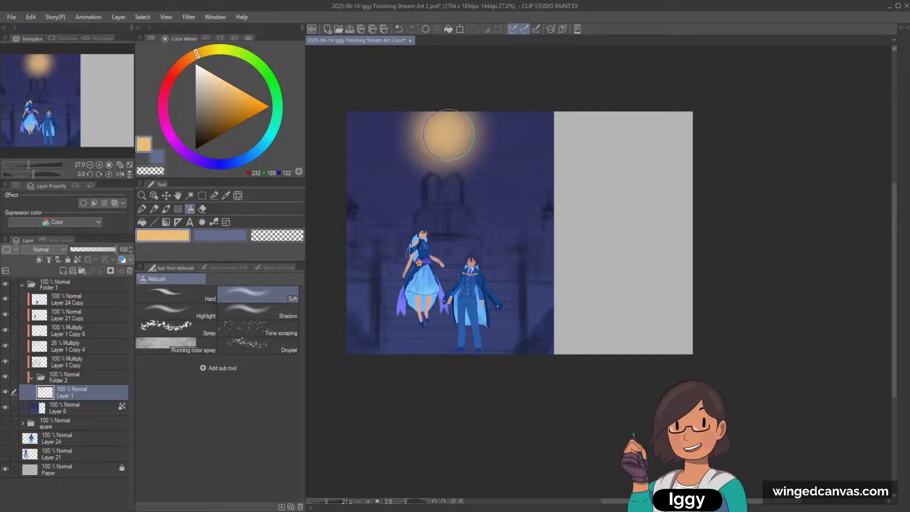
drag(437, 127, 441, 130)
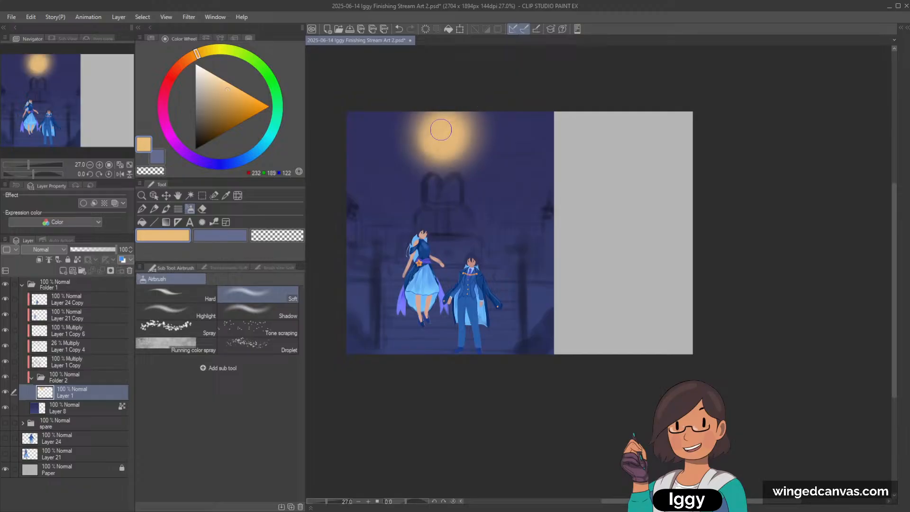
click(166, 209)
key(ctrl+z)
key(ctrl+z)
key(ctrl+z)
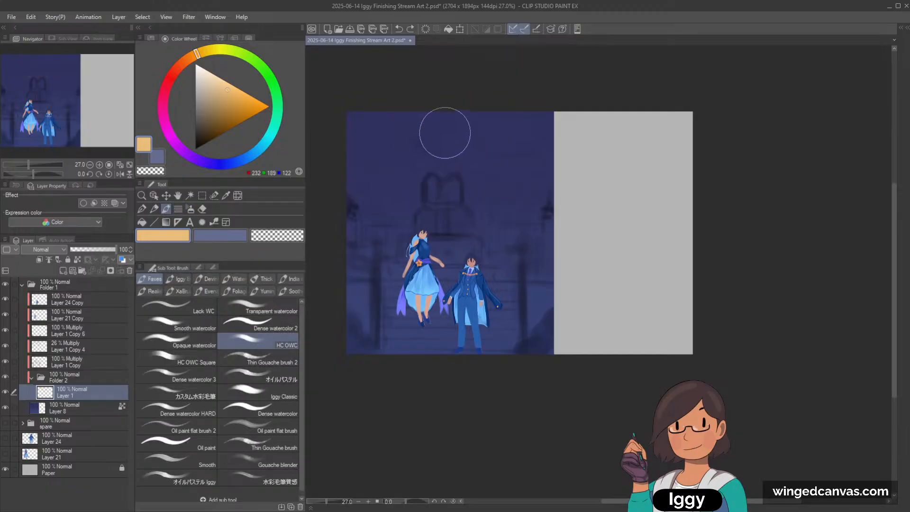
click(445, 133)
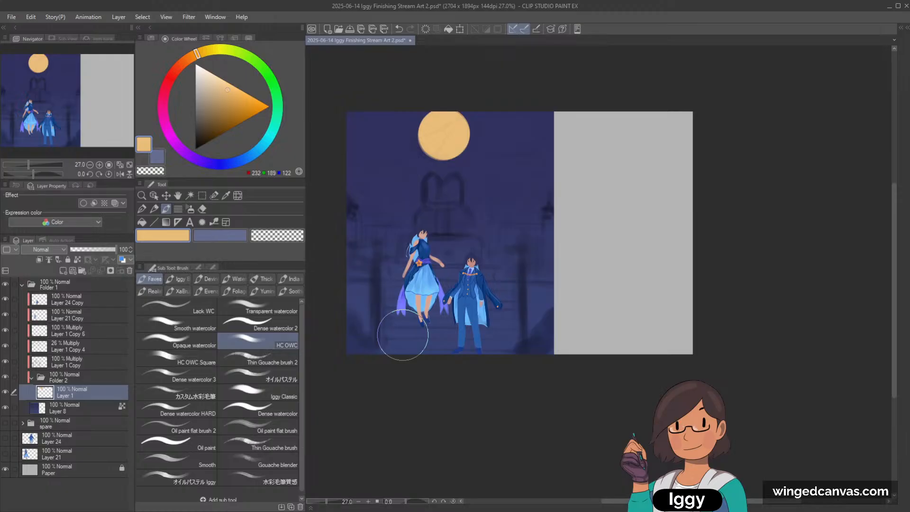
Airbrush a soft warm glow around the moon on Layer 8 and blend its outer edges into the sky with sampled indigo (RGB 45, 52, 95).
click(93, 410)
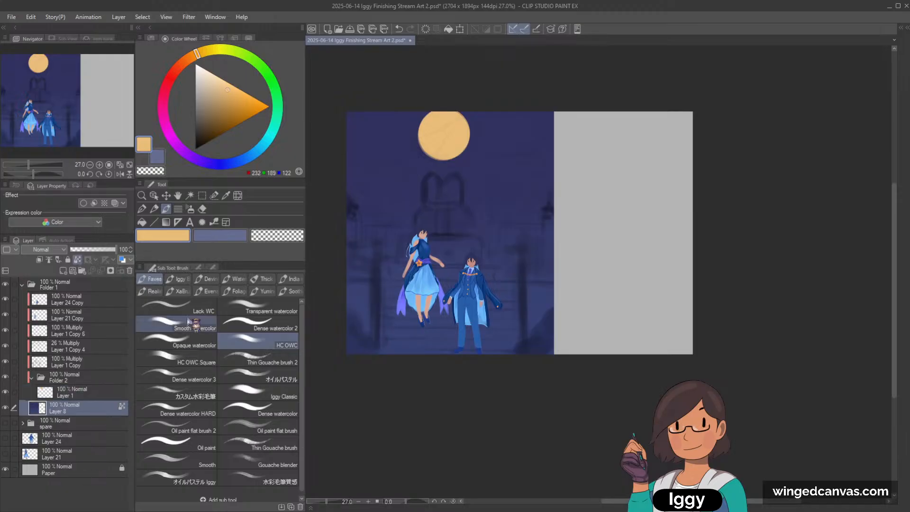
click(190, 208)
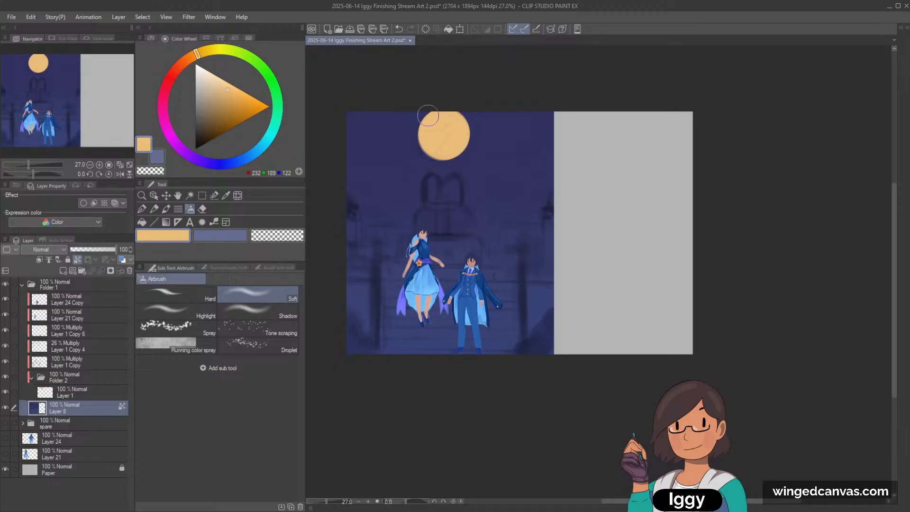
alt+click(421, 102)
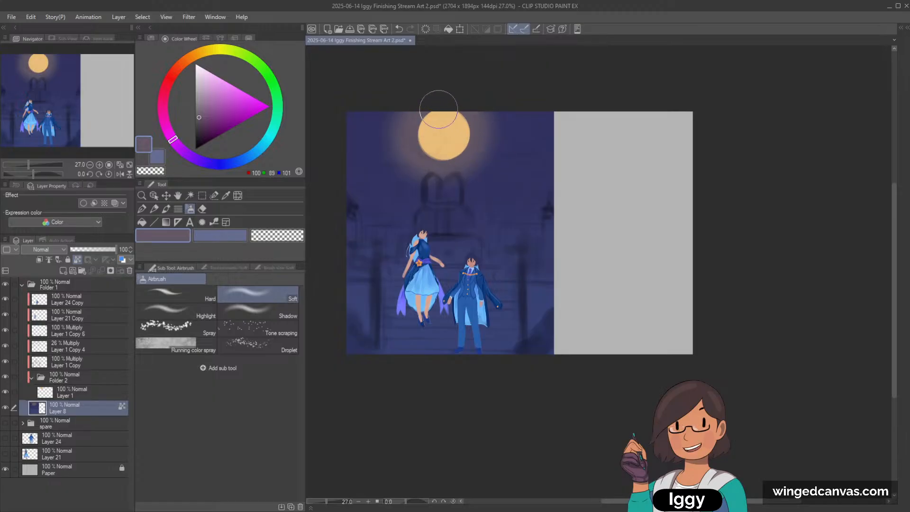
alt+click(395, 136)
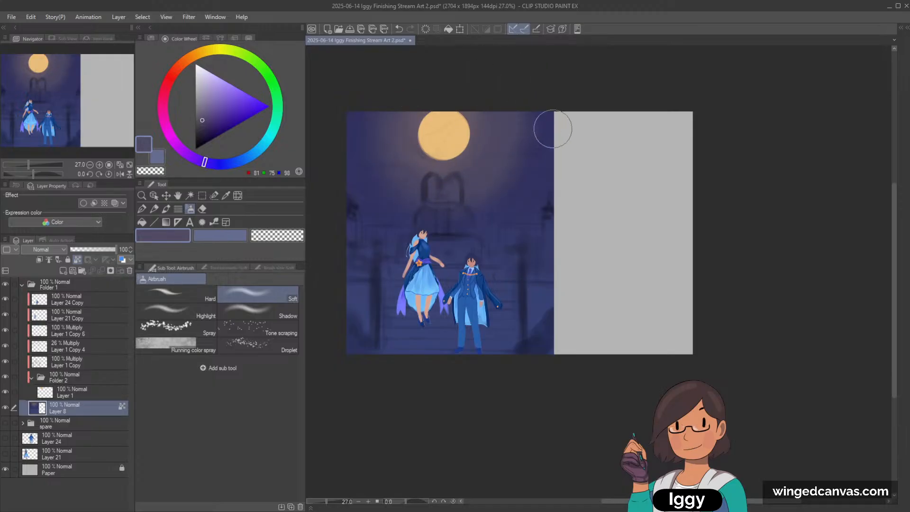
alt+click(510, 205)
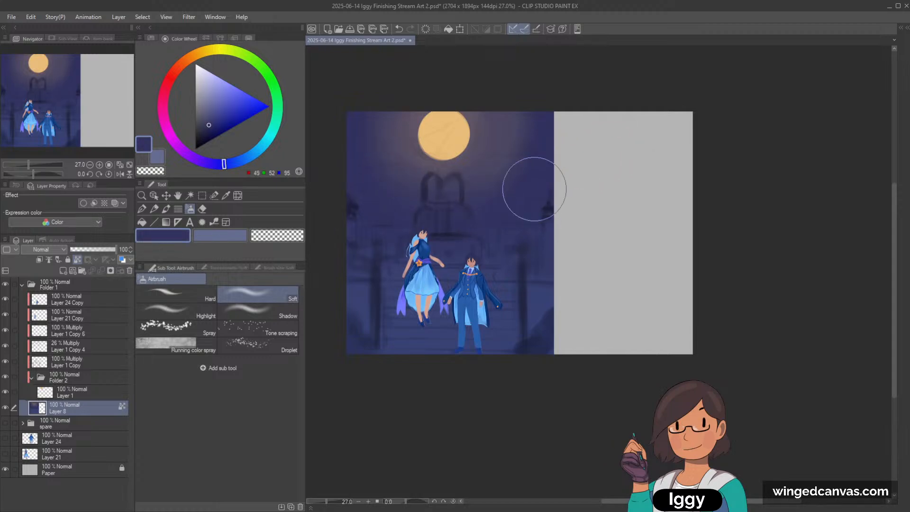
drag(378, 185, 375, 179)
Darken the lower part of Layer 8 with deep violet-navy (RGB 38, 35, 93) using a much larger Soft airbrush.
alt+click(504, 127)
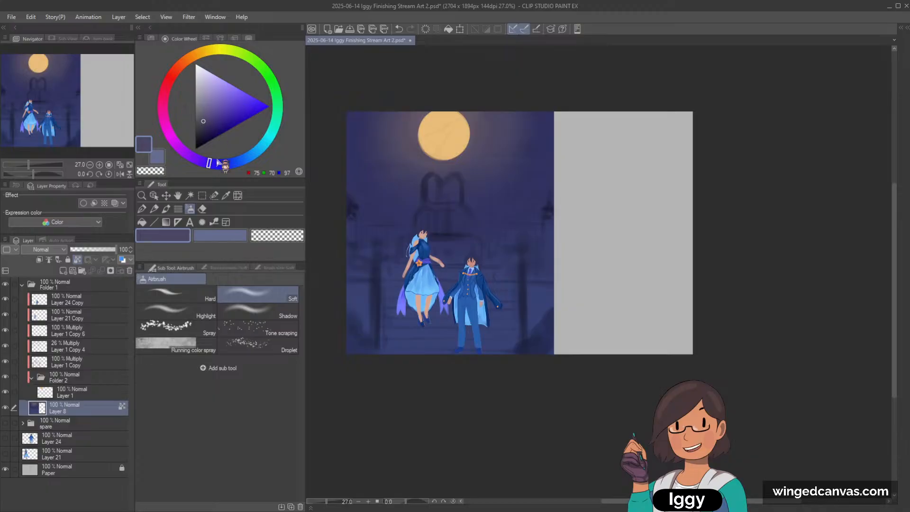
click(217, 120)
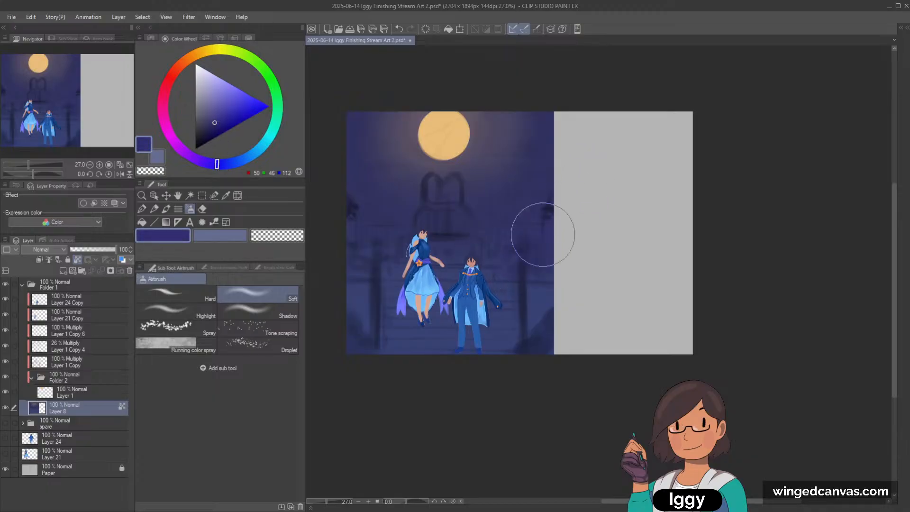
click(212, 128)
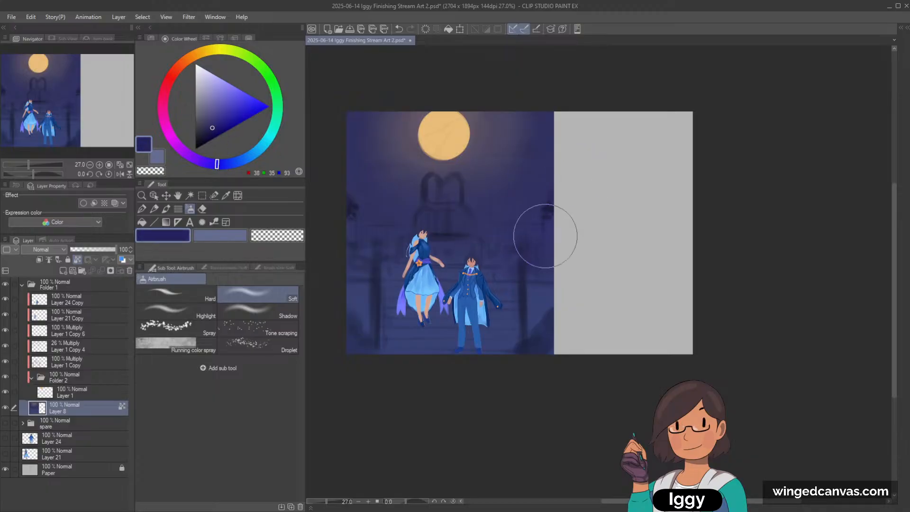
key(bracketright)
key(bracketright)
key(bracketright)
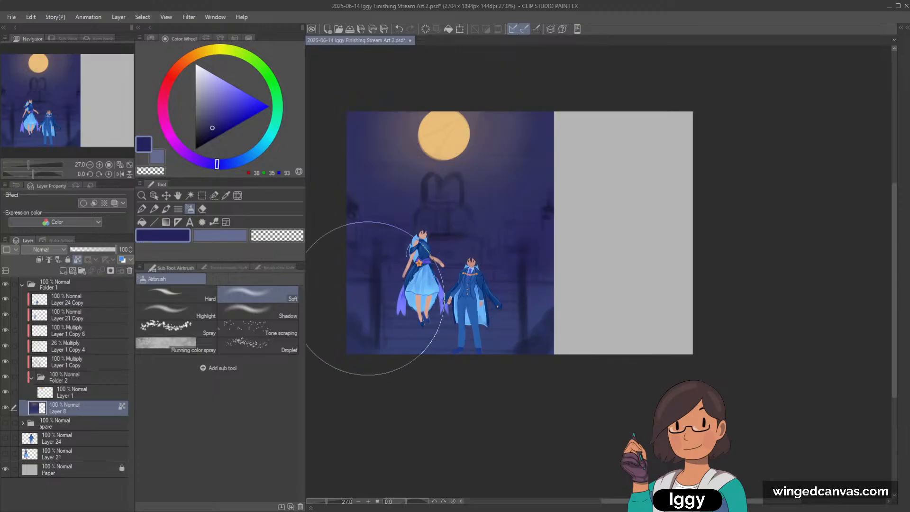
mouse_move(357, 376)
mouse_down()
mouse_move(560, 390)
mouse_move(559, 349)
mouse_up()
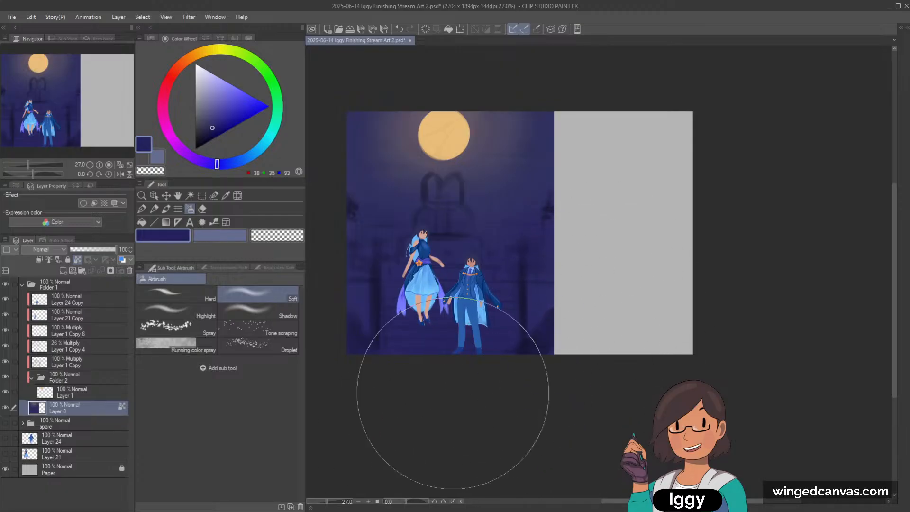
Deepen the bottom edge of Layer 8 with darker navy (RGB 36, 33, 80), varying the Soft airbrush size between strokes.
click(209, 130)
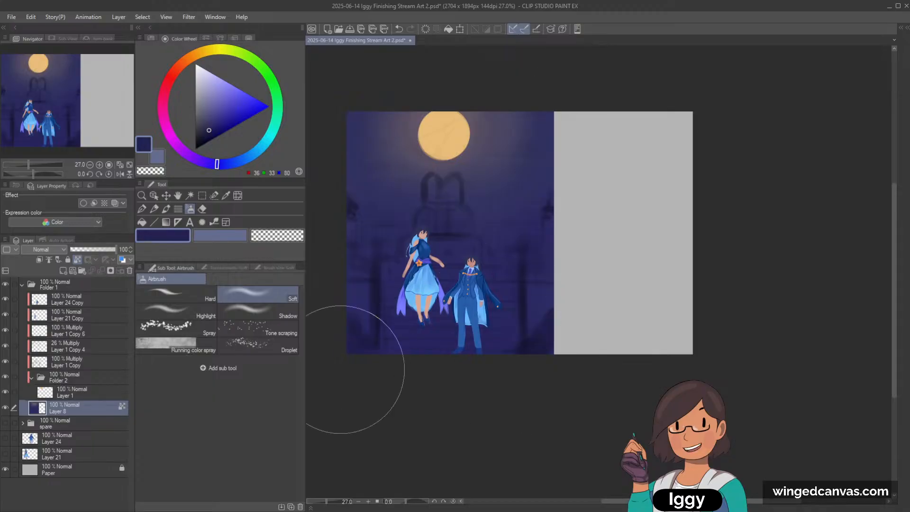
mouse_move(496, 363)
mouse_down()
mouse_move(694, 326)
mouse_move(410, 385)
mouse_move(539, 402)
mouse_move(424, 373)
mouse_up()
key(bracketleft)
mouse_move(532, 348)
mouse_down()
mouse_move(460, 374)
mouse_move(476, 366)
mouse_up()
key(bracketright)
key(bracketright)
mouse_move(485, 410)
mouse_down()
mouse_move(616, 366)
mouse_move(463, 394)
mouse_up()
key(bracketleft)
key(bracketleft)
key(bracketleft)
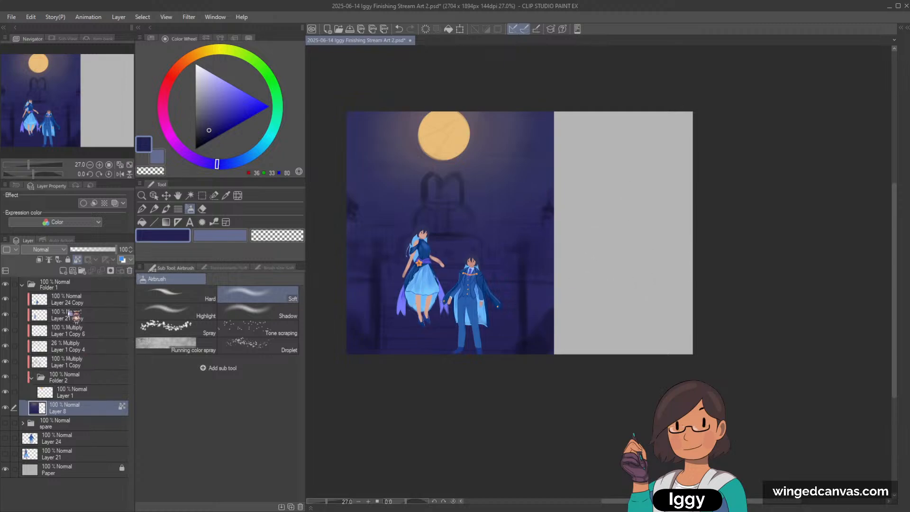
Collapse the moon's folder and add a new clipped layer directly above it.
click(61, 394)
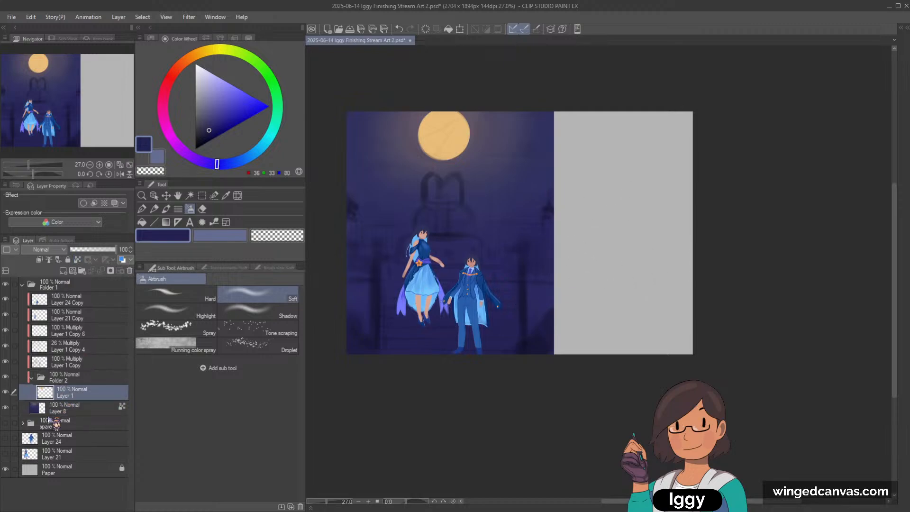
click(32, 380)
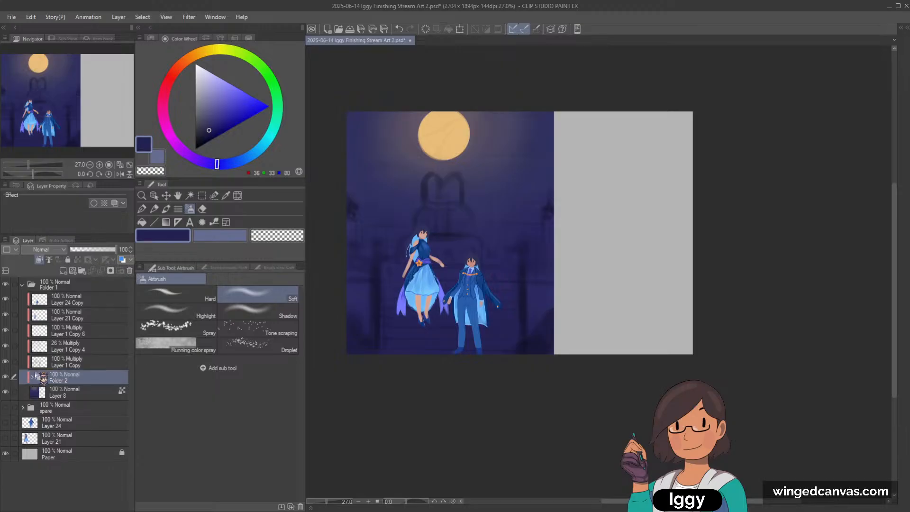
click(64, 271)
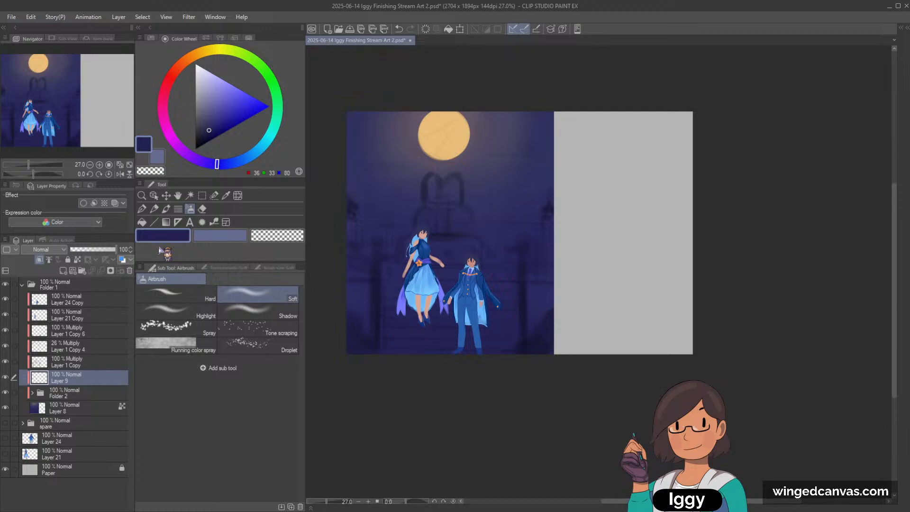
Block in the castle's base, central tower and twin arches over the sketch in light lavender (RGB 210, 174, 255) with the HC OWC brush.
click(165, 208)
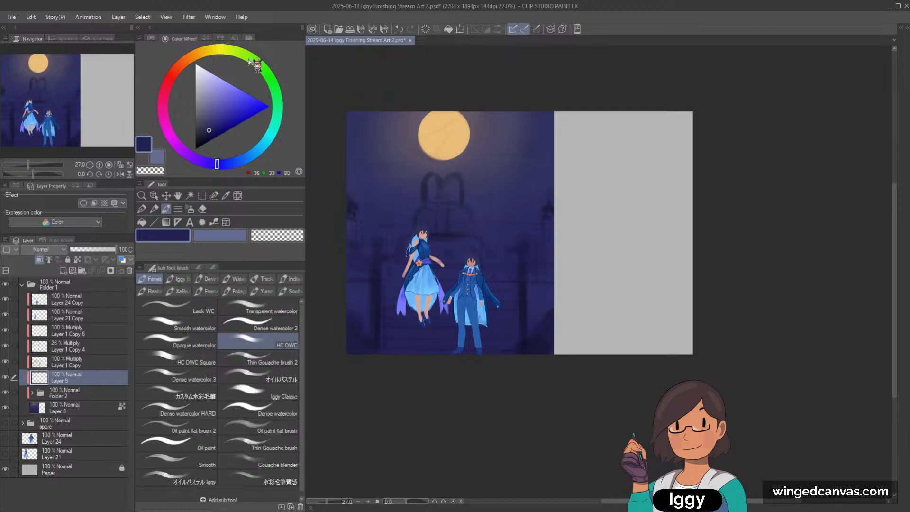
click(240, 56)
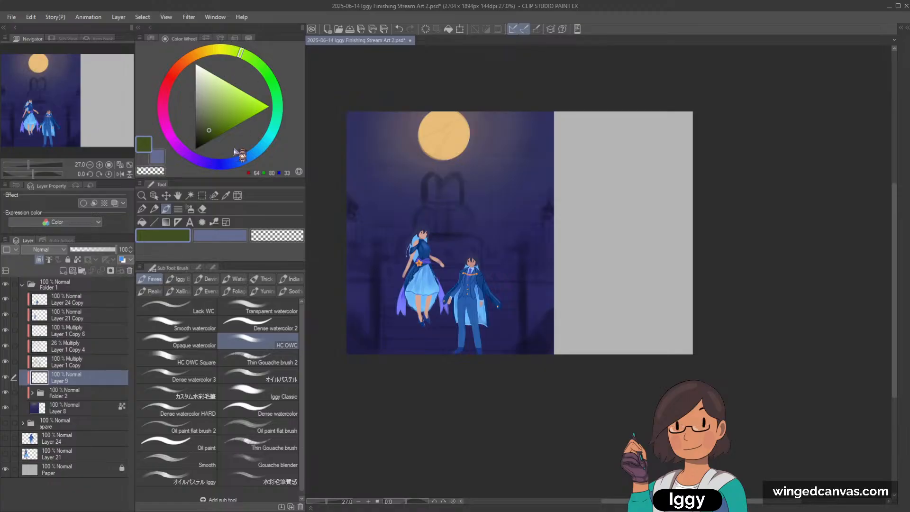
click(194, 158)
click(219, 77)
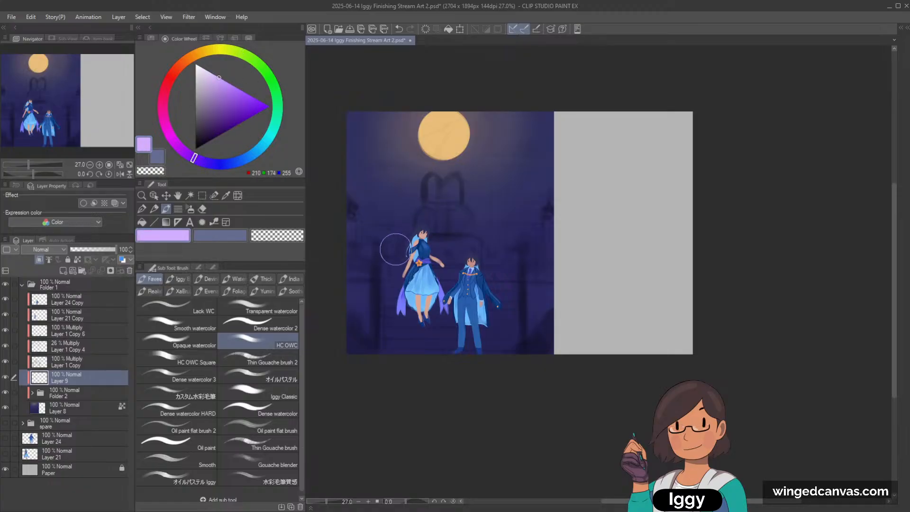
mouse_move(402, 258)
mouse_down()
mouse_move(403, 239)
mouse_move(476, 242)
mouse_move(472, 251)
mouse_move(405, 246)
mouse_move(462, 258)
mouse_move(436, 252)
mouse_move(473, 236)
mouse_up()
drag(426, 209, 430, 205)
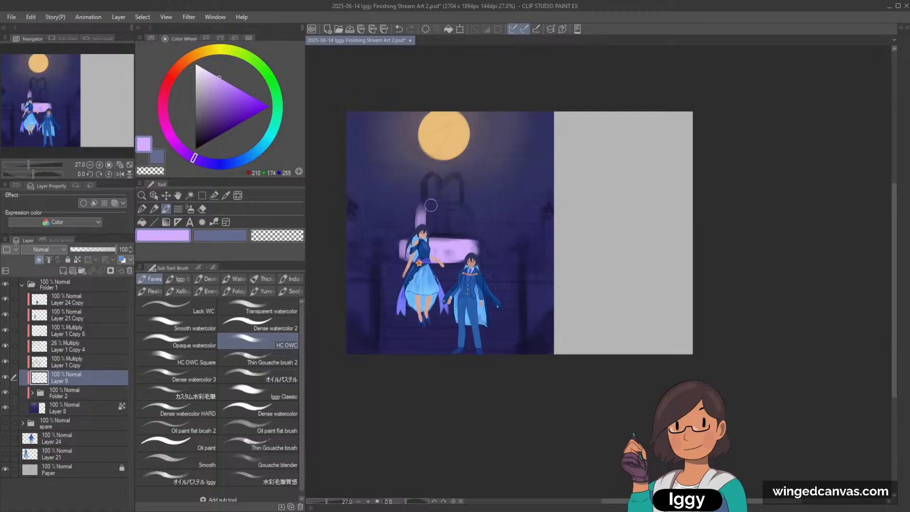
key(ctrl+z)
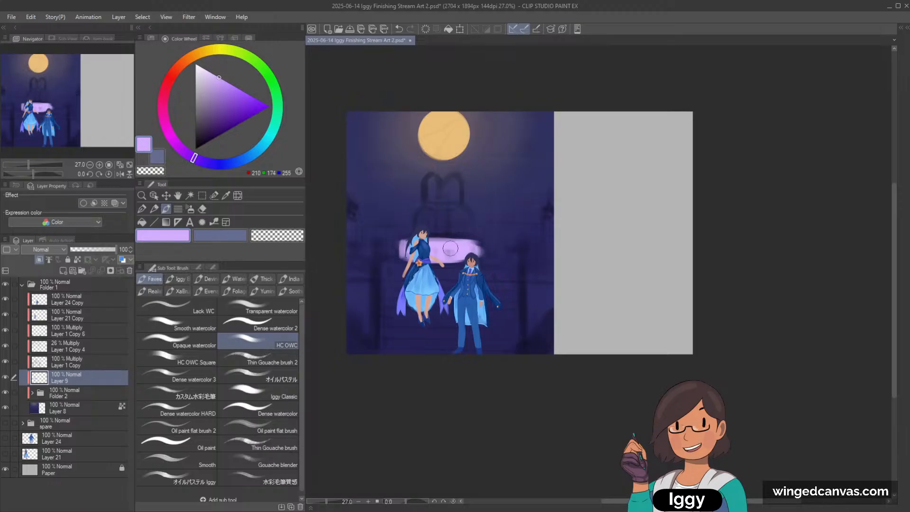
mouse_move(422, 235)
mouse_down()
mouse_move(422, 206)
mouse_move(462, 212)
mouse_move(433, 216)
mouse_move(455, 247)
mouse_move(467, 232)
mouse_move(463, 212)
mouse_move(424, 176)
mouse_move(440, 178)
mouse_move(441, 205)
mouse_move(450, 176)
mouse_move(461, 189)
mouse_move(450, 217)
mouse_up()
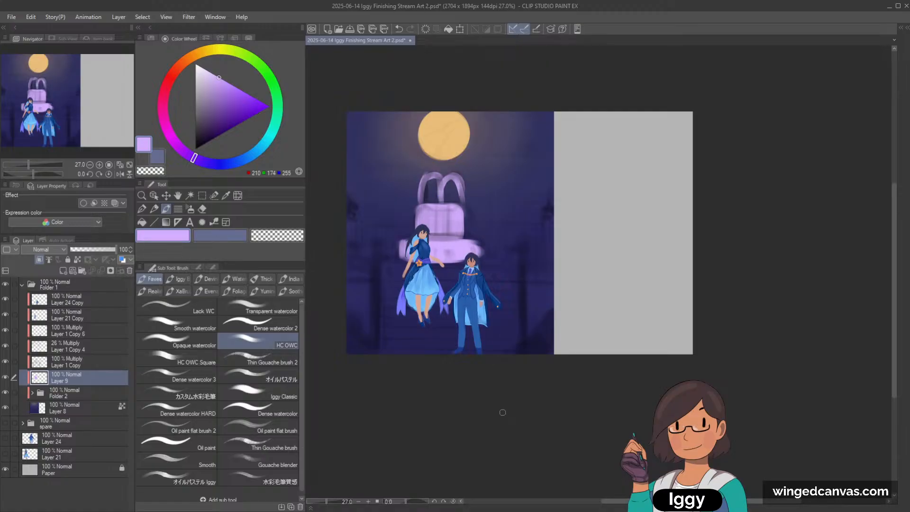
Test a light cream stroke beside the castle's base on Layer 9 and sample muted grey-navy (RGB 75, 72, 111) from the canvas.
click(71, 404)
click(84, 382)
scroll(428, 283, up, 1)
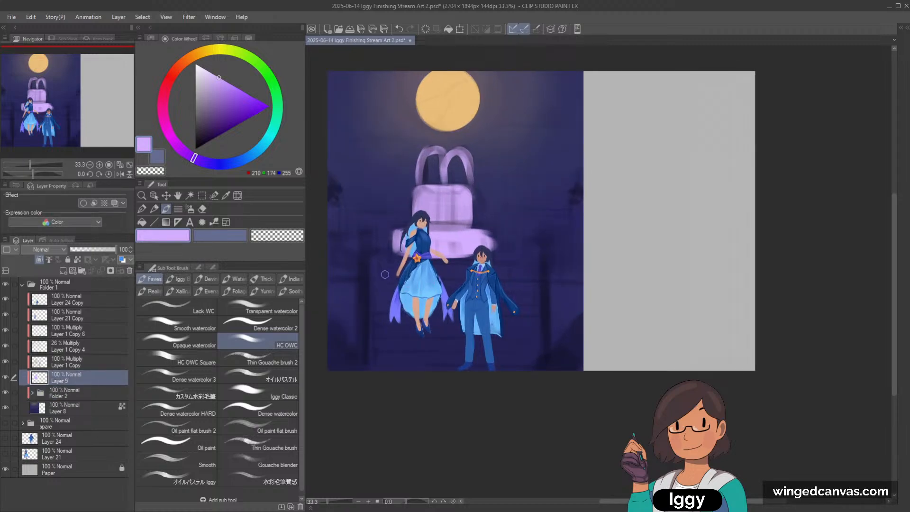
click(207, 75)
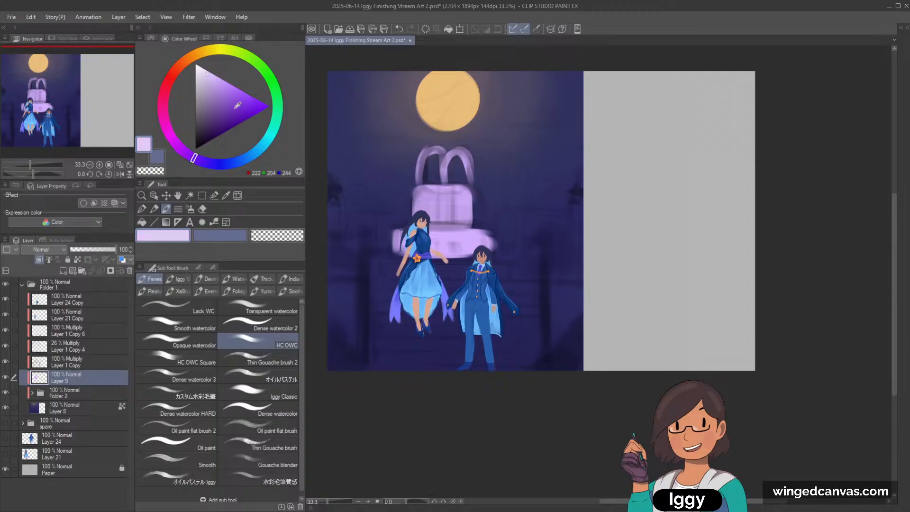
click(218, 164)
click(194, 56)
click(205, 78)
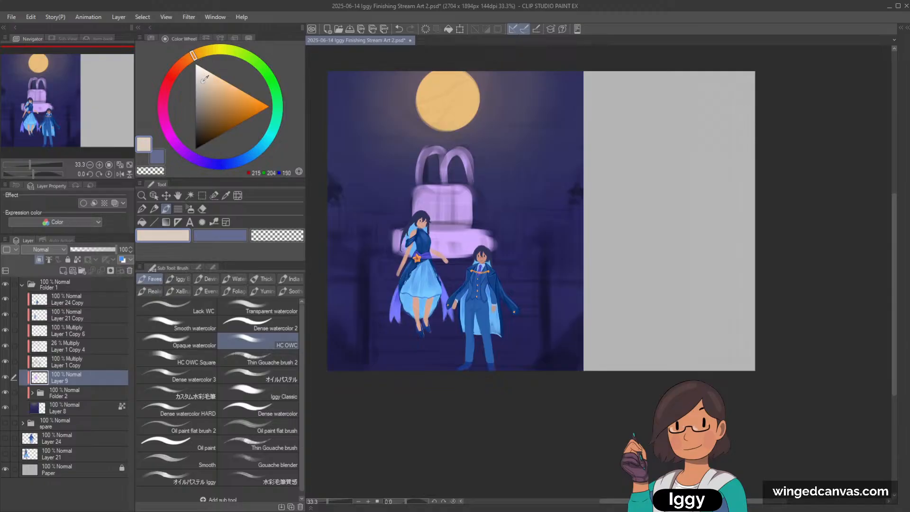
mouse_move(384, 272)
mouse_down()
mouse_move(411, 264)
mouse_move(381, 265)
mouse_up()
alt+click(394, 267)
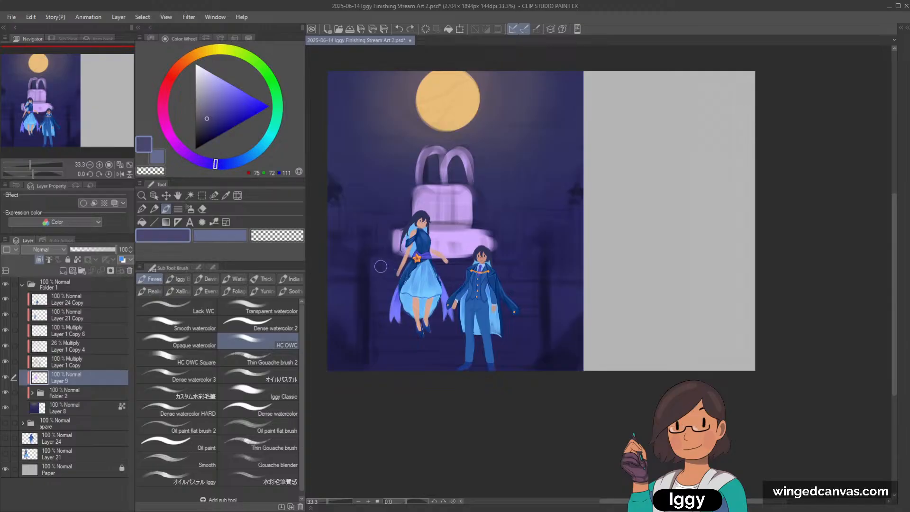
Paint a horizontal band beneath the castle's base on Layer 9 in muted grey-navy (RGB 75, 72, 111).
key(minus)
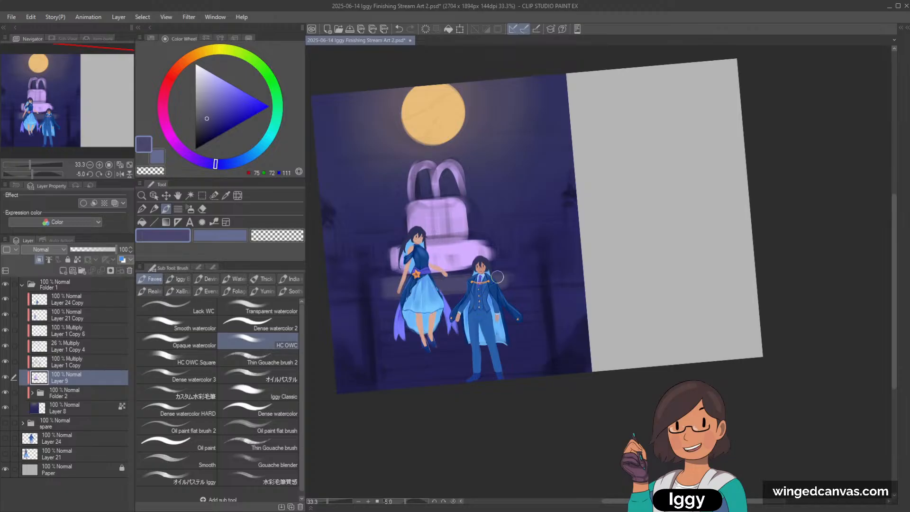
scroll(515, 251, down, 4)
key(asciicircum)
key(asciicircum)
scroll(514, 251, up, 3)
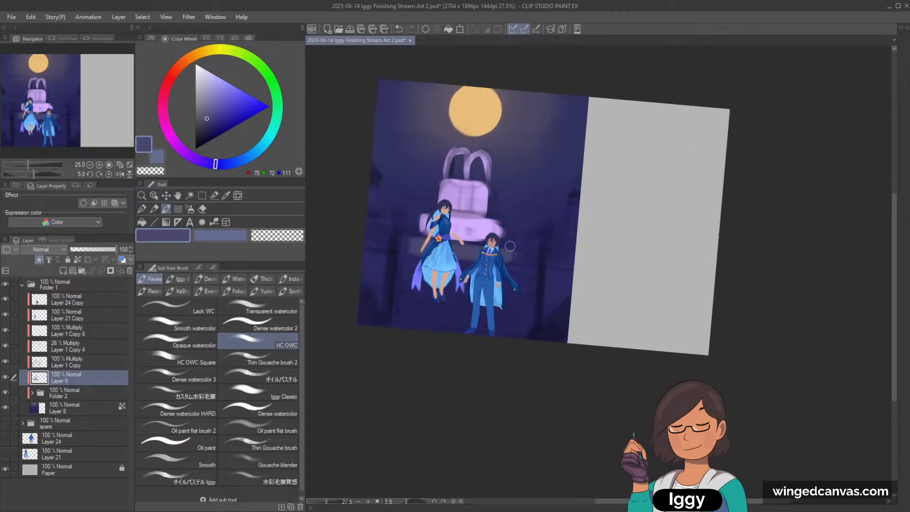
key(minus)
key(minus)
key(asciicircum)
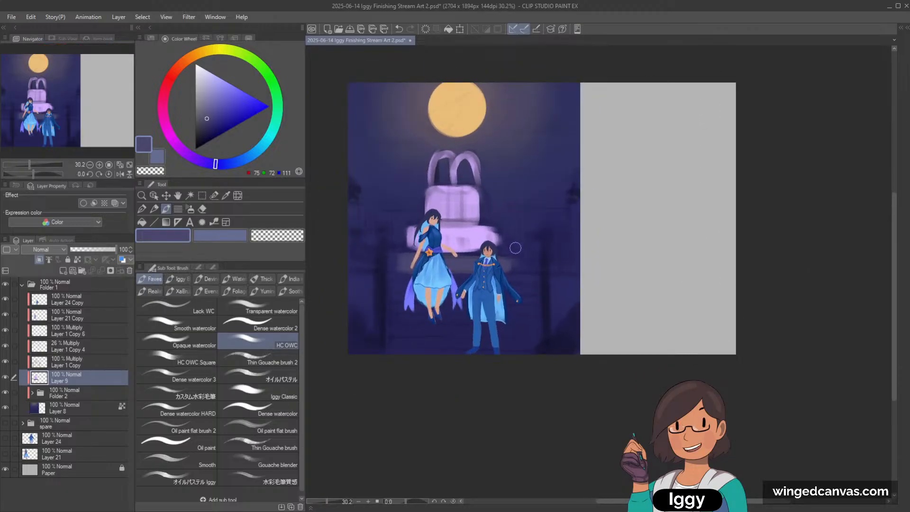
Add a new clipped layer above Layer 9 and paint the left post over the sketch in RGB 75, 72, 111.
click(63, 270)
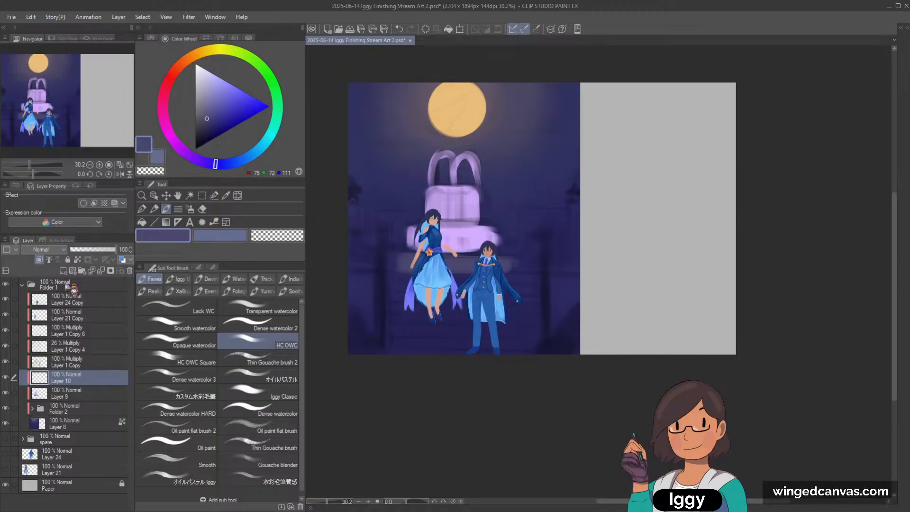
drag(380, 242, 377, 356)
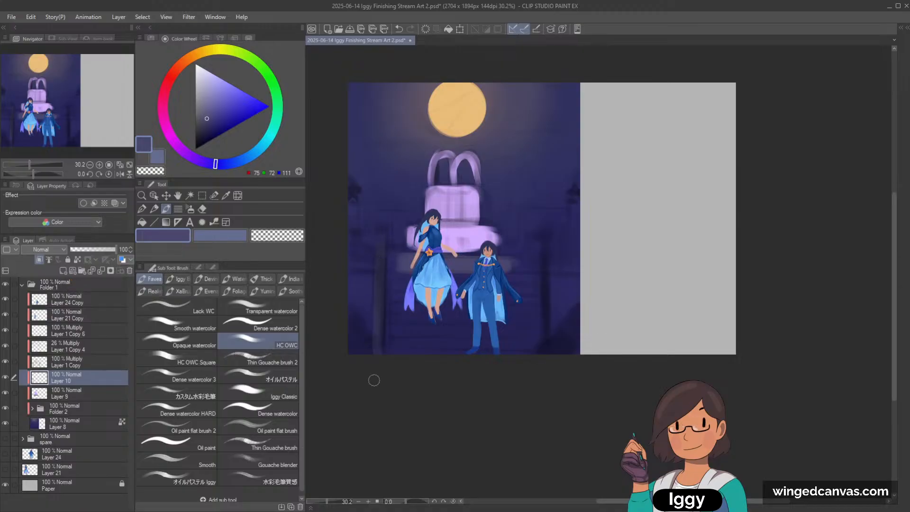
drag(378, 280, 398, 284)
Block in the ground behind both characters, from the horizon to the lower canvas edge, with the HC OWC brush on Layer 10.
key(minus)
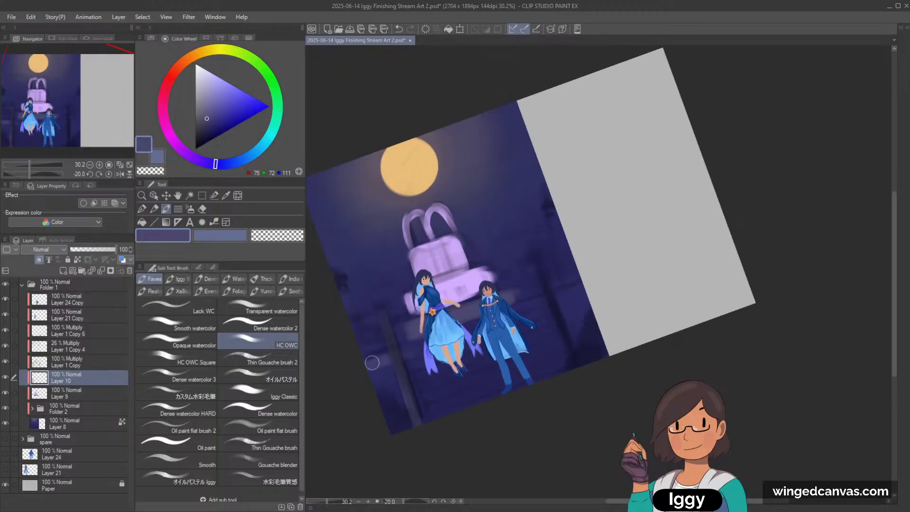
drag(372, 362, 556, 307)
drag(444, 340, 589, 290)
drag(521, 310, 599, 284)
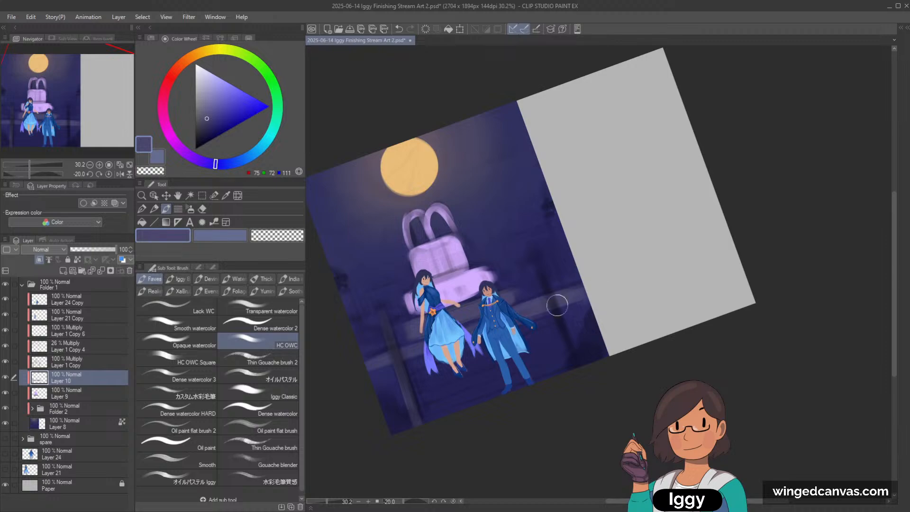
drag(376, 372, 585, 310)
mouse_move(361, 386)
mouse_down()
mouse_move(595, 315)
mouse_move(608, 321)
mouse_move(379, 397)
mouse_move(633, 332)
mouse_move(410, 426)
mouse_move(507, 377)
mouse_up()
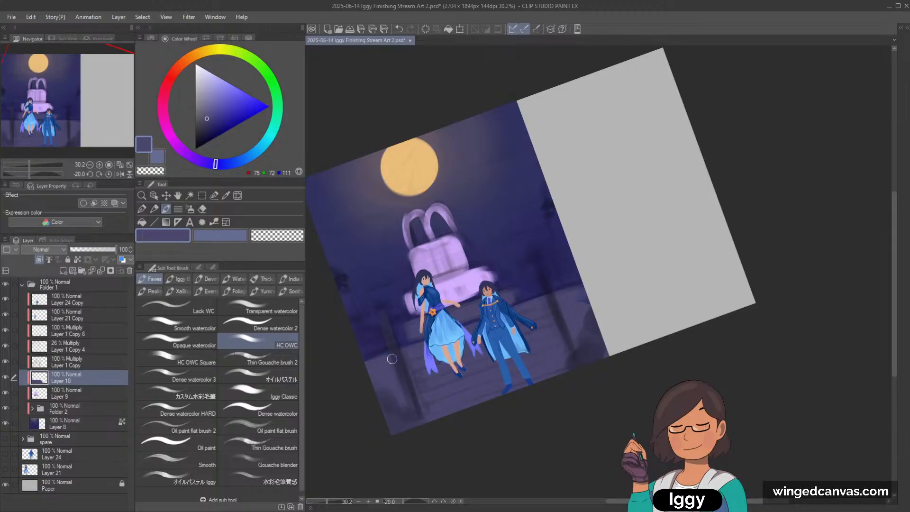
Paint the matching vertical post to the right of the suited character on Layer 10.
key(asciicircum)
key(asciicircum)
key(asciicircum)
key(asciicircum)
key(asciicircum)
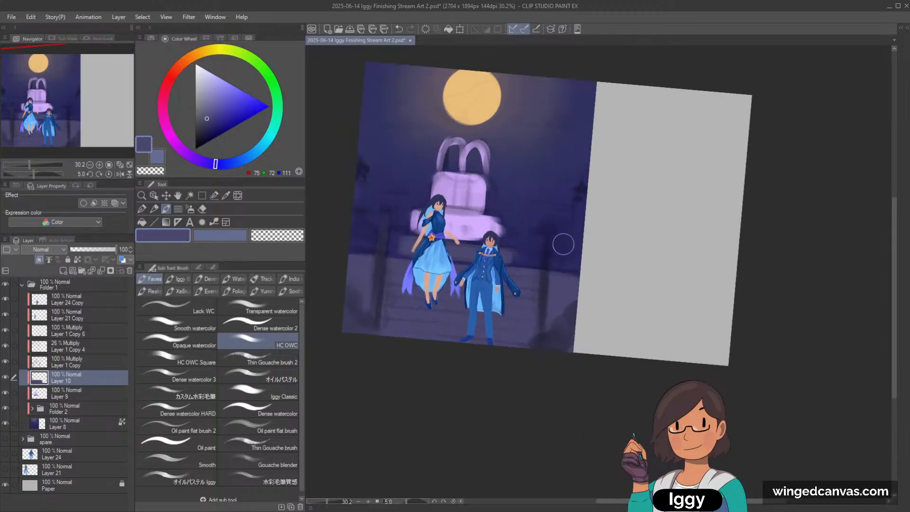
key(minus)
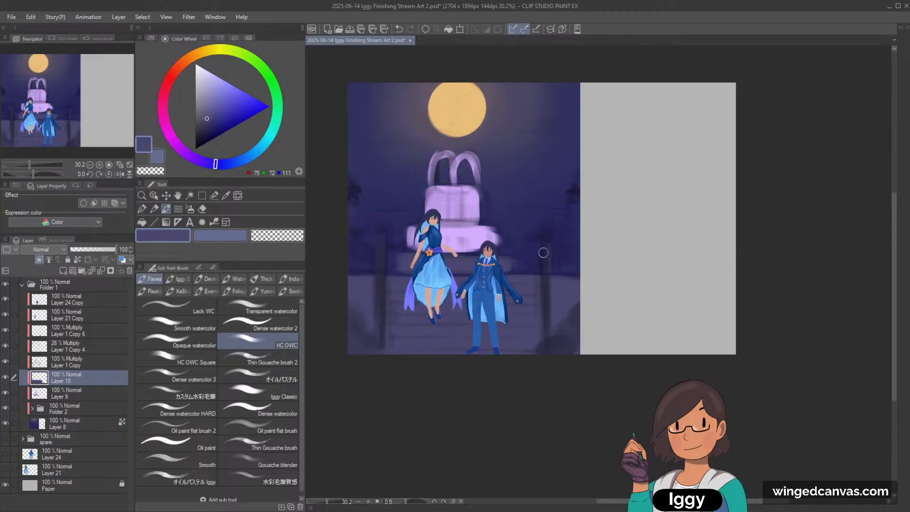
mouse_move(545, 275)
mouse_down()
mouse_move(545, 240)
mouse_move(545, 264)
mouse_up()
Select the castle sketch lines on Layer 1 Copy and set the layer's opacity to 72%.
click(154, 195)
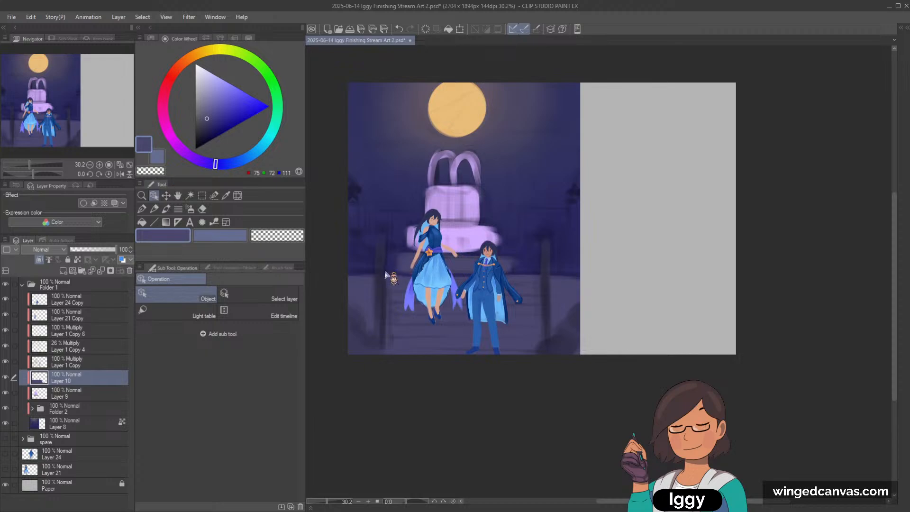
click(382, 275)
drag(67, 249, 89, 250)
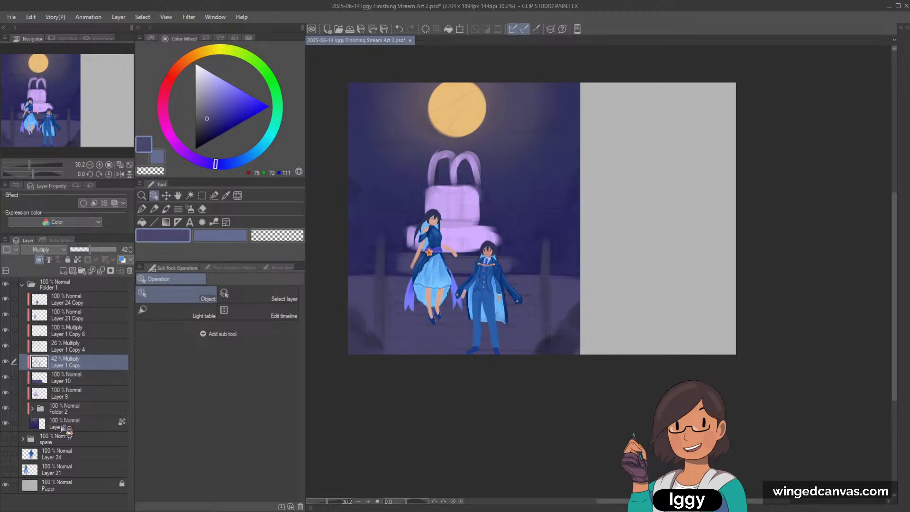
click(101, 250)
click(101, 249)
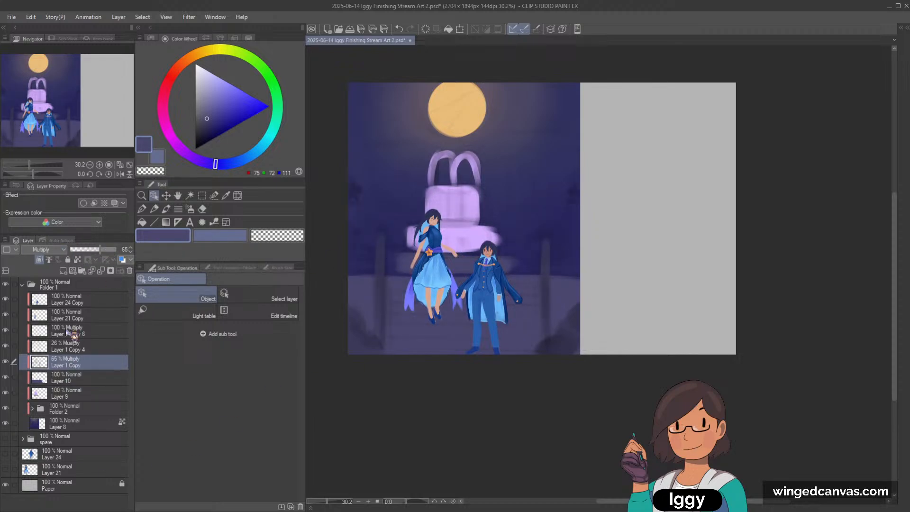
click(103, 250)
Identify the layers holding the castle's paint and sketch lines by selecting them.
click(71, 392)
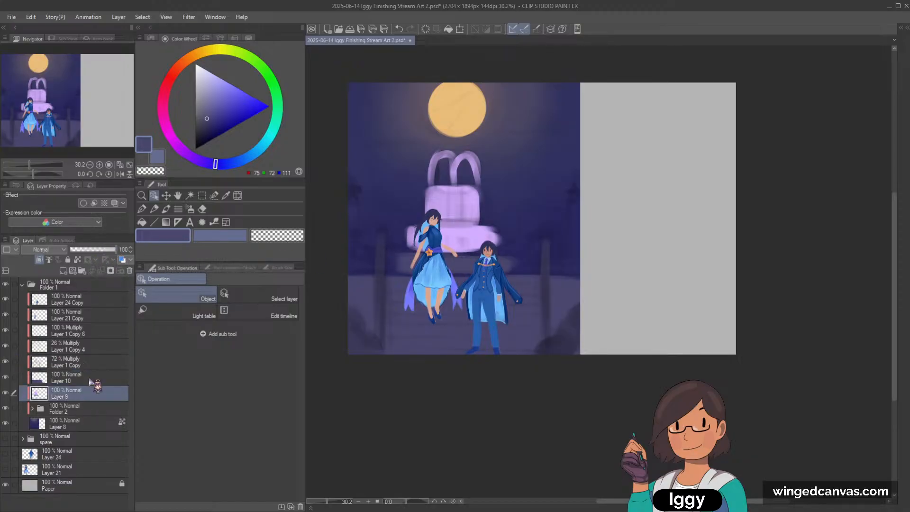
click(72, 377)
click(166, 209)
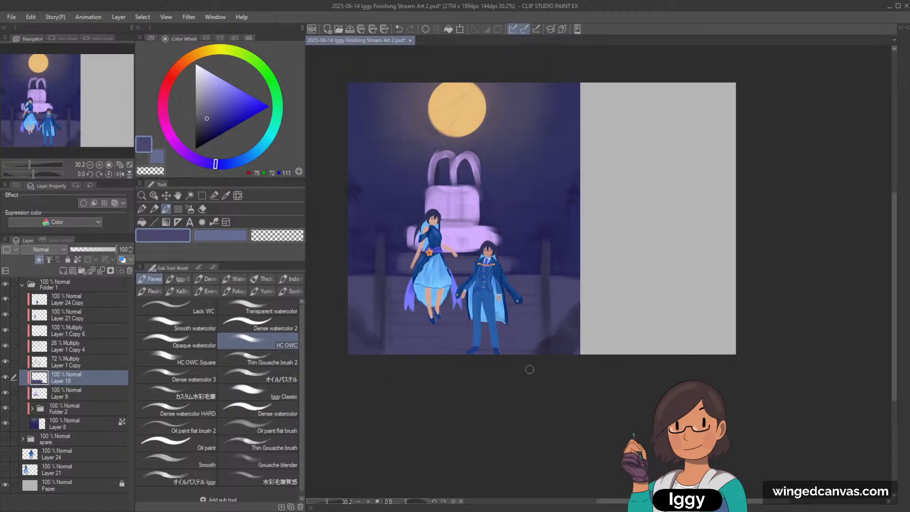
key(o)
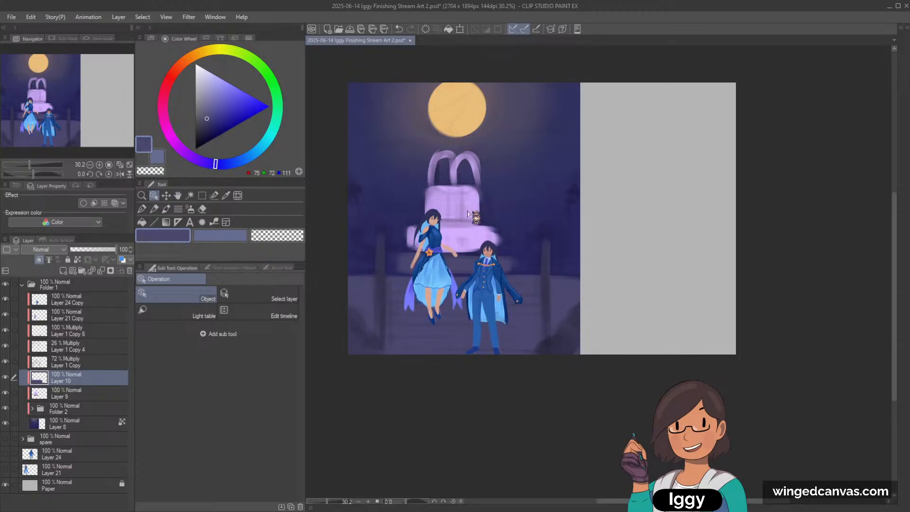
click(470, 208)
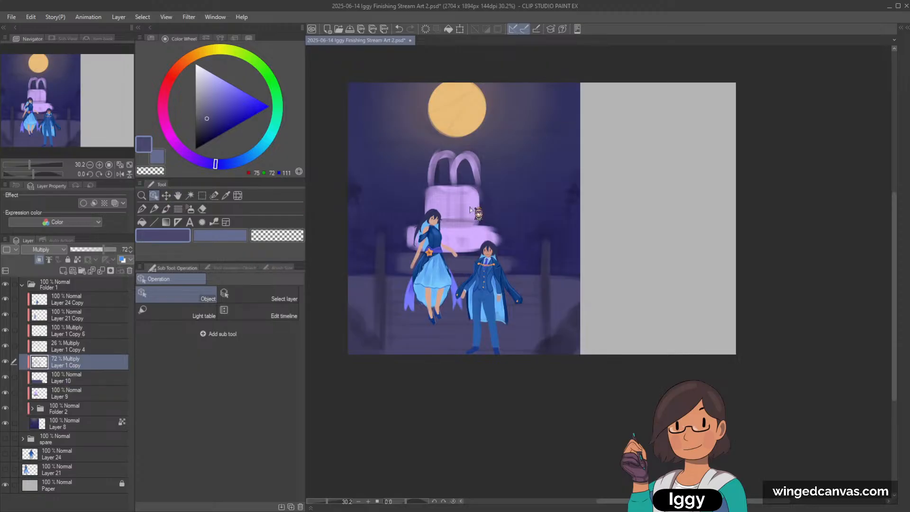
click(476, 209)
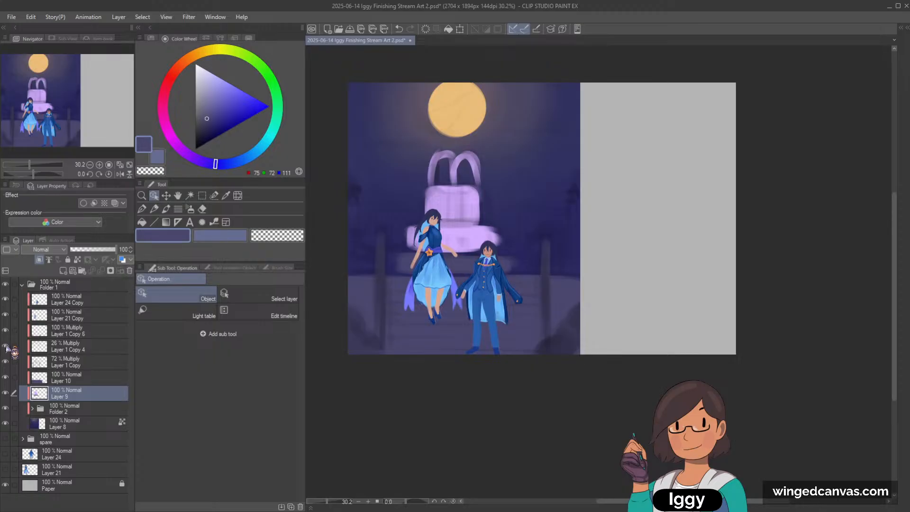
Check the sketch layers' visibility and set the opacity of Layer 1 Copy to 40%.
click(5, 330)
click(5, 330)
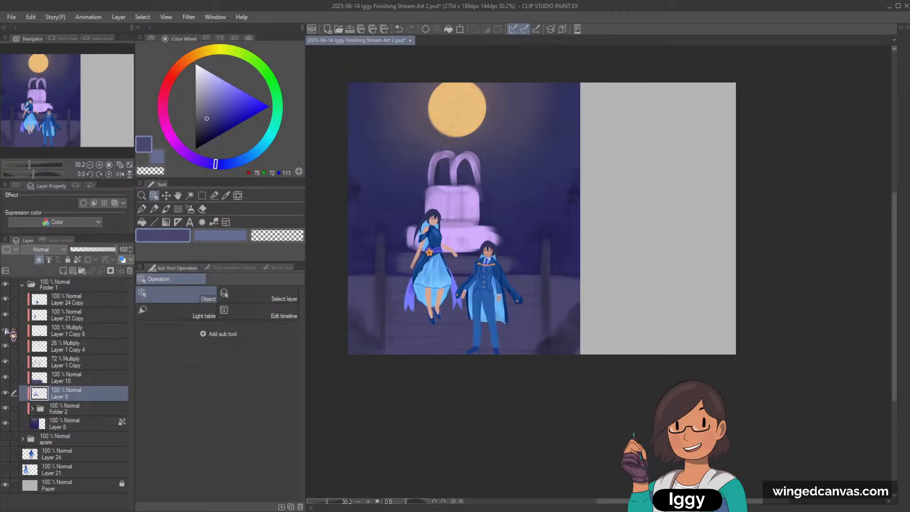
click(6, 361)
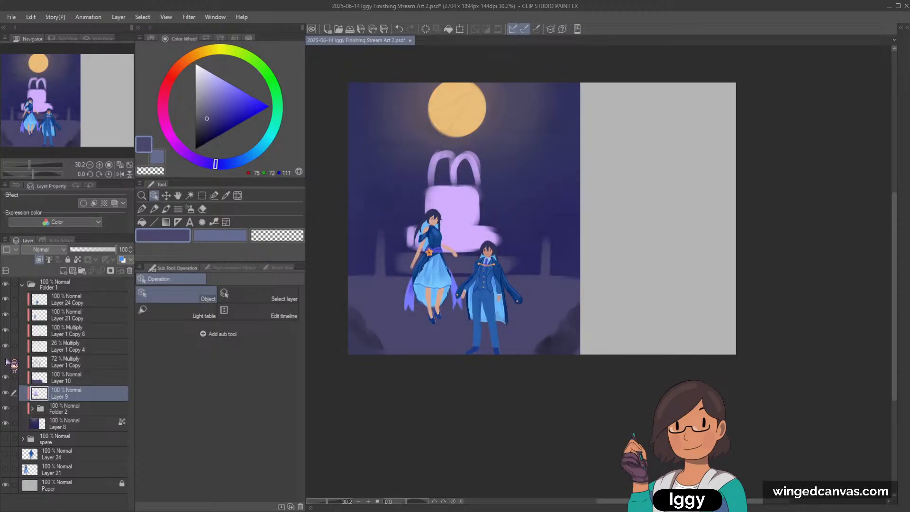
click(5, 361)
click(52, 368)
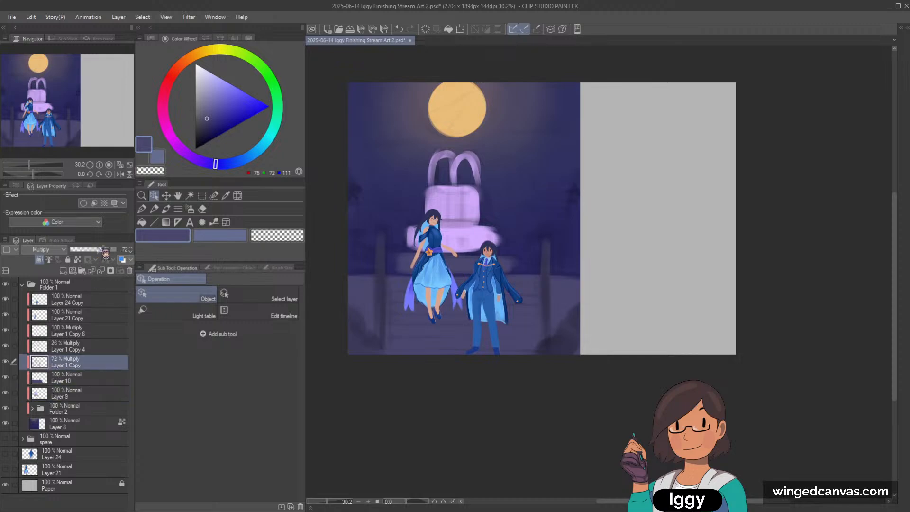
drag(98, 249, 88, 249)
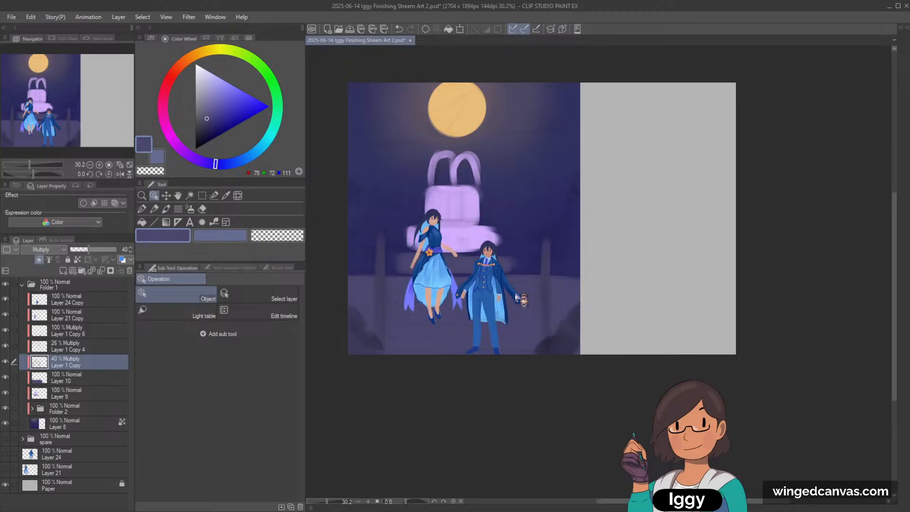
Try to shift the castle paint on Layer 9 slightly to the right.
click(5, 393)
click(5, 393)
click(63, 396)
click(166, 195)
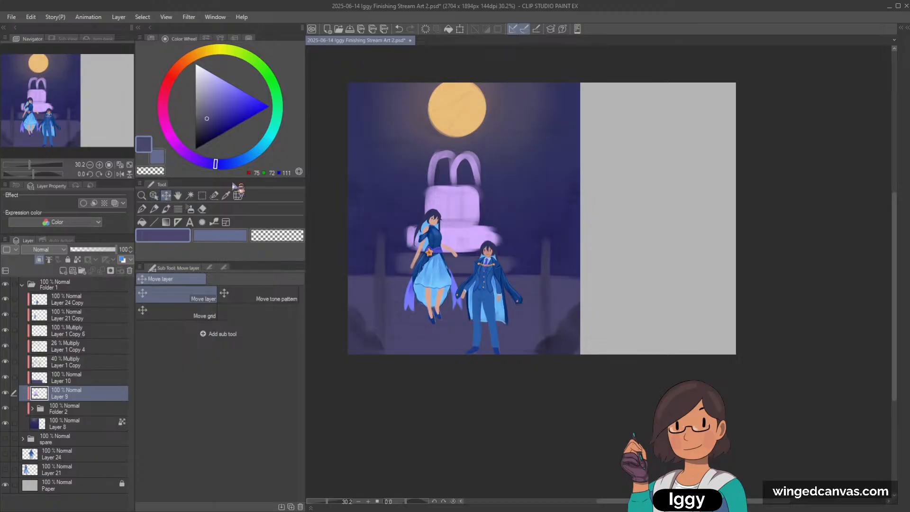
drag(505, 263, 515, 265)
key(ctrl+z)
Compare the picture with and without Layer 10 and the sketch lines, and leave Layer 1 Copy hidden.
click(6, 377)
click(6, 377)
click(6, 361)
click(5, 361)
click(7, 360)
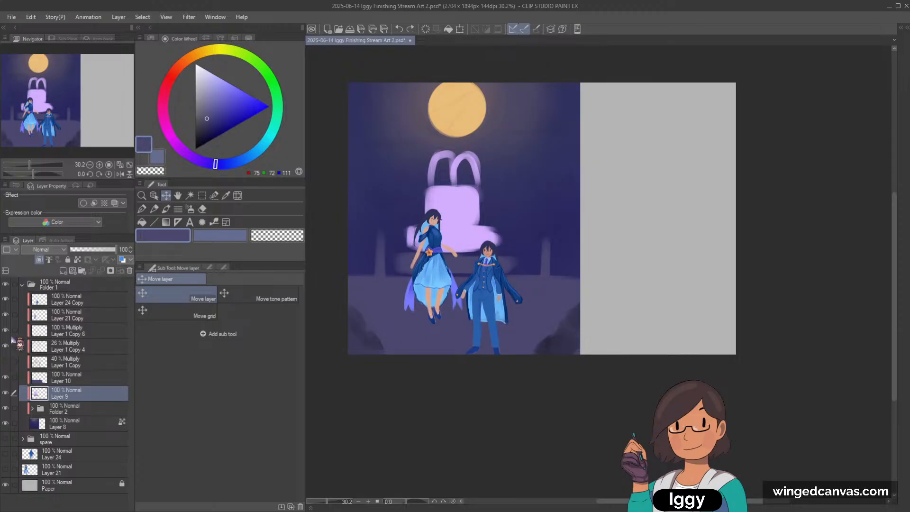
Create a clipped folder above the suited character's Layer 24 Copy and duplicate that folder.
click(154, 195)
click(424, 266)
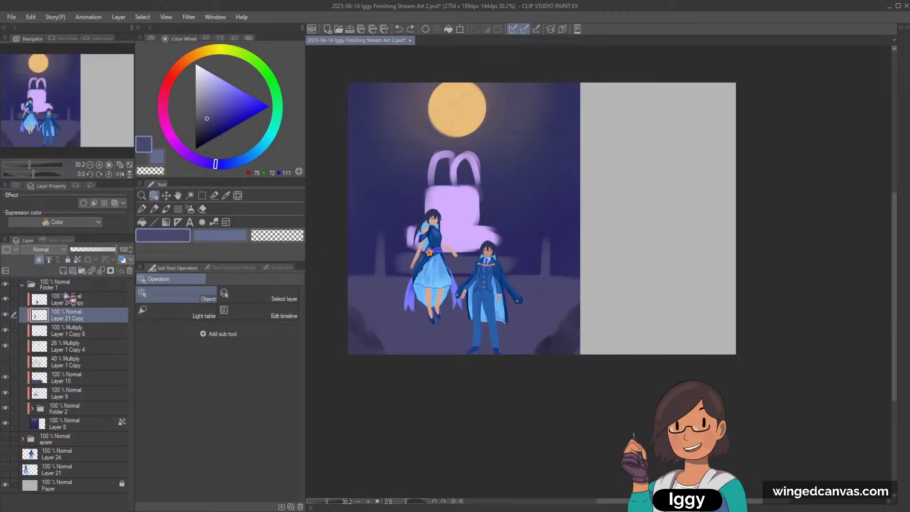
click(66, 299)
click(82, 271)
click(41, 262)
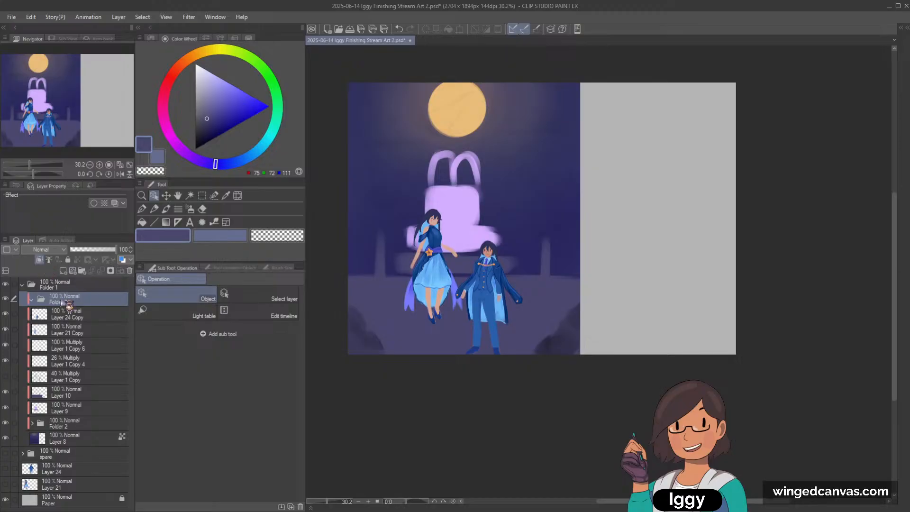
mouse_move(67, 299)
mouse_down()
mouse_move(64, 318)
mouse_move(75, 301)
mouse_up()
Place Layer 24 Copy in Folder 3 and Layer 21 Copy in Folder 3 Copy, and turn off clipping on both layers.
click(76, 316)
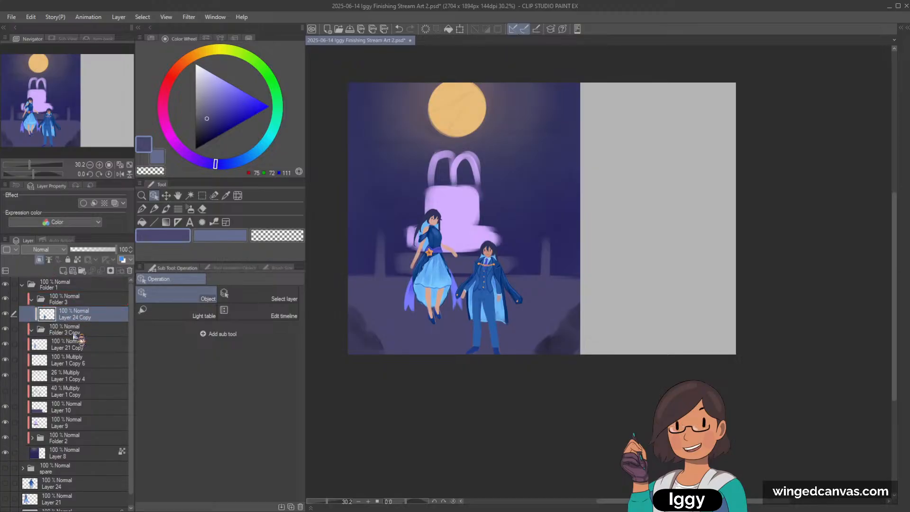
drag(78, 344, 76, 331)
ctrl+click(88, 314)
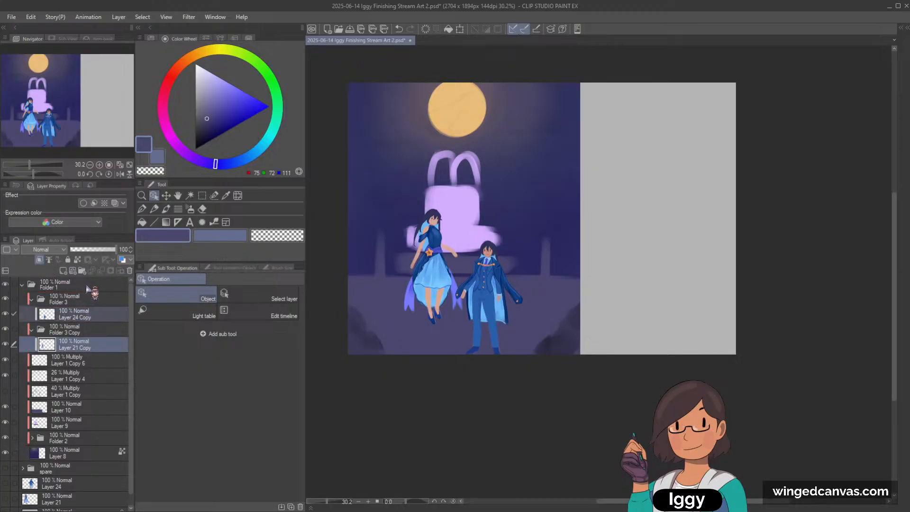
click(40, 260)
Add a new clipped layer above Layer 24 Copy inside Folder 3 and set its blending mode to Multiply.
click(73, 312)
click(62, 270)
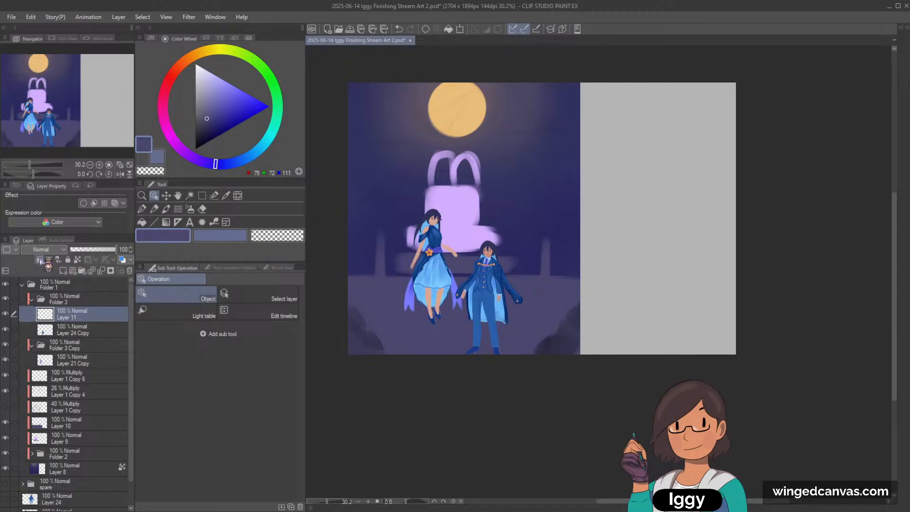
click(38, 259)
click(51, 250)
click(51, 280)
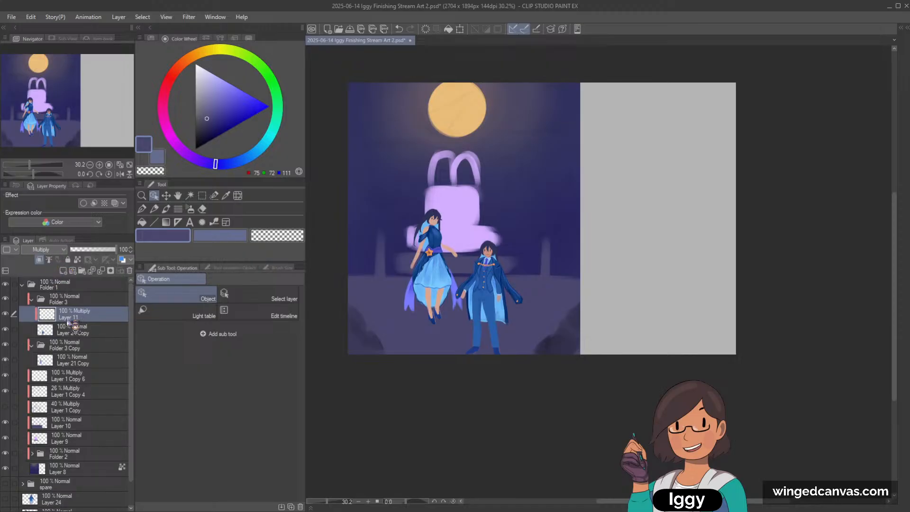
Add a new clipped layer above Layer 21 Copy inside Folder 3 Copy and set its blending mode to Multiply.
click(78, 360)
click(62, 270)
click(40, 259)
click(50, 250)
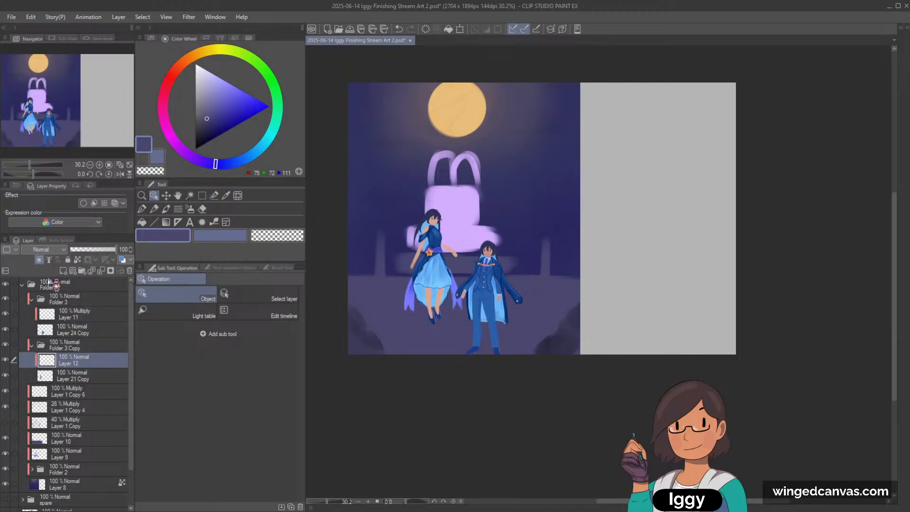
click(52, 279)
Cover the character in the dress with muted purple on Layer 12 using a large HC OWC brush and set the layer's opacity to 61%.
click(166, 209)
key(])
key(])
key(])
key(])
mouse_move(469, 197)
mouse_down()
mouse_move(431, 290)
mouse_move(461, 303)
mouse_up()
click(98, 250)
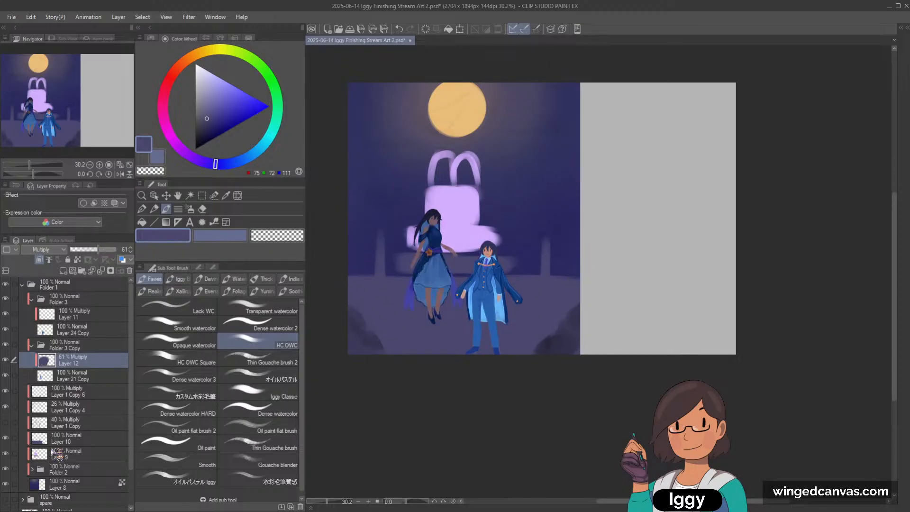
Repaint the dress character's shading on Layer 12 with a more saturated blue-violet, then choose a slightly softer blue-violet.
click(228, 112)
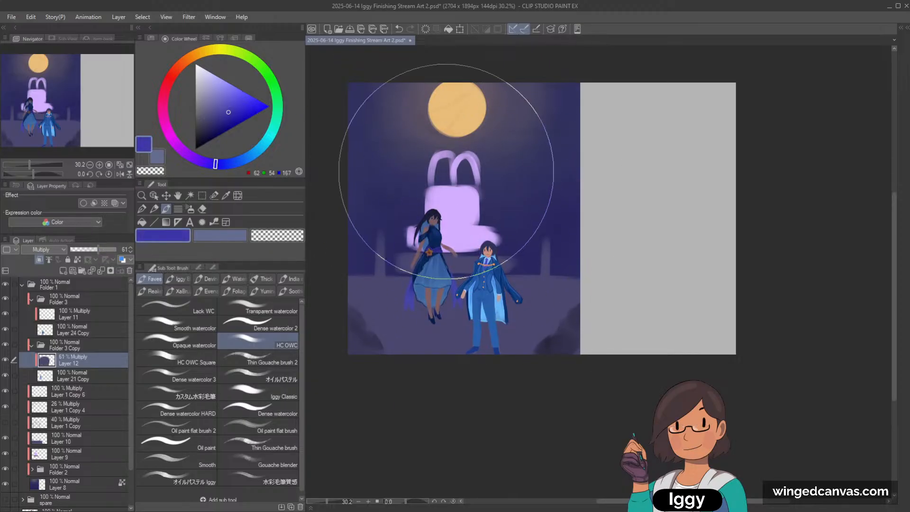
drag(447, 173, 415, 326)
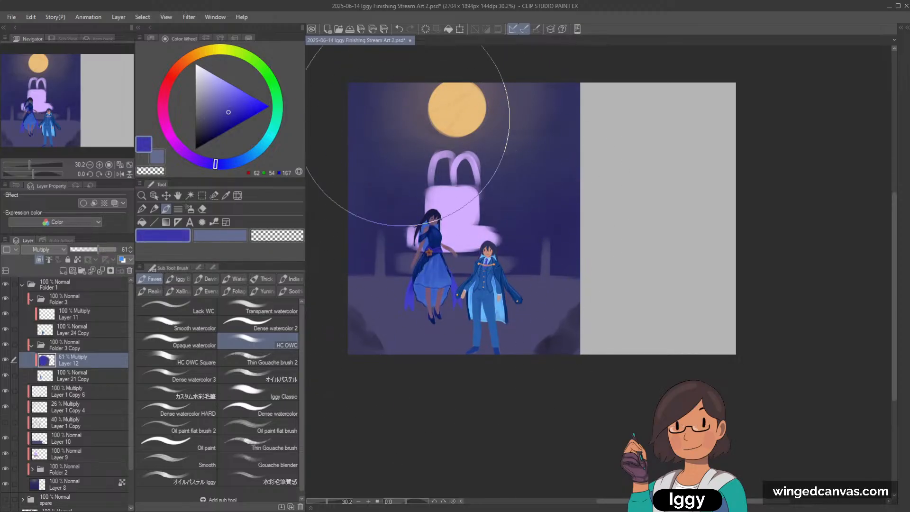
click(225, 111)
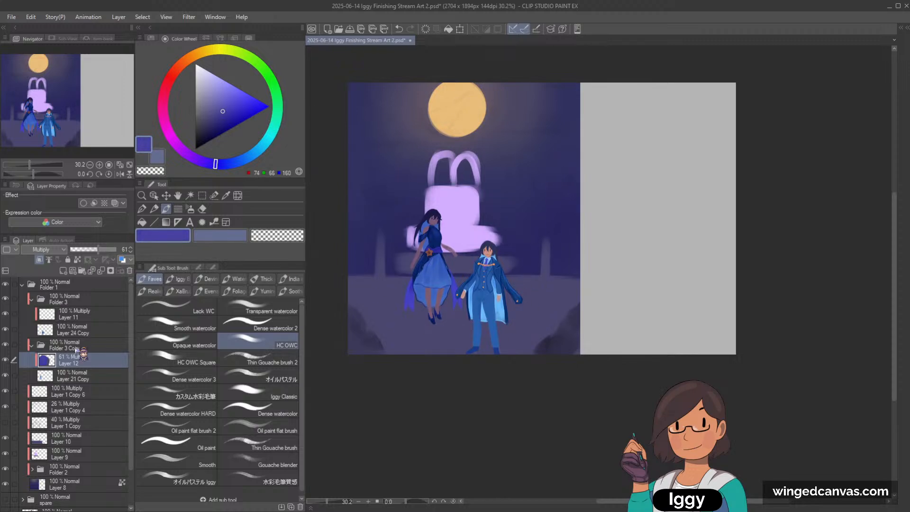
Cover the suited character with the blue-violet on Layer 11 and set that layer's opacity to 61%.
click(76, 315)
mouse_move(493, 308)
mouse_down()
mouse_move(511, 225)
mouse_move(479, 329)
mouse_move(507, 272)
mouse_up()
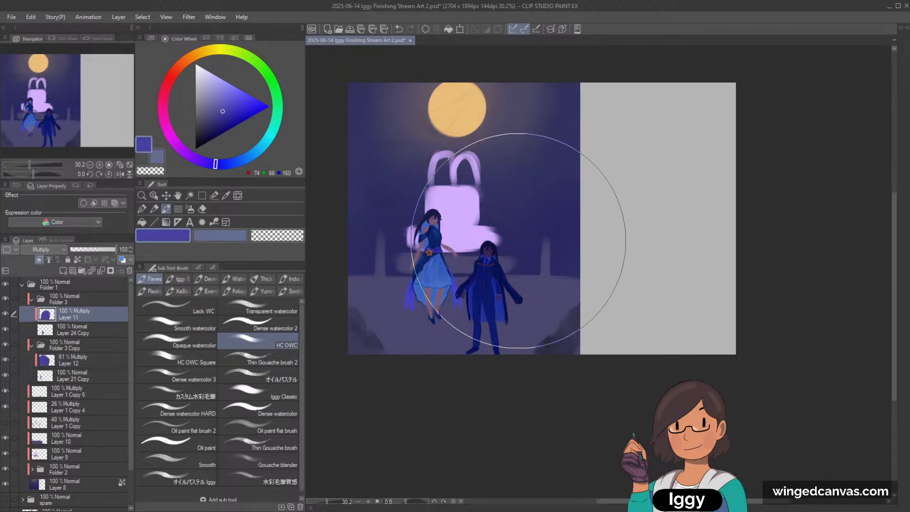
click(80, 361)
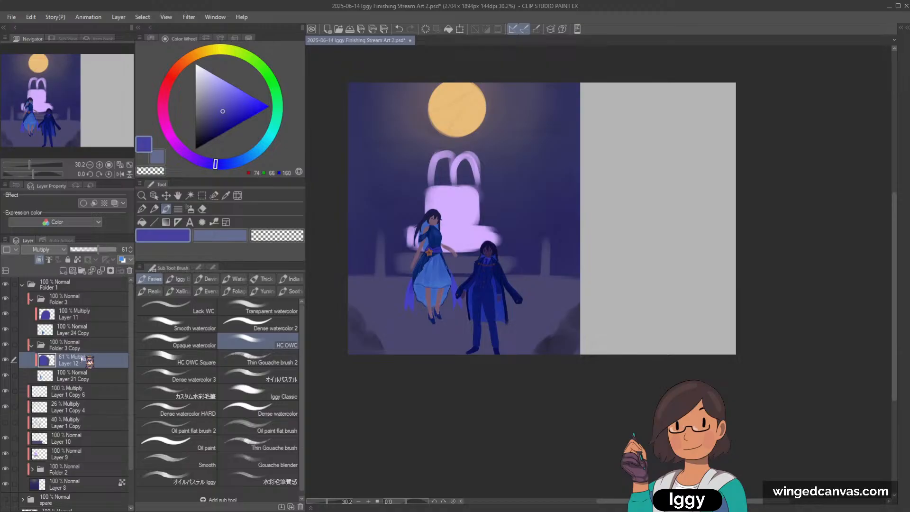
click(90, 316)
click(97, 249)
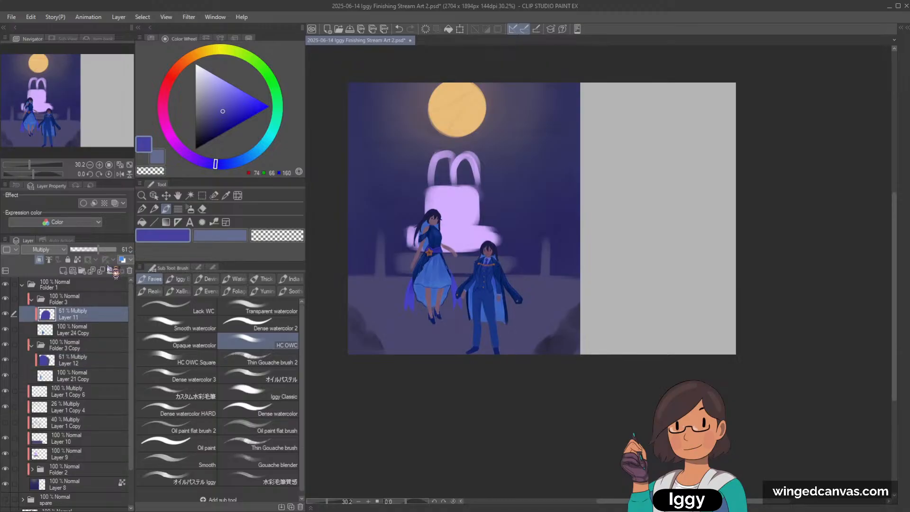
Select the dark bush layer, Layer 1 Copy 6, compare the picture with and without it, and delete it.
click(153, 194)
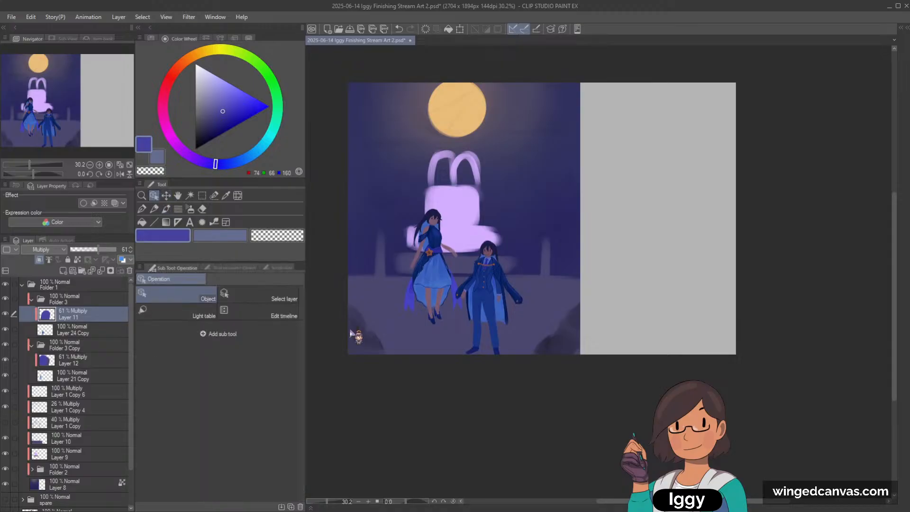
click(351, 331)
click(5, 392)
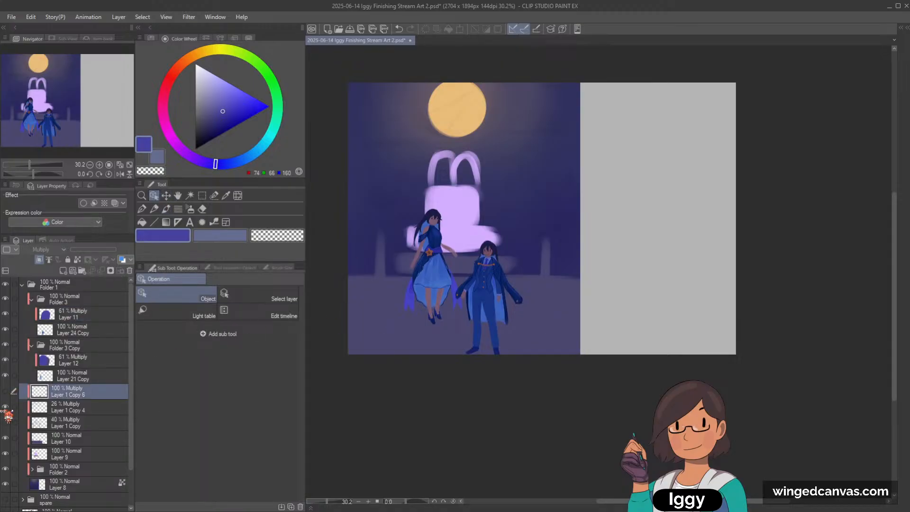
scroll(500, 326, up, 1)
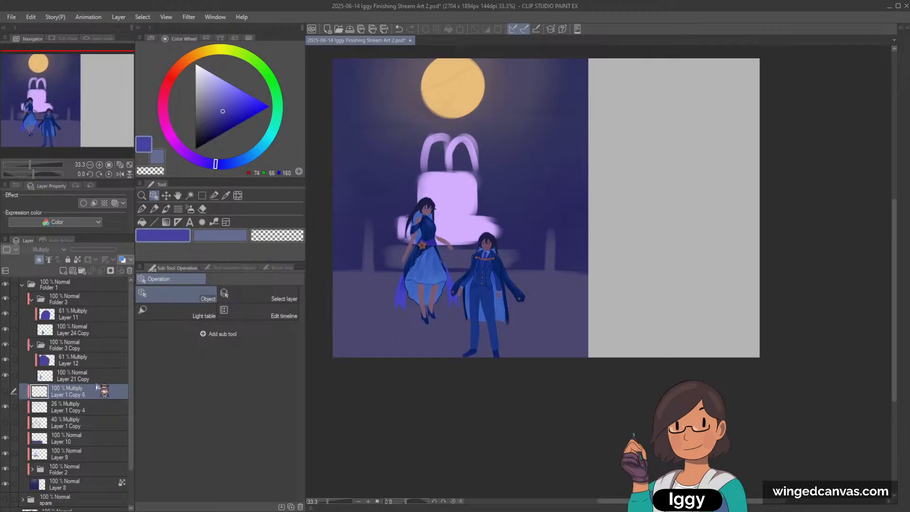
click(6, 391)
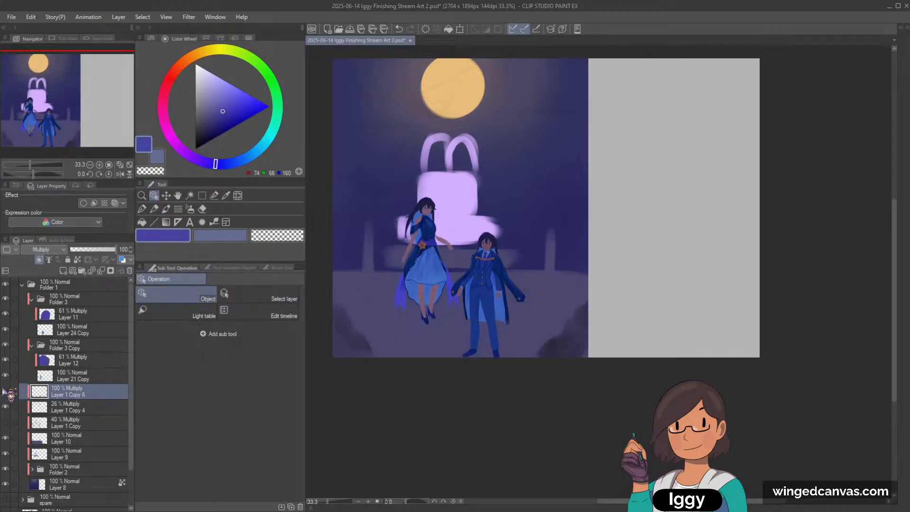
key(Delete)
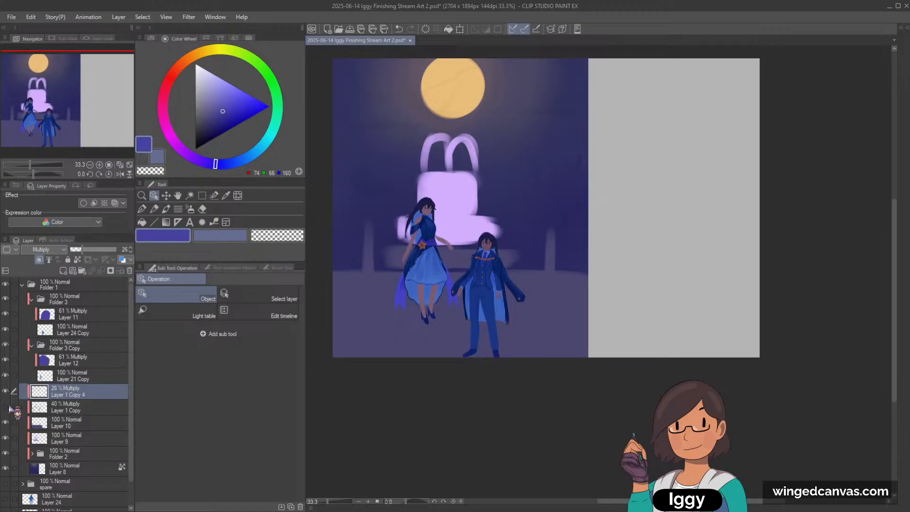
Show the Layer 1 Copy sketch, duplicate it directly above, and hide the original.
click(6, 406)
click(67, 410)
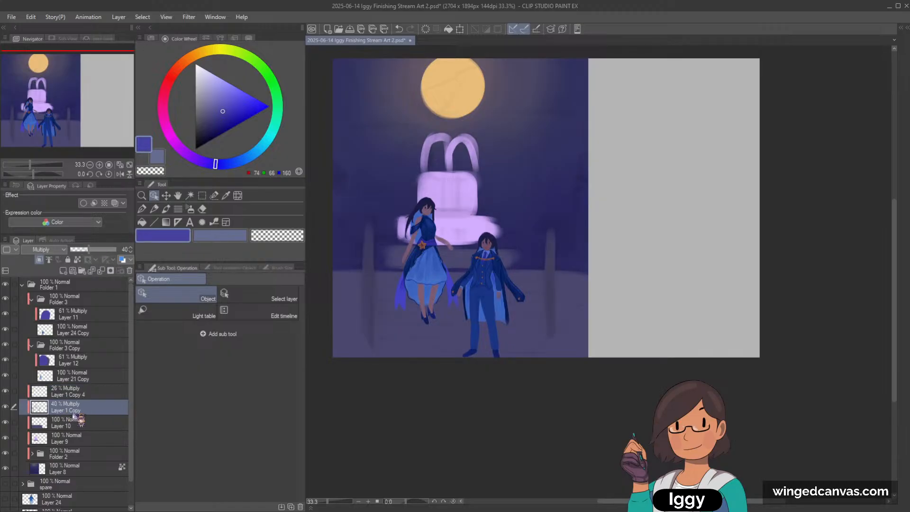
drag(73, 414, 73, 402)
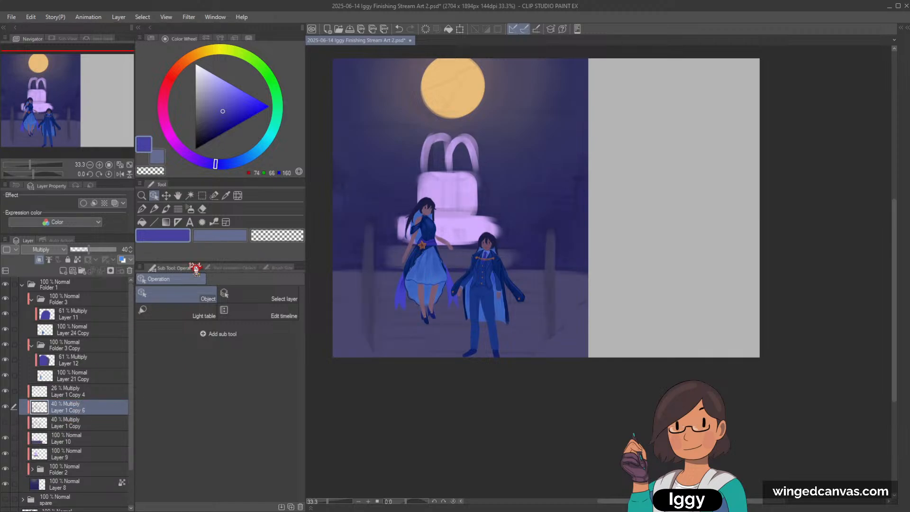
Erase the castle sketch lines and both post lines from the duplicated sketch layer with the Hard eraser.
click(203, 209)
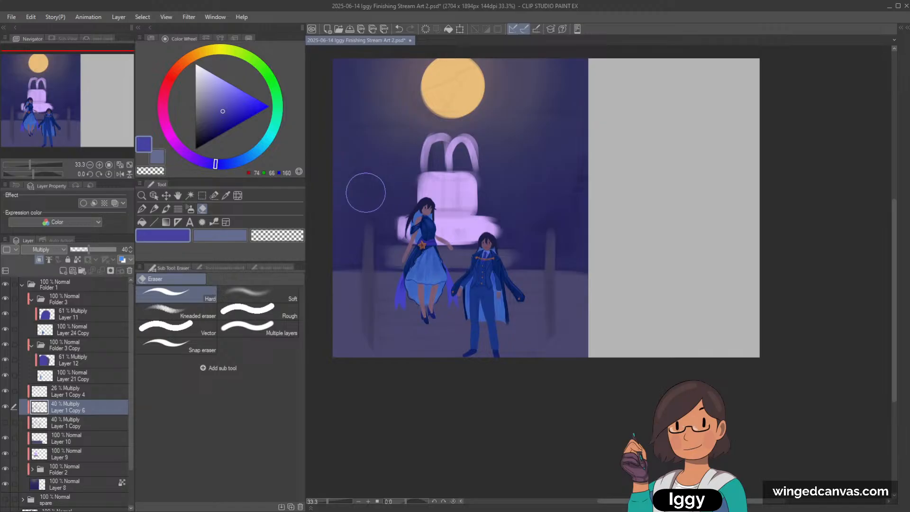
drag(408, 211, 445, 199)
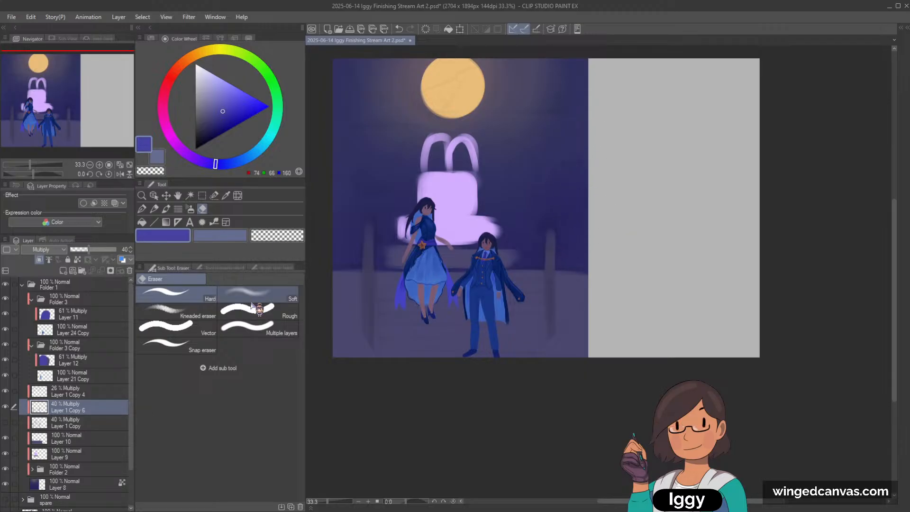
drag(369, 204, 370, 361)
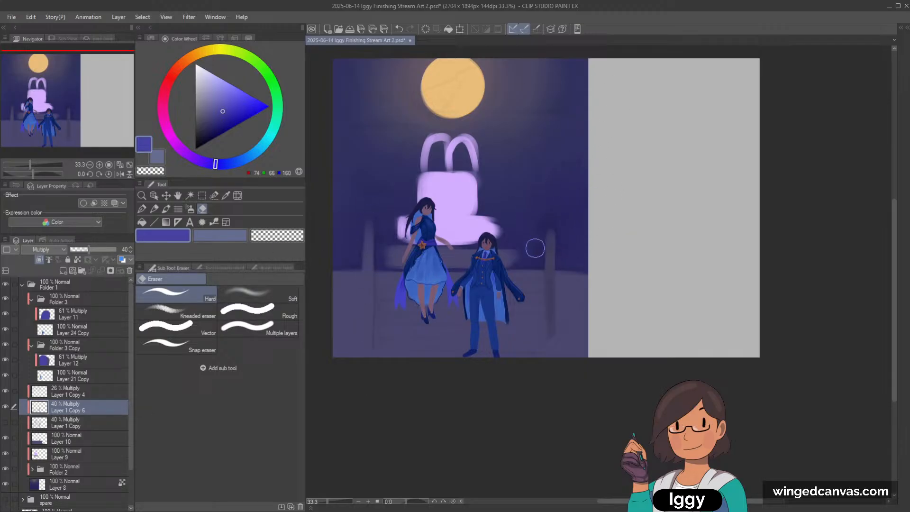
drag(552, 187, 551, 339)
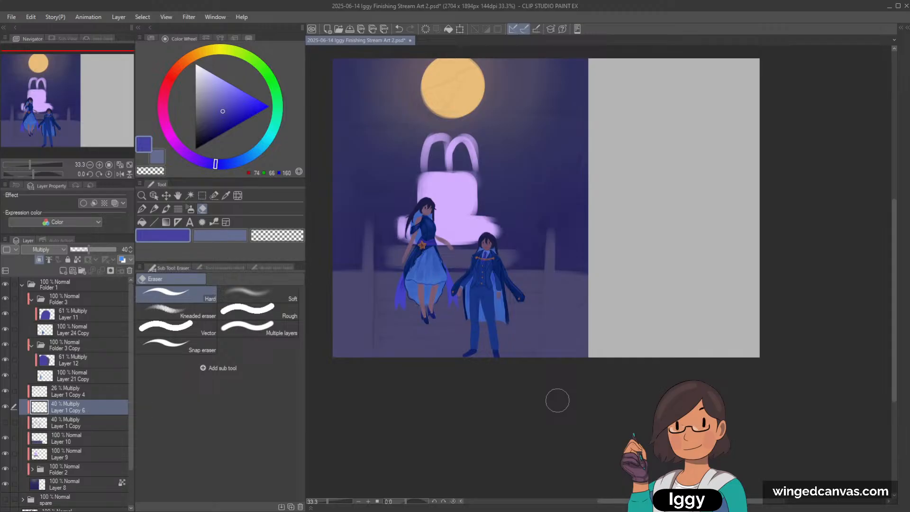
Try to merge the erased sketch duplicate with the original Layer 1 Copy.
click(88, 426)
shift+click(89, 410)
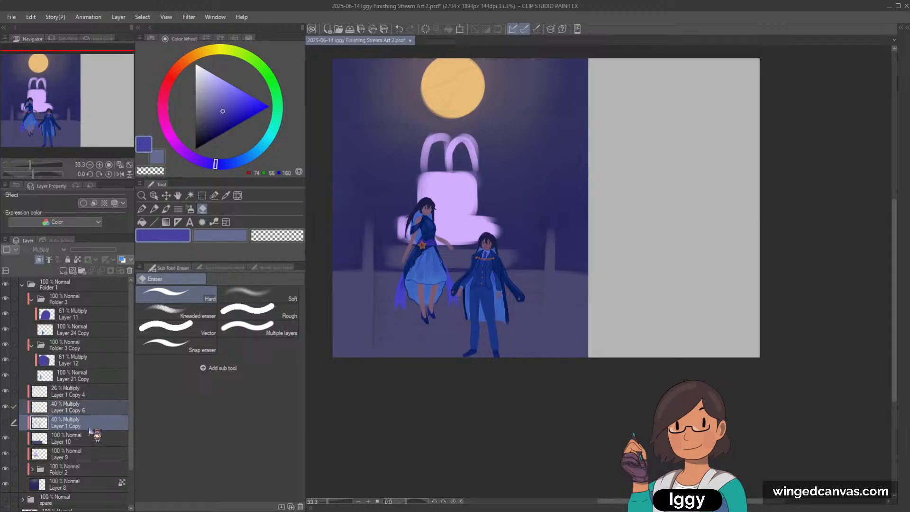
key(shift+alt+e)
scroll(395, 306, up, 1)
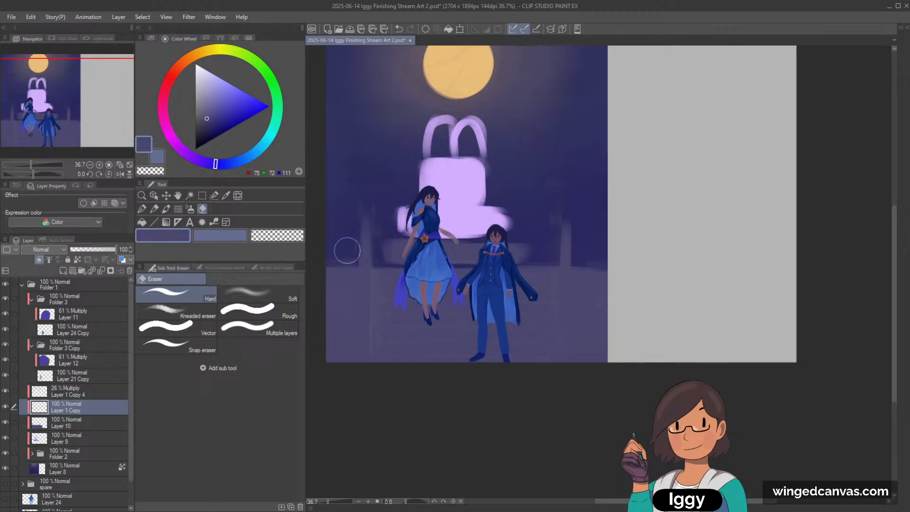
Switch to the HC OWC brush and reduce it to a small size for detail work.
click(165, 209)
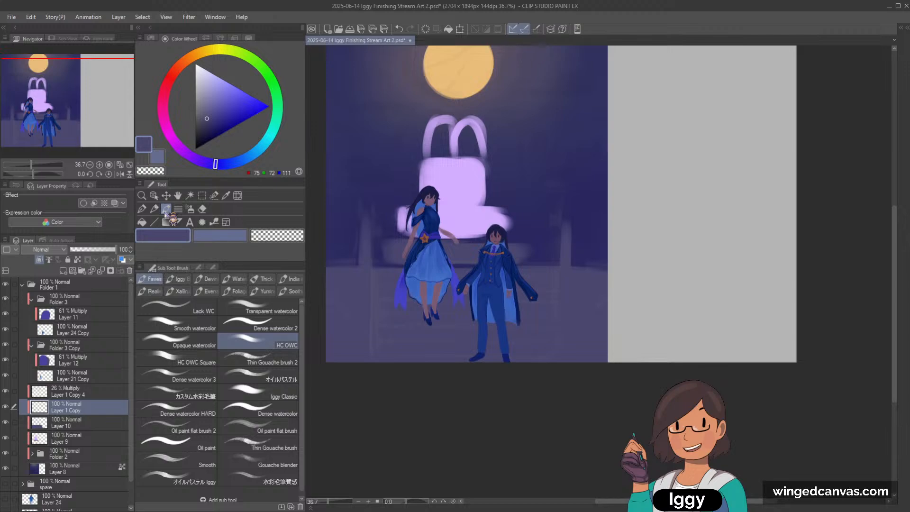
key(bracketleft)
key(bracketleft)
key(bracketleft)
key(bracketleft)
key(bracketleft)
key(bracketleft)
key(bracketleft)
key(bracketleft)
key(bracketleft)
key(bracketleft)
key(bracketleft)
key(bracketleft)
key(bracketleft)
key(bracketleft)
key(bracketleft)
key(bracketleft)
key(bracketleft)
Check the merged sketch layer by toggling its visibility and undo the merge.
key(ctrl+z)
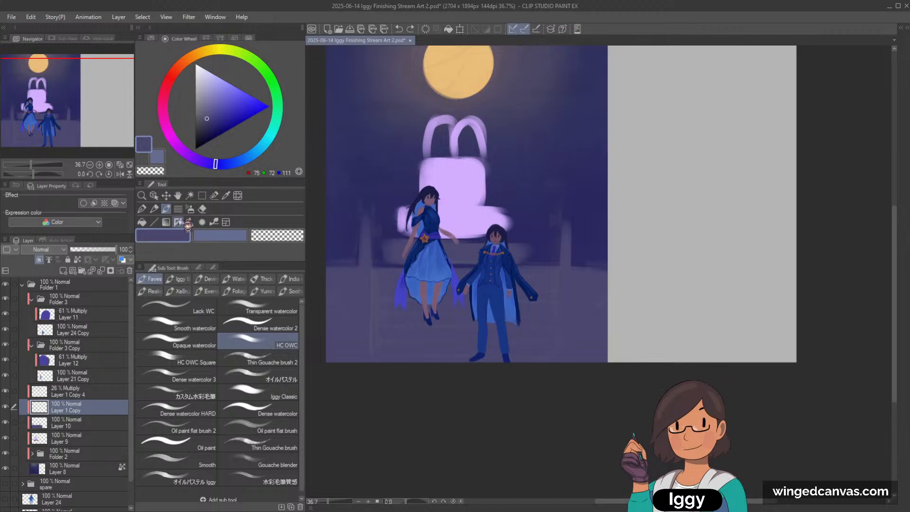
click(4, 406)
click(5, 406)
key(ctrl+z)
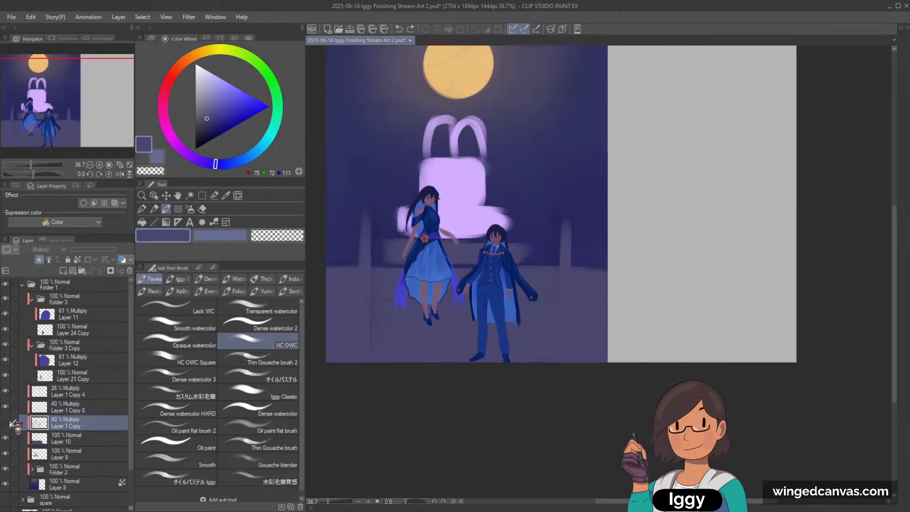
Move Layer 1 Copy 6 below Layer 1 Copy and merge it into Layer 10.
click(70, 410)
drag(71, 415, 76, 429)
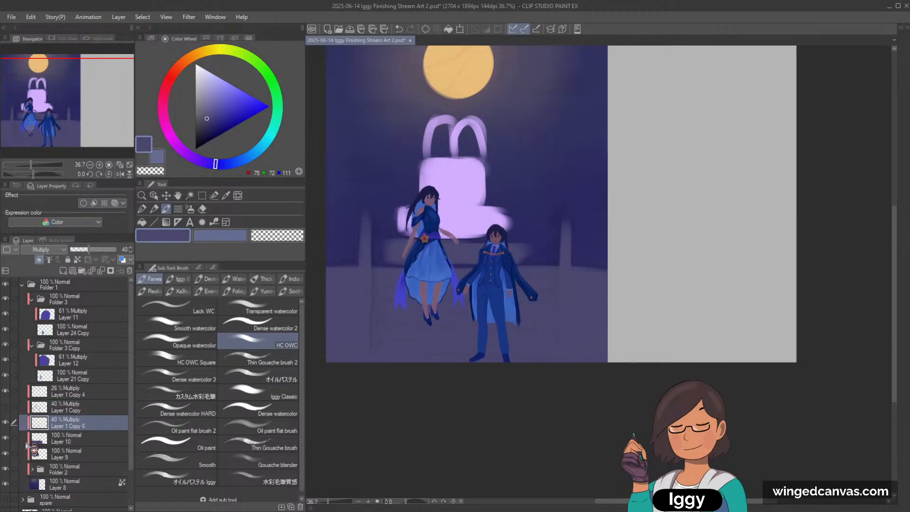
shift+click(79, 440)
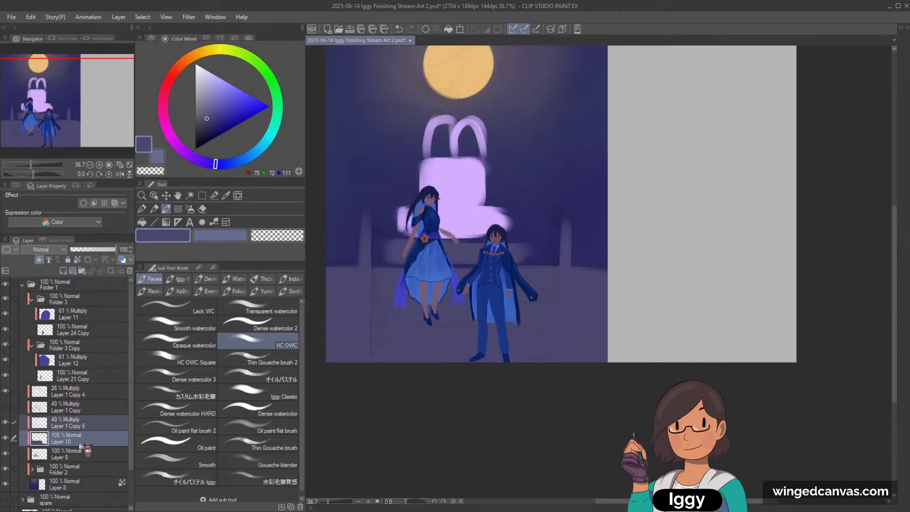
key(shift+alt+e)
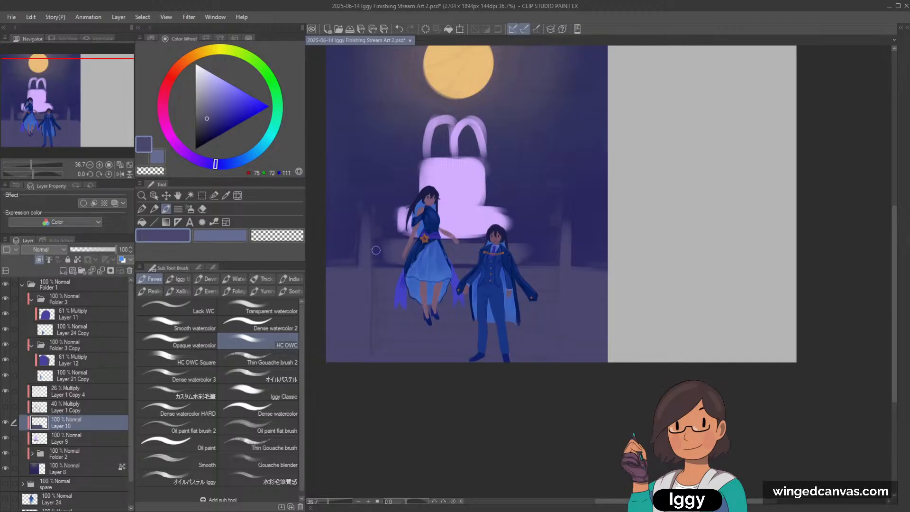
Paint around the left post's base on Layer 10 with sampled ground purple and trim the posts' edges with transparent colour.
drag(373, 280, 374, 319)
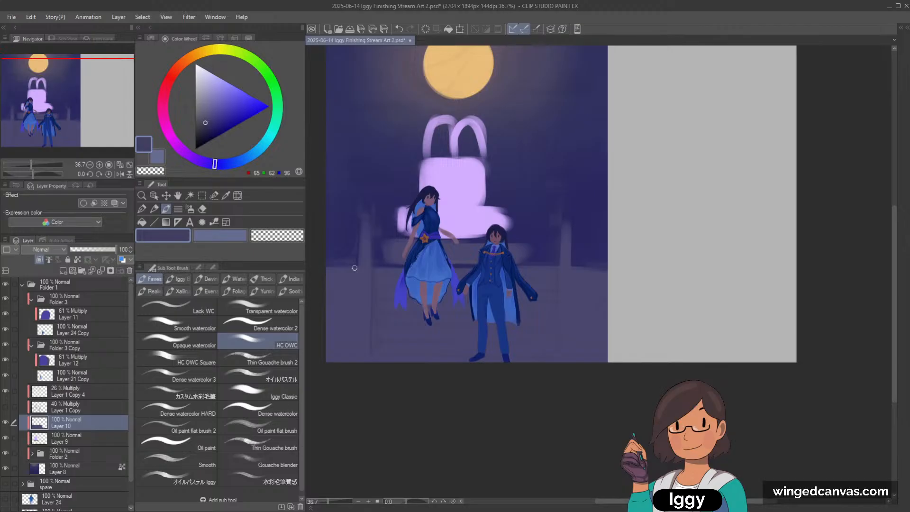
alt+click(383, 278)
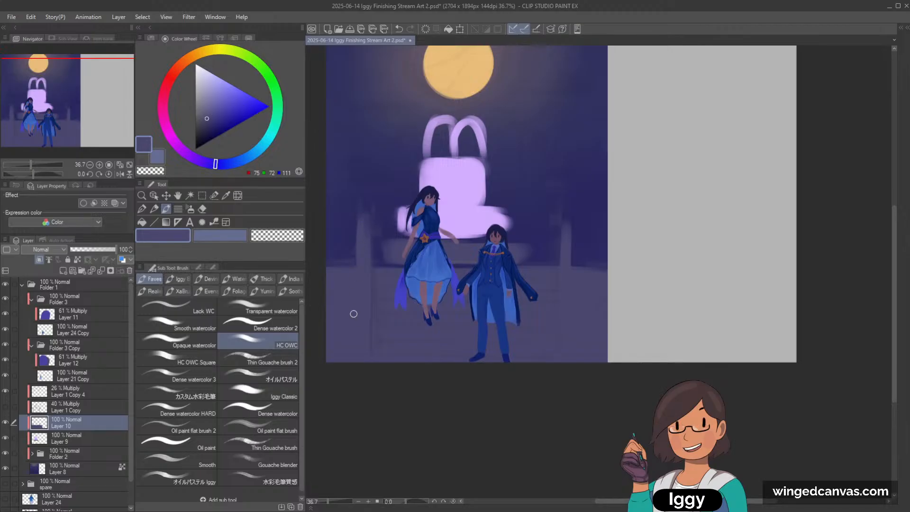
key(c)
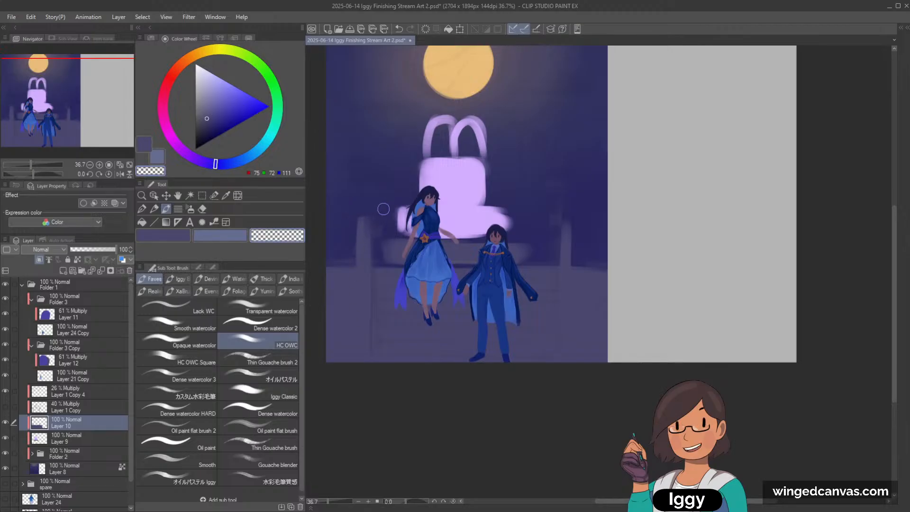
key(minus)
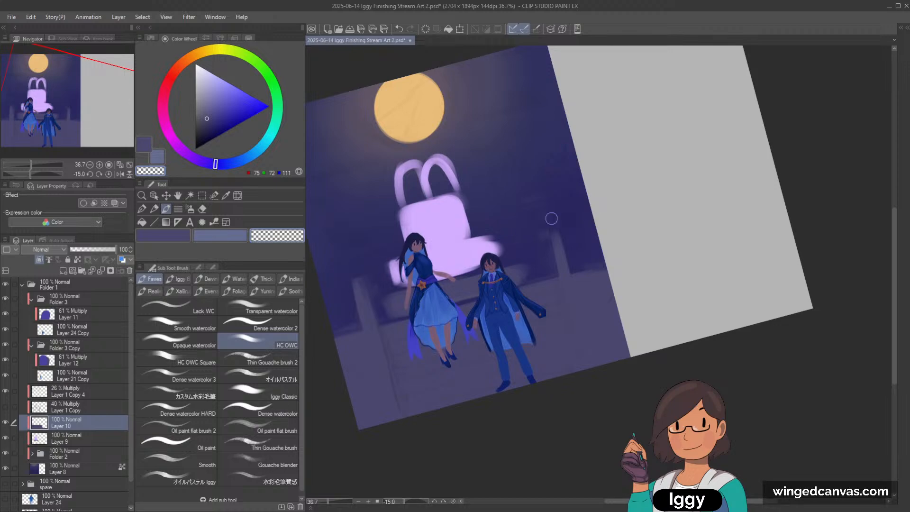
drag(557, 219, 584, 163)
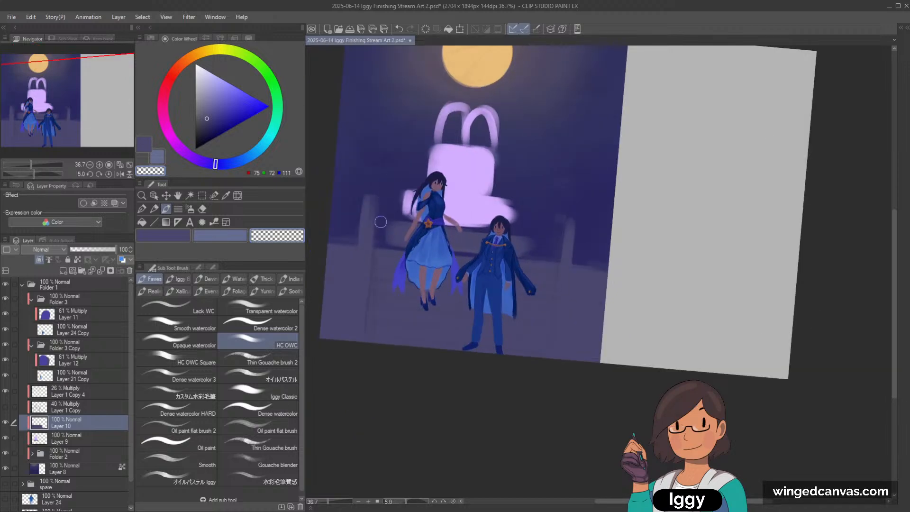
key(ctrl+@)
Darken the outer edge of the left post's lower half on Layer 10 with a sampled dark purple and undo the last stroke.
alt+click(373, 319)
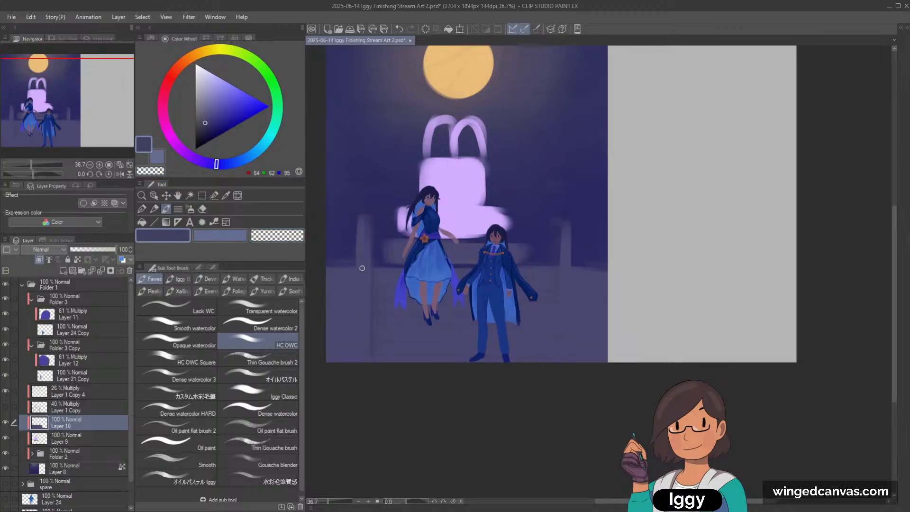
drag(353, 271, 354, 302)
drag(357, 259, 355, 275)
drag(354, 312, 353, 318)
key(ctrl+z)
key(c)
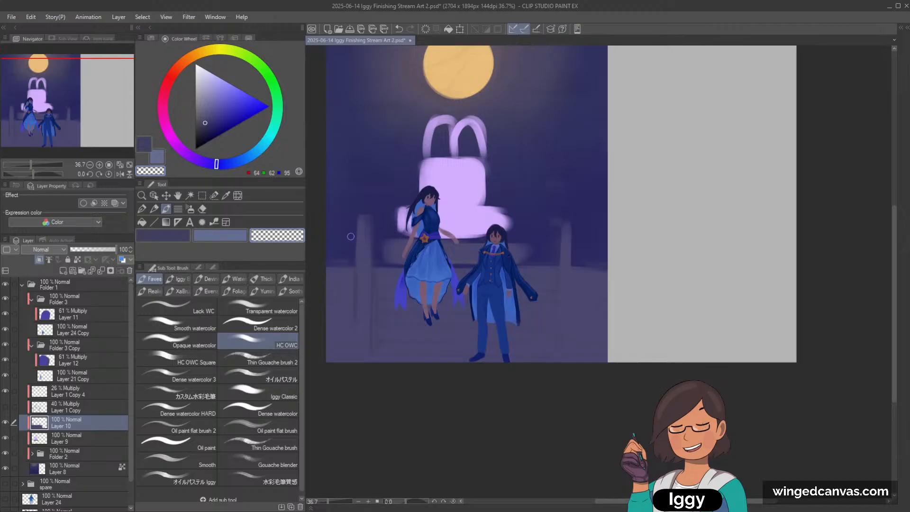
key(minus)
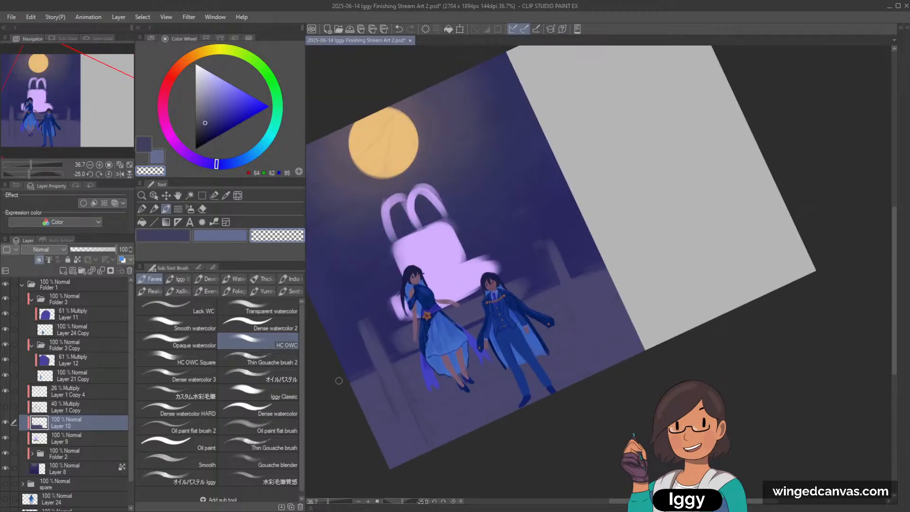
key(at)
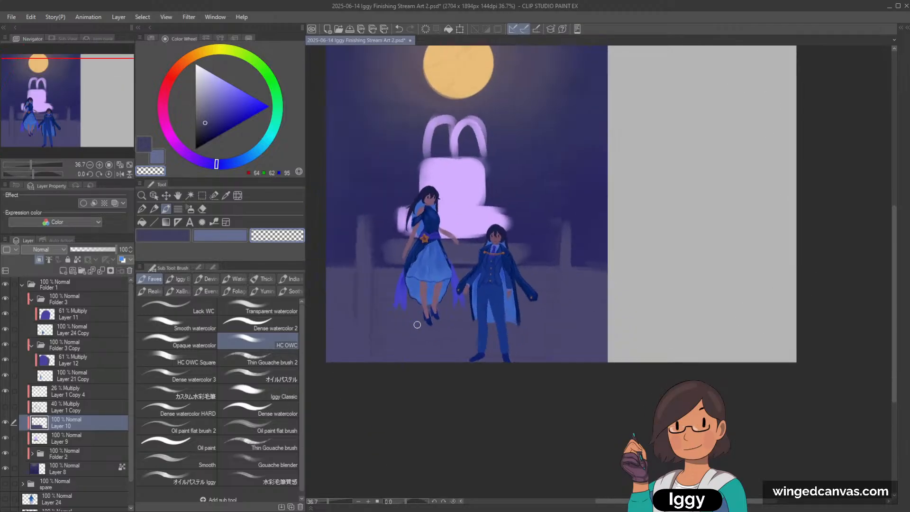
Sample purples from the posts and ground and paint down the inner edge of the left post.
alt+click(359, 280)
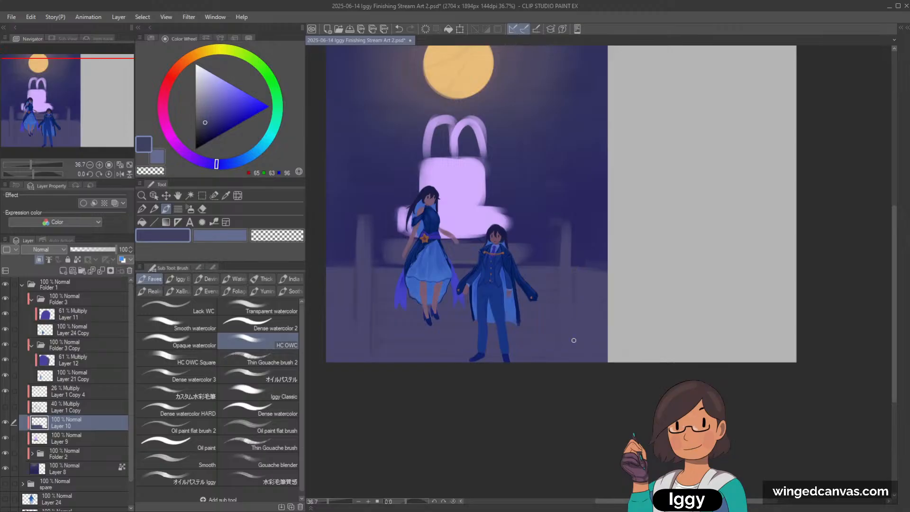
alt+click(561, 308)
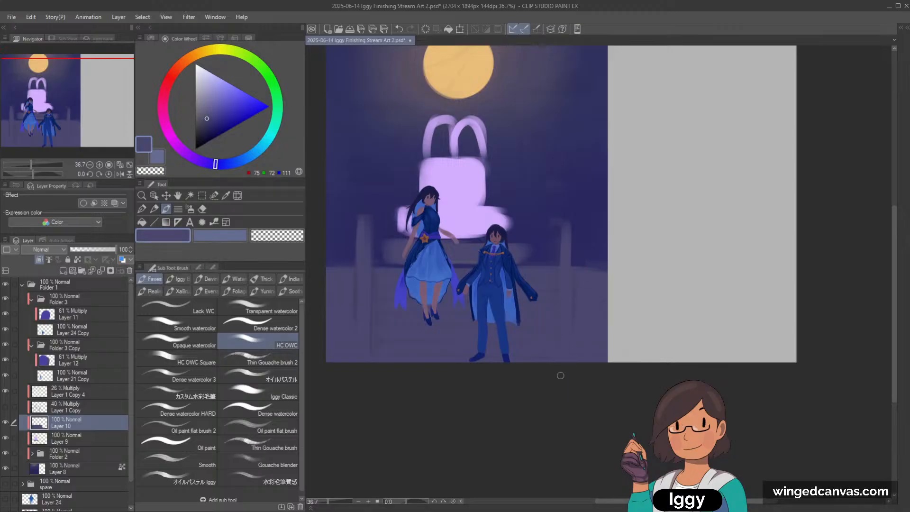
alt+click(360, 290)
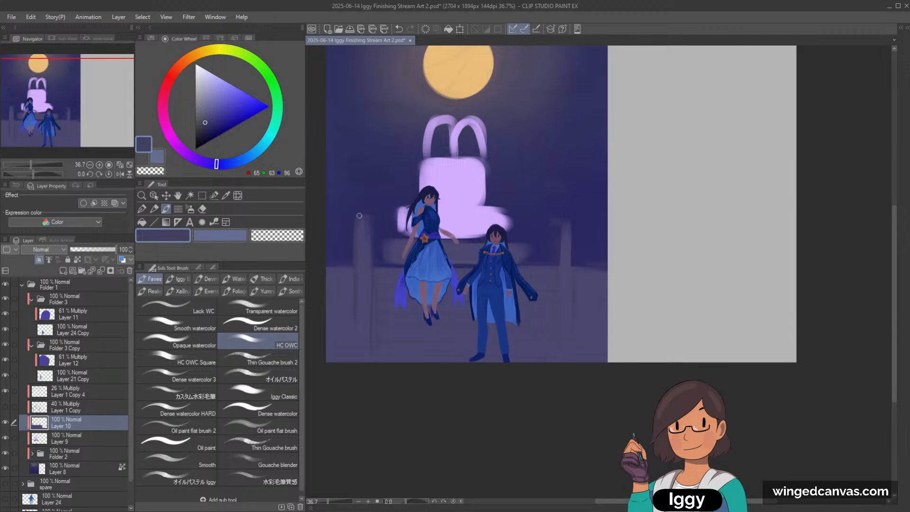
drag(366, 223, 366, 265)
alt+click(360, 272)
drag(365, 216, 364, 247)
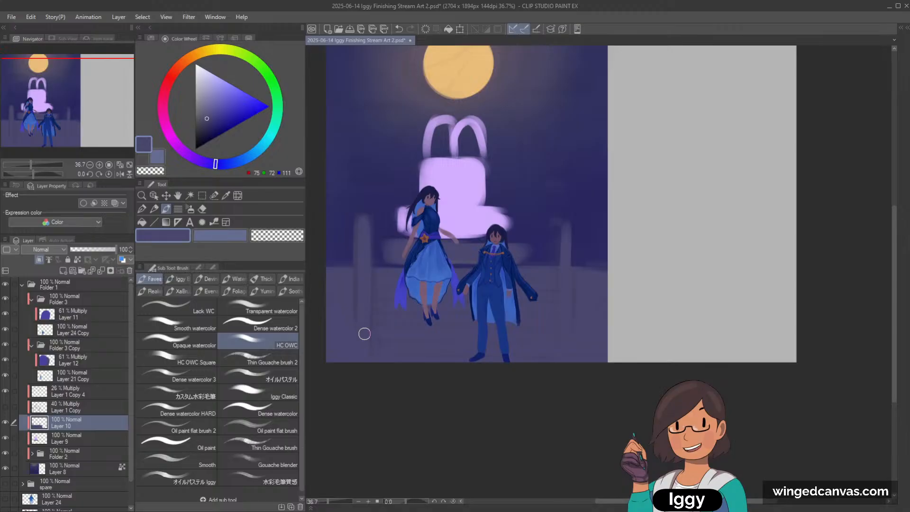
Clean up the left post's edges and reshape the right post's top by alternating purple and transparent colour.
key(c)
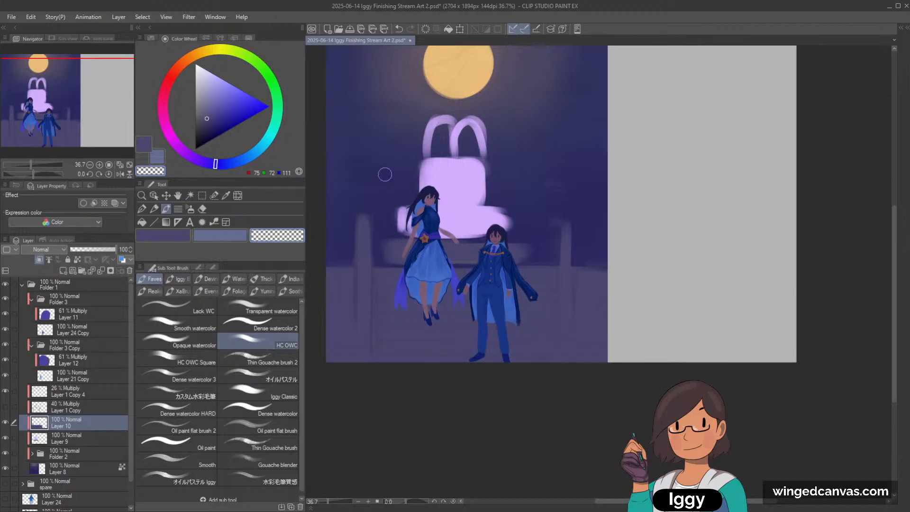
key(c)
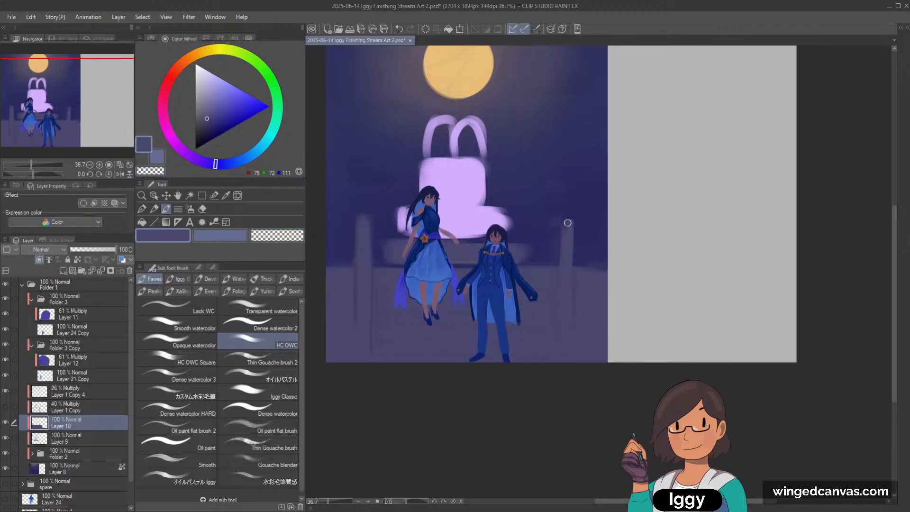
key(c)
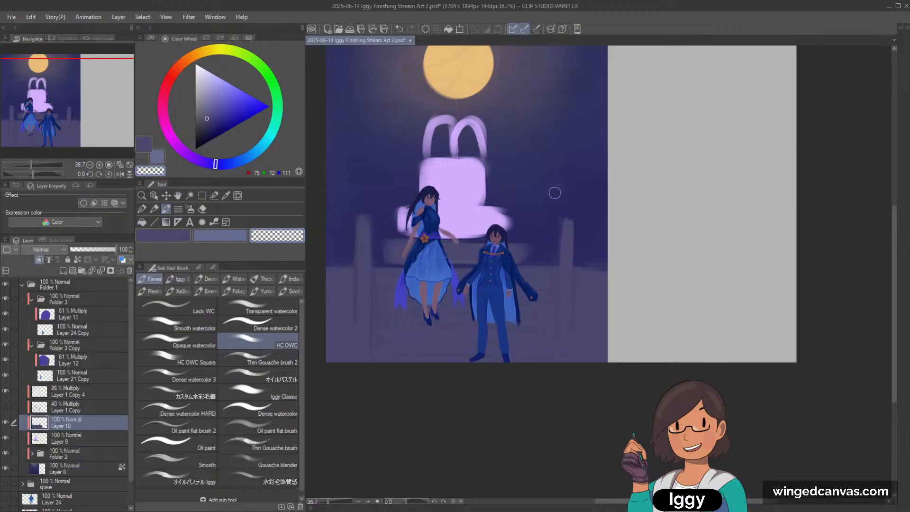
scroll(554, 193, down, 1)
key(c)
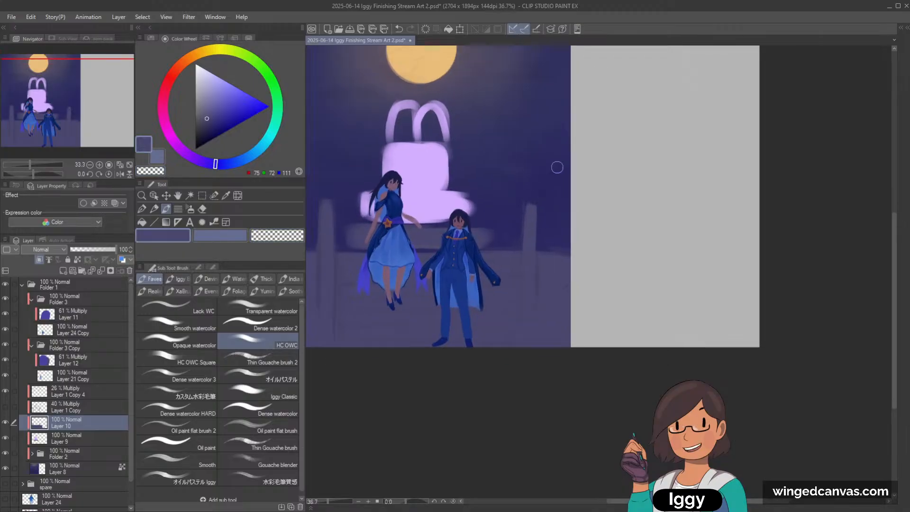
scroll(557, 167, up, 1)
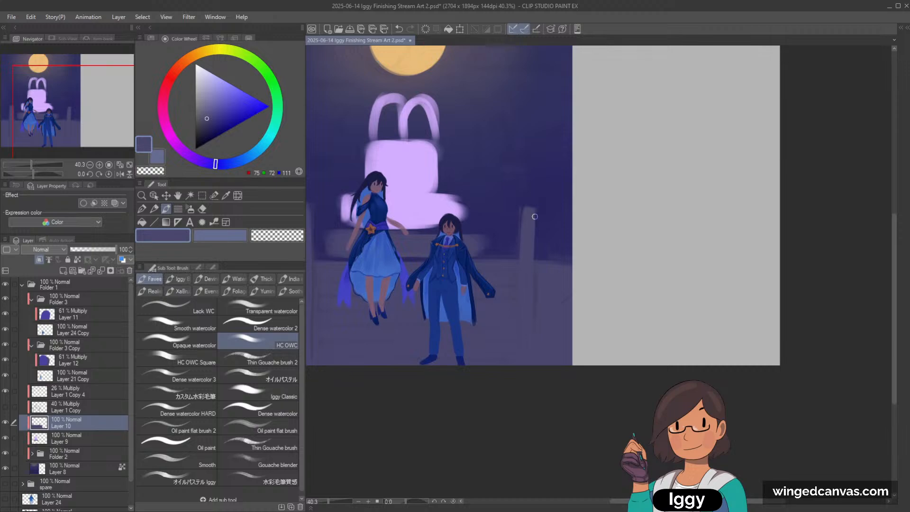
Shade the right post's base with a sampled purple and a more saturated dark blue (RGB 58, 55, 105).
alt+click(538, 280)
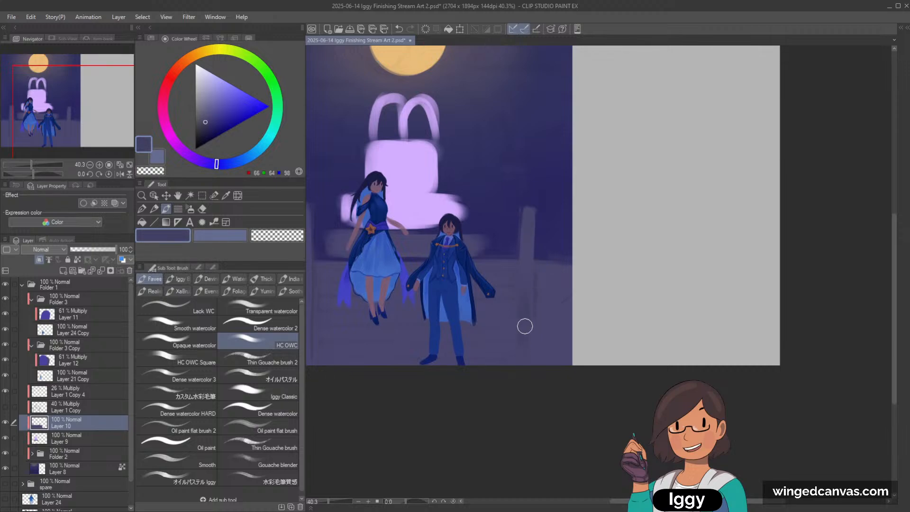
scroll(528, 320, down, 2)
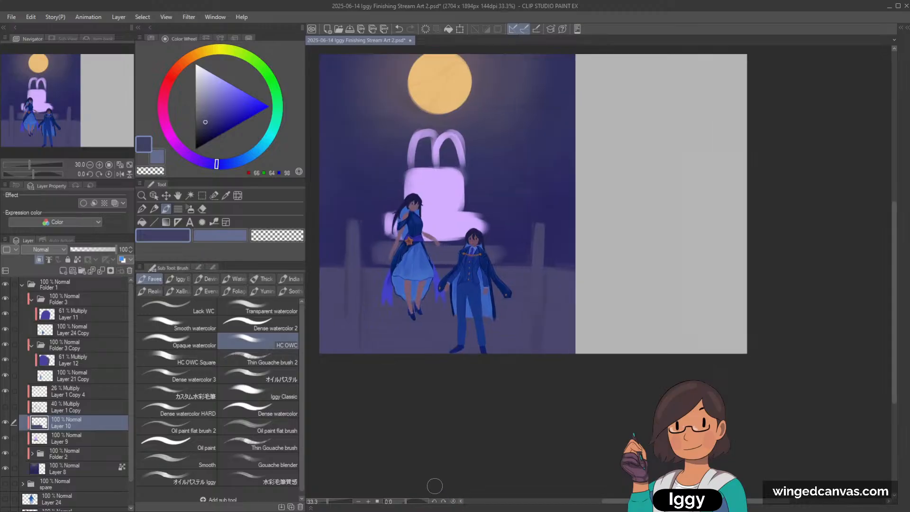
click(210, 117)
click(210, 122)
drag(545, 325, 544, 399)
alt+click(546, 300)
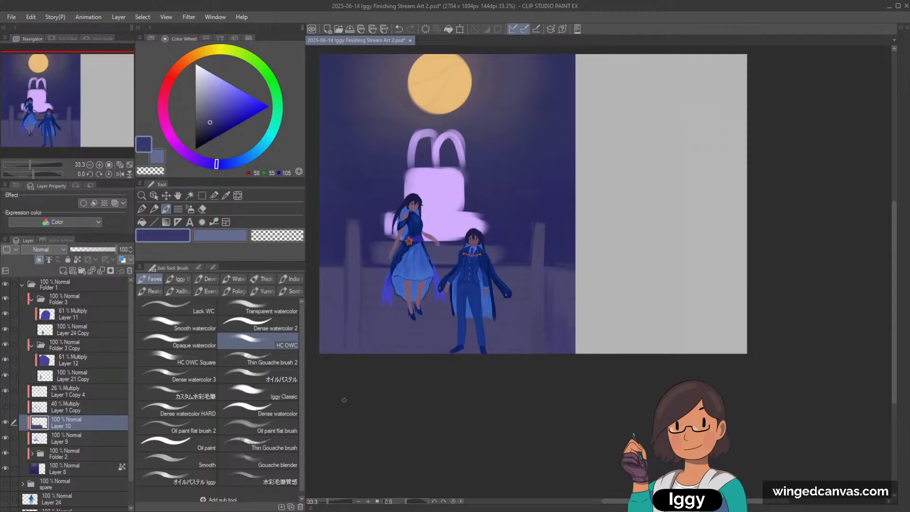
Try to paint a long dark blue plank line across the ground between the two posts.
drag(59, 118, 47, 131)
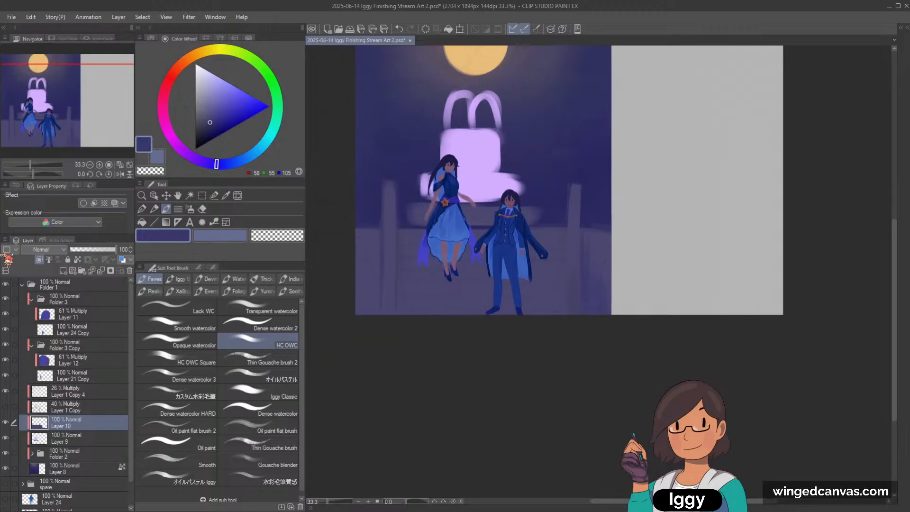
key(minus)
key(minus)
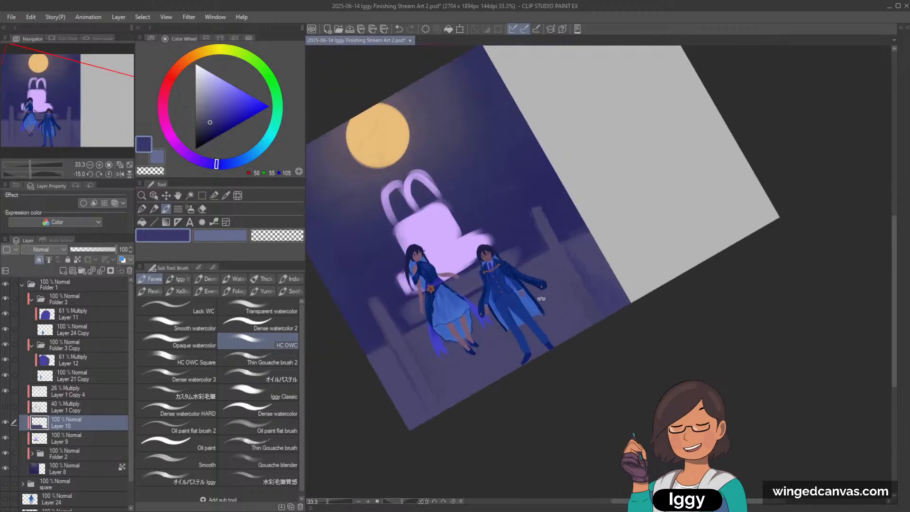
scroll(440, 345, up, 3)
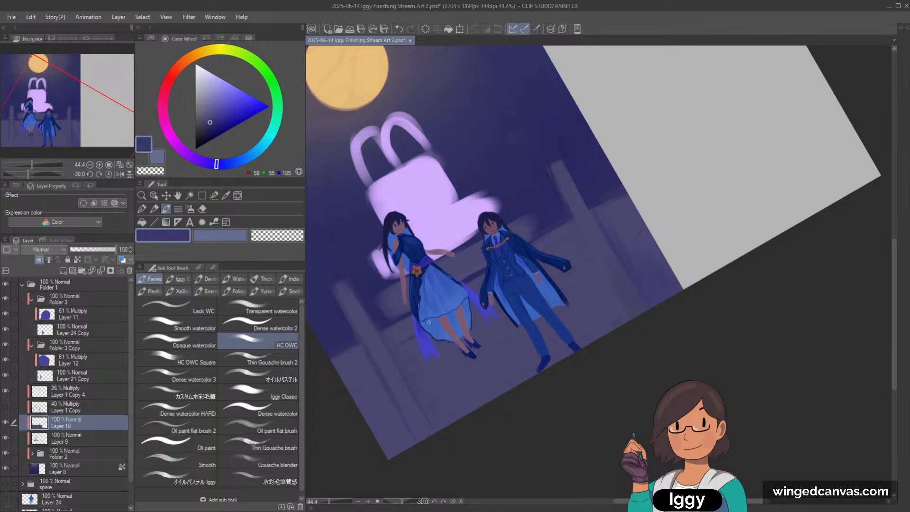
drag(391, 349, 583, 238)
key(ctrl+z)
Collapse Folder 3 and Folder 3 Copy and hide both character folders to expose the ground.
key(asciicircum)
key(asciicircum)
key(asciicircum)
key(asciicircum)
key(asciicircum)
key(asciicircum)
key(asciicircum)
key(asciicircum)
key(asciicircum)
key(asciicircum)
key(asciicircum)
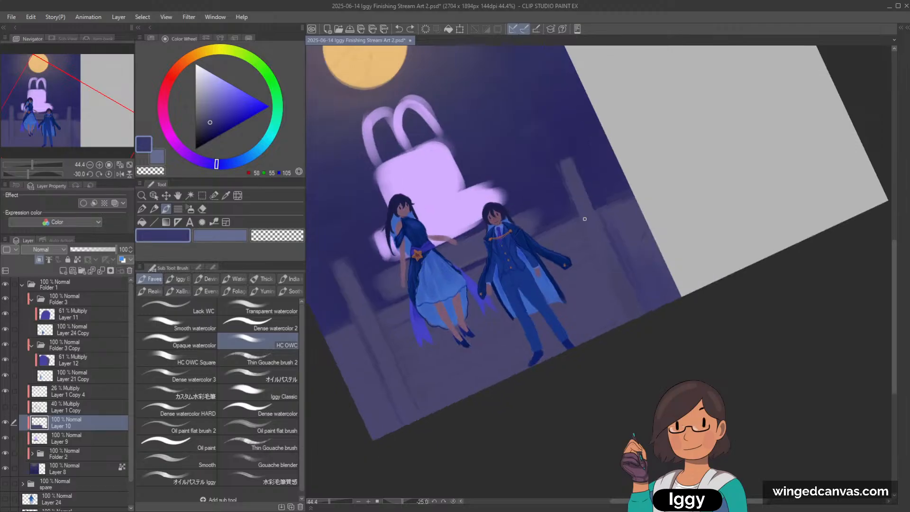
key(ctrl+at)
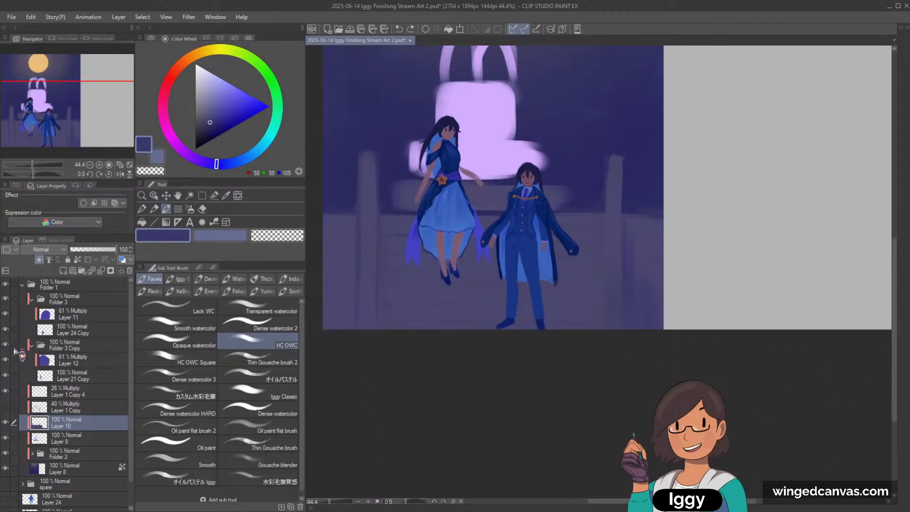
click(31, 299)
click(32, 314)
drag(5, 314, 6, 299)
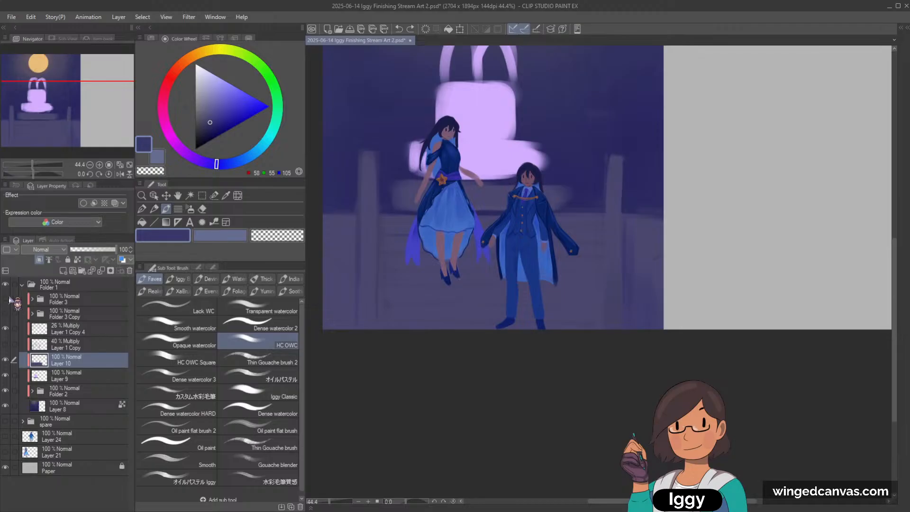
Paint dark blue plank lines across the ground between the posts on Layer 10, undoing the misplaced strokes.
key(minus)
key(minus)
key(minus)
key(minus)
key(minus)
key(minus)
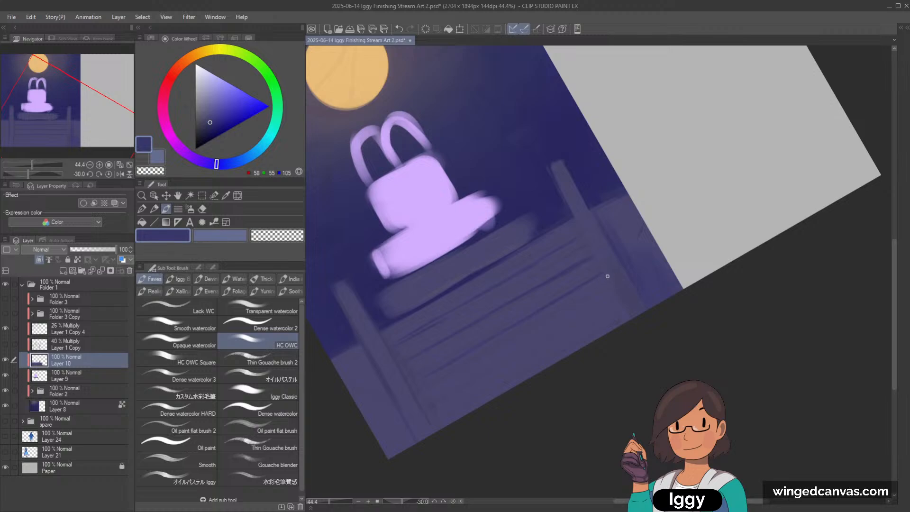
drag(93, 146, 87, 148)
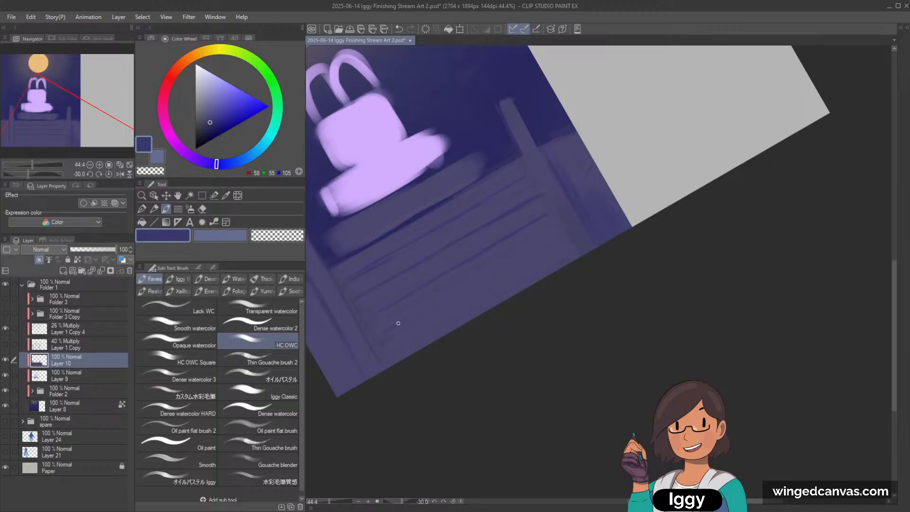
key(ctrl+z)
drag(391, 326, 499, 258)
key(ctrl+z)
drag(413, 313, 456, 288)
key(ctrl+z)
Show Folder 3 Copy to check the planks against the woman, toggle Layer 10's visibility, and hide the folder again.
click(5, 314)
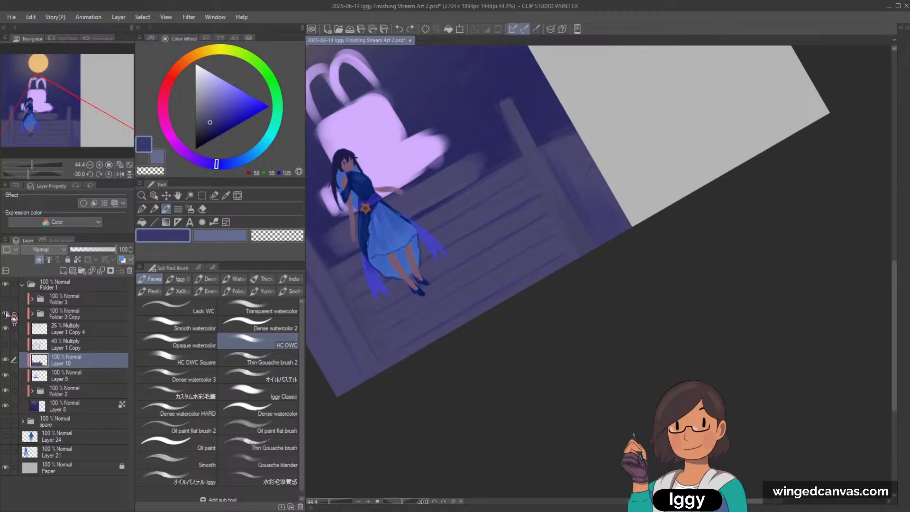
key(asciicircum)
key(asciicircum)
key(asciicircum)
key(asciicircum)
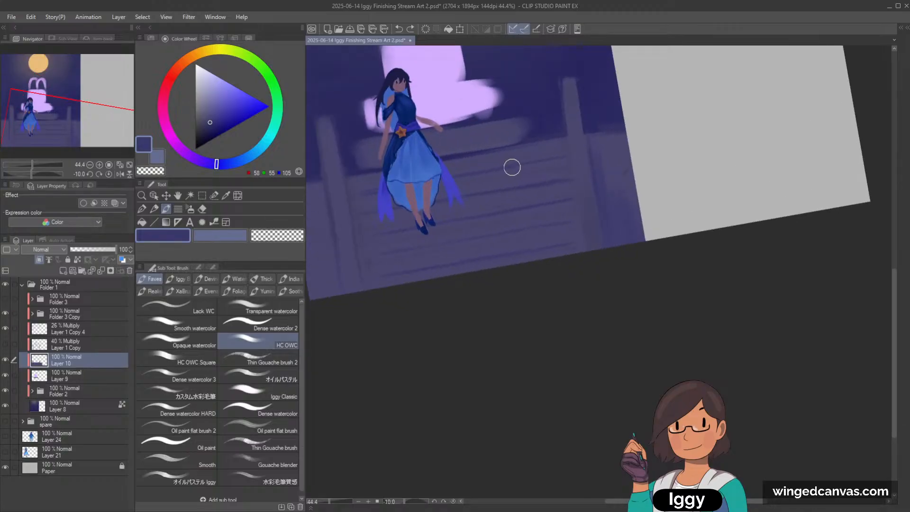
key(minus)
key(minus)
key(minus)
key(minus)
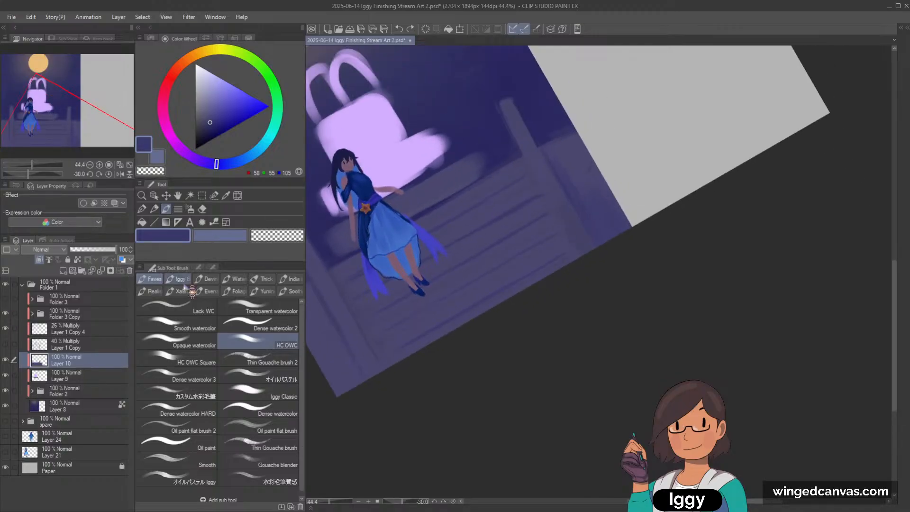
click(6, 360)
click(5, 359)
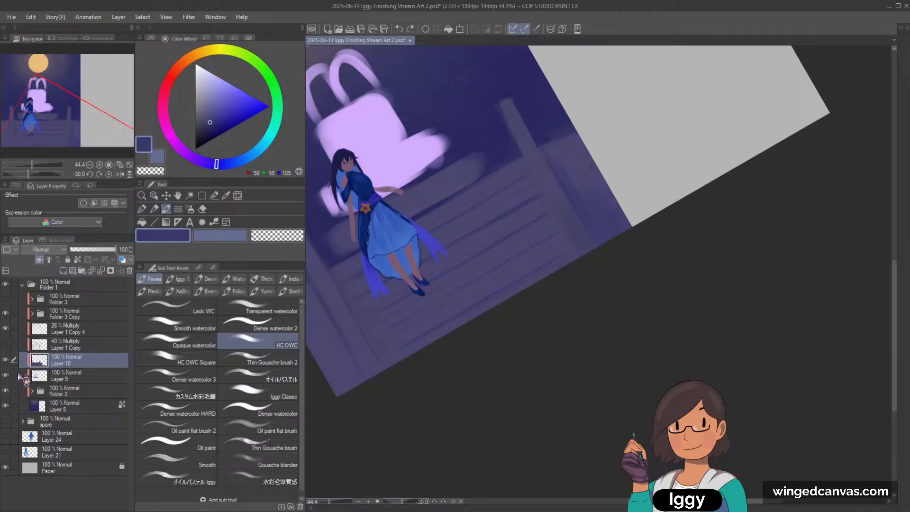
click(5, 313)
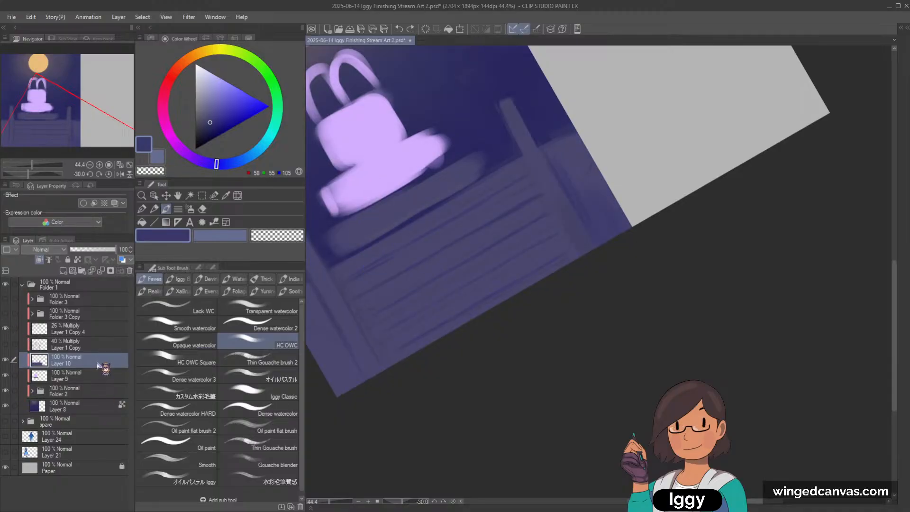
Add more thin dark blue lines between the existing planks across the whole ground area on Layer 10.
mouse_move(353, 288)
mouse_down()
mouse_move(388, 269)
mouse_move(353, 288)
mouse_up()
mouse_move(359, 294)
mouse_down()
mouse_move(370, 276)
mouse_move(343, 293)
mouse_up()
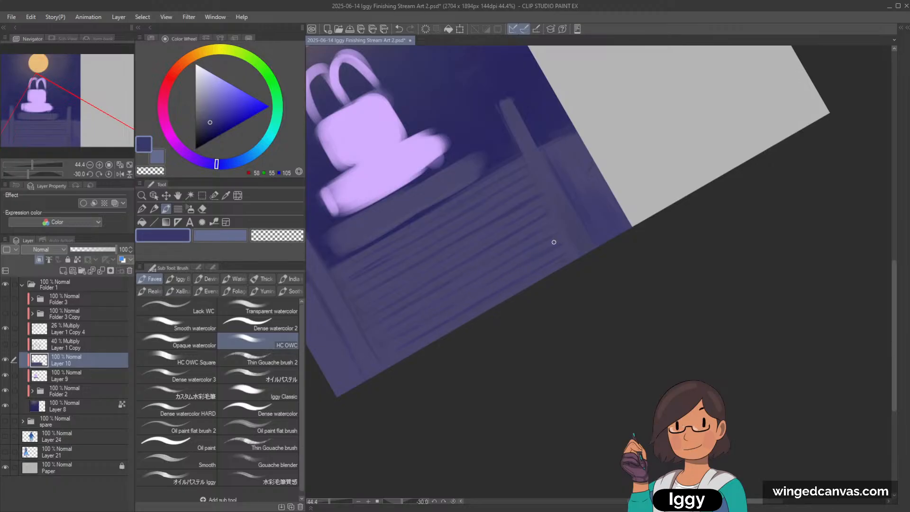
key(asciicircum)
key(asciicircum)
key(asciicircum)
key(asciicircum)
key(asciicircum)
key(minus)
key(minus)
key(minus)
key(minus)
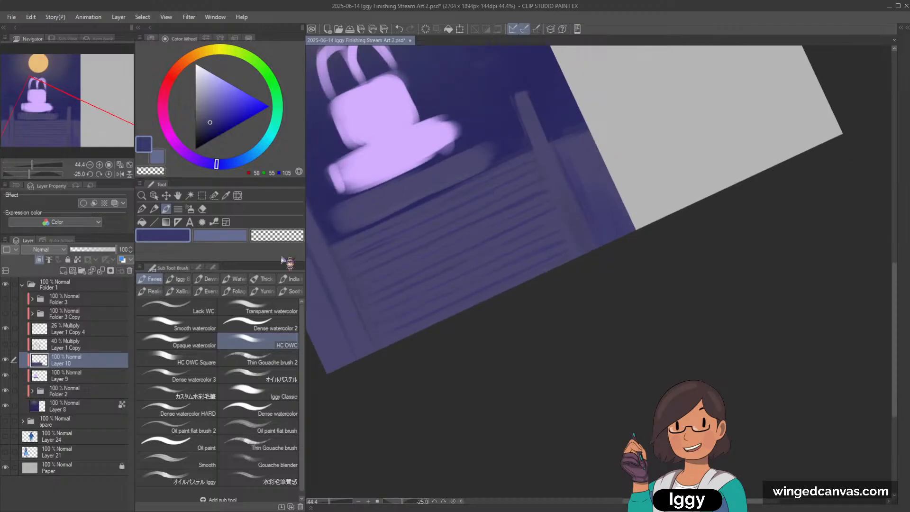
Sample the ground purple as the sub colour, soften the plank lines with it, and return to the dark blue main colour.
click(222, 236)
alt+click(381, 242)
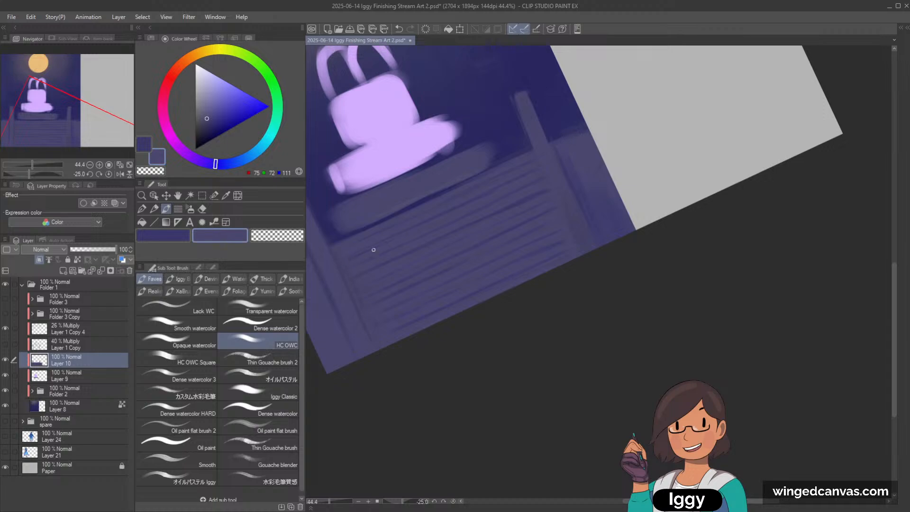
click(185, 237)
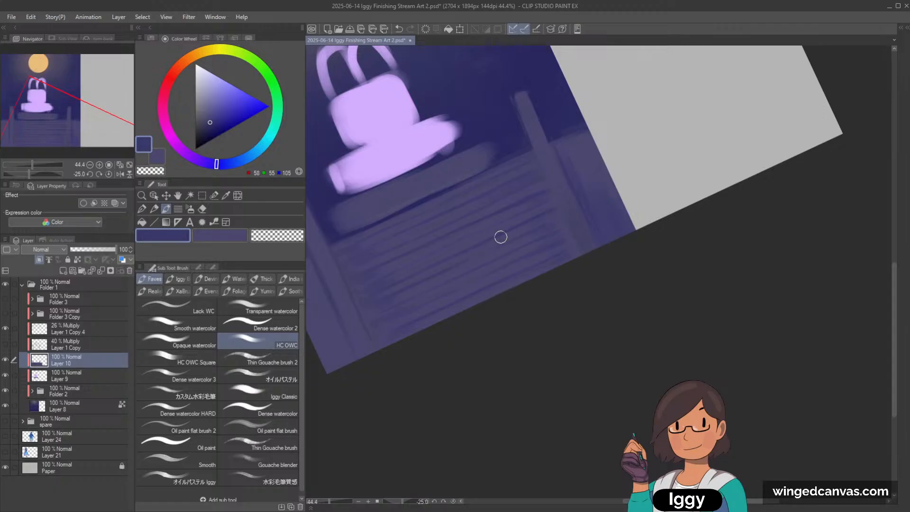
scroll(492, 194, down, 1)
scroll(492, 195, down, 1)
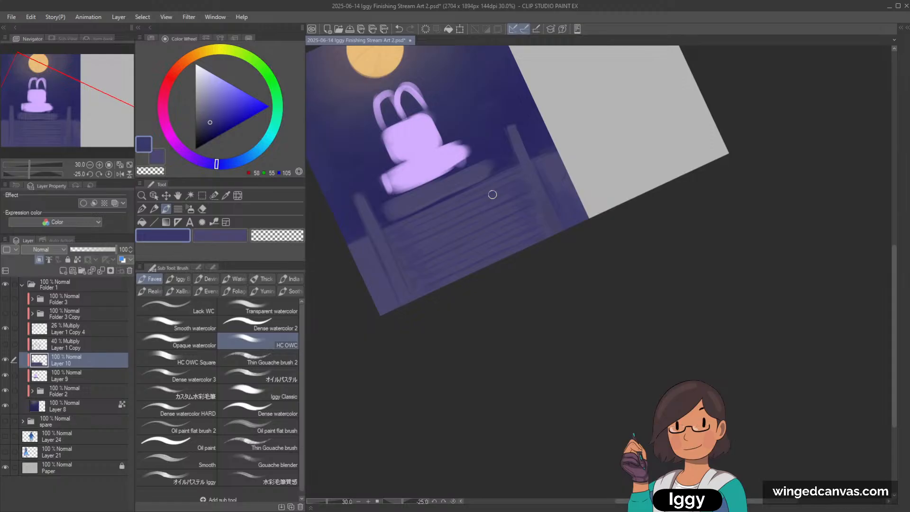
scroll(458, 227, up, 3)
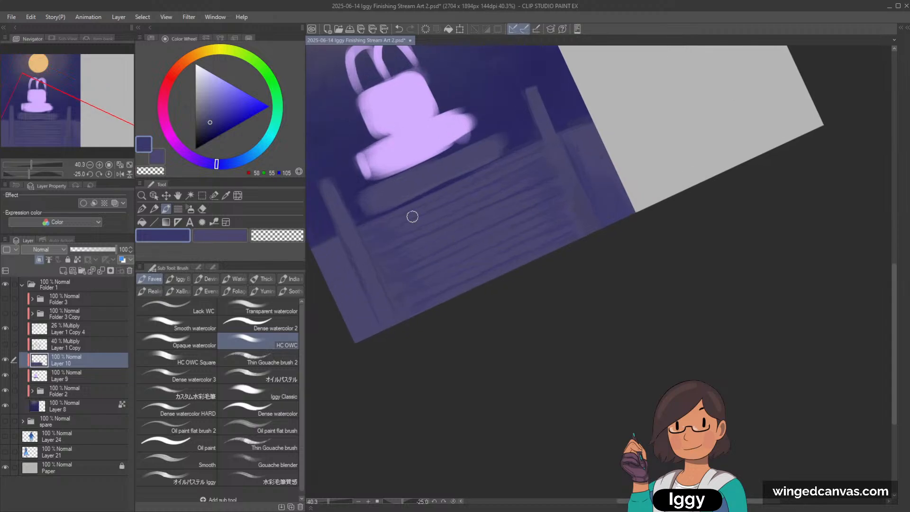
Touch up the ground around the left post on Layer 10, sampling a blue-purple from the ground beside it.
key(asciicircum)
key(asciicircum)
key(asciicircum)
key(asciicircum)
key(asciicircum)
scroll(390, 193, up, 1)
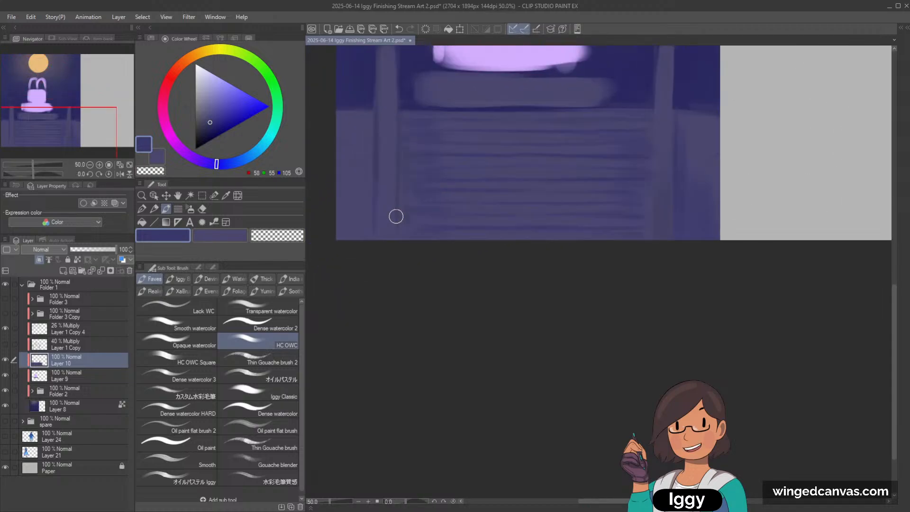
drag(398, 223, 394, 256)
drag(73, 119, 88, 109)
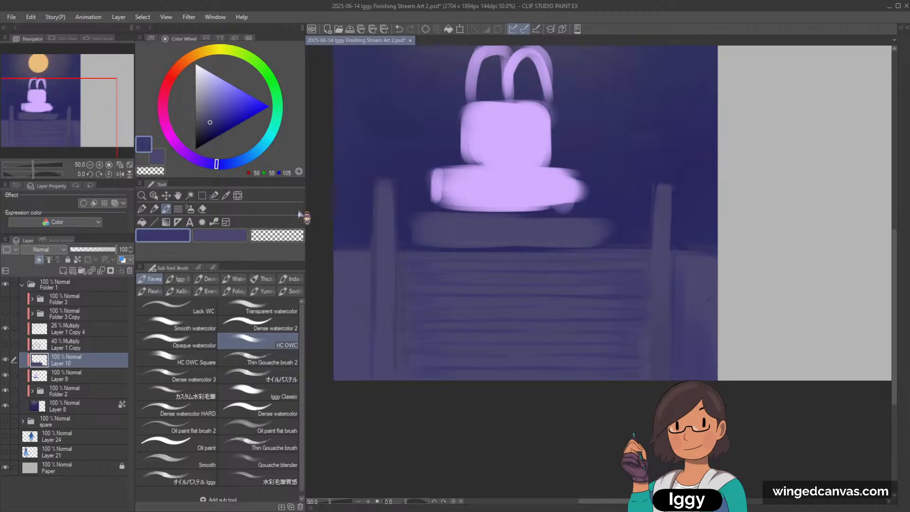
click(211, 236)
click(170, 236)
scroll(431, 216, down, 3)
scroll(480, 227, up, 2)
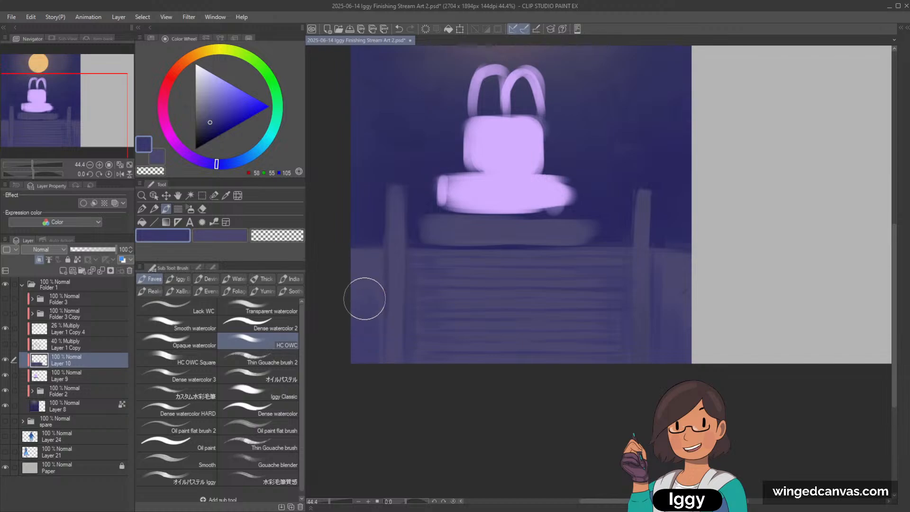
alt+click(365, 297)
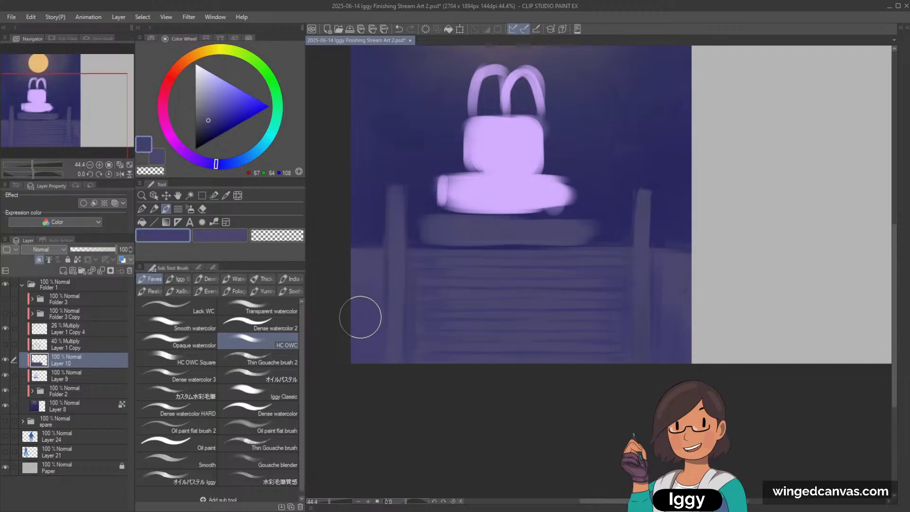
scroll(360, 316, down, 3)
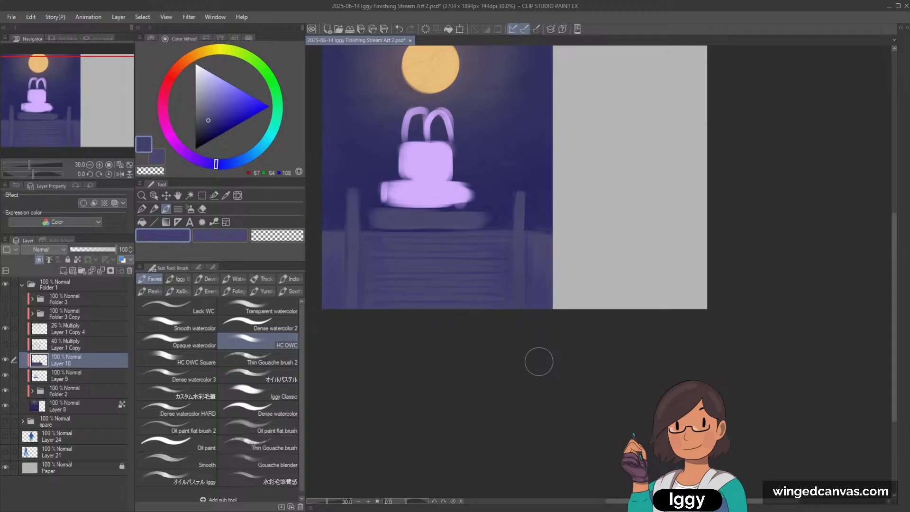
Show Folder 3 and Folder 3 Copy to view both characters against the planked background.
click(6, 299)
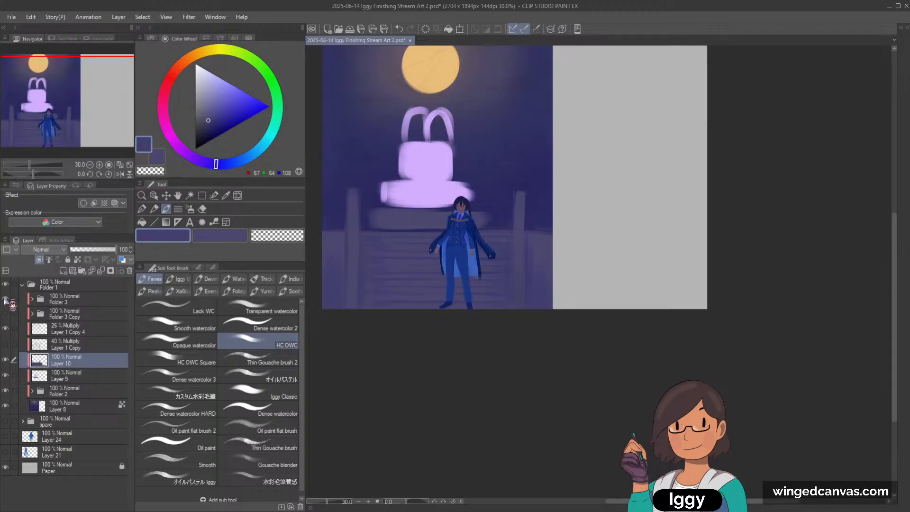
click(6, 313)
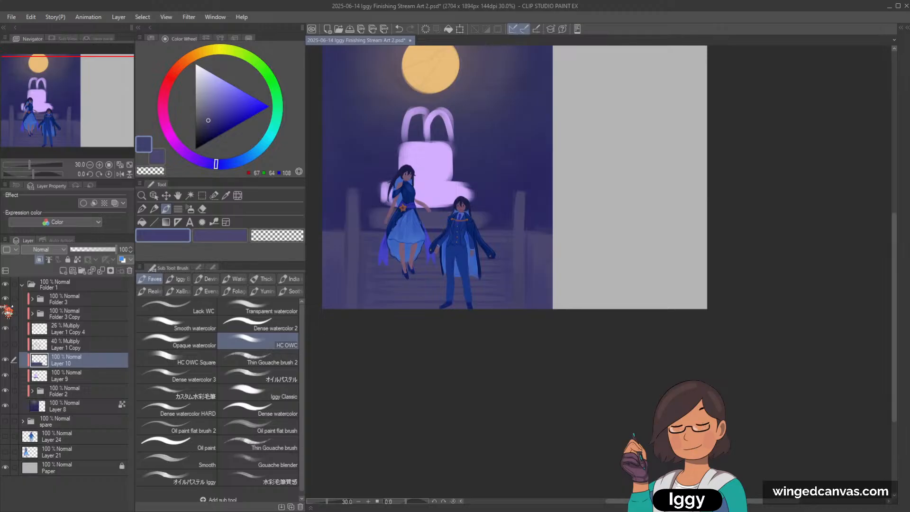
drag(75, 149, 64, 123)
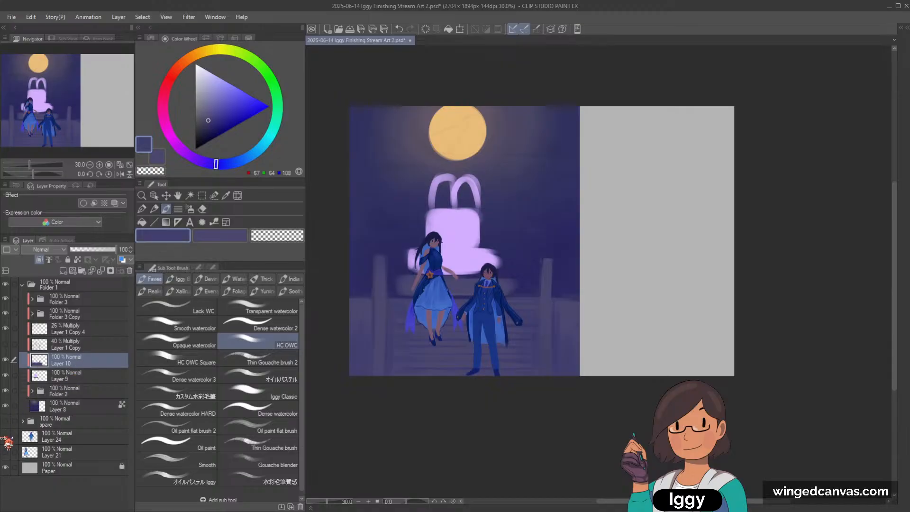
Toggle the visibility of the 40 % Multiply Layer 1 Copy to check it, and delete the layer.
click(6, 345)
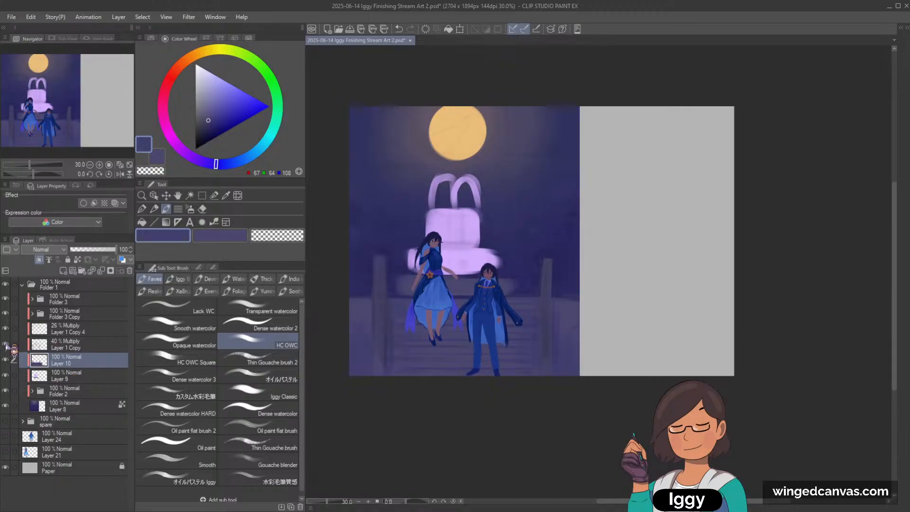
click(6, 344)
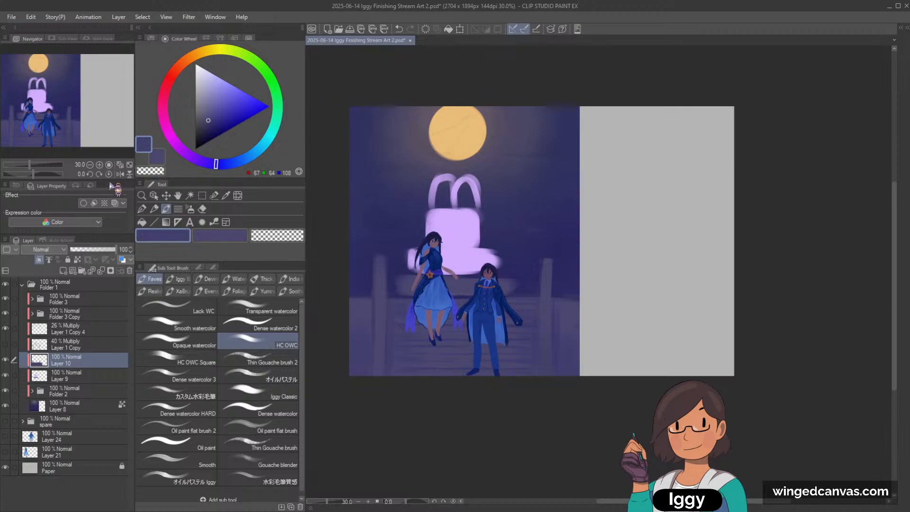
click(51, 346)
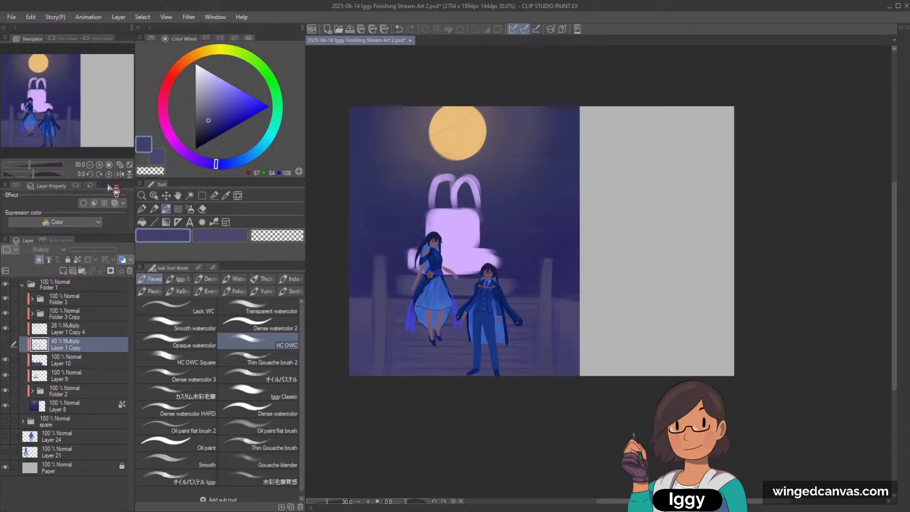
key(Delete)
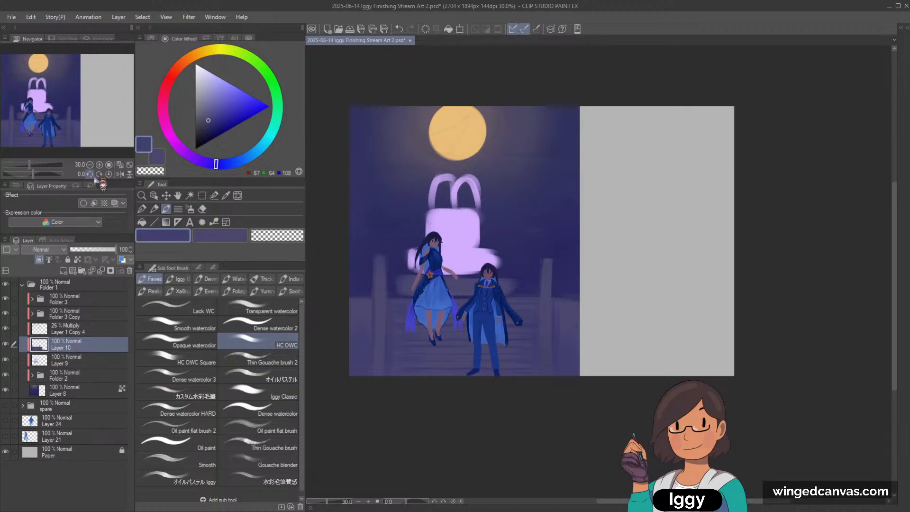
Check Layer 9's content by toggling it, and transform Layer 10 to stretch the ground and posts slightly wider on both sides.
click(89, 366)
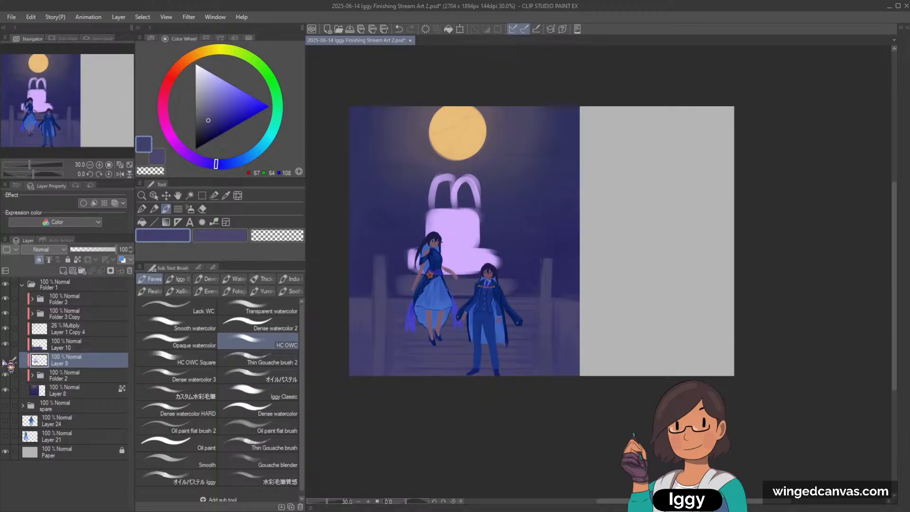
click(3, 360)
click(4, 363)
click(78, 345)
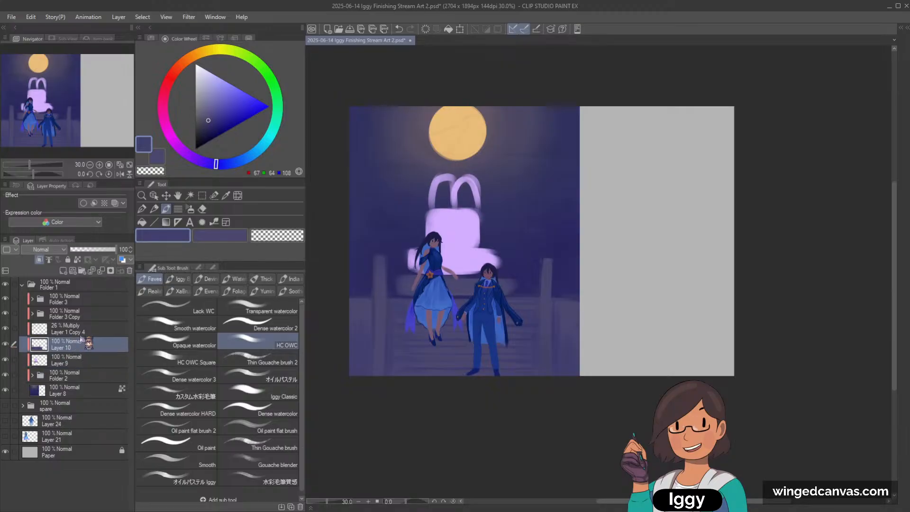
click(166, 195)
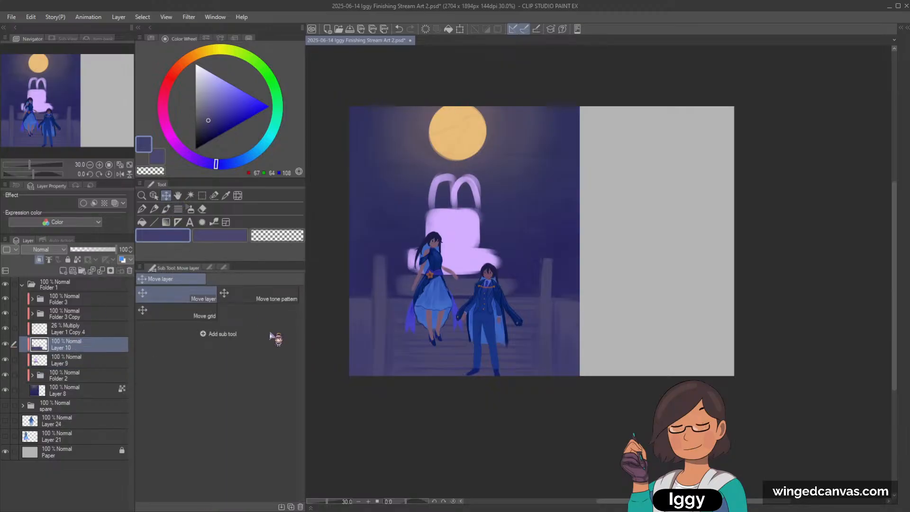
key(ctrl+t)
drag(337, 241, 328, 242)
key(ctrl+z)
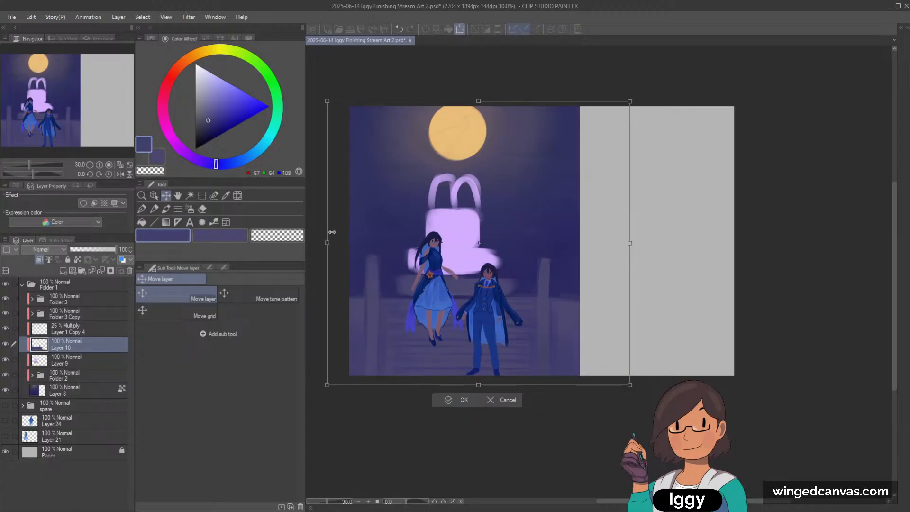
drag(630, 244, 635, 265)
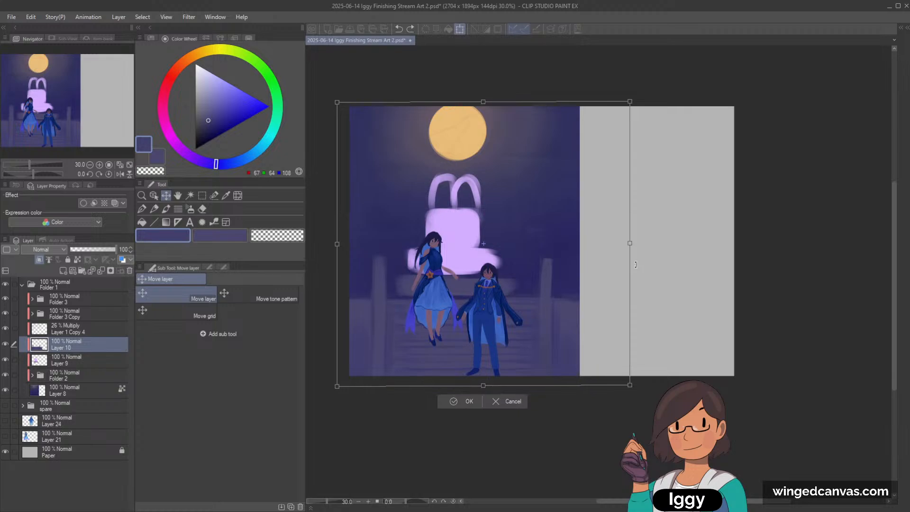
key(ctrl+z)
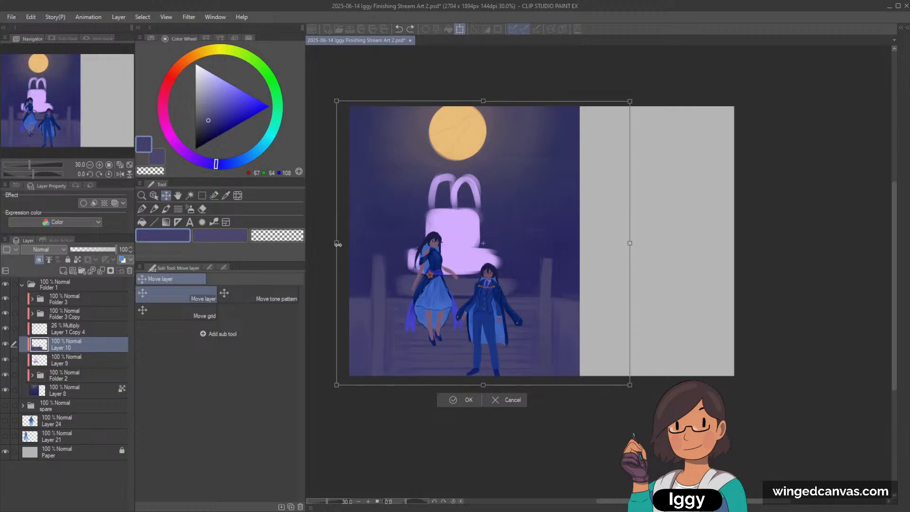
drag(338, 244, 336, 237)
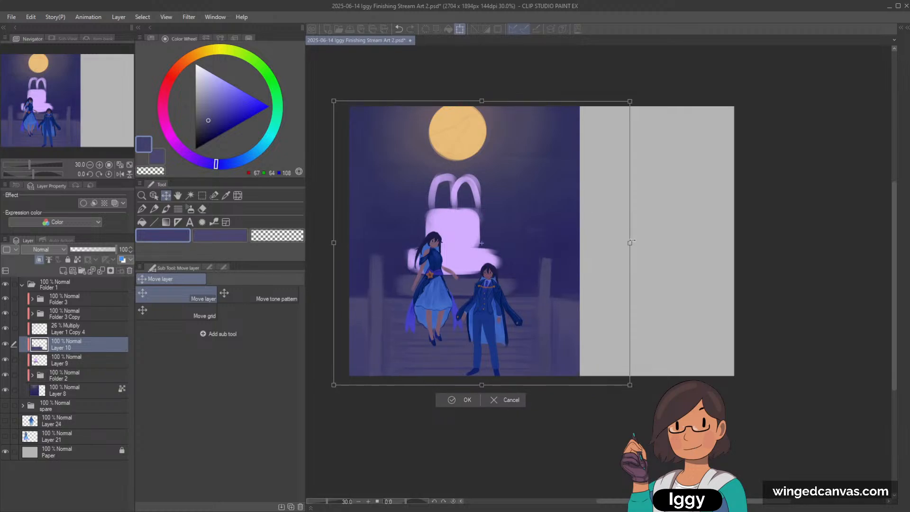
drag(630, 242, 633, 242)
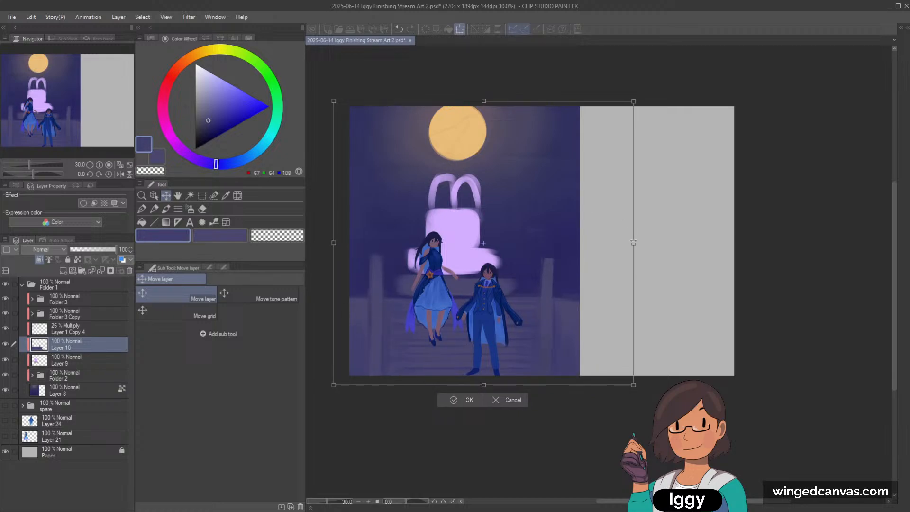
click(467, 400)
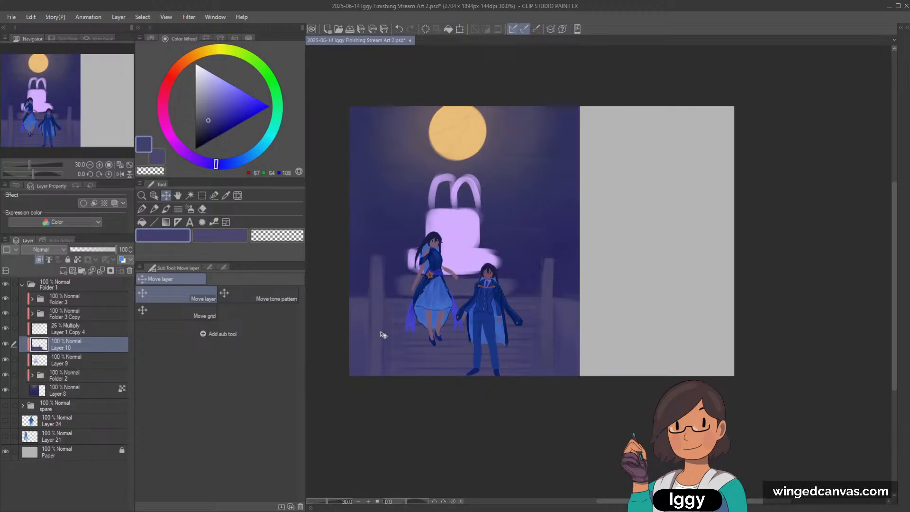
Select Layer 8, Folder 2 and Layer 9 together and nudge the sky, moon and castle slightly to the right.
click(73, 391)
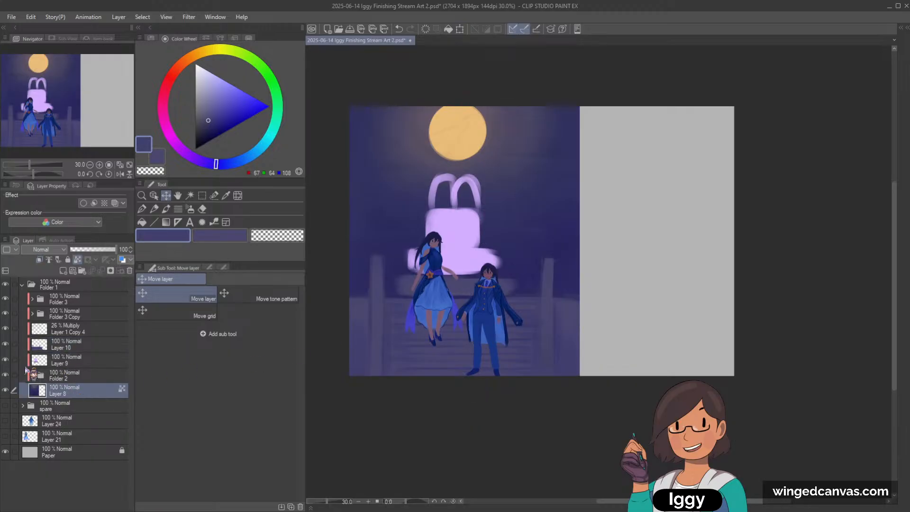
click(6, 374)
click(6, 375)
shift+click(72, 360)
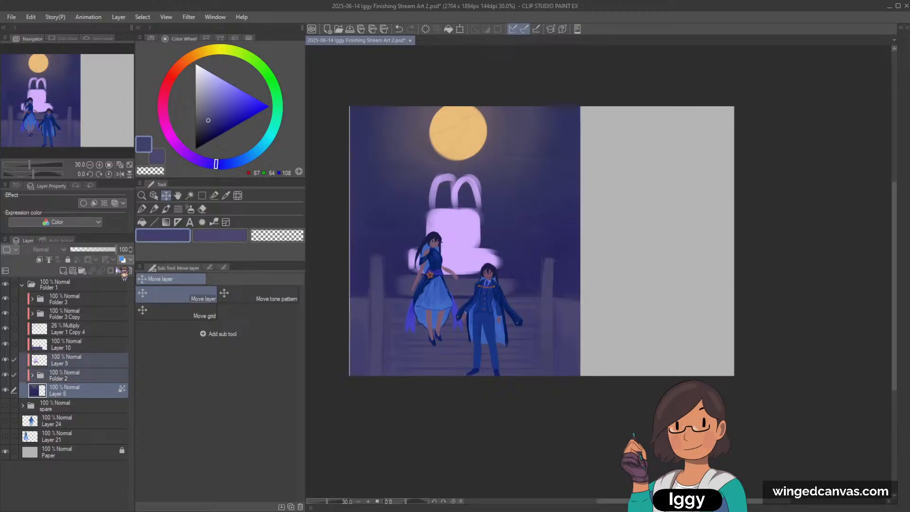
key(Right)
key(Right)
key(Right)
key(Right)
key(Right)
key(Right)
key(Right)
key(Right)
key(Right)
key(Right)
key(Right)
key(Right)
key(Right)
key(Right)
key(Right)
key(Right)
key(Right)
key(Right)
key(Right)
key(Right)
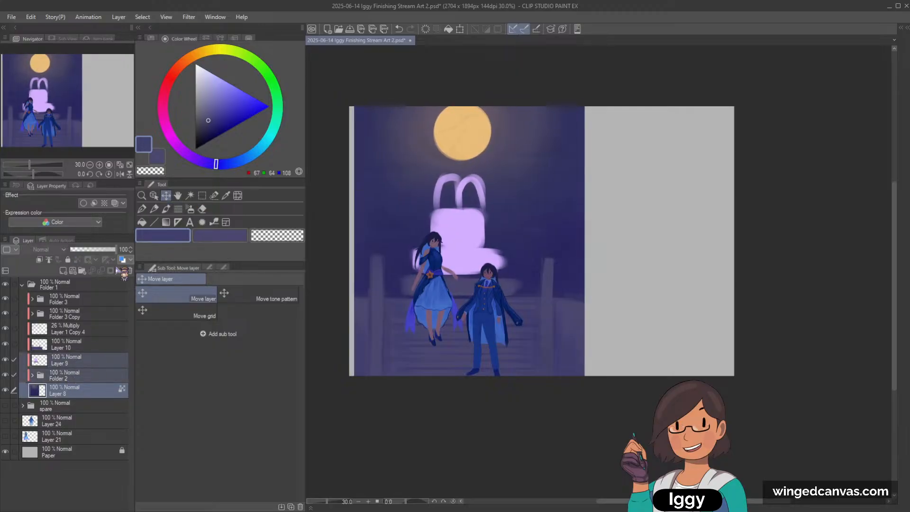
key(Right)
key(Right)
key(Right)
key(Right)
key(Right)
key(Right)
key(Right)
key(Right)
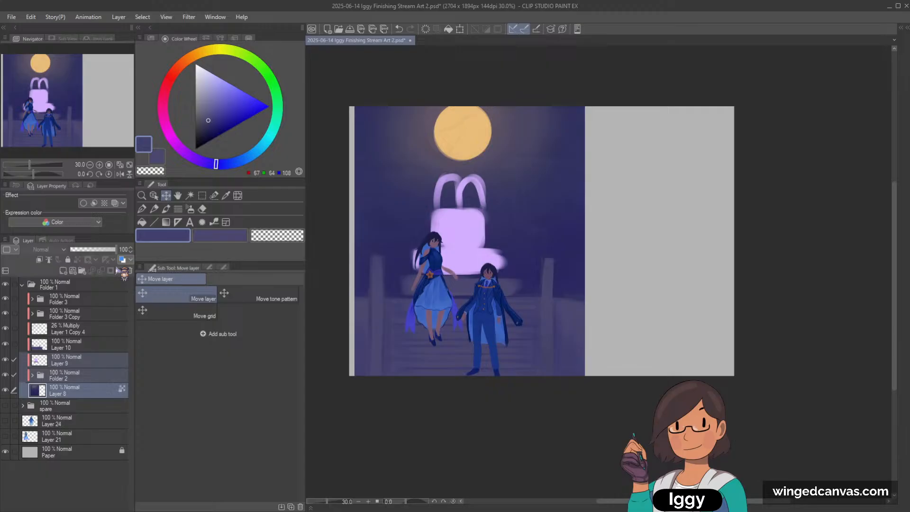
Nudge Layer 8 alone back to the left until the sky covers the canvas's left edge again.
click(66, 392)
key(Left)
key(Left)
key(Left)
key(Left)
key(Left)
key(Left)
key(Left)
key(Left)
key(Left)
key(Left)
key(Left)
key(Left)
key(Left)
key(Left)
key(Left)
key(Left)
key(Left)
key(Left)
key(Left)
key(Left)
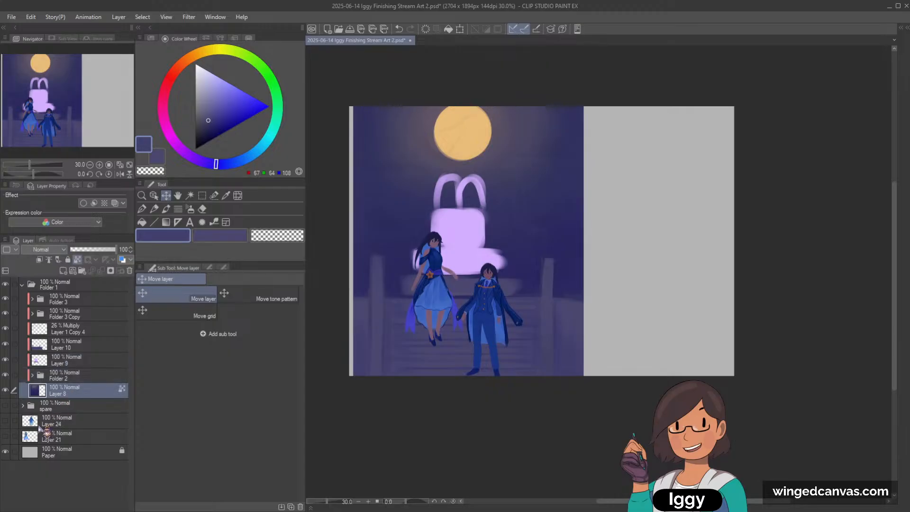
key(Left)
key(Left)
key(Left)
key(Left)
key(Left)
key(Left)
key(Left)
key(Left)
key(Left)
key(Left)
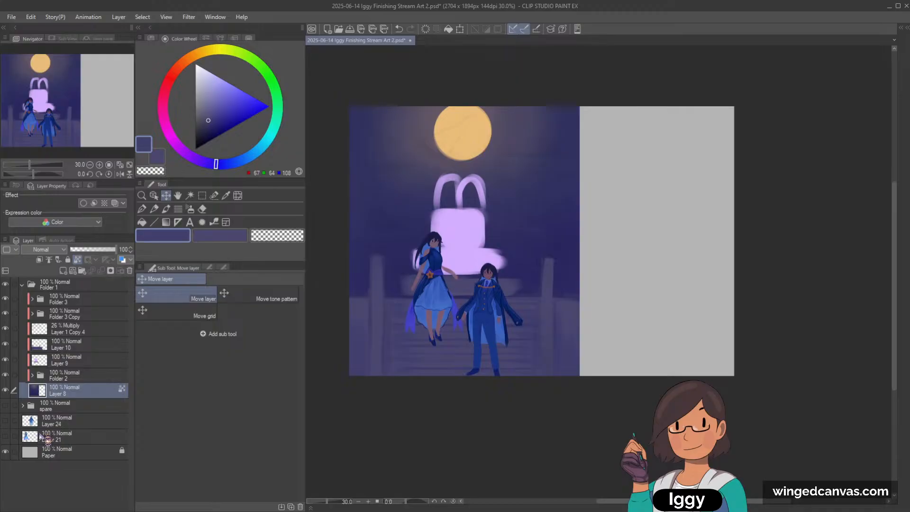
Copy a rectangular area of Layer 8 covering the upper sky and moon glow, and paste it as a new layer.
click(202, 196)
drag(344, 82, 601, 219)
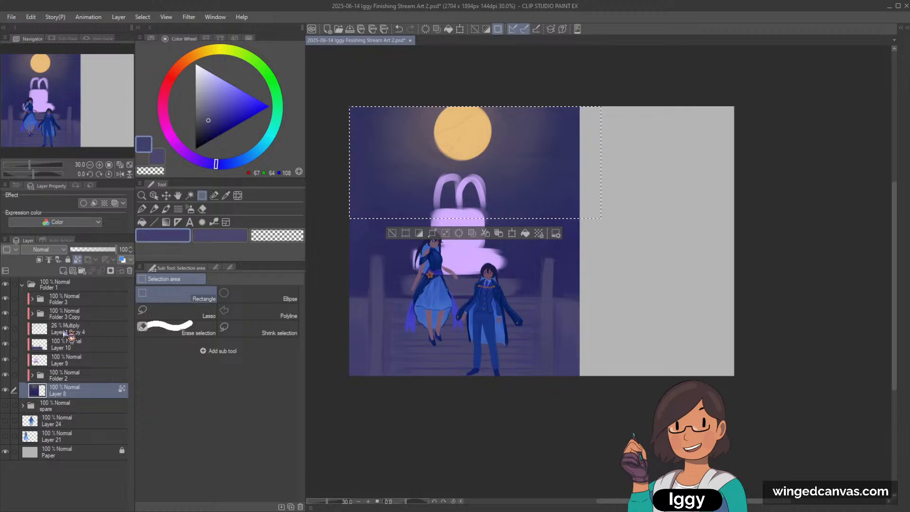
key(ctrl+c)
key(ctrl+v)
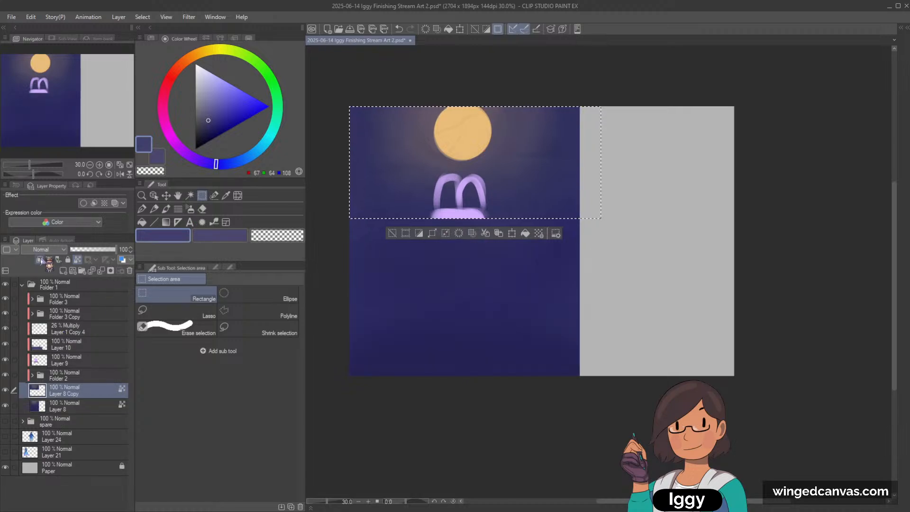
Clip the pasted sky to Layer 8, nudge it right until the glow lines up with the moon, and clear the selection.
key(k)
key(Right)
key(Right)
key(Right)
key(Right)
key(Right)
key(Right)
key(Right)
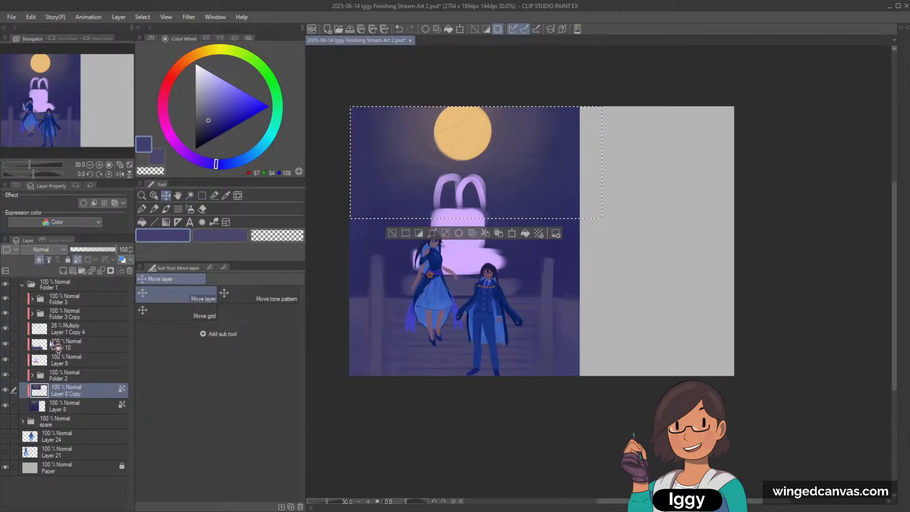
key(Right)
key(Right)
key(Right)
key(Right)
key(Right)
key(Right)
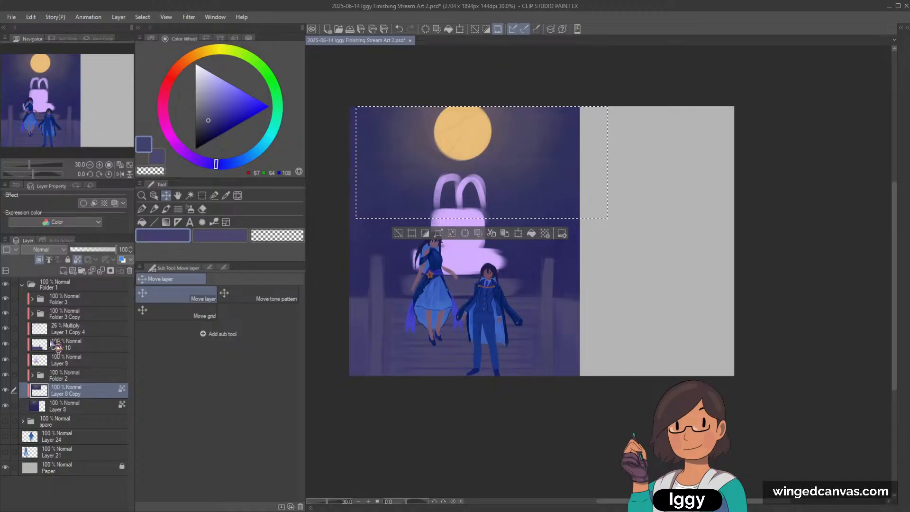
key(ctrl+d)
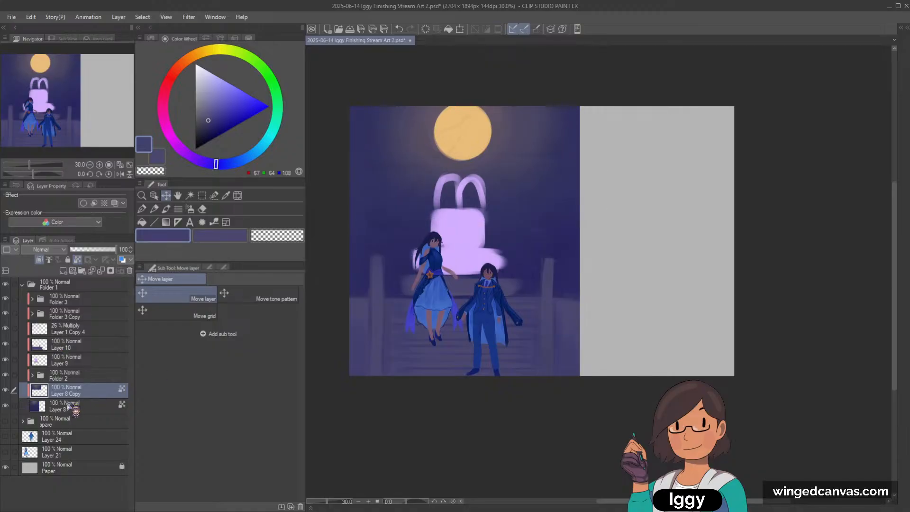
Toggle Layer 8 to check it and paint over its old moon glow with dark blue sampled from the sky.
click(6, 407)
click(6, 406)
click(70, 409)
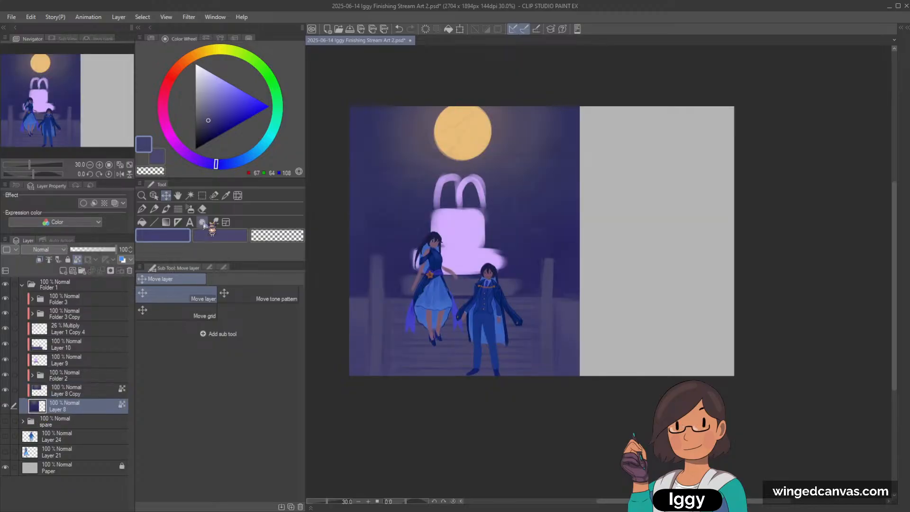
click(166, 209)
alt+click(360, 208)
mouse_move(467, 116)
mouse_down()
mouse_move(439, 173)
mouse_move(480, 117)
mouse_up()
Merge Layer 8 Copy and Layer 8 into one sky layer.
click(85, 391)
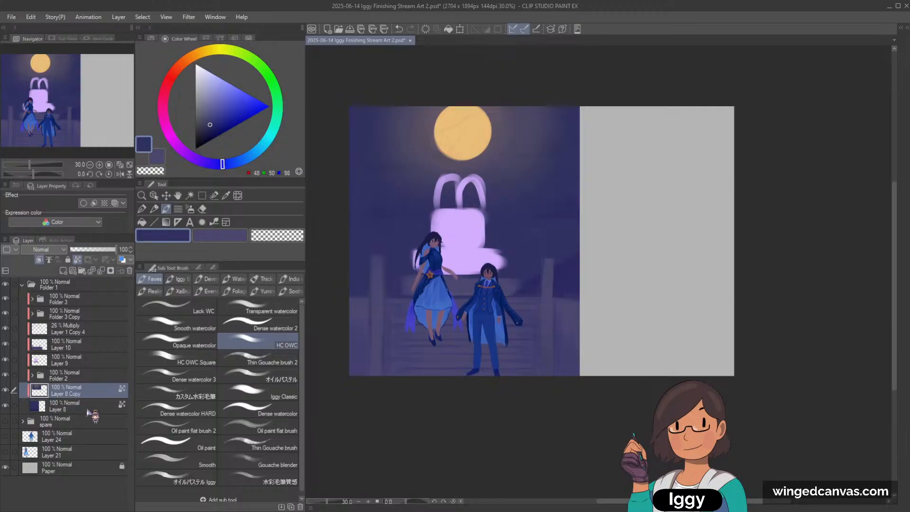
ctrl+click(86, 407)
key(shift+alt+e)
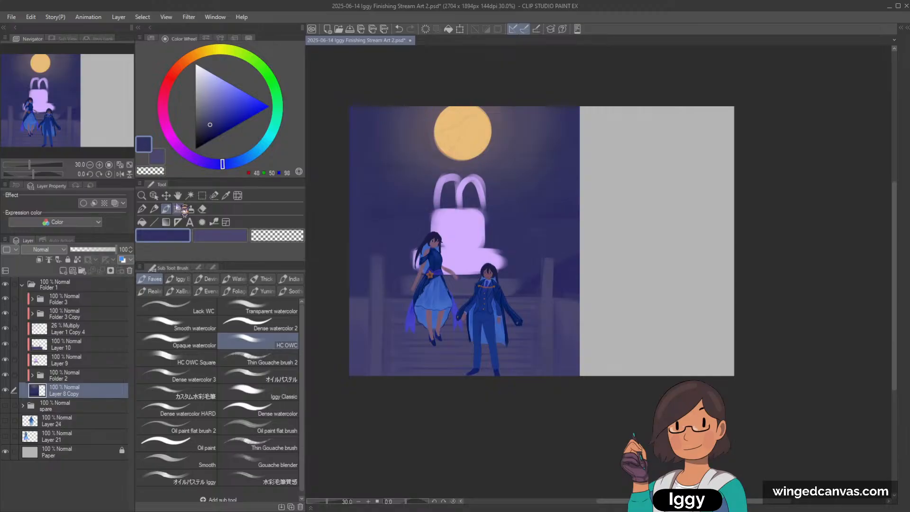
Lock the transparent pixels of the castle's Layer 9 and recolour the castle periwinkle blue with a large HC OWC brush.
click(154, 196)
click(473, 233)
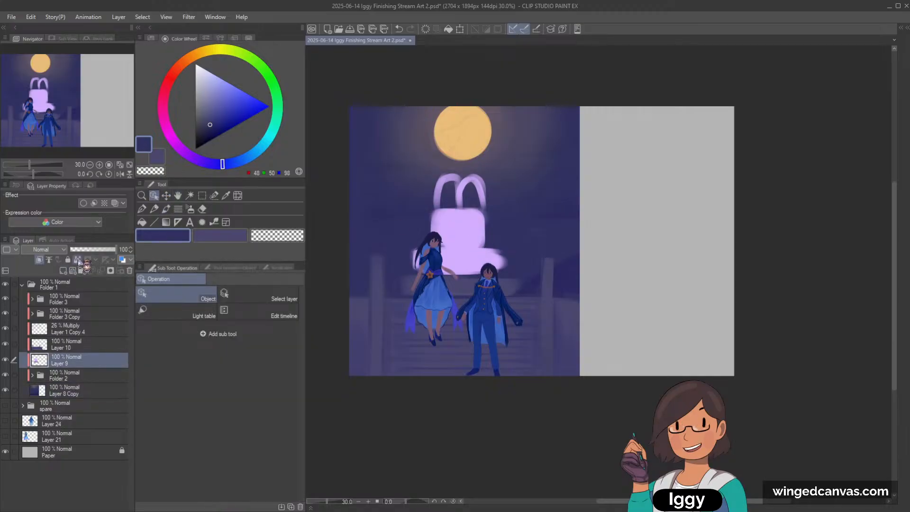
click(166, 208)
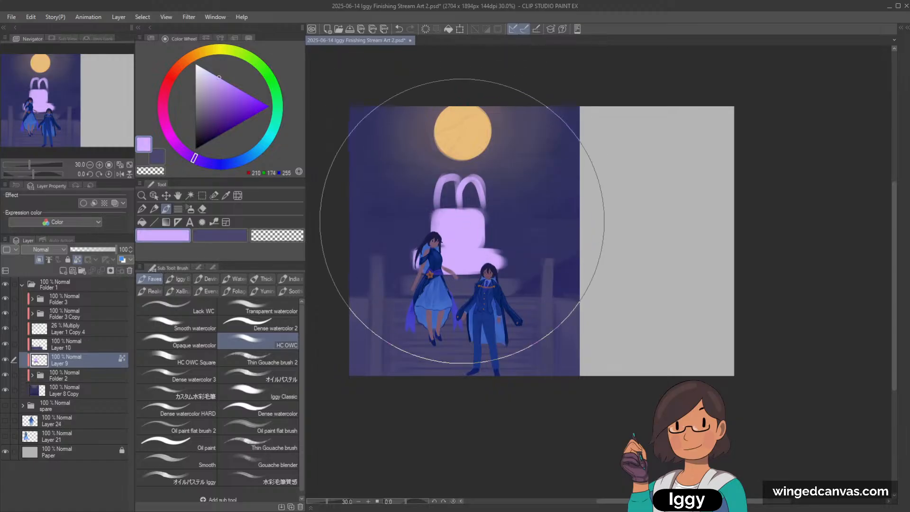
click(229, 164)
click(220, 80)
click(226, 95)
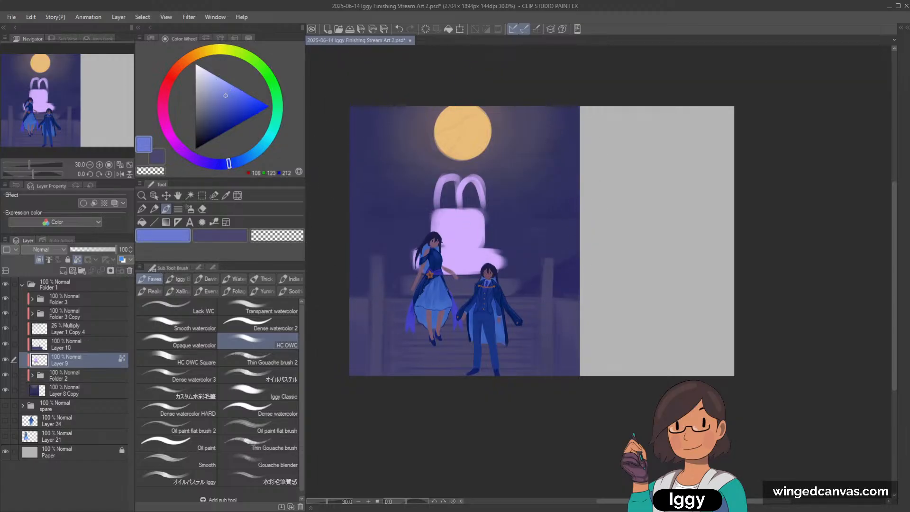
mouse_move(430, 180)
mouse_down()
mouse_move(509, 183)
mouse_move(411, 190)
mouse_move(501, 190)
mouse_move(499, 204)
mouse_move(394, 209)
mouse_up()
key(bracketright)
key(bracketright)
key(bracketright)
key(bracketright)
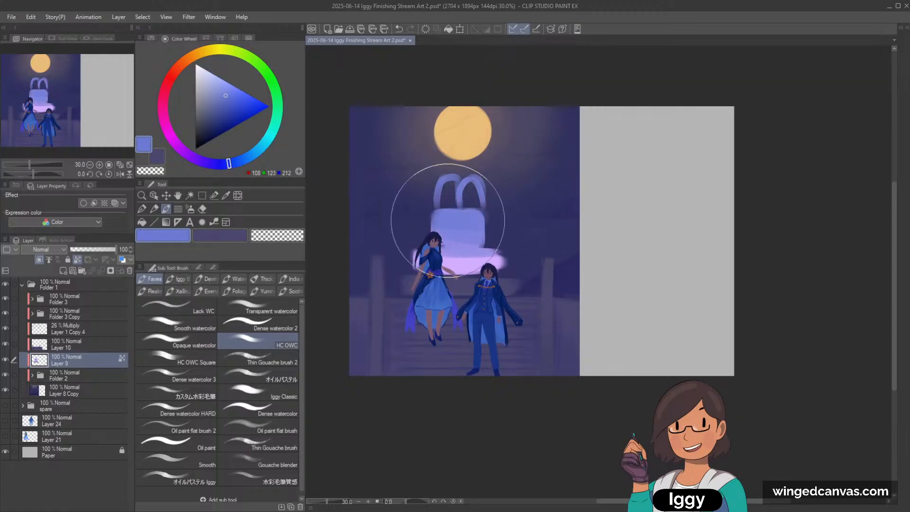
key(minus)
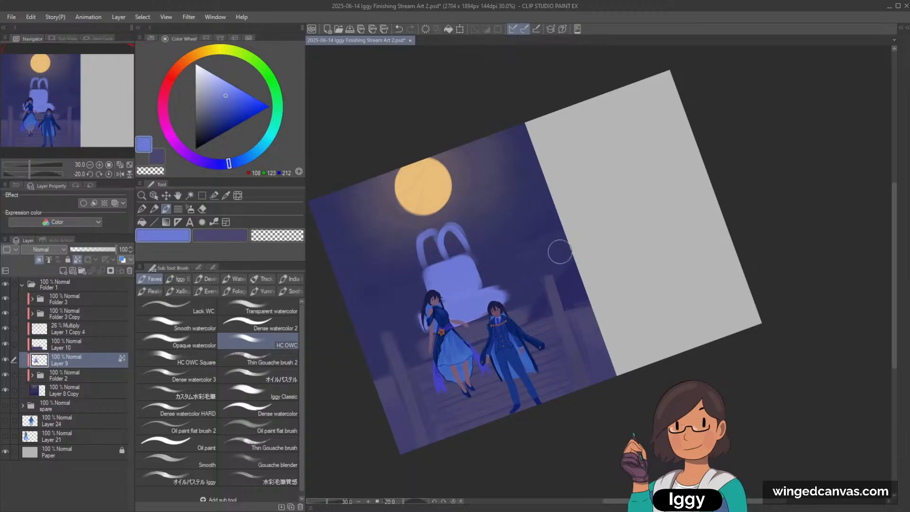
key(asciicircum)
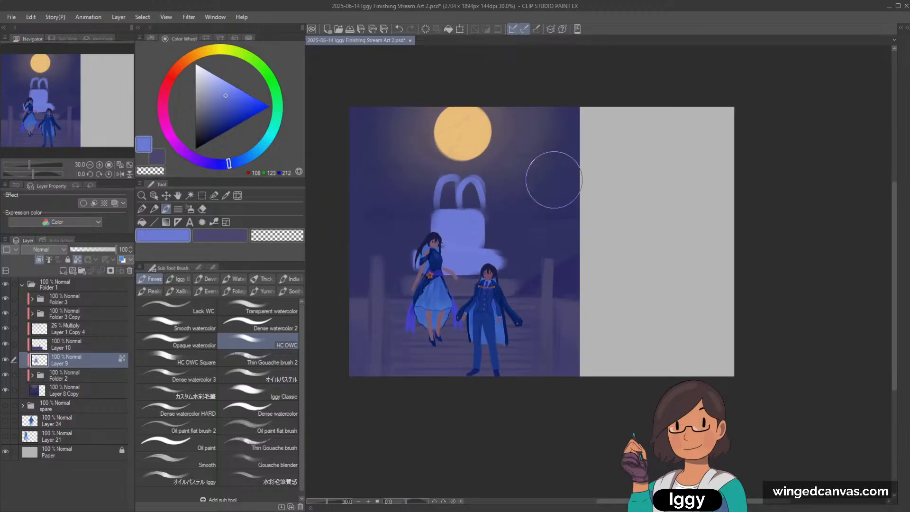
Toggle the visibility of Folder 2 to check its contents and add a new layer above it.
scroll(549, 184, up, 1)
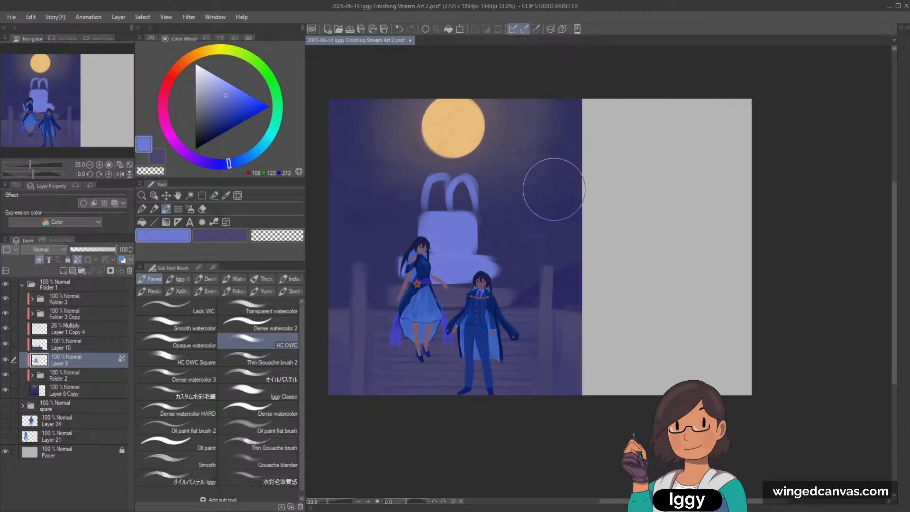
click(69, 372)
click(6, 374)
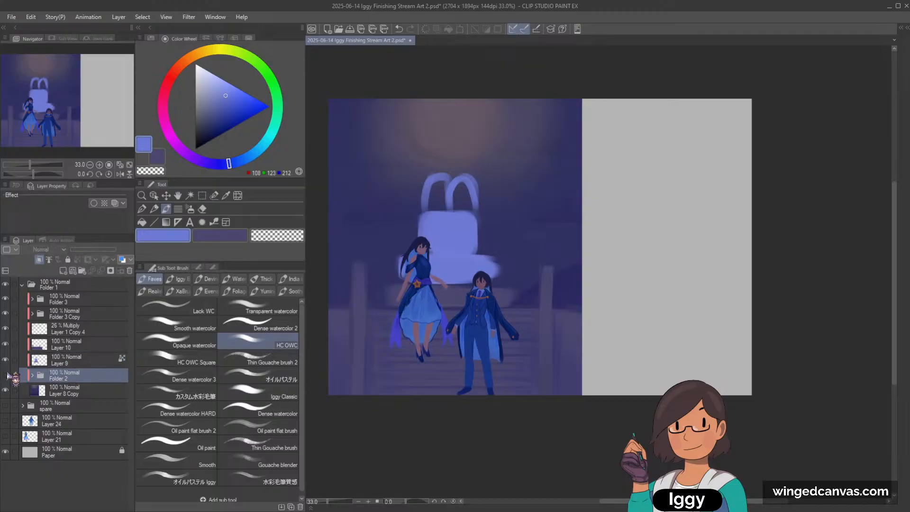
click(6, 375)
click(62, 270)
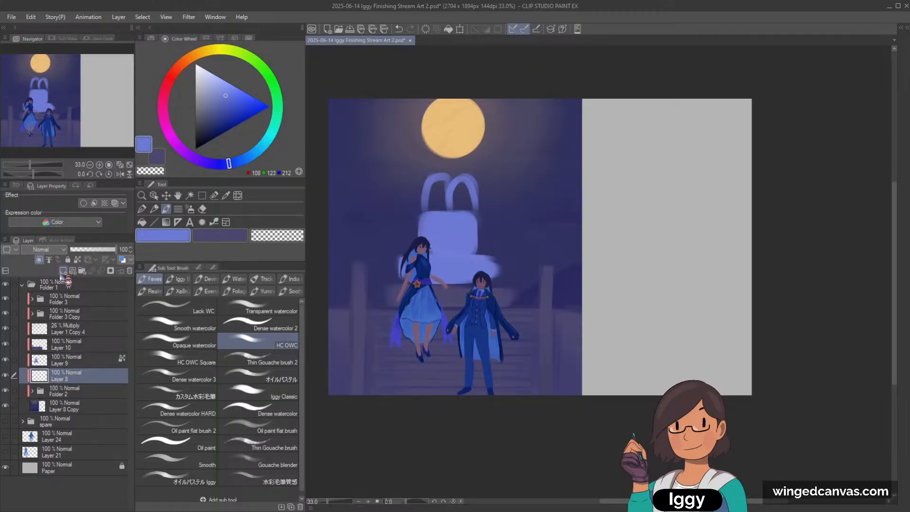
Paint soft teal-blue foliage behind the posts on both sides of the castle, blending the teal with the background colour.
click(273, 127)
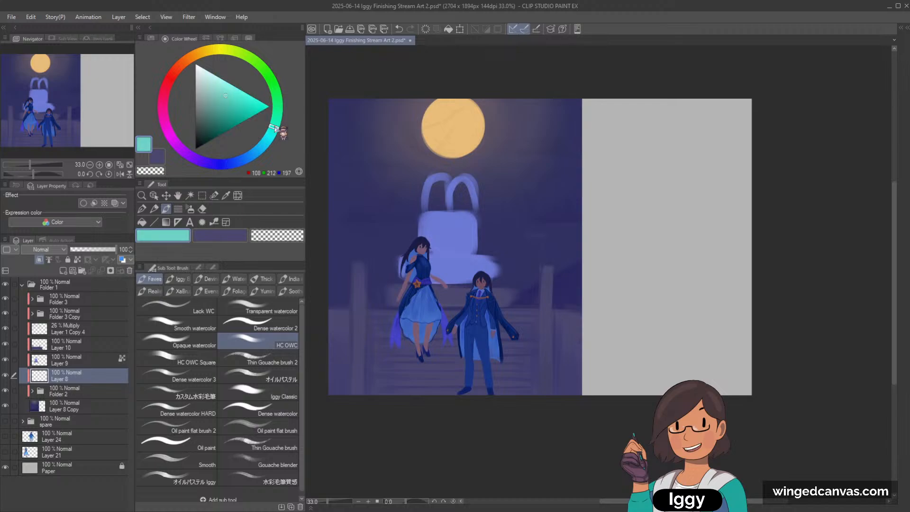
alt+click(345, 244)
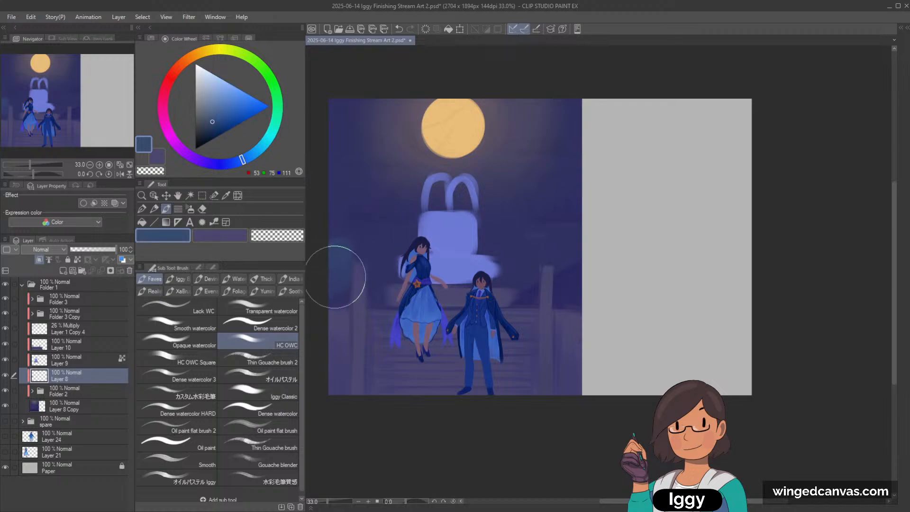
key(bracketright)
key(bracketright)
key(bracketright)
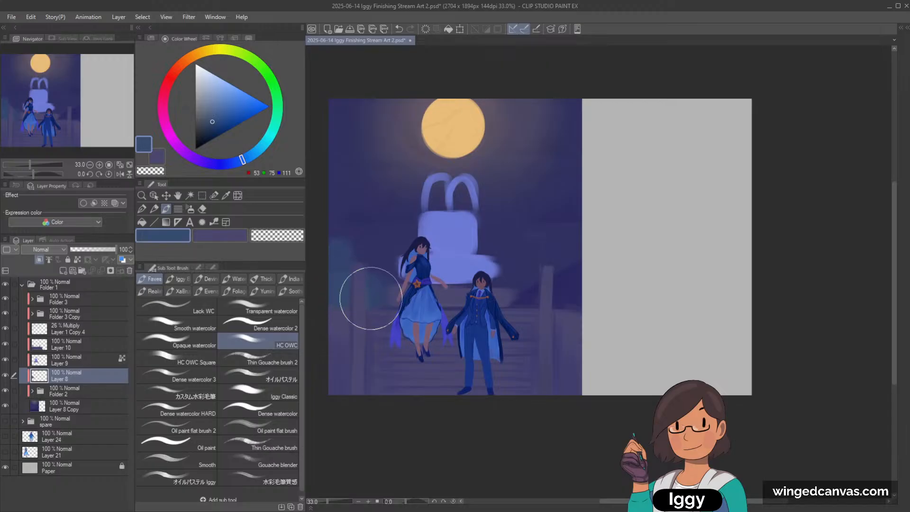
mouse_move(519, 286)
mouse_down()
mouse_move(533, 302)
mouse_move(567, 275)
mouse_move(577, 252)
mouse_move(553, 309)
mouse_up()
mouse_move(370, 271)
mouse_down()
mouse_move(383, 295)
mouse_move(408, 286)
mouse_move(376, 278)
mouse_up()
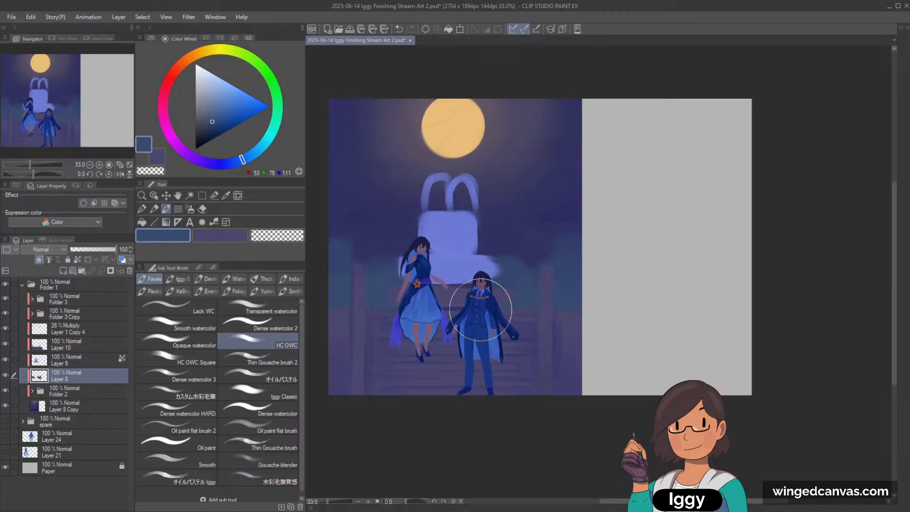
Hide the 26% Multiply layer, Layer 1 Copy 4, to check its effect and delete it.
click(48, 333)
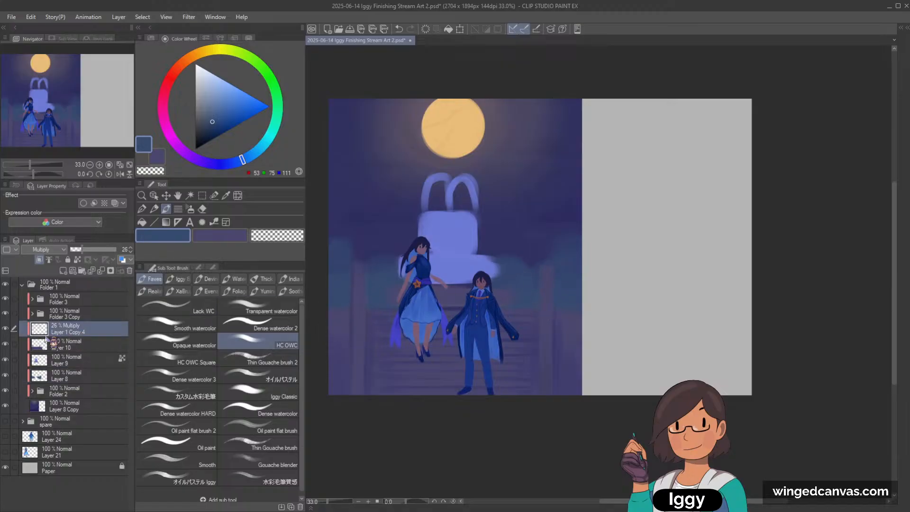
click(6, 330)
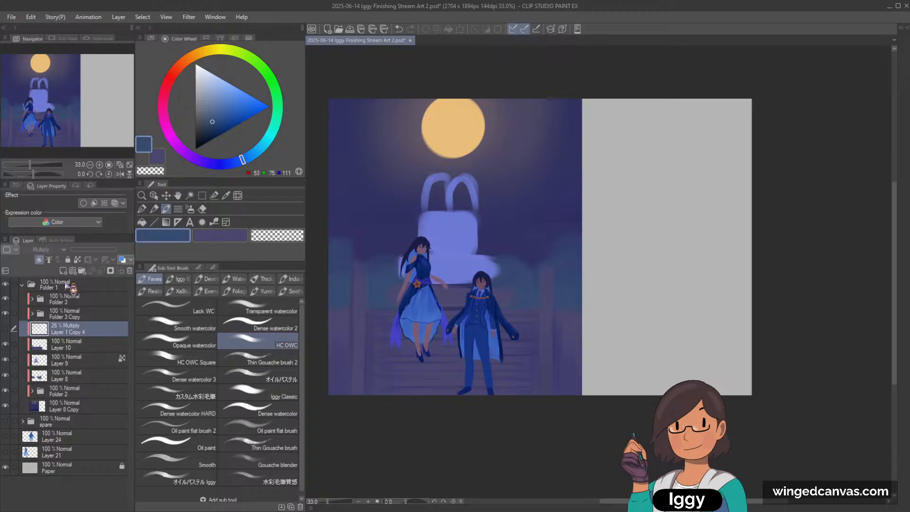
key(Delete)
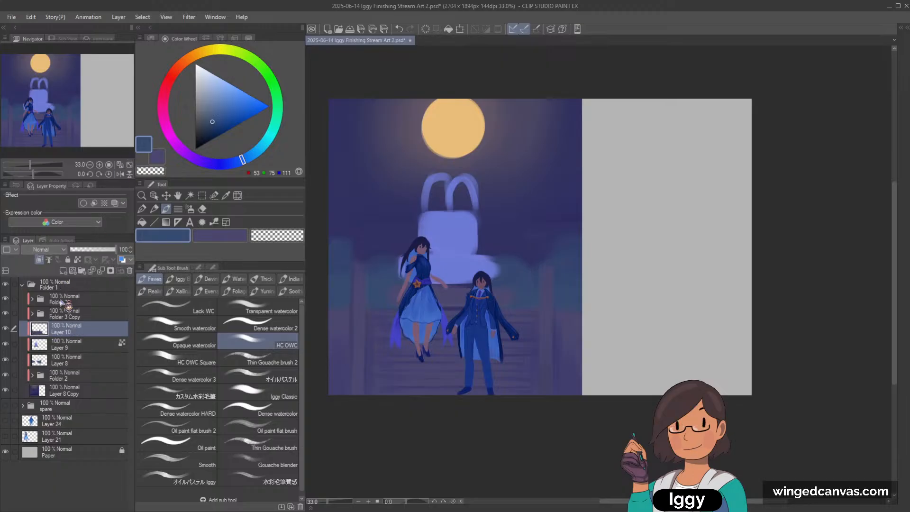
Add a layer above Layer 10 and paint dark blue foreground bushes in both lower corners of the picture.
click(63, 271)
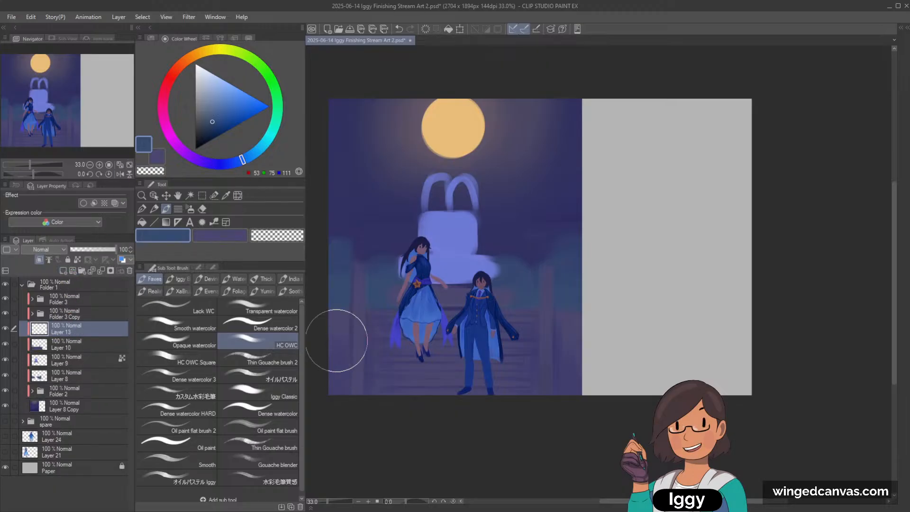
mouse_move(416, 421)
mouse_down()
mouse_move(342, 373)
mouse_move(348, 405)
mouse_move(355, 390)
mouse_move(319, 376)
mouse_move(354, 408)
mouse_up()
click(209, 126)
mouse_move(321, 352)
mouse_down()
mouse_move(341, 390)
mouse_move(336, 380)
mouse_move(371, 409)
mouse_move(375, 393)
mouse_up()
mouse_move(519, 379)
mouse_down()
mouse_move(558, 404)
mouse_move(590, 373)
mouse_up()
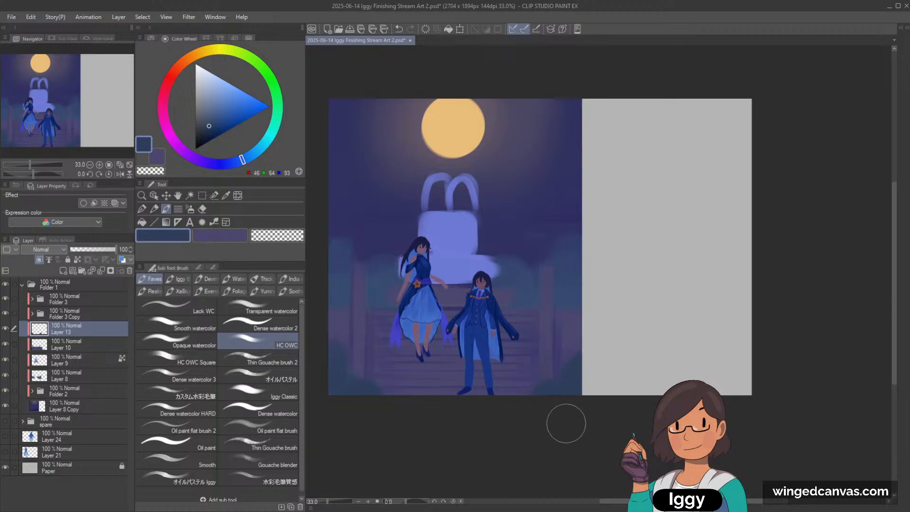
key(ctrl+z)
Try dark brown brush strokes on Layer 13 near the left edge of the sky.
click(179, 66)
click(204, 131)
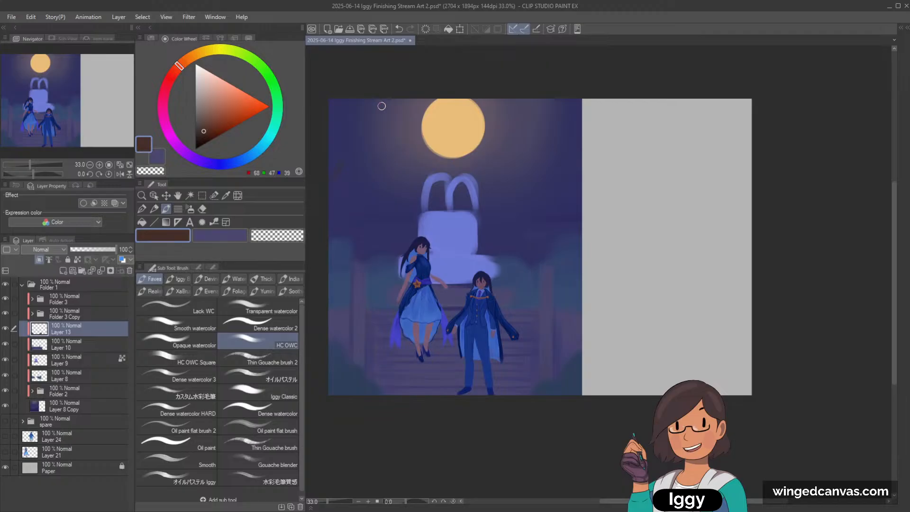
key(ctrl+z)
key(ctrl+z)
Sample the bushes' dark blue and refine the foliage in both lower corners with a smaller HC OWC brush.
click(153, 195)
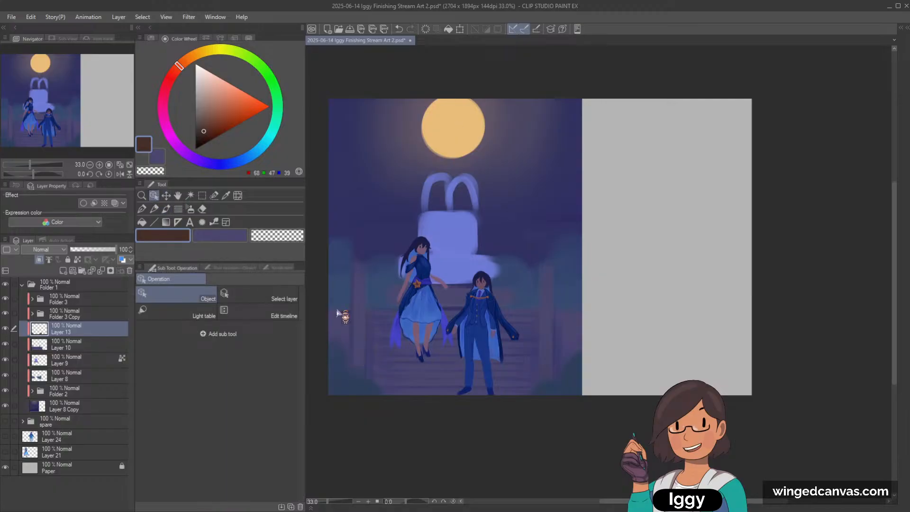
click(166, 208)
alt+click(353, 374)
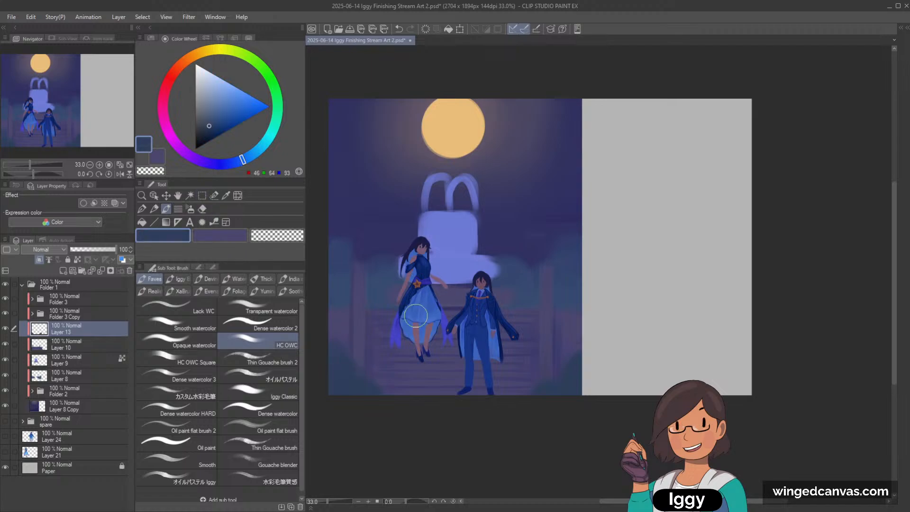
key([)
key([)
key([)
key([)
alt+click(566, 377)
alt+click(348, 373)
drag(350, 348, 402, 357)
scroll(507, 205, down, 2)
scroll(620, 173, up, 1)
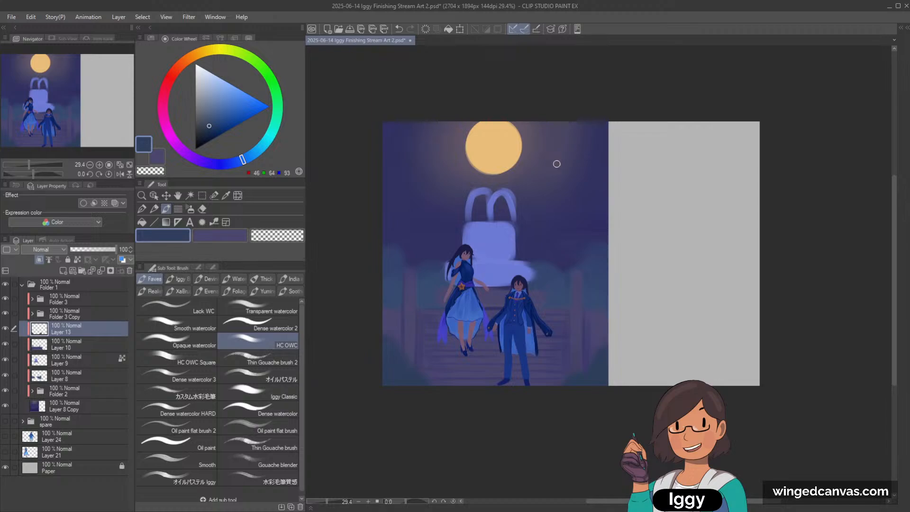
scroll(557, 163, up, 1)
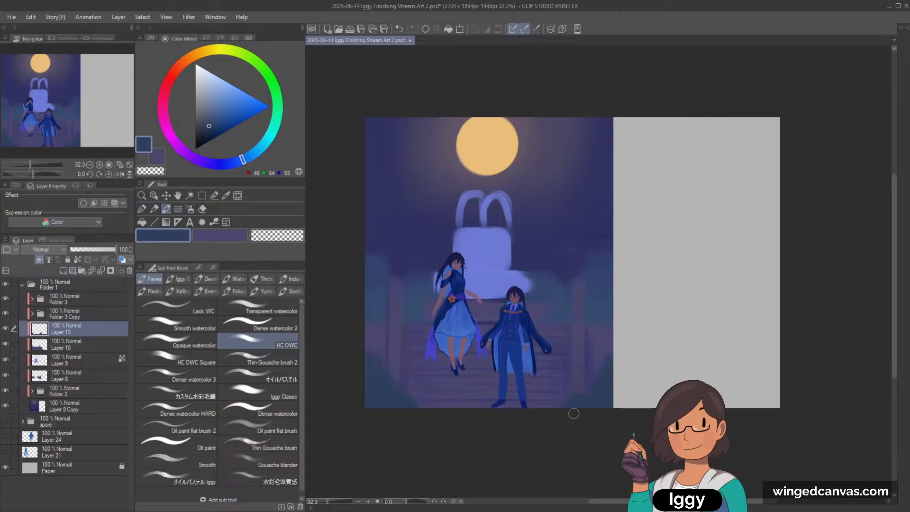
scroll(571, 177, down, 1)
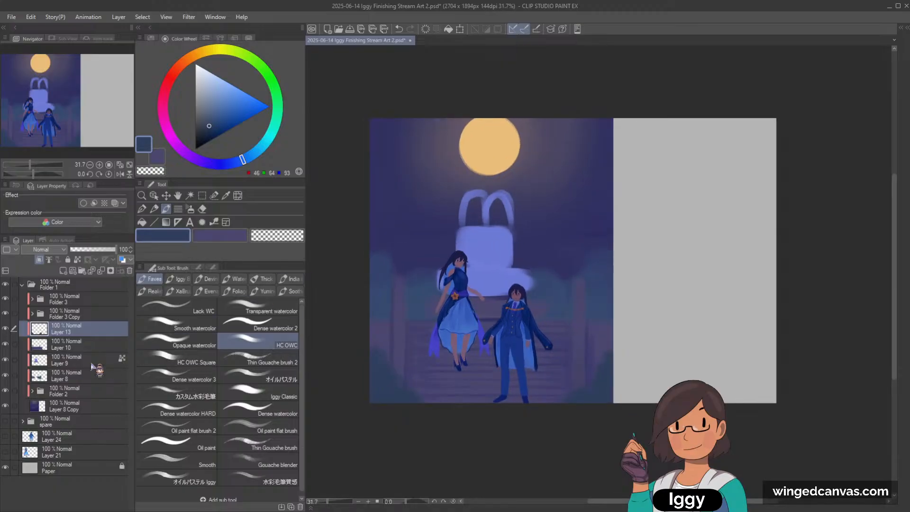
Make the sky layer, Layer 8 Copy, active and sample the sky's dark blue for the Soft airbrush.
click(154, 195)
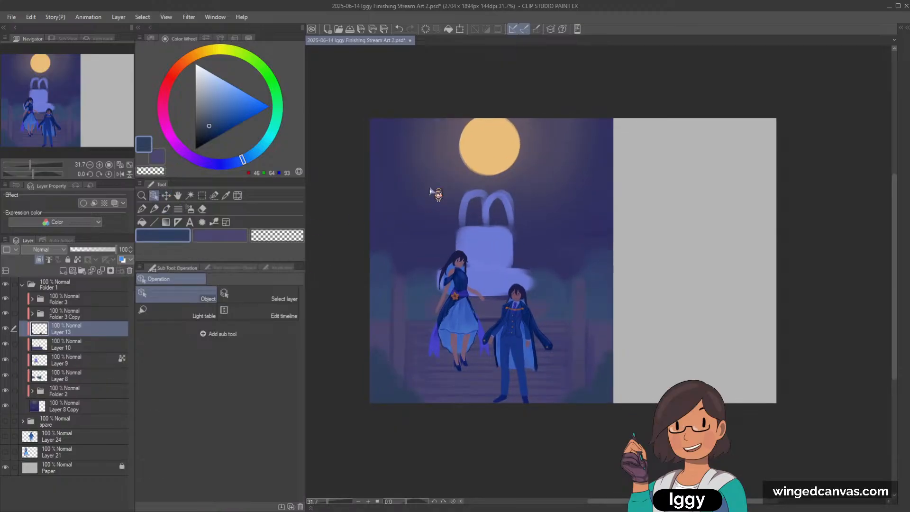
click(383, 204)
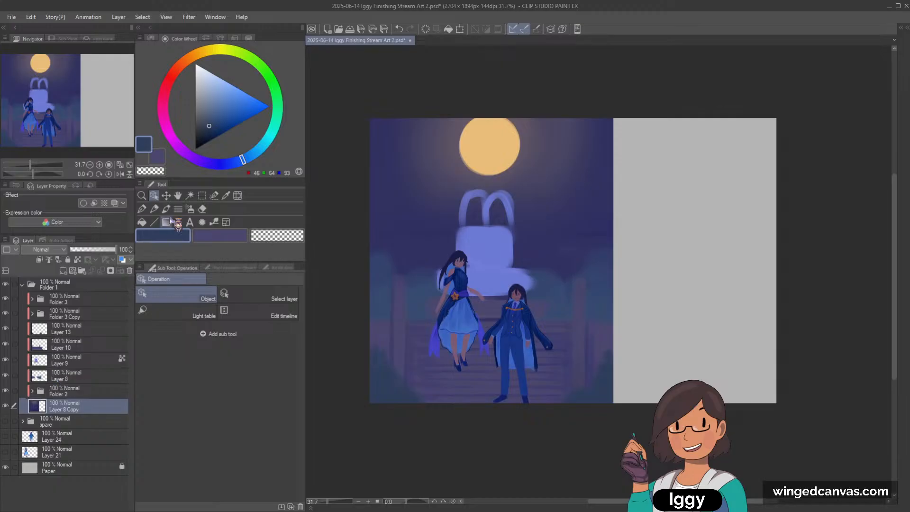
click(190, 209)
alt+click(384, 199)
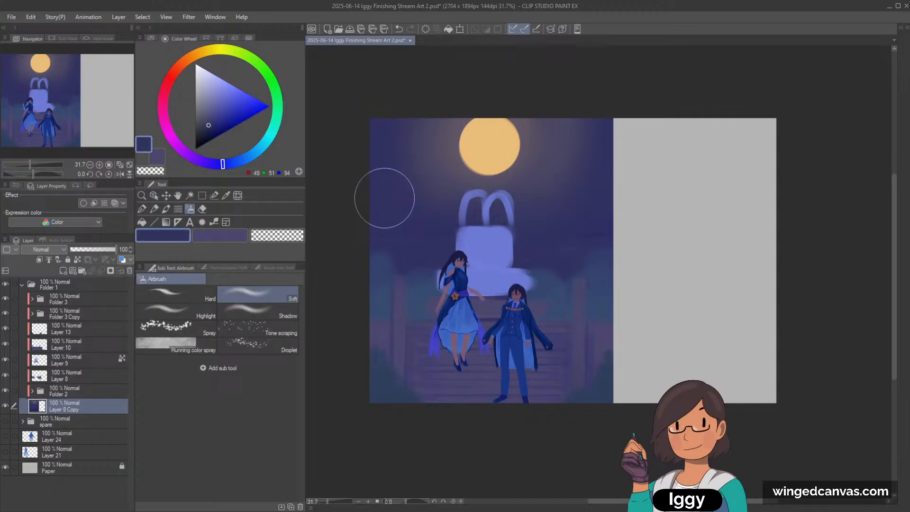
Try airbrushing a large, saturated blue glow across the lower sky around the castle.
click(226, 97)
key(])
key(])
key(])
key(])
key(])
key(])
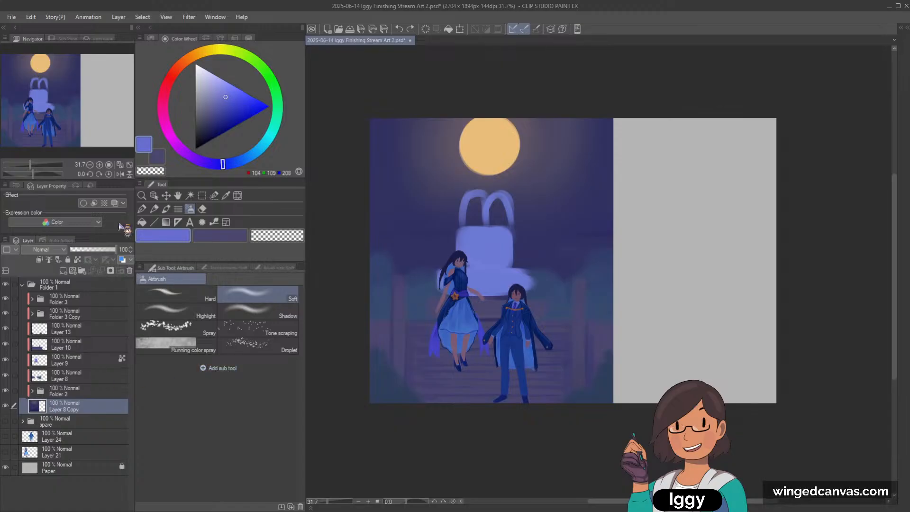
click(244, 106)
drag(388, 259, 545, 285)
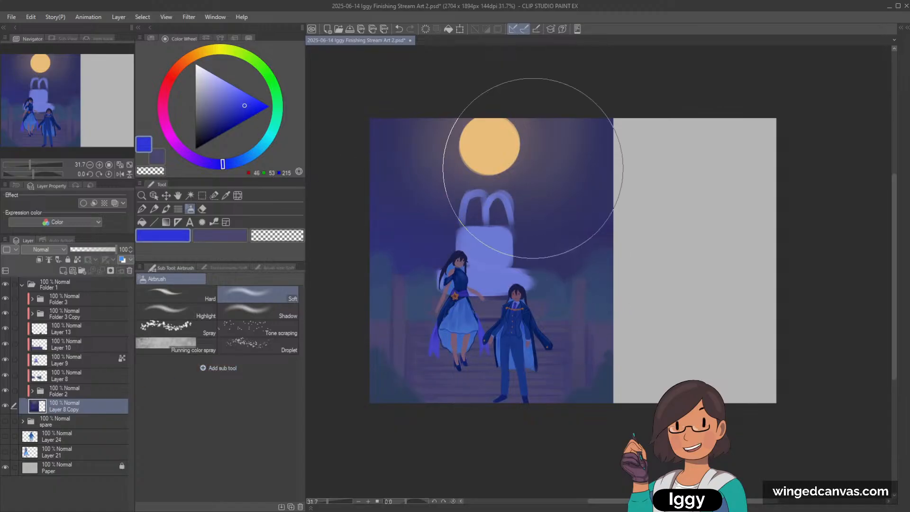
key(ctrl+z)
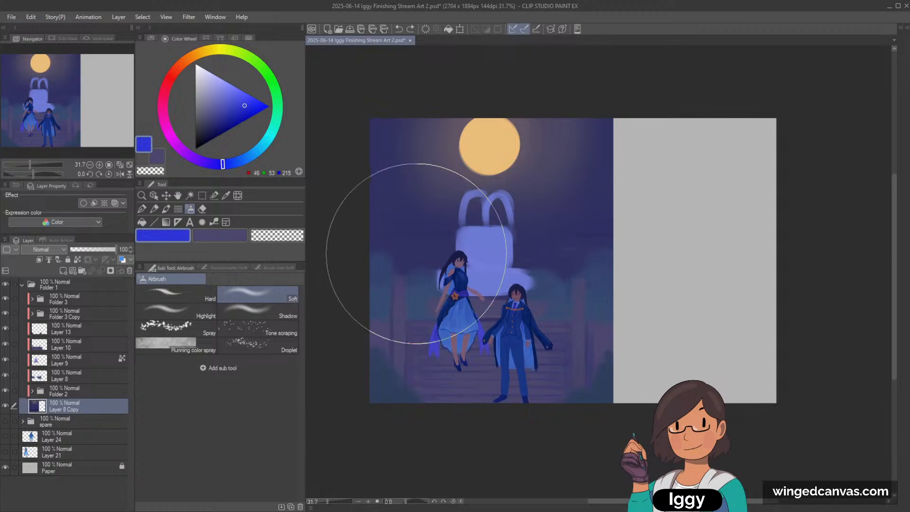
Lock the transparent pixels of Layer 8 Copy and darken the sky with soft dark navy airbrushing.
click(205, 135)
mouse_move(376, 129)
mouse_down()
mouse_move(658, 93)
mouse_move(683, 119)
mouse_move(542, 96)
mouse_move(639, 115)
mouse_move(322, 134)
mouse_move(449, 144)
mouse_move(500, 102)
mouse_move(371, 123)
mouse_up()
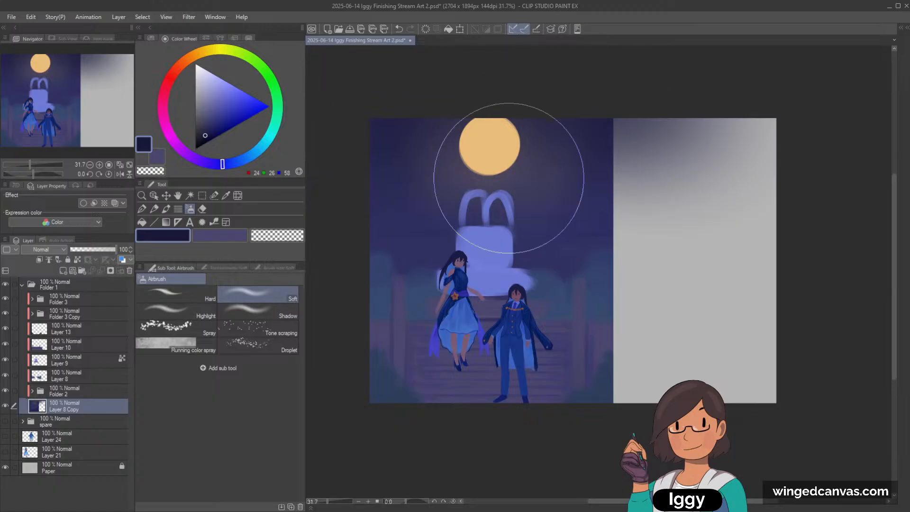
key(ctrl+z)
key(ctrl+z)
key(ctrl+z)
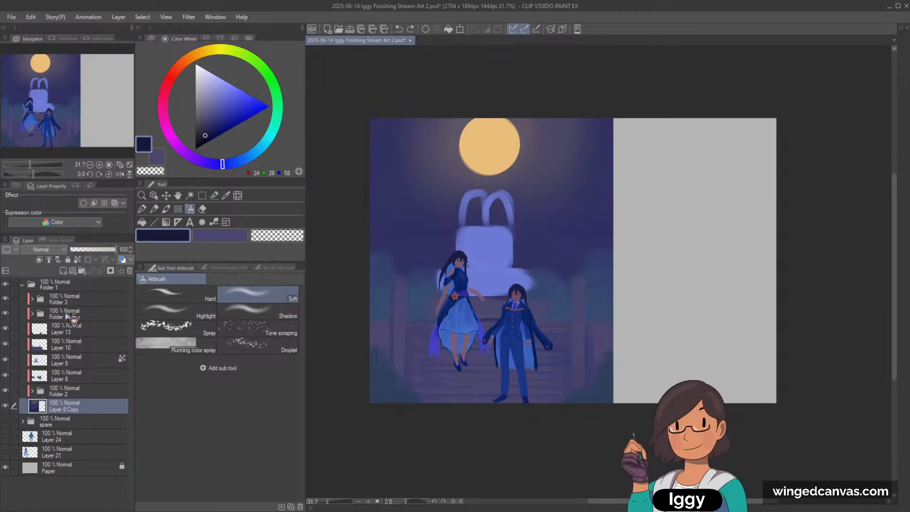
click(77, 259)
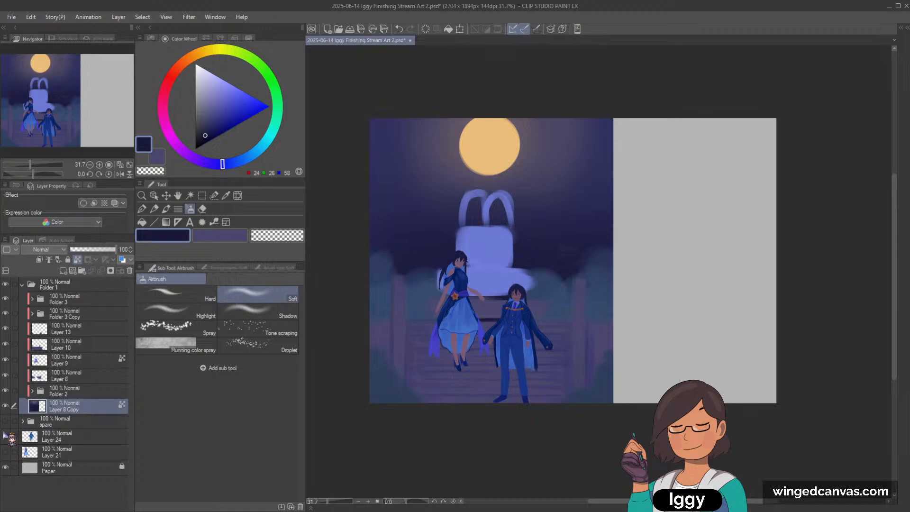
Sample the muted purple of the background post for the HC OWC brush and add a new layer above Layer 8 Copy.
click(166, 209)
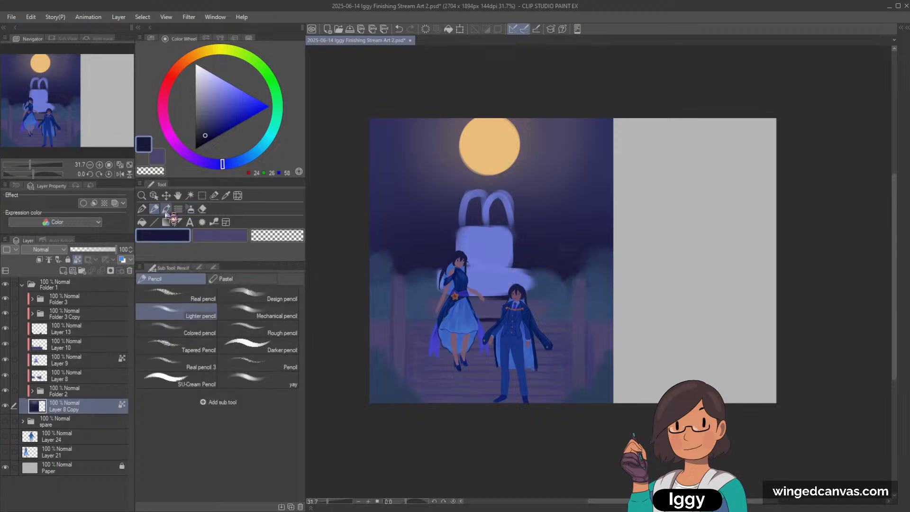
alt+click(398, 319)
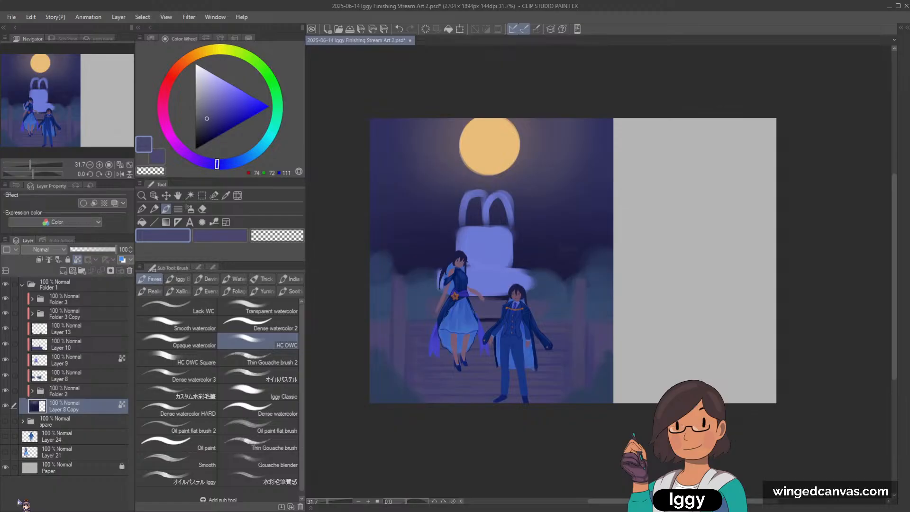
click(72, 271)
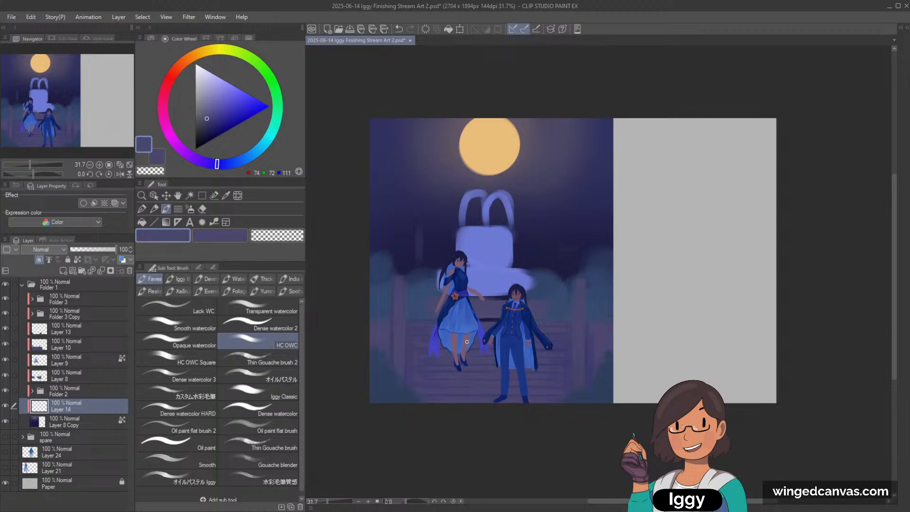
Paint a distant vertical fence post in the dark sky to the left of the castle.
scroll(424, 231, up, 2)
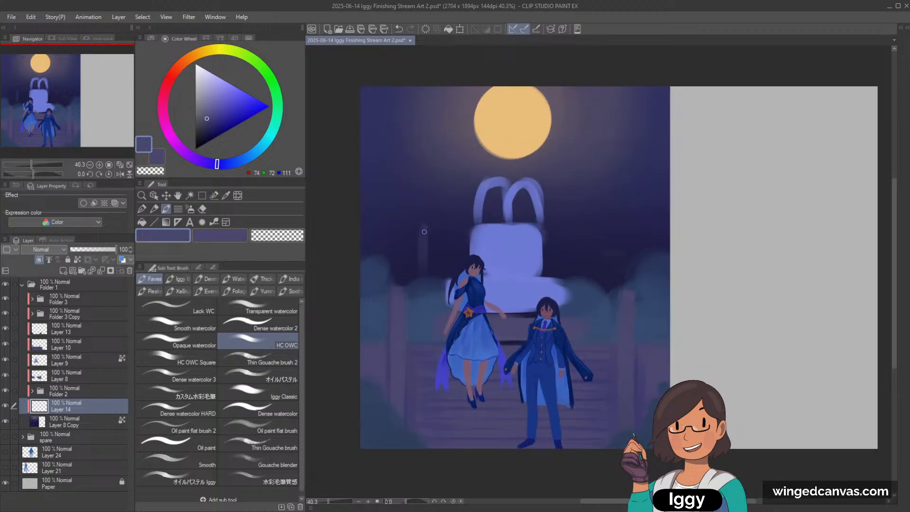
drag(421, 237, 420, 293)
key(ctrl+z)
drag(422, 224, 421, 305)
key(c)
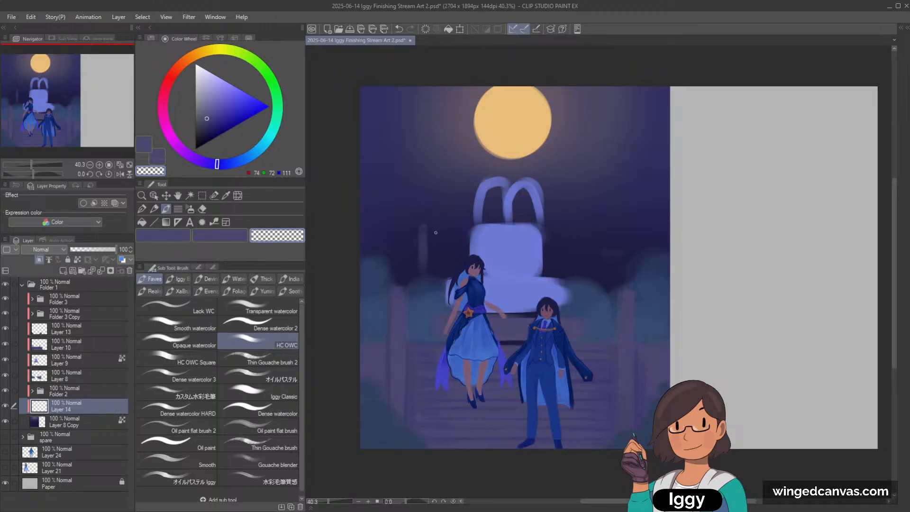
Paint a few thin, evenly spaced vertical fence bars between the post and the castle.
key(c)
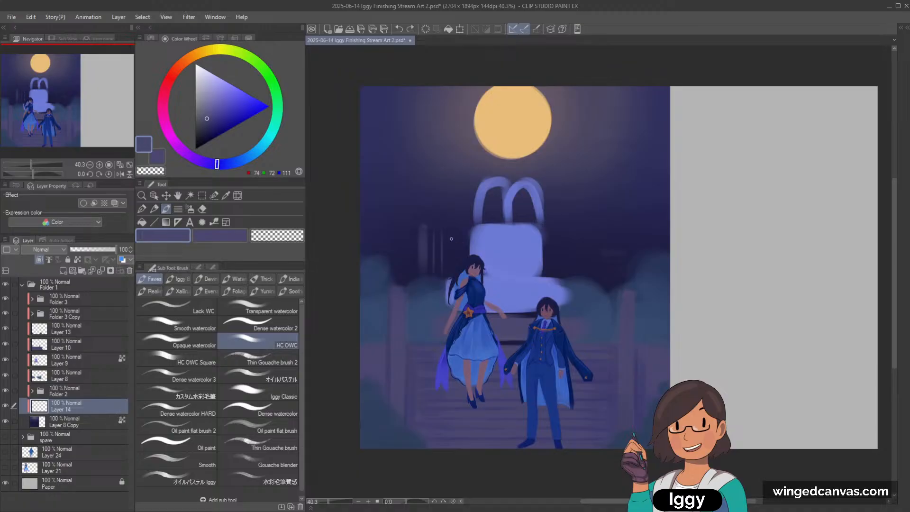
key(ctrl+z)
drag(421, 228, 421, 264)
key(ctrl+z)
key(ctrl+z)
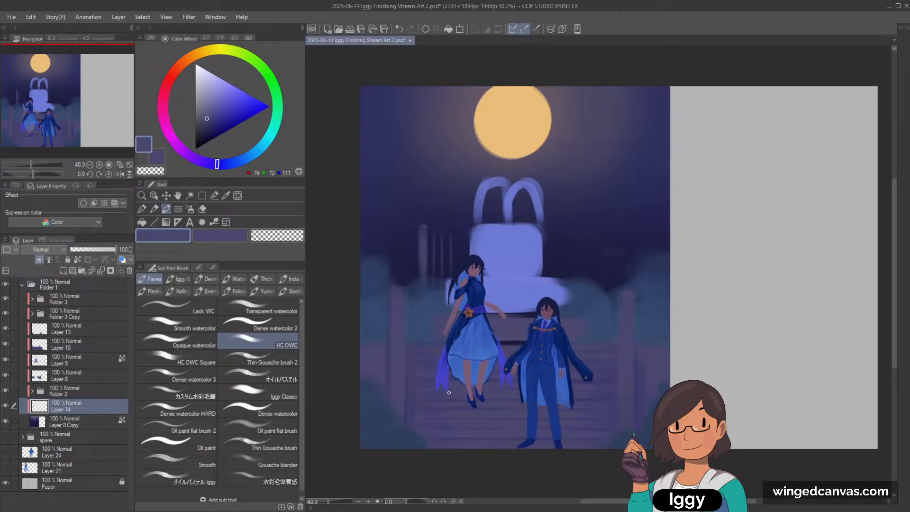
Select the thin fence bars with a rectangle, duplicate them onto a new layer and clear the selection.
click(202, 195)
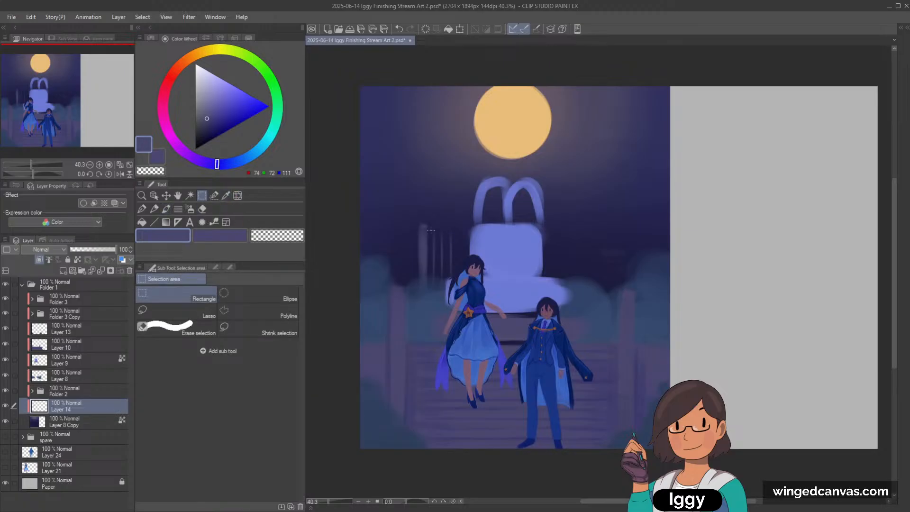
drag(432, 221, 479, 306)
drag(455, 264, 485, 315)
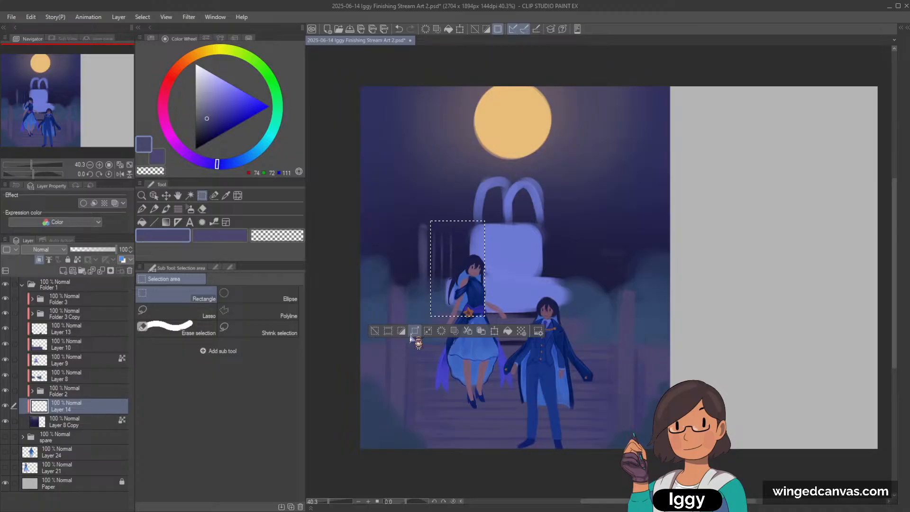
click(415, 330)
click(374, 330)
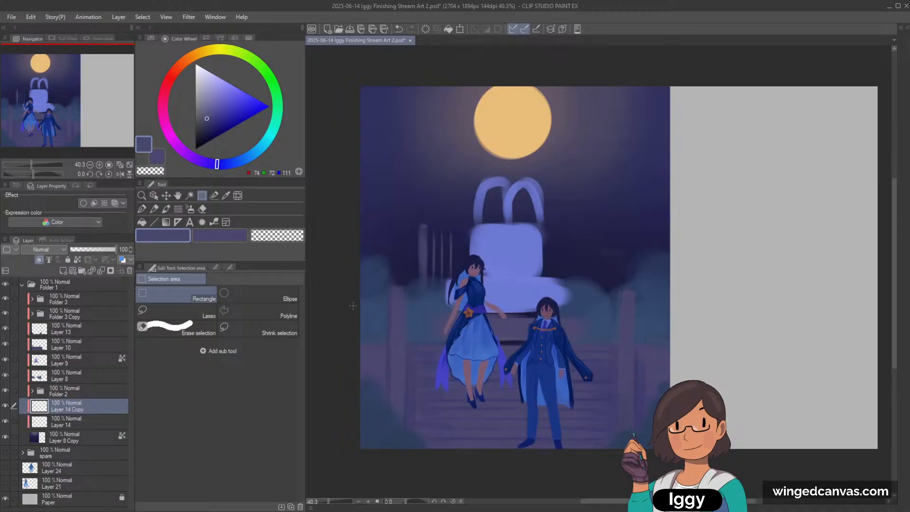
Place the copied bars so they extend the row towards the castle, and merge them into Layer 14.
click(166, 196)
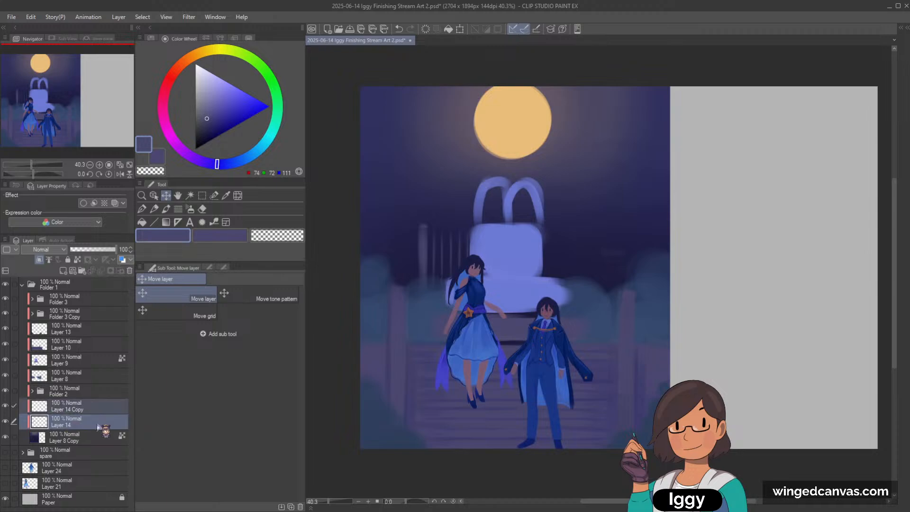
click(97, 408)
key(ctrl+e)
Duplicate the full row of thin bars onto a new layer and move the copy to the right side of the castle.
click(202, 195)
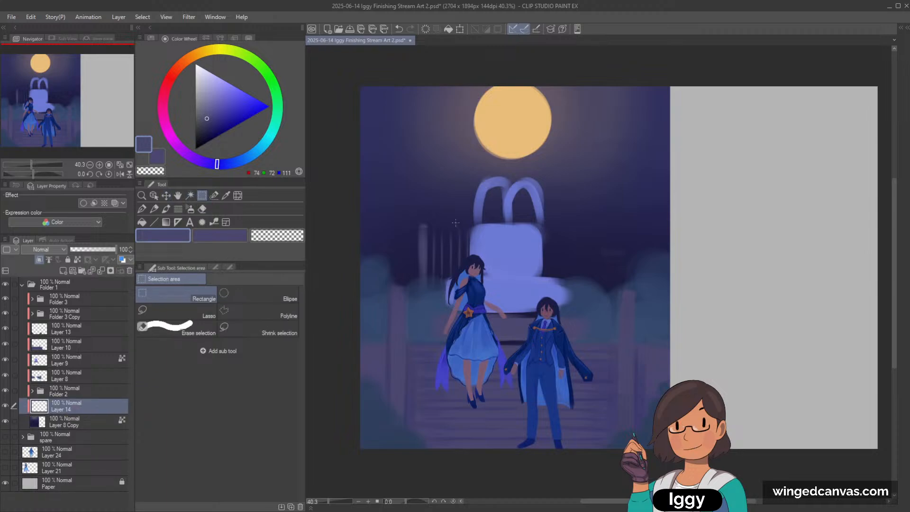
drag(430, 218, 536, 315)
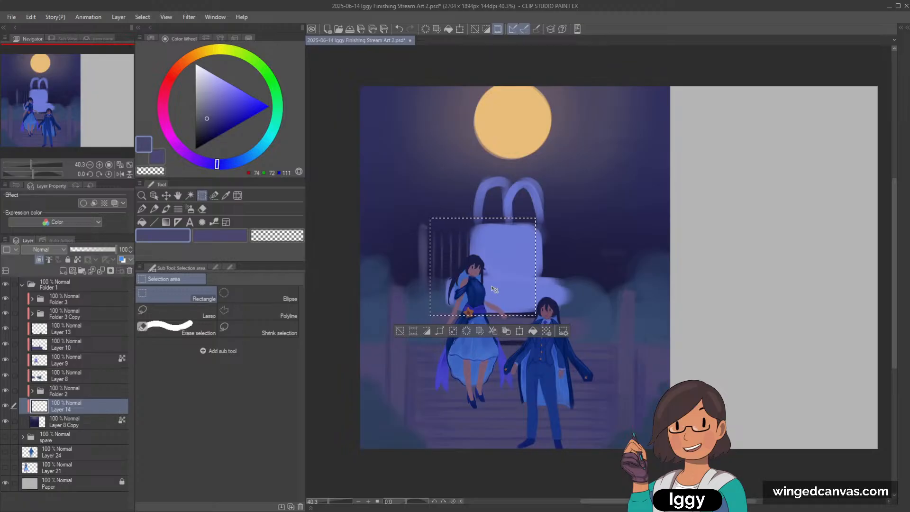
key(ctrl+c)
key(ctrl+v)
key(ctrl+d)
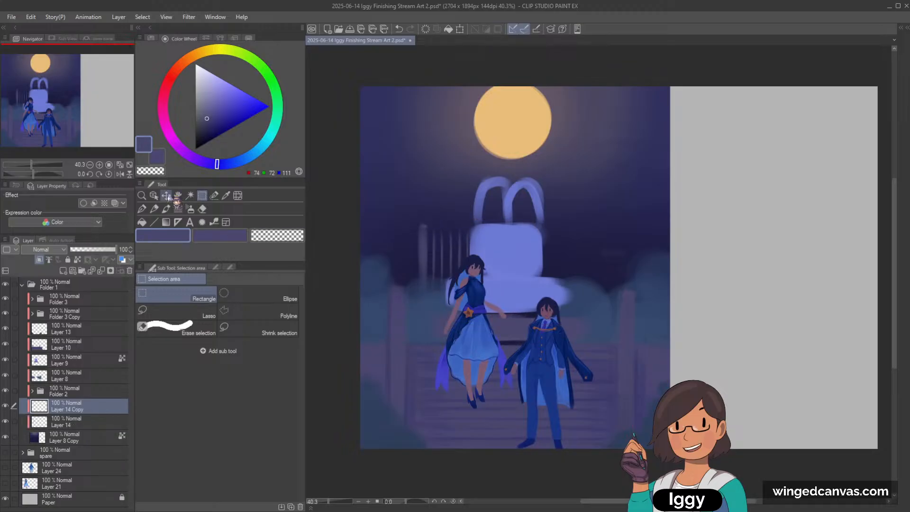
click(166, 195)
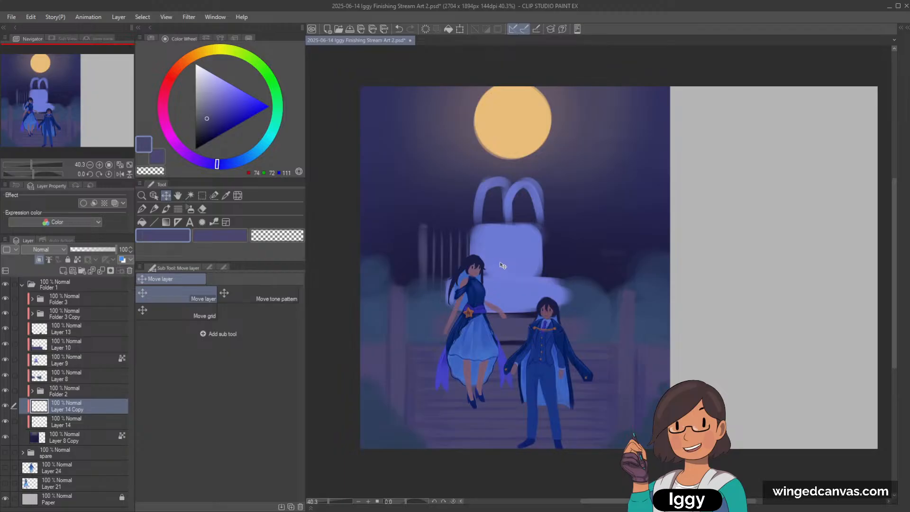
drag(501, 267, 603, 270)
key(ctrl+z)
key(ctrl+y)
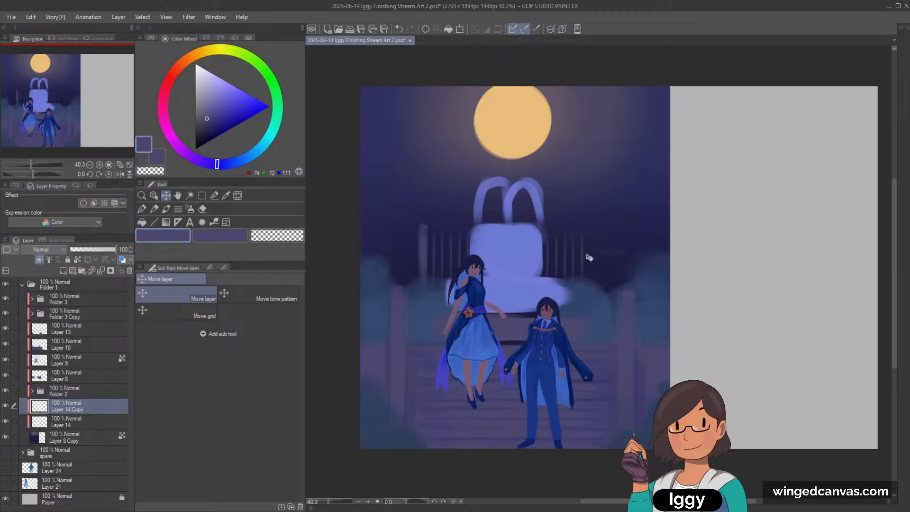
key(m)
drag(395, 198, 431, 334)
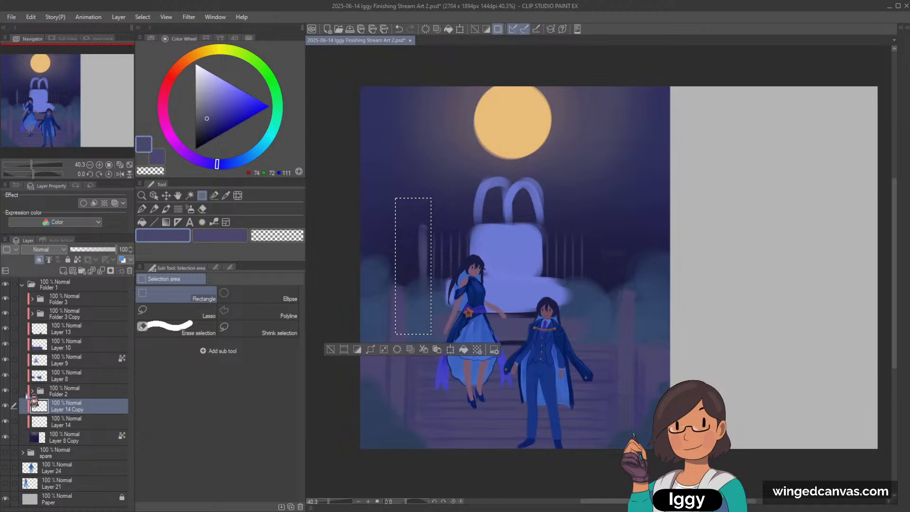
click(5, 420)
click(5, 421)
key(ctrl+c)
key(ctrl+v)
key(ctrl+z)
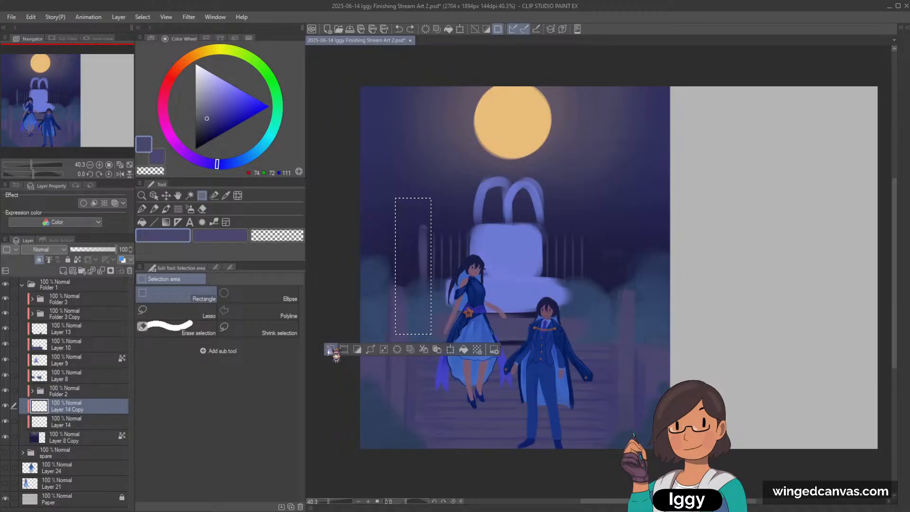
click(331, 349)
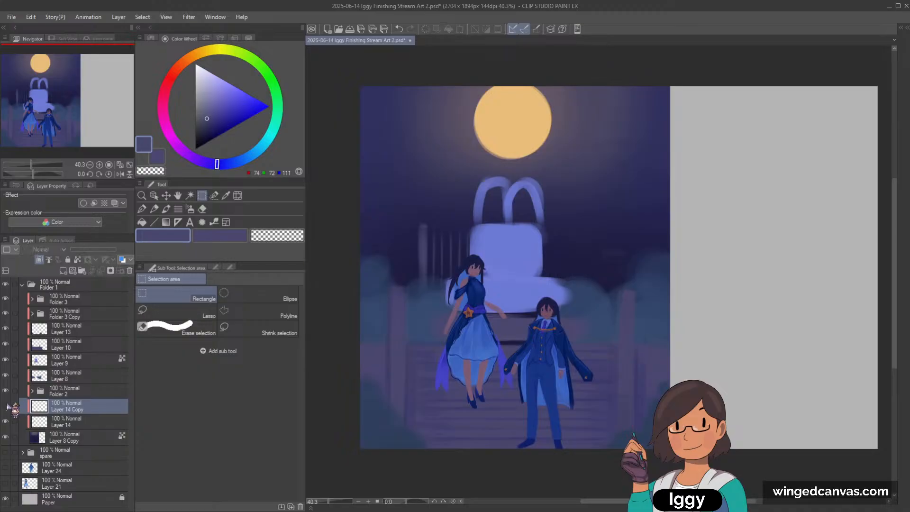
Duplicate Layer 14 Copy and move the duplicated bars to the left of the fence post.
click(75, 423)
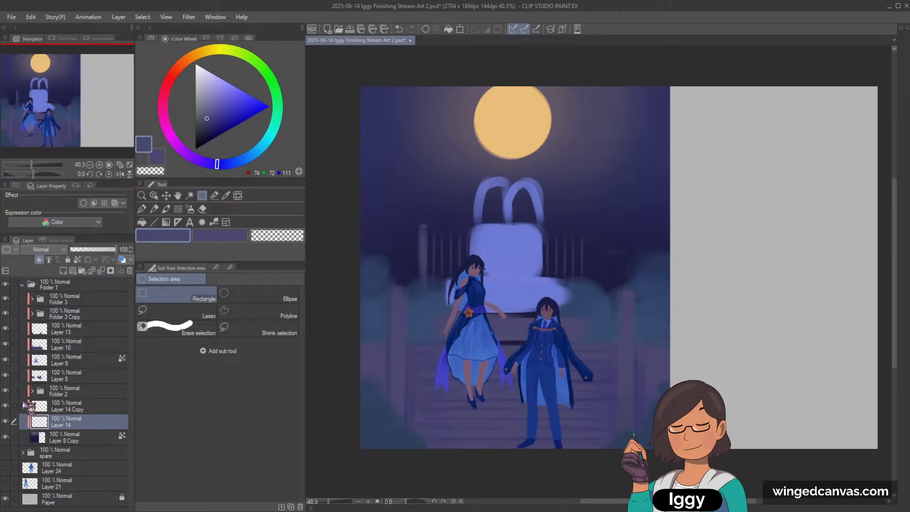
click(66, 408)
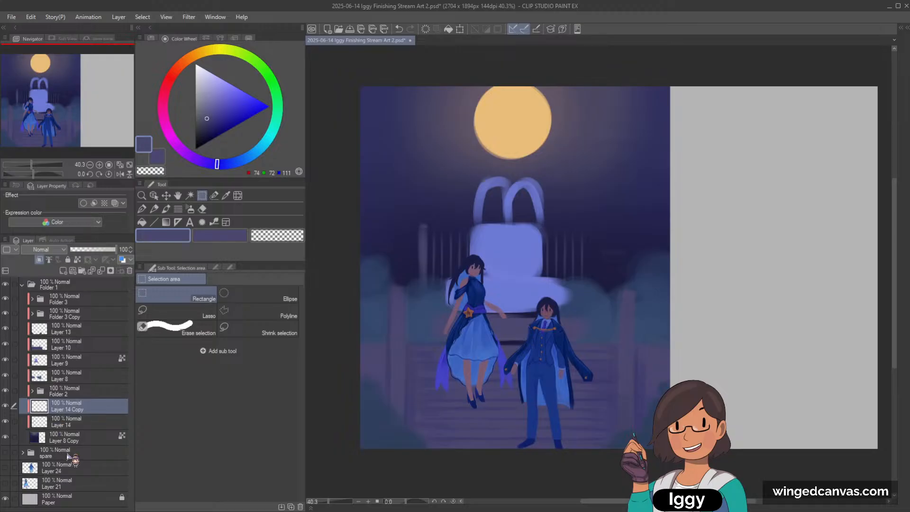
key(ctrl+c)
key(ctrl+v)
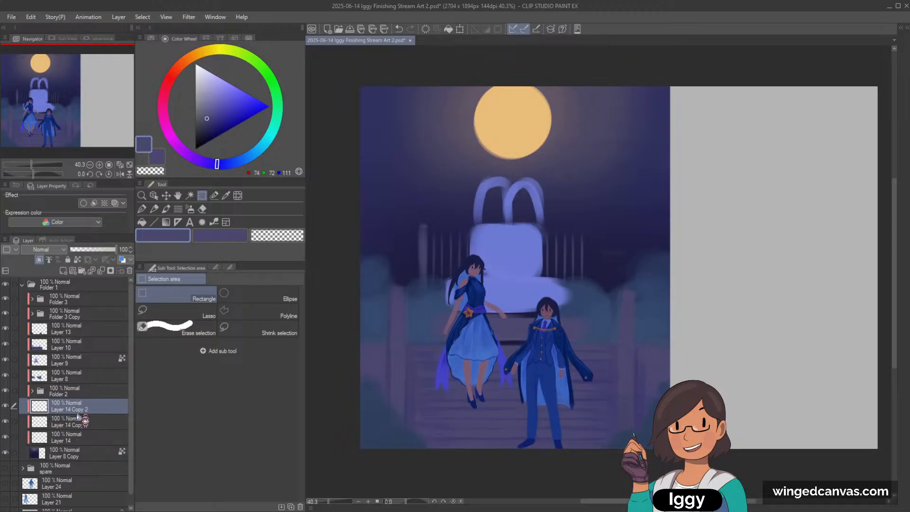
click(166, 195)
drag(404, 337, 367, 350)
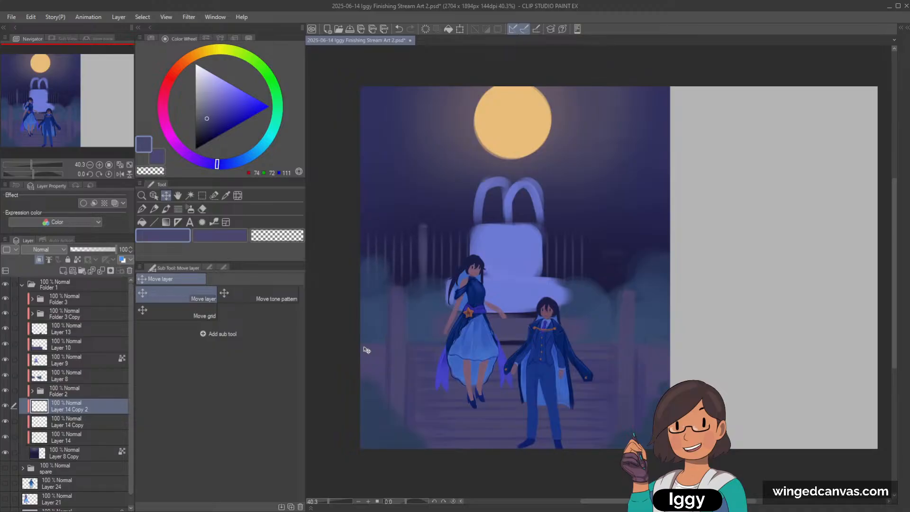
Merge Layer 14 Copy 2 with Layer 14 Copy.
click(79, 426)
click(66, 406)
ctrl+click(81, 424)
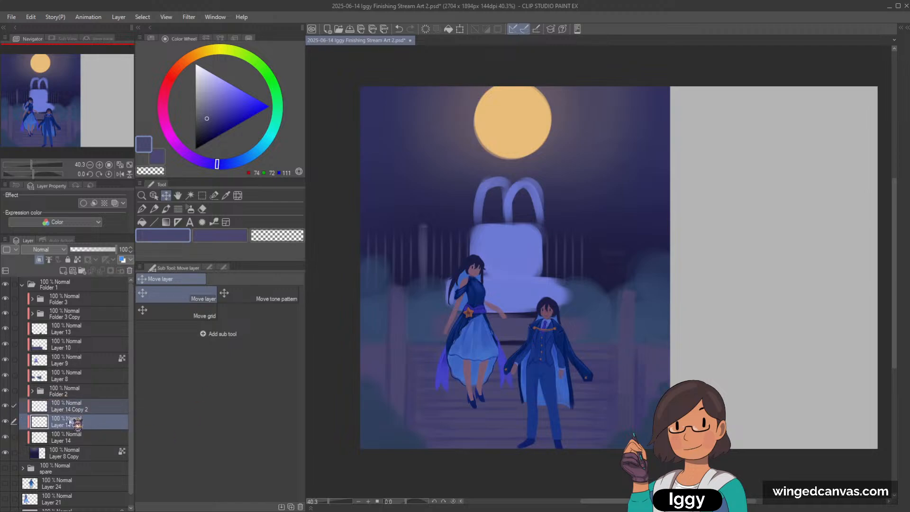
key(shift+alt+e)
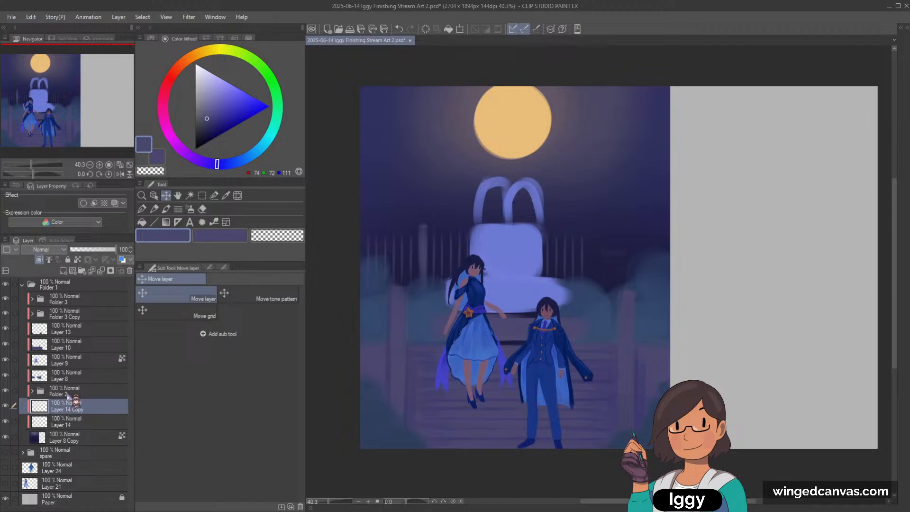
Select the area around the left post and its neighbouring bars, and merge Layer 14 Copy with Layer 14.
click(46, 425)
click(202, 195)
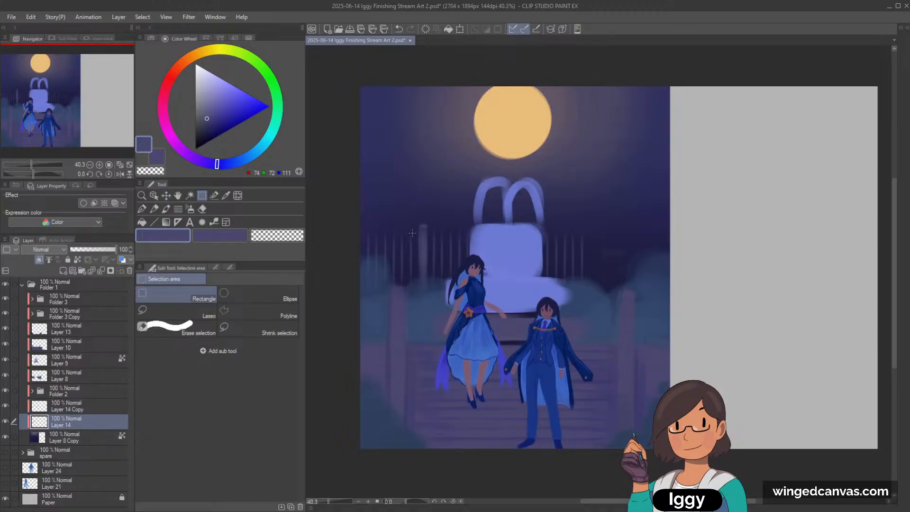
mouse_move(413, 210)
mouse_down()
mouse_move(455, 300)
mouse_move(472, 308)
mouse_up()
shift+click(78, 412)
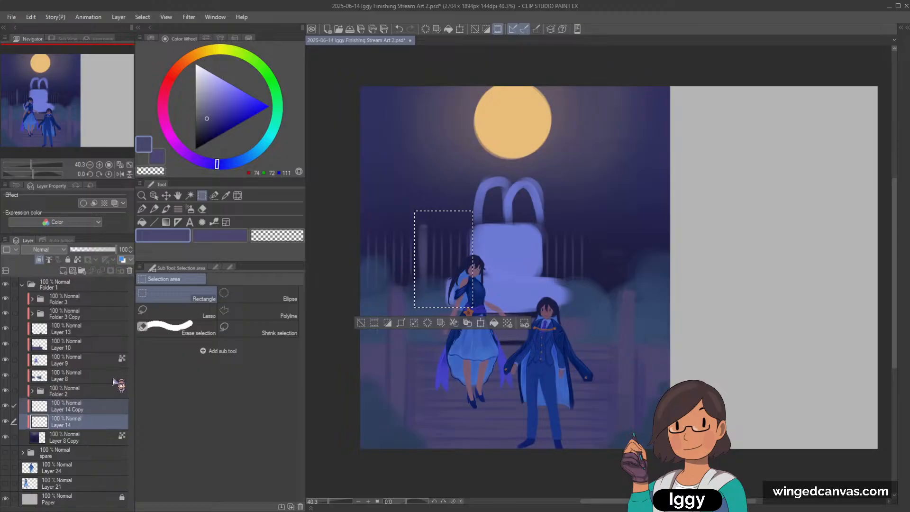
key(alt+shift+e)
Duplicate the selected post and bars onto a new layer and place the copy to the right of the castle's bars.
key(ctrl+c)
key(ctrl+v)
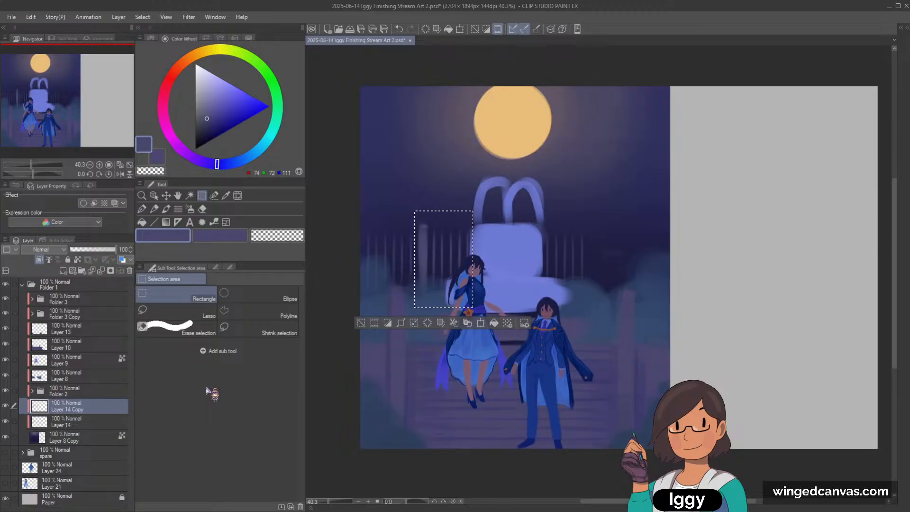
click(361, 324)
click(166, 195)
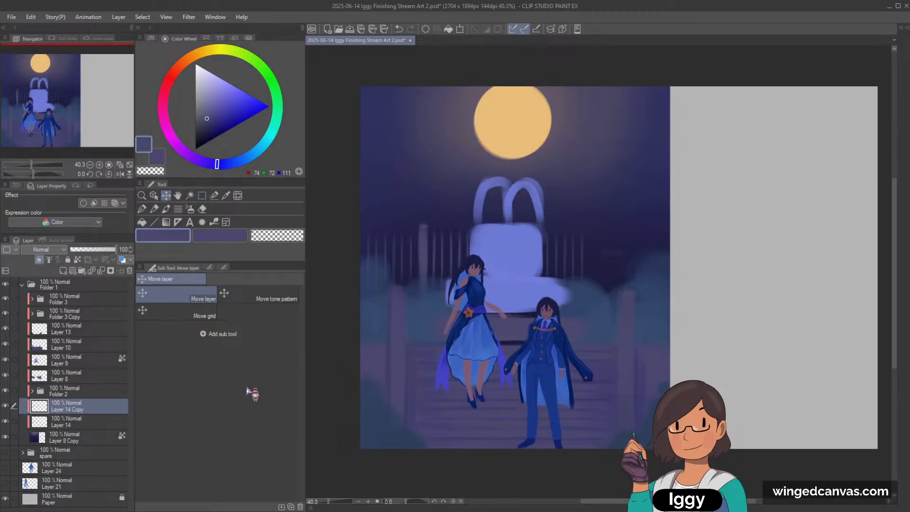
drag(477, 284, 634, 281)
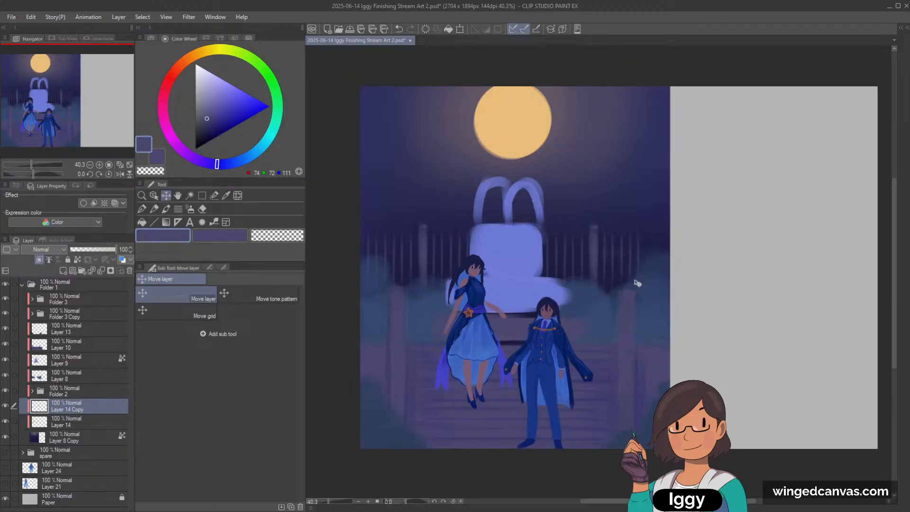
Duplicate the bars to the right of the right-hand post onto a new layer and clear the selection.
click(202, 195)
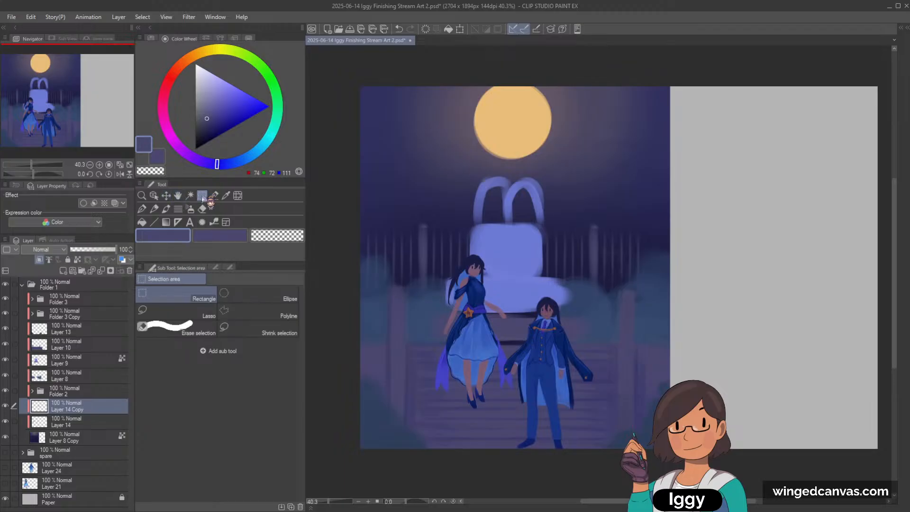
drag(602, 221, 656, 328)
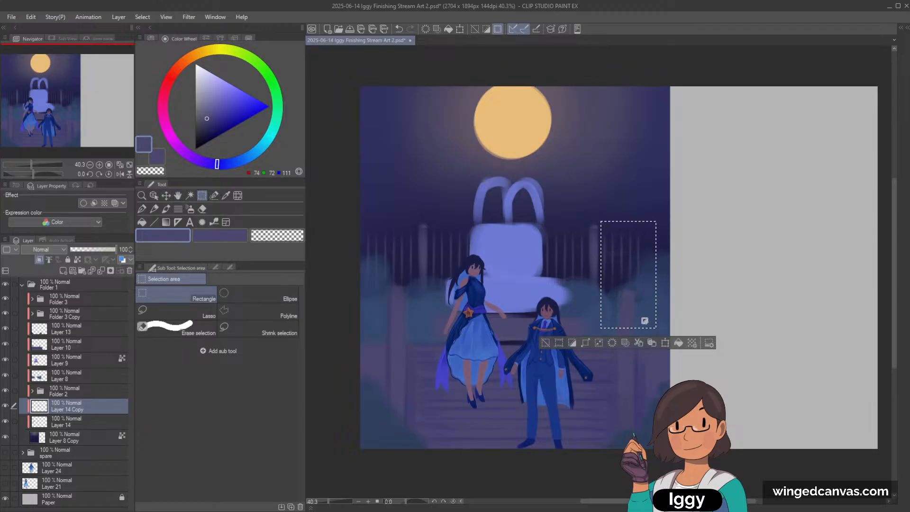
key(ctrl+c)
key(ctrl+v)
click(545, 342)
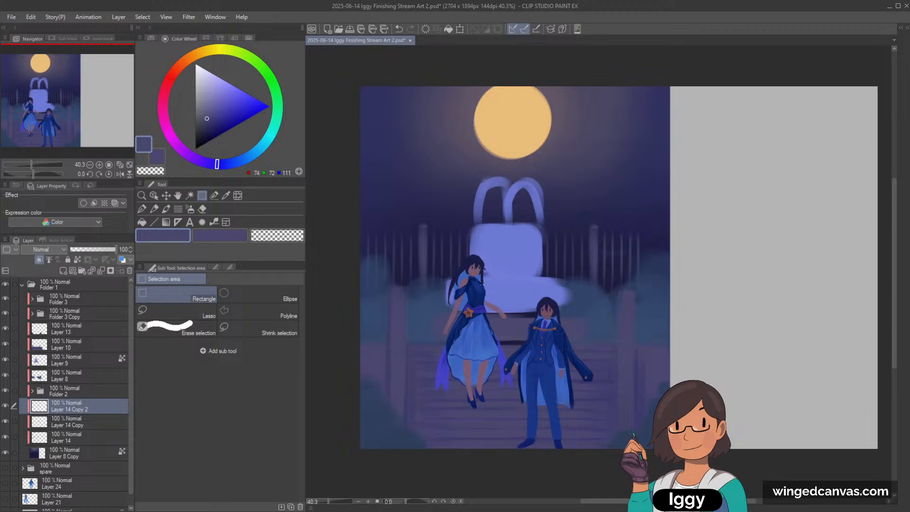
Nudge the duplicated bars rightward to extend the fence towards the illustration's right edge.
click(166, 195)
key(Right)
key(Right)
key(Right)
key(Right)
key(Right)
key(Right)
key(Right)
key(Right)
key(Right)
key(Right)
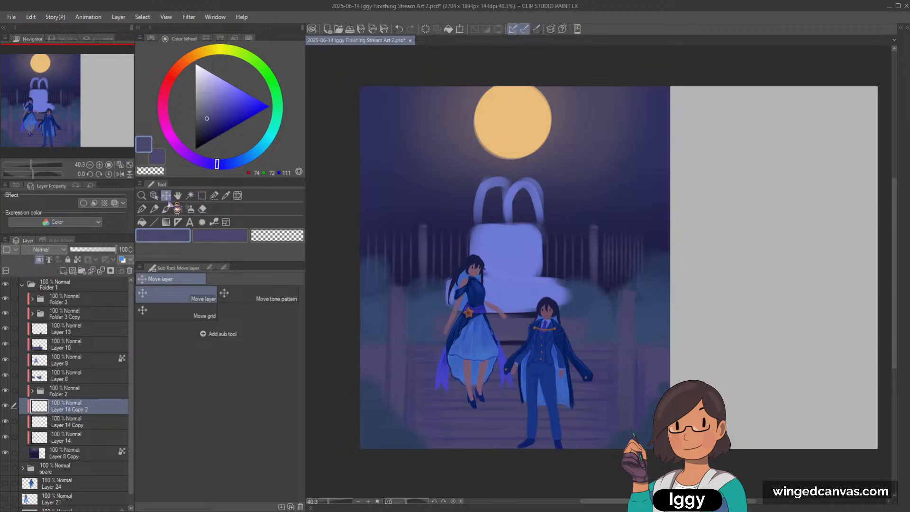
key(Right)
key(Right)
key(Right)
key(Right)
key(Right)
key(Right)
key(Right)
key(Right)
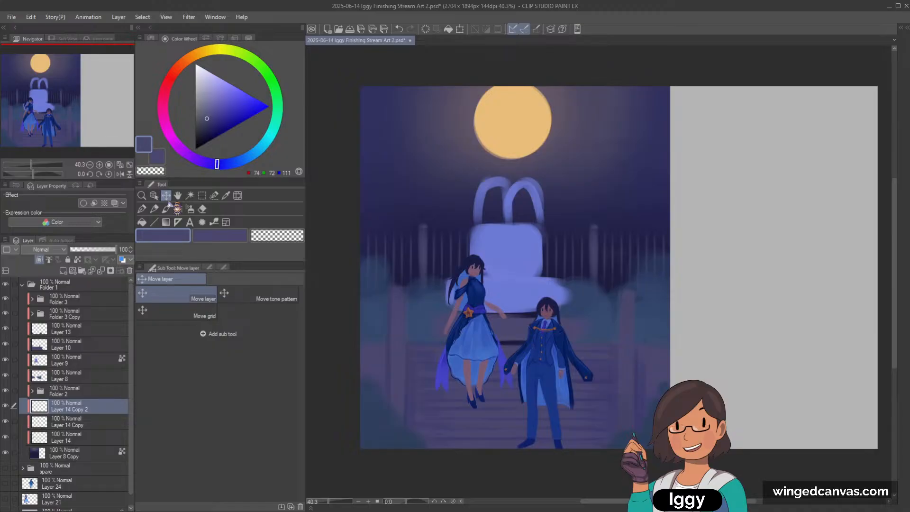
Merge the fence layers Layer 14 Copy 2 and Layer 14 Copy with Layer 14.
drag(74, 110, 70, 110)
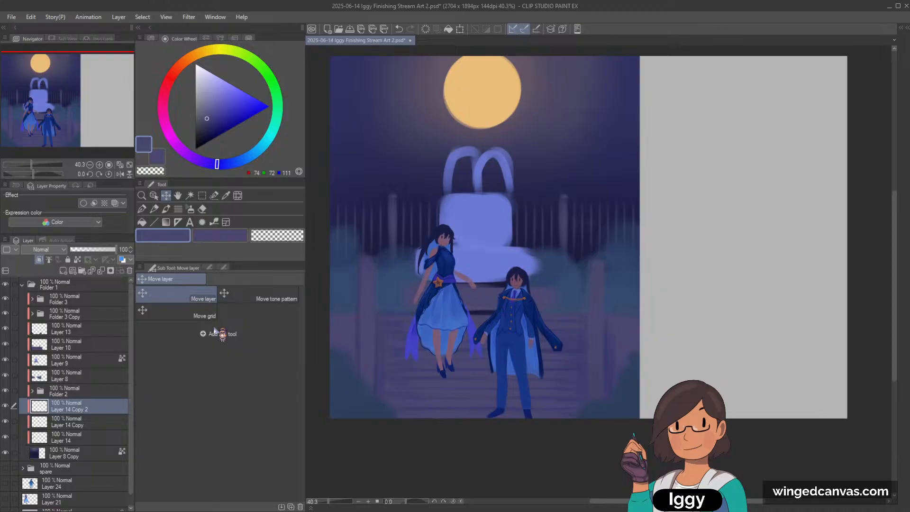
ctrl+click(89, 422)
ctrl+click(90, 439)
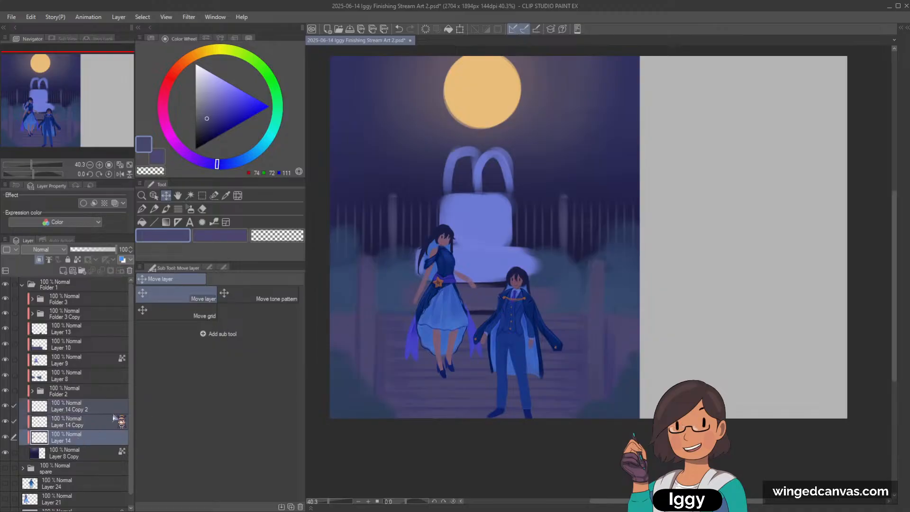
key(alt+shift+e)
scroll(389, 307, down, 3)
Touch up the fence bars near the illustration's left edge on Layer 14 with the HC OWC brush.
click(165, 209)
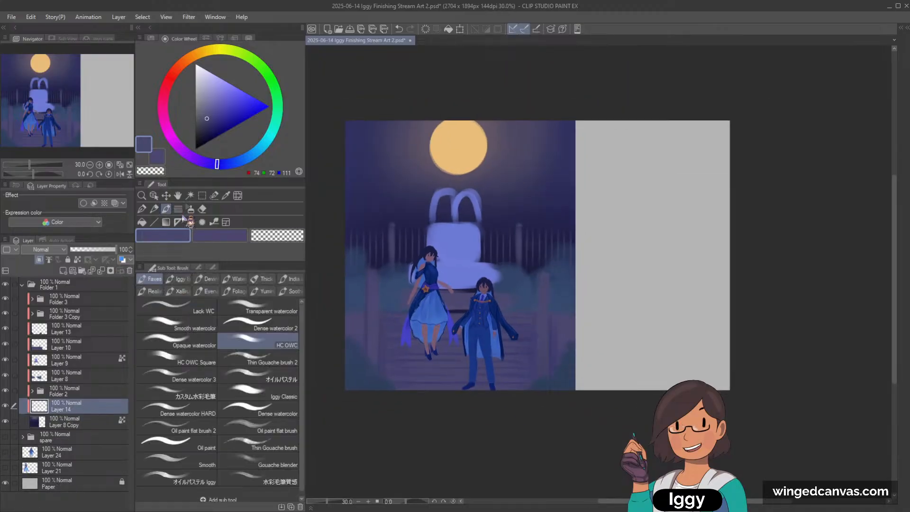
scroll(390, 224, up, 3)
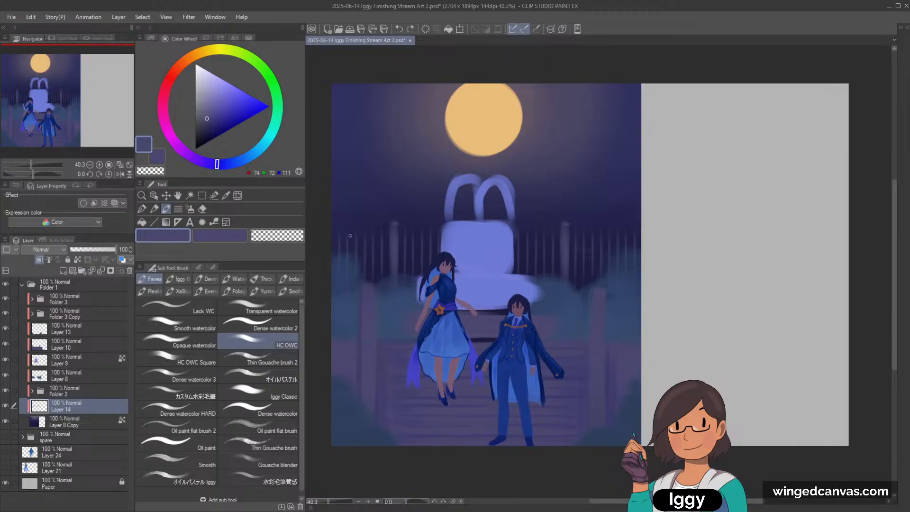
drag(351, 235, 351, 288)
key(ctrl+z)
key(ctrl+y)
Paint two thin horizontal rails across the fence bars on both sides of the castle, redoing unsatisfactory strokes.
key(minus)
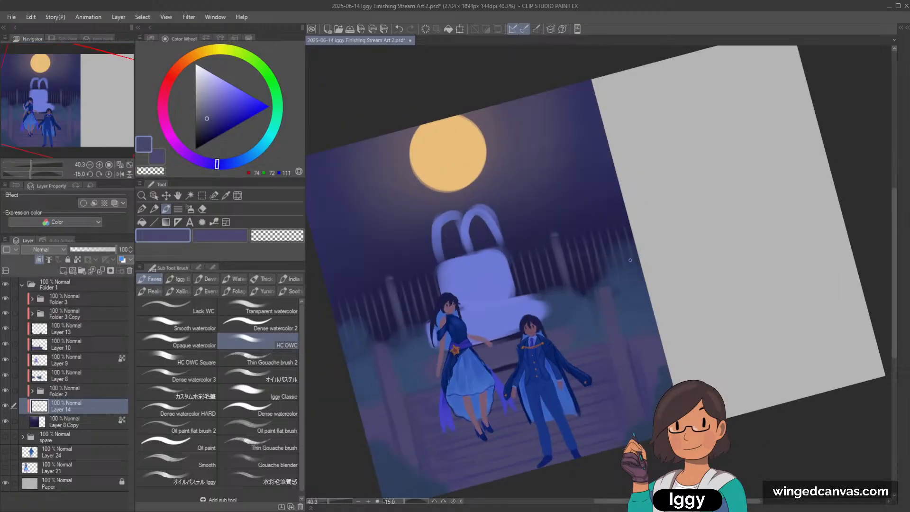
key(minus)
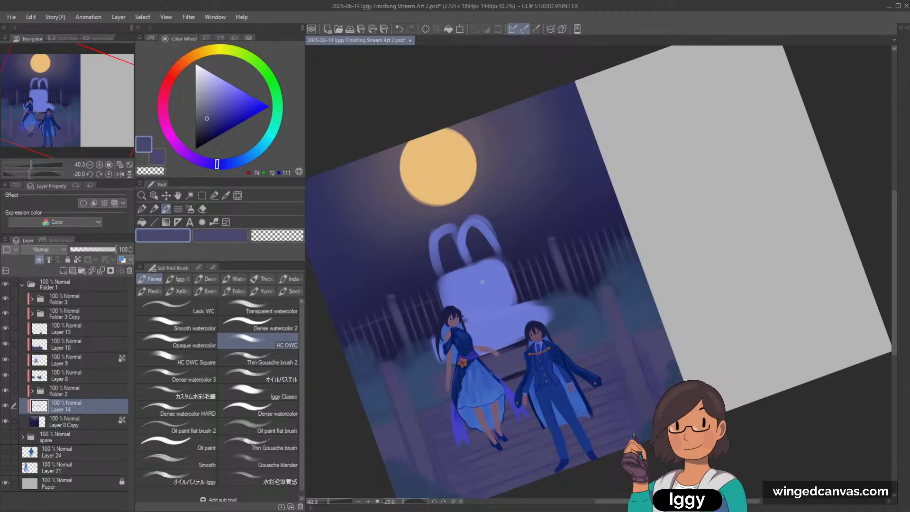
key(ctrl+z)
key(ctrl+z)
drag(588, 254, 549, 267)
key(ctrl+z)
key(ctrl+z)
drag(619, 241, 636, 235)
key(ctrl+z)
scroll(645, 206, down, 2)
key(asciicircum)
key(asciicircum)
key(asciicircum)
key(asciicircum)
key(asciicircum)
key(minus)
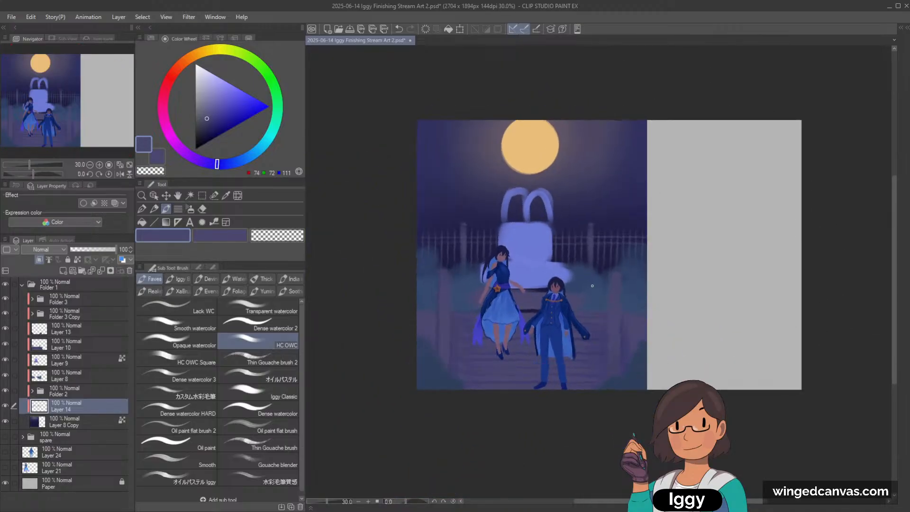
Paint a small star ornament on top of each of the two distant fence posts.
scroll(549, 137, up, 7)
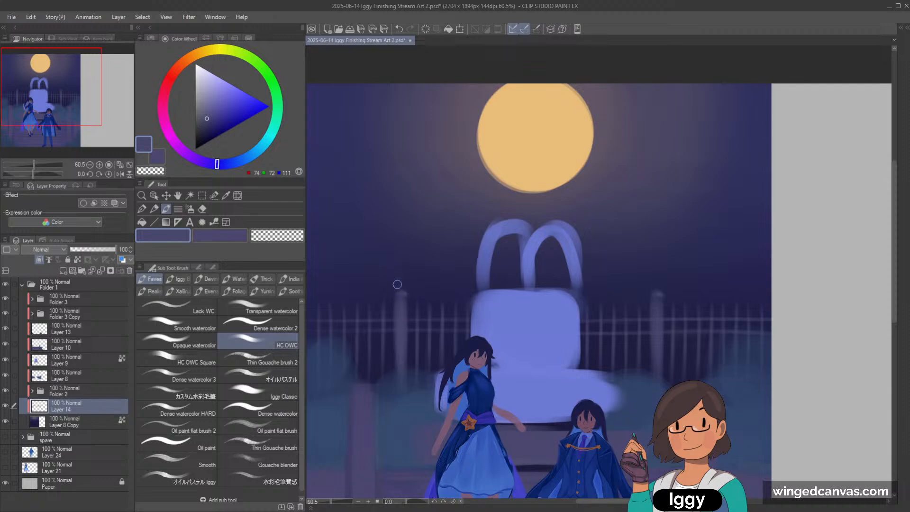
mouse_move(396, 291)
mouse_down()
mouse_move(401, 278)
mouse_move(406, 293)
mouse_up()
drag(654, 287, 656, 284)
scroll(682, 254, down, 3)
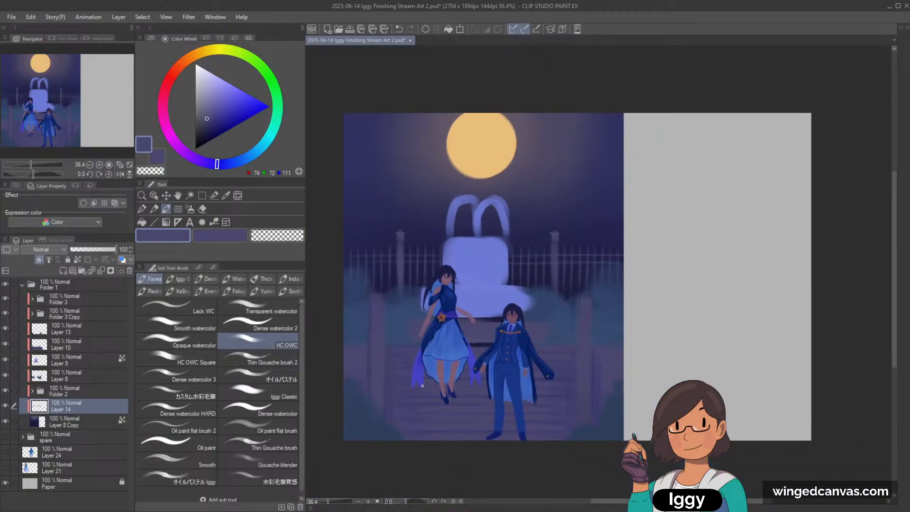
Try painting small crescent ornaments on the fence bars to the left of the left-hand post.
scroll(377, 323, up, 3)
scroll(377, 322, up, 1)
scroll(372, 273, down, 3)
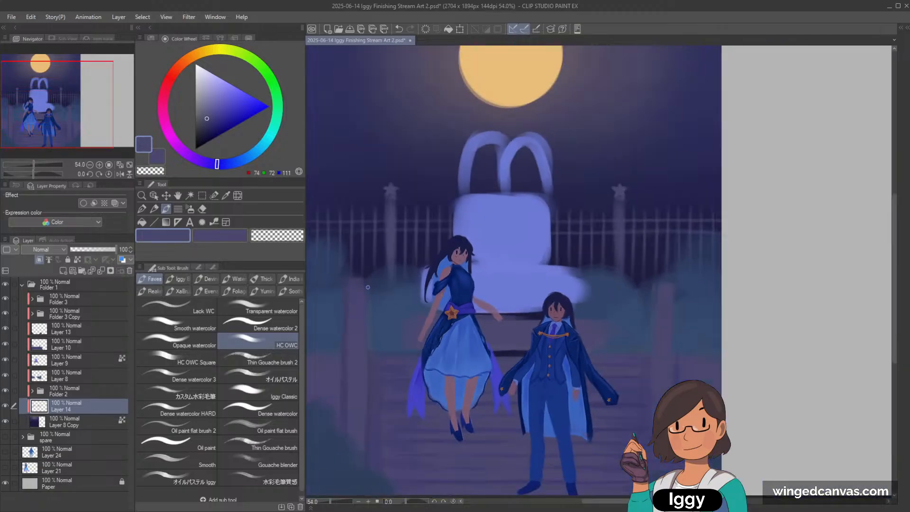
scroll(391, 218, up, 1)
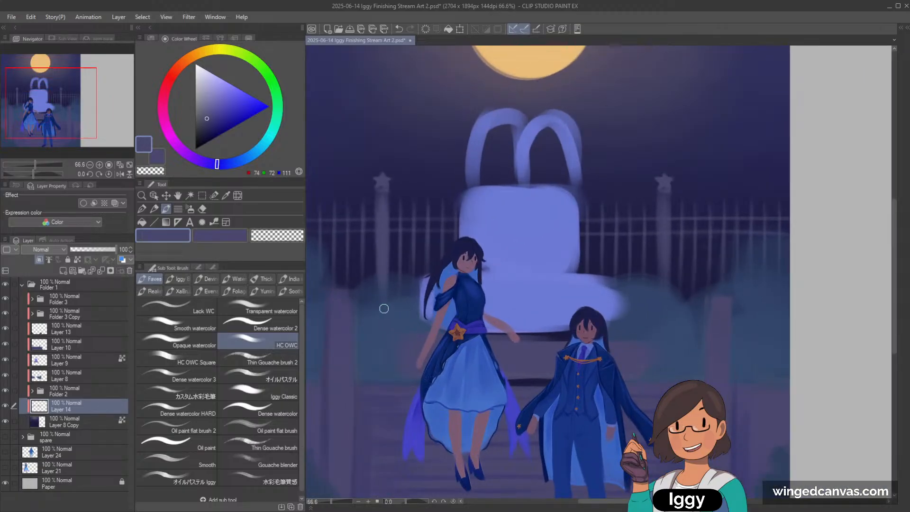
scroll(384, 309, down, 3)
scroll(531, 320, up, 1)
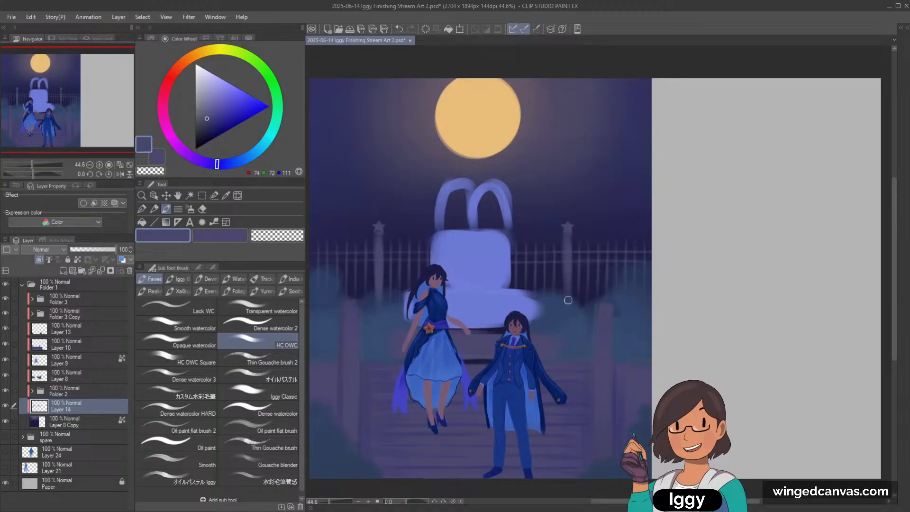
scroll(358, 314, up, 4)
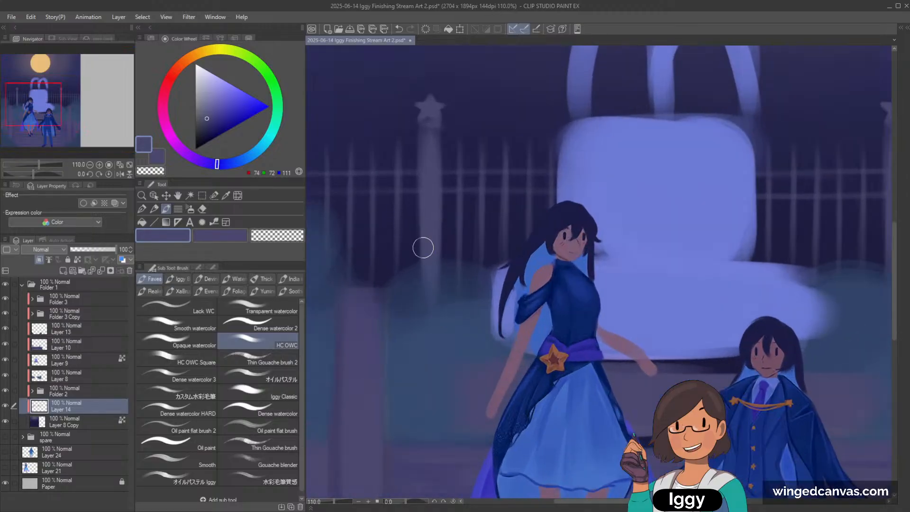
scroll(431, 278, down, 2)
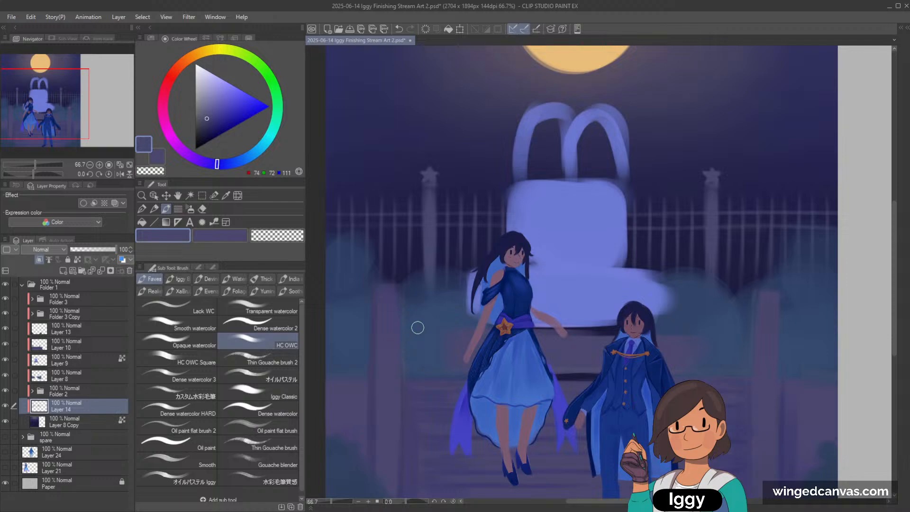
scroll(358, 163, up, 1)
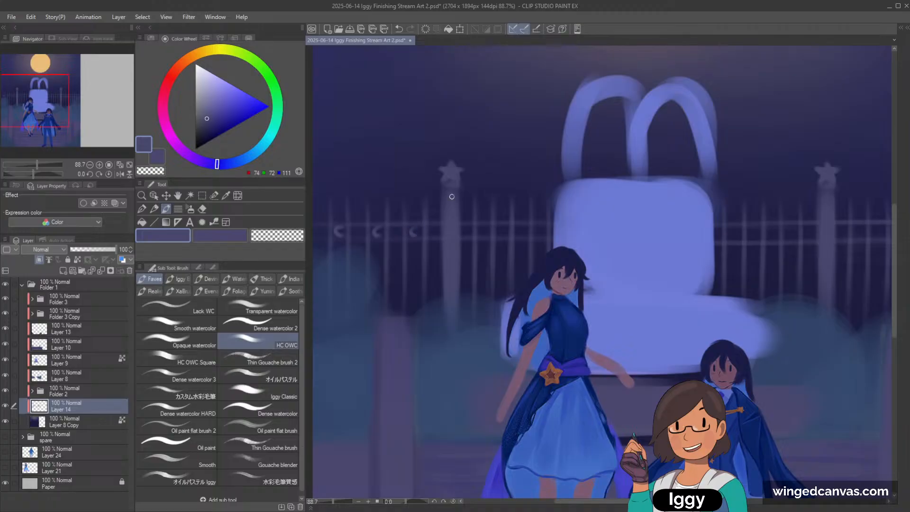
scroll(451, 196, down, 4)
key(ctrl+z)
key(ctrl+z)
key(ctrl+z)
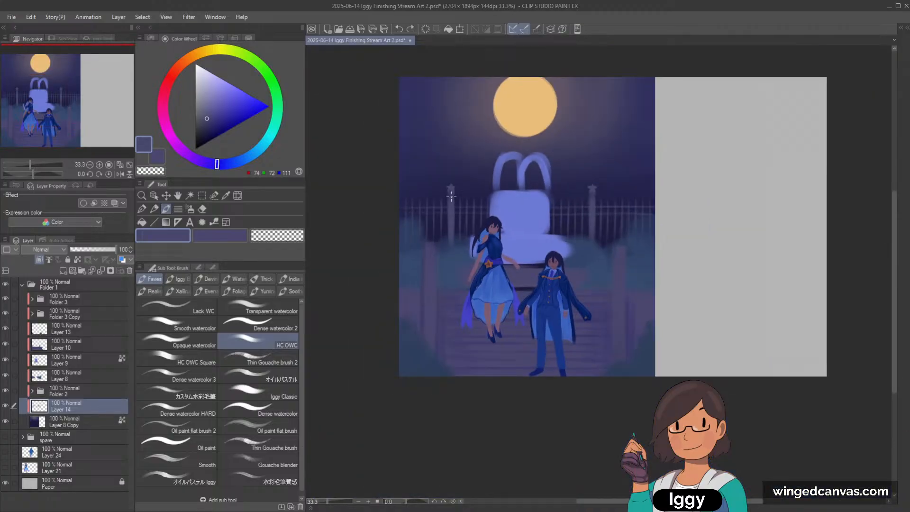
Switch to the foliage on Layer 8 and paint fuller dark blue bushes with a larger brush beneath the left part of the fence.
scroll(484, 233, up, 1)
scroll(485, 226, up, 1)
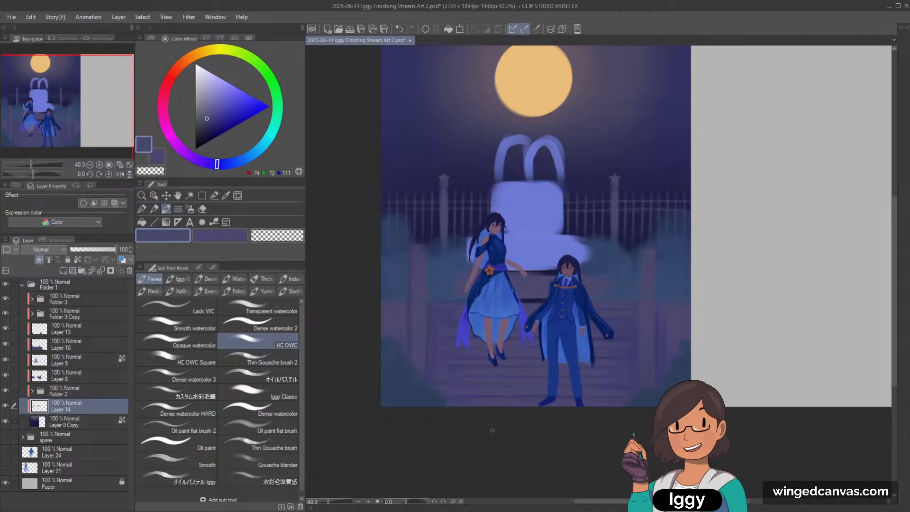
drag(56, 124, 62, 134)
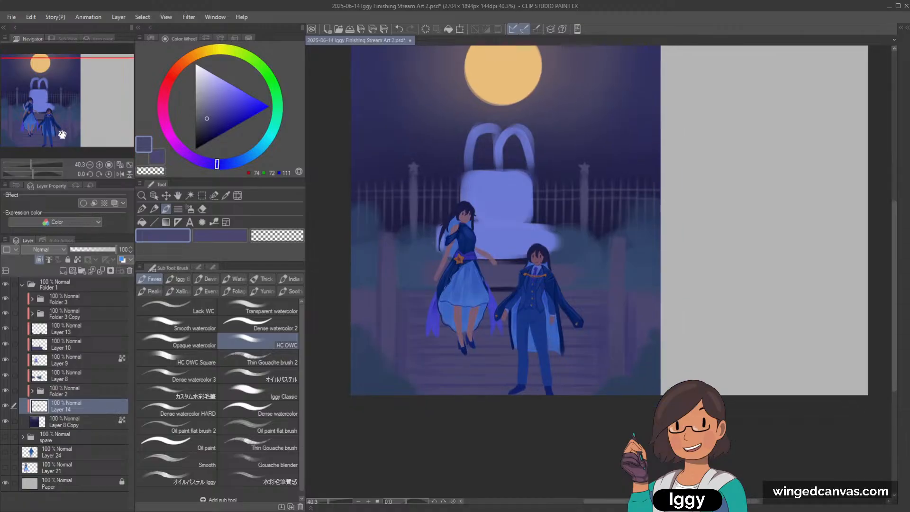
click(154, 195)
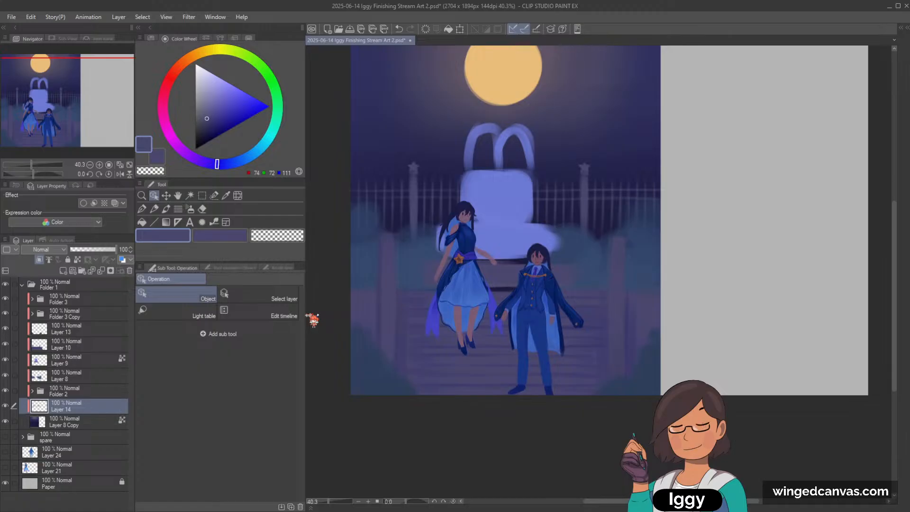
click(365, 262)
click(166, 209)
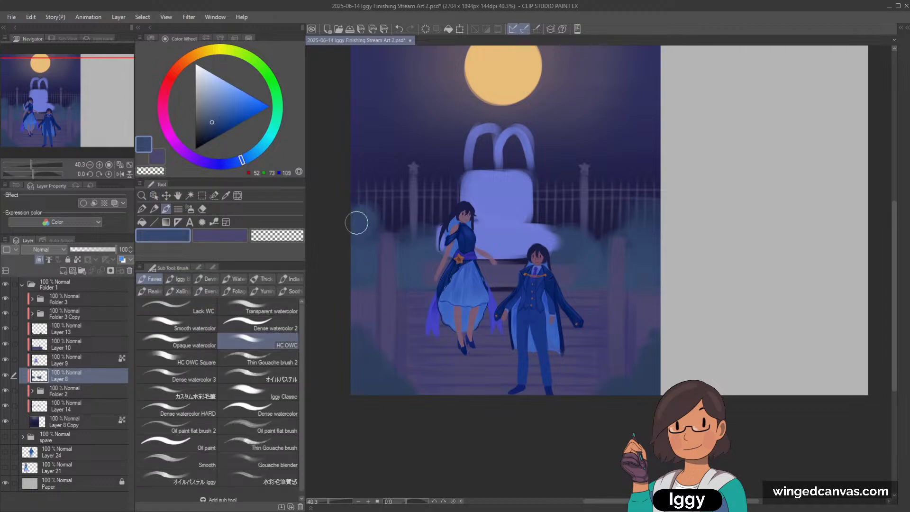
drag(356, 223, 373, 215)
key(])
key(])
key(])
mouse_move(432, 223)
mouse_down()
mouse_move(389, 242)
mouse_move(431, 221)
mouse_move(395, 242)
mouse_move(450, 234)
mouse_move(413, 270)
mouse_up()
key([)
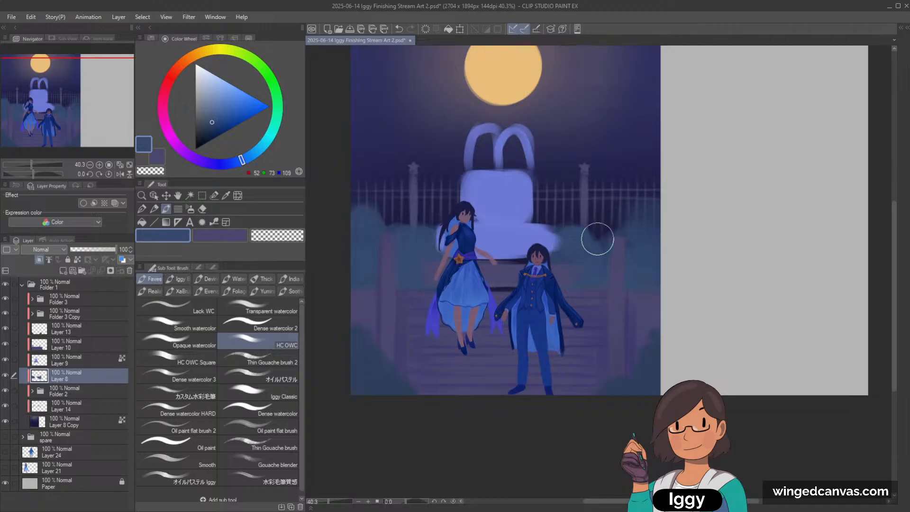
Build up the bushes in front of the right part of the fence, out to the illustration's right edge.
mouse_move(598, 238)
mouse_down()
mouse_move(647, 235)
mouse_move(652, 212)
mouse_up()
key(])
key(])
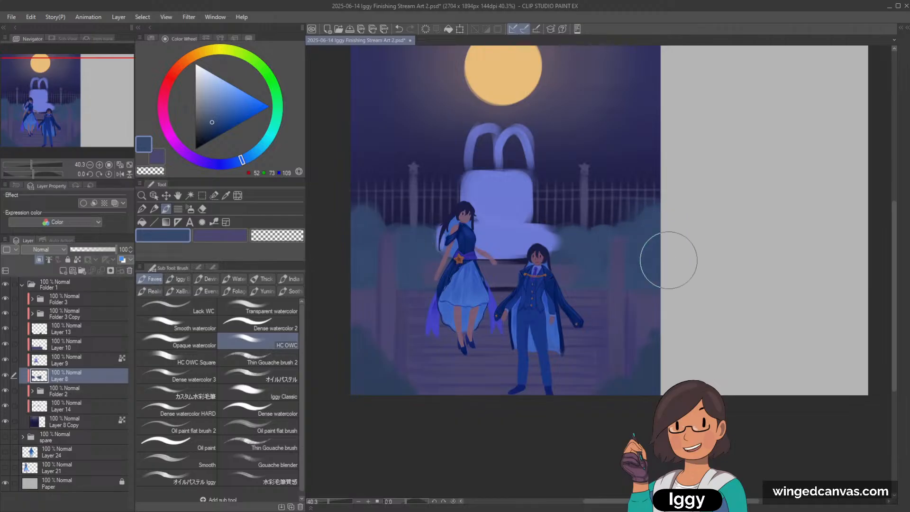
key([)
On the castle's Layer 9, unlock transparent pixels and paint over the dark strips beneath the castle with the sampled ground purple.
alt+click(496, 224)
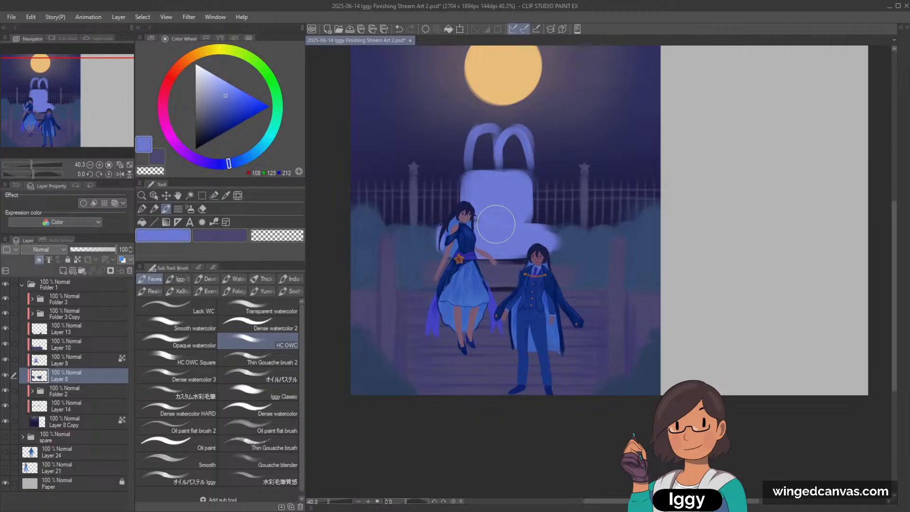
key(o)
click(506, 221)
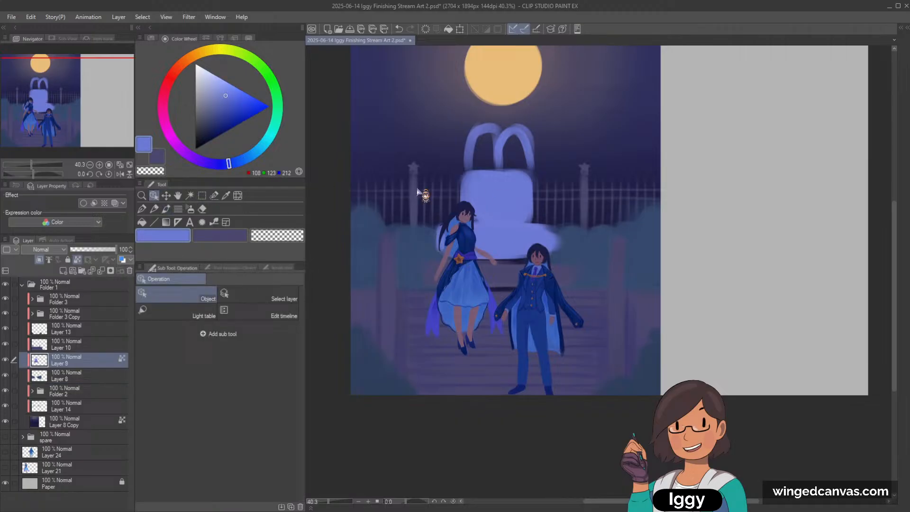
click(169, 210)
alt+click(508, 269)
key(-)
key([)
key([)
key([)
key([)
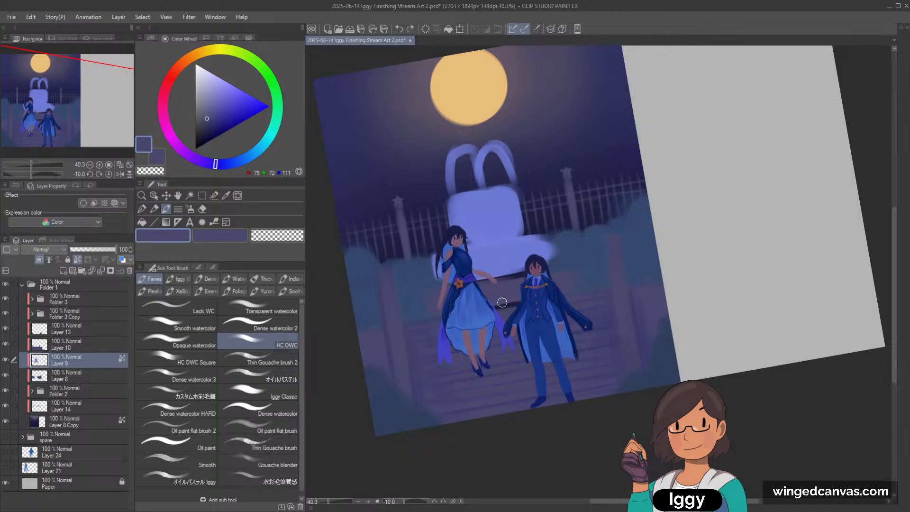
click(78, 259)
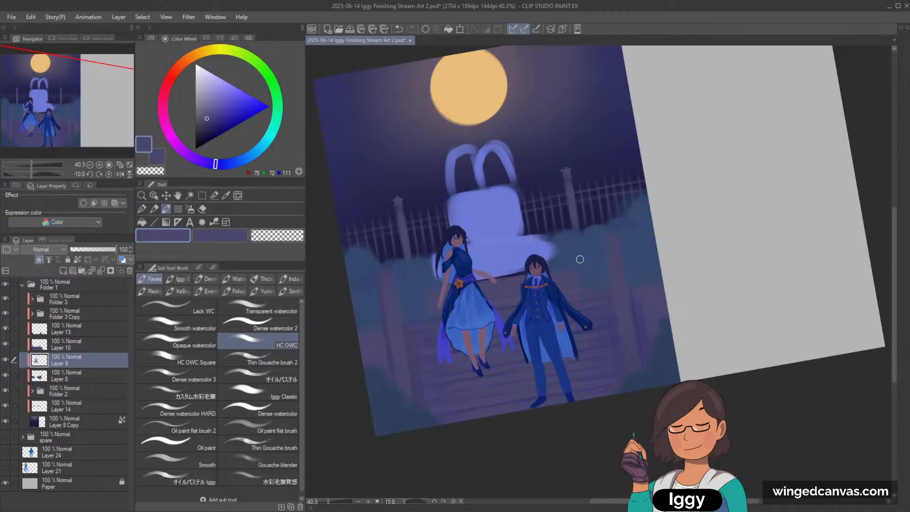
Sample the castle's blue and square off the right end of its lower tier.
key(^)
alt+click(524, 238)
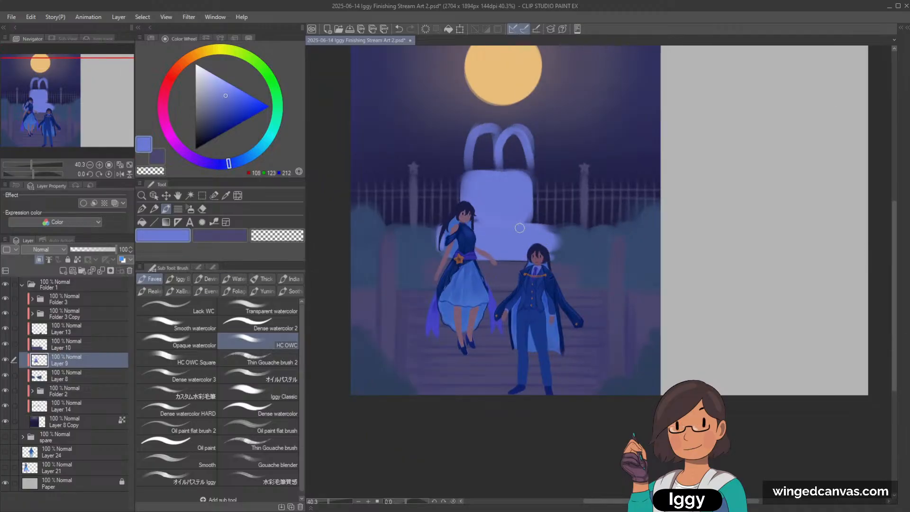
mouse_move(545, 232)
mouse_down()
mouse_move(550, 261)
mouse_move(554, 239)
mouse_up()
Darken the sampled ground colour to RGB 44, 41, 86 and paint the side edges of the base beneath the castle.
alt+click(398, 344)
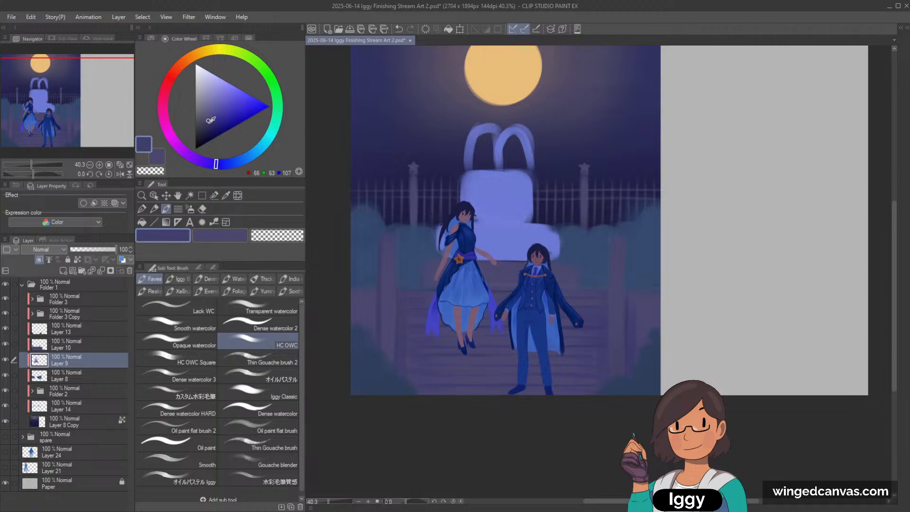
click(208, 128)
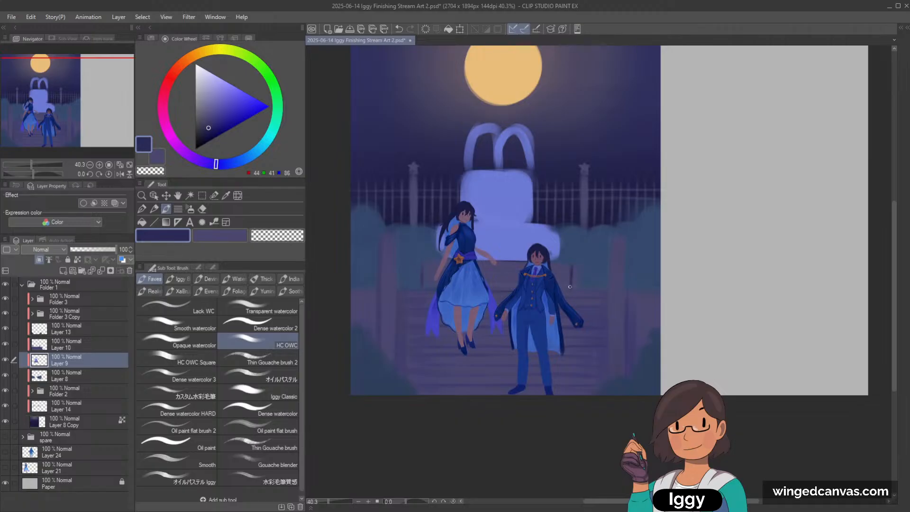
key(c)
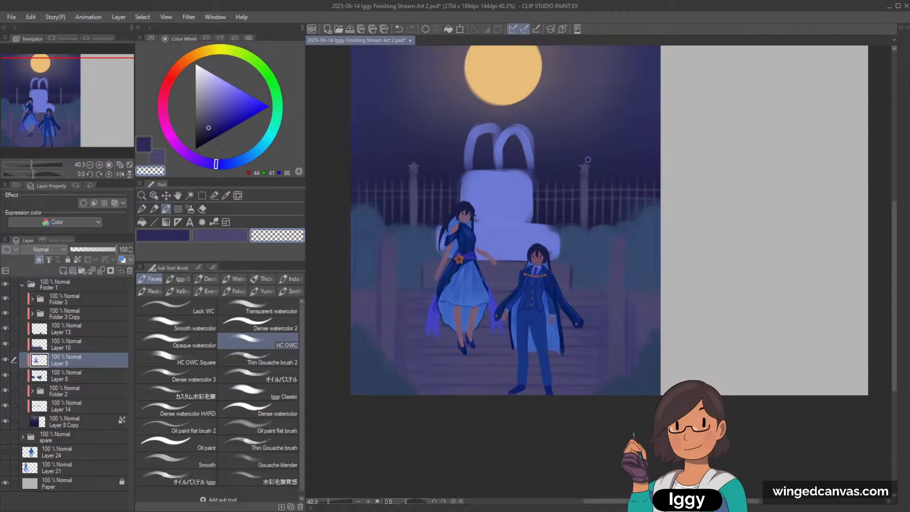
Select the rectangular area around the castle on Layer 9.
click(202, 195)
mouse_move(430, 101)
mouse_down()
mouse_move(578, 237)
mouse_move(582, 260)
mouse_up()
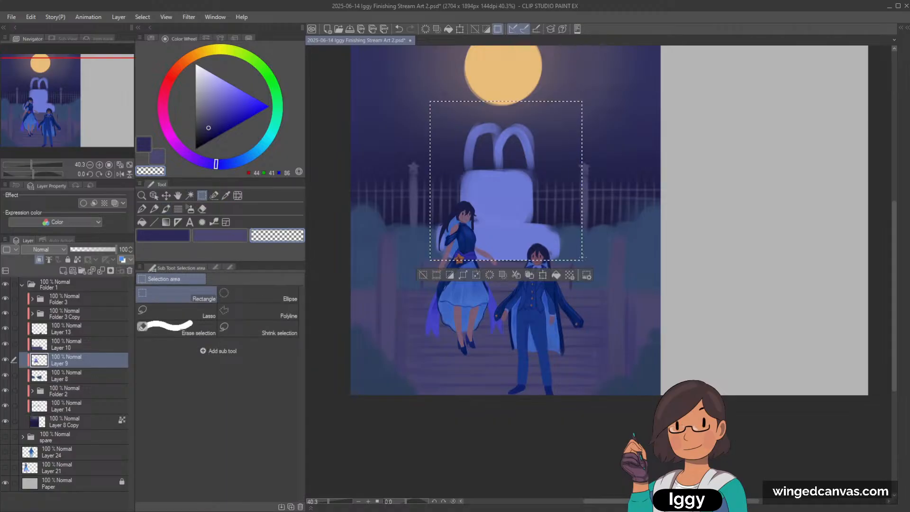
Try nudging the selected castle slightly right and down, comparing it with its original position.
click(166, 195)
key(Right)
key(Right)
key(Right)
key(Right)
key(Down)
key(Down)
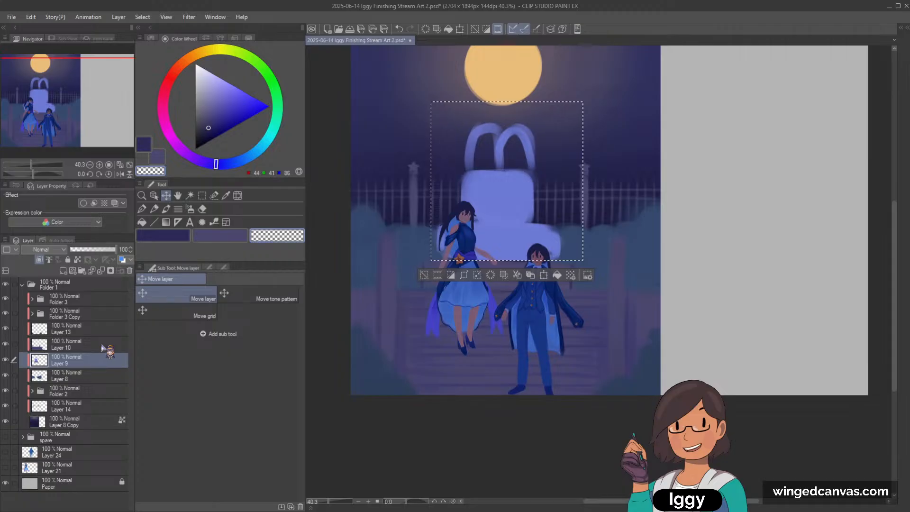
click(424, 275)
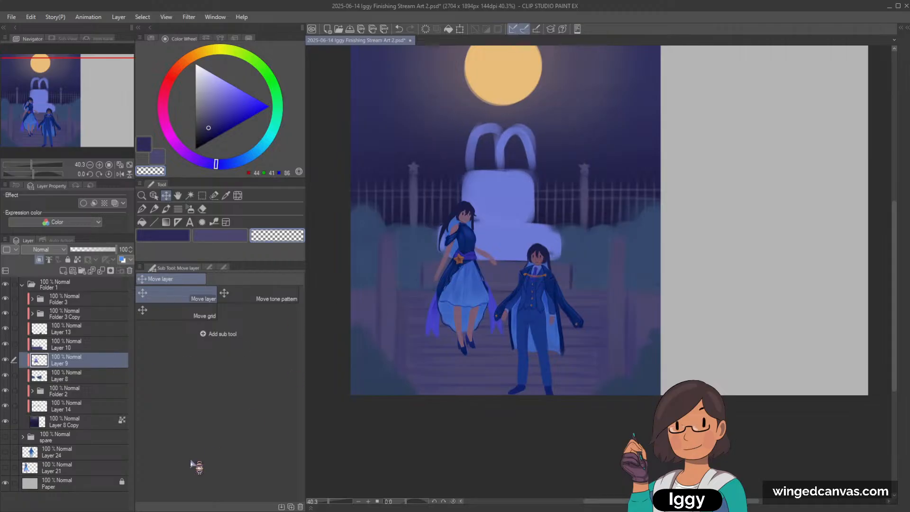
key(ctrl+z)
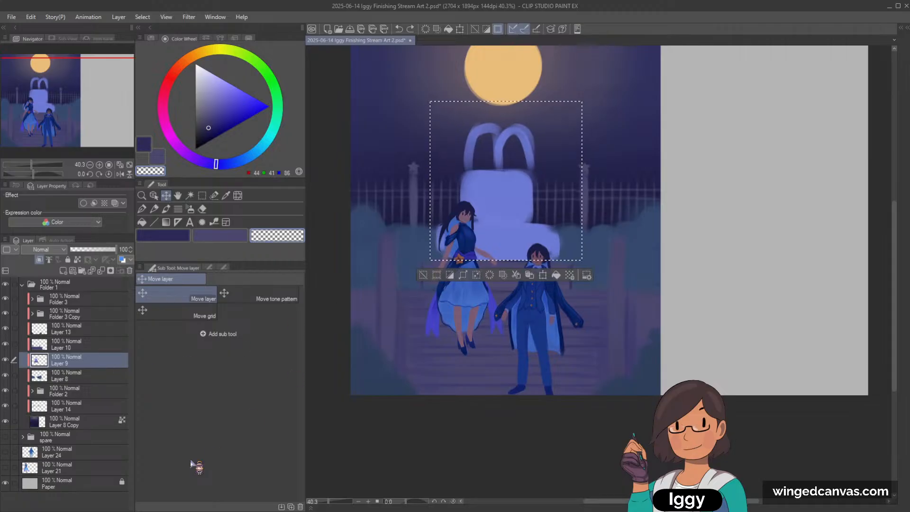
key(ctrl+y)
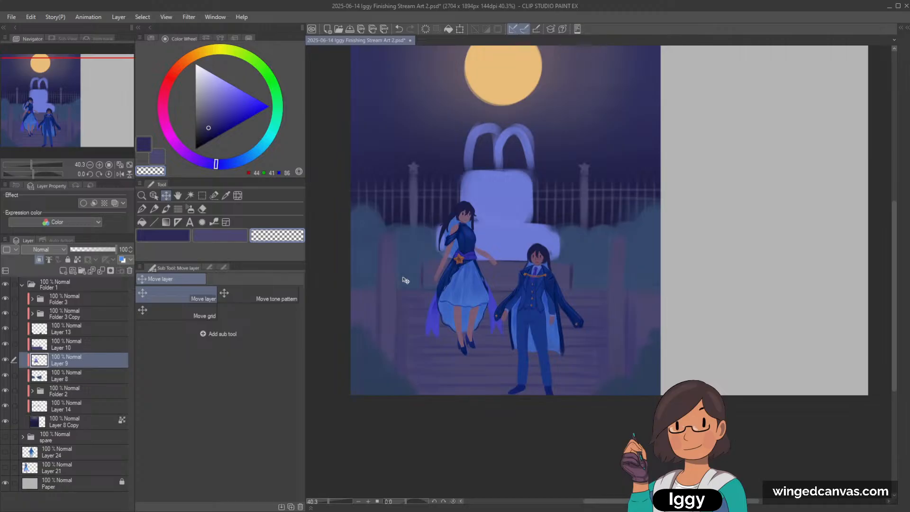
key(ctrl+z)
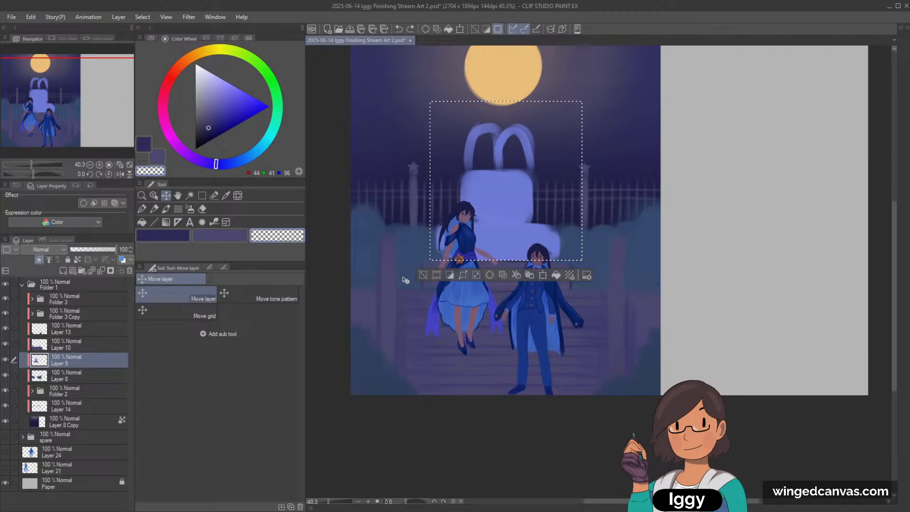
Stretch the selected castle slightly wider on both sides with Transform, and clear the selection.
key(ctrl+t)
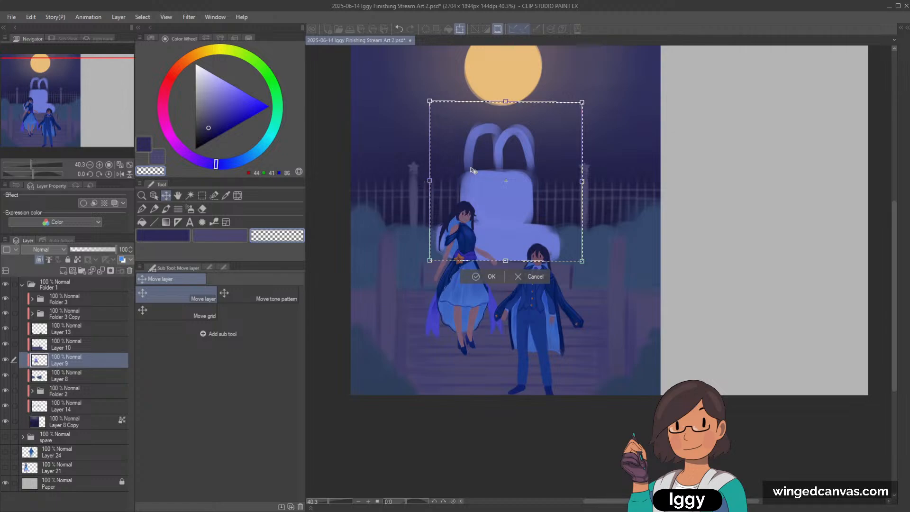
drag(430, 181, 426, 180)
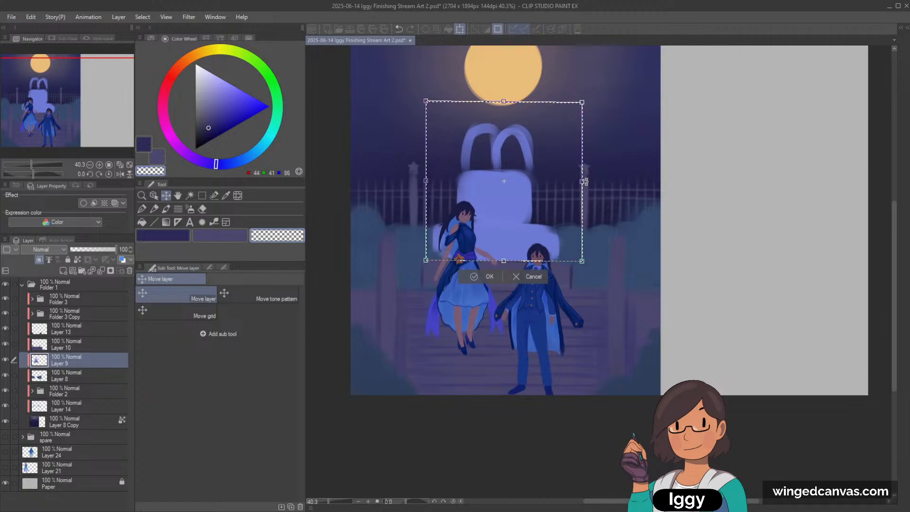
drag(589, 180, 588, 181)
click(478, 276)
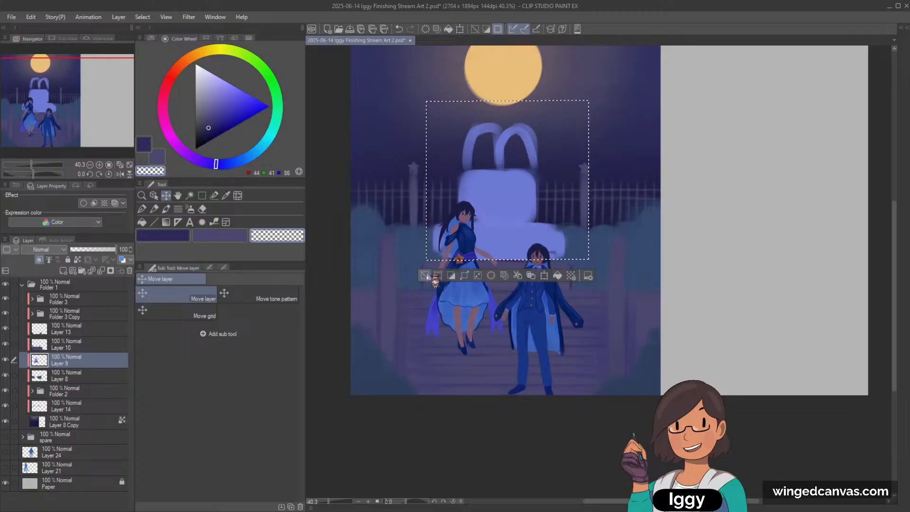
click(428, 275)
scroll(544, 137, down, 1)
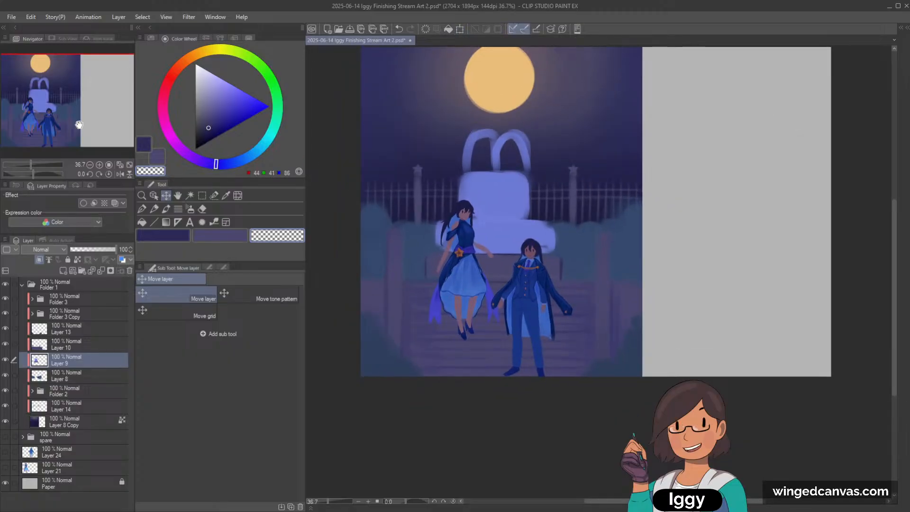
Add a new layer directly above Layer 8 Copy.
click(91, 105)
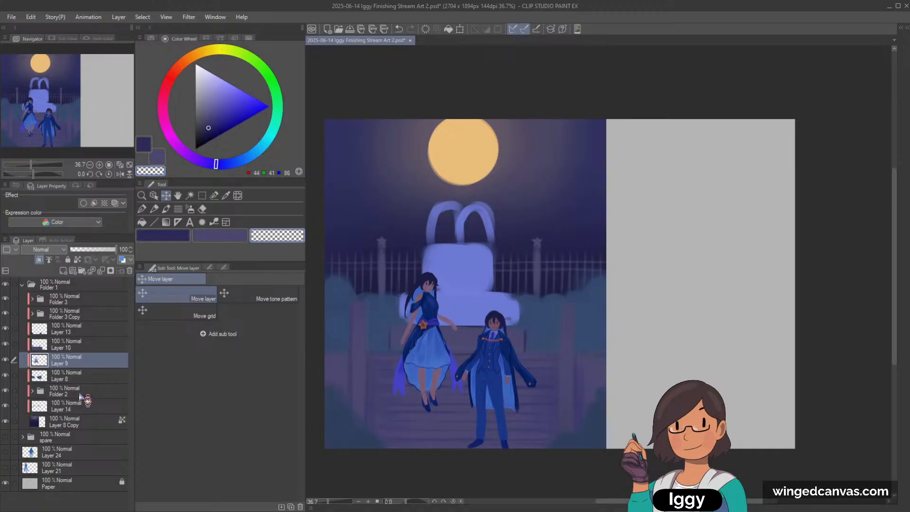
click(90, 378)
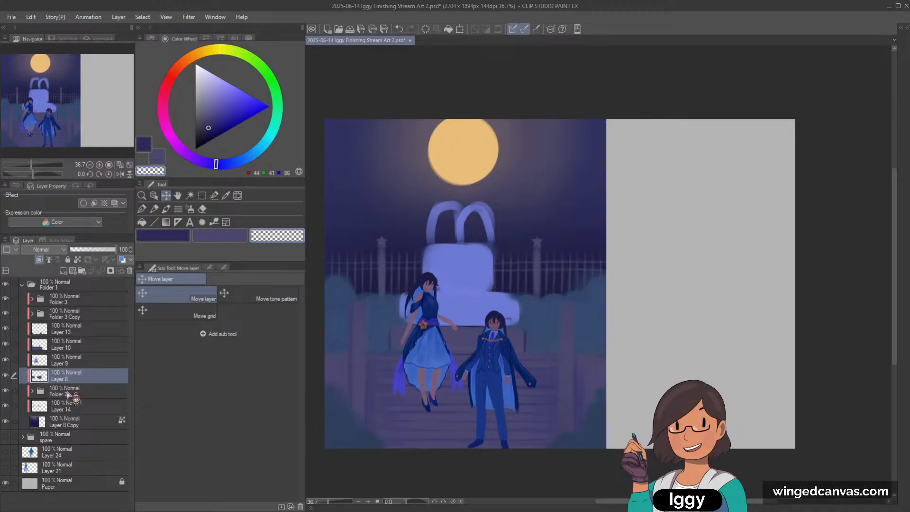
click(66, 423)
click(6, 406)
click(5, 406)
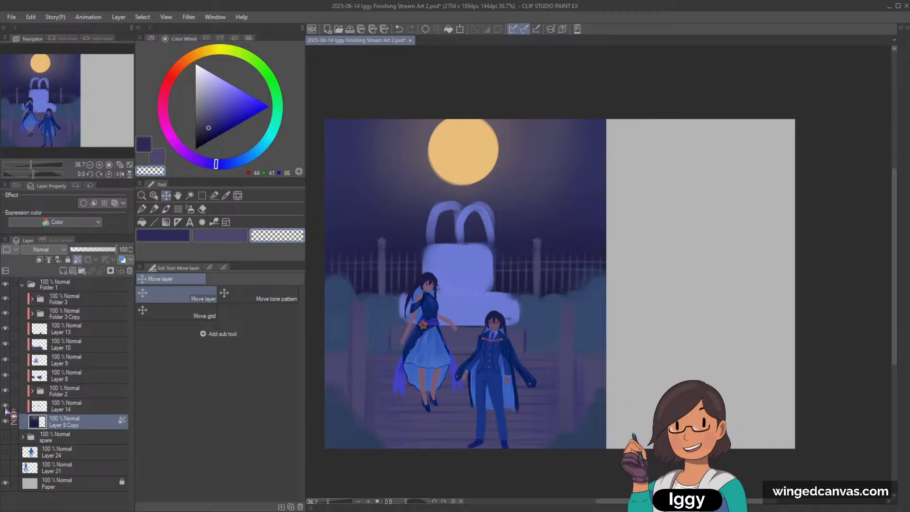
click(62, 271)
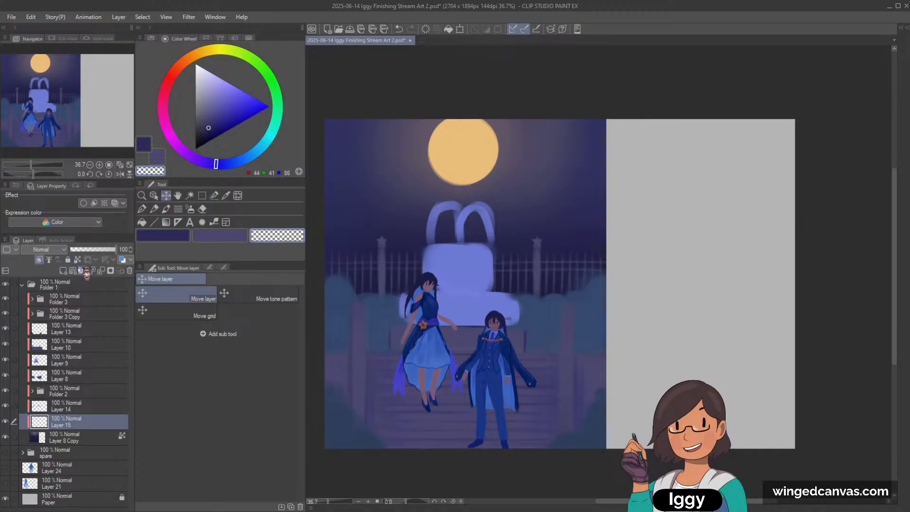
Paint a thin light-blue shooting-star trail descending diagonally to the right of the moon with the HC OWC brush.
click(166, 209)
alt+click(582, 166)
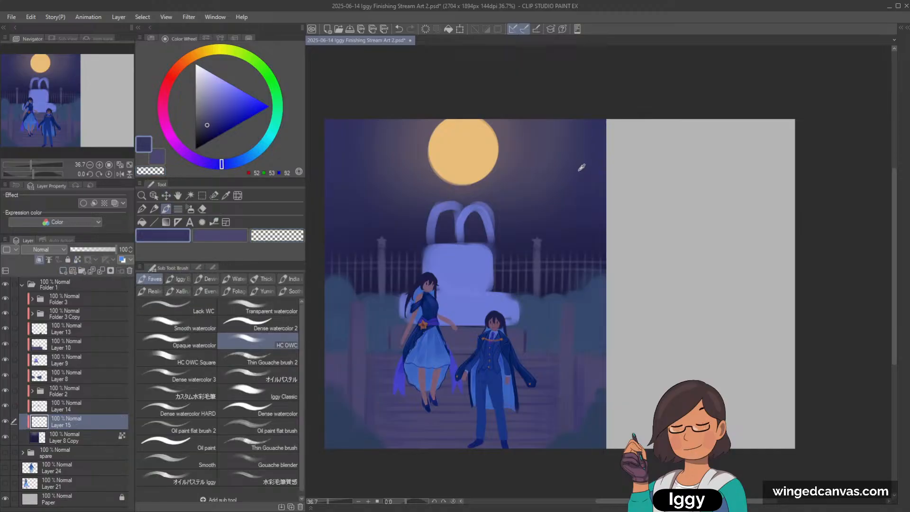
click(257, 150)
click(229, 83)
drag(571, 131, 495, 198)
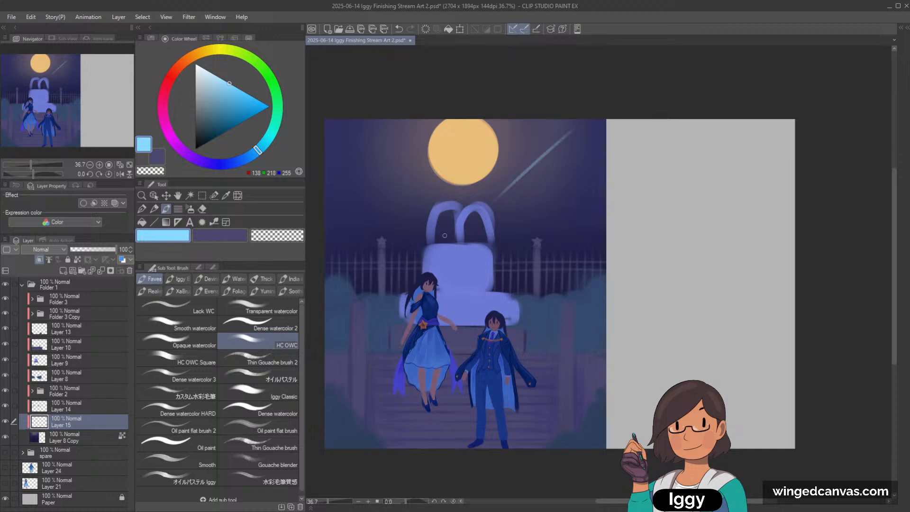
key(ctrl+z)
drag(575, 121, 504, 180)
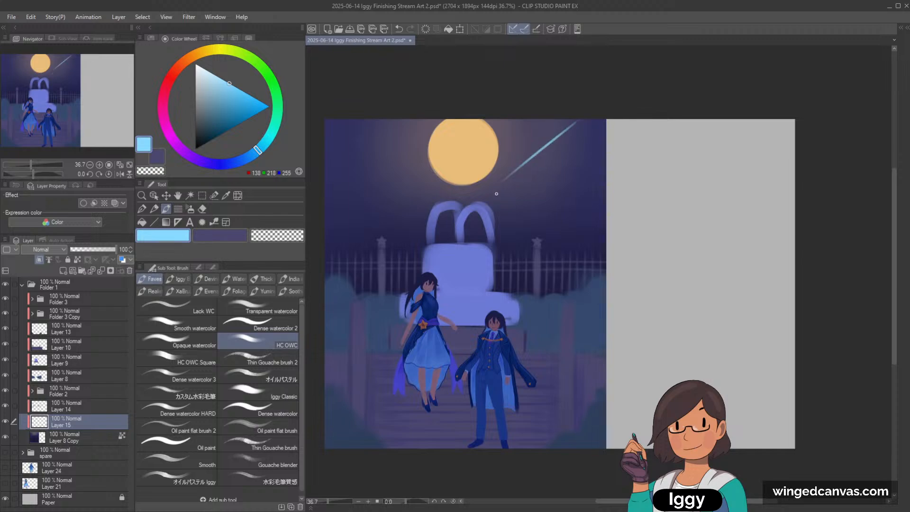
Add trails with two small stars left of the moon, and a shorter trail and a small star right of it.
drag(412, 122, 356, 164)
drag(359, 184, 364, 188)
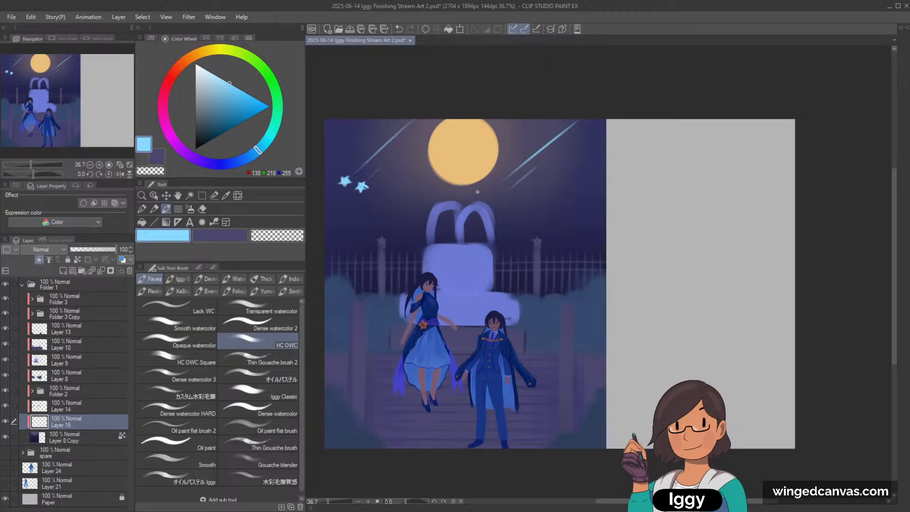
drag(493, 183, 500, 188)
key(ctrl+z)
Try recolouring the stars and trails with a pale orange using a much larger brush.
alt+click(490, 160)
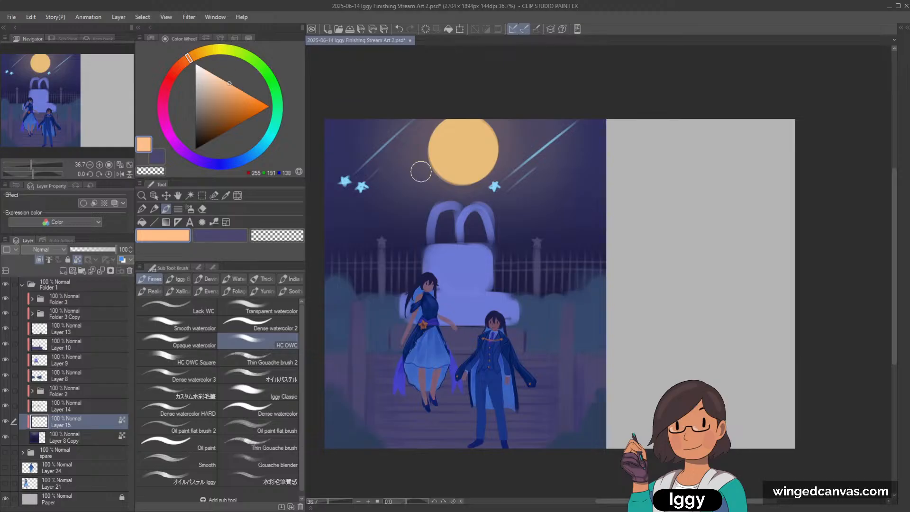
key(])
key(])
key(])
key(])
key(])
key(])
key(])
key(])
key(])
key(])
key(])
key(])
key(])
mouse_move(344, 172)
mouse_down()
mouse_move(461, 90)
mouse_move(599, 77)
mouse_up()
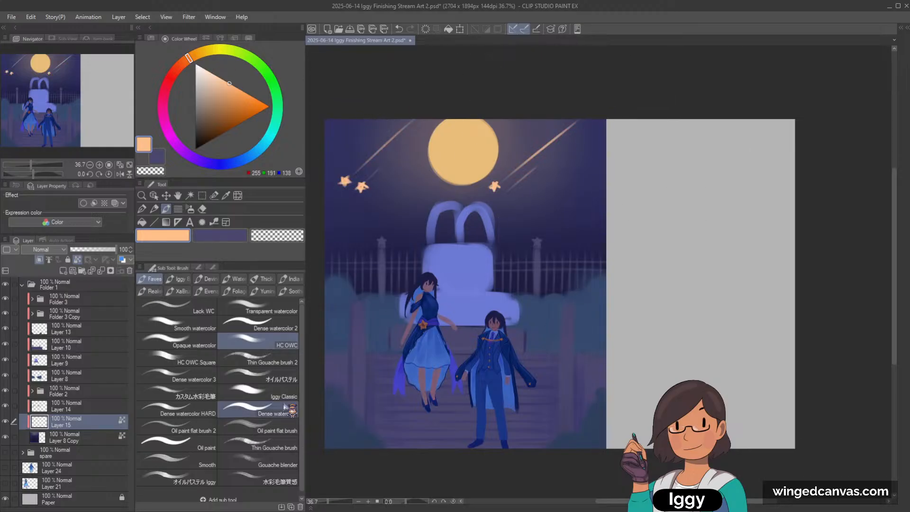
key(ctrl+z)
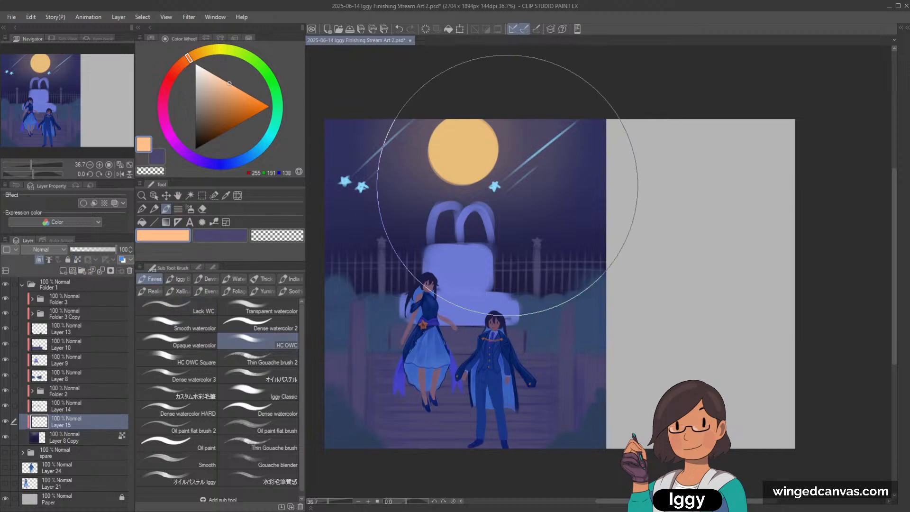
Try erasing the shorter trail right of the moon with a small transparent brush.
key([)
key([)
key([)
key([)
key([)
key([)
key([)
key([)
key([)
key([)
key([)
key([)
key([)
key([)
key(c)
drag(528, 169, 495, 201)
drag(562, 158, 497, 201)
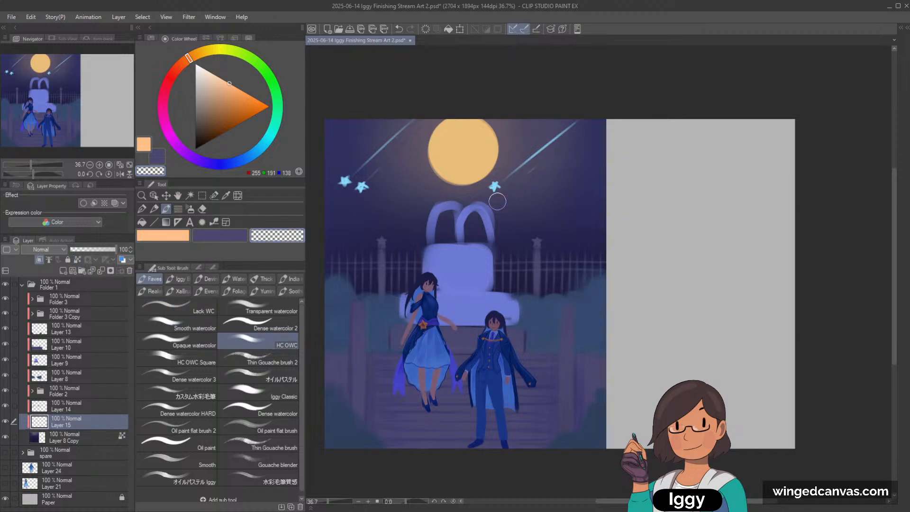
key(c)
key(ctrl+z)
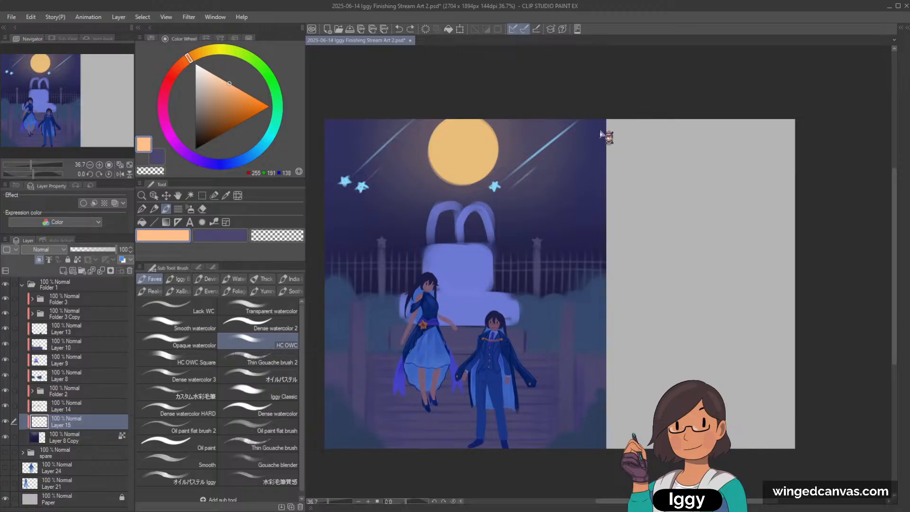
key(slash)
key(c)
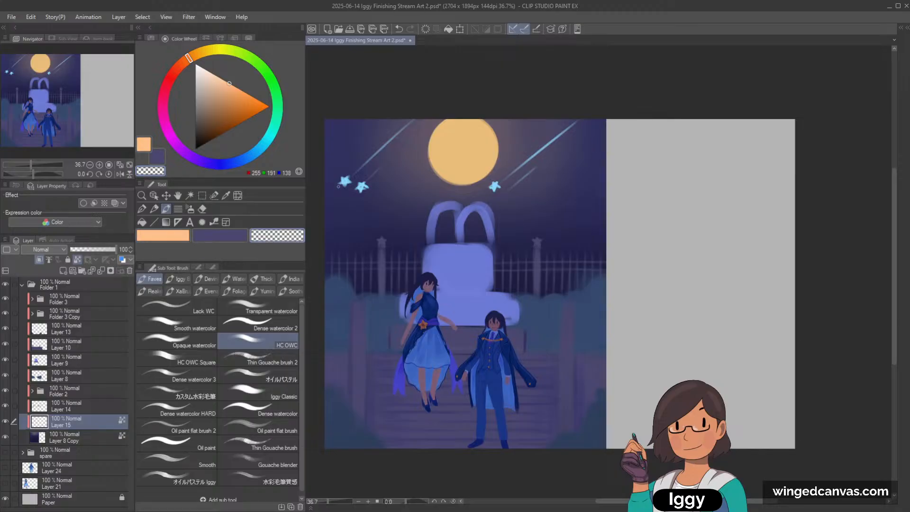
Lasso the shorter trail right of the moon and shift it slightly farther from the moon.
alt+click(344, 182)
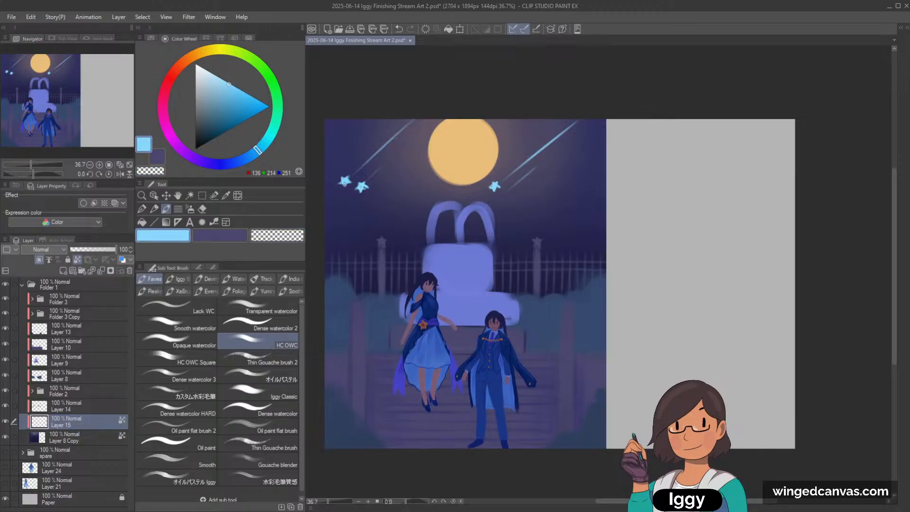
click(214, 195)
mouse_move(503, 198)
mouse_down()
mouse_move(553, 159)
mouse_move(570, 167)
mouse_move(559, 159)
mouse_up()
click(166, 196)
key(ctrl+z)
click(466, 205)
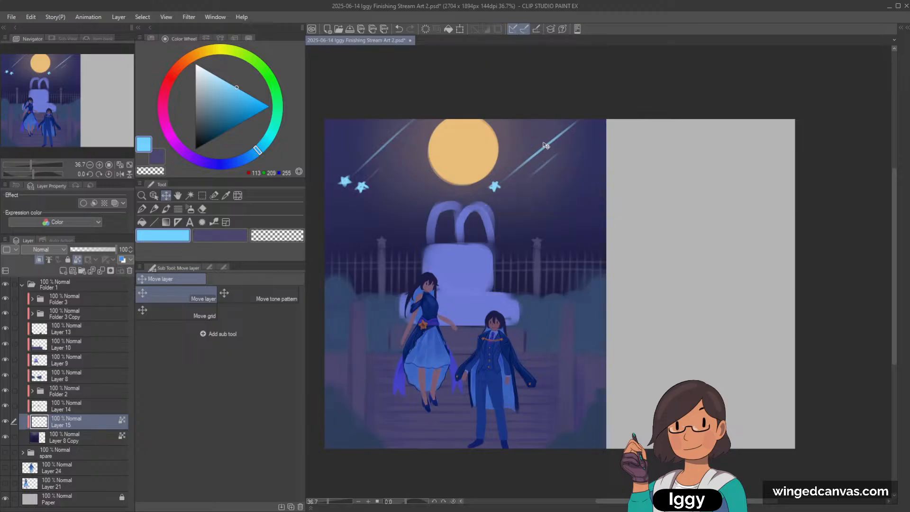
Paint a small light-blue star at the lower end of the shorter trail right of the moon.
click(166, 208)
scroll(516, 182, up, 1)
scroll(516, 182, up, 1)
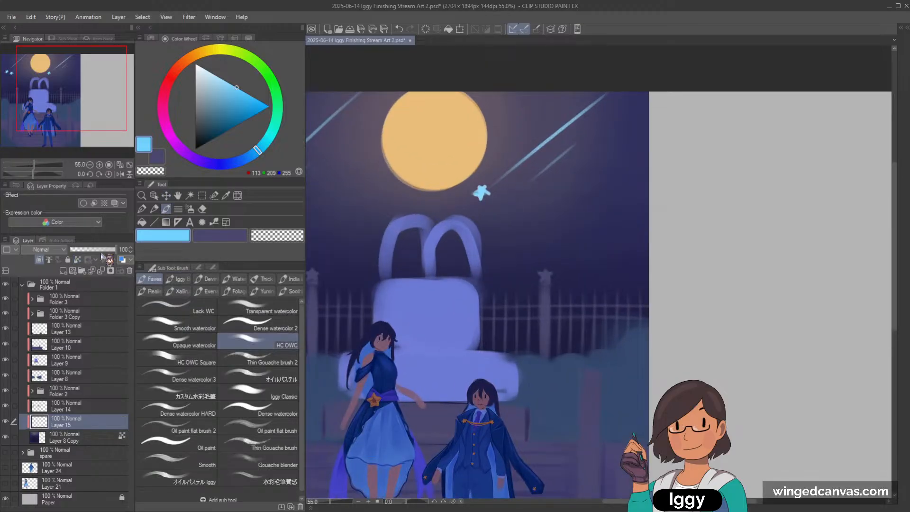
key(ctrl+z)
scroll(583, 212, down, 4)
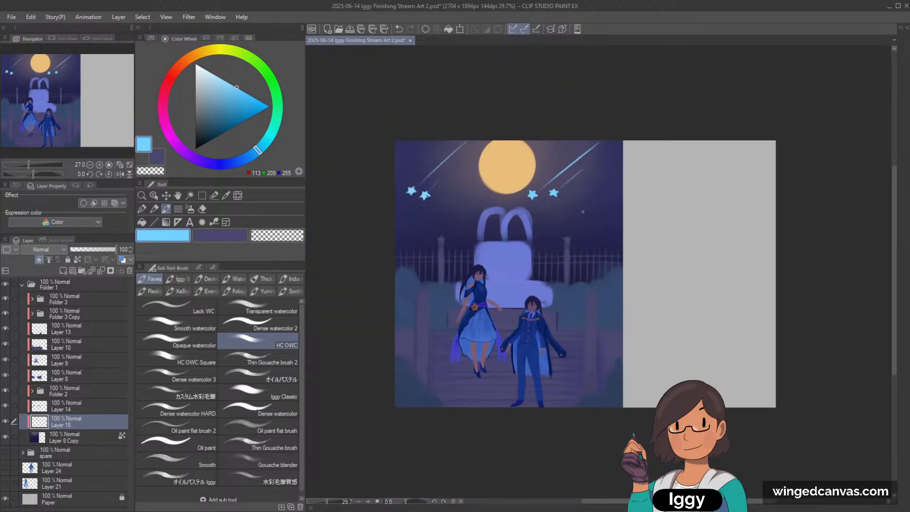
scroll(559, 300, up, 1)
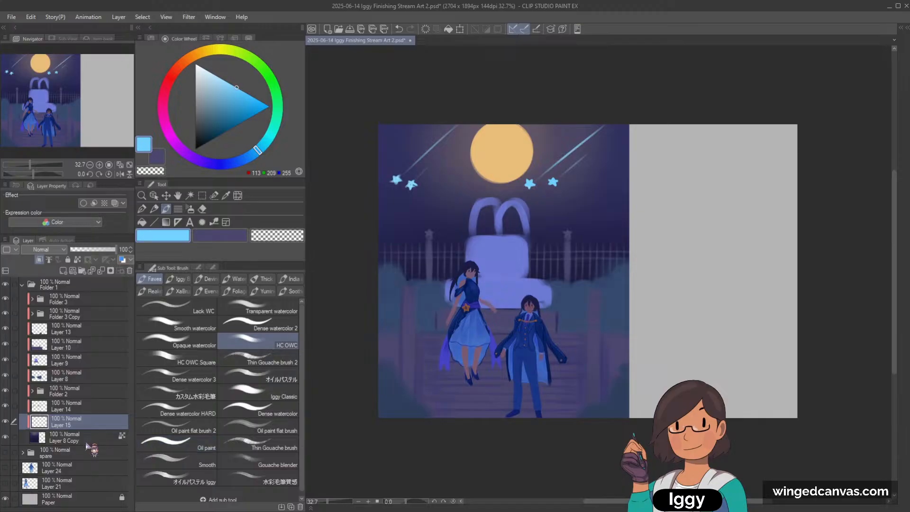
Airbrush a soft light-blue glow along the horizon behind the fence on a new layer above Layer 8 Copy.
click(63, 270)
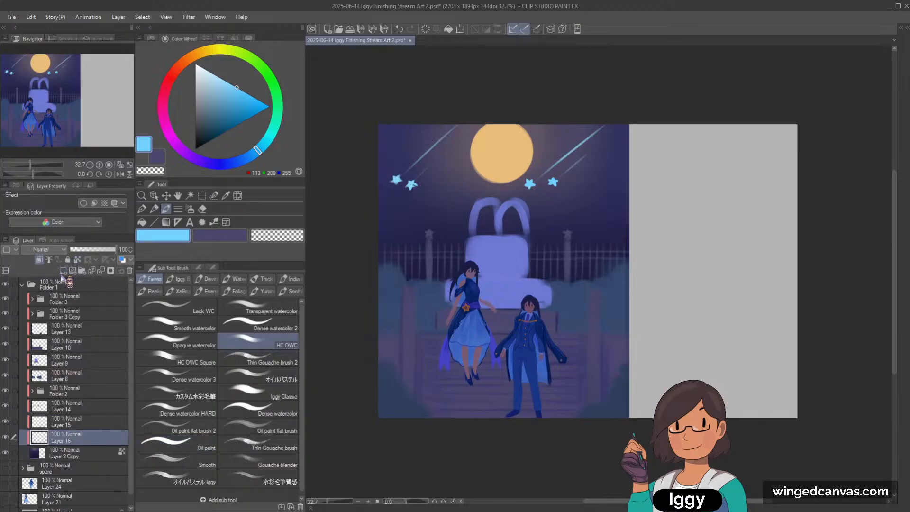
click(190, 208)
click(249, 94)
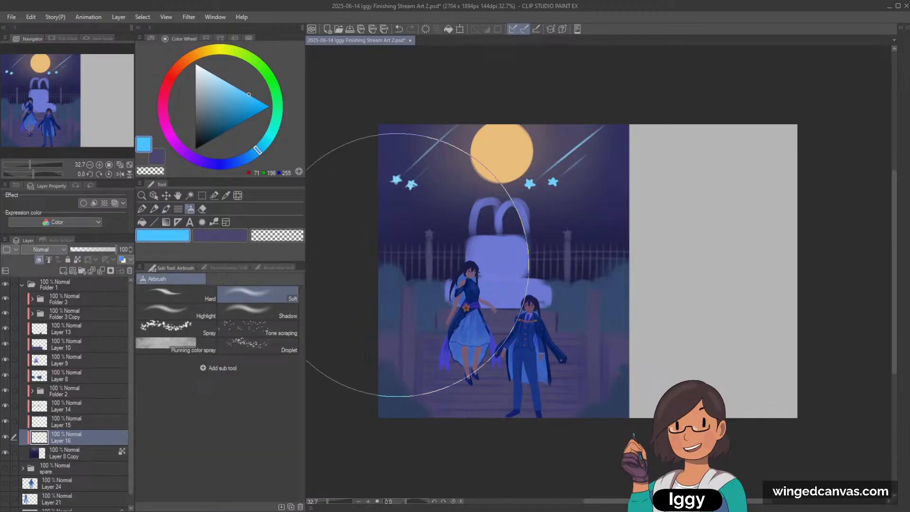
drag(407, 224, 538, 298)
key(ctrl+z)
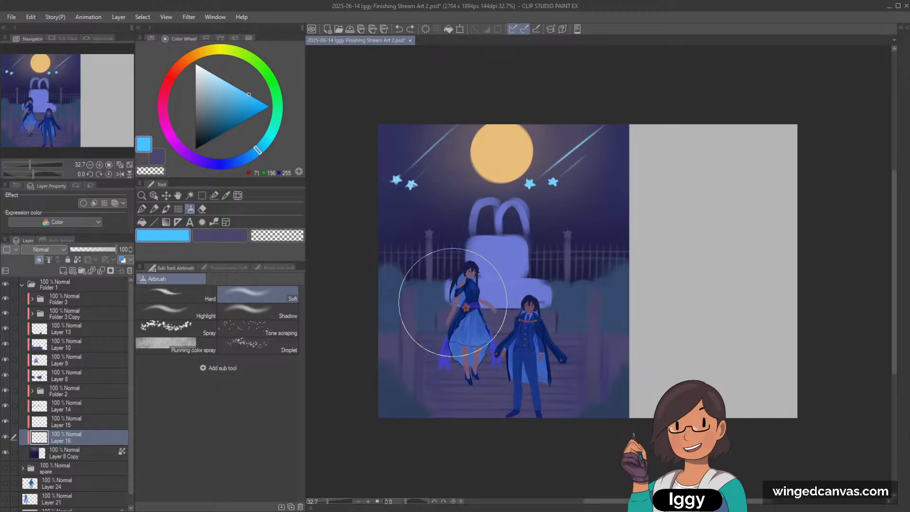
drag(433, 285, 583, 264)
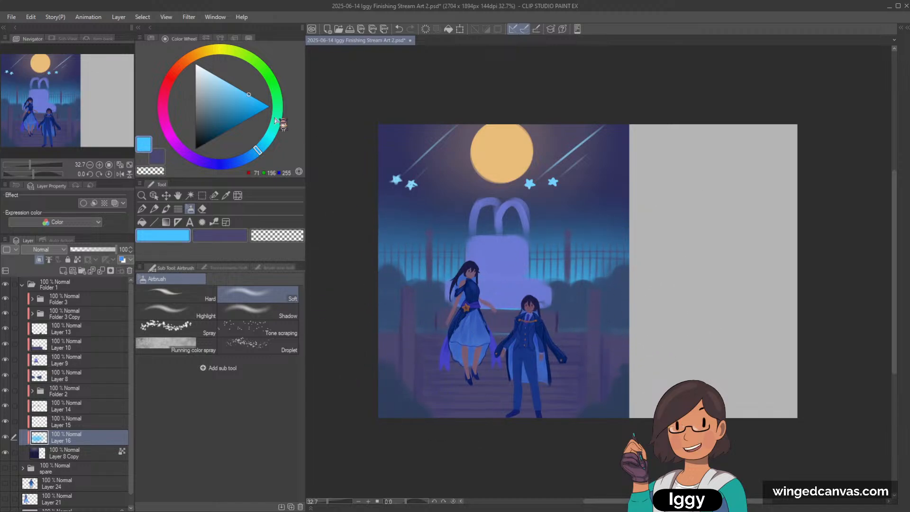
Lock the glow layer's transparent pixels and recolour the glow a deeper blue (RGB 71, 110, 255).
click(232, 162)
click(78, 259)
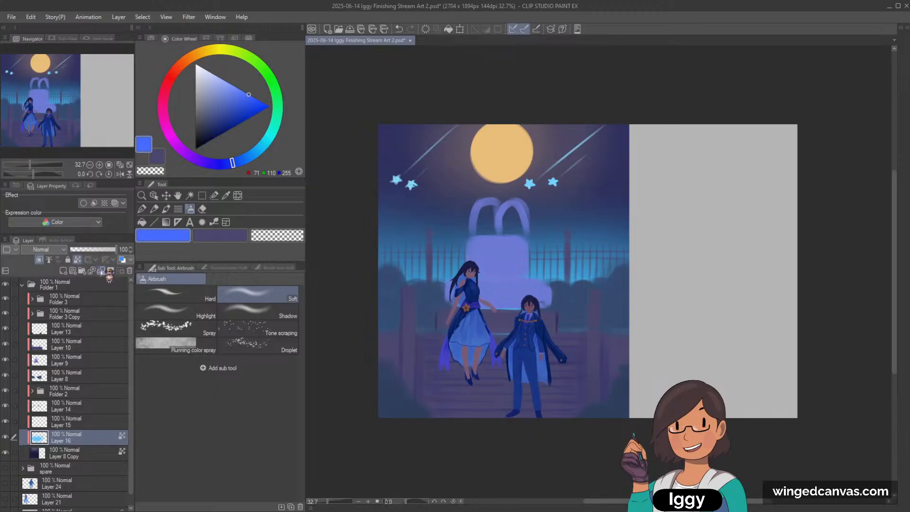
drag(426, 284, 576, 280)
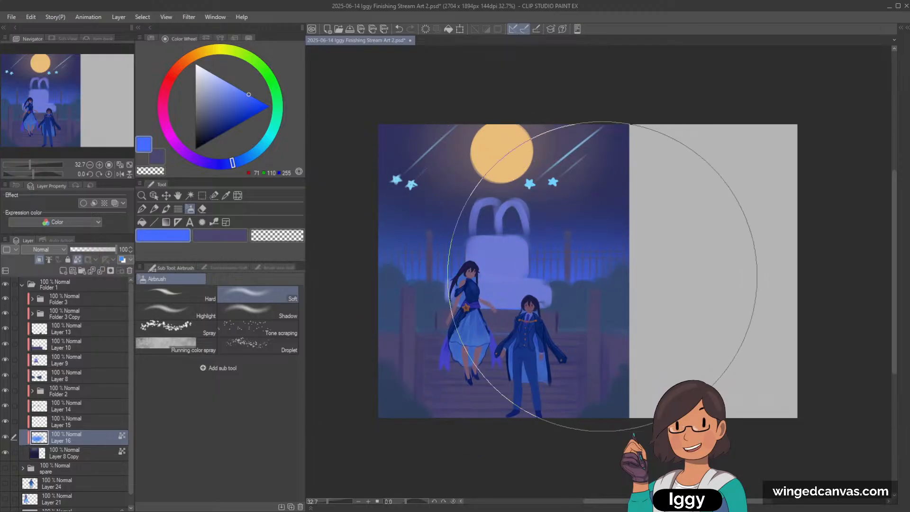
Try recolouring the horizon glow violet.
click(245, 106)
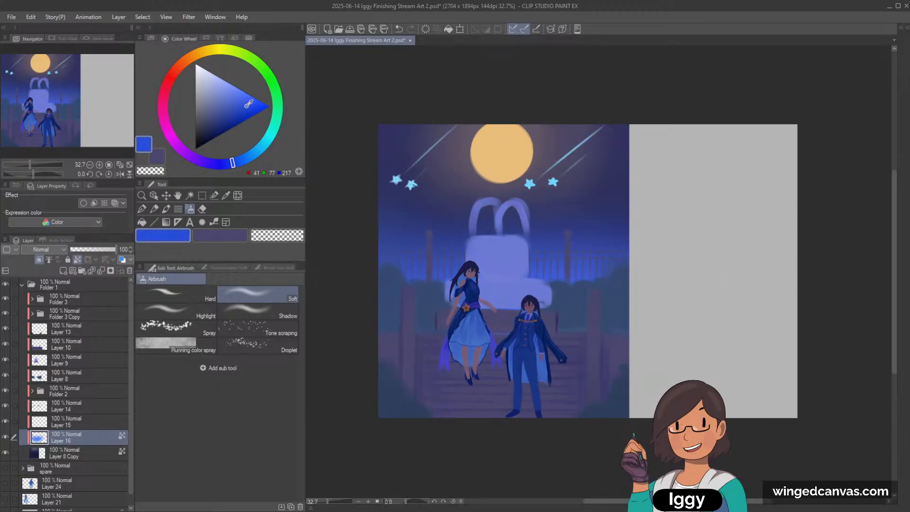
click(207, 163)
mouse_move(481, 274)
mouse_down()
mouse_move(436, 336)
mouse_move(446, 346)
mouse_move(436, 355)
mouse_up()
Recolour the horizon glow azure blue, finishing with RGB 60, 143, 238.
click(247, 157)
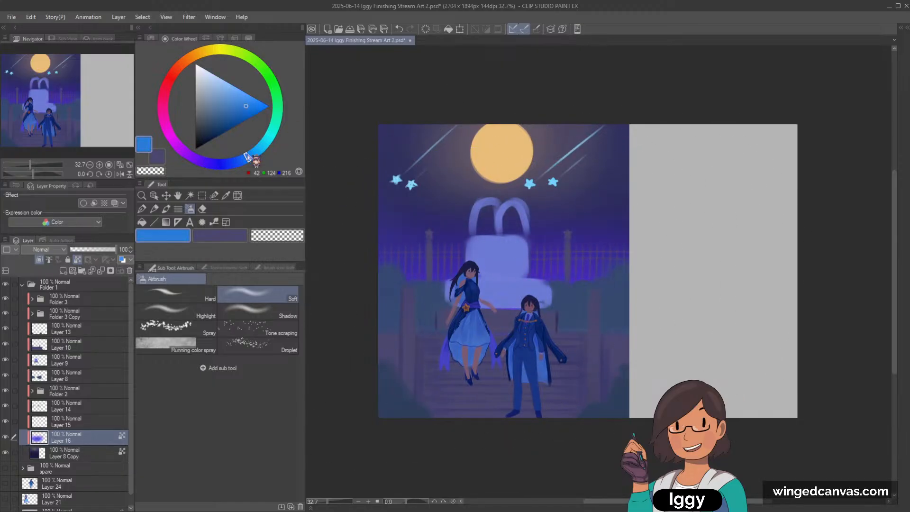
mouse_move(487, 305)
mouse_down()
mouse_move(463, 304)
mouse_move(445, 274)
mouse_move(645, 273)
mouse_move(521, 291)
mouse_up()
click(247, 100)
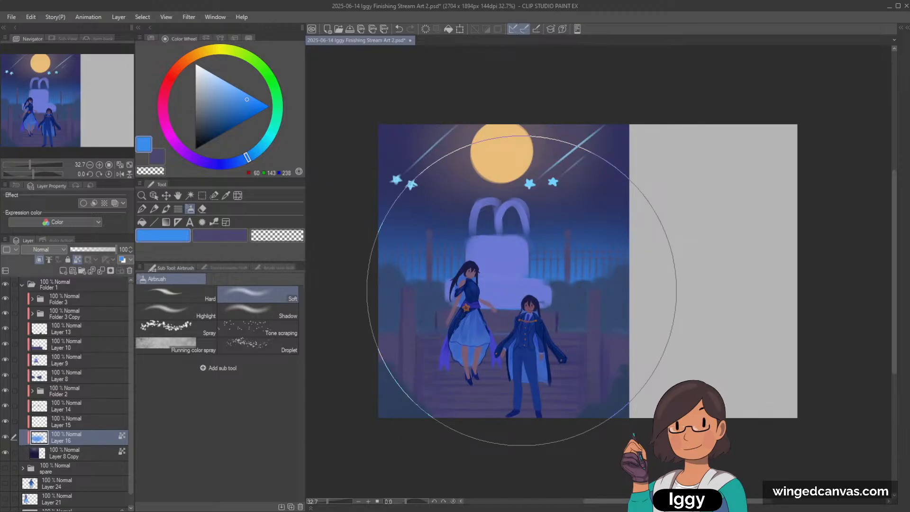
Fade the horizon glow with a smaller soft airbrush set to transparent.
key(c)
key(bracketleft)
key(bracketleft)
key(bracketleft)
key(bracketleft)
key(bracketleft)
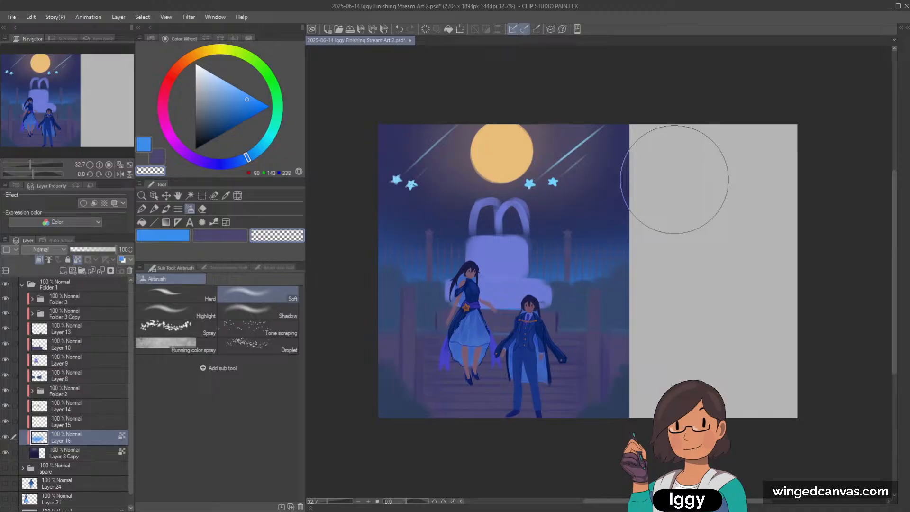
Select Layer 10 from the canvas and place it inside a new folder.
key(o)
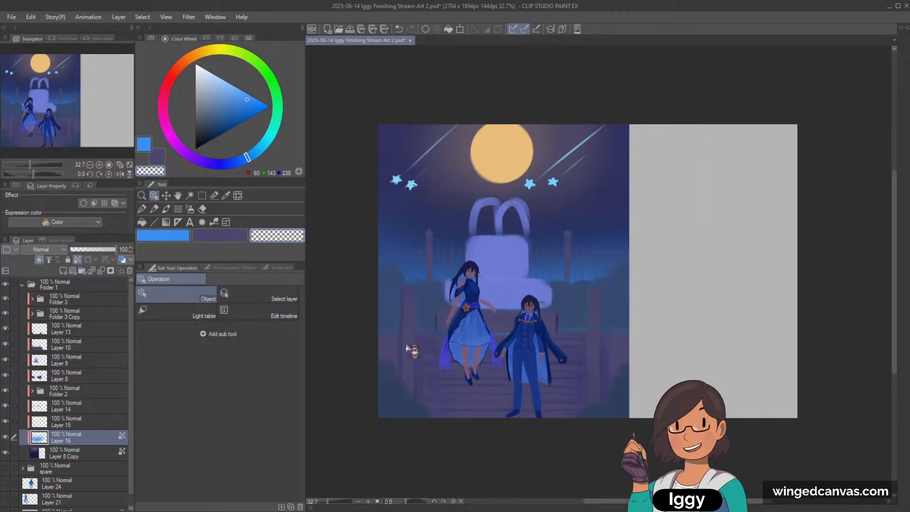
click(406, 346)
click(82, 271)
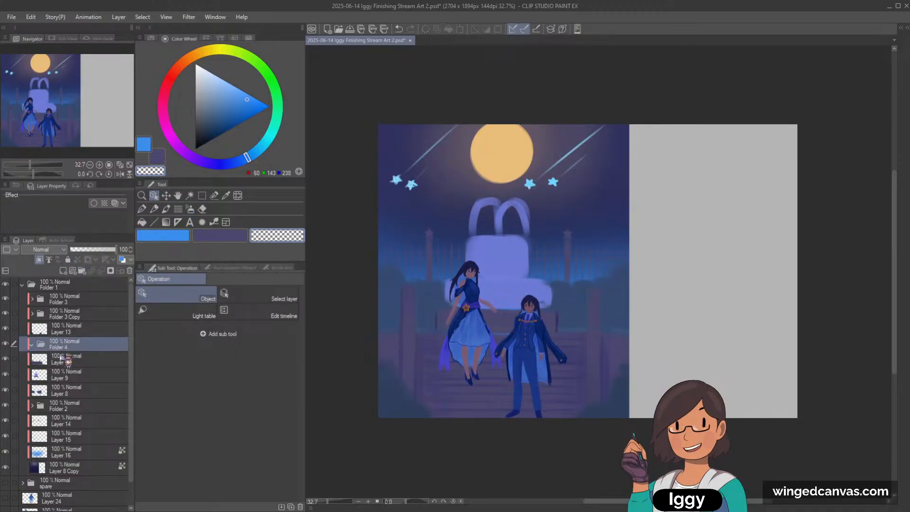
drag(61, 358, 60, 345)
Add a new layer clipped to Layer 10 inside its folder and make it active with the HC OWC brush.
click(63, 271)
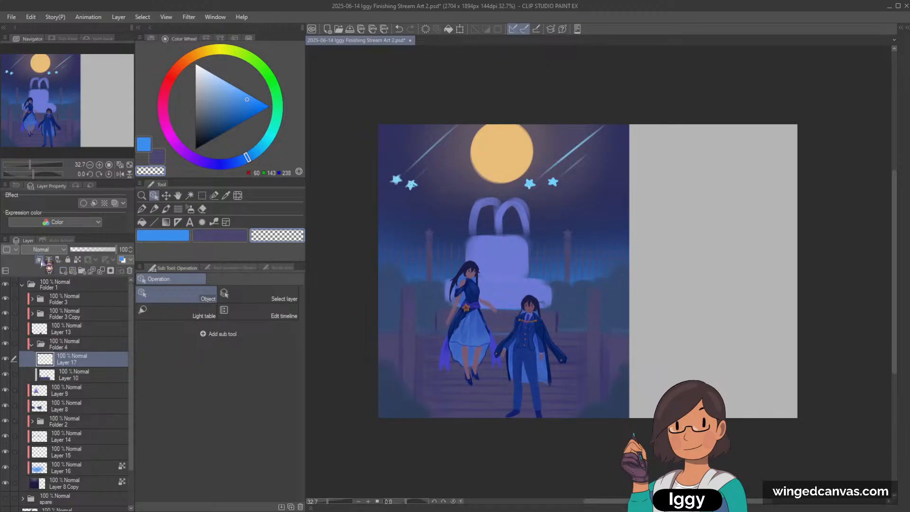
click(78, 376)
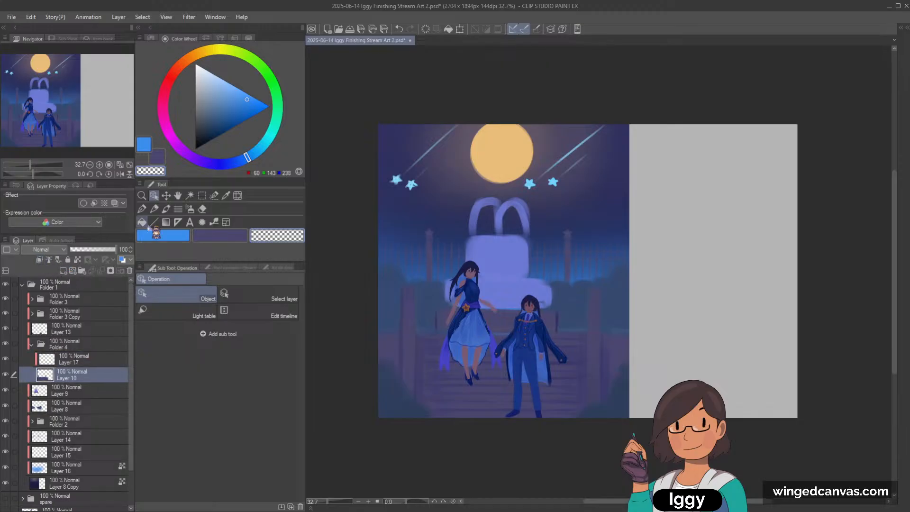
click(166, 208)
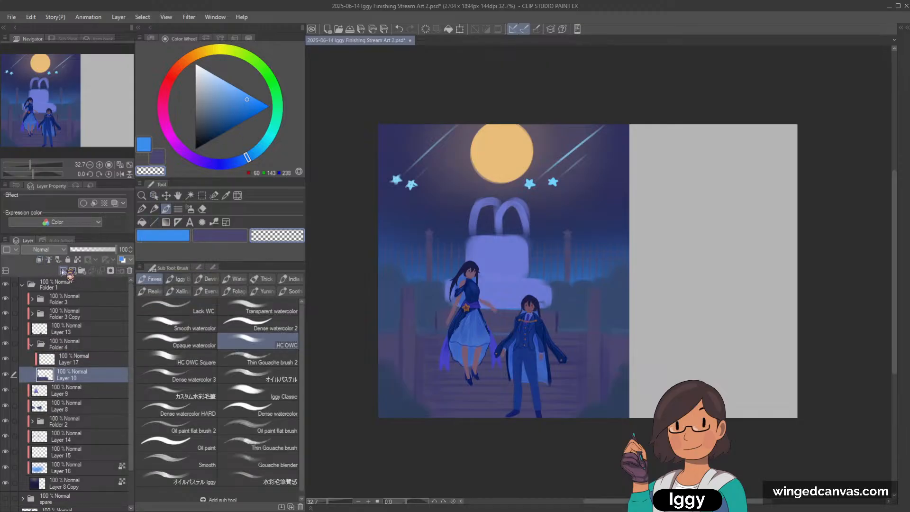
click(66, 357)
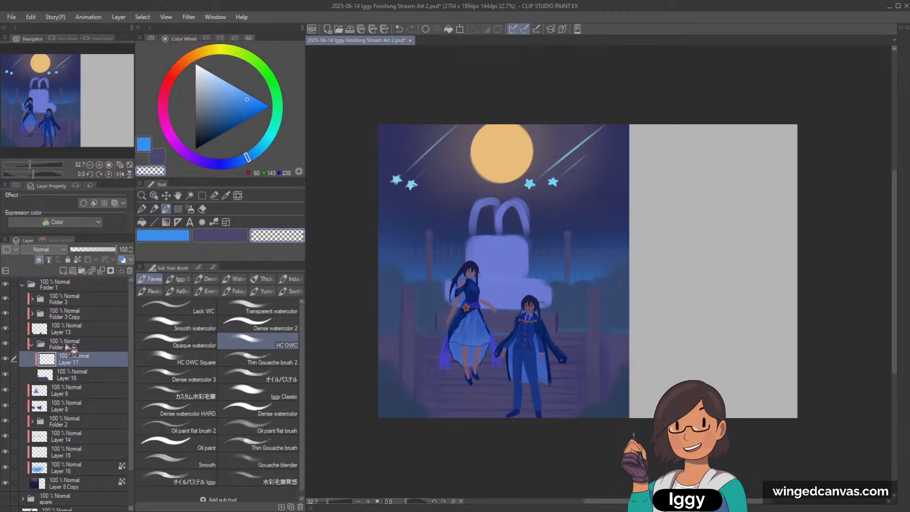
Set the clipped layer above Layer 10 to Multiply and cover it with blue, RGB 80, 141, 209, using a much larger brush.
click(58, 252)
click(53, 279)
click(233, 101)
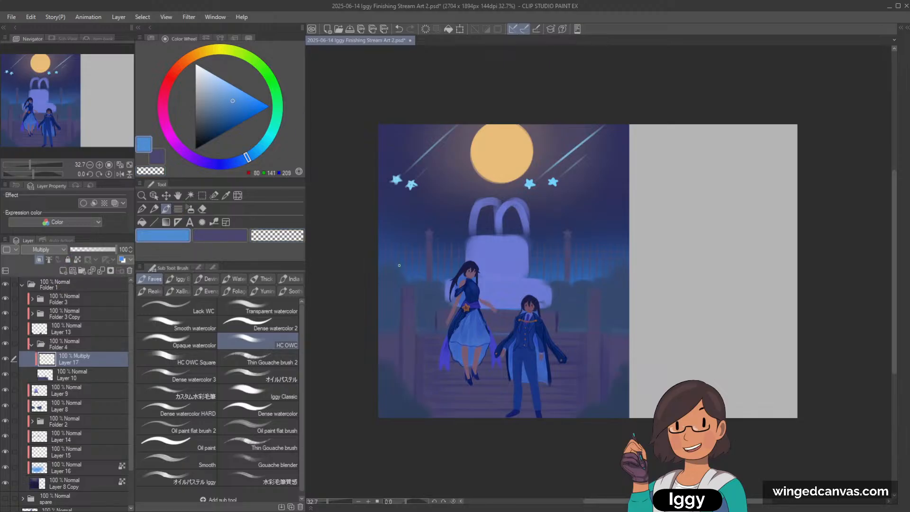
key(bracketright)
mouse_move(493, 327)
mouse_down()
mouse_move(356, 353)
mouse_move(596, 360)
mouse_up()
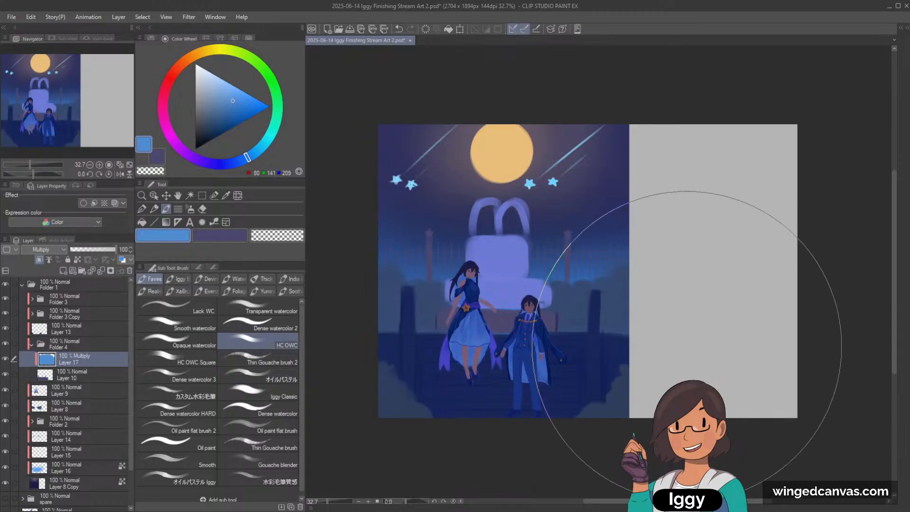
Lower the Multiply layer's opacity to 24% and merge its folder, Folder 4, into a single layer.
scroll(687, 344, down, 1)
click(94, 247)
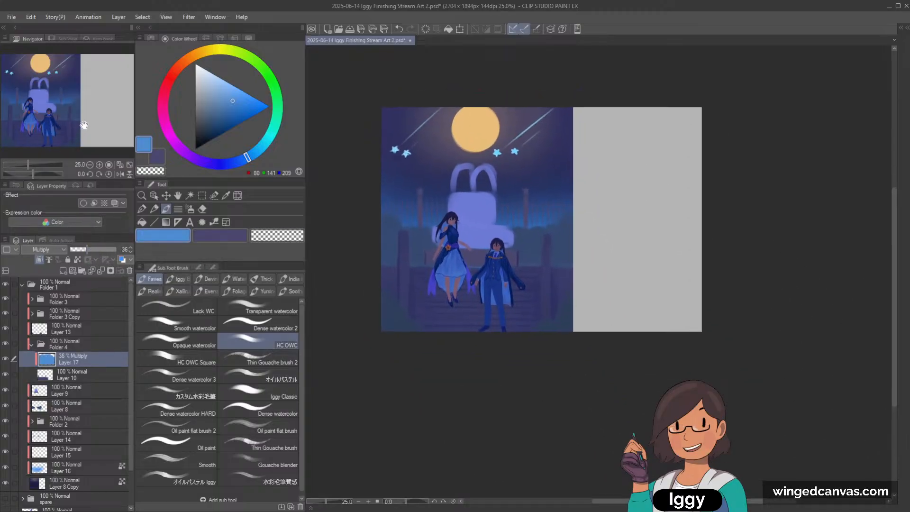
click(81, 250)
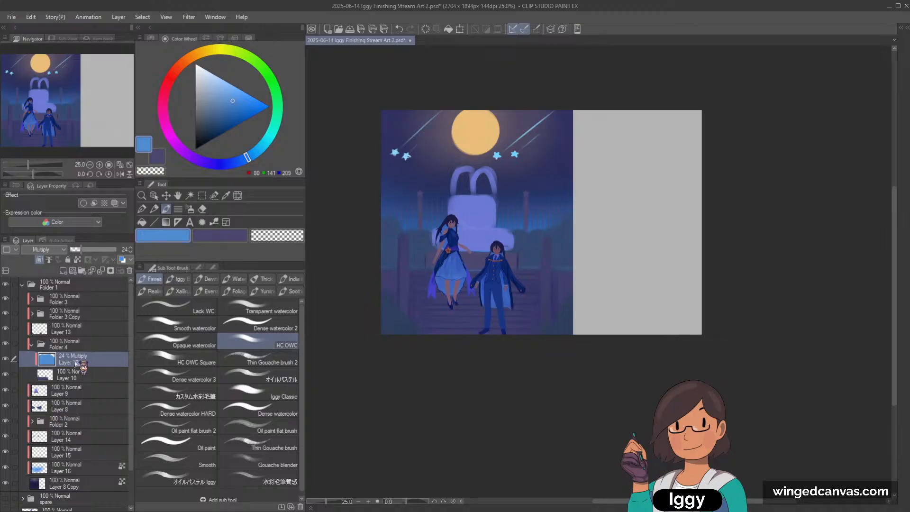
click(89, 345)
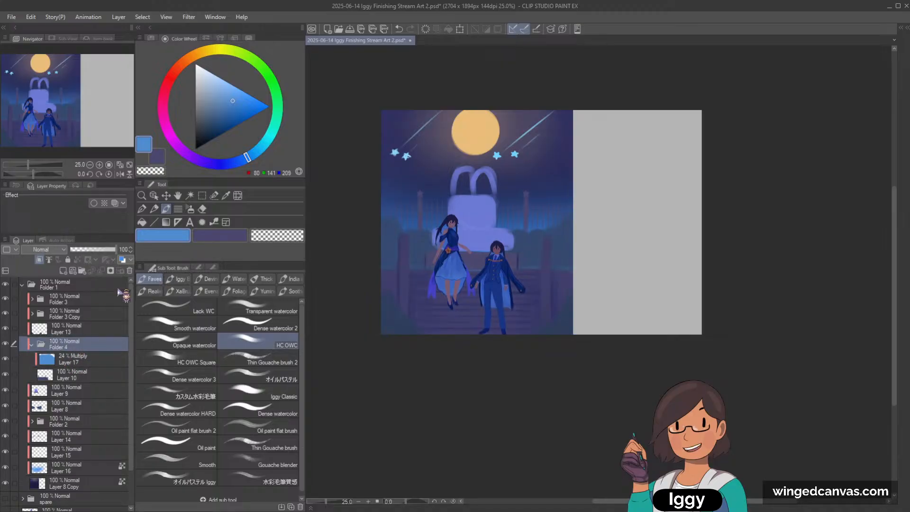
key(ctrl+e)
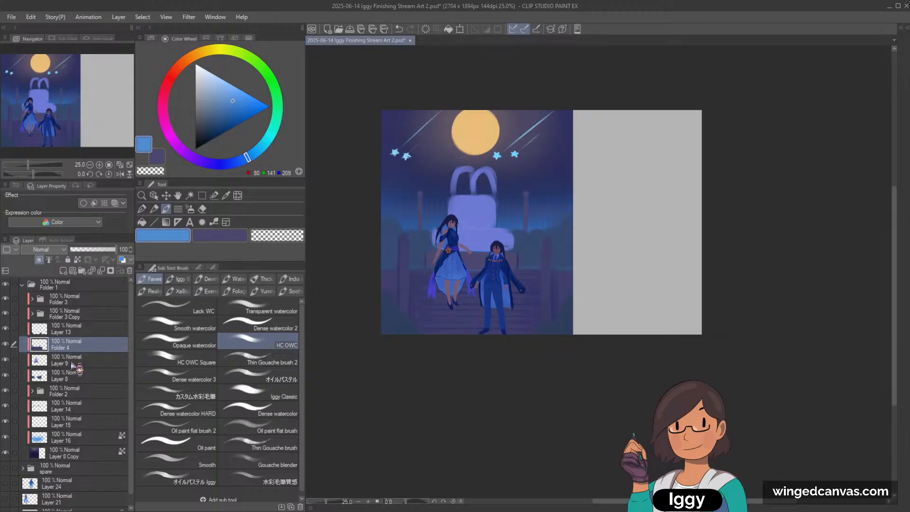
Place Layer 14 in a new folder with a new clipped layer above it.
click(69, 412)
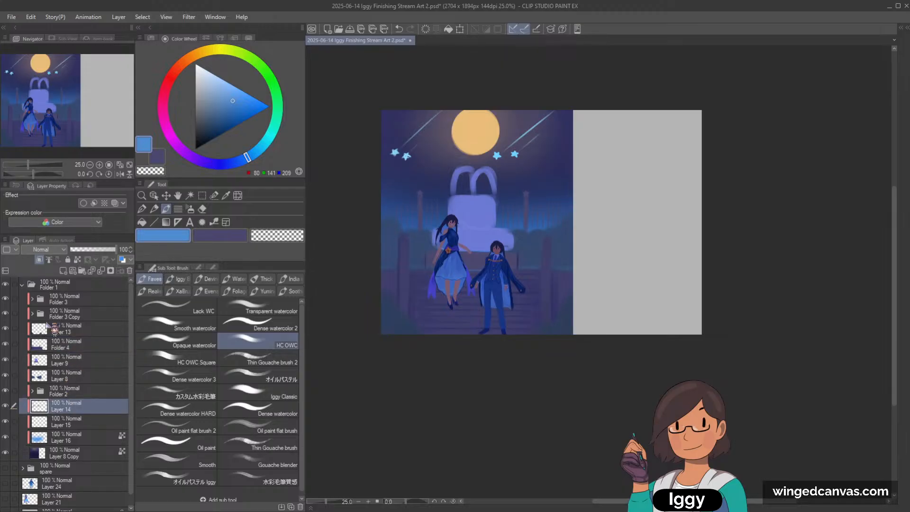
click(63, 270)
click(81, 271)
click(71, 422)
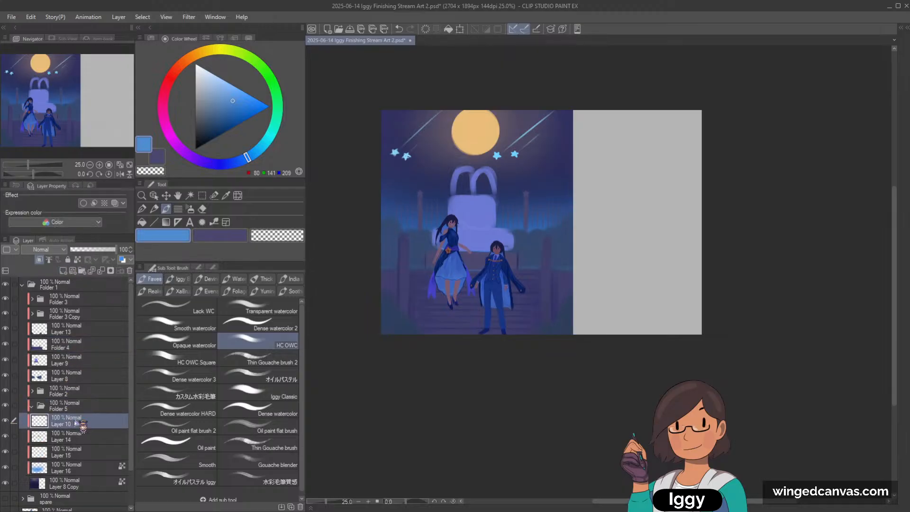
ctrl+click(80, 436)
drag(81, 436, 74, 407)
Set the layer clipped to Layer 14 to Multiply and paint blue over the whole fence.
click(50, 249)
click(52, 279)
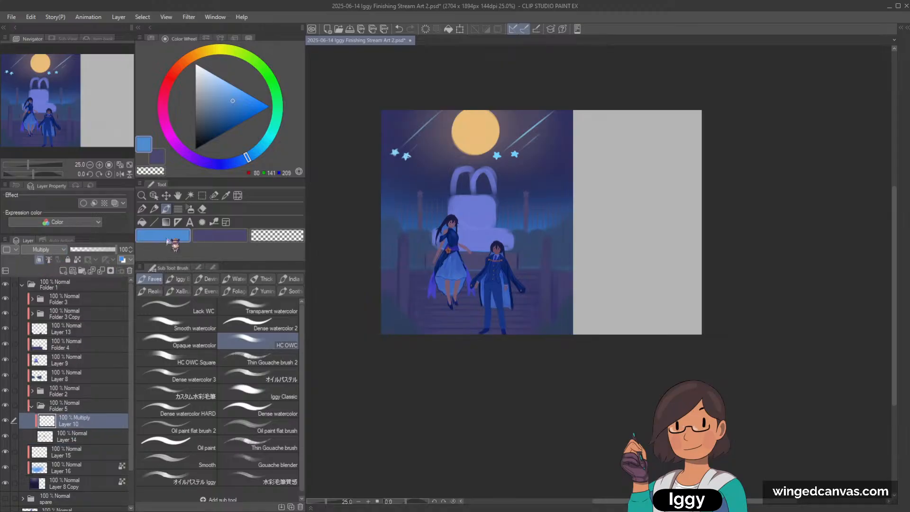
mouse_move(413, 218)
mouse_down()
mouse_move(556, 187)
mouse_move(546, 208)
mouse_move(495, 247)
mouse_move(445, 242)
mouse_up()
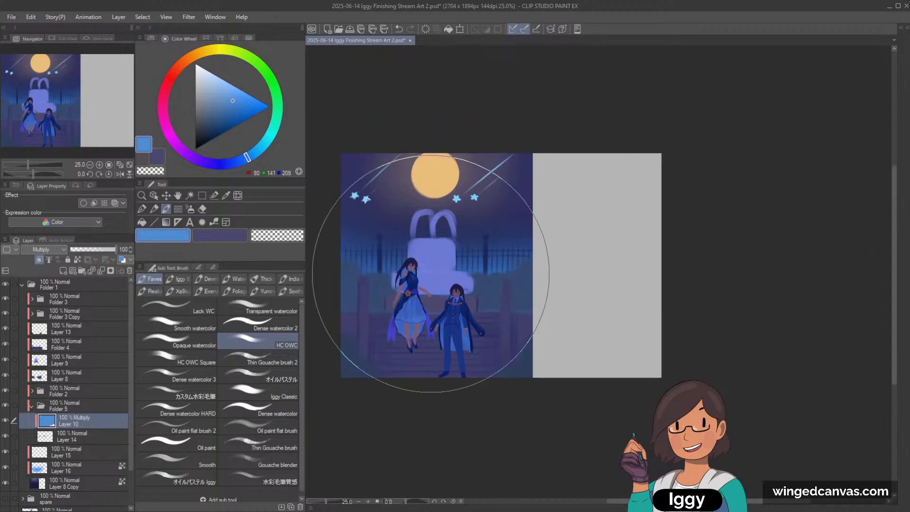
Select Layer 8 from the canvas and paint the lower-left bushes with a smaller HC OWC brush in sampled blue, RGB 53, 76, 113.
scroll(520, 250, up, 2)
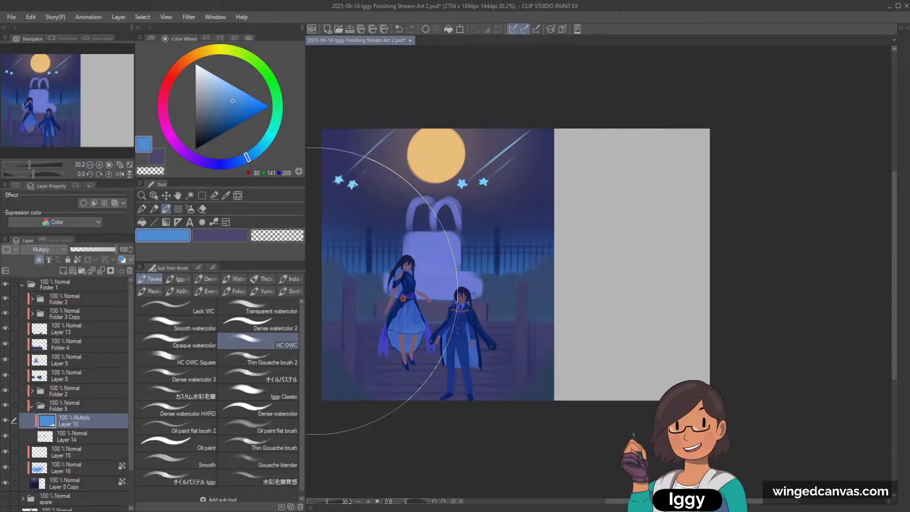
click(141, 195)
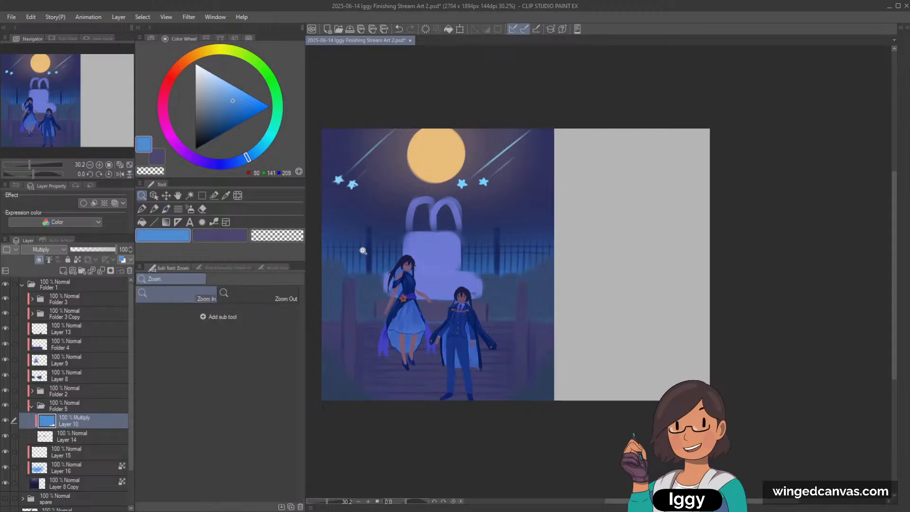
drag(428, 292, 425, 291)
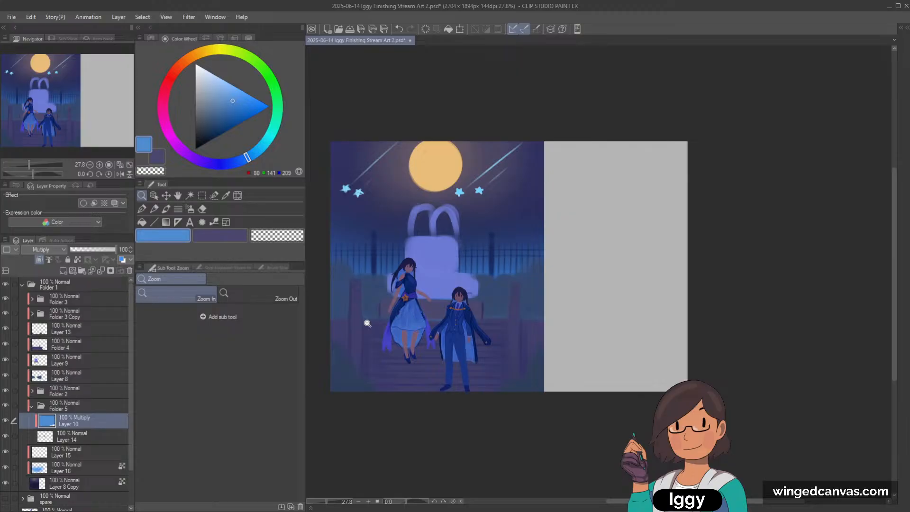
click(154, 195)
click(344, 304)
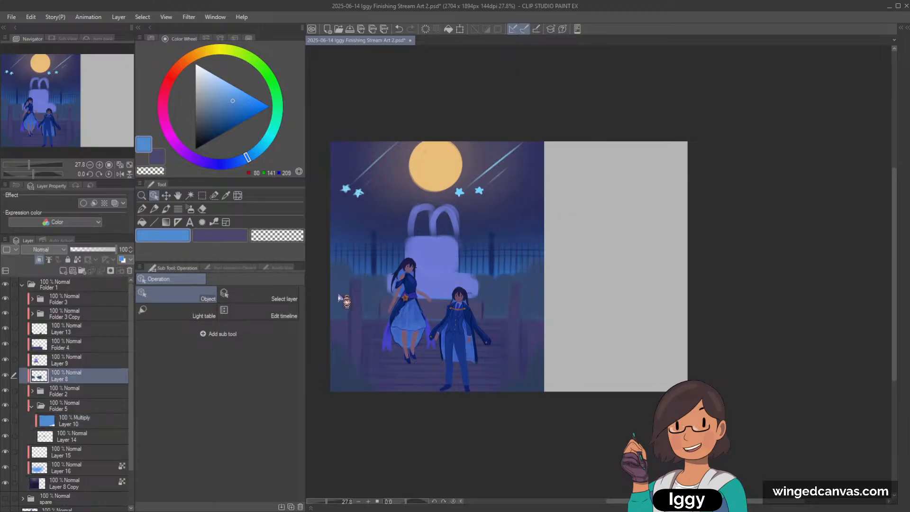
click(166, 209)
alt+click(419, 331)
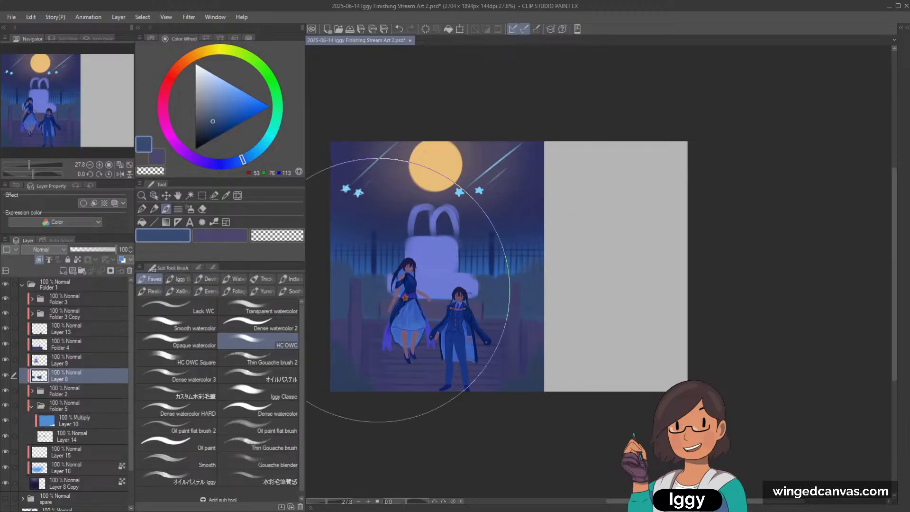
key(minus)
mouse_move(452, 368)
mouse_down()
mouse_move(344, 382)
mouse_move(380, 378)
mouse_up()
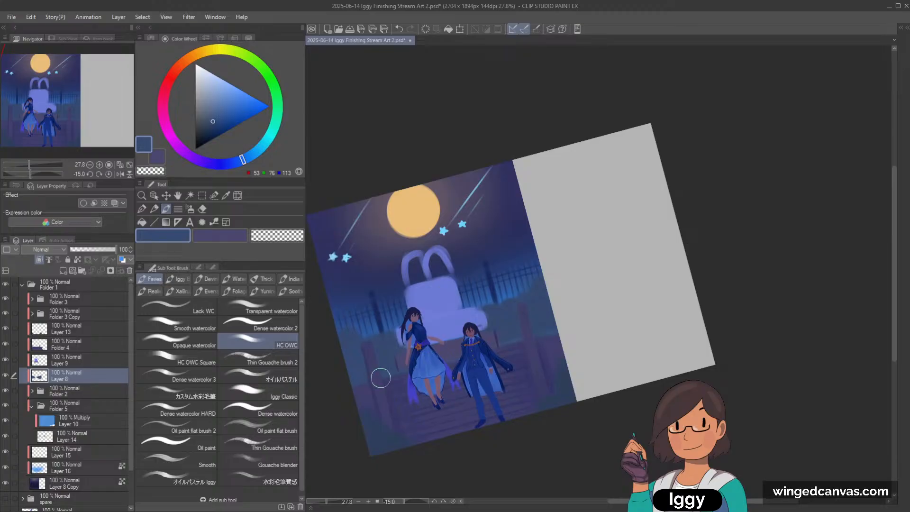
Touch up the bushes on the right side of the picture with sampled dark blue, RGB 52, 73, 109.
alt+click(518, 320)
drag(518, 321, 532, 332)
key(asciicircum)
key(asciicircum)
key(asciicircum)
key(asciicircum)
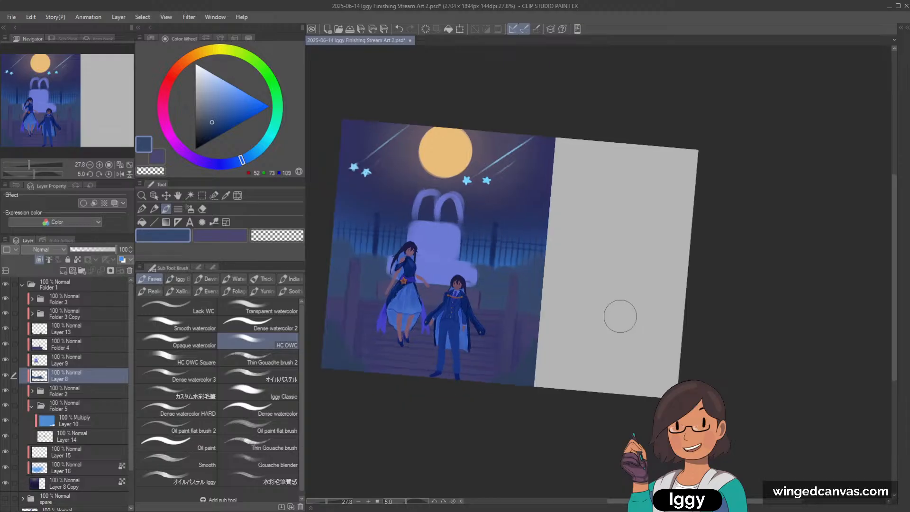
key(minus)
key(minus)
key(asciicircum)
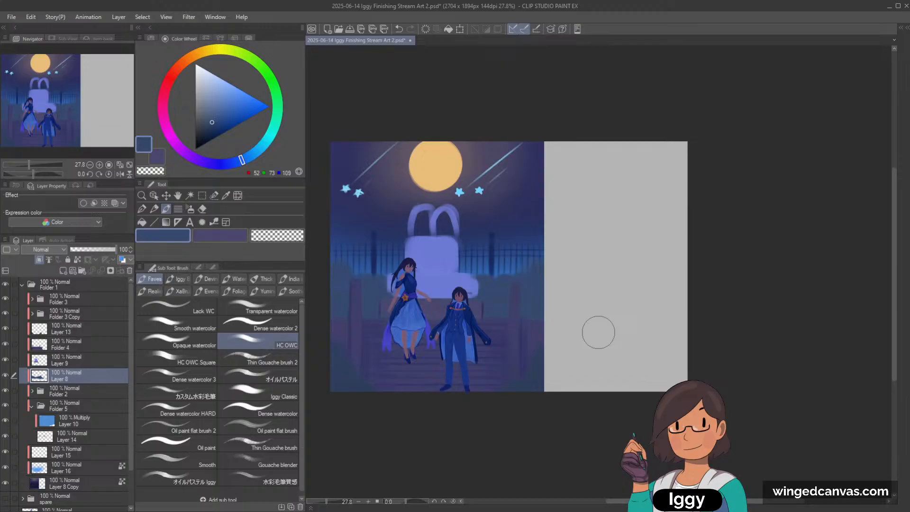
Select the shooting stars' layer from the canvas and hide it.
key(o)
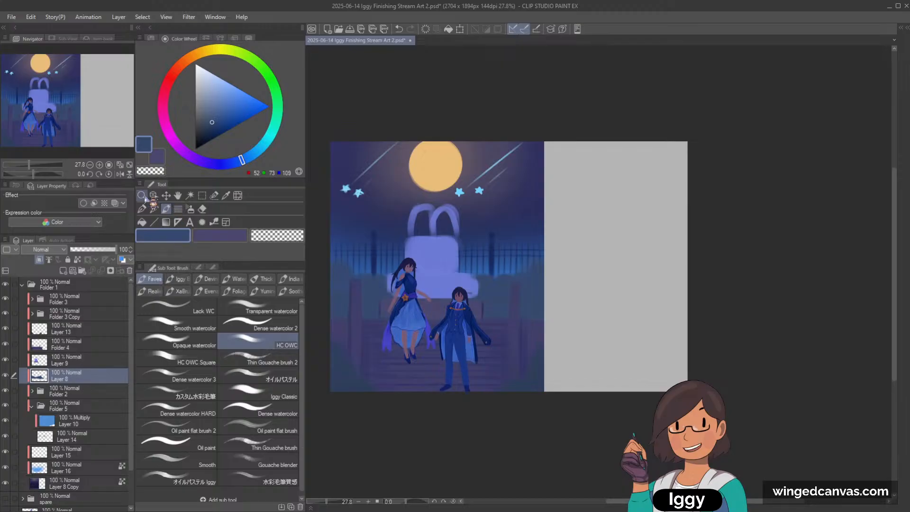
click(352, 194)
click(5, 452)
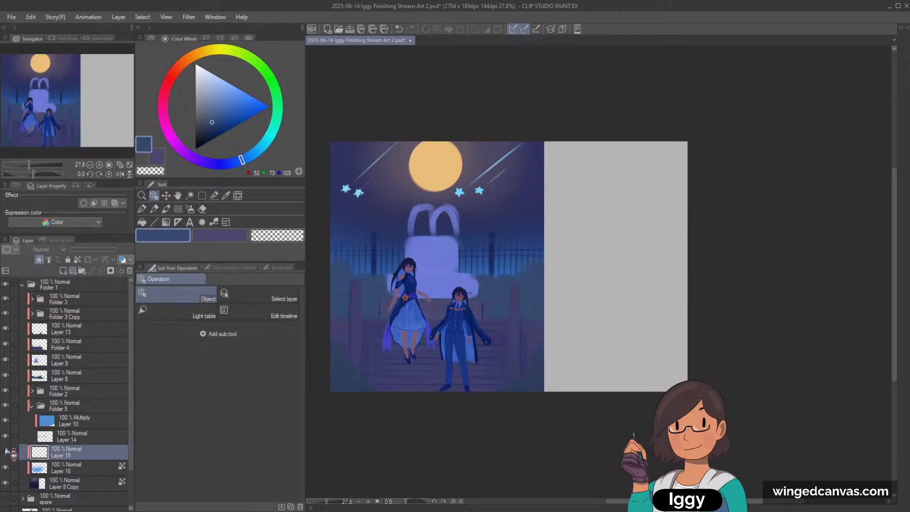
scroll(506, 149, up, 1)
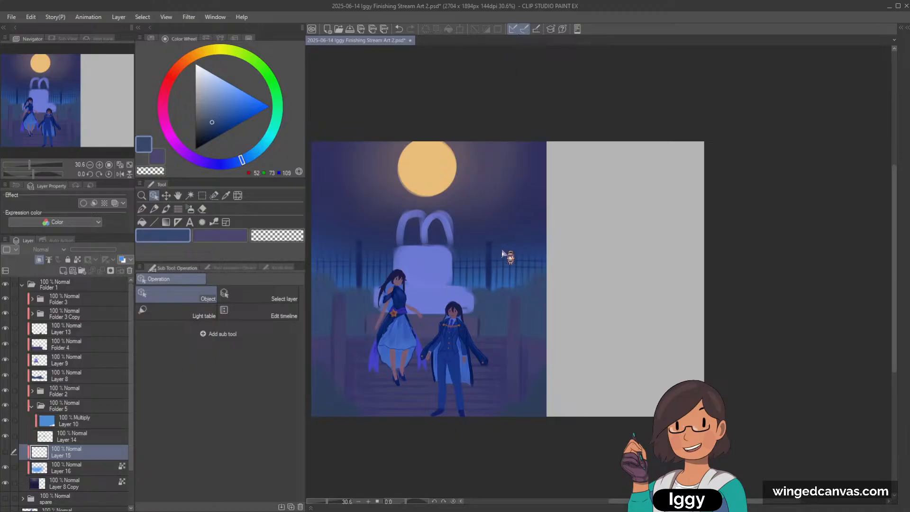
drag(317, 321, 350, 343)
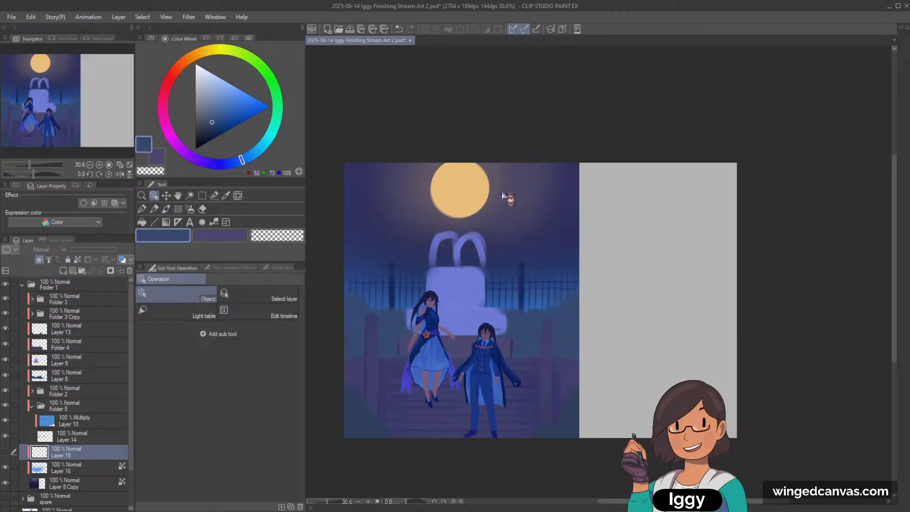
click(166, 209)
scroll(485, 229, down, 1)
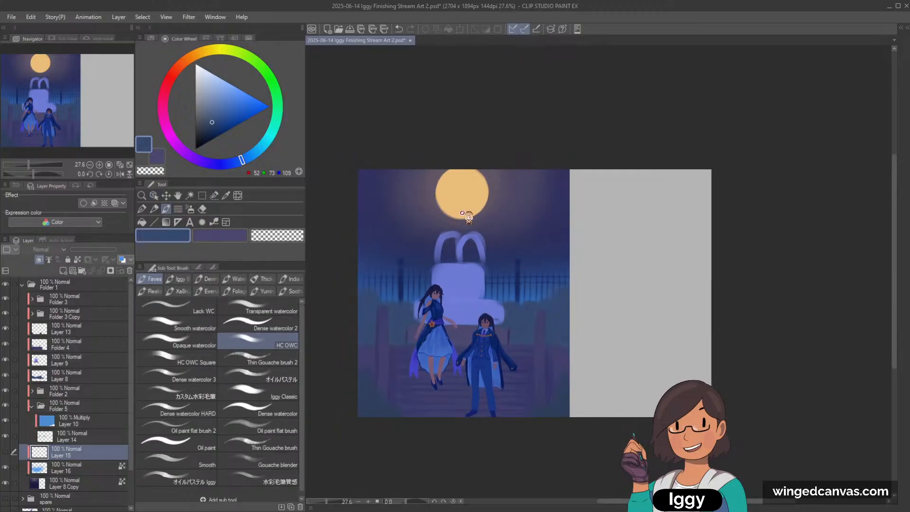
Examine Layer 13, and hide and show Folder 3 to check what it contains.
click(78, 332)
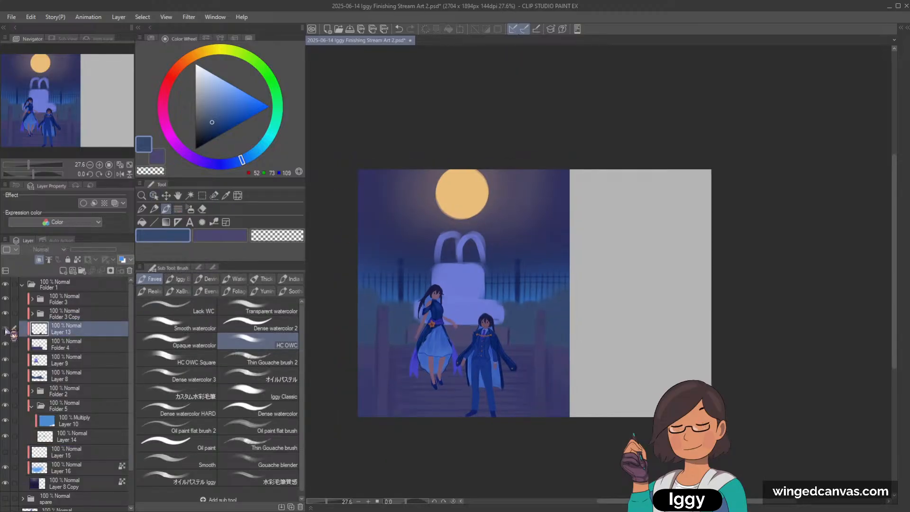
click(153, 195)
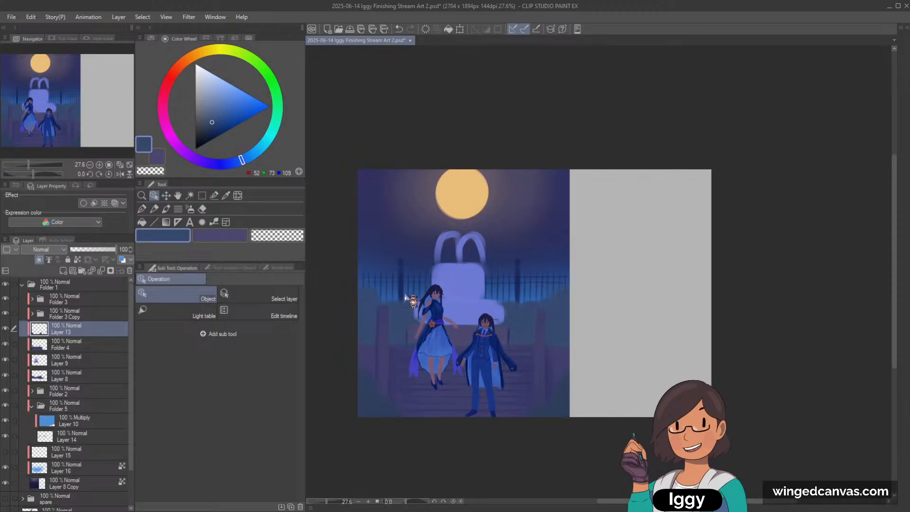
click(8, 302)
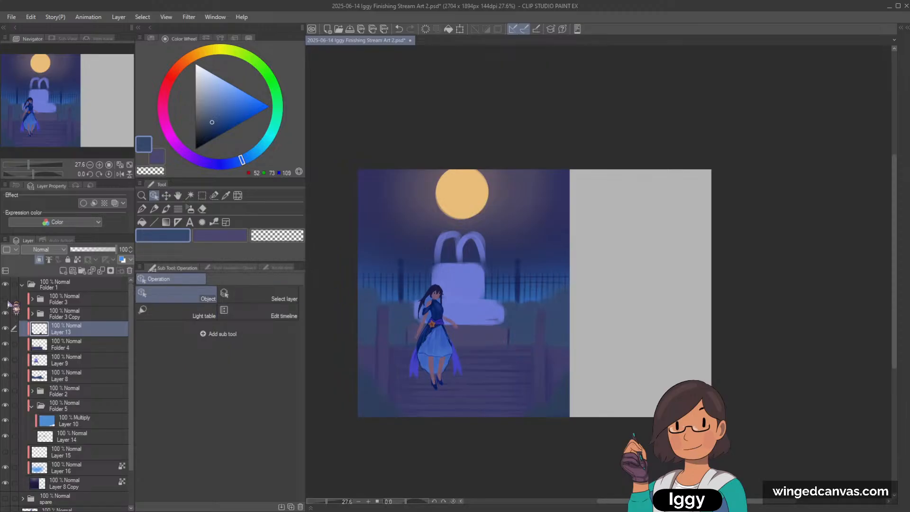
click(8, 304)
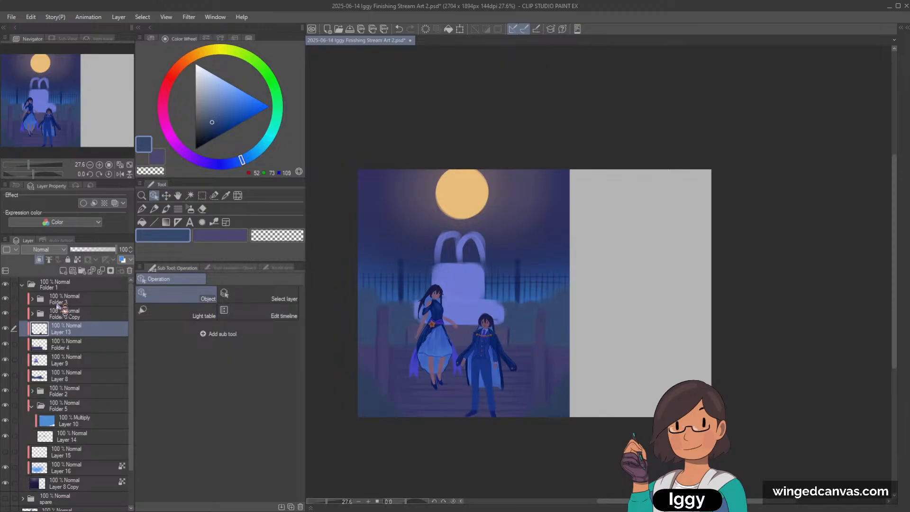
Discard a new layer added above Folder 3, and sample dark blue, RGB 46, 64, 93, from the lower-left bush with Layer 13 active.
click(63, 270)
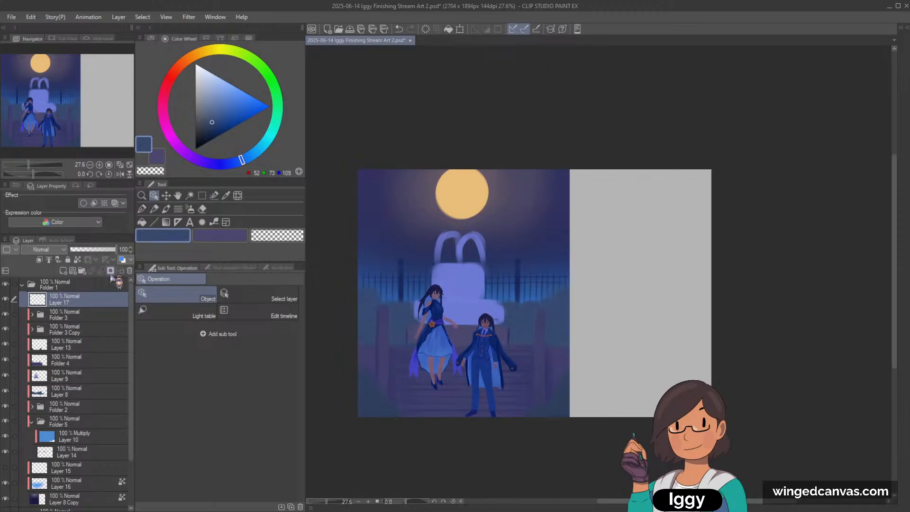
key(ctrl+z)
click(54, 326)
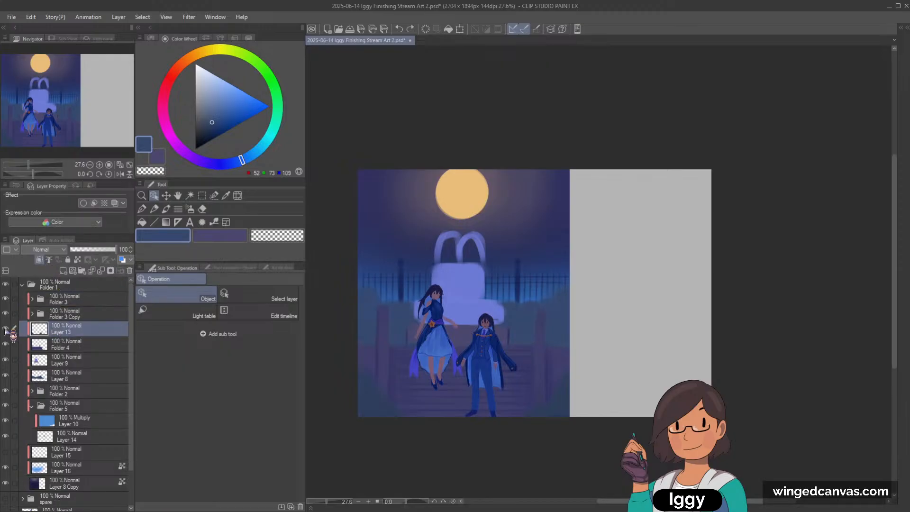
click(166, 209)
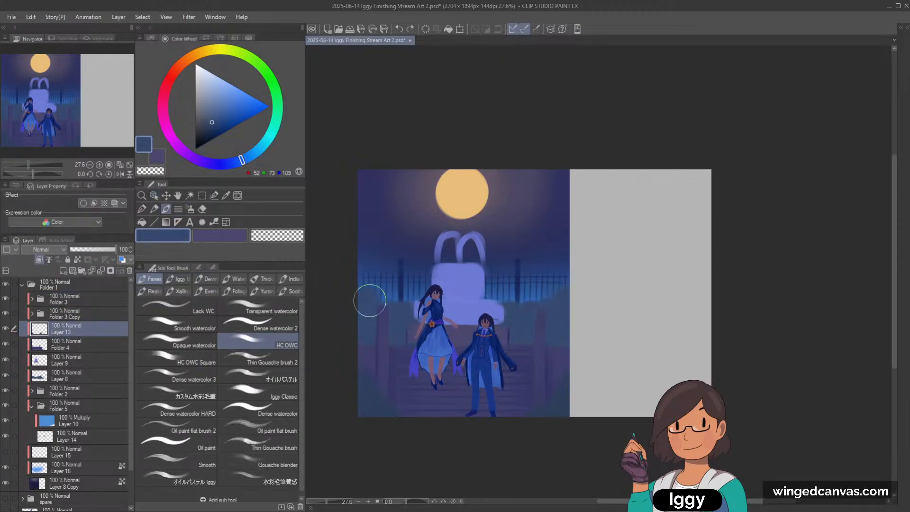
alt+click(367, 386)
Check the sky layer and Folder 5's visibility, and select the moon's layer inside Folder 2 from the canvas.
click(154, 195)
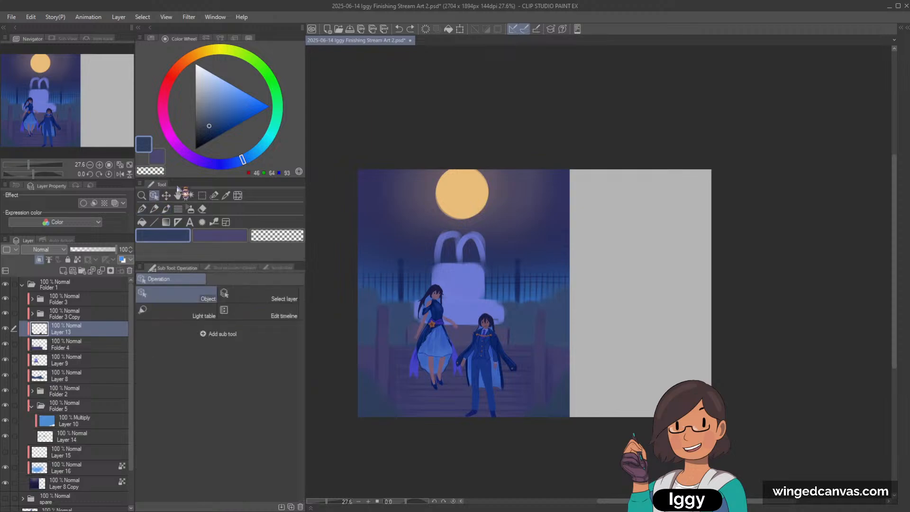
click(429, 212)
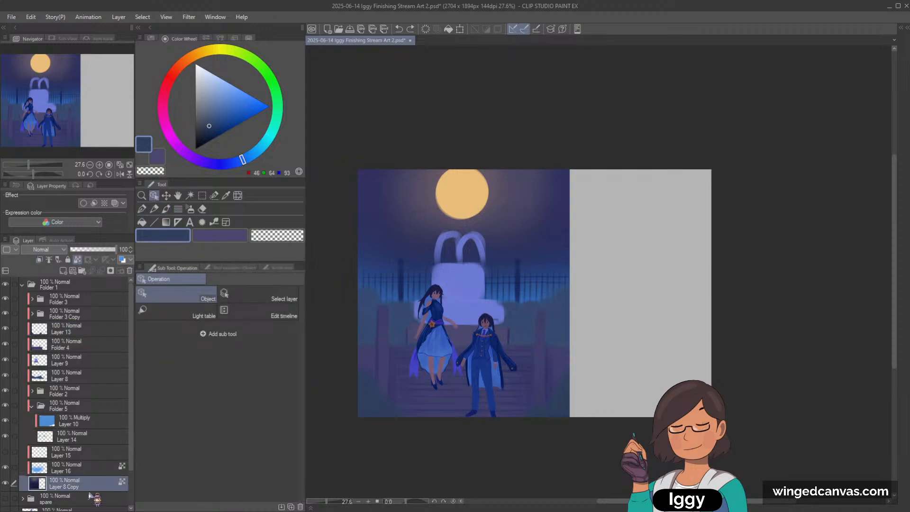
click(7, 406)
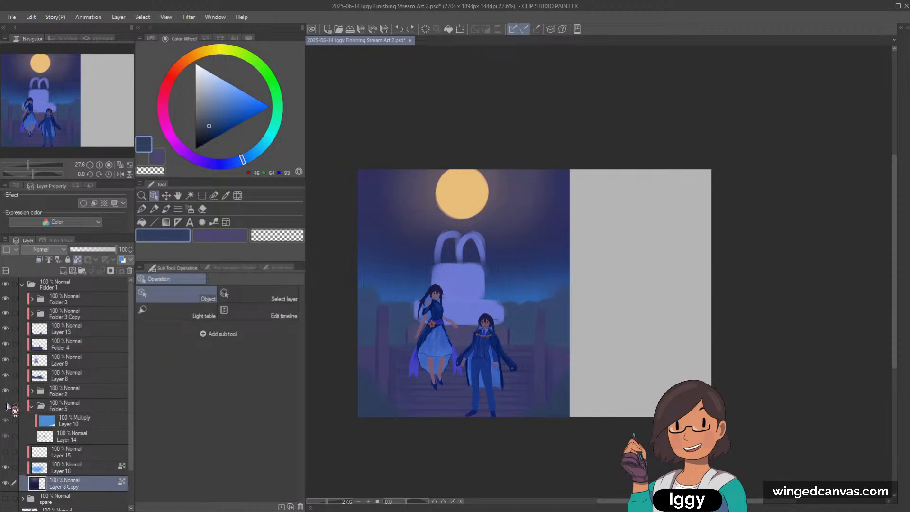
click(6, 406)
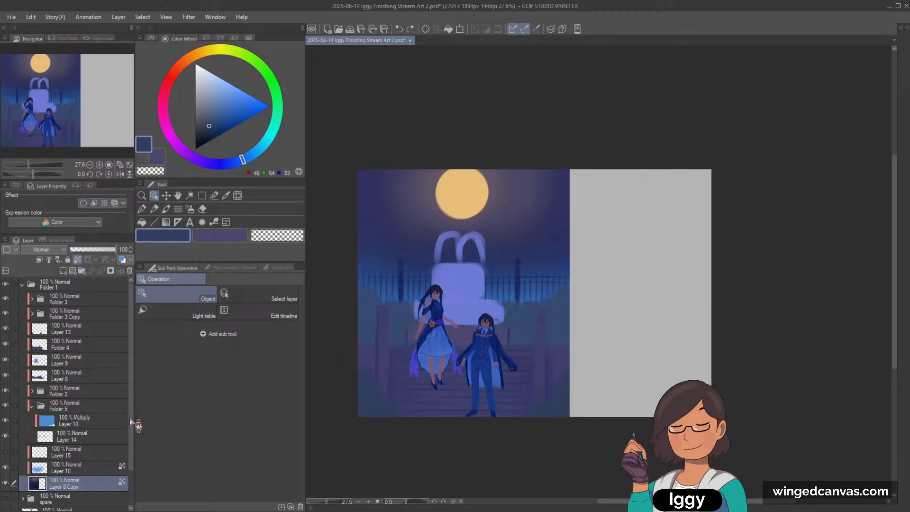
click(455, 201)
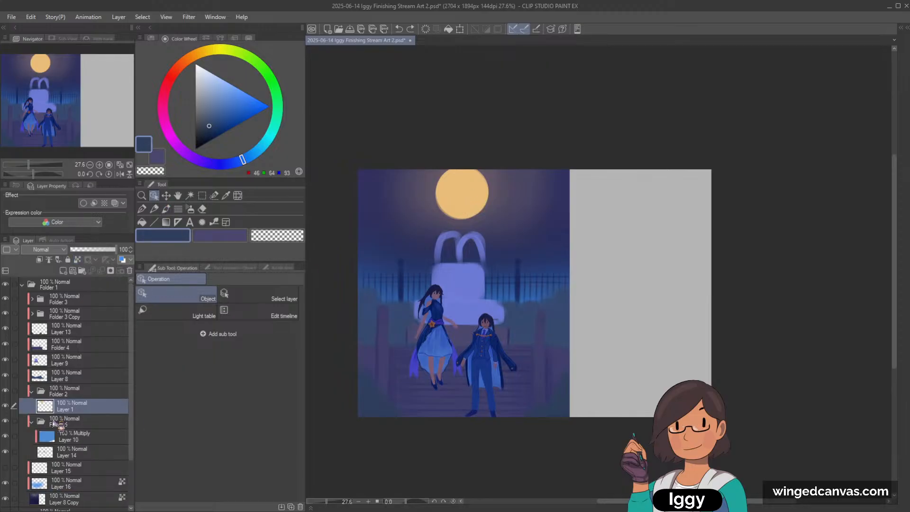
Merge Folder 5 into a single layer and move the moon's Folder 2 directly below it.
click(32, 392)
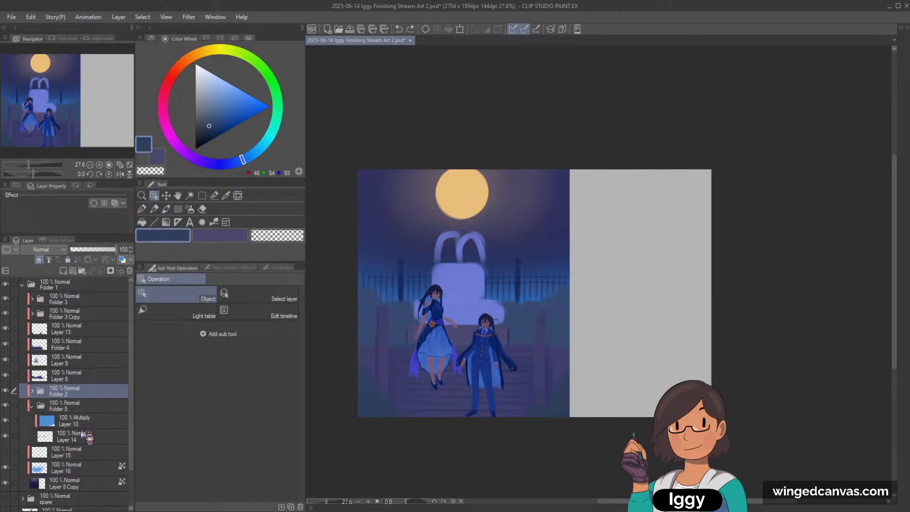
click(32, 406)
click(62, 407)
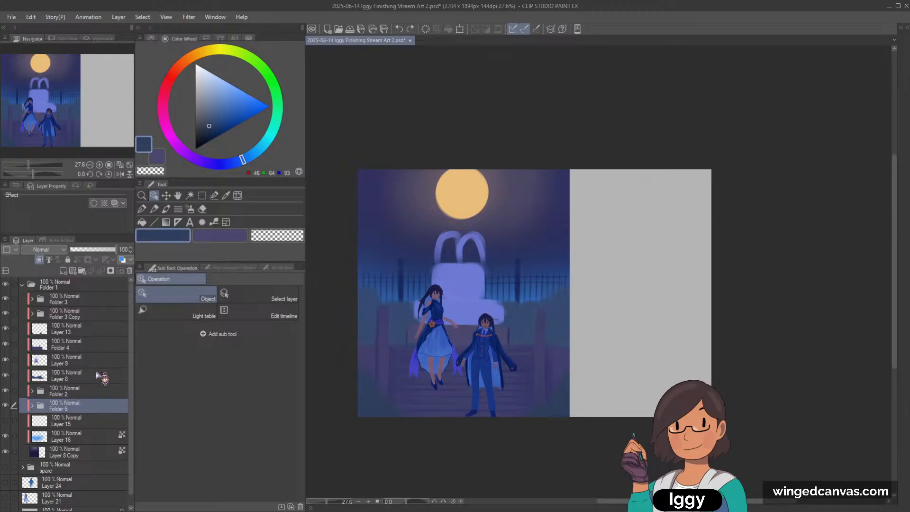
click(88, 392)
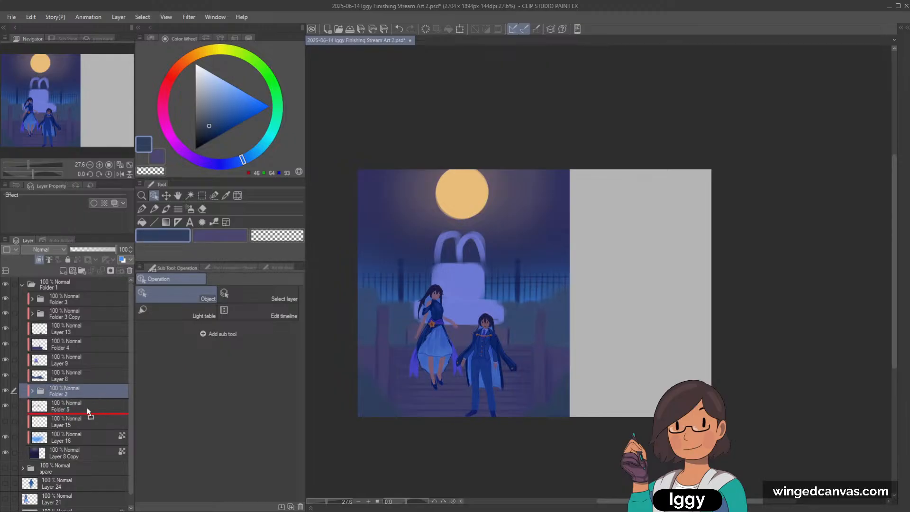
drag(86, 409, 87, 409)
Show and hide the shooting stars on Layer 15, and move Folder 2 below that layer.
click(56, 422)
click(6, 421)
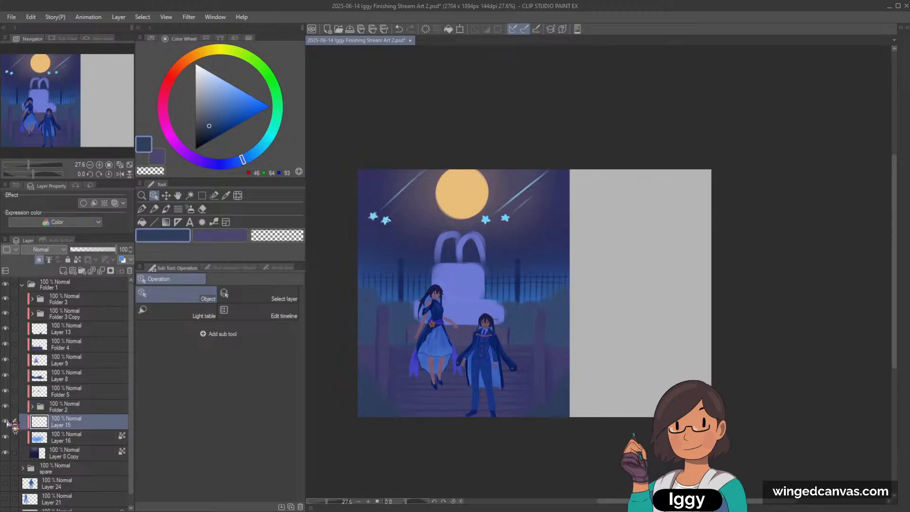
click(6, 422)
click(86, 409)
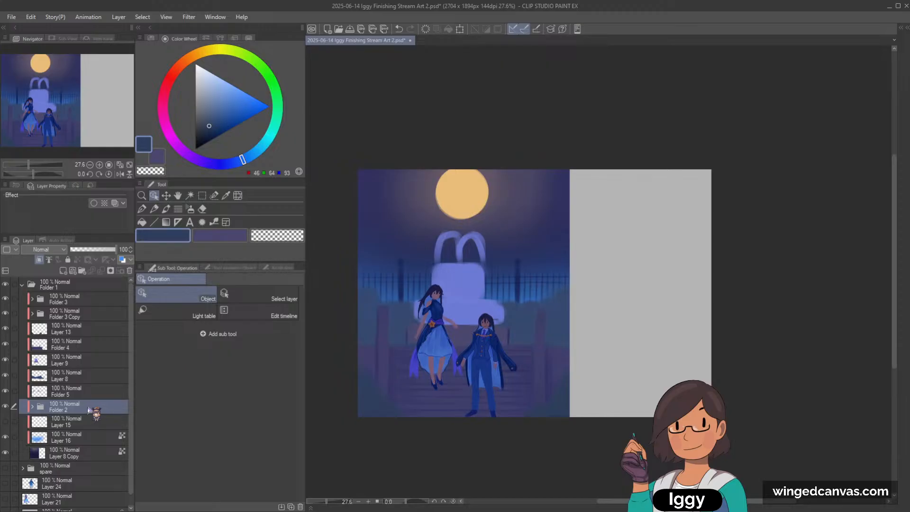
drag(84, 433, 84, 432)
click(31, 421)
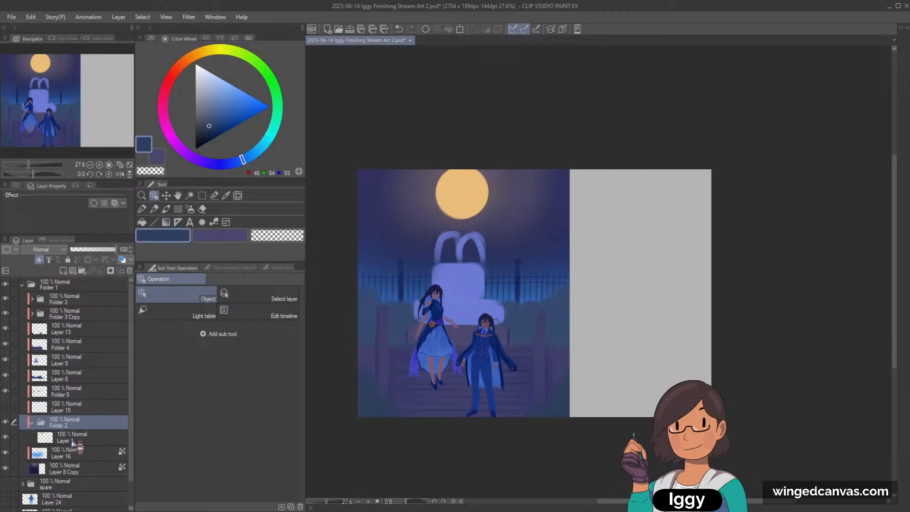
Add a Glow dodge layer above Layer 16 and airbrush a soft light blue glow across the fence.
click(6, 453)
click(6, 453)
key(ctrl+shift+n)
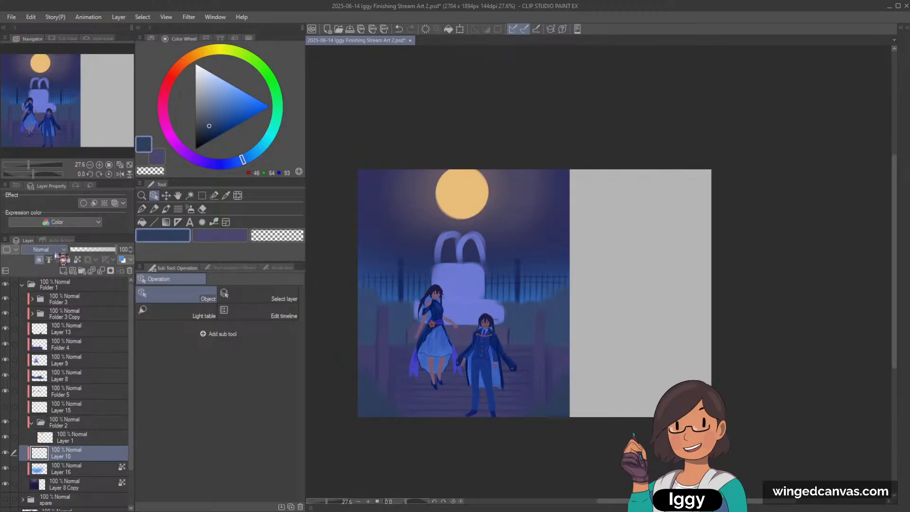
click(33, 422)
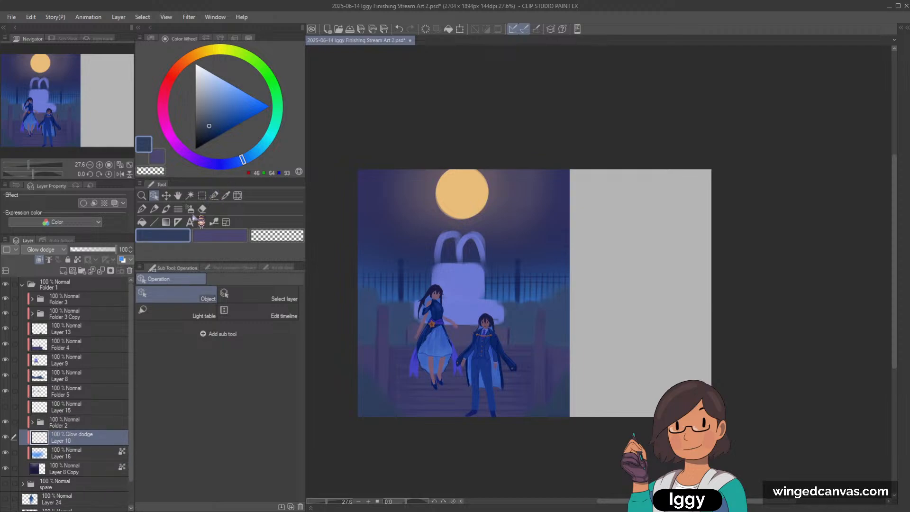
click(189, 209)
click(236, 93)
mouse_move(383, 292)
mouse_down()
mouse_move(578, 294)
mouse_move(436, 325)
mouse_move(579, 284)
mouse_up()
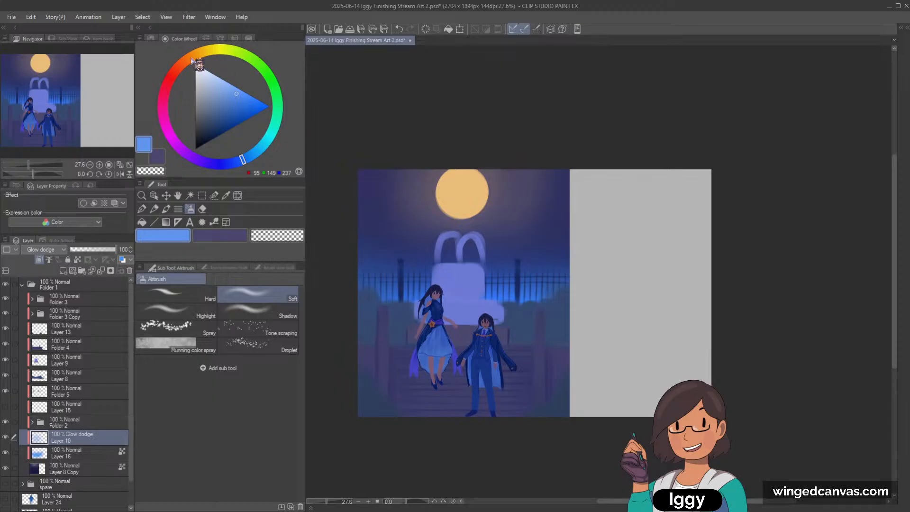
Airbrush an orange glow, RGB 246, 171, 106, around the moon and fade it back with the transparent color.
click(191, 58)
click(236, 89)
mouse_move(453, 191)
mouse_down()
mouse_move(477, 166)
mouse_move(459, 158)
mouse_move(517, 158)
mouse_move(442, 180)
mouse_move(501, 158)
mouse_move(475, 157)
mouse_move(492, 200)
mouse_move(489, 223)
mouse_up()
key(c)
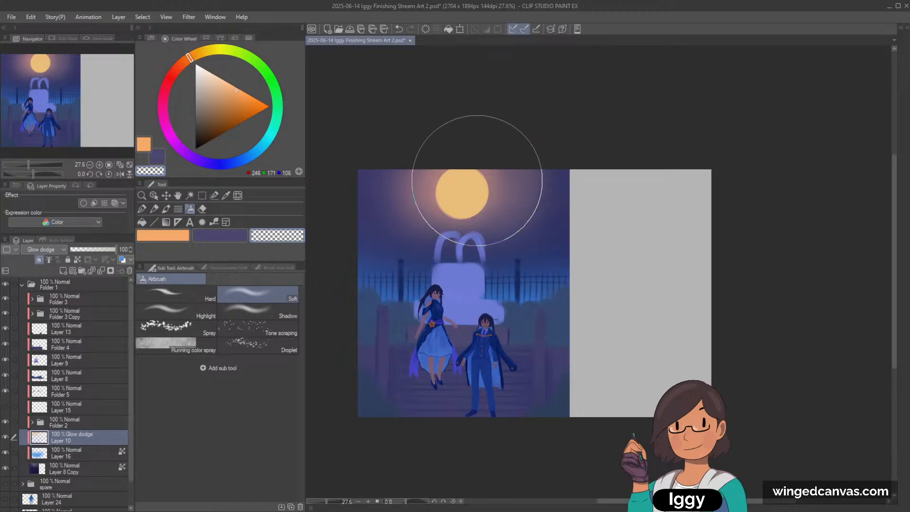
key(c)
mouse_move(483, 170)
mouse_down()
mouse_move(463, 209)
mouse_move(450, 205)
mouse_move(490, 165)
mouse_move(477, 184)
mouse_move(471, 166)
mouse_move(485, 168)
mouse_move(471, 198)
mouse_move(475, 172)
mouse_move(457, 179)
mouse_up()
key(c)
key(])
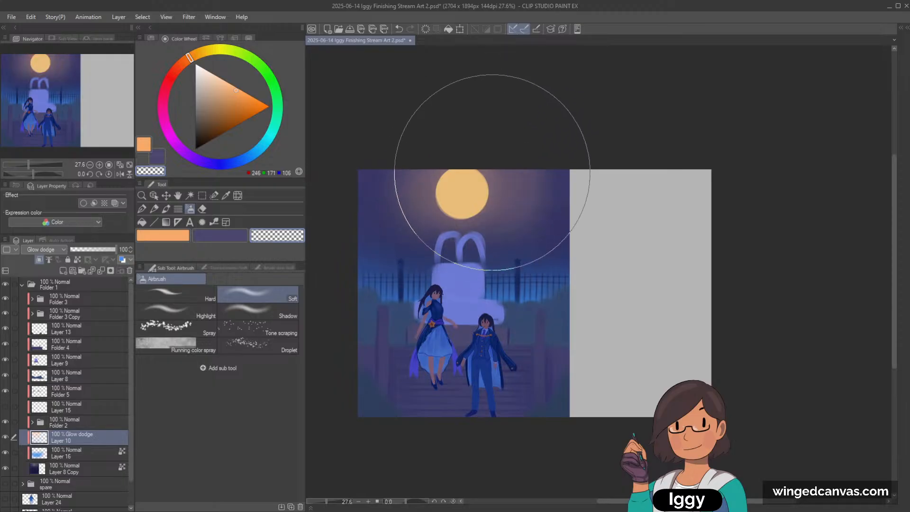
Airbrush a deeper orange glow, RGB 199, 109, 30, close around the moon and reduce the brush size.
click(245, 111)
key([)
key([)
key([)
key([)
key([)
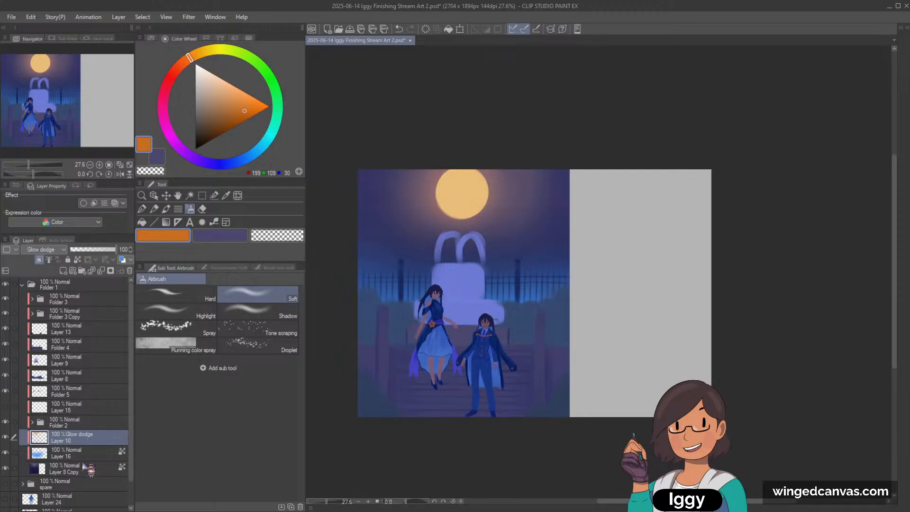
Sample dark blue, RGB 53, 53, 100, from the sky's upper-left area, and merge Layer 16 into Layer 8 Copy.
click(99, 467)
alt+click(365, 194)
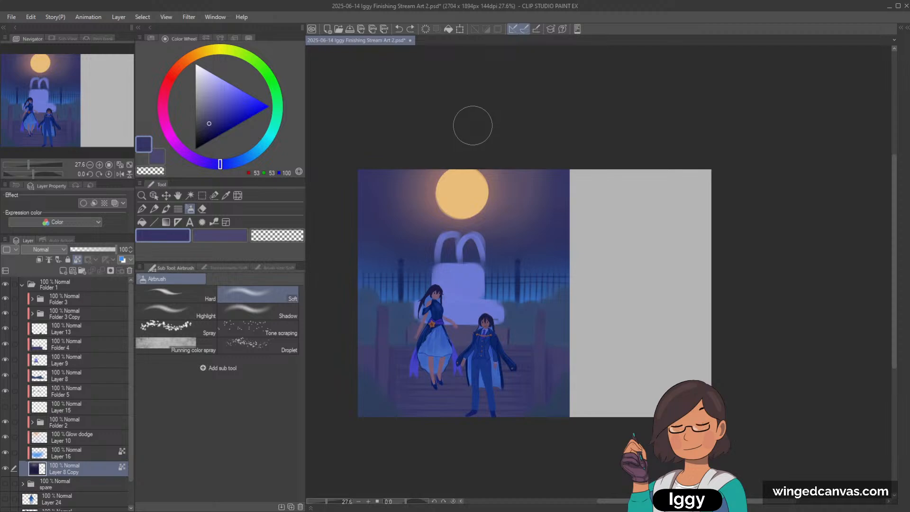
click(79, 441)
click(4, 452)
click(4, 452)
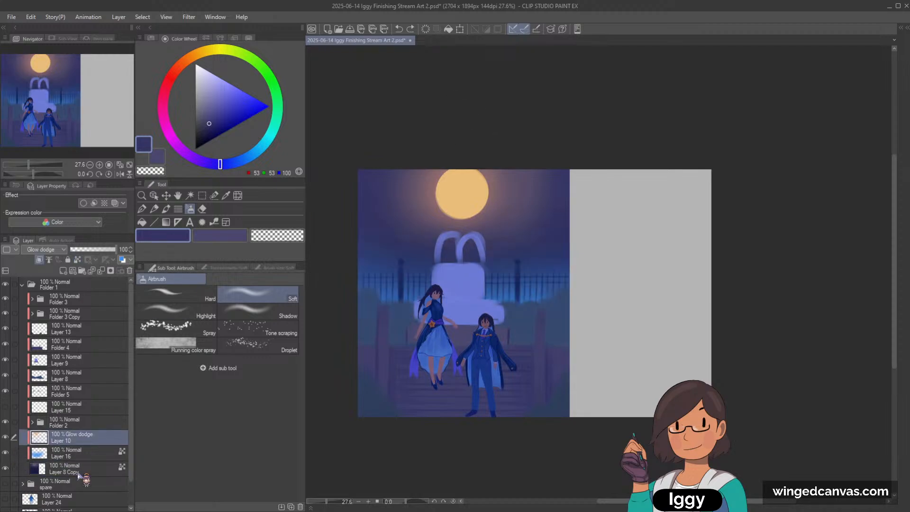
click(77, 471)
shift+click(78, 453)
key(shift+alt+e)
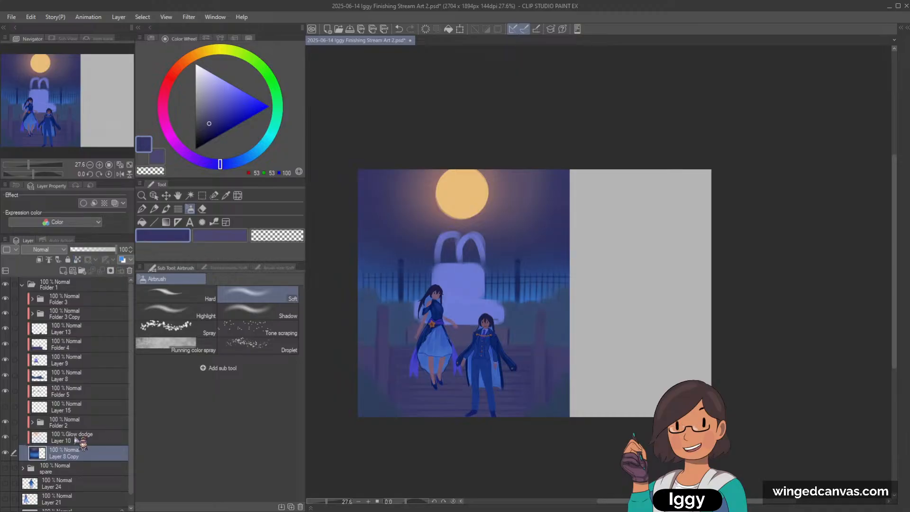
Add a Multiply layer above the Glow dodge layer and airbrush dark blue shading over the sky's upper corners with a larger brush.
click(63, 270)
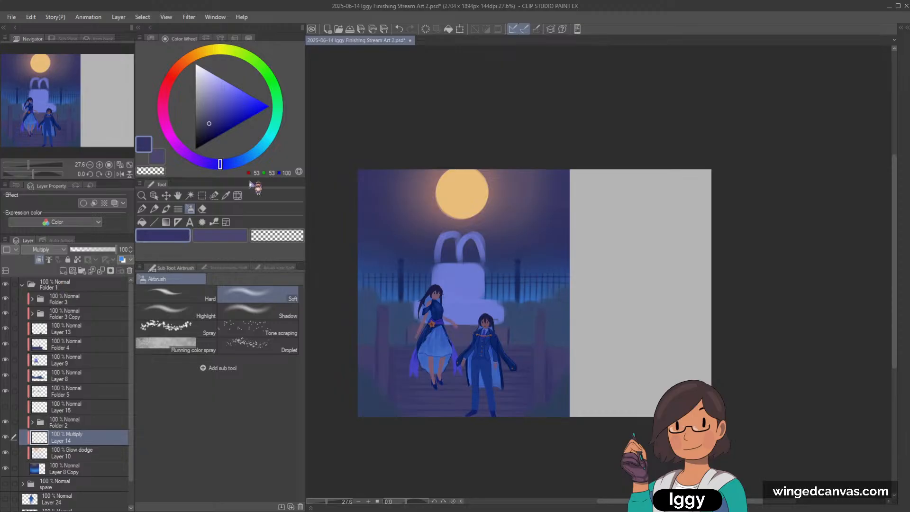
drag(384, 152, 389, 248)
drag(402, 140, 391, 237)
key(bracketright)
key(bracketright)
key(ctrl+z)
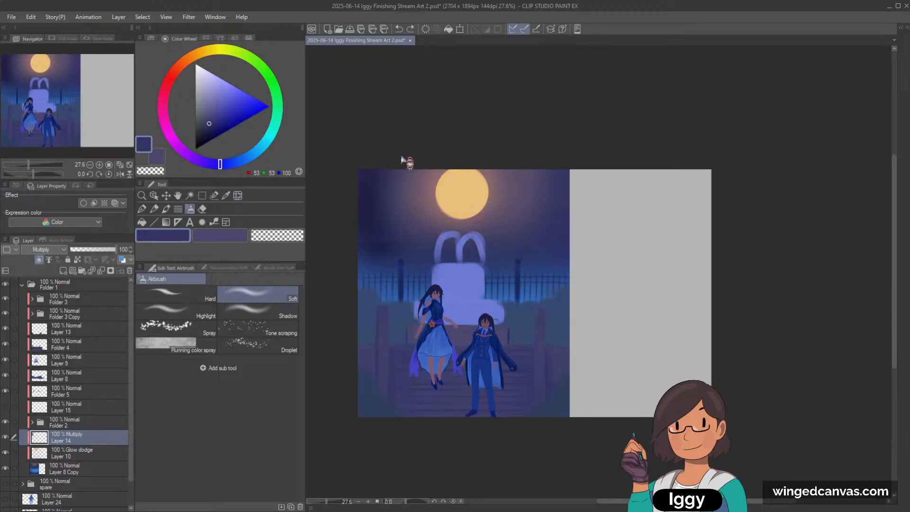
key(ctrl+z)
key(ctrl+y)
key(bracketright)
key(bracketright)
key(ctrl+z)
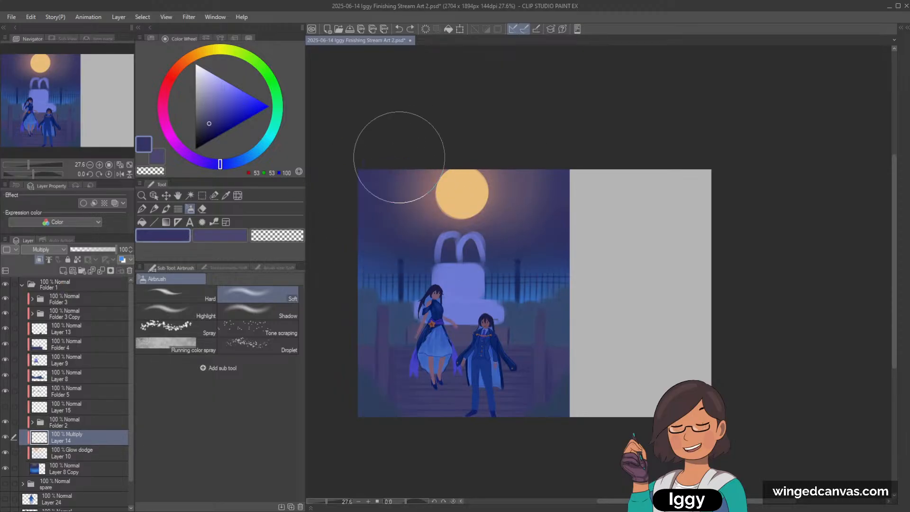
drag(554, 204, 534, 112)
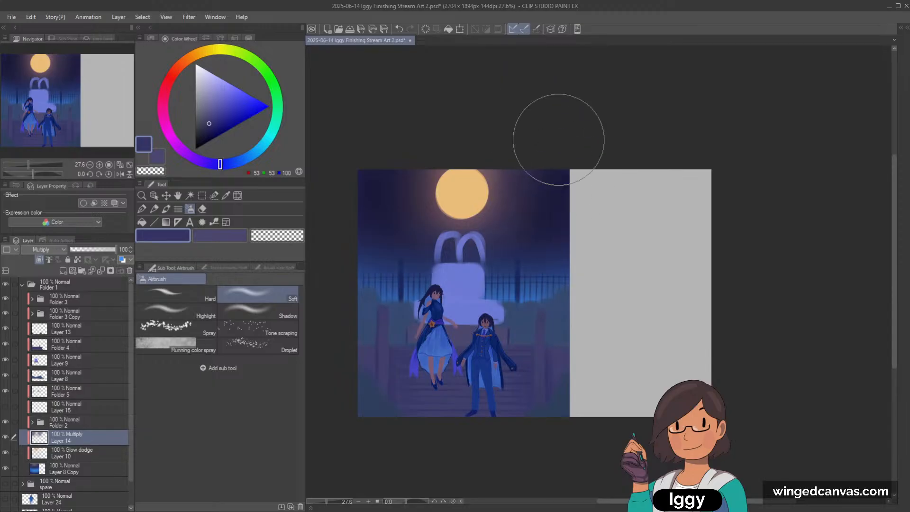
Set Layer 14's opacity to 66%, compare the sky without it, and airbrush more shading to the right of the moon.
click(101, 250)
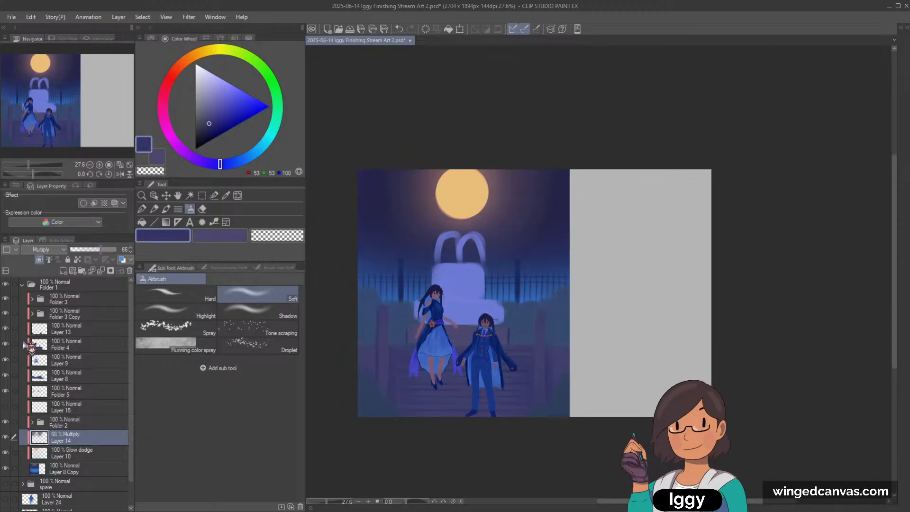
click(5, 437)
click(5, 437)
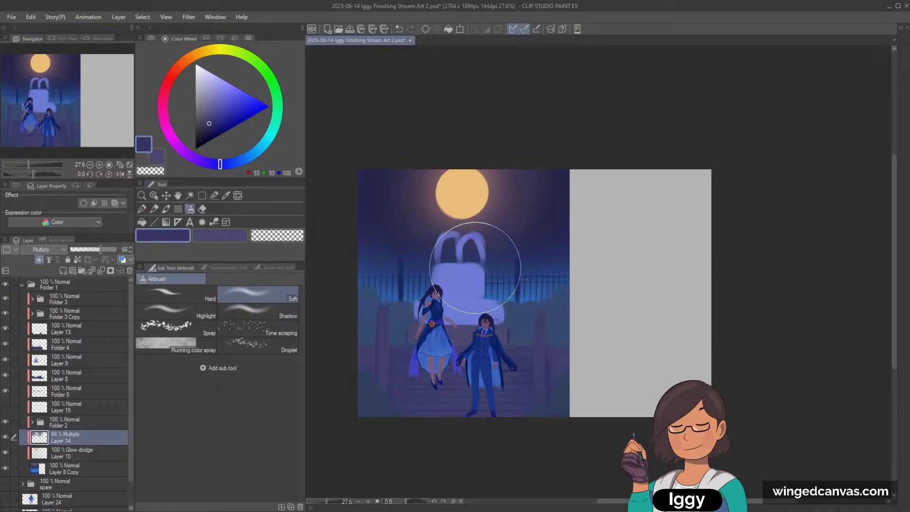
drag(561, 192, 535, 212)
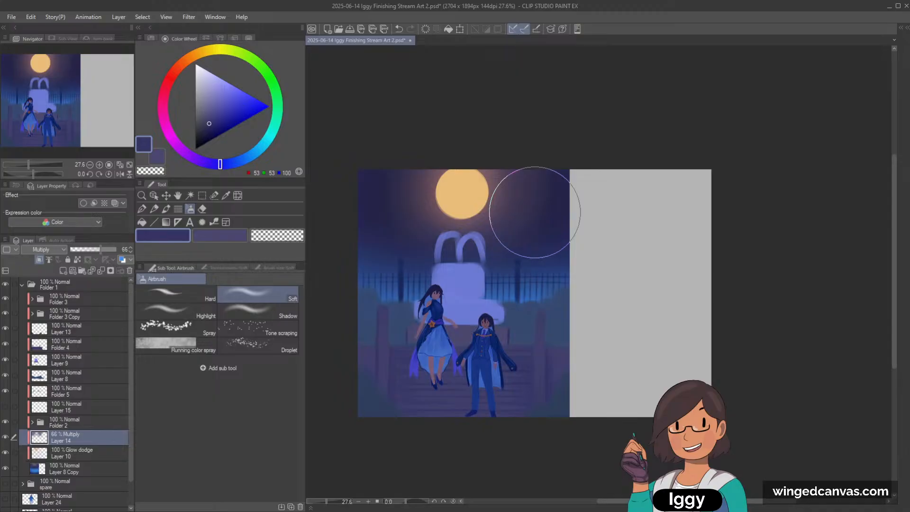
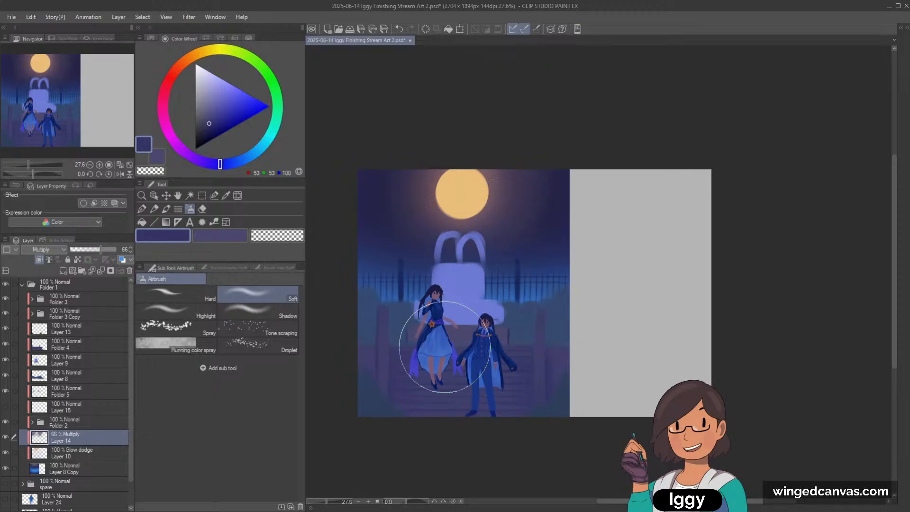
Select the characters' Multiply layer in Folder 3 Copy from the canvas and add a Glow dodge layer above it.
scroll(444, 347, up, 4)
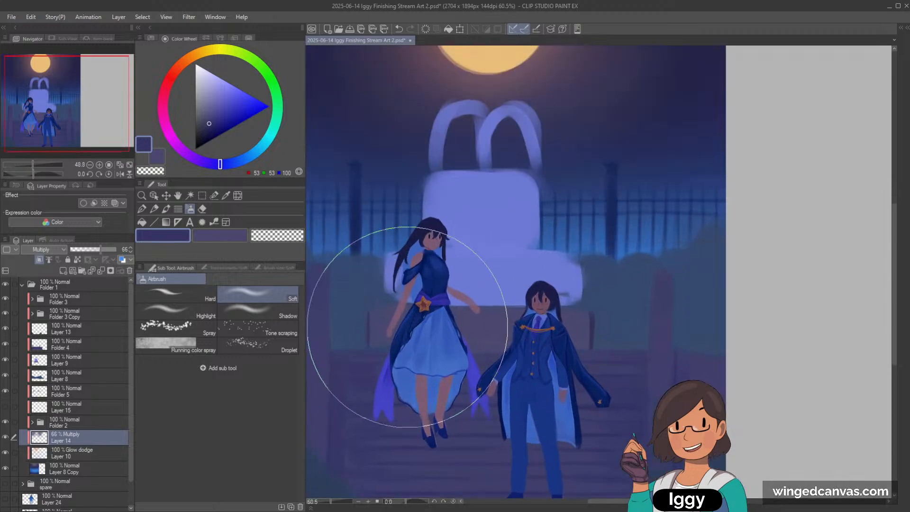
scroll(407, 326, up, 2)
click(154, 196)
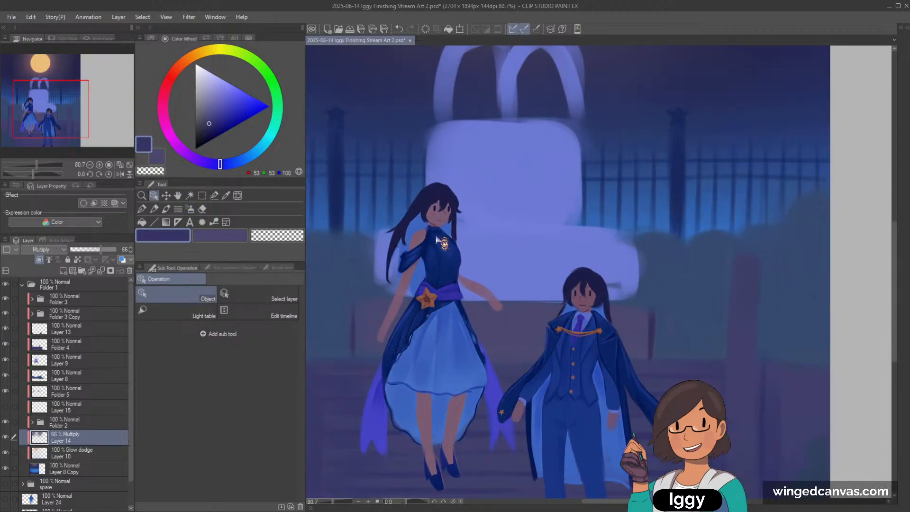
click(440, 242)
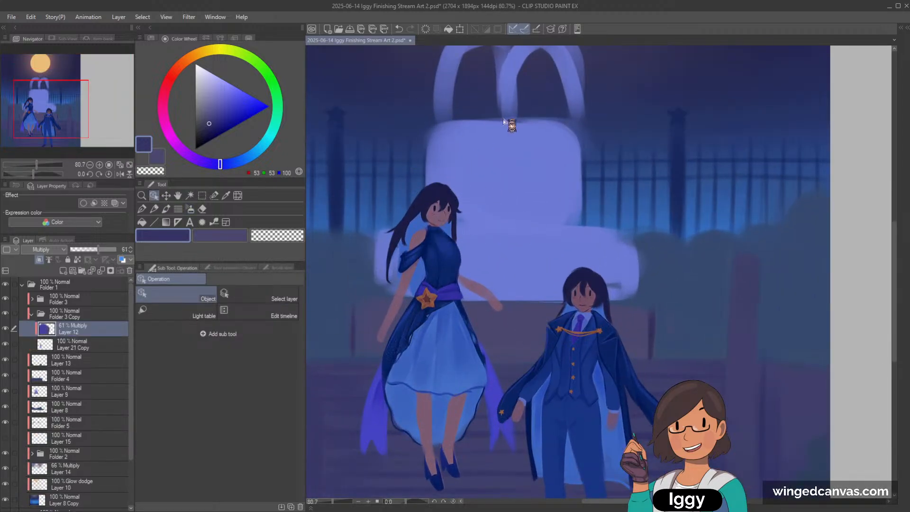
scroll(503, 122, down, 6)
scroll(488, 118, up, 6)
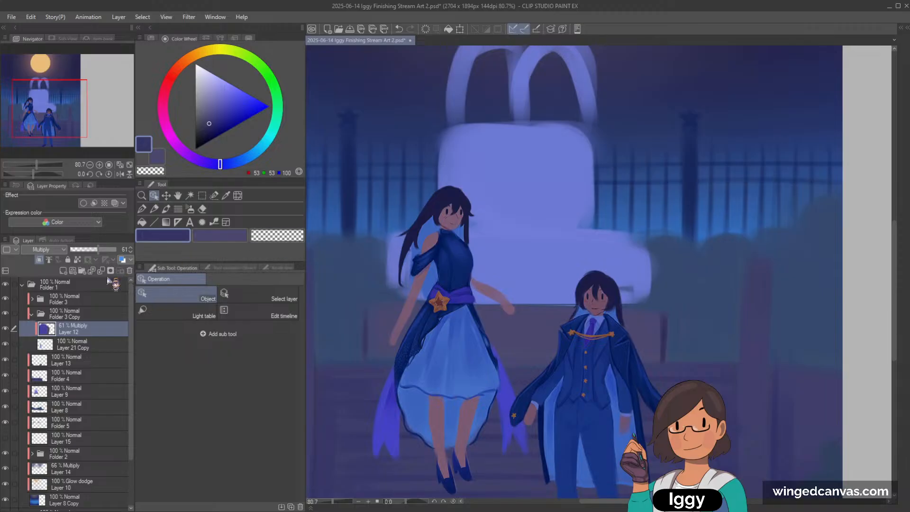
click(63, 270)
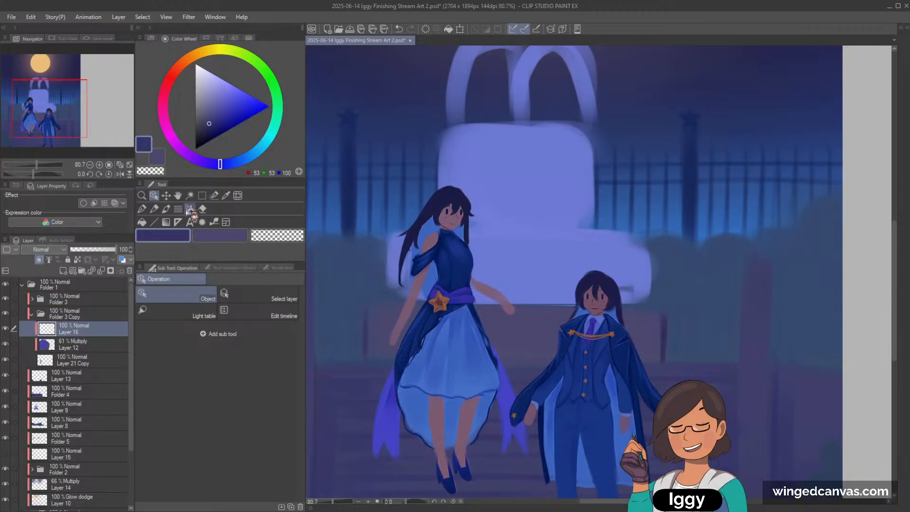
click(190, 209)
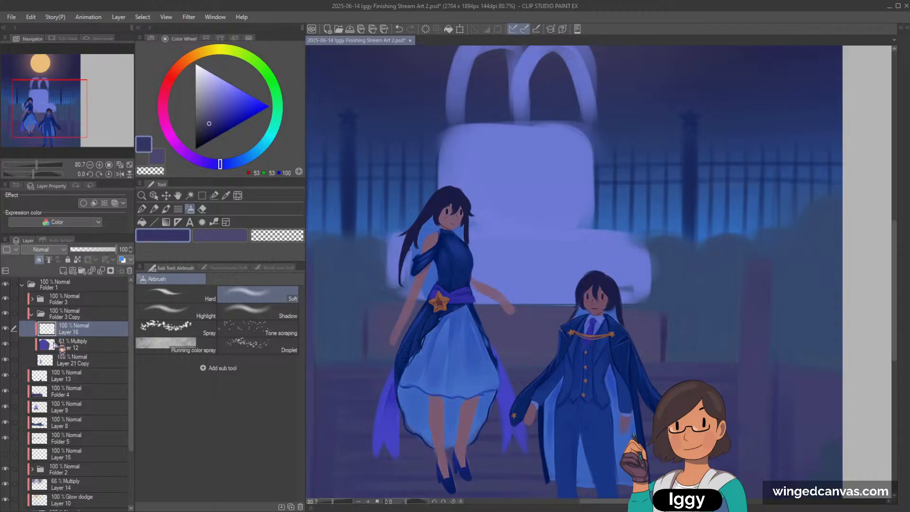
click(53, 342)
Airbrush a warm yellow glow, RGB 255, 205, 124, over the left character's face and hair, adjusting the brush size.
click(195, 56)
click(210, 55)
click(235, 85)
click(199, 56)
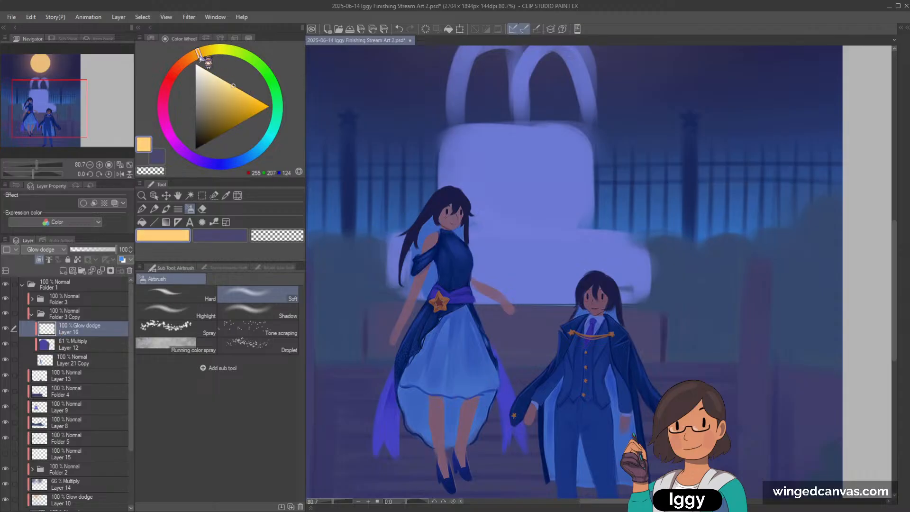
drag(199, 56, 198, 56)
drag(425, 221, 441, 206)
key(ctrl+z)
key([)
key([)
key([)
key([)
key([)
key([)
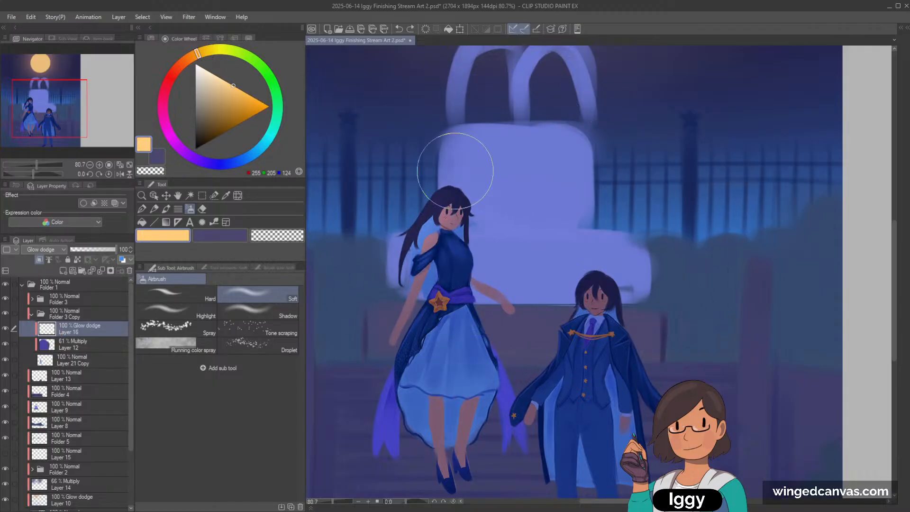
key(])
key(])
key(])
key(])
key(])
key(])
key(ctrl+y)
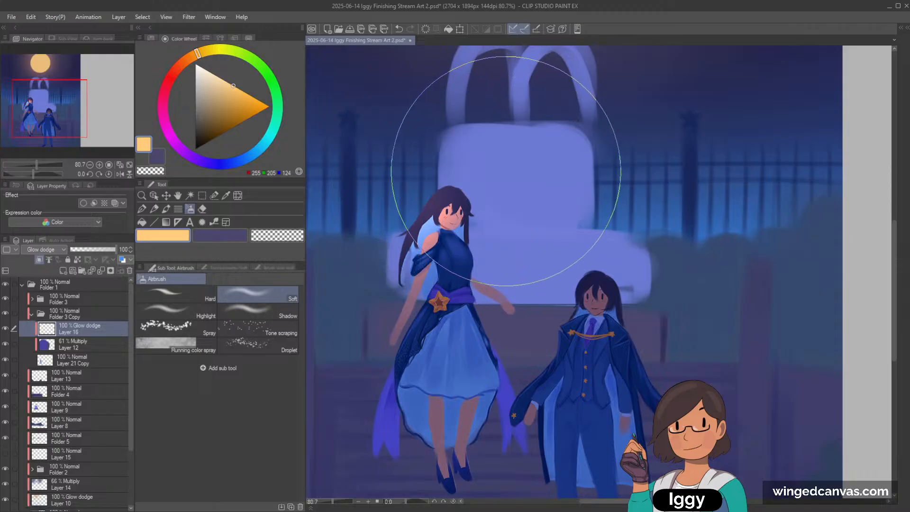
Reduce the brush size and erase part of the warm glow on the left character's face with transparent colour.
scroll(506, 171, down, 3)
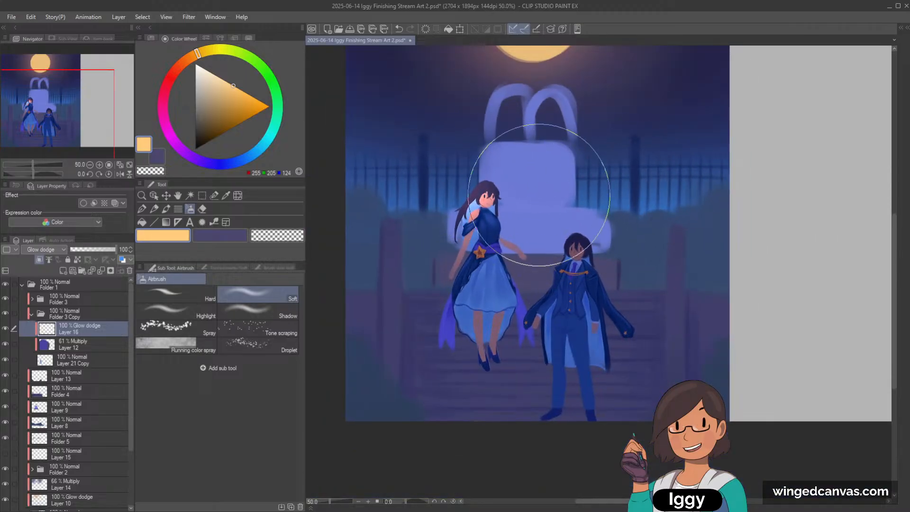
key([)
key([)
key([)
key([)
key([)
key([)
key(c)
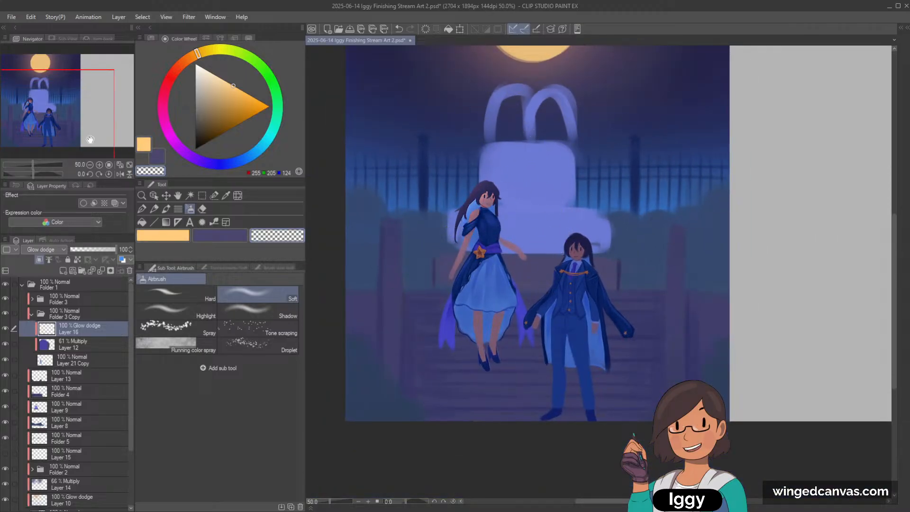
drag(90, 139, 111, 127)
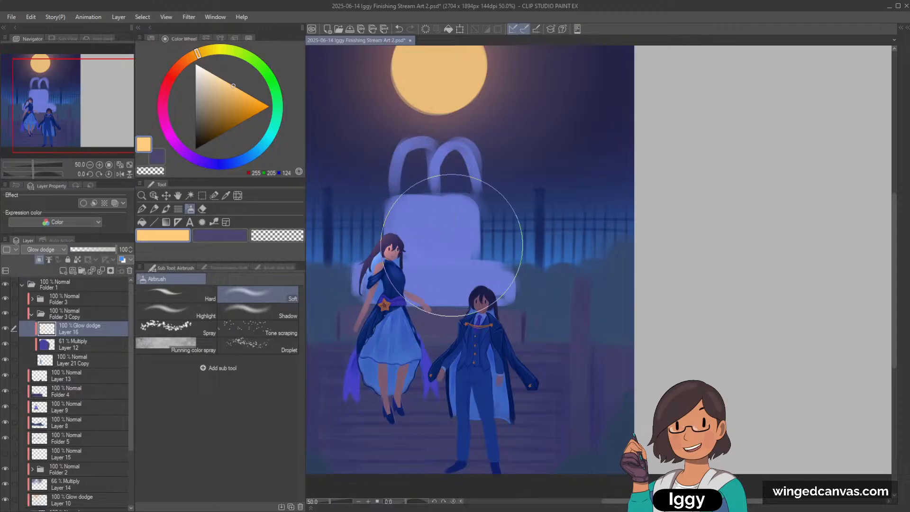
Airbrush more warm glow over the left character with a smaller brush, undoing the last two strokes and enlarging the brush again.
drag(313, 396, 351, 312)
key(bracketleft)
key(bracketleft)
key(bracketleft)
key(bracketleft)
key(bracketleft)
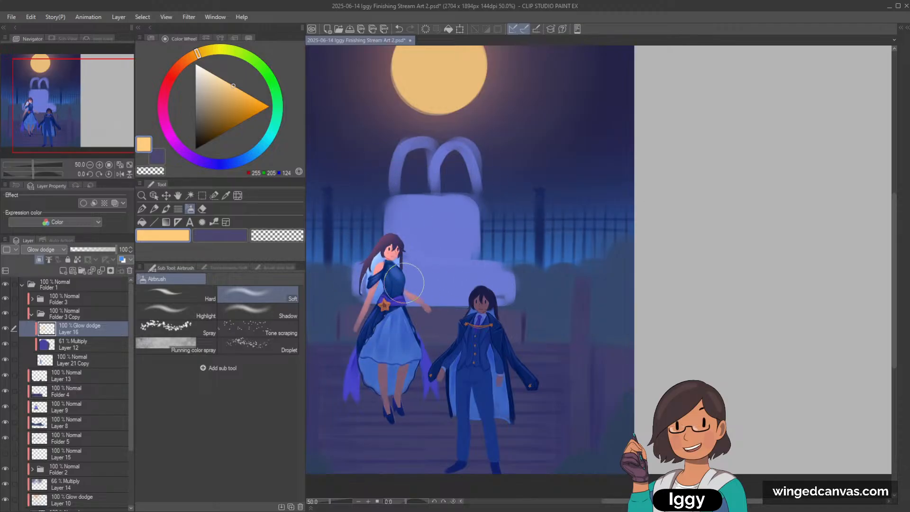
key(ctrl+z)
key(ctrl+z)
key(bracketright)
key(bracketright)
key(bracketright)
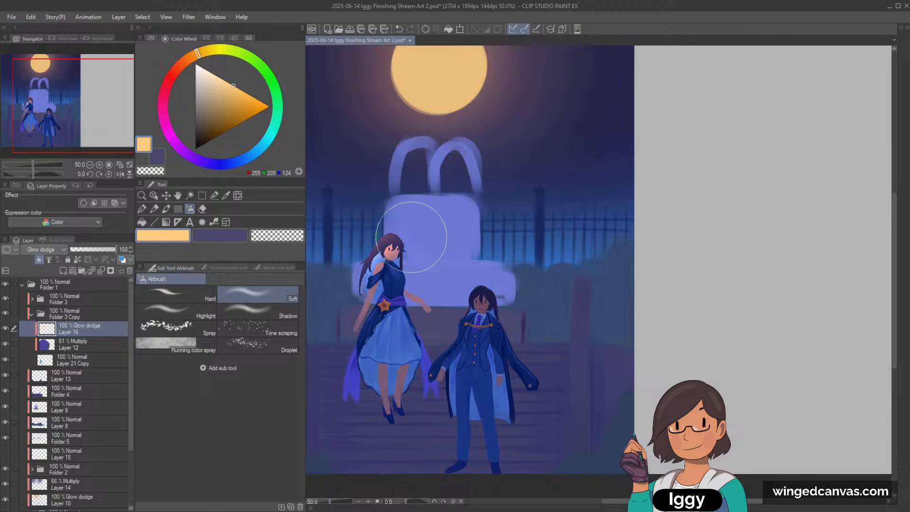
Copy Layer 16 above the Multiply layer in Folder 3 and airbrush warm glow over the right character's face and hair.
click(41, 298)
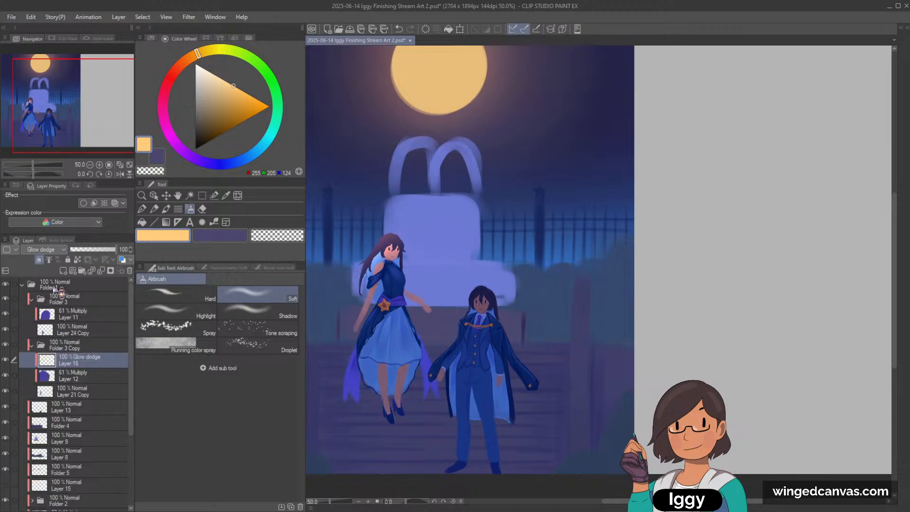
drag(82, 312, 81, 313)
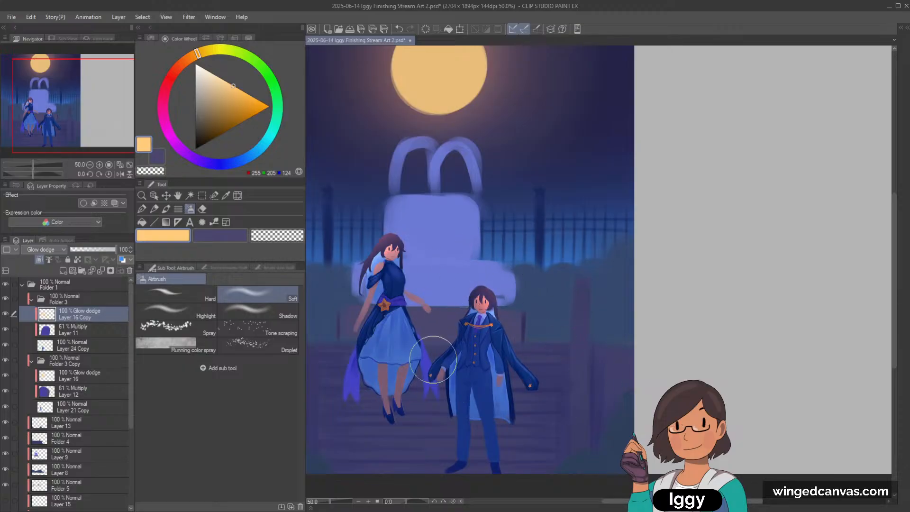
scroll(513, 199, down, 2)
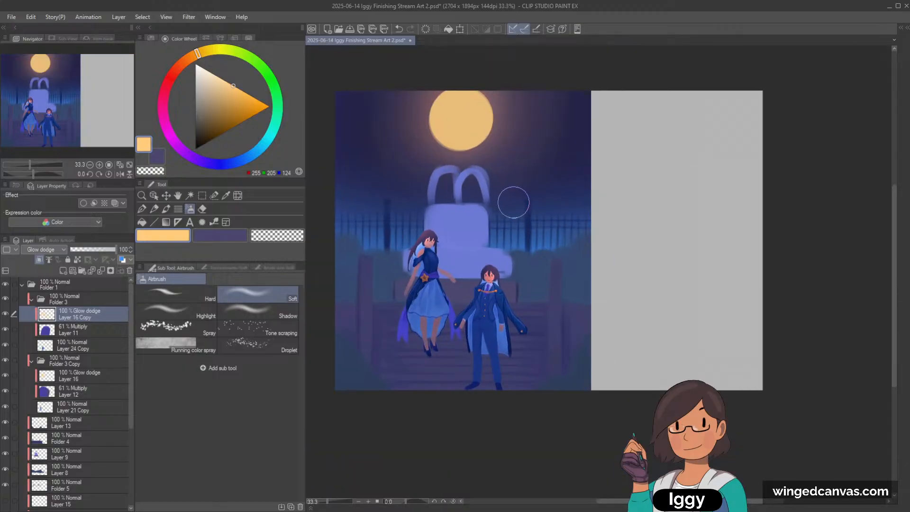
scroll(514, 202, up, 1)
Rework the left character's face glow on Layer 16 with transparent colour and warm yellow, and collapse both character folders.
click(115, 383)
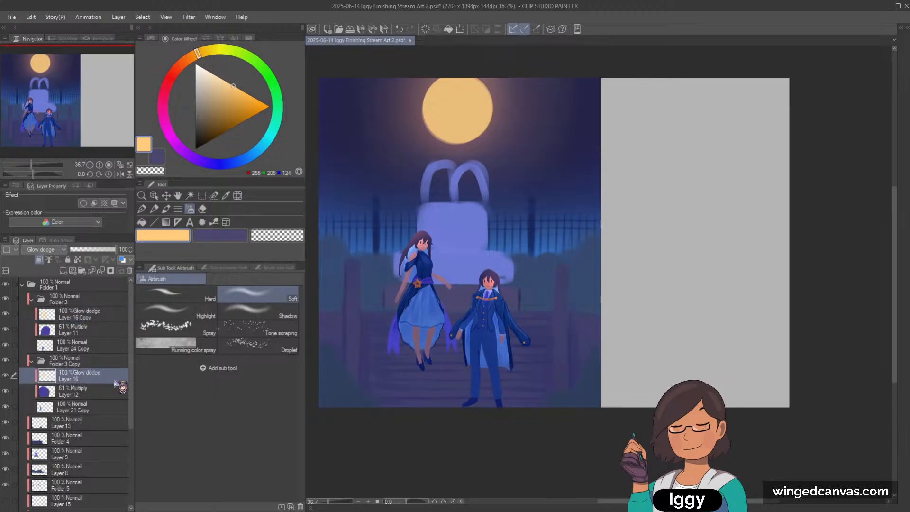
key(c)
drag(431, 249, 420, 265)
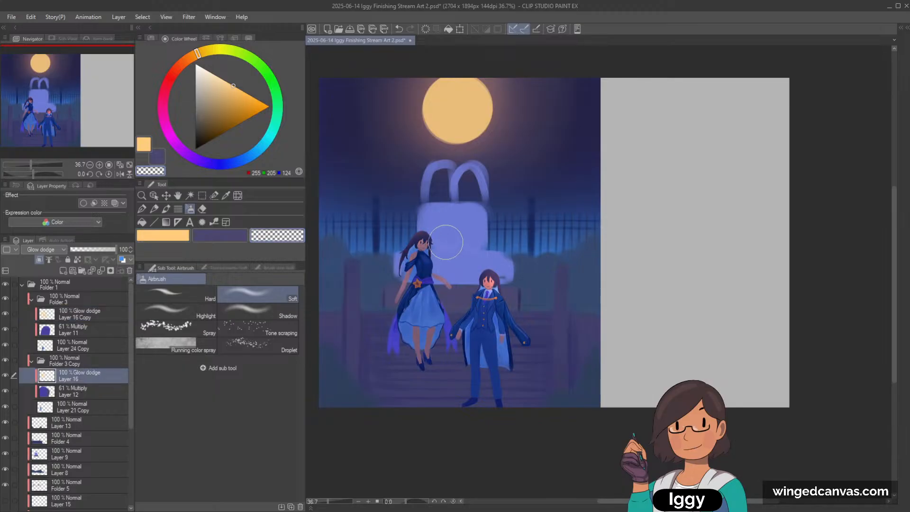
key(c)
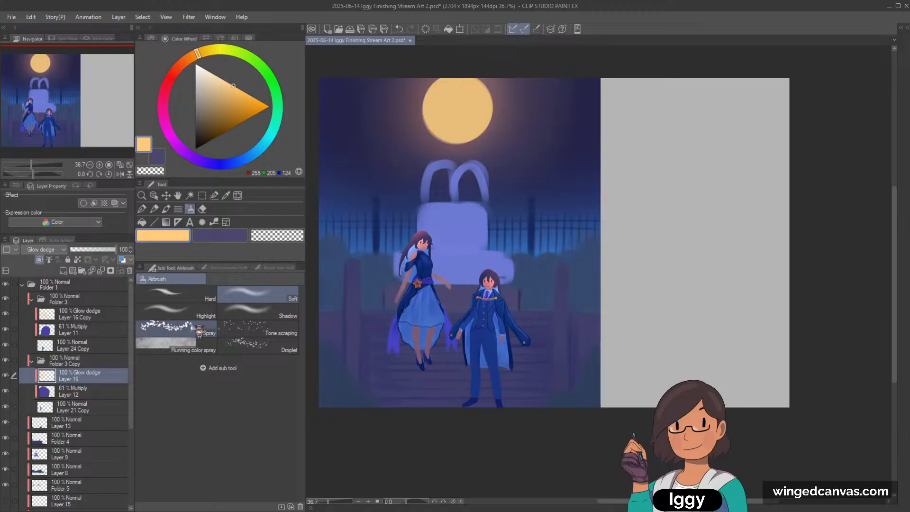
click(31, 360)
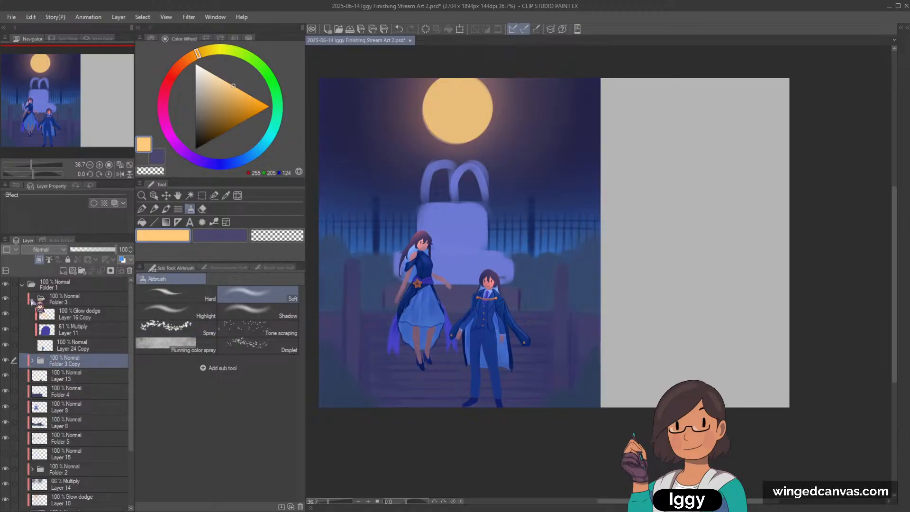
click(32, 300)
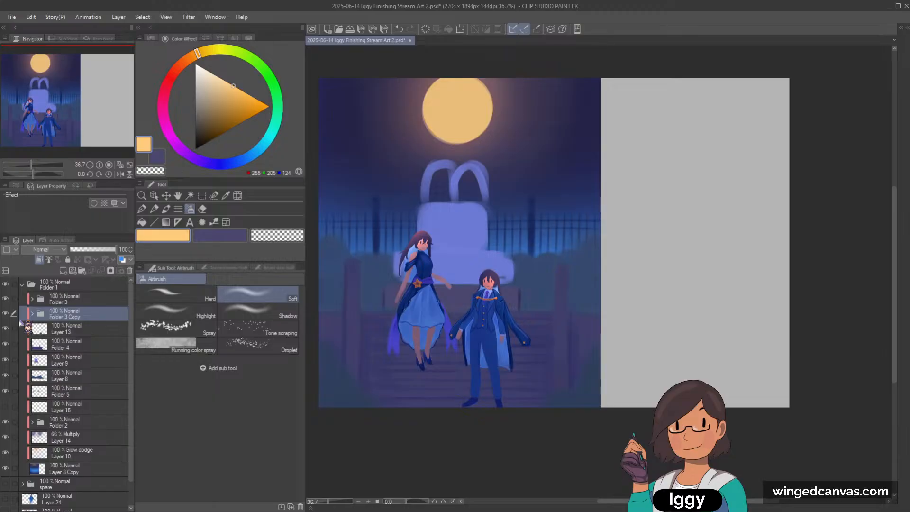
Select the fence layer Folder 5 from the canvas, place it in a new folder, and add a Glow dodge layer above it.
click(153, 196)
click(379, 225)
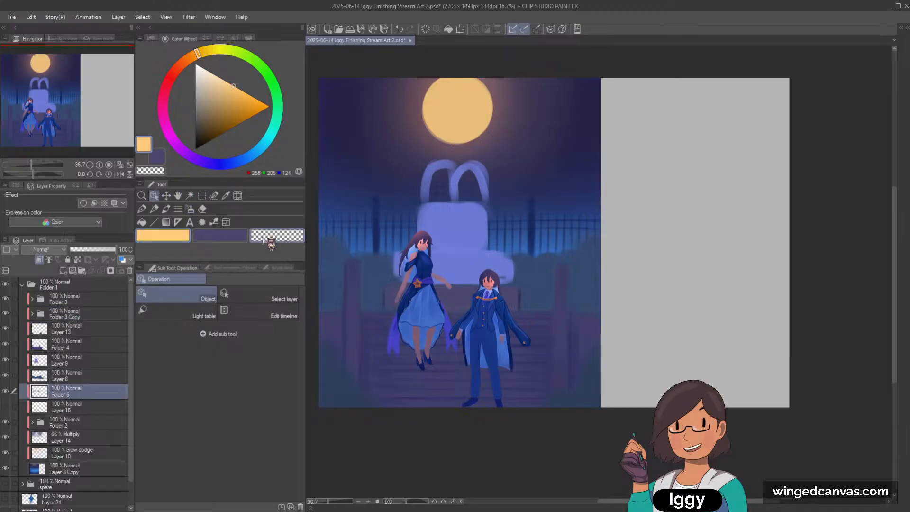
click(6, 407)
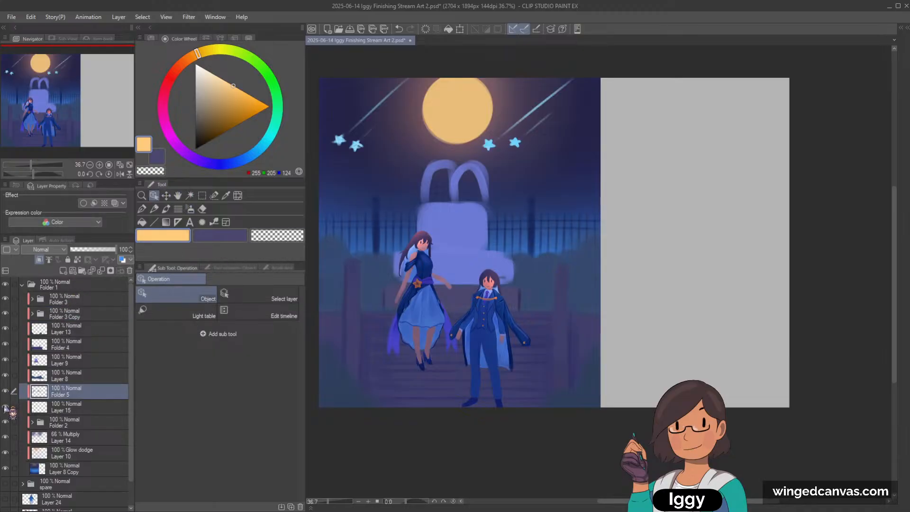
click(5, 410)
click(82, 270)
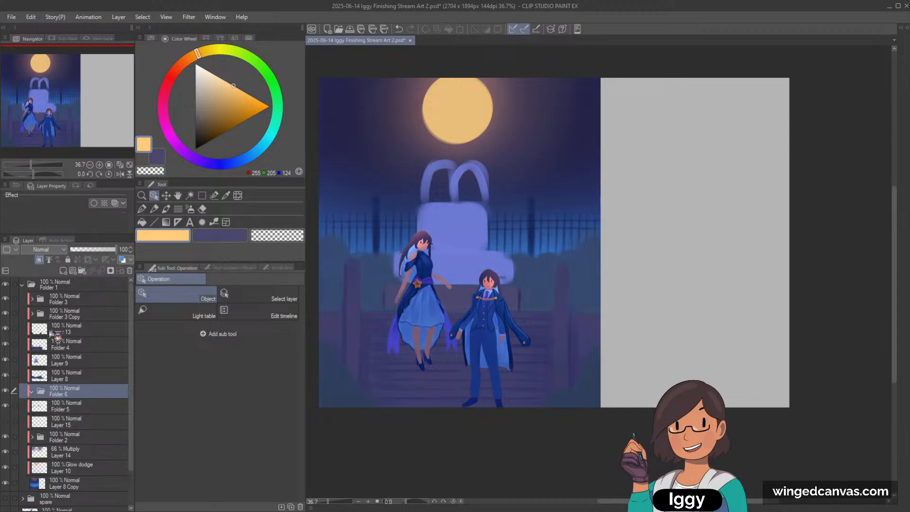
click(65, 406)
drag(67, 393, 68, 393)
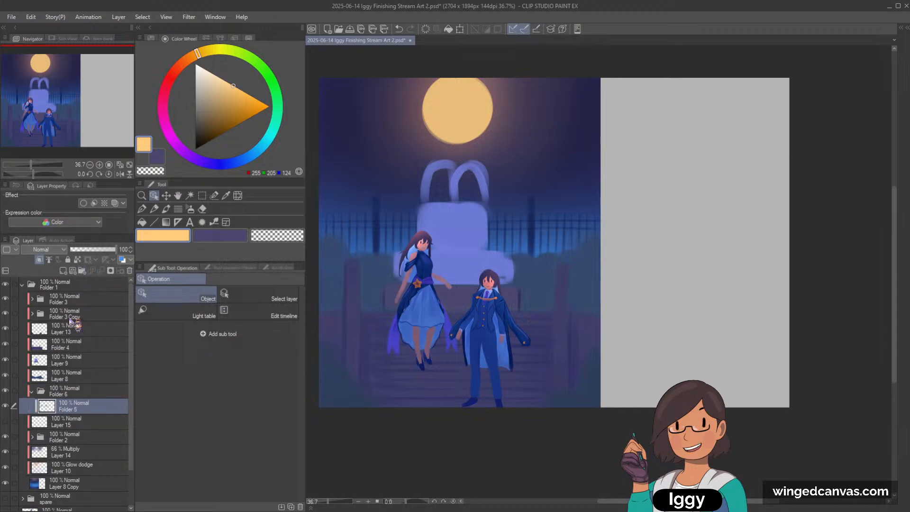
click(40, 260)
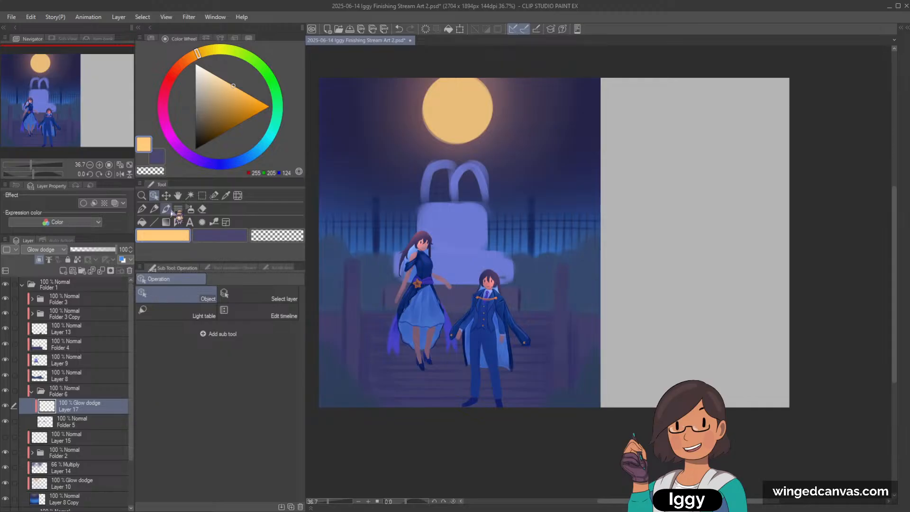
click(190, 209)
drag(303, 187, 469, 188)
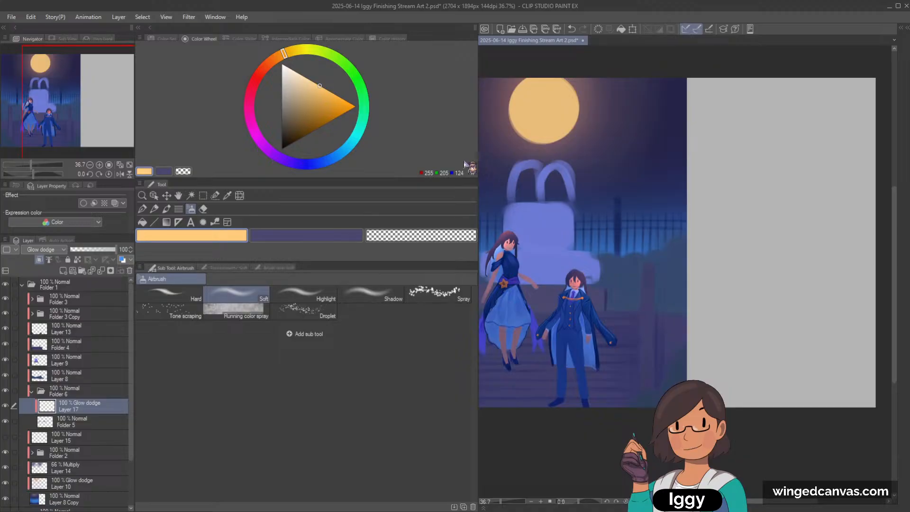
drag(478, 262, 300, 258)
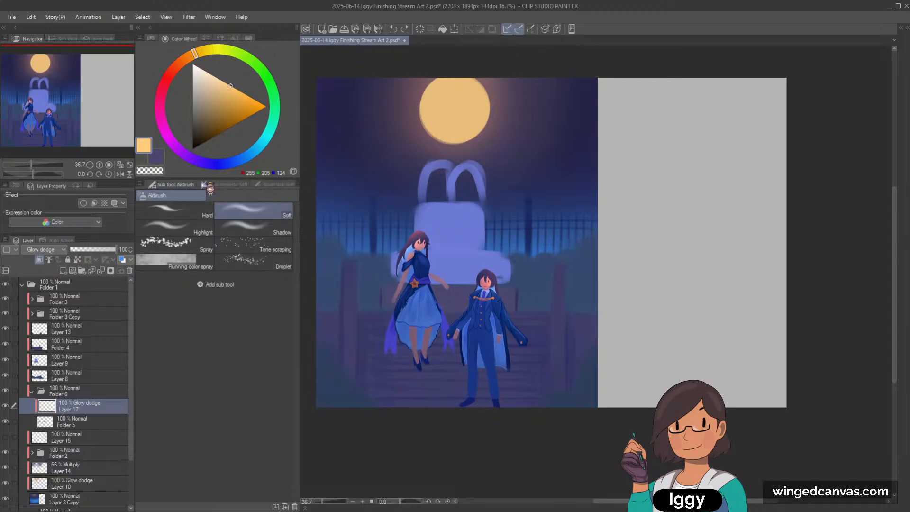
drag(203, 185, 204, 184)
drag(340, 220, 426, 179)
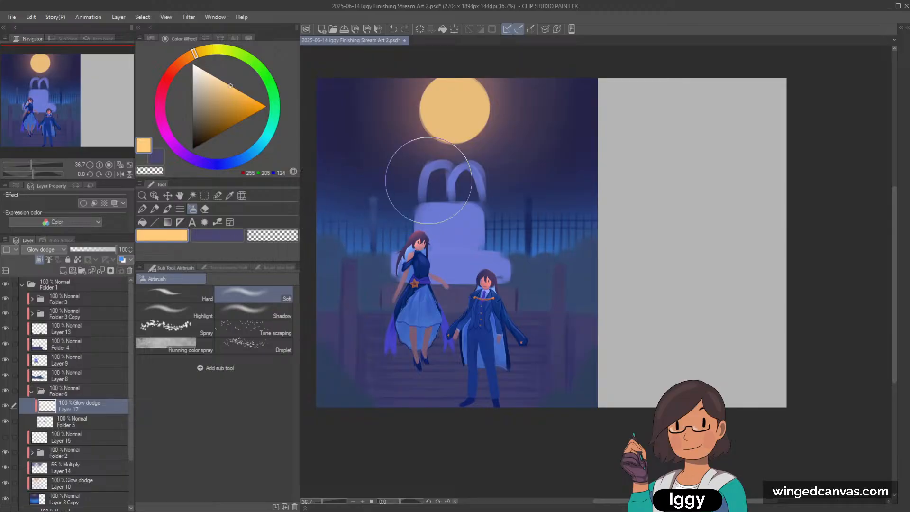
drag(90, 113, 77, 117)
key(ctrl+z)
key(ctrl+z)
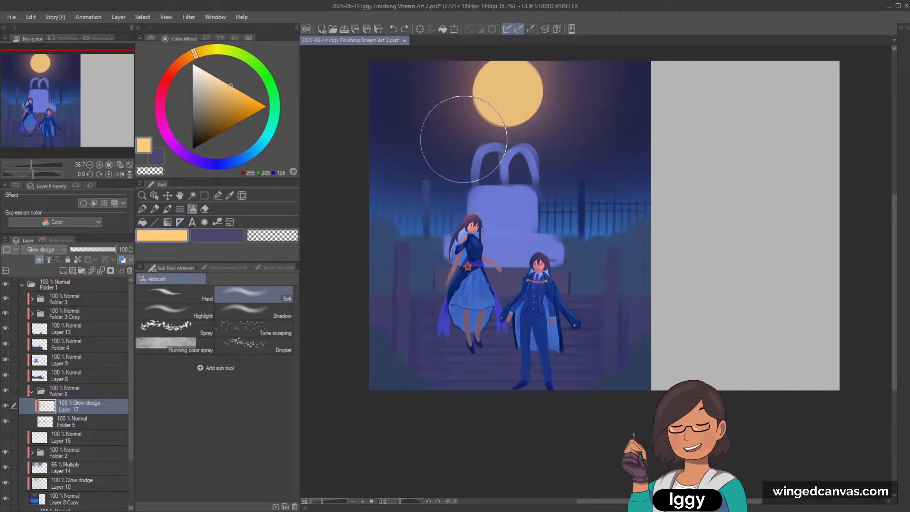
Airbrush warm yellow glow over the star-topped posts and along the fence, and set Layer 17's opacity to 68%.
key(bracketleft)
key(bracketleft)
drag(427, 192, 426, 181)
key(bracketright)
key(bracketright)
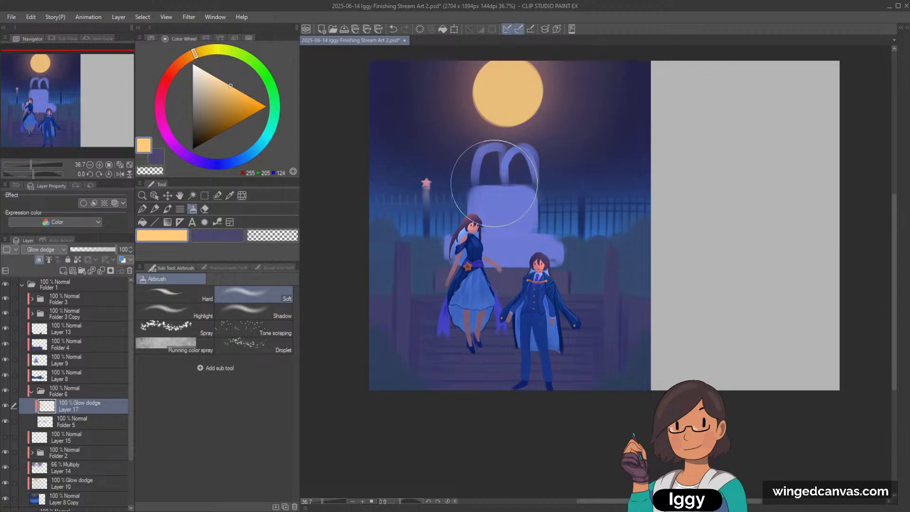
drag(581, 184, 598, 173)
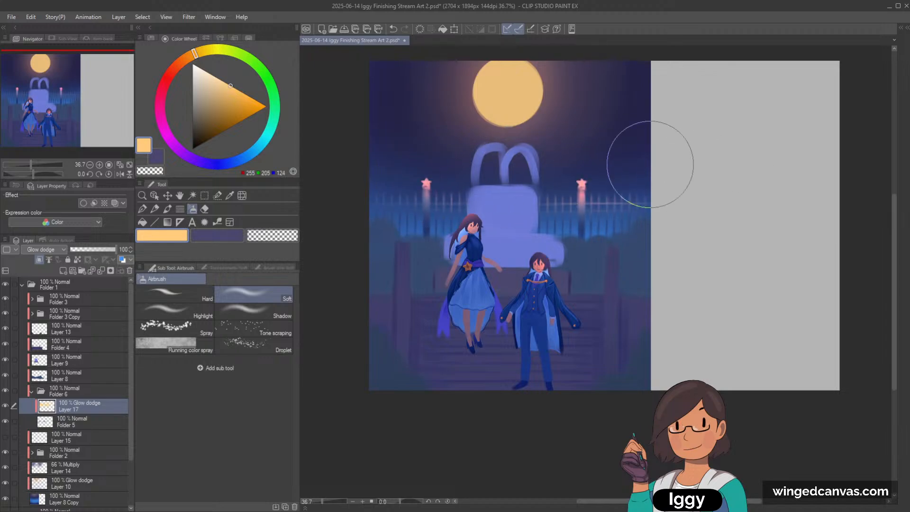
mouse_move(323, 179)
mouse_down()
mouse_move(344, 193)
mouse_move(488, 163)
mouse_move(706, 179)
mouse_up()
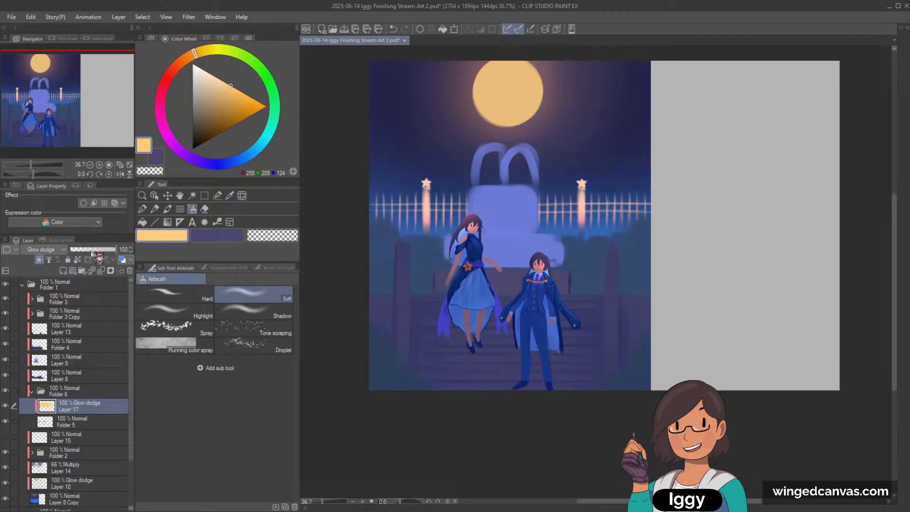
drag(91, 250, 101, 250)
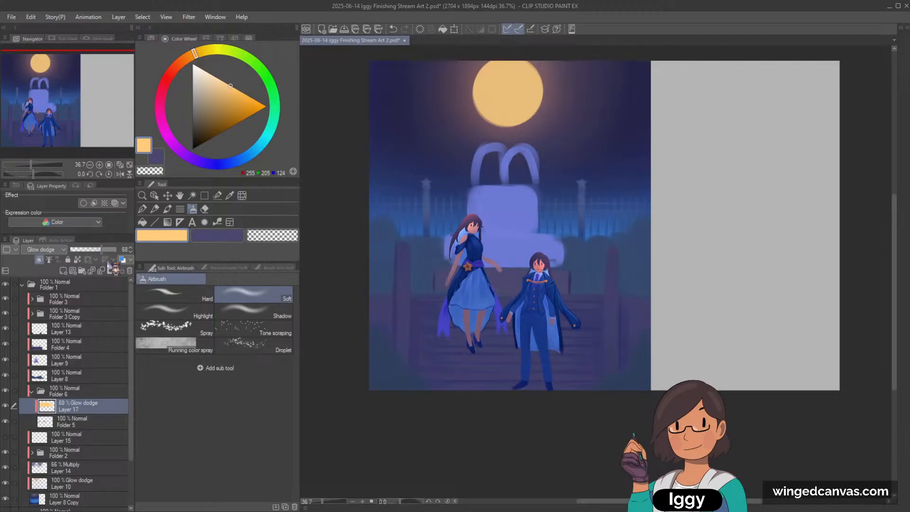
Airbrush over the fence glow with transparent colour to reduce it, and hide Layer 17.
click(272, 235)
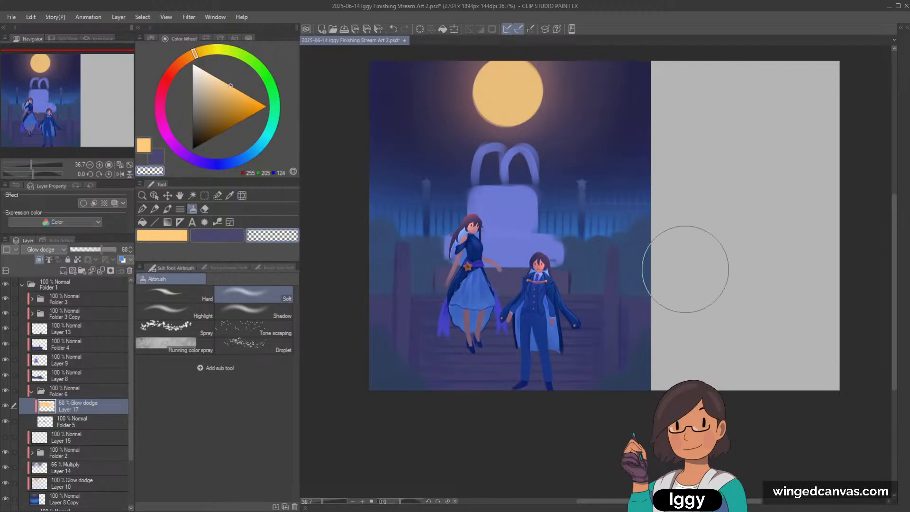
mouse_move(685, 266)
mouse_down()
mouse_move(548, 239)
mouse_move(654, 213)
mouse_up()
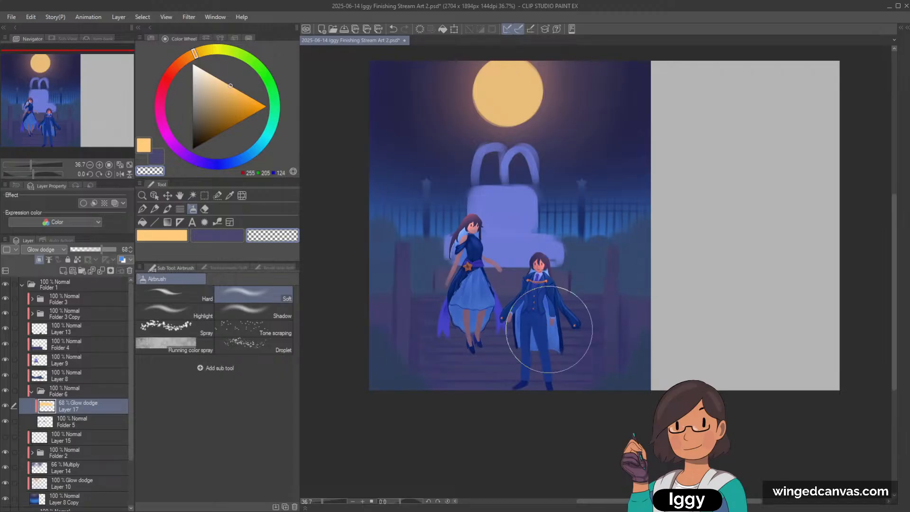
click(6, 407)
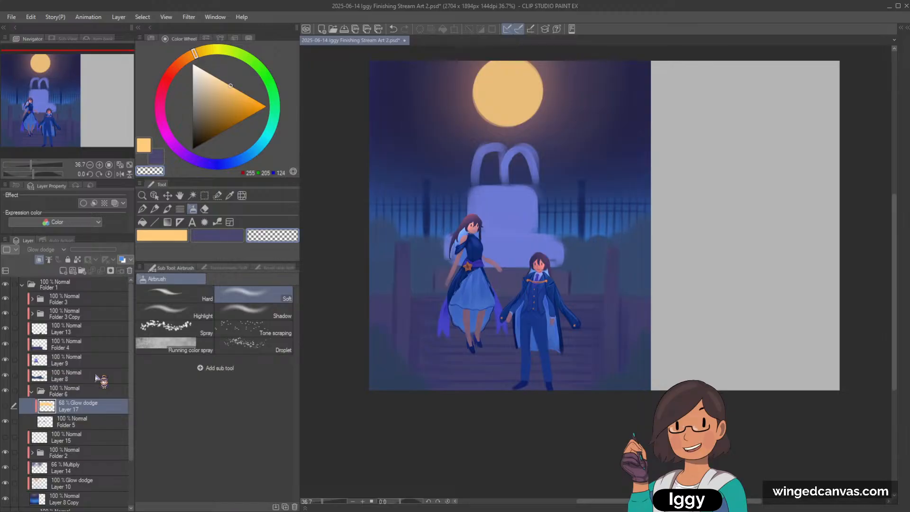
Select the foreground layer Folder 4 from the canvas, place it in a new folder, and add a Glow dodge layer above it.
click(155, 195)
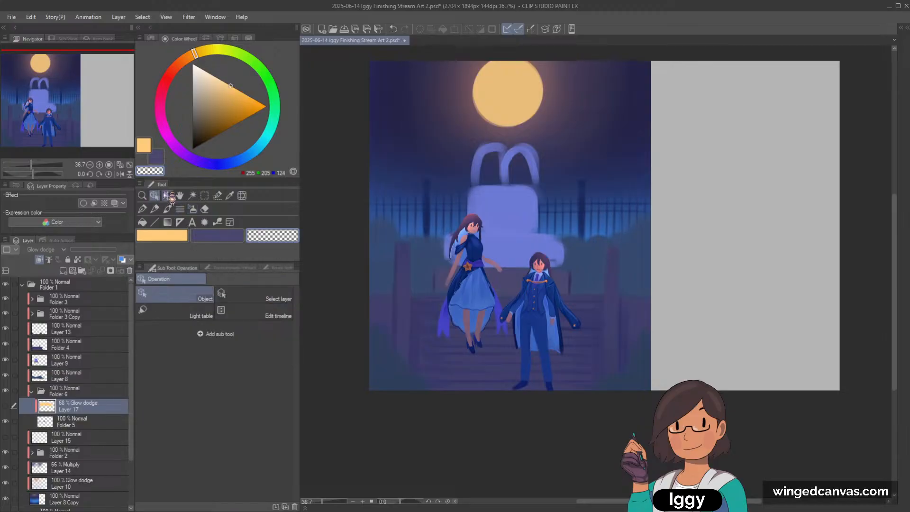
click(388, 310)
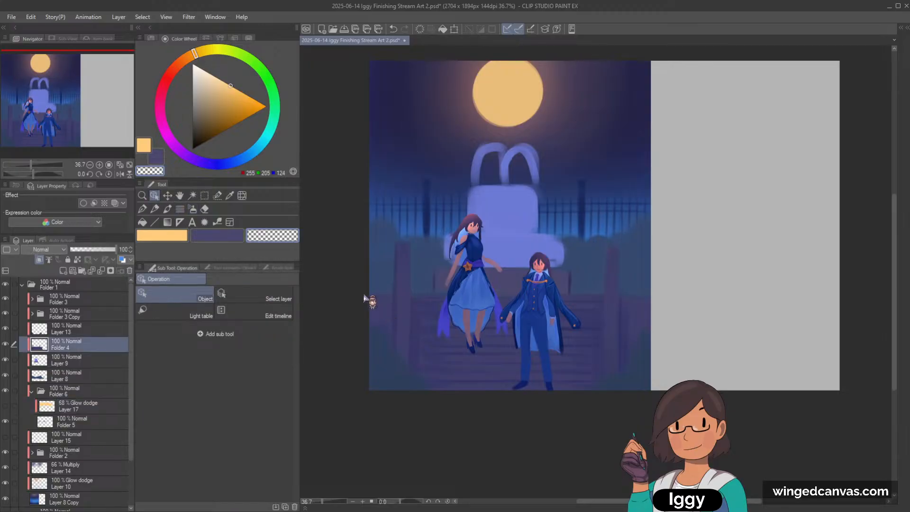
click(83, 272)
drag(71, 359, 75, 344)
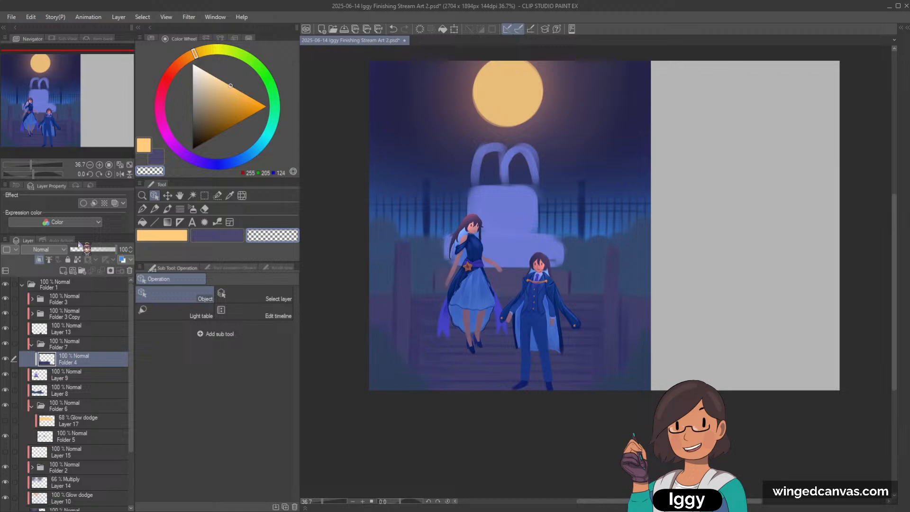
click(62, 270)
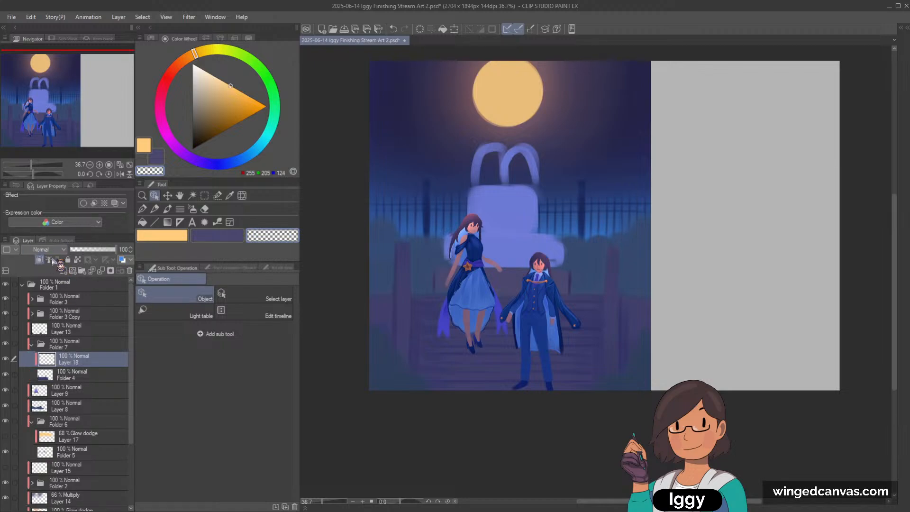
Airbrush warm yellow glow over the tops of the wooden posts and the foreground walkway on the Glow dodge layer, adjusting the brush size.
click(192, 209)
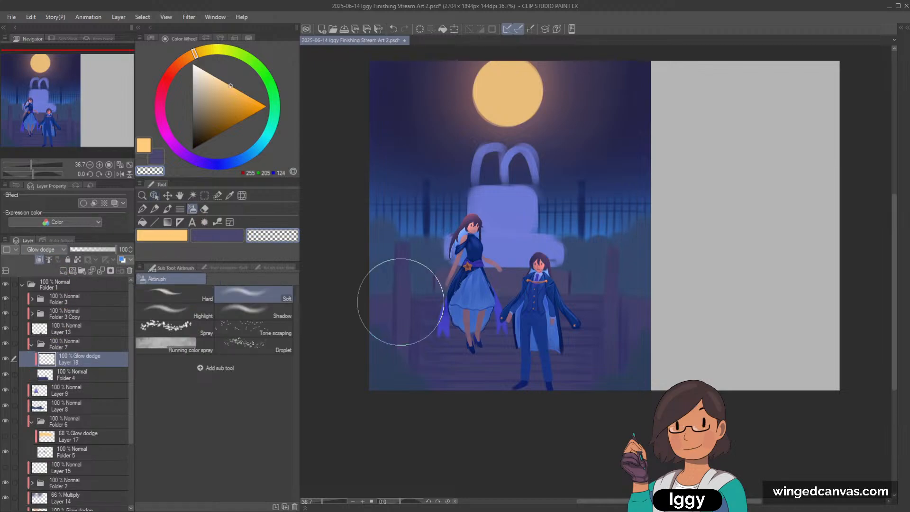
click(186, 234)
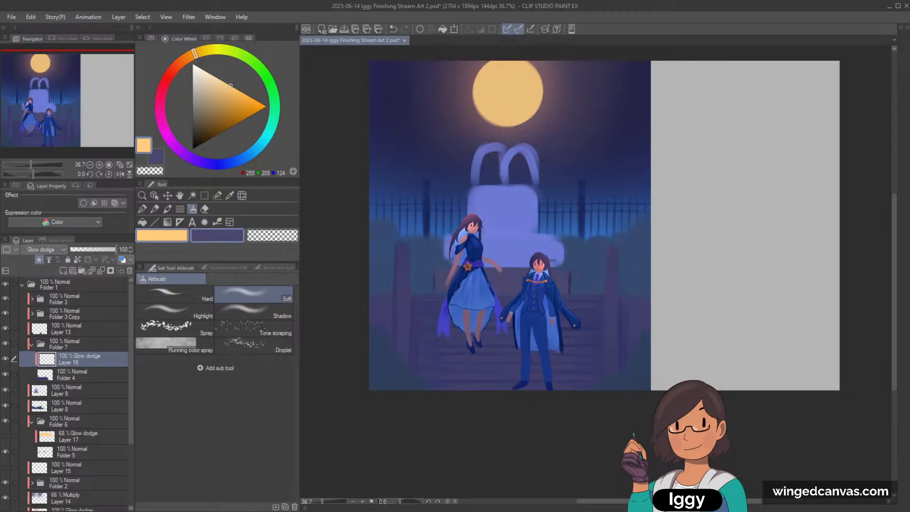
mouse_move(385, 266)
mouse_down()
mouse_move(416, 270)
mouse_move(411, 256)
mouse_up()
key(bracketright)
key(bracketright)
key(bracketright)
key(bracketright)
key(bracketright)
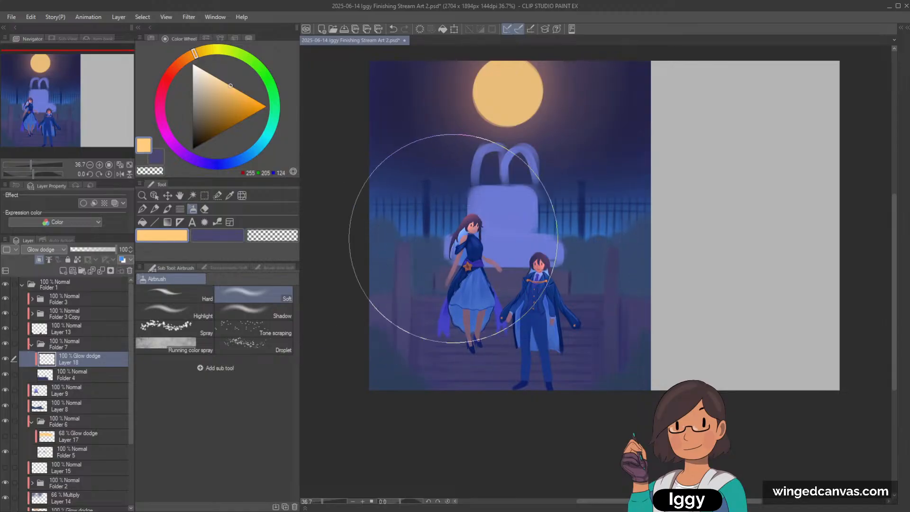
key(bracketleft)
key(bracketleft)
key(bracketleft)
key(bracketleft)
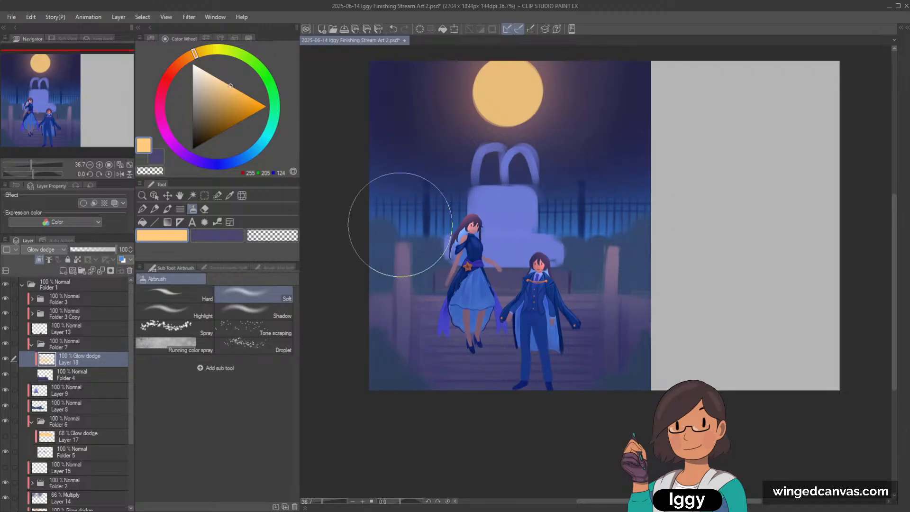
Soften the foreground glow by airbrushing over it with transparent colour.
key(c)
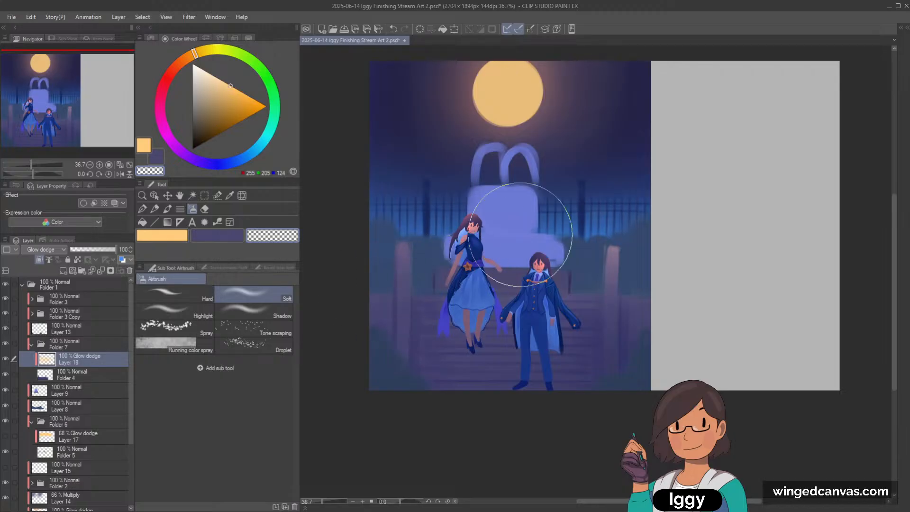
scroll(593, 213, down, 2)
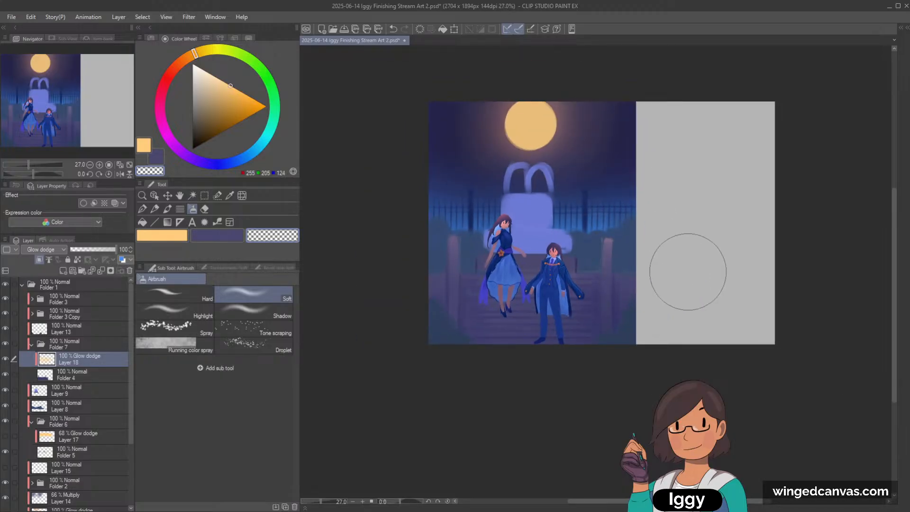
scroll(588, 160, up, 1)
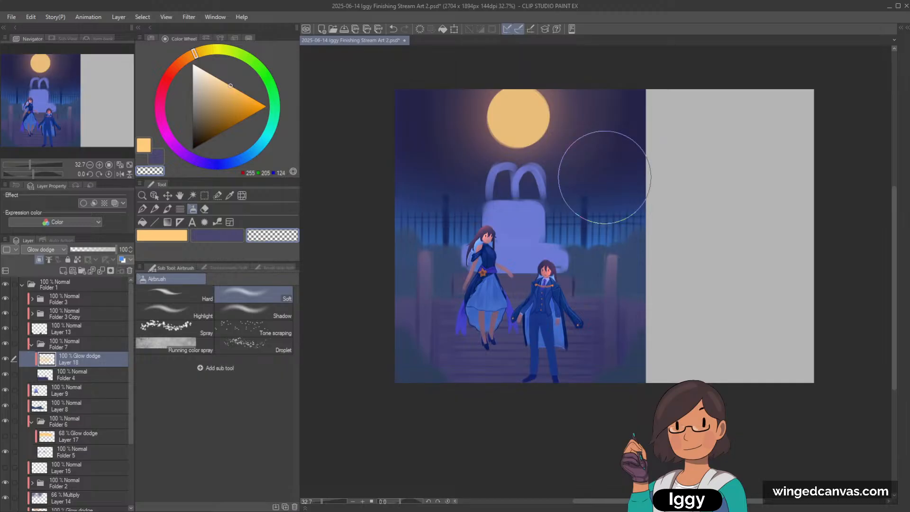
Compare the background with and without Layer 10's moon glow, and set this Glow dodge layer's opacity to 60%.
click(83, 434)
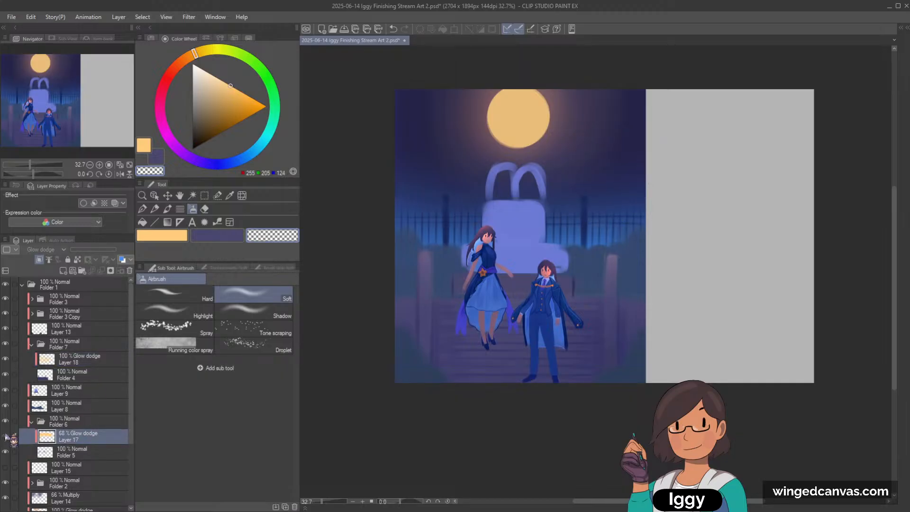
click(154, 195)
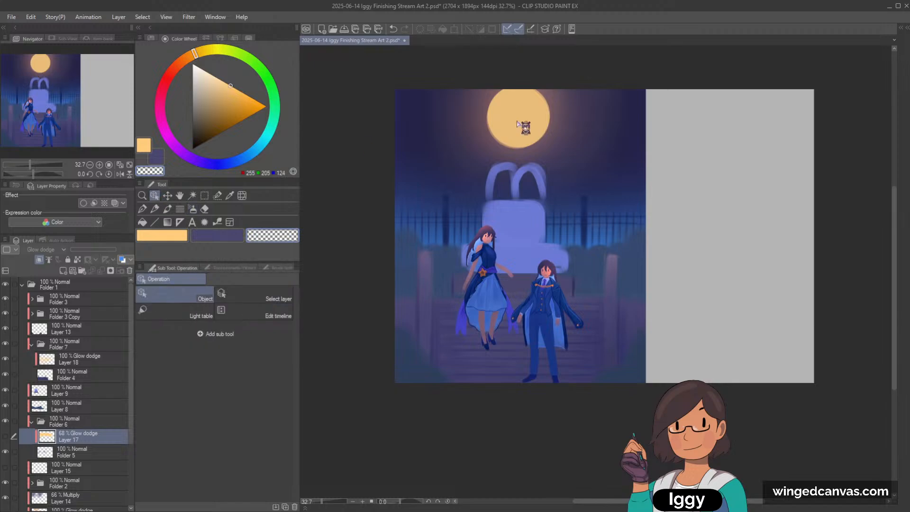
click(516, 124)
scroll(94, 426, down, 3)
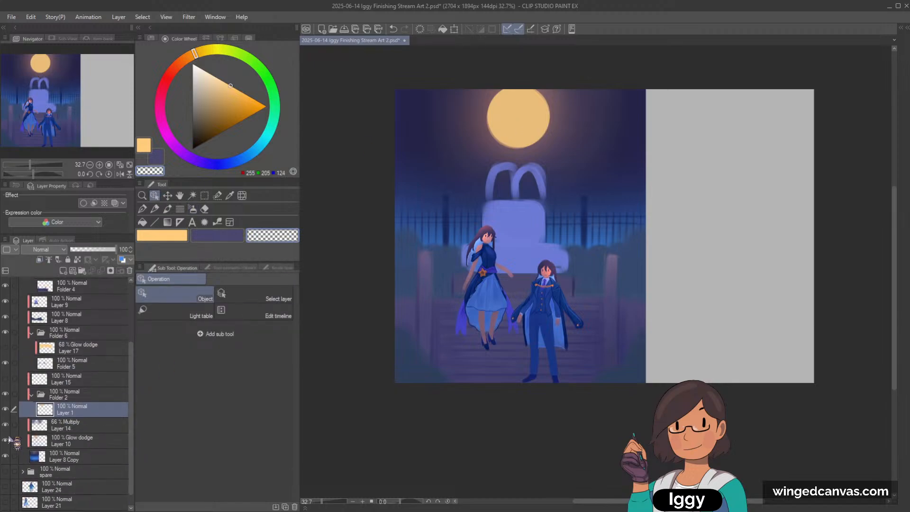
click(6, 440)
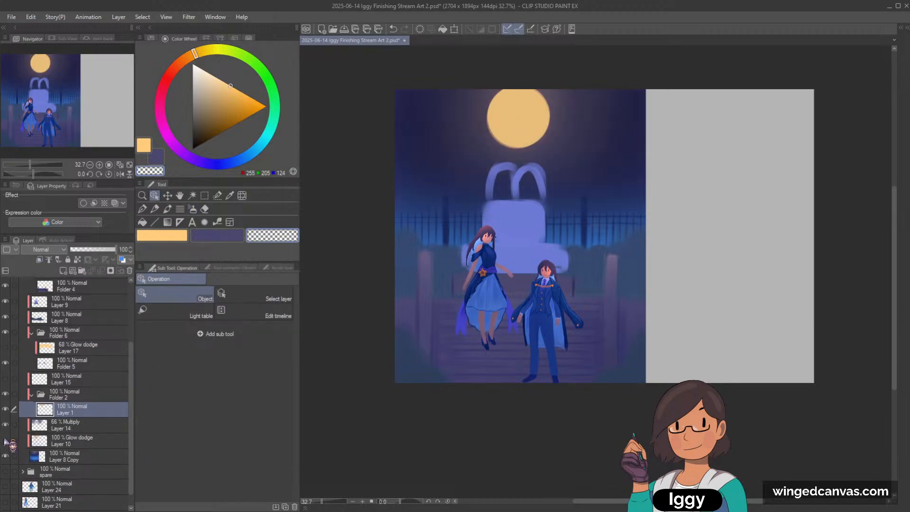
click(6, 441)
click(59, 441)
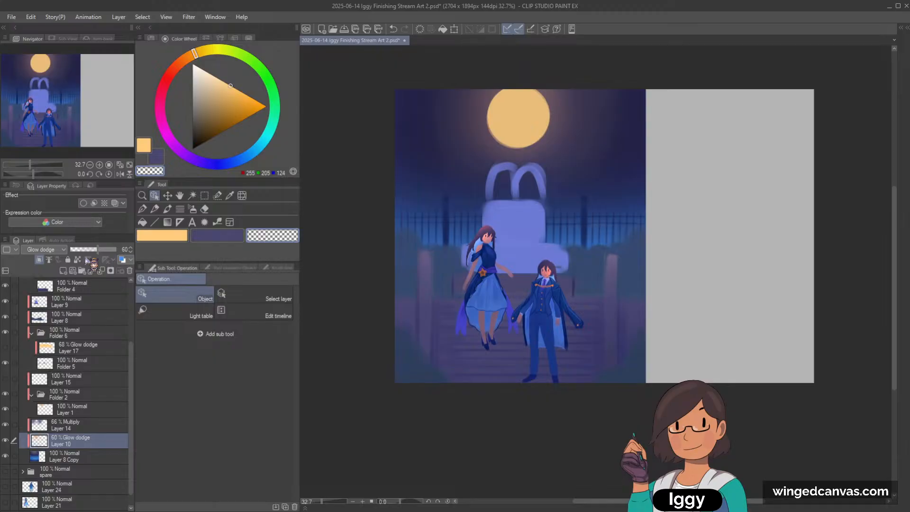
scroll(534, 201, down, 2)
scroll(533, 201, up, 2)
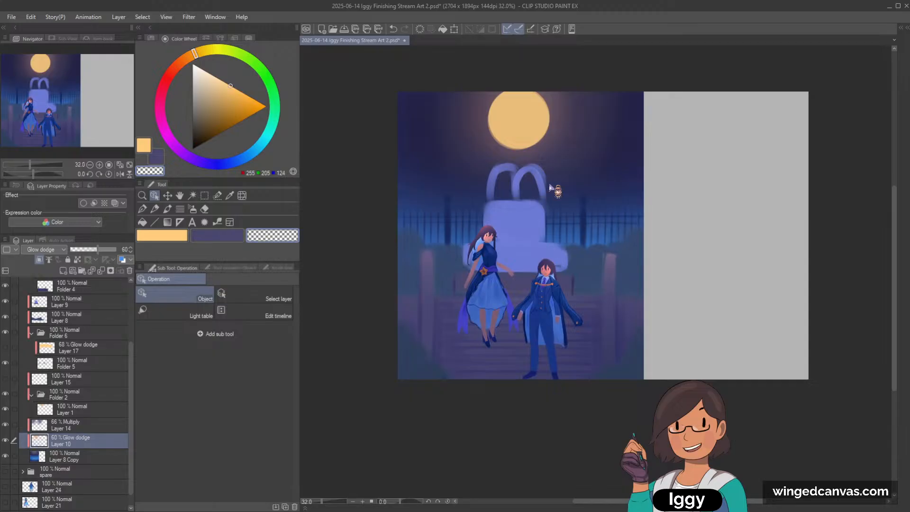
Select the bush layer Layer 8 from the canvas, lock its transparent pixels, and paint teal-blue tones over the bushes with the HC OWC brush.
click(407, 267)
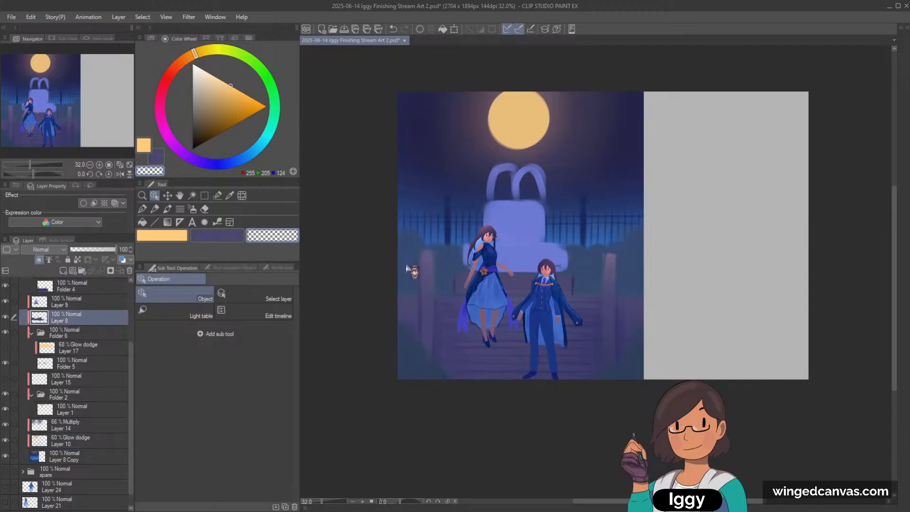
drag(90, 102, 100, 97)
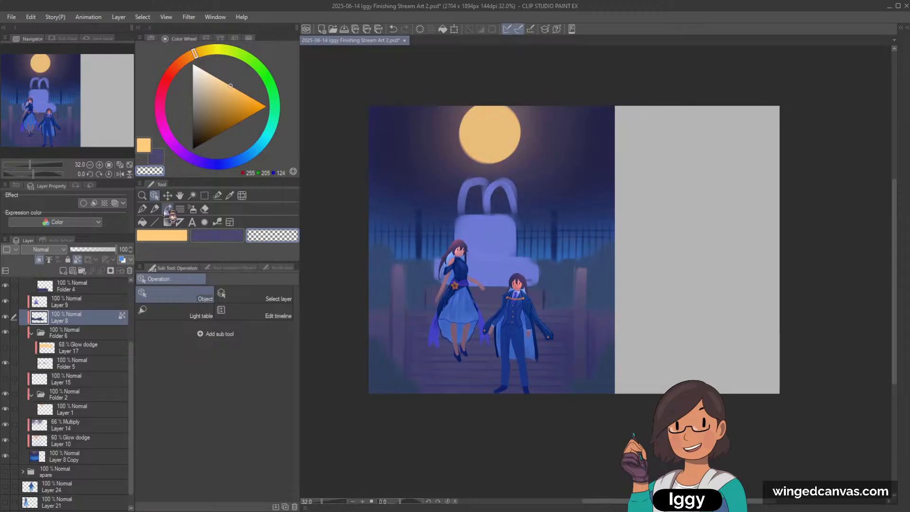
click(167, 208)
alt+click(379, 276)
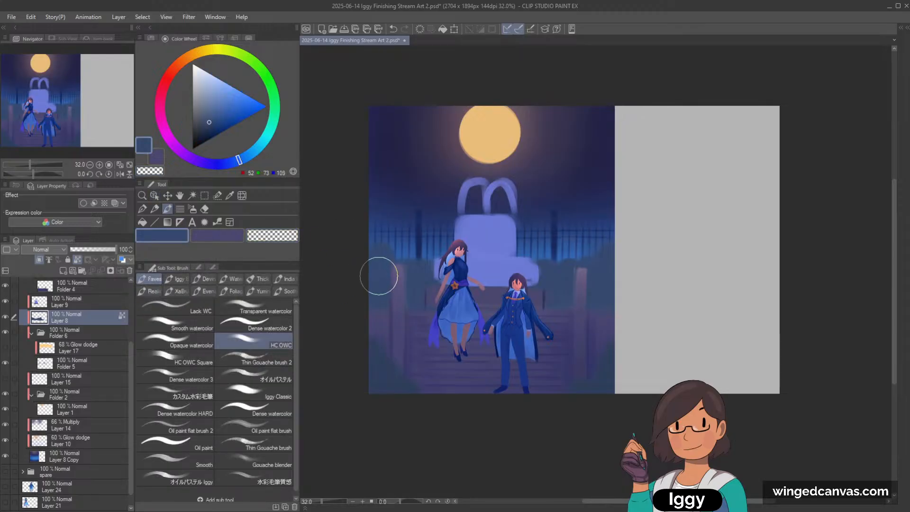
click(205, 130)
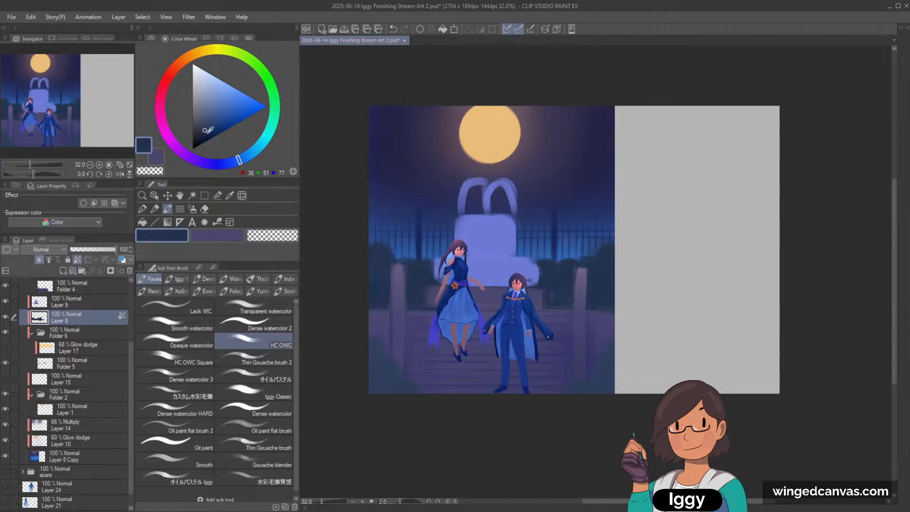
click(256, 148)
click(213, 117)
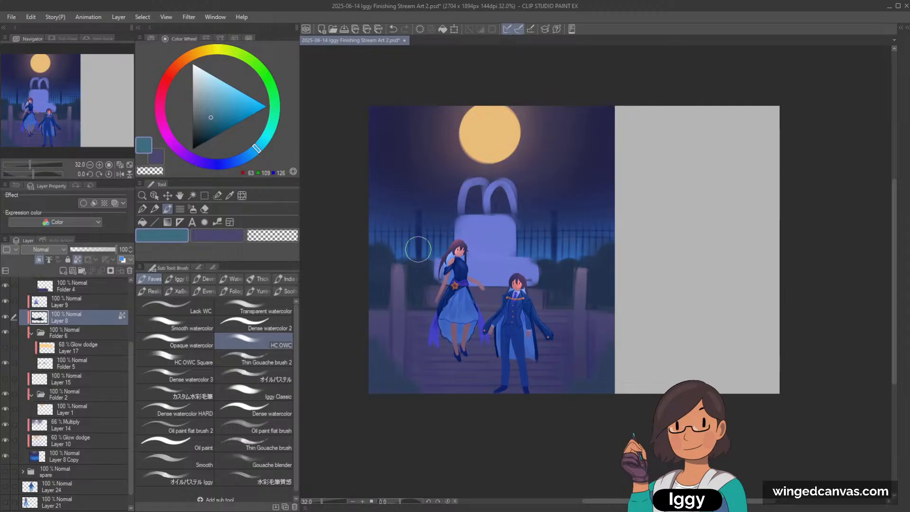
alt+click(407, 265)
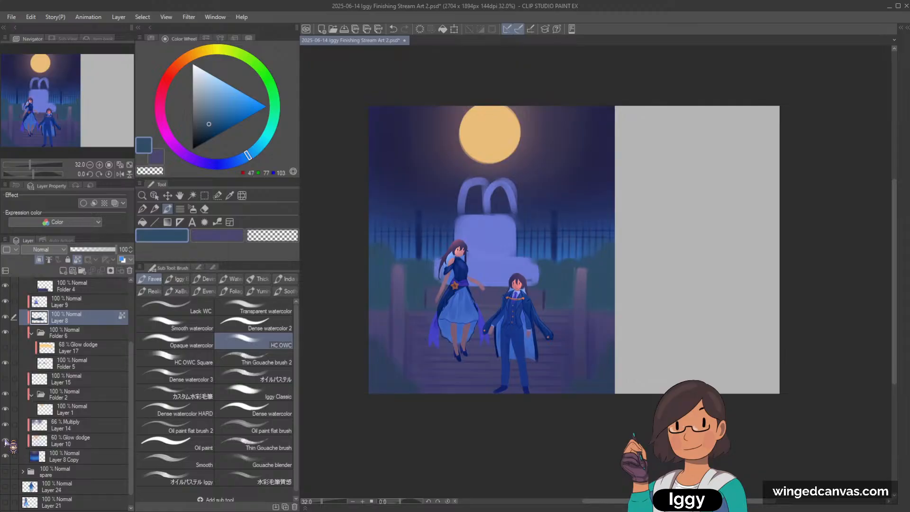
Select Layer 13 and paint dark navy bush shapes in the lower corners of the illustration with the HC OWC brush.
drag(130, 327, 131, 287)
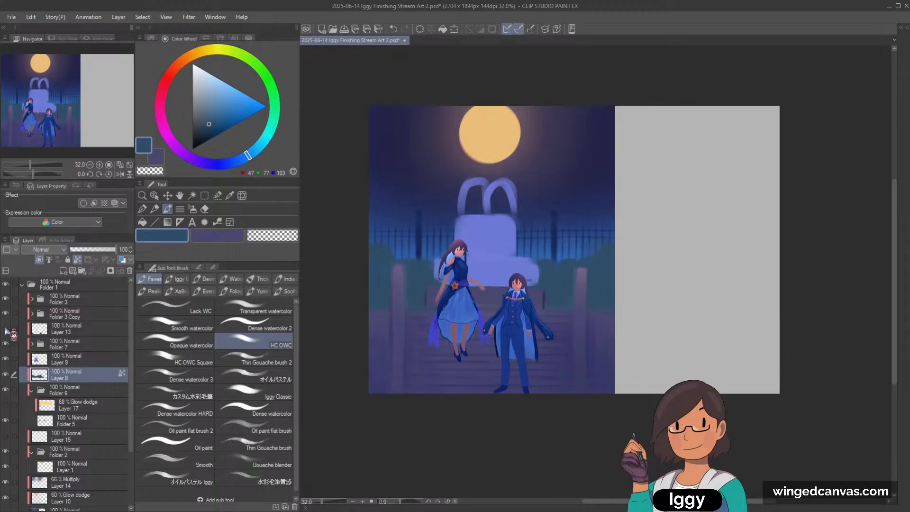
click(21, 330)
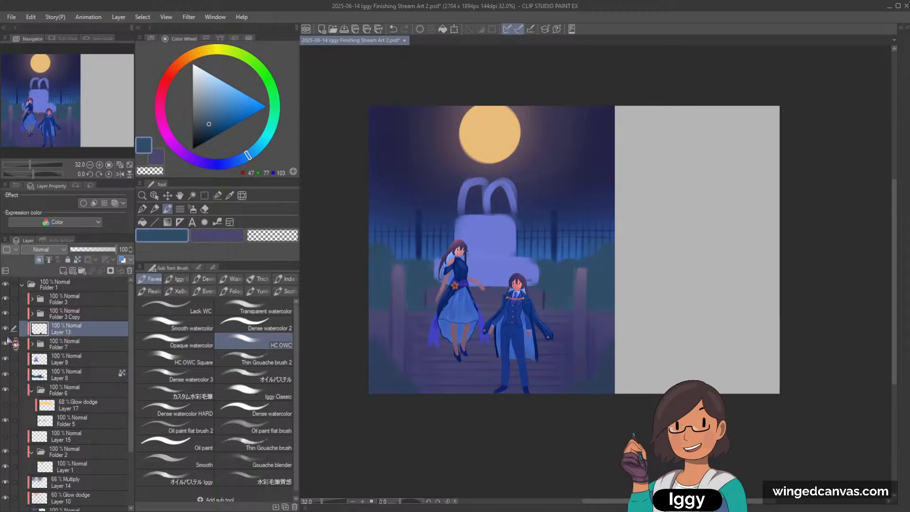
alt+click(6, 328)
alt+click(6, 328)
alt+click(379, 363)
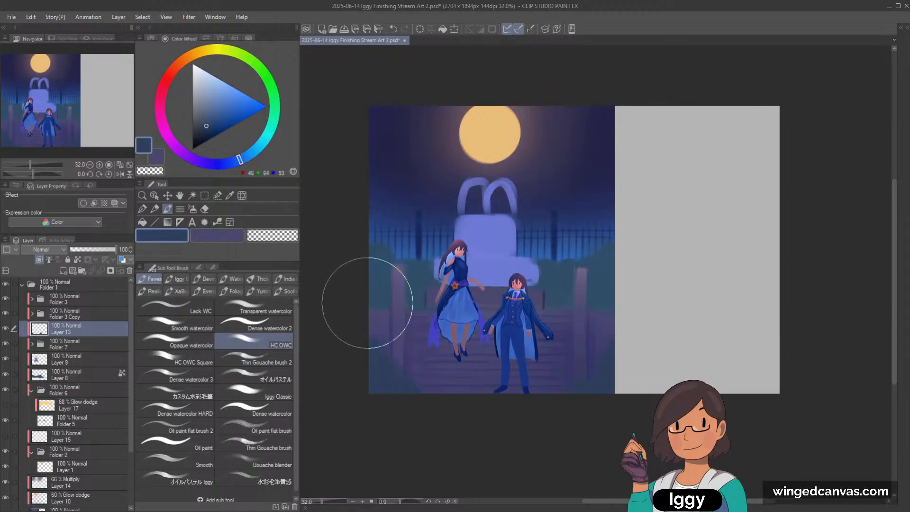
click(208, 129)
mouse_move(379, 353)
mouse_down()
mouse_move(372, 381)
mouse_move(379, 367)
mouse_move(392, 371)
mouse_move(402, 413)
mouse_up()
click(205, 135)
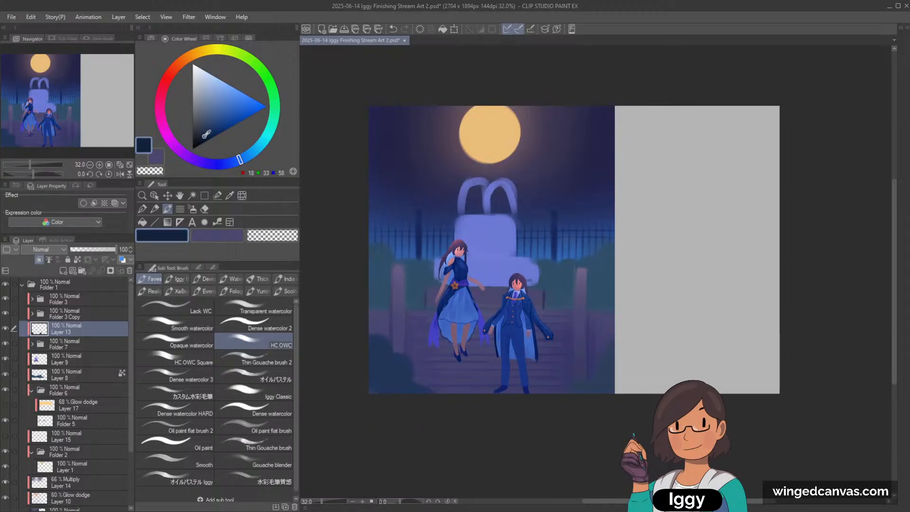
mouse_move(371, 345)
mouse_down()
mouse_move(395, 375)
mouse_move(378, 401)
mouse_move(421, 406)
mouse_up()
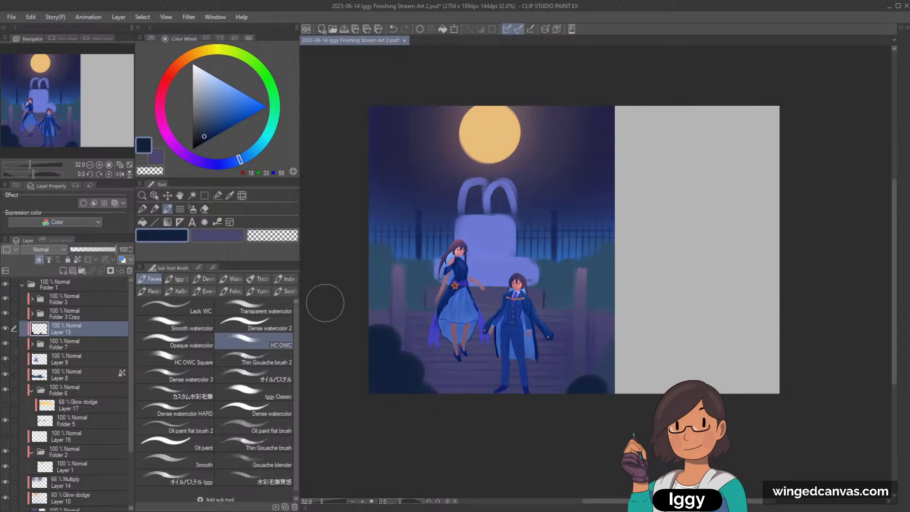
Add leafy edges to the dark corner bushes with the Iggy Tree brush, undoing an oversized stroke and reducing the brush size.
click(177, 278)
mouse_move(579, 383)
mouse_down()
mouse_move(611, 376)
mouse_move(609, 346)
mouse_move(620, 362)
mouse_up()
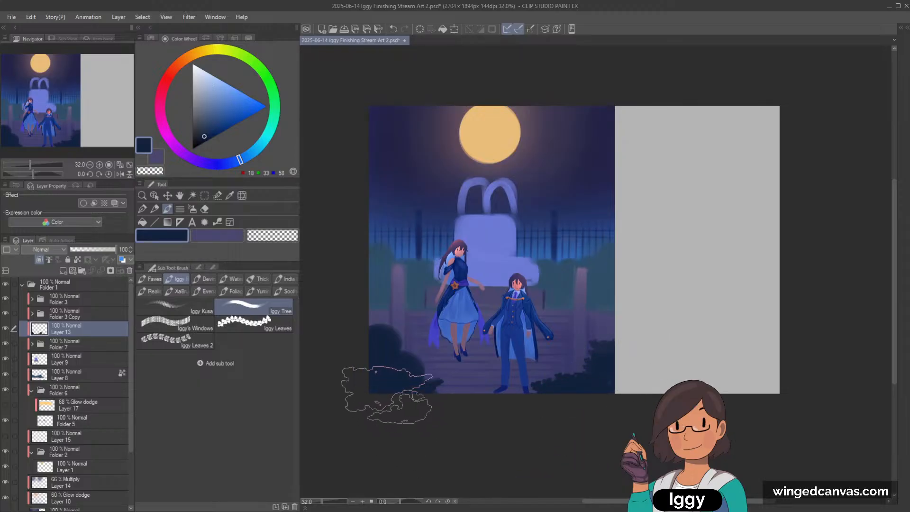
drag(377, 368, 360, 348)
key(ctrl+z)
key(bracketleft)
key(bracketleft)
key(bracketleft)
key(bracketleft)
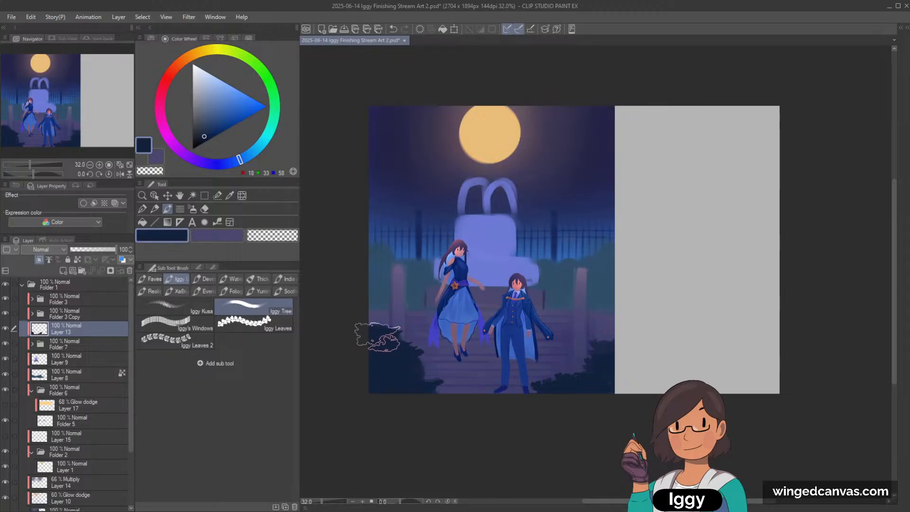
Refine the leafy silhouettes of both corner bushes, alternating between the dark navy and transparent colour with the Iggy Tree brush.
key(c)
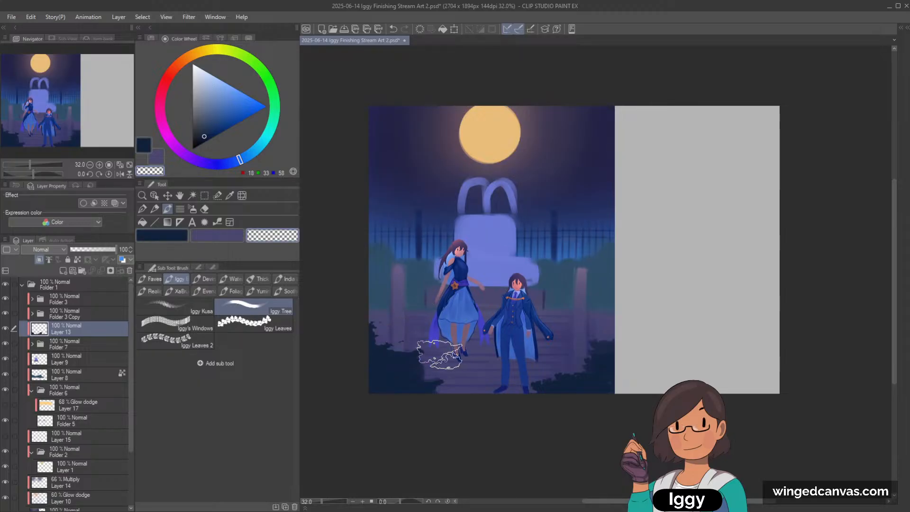
key(c)
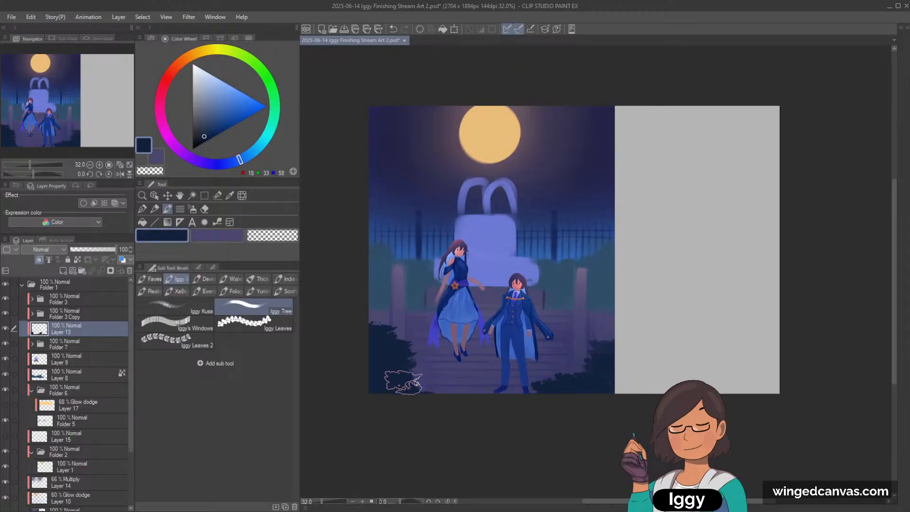
key(c)
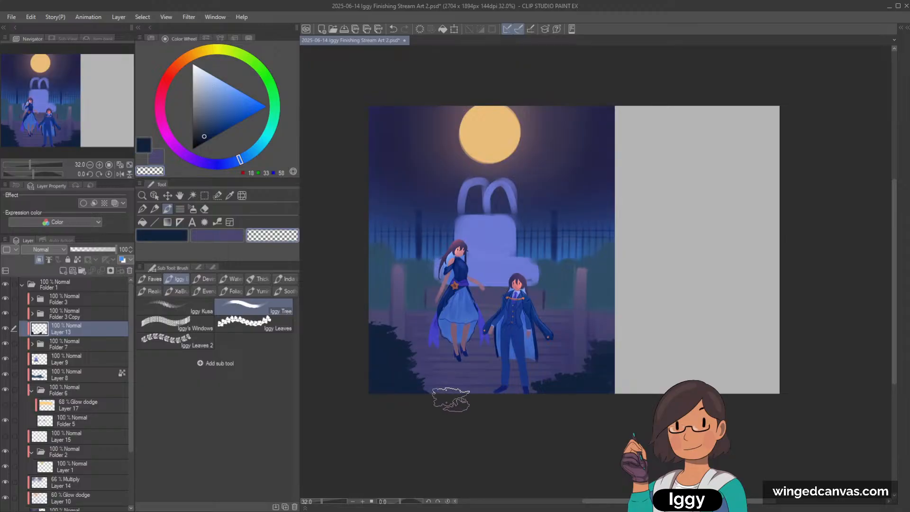
key(c)
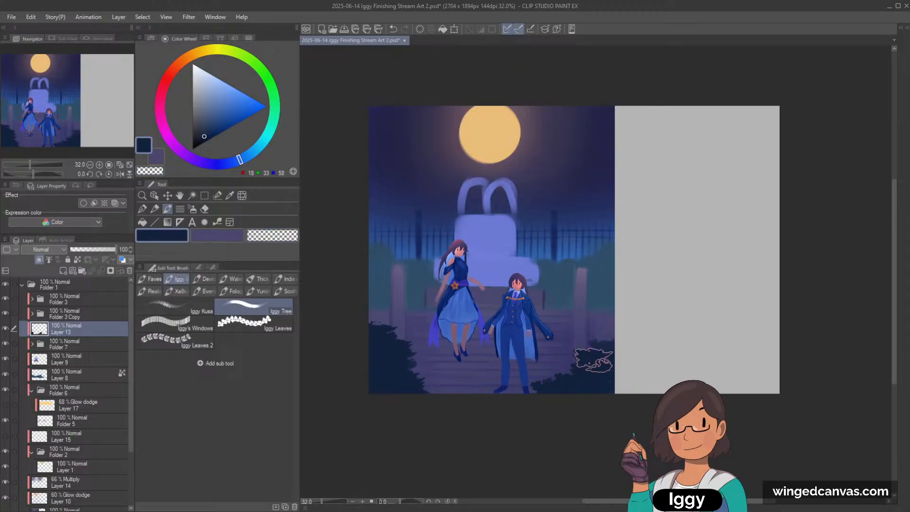
drag(593, 360, 531, 398)
key(c)
key(c)
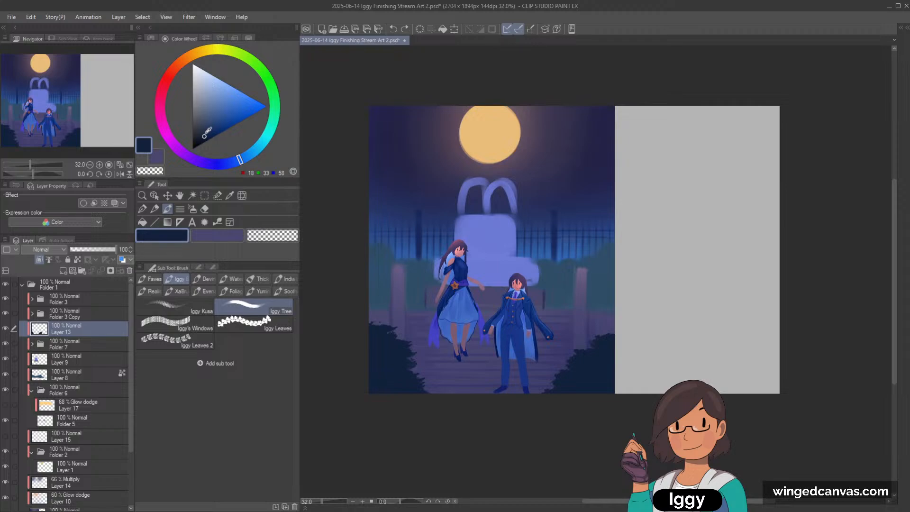
Paint dark blue overhanging tree foliage in both upper corners, partly covering the moon, undoing and repainting the right-hand clump with a larger brush.
drag(407, 138, 508, 77)
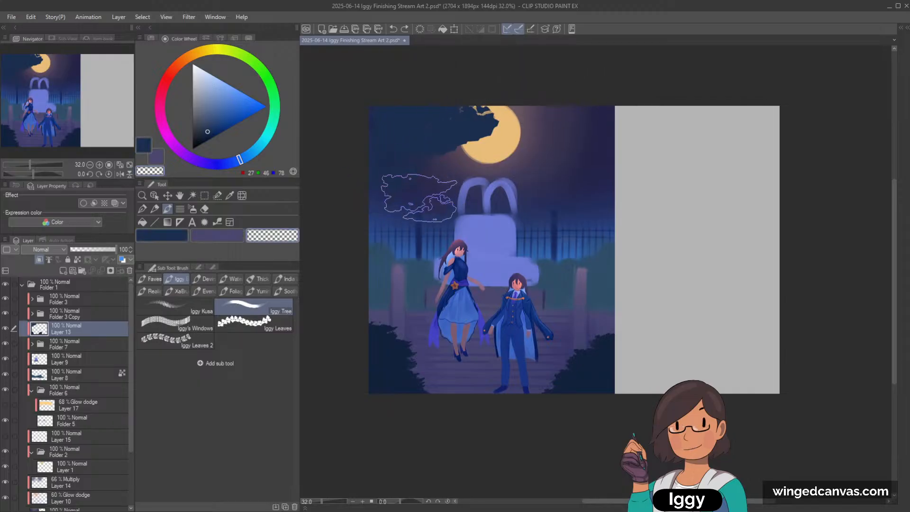
mouse_move(587, 177)
mouse_down()
mouse_move(539, 177)
mouse_move(614, 126)
mouse_move(607, 118)
mouse_move(616, 156)
mouse_move(590, 180)
mouse_move(625, 199)
mouse_move(614, 203)
mouse_move(627, 171)
mouse_move(631, 131)
mouse_up()
key(ctrl+z)
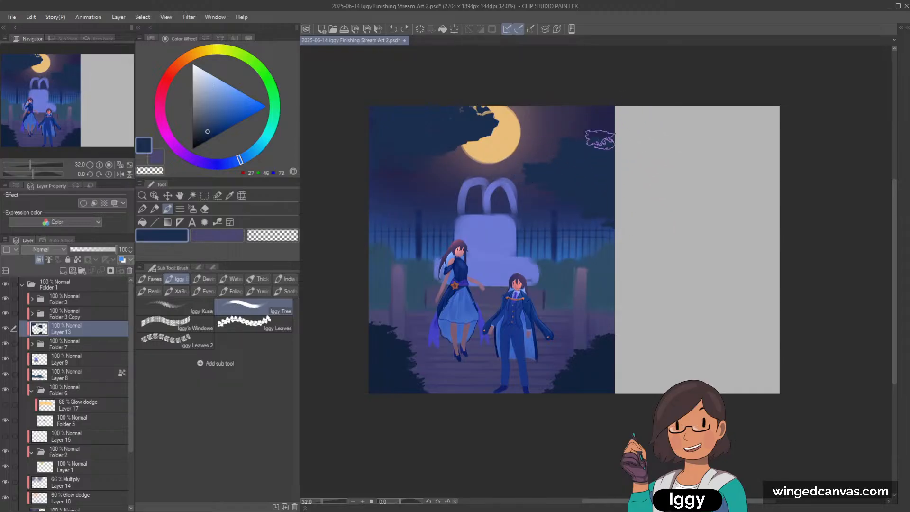
key(ctrl+z)
key(])
key(])
key(])
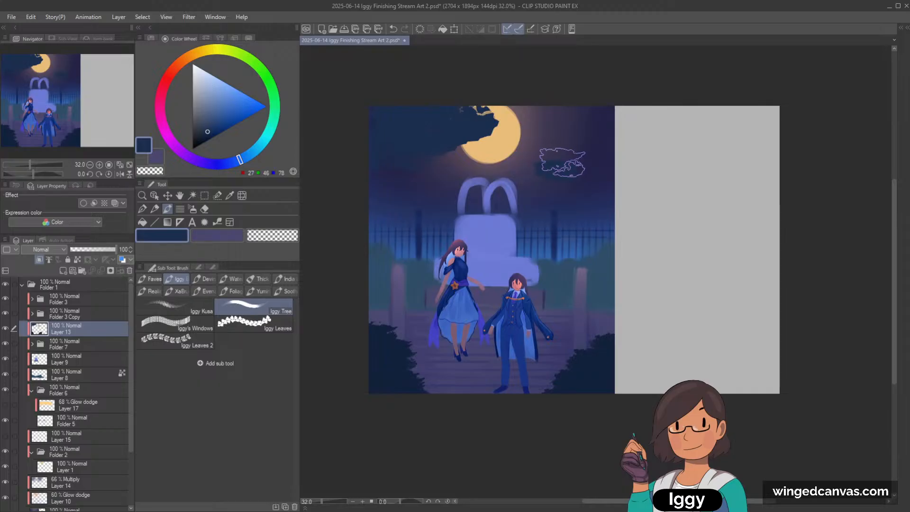
mouse_move(560, 166)
mouse_down()
mouse_move(601, 134)
mouse_move(621, 138)
mouse_up()
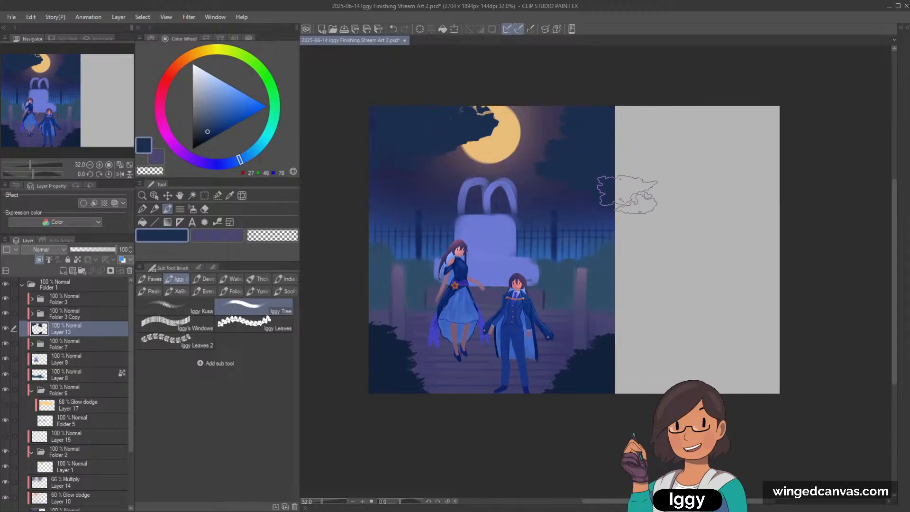
Extend the right-hand tree foliage toward the moon, and shift the whole clump down within a combined rectangular selection on Layer 13.
drag(549, 173, 580, 145)
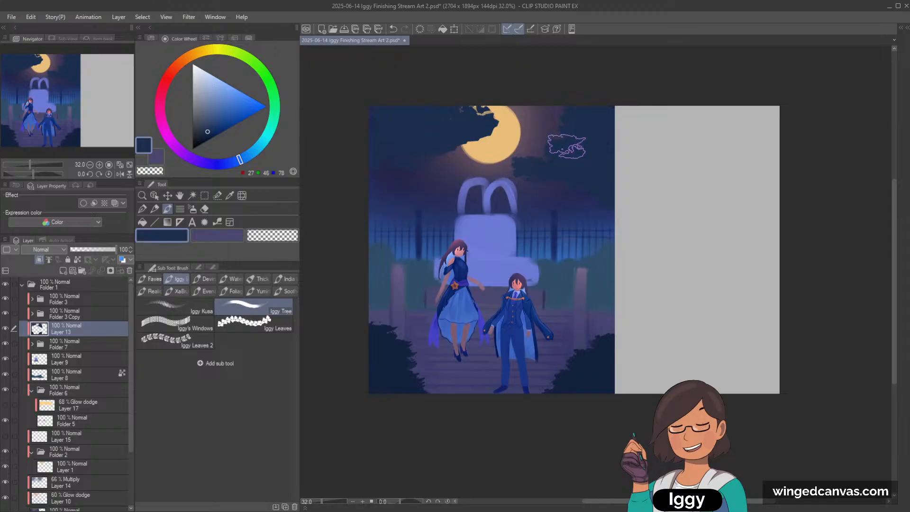
click(204, 196)
drag(575, 139, 680, 242)
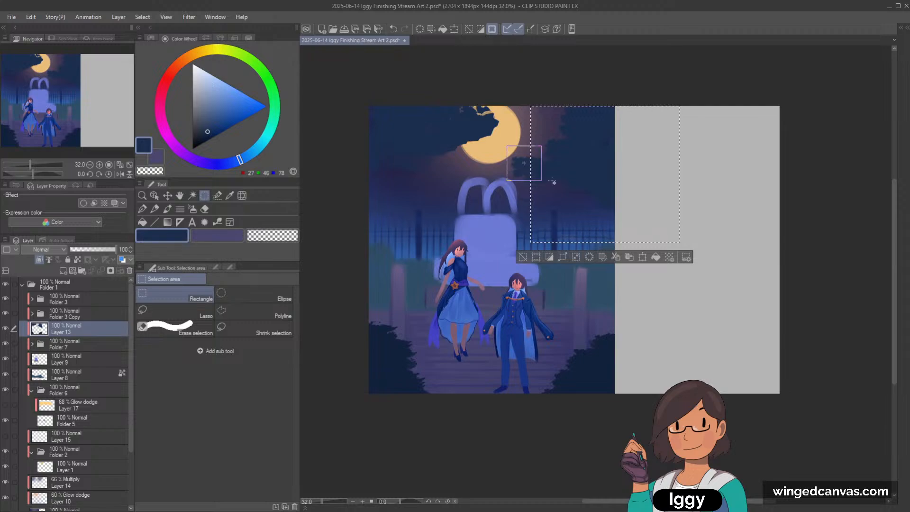
drag(542, 180, 531, 205)
click(167, 196)
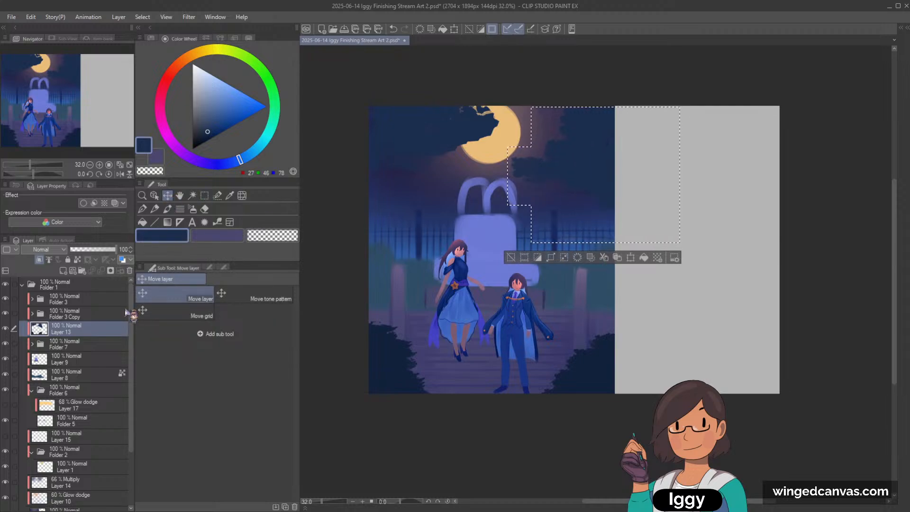
key(Down)
key(Down)
key(Down)
key(Down)
key(Down)
key(Down)
key(Down)
key(Down)
key(Down)
key(Down)
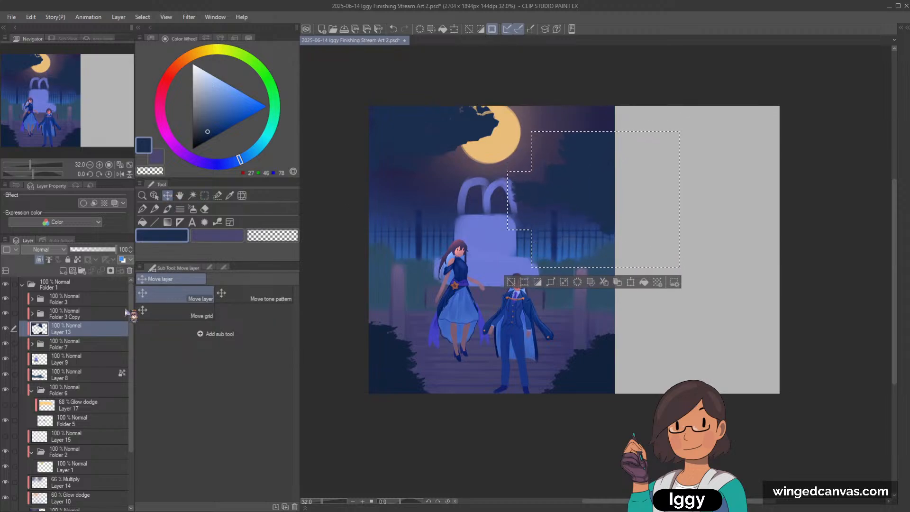
key(Down)
key(Down)
key(Down)
key(Down)
key(Down)
Transform the selected right-hand foliage, scaling it down toward the picture's edge and lowering it slightly, and clear the selection.
key(ctrl+t)
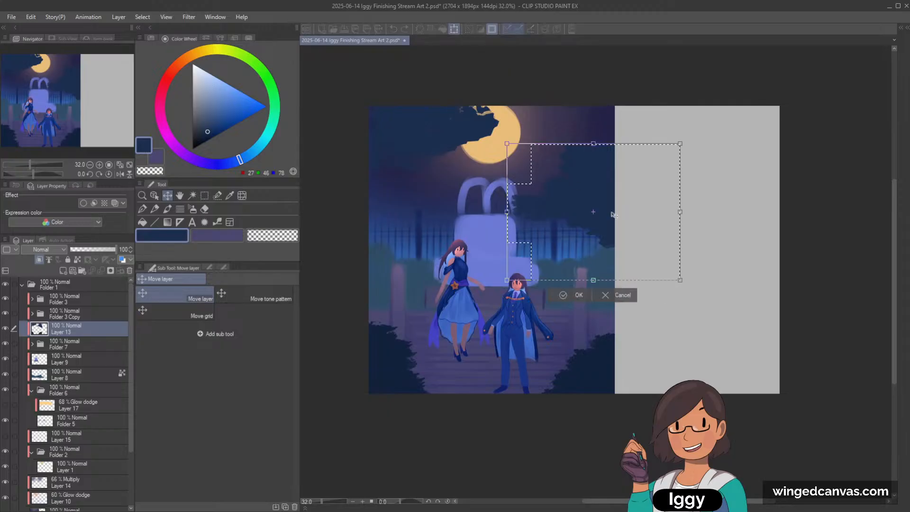
drag(510, 278, 528, 262)
mouse_move(622, 231)
mouse_down()
mouse_move(625, 258)
mouse_move(625, 240)
mouse_up()
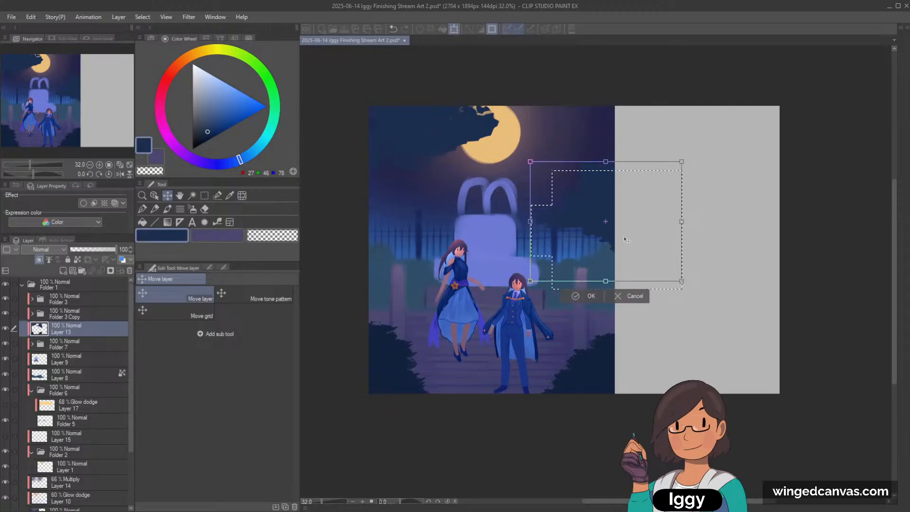
click(573, 297)
click(523, 296)
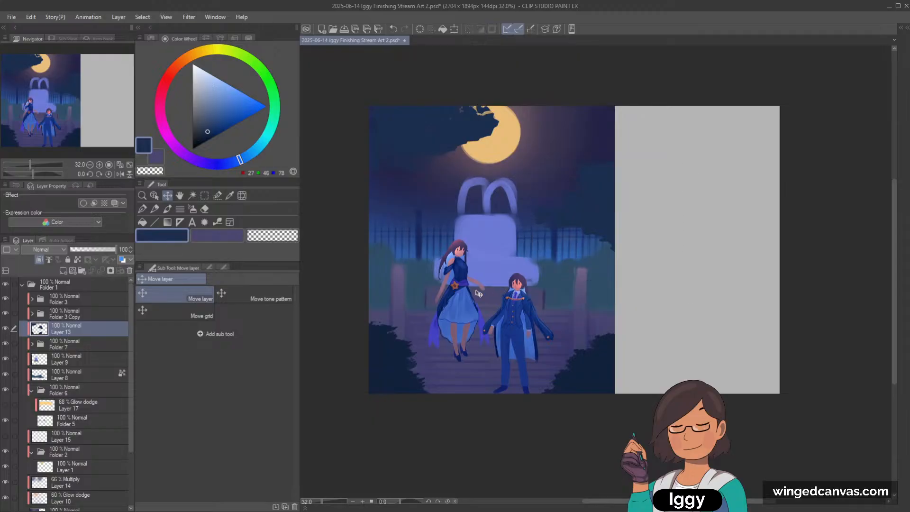
Paint dark navy foliage in front of the right side of the fence with the Iggy Tree brush, undoing and repainting the first attempt.
click(192, 209)
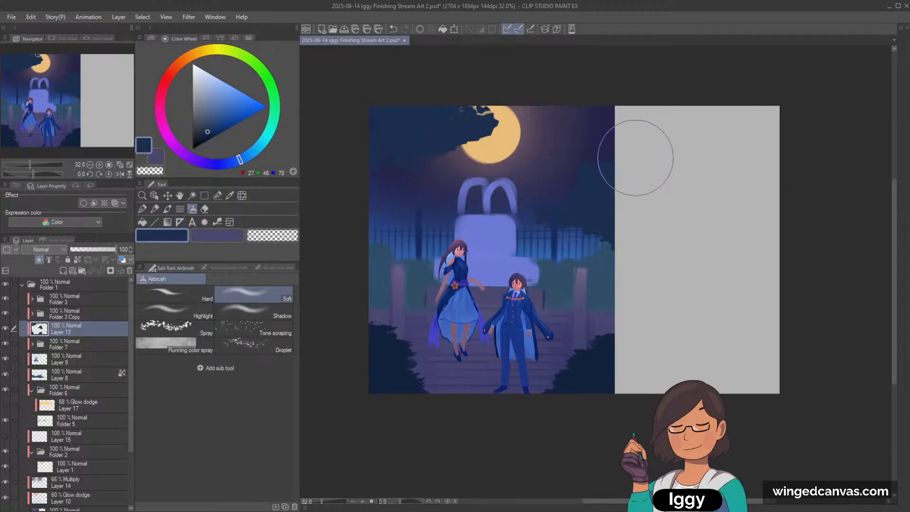
click(168, 209)
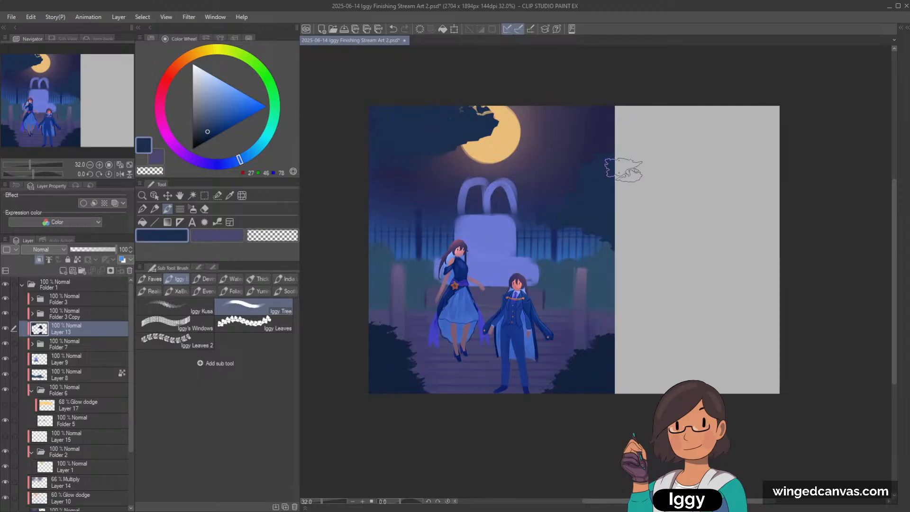
mouse_move(560, 261)
mouse_down()
mouse_move(594, 241)
mouse_move(582, 259)
mouse_move(555, 264)
mouse_move(596, 261)
mouse_move(553, 255)
mouse_up()
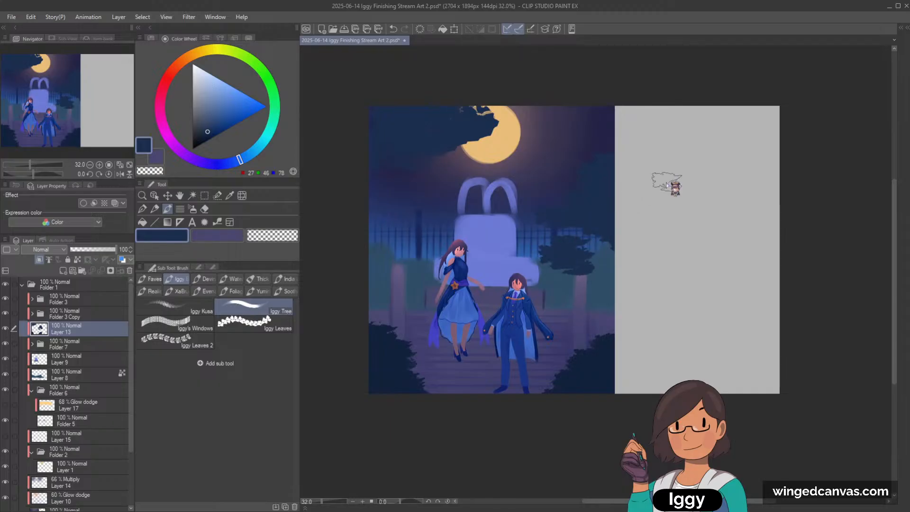
key(ctrl+z)
key(ctrl+z)
mouse_move(574, 253)
mouse_down()
mouse_move(595, 272)
mouse_move(576, 254)
mouse_move(565, 258)
mouse_move(602, 229)
mouse_up()
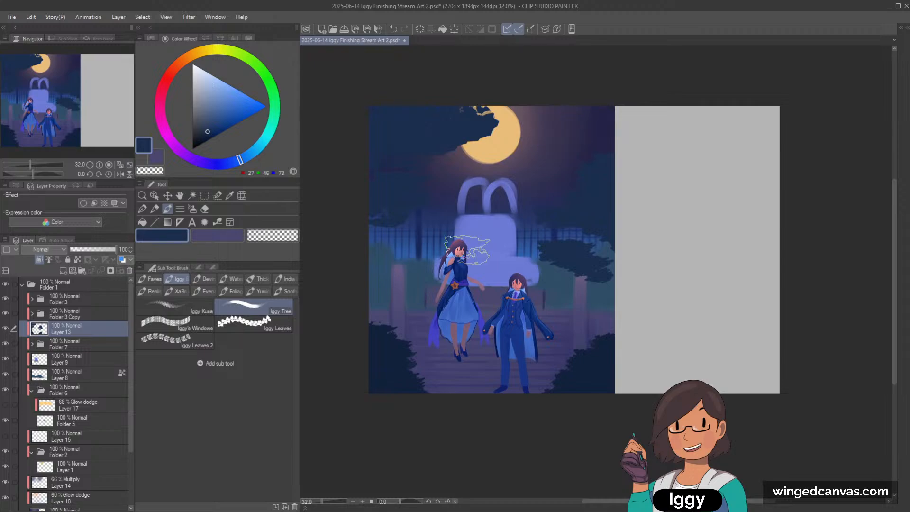
Refine the left-hand tree foliage beside the fence, alternating between the transparent colour and dark navy with the Iggy Tree brush.
key(c)
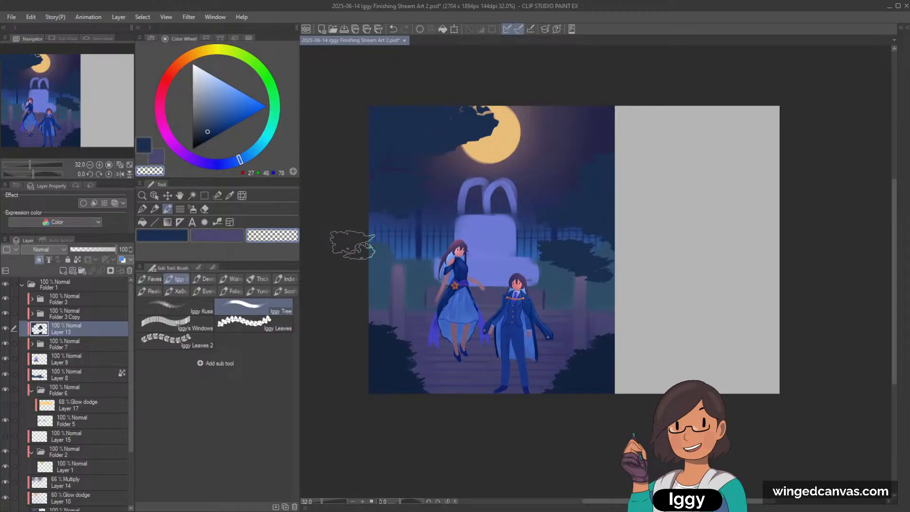
key(c)
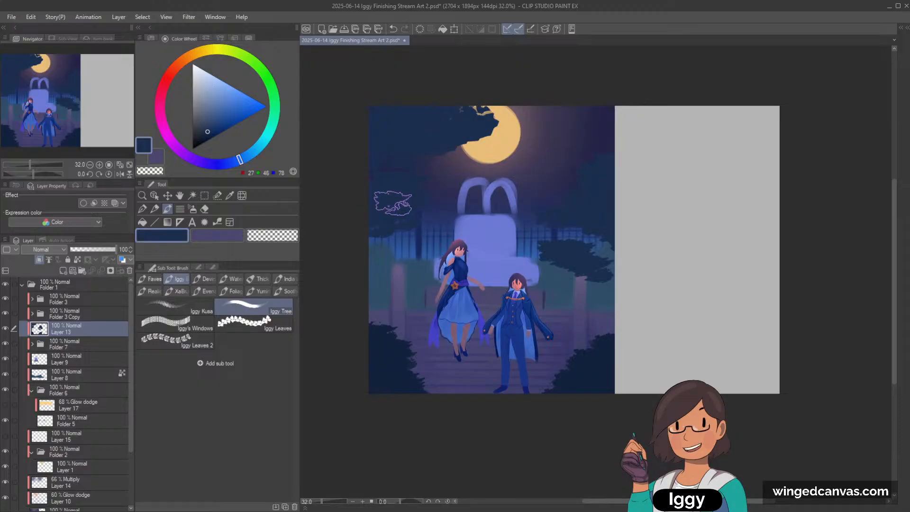
scroll(435, 175, down, 1)
drag(64, 120, 72, 102)
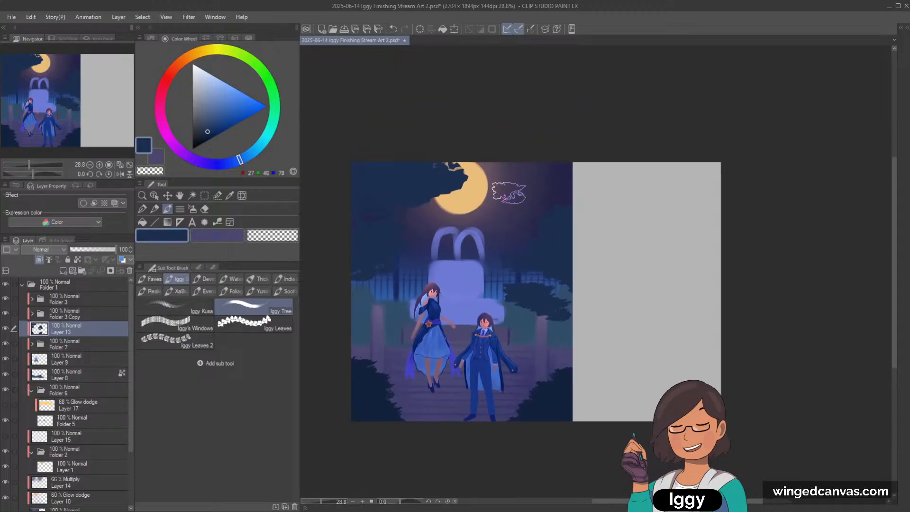
key(c)
scroll(363, 280, up, 1)
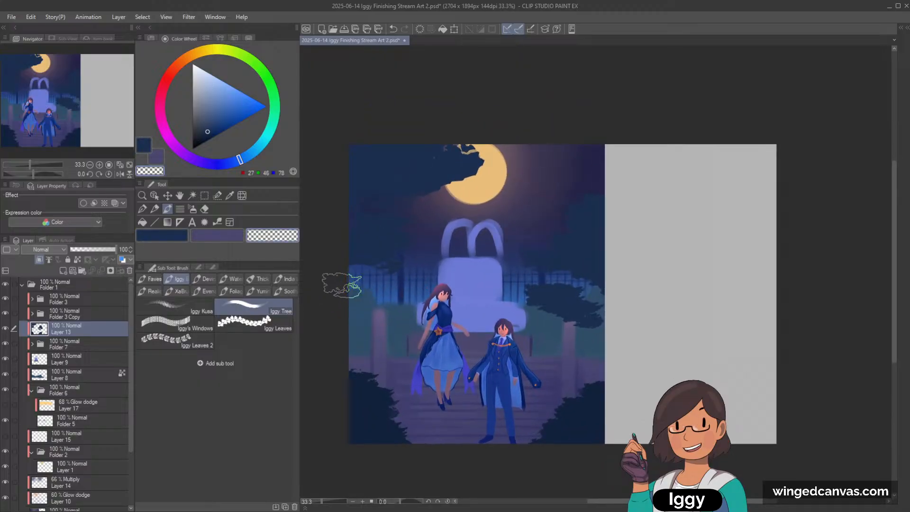
key(c)
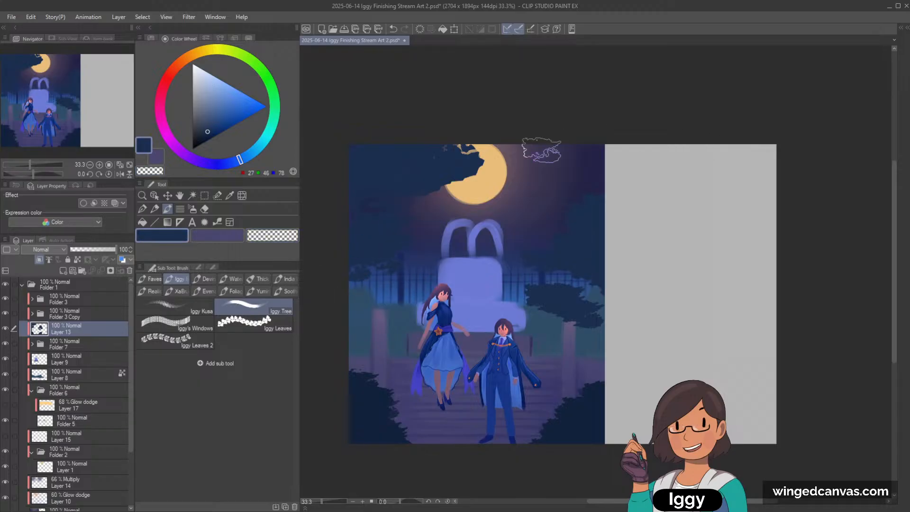
Fill out the leafy clump overlapping the moon in dark navy, touching up its edges with the transparent colour.
key(c)
key(c)
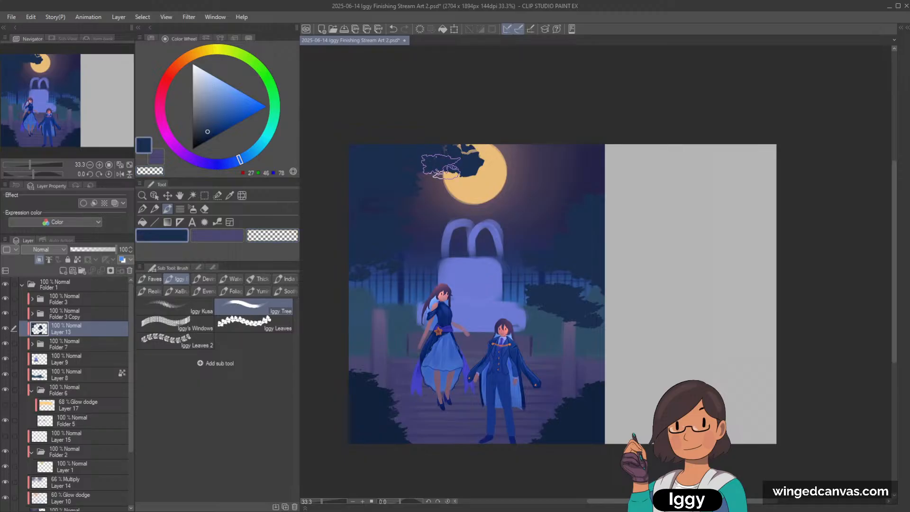
drag(440, 163, 441, 175)
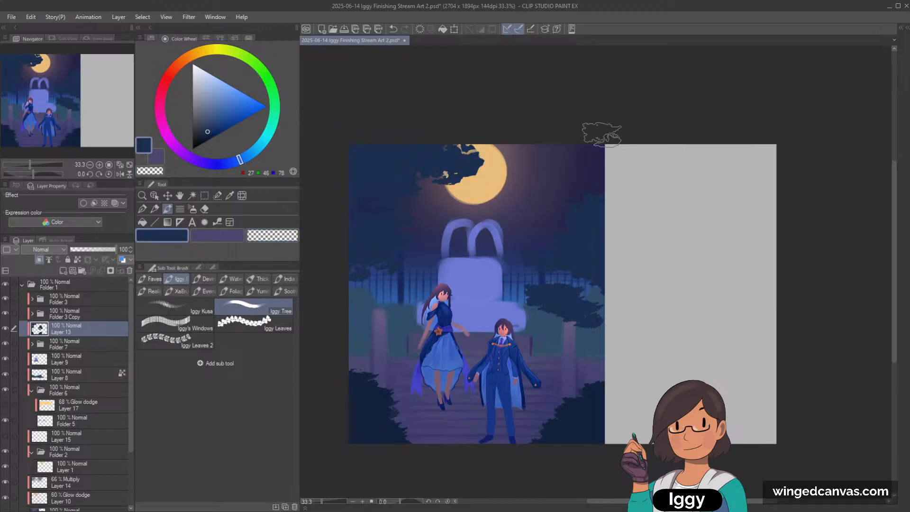
key(c)
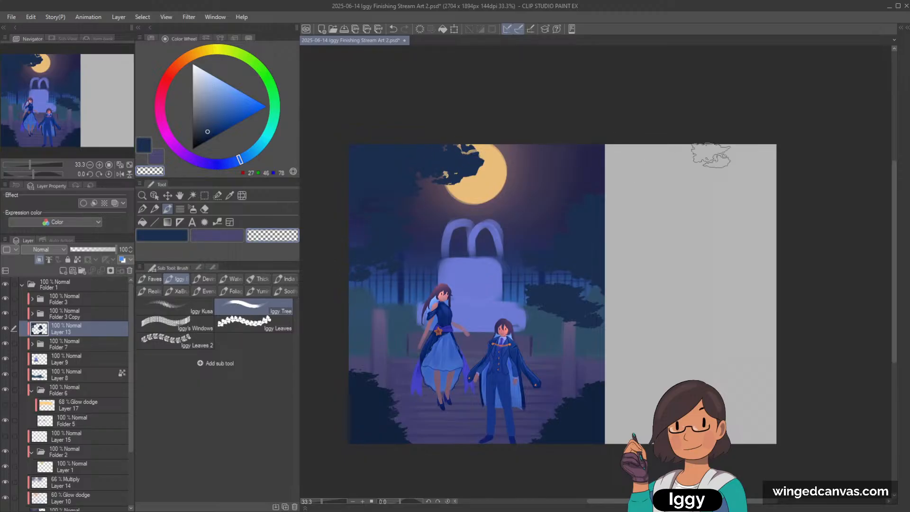
key(c)
key(c)
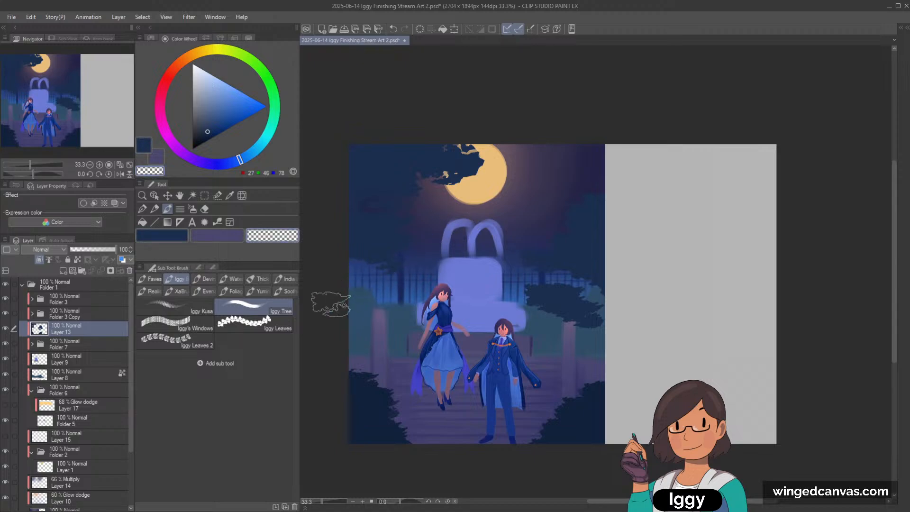
key(c)
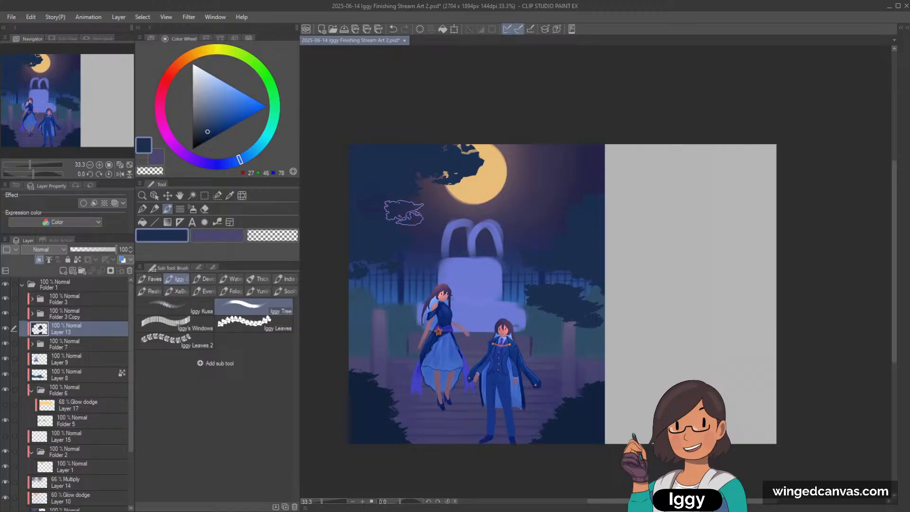
Paint dark navy leafy branches reaching inward from the right edge beside the moon with the Iggy Tree brush.
scroll(403, 212, down, 2)
scroll(403, 213, up, 1)
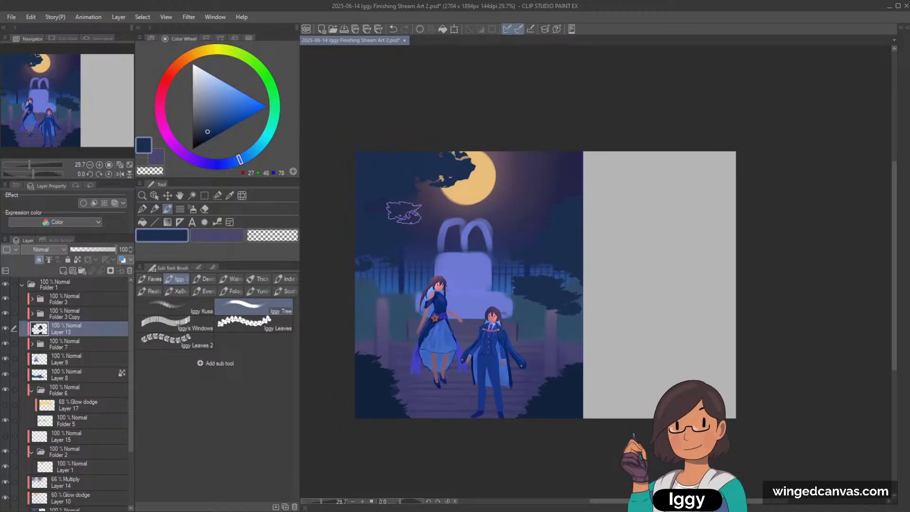
key(c)
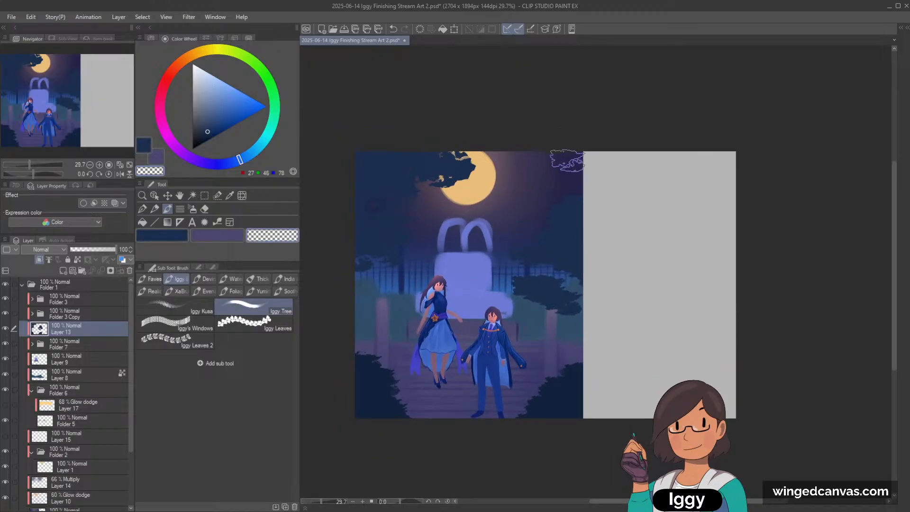
key(c)
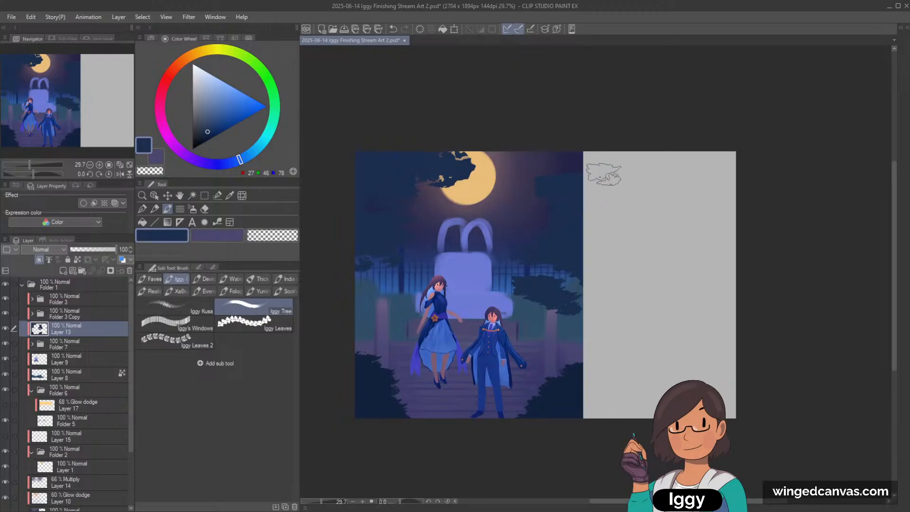
mouse_move(568, 196)
mouse_down()
mouse_move(528, 206)
mouse_move(577, 192)
mouse_move(533, 206)
mouse_up()
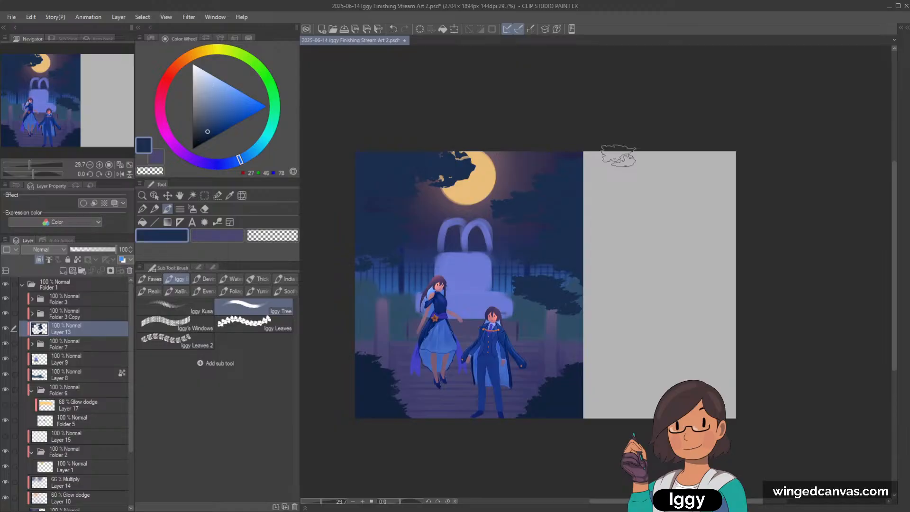
Hide and reshow Layer 13 to compare the illustration with and without the framing foliage.
scroll(619, 156, down, 1)
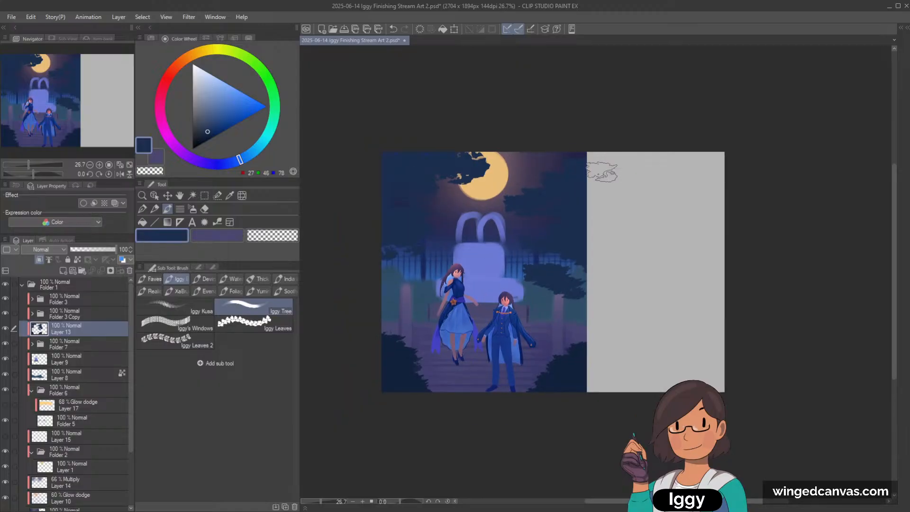
click(6, 326)
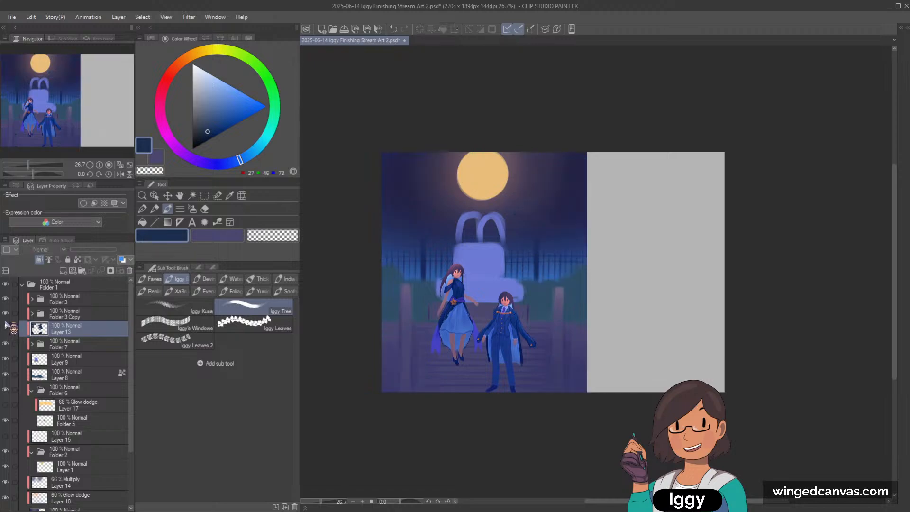
click(6, 328)
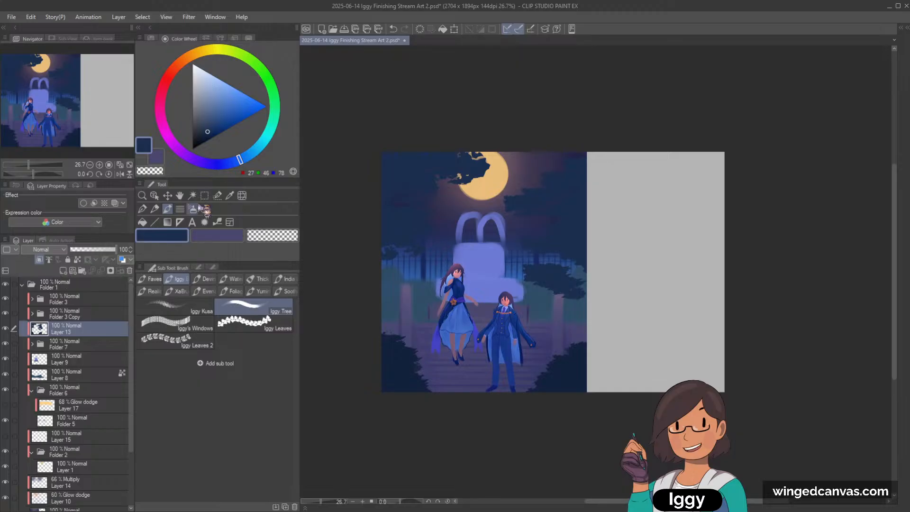
Select the right-hand tree foliage with combined rectangles, compress it vertically from below and above, and deselect.
key(m)
drag(636, 135, 523, 306)
drag(495, 184, 553, 244)
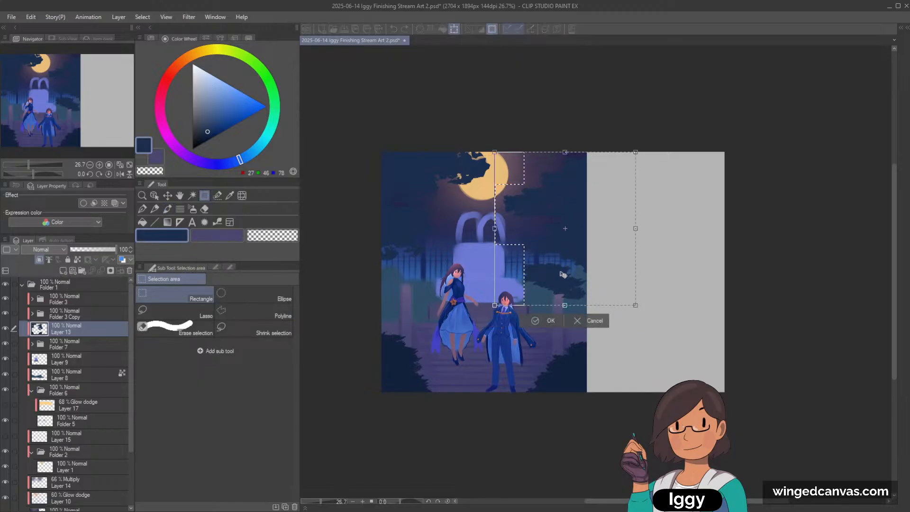
drag(505, 225, 545, 263)
click(602, 320)
drag(564, 304, 563, 271)
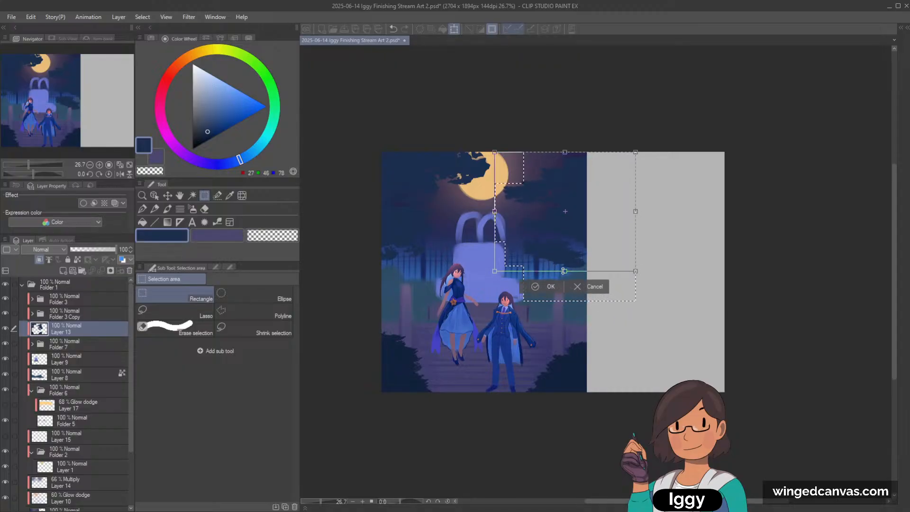
drag(564, 152, 564, 160)
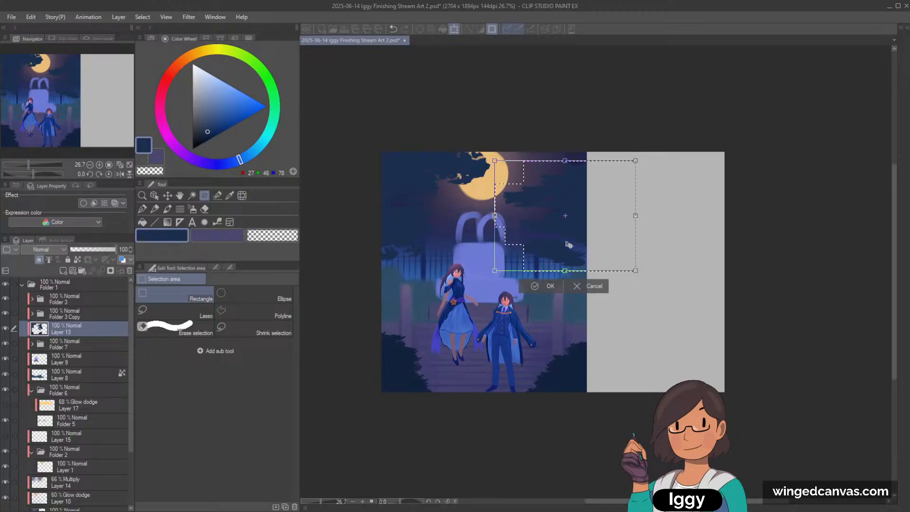
click(533, 287)
click(481, 286)
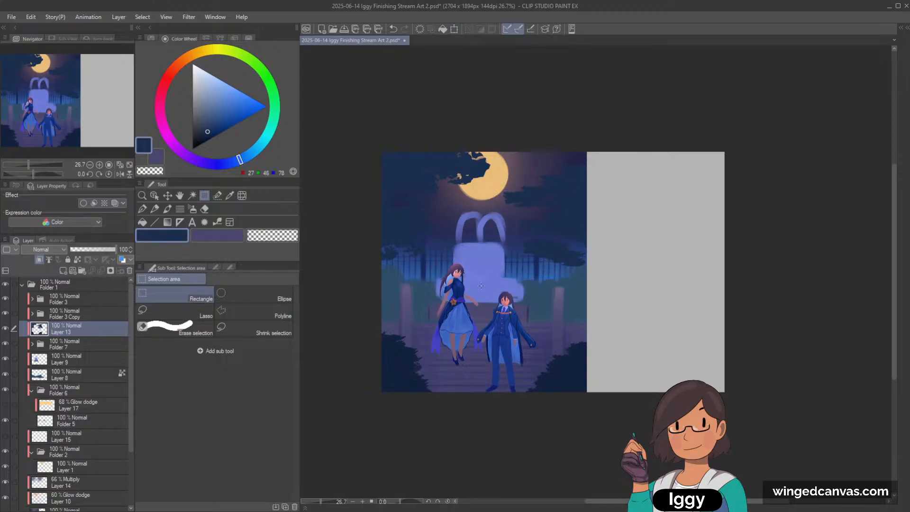
Select the upper left tree foliage with a rectangle and compress it vertically toward the canvas's upper edge.
drag(333, 129, 495, 272)
key(ctrl+t)
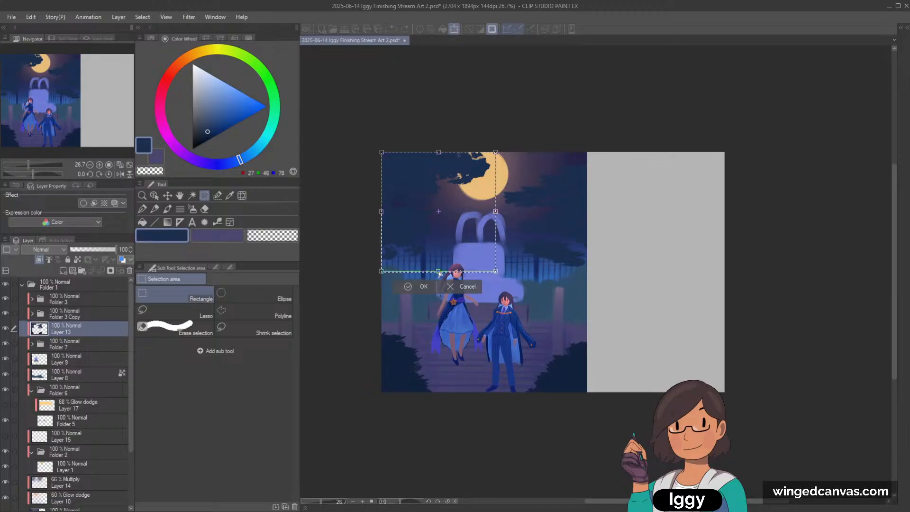
drag(438, 272, 439, 246)
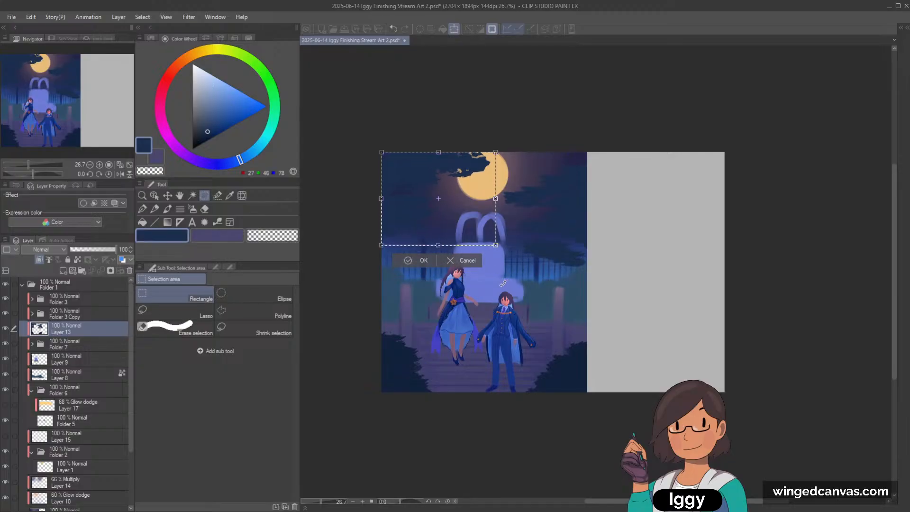
drag(441, 240, 440, 235)
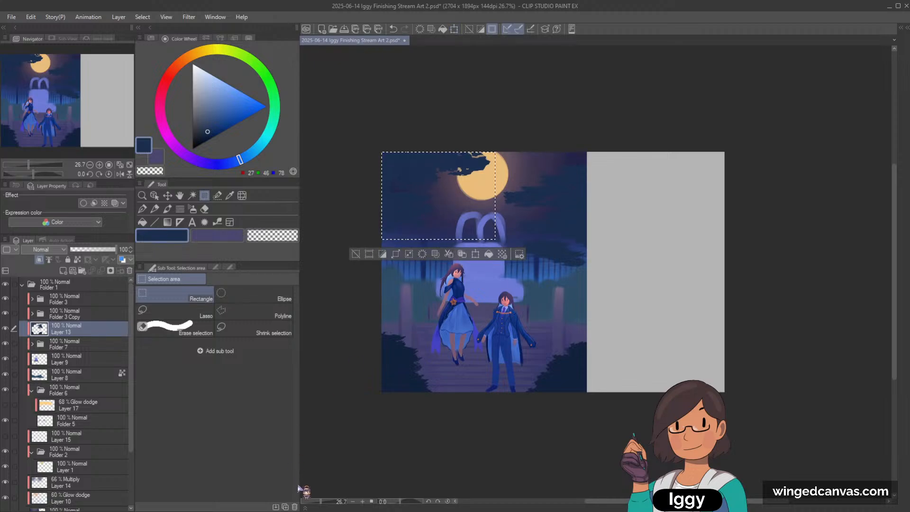
Recolor the upper tree foliage on Layer 13 with the bushes' dark navy, using locked transparency and a rectangular selection, and deselect.
click(368, 254)
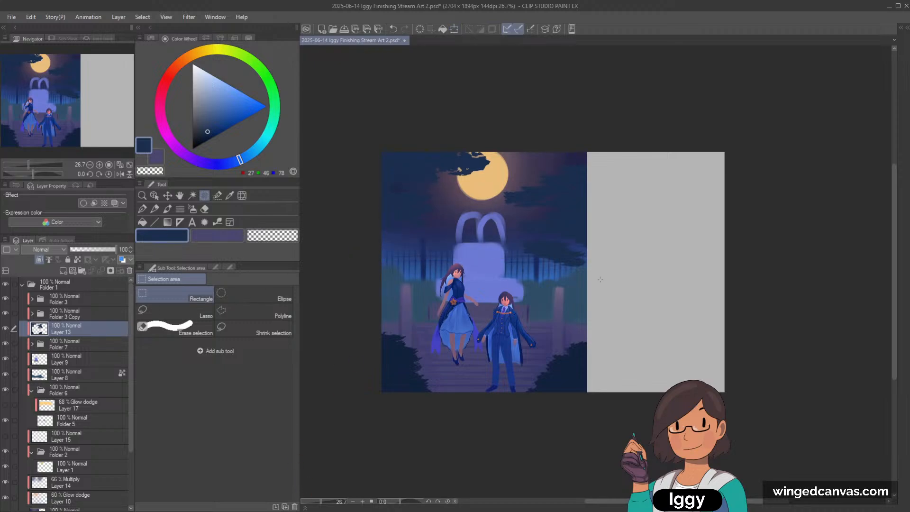
scroll(600, 279, up, 1)
alt+click(370, 371)
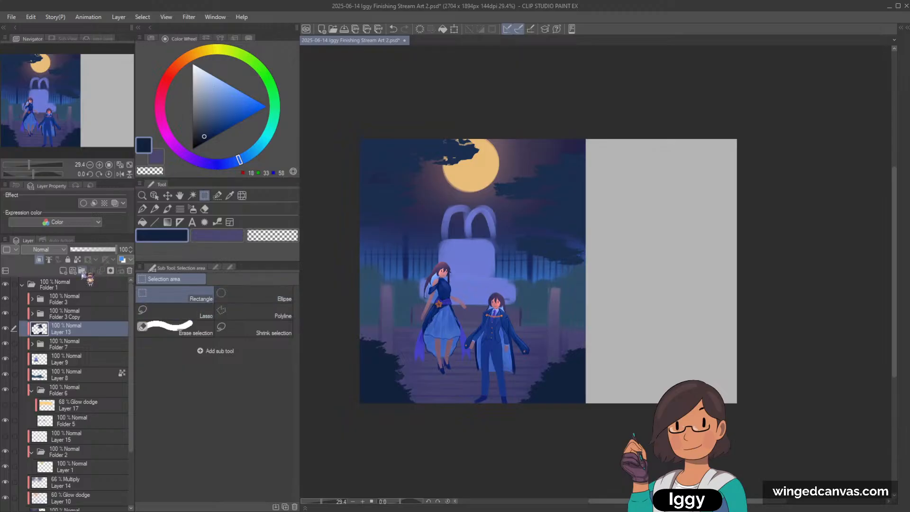
drag(331, 115, 701, 294)
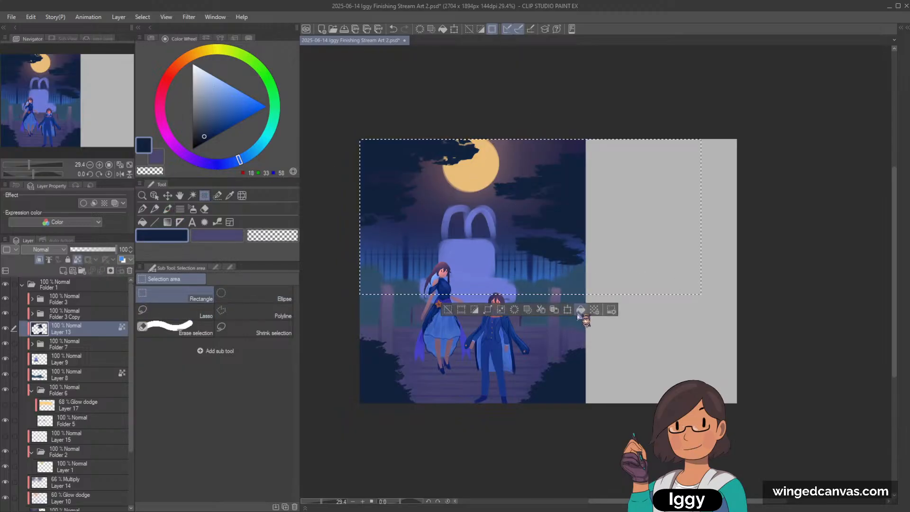
click(447, 309)
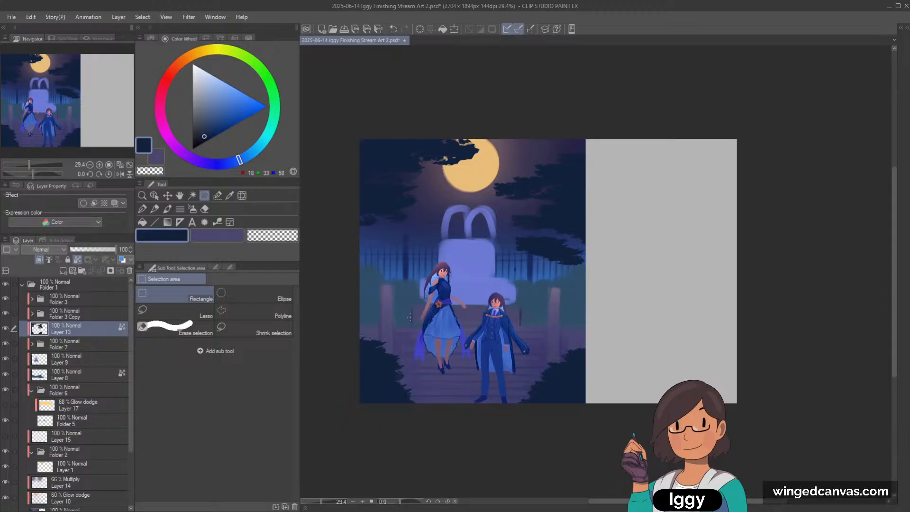
Paint thin dark navy branches supporting the left and right tree foliage with the HC OWC brush.
click(205, 209)
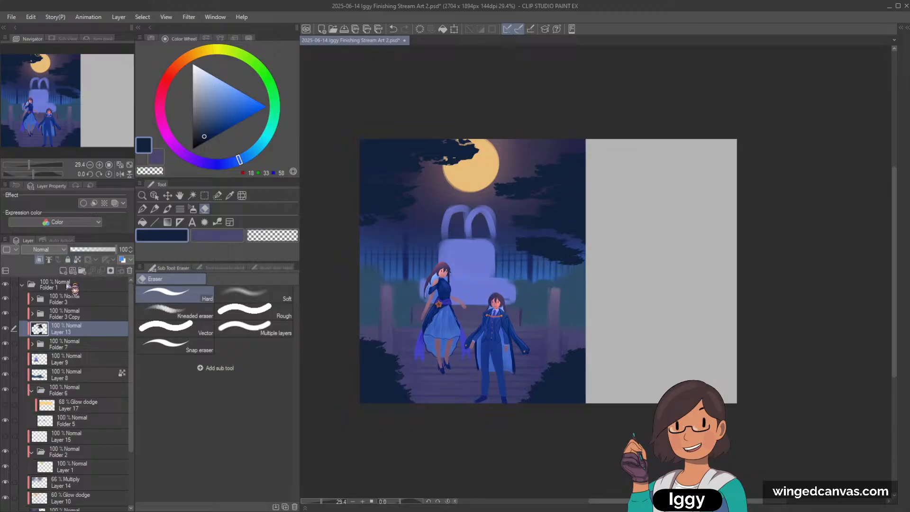
click(167, 209)
click(154, 279)
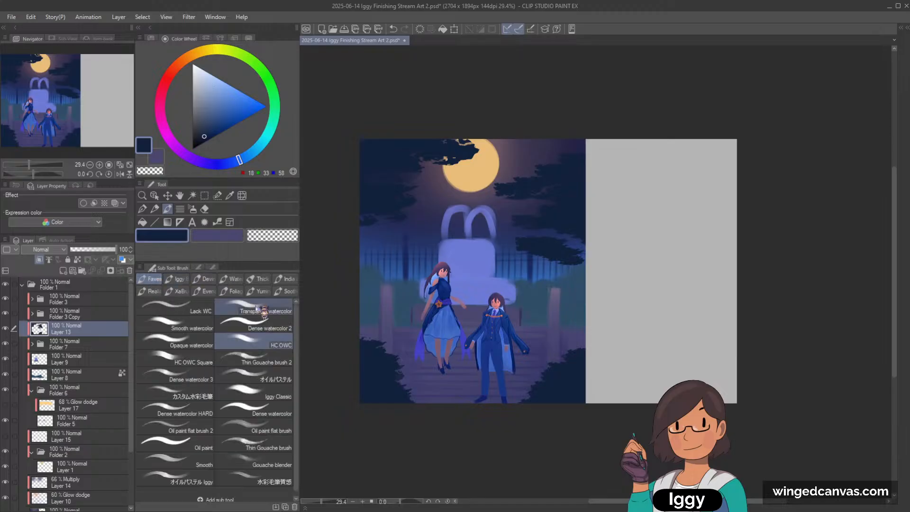
key(ctrl+z)
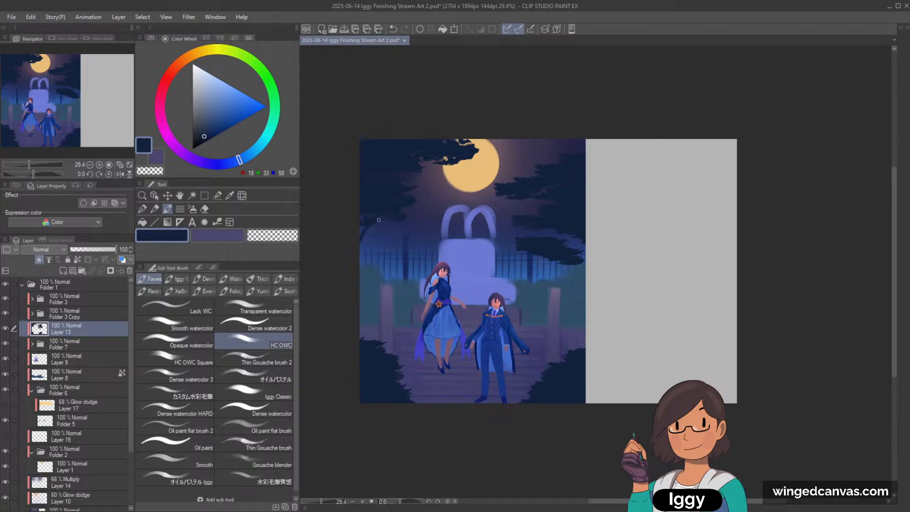
key(ctrl+z)
key(c)
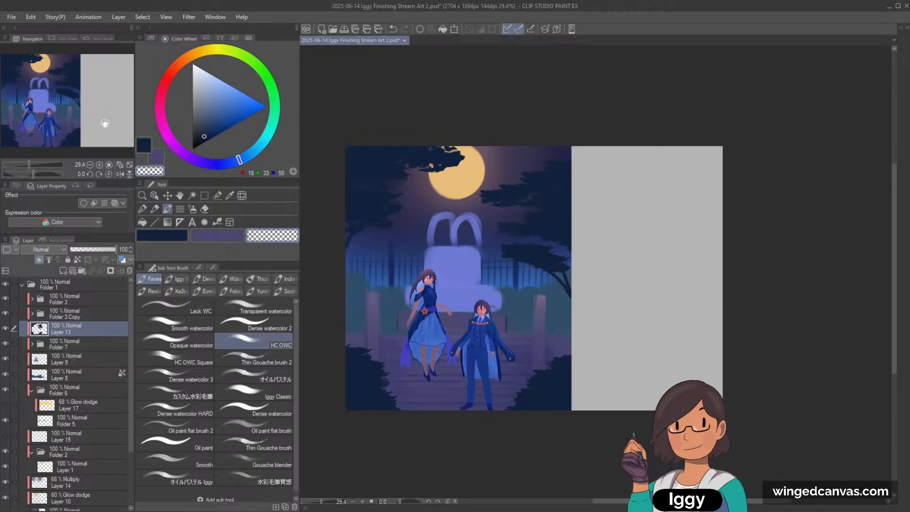
drag(406, 229, 392, 236)
scroll(421, 167, up, 1)
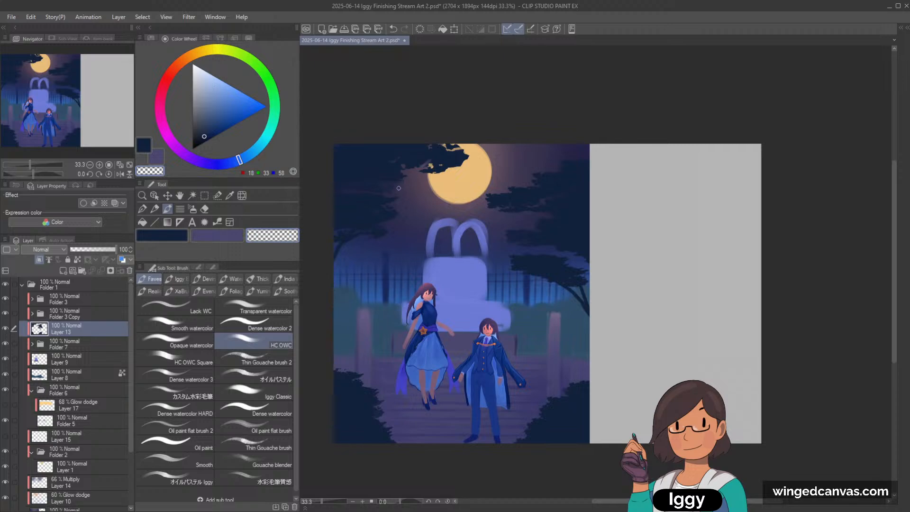
Paint a curved dark navy branch joining the foliage at the moon to the left tree, and reinforce the right tree's lower branch.
key(c)
key(ctrl+z)
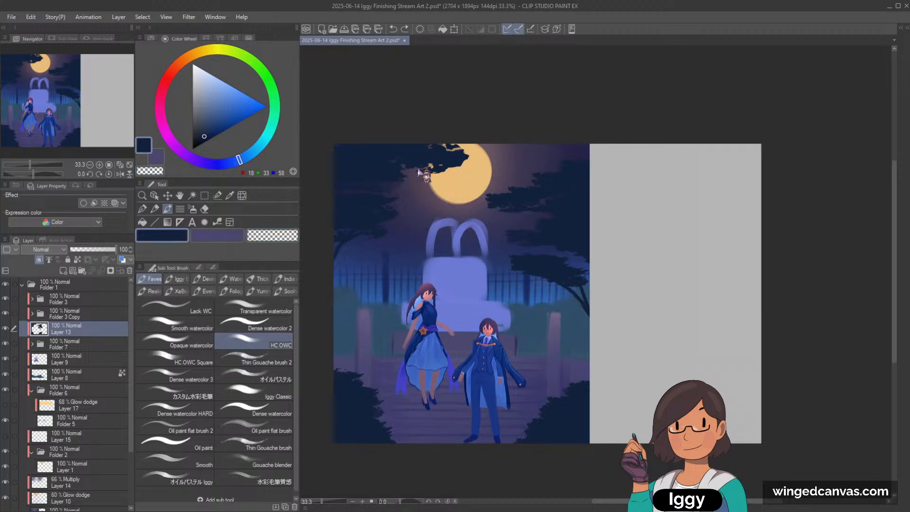
drag(426, 169, 384, 197)
key(ctrl+z)
drag(429, 169, 401, 182)
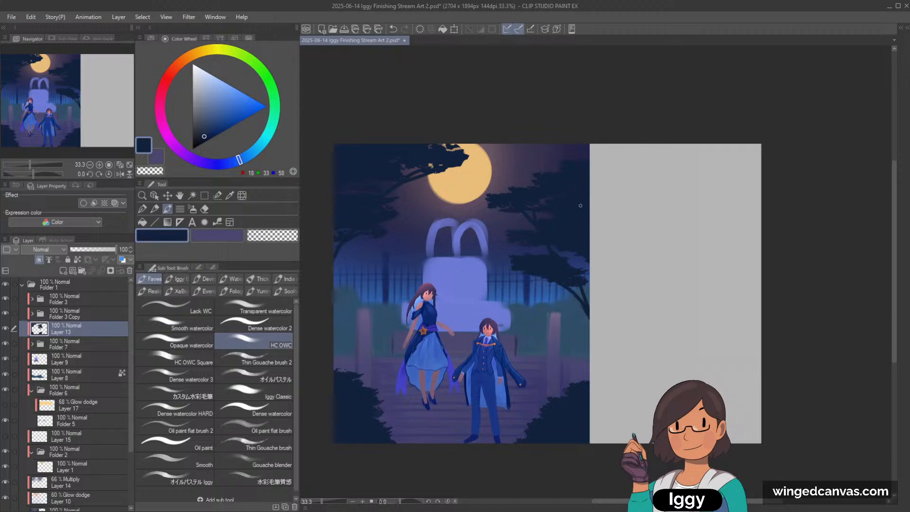
drag(585, 261, 587, 277)
Select the monument's Layer 9 and erase the two upright loops above its blocks using the HC OWC brush with transparent color.
scroll(582, 256, down, 3)
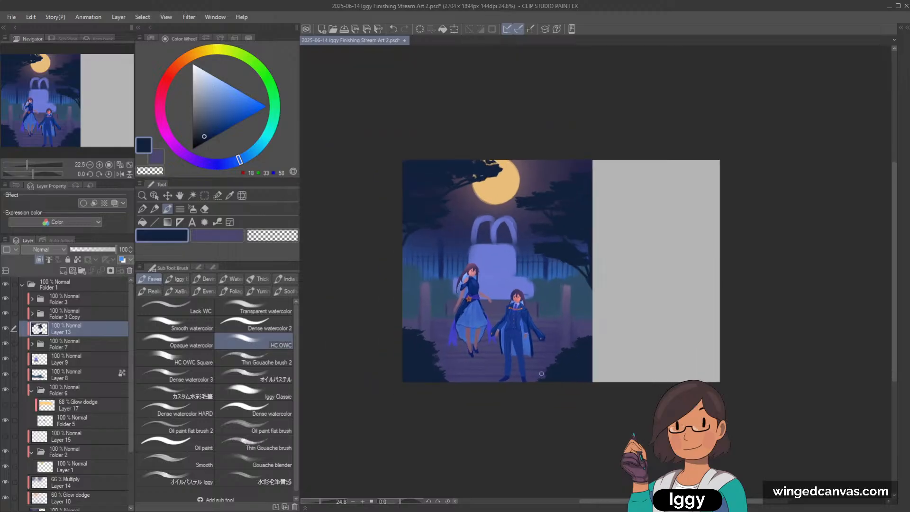
scroll(540, 375, up, 1)
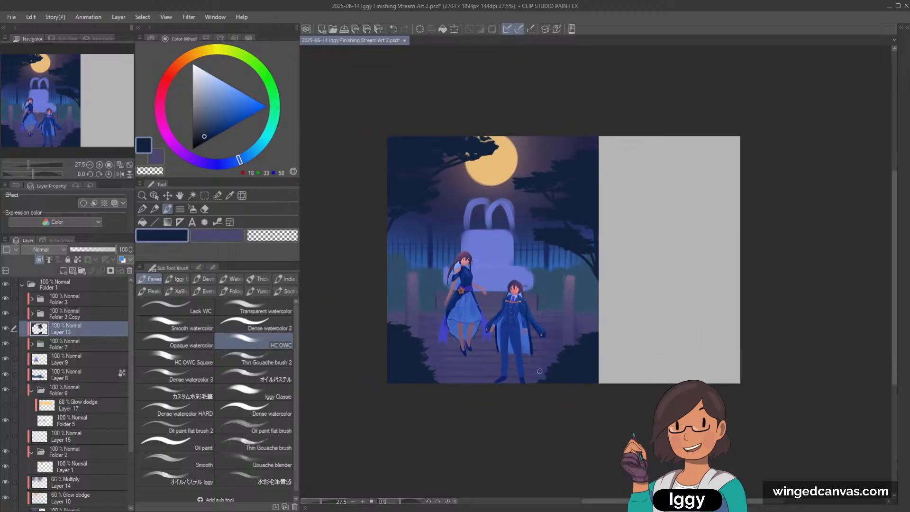
scroll(575, 286, up, 1)
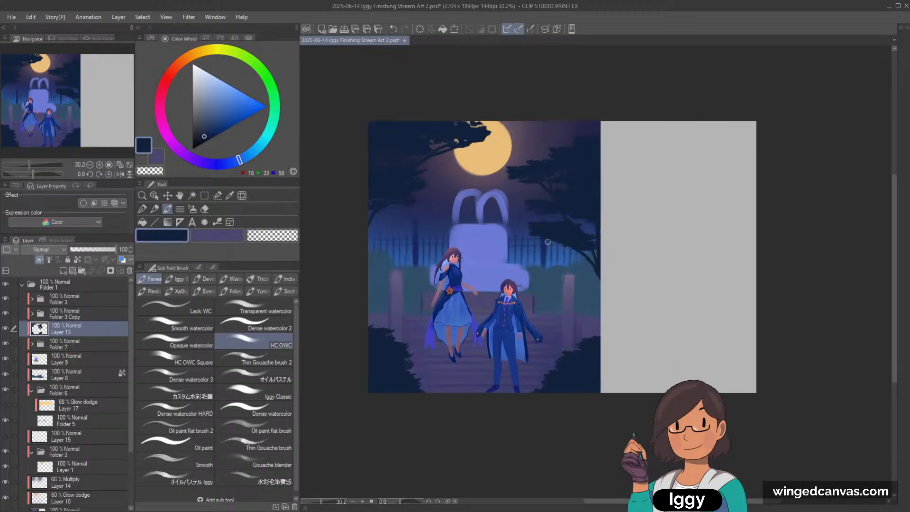
click(155, 196)
click(496, 278)
scroll(504, 254, up, 2)
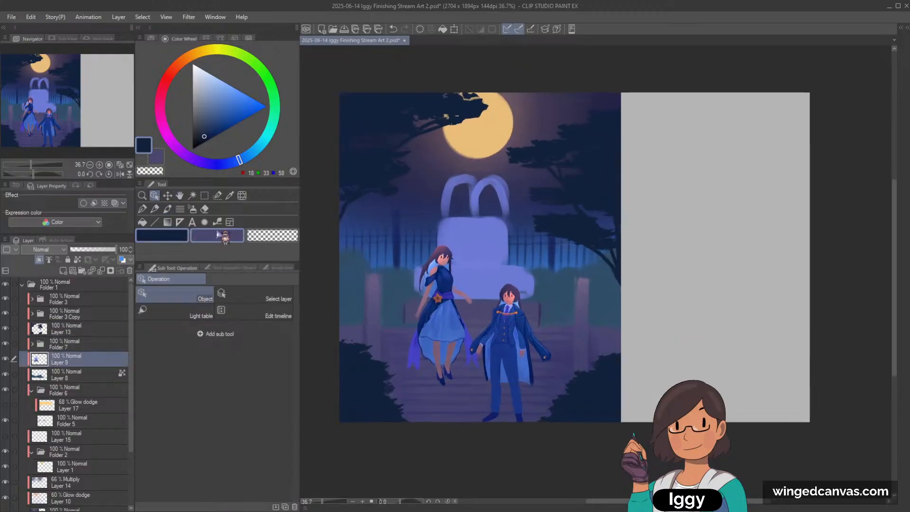
scroll(481, 261, up, 2)
key(b)
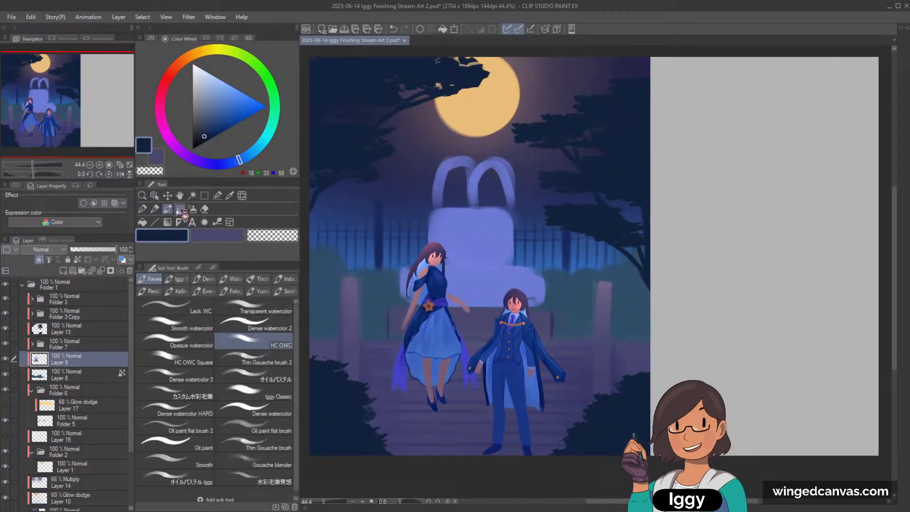
key(c)
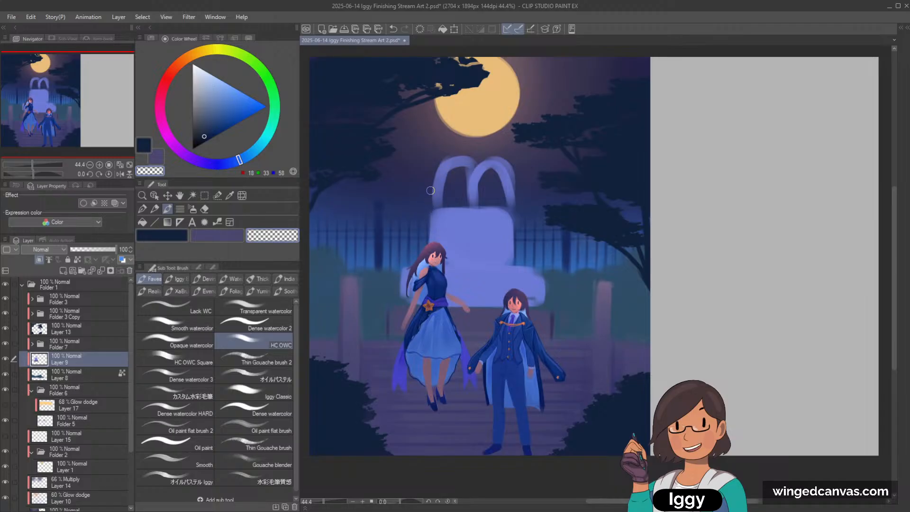
mouse_move(439, 164)
mouse_down()
mouse_move(440, 190)
mouse_move(474, 153)
mouse_move(438, 197)
mouse_move(517, 193)
mouse_move(452, 169)
mouse_up()
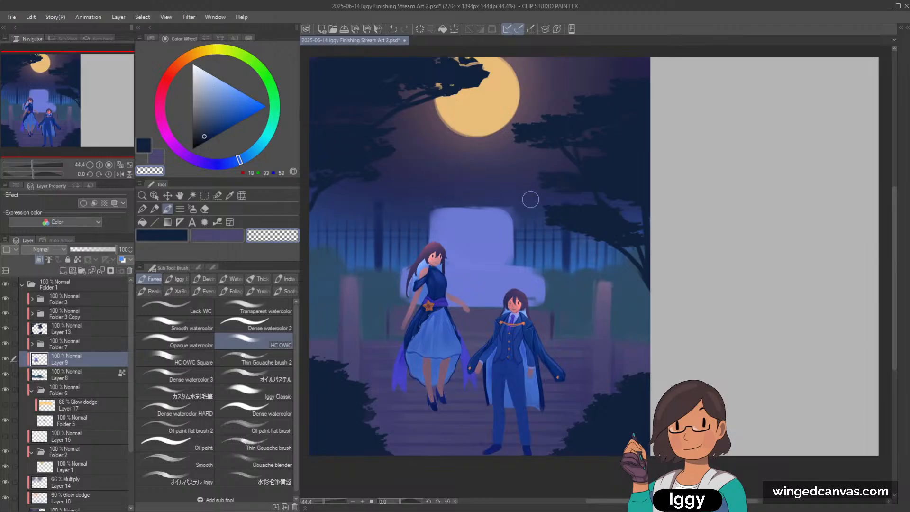
Sample a muted purple from the scene and paint the lower part of a star on top of the monument.
alt+click(476, 321)
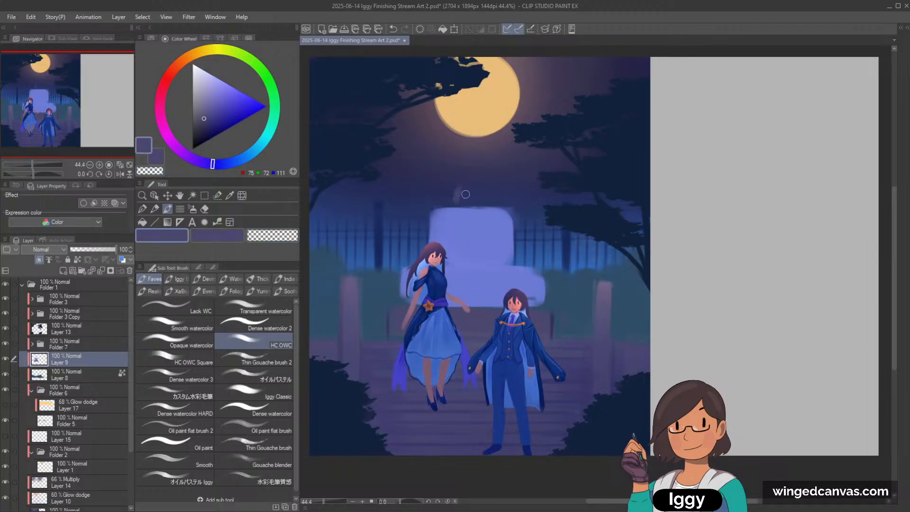
key(ctrl+z)
mouse_move(460, 191)
mouse_down()
mouse_move(486, 201)
mouse_move(467, 183)
mouse_move(488, 185)
mouse_up()
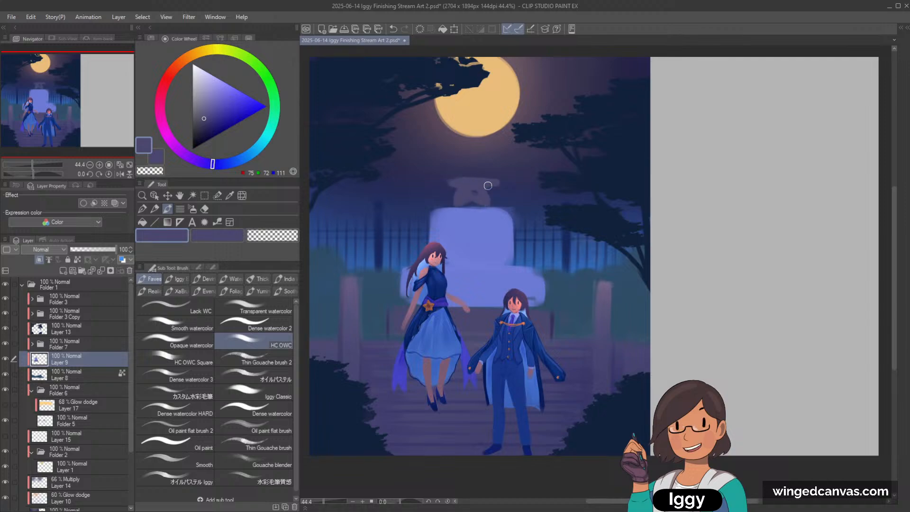
Place a vertical symmetrical ruler through the monument's center and paint the star's upper point with the HC OWC brush.
key(u)
drag(472, 172, 472, 170)
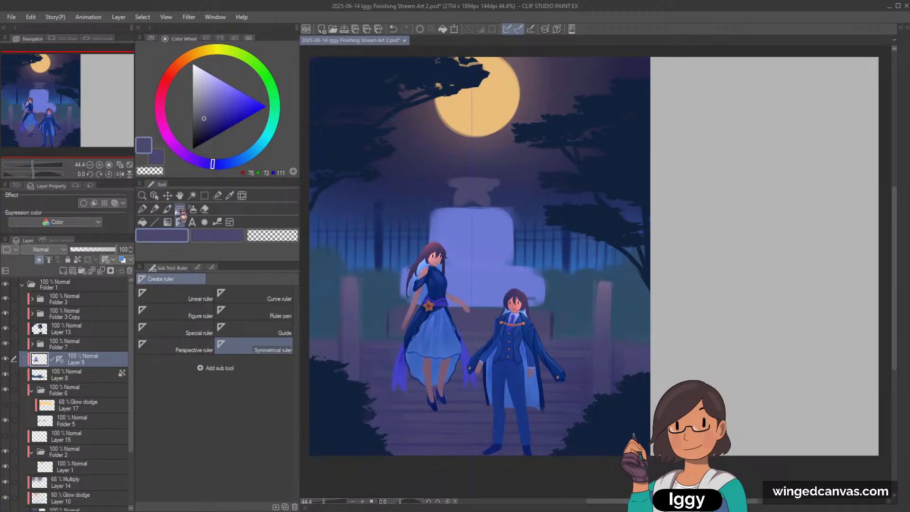
key(b)
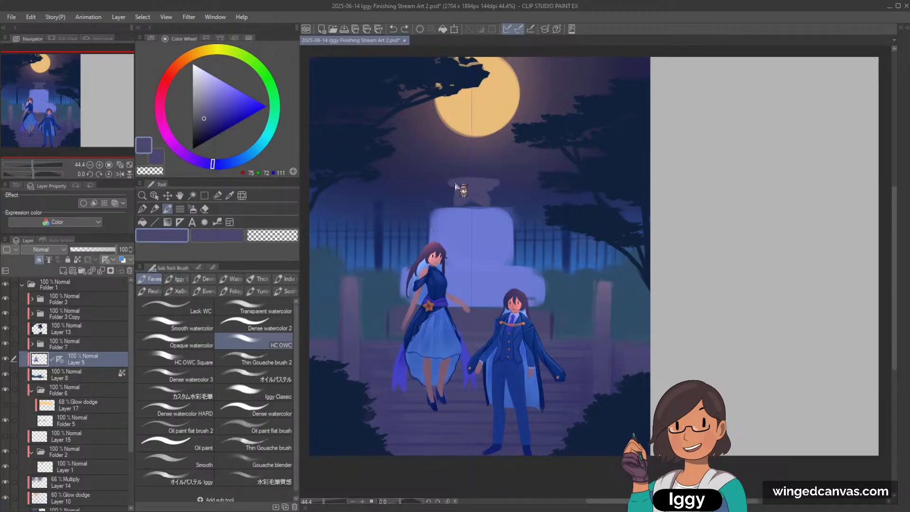
drag(475, 163, 473, 164)
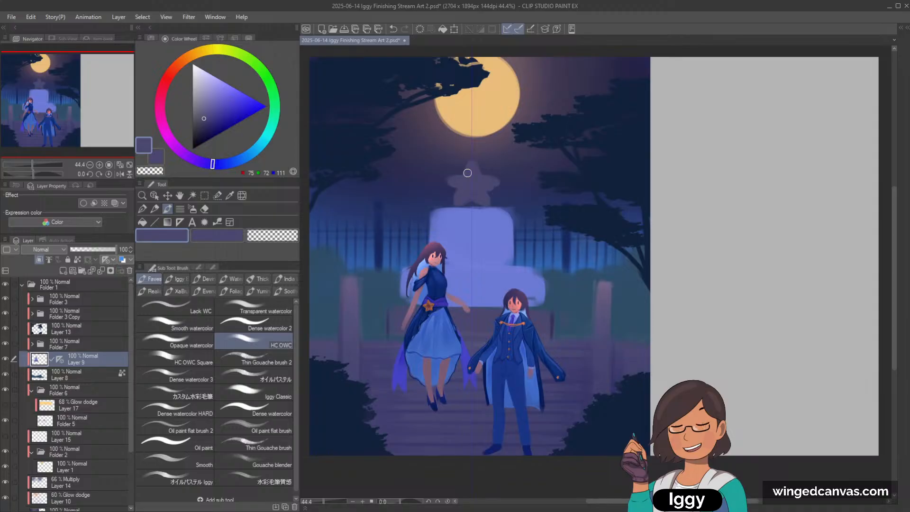
Sharpen the star's points and edges by alternating between muted purple and transparent strokes with mirrored symmetry.
key(c)
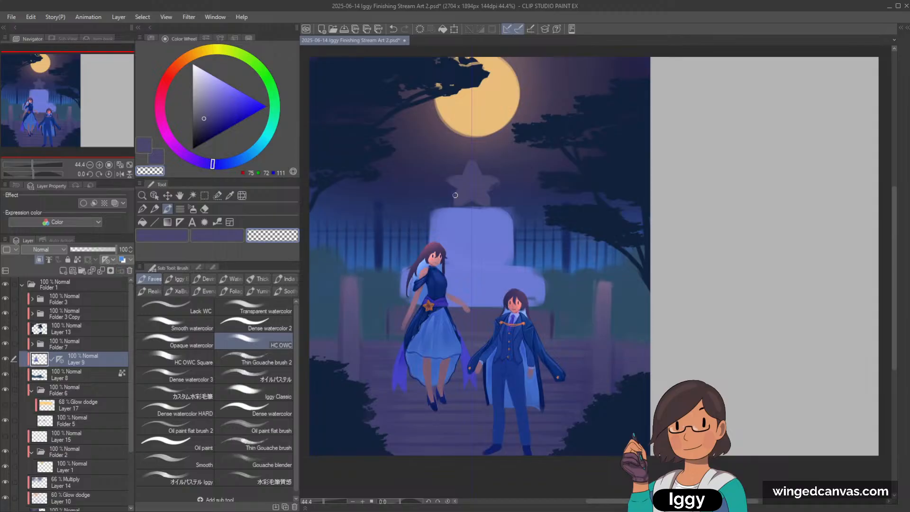
key(ctrl+z)
key(c)
key(c)
key(c)
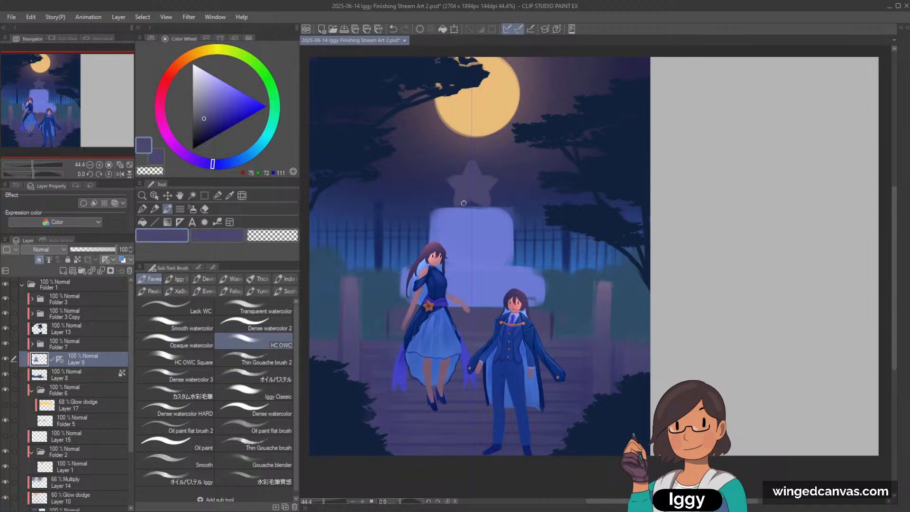
key(c)
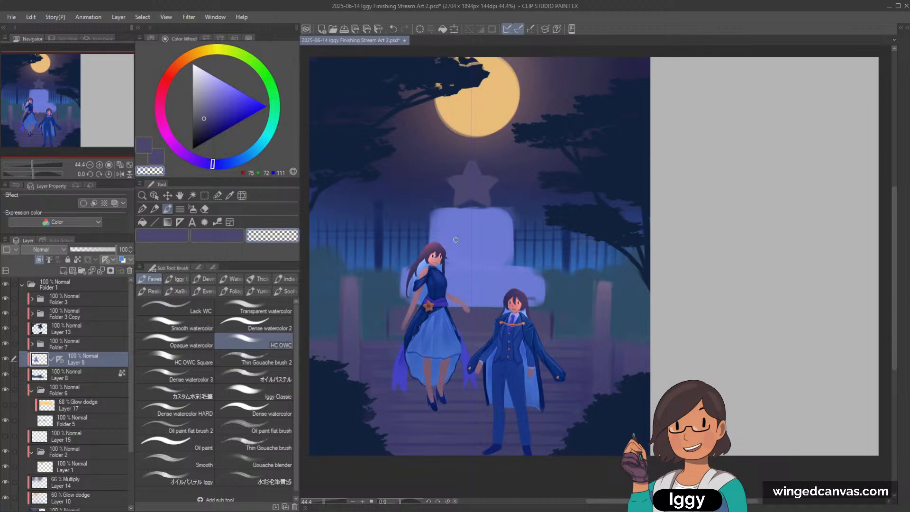
Sample the monument's light blue and clean up the edges of its stacked blocks with painted and transparent strokes.
alt+click(450, 219)
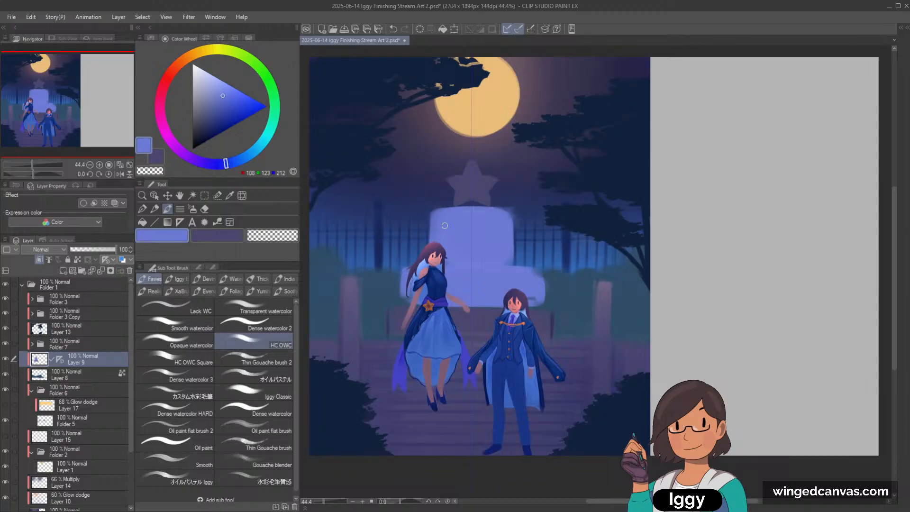
key(c)
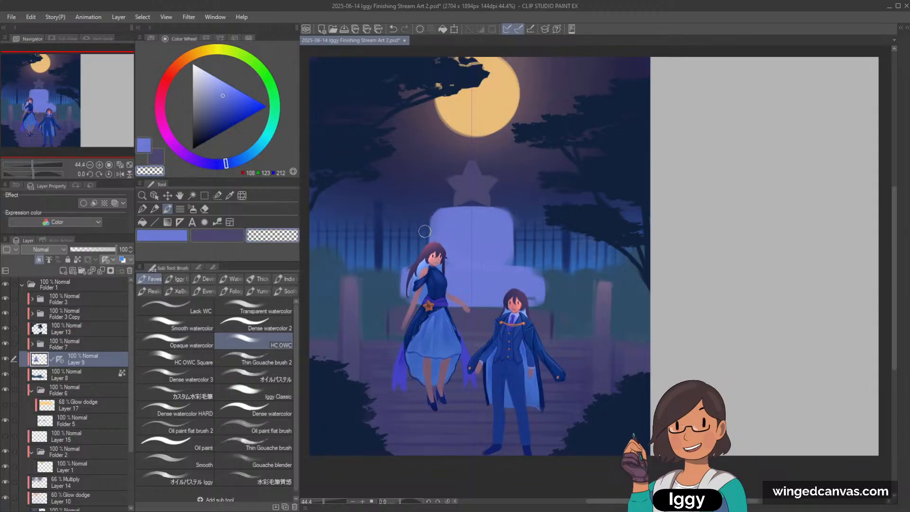
key(c)
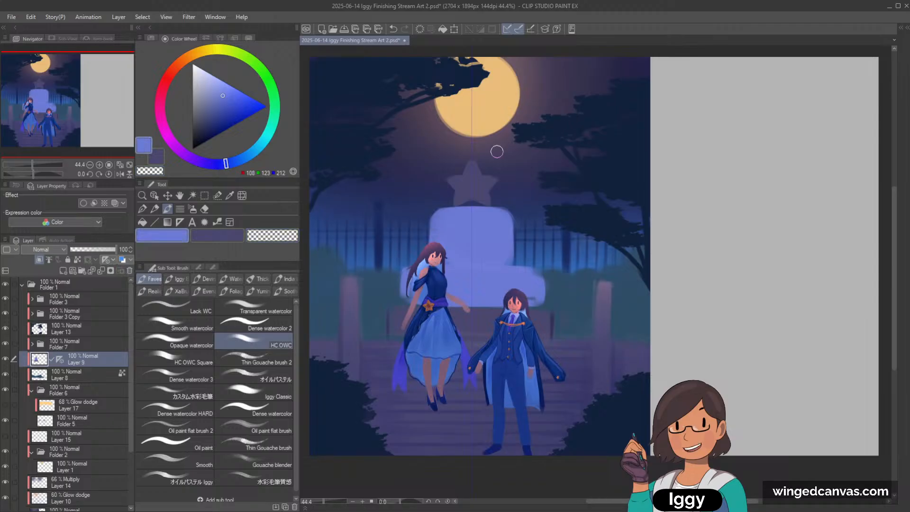
Paint symmetrical light blue uprights at the star's sides and center, rising from the monument's upper block.
alt+click(453, 181)
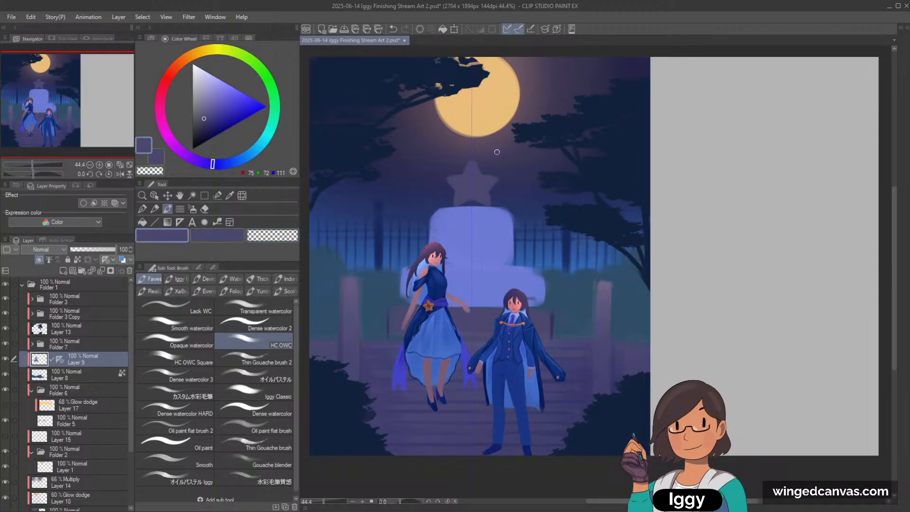
alt+click(446, 207)
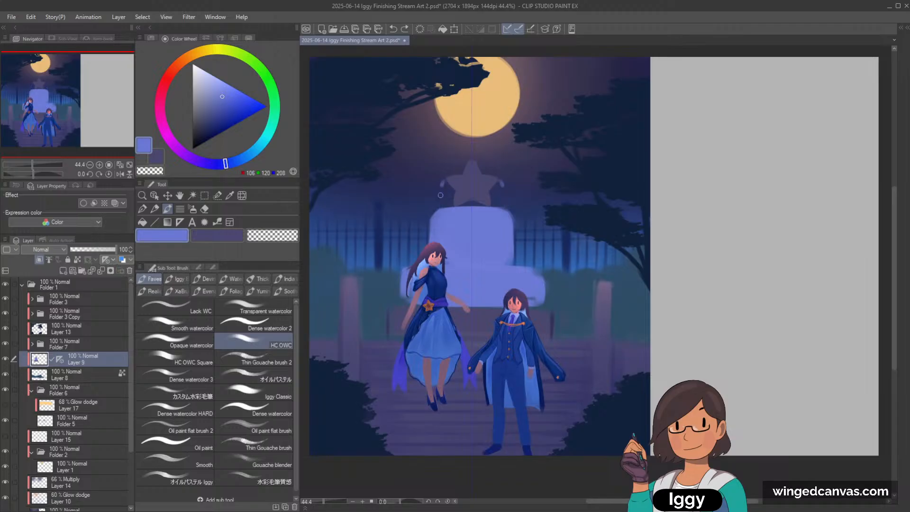
mouse_move(440, 207)
mouse_down()
mouse_move(445, 180)
mouse_move(444, 189)
mouse_up()
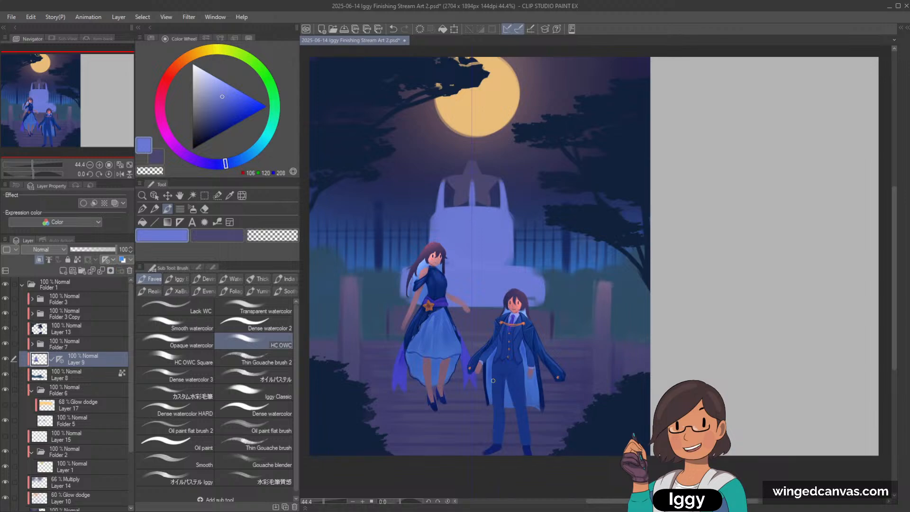
Darken the monument's star between the uprights with symmetrical strokes of sampled and deepened muted purples.
alt+click(453, 166)
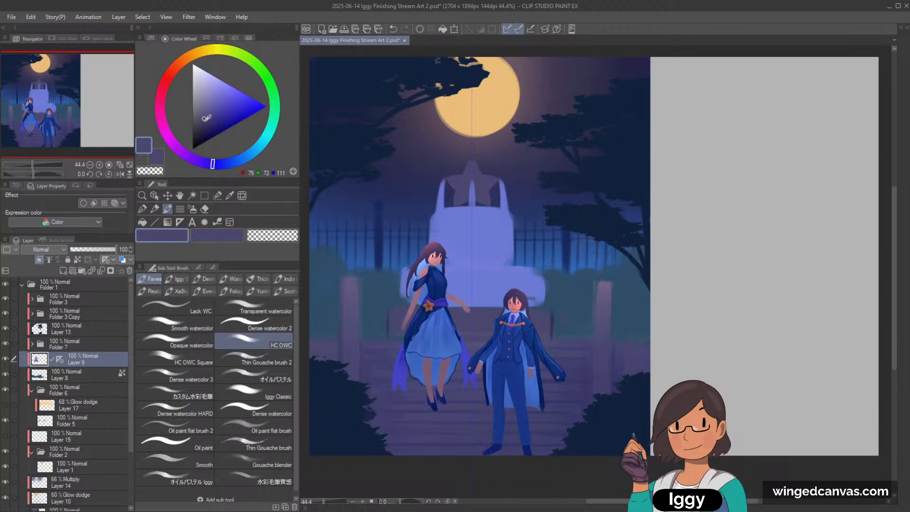
click(204, 126)
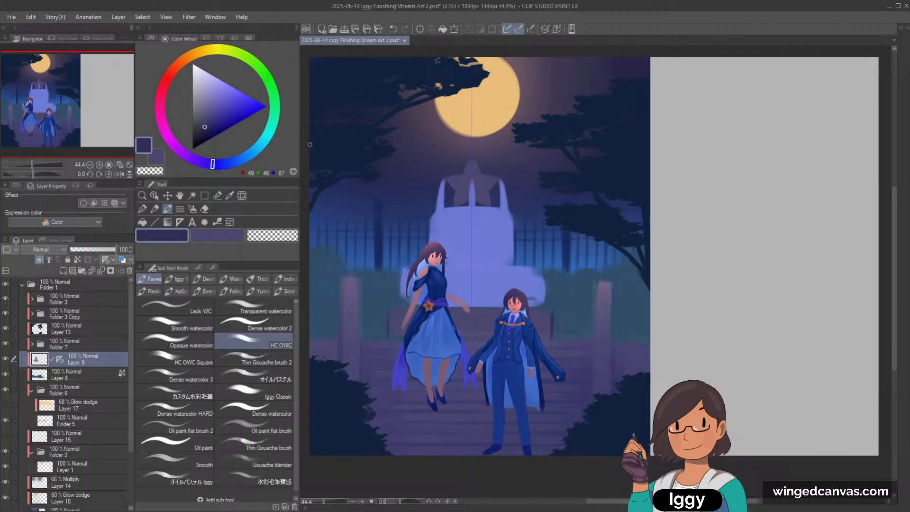
alt+click(458, 185)
click(206, 120)
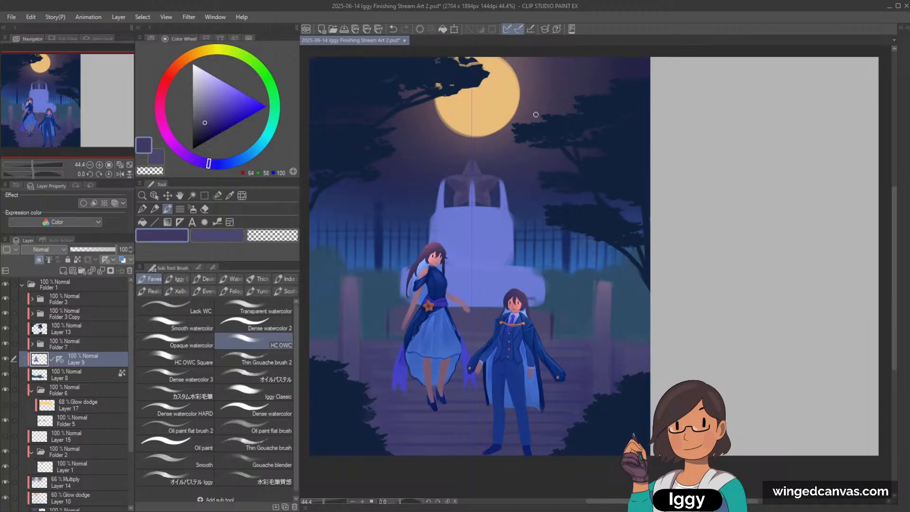
click(207, 123)
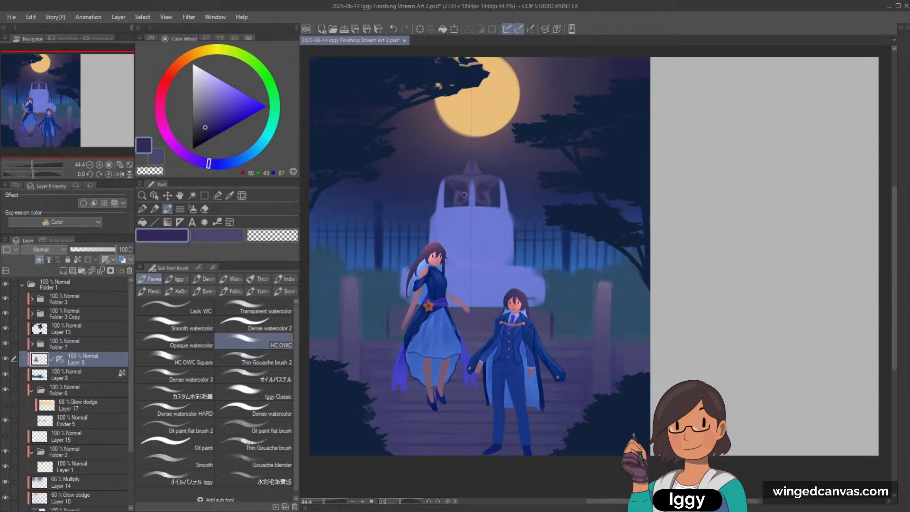
alt+click(462, 186)
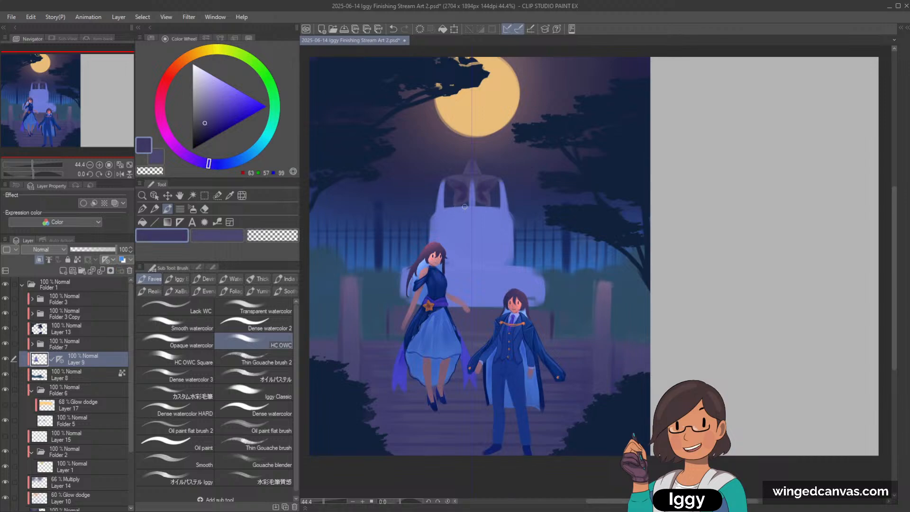
alt+click(465, 186)
Show Layer 15 briefly to check the shooting star against the whole composition, and hide it again.
scroll(530, 116, down, 1)
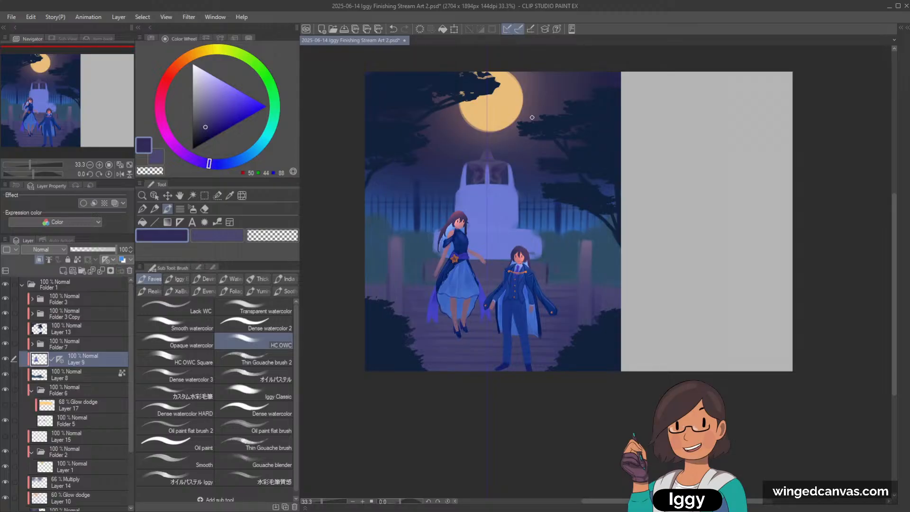
scroll(85, 408, down, 3)
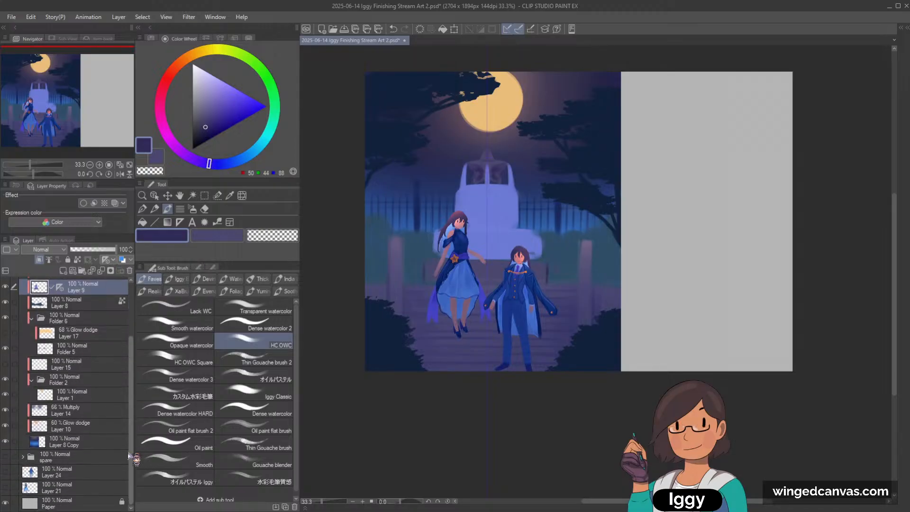
click(6, 363)
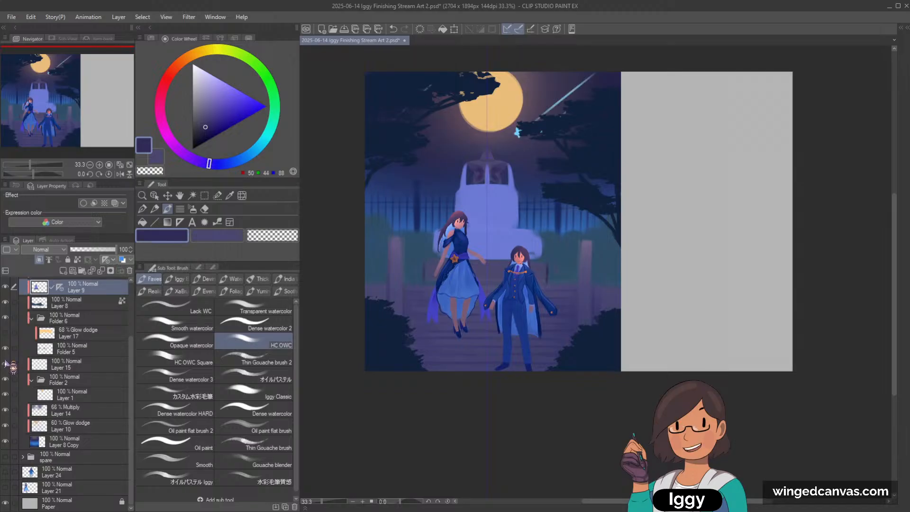
click(6, 363)
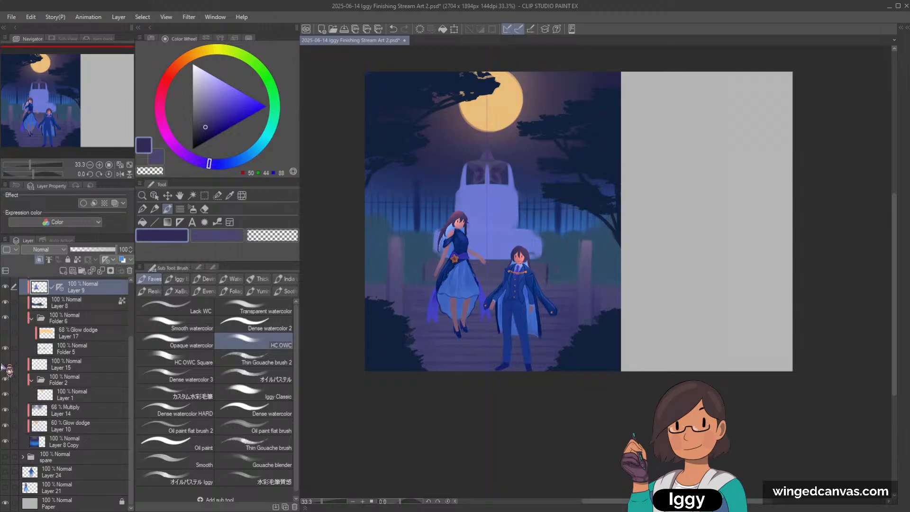
scroll(588, 105, up, 1)
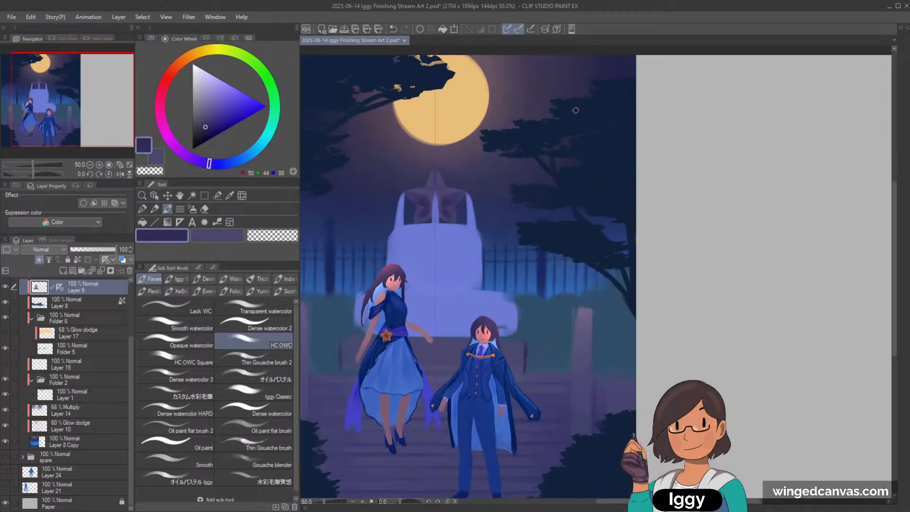
Refine the star's lower shading with the HC OWC brush using dark purples sampled from the monument's openings.
click(154, 195)
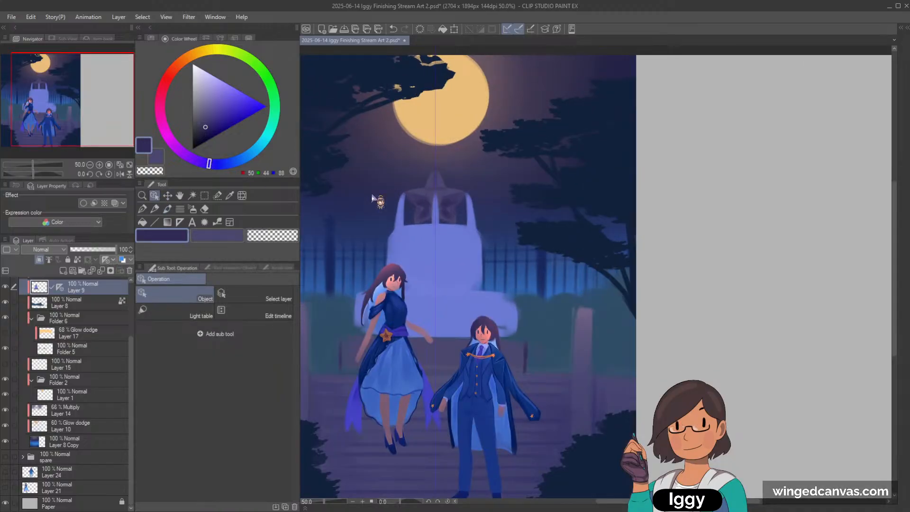
key(b)
alt+click(431, 211)
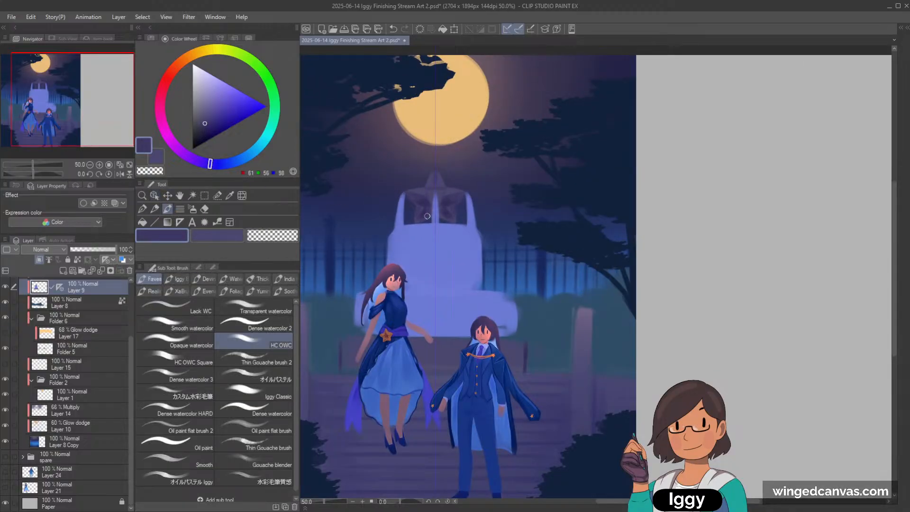
alt+click(425, 215)
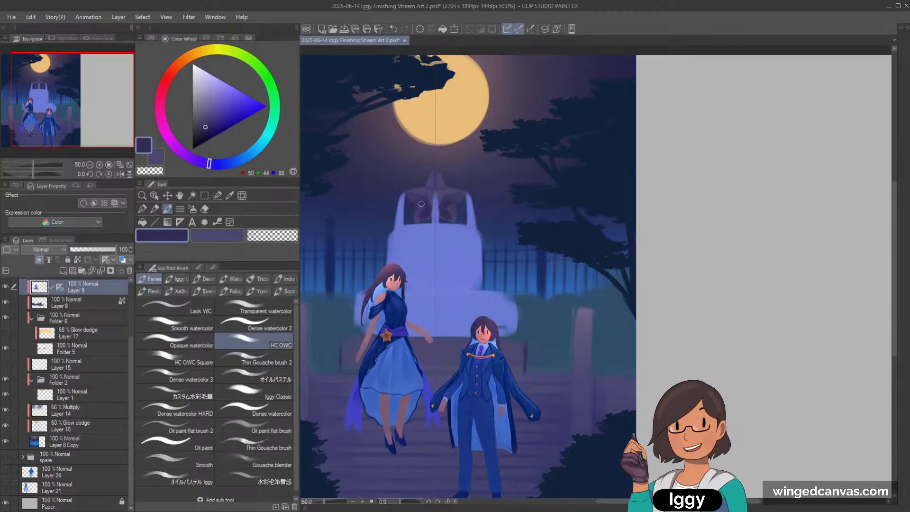
Paint a warm highlight along the star's side points with pale yellow, blending it with sampled brownish and mauve tones.
alt+click(423, 188)
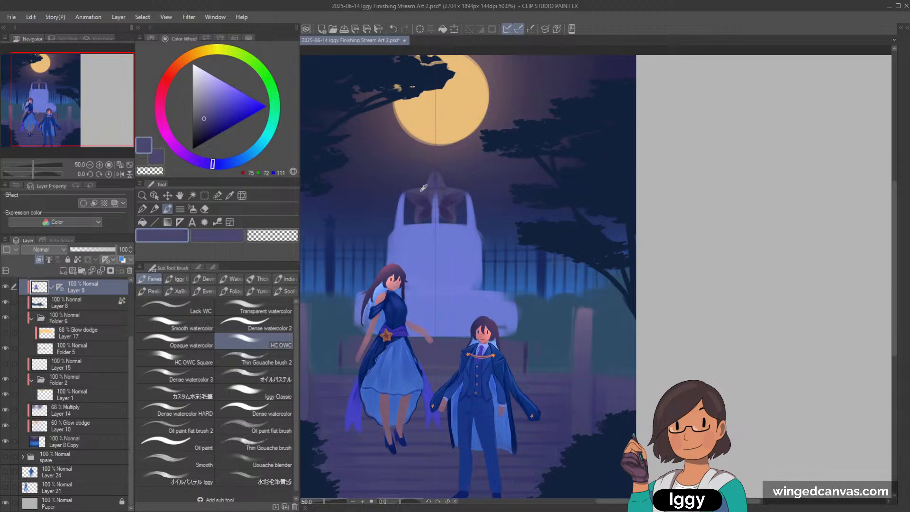
click(204, 53)
click(221, 86)
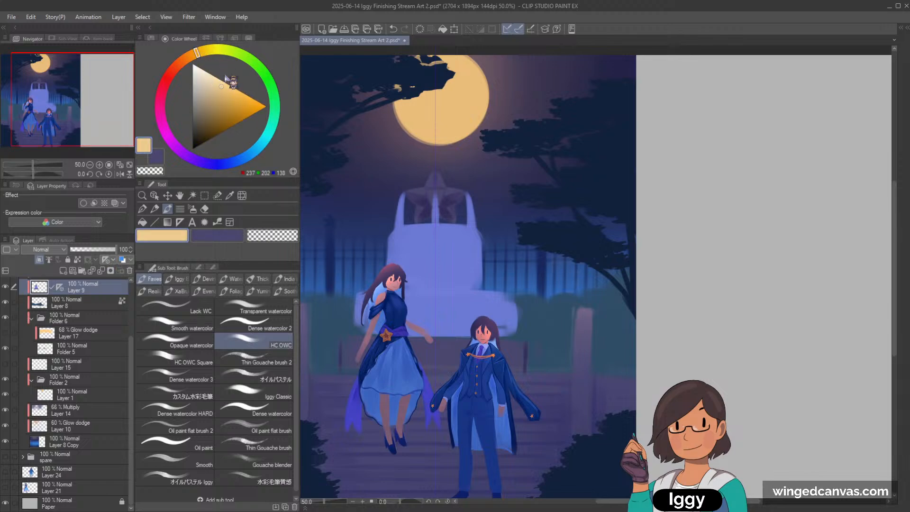
alt+click(418, 193)
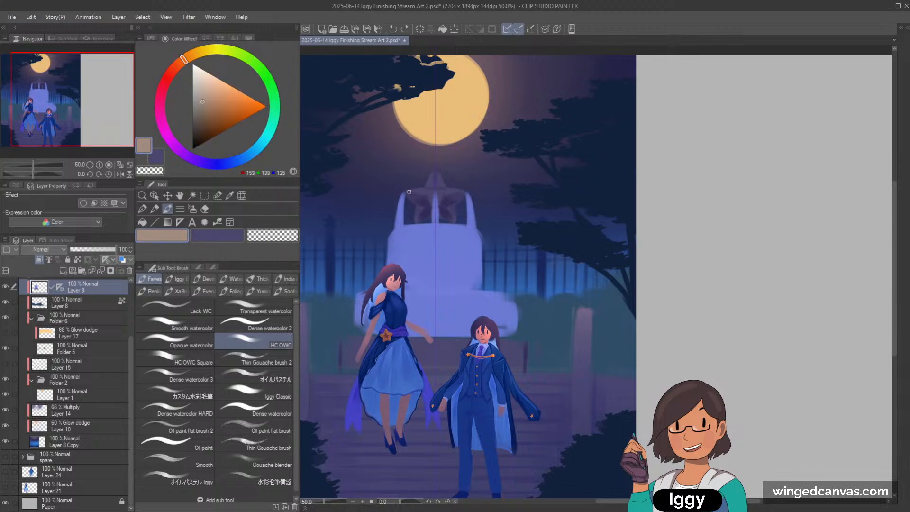
alt+click(419, 188)
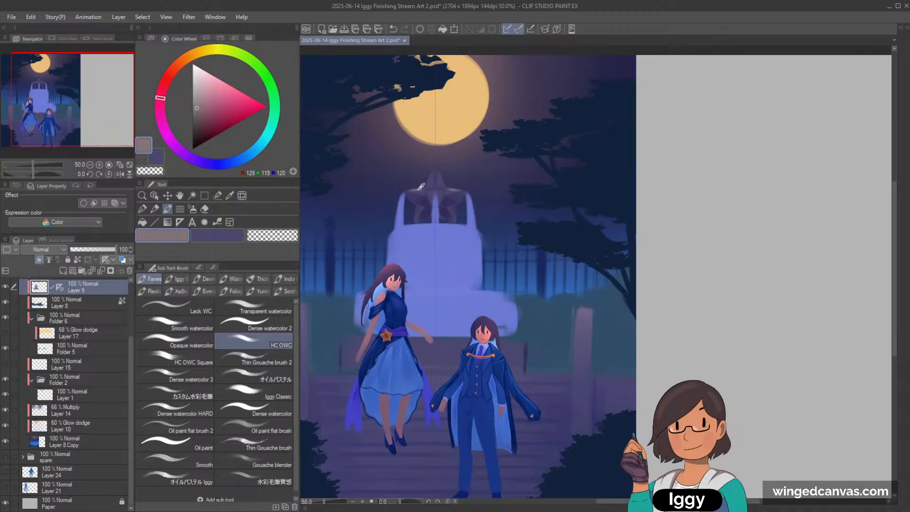
Shade and highlight the star's upper point and center with muted purple and mauve tones sampled from it.
scroll(418, 191, up, 1)
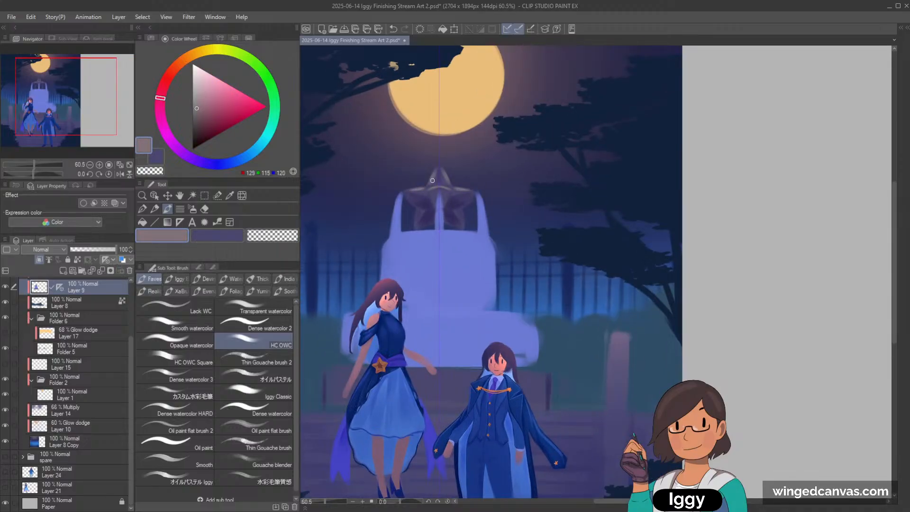
alt+click(432, 181)
alt+click(438, 169)
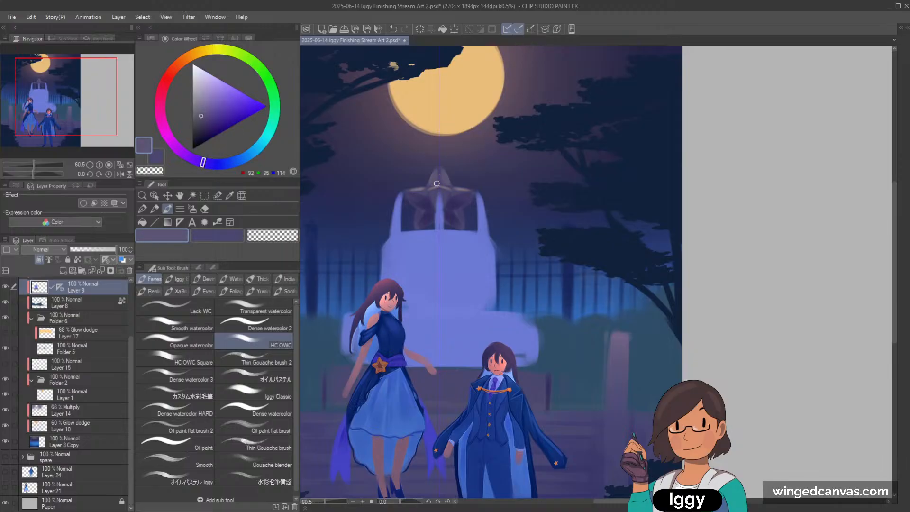
alt+click(424, 192)
scroll(450, 180, down, 2)
scroll(441, 185, up, 4)
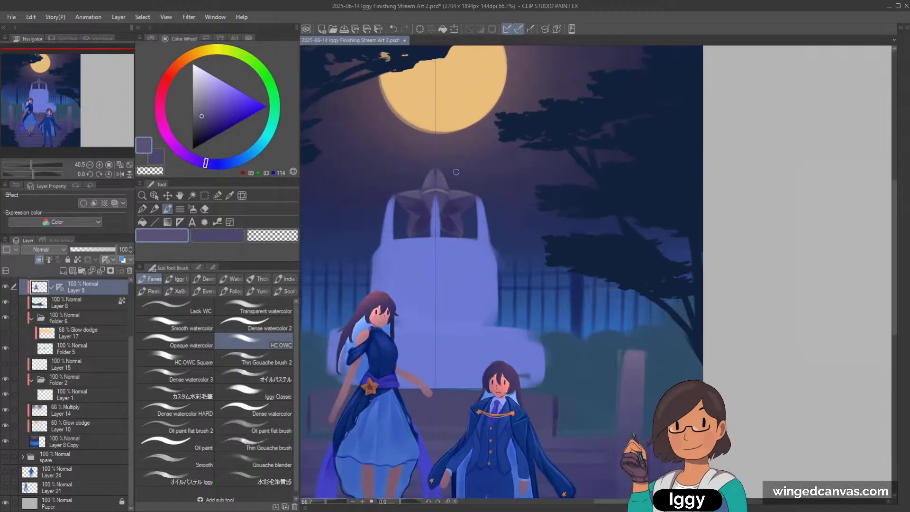
alt+click(432, 190)
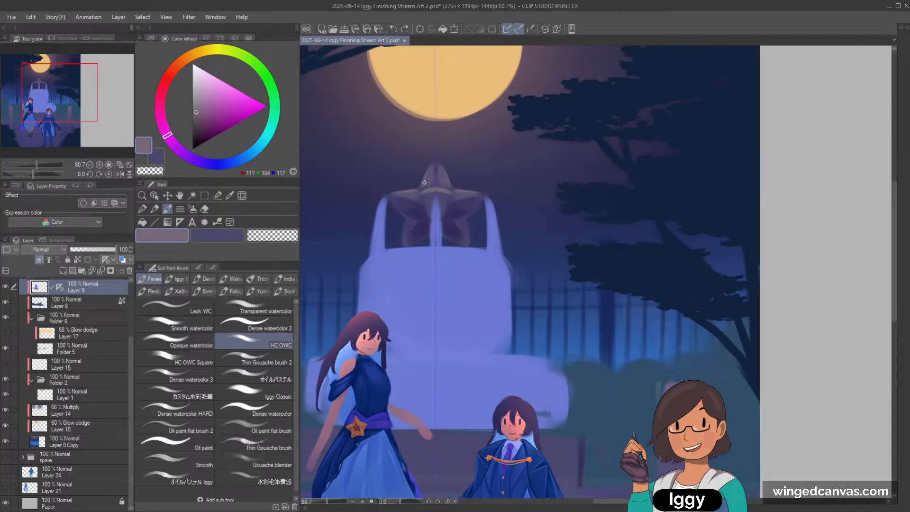
Add a new layer above Layer 8 Copy and prepare the Tone scraping airbrush with a pale yellow color.
scroll(438, 166, down, 4)
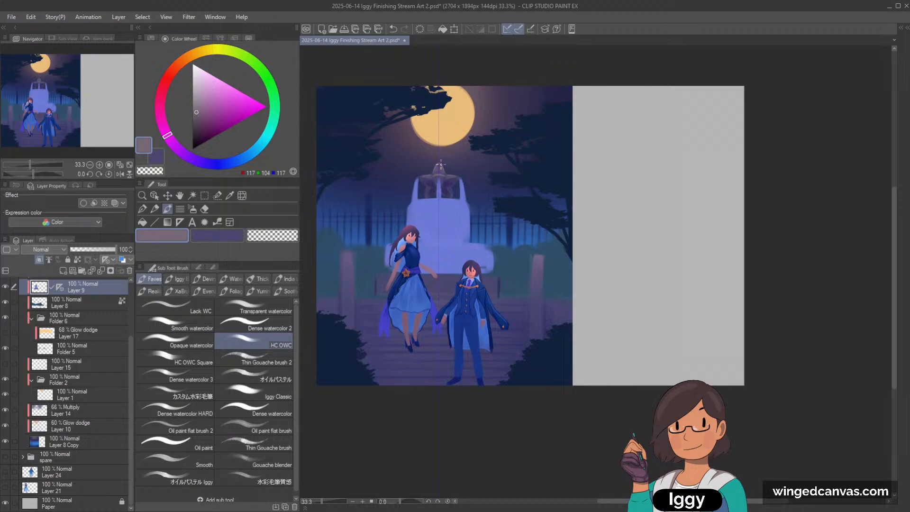
click(102, 445)
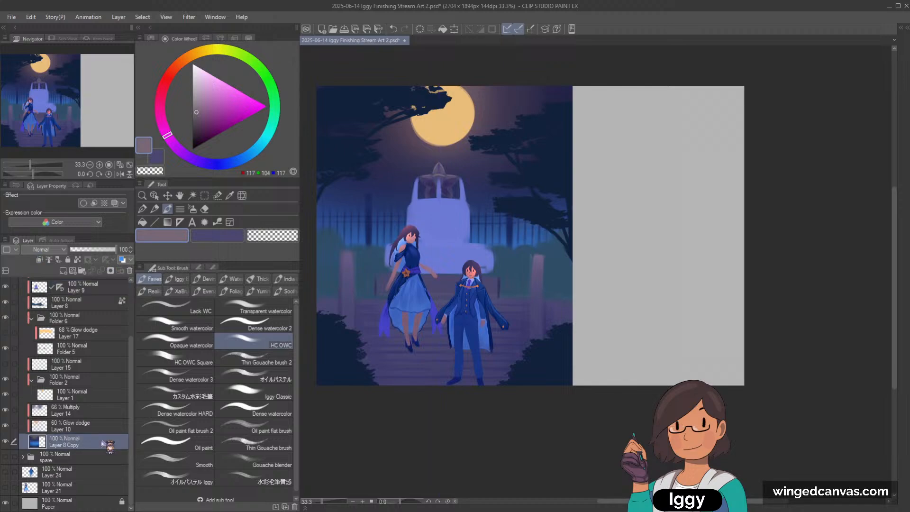
click(62, 271)
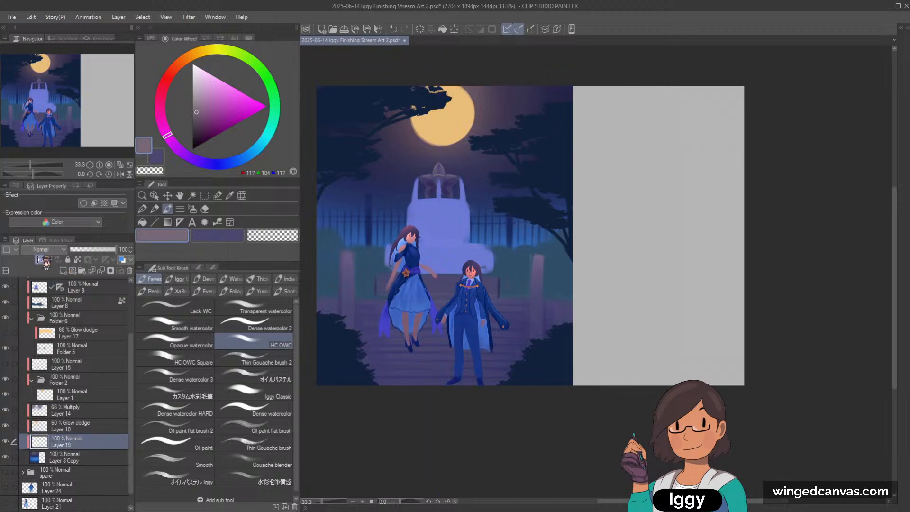
click(192, 208)
click(268, 326)
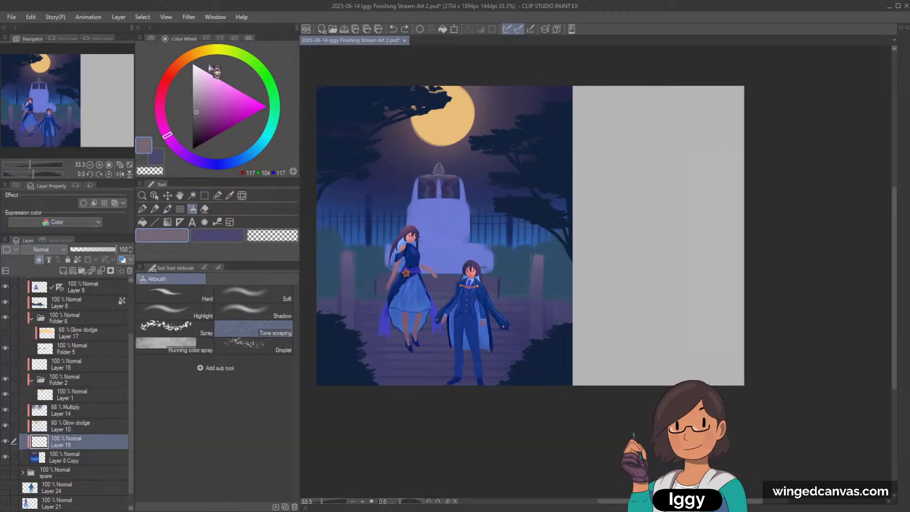
click(216, 235)
click(204, 51)
click(216, 77)
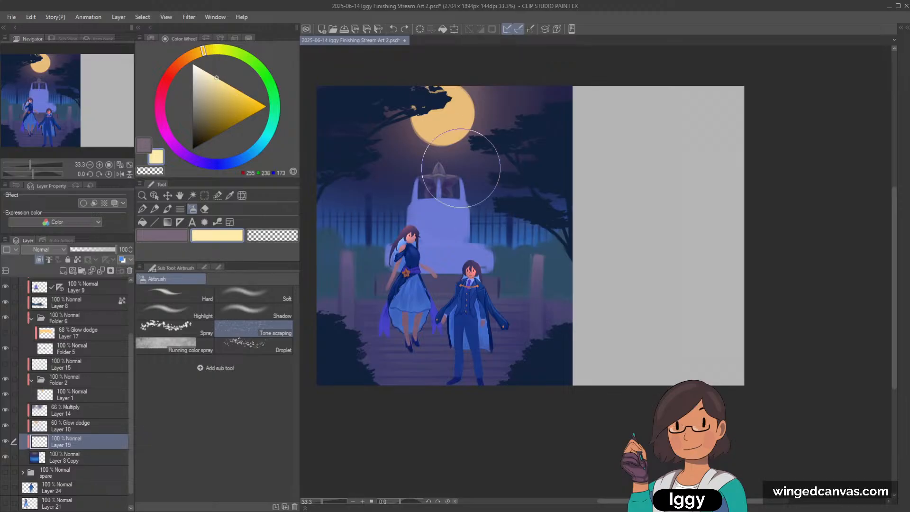
Try spraying pale yellow specks over the sky beside the monument with the Tone scraping airbrush.
key(ctrl+z)
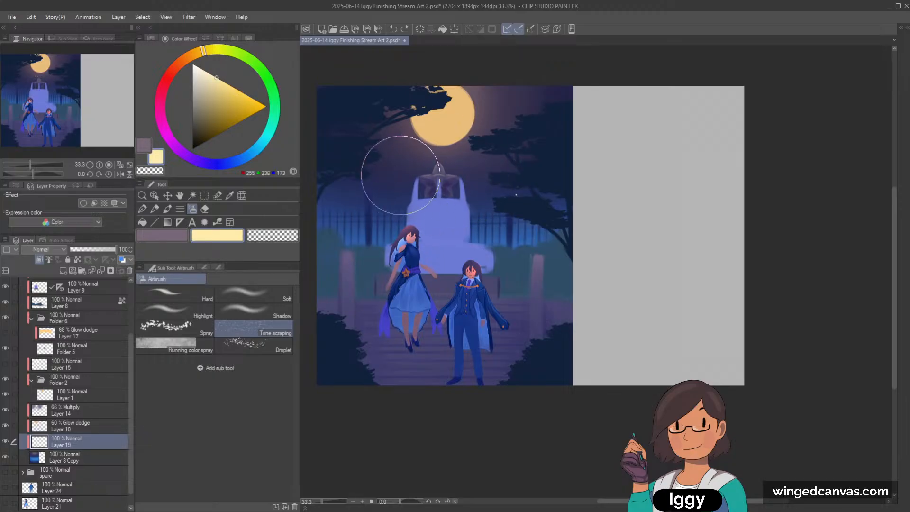
drag(400, 175, 394, 203)
key(bracketleft)
key(bracketleft)
key(ctrl+z)
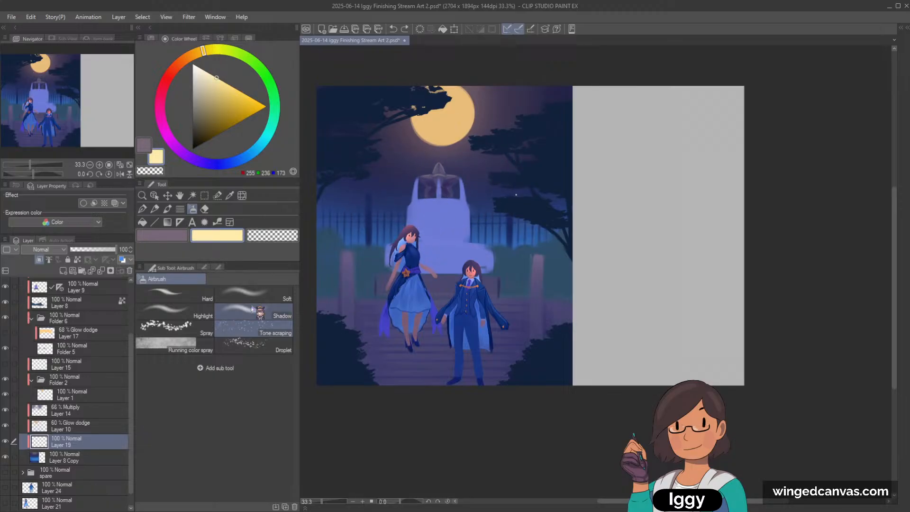
Reduce the airbrush's brush size to 174 and particle size to 3.0, and spray small stars beside the monument.
click(205, 267)
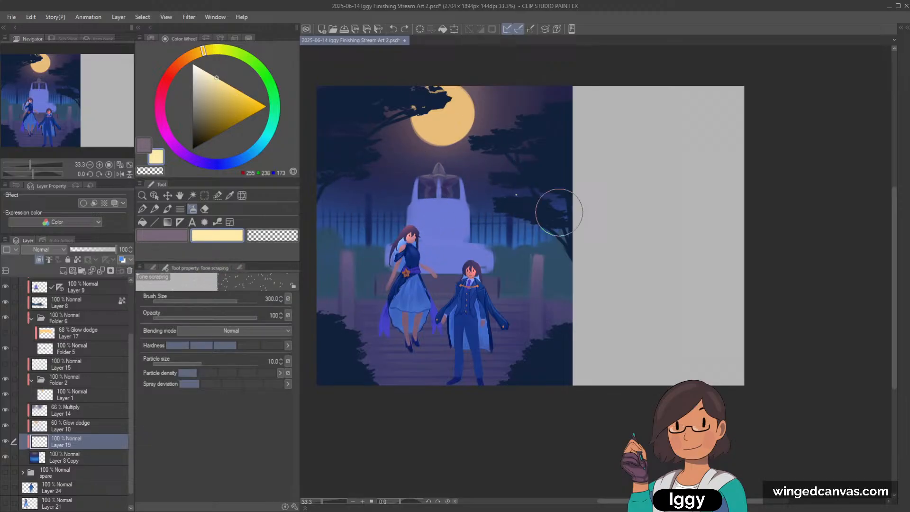
click(231, 301)
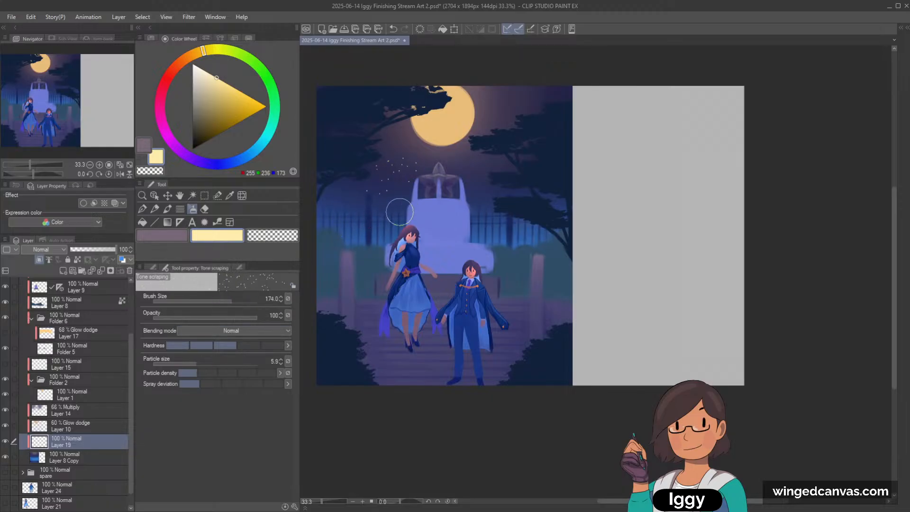
drag(195, 366, 189, 365)
drag(410, 156, 397, 167)
Set the brush size to 400 and spray fine pale yellow stars across the sky around the moon and monument.
key(])
key(])
key(])
key(])
key(])
key(])
mouse_move(516, 131)
mouse_down()
mouse_move(468, 171)
mouse_move(490, 188)
mouse_move(372, 175)
mouse_move(388, 137)
mouse_move(463, 116)
mouse_move(506, 165)
mouse_move(567, 173)
mouse_move(470, 186)
mouse_move(311, 186)
mouse_move(445, 174)
mouse_move(393, 183)
mouse_move(372, 167)
mouse_up()
key(bracketleft)
key(bracketleft)
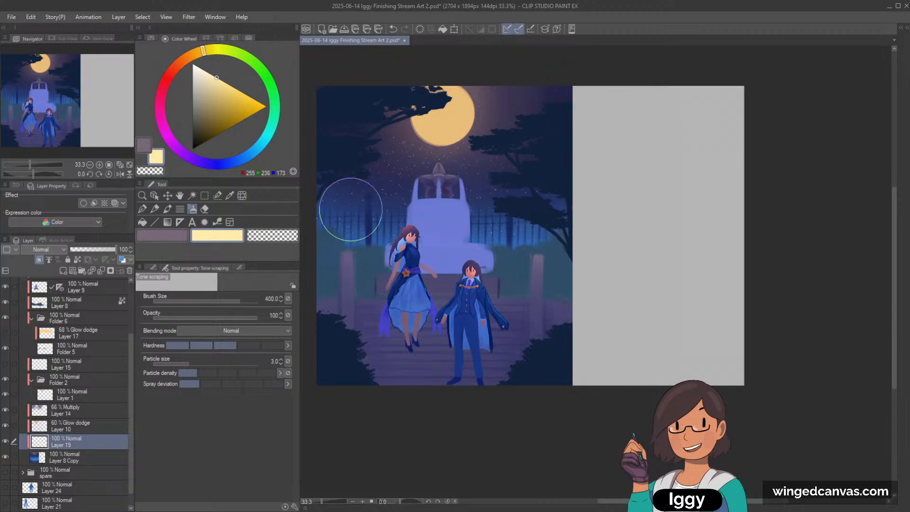
mouse_move(431, 143)
mouse_down()
mouse_move(376, 119)
mouse_move(382, 136)
mouse_move(429, 86)
mouse_up()
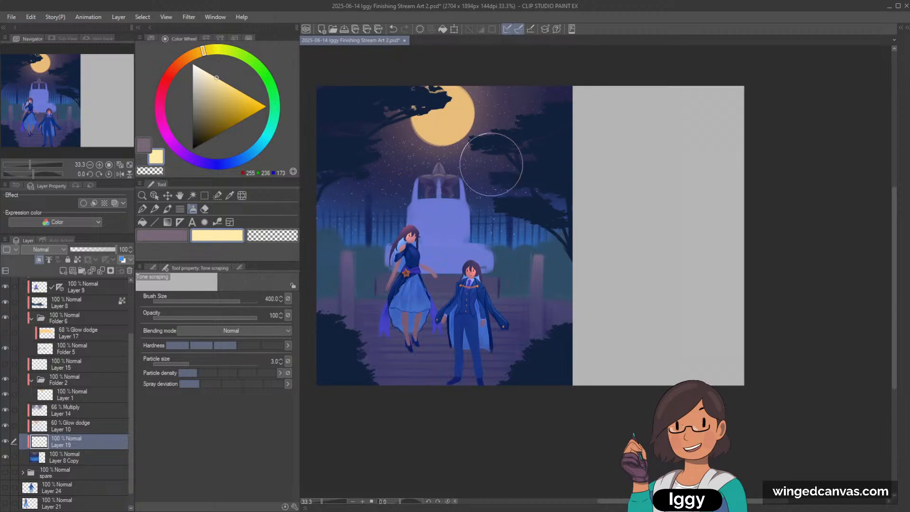
Enlarge the airbrush to 800 and spray a denser spread of stars over the whole sky.
key(bracketright)
key(bracketright)
key(bracketright)
key(bracketright)
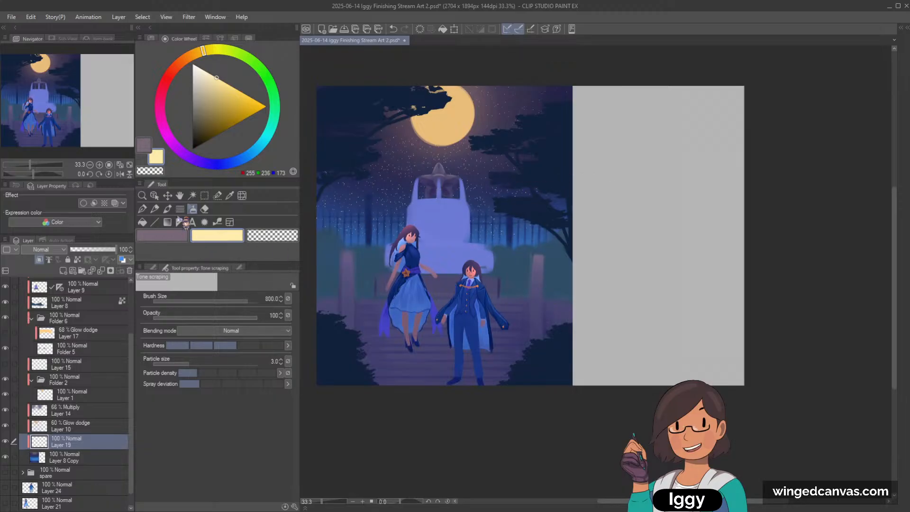
Fade out the stars in the lower sky near the fence using the Soft airbrush with transparent color.
click(152, 267)
click(253, 295)
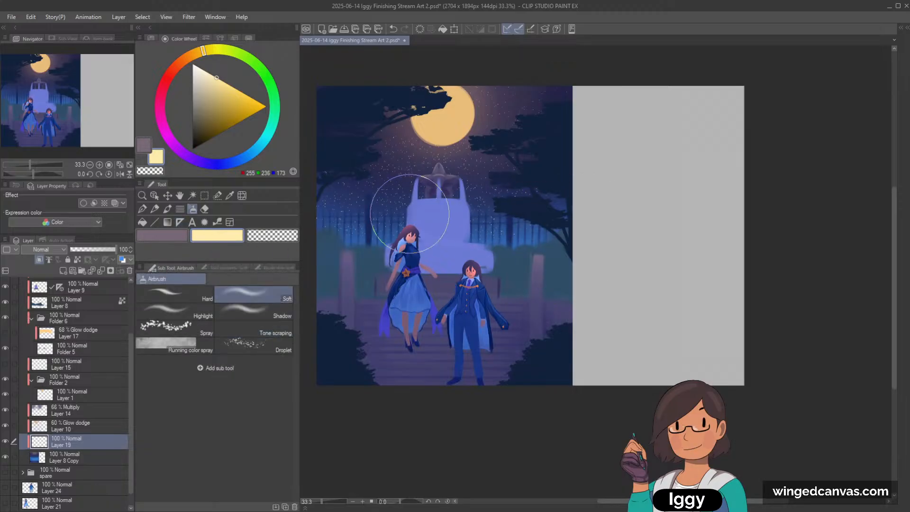
click(273, 235)
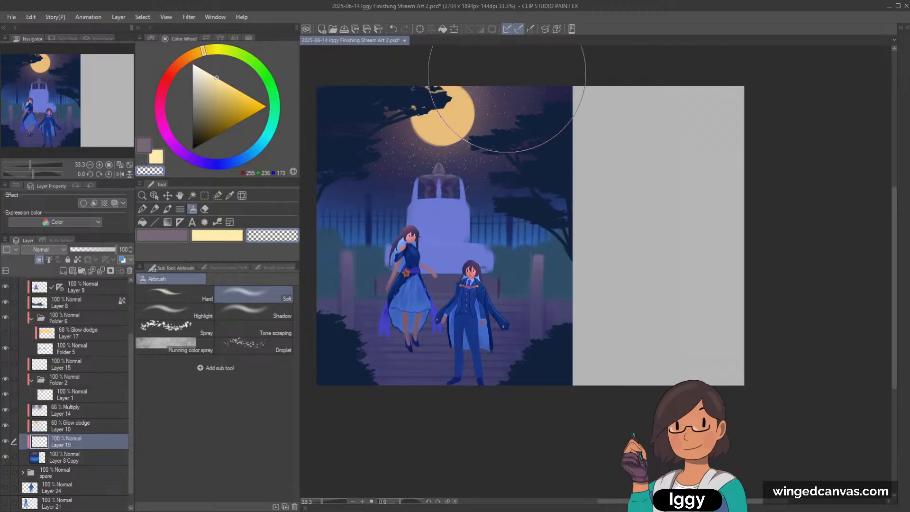
Undo the last fade and erase the stars again across the lower sky near the fence with the Soft airbrush in transparent color.
key(ctrl+z)
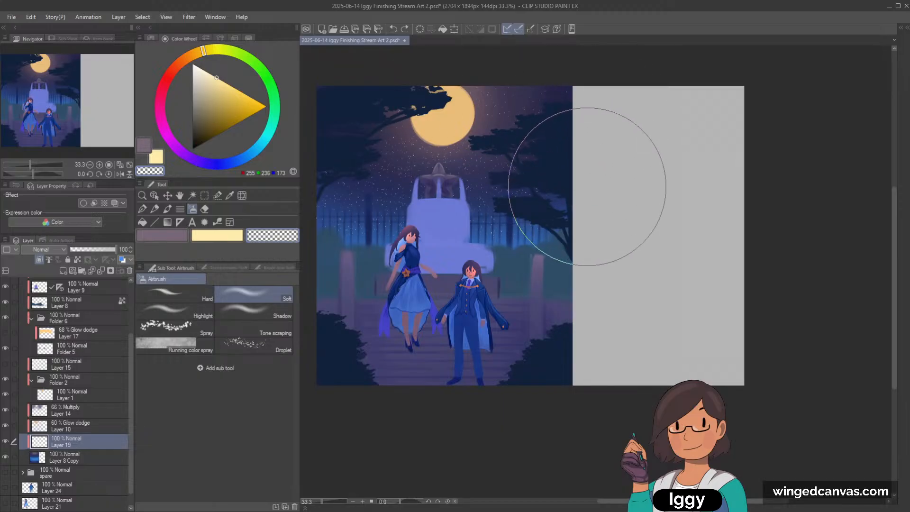
mouse_move(521, 231)
mouse_down()
mouse_move(372, 225)
mouse_move(492, 208)
mouse_move(558, 87)
mouse_move(393, 221)
mouse_up()
key(bracketleft)
key(bracketleft)
key(bracketleft)
mouse_move(325, 204)
mouse_down()
mouse_move(525, 233)
mouse_move(503, 235)
mouse_up()
key(bracketright)
key(bracketright)
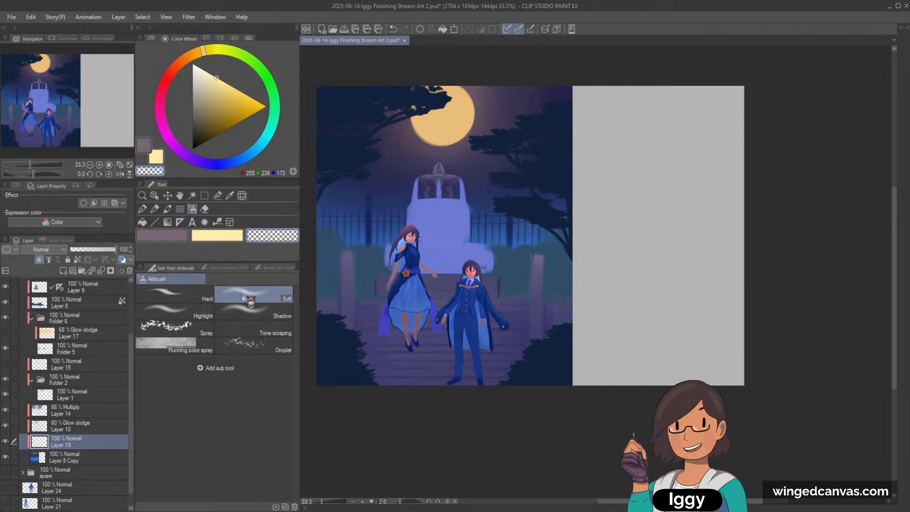
Try a duplicate of the star layer in Glow dodge mode, and delete the copy.
drag(82, 429, 82, 431)
click(52, 249)
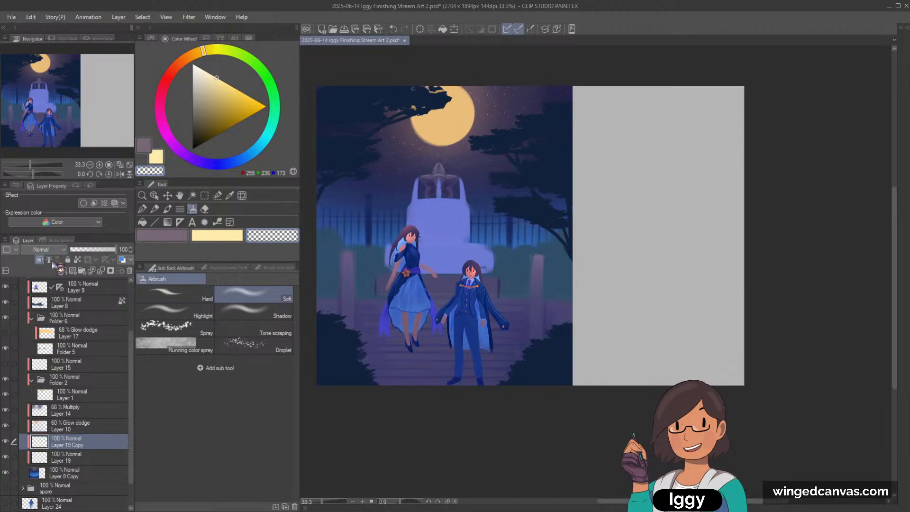
click(49, 343)
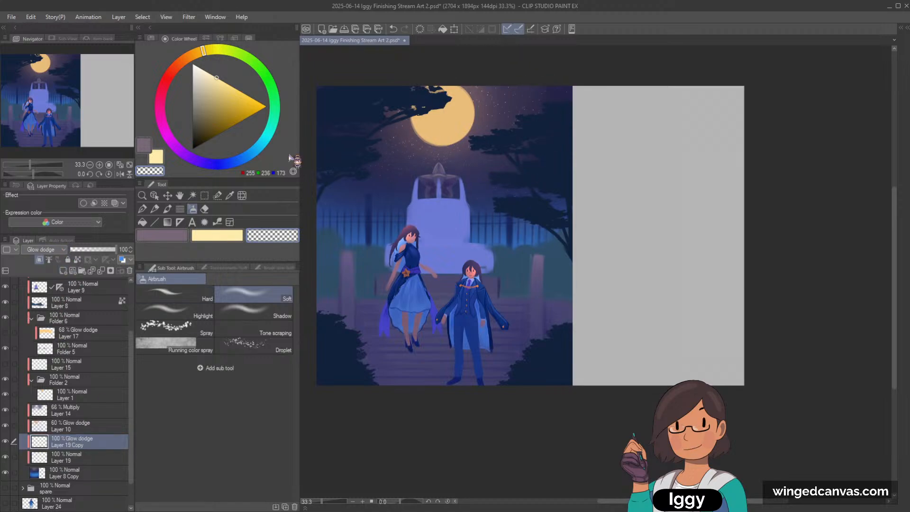
scroll(379, 204, up, 3)
scroll(386, 233, down, 3)
key(ctrl+z)
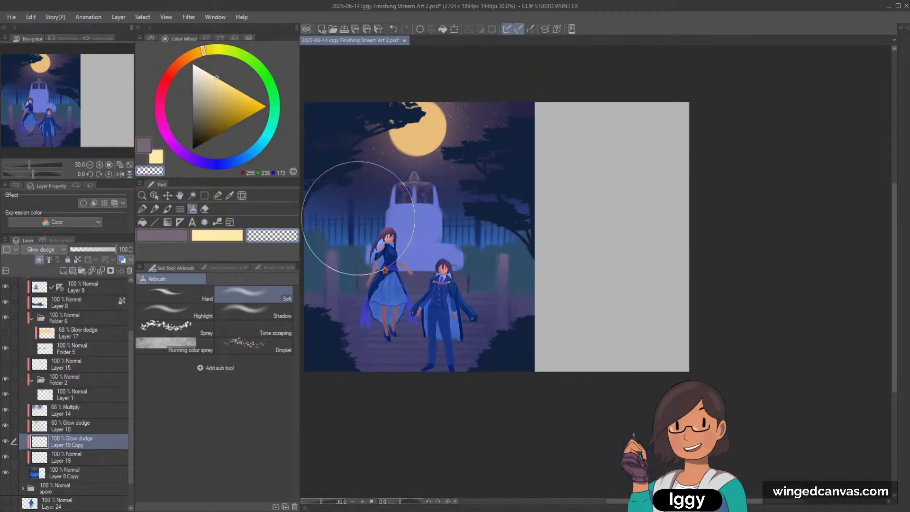
click(129, 271)
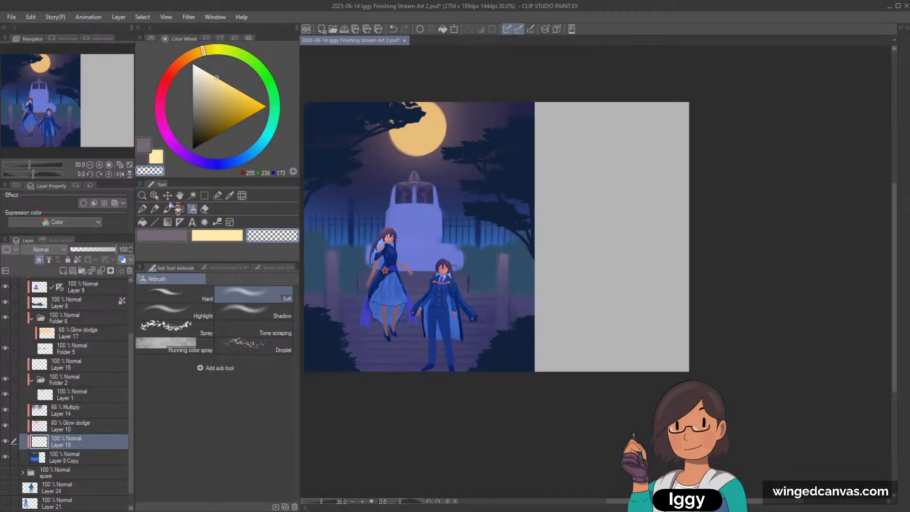
Select the dark tree layer from the canvas and toggle its visibility off and on to compare the composition.
click(154, 195)
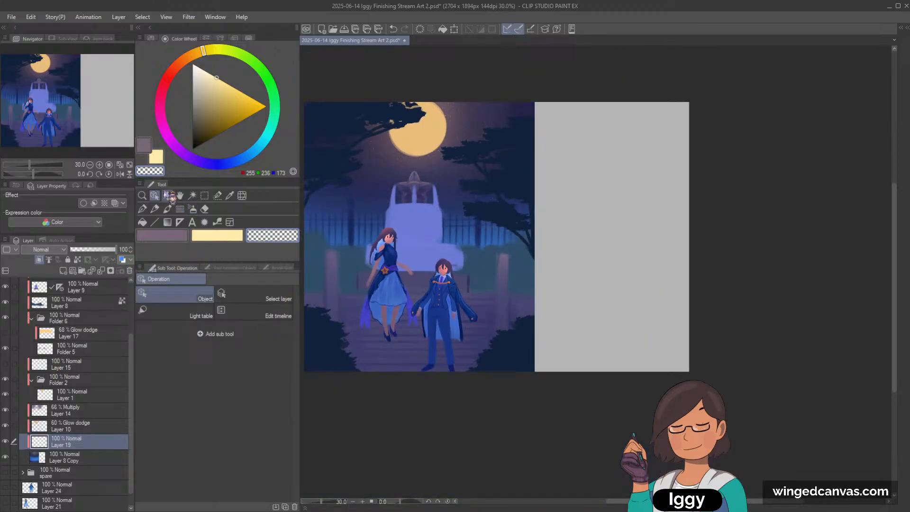
click(130, 166)
scroll(545, 231, down, 1)
click(382, 170)
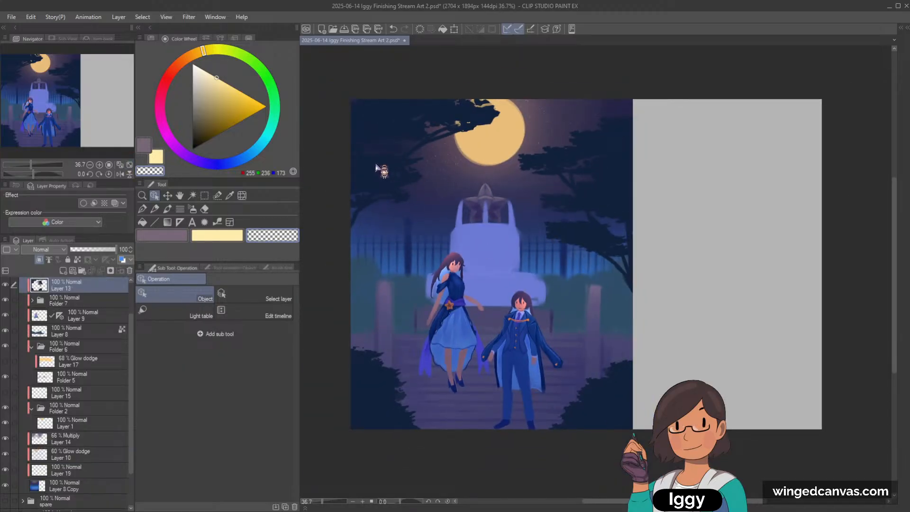
scroll(113, 307, up, 2)
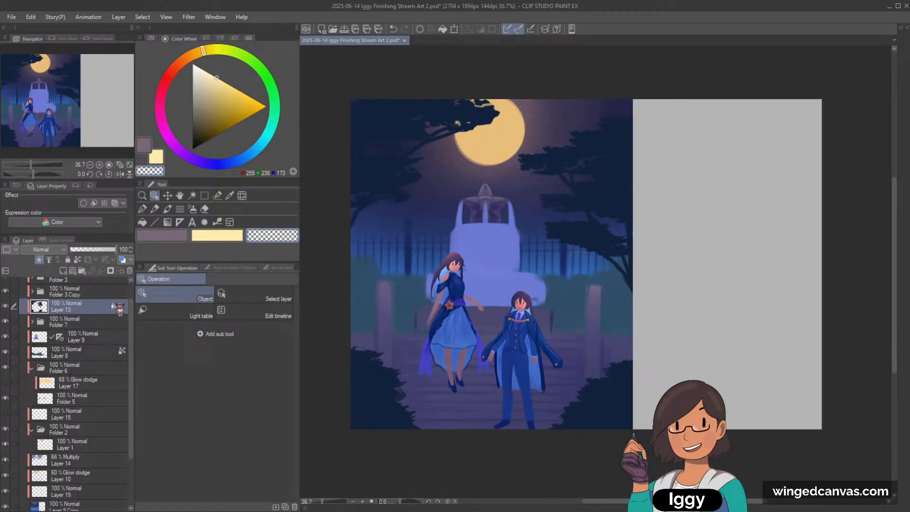
click(6, 306)
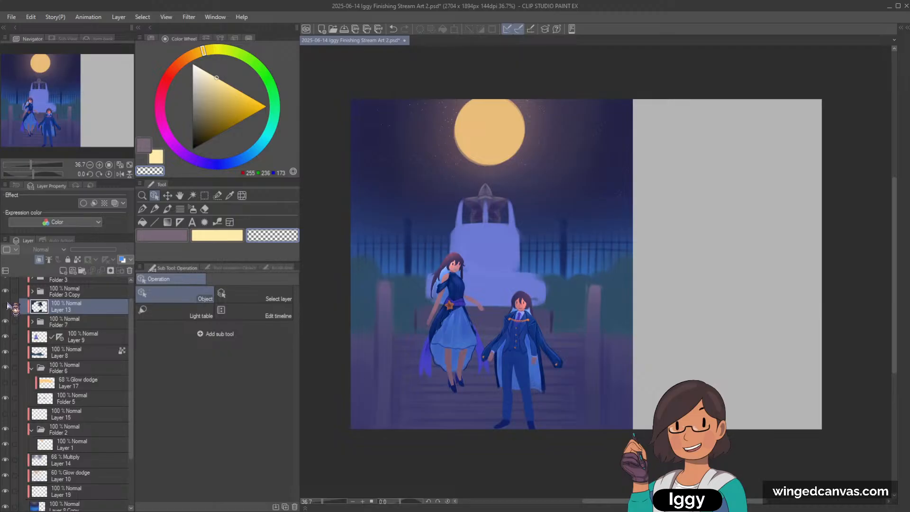
click(6, 306)
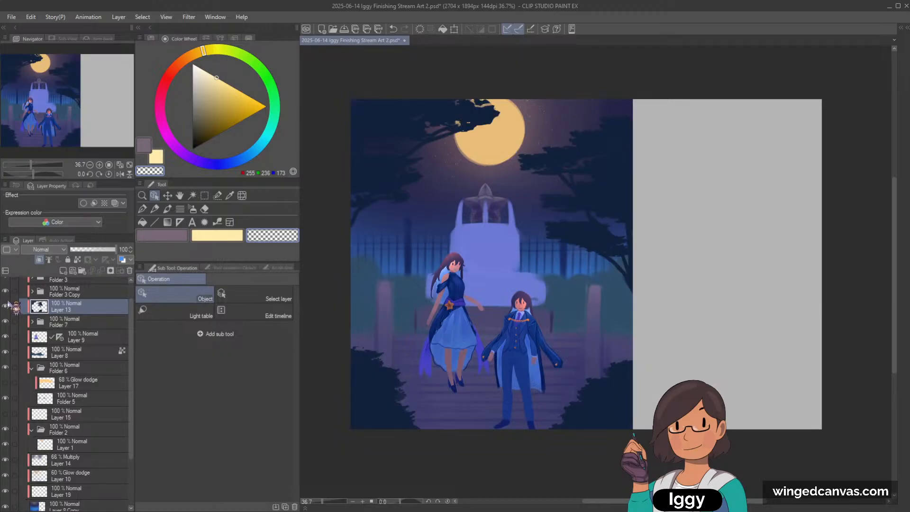
click(7, 307)
click(7, 306)
Select the upper-left tree with a rectangular selection, nudge it left away from the moon, and clear the selection.
click(204, 195)
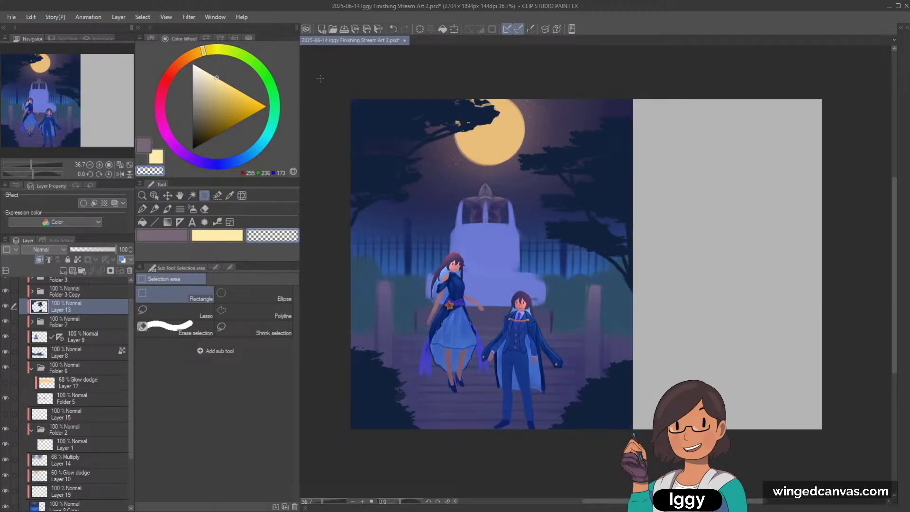
drag(321, 85, 510, 268)
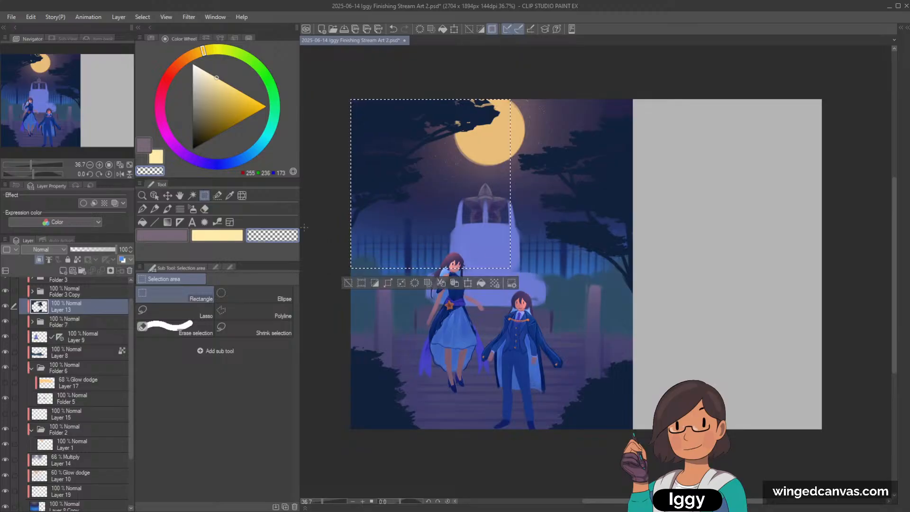
click(167, 196)
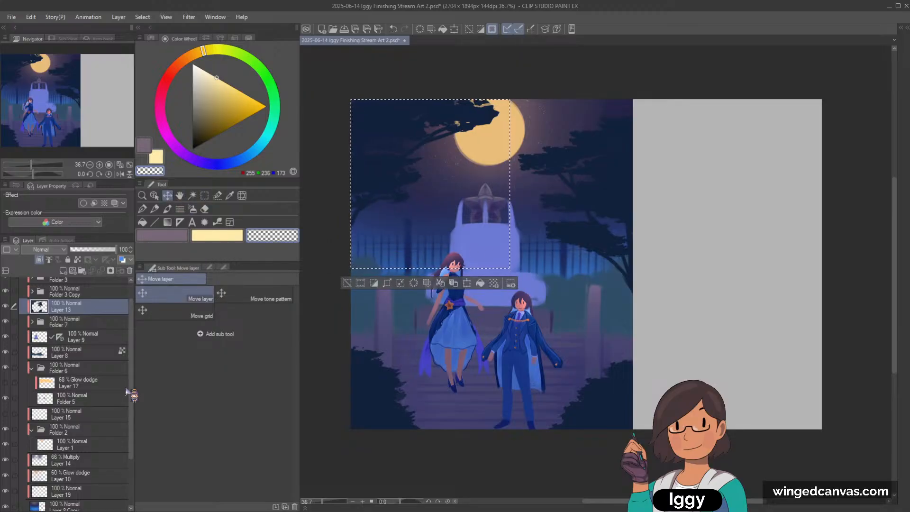
key(Left)
key(Left)
key(Left)
key(Left)
key(Left)
key(Left)
key(Left)
key(Left)
key(Left)
key(Left)
key(Left)
key(Left)
key(Left)
key(Left)
key(Left)
key(Left)
key(Left)
key(Left)
key(Left)
key(Left)
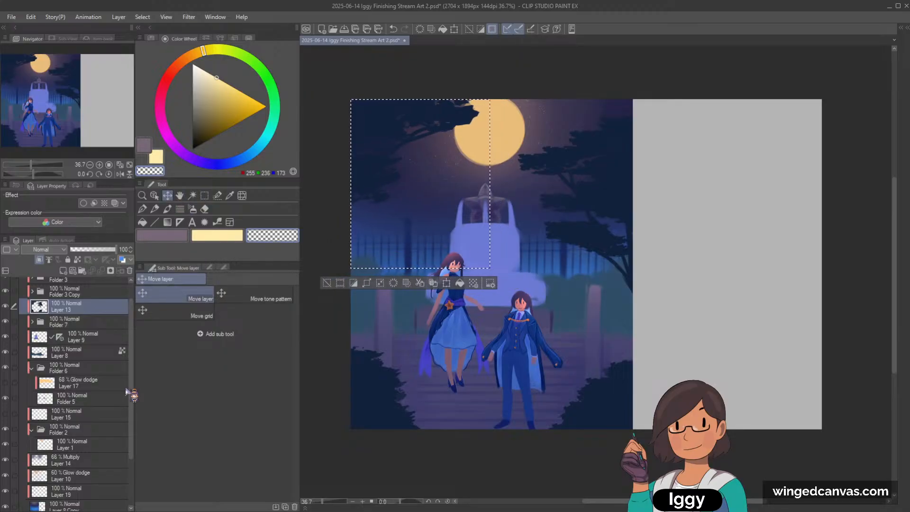
key(Left)
key(Left)
key(Left)
key(Left)
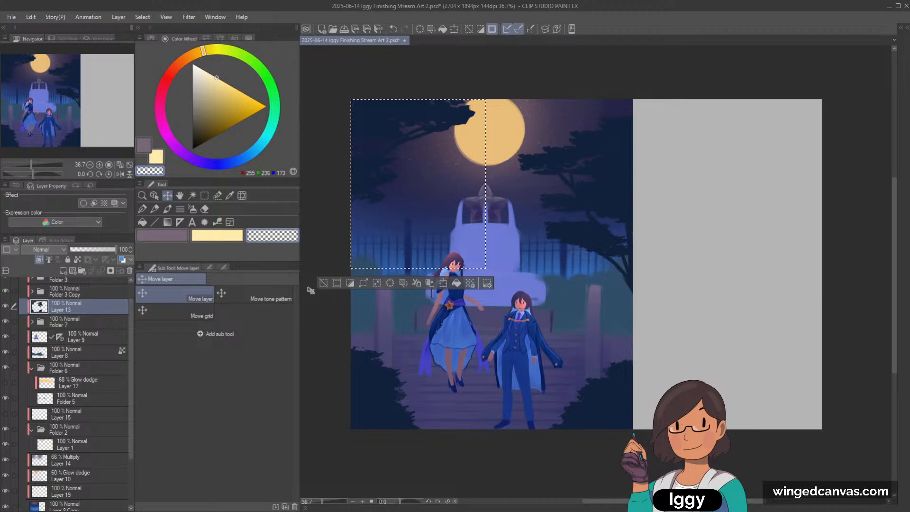
click(323, 283)
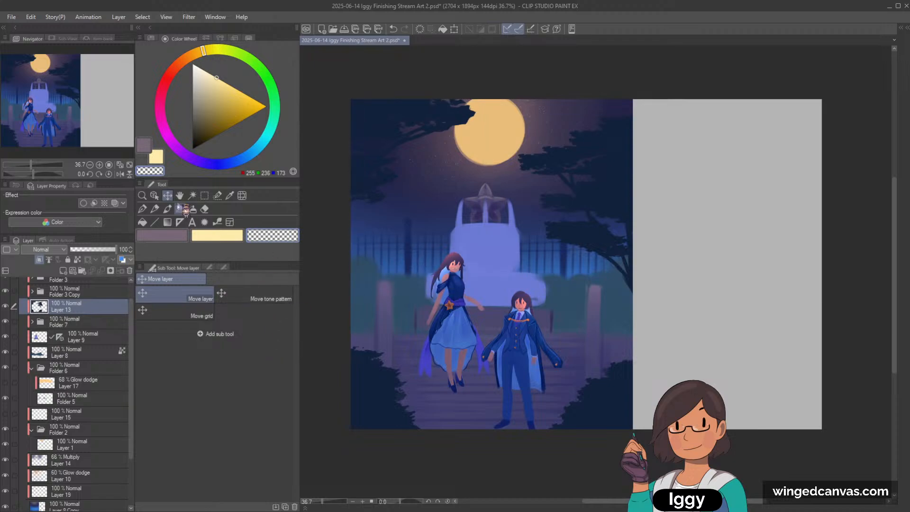
Select the right-hand tree with a rectangular selection, nudge it right and slightly up, and clear the selection.
click(204, 195)
drag(504, 100, 766, 367)
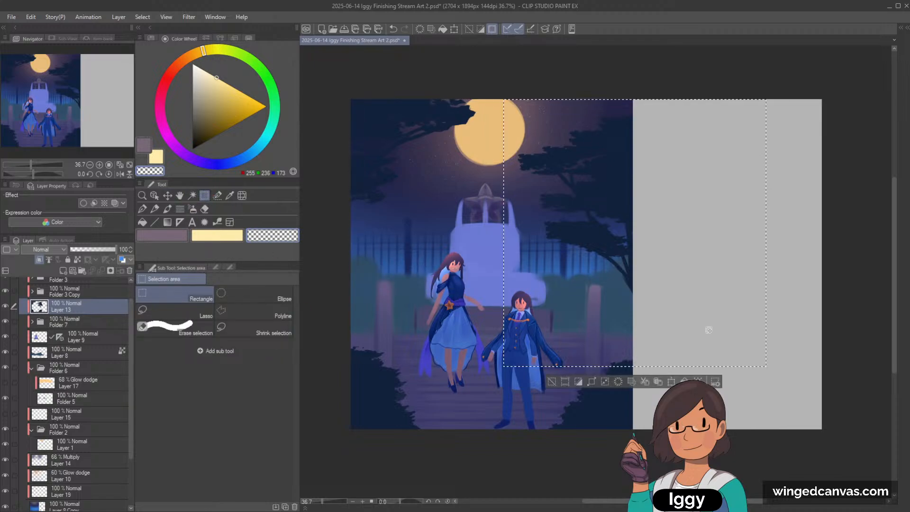
click(167, 196)
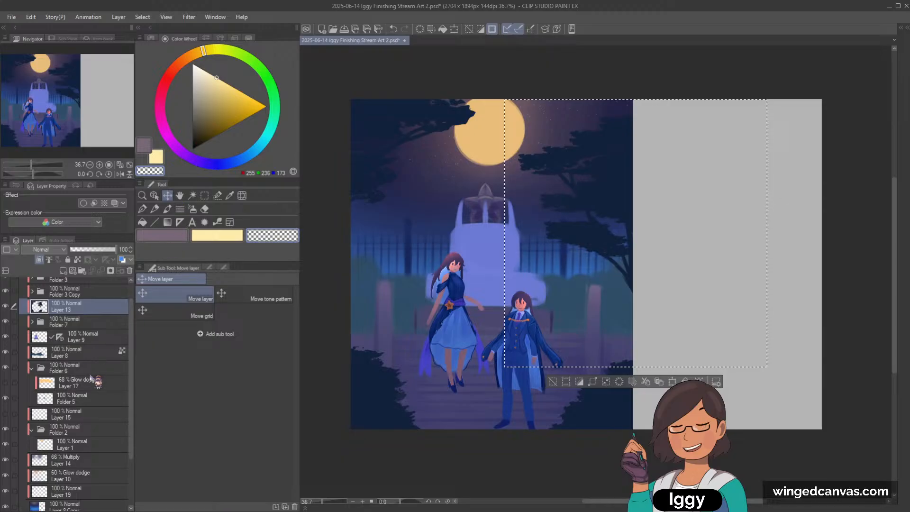
key(Right)
key(Right)
key(Right)
key(Right)
key(Right)
key(Right)
key(Right)
key(Right)
key(Right)
key(Right)
key(Right)
key(Right)
key(Right)
key(Right)
key(Right)
key(Right)
key(Right)
key(Right)
key(Right)
key(Right)
key(Up)
key(Up)
key(Up)
key(Up)
key(Up)
key(Up)
key(Up)
key(Up)
key(Up)
key(Up)
key(Up)
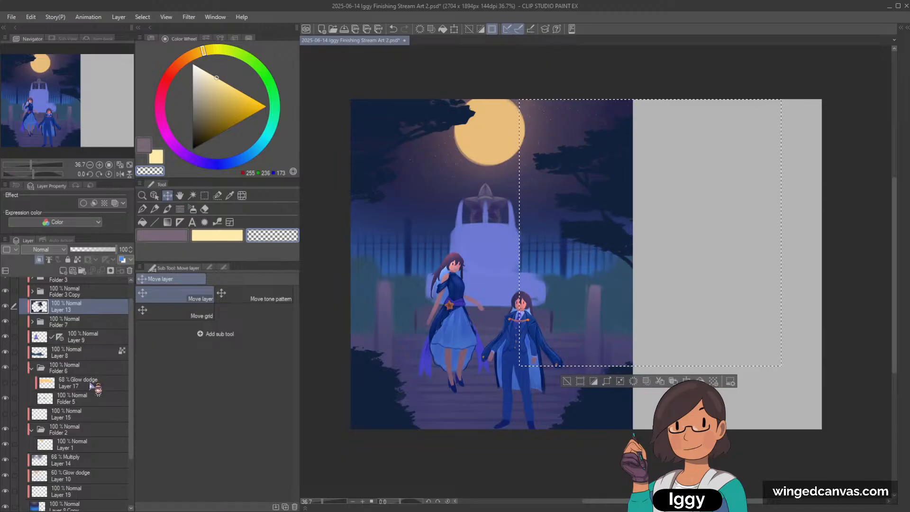
key(Up)
key(Up)
key(Up)
key(Up)
key(Up)
key(Up)
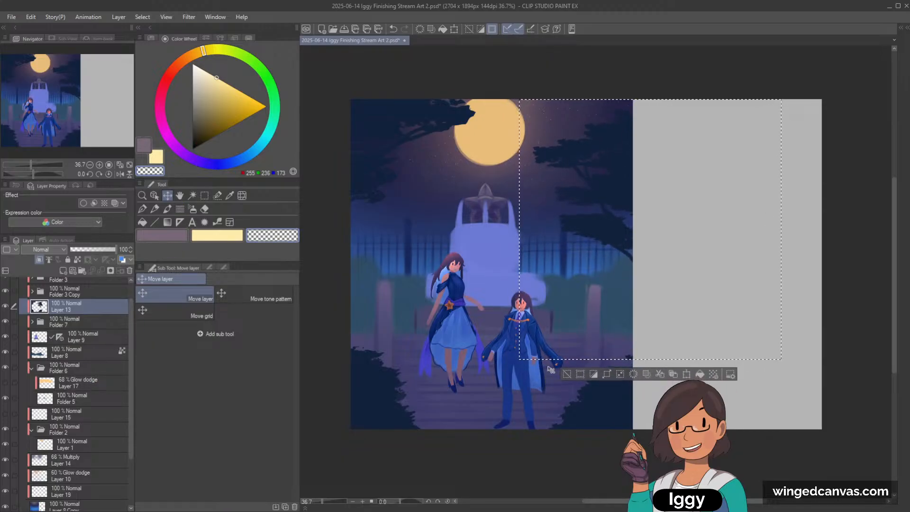
click(566, 374)
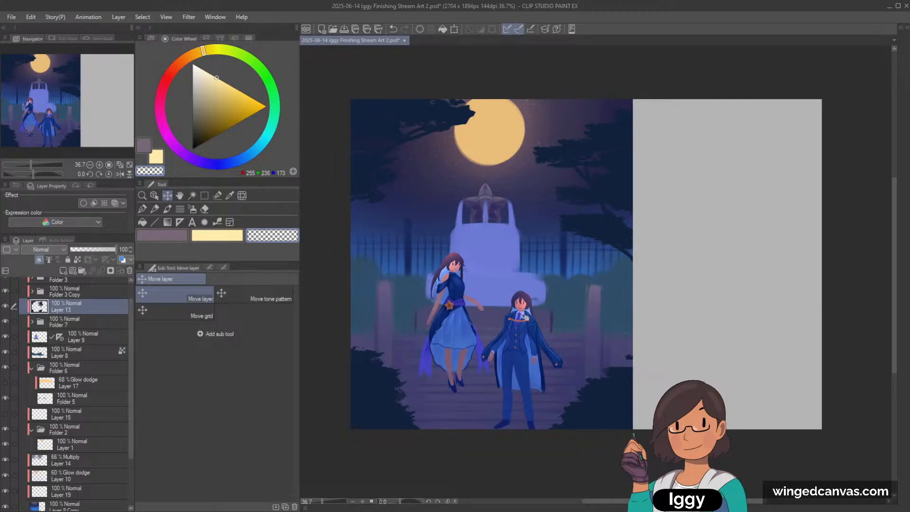
Select the monument's layer from the canvas and ready the HC OWC brush with a pale yellow color.
scroll(545, 276, up, 2)
click(155, 196)
click(472, 222)
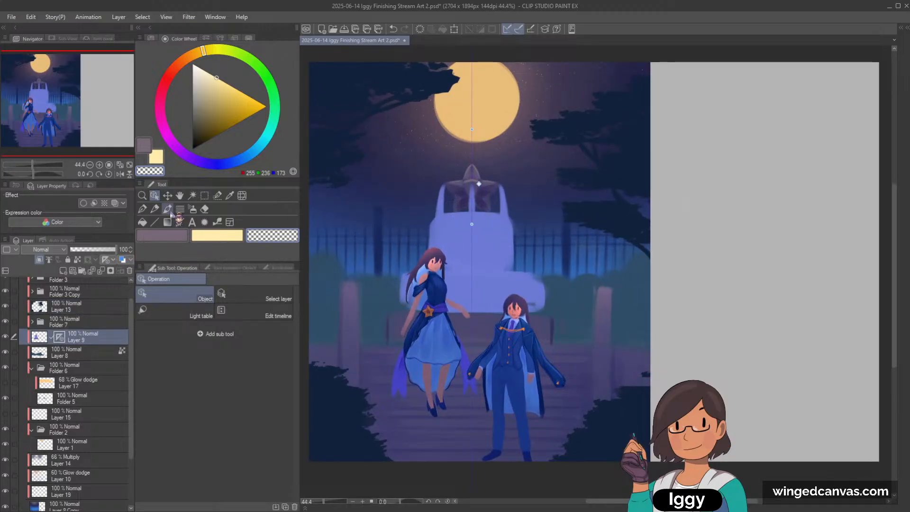
click(167, 208)
click(202, 51)
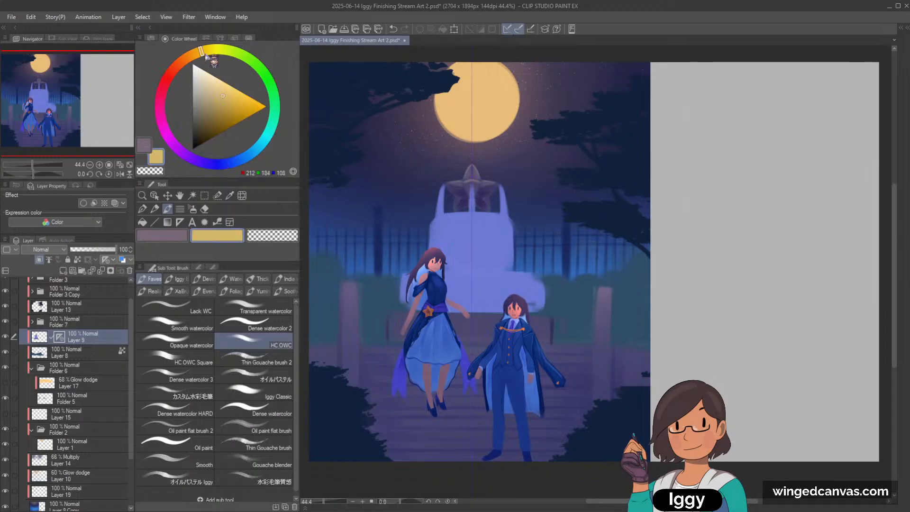
click(212, 80)
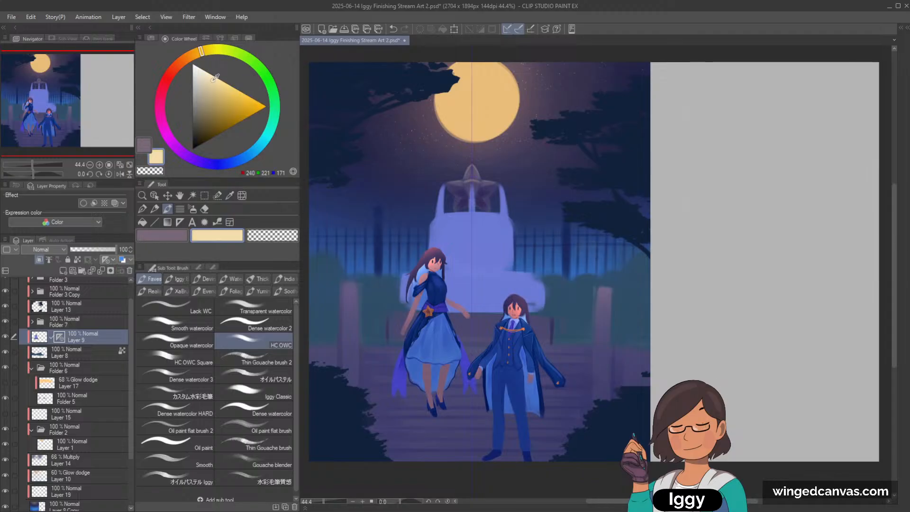
Sample a light periwinkle from the upper-left shoulder of the monument as the painting color.
alt+click(443, 221)
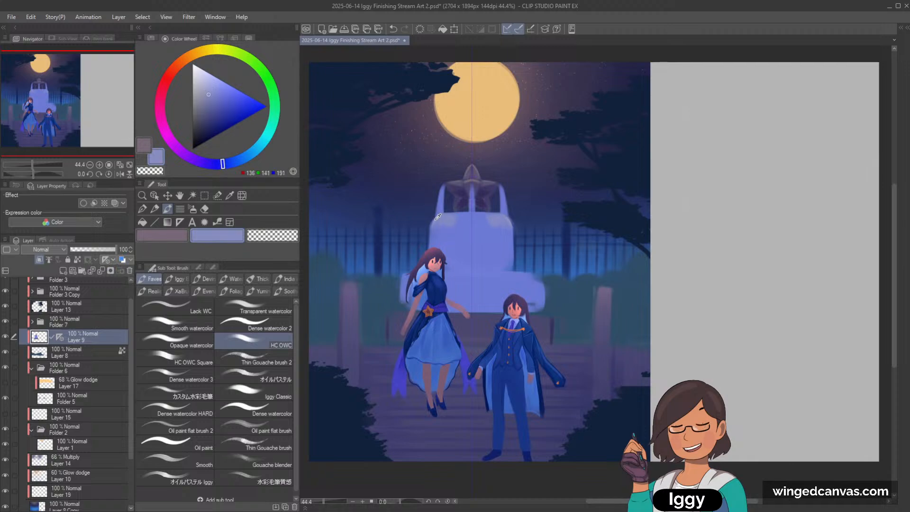
alt+click(434, 214)
click(229, 196)
scroll(440, 213, up, 4)
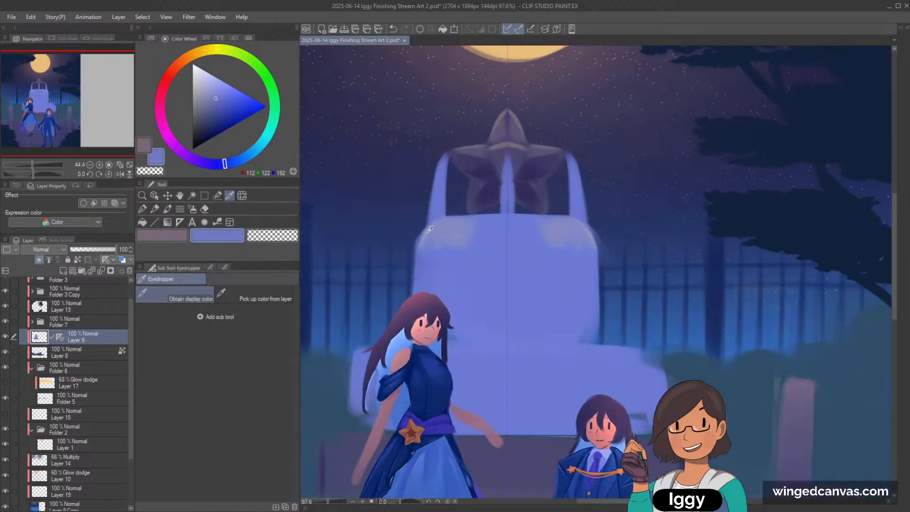
click(429, 230)
scroll(429, 230, down, 3)
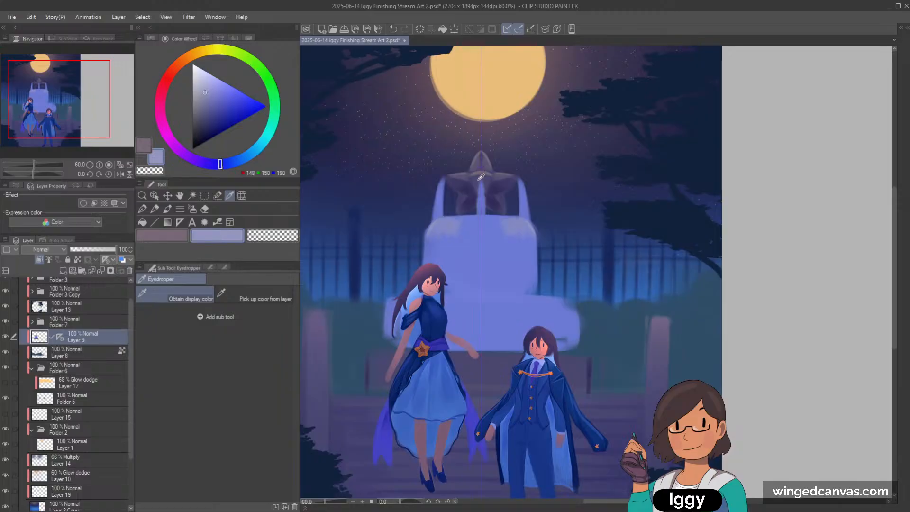
Brush periwinkle highlights along the monument's window frames and upper ledge with the HC OWC brush, undoing unwanted strokes.
click(167, 209)
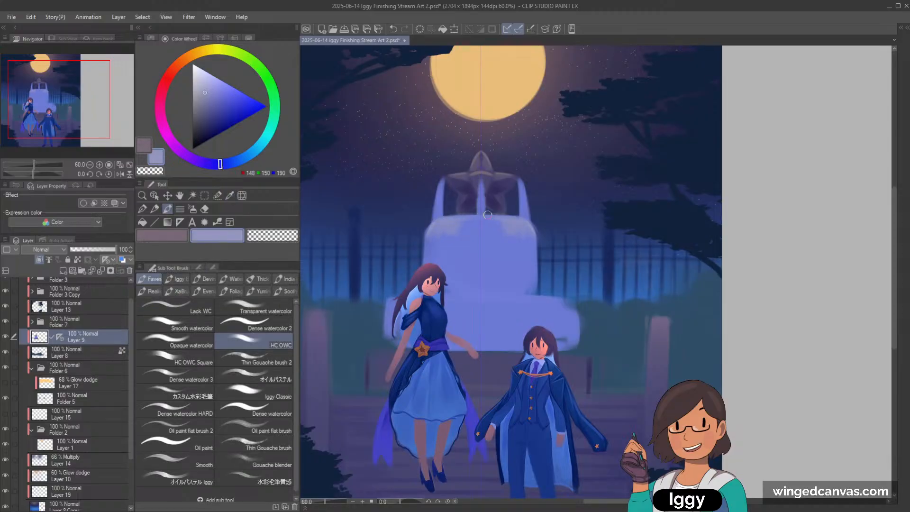
key(ctrl+z)
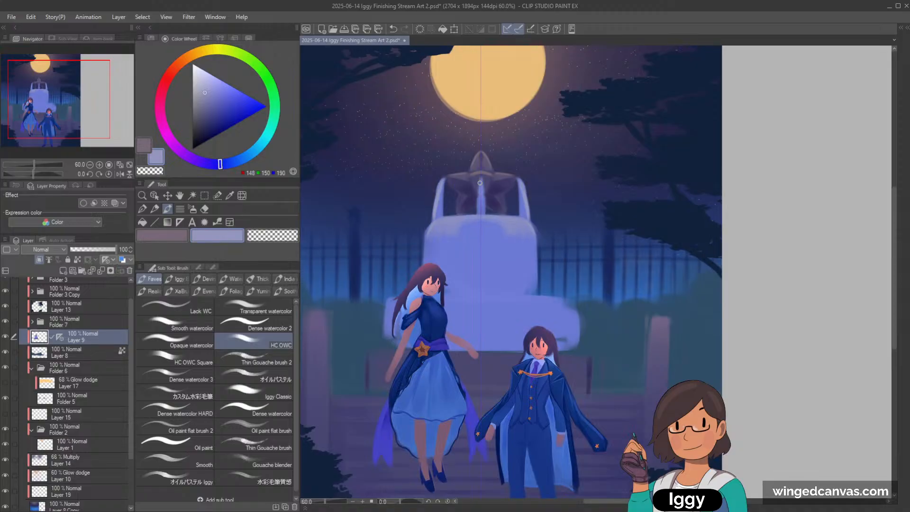
key(ctrl+z)
scroll(479, 210, down, 1)
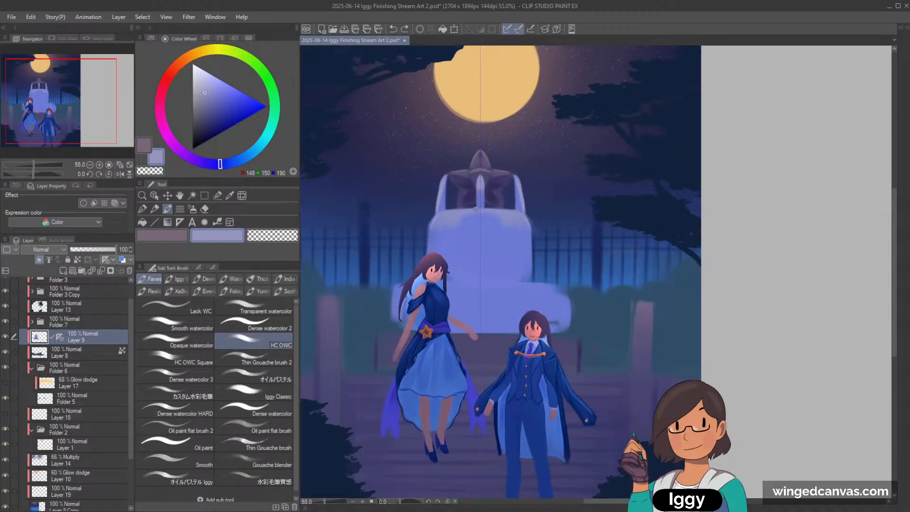
scroll(491, 195, up, 3)
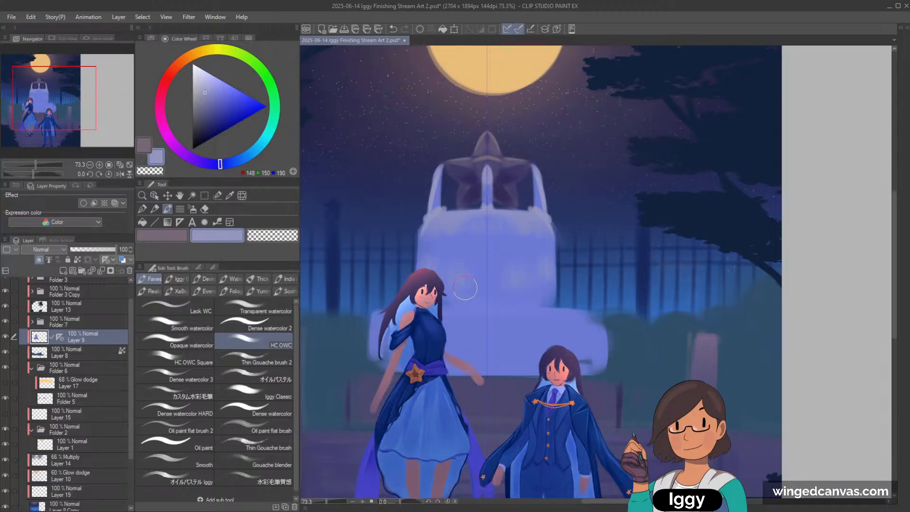
Paint soft horizontal highlight bands across the monument's body and along the top edge of its wide base.
drag(467, 270, 510, 270)
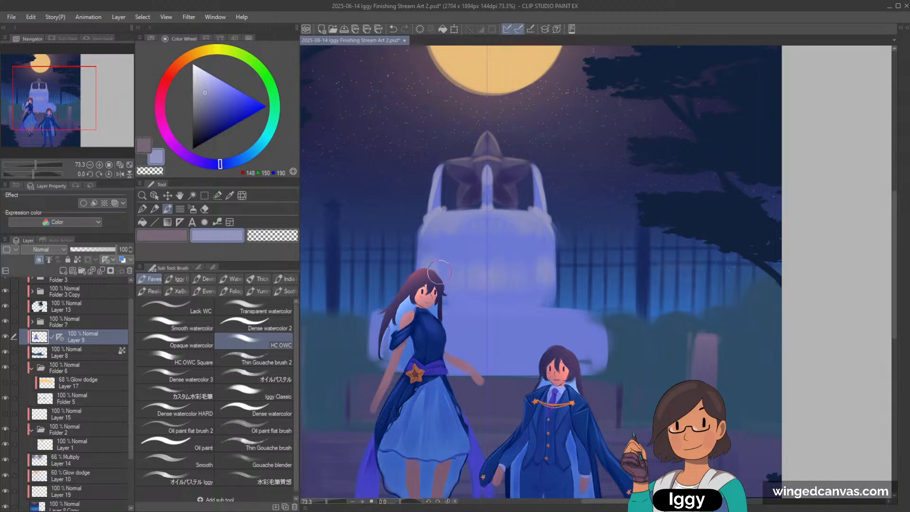
drag(455, 267, 512, 275)
mouse_move(468, 226)
mouse_down()
mouse_move(486, 217)
mouse_move(498, 226)
mouse_up()
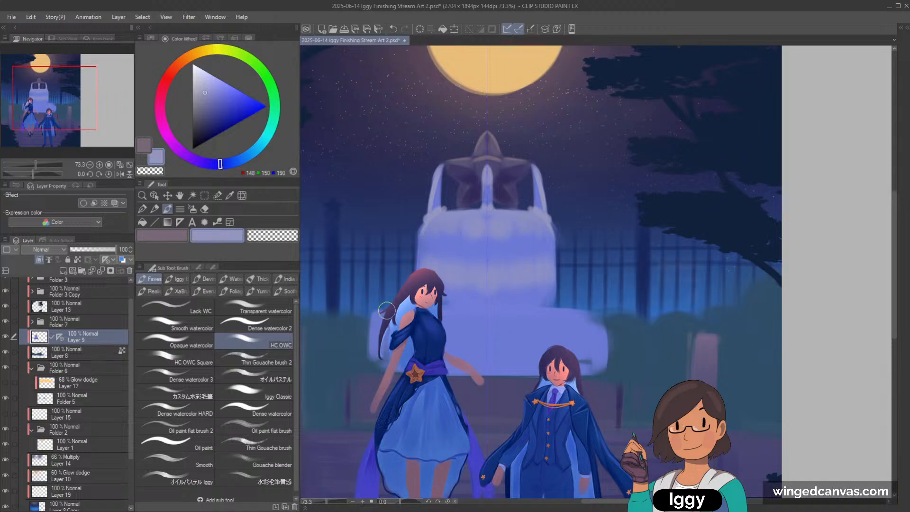
drag(379, 313, 444, 313)
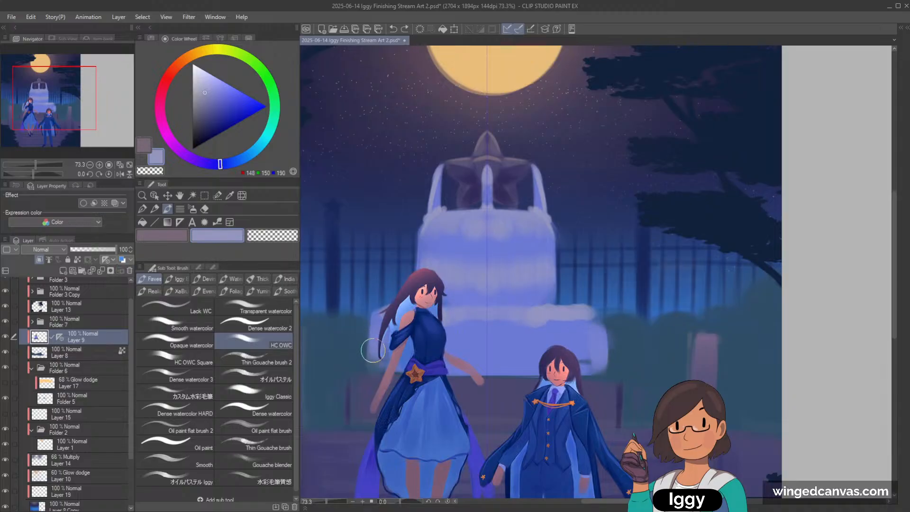
Brush periwinkle highlights down the side and along the lower edge of the monument's wide base.
drag(375, 346, 377, 374)
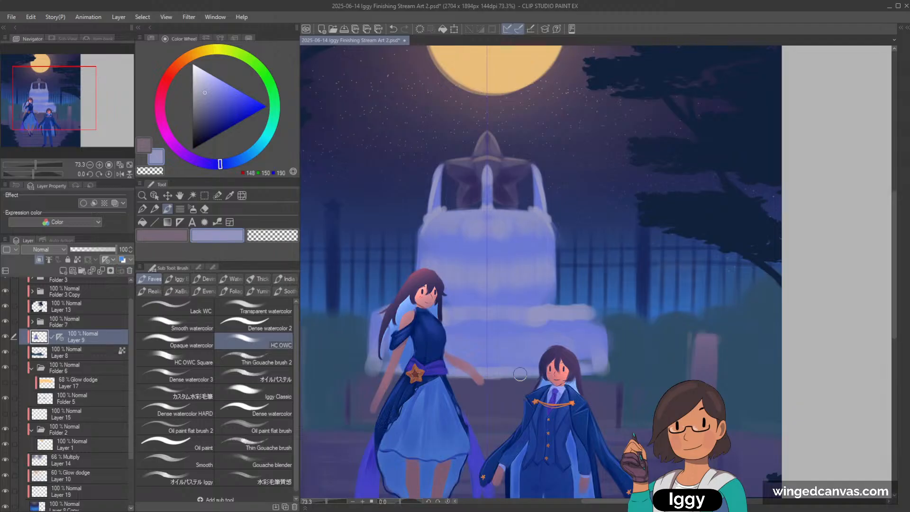
scroll(592, 418, down, 5)
scroll(592, 418, up, 2)
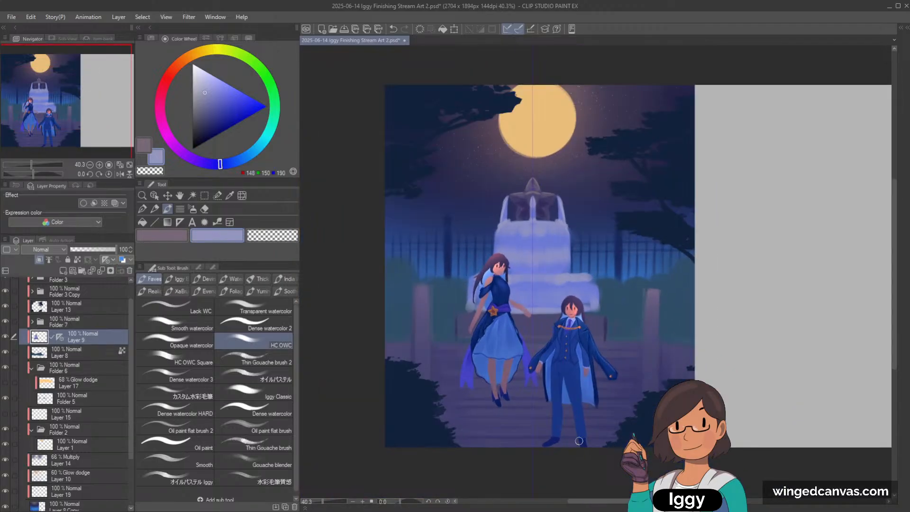
scroll(577, 436, up, 1)
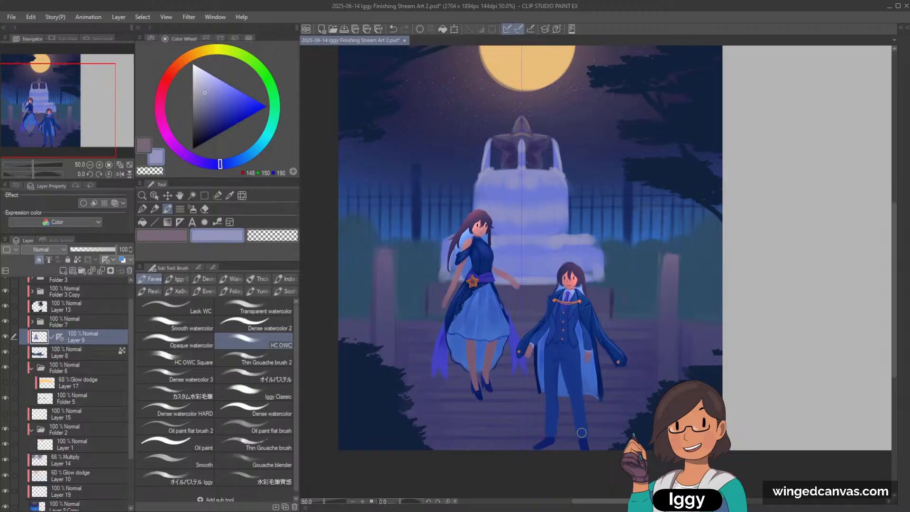
scroll(583, 427, down, 2)
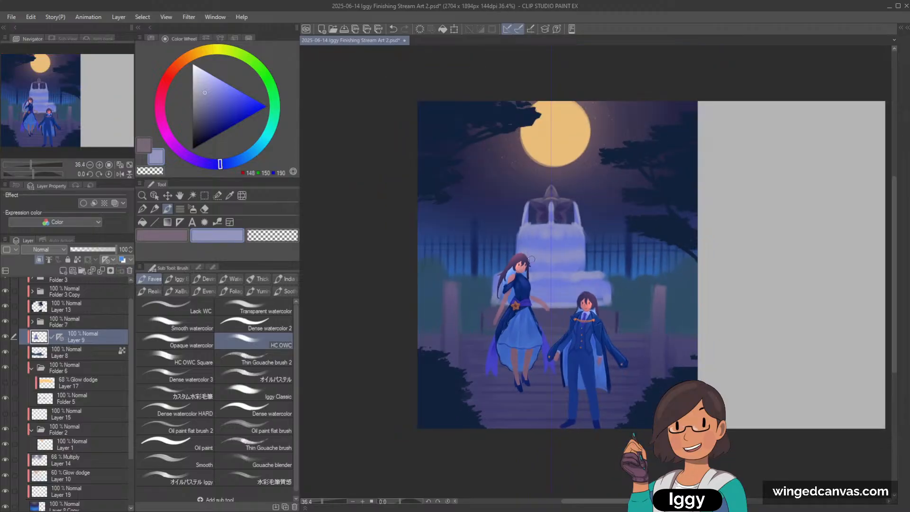
key(k)
drag(410, 353, 502, 422)
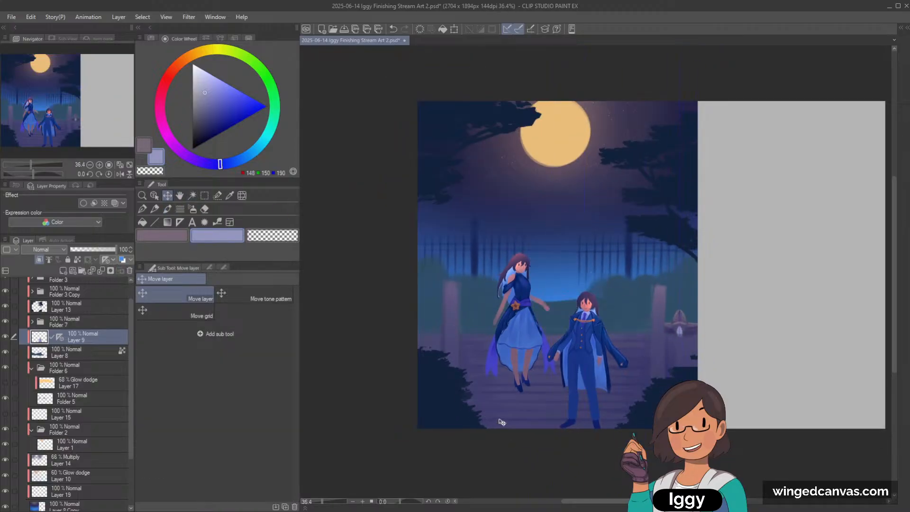
key(ctrl+z)
Select the lower-left bush on Layer 13 with a rectangle, nudge it downward, and clear the selection.
click(204, 195)
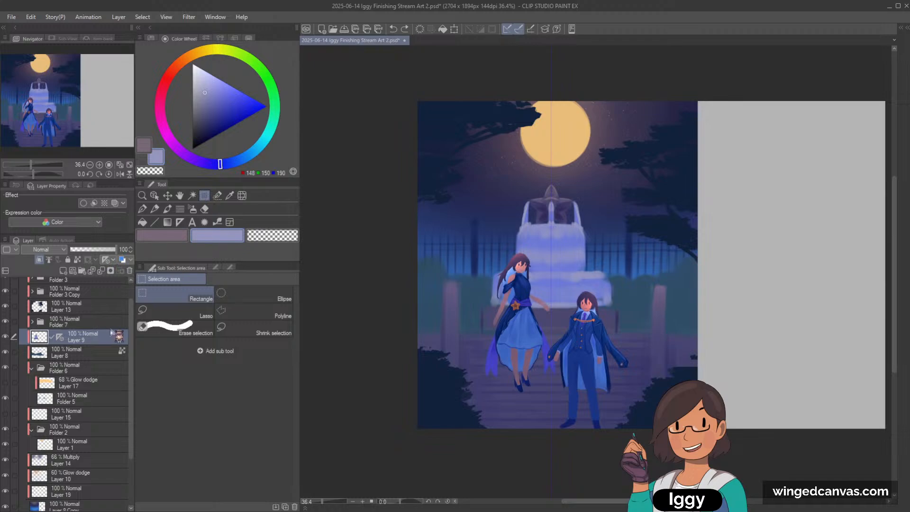
click(97, 306)
drag(376, 319, 525, 457)
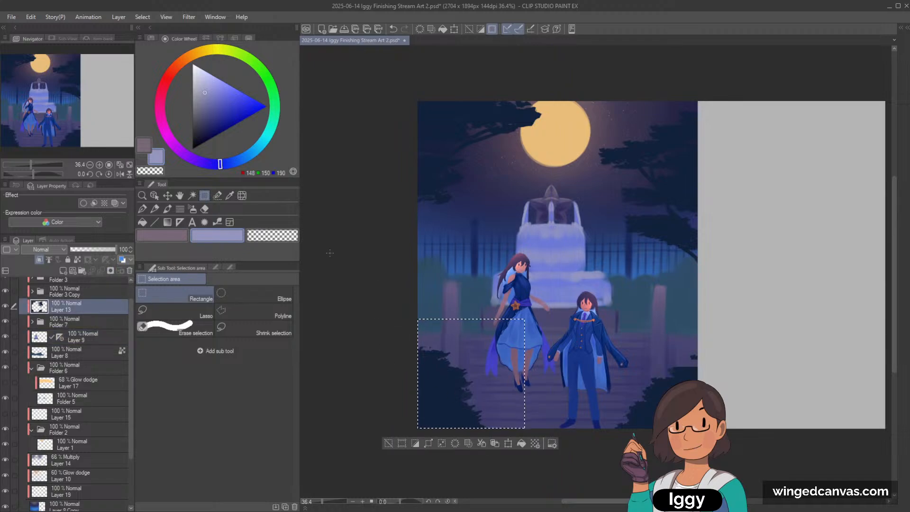
click(167, 195)
key(Down)
key(Down)
key(Down)
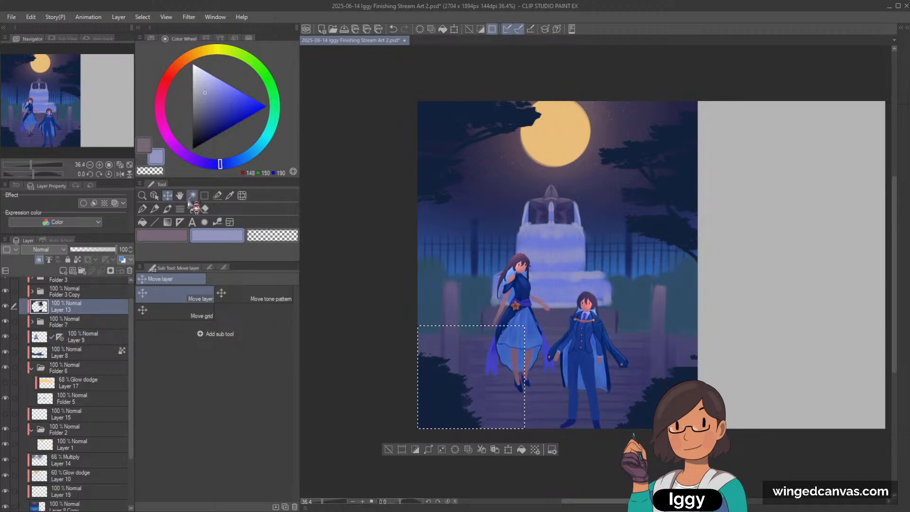
key(Down)
key(Down)
key(Down)
key(Down)
key(Down)
key(Down)
key(Down)
key(Down)
key(Down)
key(Down)
key(Down)
key(Down)
key(Down)
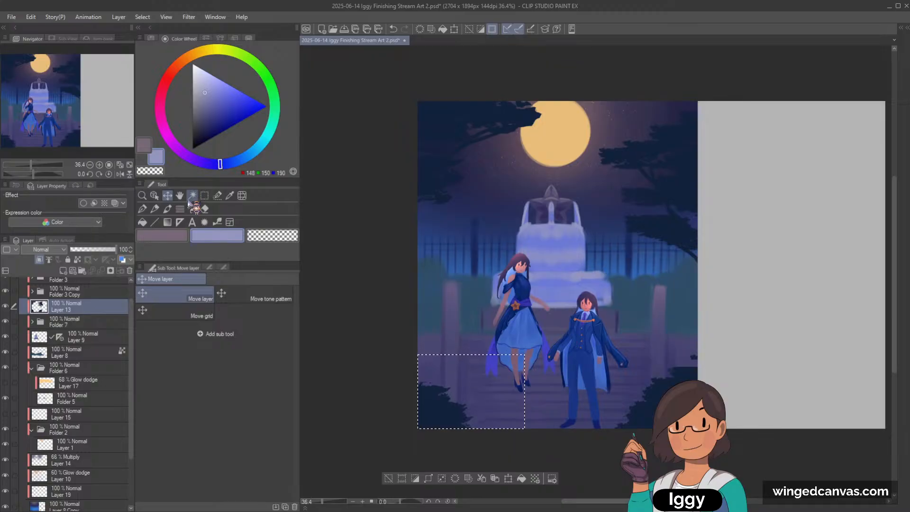
click(388, 478)
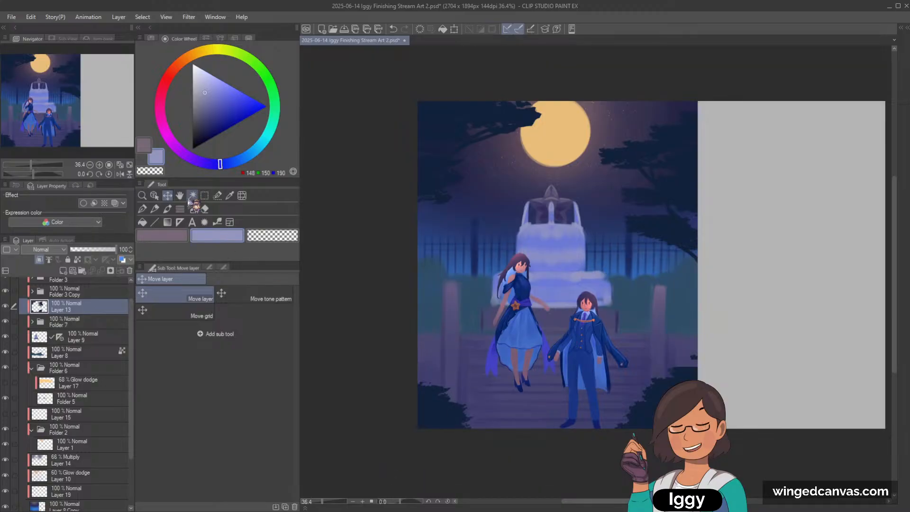
Select the lower-right bush on Layer 13 with a rectangle, nudge it downward, and clear the selection.
click(204, 195)
drag(582, 317, 826, 492)
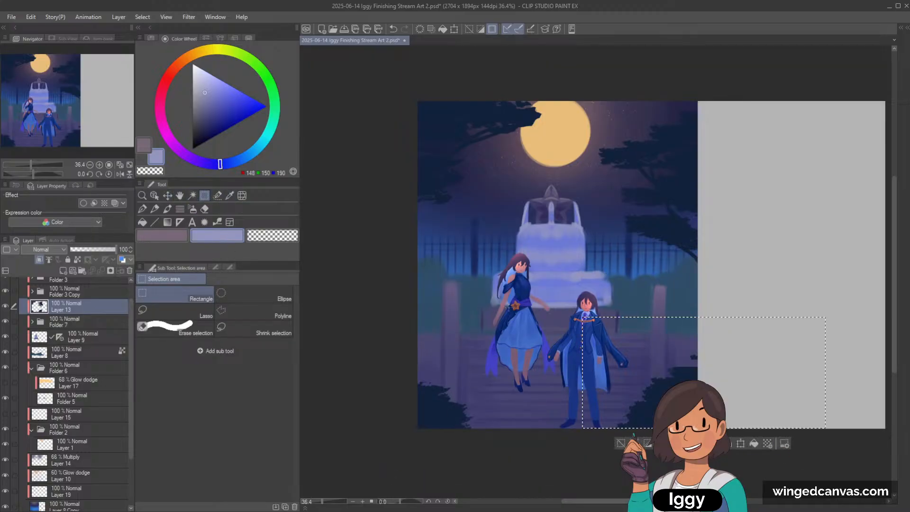
click(167, 196)
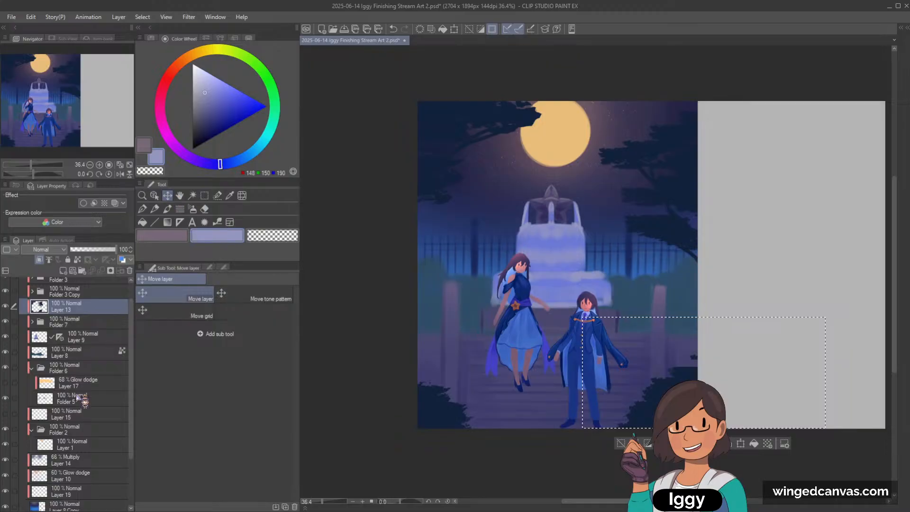
key(Down)
key(Down)
key(Down)
key(Down)
key(Down)
key(Down)
key(Down)
key(Down)
key(Down)
key(Down)
key(Down)
key(Down)
key(Down)
key(Down)
key(Down)
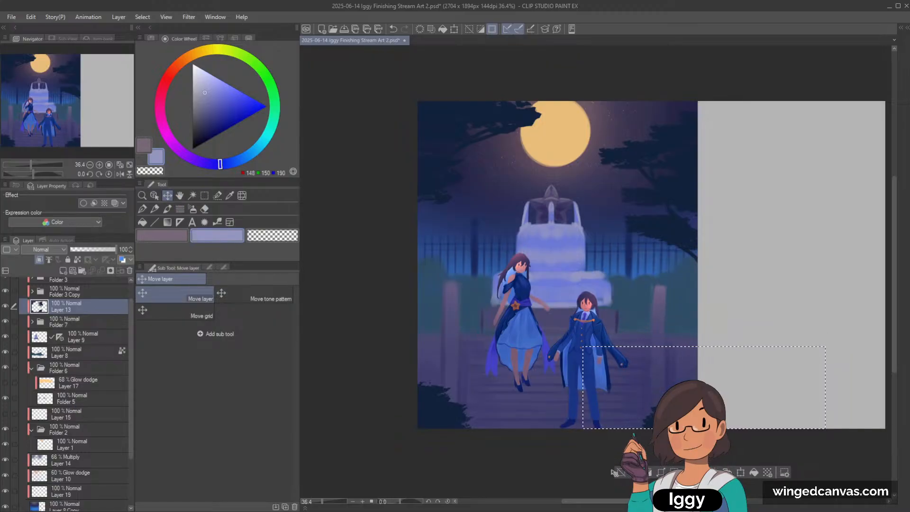
key(ctrl+d)
Select the monument's layer, Layer 9, from the canvas and return to the HC OWC brush.
scroll(719, 284, up, 2)
click(155, 195)
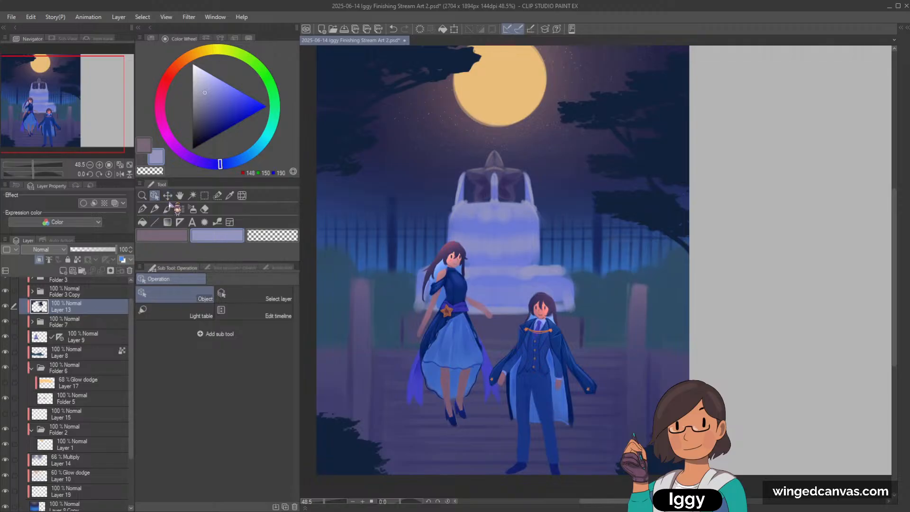
click(522, 274)
click(167, 209)
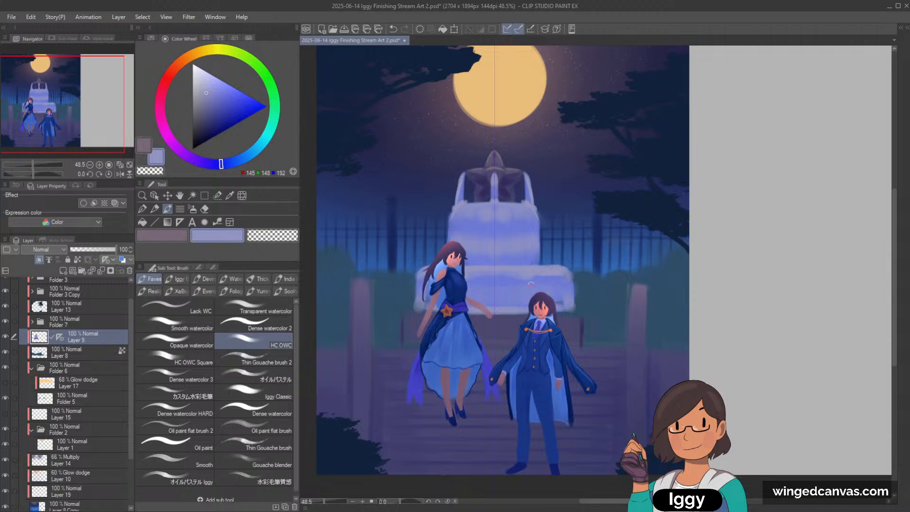
scroll(508, 239, down, 3)
scroll(502, 189, up, 3)
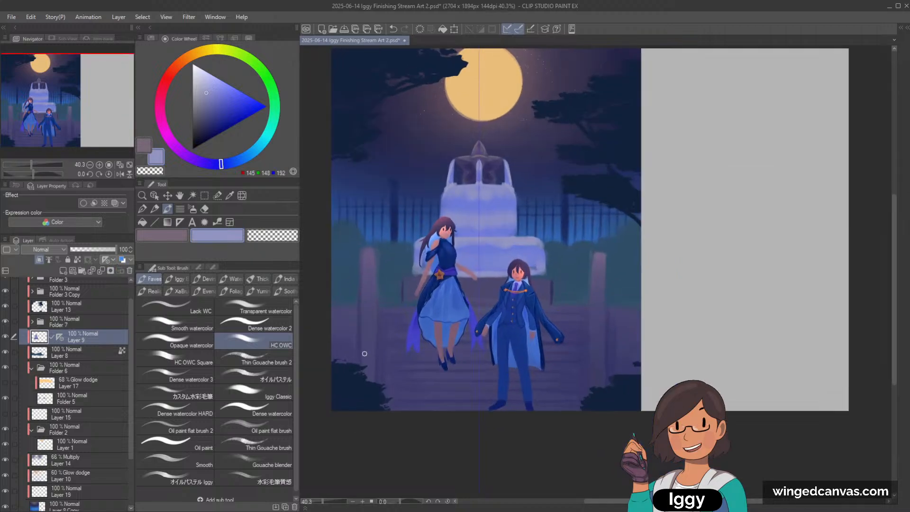
Sample a muted mauve and brush it along the top ledge of the plinth beneath the monument.
alt+click(498, 123)
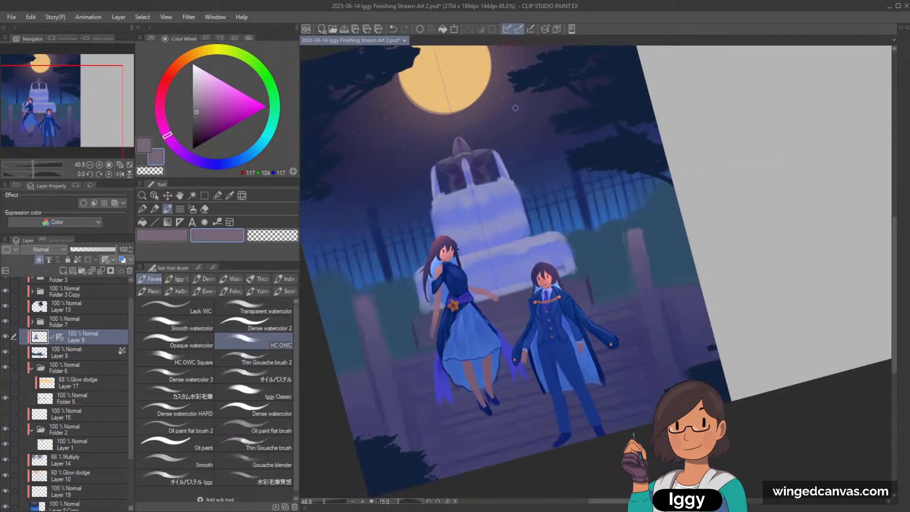
key(minus)
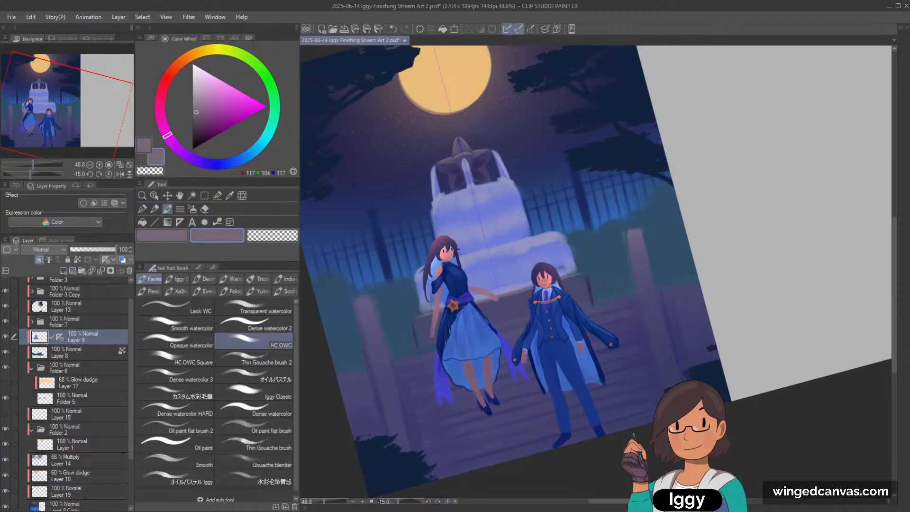
scroll(438, 298, up, 2)
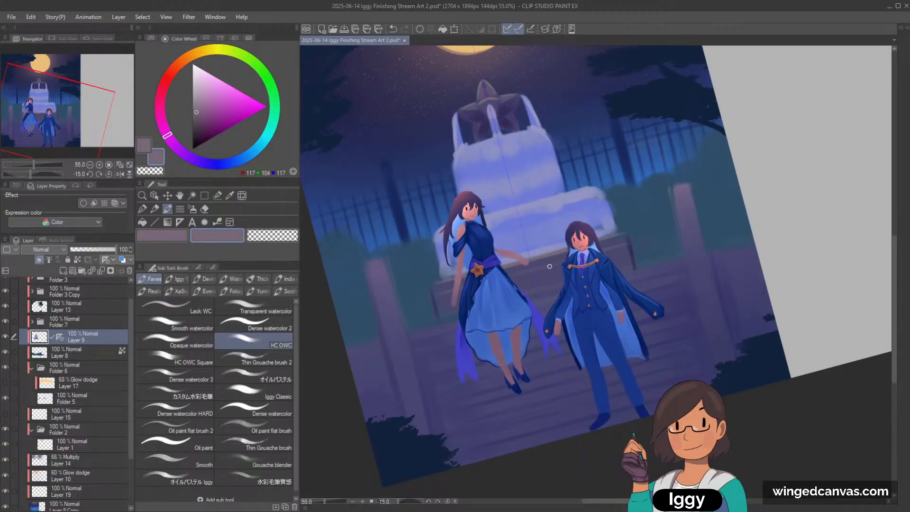
Shade the front of the monument's plinth below its ledge using dark indigo tones sampled around it.
alt+click(459, 301)
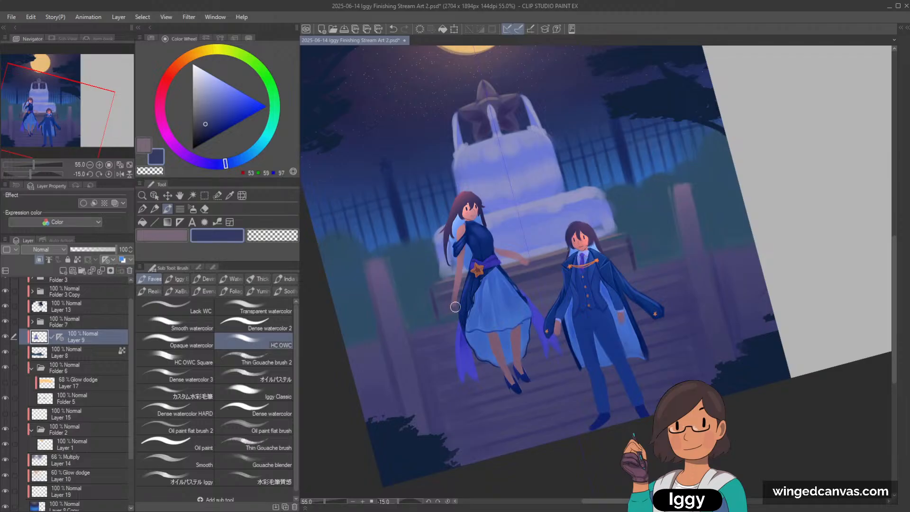
alt+click(436, 302)
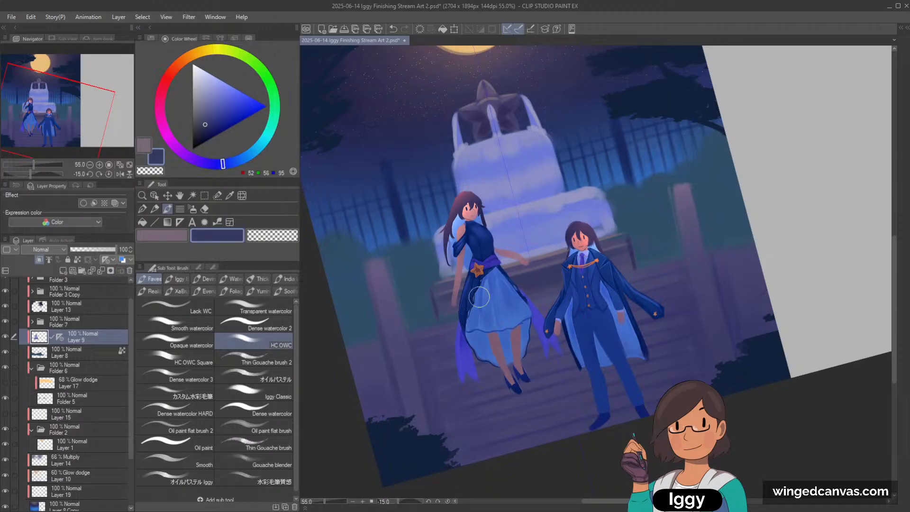
alt+click(622, 259)
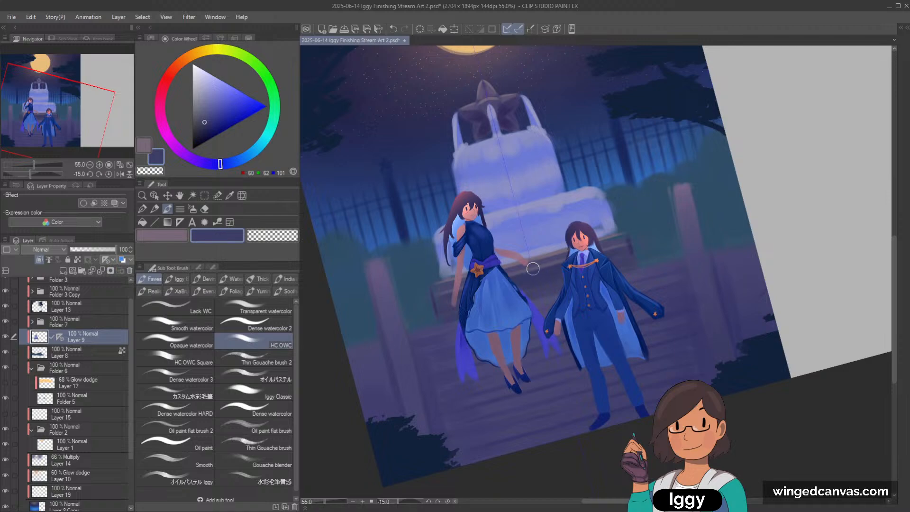
key(^)
key(^)
scroll(594, 209, down, 3)
key(^)
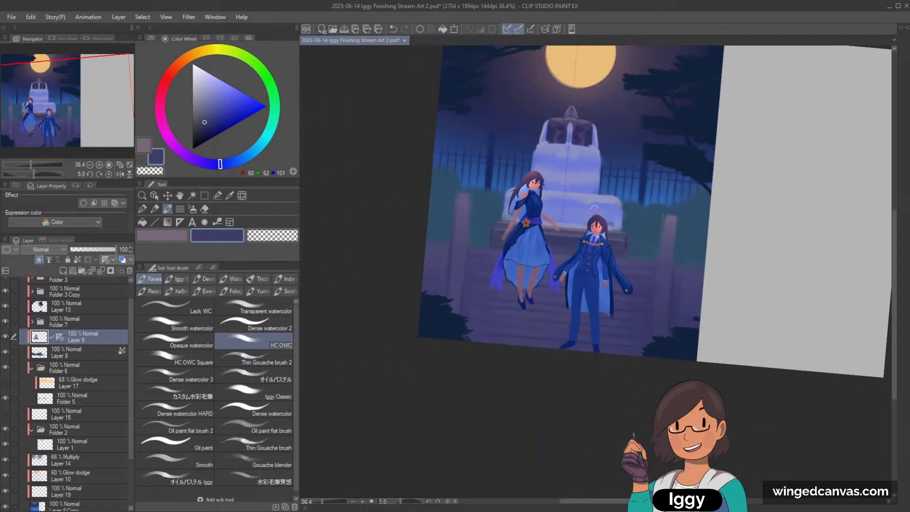
key(^)
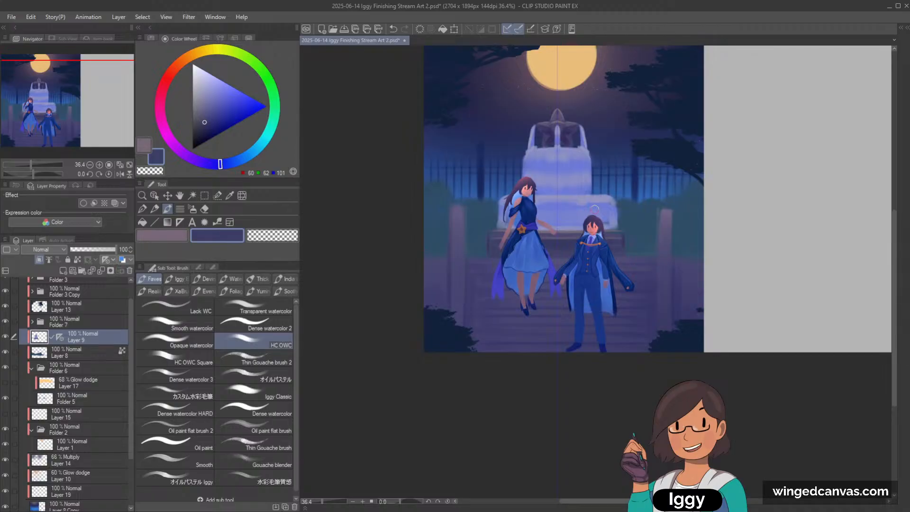
Refine the left end of the plinth's ledge with sampled slate blue and muted mauve.
scroll(696, 243, up, 2)
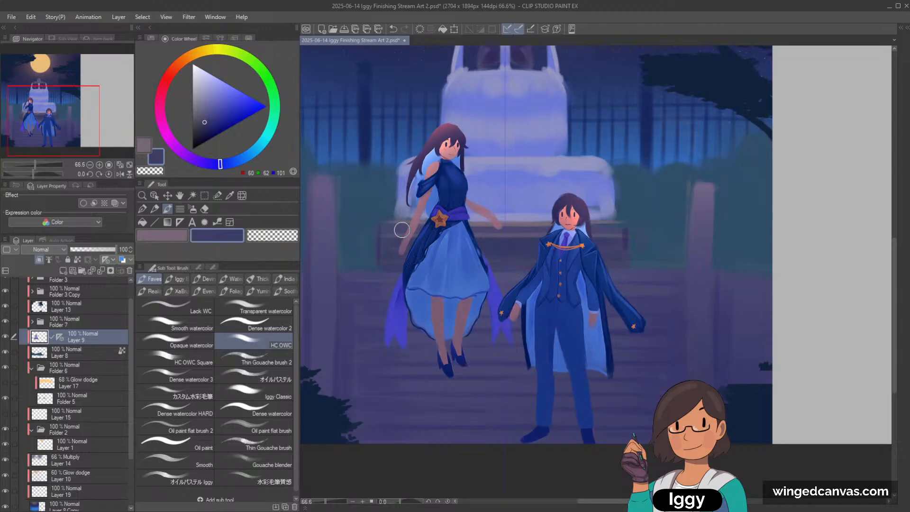
alt+click(407, 219)
alt+click(406, 220)
key(minus)
key(minus)
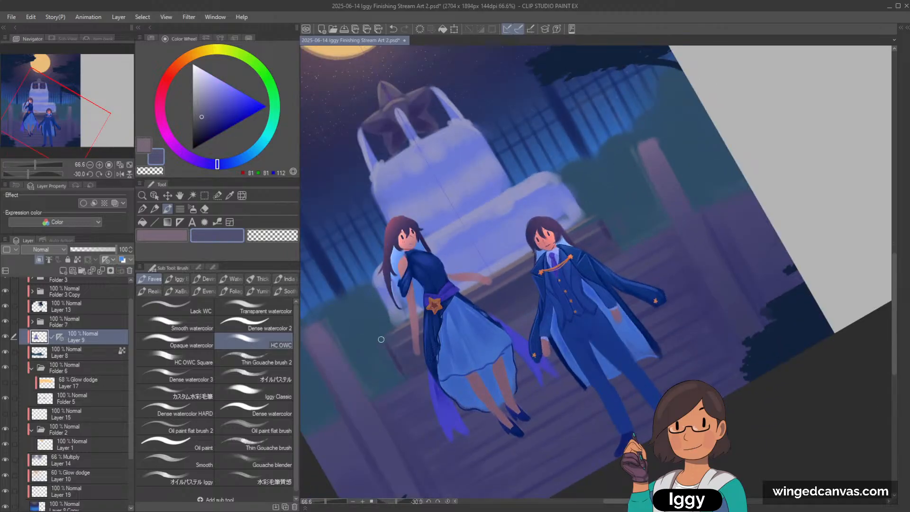
alt+click(471, 290)
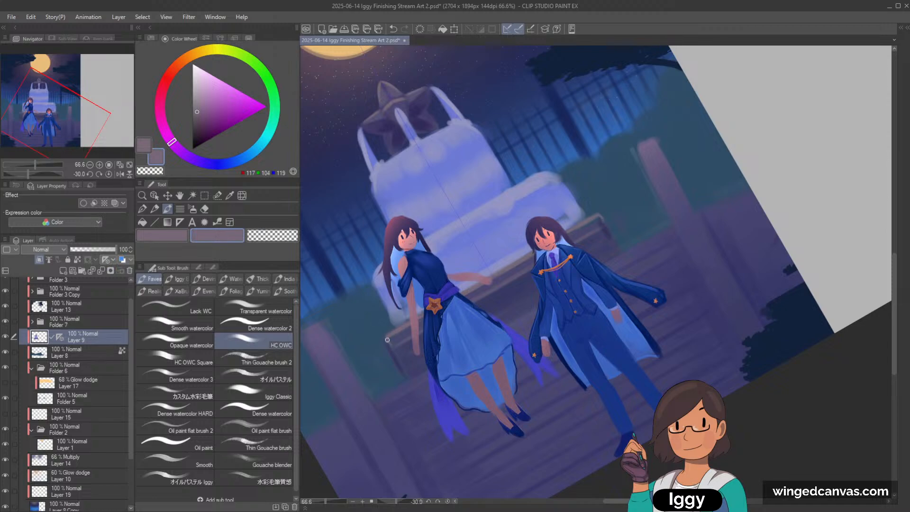
Sample slate blue and dark indigo at the plinth's right end and touch up its ledge.
alt+click(595, 222)
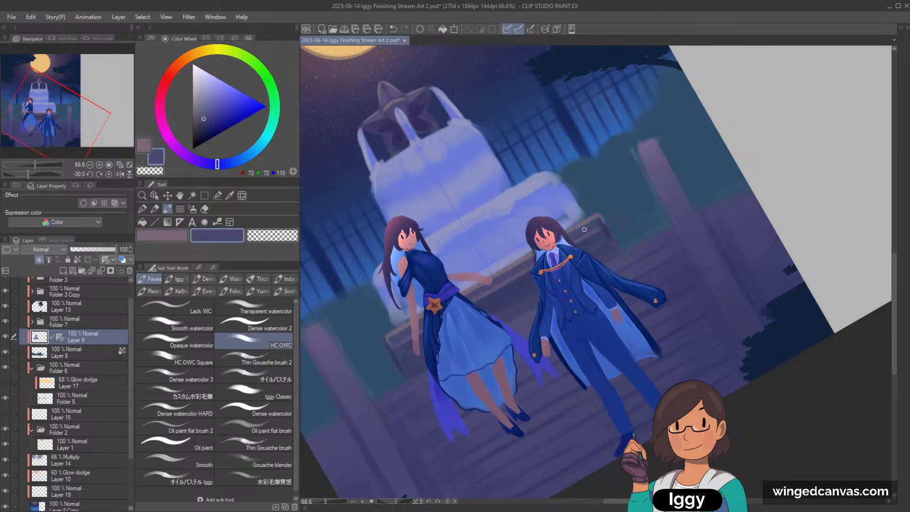
alt+click(599, 224)
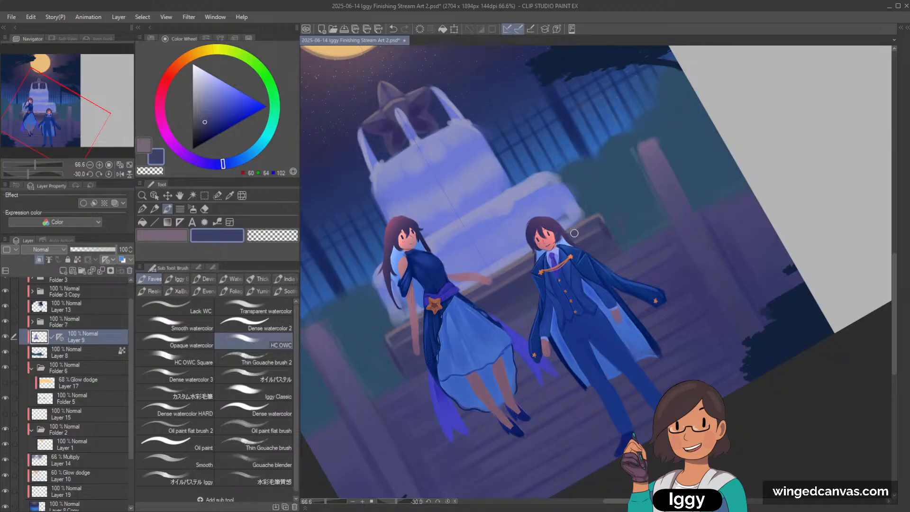
scroll(448, 289, down, 2)
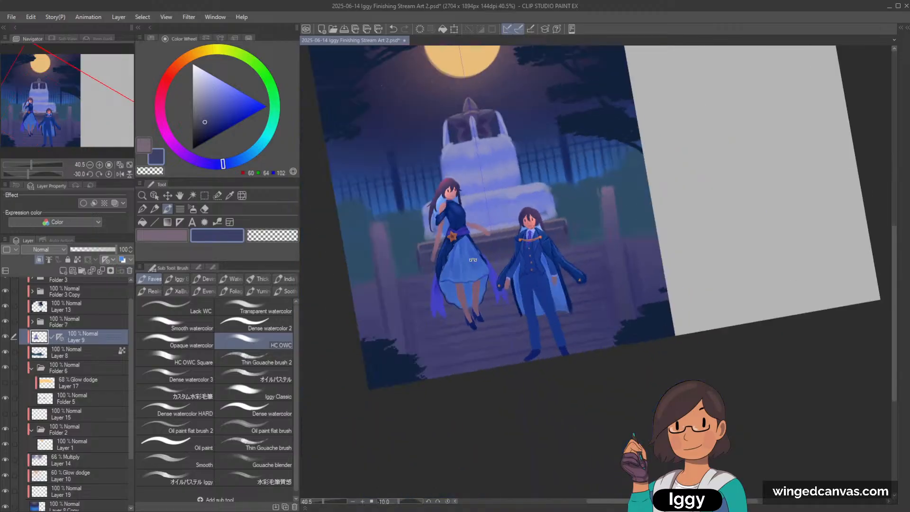
Clean up both ends of the monument's plinth with the transparent color, and return to a dark indigo painting color.
scroll(446, 232, up, 1)
scroll(446, 233, up, 1)
key(c)
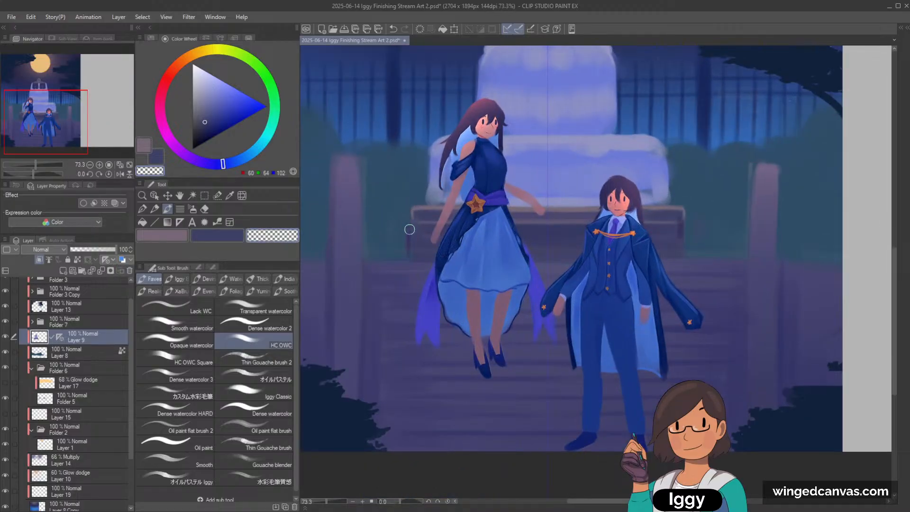
scroll(364, 345, down, 2)
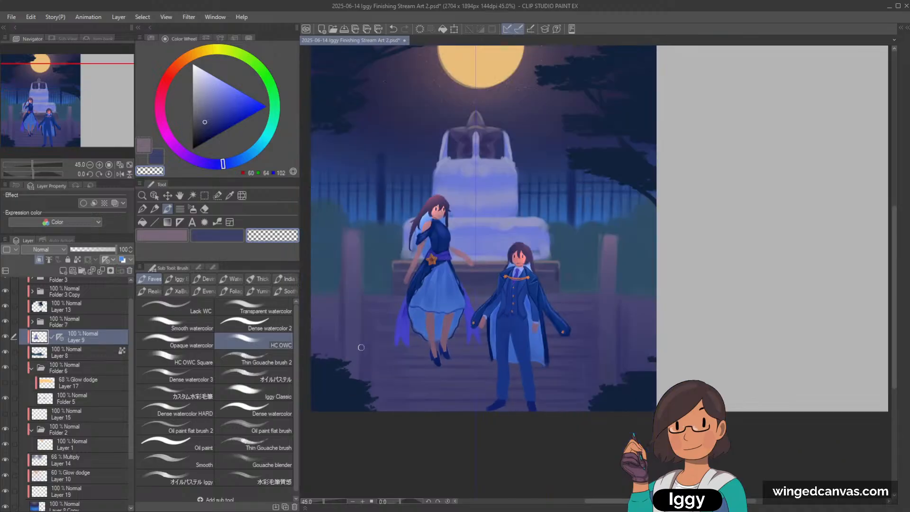
scroll(532, 291, up, 2)
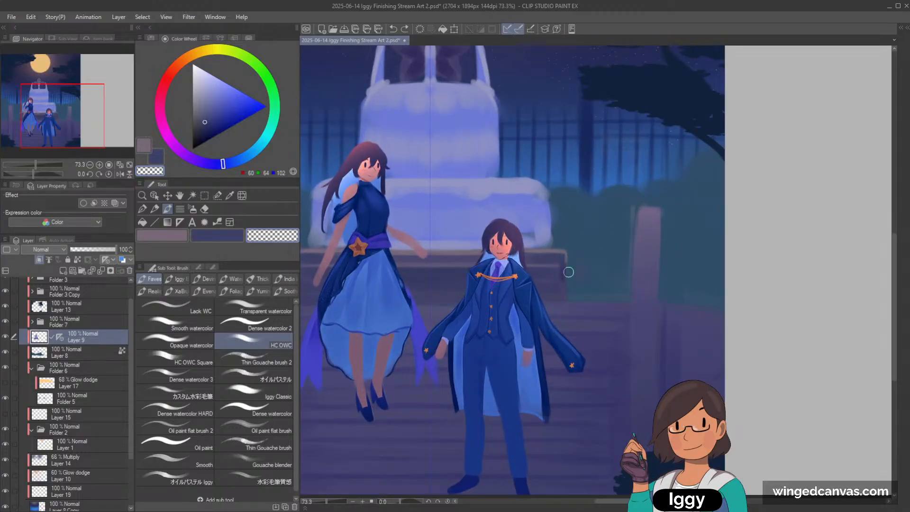
scroll(566, 284, down, 1)
key(c)
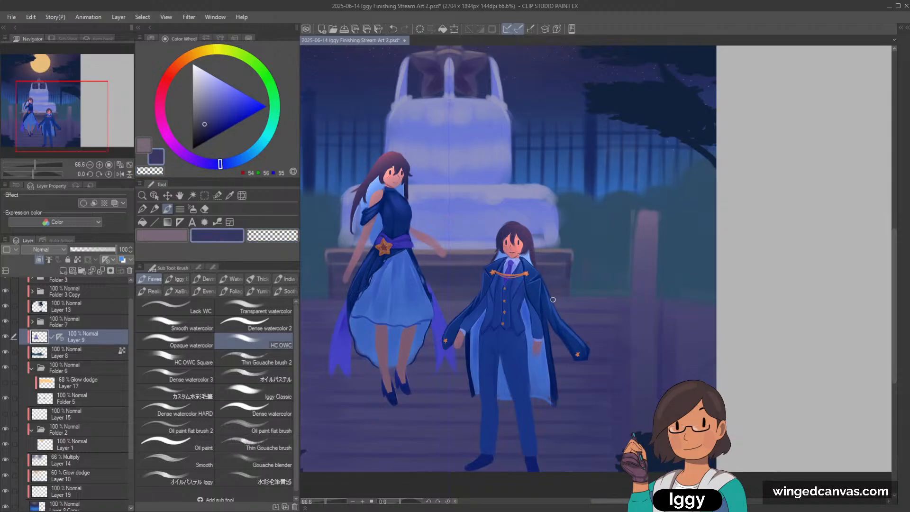
scroll(569, 284, up, 2)
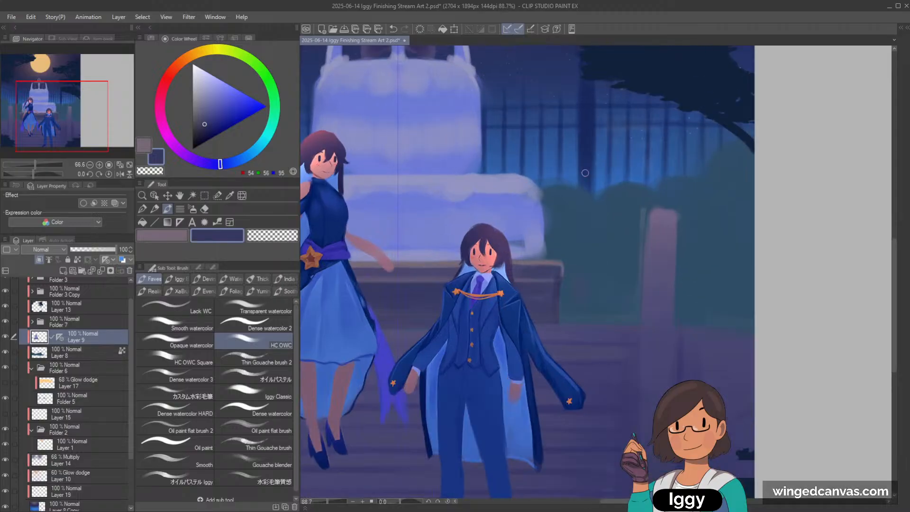
Nudge the monument slightly toward the right side of the scene, undoing the overly large shift.
key(o)
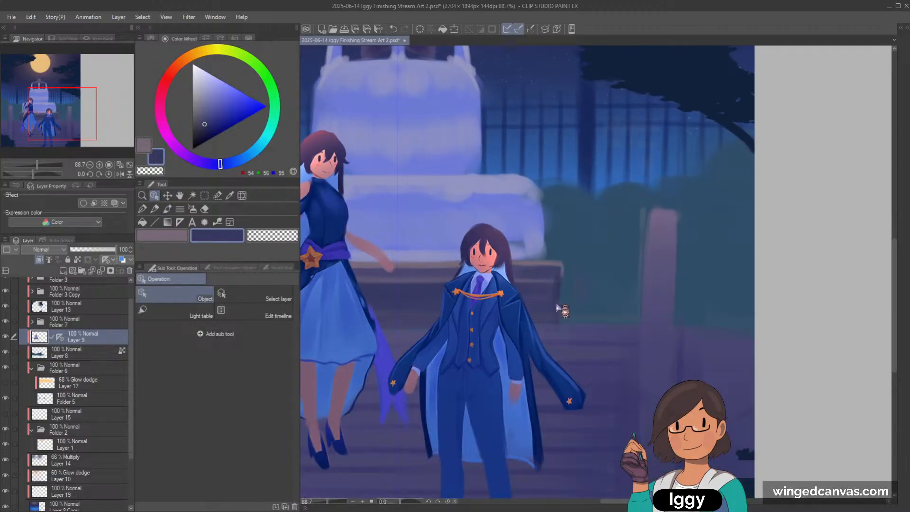
drag(561, 309, 595, 294)
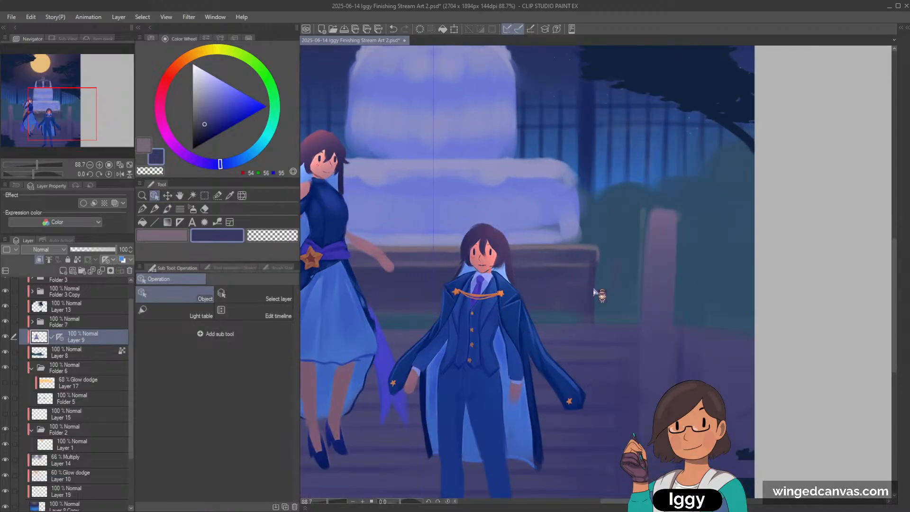
key(ctrl+z)
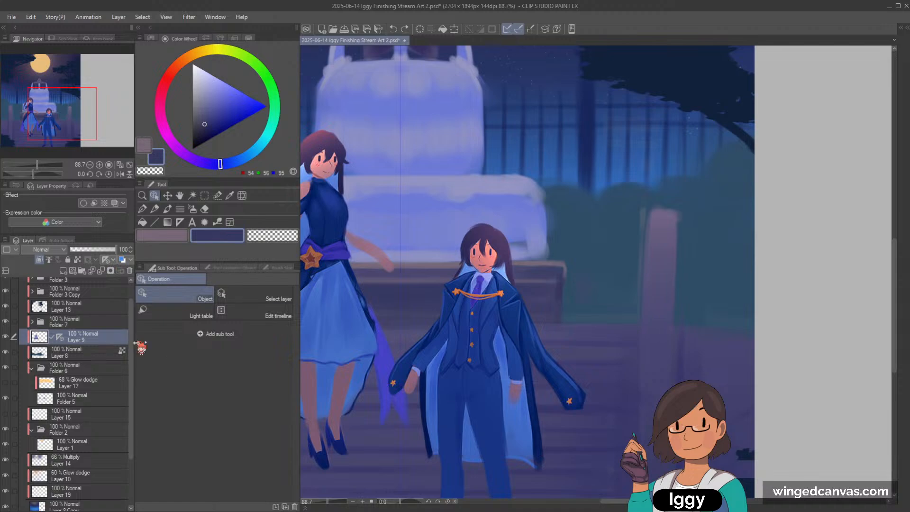
Temporarily hide and show each character's folder to check the monument behind them, and review the whole composition.
scroll(133, 322, up, 2)
click(5, 313)
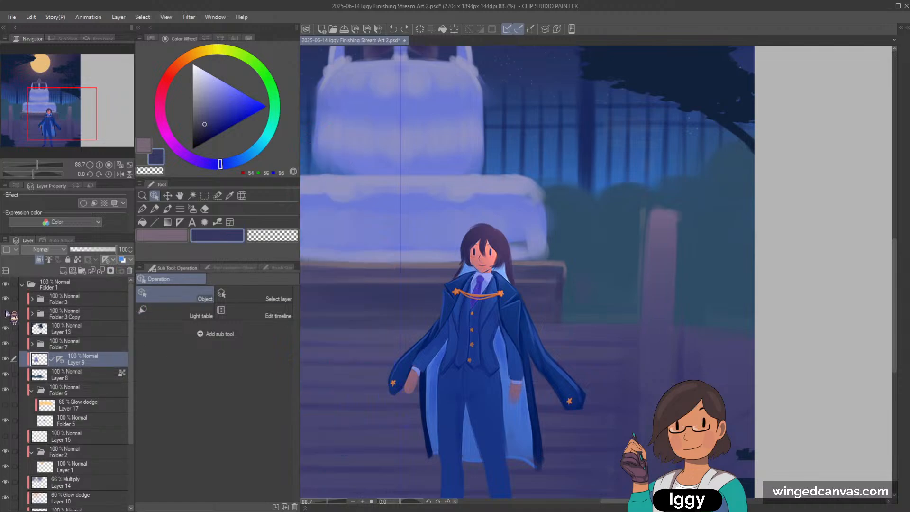
click(5, 313)
click(5, 299)
click(5, 299)
click(5, 299)
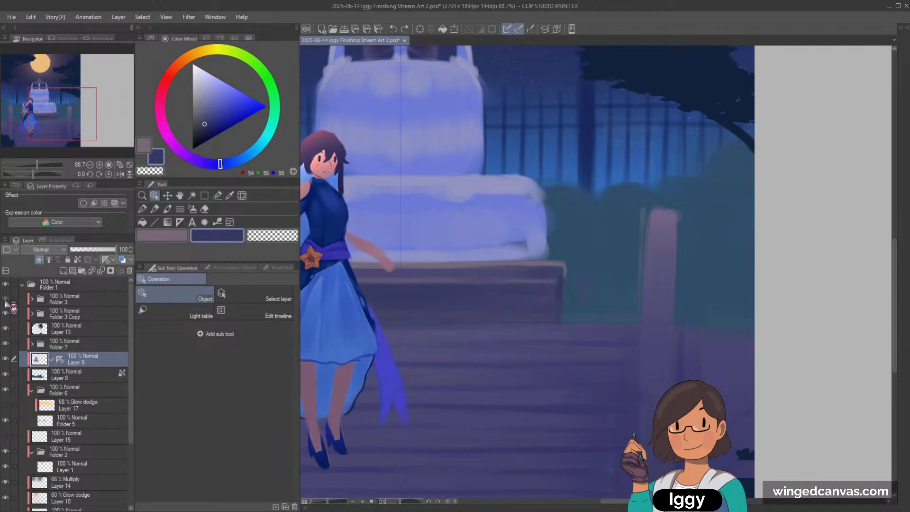
click(5, 299)
click(142, 195)
drag(455, 248, 369, 275)
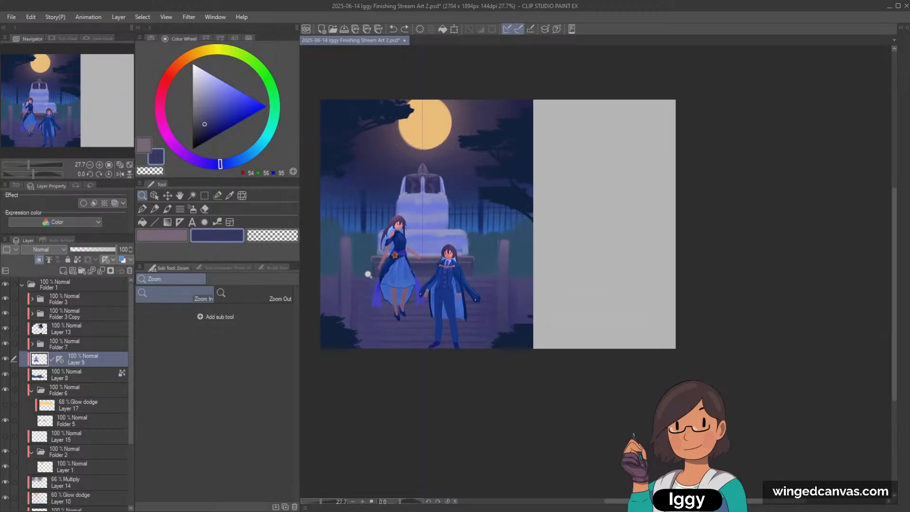
drag(368, 274, 372, 276)
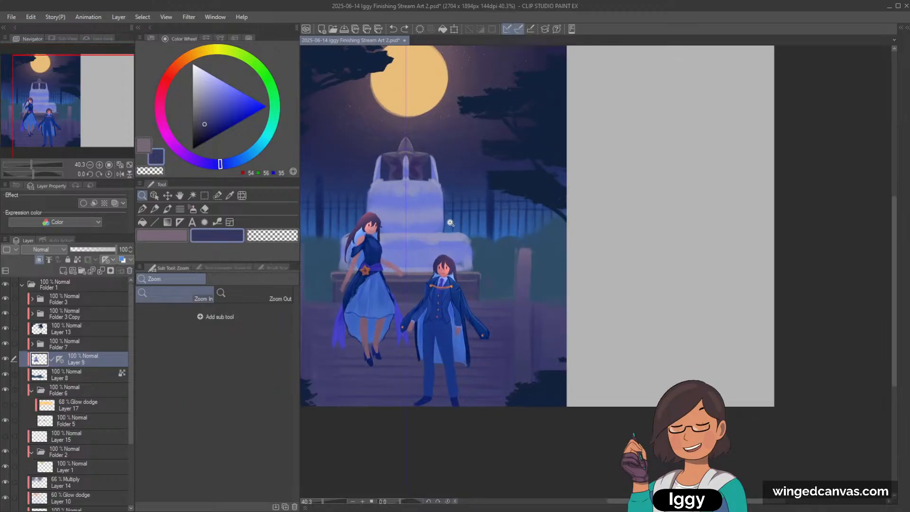
Group the monument's Layer 9 into a new folder and add a Multiply layer above it inside that folder.
key(ctrl+g)
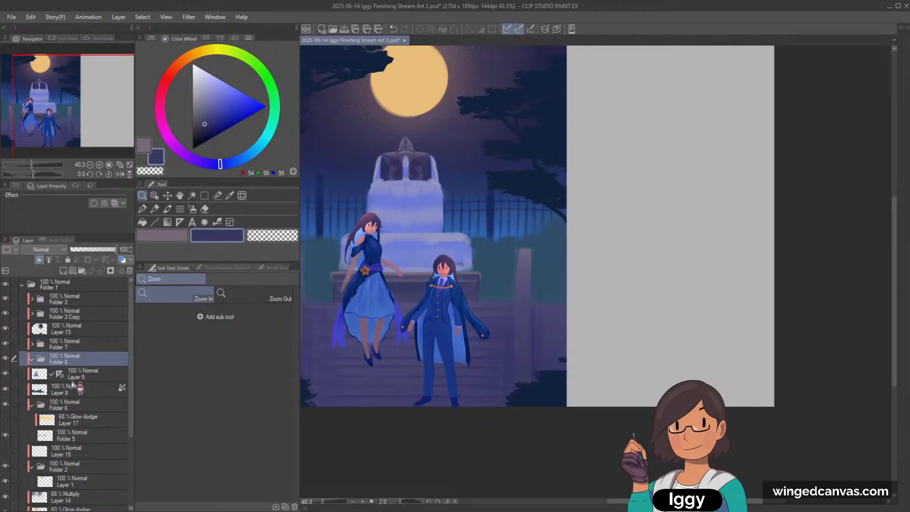
click(93, 376)
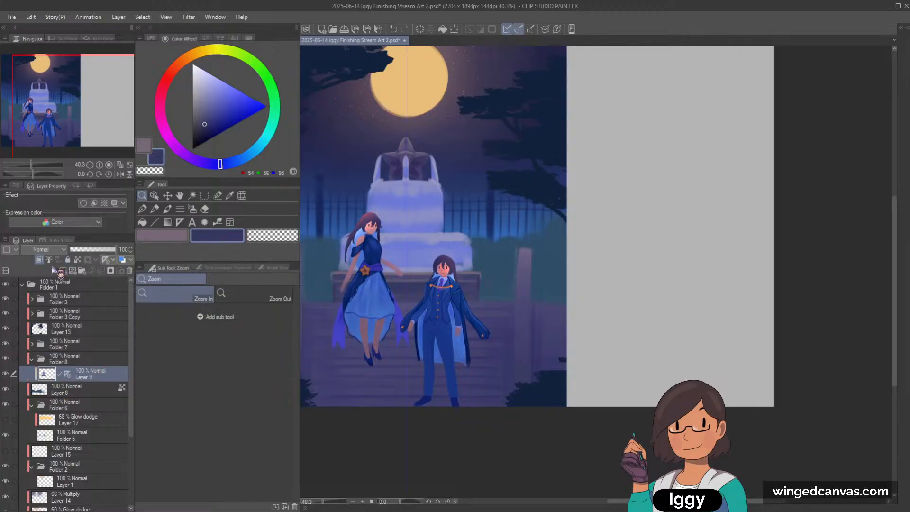
click(40, 262)
click(63, 271)
click(39, 260)
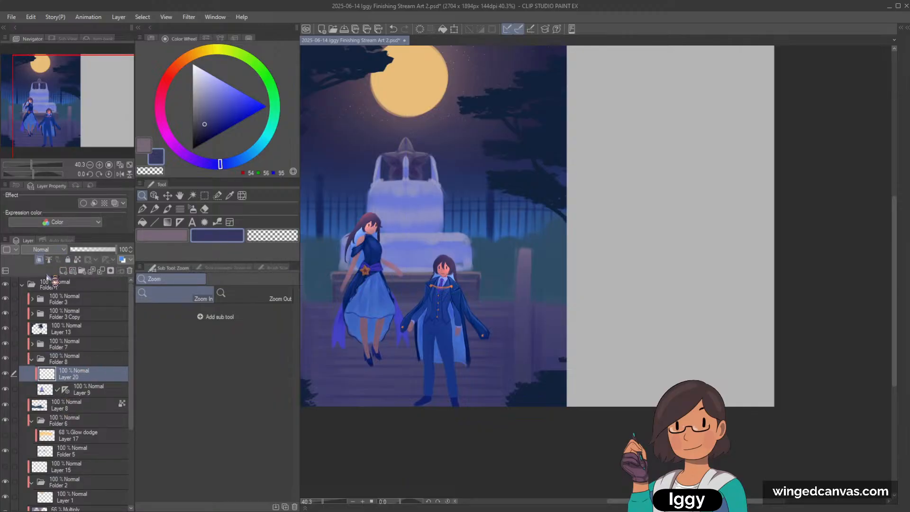
Choose a light blue and shade the monument on the Multiply layer using the HC OWC brush.
click(235, 161)
click(212, 81)
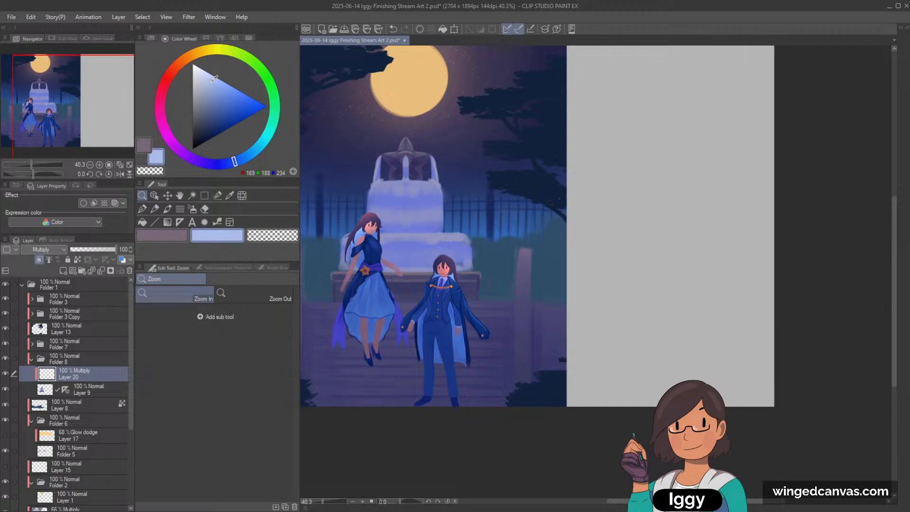
click(412, 228)
click(167, 209)
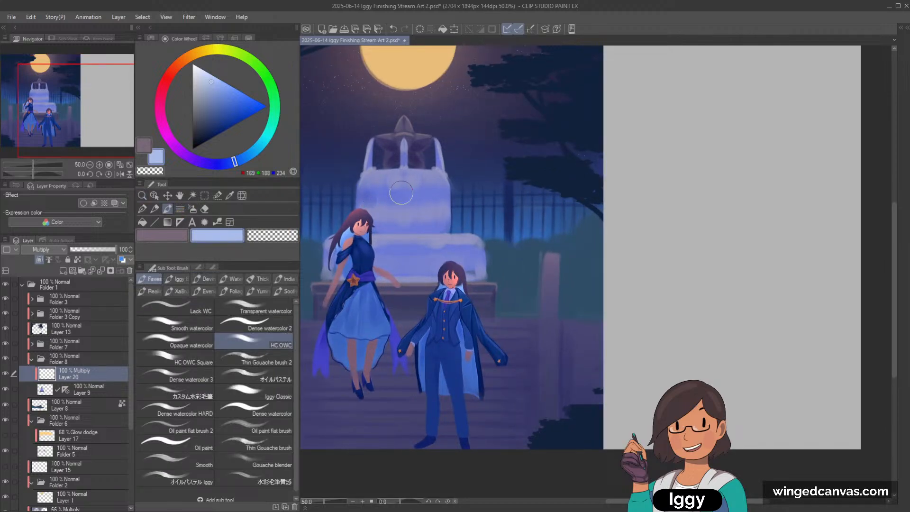
key(minus)
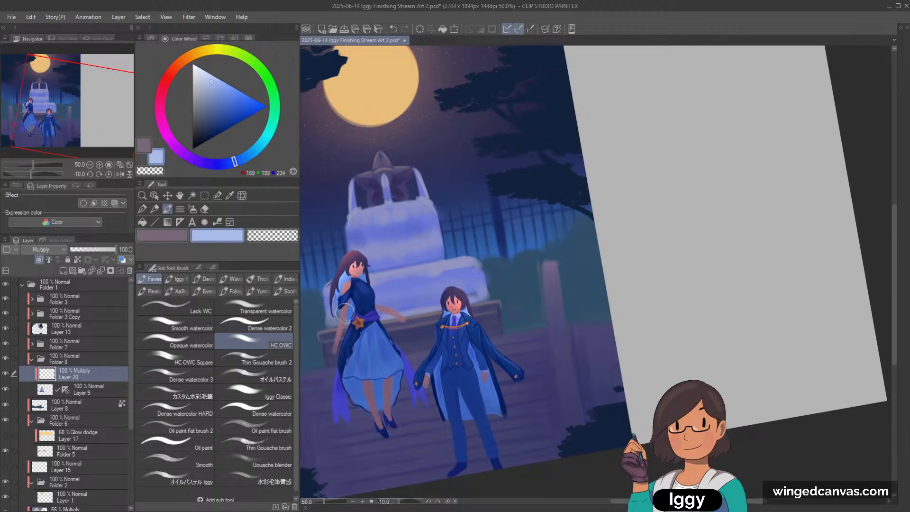
key(asciicircum)
key(asciicircum)
key(asciicircum)
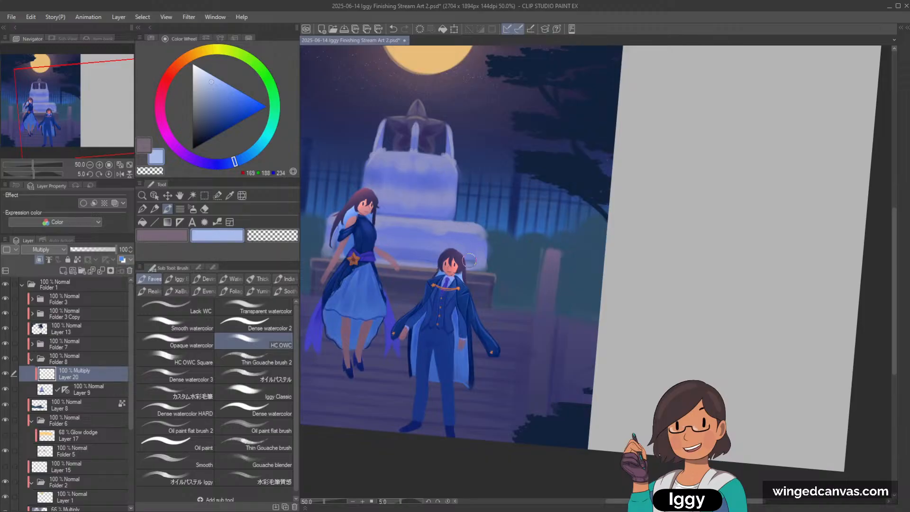
key(minus)
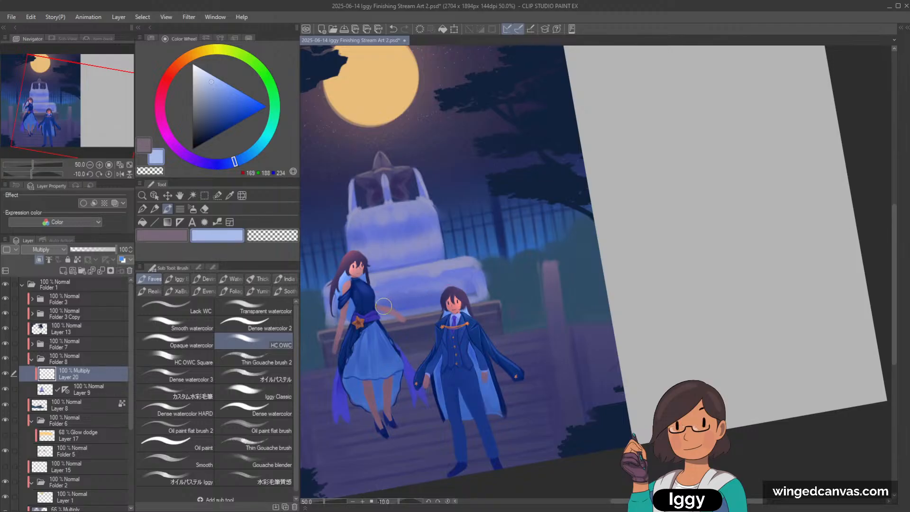
Merge the Multiply shading layer and the monument's layer into a single layer.
scroll(388, 265, down, 3)
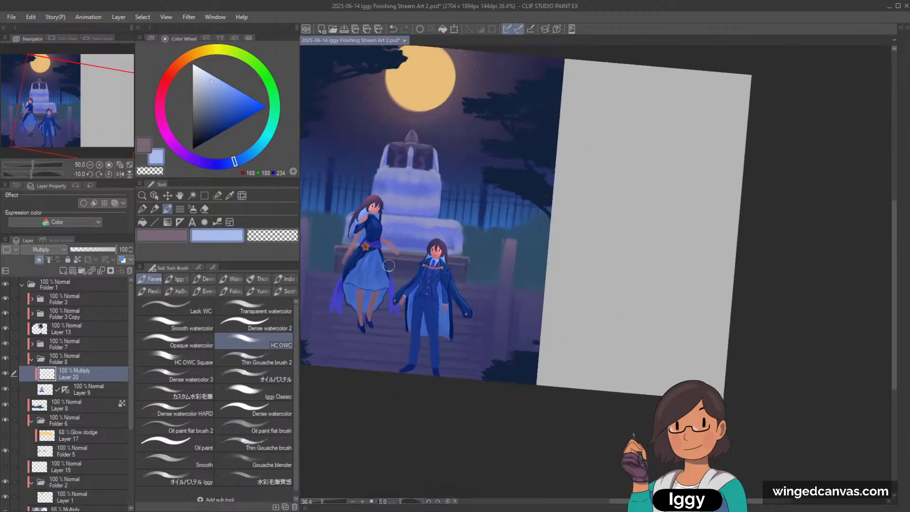
key(minus)
scroll(389, 265, down, 3)
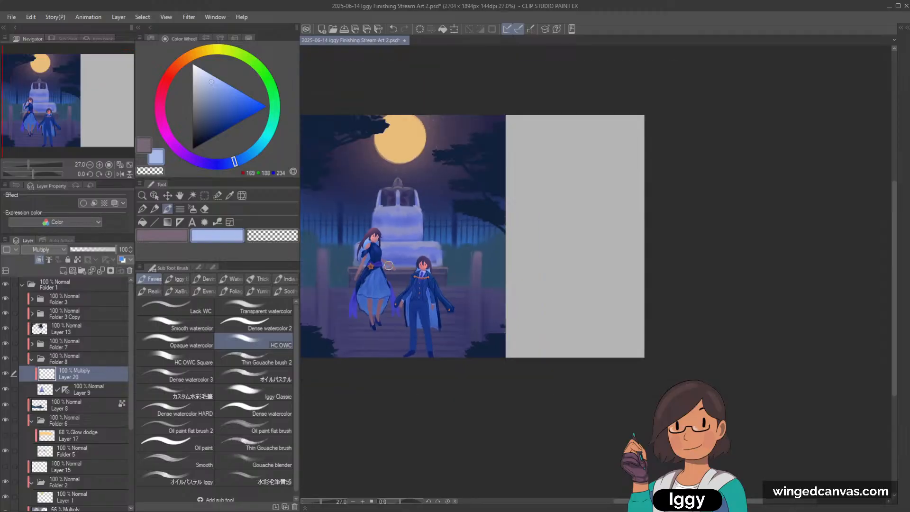
scroll(389, 265, up, 1)
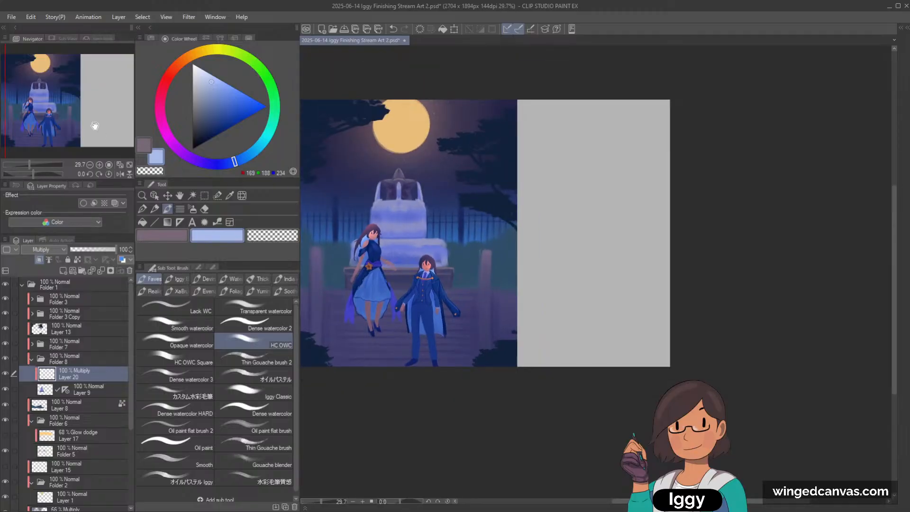
mouse_move(94, 125)
mouse_down()
mouse_move(75, 108)
mouse_move(72, 117)
mouse_up()
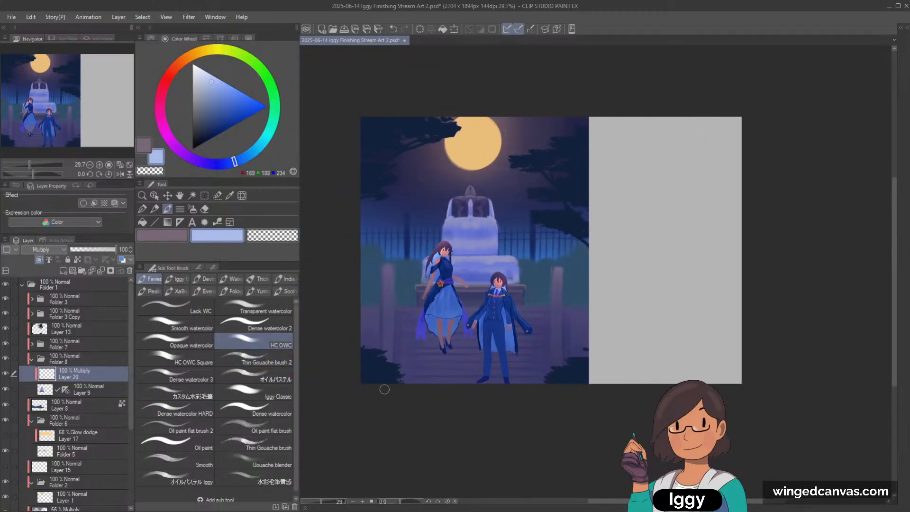
ctrl+click(97, 389)
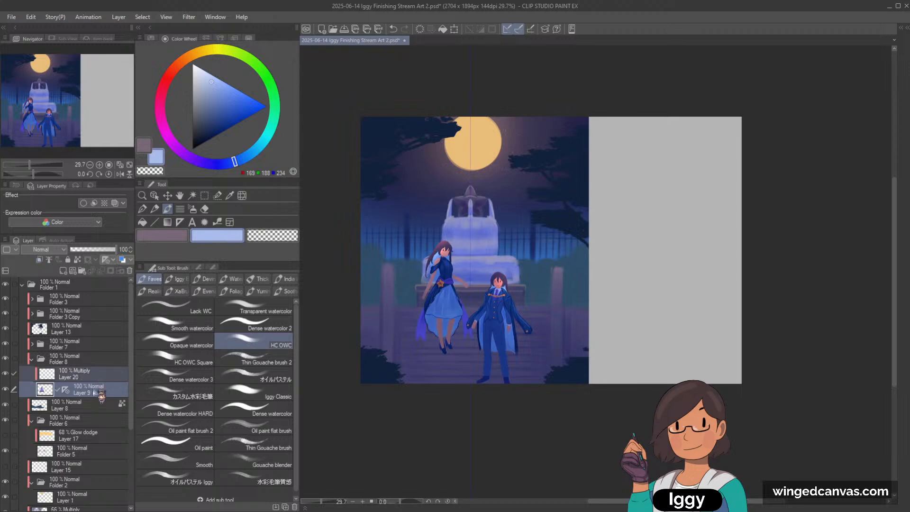
key(shift+alt+e)
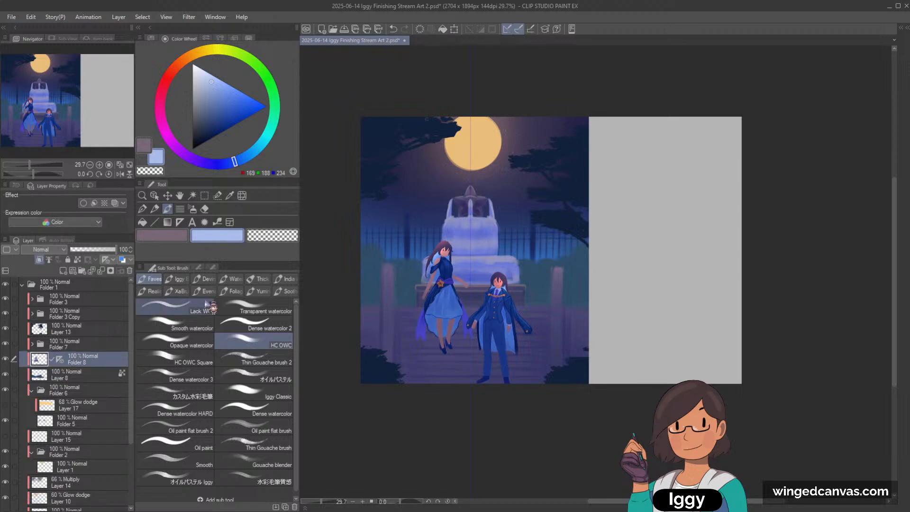
Make the background lamp post's layer, Folder 5, active for painting with the HC OWC brush.
scroll(458, 235, up, 3)
key(o)
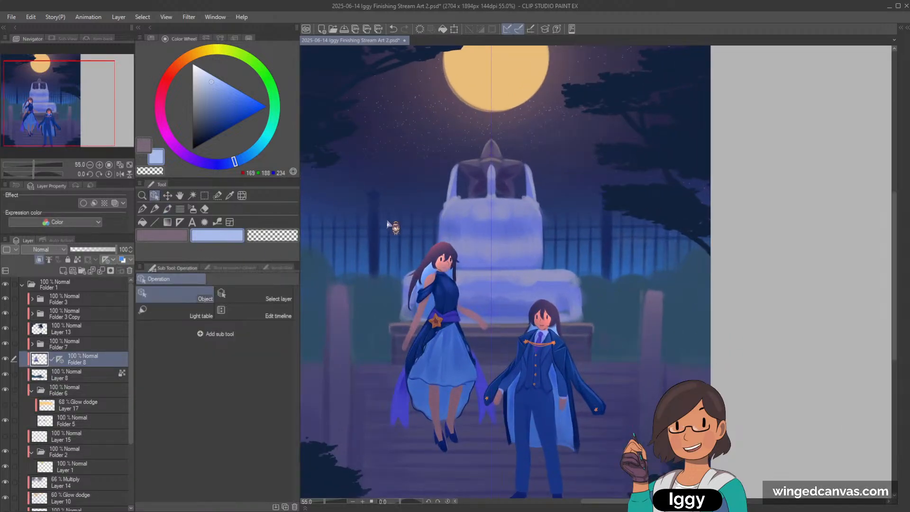
click(379, 228)
click(167, 208)
Highlight the star atop the left lamp post, blending yellow sampled from the moon down to muted brown and slate tones.
alt+click(489, 93)
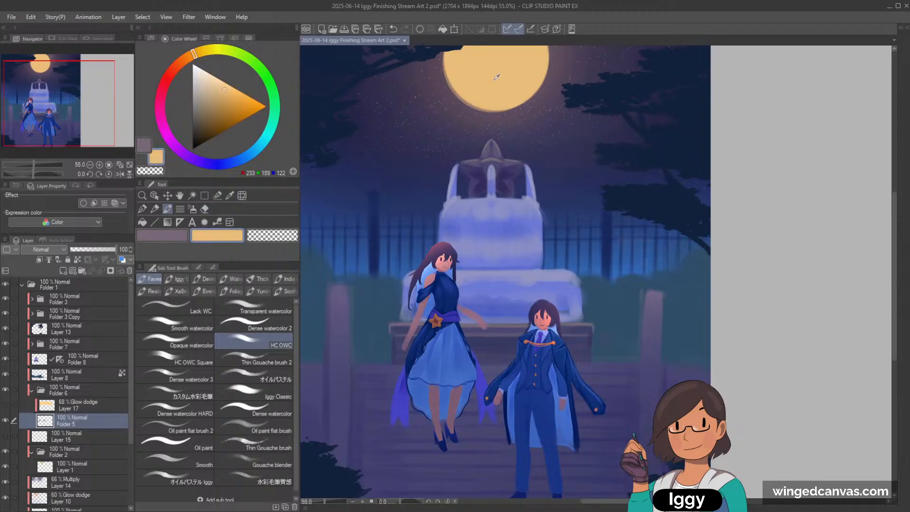
scroll(370, 151, up, 1)
scroll(370, 190, up, 8)
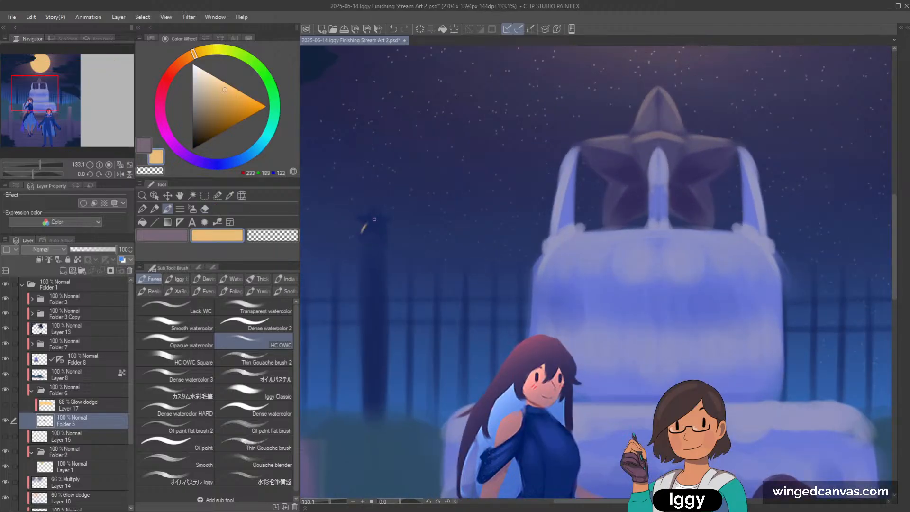
alt+click(365, 226)
alt+click(362, 232)
key(ctrl+z)
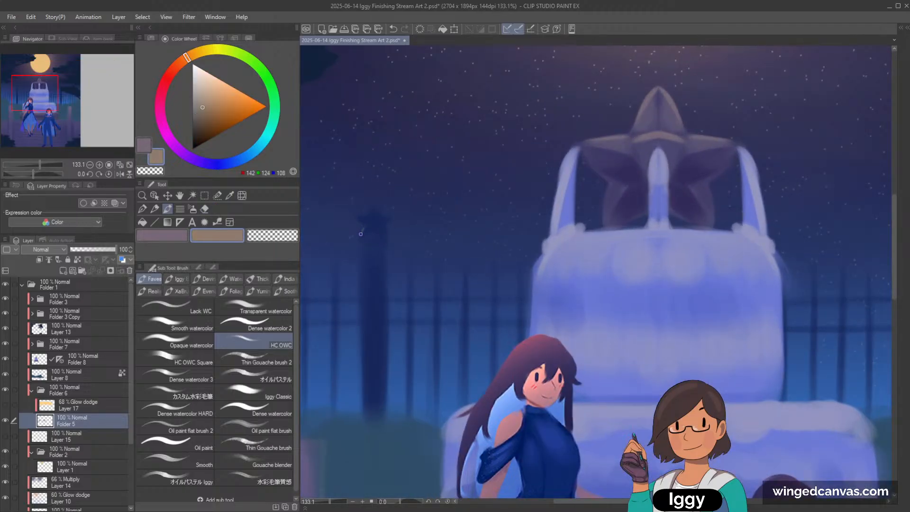
alt+click(367, 225)
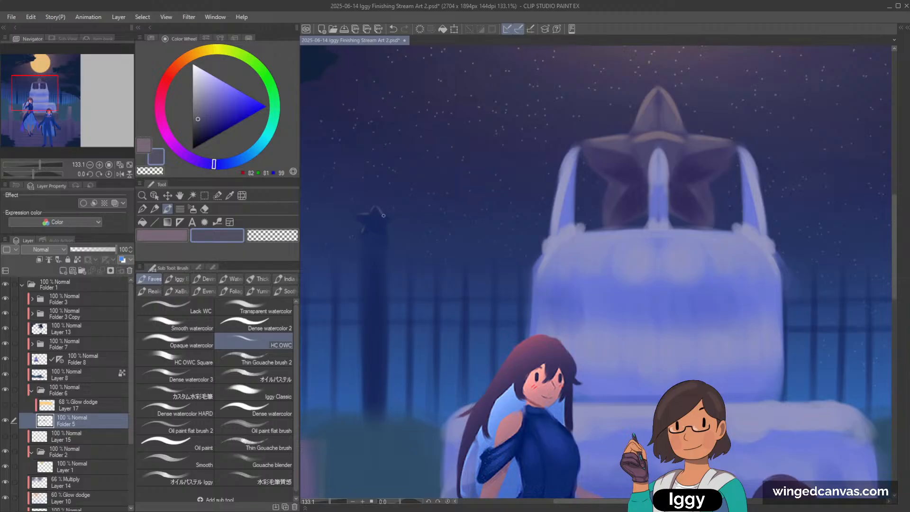
scroll(432, 185, down, 3)
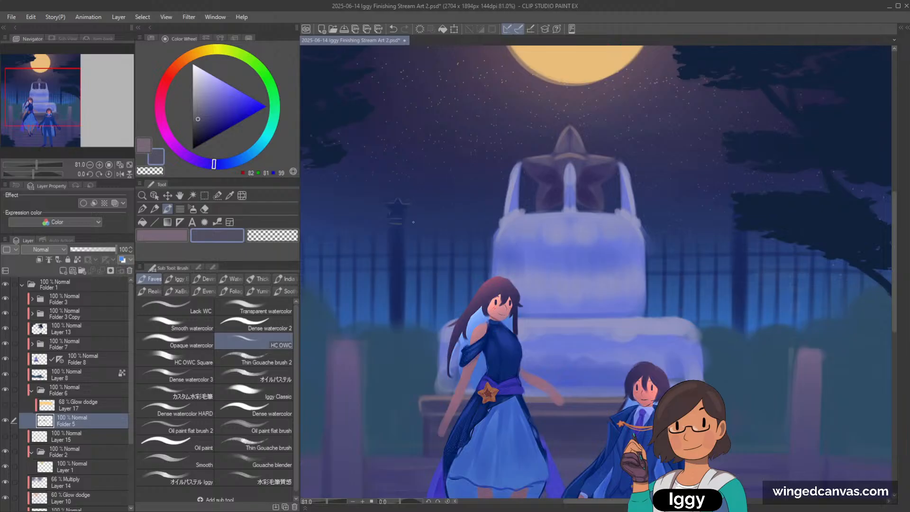
key(ctrl+z)
Examine the right lamp post behind the tree foliage and the lamp posts' balance within the whole illustration.
drag(56, 105, 90, 105)
scroll(464, 260, up, 3)
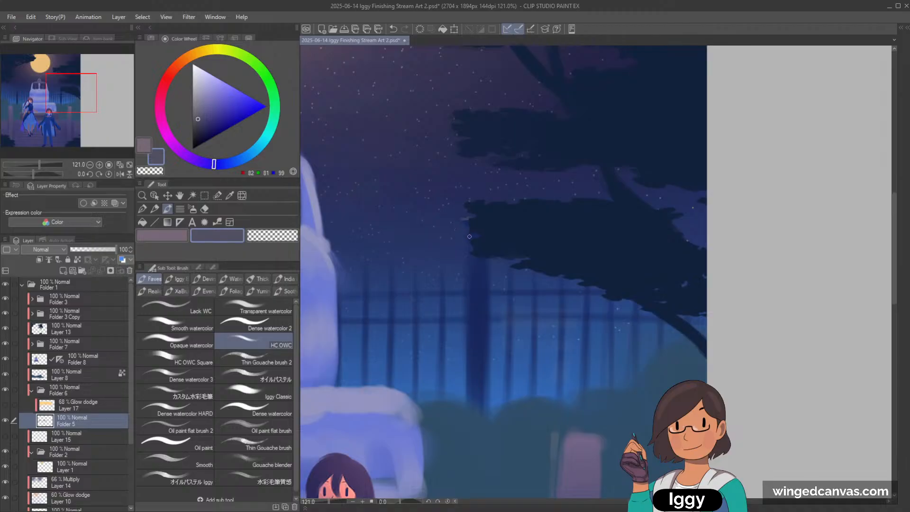
scroll(489, 218, down, 5)
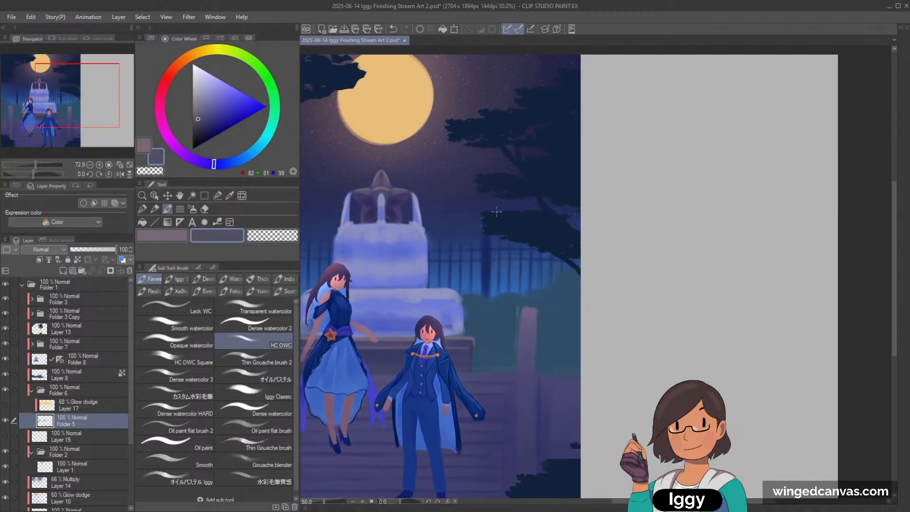
drag(62, 109, 20, 104)
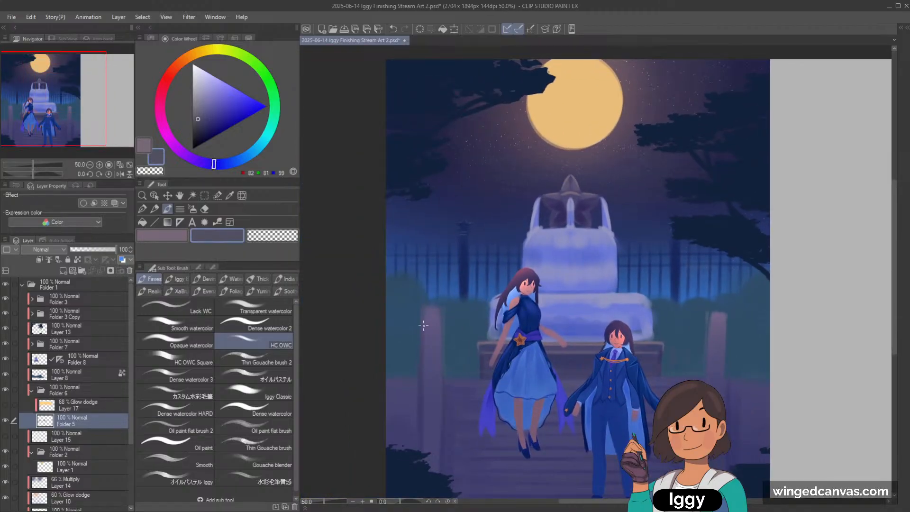
scroll(508, 274, up, 1)
key(minus)
key(minus)
key(minus)
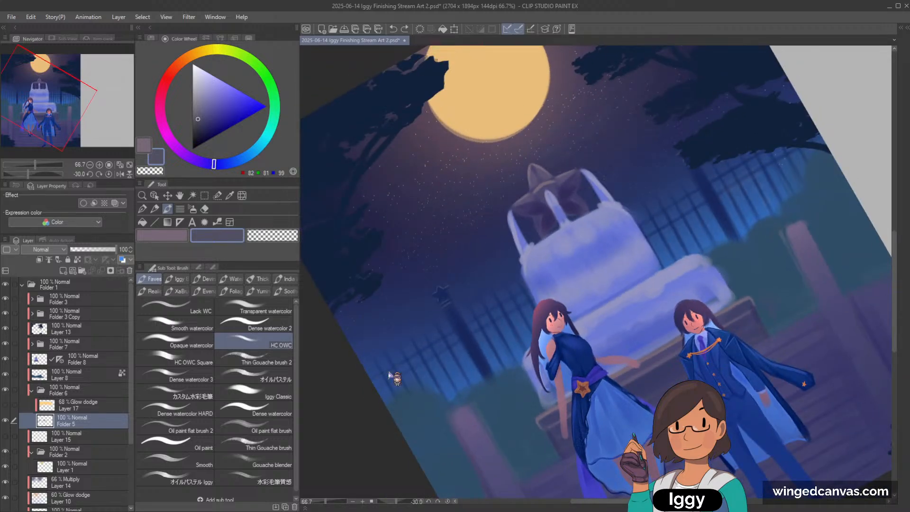
key(ctrl+0)
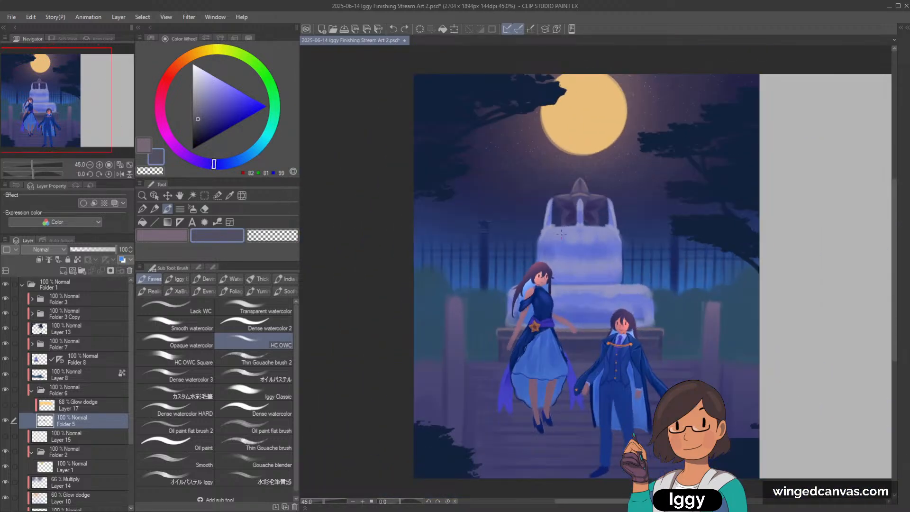
scroll(561, 234, up, 2)
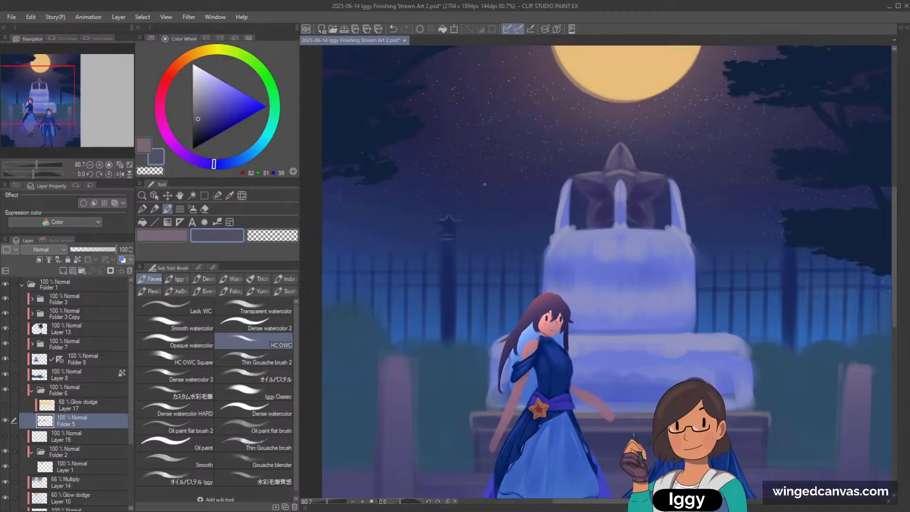
drag(32, 89, 70, 87)
scroll(464, 247, up, 2)
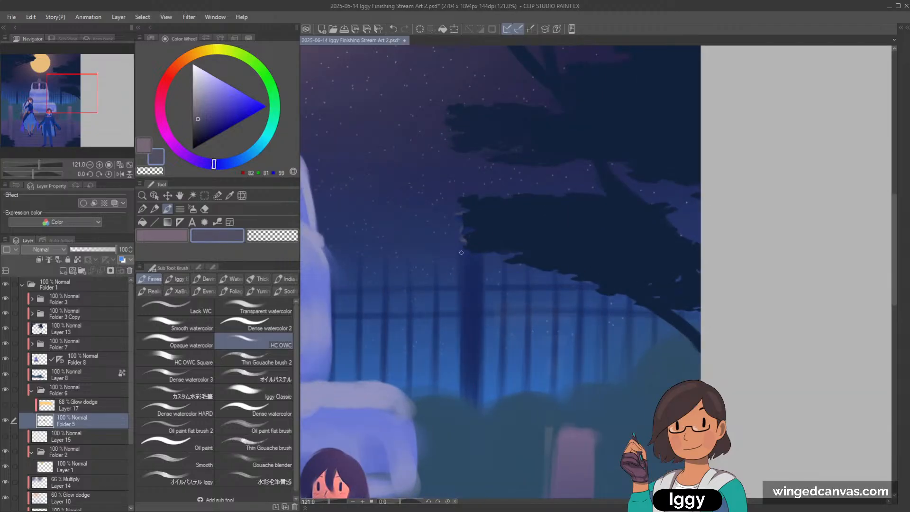
scroll(469, 252, down, 2)
scroll(468, 253, down, 3)
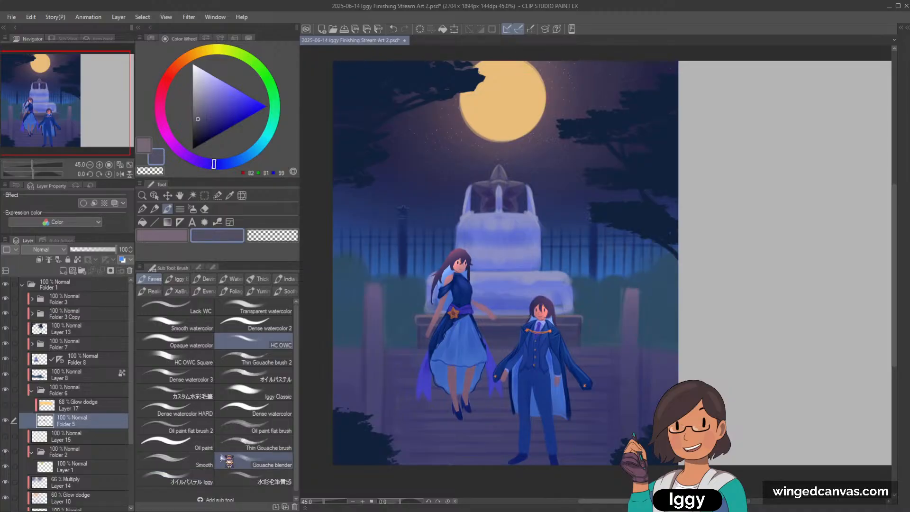
Pick the stone pillars' layer directly from the artwork and merge its group, Folder 7, into a single layer.
key(o)
click(372, 290)
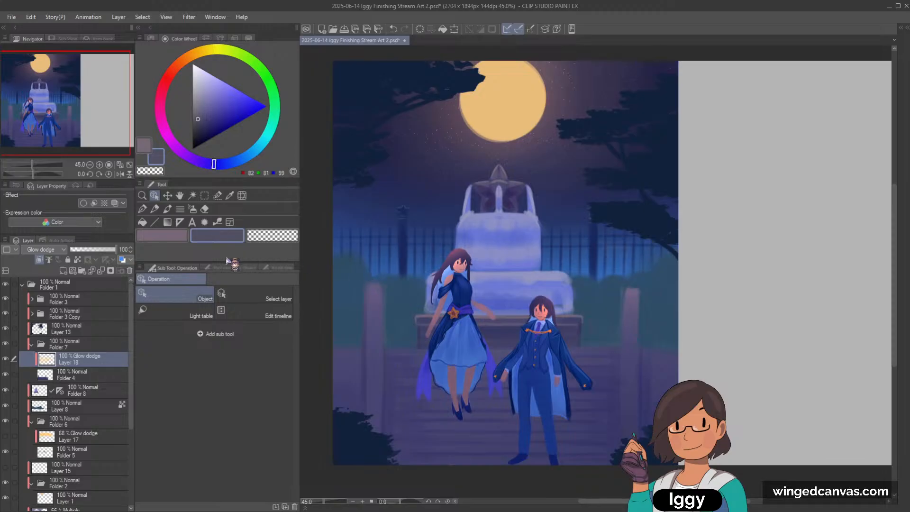
click(167, 209)
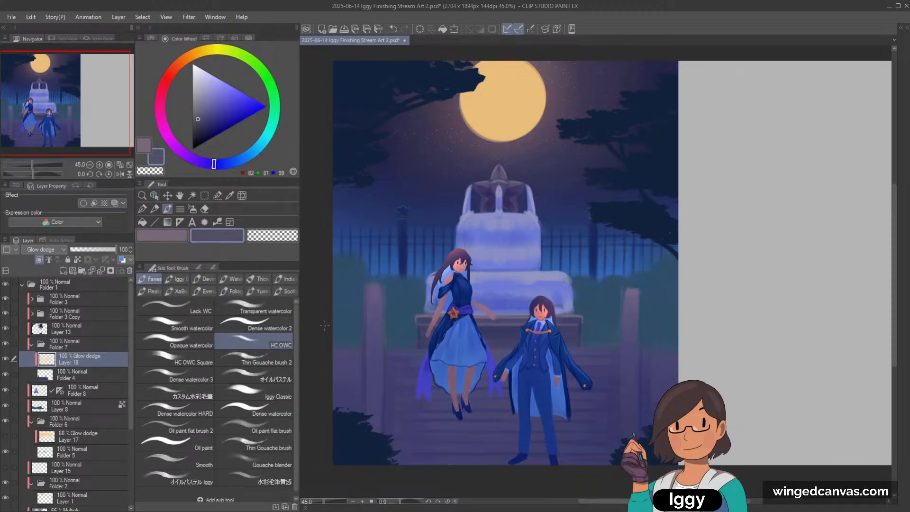
click(70, 348)
key(ctrl+shift+e)
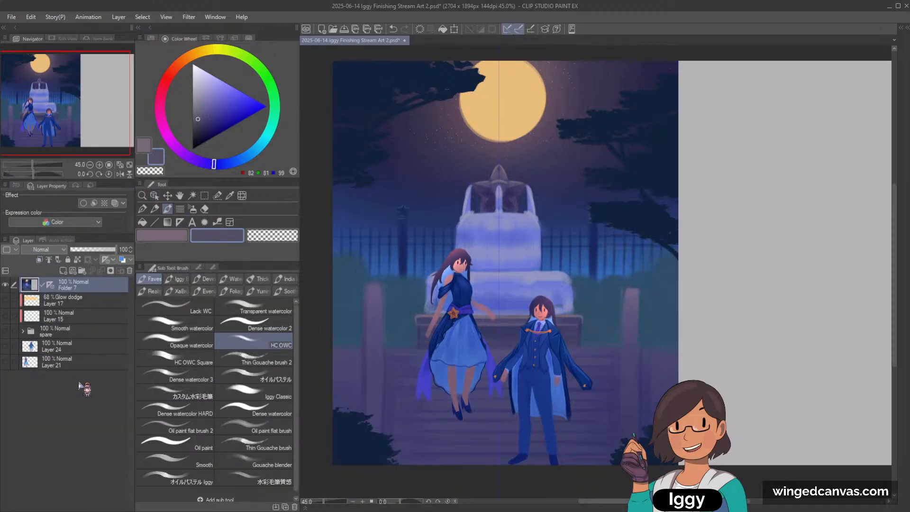
key(ctrl+z)
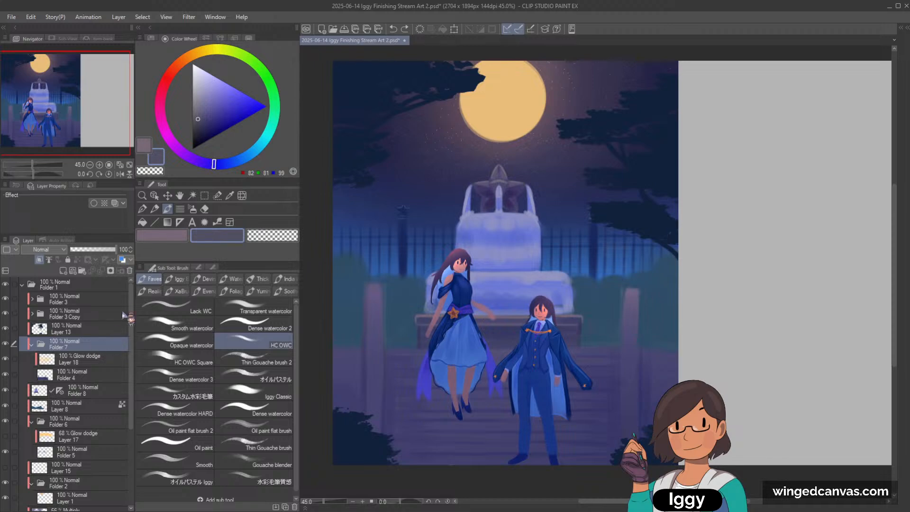
key(shift+alt+e)
Sample purple tones from the left and right pillars and touch up their shading with the HC OWC brush.
scroll(397, 270, up, 2)
alt+click(372, 285)
alt+click(371, 285)
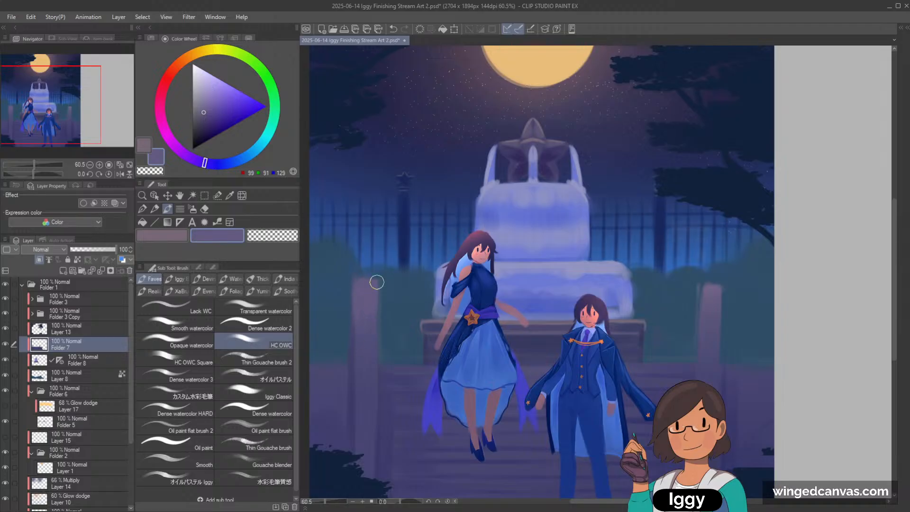
drag(72, 117, 74, 120)
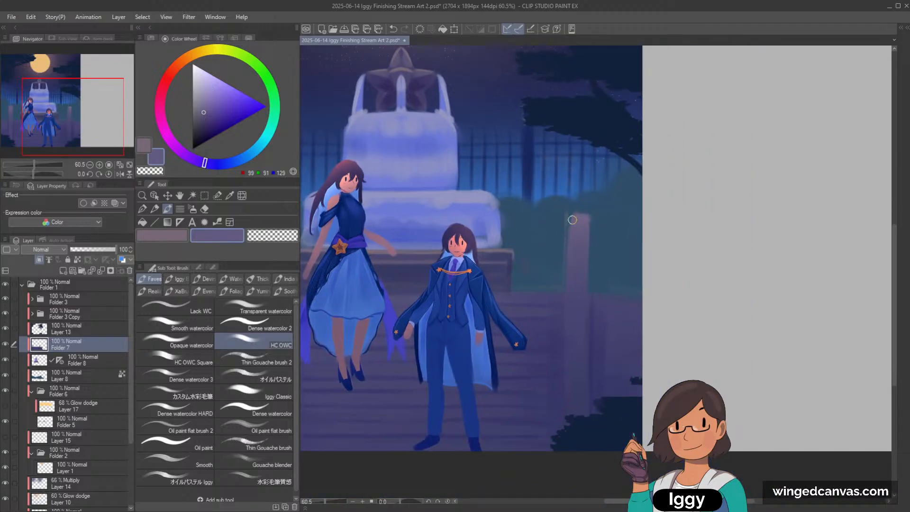
alt+click(575, 282)
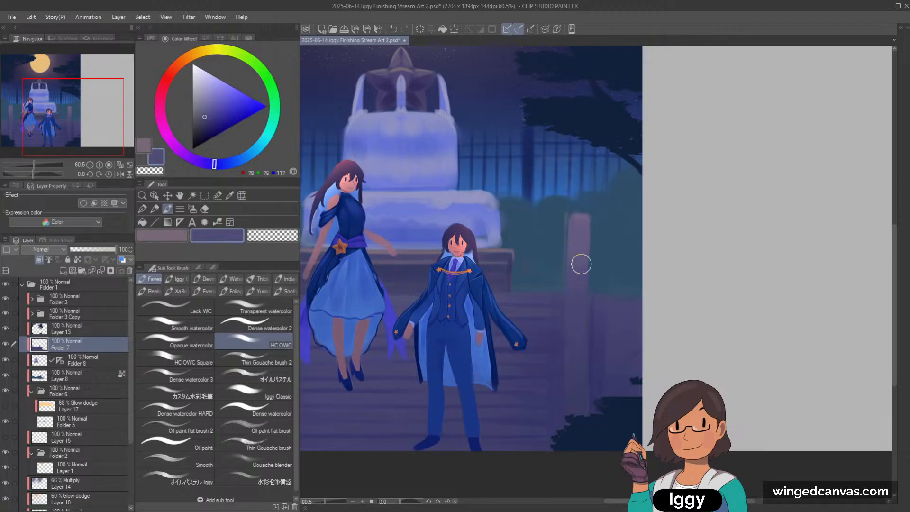
Resample the left pillar's shadow and lighter purple tones for blending its lower part, and undo the last two strokes.
scroll(568, 331, down, 2)
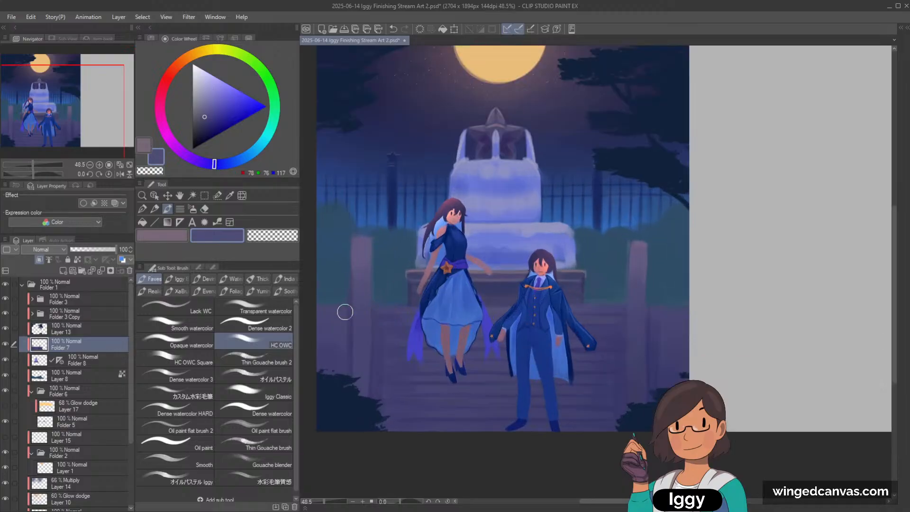
alt+click(348, 310)
scroll(349, 309, up, 2)
alt+click(353, 265)
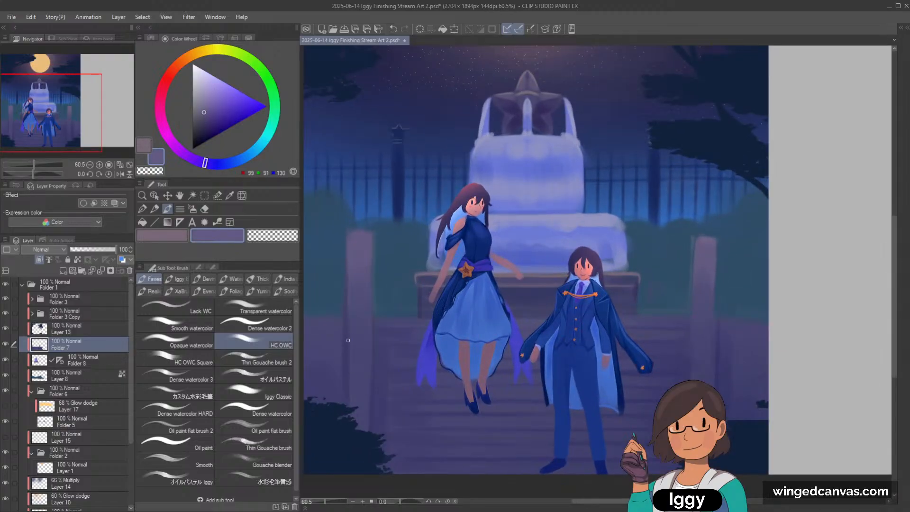
key(ctrl+z)
key(ctrl+z)
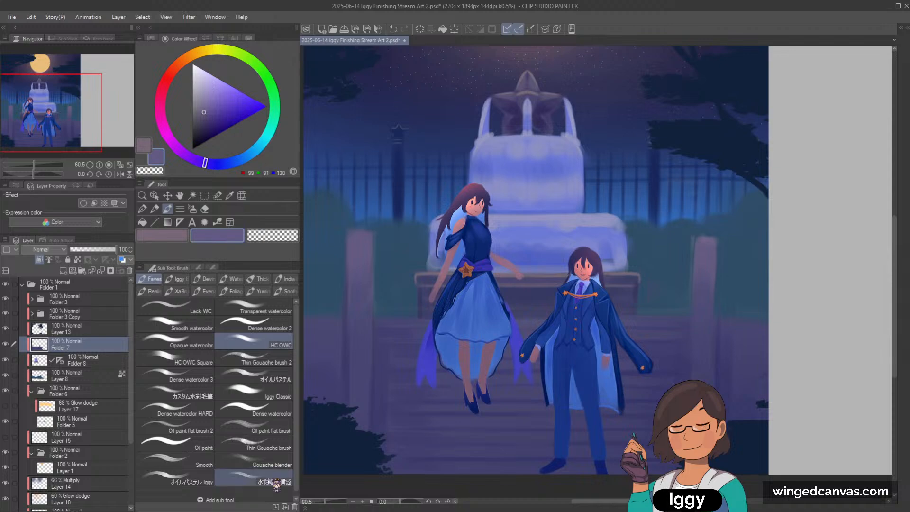
Paint thin plank lines across the boardwalk near the right pillar in the sampled purple, with the canvas rotated to -30°.
drag(55, 117, 80, 138)
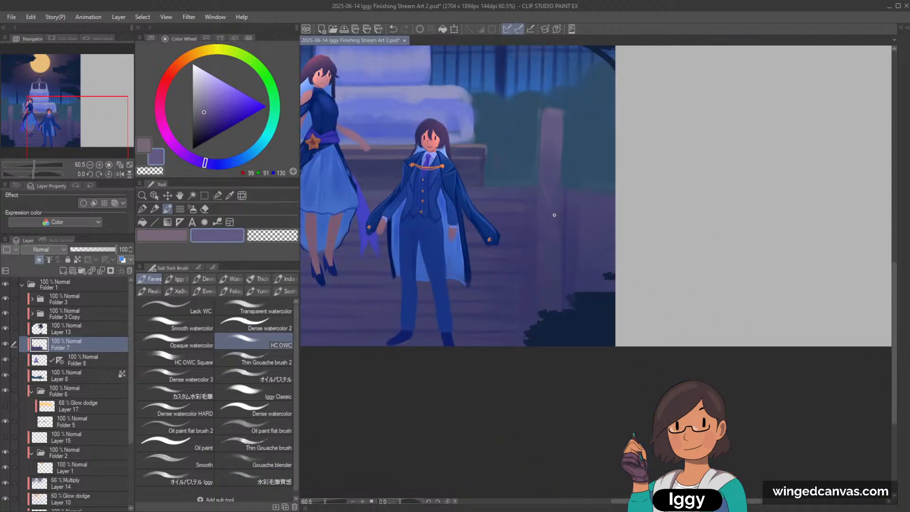
scroll(556, 215, down, 3)
key(minus)
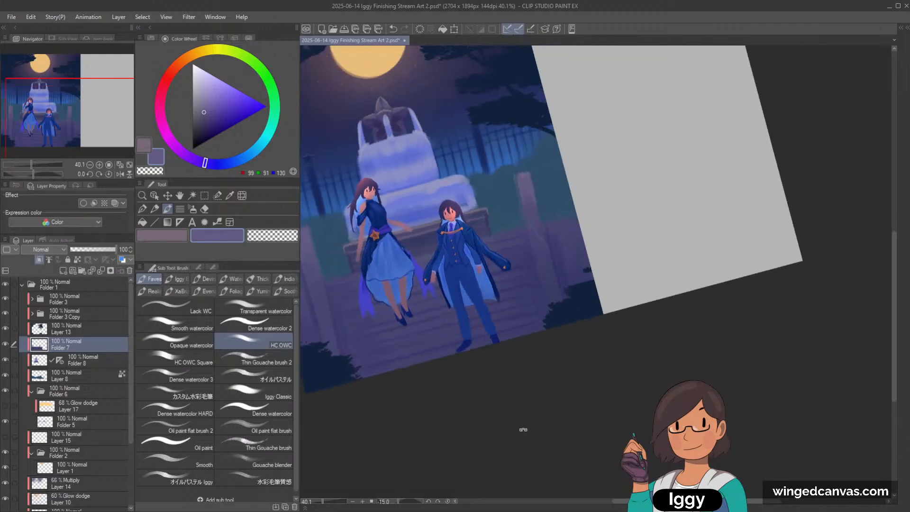
scroll(396, 279, up, 3)
key(minus)
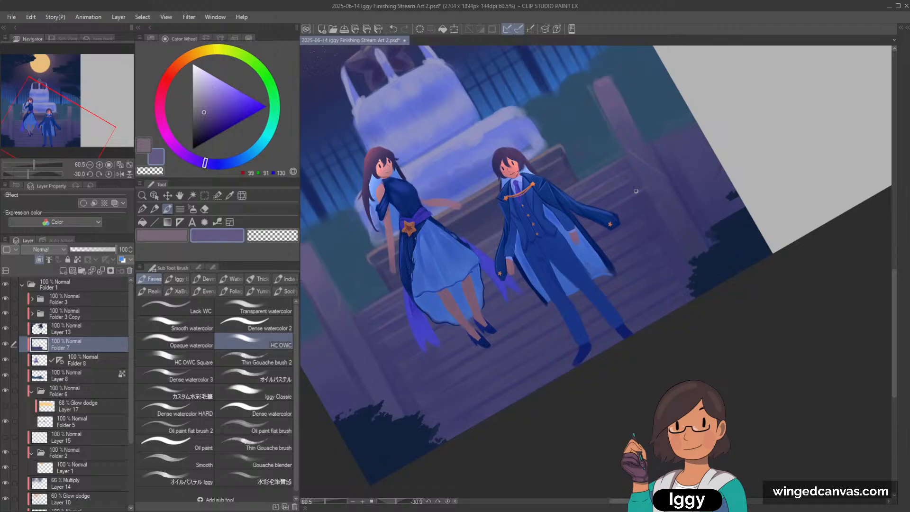
drag(591, 219, 634, 191)
scroll(570, 243, down, 7)
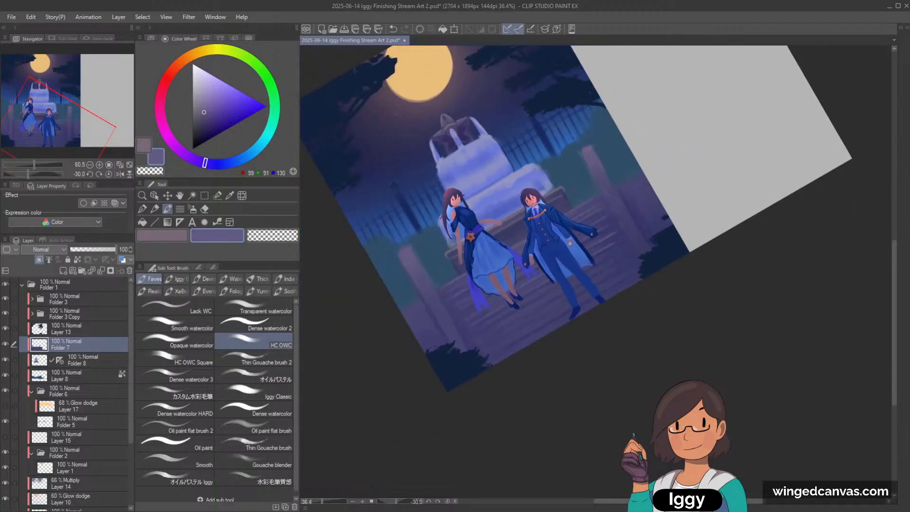
Continue the plank lines across the boardwalk around the two figures' feet and undo the last stroke.
key(^)
key(^)
scroll(570, 243, up, 5)
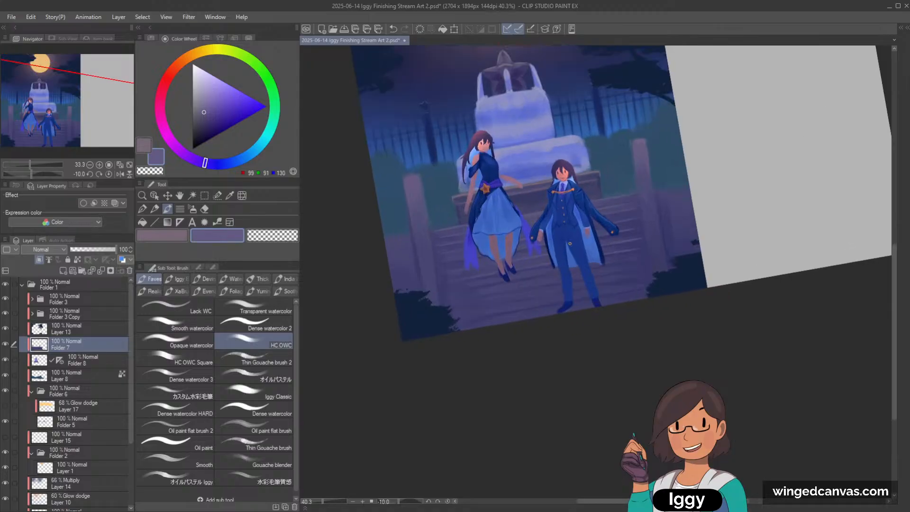
key(minus)
key(minus)
scroll(570, 243, up, 2)
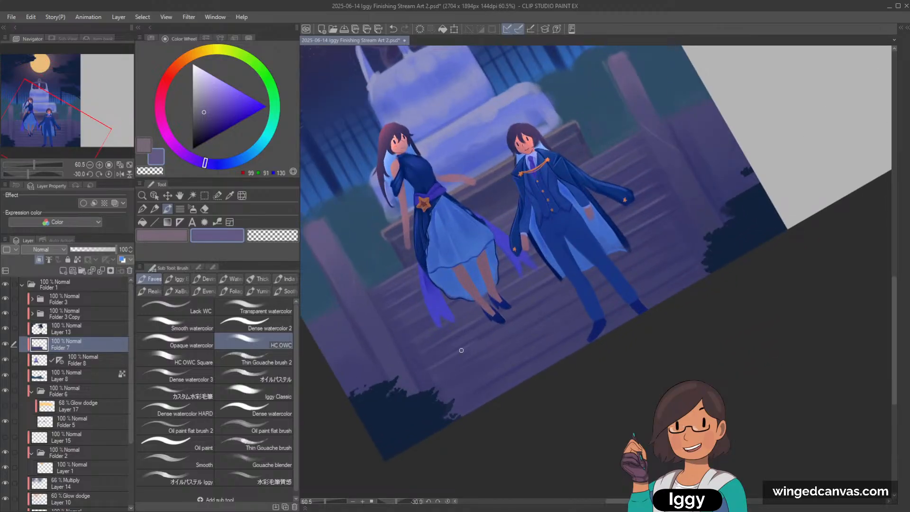
key(ctrl+z)
Extend the plank lines towards both outer edges of the boardwalk and straighten the canvas again.
scroll(683, 208, down, 1)
key(^)
key(^)
drag(90, 141, 50, 123)
key(minus)
key(minus)
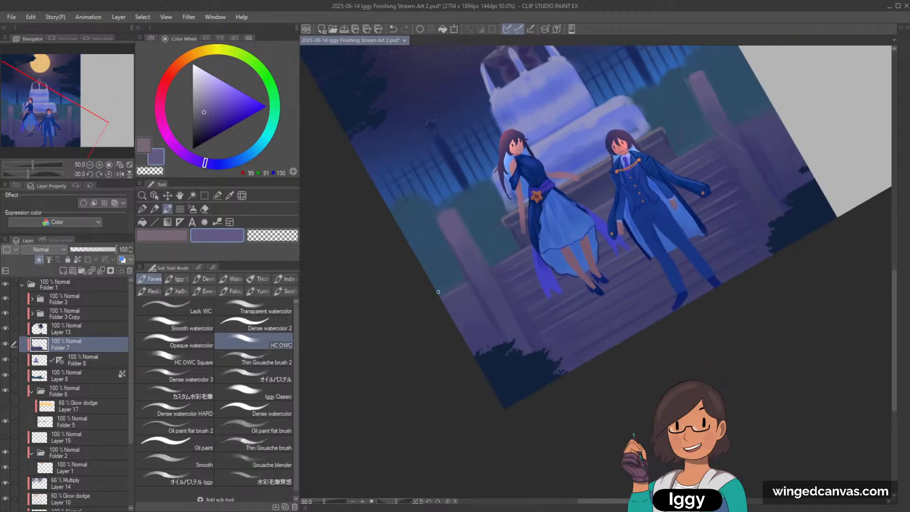
drag(89, 137, 86, 125)
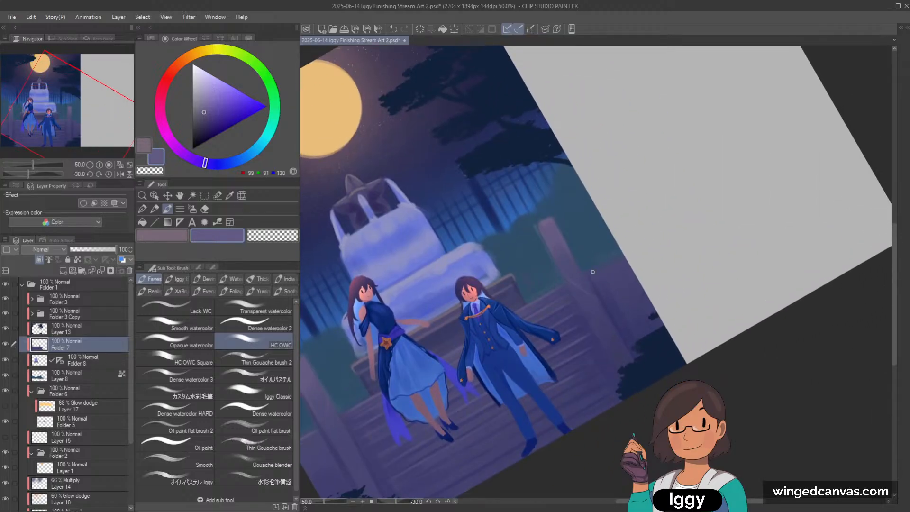
key(ctrl+0)
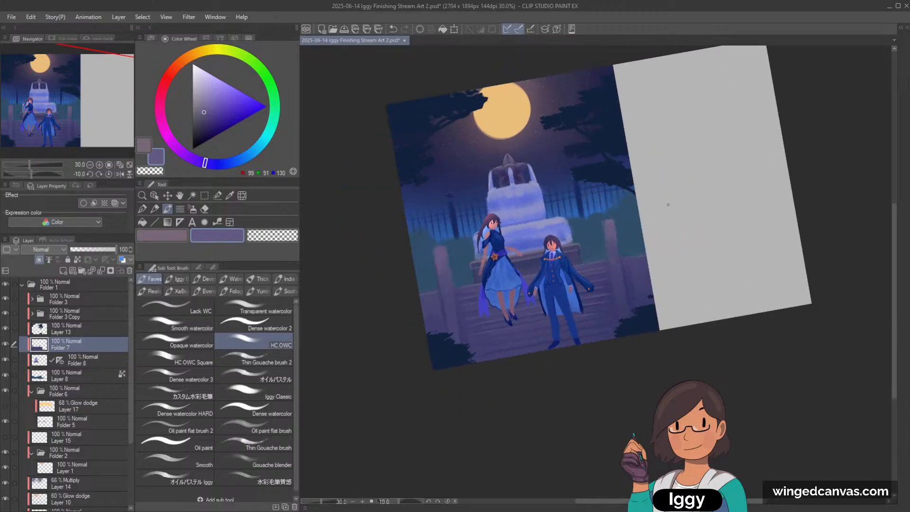
scroll(494, 110, up, 2)
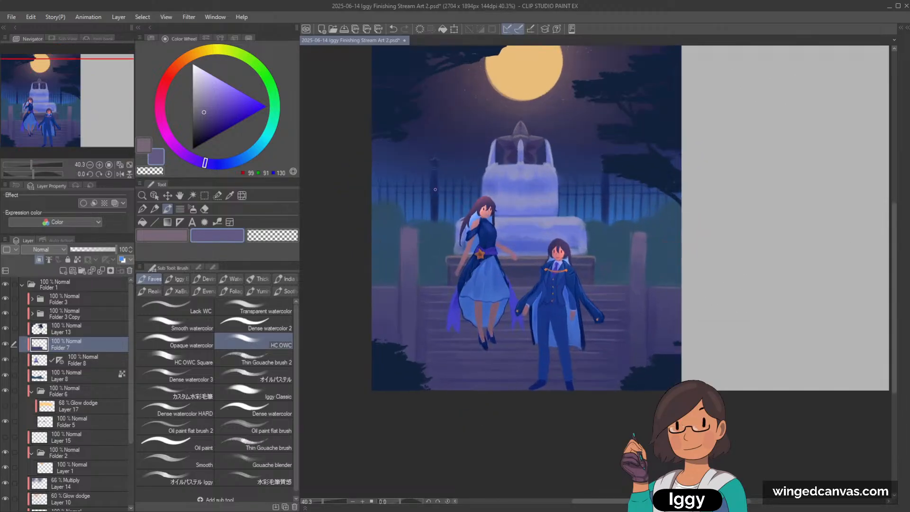
Sample the fence post's dark blue, make the fence's layer in Folder 6 active, and return to the brush.
alt+click(437, 191)
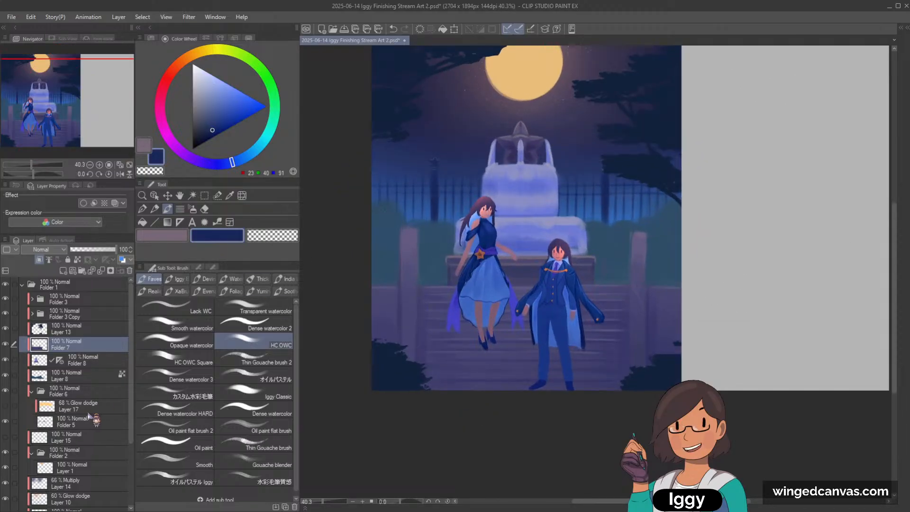
click(155, 195)
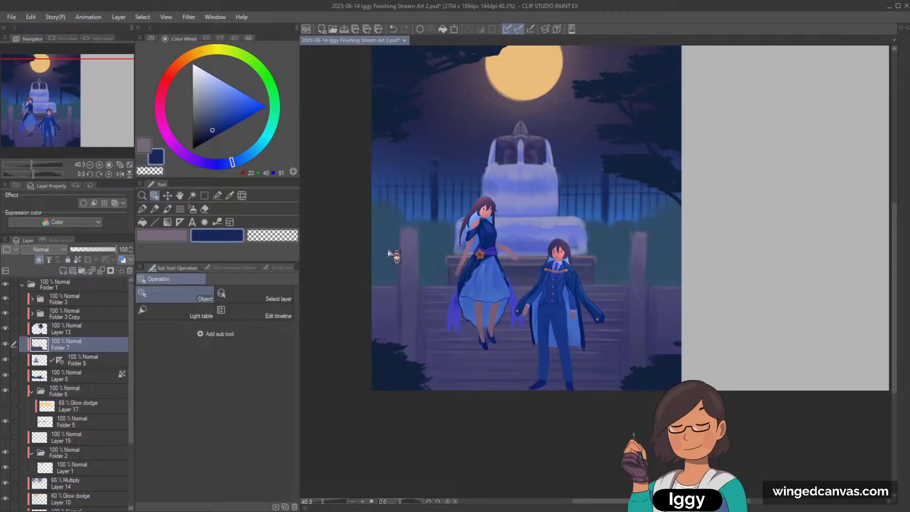
click(438, 208)
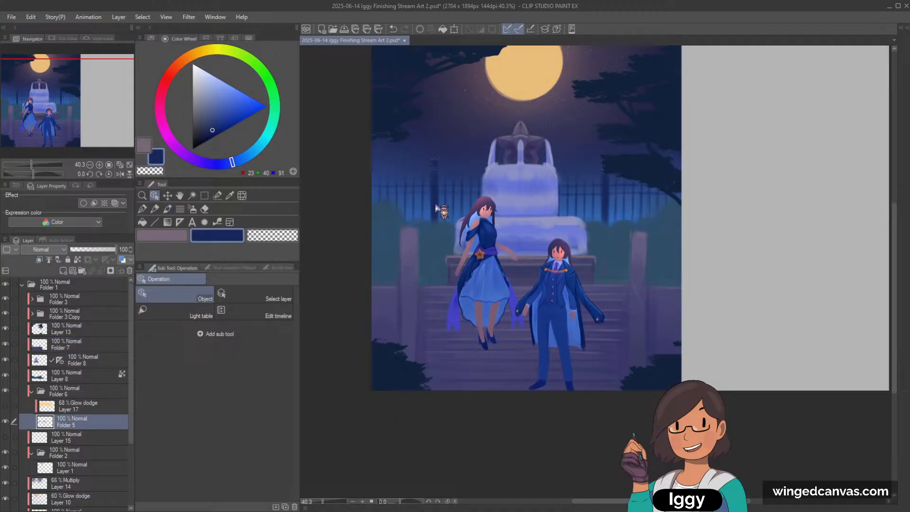
click(167, 209)
Try painting a thin dark-blue twig in front of the left fence just above the hedge.
scroll(498, 184, up, 2)
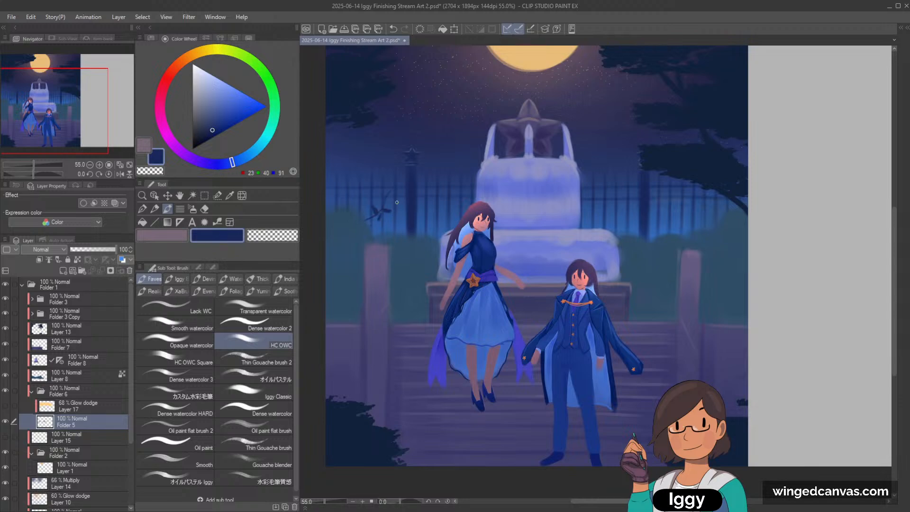
click(199, 268)
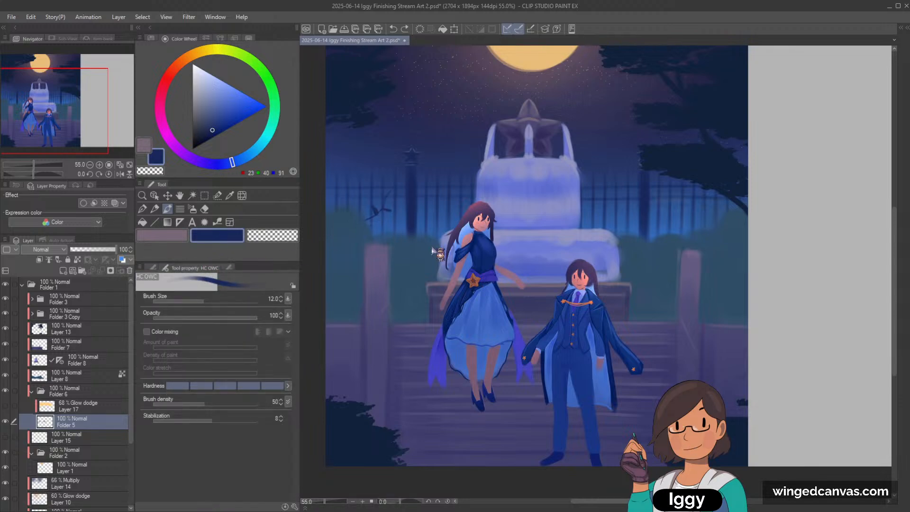
key(ctrl+z)
click(154, 267)
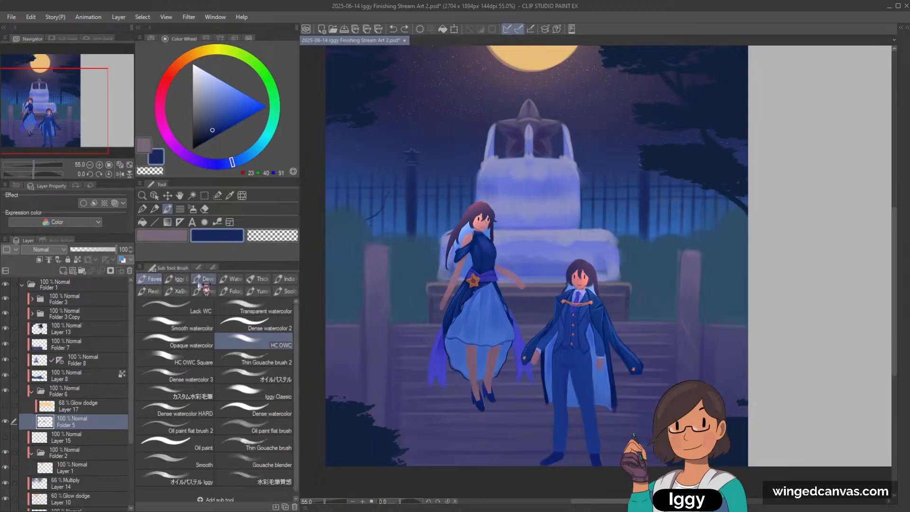
Choose the Iggy Leaves brush and stamp a dark-blue leaf cluster on the twig by the left fence.
click(176, 279)
click(252, 322)
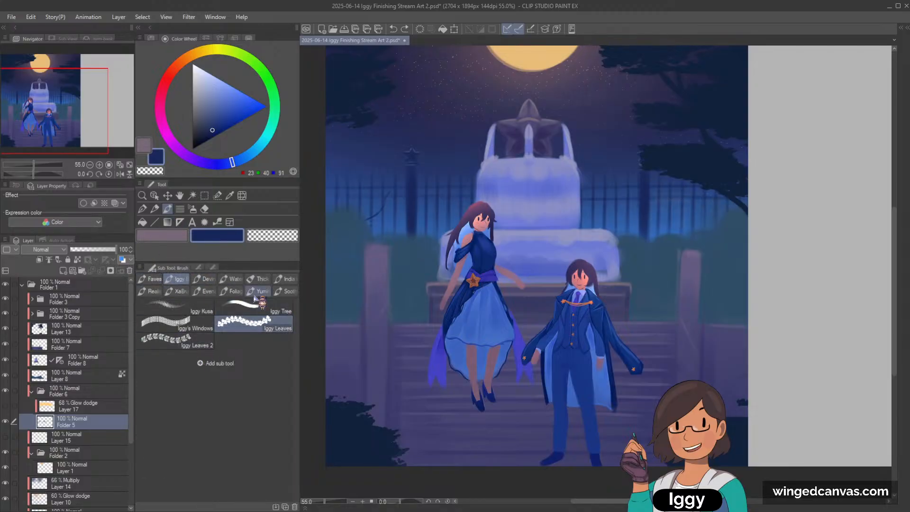
click(380, 213)
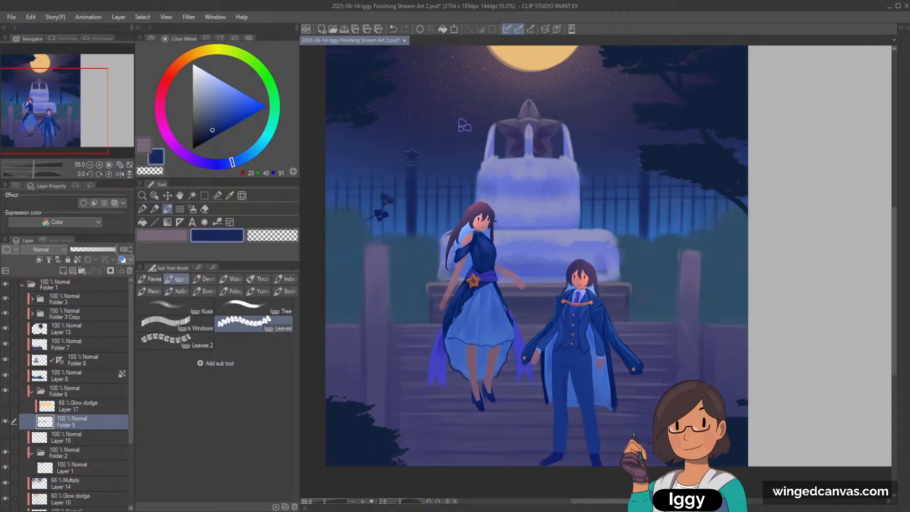
Undo the twig and leaf test on the fence layer and add a new layer above the Glow dodge layer in Folder 6.
click(6, 421)
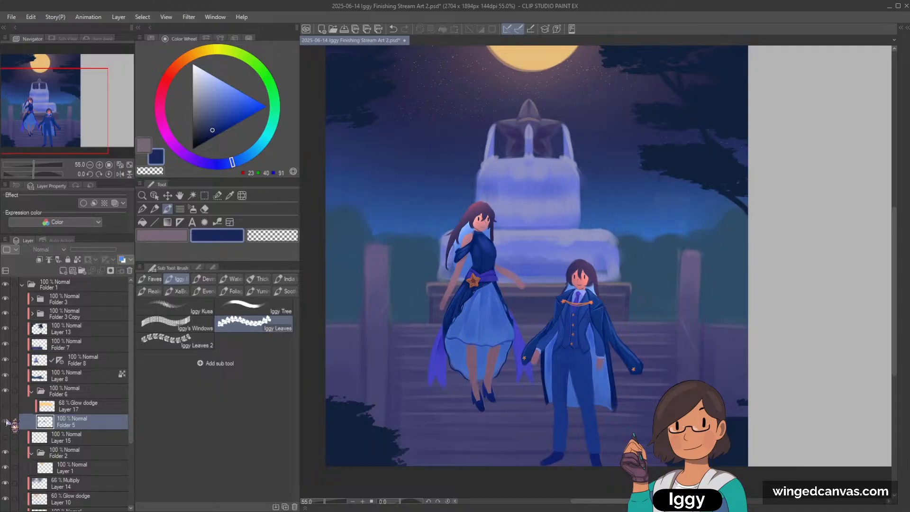
click(5, 421)
key(ctrl+z)
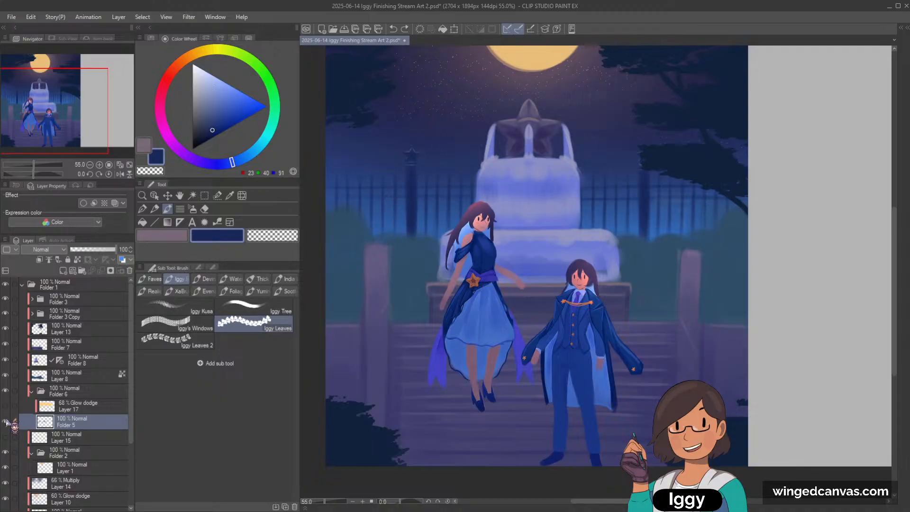
click(64, 271)
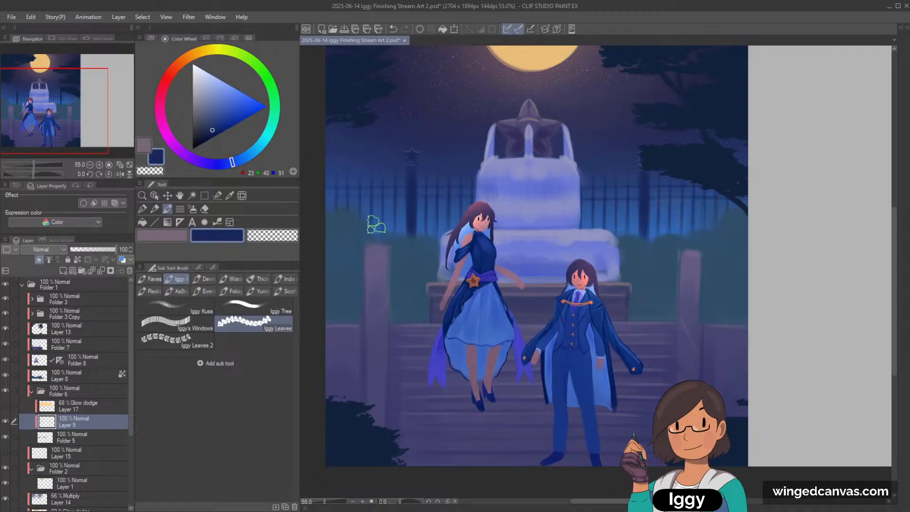
drag(56, 421, 85, 406)
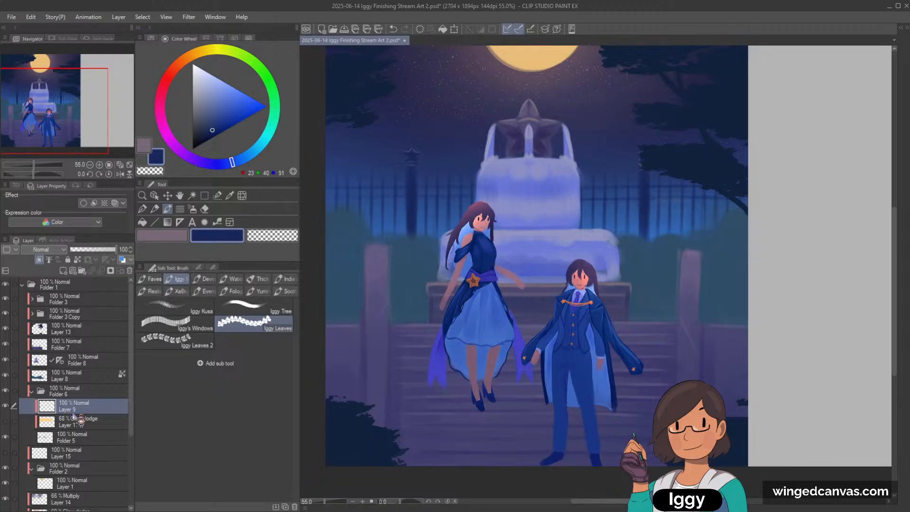
Check the Glow dodge layer's effect on the lamps and delete that layer from Folder 6.
click(5, 422)
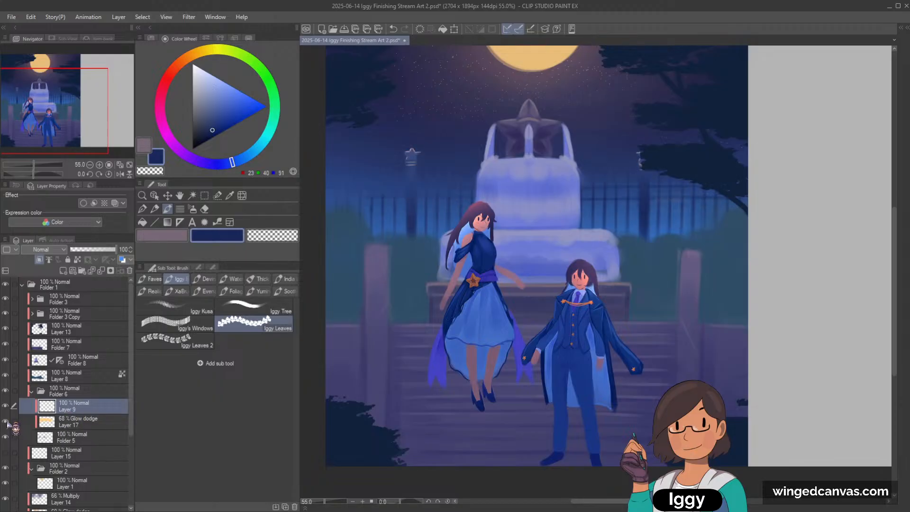
click(5, 422)
click(90, 424)
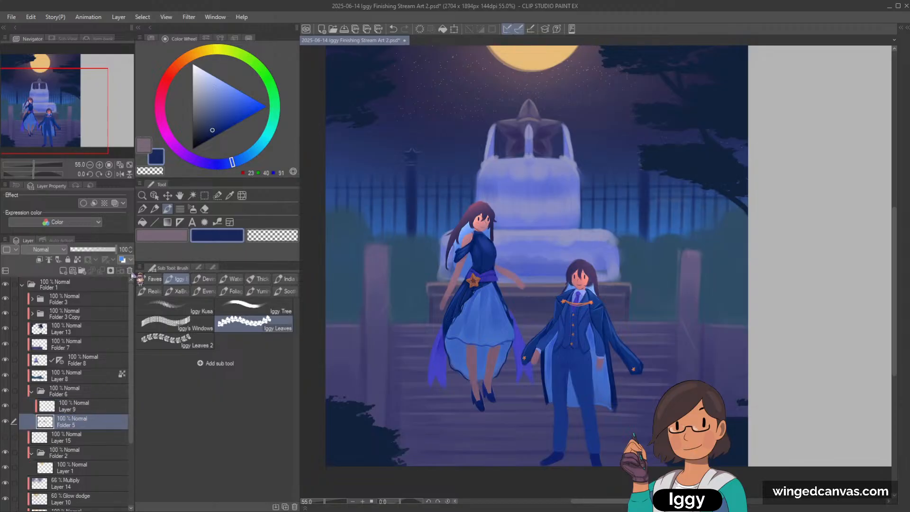
key(Delete)
On the new layer in Folder 6, stamp dark-blue Iggy Leaves clusters along the left fence above the hedge.
click(381, 205)
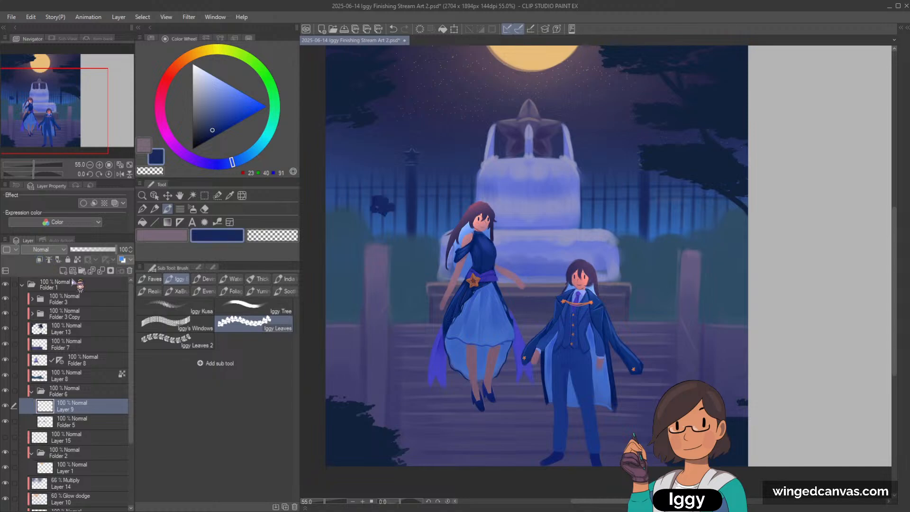
click(204, 209)
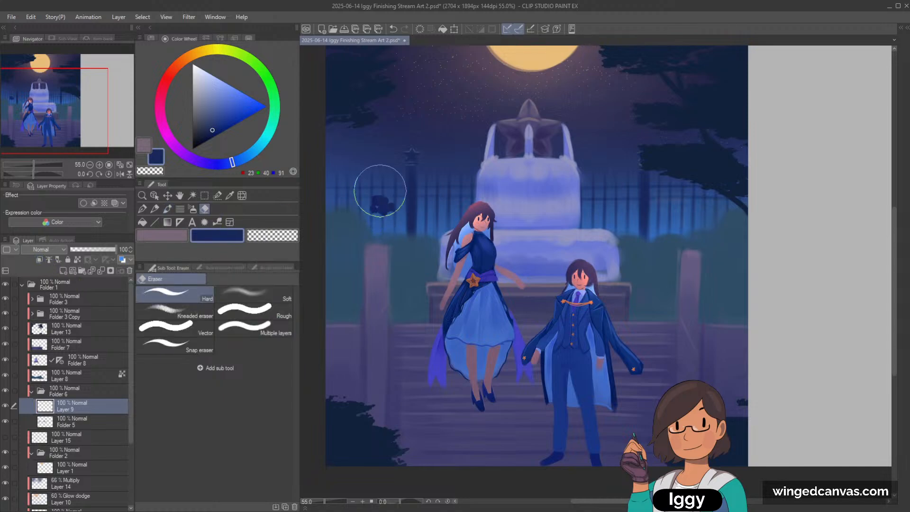
click(169, 209)
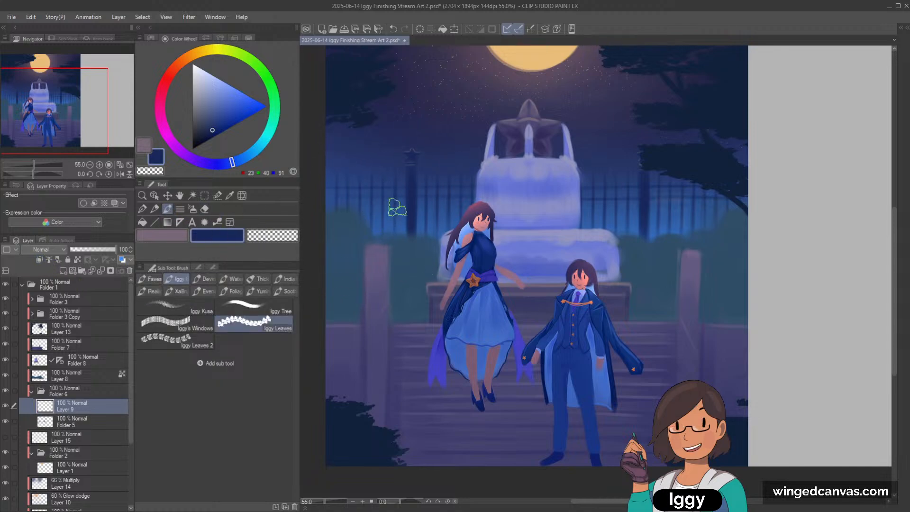
drag(379, 212, 375, 221)
scroll(433, 175, down, 2)
scroll(433, 174, down, 1)
scroll(417, 184, up, 3)
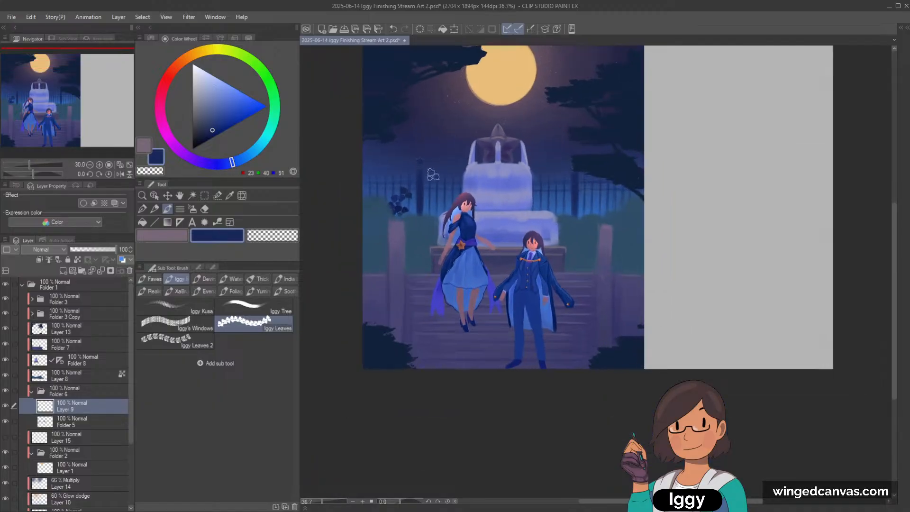
drag(403, 192, 409, 184)
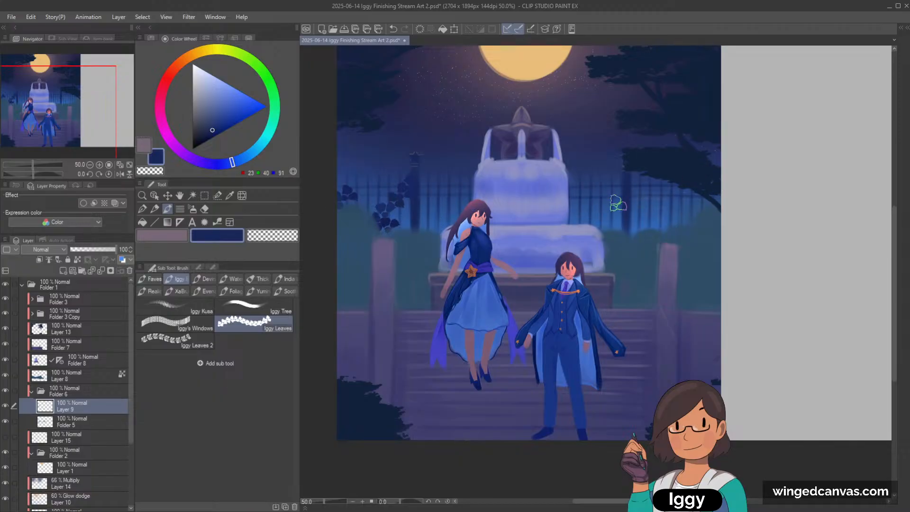
Stamp matching dark-blue leaf clusters along the right fence above the hedge.
drag(600, 192, 599, 209)
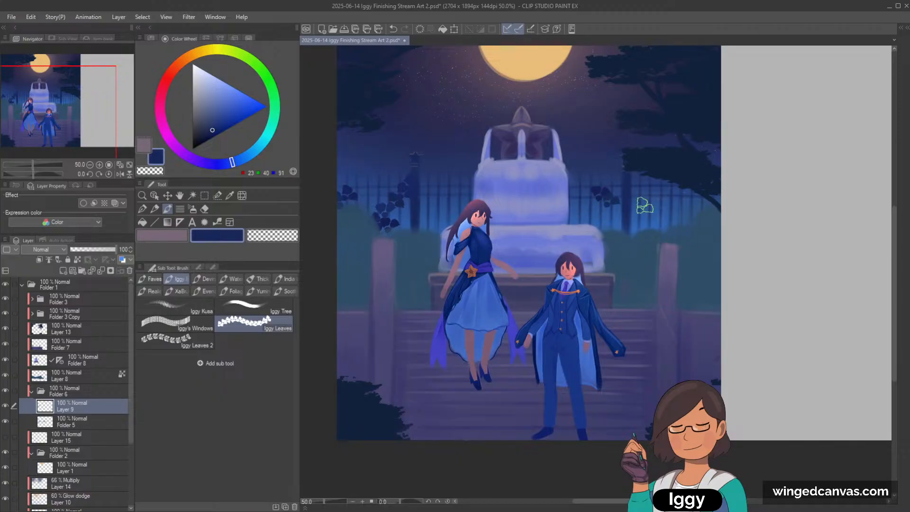
click(650, 193)
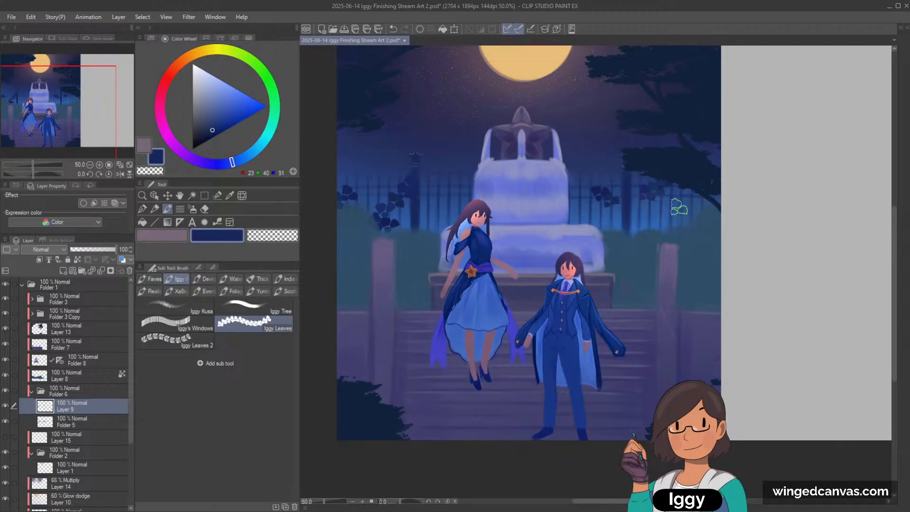
click(662, 217)
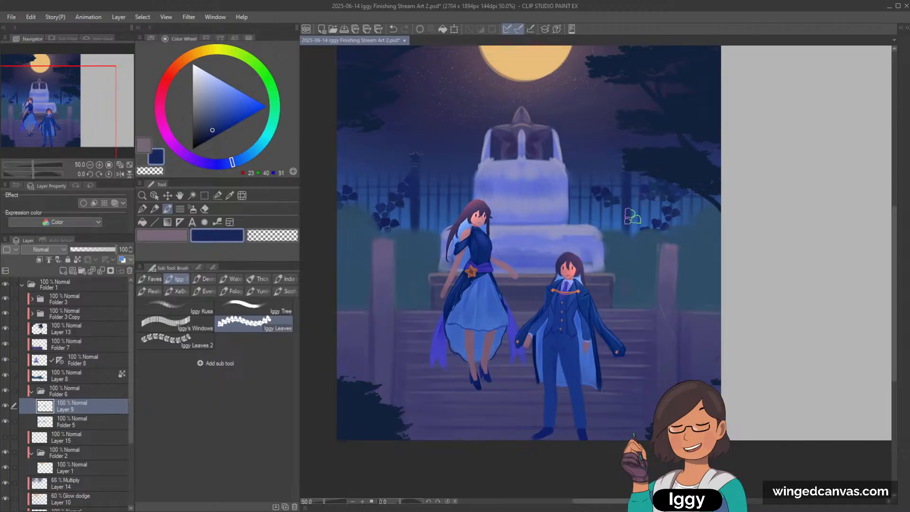
Add a layer above Folder 5 and use the HC OWC brush to paint thin dark-blue stems joining the leaf clusters.
click(69, 419)
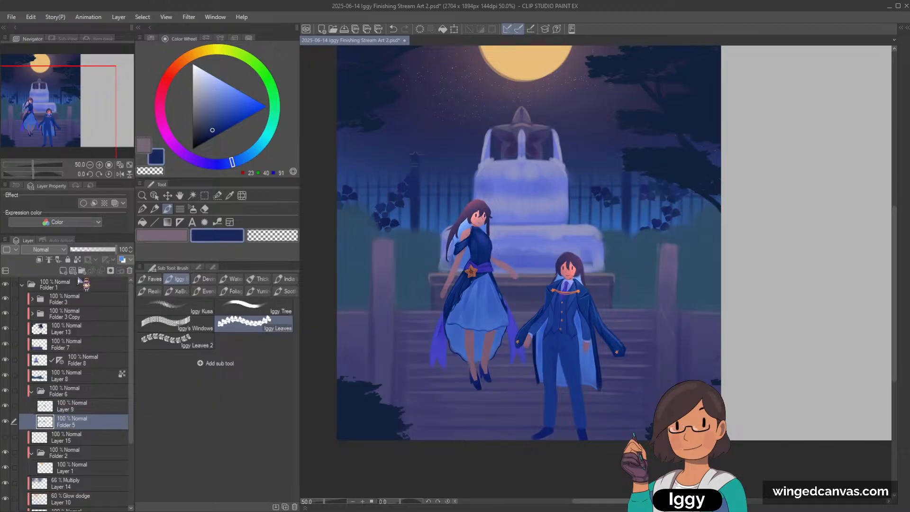
click(64, 271)
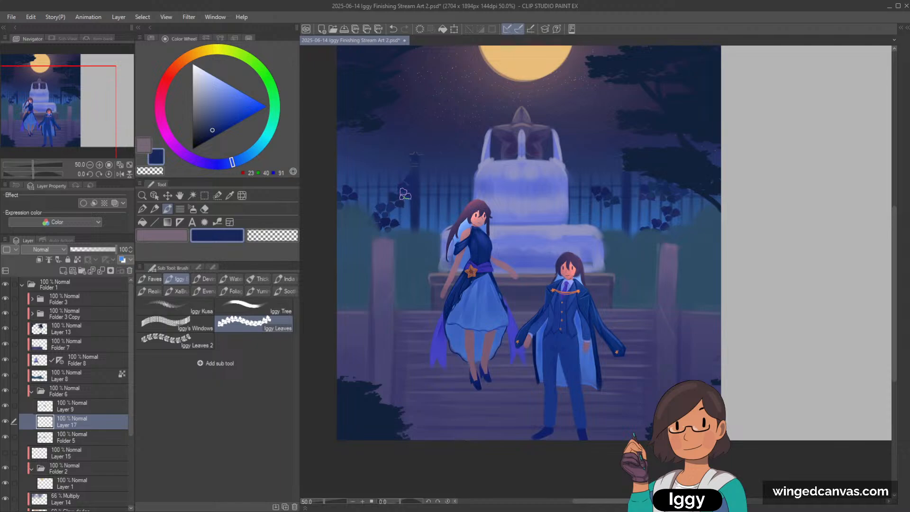
click(152, 279)
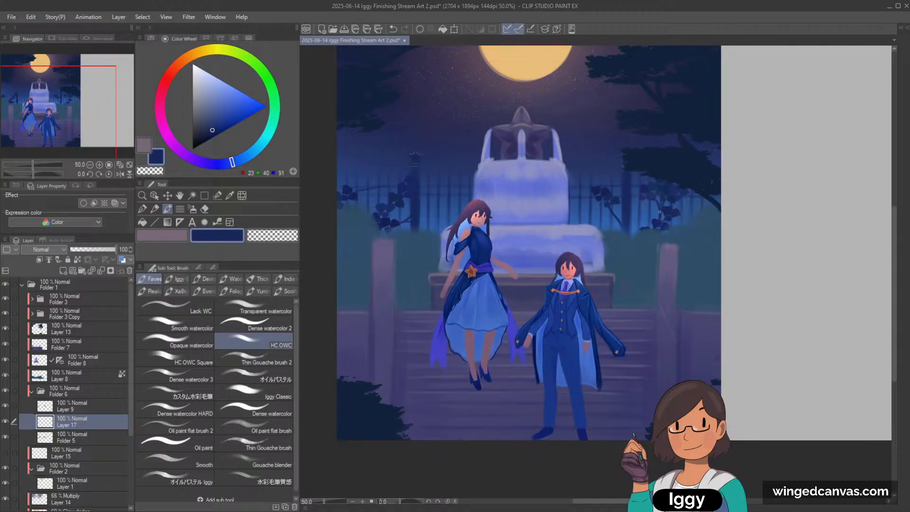
scroll(654, 237, down, 2)
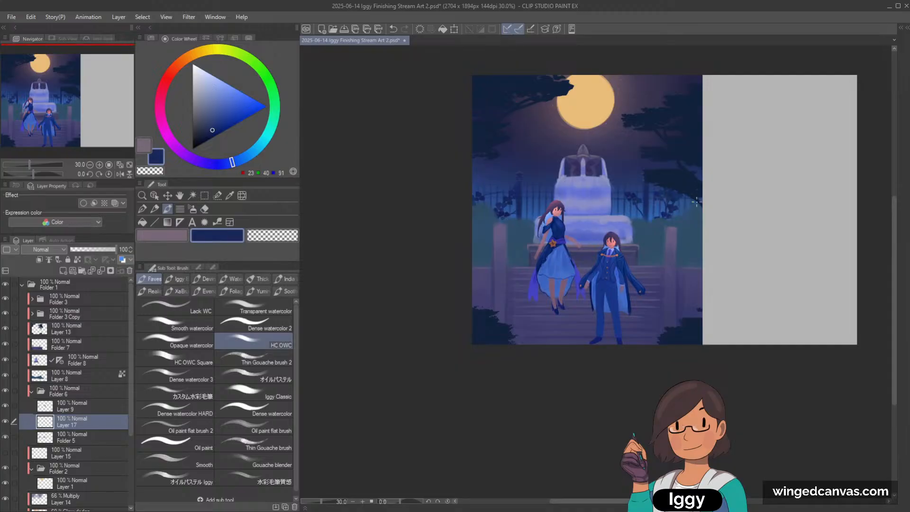
scroll(695, 202, up, 2)
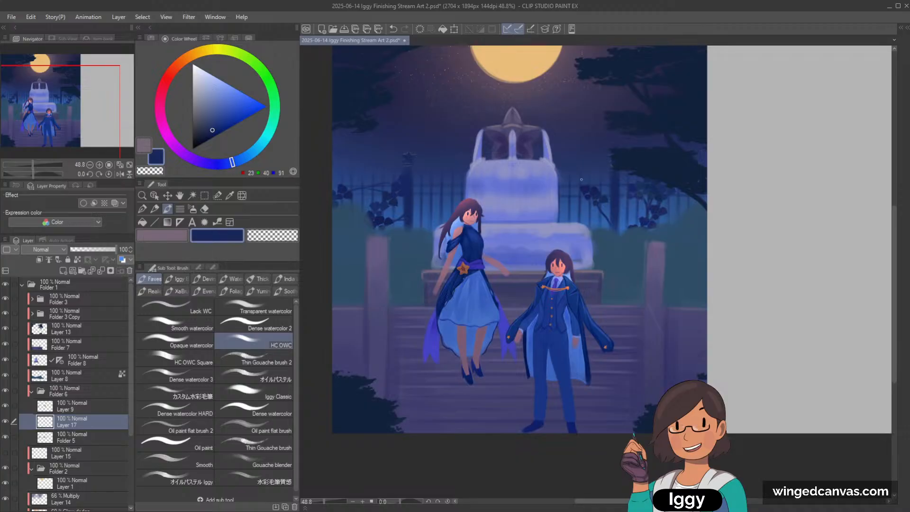
scroll(581, 179, down, 2)
scroll(641, 98, up, 1)
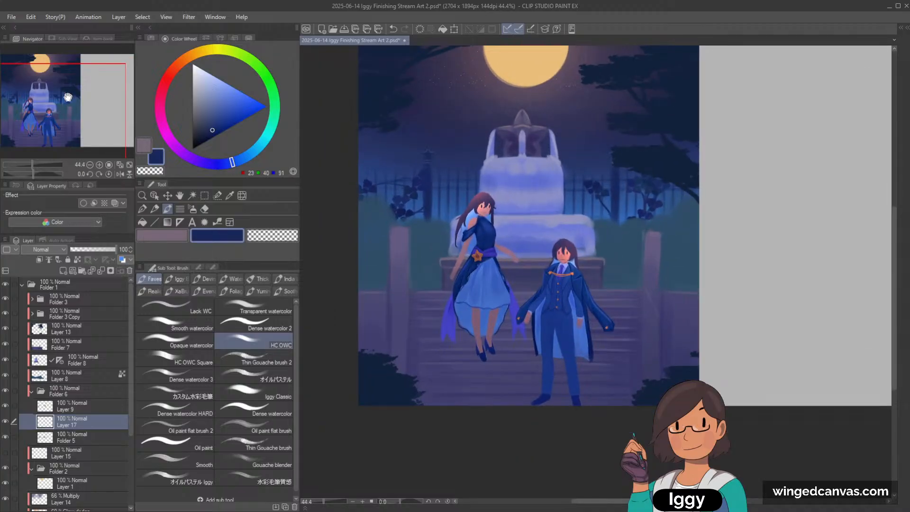
drag(68, 97, 71, 100)
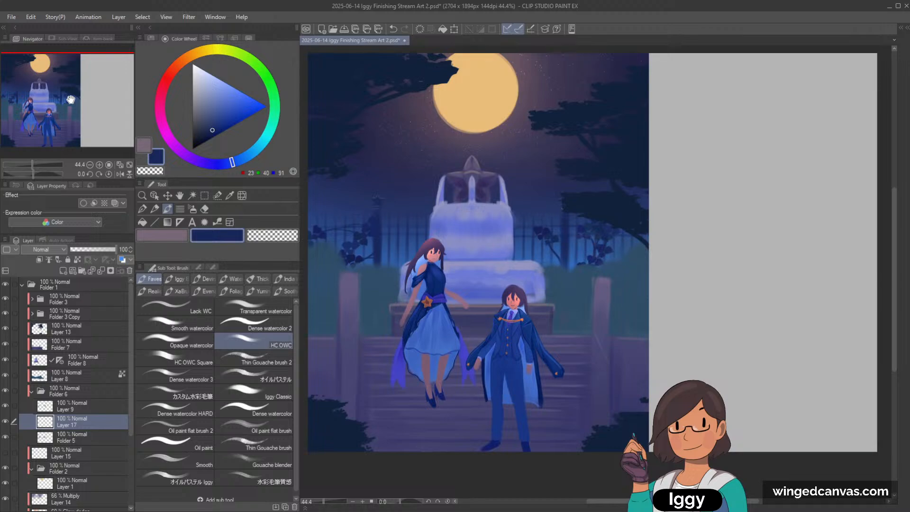
scroll(621, 269, down, 1)
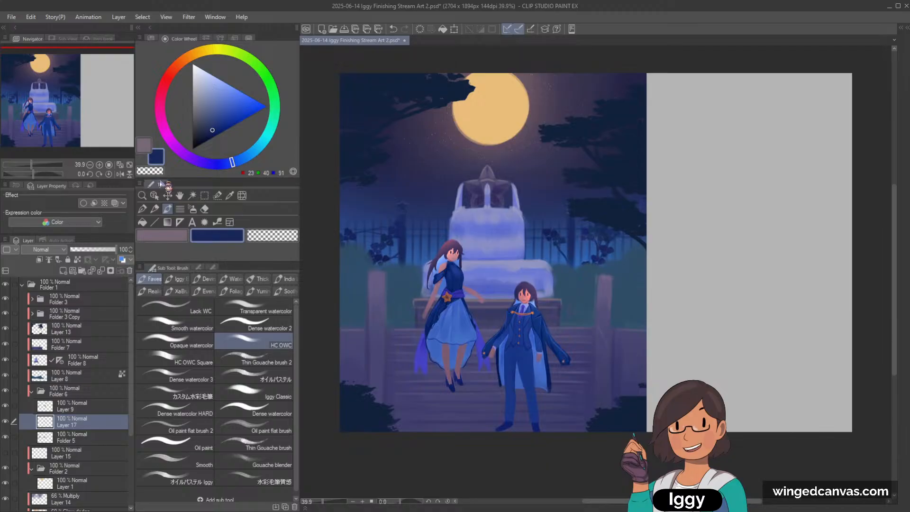
Pick the dark tree foliage layer on the canvas and try blurring it.
click(155, 195)
click(372, 123)
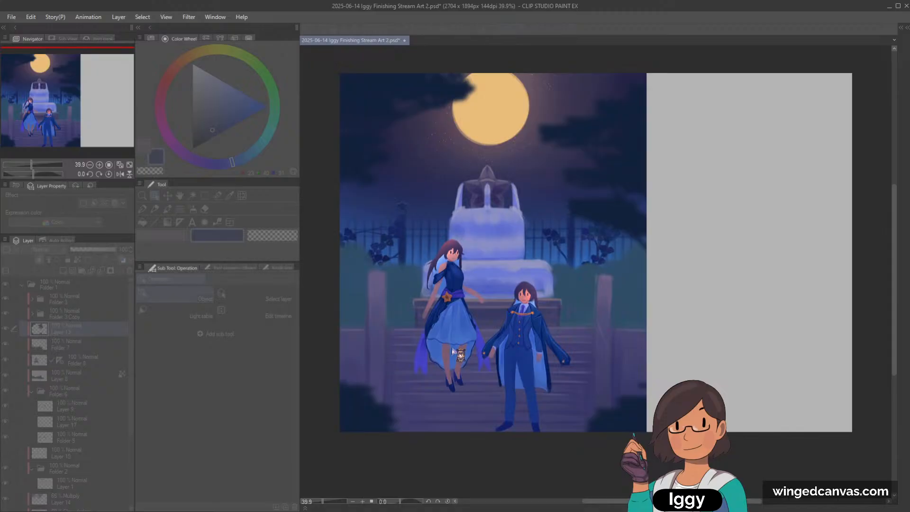
key(Escape)
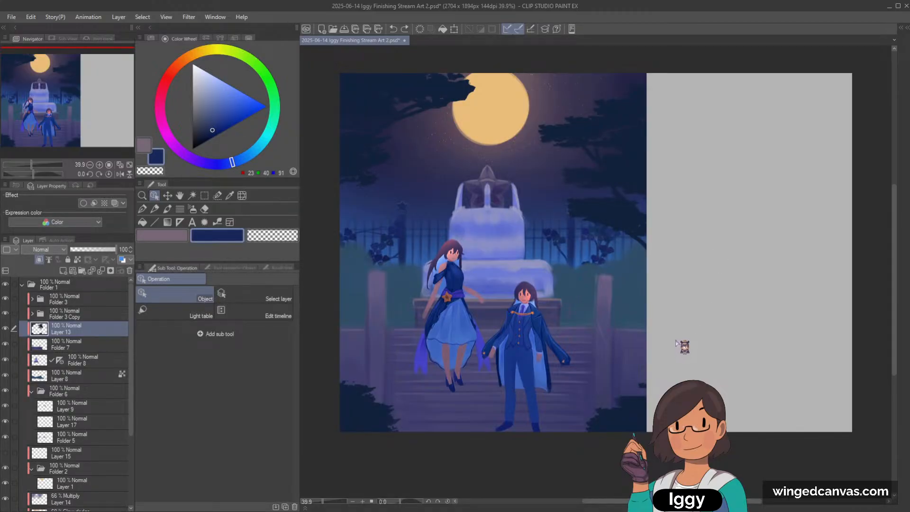
scroll(677, 344, down, 1)
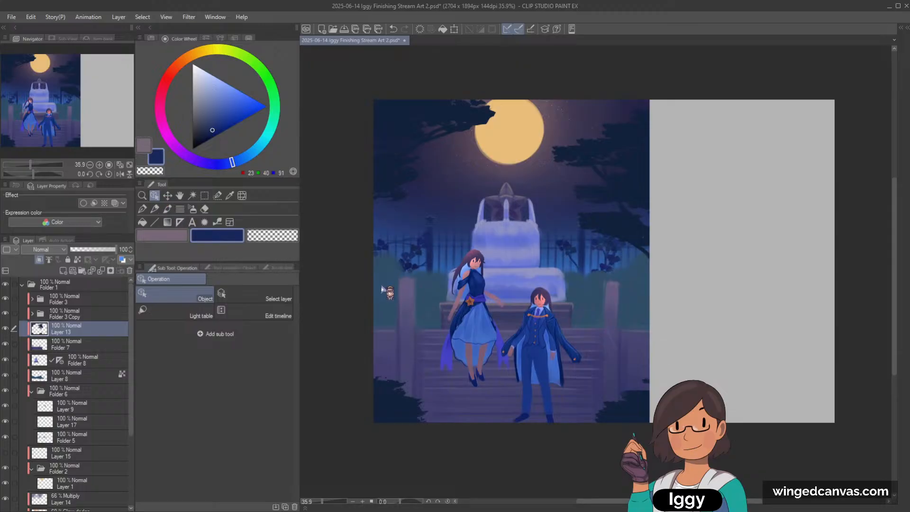
Make the hedge's layer active by picking the hedge on the canvas, and sample its blue for the HC OWC brush.
click(168, 208)
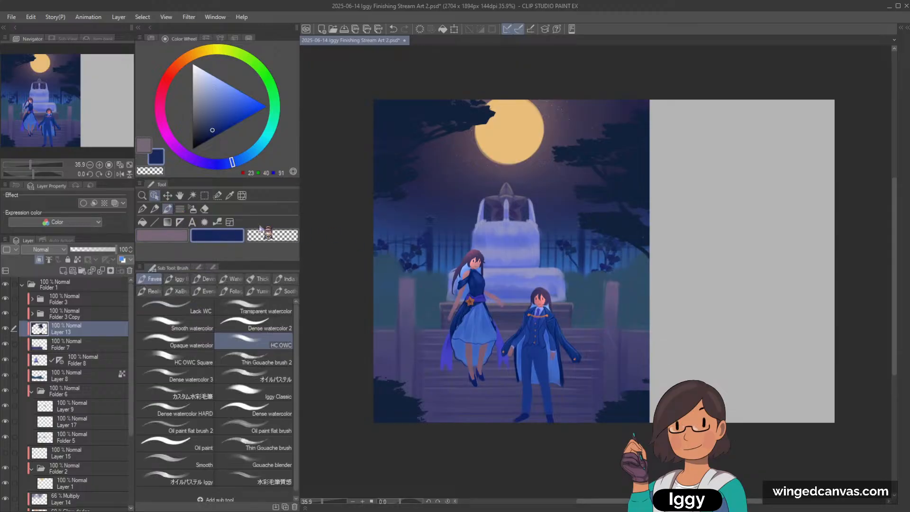
scroll(407, 283, up, 3)
alt+click(407, 283)
click(154, 195)
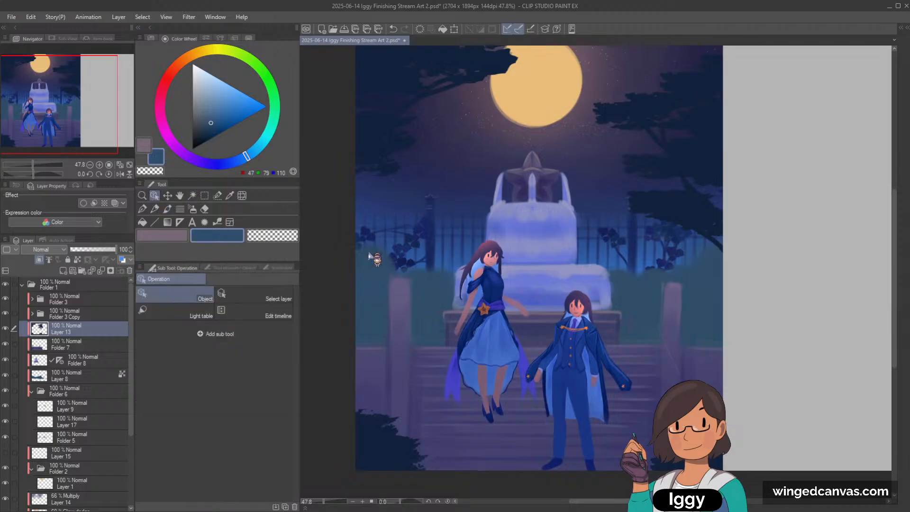
click(371, 281)
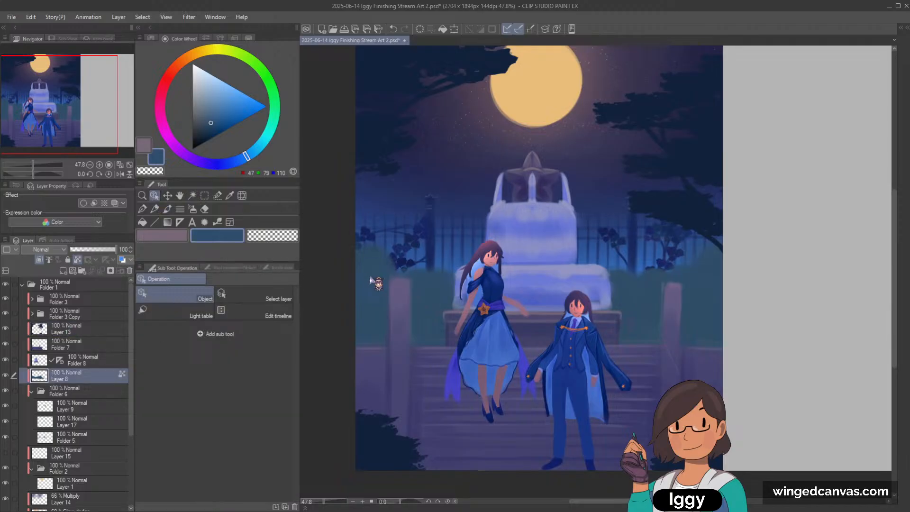
click(167, 208)
alt+click(369, 270)
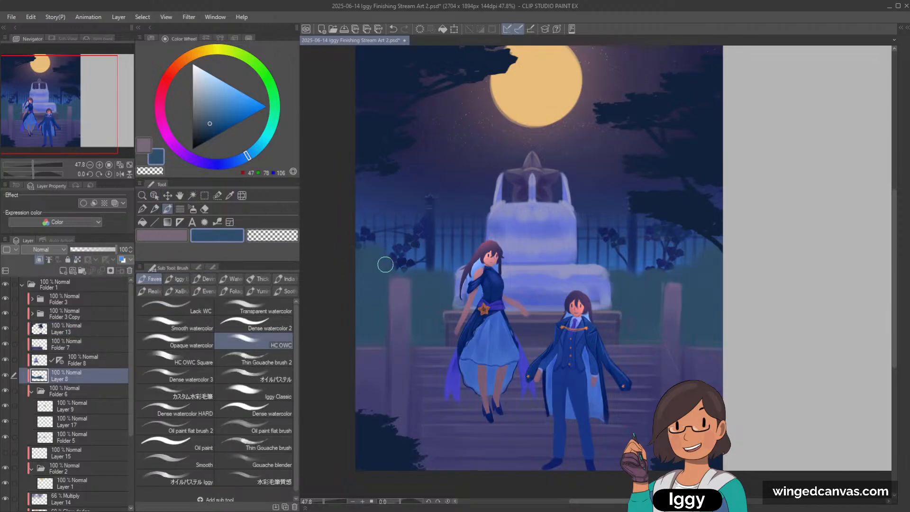
Blend the moon's yellow into the hedge blue and paint soft, lighter foliage highlights along the tops of both hedges.
alt+click(533, 92)
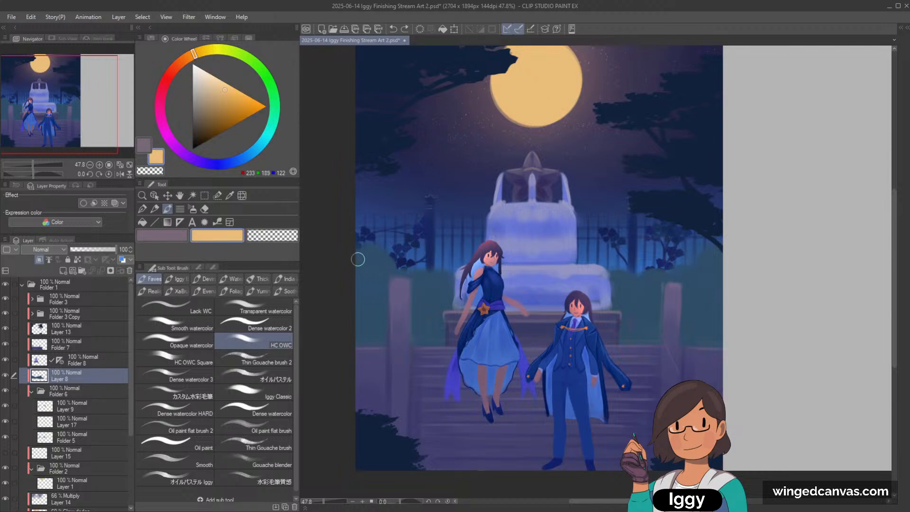
alt+click(374, 249)
alt+click(375, 250)
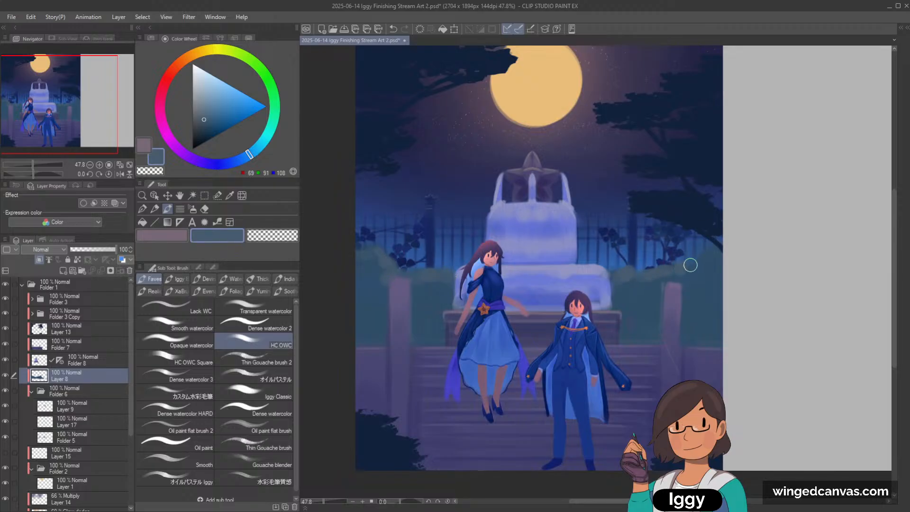
drag(690, 264, 729, 247)
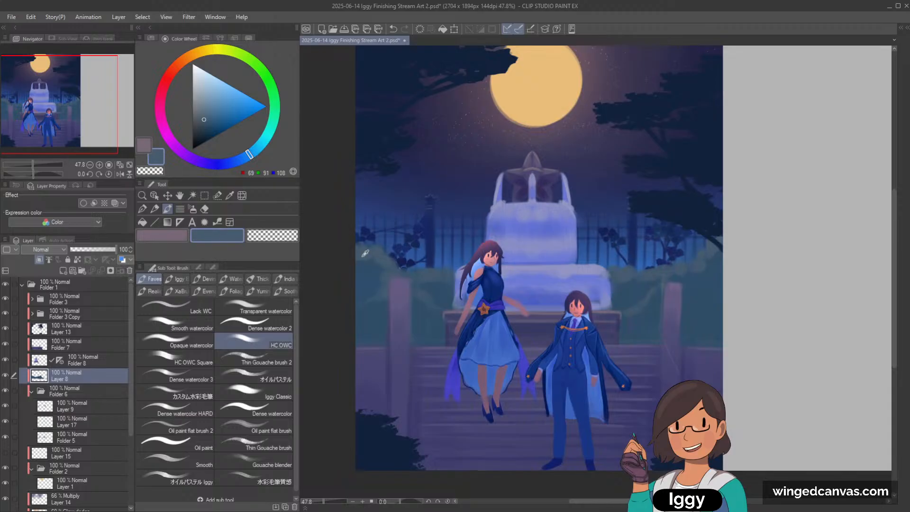
Mix brighter yellows into the hedge colour and dab smaller grey-green highlights along the upper edges of both hedges.
click(213, 50)
click(219, 86)
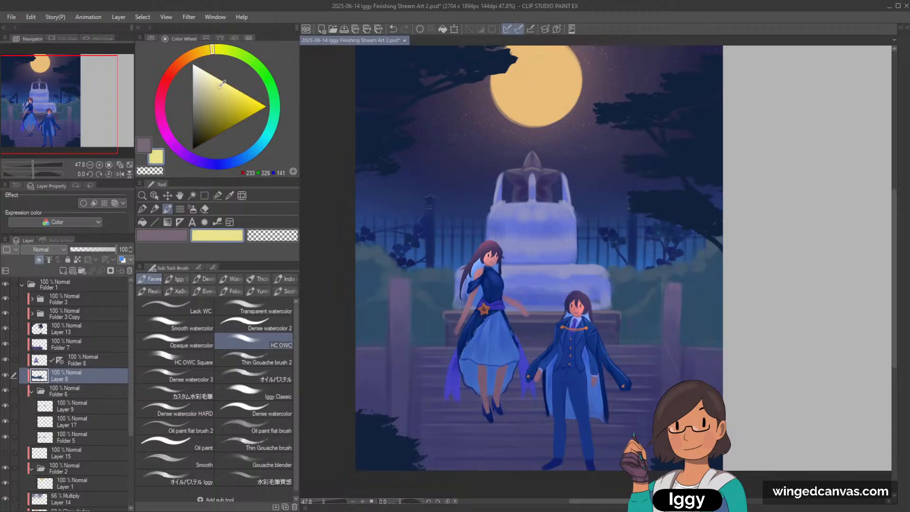
alt+click(367, 246)
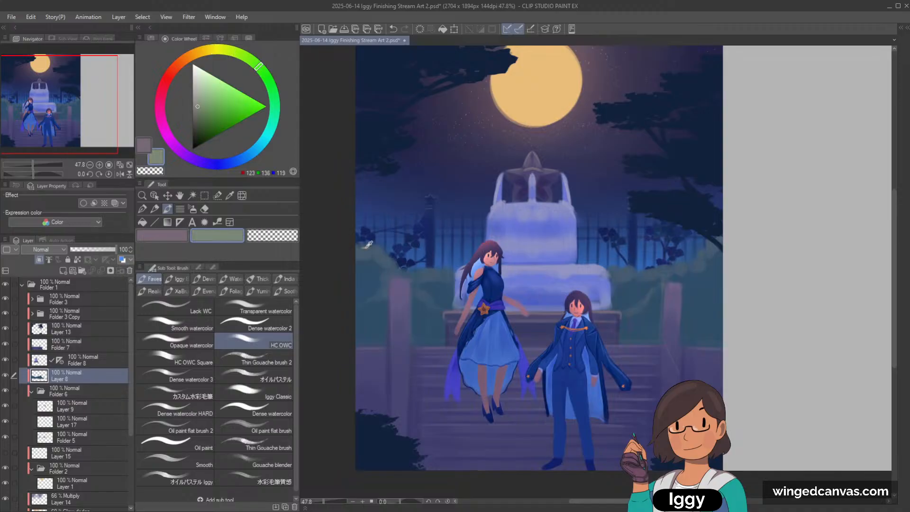
click(200, 52)
click(234, 92)
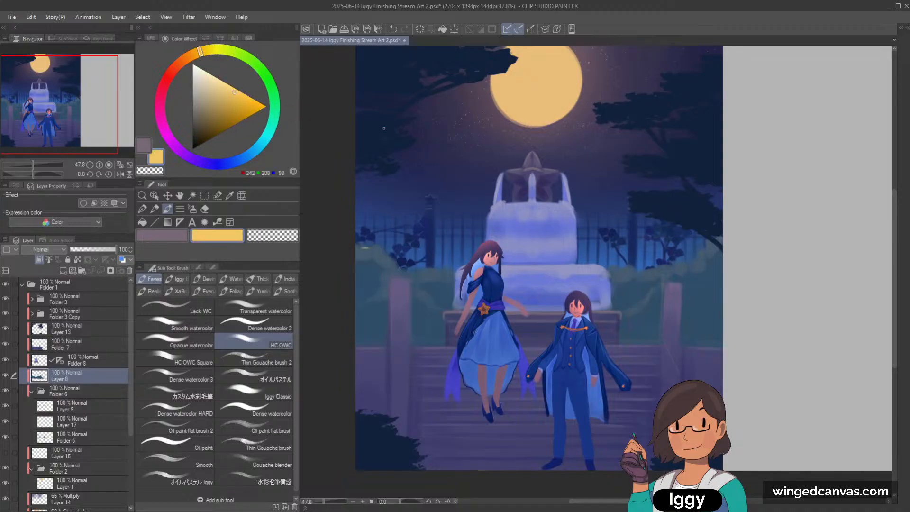
alt+click(381, 251)
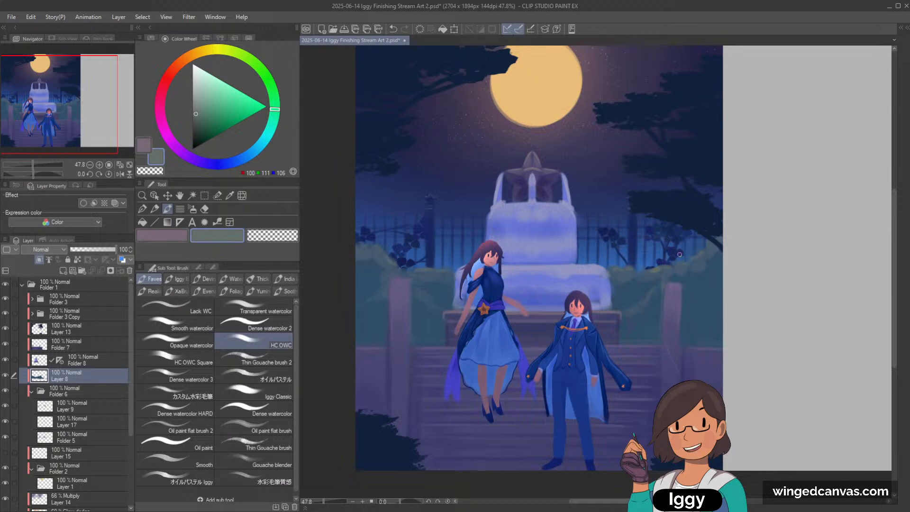
Mix magenta and pale periwinkle into the sampled hedge blue to get a lighter blue for the hedge blossoms.
alt+click(389, 268)
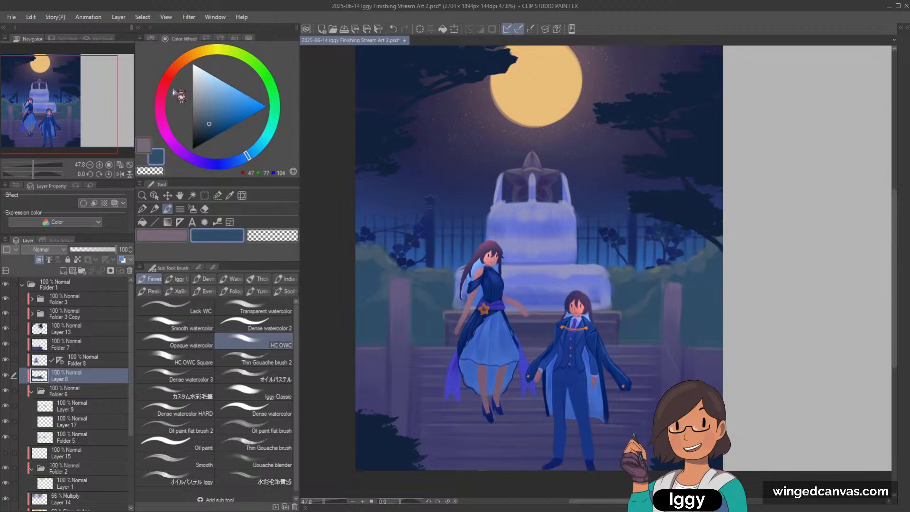
click(165, 129)
click(227, 107)
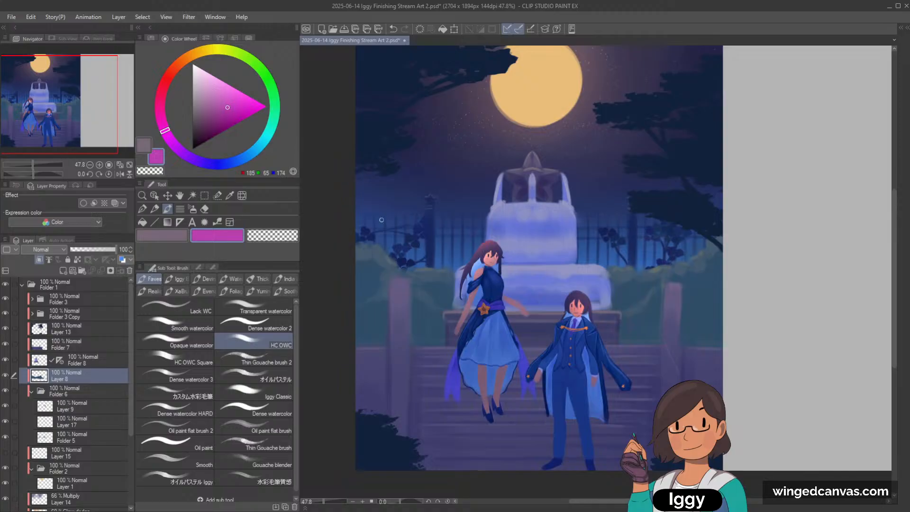
alt+click(368, 269)
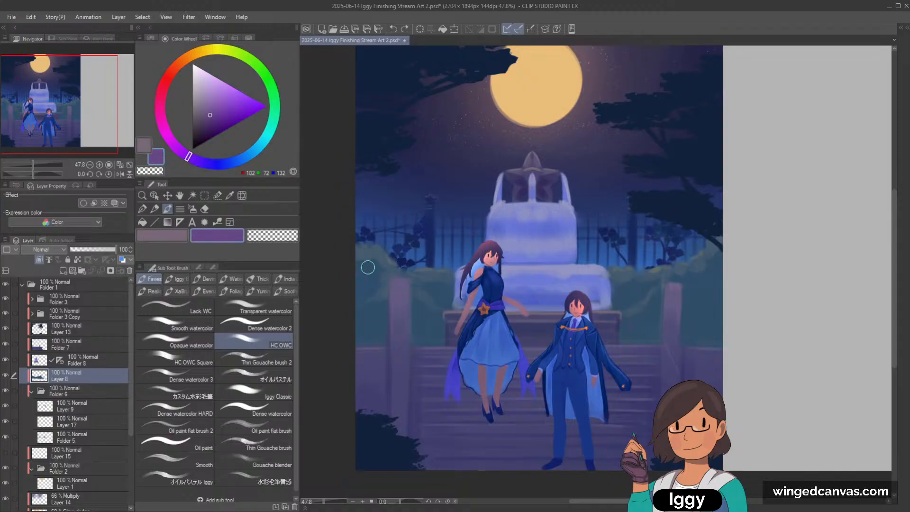
click(227, 162)
click(215, 82)
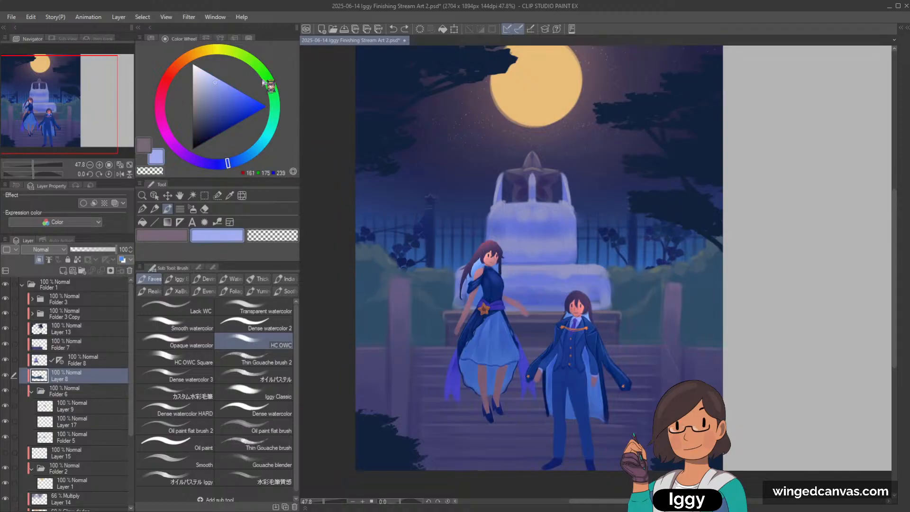
alt+click(366, 269)
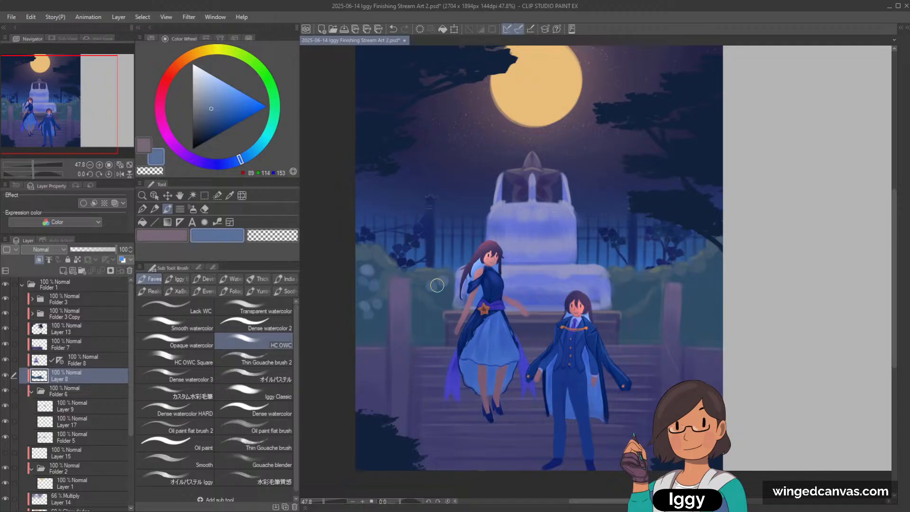
Dab clusters of round light-blue blossoms across both hedges, on either side of the fountain and out to the edges.
click(423, 304)
click(416, 295)
click(621, 289)
click(632, 279)
click(617, 275)
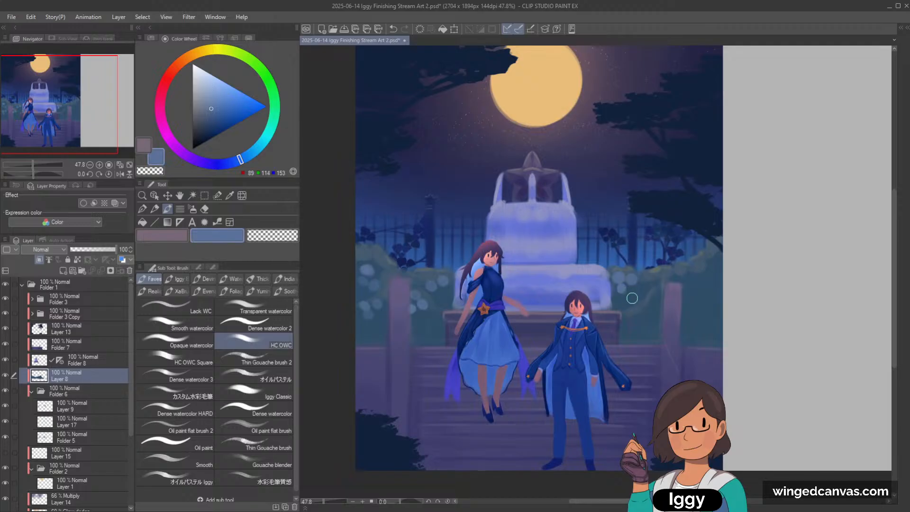
click(640, 327)
click(647, 302)
click(704, 273)
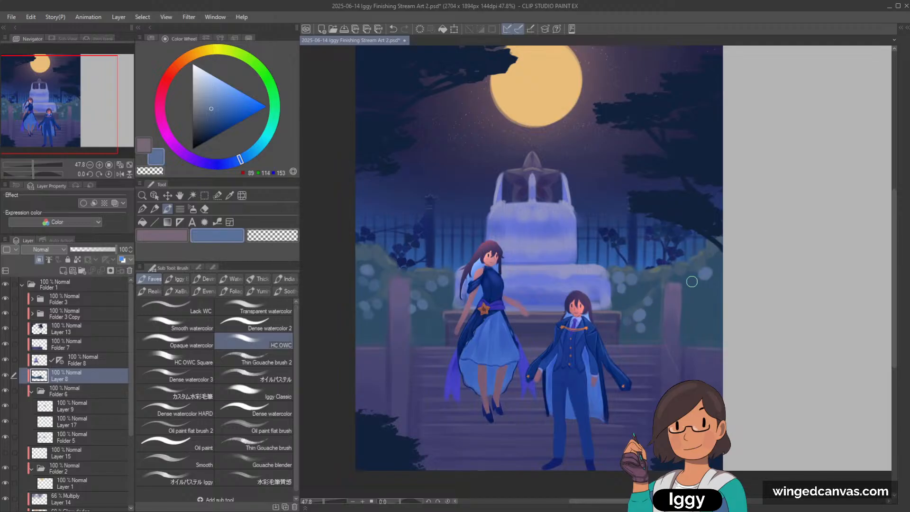
click(713, 305)
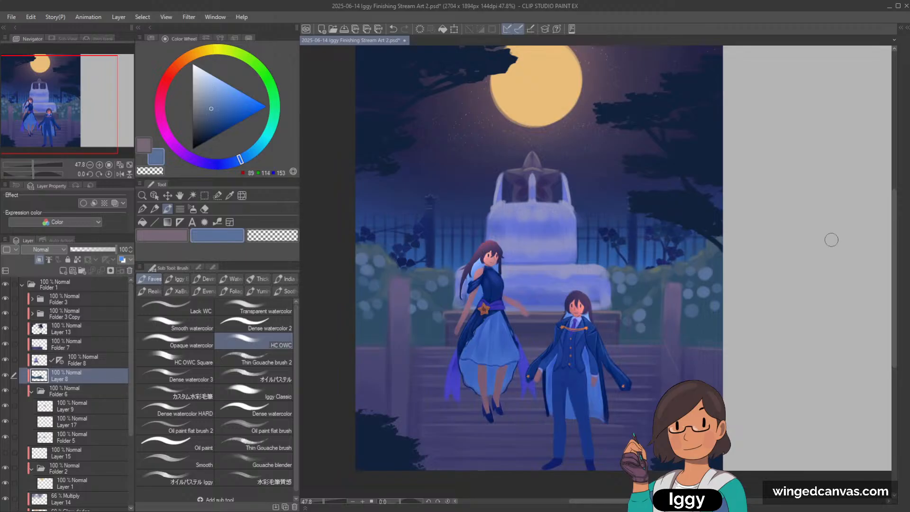
Check the whole illustration at a smaller size and save the file.
scroll(741, 239, down, 3)
scroll(746, 234, up, 2)
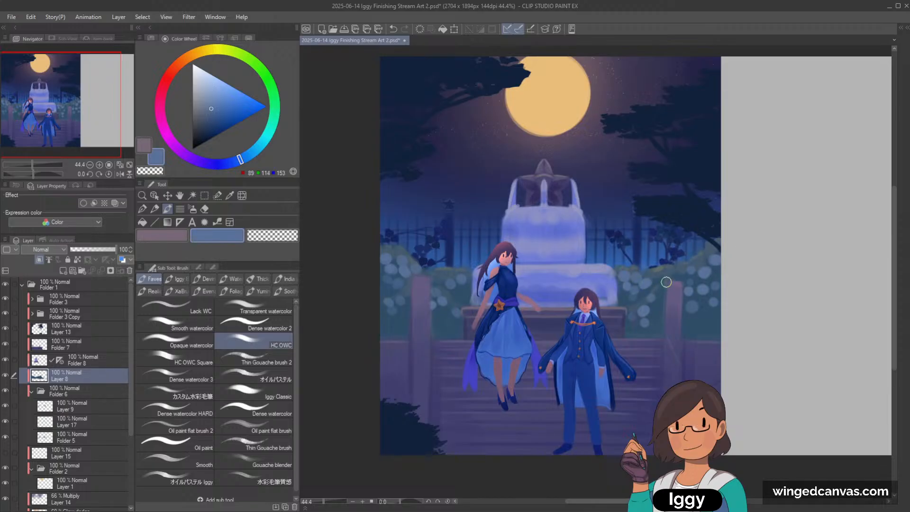
scroll(676, 260, down, 1)
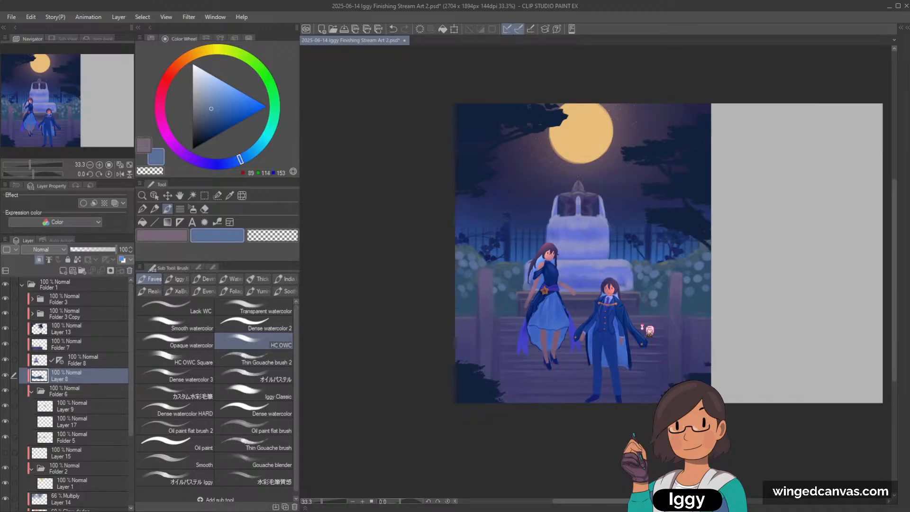
key(ctrl+s)
scroll(645, 311, up, 1)
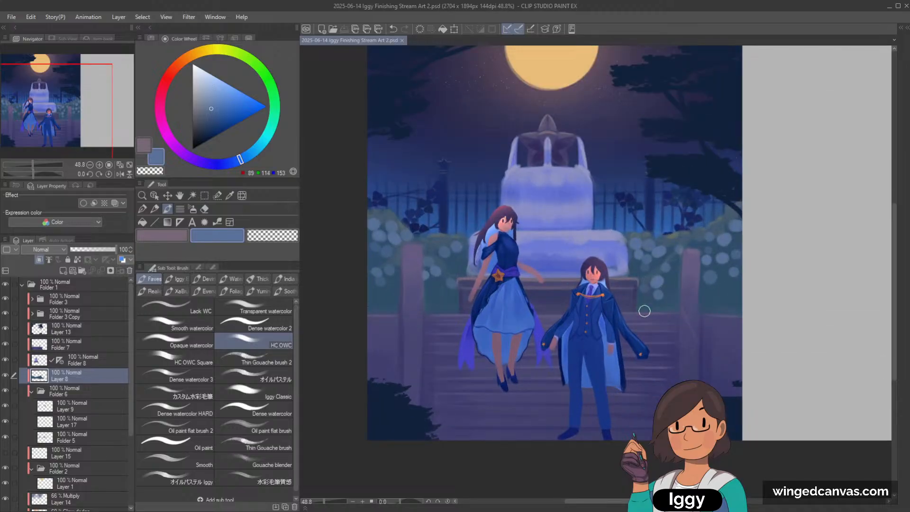
Merge Folder 3 Copy and Folder 3 each into a single layer.
click(85, 316)
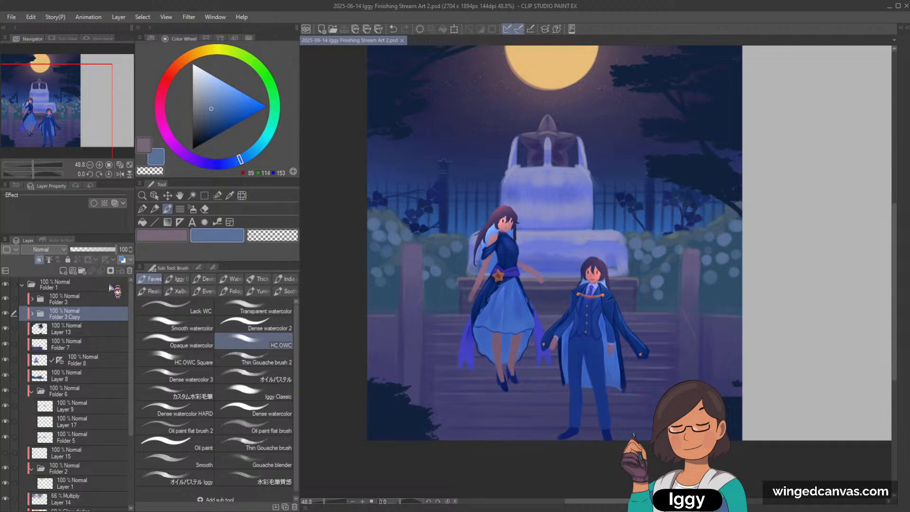
key(alt+shift+e)
click(80, 303)
key(alt+shift+e)
Try to repaint the girl's eyes by covering them with sampled skin tones and redrawing one in dark blue.
scroll(503, 219, up, 5)
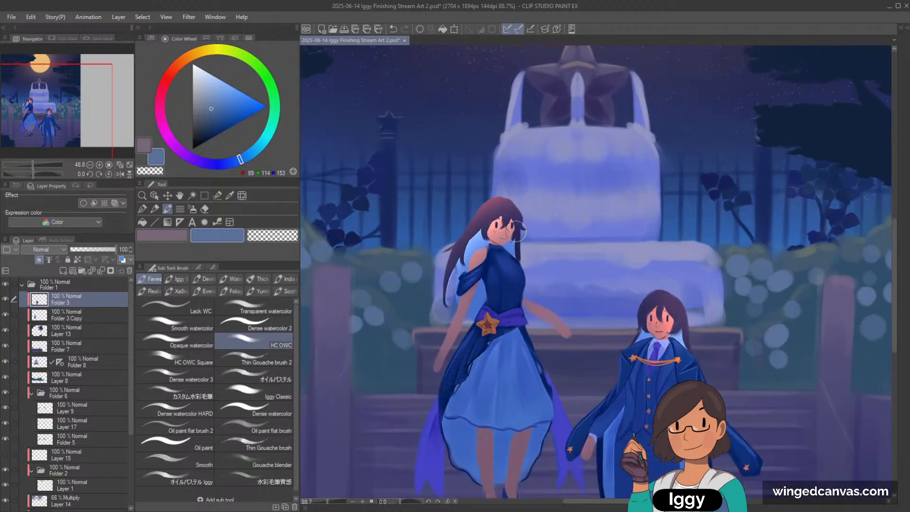
alt+click(497, 232)
key([)
key([)
key([)
key([)
key([)
key([)
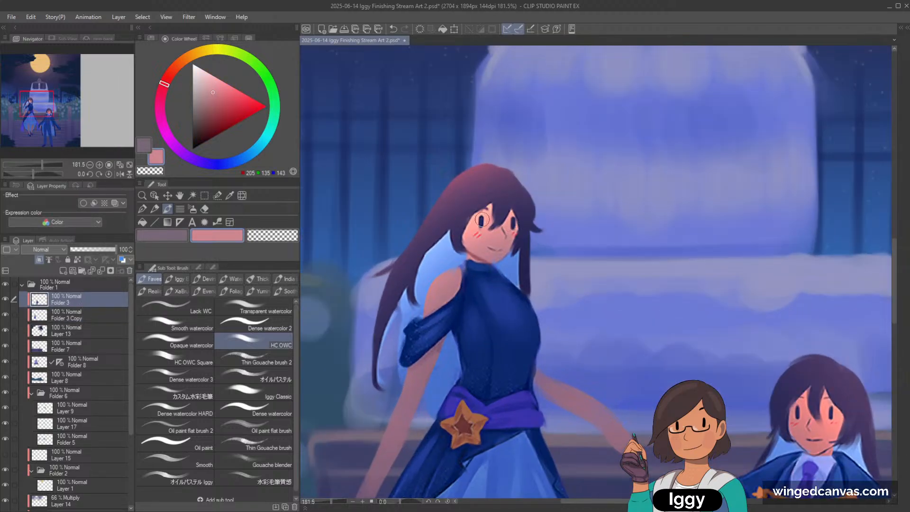
mouse_move(482, 219)
mouse_down()
mouse_move(515, 210)
mouse_move(514, 228)
mouse_move(512, 208)
mouse_up()
key(ctrl+z)
alt+click(489, 222)
alt+click(513, 220)
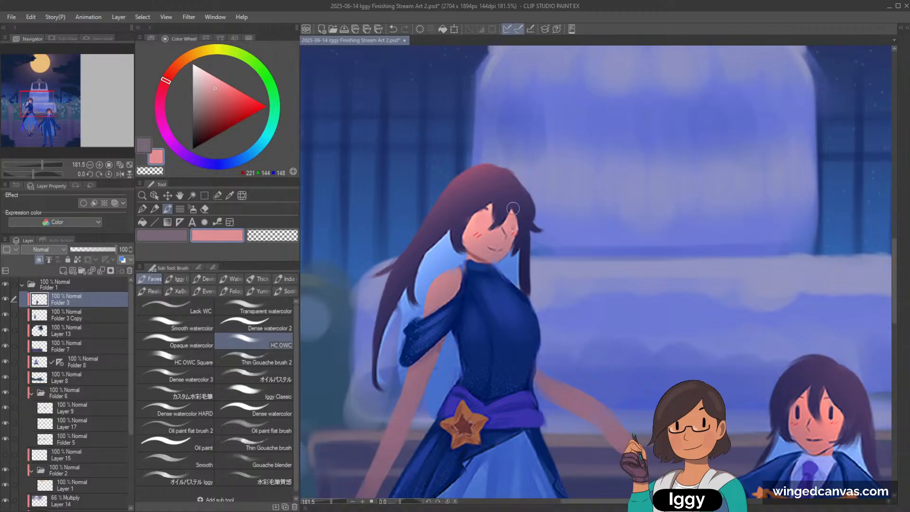
alt+click(523, 233)
drag(482, 215, 484, 223)
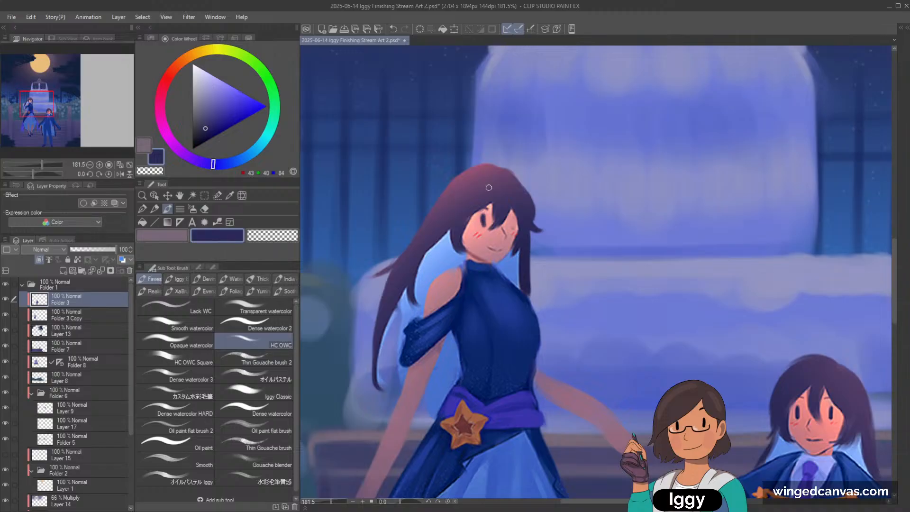
Undo the repainting of the girl's eyes.
key(ctrl+z)
key(ctrl+z)
key(ctrl+z)
key(ctrl+z)
scroll(503, 187, down, 4)
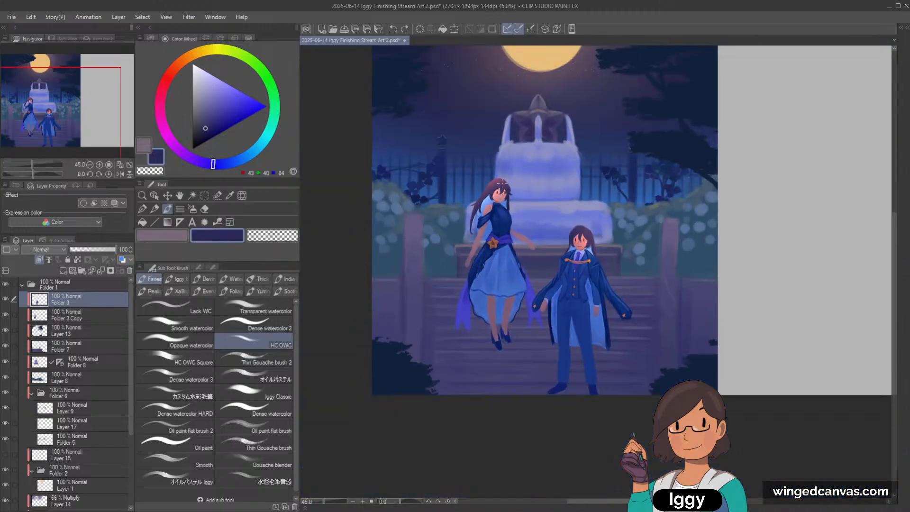
Try to reshape the girl's foot with Liquify on the Folder 3 layer.
scroll(545, 375, up, 2)
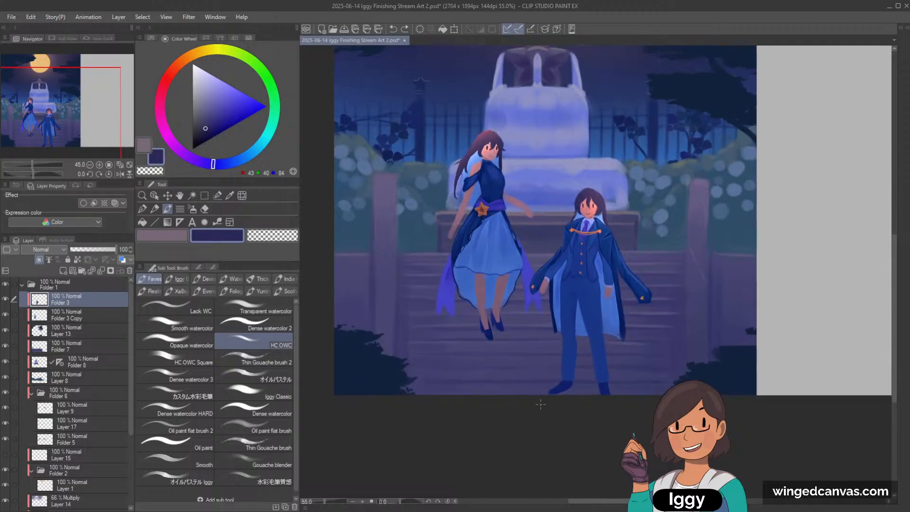
click(241, 195)
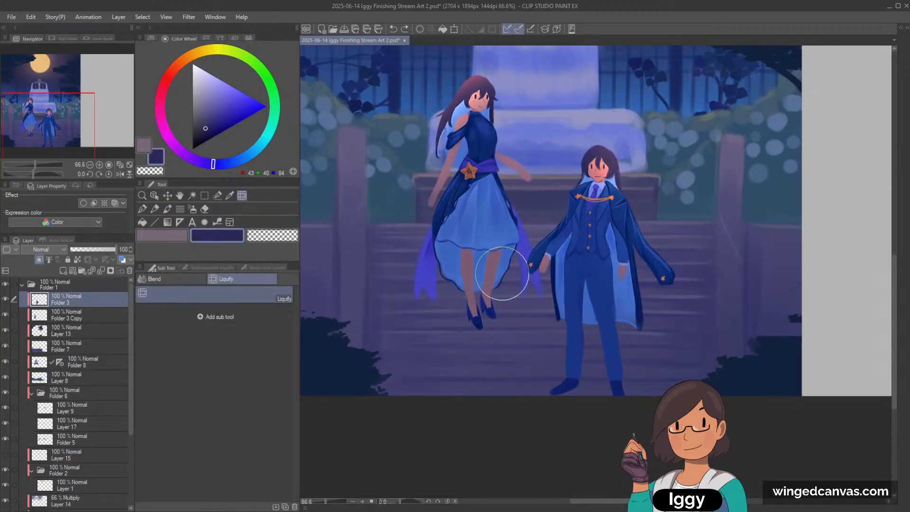
drag(503, 308, 498, 310)
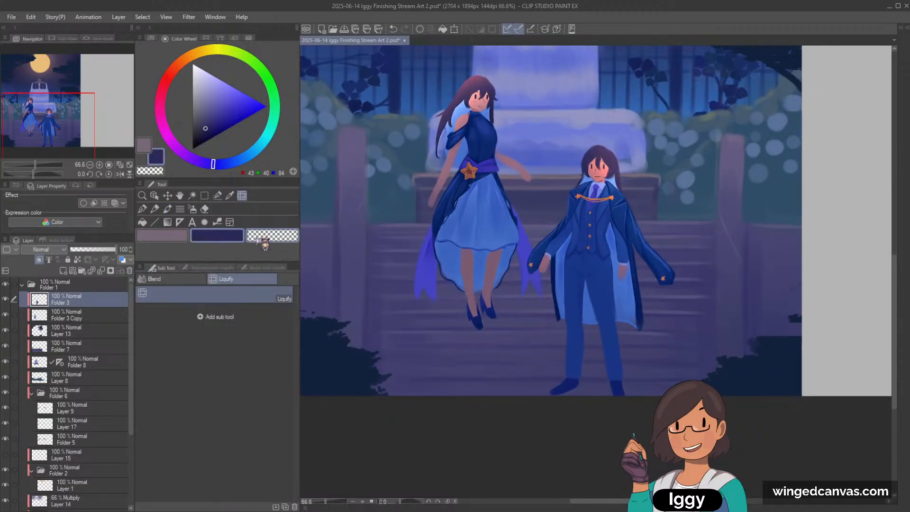
Mask the girl's right-hand leg and shoe, from the skirt hem down, with the Selection pen.
click(217, 195)
scroll(468, 313, up, 2)
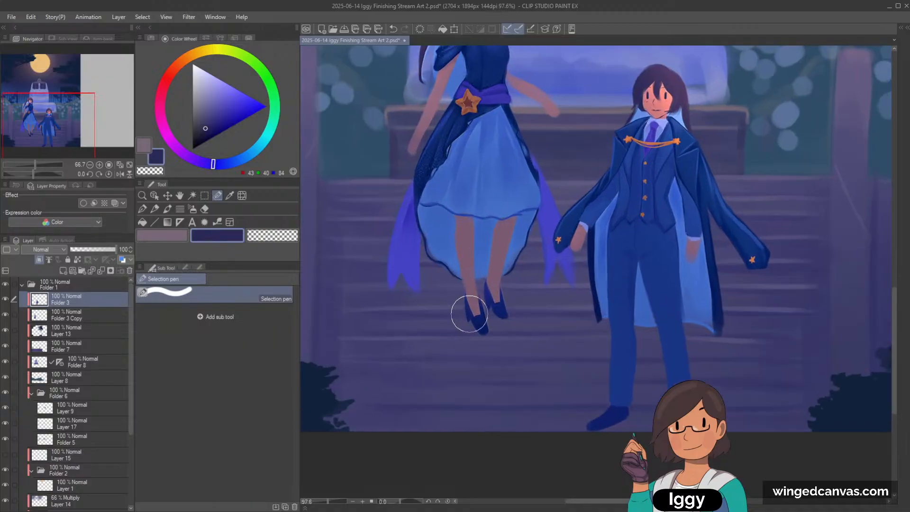
drag(466, 303, 469, 340)
key(ctrl+z)
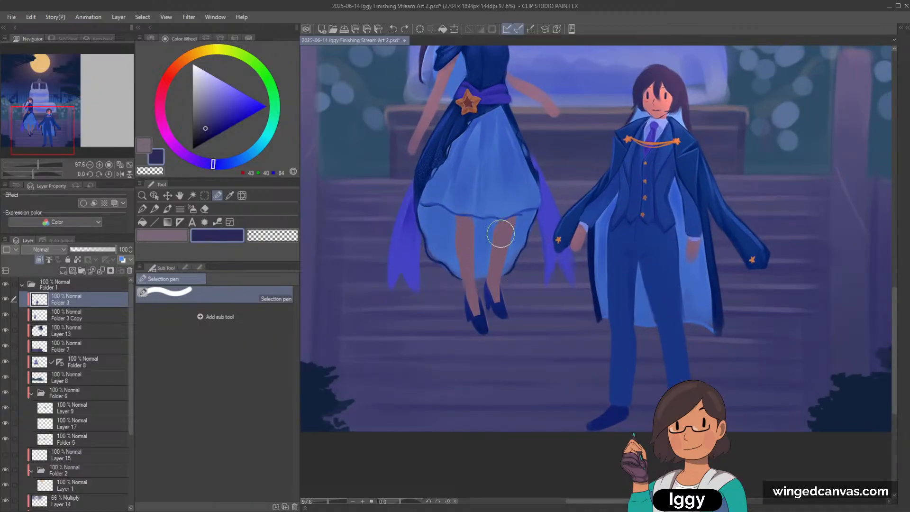
drag(497, 254, 494, 276)
drag(493, 273, 498, 313)
drag(498, 303, 506, 328)
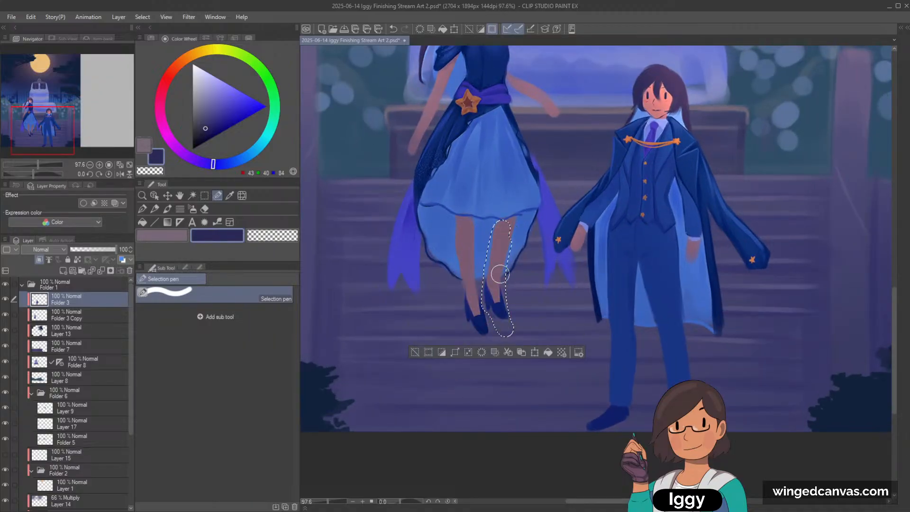
drag(500, 274, 518, 227)
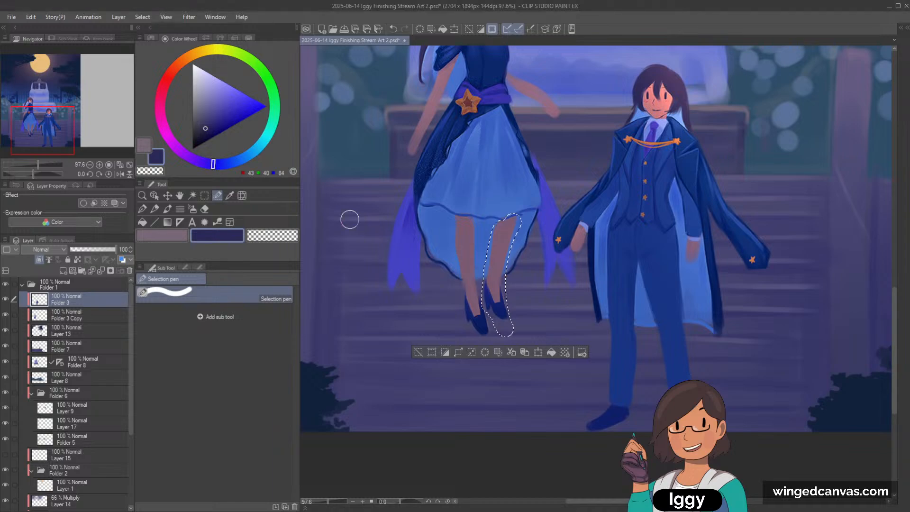
Rotate and shift the selected leg slightly outward on the Folder 3 Copy layer, and clear the selection.
click(69, 317)
click(6, 314)
click(6, 315)
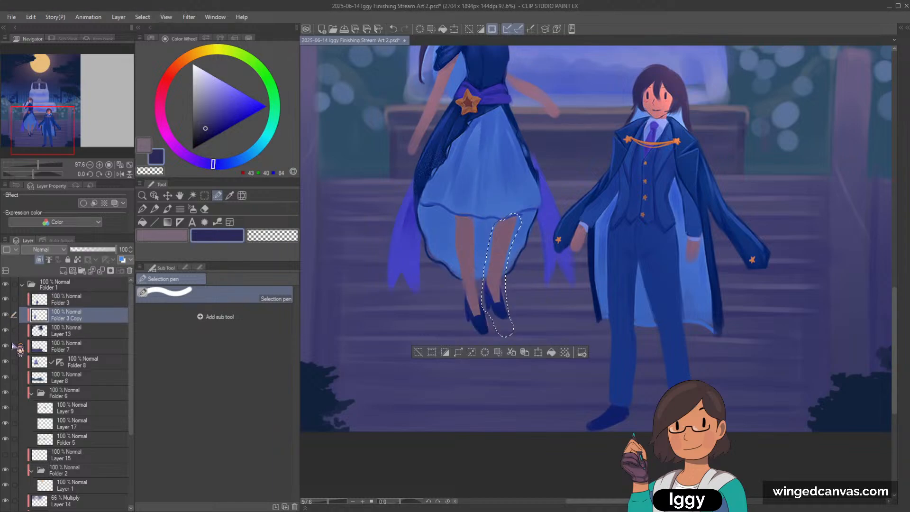
key(ctrl+t)
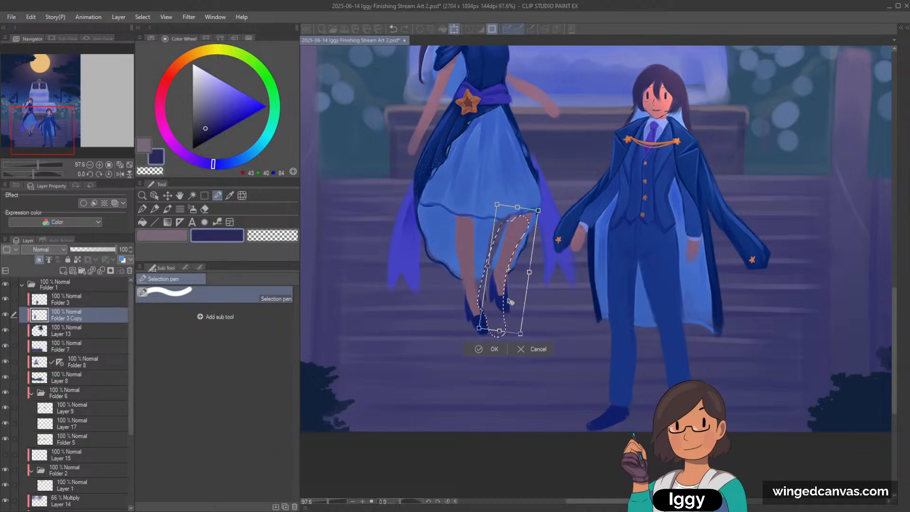
drag(576, 276, 577, 280)
key(ctrl+z)
drag(504, 310, 512, 304)
click(477, 353)
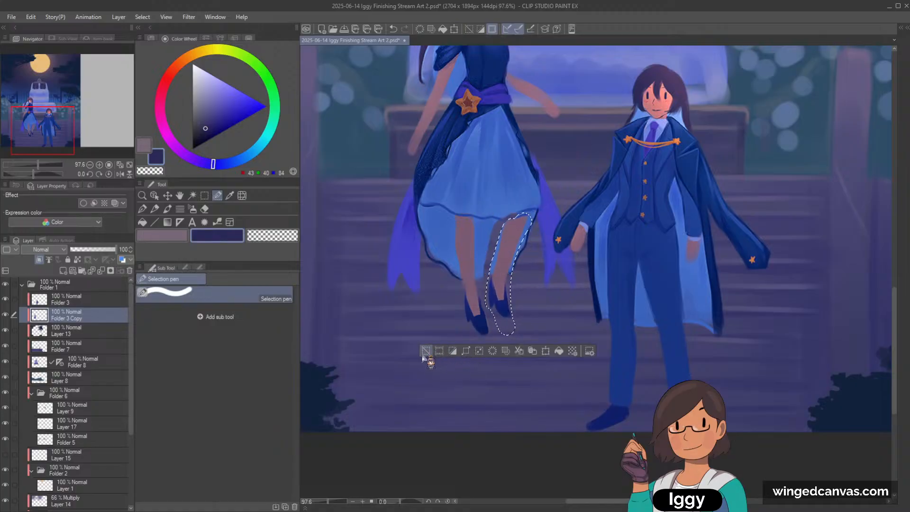
click(427, 352)
Transform the Folder 3 Copy layer by rotating the whole girl slightly clockwise.
click(242, 196)
key(bracketleft)
key(bracketleft)
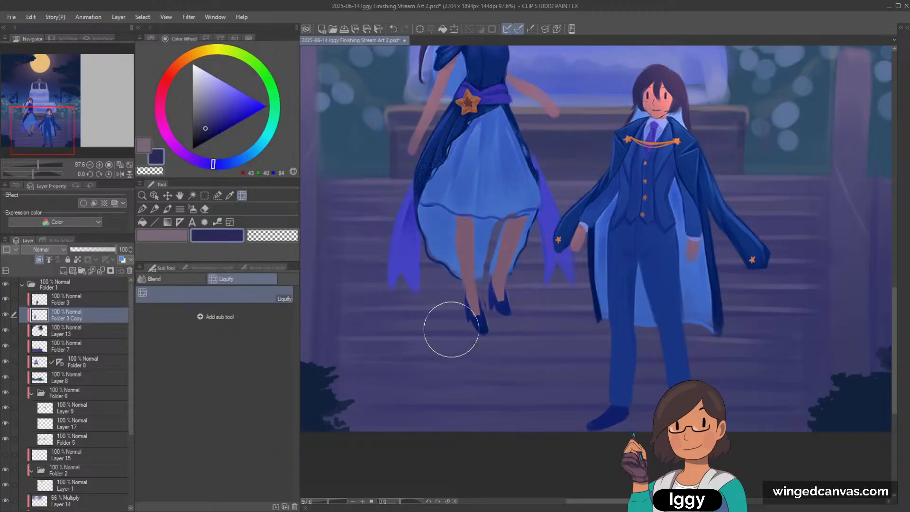
key(ctrl+t)
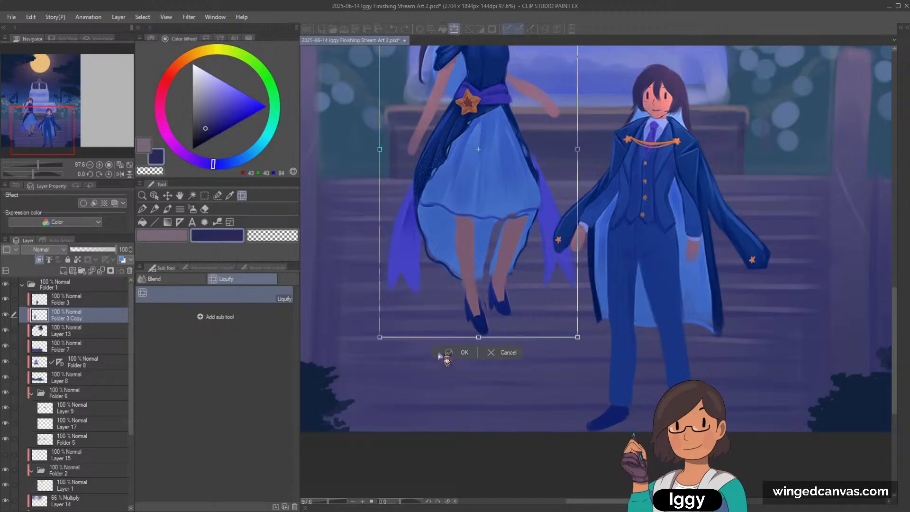
drag(604, 306, 598, 317)
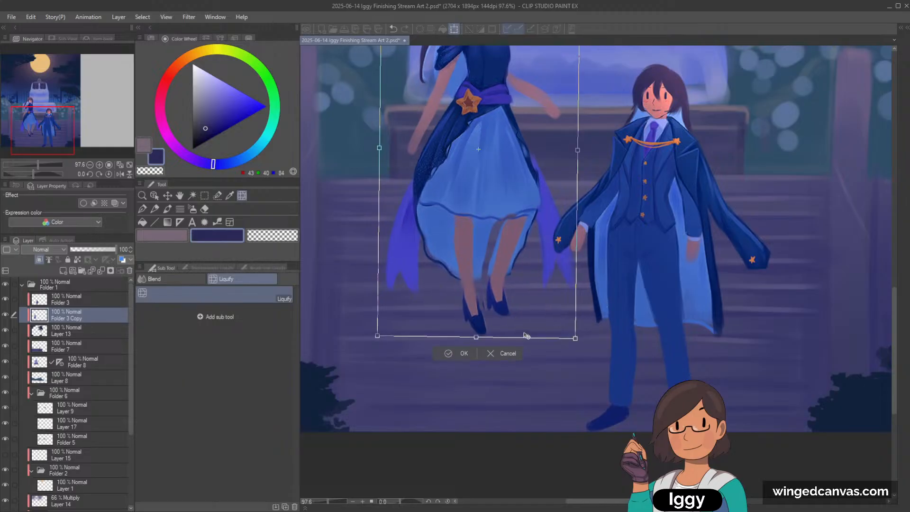
click(448, 353)
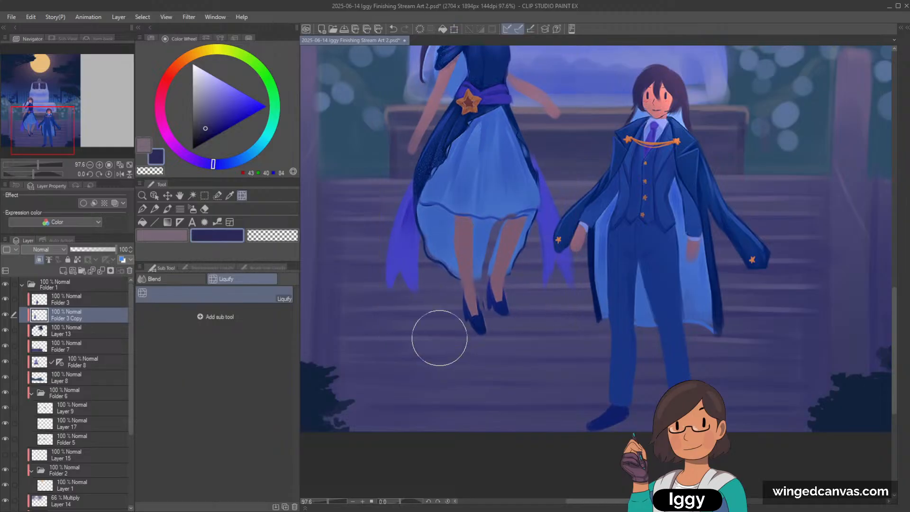
Select the girl's left-hand leg with the Selection pen, rotate it clockwise and shift it down and outward, and deselect.
click(218, 195)
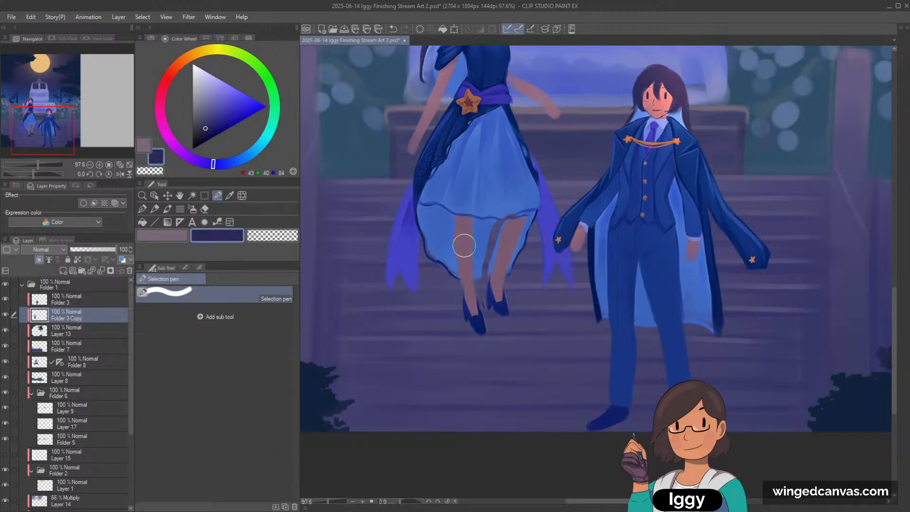
mouse_move(460, 219)
mouse_down()
mouse_move(481, 351)
mouse_move(474, 346)
mouse_up()
key(ctrl+t)
mouse_move(494, 222)
mouse_down()
mouse_move(500, 230)
mouse_move(502, 219)
mouse_up()
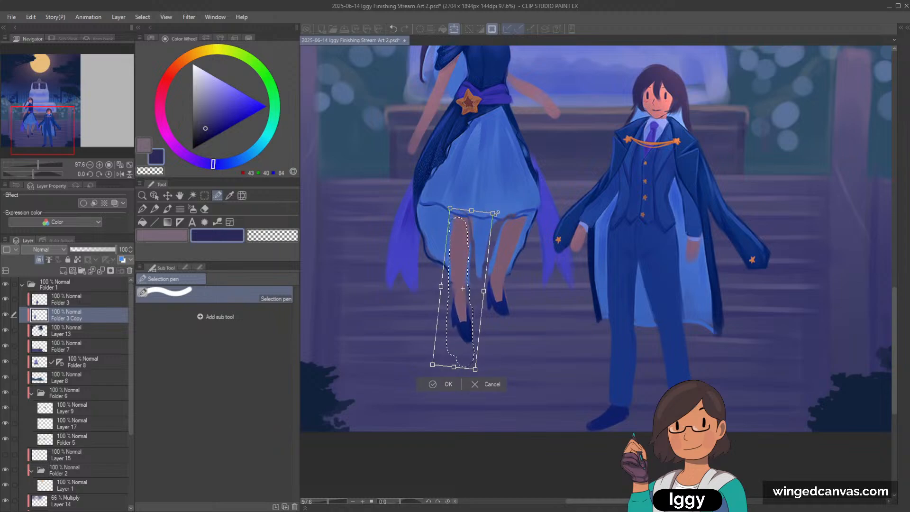
click(434, 384)
click(377, 387)
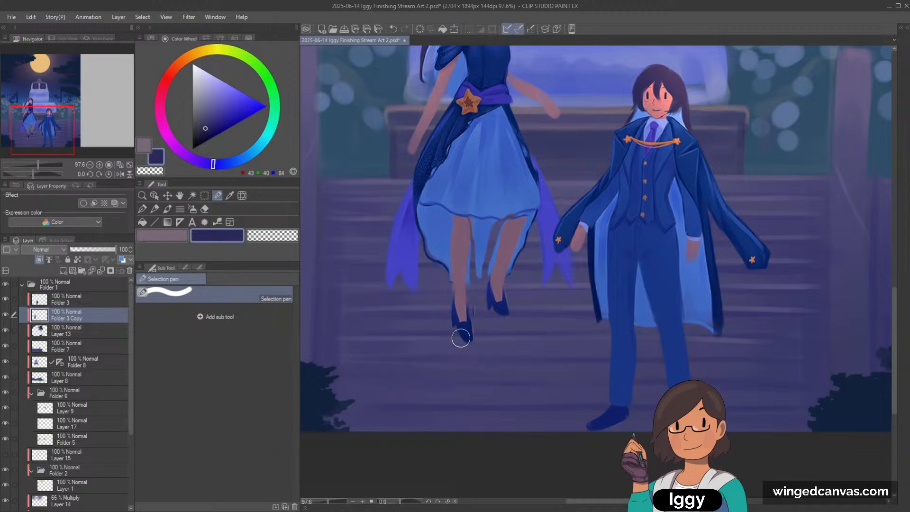
Reshape the toe and heel of the girl's left-hand shoe with the HC OWC brush, using sampled navy and transparent colour.
alt+click(430, 282)
key(b)
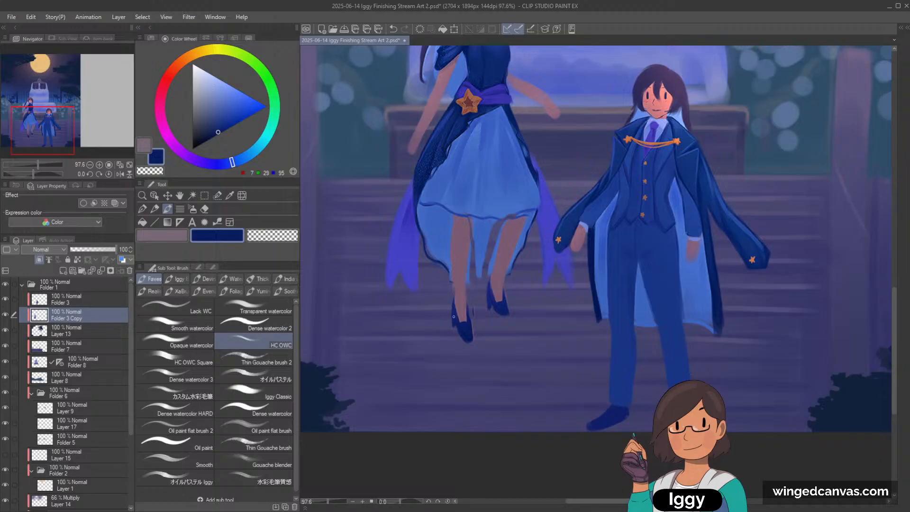
key(c)
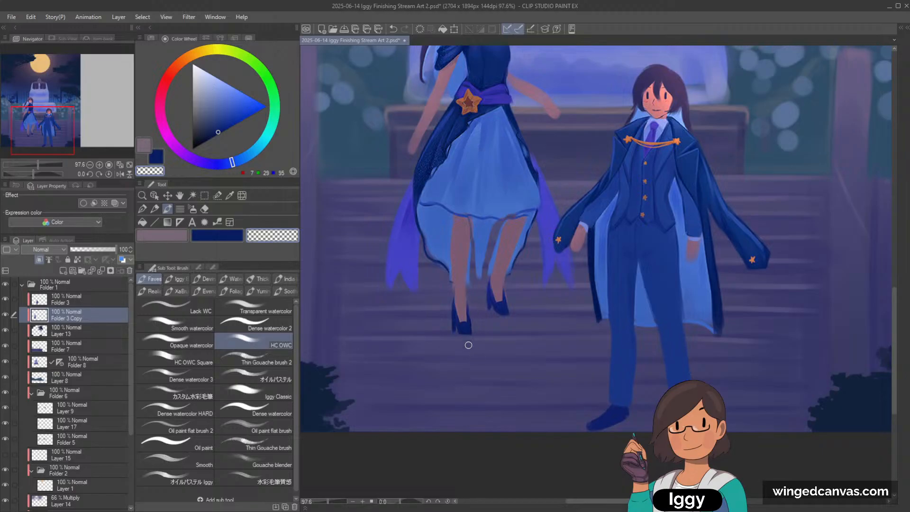
key(c)
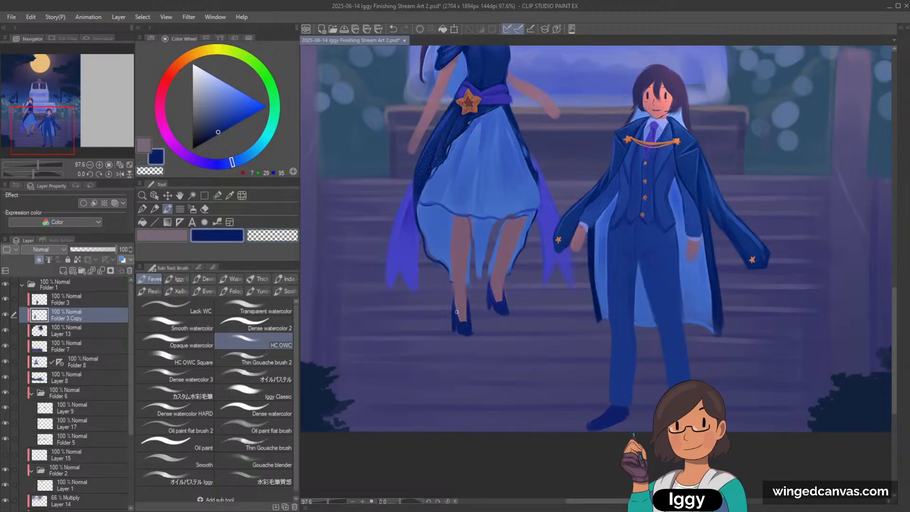
key(c)
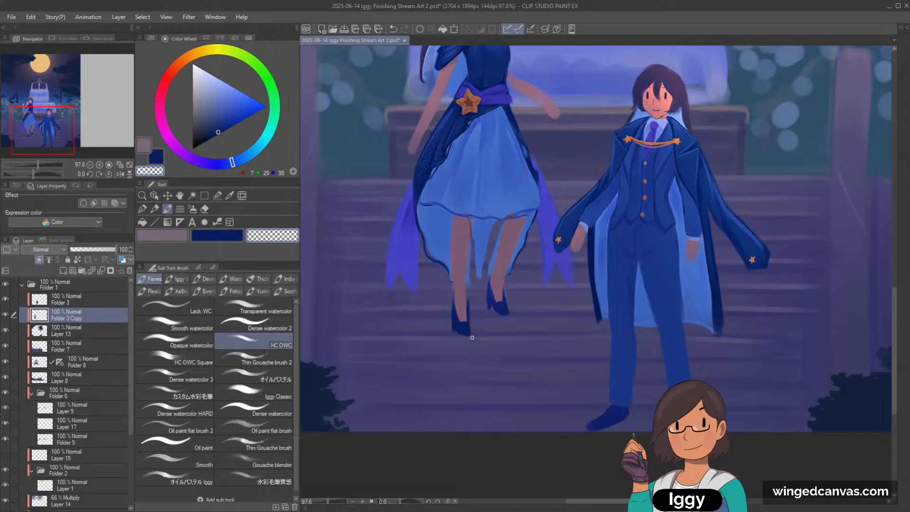
alt+click(457, 263)
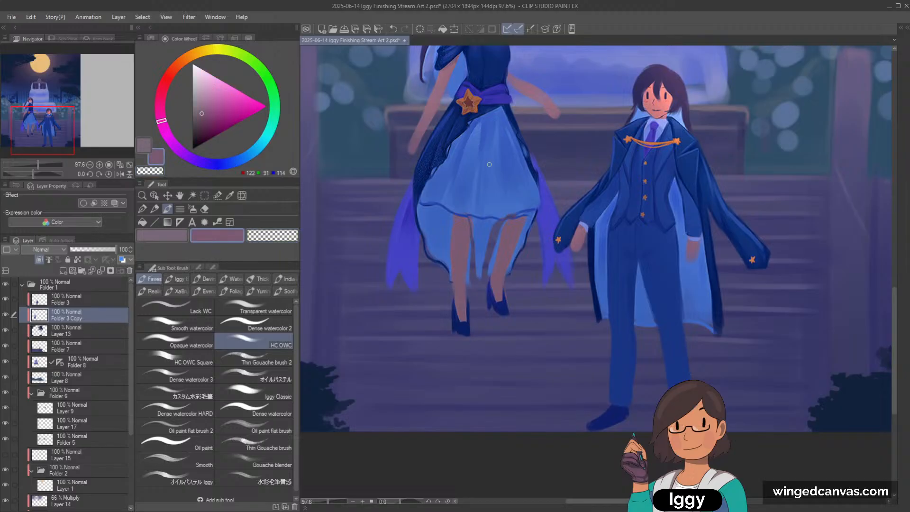
Paint sampled skirt blue over the gaps between the girl's legs on a new layer below Folder 3 Copy, and merge it into Folder 3 Copy.
alt+click(480, 226)
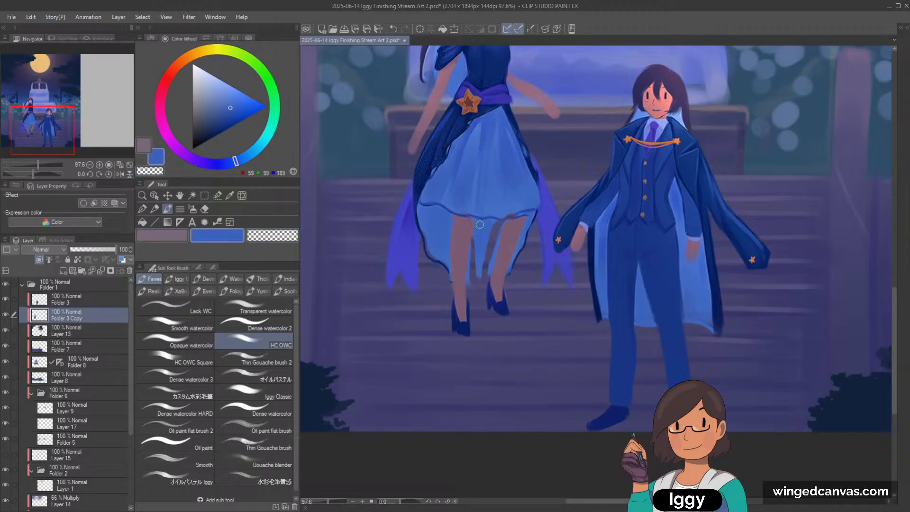
drag(71, 332, 77, 307)
click(63, 271)
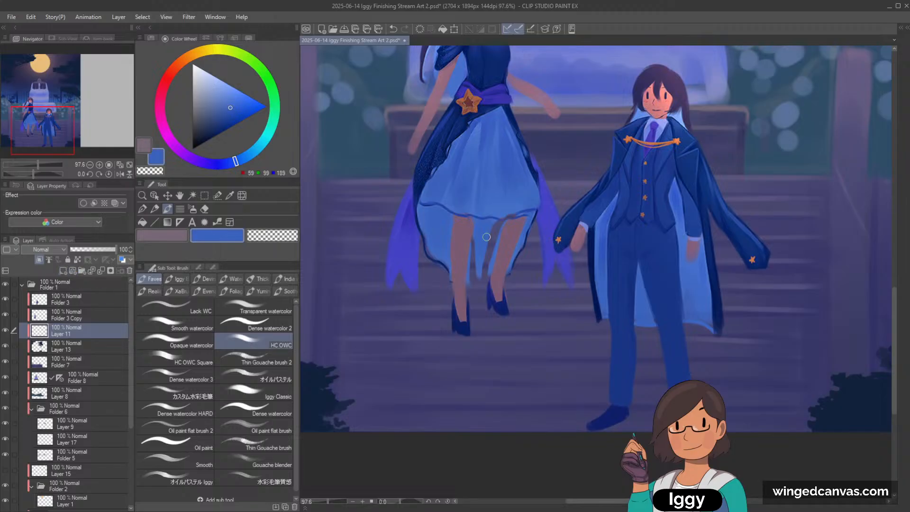
mouse_move(476, 240)
mouse_down()
mouse_move(471, 264)
mouse_move(485, 234)
mouse_move(507, 228)
mouse_move(479, 266)
mouse_up()
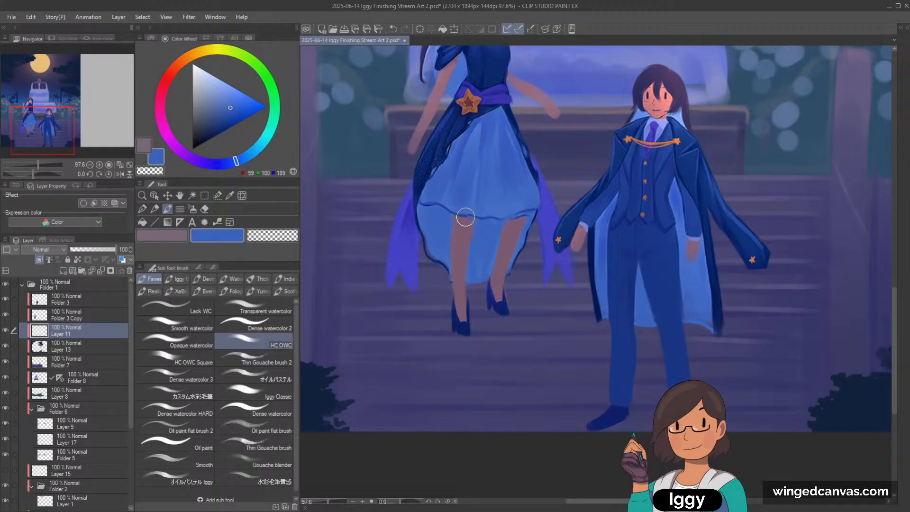
alt+click(470, 191)
ctrl+click(87, 318)
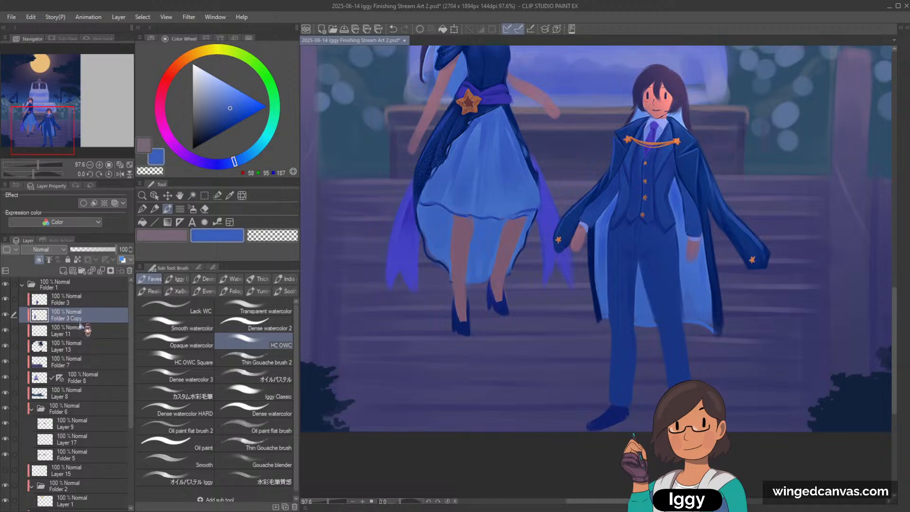
key(shift+alt+e)
Clean up where the skirt's front hem meets both of the girl's legs, using sampled hem blue and skin colours.
scroll(469, 199, up, 2)
alt+click(466, 213)
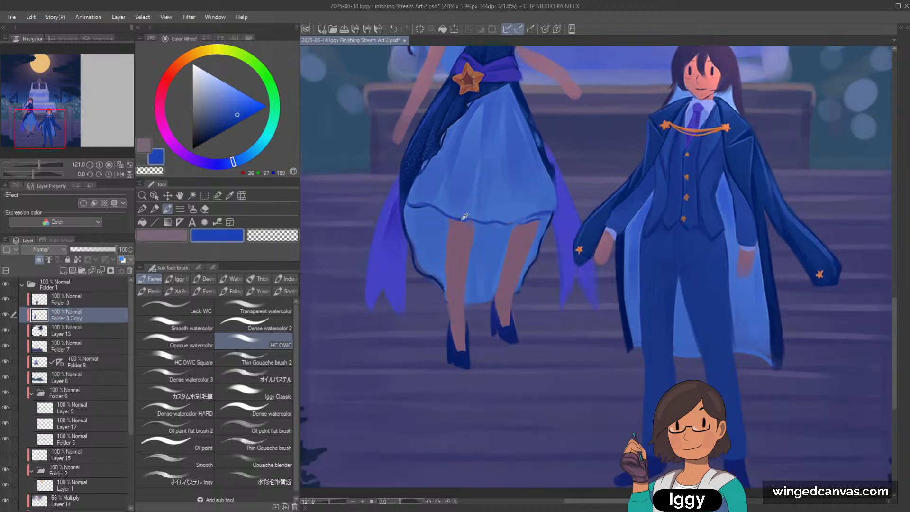
alt+click(467, 228)
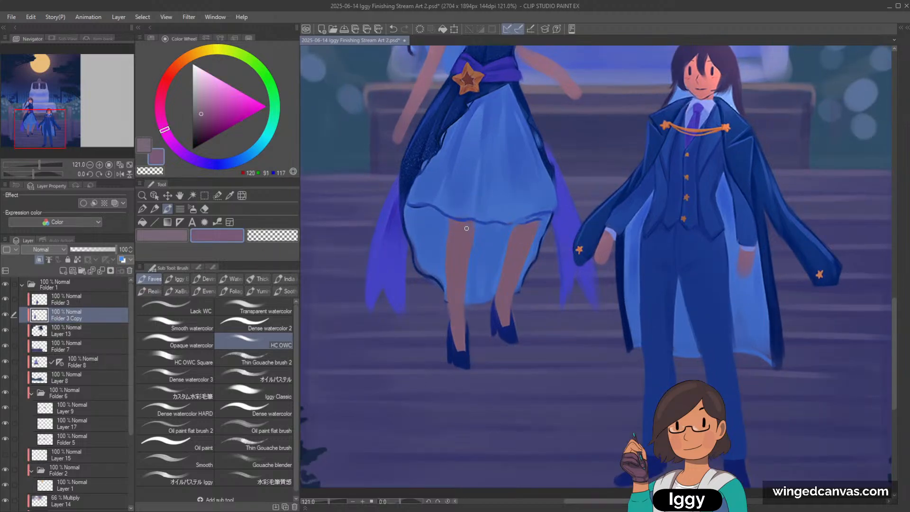
alt+click(531, 220)
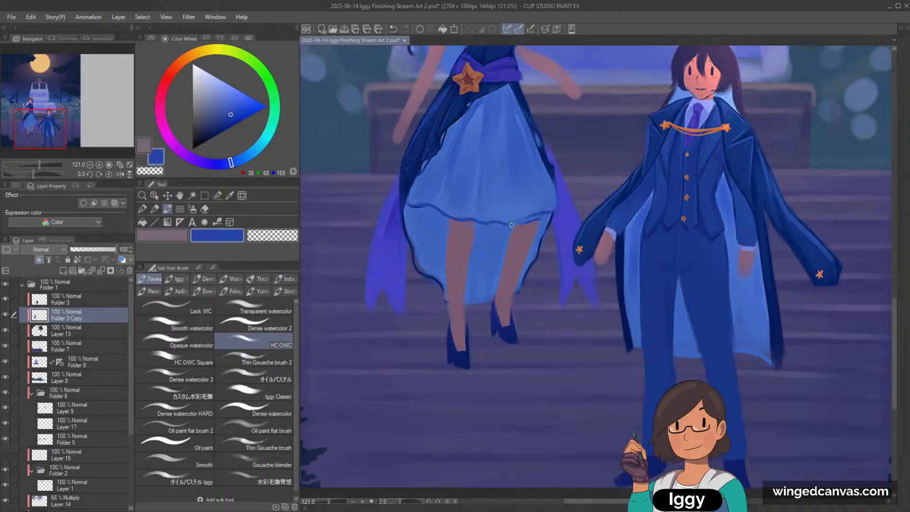
alt+click(523, 229)
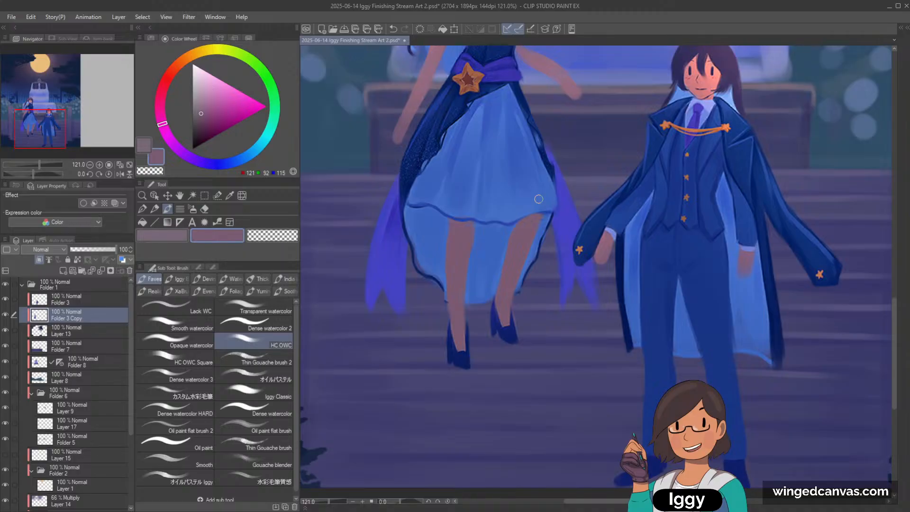
scroll(538, 198, down, 3)
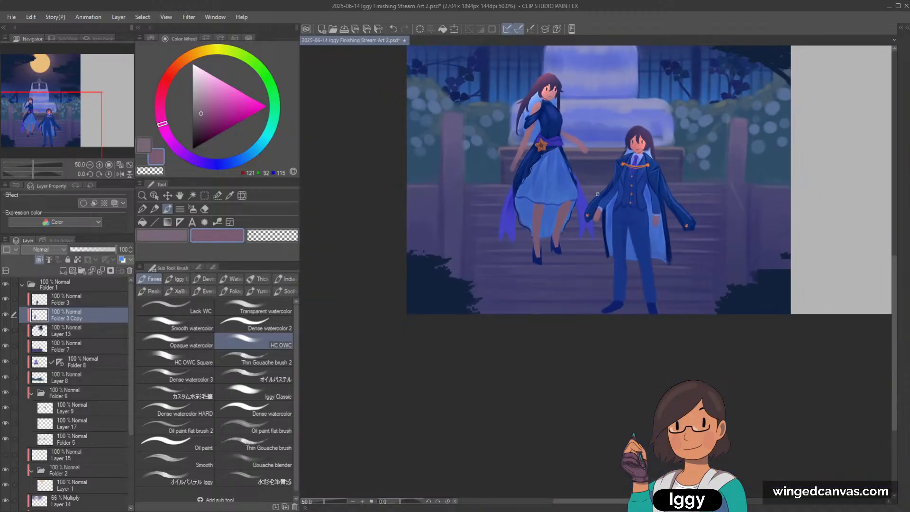
Outline the lower edge of the skirt lining between the girl's legs in sampled navy, and touch up the front hem in sampled blue.
scroll(604, 191, up, 4)
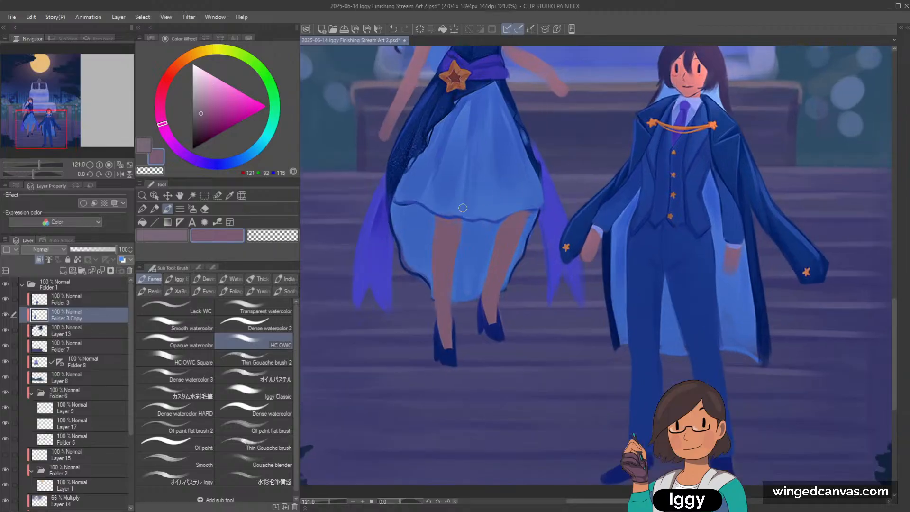
alt+click(426, 279)
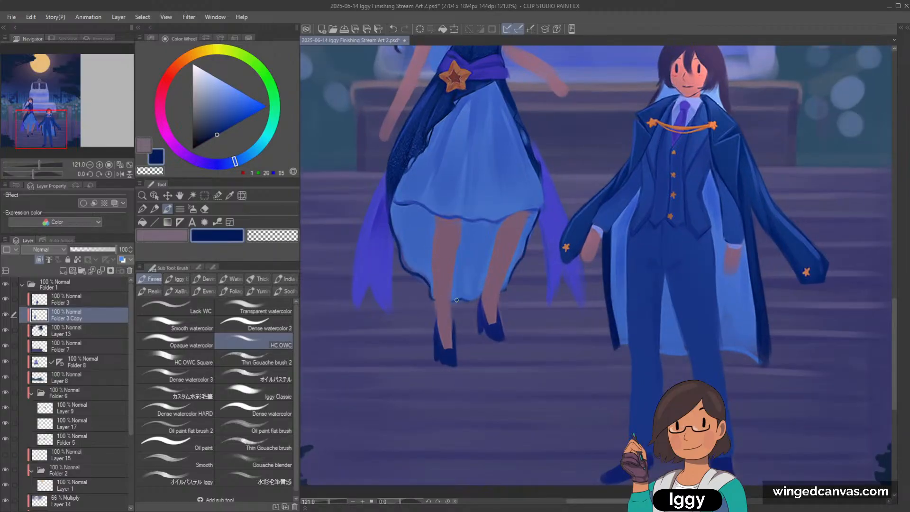
scroll(464, 298, down, 3)
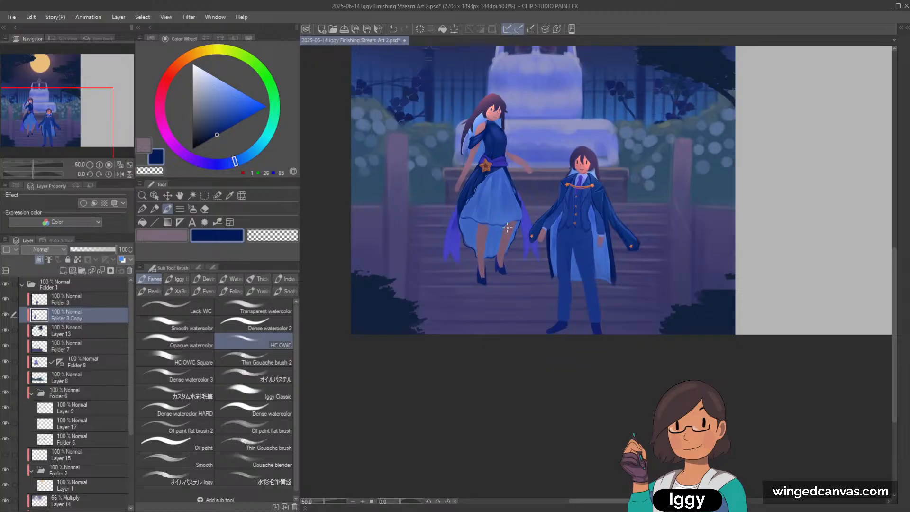
scroll(507, 228, up, 3)
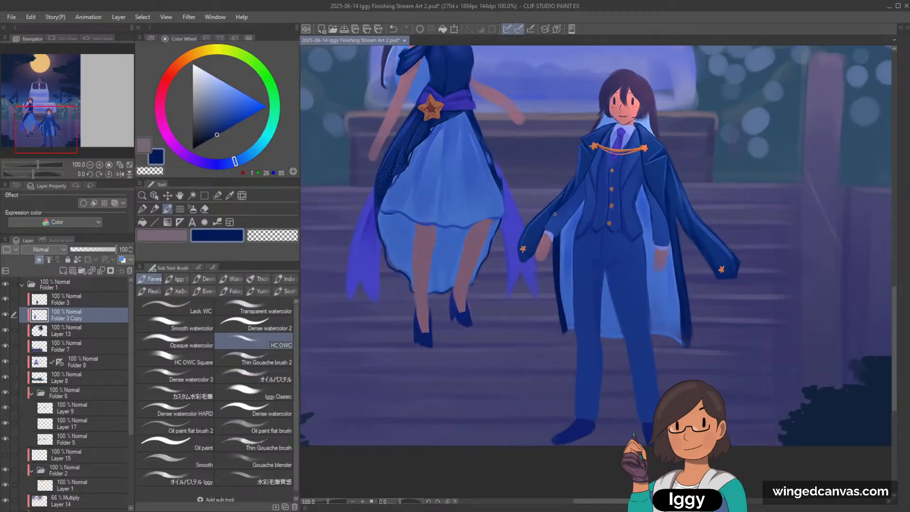
scroll(481, 227, up, 2)
alt+click(466, 221)
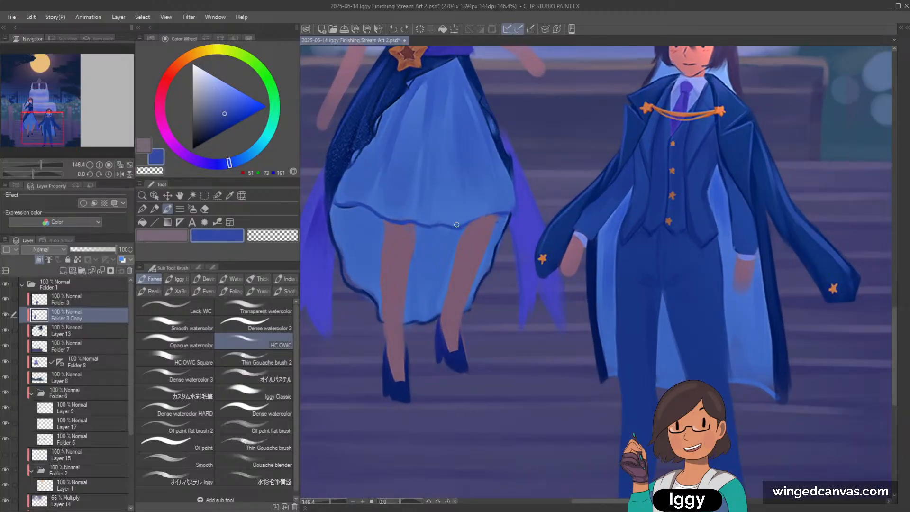
Transform the suited figure on Folder 3 by shifting it slightly down and away from the girl, rotating it slightly counterclockwise and enlarging it a little.
scroll(468, 222, down, 3)
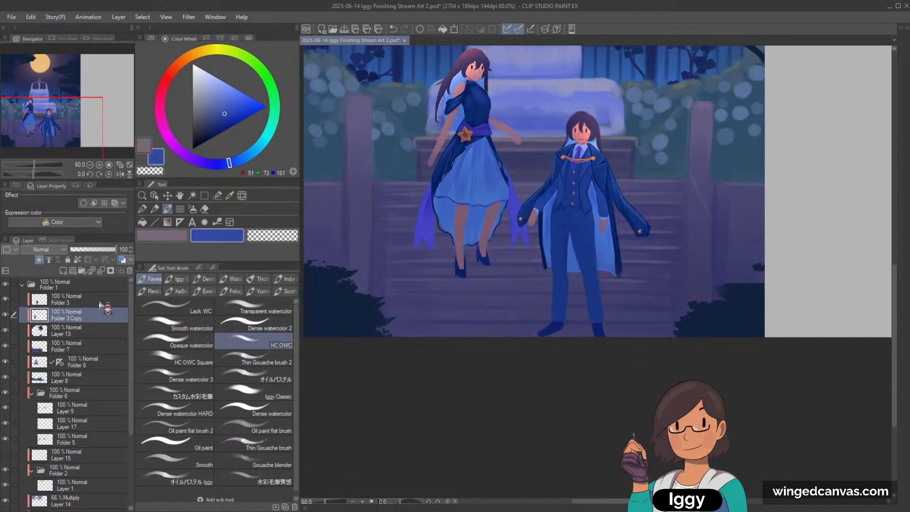
click(71, 302)
key(ctrl+t)
drag(613, 293, 616, 289)
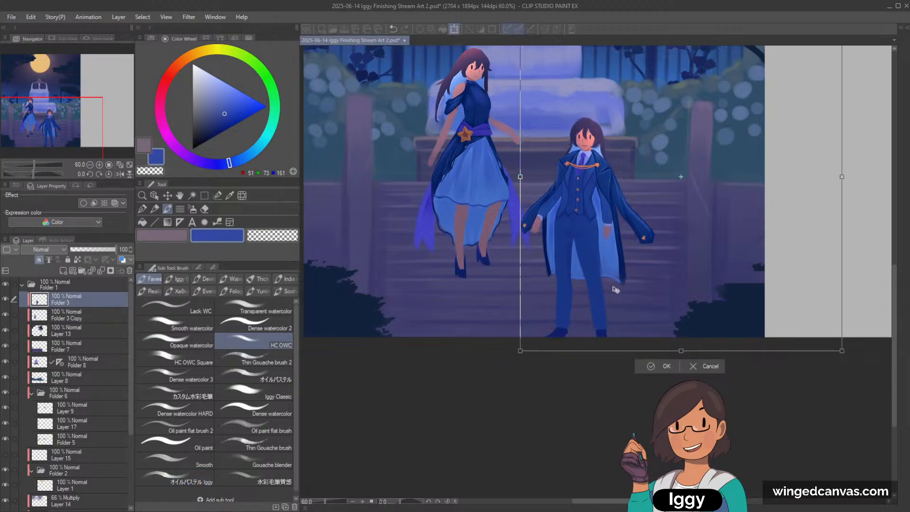
drag(831, 261, 831, 259)
key(ctrl+z)
drag(859, 216, 860, 213)
drag(845, 348, 840, 354)
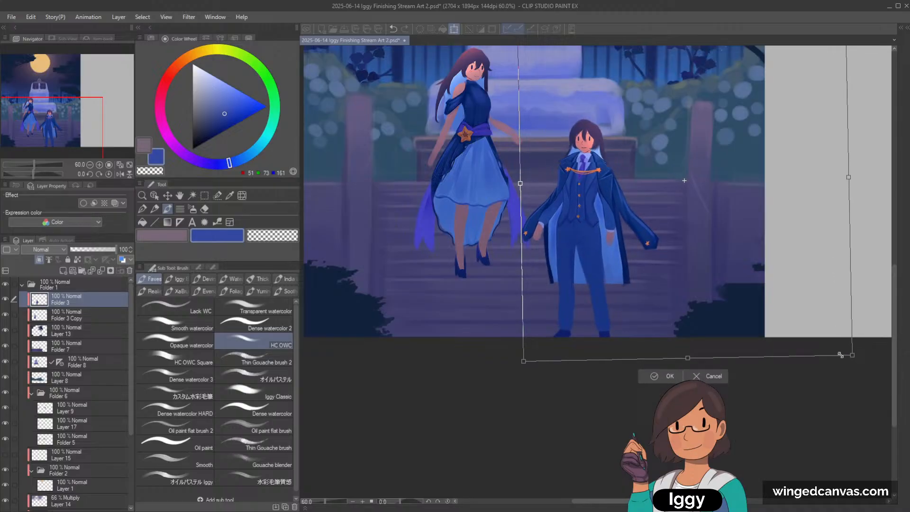
click(666, 376)
Tone down the reddish light along the back of the girl's hair with the HC OWC brush and sampled purple tones.
drag(76, 110, 87, 89)
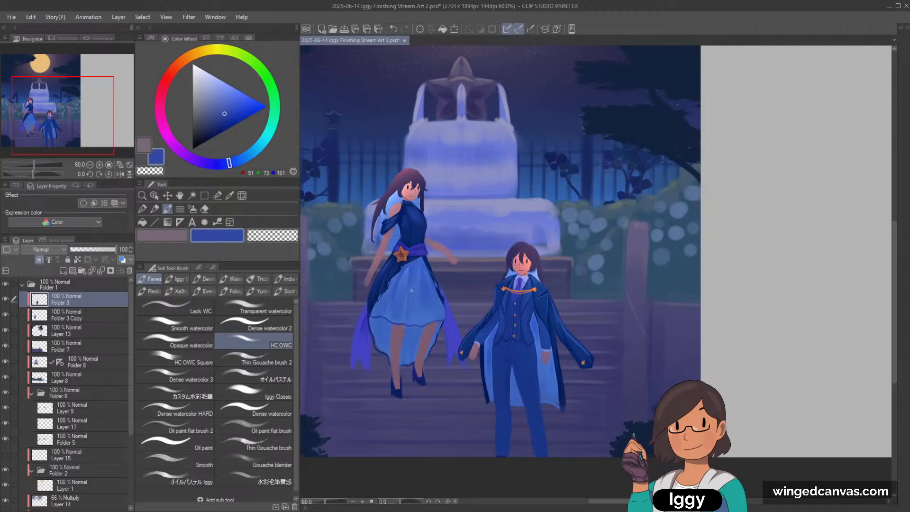
drag(503, 266, 522, 268)
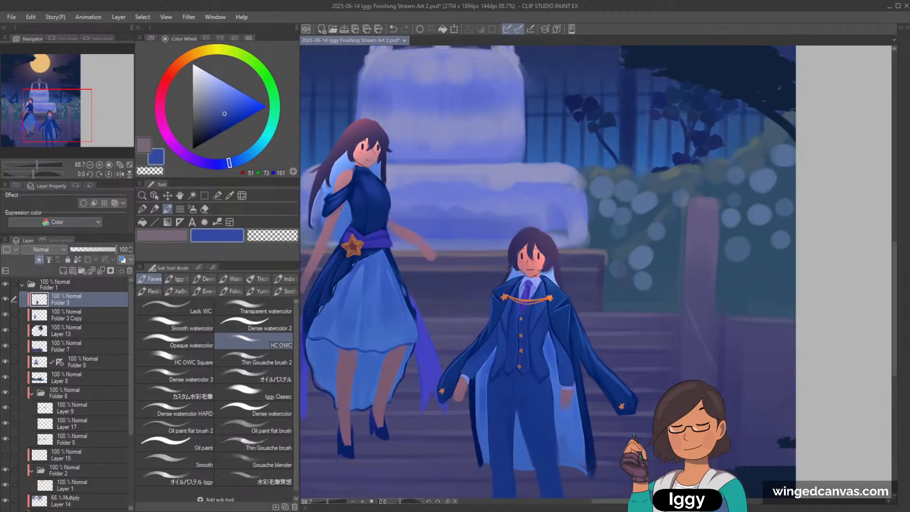
alt+click(353, 125)
drag(353, 125, 442, 229)
scroll(440, 229, up, 3)
alt+click(438, 229)
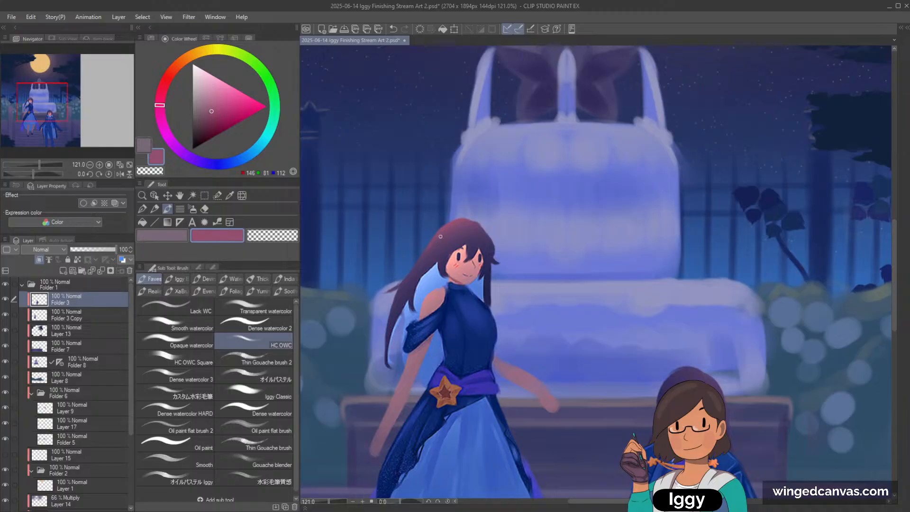
alt+click(437, 247)
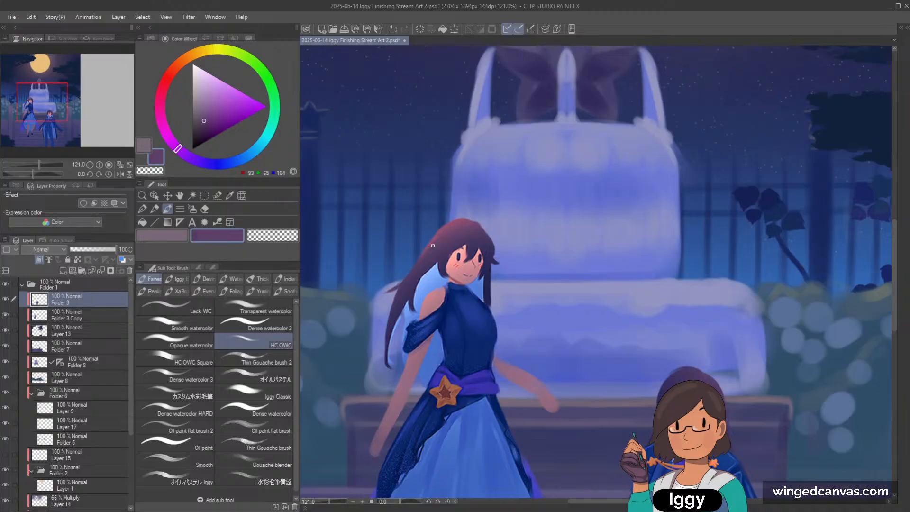
alt+click(453, 221)
drag(466, 222, 433, 237)
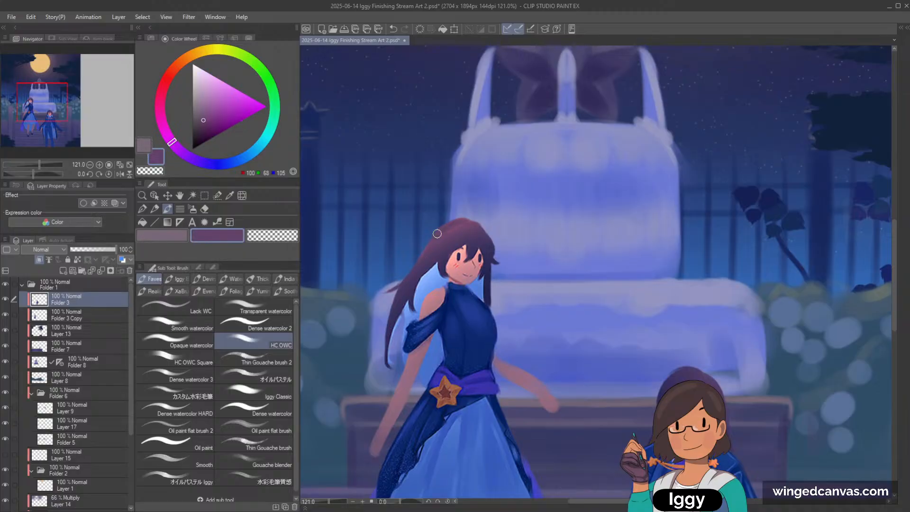
Blend the crown of the girl's hair with sampled plum and darker purple tones.
scroll(502, 176, down, 10)
scroll(498, 185, up, 10)
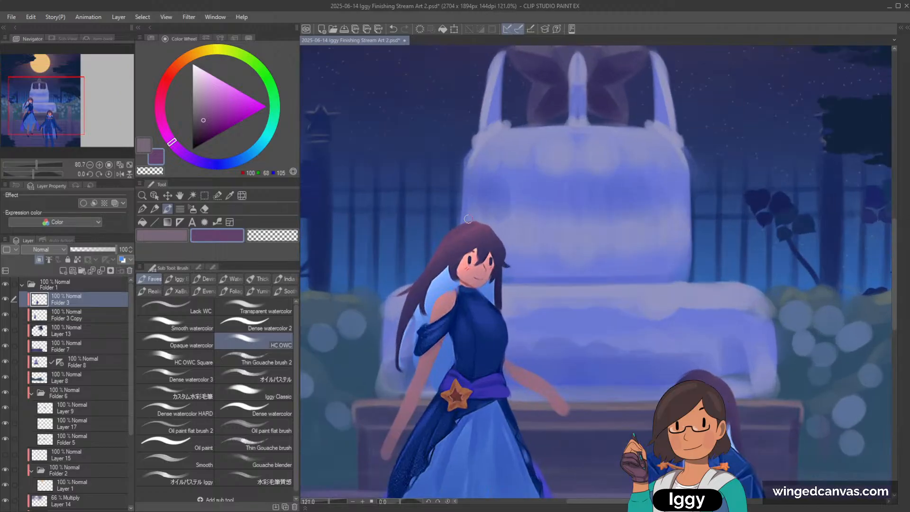
alt+click(471, 222)
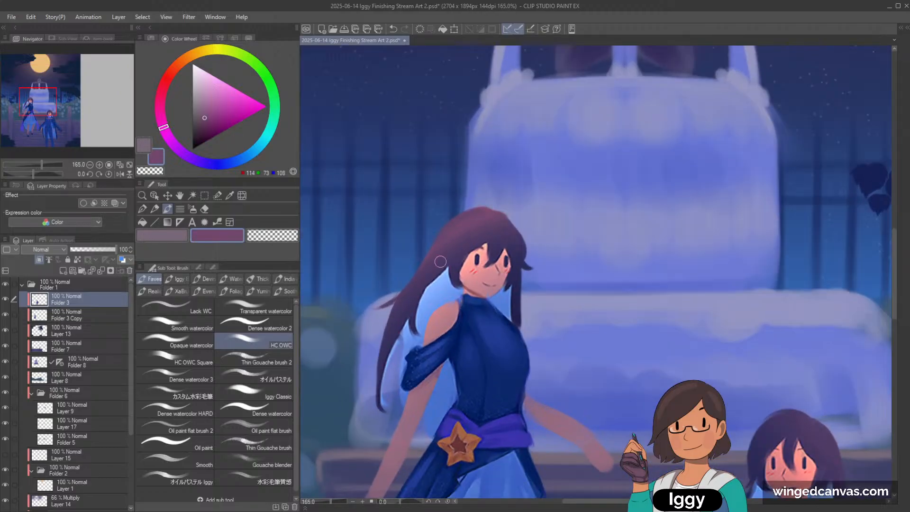
alt+click(472, 216)
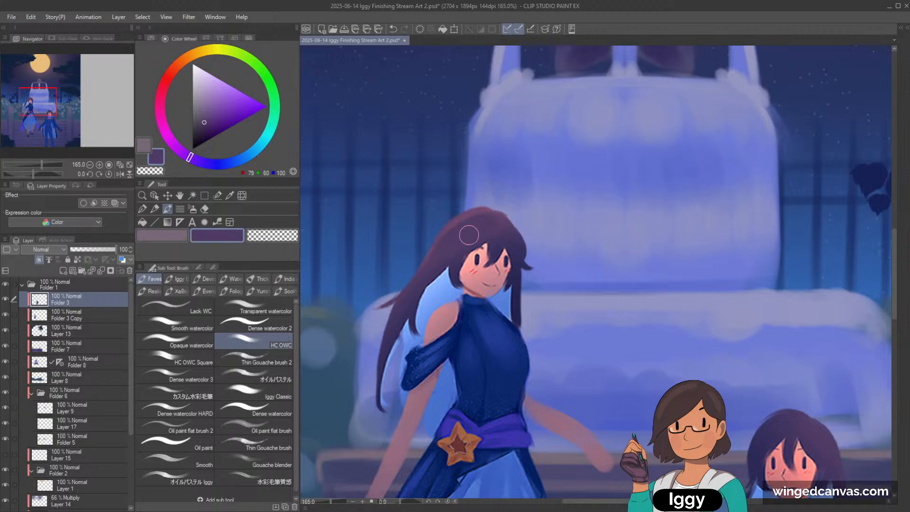
Examine both figures within the full composition, and check the suited figure up close with Folder 3 active.
scroll(546, 157, down, 3)
scroll(546, 157, down, 1)
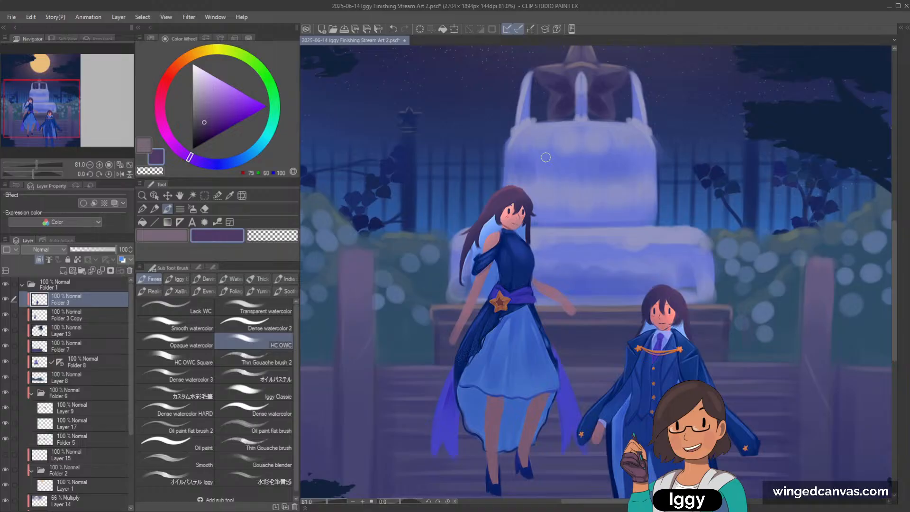
scroll(546, 157, down, 3)
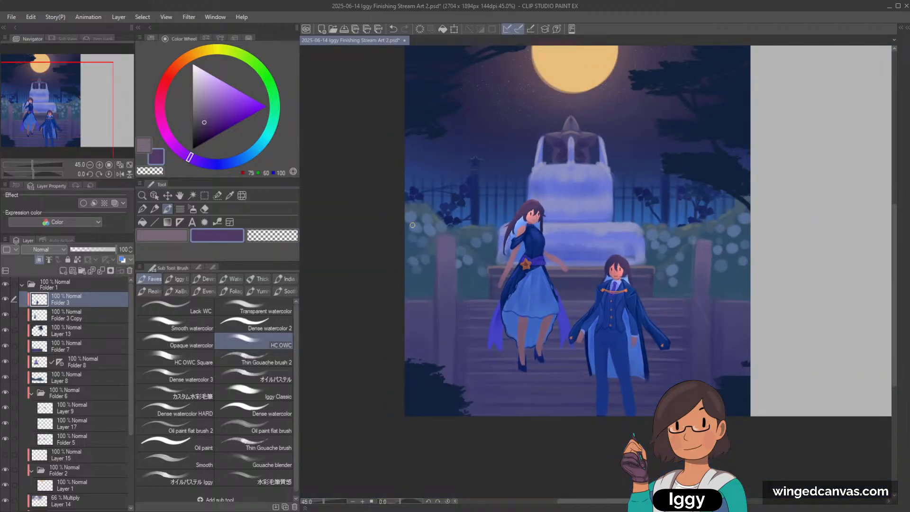
drag(61, 113, 71, 109)
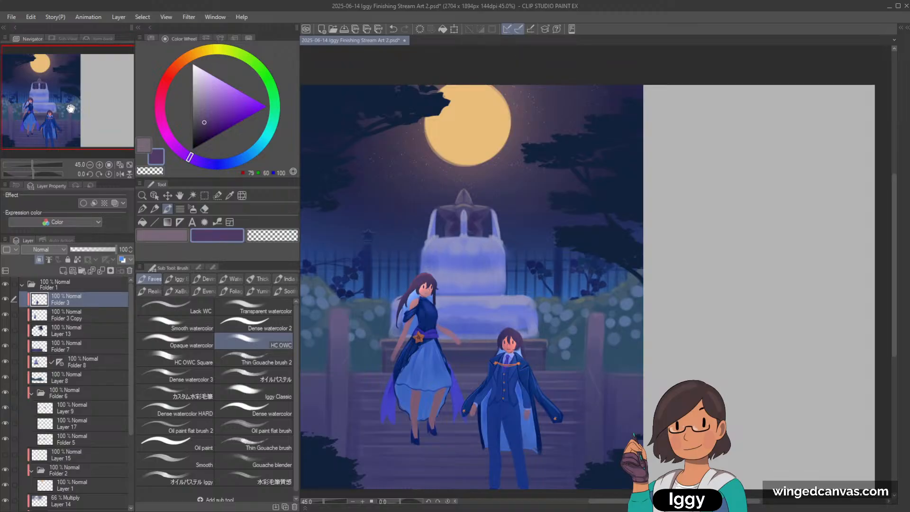
scroll(535, 366, up, 5)
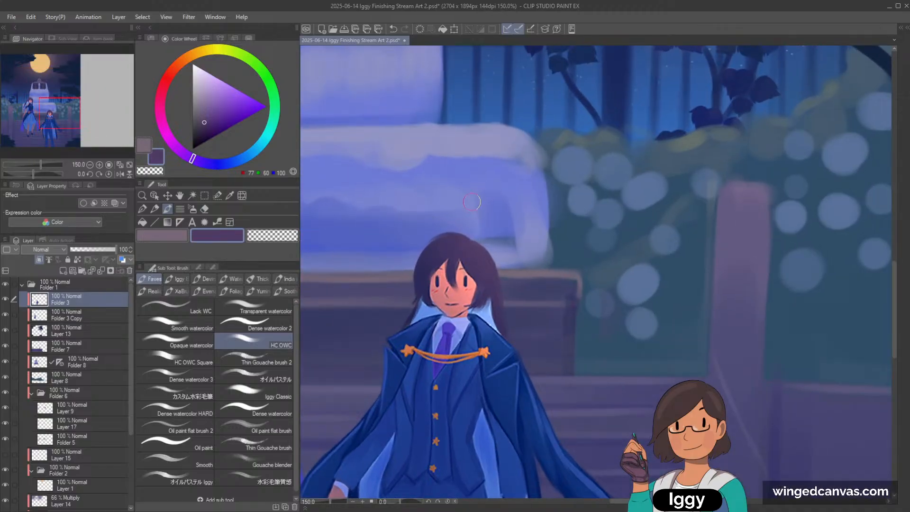
click(76, 314)
click(100, 305)
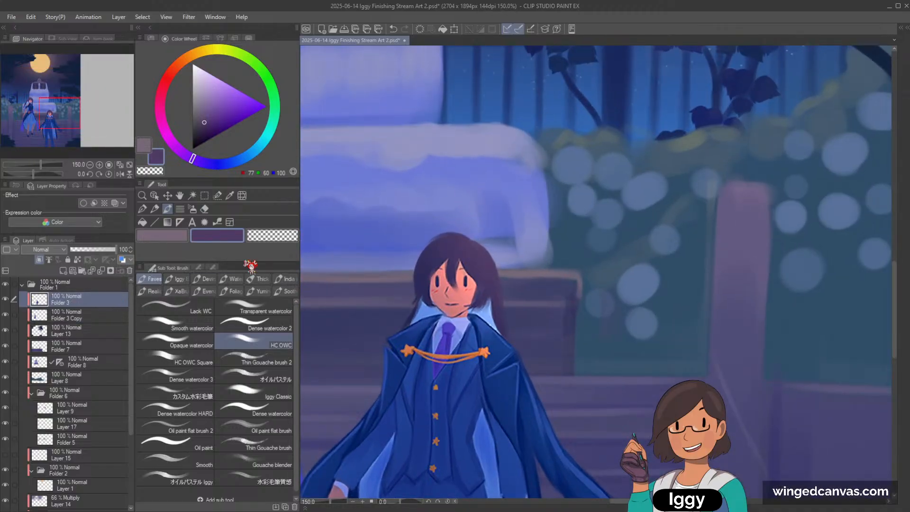
Compare the suited figure with Folder 3 hidden and shown, and merge Folder 3 with Folder 3 Copy.
click(6, 298)
click(6, 298)
click(129, 165)
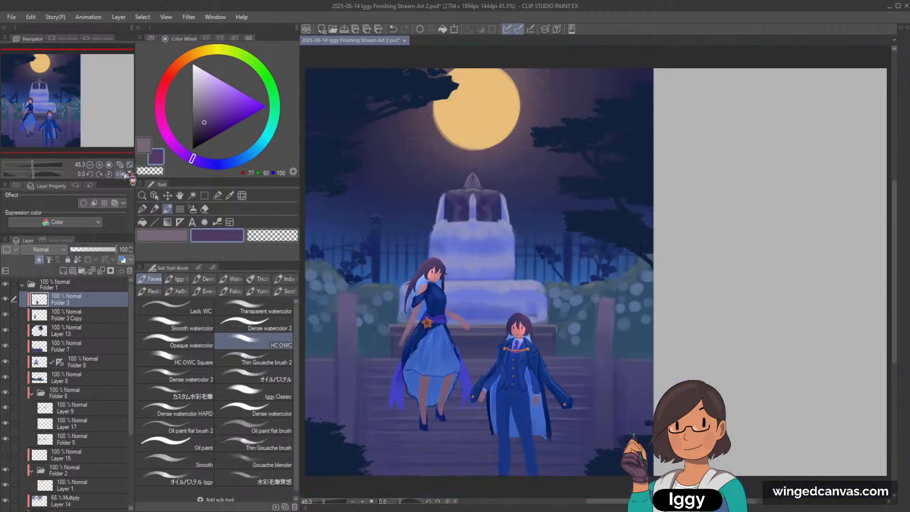
ctrl+click(78, 316)
click(119, 274)
Touch up the suited figure's hair with the HC OWC brush, using sampled purple and dark indigo tones.
scroll(494, 285, up, 5)
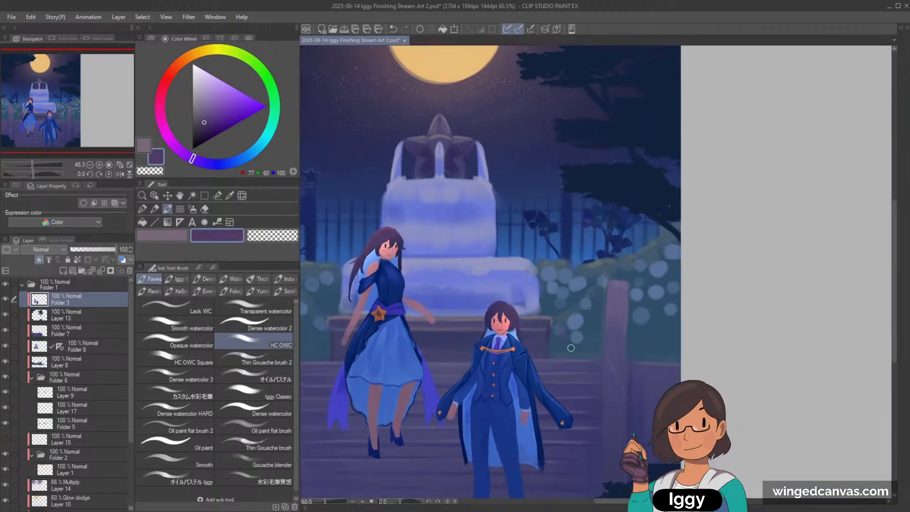
scroll(488, 282, up, 1)
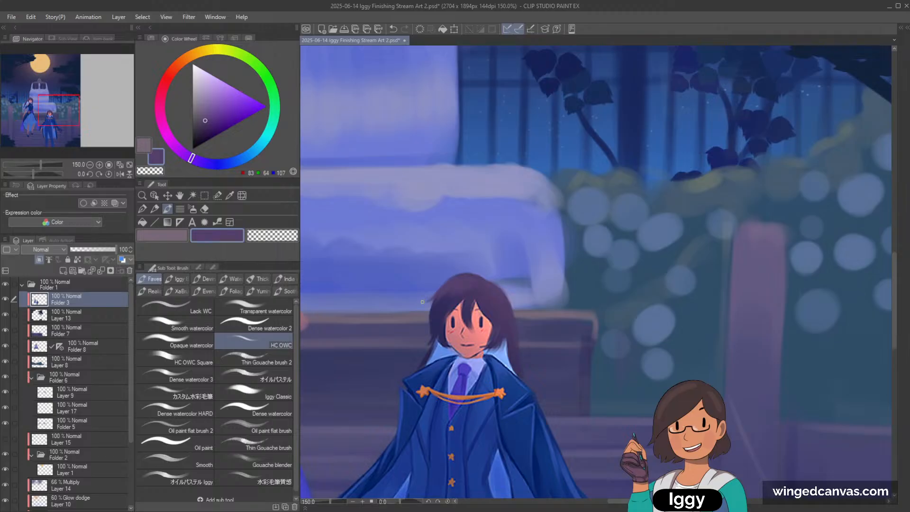
key(c)
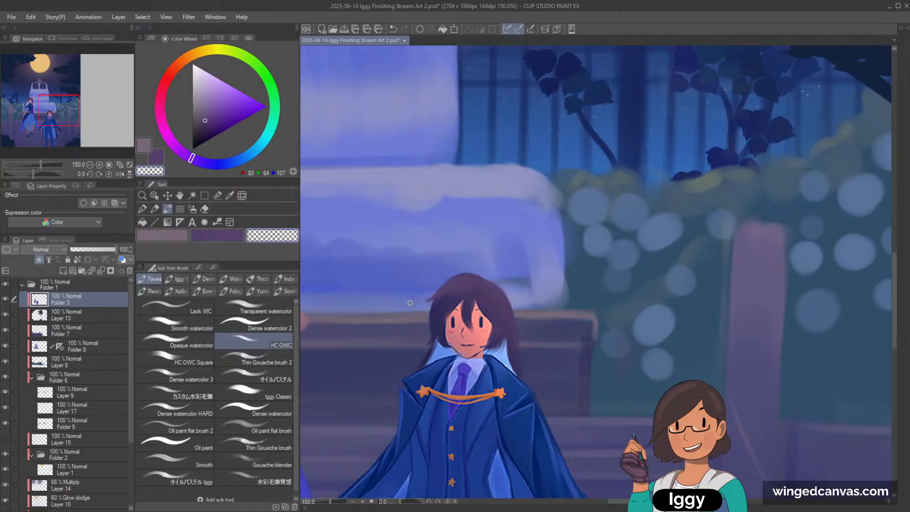
key(c)
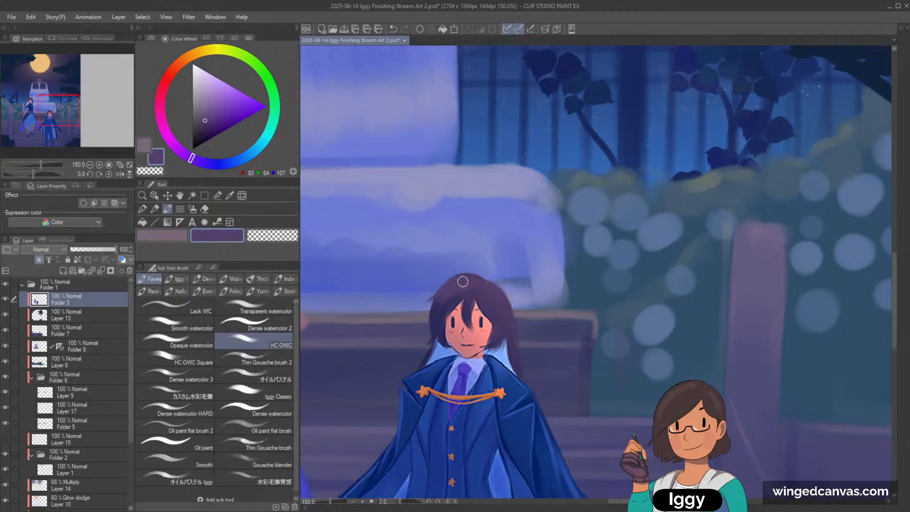
alt+click(462, 282)
scroll(495, 284, down, 5)
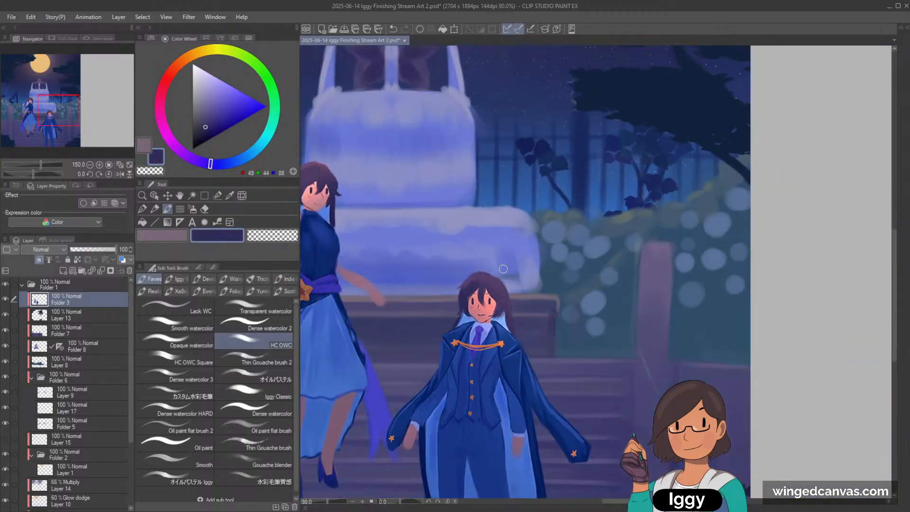
scroll(504, 303, up, 5)
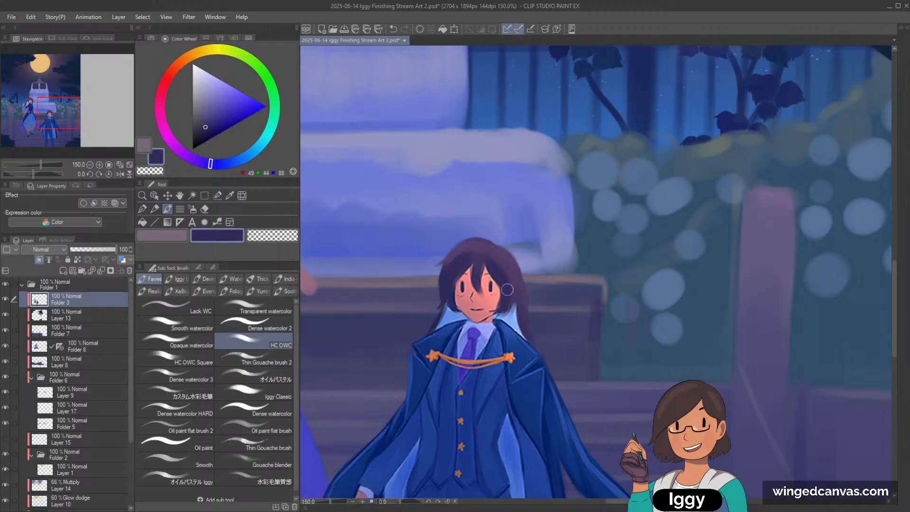
scroll(499, 270, down, 5)
scroll(525, 226, down, 5)
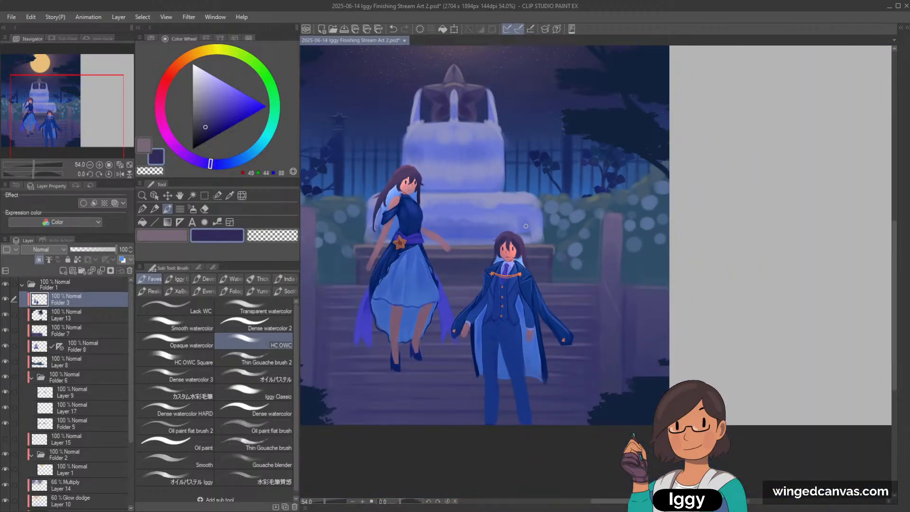
Shade the suited figure's trousers with darker navy strokes along both legs, using blues sampled from the suit.
scroll(502, 251, up, 3)
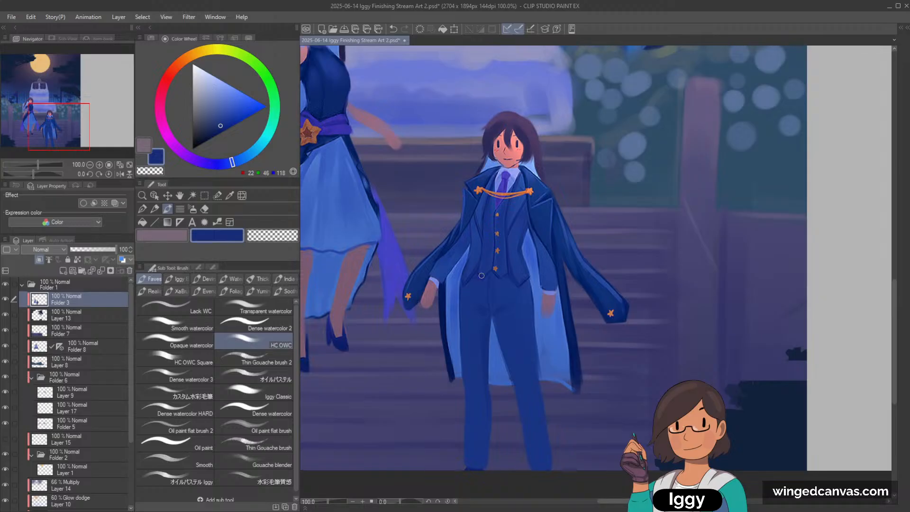
scroll(529, 223, up, 3)
scroll(459, 436, down, 4)
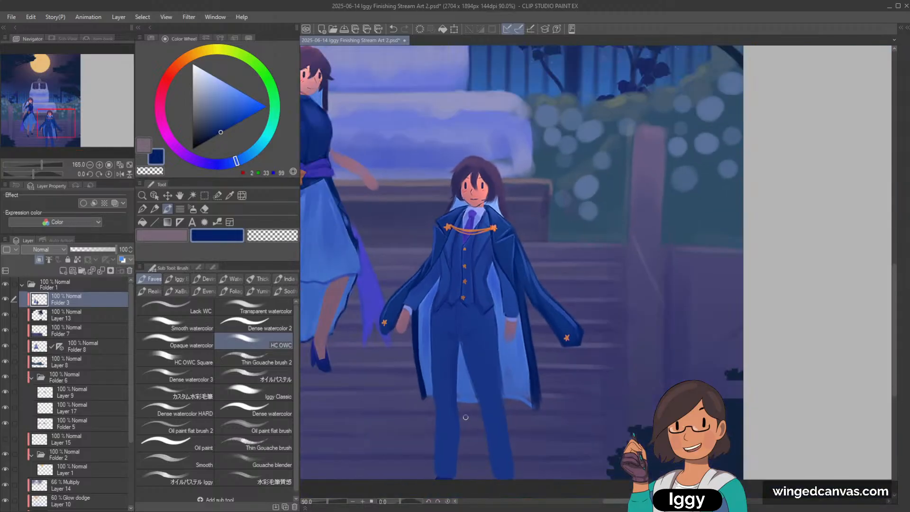
scroll(459, 436, up, 1)
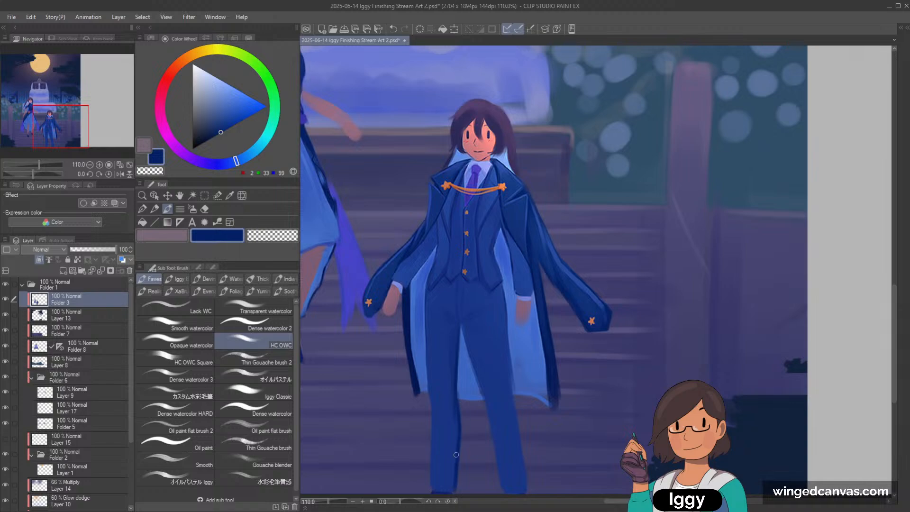
drag(474, 364, 495, 431)
drag(504, 303, 511, 388)
key(ctrl+z)
drag(506, 319, 524, 466)
scroll(526, 417, down, 5)
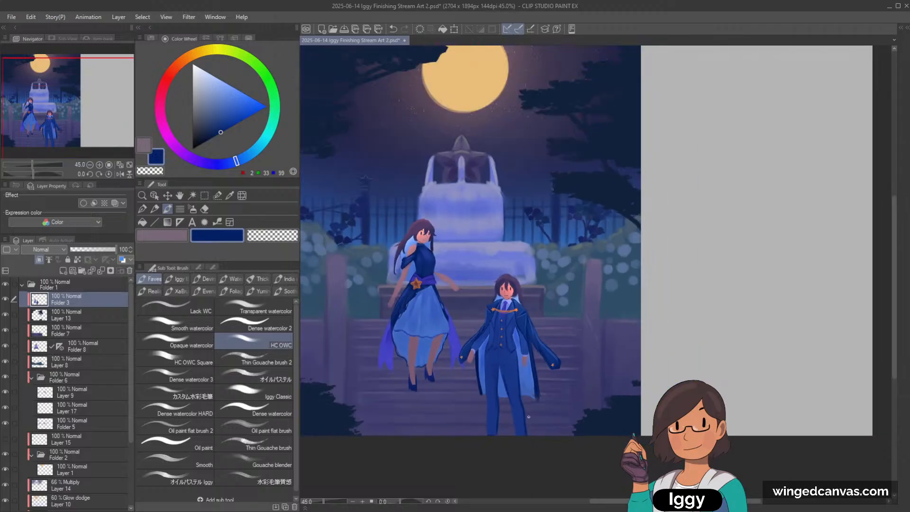
Add a new layer directly below Folder 3 and set its blending mode to Multiply.
scroll(525, 420, up, 1)
click(63, 271)
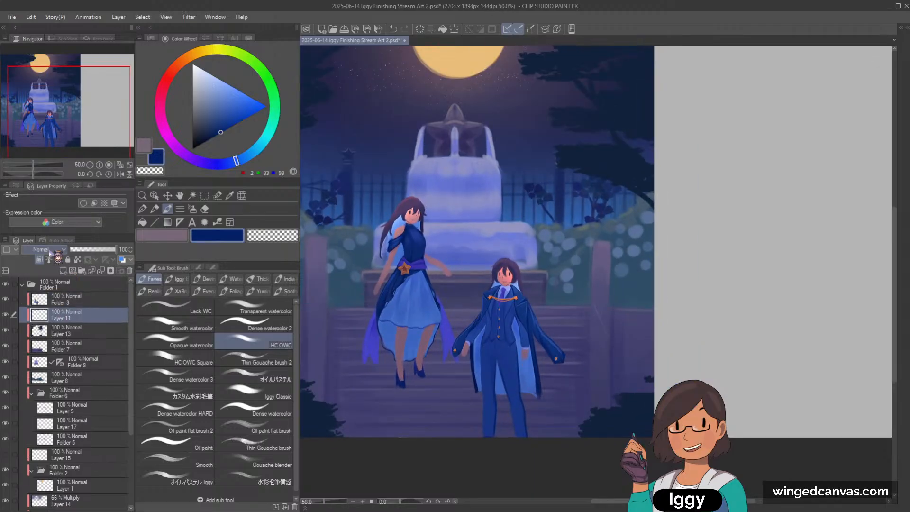
click(53, 279)
Paint a navy shadow down the steps beneath the girl's feet with an enlarged HC OWC brush.
drag(404, 386, 398, 441)
key(ctrl+z)
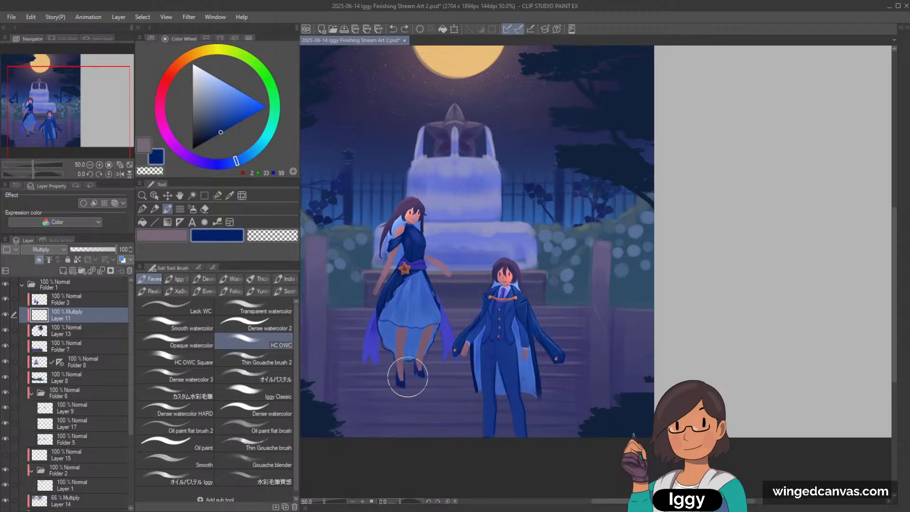
key(bracketright)
key(bracketright)
drag(397, 383, 397, 436)
key(bracketright)
drag(410, 357, 417, 482)
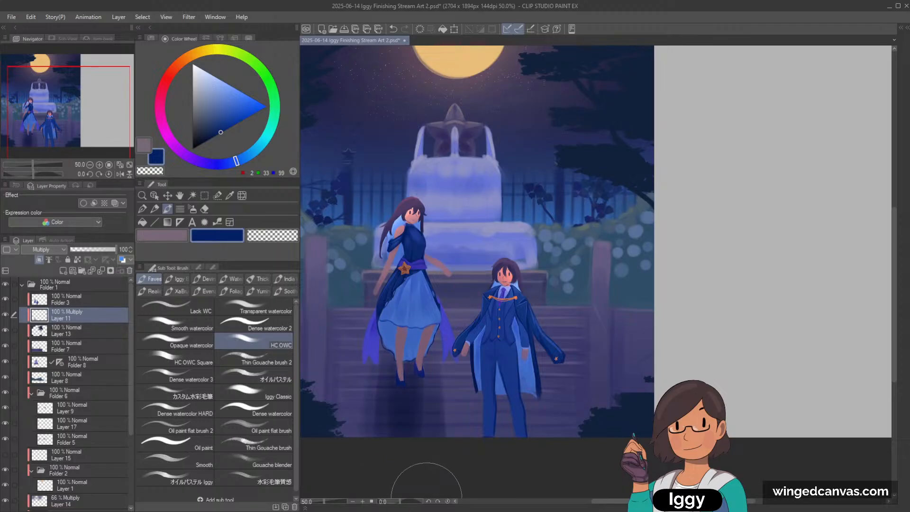
Widen the shadow on both sides of the girl's feet and reduce the Multiply layer's opacity to 25%.
drag(507, 408, 523, 434)
key(ctrl+z)
drag(418, 377, 416, 401)
drag(385, 346, 389, 402)
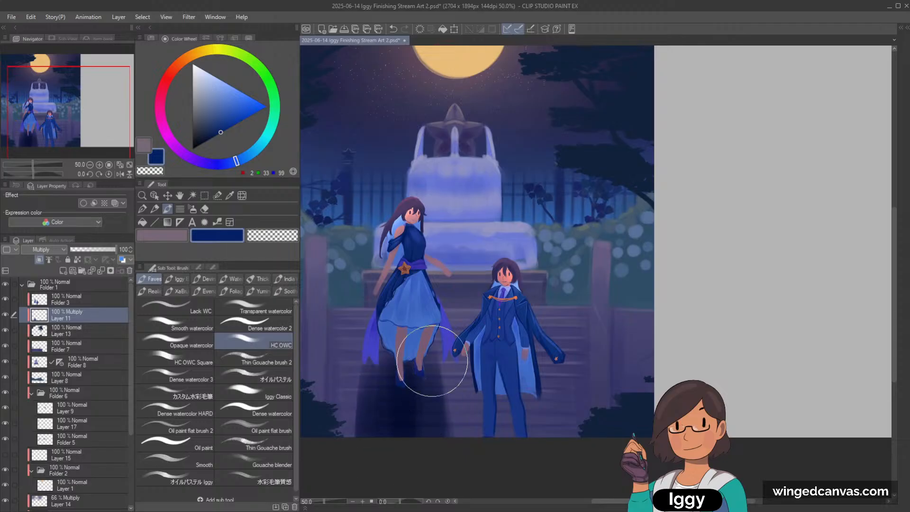
drag(426, 370, 429, 435)
click(82, 250)
drag(82, 250, 83, 250)
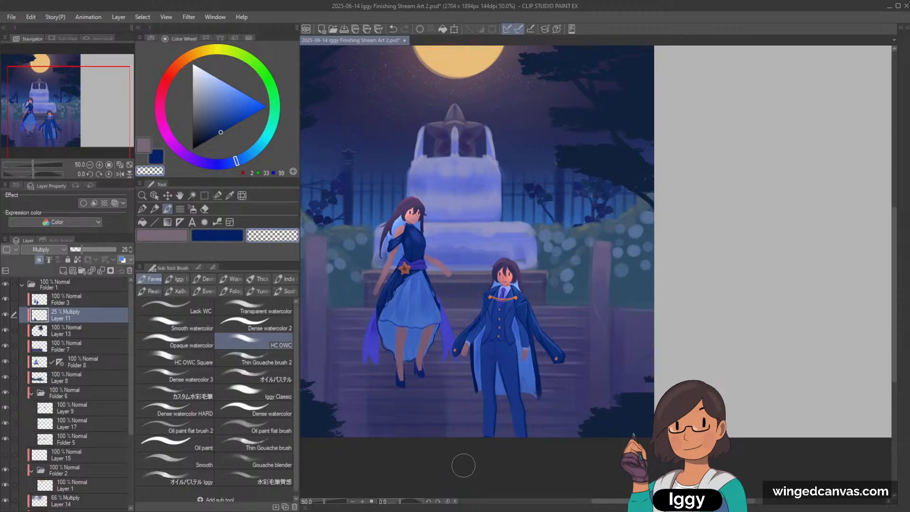
Fade out the shadow on the steps below the girl using a much larger brush with transparent colour.
scroll(439, 437, up, 1)
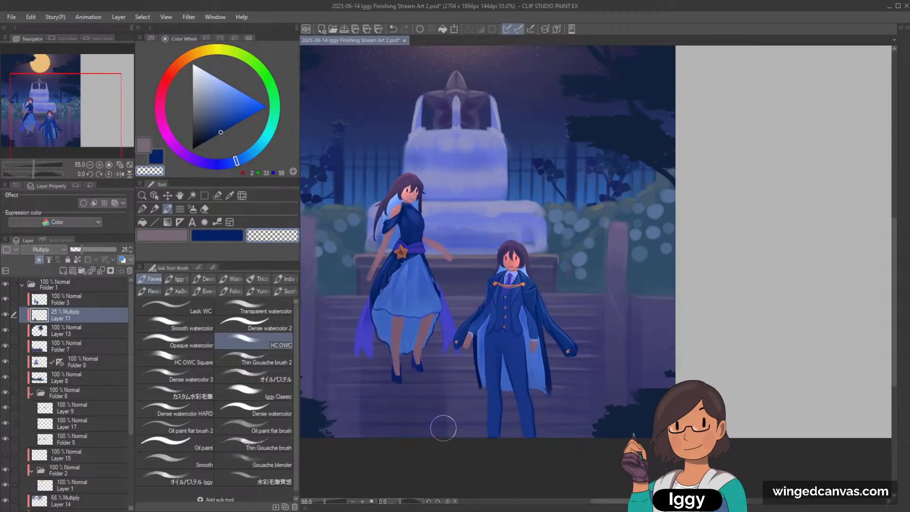
key(bracketright)
key(bracketright)
key(bracketright)
key(bracketright)
key(bracketright)
key(c)
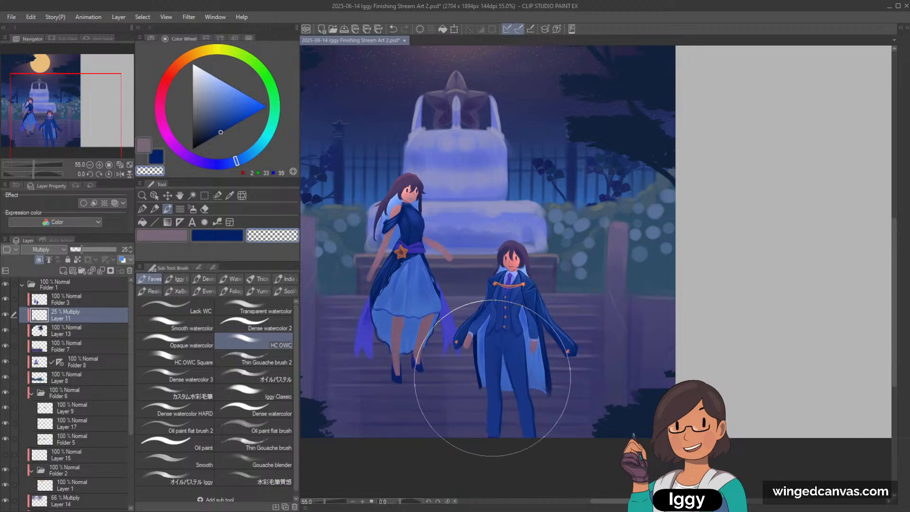
Rework the shadow around the girl's feet with a smaller brush, alternating between navy and transparent colour.
key(bracketleft)
key(bracketleft)
key(bracketleft)
key(bracketleft)
key(bracketleft)
key(bracketleft)
key(c)
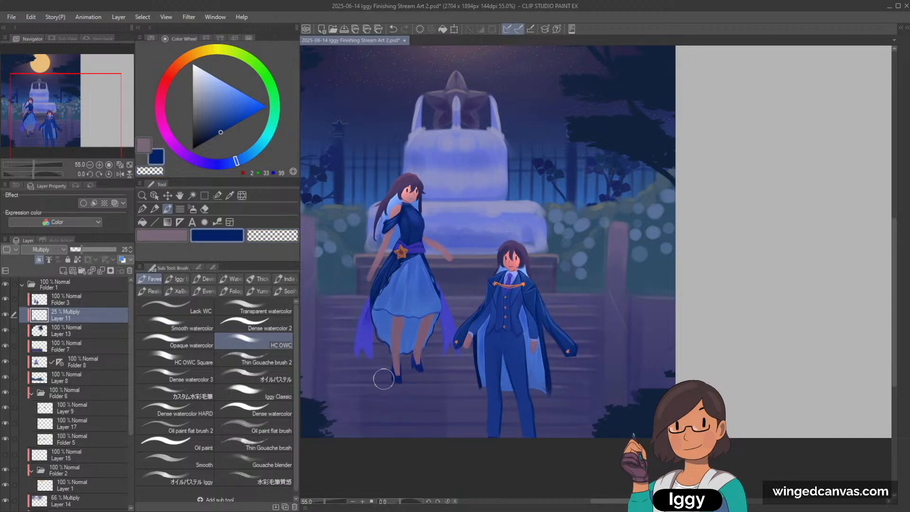
key(bracketright)
key(bracketright)
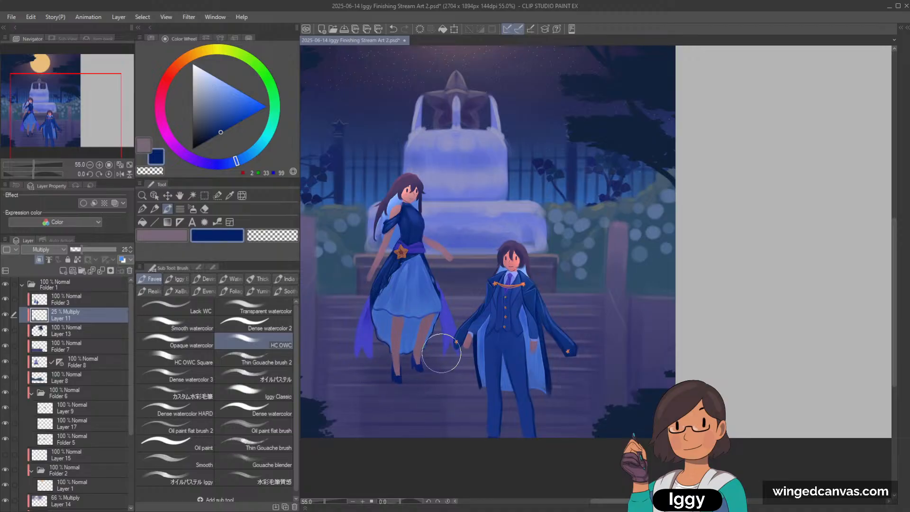
key(bracketleft)
key(c)
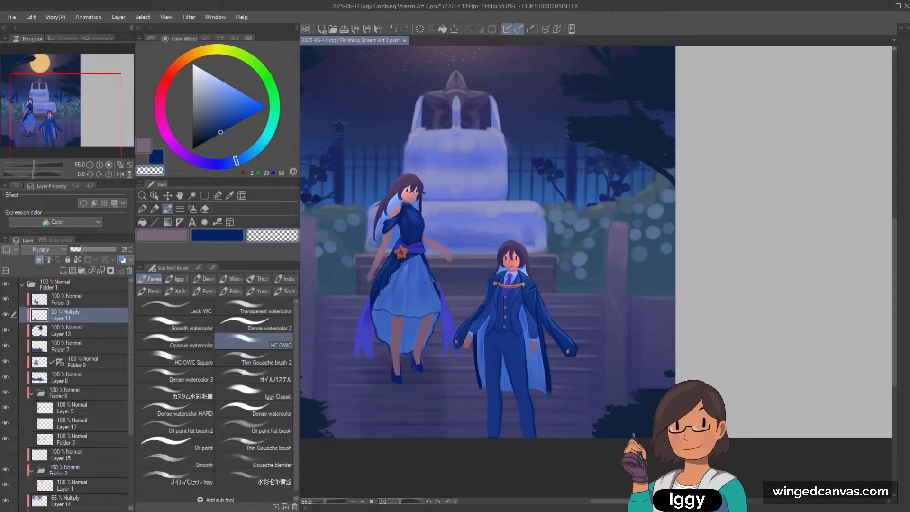
Compare the full composition with the shadow on Layer 11 hidden and shown.
key(ctrl+minus)
key(ctrl+minus)
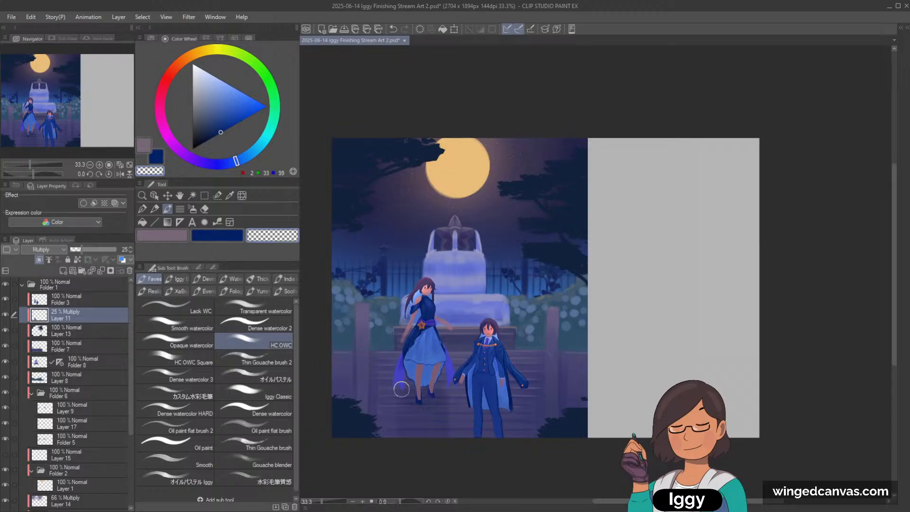
key(c)
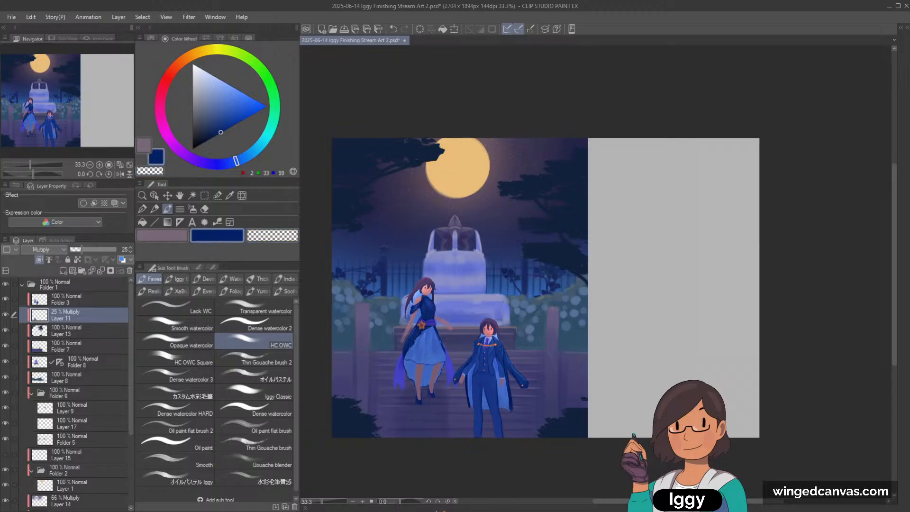
click(5, 315)
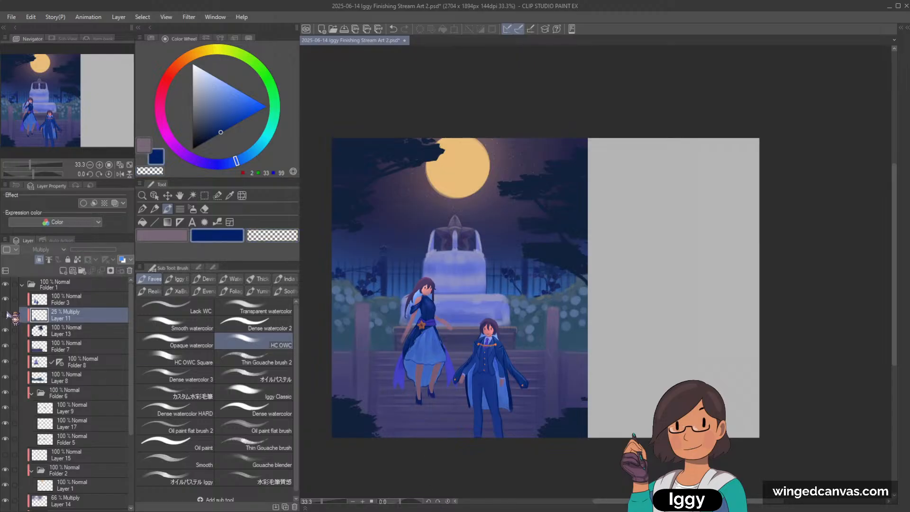
click(5, 315)
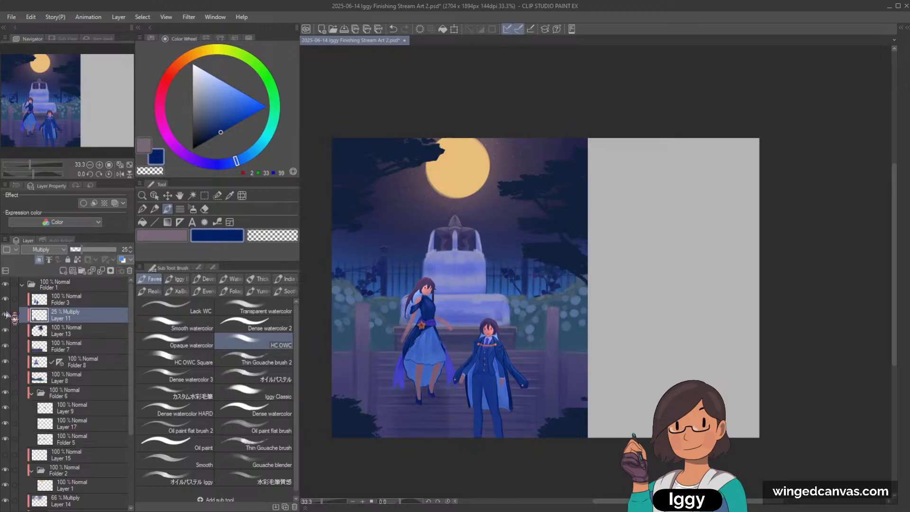
click(6, 315)
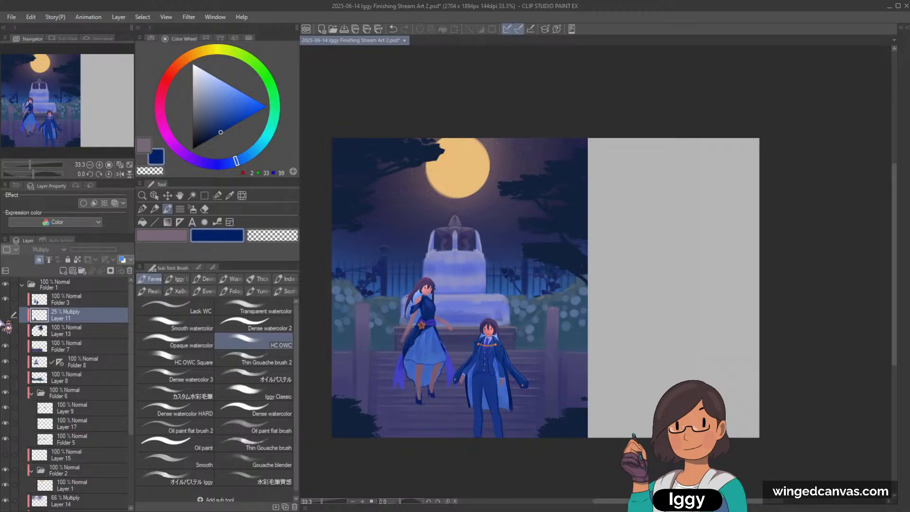
click(7, 314)
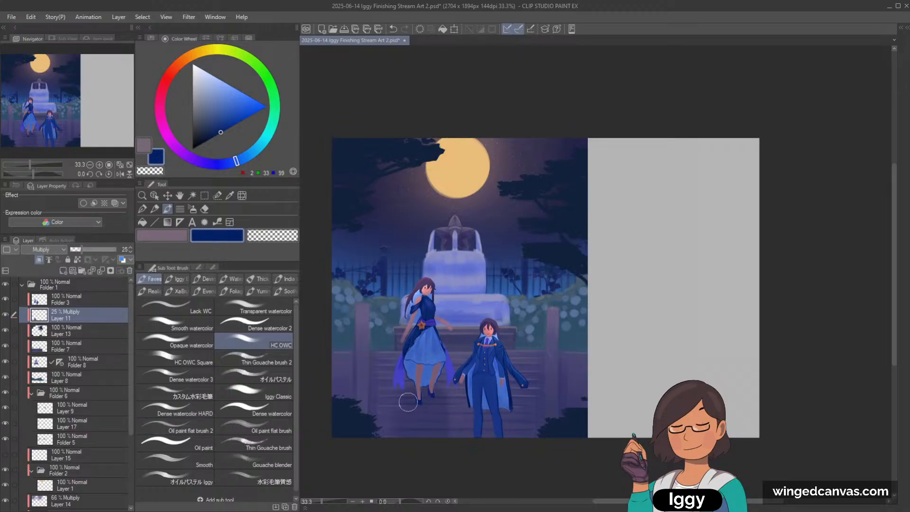
Refine the shadow with transparent and navy colour, and lower Layer 11's opacity to 15%.
key(c)
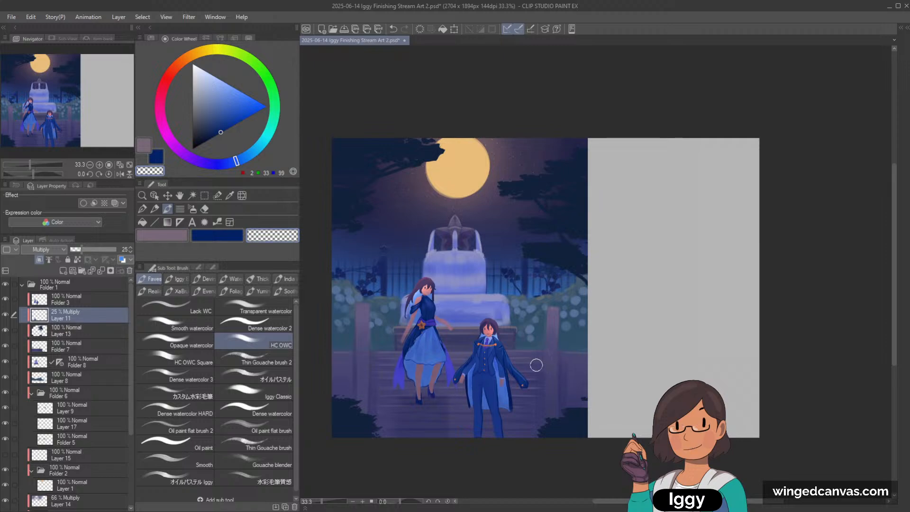
key(c)
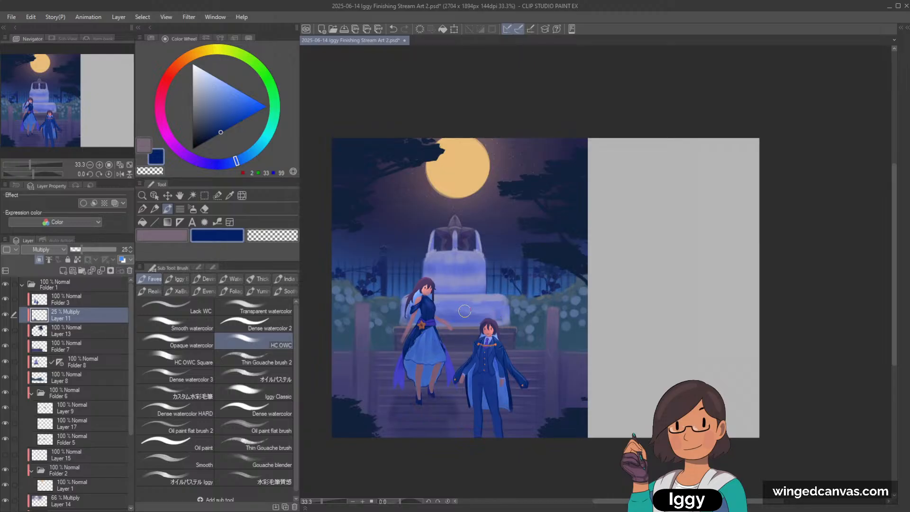
drag(81, 249, 73, 249)
Set up recolouring on the moon's layer by shifting its sampled yellow towards orange and locking transparent pixels.
key(o)
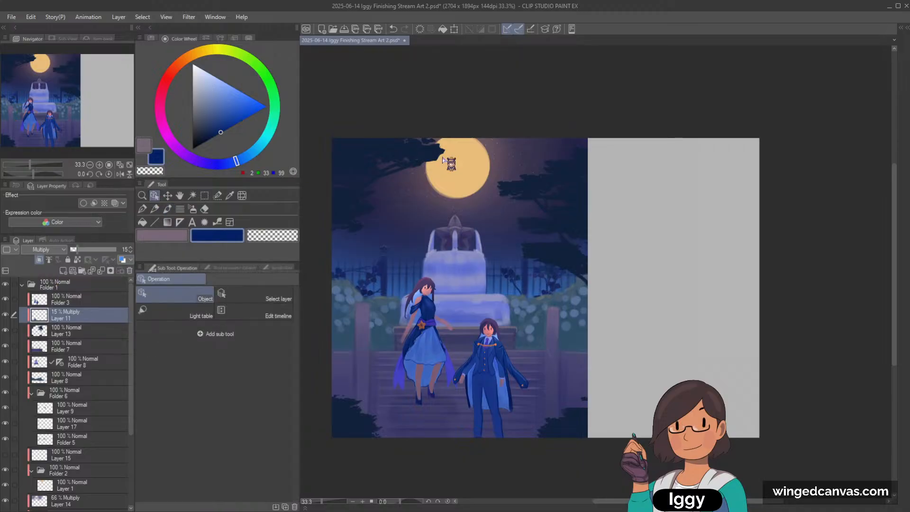
click(462, 156)
drag(79, 117, 79, 114)
scroll(479, 198, up, 1)
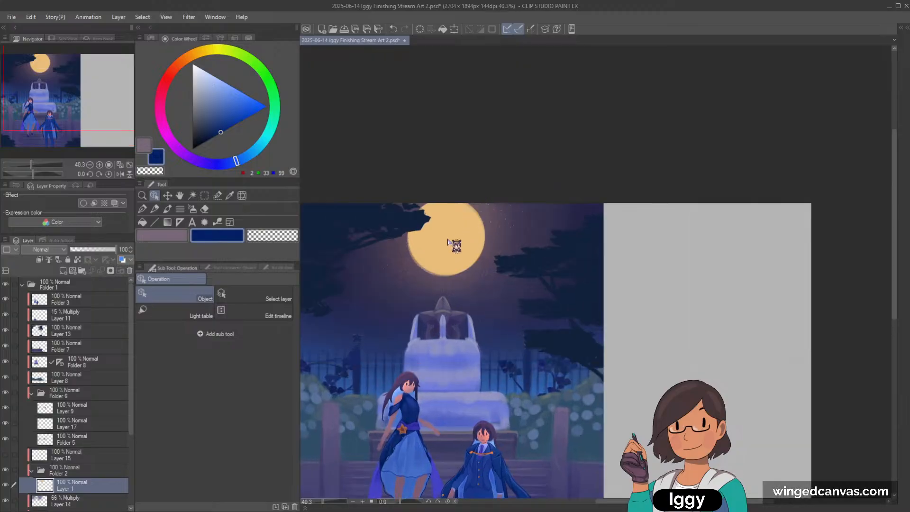
click(168, 208)
scroll(441, 251, up, 1)
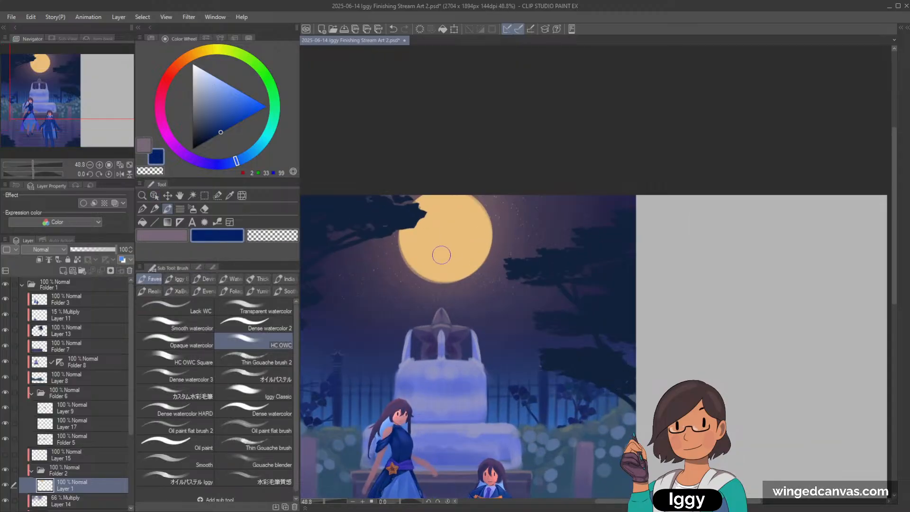
alt+click(440, 252)
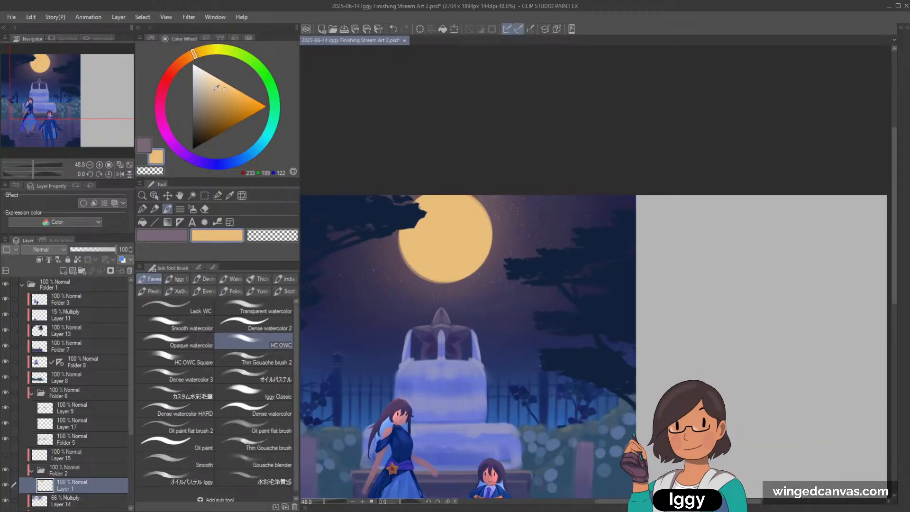
drag(194, 54, 182, 61)
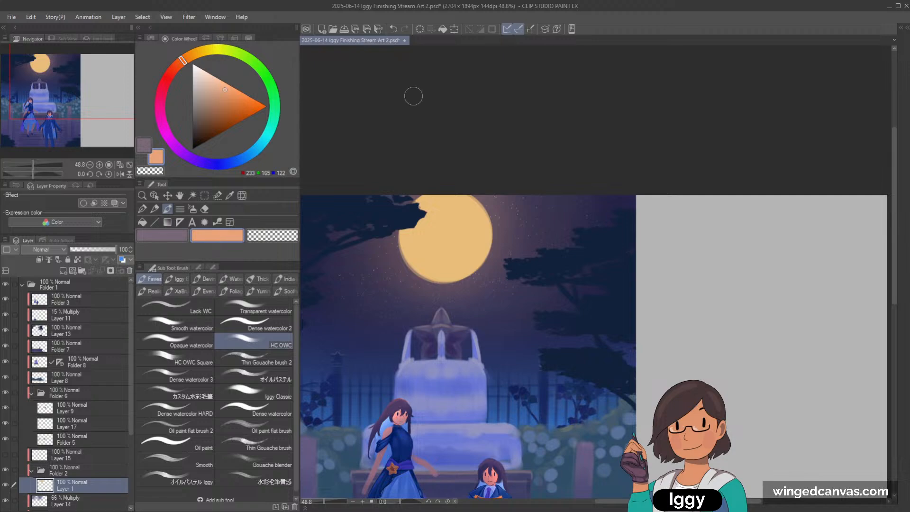
click(78, 259)
Shade the moon's lower rim with a darker orange, blending it into the pale centre with sampled colours.
click(221, 100)
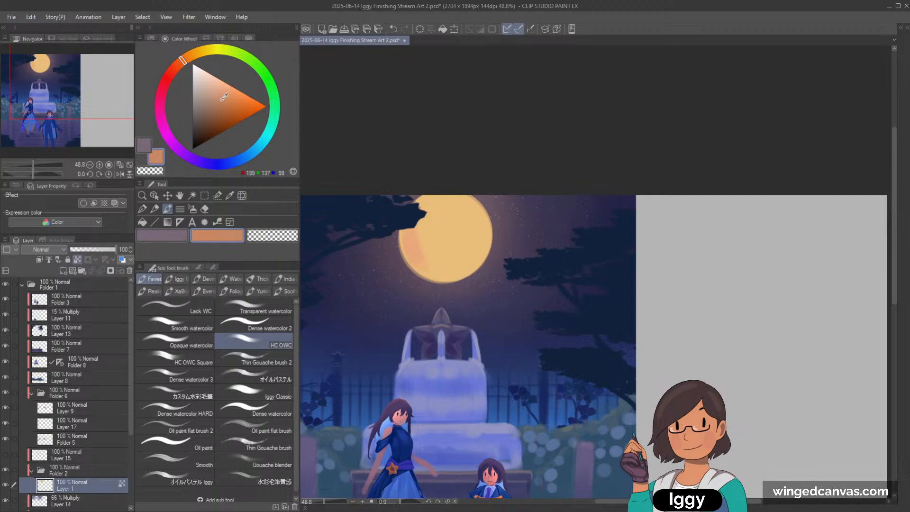
mouse_move(412, 239)
mouse_down()
mouse_move(437, 270)
mouse_move(440, 234)
mouse_move(424, 252)
mouse_move(411, 217)
mouse_move(463, 233)
mouse_move(417, 245)
mouse_move(465, 222)
mouse_move(407, 216)
mouse_up()
alt+click(424, 252)
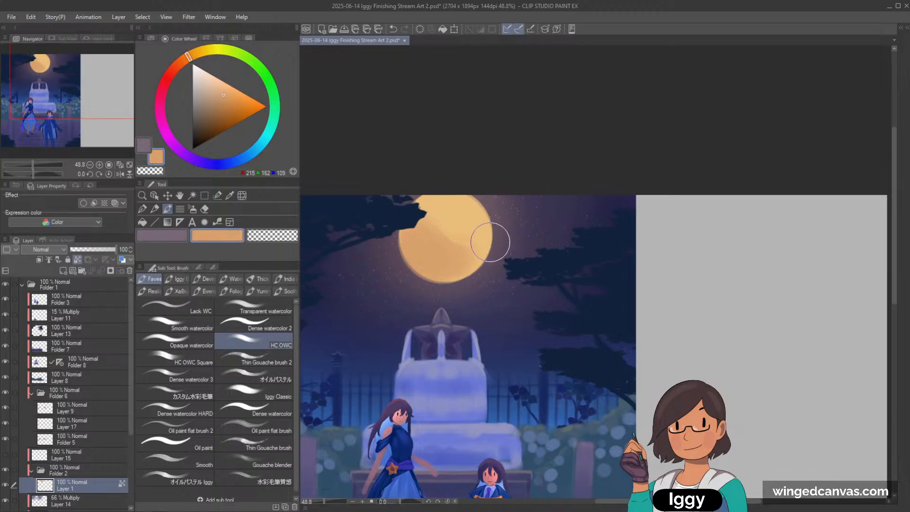
mouse_move(460, 246)
mouse_down()
mouse_move(490, 204)
mouse_move(411, 236)
mouse_move(476, 223)
mouse_move(417, 223)
mouse_move(484, 214)
mouse_move(420, 243)
mouse_move(486, 216)
mouse_move(440, 250)
mouse_move(447, 279)
mouse_move(443, 248)
mouse_move(456, 228)
mouse_up()
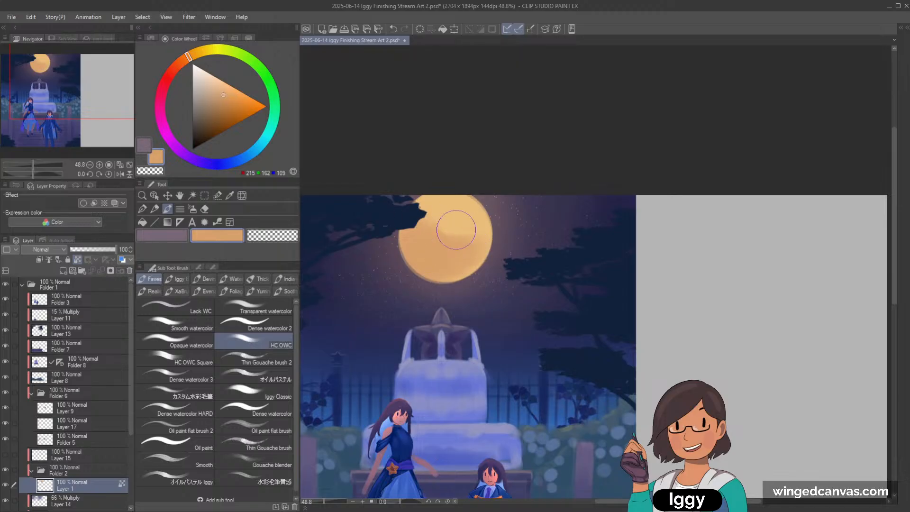
alt+click(459, 208)
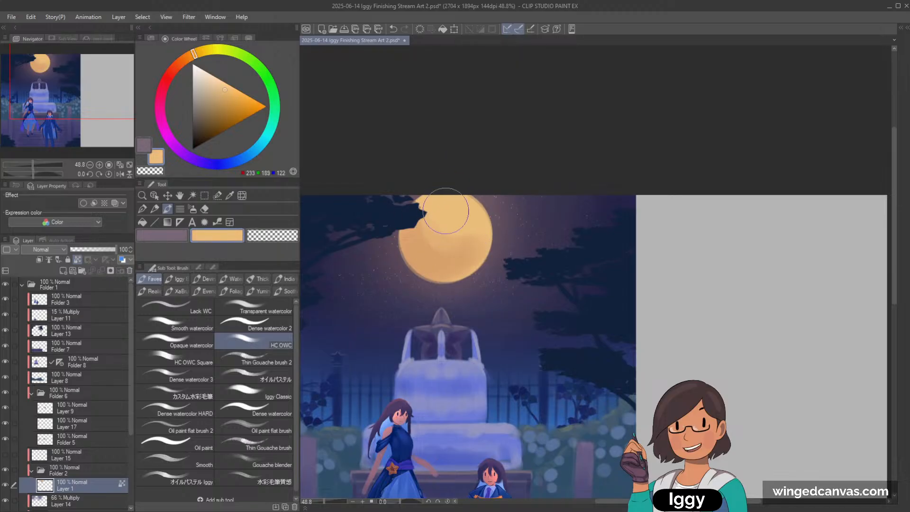
alt+click(438, 260)
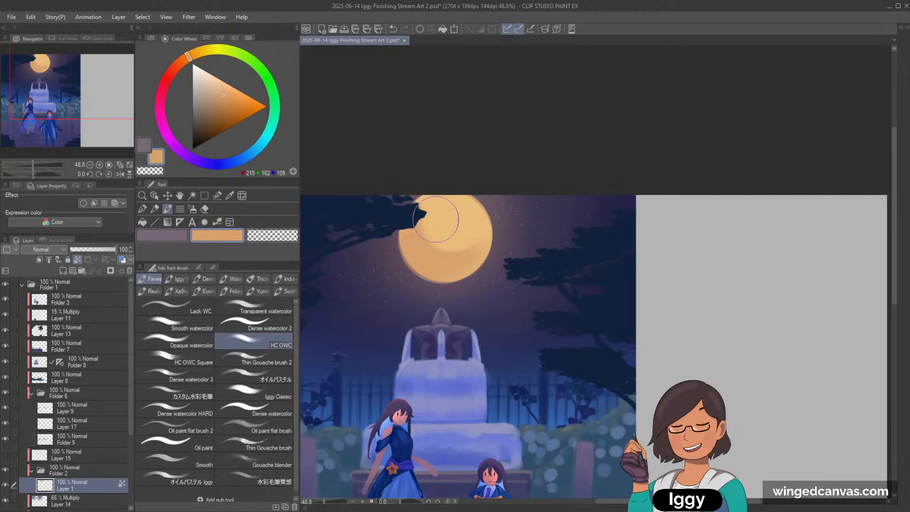
Paint brownish-orange craters and surface marks across the moon, varying the brush size and redoing the first marks.
click(216, 111)
drag(413, 234, 415, 239)
key(ctrl+z)
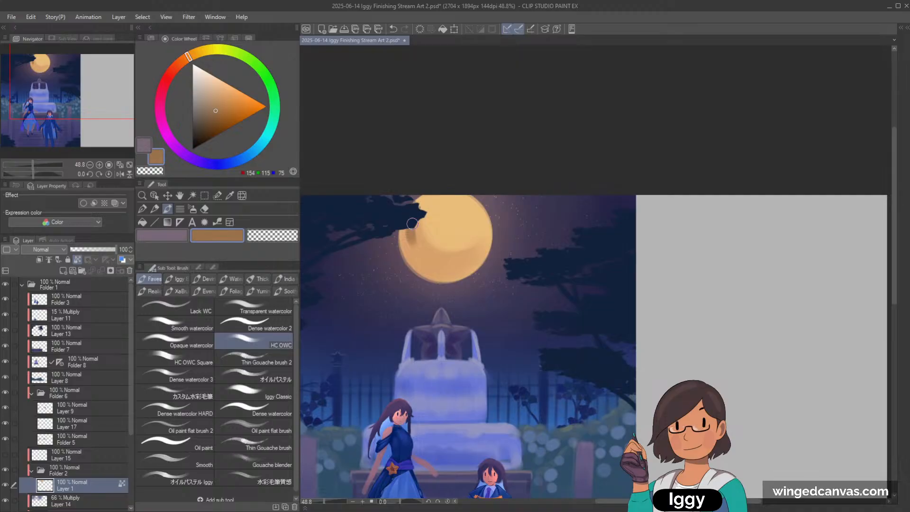
alt+click(414, 225)
key(ctrl+z)
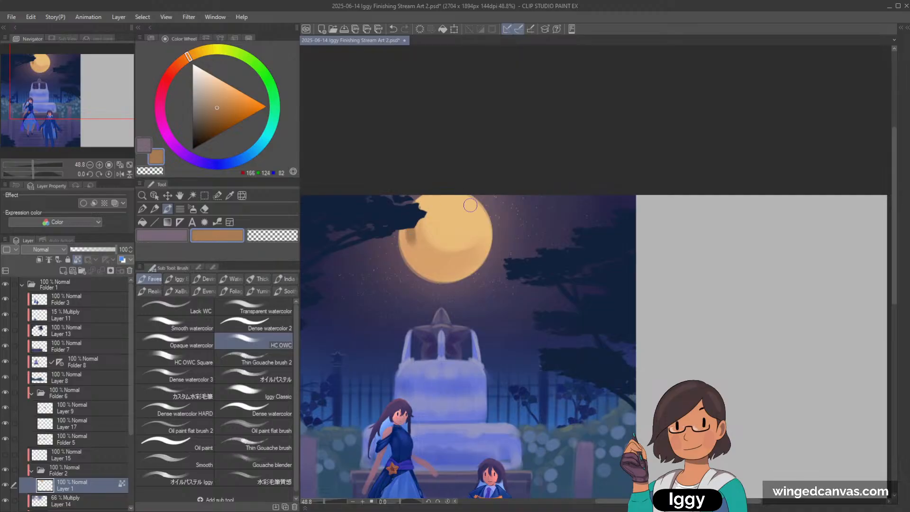
mouse_move(470, 205)
mouse_down()
mouse_move(492, 220)
mouse_move(466, 202)
mouse_up()
key(])
key(])
key(])
key(])
key(])
key(])
key(])
key(])
drag(476, 251, 503, 196)
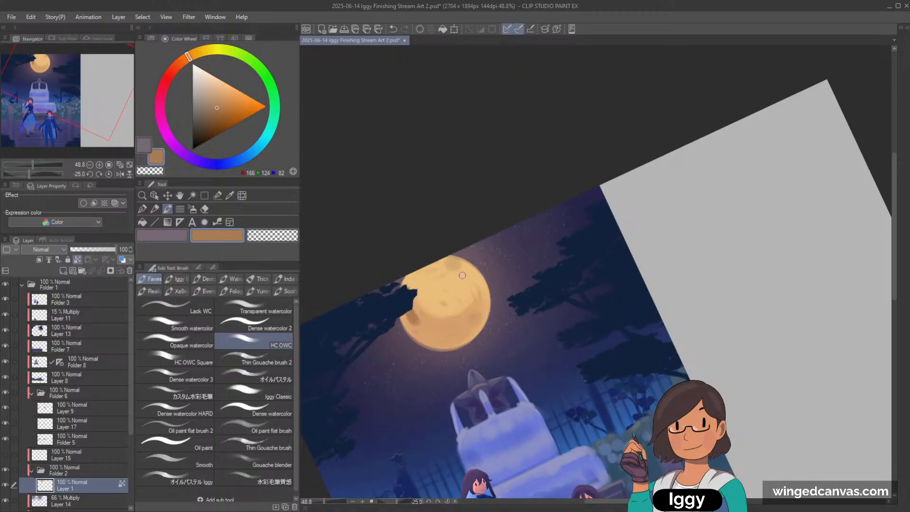
Straighten the canvas and refine the moon's crater texture against the full composition, undoing an unwanted mark.
scroll(497, 223, down, 1)
key(ctrl+@)
scroll(497, 223, down, 1)
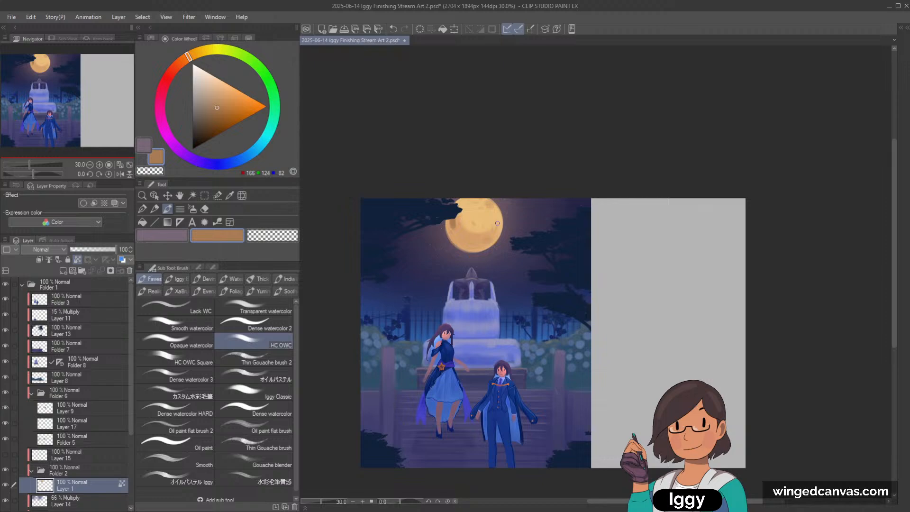
scroll(494, 226, up, 3)
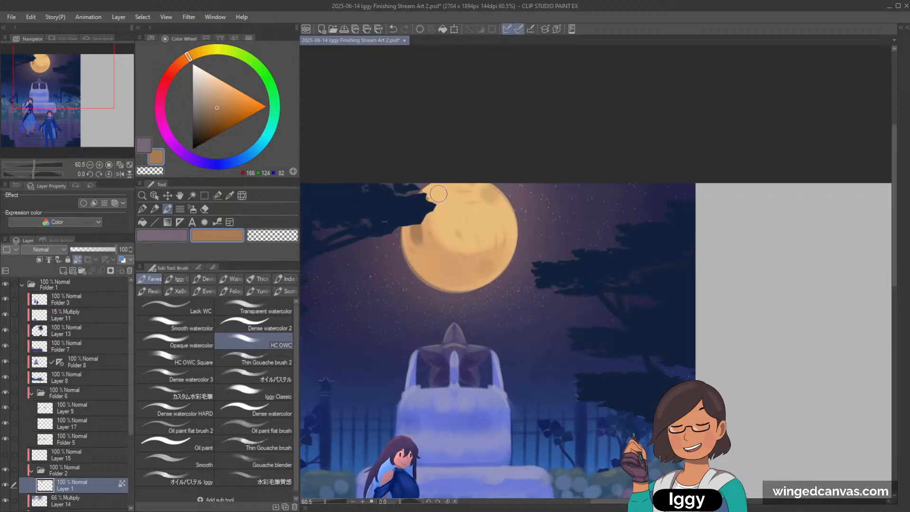
key(ctrl+z)
scroll(512, 231, down, 5)
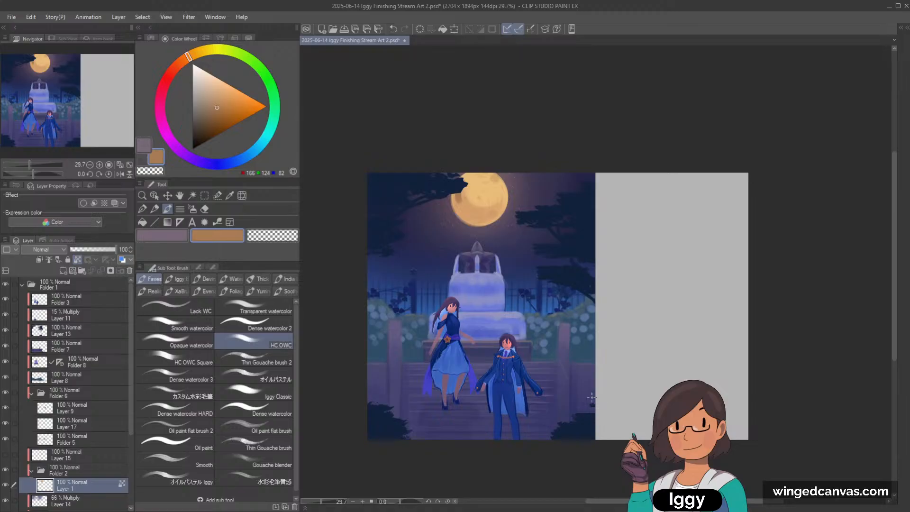
Group Folder 3 in a new folder and add a clipped Multiply layer above it, with light blue as the colour.
scroll(592, 396, up, 1)
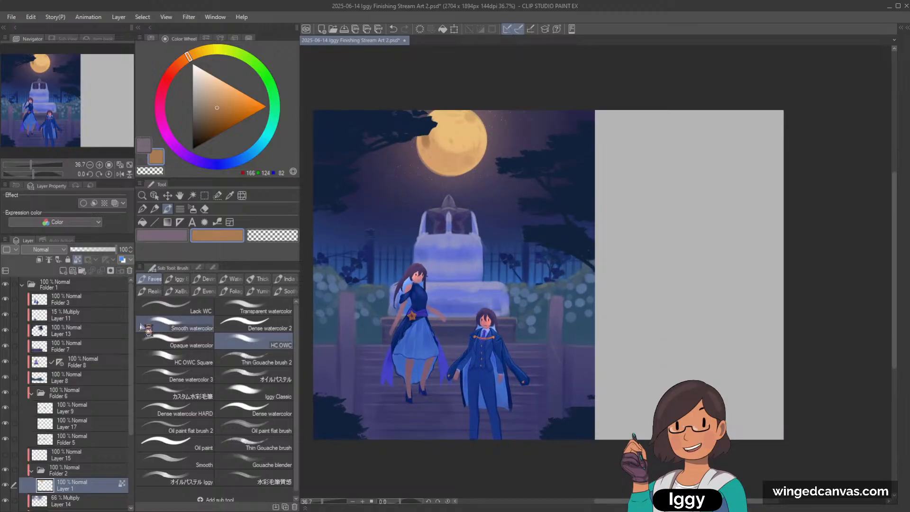
click(98, 300)
click(82, 272)
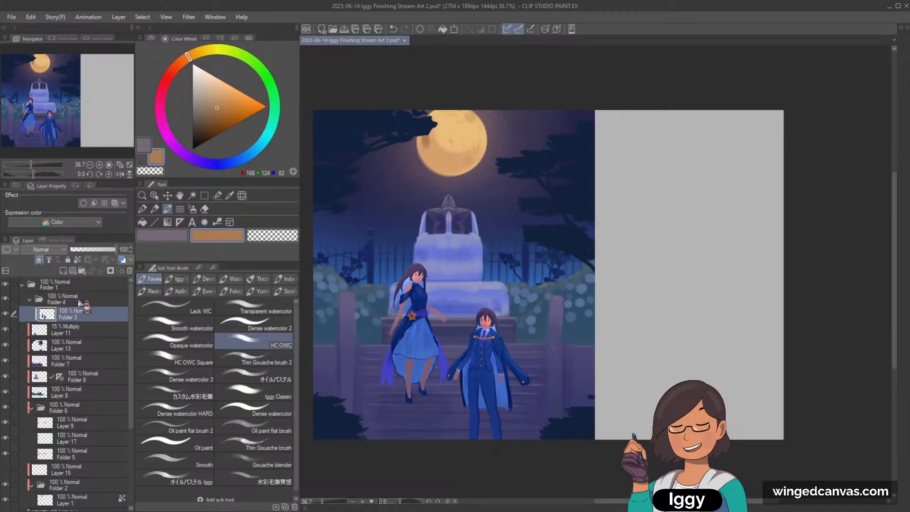
click(74, 271)
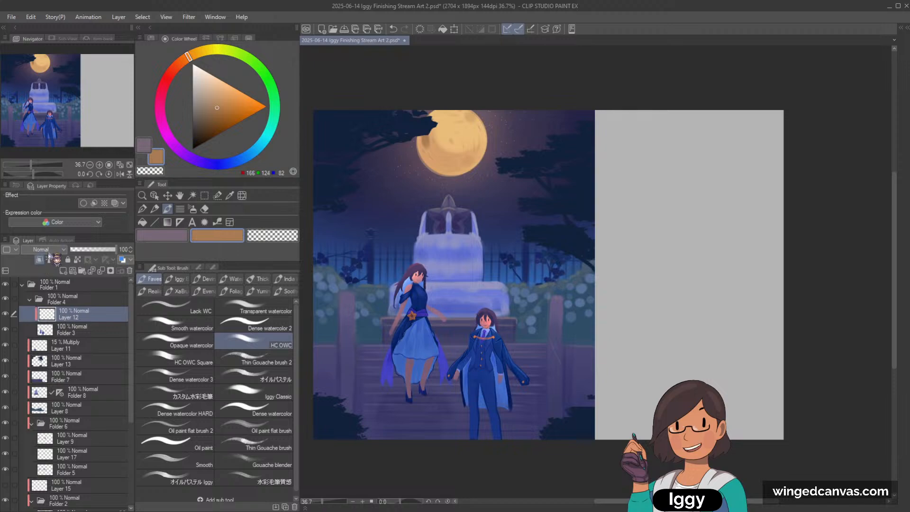
click(229, 163)
click(220, 87)
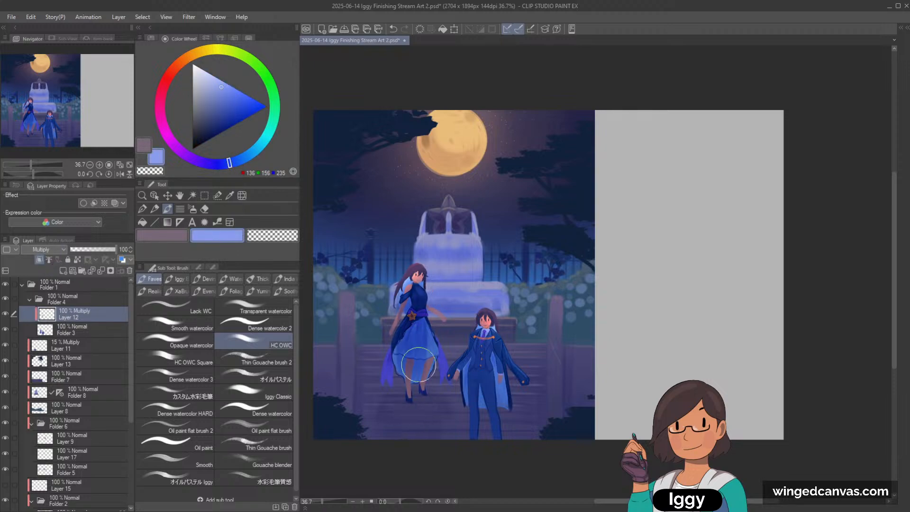
key(])
key(])
key(])
drag(420, 296, 423, 417)
key(ctrl+z)
key(ctrl+z)
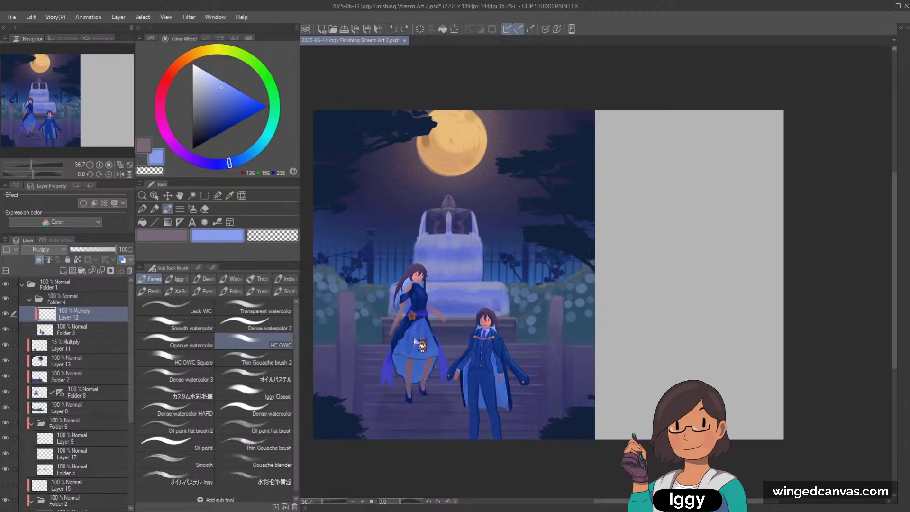
Shade both figures from the torso down with broad light-blue strokes on the Multiply layer.
key([)
mouse_move(419, 309)
mouse_down()
mouse_move(408, 394)
mouse_move(417, 402)
mouse_up()
key([)
mouse_move(489, 336)
mouse_down()
mouse_move(491, 488)
mouse_move(483, 469)
mouse_up()
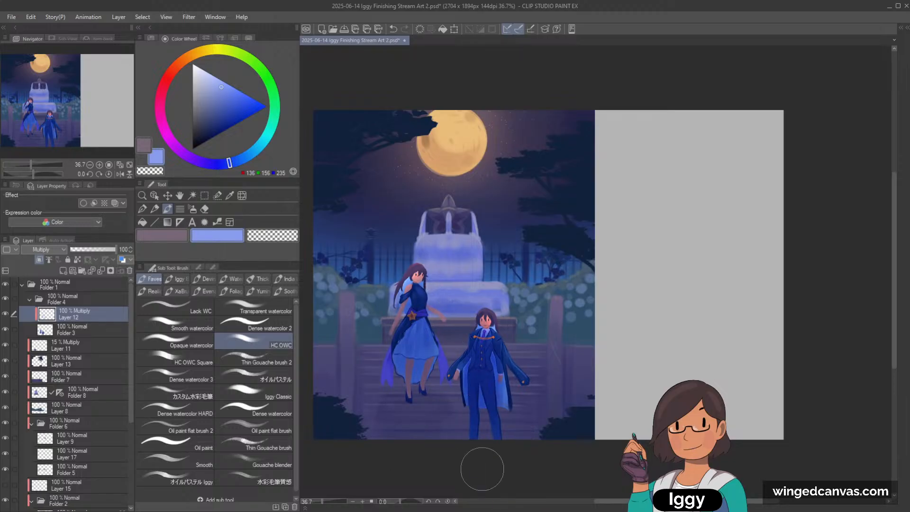
drag(492, 347, 485, 410)
Refine the suited figure's shading with smaller brushes, undoing the stroke over the face.
key([)
key([)
key([)
drag(485, 328, 492, 343)
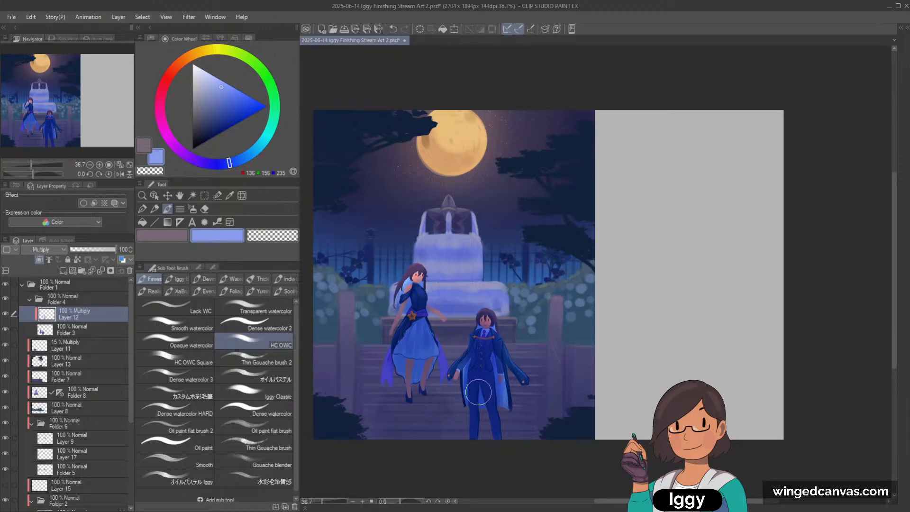
key(ctrl+z)
key([)
key([)
key([)
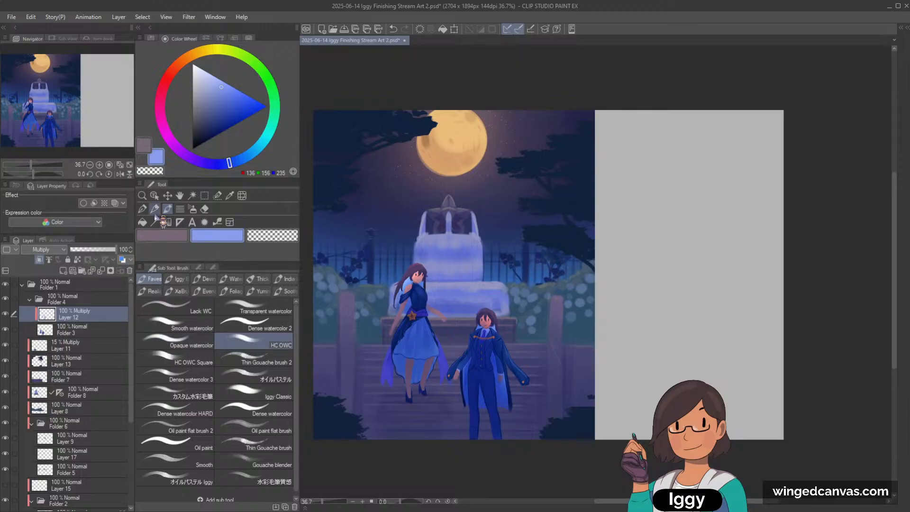
Select Layer 19 above the background and sample the blue behind the girl as the brush colour.
key(o)
click(377, 273)
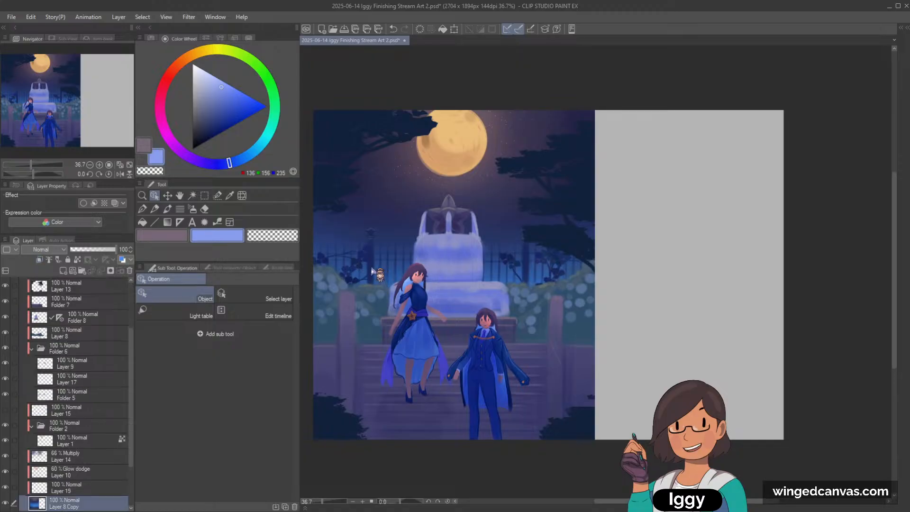
drag(133, 411, 134, 436)
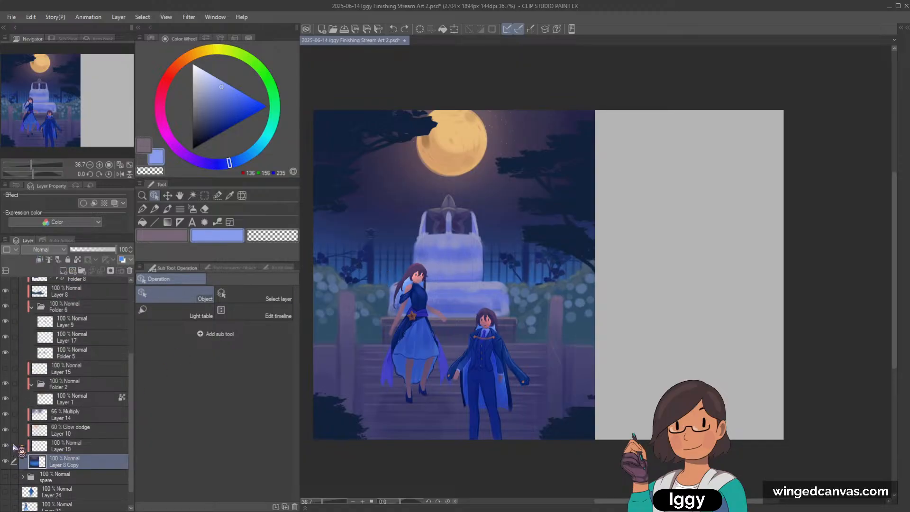
click(67, 447)
click(167, 208)
alt+click(384, 276)
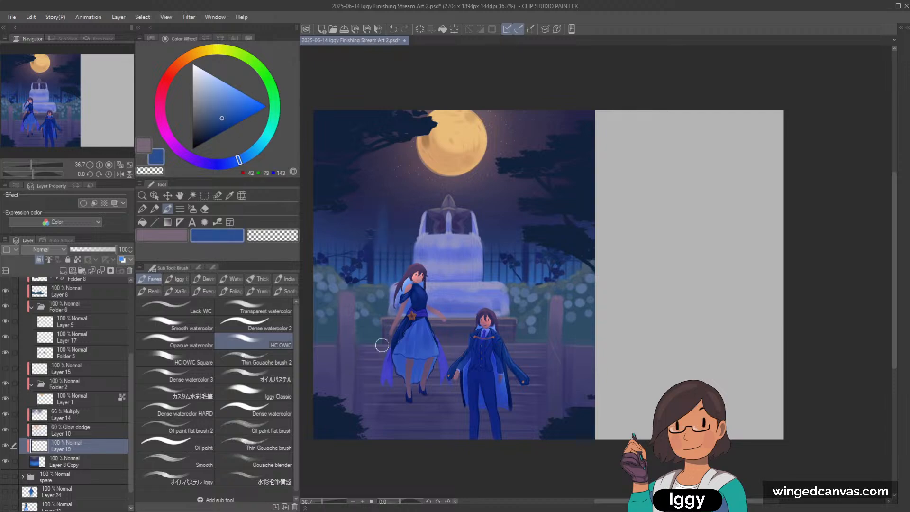
Rework a soft blue glow behind the fence beside the girl, resampling nearby blues and undoing unwanted strokes.
alt+click(382, 225)
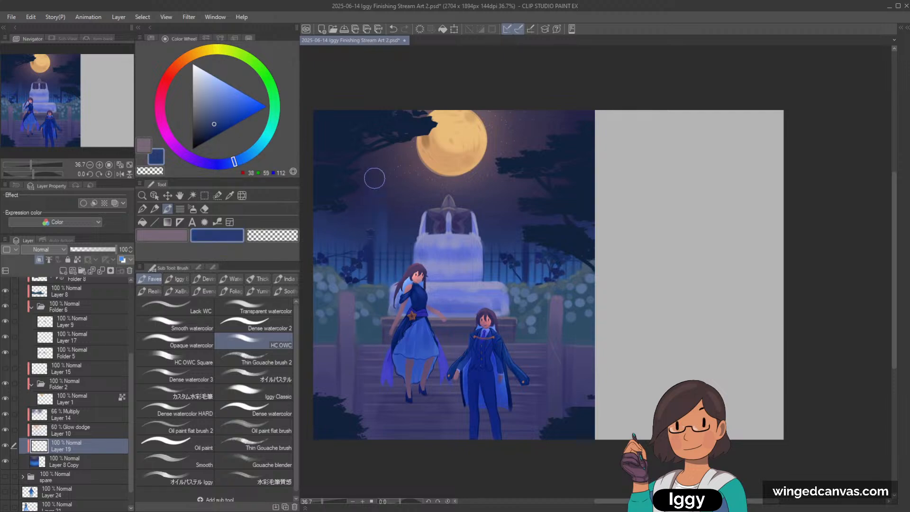
key(ctrl+z)
alt+click(385, 275)
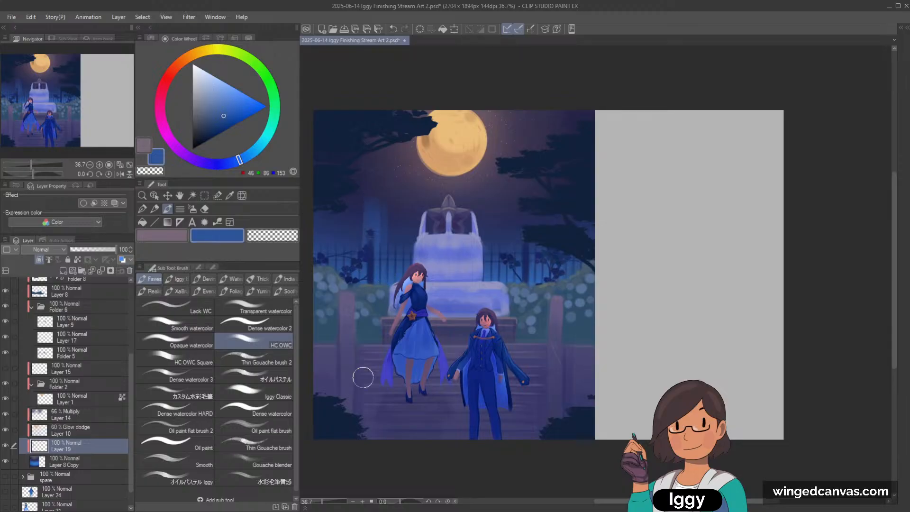
alt+click(368, 222)
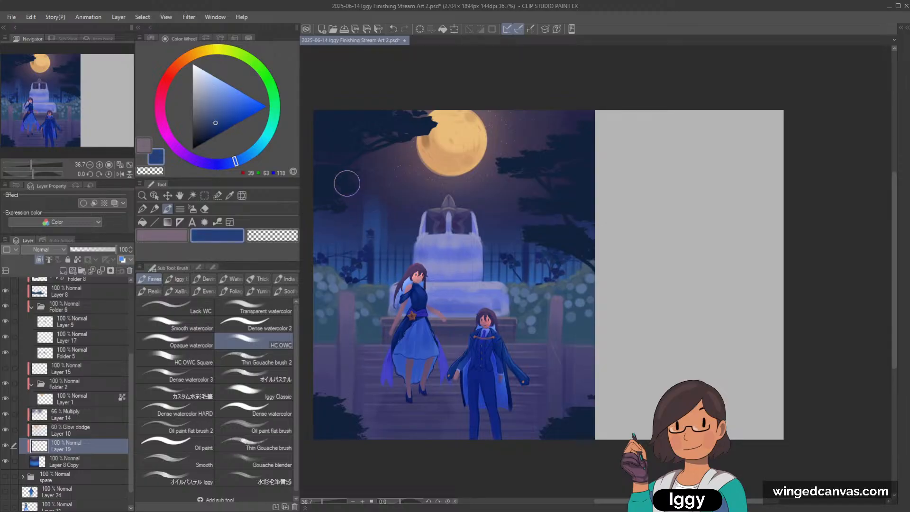
key(ctrl+z)
alt+click(381, 275)
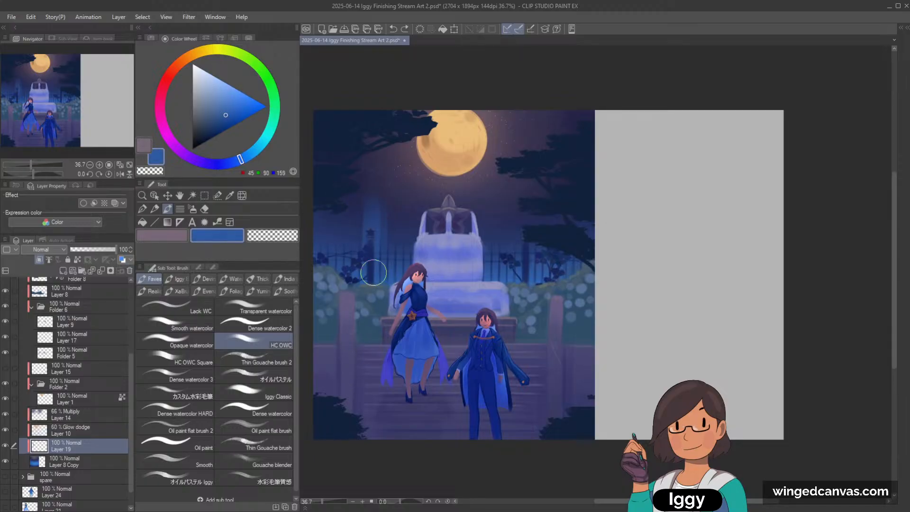
Paint pale-blue building silhouettes behind the fence on both sides of the fountain on Layer 19, resampling nearby blues.
drag(325, 204, 335, 240)
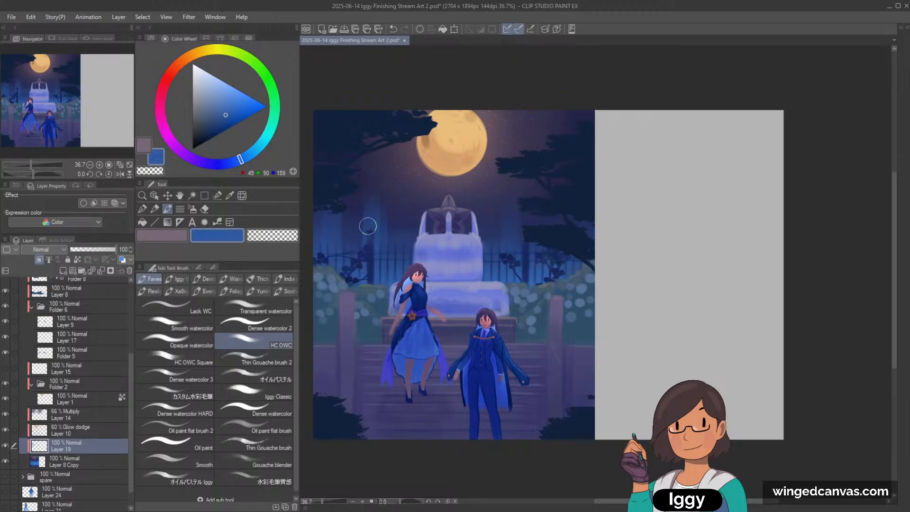
alt+click(333, 222)
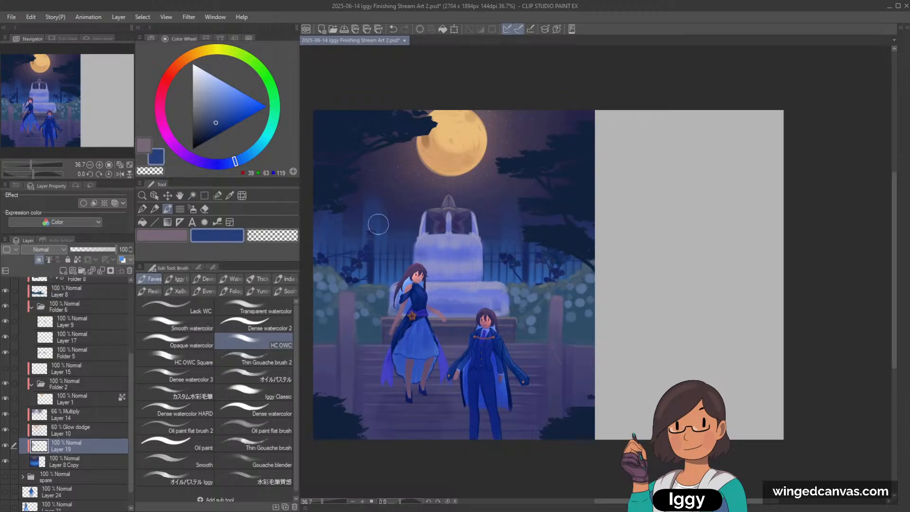
alt+click(365, 286)
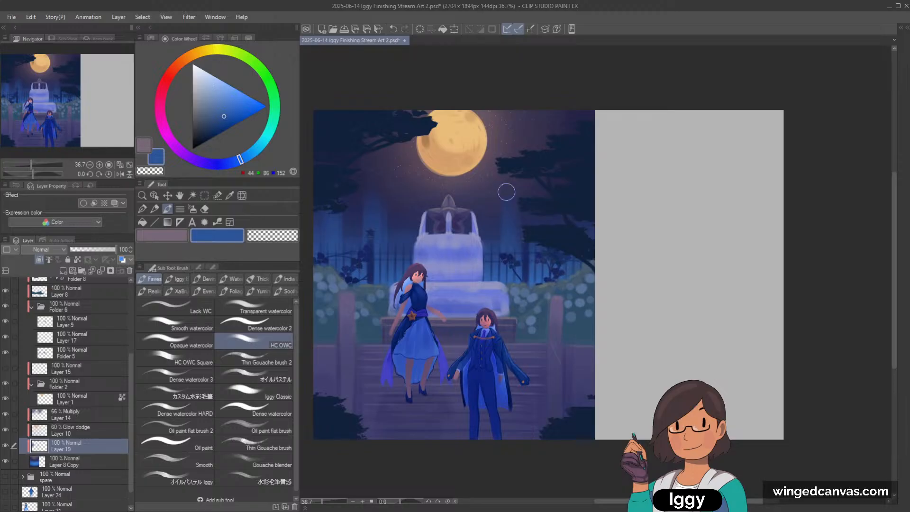
key(c)
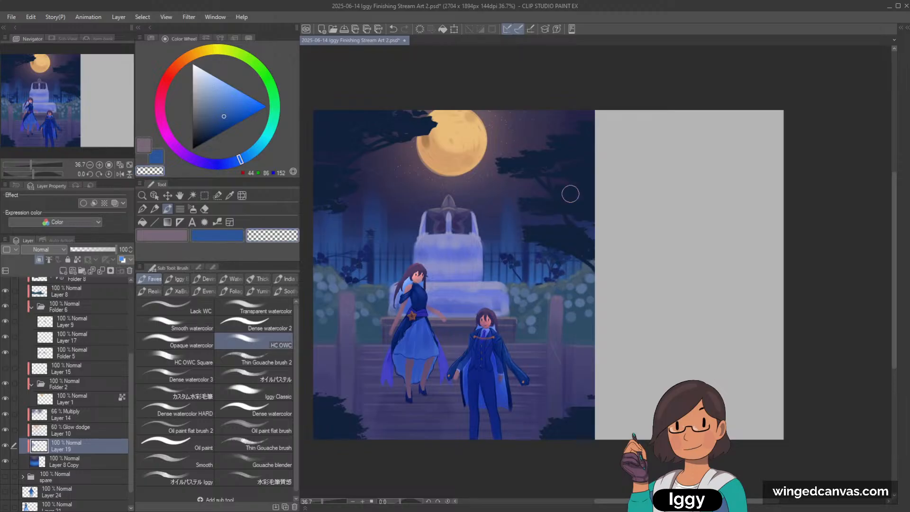
key(minus)
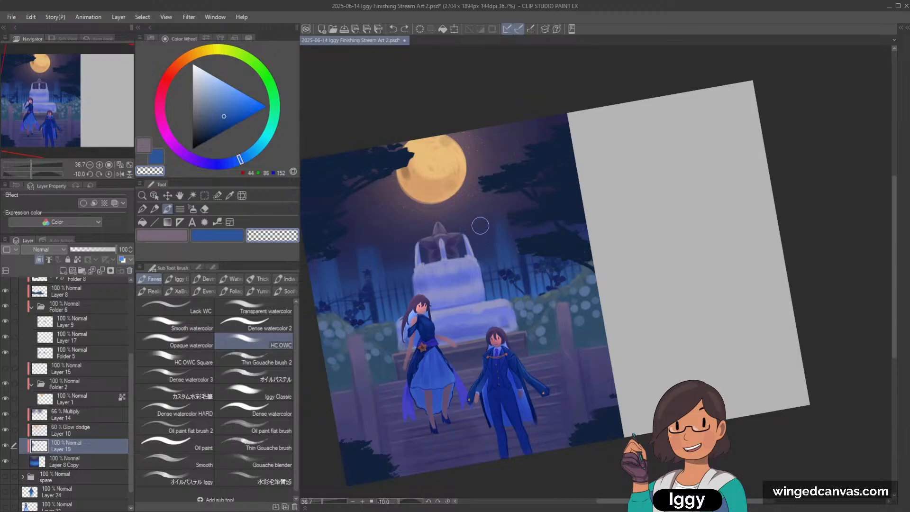
key(ctrl+@)
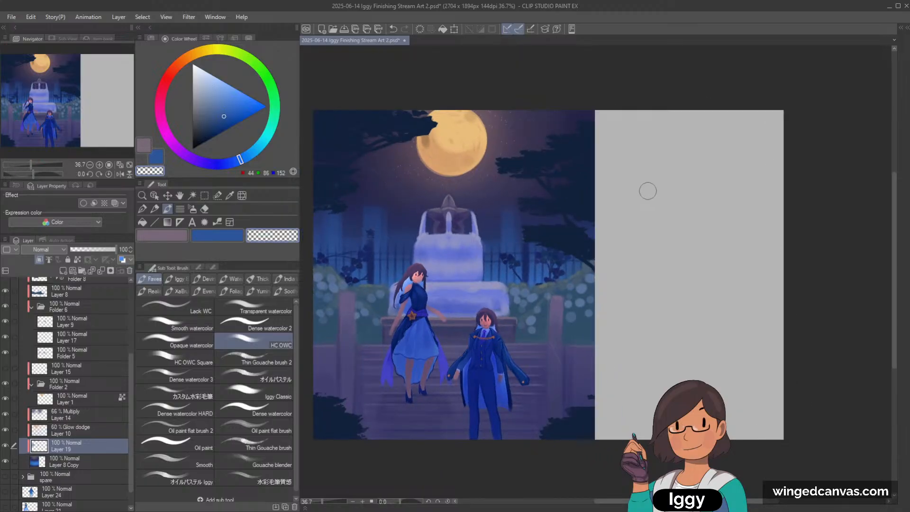
Refine the building silhouettes on Layer 19 with sampled dark blues and transparent strokes, undoing unwanted strokes.
alt+click(387, 217)
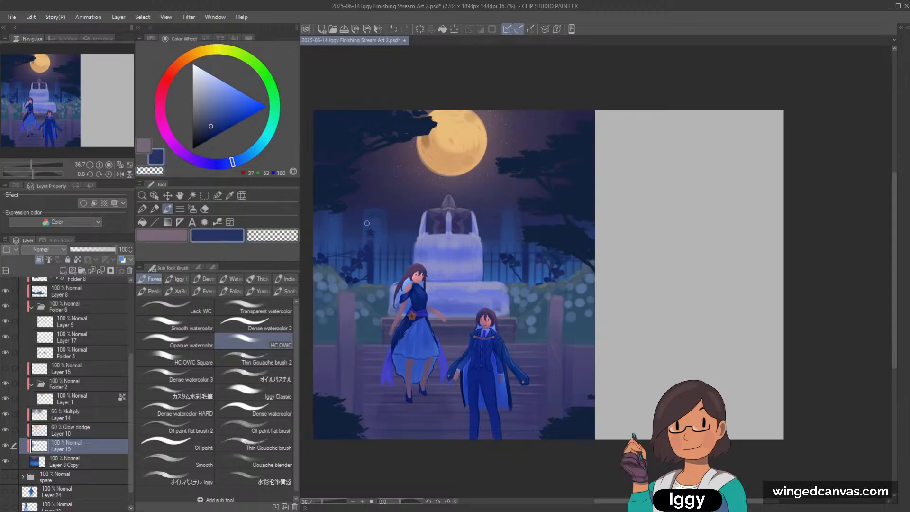
key(ctrl+z)
key(c)
drag(354, 206, 398, 204)
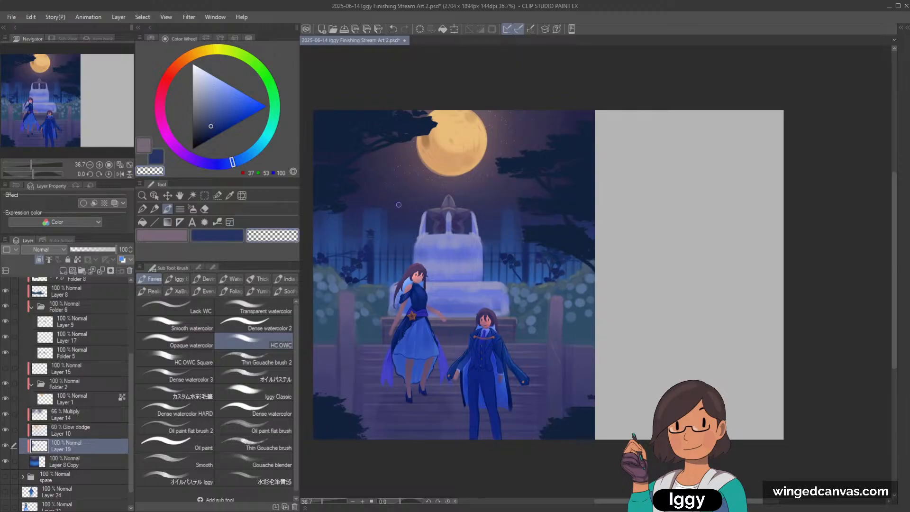
key(ctrl+z)
key(ctrl+z)
scroll(571, 186, down, 2)
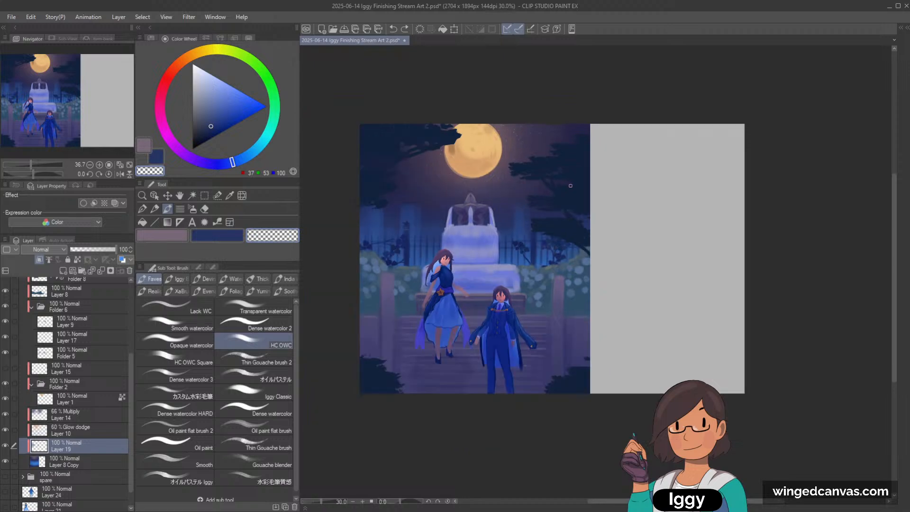
scroll(545, 186, up, 2)
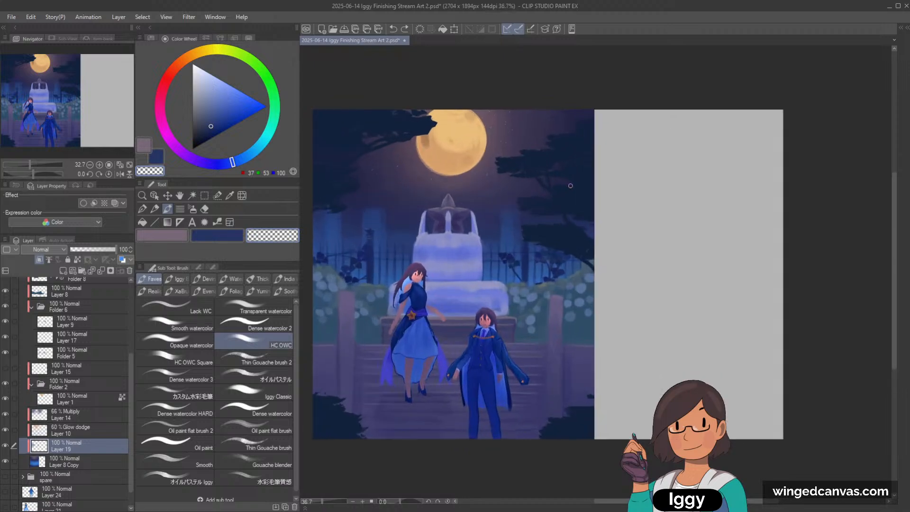
alt+click(365, 246)
alt+click(362, 216)
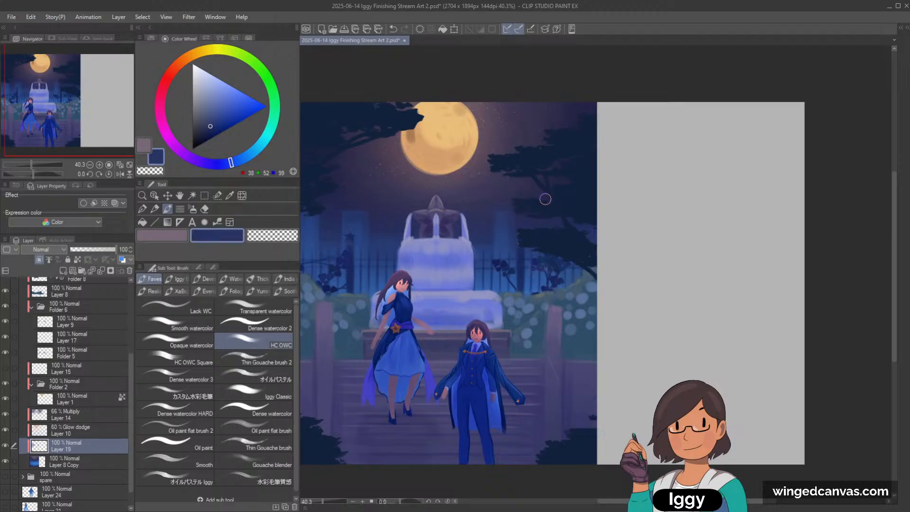
scroll(545, 199, down, 1)
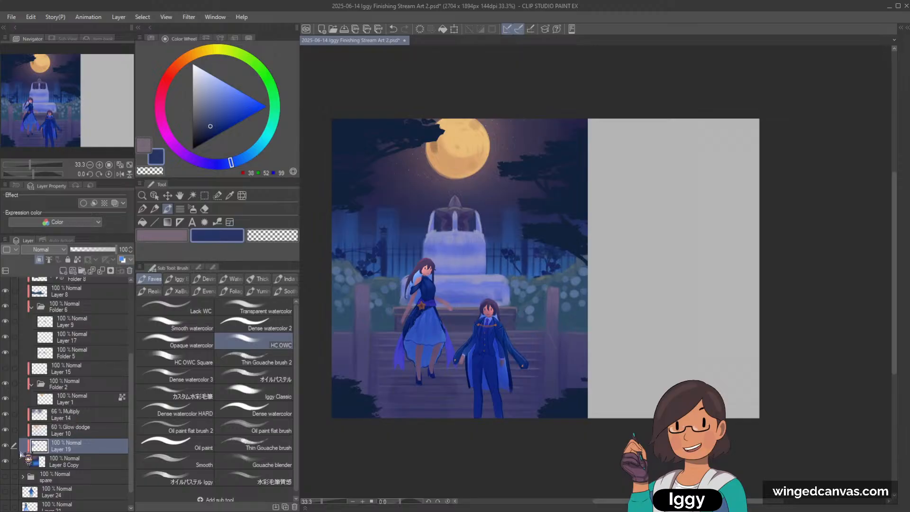
Hide Layer 19 and add a new layer directly beneath it, above Layer 8 Copy.
click(6, 445)
click(5, 445)
click(6, 446)
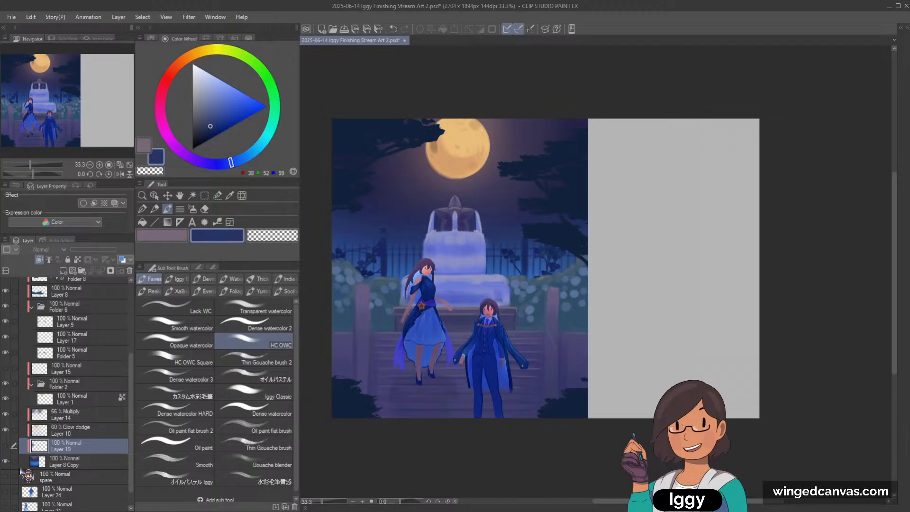
click(64, 271)
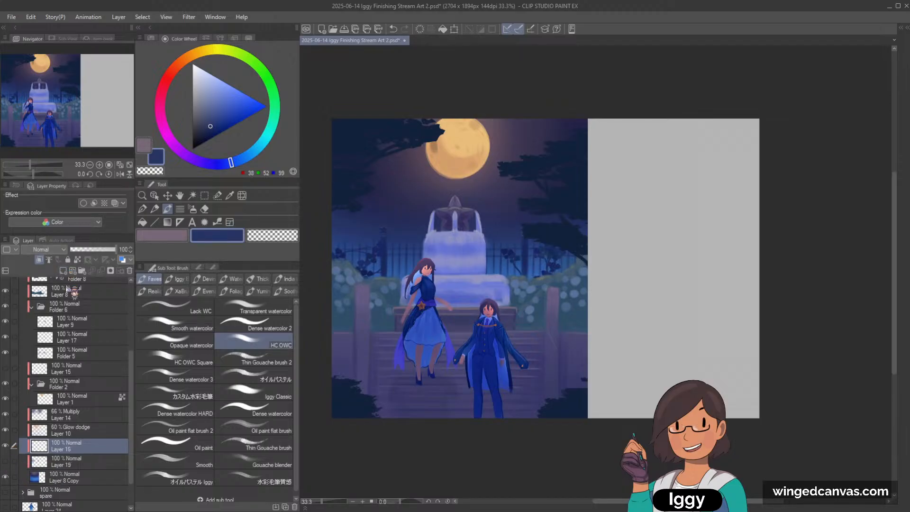
mouse_move(78, 449)
mouse_down()
mouse_move(82, 472)
mouse_move(85, 459)
mouse_up()
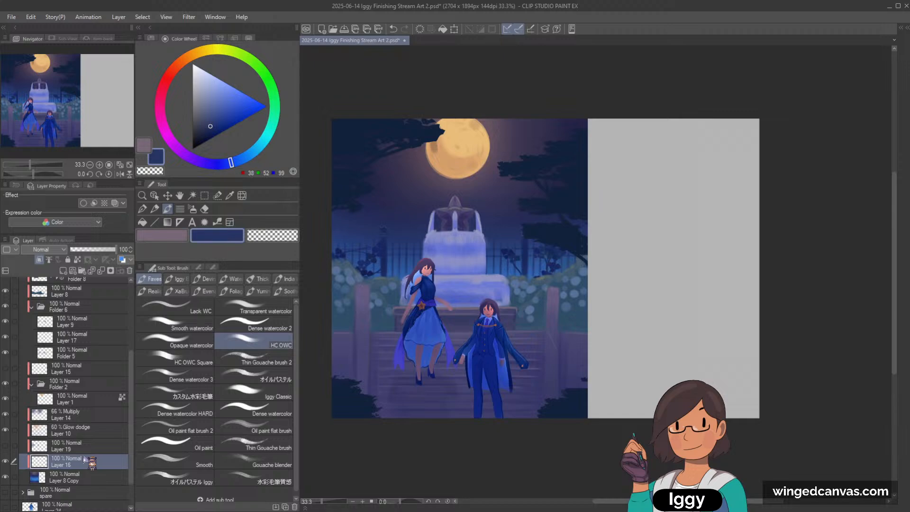
Paint a sampled-blue glow behind the fence on Layer 16, compare it with Layer 19, and leave only Layer 19 shown.
alt+click(398, 266)
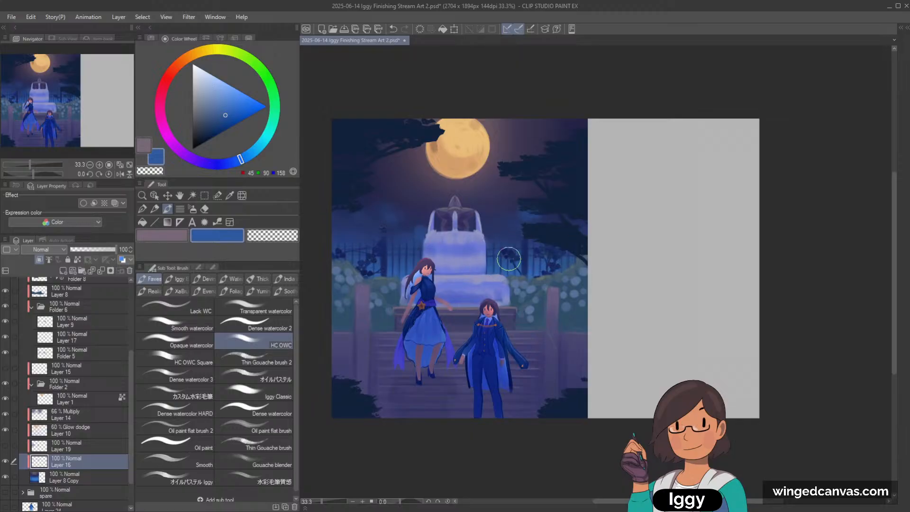
click(5, 446)
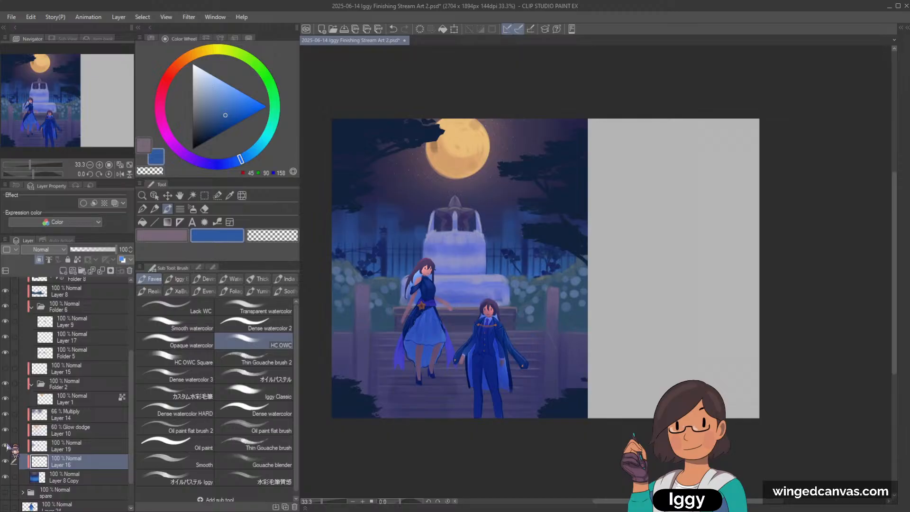
click(6, 446)
click(7, 446)
click(6, 462)
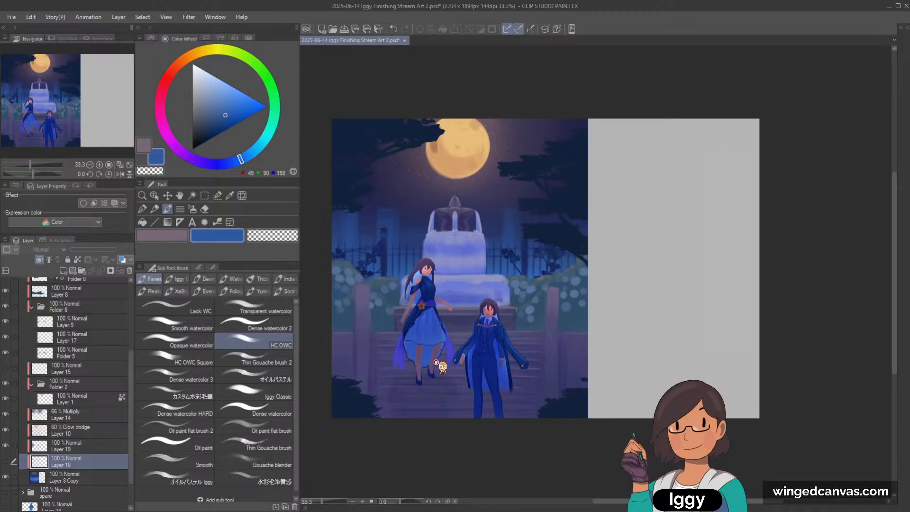
Fade Layer 19's building silhouettes on both sides of the fountain with a large transparent brush.
key(c)
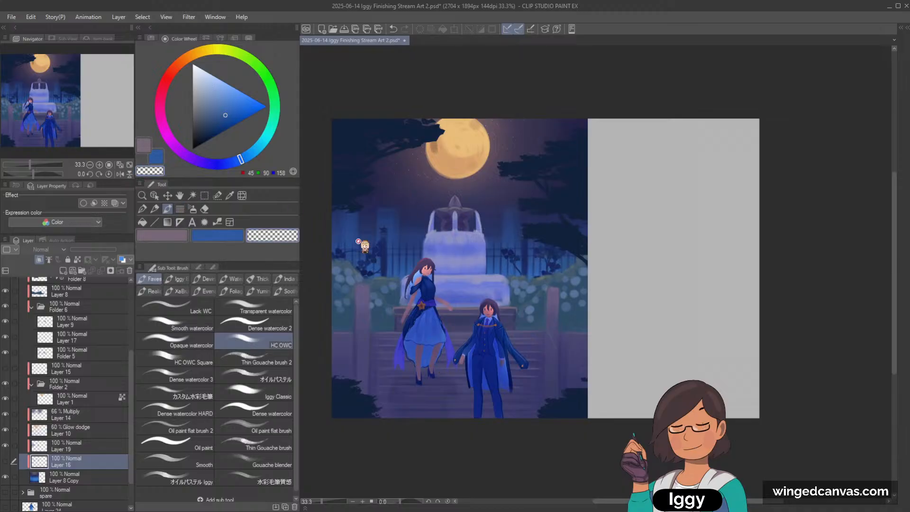
click(87, 449)
key(bracketright)
key(bracketright)
mouse_move(358, 222)
mouse_down()
mouse_move(346, 263)
mouse_move(366, 280)
mouse_move(395, 281)
mouse_move(399, 252)
mouse_up()
mouse_move(508, 265)
mouse_down()
mouse_move(552, 217)
mouse_move(539, 284)
mouse_up()
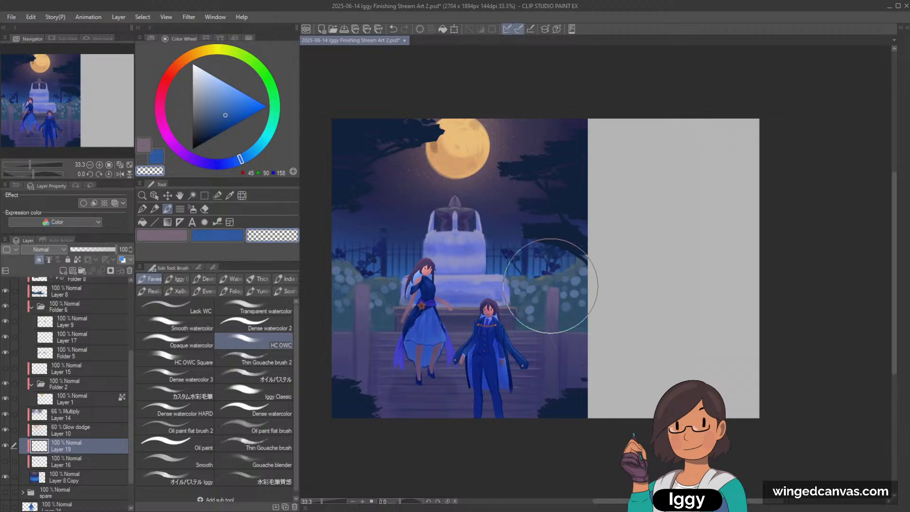
Show Layer 16 and paint dark-blue strokes beside the fountain on Layer 19, setting the colour to RGB 29, 32, 61.
click(6, 461)
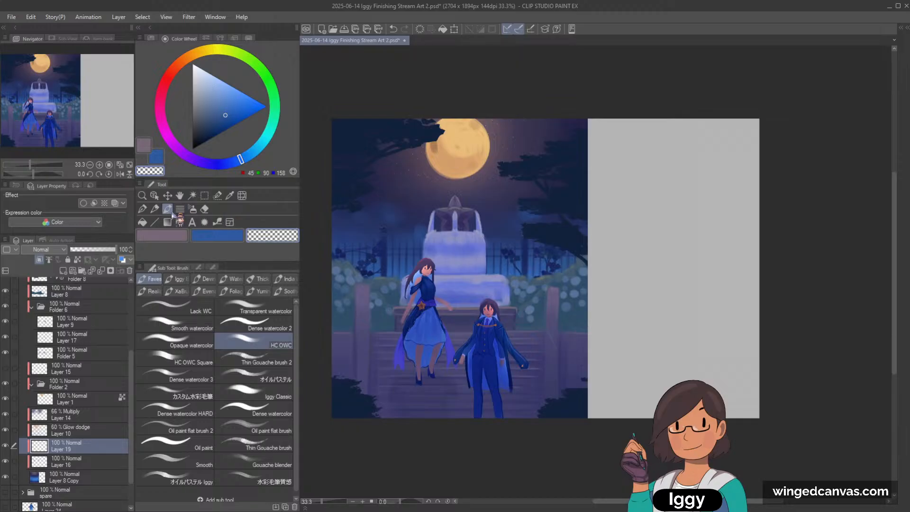
click(217, 126)
mouse_move(393, 222)
mouse_down()
mouse_move(420, 232)
mouse_move(396, 247)
mouse_up()
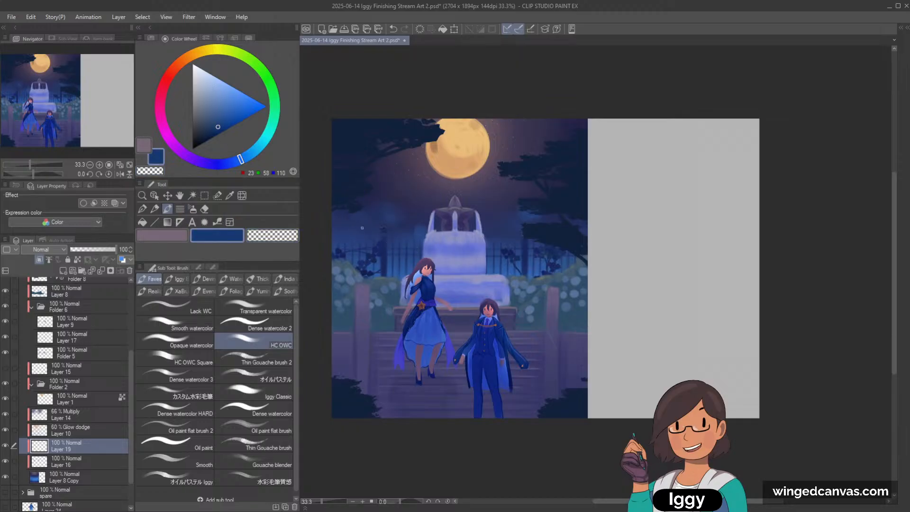
alt+click(375, 195)
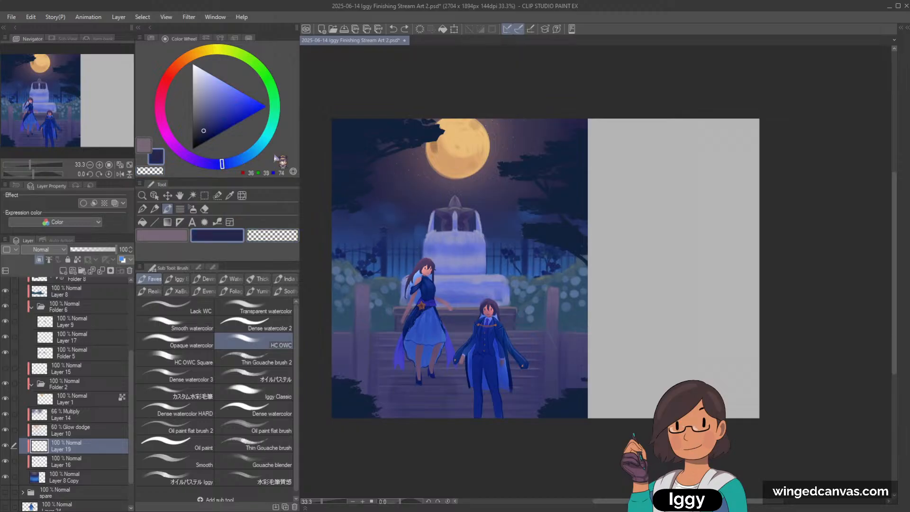
click(202, 134)
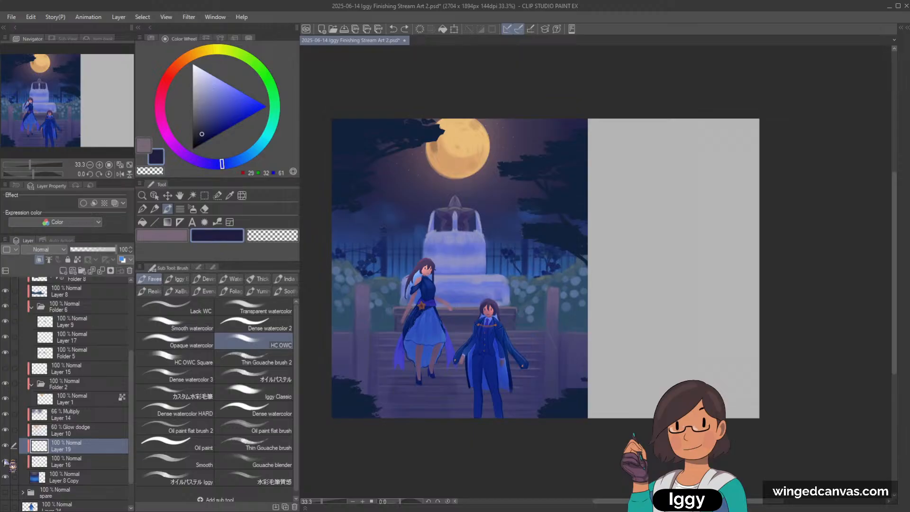
On Layer 16, rework the hazy background shapes behind the fence on both sides of the fountain with sampled blues.
click(61, 462)
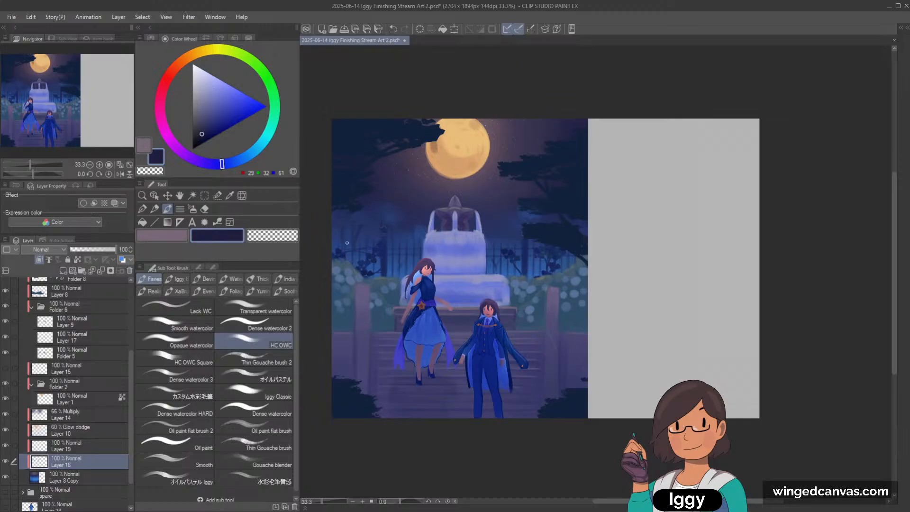
alt+click(392, 176)
alt+click(366, 216)
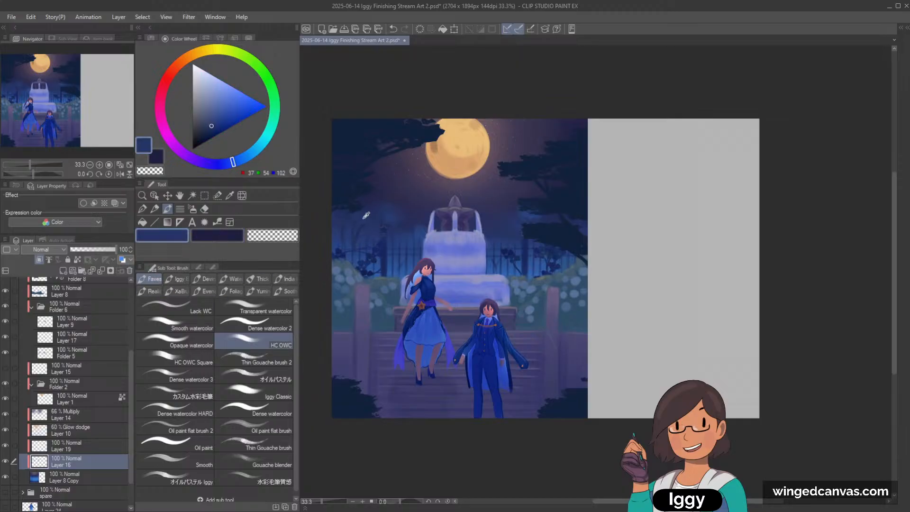
alt+click(362, 215)
alt+click(384, 214)
alt+click(531, 229)
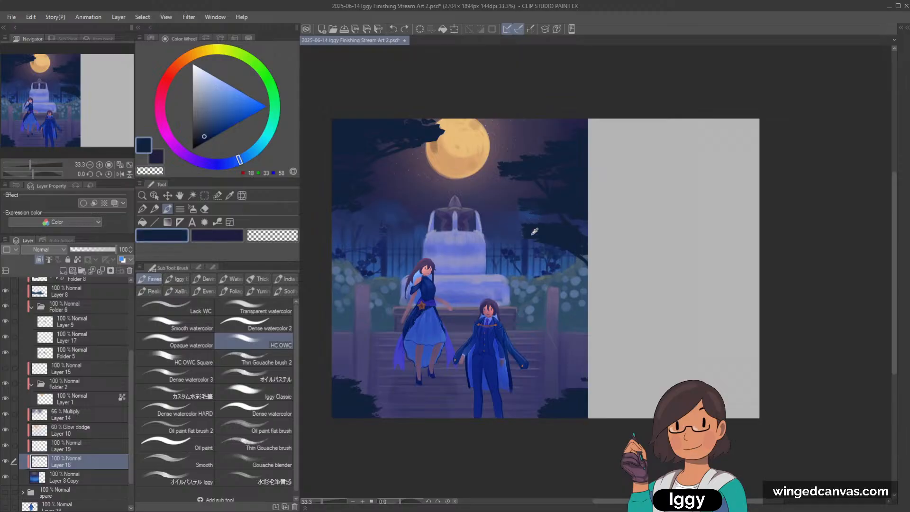
drag(522, 229, 508, 229)
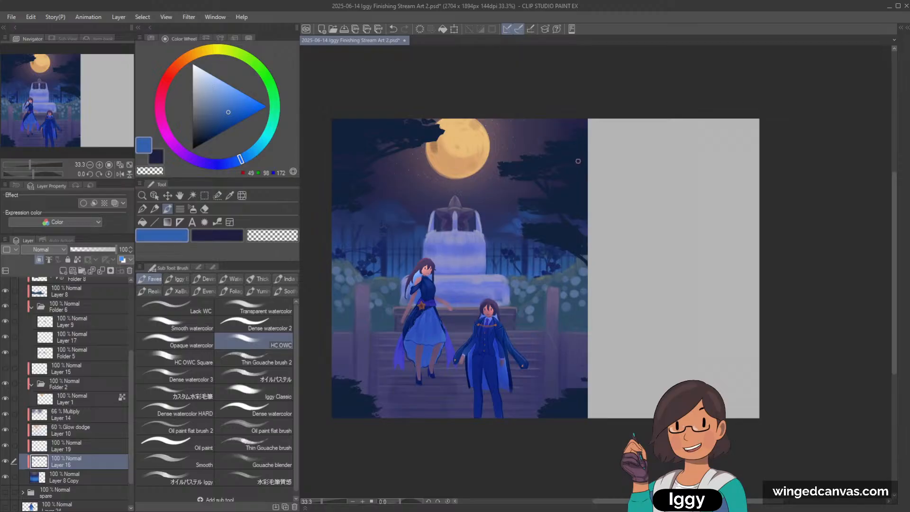
Show Layer 15 and erase its star beneath the left tree branches with the transparent HC OWC brush.
click(5, 367)
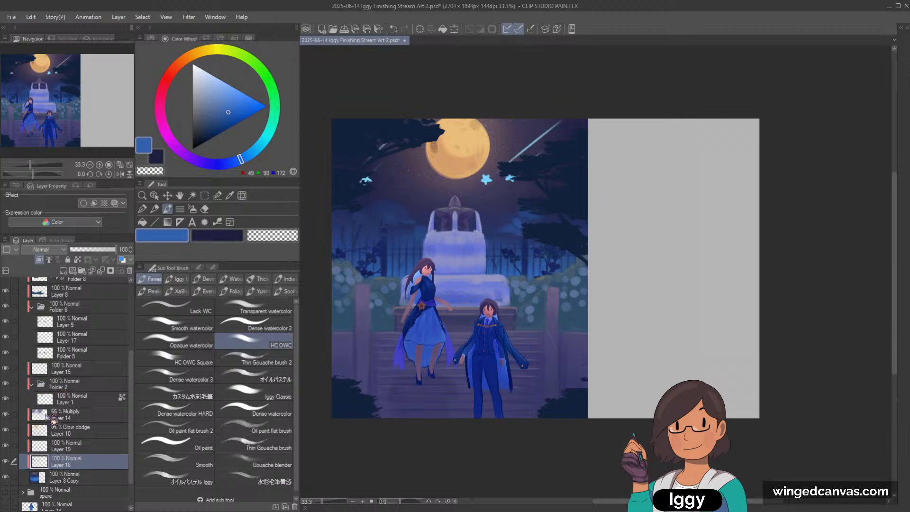
click(87, 356)
click(156, 196)
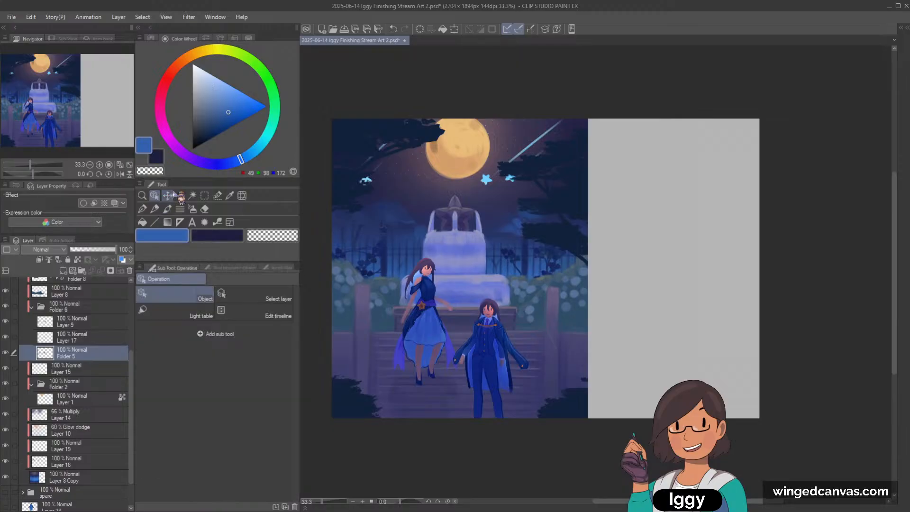
click(167, 208)
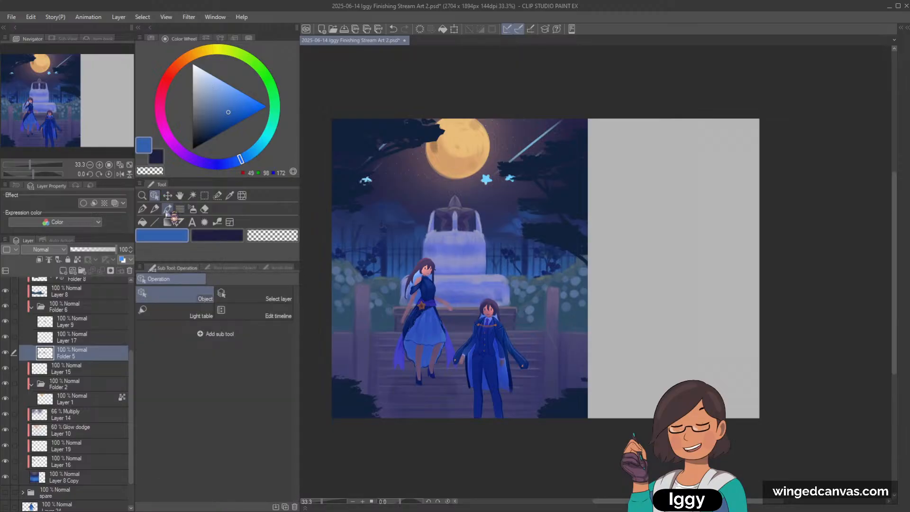
click(278, 236)
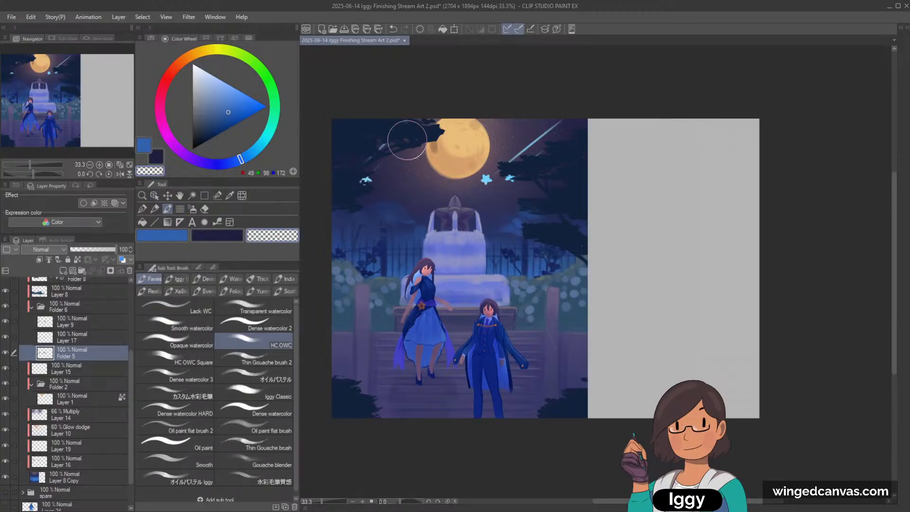
click(19, 371)
drag(403, 135, 388, 136)
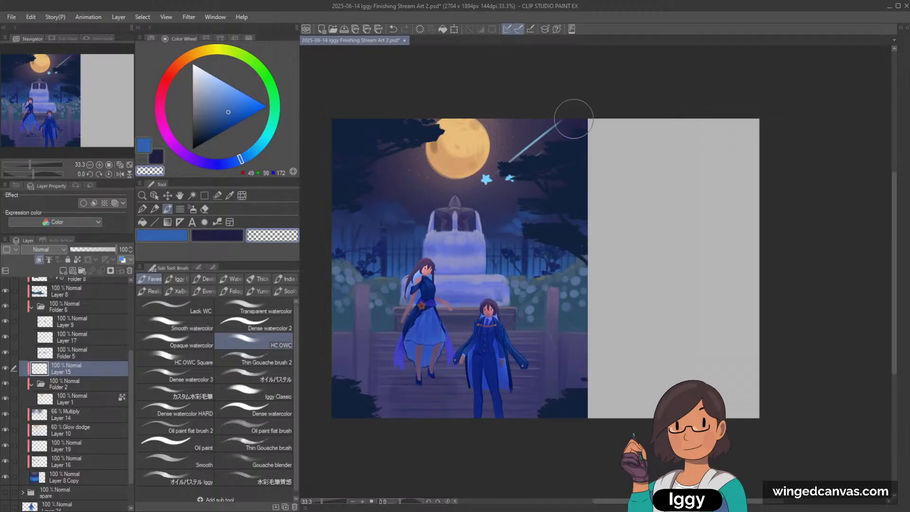
Clear the remaining stars and the shooting star from Layer 15 and enlarge the brush.
key(Delete)
key(bracketright)
key(bracketright)
key(bracketright)
key(bracketright)
key(bracketright)
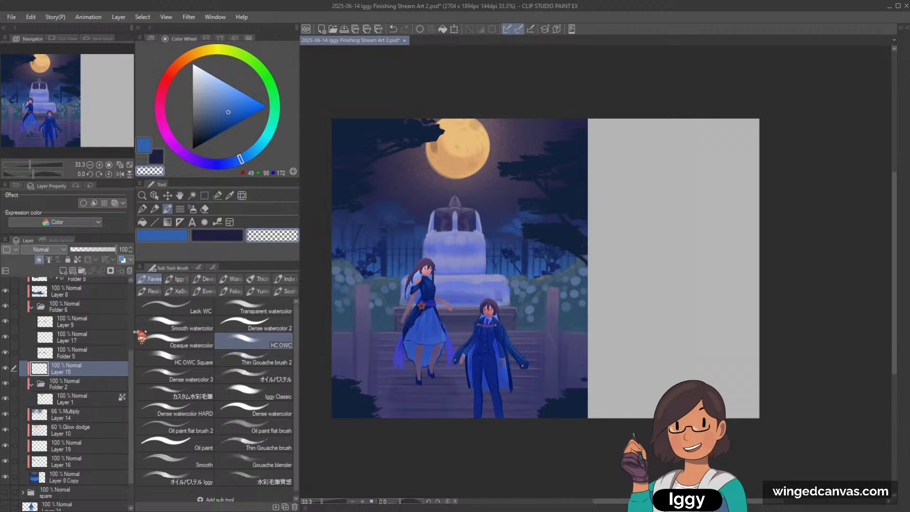
Collapse the illustration's main layer folder.
drag(131, 360, 130, 268)
click(22, 284)
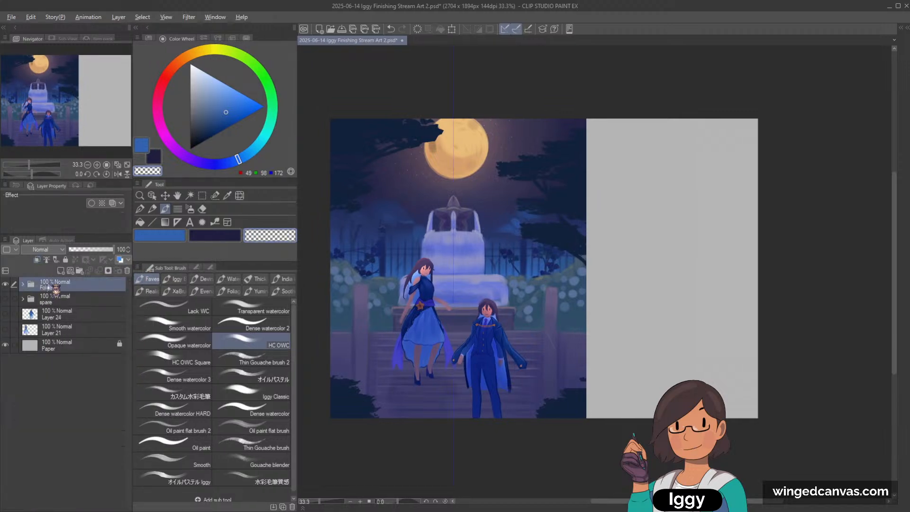
Duplicate the main illustration folder, hide the original Folder 1 and expand the duplicate's contents.
drag(56, 290, 46, 281)
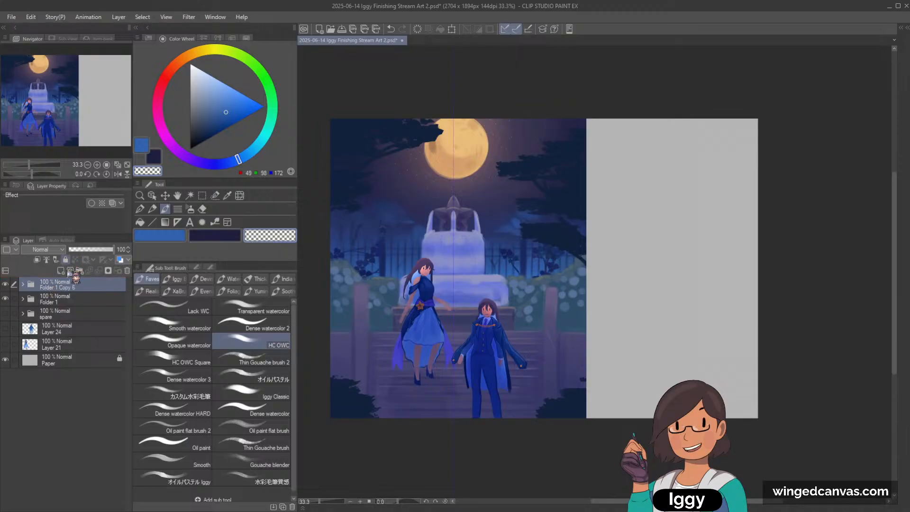
click(80, 301)
click(5, 298)
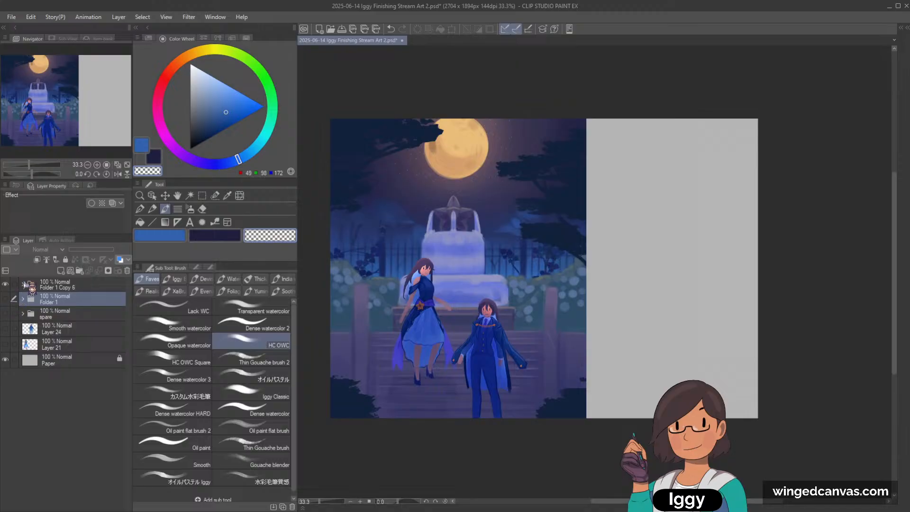
click(23, 284)
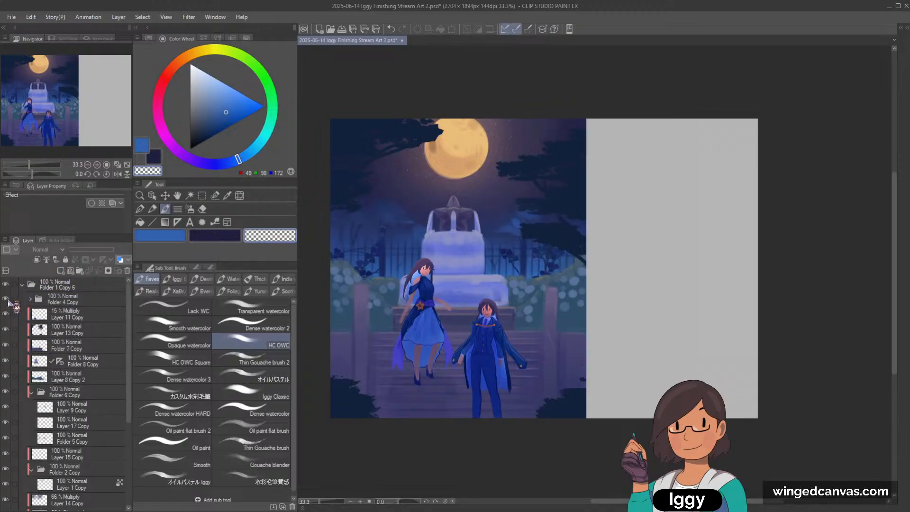
Merge the figures' Folder 4 Copy into one layer and move Layer 11 Copy beneath Layer 13 Copy.
click(6, 299)
click(6, 299)
click(67, 300)
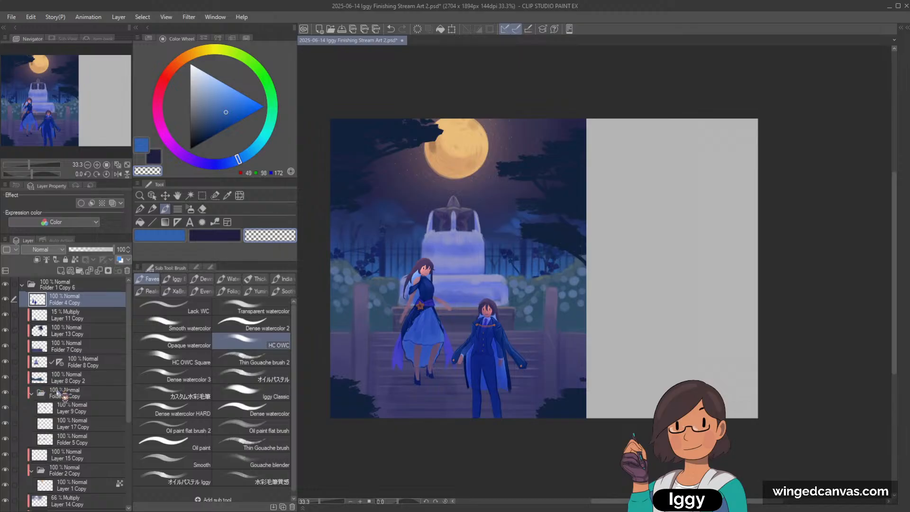
drag(85, 315, 90, 331)
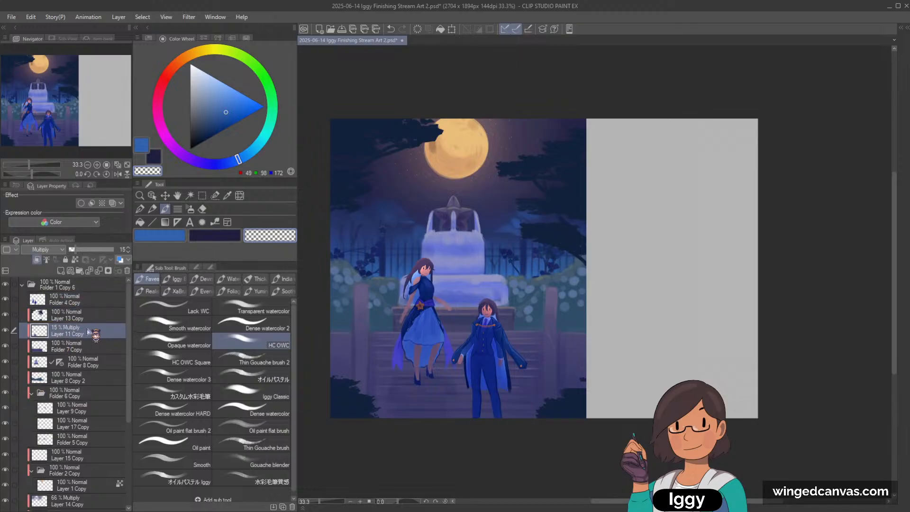
click(32, 393)
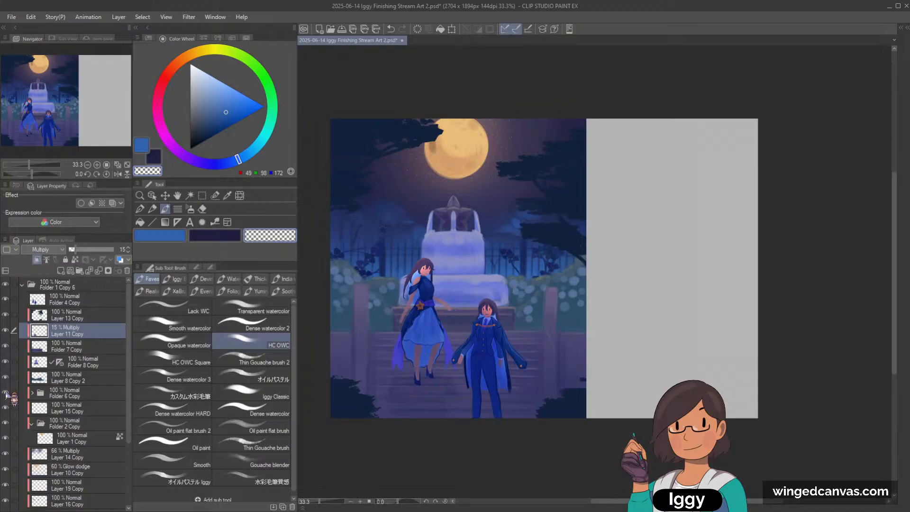
click(78, 317)
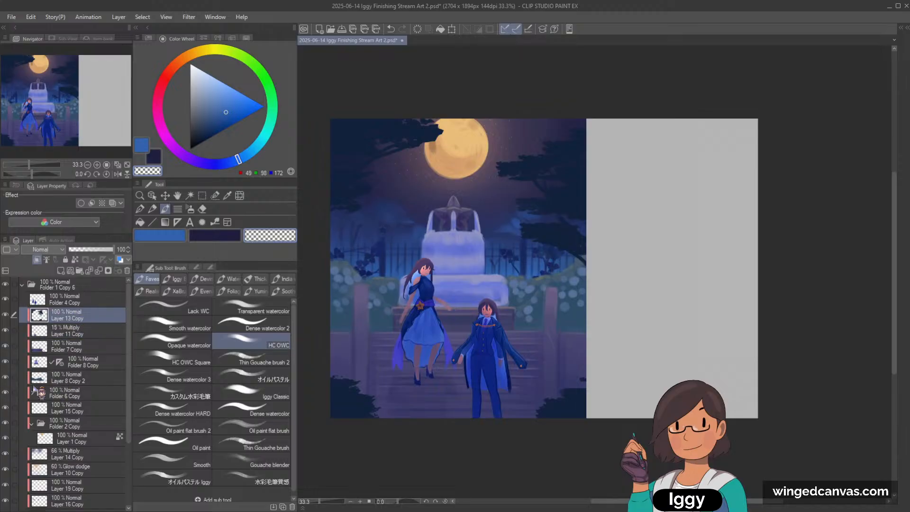
shift+click(77, 395)
key(shift+alt+e)
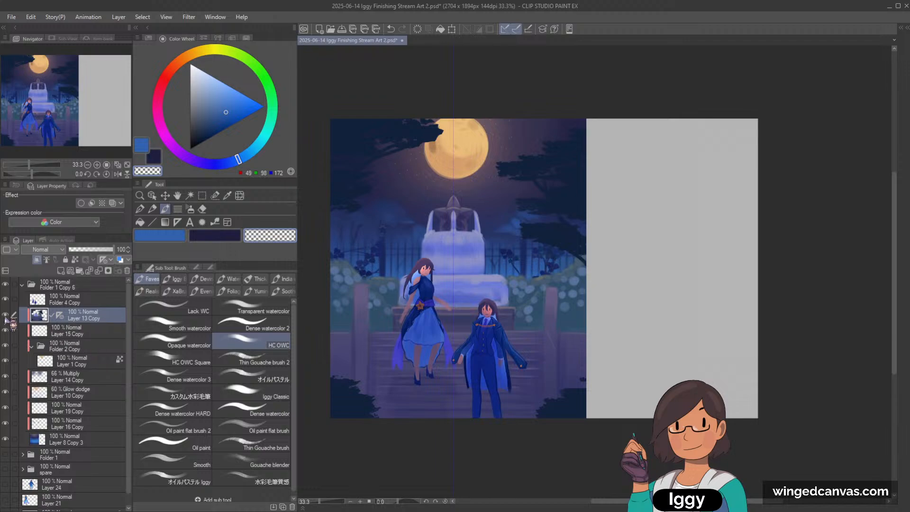
click(5, 316)
click(5, 315)
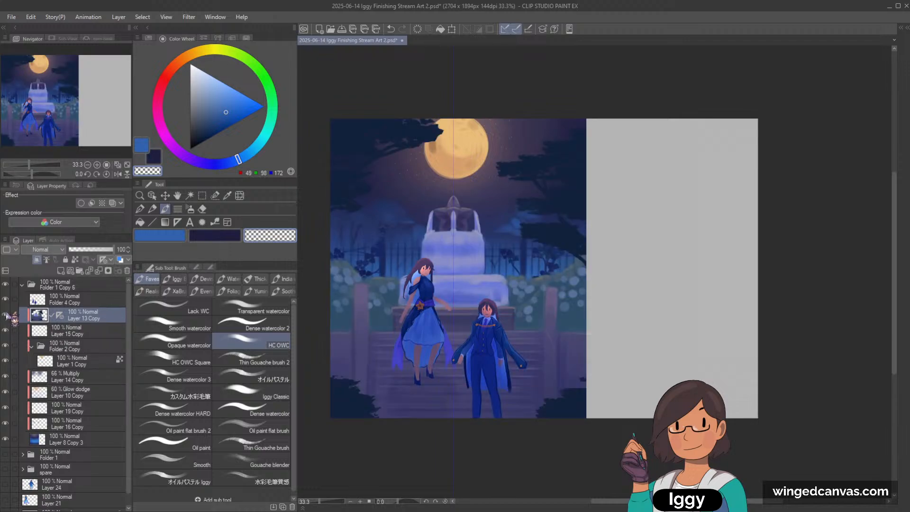
key(ctrl+z)
Merge Layer 11 Copy through Folder 6 Copy into a single layer and collapse Folder 2 Copy.
click(82, 332)
shift+click(78, 394)
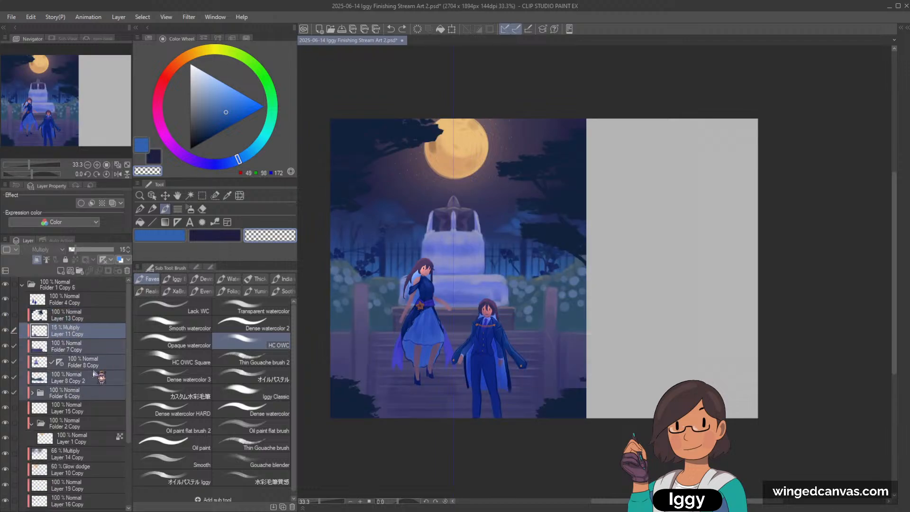
key(shift+alt+e)
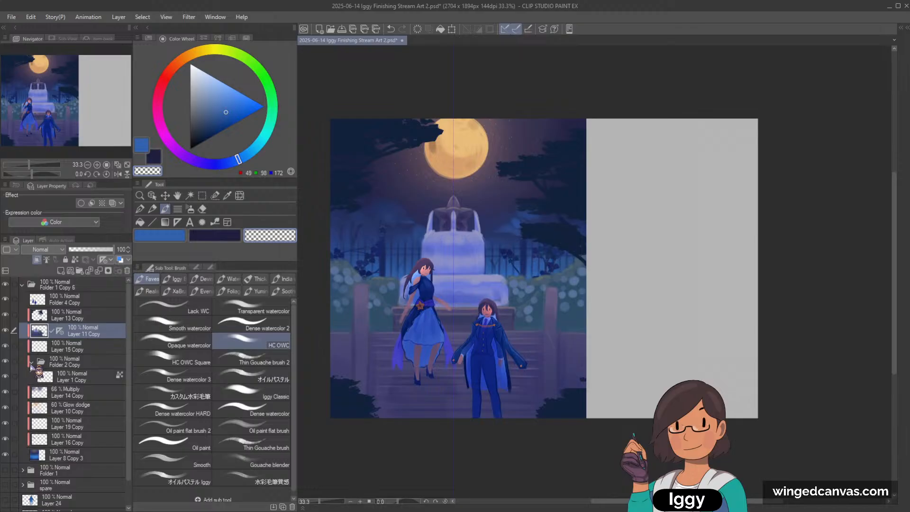
click(31, 361)
click(6, 361)
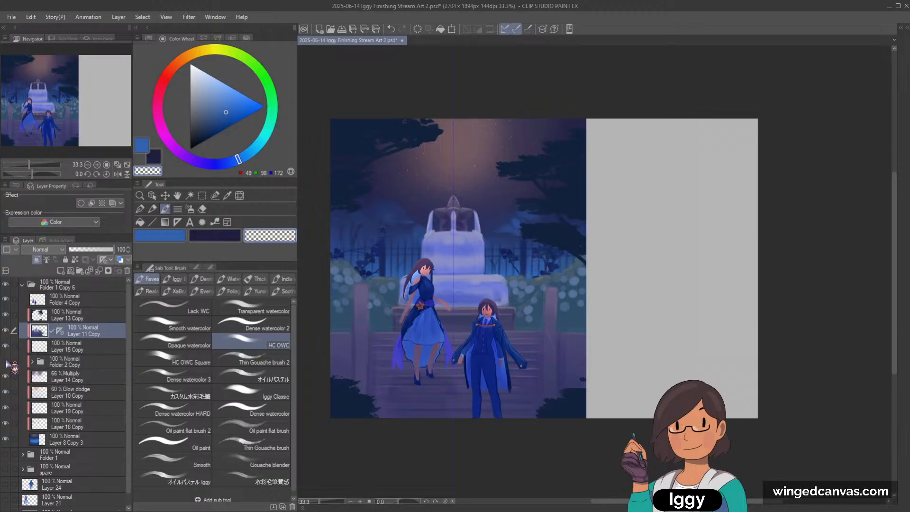
click(7, 361)
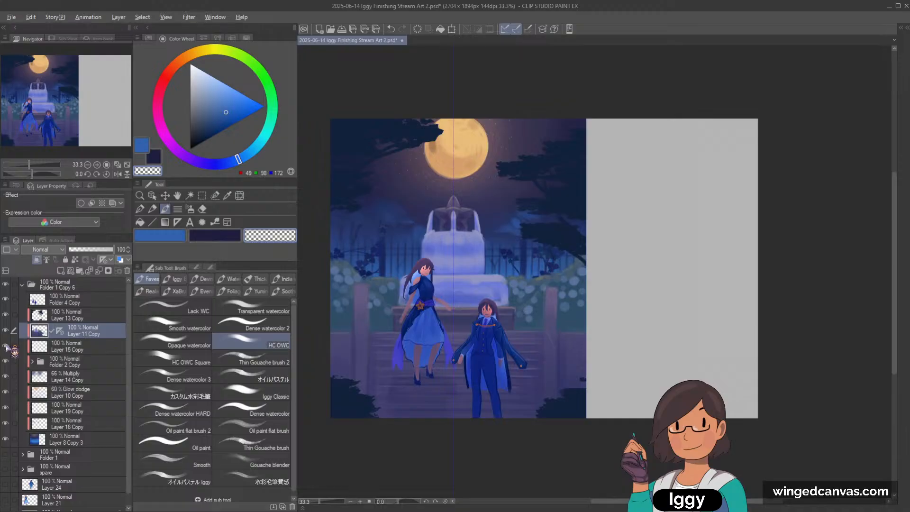
Delete Layer 15 Copy from the duplicated folder.
alt+click(7, 347)
alt+click(6, 347)
click(68, 349)
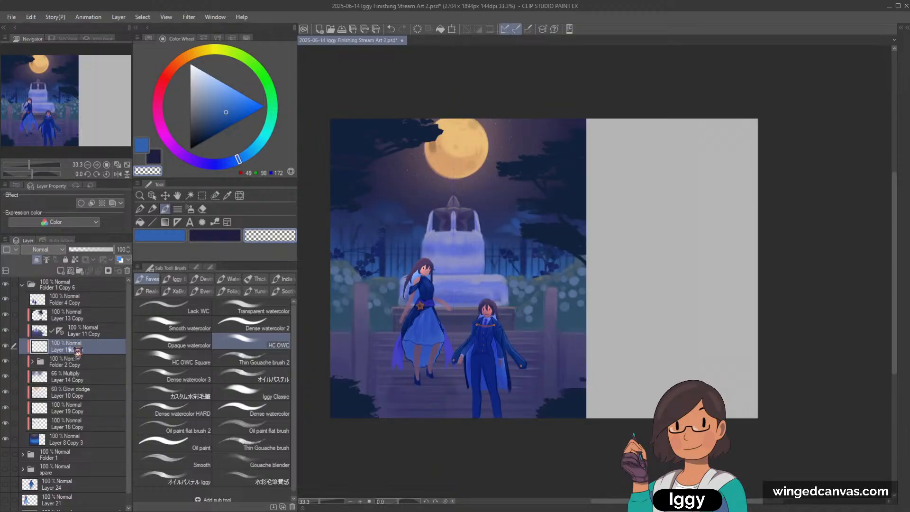
key(Delete)
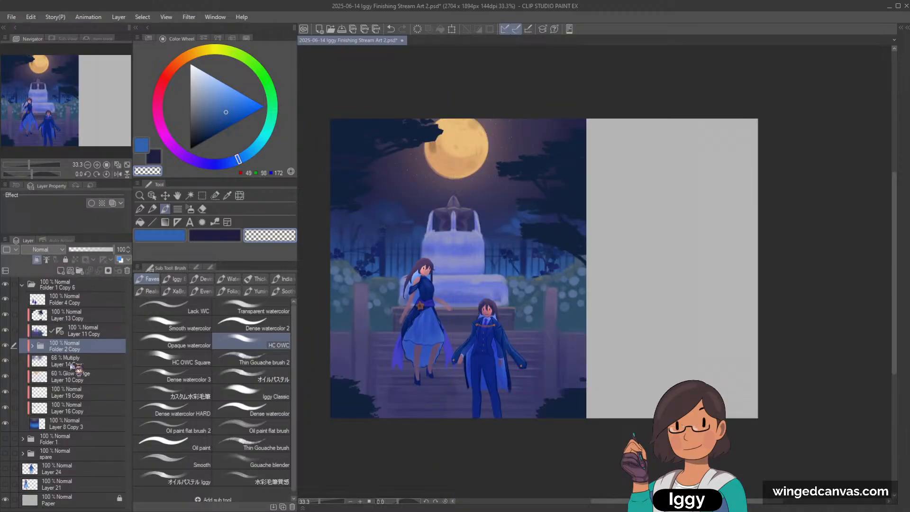
Merge Layer 14 Copy through Layer 8 Copy 3 into one background layer, keeping Folder 2 Copy separate.
click(6, 347)
click(5, 347)
click(79, 362)
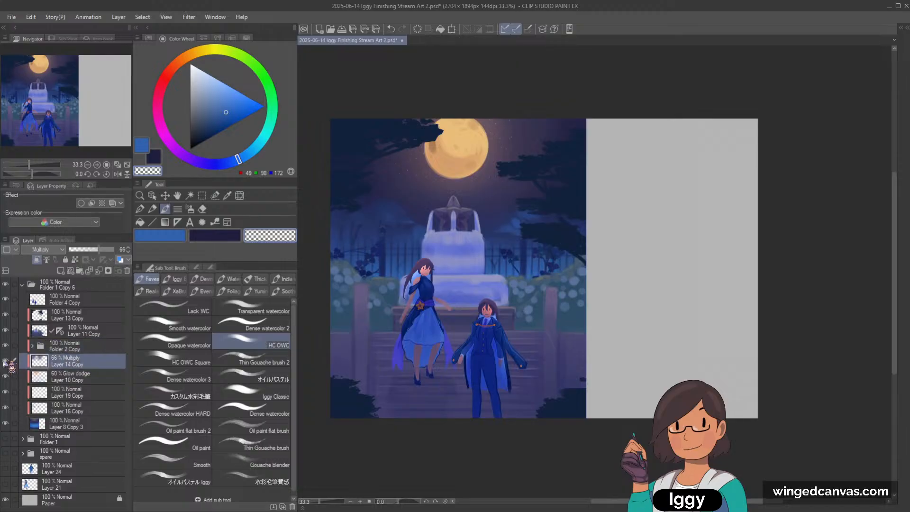
click(6, 361)
click(5, 361)
click(83, 427)
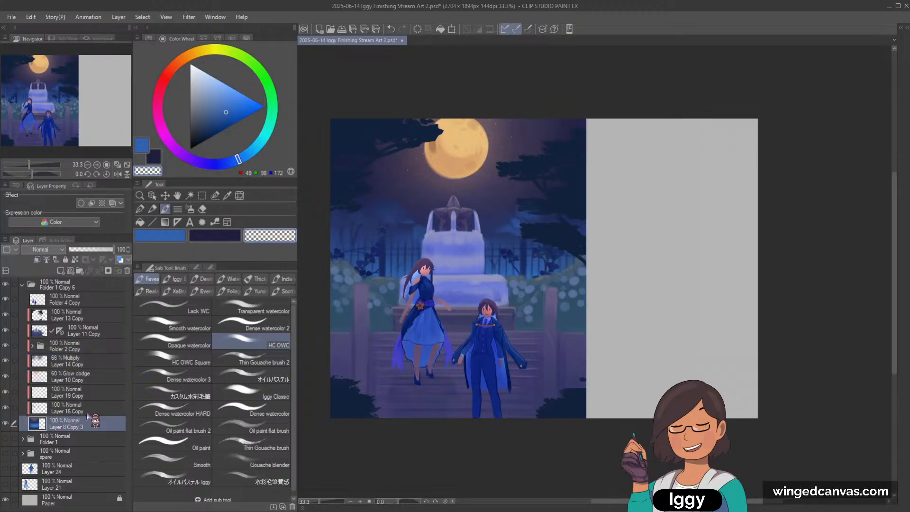
shift+click(96, 363)
key(shift+alt+e)
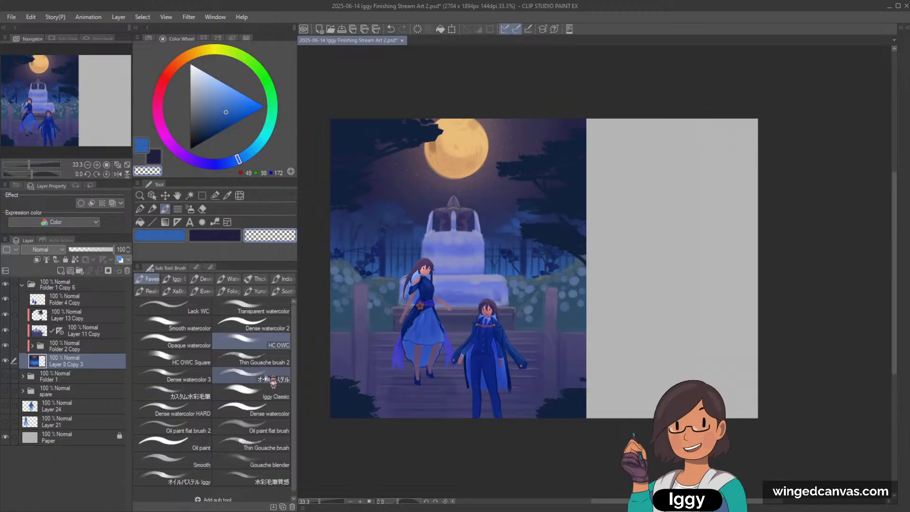
Put Layer 11 Copy in a new folder and add an empty layer clipped above it.
click(80, 334)
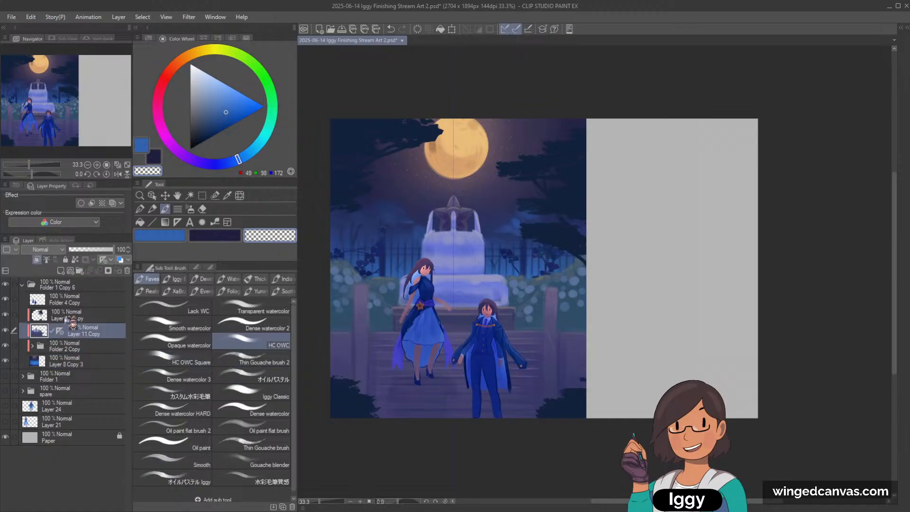
click(79, 271)
click(85, 344)
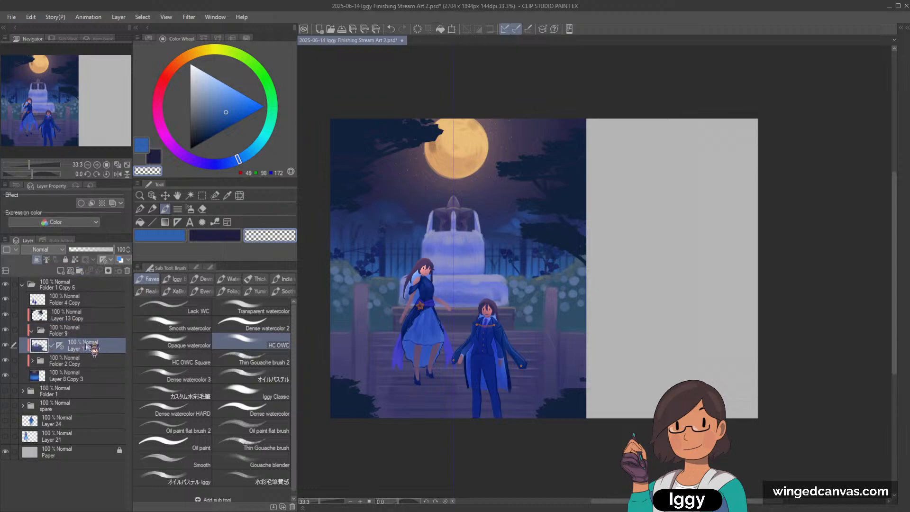
click(56, 259)
click(60, 271)
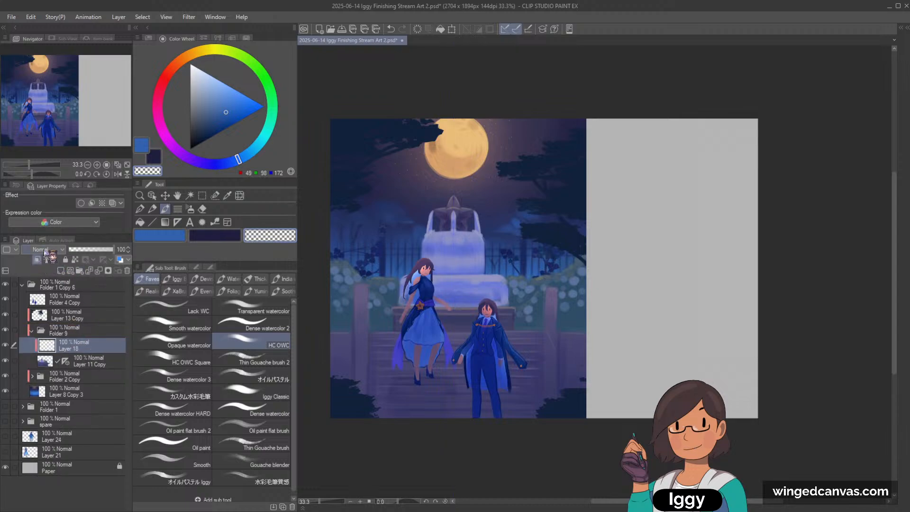
Set the new layer to Multiply and shade the lower edge of the stairs with blue using the Soft airbrush.
click(159, 235)
click(189, 208)
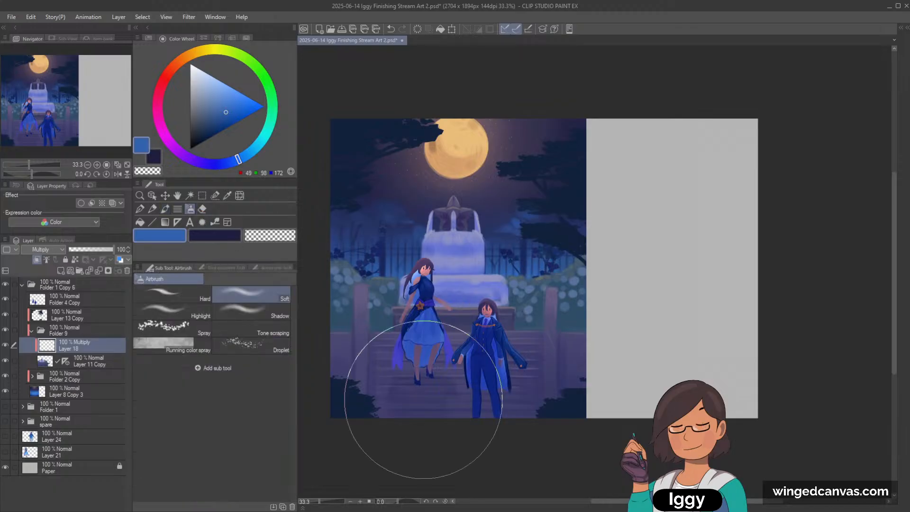
drag(394, 434, 530, 431)
key(ctrl+z)
drag(303, 466, 583, 475)
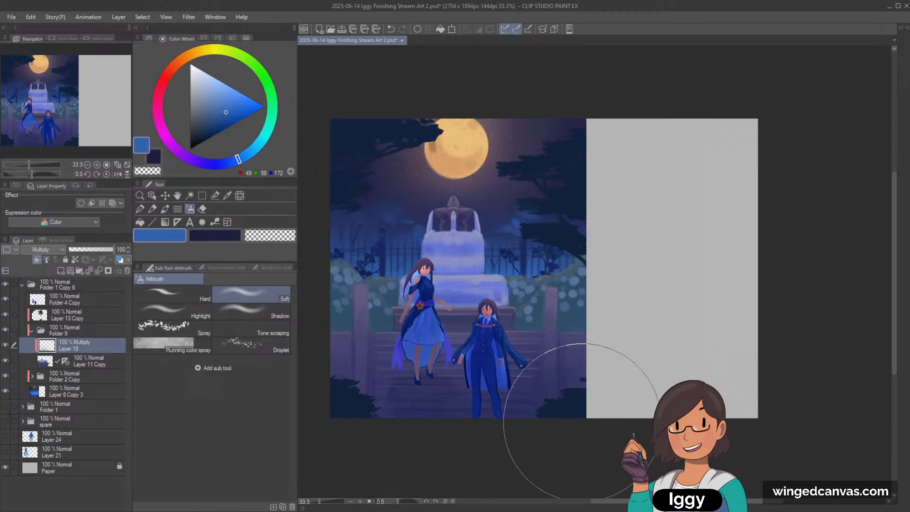
key(ctrl+z)
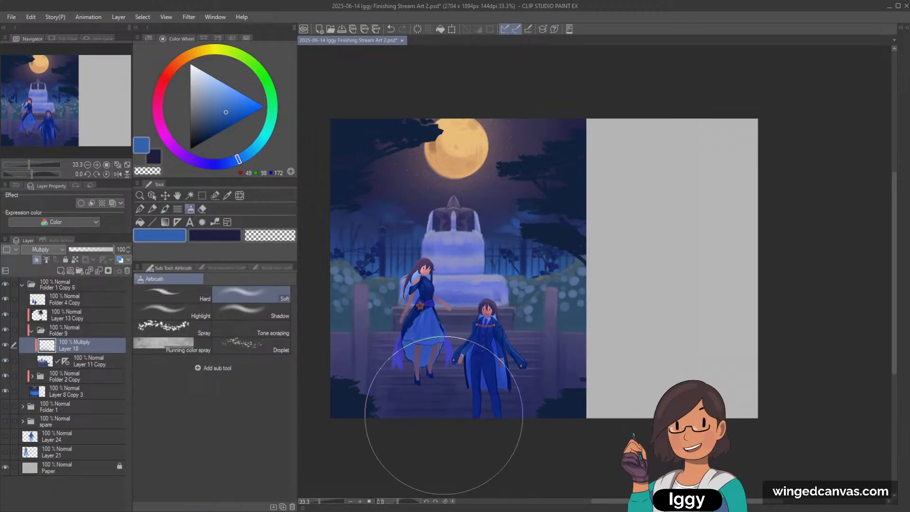
Move the figures layer, Folder 4 Copy, into Folder 9 beneath the Multiply shading layer.
click(82, 302)
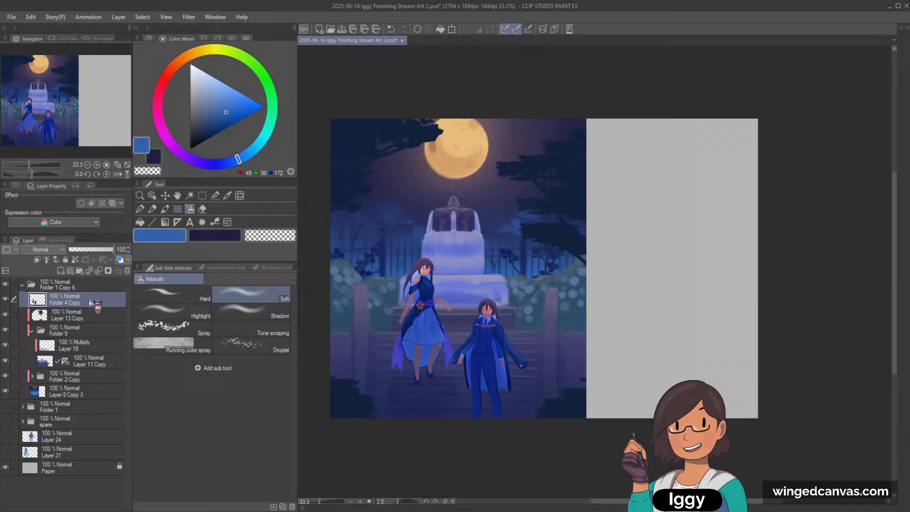
drag(90, 357, 90, 356)
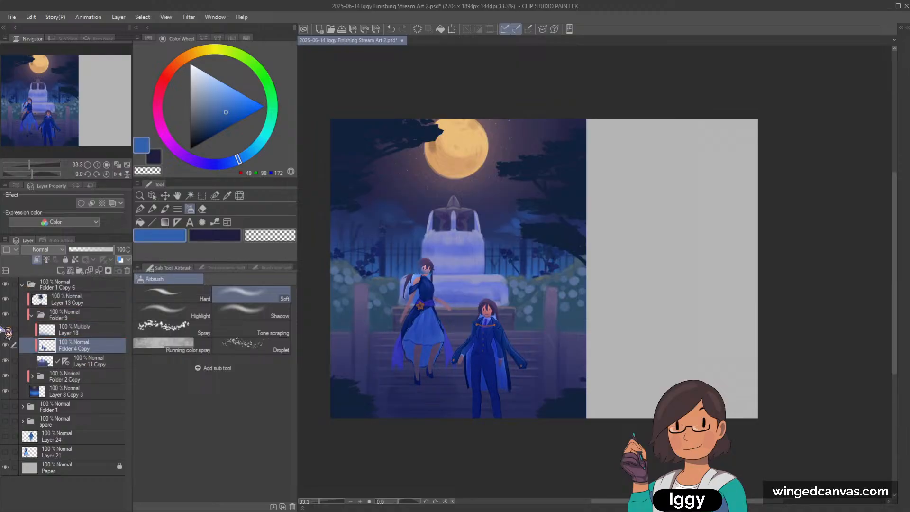
scroll(316, 281, up, 9)
scroll(422, 273, down, 4)
scroll(429, 264, up, 1)
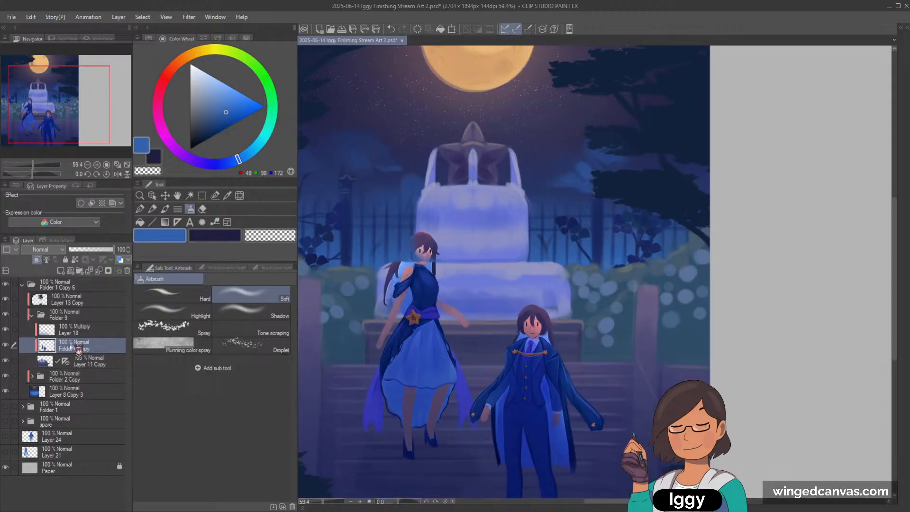
Remove the clipping from the figures layer, Folder 4 Copy, inside Folder 9.
click(152, 196)
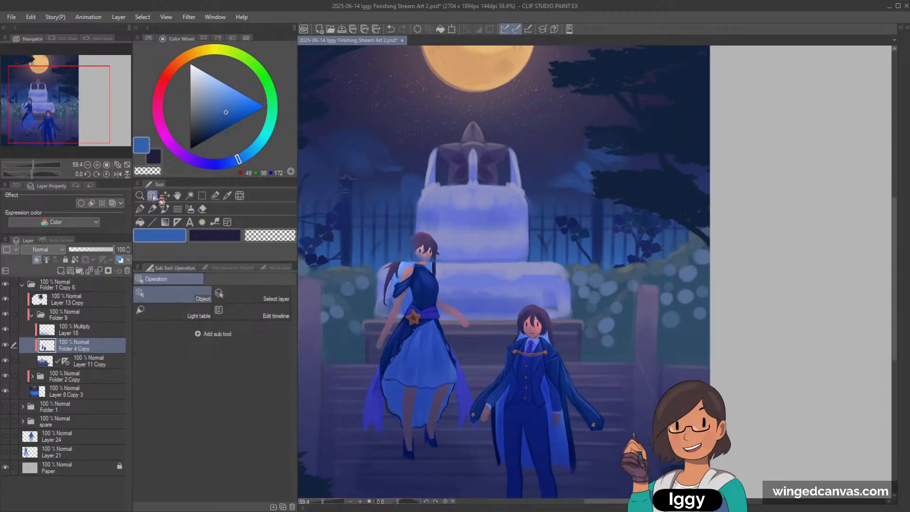
click(420, 262)
click(5, 392)
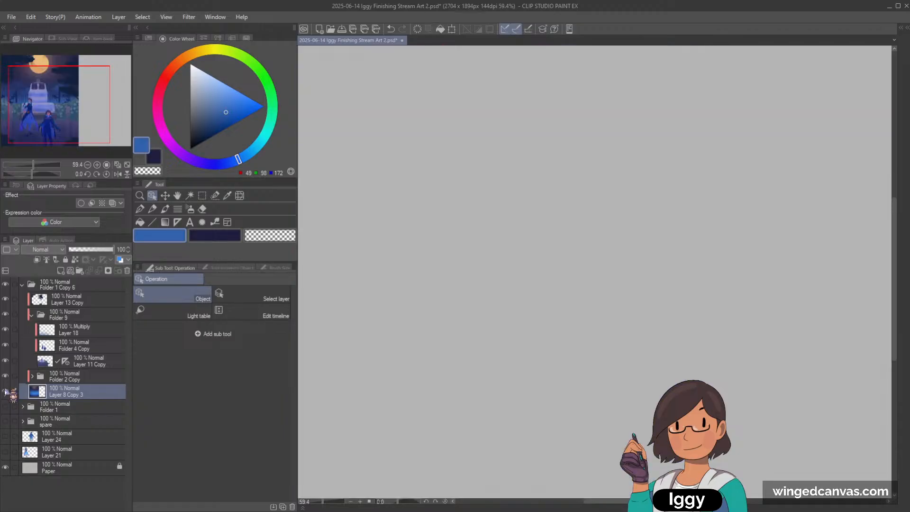
click(5, 391)
key(ctrl+z)
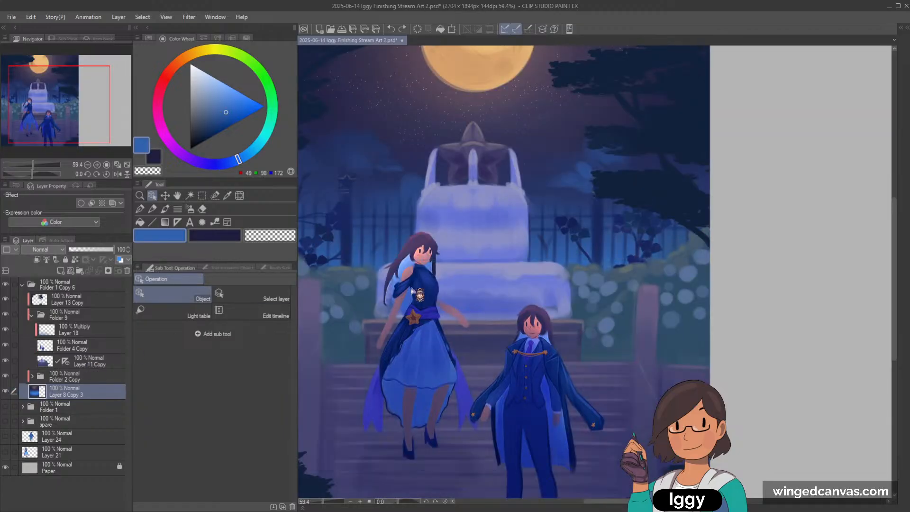
click(87, 364)
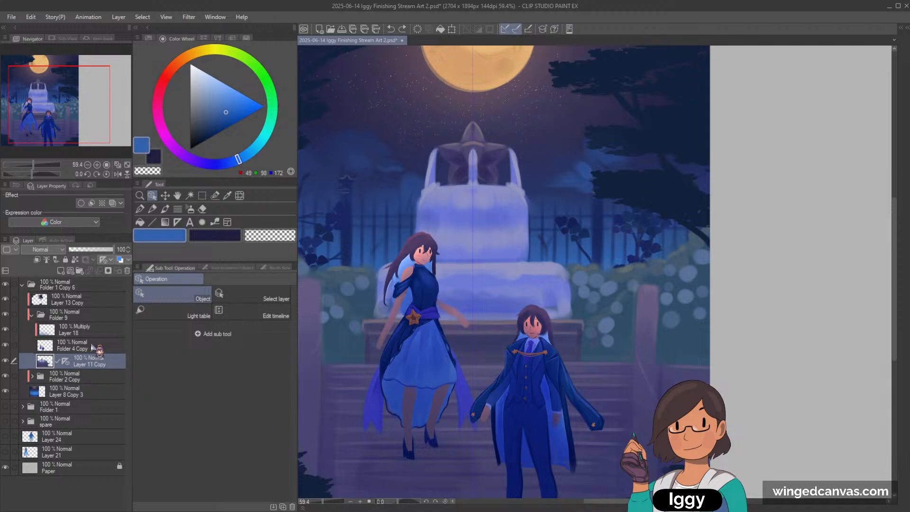
click(90, 348)
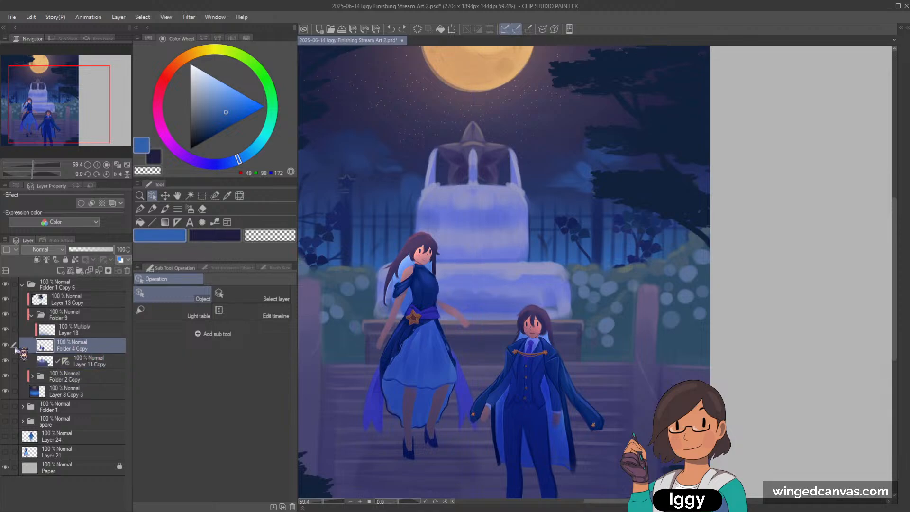
Duplicate the Multiply shading layer, keeping one copy above the figures layer and one directly beneath it.
click(66, 329)
scroll(588, 265, down, 3)
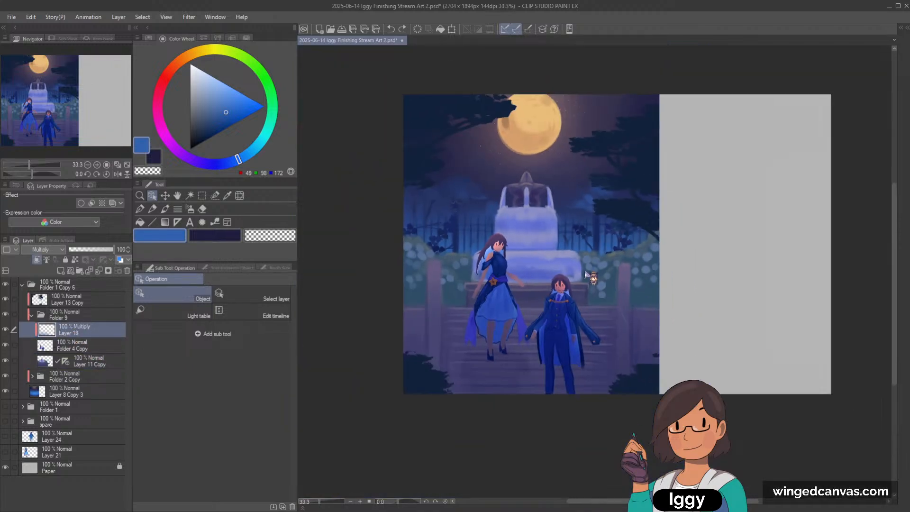
mouse_move(83, 332)
mouse_down()
mouse_move(61, 367)
mouse_move(75, 326)
mouse_up()
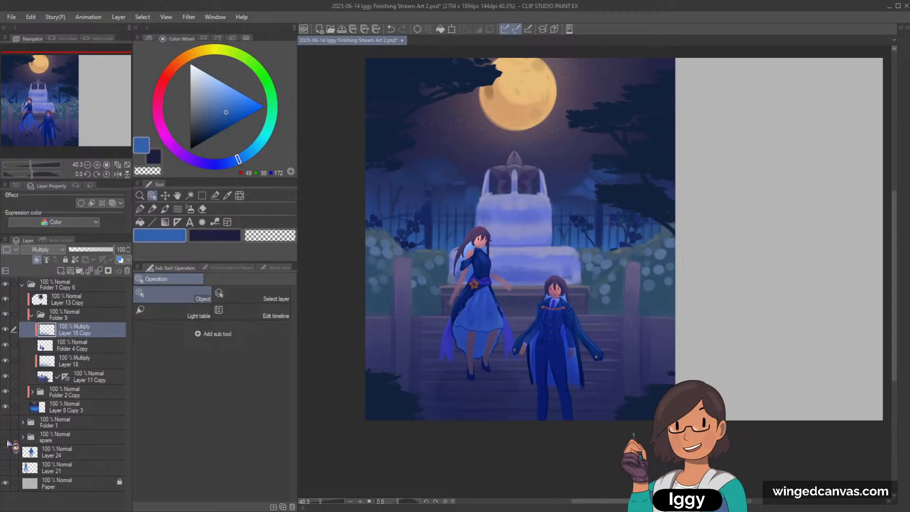
scroll(638, 210, down, 1)
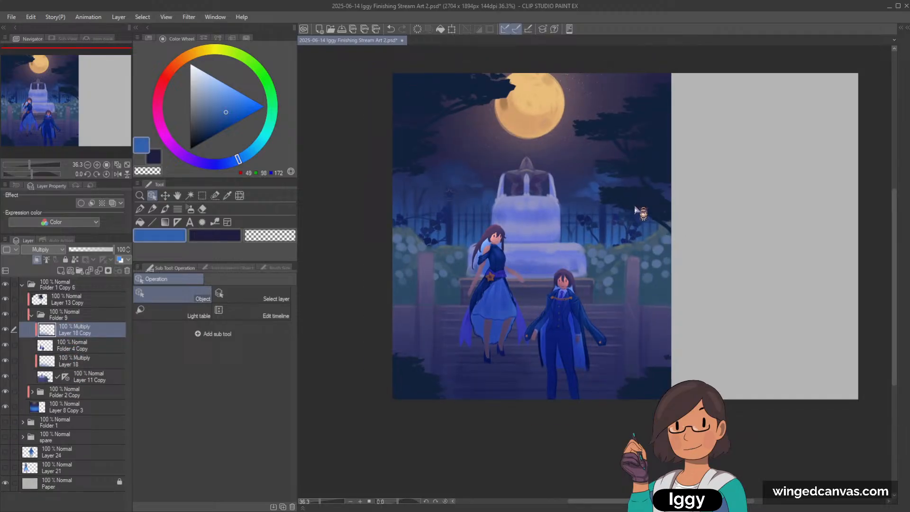
Add a new layer directly beneath the figures layer, Folder 4 Copy, and choose a light orange paint colour (255, 206, 136).
click(70, 271)
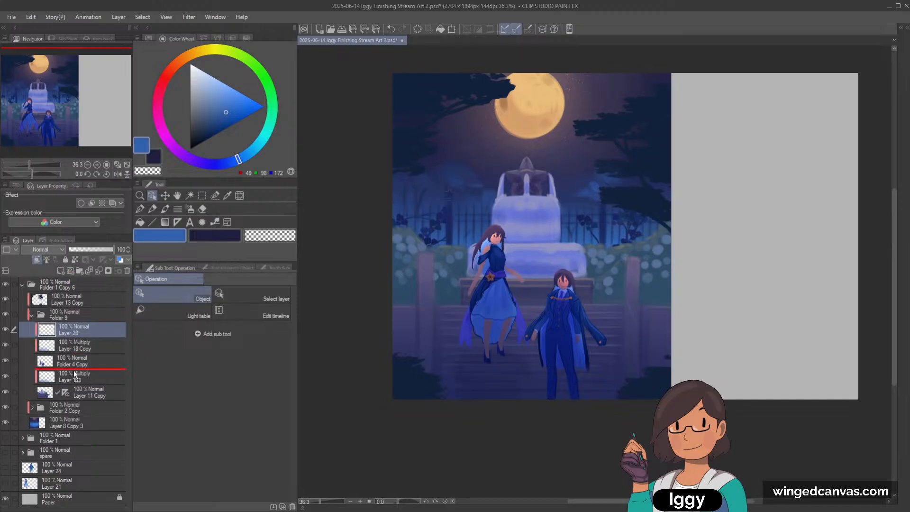
drag(75, 374, 76, 373)
click(173, 66)
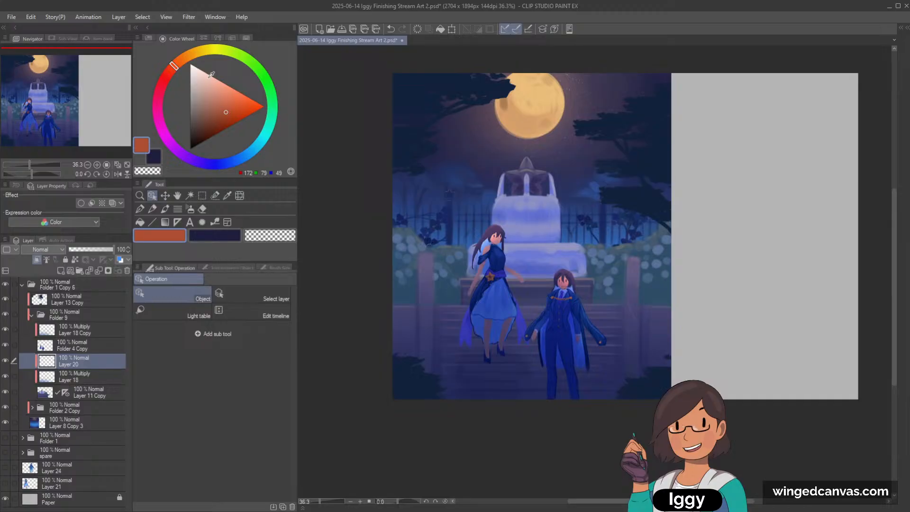
click(191, 54)
click(225, 84)
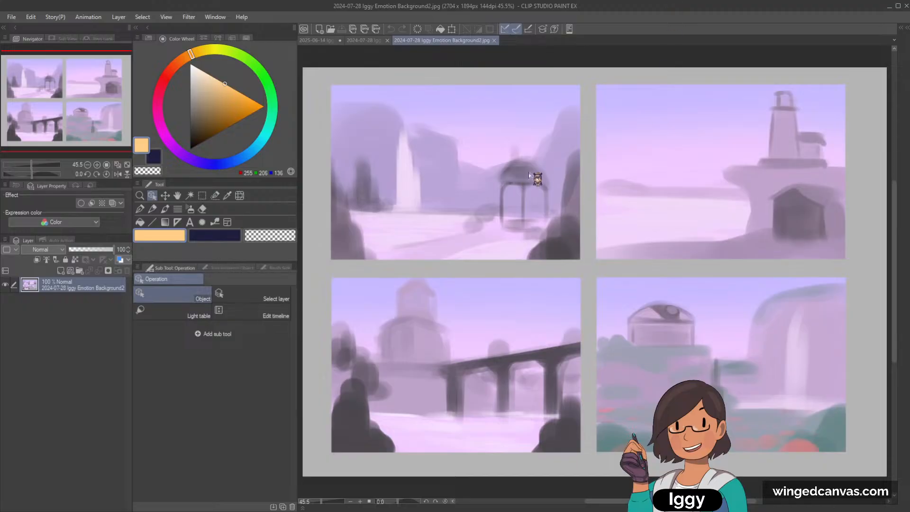
Examine the Iggy Emotion Background1 painting and the four thumbnails of Background2 for their lighting, and close both reference files.
click(364, 41)
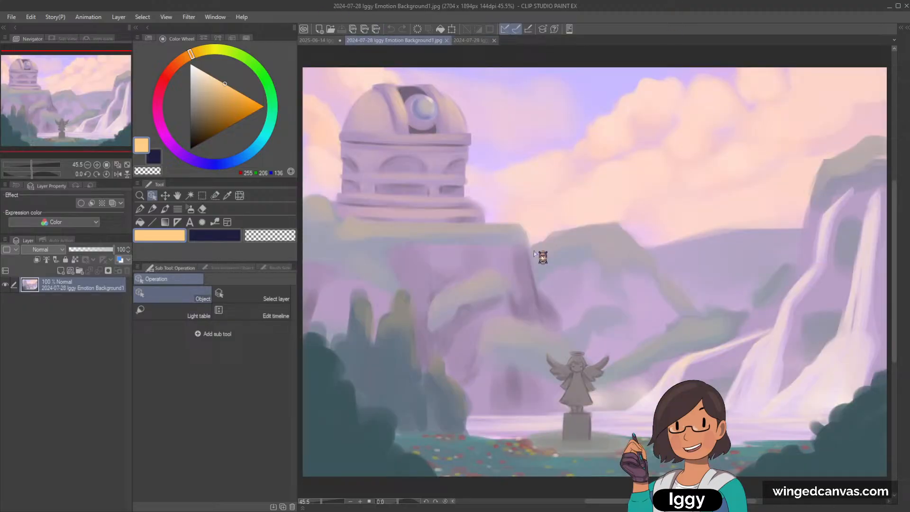
click(483, 41)
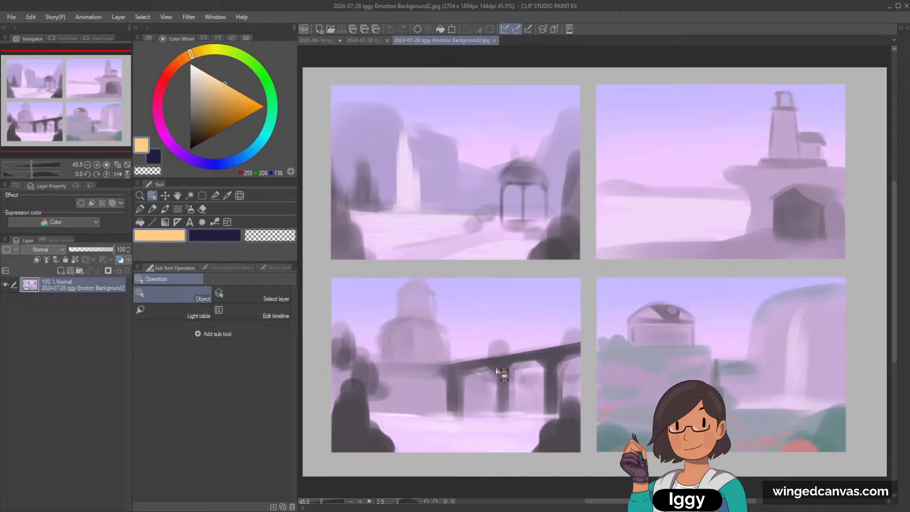
scroll(498, 371, up, 4)
scroll(462, 360, down, 4)
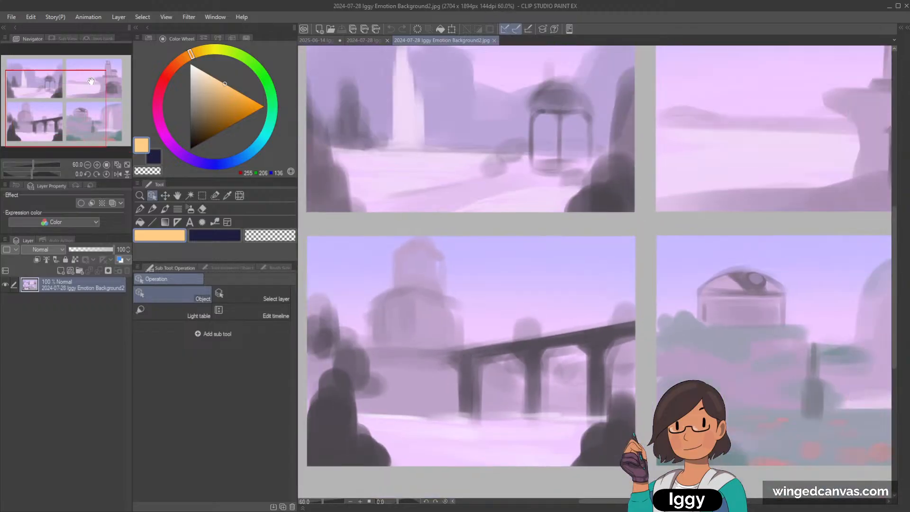
scroll(470, 187, up, 2)
scroll(423, 213, up, 2)
scroll(424, 213, down, 1)
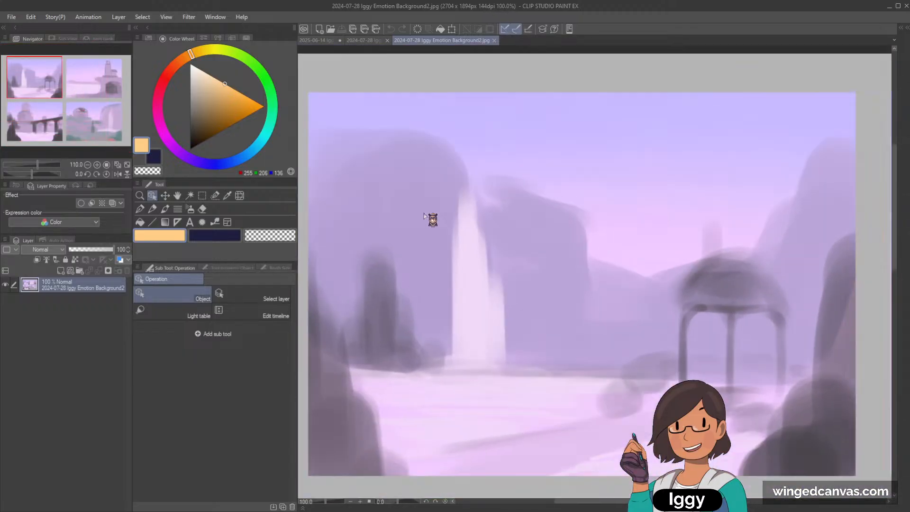
click(127, 164)
scroll(695, 336, up, 6)
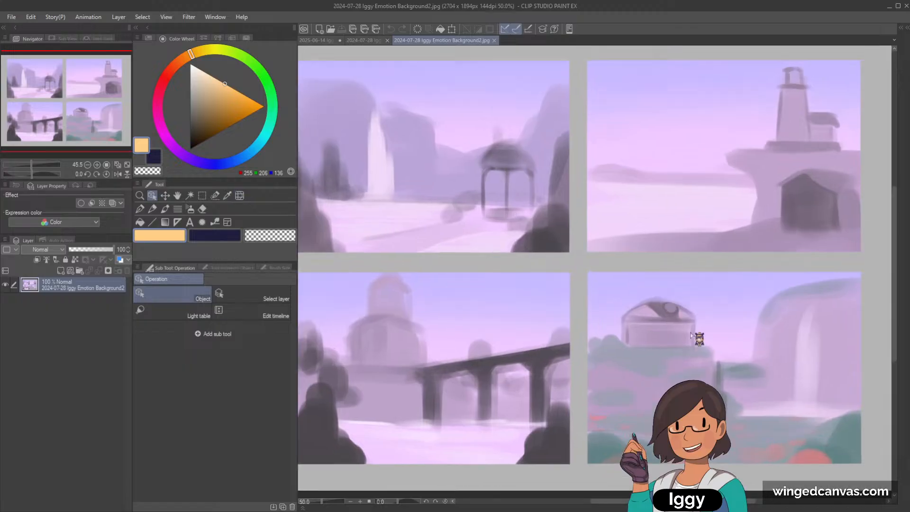
drag(84, 117, 108, 134)
click(120, 165)
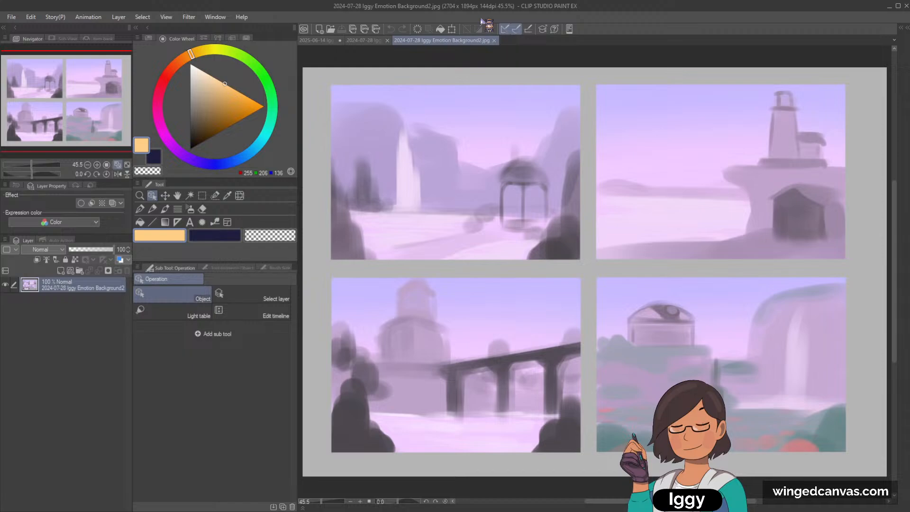
click(494, 41)
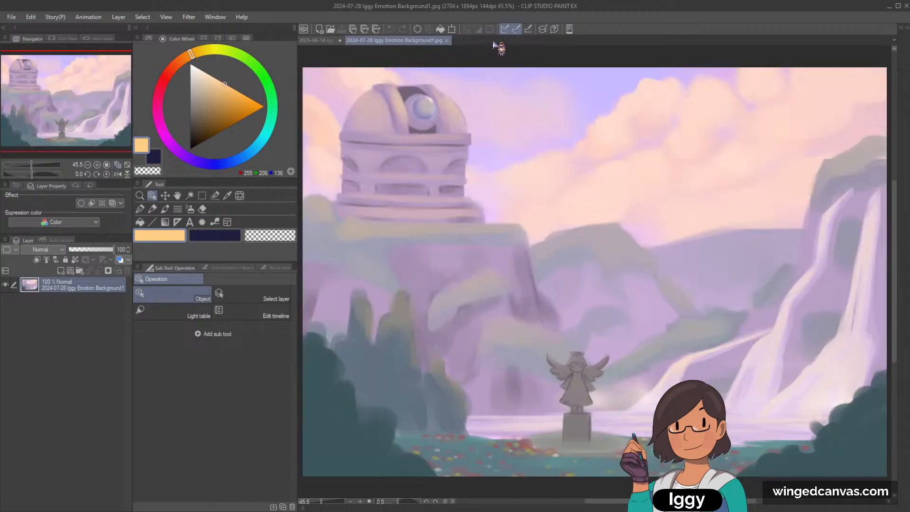
click(447, 41)
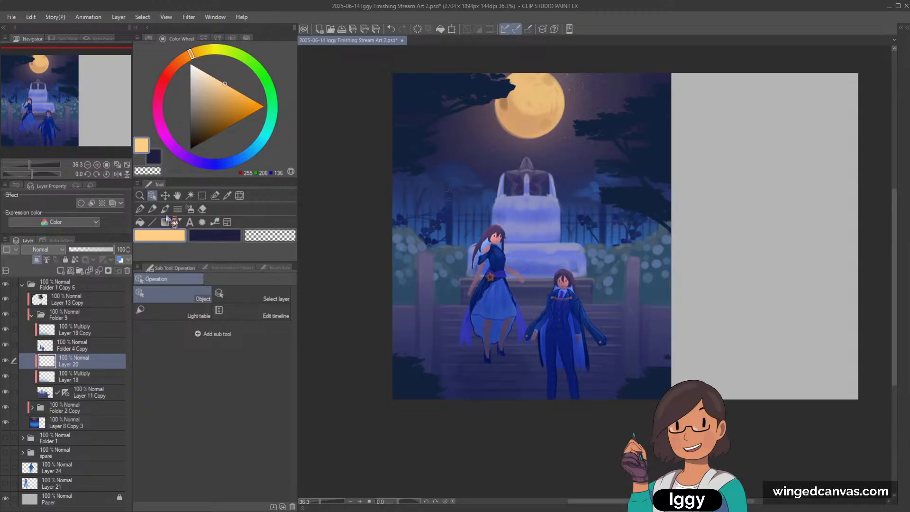
Set the new layer to Glow dodge and spread a darker orange (187, 128, 42) across the upper stairs with the Soft airbrush.
click(190, 209)
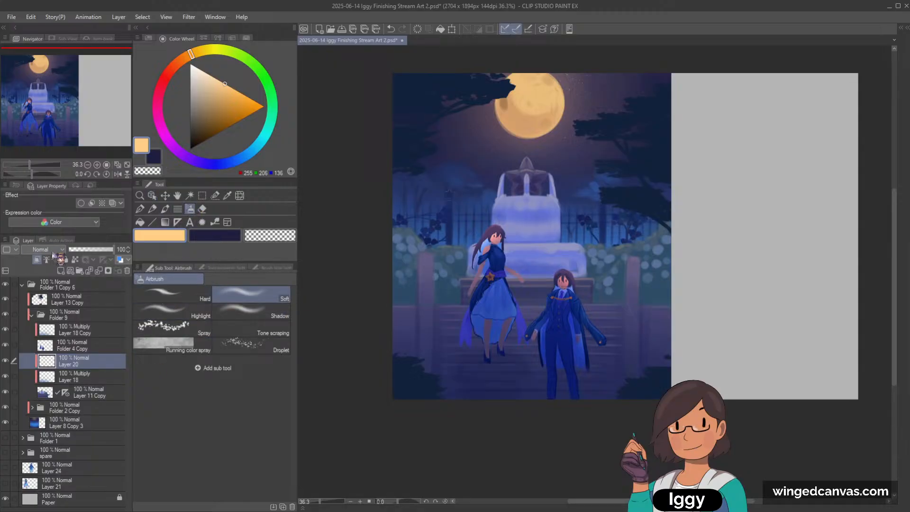
click(61, 346)
drag(391, 298, 424, 290)
key(ctrl+z)
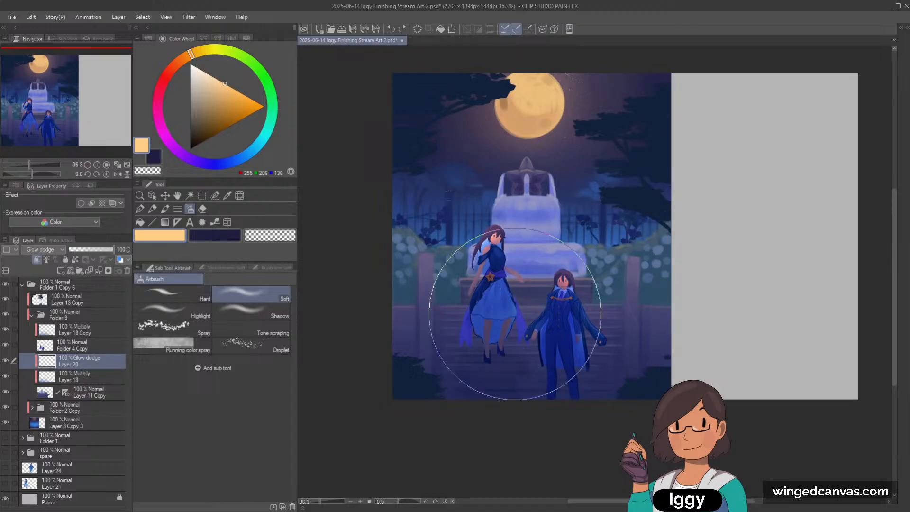
click(232, 110)
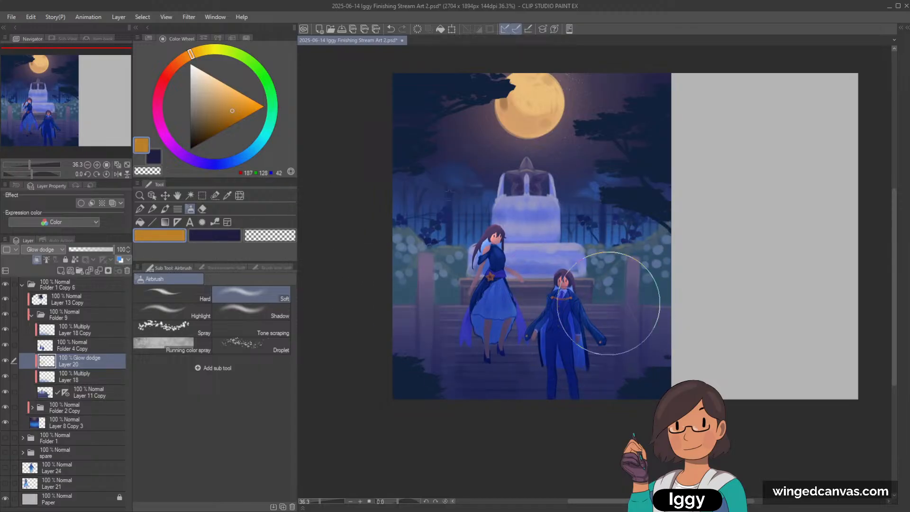
drag(445, 302, 808, 308)
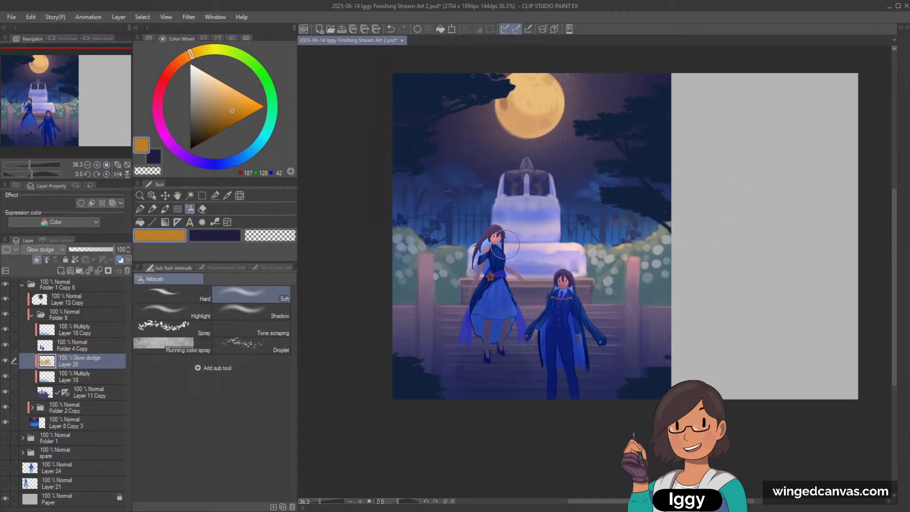
Enlarge the Soft airbrush and brush a broad orange glow across the upper part of the fountain on the Glow dodge layer.
key(bracketright)
key(bracketright)
key(bracketright)
key(bracketright)
key(bracketright)
key(bracketright)
key(bracketright)
key(bracketright)
drag(449, 166, 605, 167)
drag(485, 173, 634, 167)
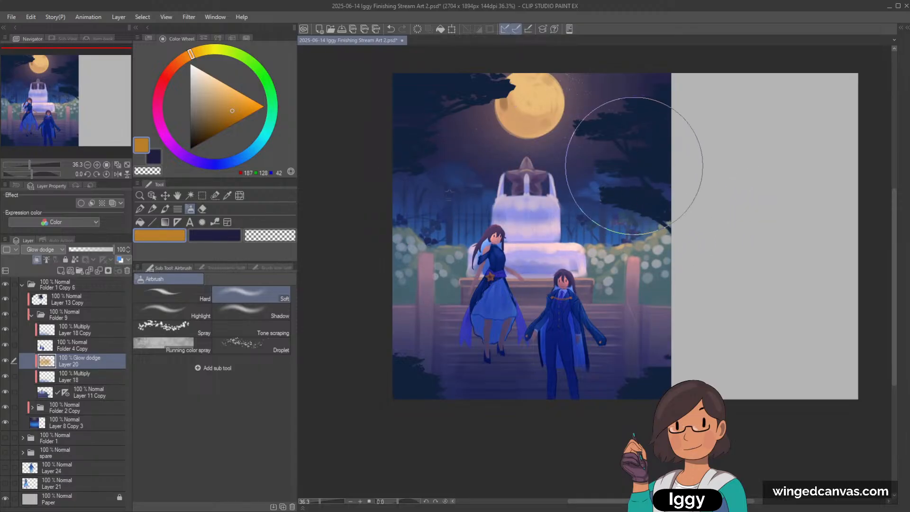
Erase part of the orange glow along the hedges and top of the stairs using a smaller Soft airbrush with transparent colour.
key(c)
key(bracketleft)
key(bracketleft)
key(bracketleft)
key(bracketleft)
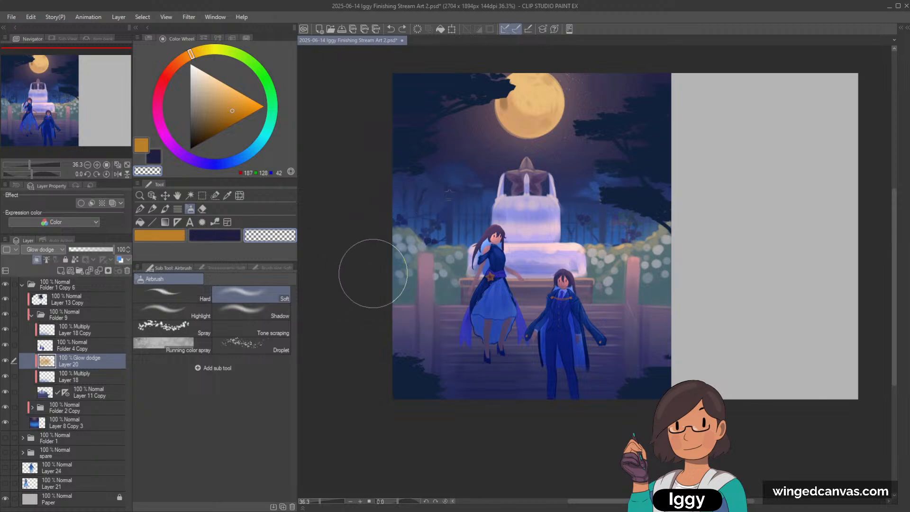
drag(372, 272, 696, 273)
drag(605, 279, 744, 266)
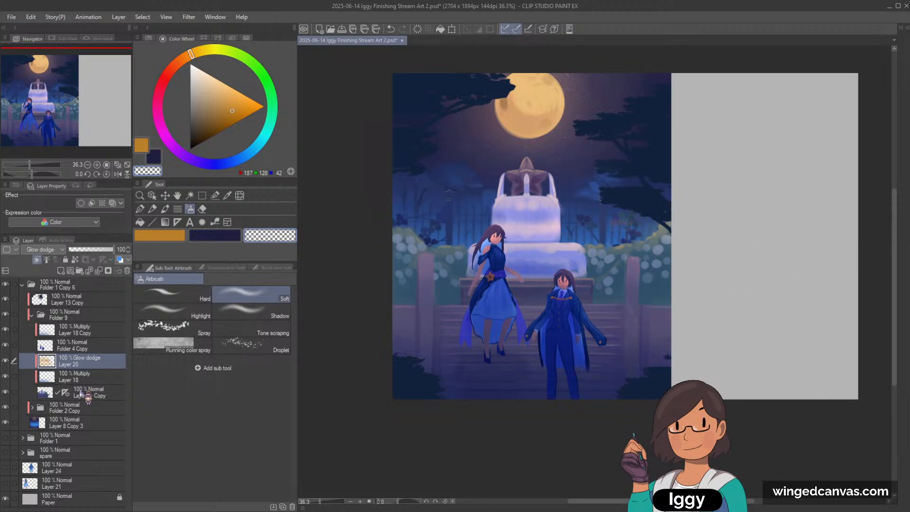
Pick up the shading blue from Multiply Layer 18, airbrush it around the fence posts, and select transparent colour for erasing.
click(97, 379)
click(234, 233)
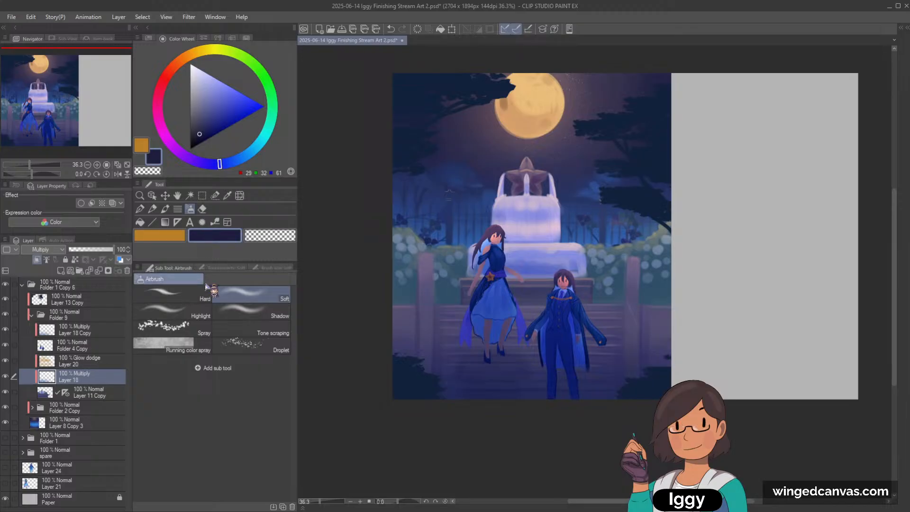
click(228, 196)
click(434, 365)
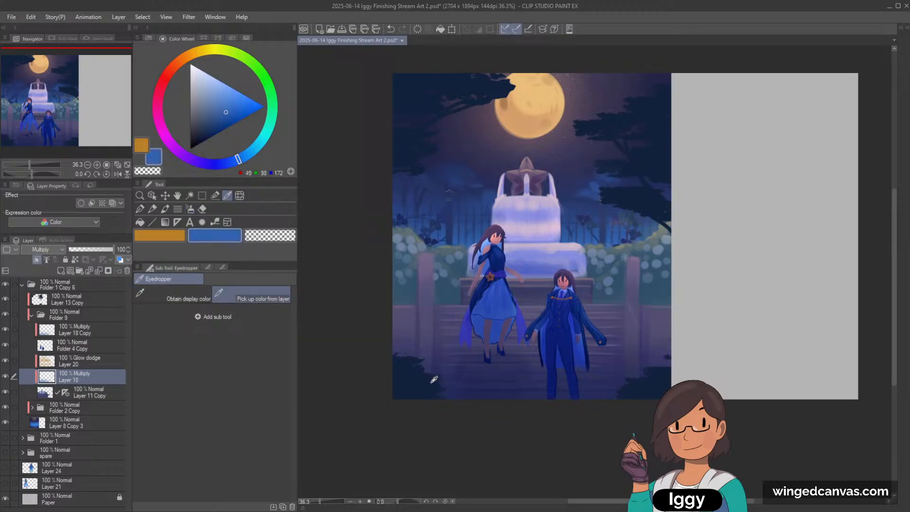
click(190, 209)
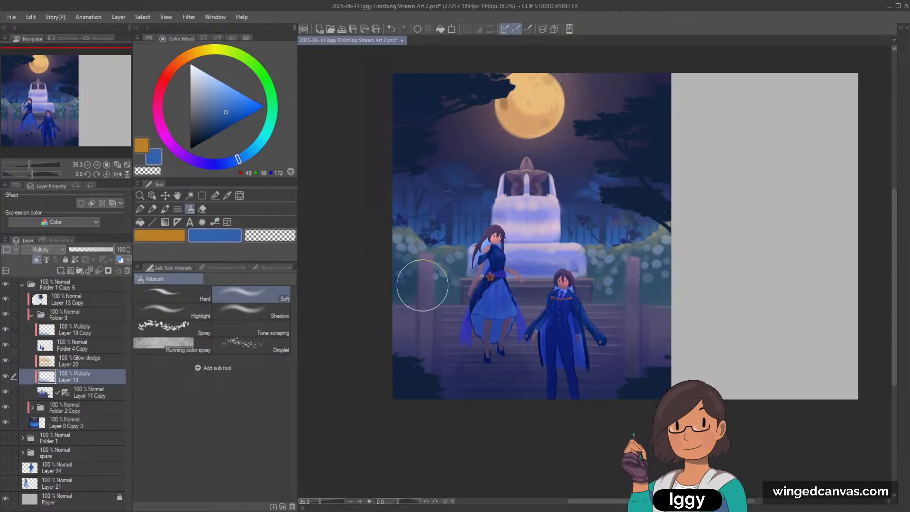
mouse_move(397, 261)
mouse_down()
mouse_move(419, 300)
mouse_move(436, 280)
mouse_up()
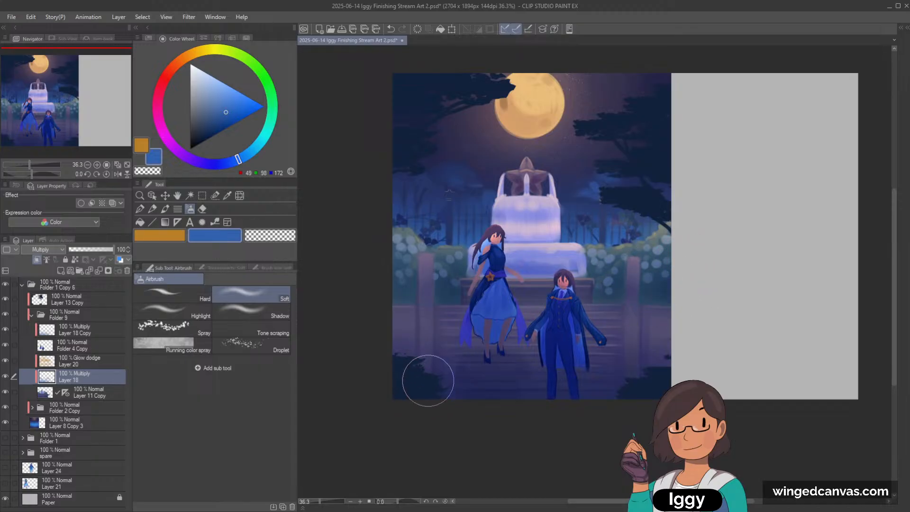
key(c)
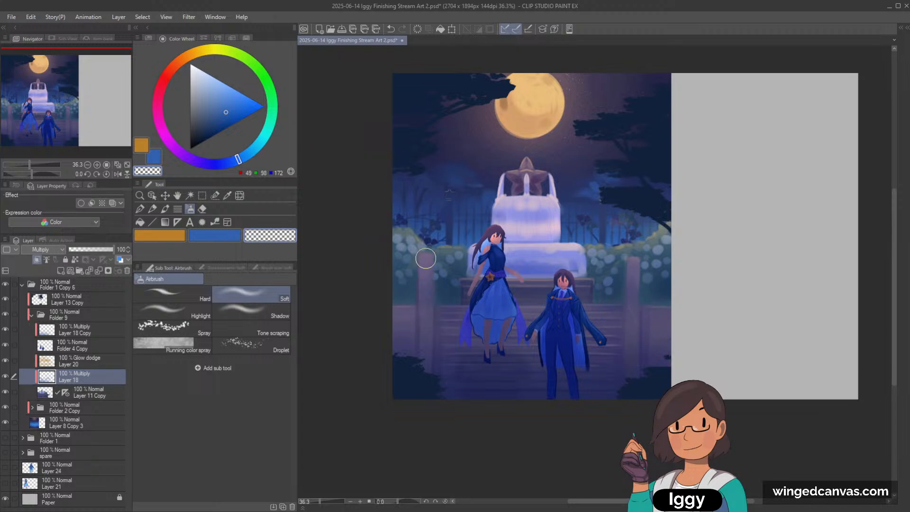
Return to the Glow dodge layer and airbrush orange light down both fence posts with an enlarged Soft brush.
click(97, 361)
click(173, 235)
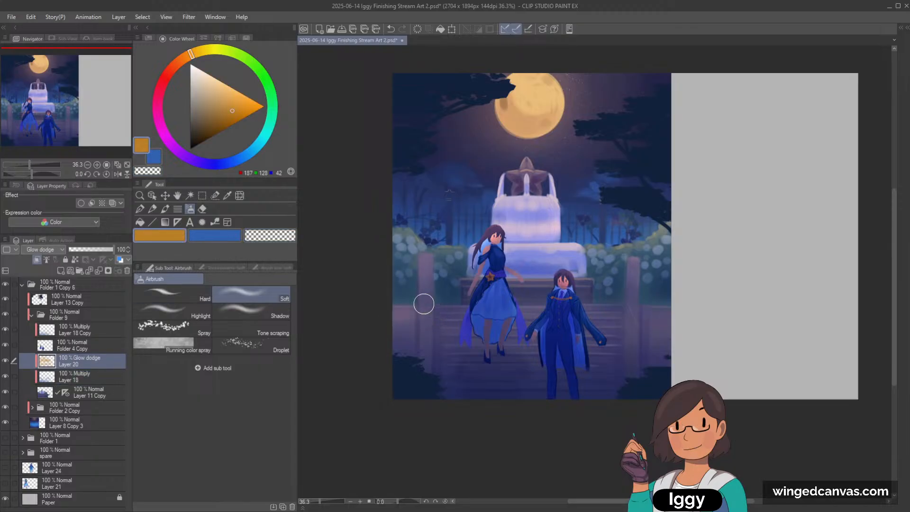
key(ctrl+z)
key(])
key(])
key(])
key(])
key(])
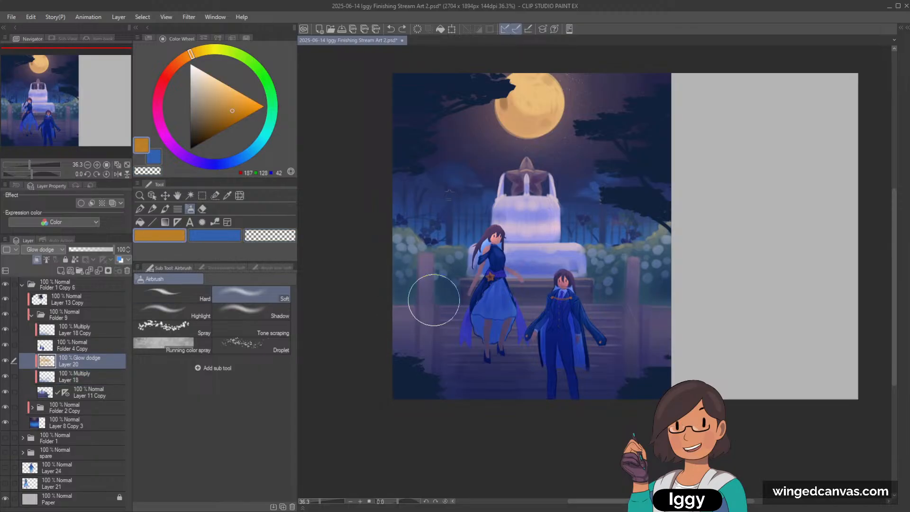
drag(426, 235, 429, 301)
drag(634, 263, 635, 301)
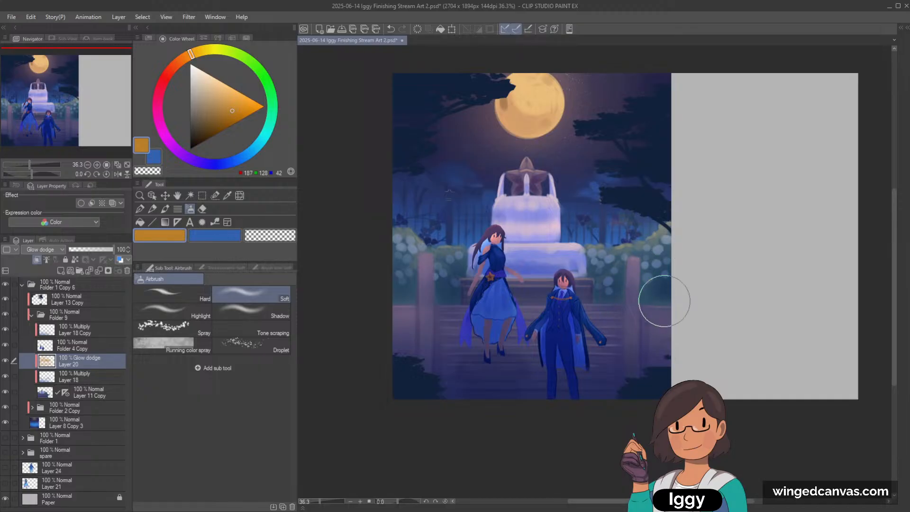
Adjust the orange glow around the top of the stairs, erasing the excess with the transparent Soft airbrush.
key([)
key([)
key(minus)
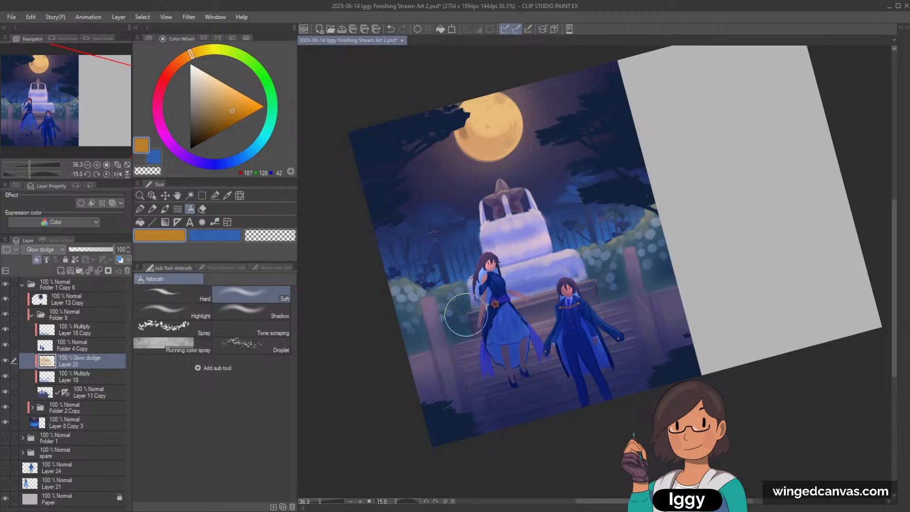
key([)
key([)
key(c)
key(])
key(])
key(])
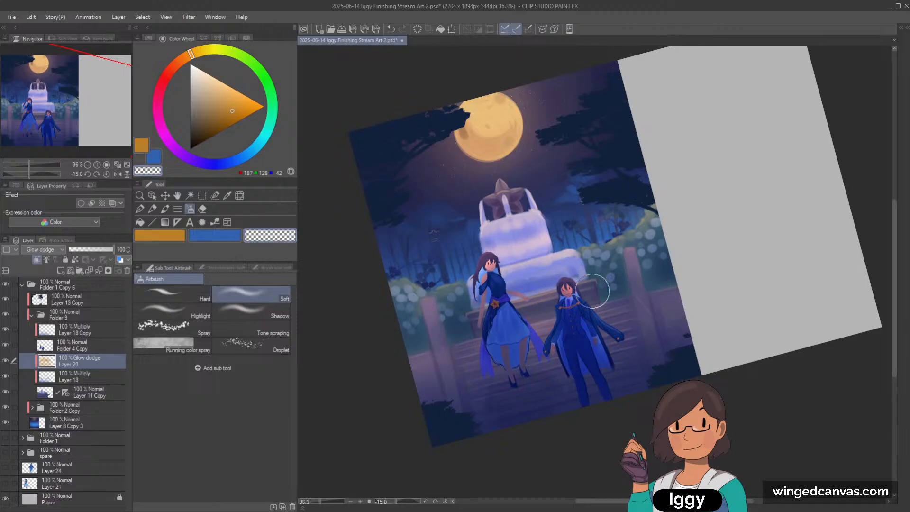
Add more orange glow around the stairs and fence posts with a larger Soft airbrush on the Glow dodge layer.
scroll(578, 290, down, 2)
key(asciicircum)
key(asciicircum)
key(asciicircum)
key(asciicircum)
key(minus)
key(minus)
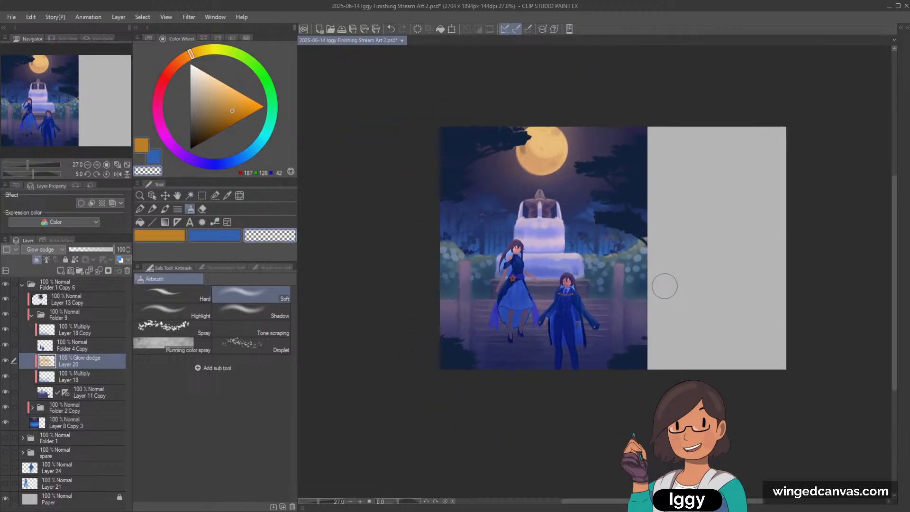
key(c)
key(bracketright)
key(bracketright)
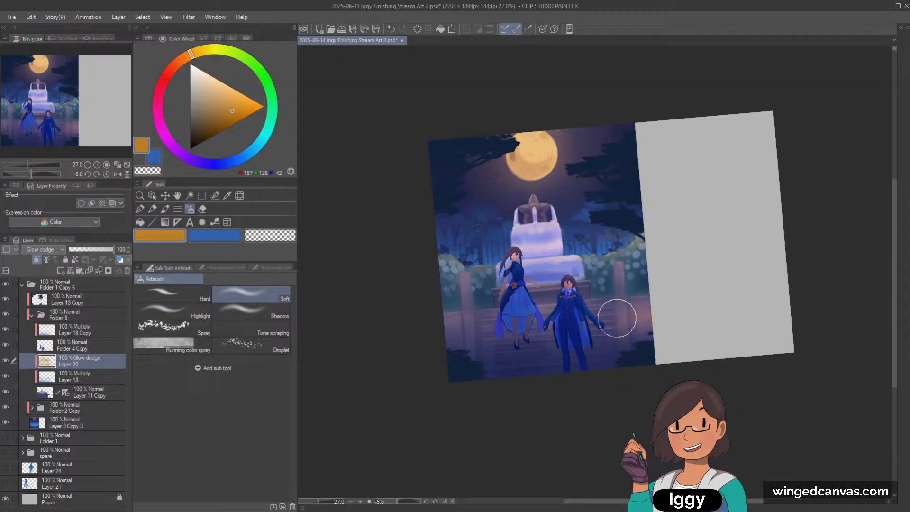
Refine the Glow dodge lighting around the lower posts and fountain by alternating transparent and orange, and switch to the Object tool.
key(c)
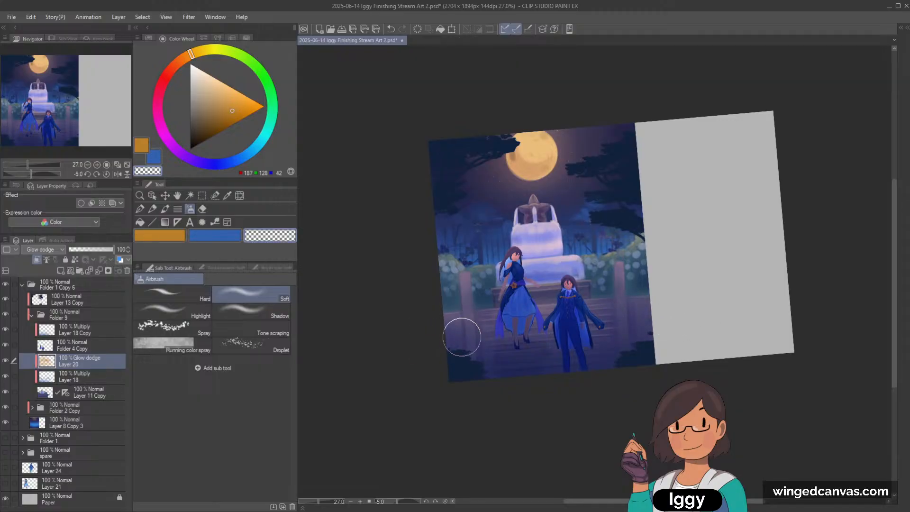
key(asciicircum)
key(ctrl+plus)
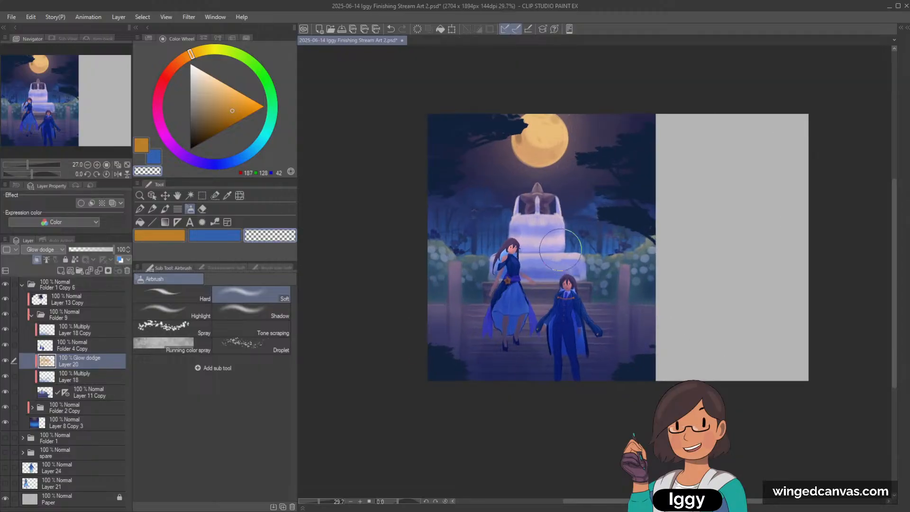
key(c)
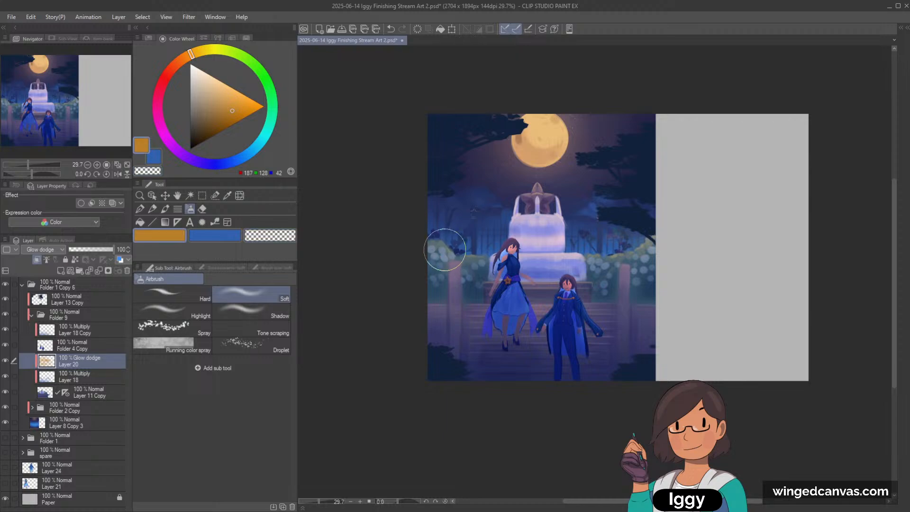
key(c)
key(c)
scroll(661, 236, up, 2)
scroll(635, 240, up, 3)
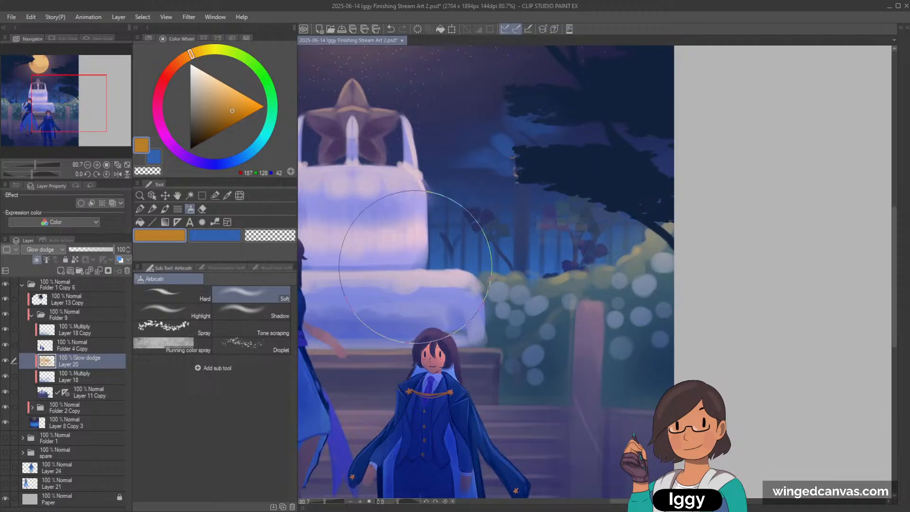
click(153, 196)
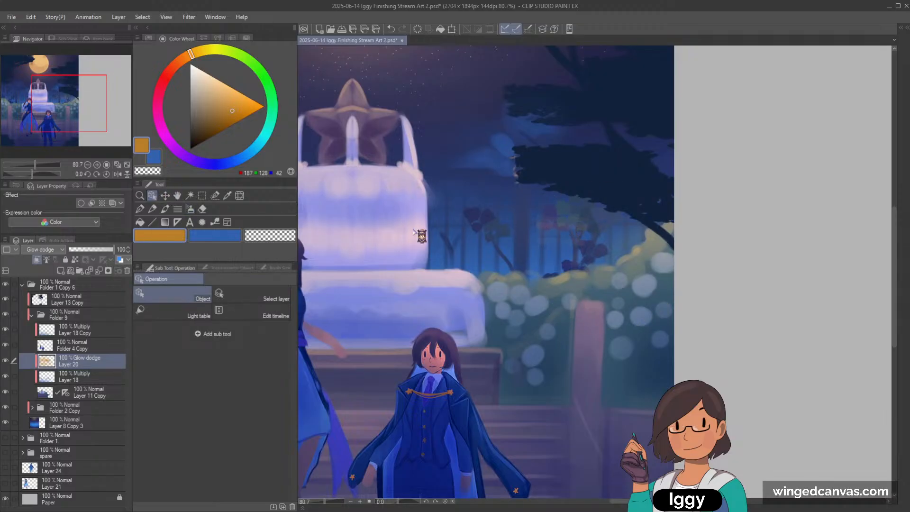
Try merging the Glow dodge Layer 20 and Multiply Layer 18 into Layer 11 Copy, and undo the merge.
click(202, 209)
click(97, 394)
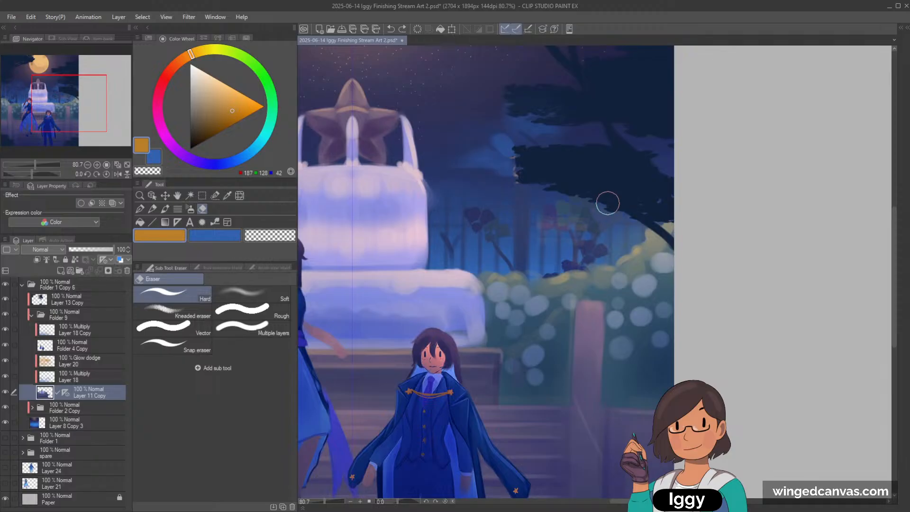
scroll(603, 213, down, 5)
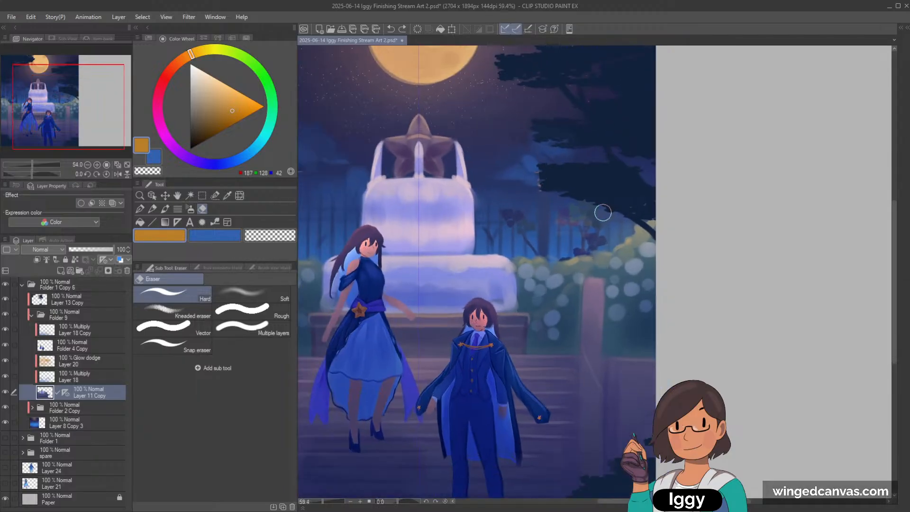
scroll(616, 208, up, 5)
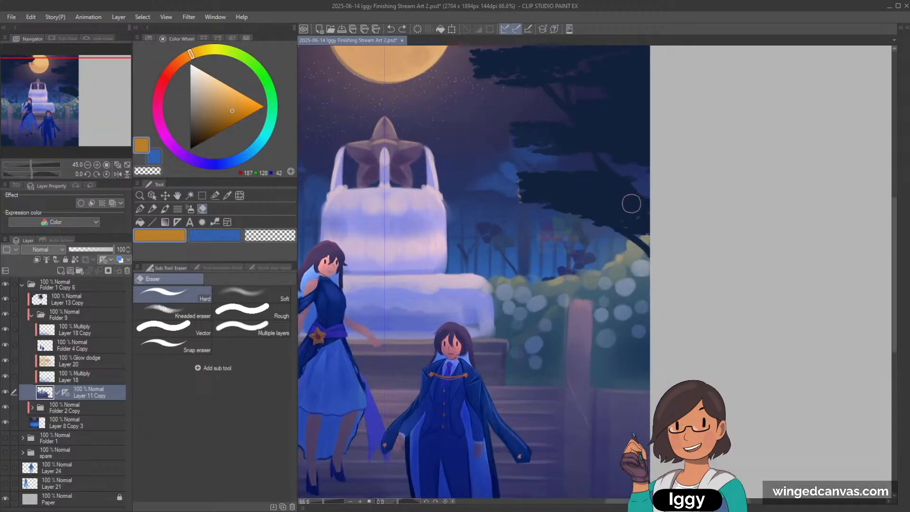
shift+click(103, 367)
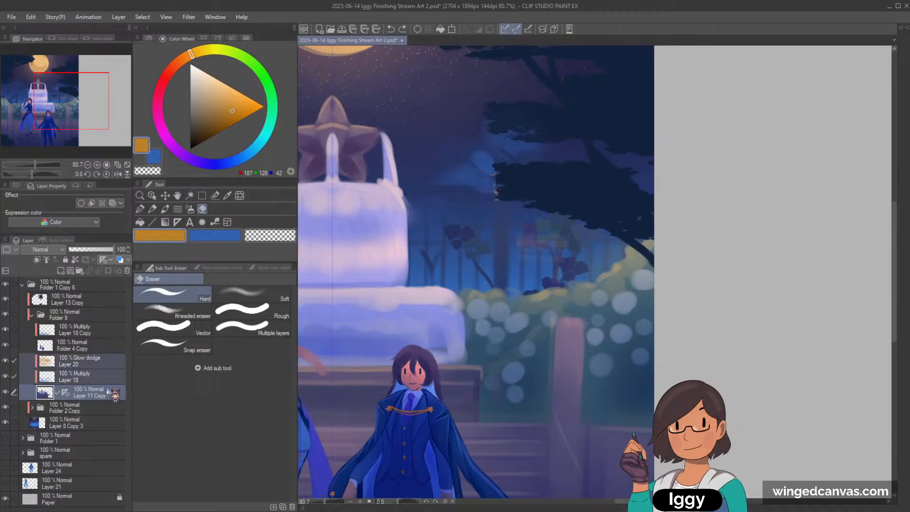
key(alt+shift+e)
scroll(689, 184, up, 2)
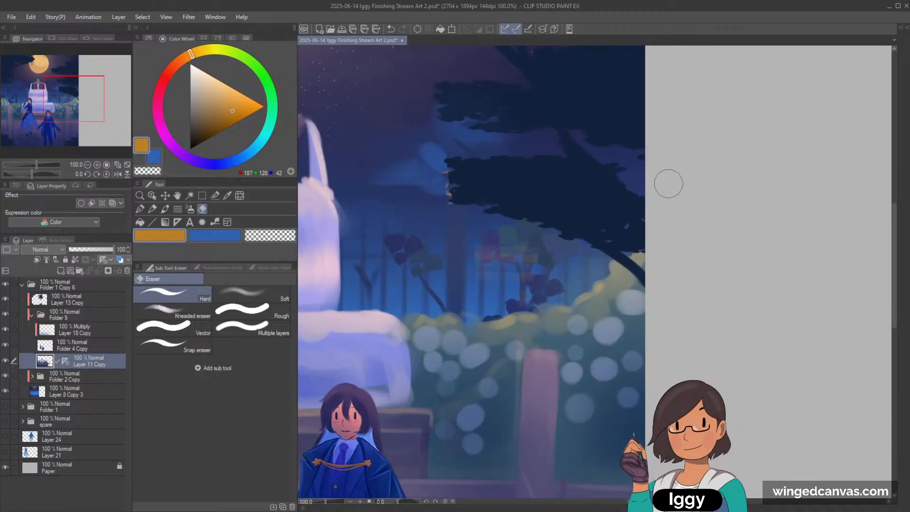
key(ctrl+z)
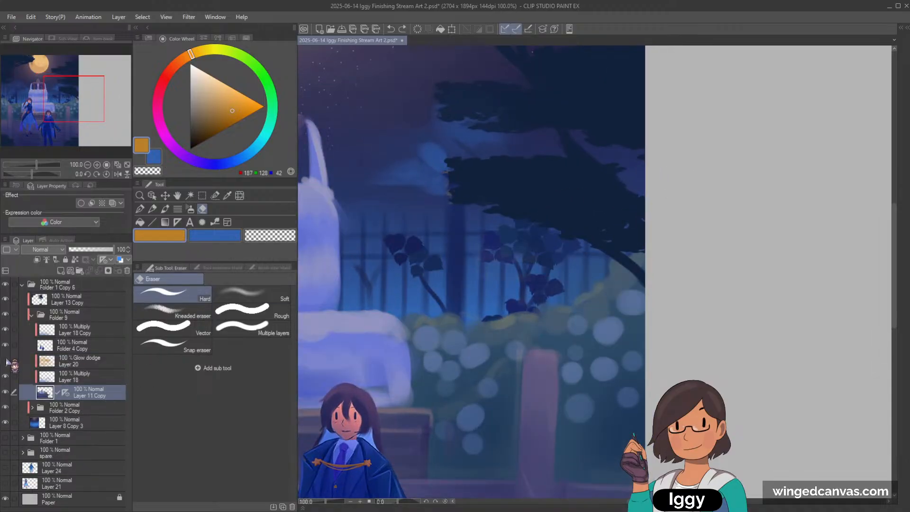
Erase the orange glow from the plants behind the fence on Glow dodge Layer 20 with the transparent Soft airbrush.
click(6, 361)
click(81, 364)
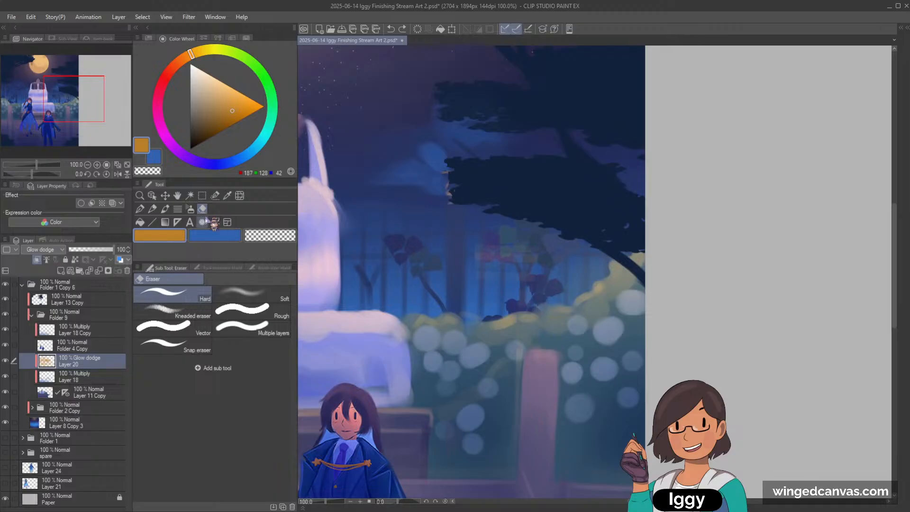
click(270, 236)
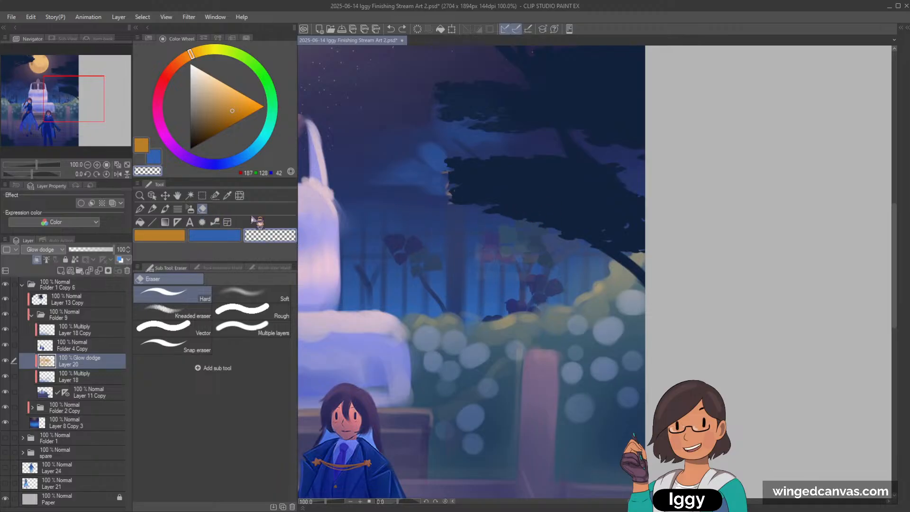
click(190, 209)
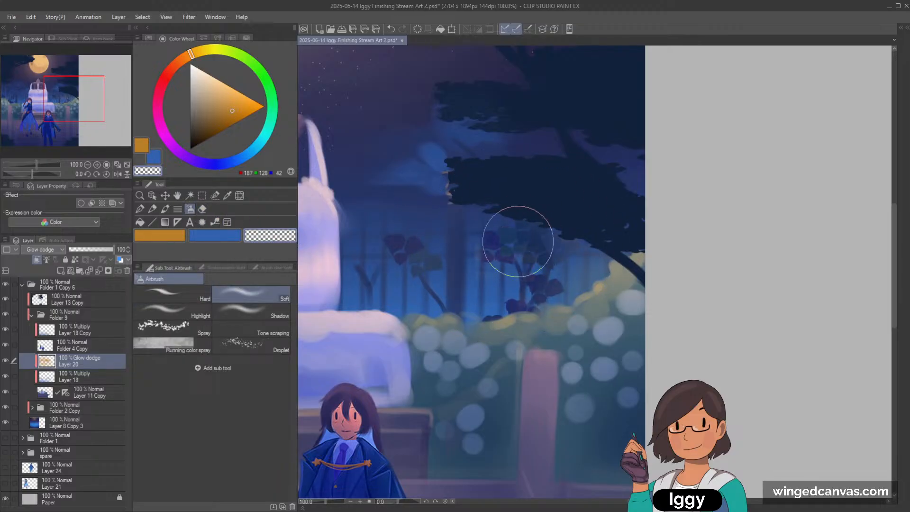
scroll(583, 173, down, 5)
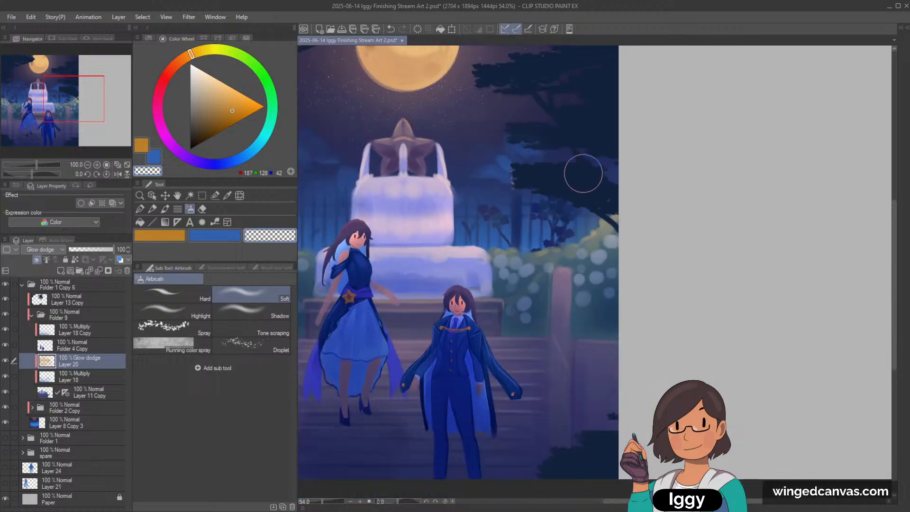
scroll(583, 174, down, 2)
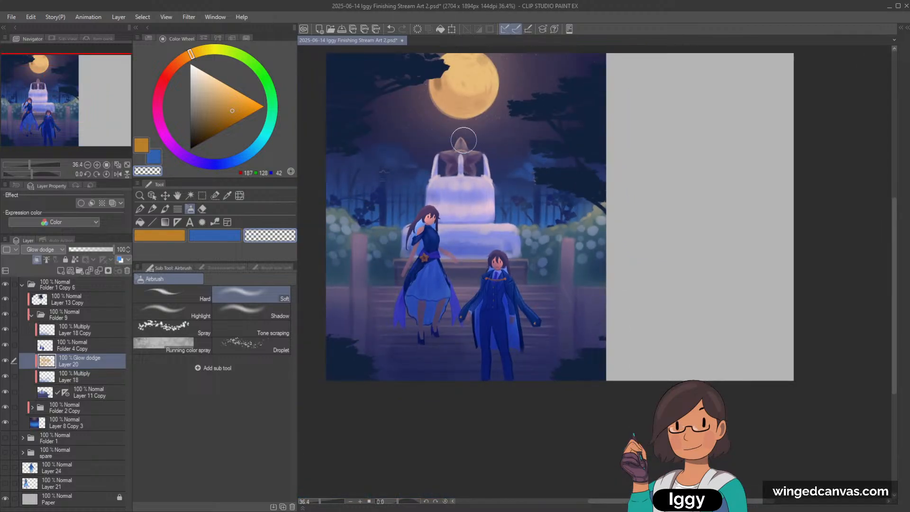
Toggle the visibility of Layer 8 Copy 3, Folder 2 Copy and Layer 11 Copy to examine what each contains.
click(89, 394)
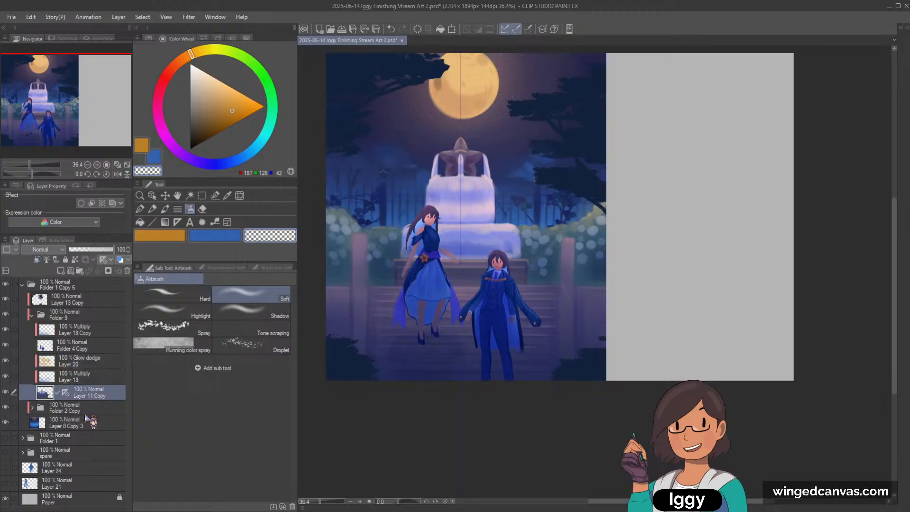
click(5, 421)
click(5, 422)
click(5, 407)
click(5, 406)
click(5, 392)
click(5, 392)
Add a new layer directly above Folder 2 Copy and set its blending mode to Glow dodge.
key(o)
click(341, 169)
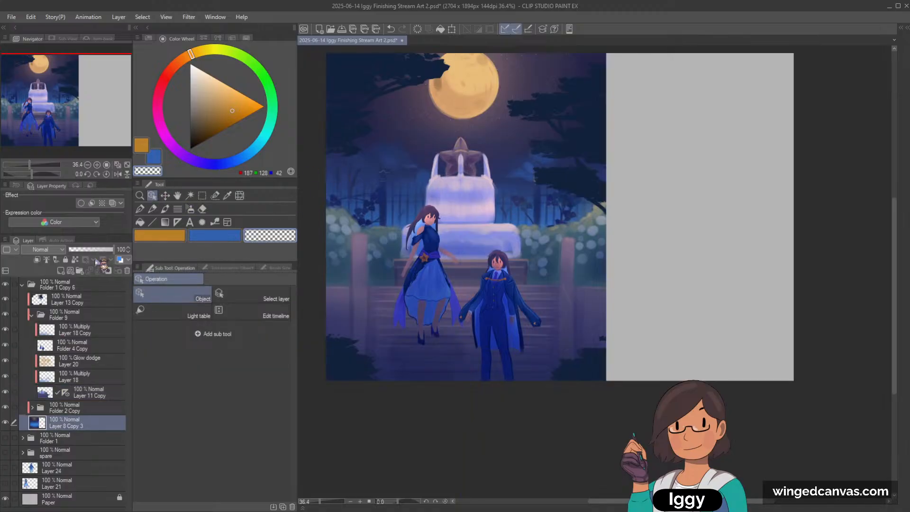
click(62, 271)
drag(71, 425, 70, 406)
click(60, 250)
click(62, 351)
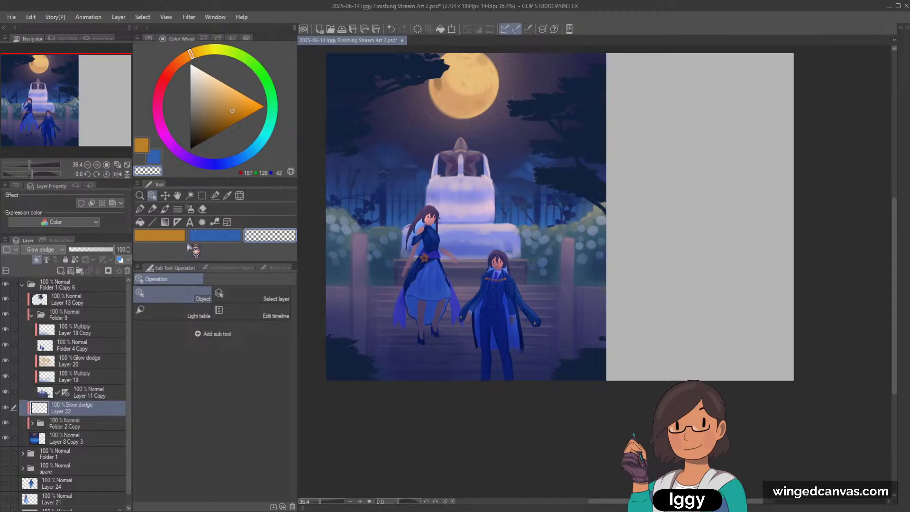
Airbrush blue light across the background fence with a large Soft brush on the new Glow dodge layer, and switch to transparent.
click(214, 236)
click(190, 208)
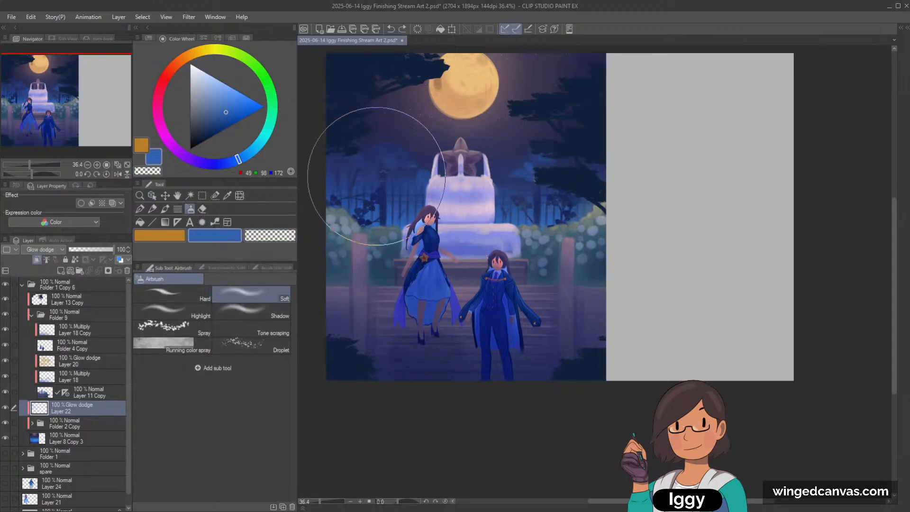
mouse_move(377, 176)
mouse_down()
mouse_move(521, 203)
mouse_move(619, 185)
mouse_up()
drag(67, 114, 84, 89)
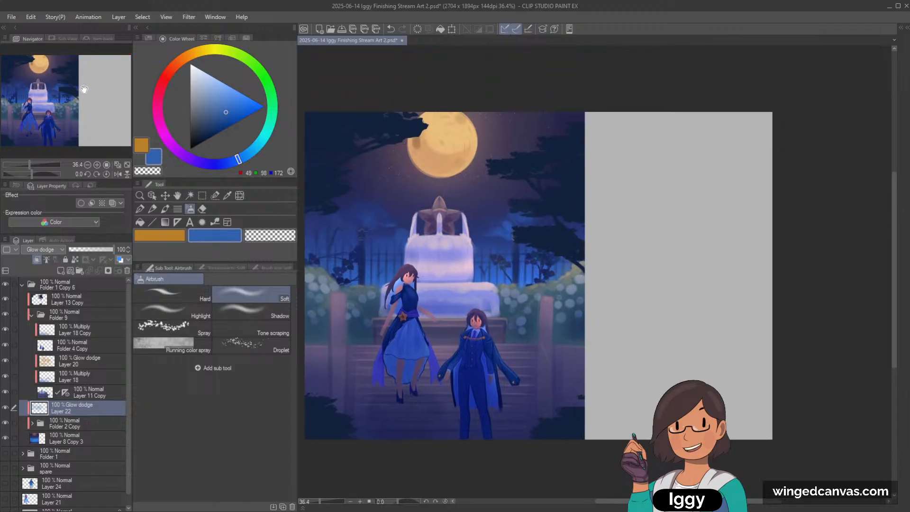
key(c)
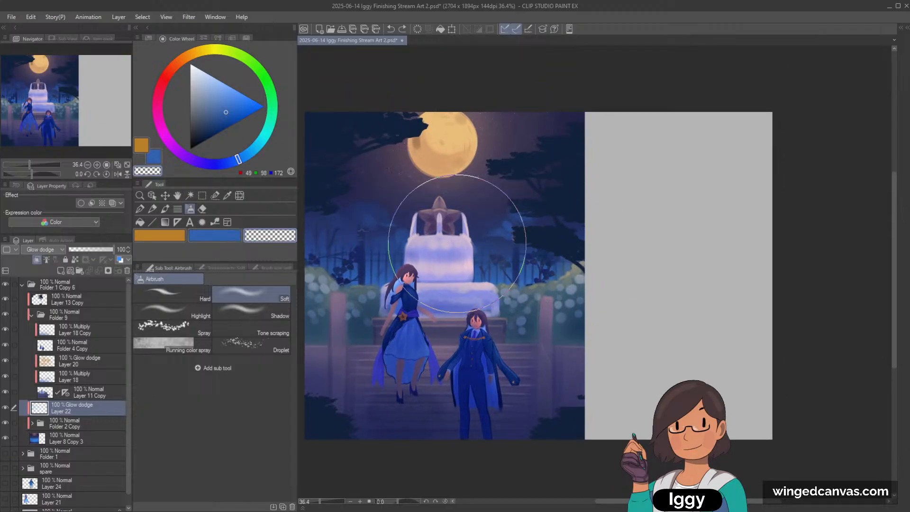
Choose a darker, more saturated blue and airbrush a glow across the background around the fence and hedges on Layer 22.
click(213, 236)
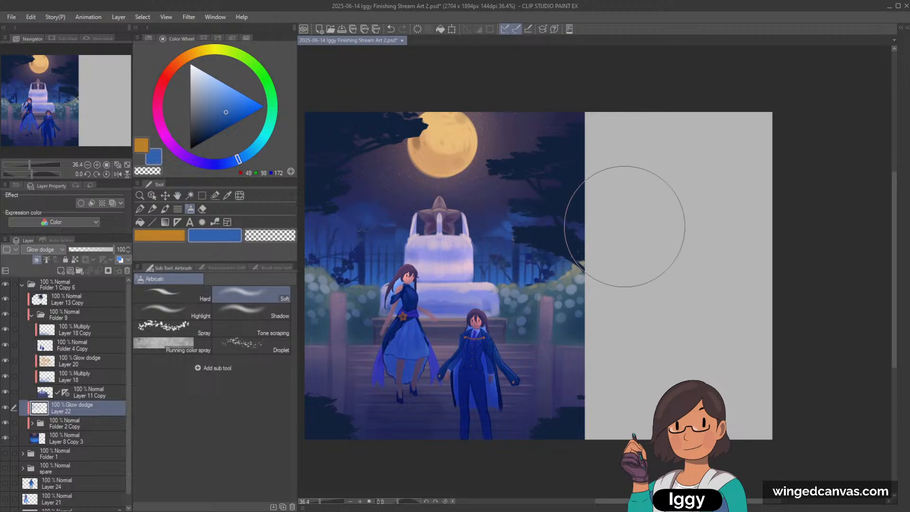
scroll(625, 226, down, 1)
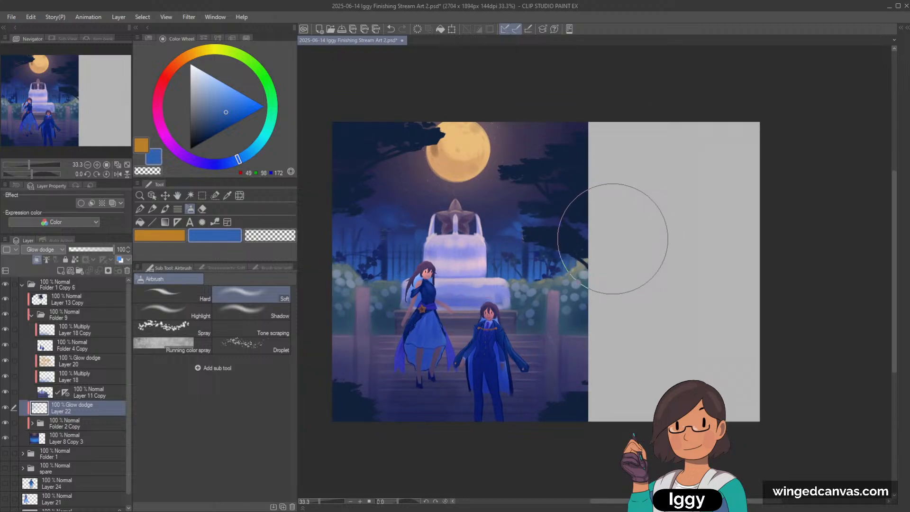
click(232, 125)
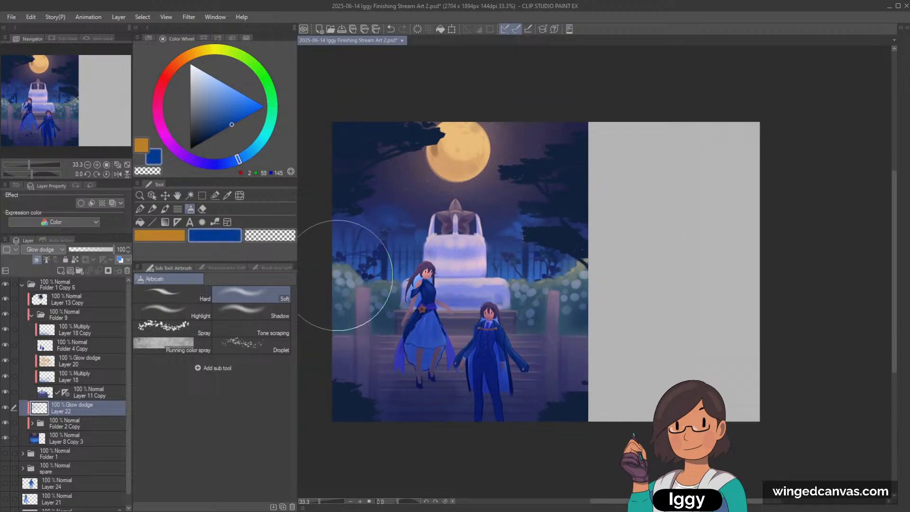
drag(502, 294, 583, 295)
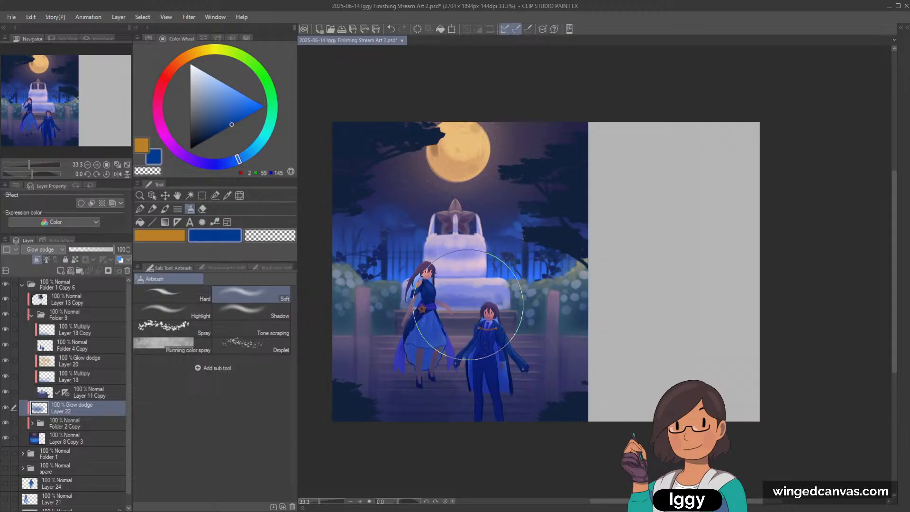
Lock the transparent pixels of the foliage layer, Layer 13 Copy, and reduce the orange Soft airbrush's size.
click(84, 302)
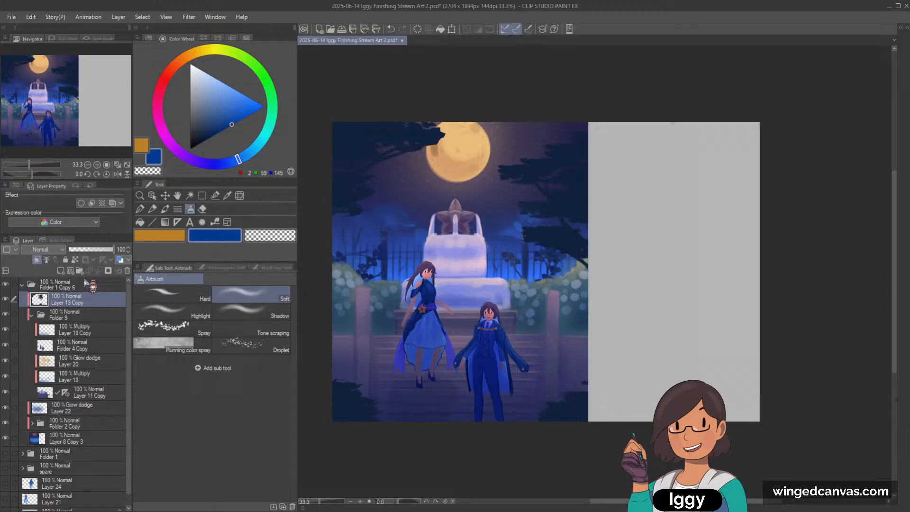
click(176, 236)
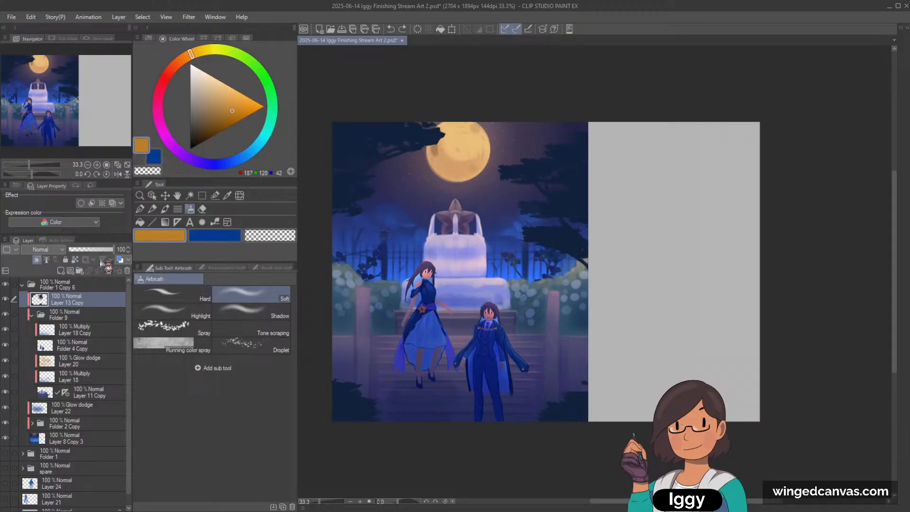
click(75, 259)
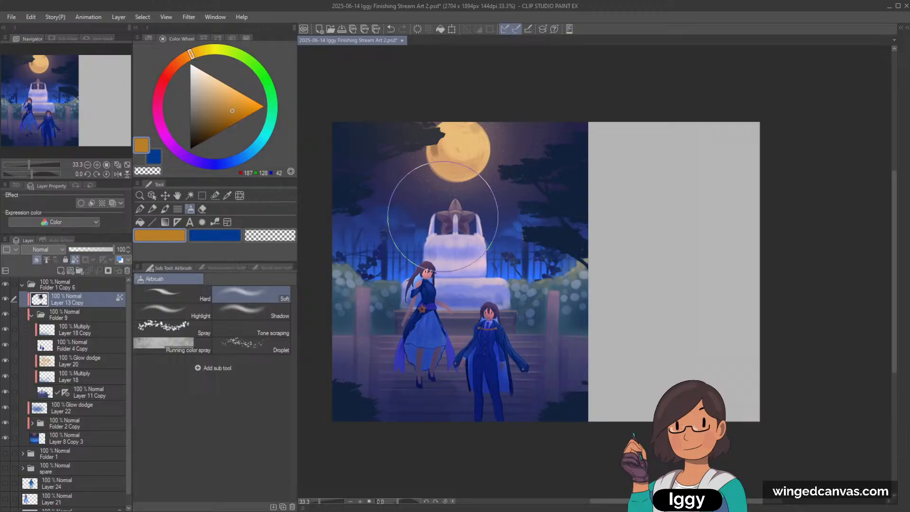
key(bracketleft)
key(bracketleft)
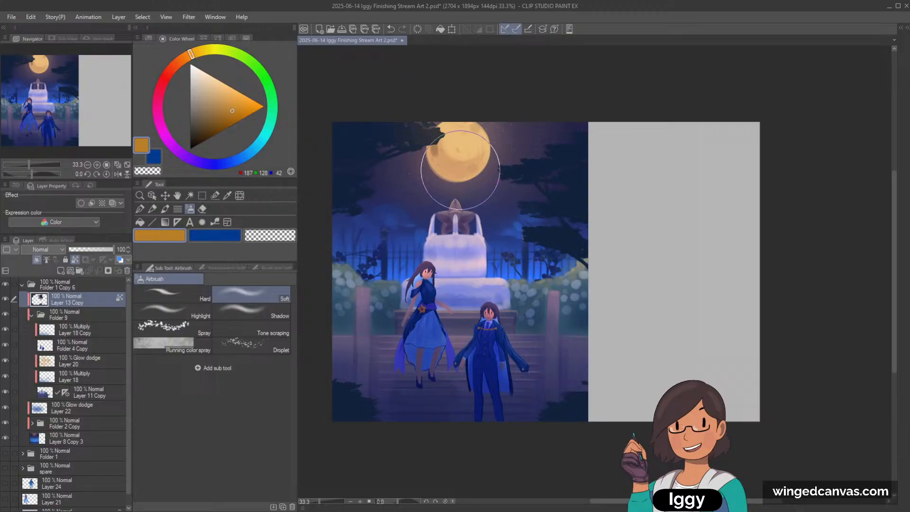
Sample the display color of the branch tip beside the moon and shift its hue to orange for the Soft airbrush.
alt+click(436, 134)
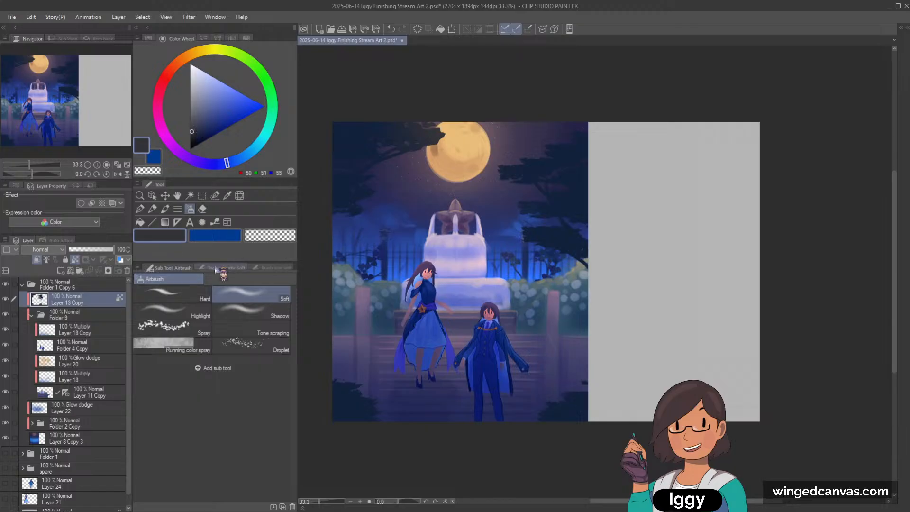
click(227, 195)
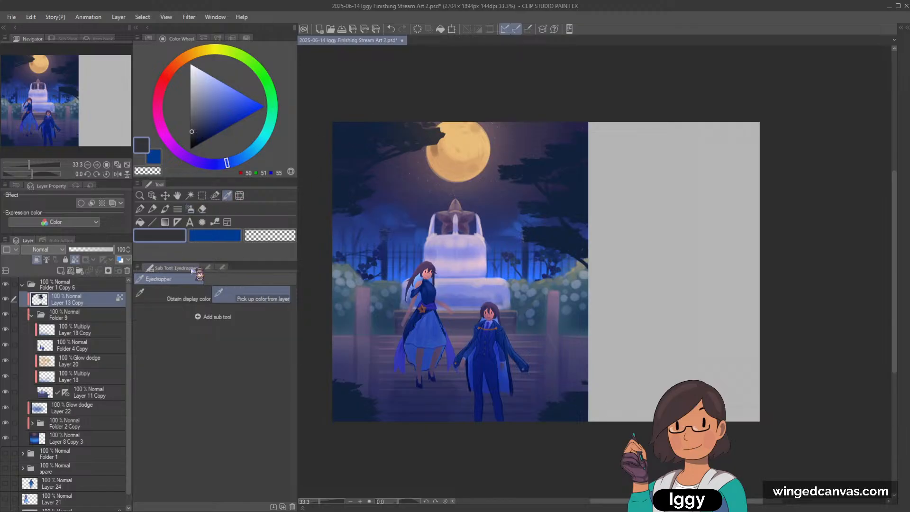
click(439, 134)
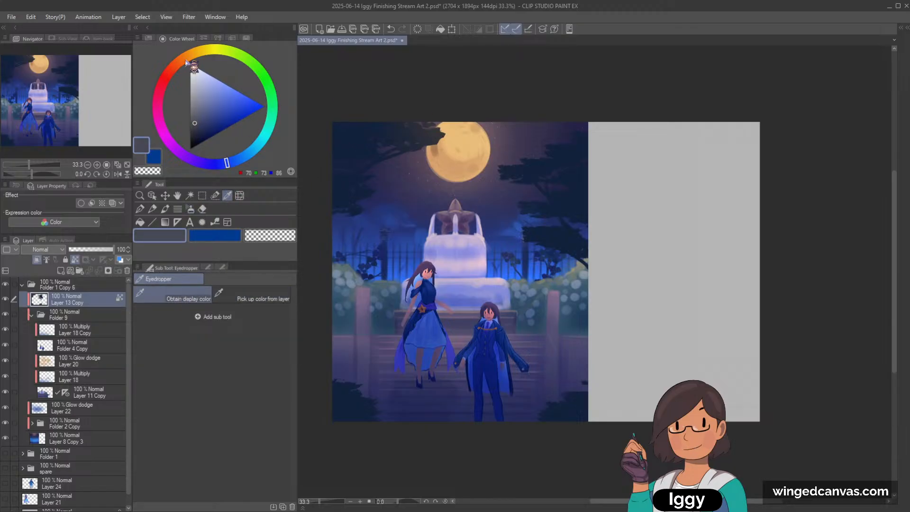
click(185, 60)
click(189, 209)
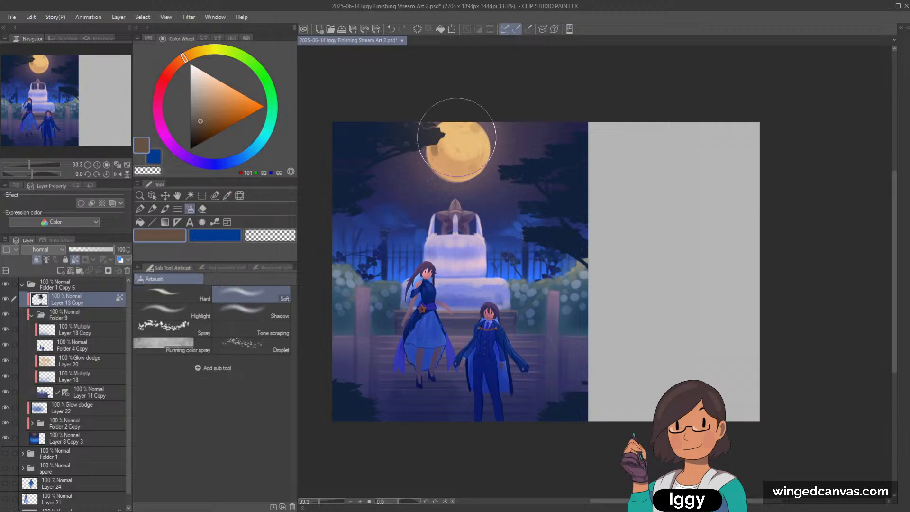
Try airbrushing a sampled dark brown over the branches around the moon, and undo the strokes.
alt+click(439, 131)
key(ctrl+z)
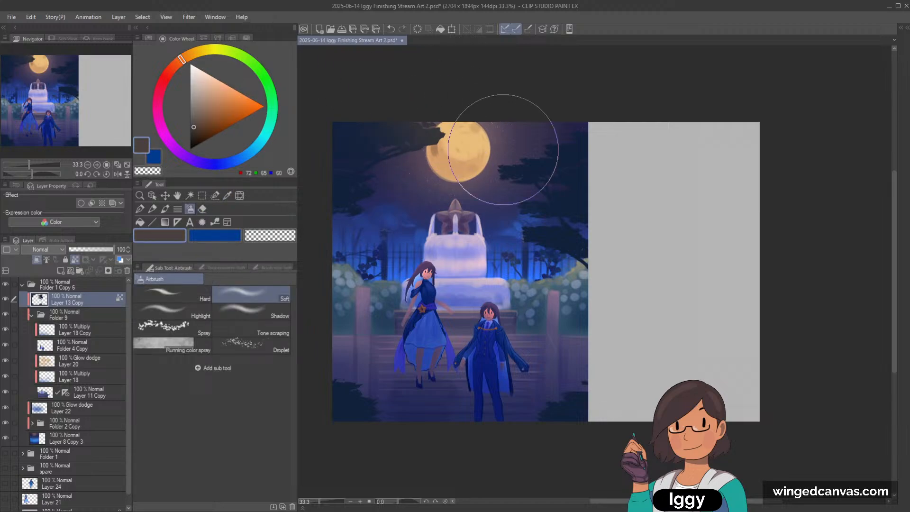
mouse_move(521, 183)
mouse_down()
mouse_move(566, 173)
mouse_move(580, 151)
mouse_up()
key(ctrl+z)
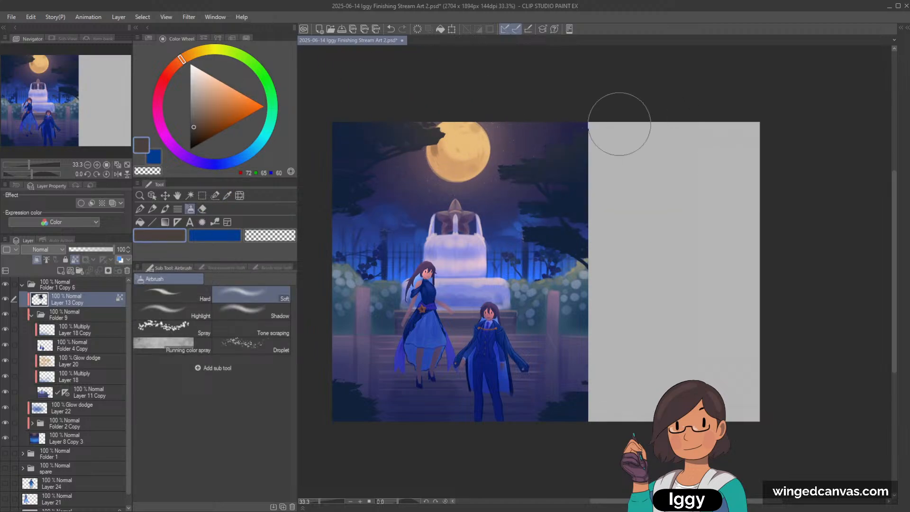
Tint the tree to the right of the moon with light orange and muted purples sampled from its foliage.
click(234, 85)
drag(235, 86, 238, 91)
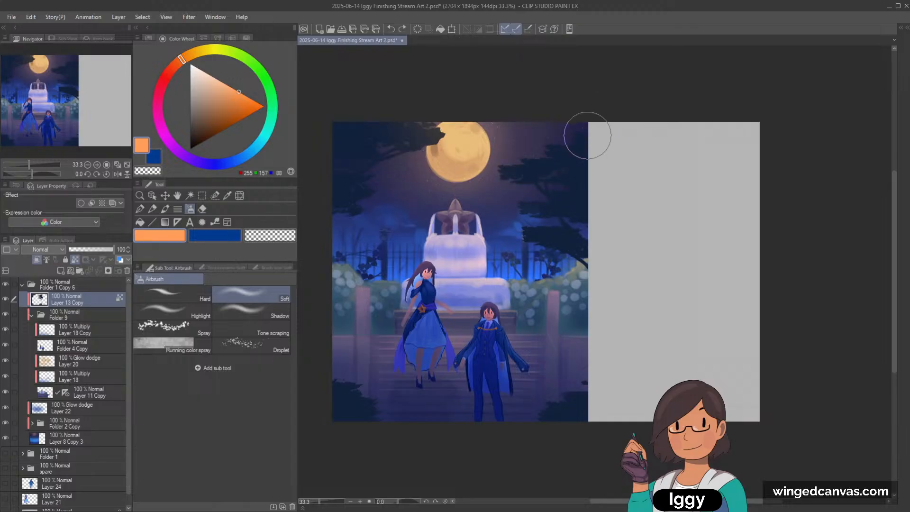
alt+click(527, 169)
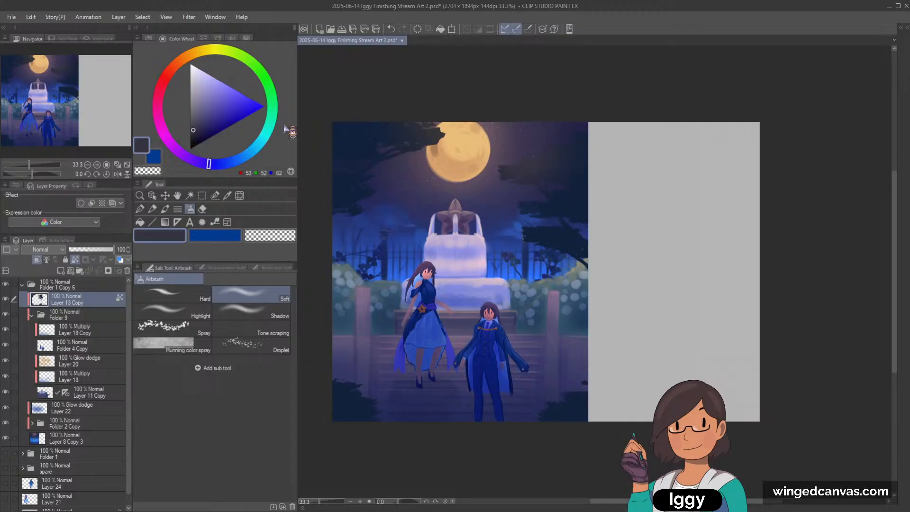
click(198, 131)
drag(516, 163, 659, 102)
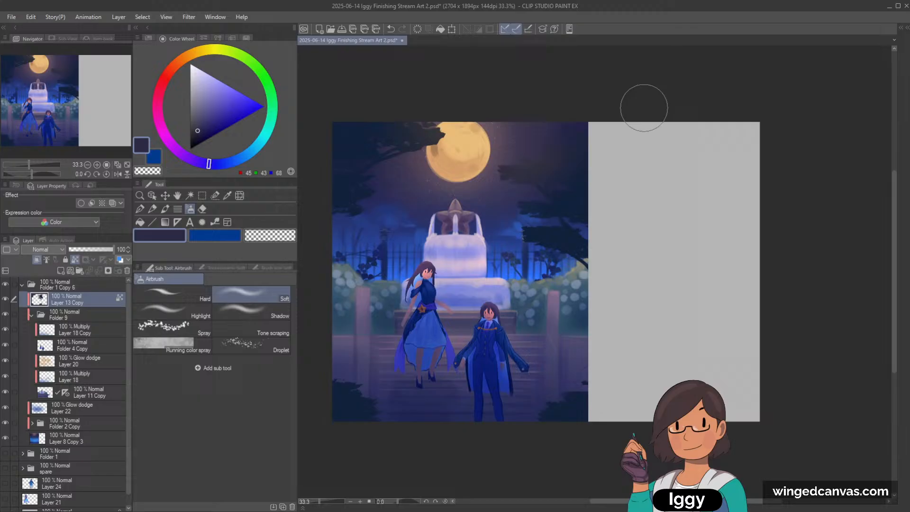
alt+click(530, 168)
mouse_move(532, 165)
mouse_down()
mouse_move(637, 135)
mouse_move(545, 152)
mouse_move(677, 116)
mouse_up()
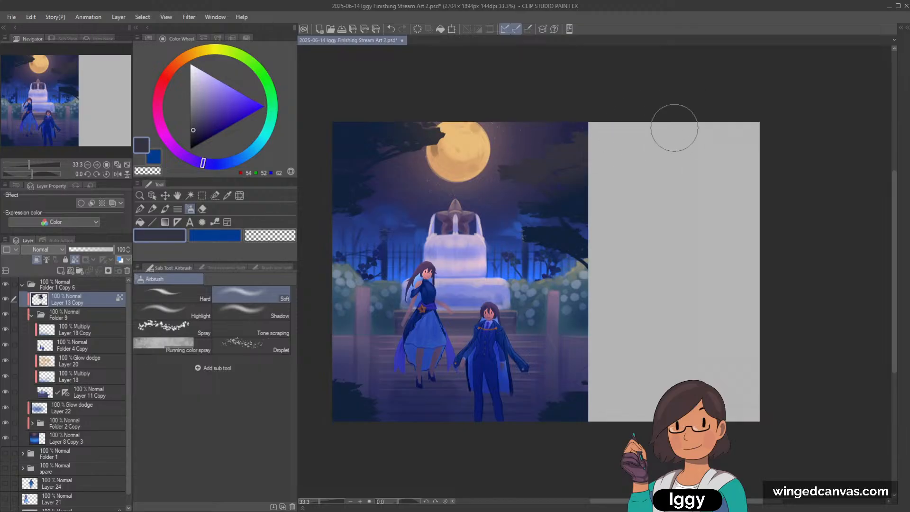
Airbrush a sampled dark blue over the outer foliage of the tree to the right of the moon.
alt+click(575, 211)
mouse_move(564, 172)
mouse_down()
mouse_move(589, 166)
mouse_move(583, 183)
mouse_up()
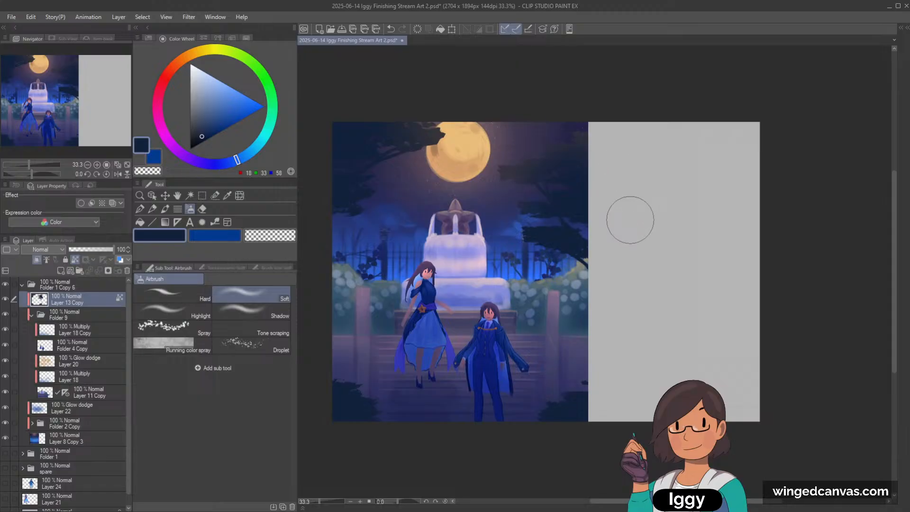
click(70, 271)
key(ctrl+z)
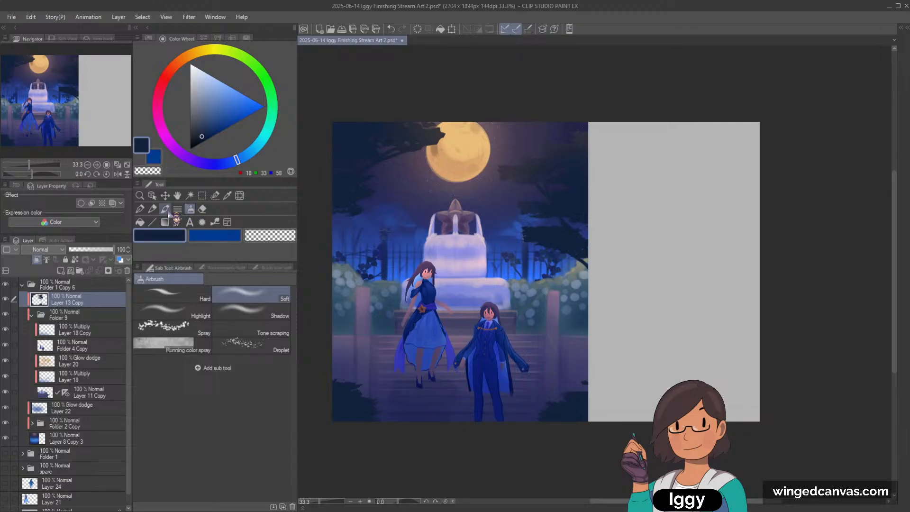
Paint muted purple flowers on the dark bushes in both lower corners with the HC OWC brush.
click(165, 209)
click(169, 142)
drag(204, 118, 214, 124)
drag(169, 142, 165, 135)
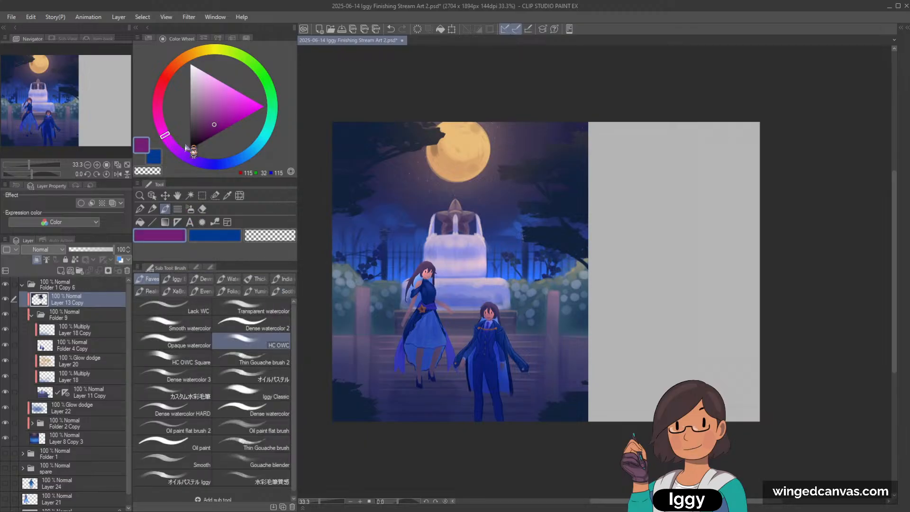
alt+click(351, 397)
key(ctrl+z)
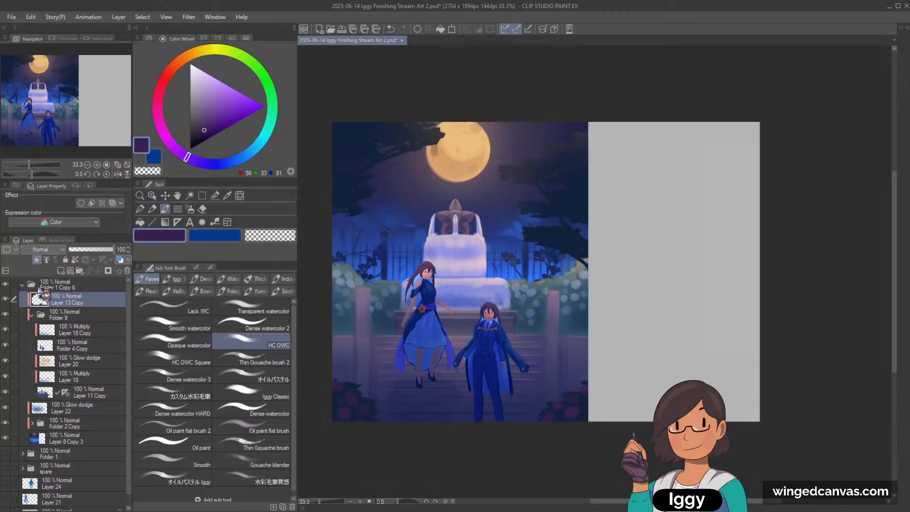
Hide the Folder 1 Copy 6 illustration and review the character paintings on Layer 24 and Layer 21.
click(22, 285)
click(6, 284)
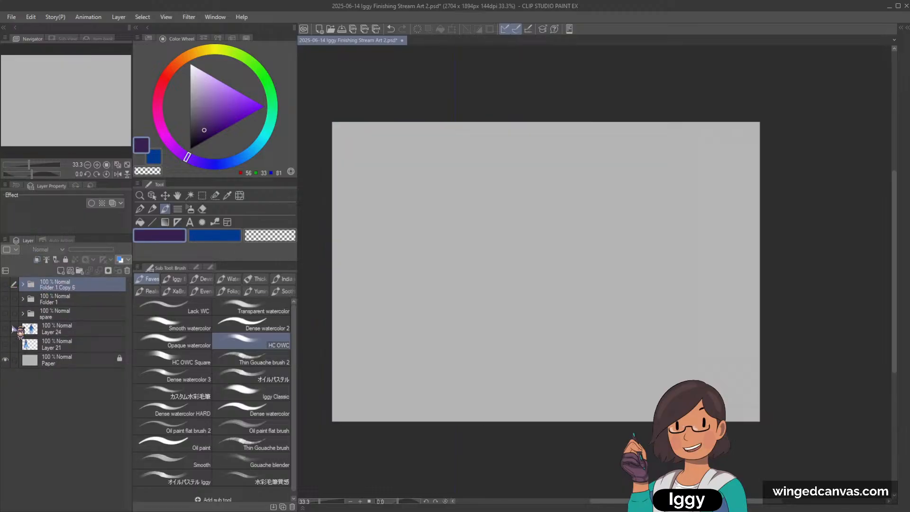
click(6, 343)
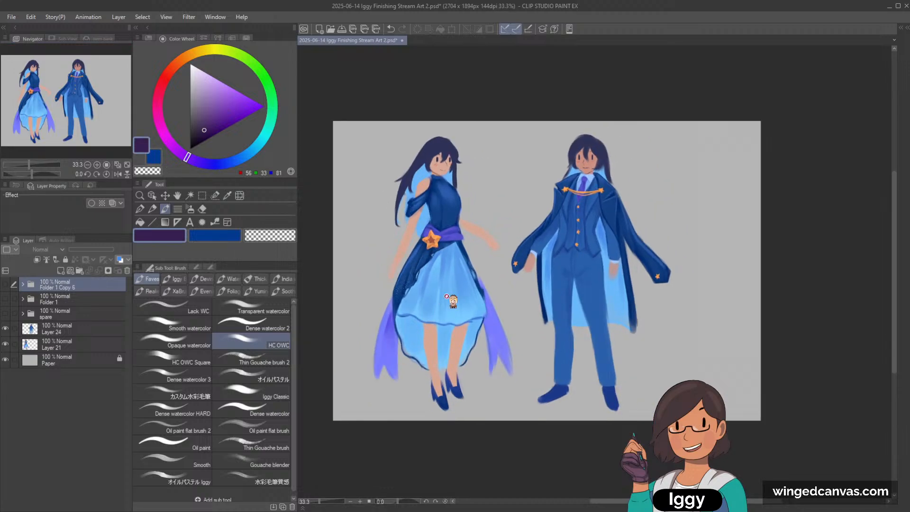
scroll(445, 306, down, 1)
scroll(438, 310, up, 1)
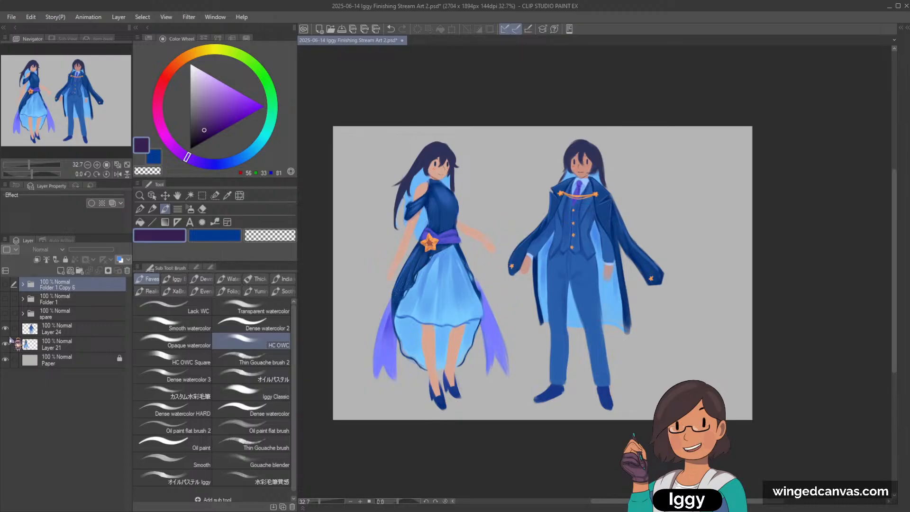
click(5, 328)
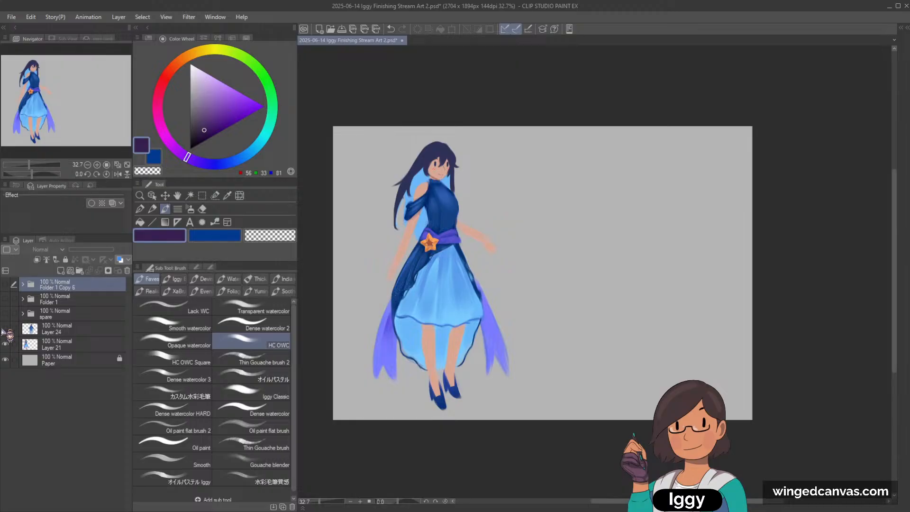
click(5, 344)
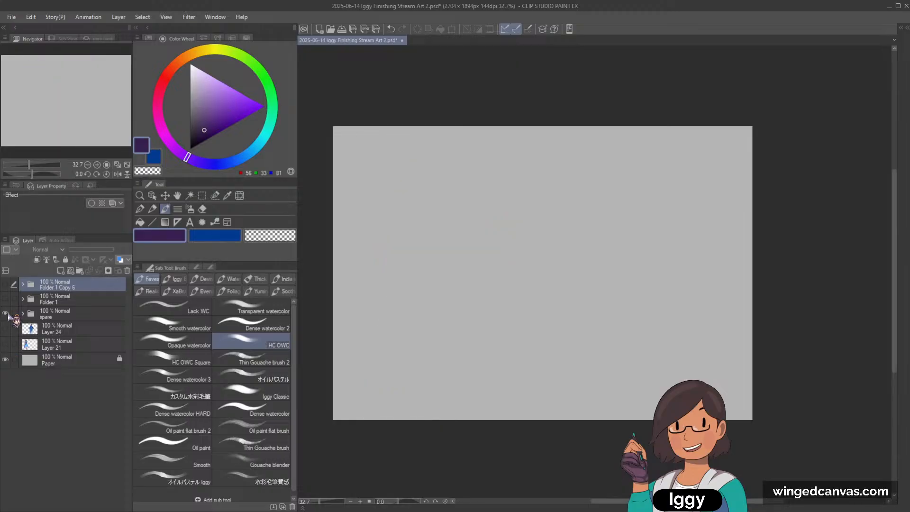
Review the garden, view and ballroom thumbnail sketches in the spare folder, then hide that folder.
click(23, 313)
drag(5, 328, 5, 360)
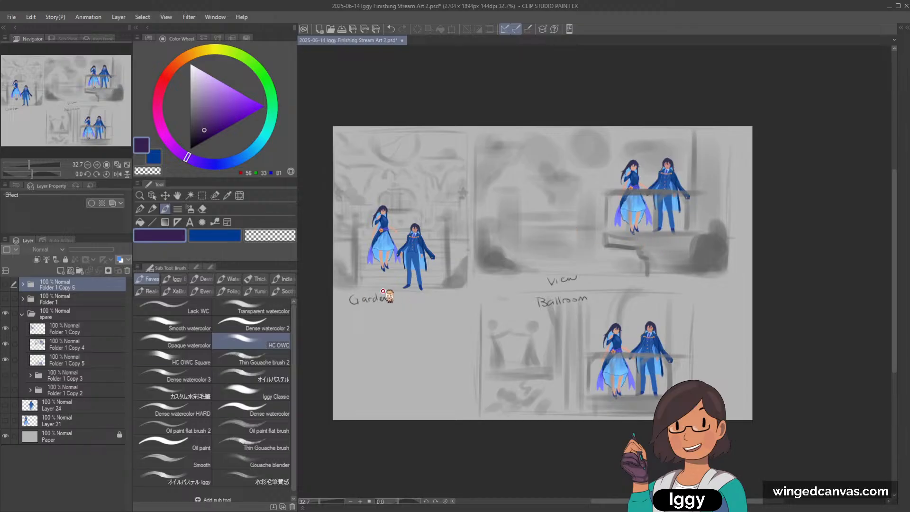
scroll(376, 303, up, 3)
scroll(363, 315, down, 4)
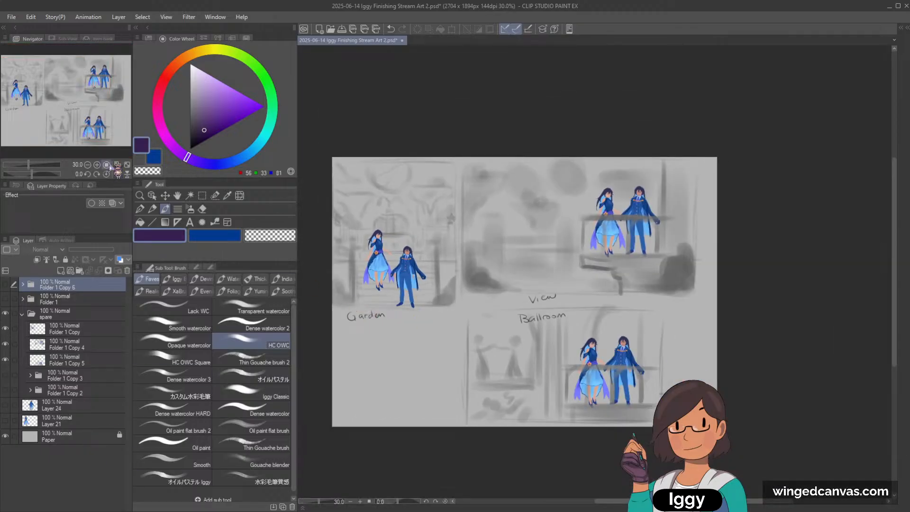
key(ctrl+0)
click(22, 313)
click(4, 312)
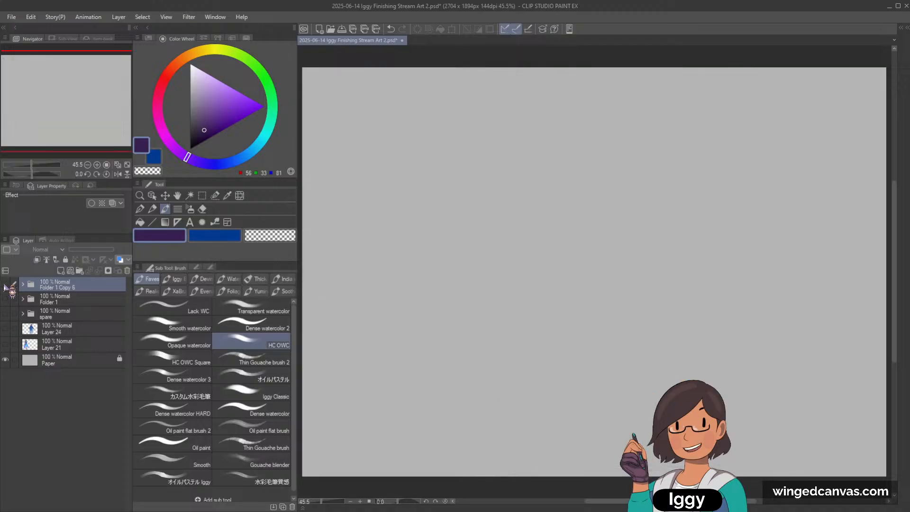
Compare the original illustration in Folder 1 with the revised version in Folder 1 Copy 6 by toggling their visibility.
click(6, 299)
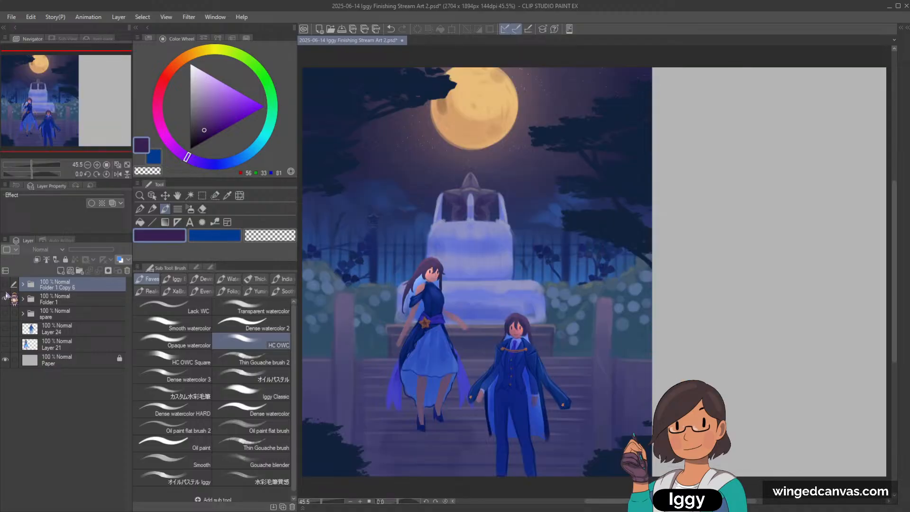
click(5, 285)
scroll(594, 218, down, 2)
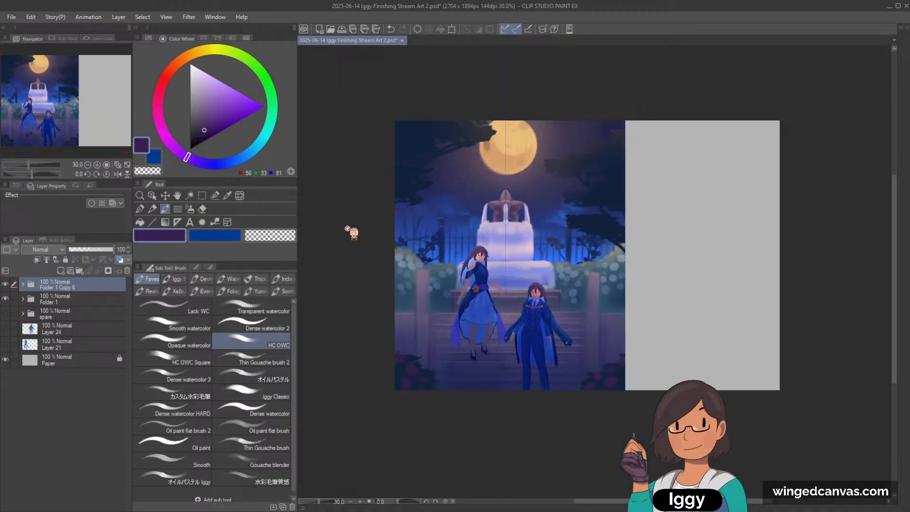
click(5, 285)
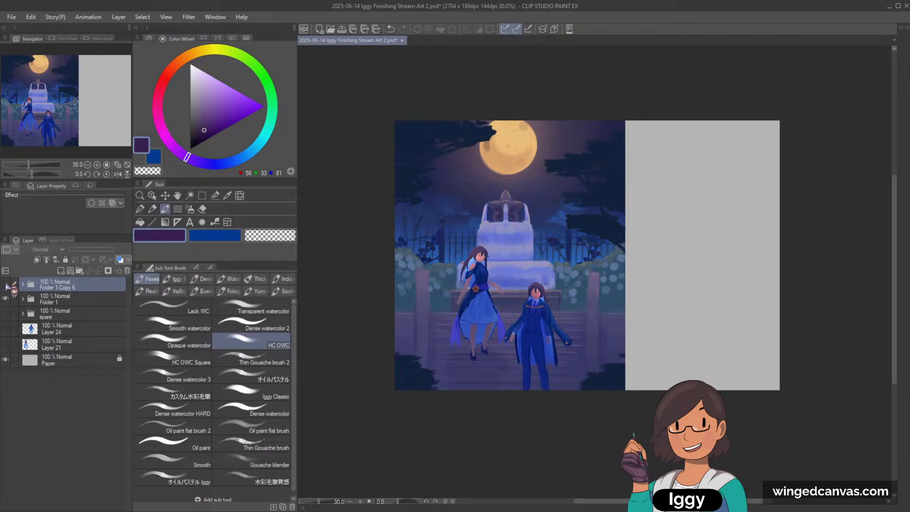
click(5, 284)
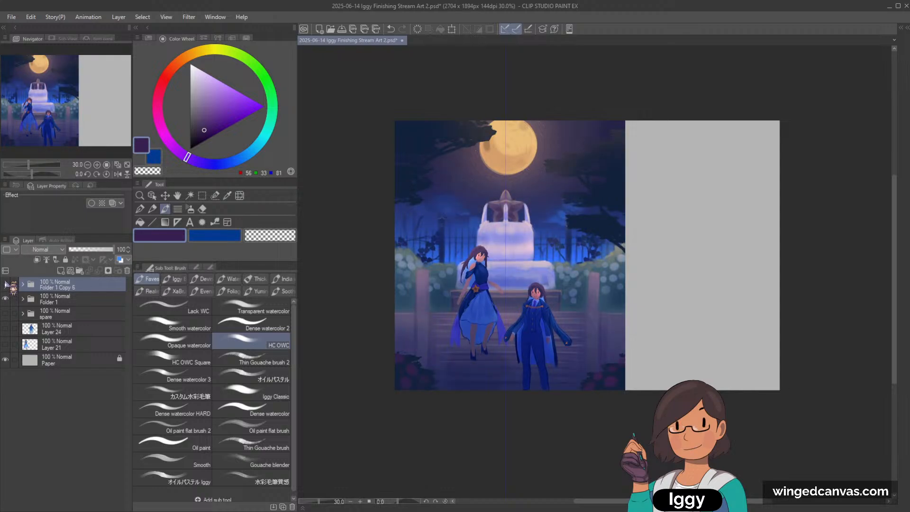
click(5, 285)
click(5, 284)
Flatten a duplicate of Folder 1 Copy 6 into one layer and add a contrast-boosting Tone Curve correction layer above it.
drag(69, 280, 68, 279)
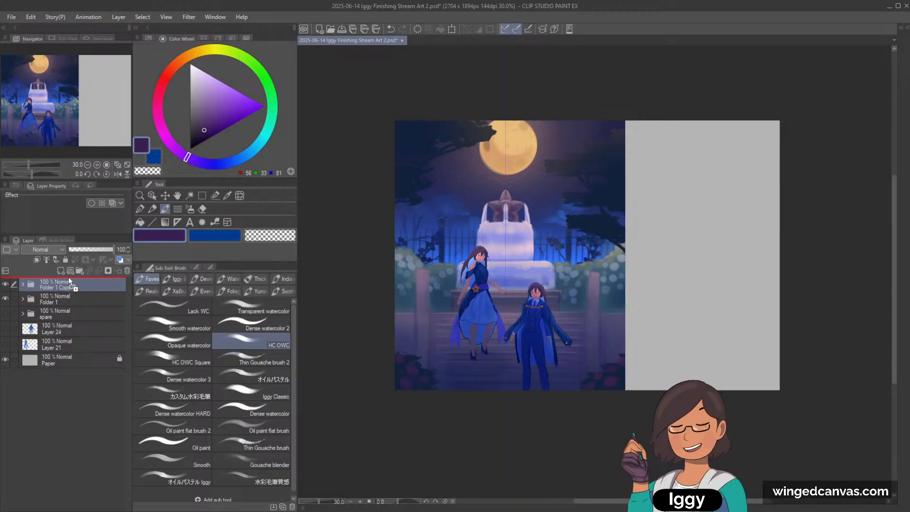
click(109, 256)
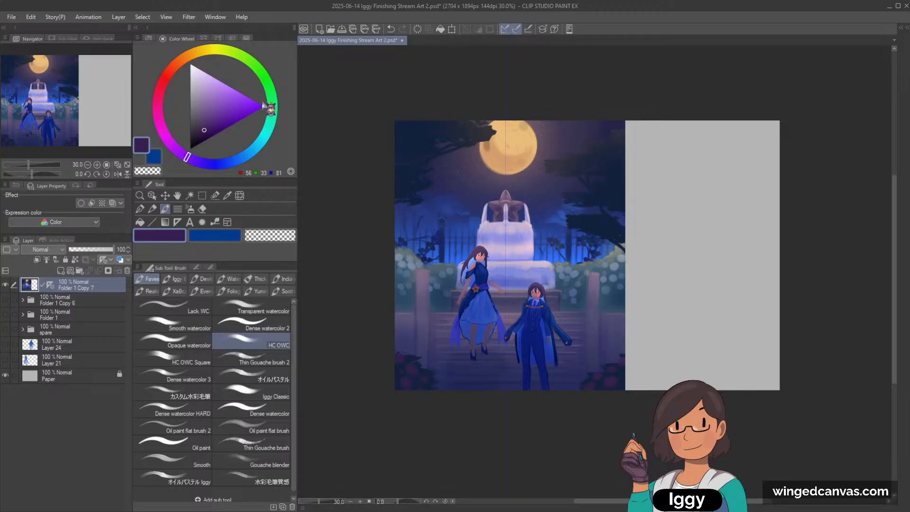
click(240, 115)
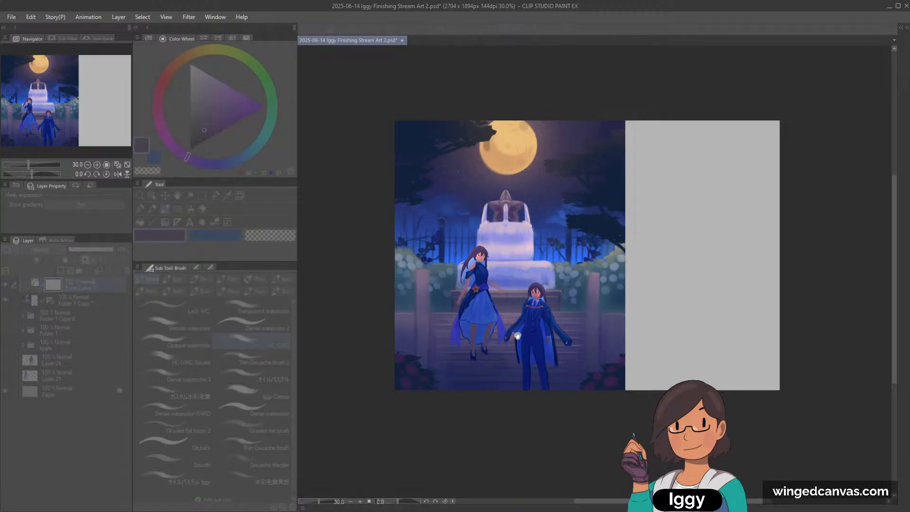
drag(142, 443, 161, 454)
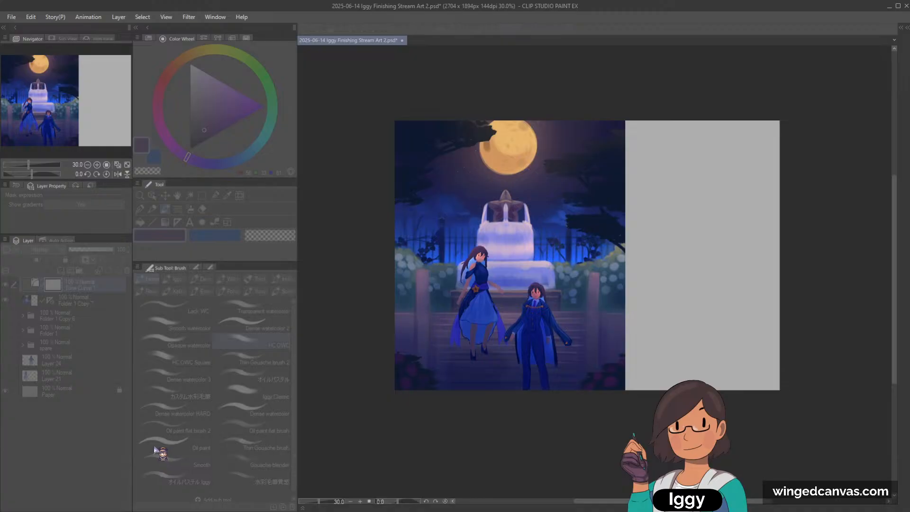
drag(222, 363, 226, 365)
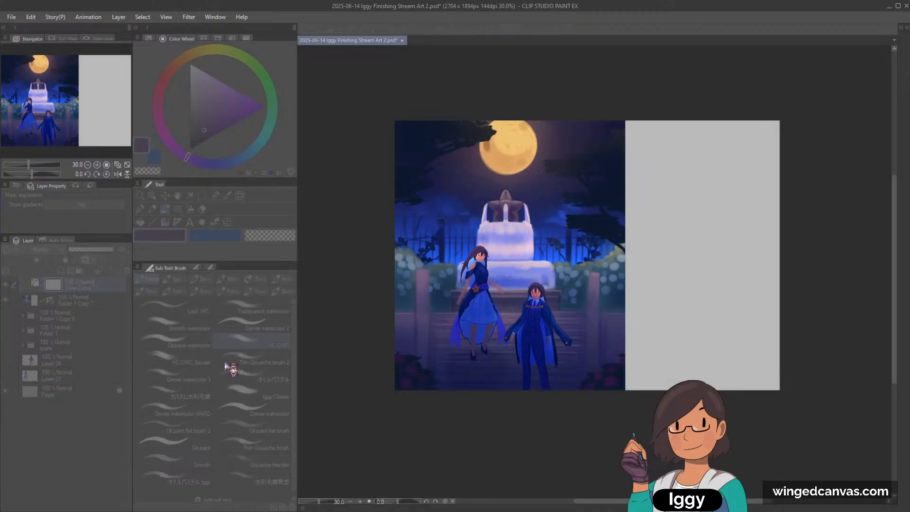
click(281, 334)
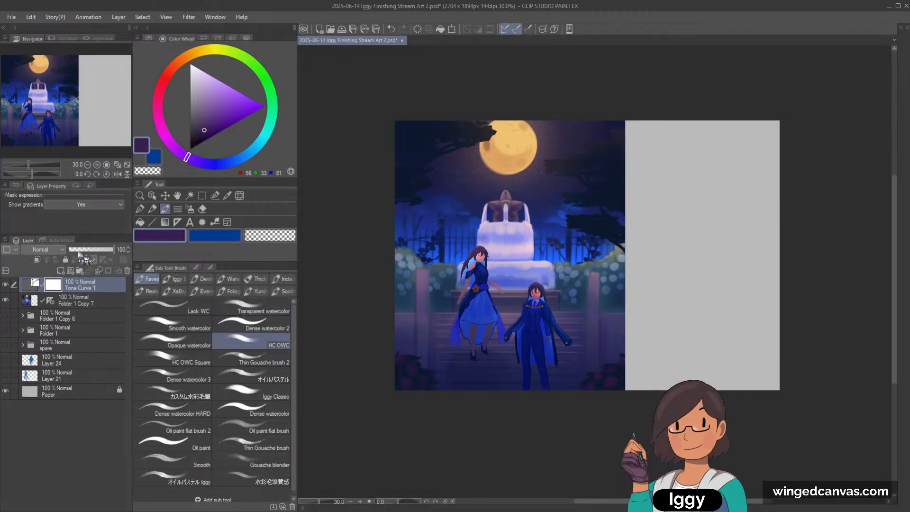
Set the Tone Curve 1 layer's opacity to 33% and merge it with the flattened illustration layer.
drag(79, 251, 84, 250)
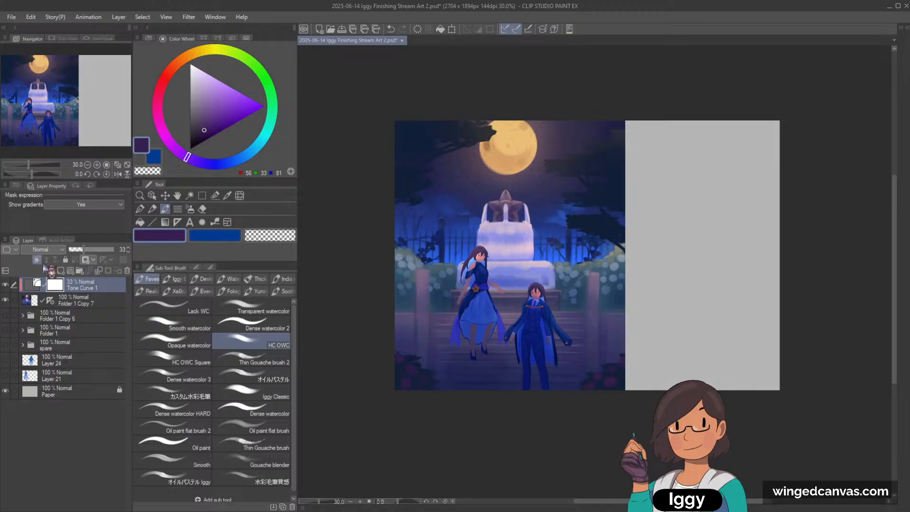
scroll(497, 240, up, 1)
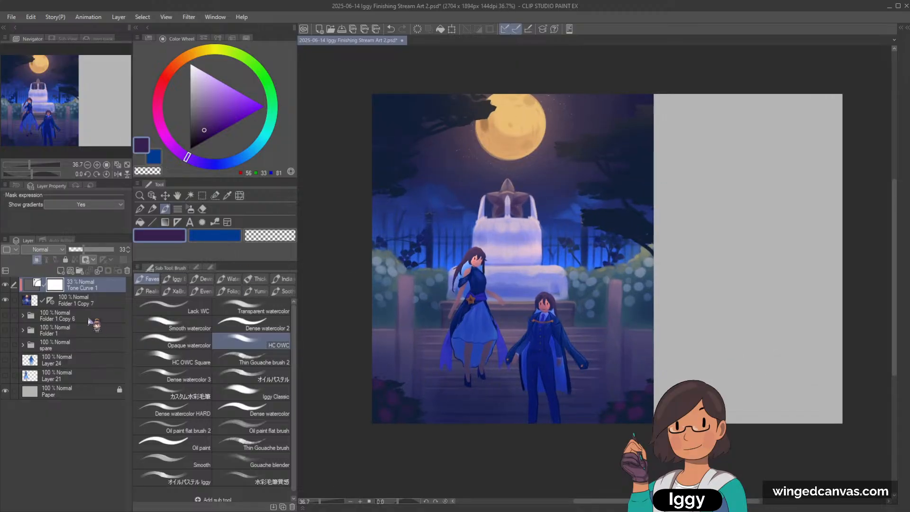
click(94, 300)
click(127, 271)
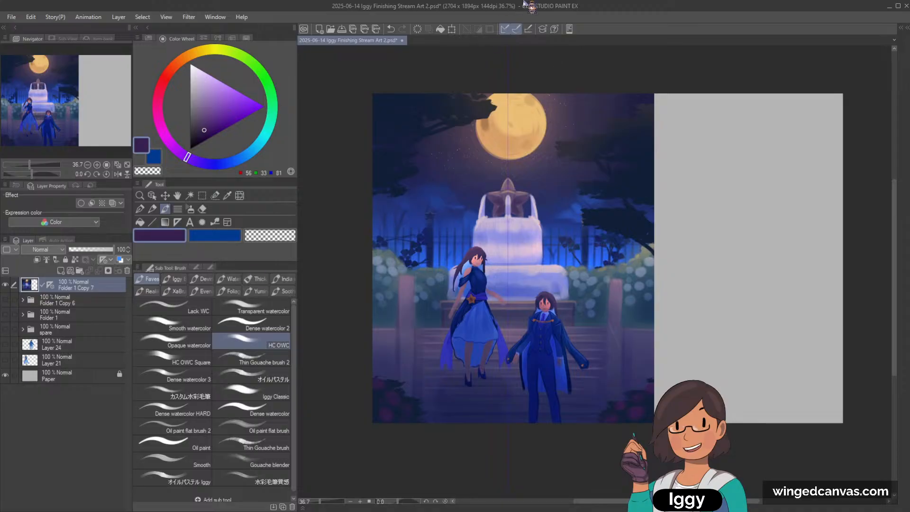
Touch up the water along the fountain's upper rim with sampled pinkish white using the HC OWC brush.
click(152, 195)
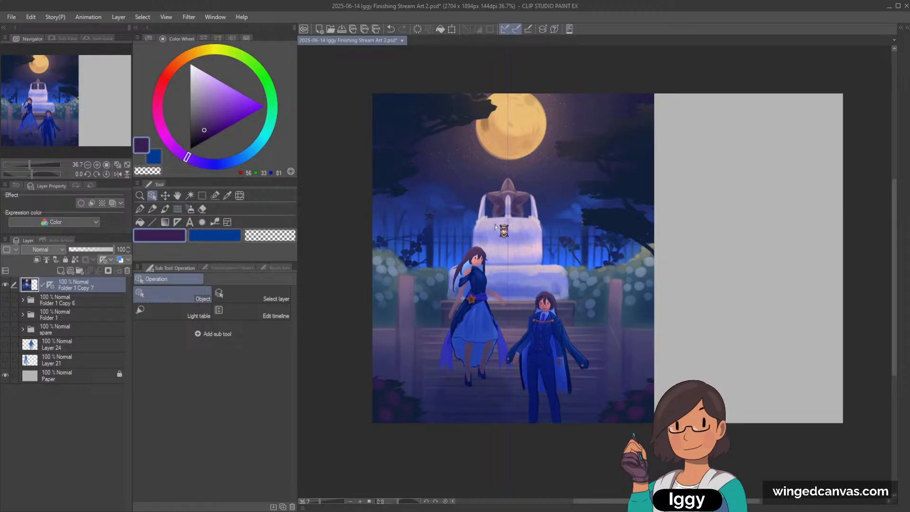
scroll(506, 214, up, 1)
key(b)
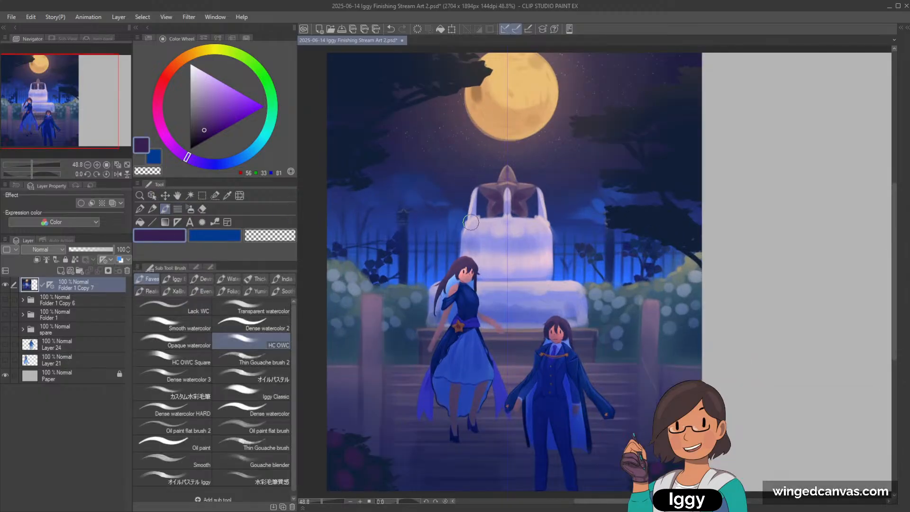
alt+click(474, 212)
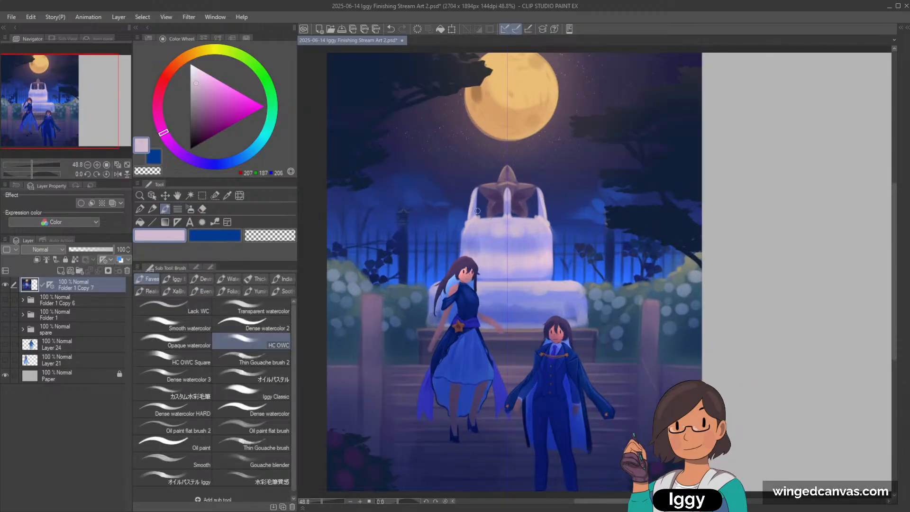
alt+click(472, 215)
alt+click(474, 221)
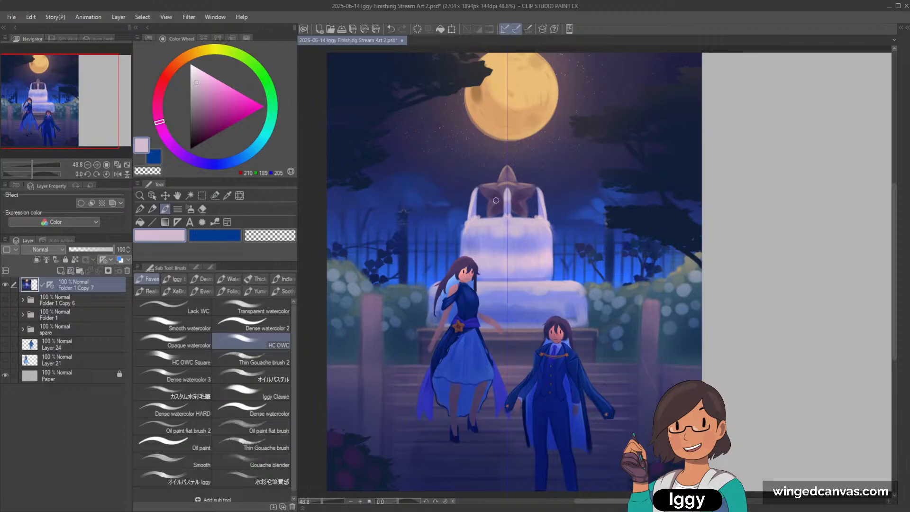
key(ctrl+z)
drag(463, 228, 476, 223)
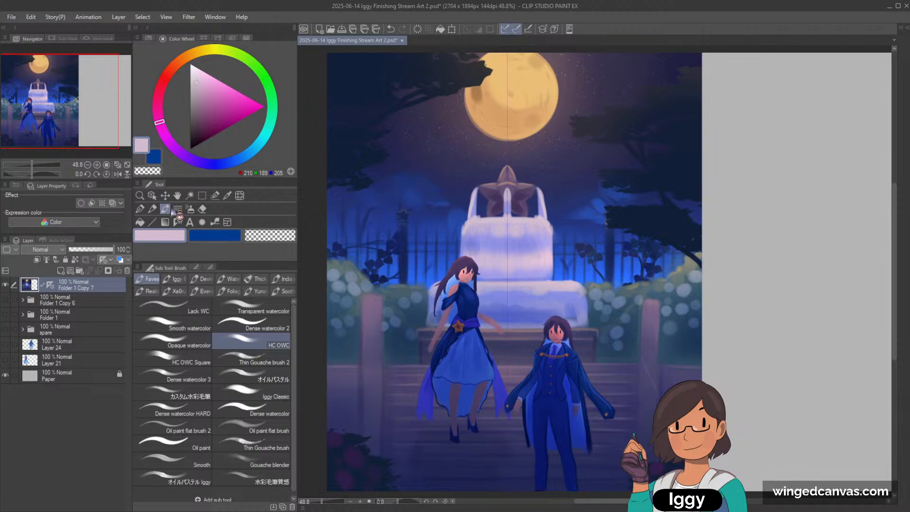
Refine the light edges of the star on top of the fountain with muted pink sampled from it.
scroll(507, 184, up, 1)
alt+click(506, 184)
scroll(553, 160, down, 1)
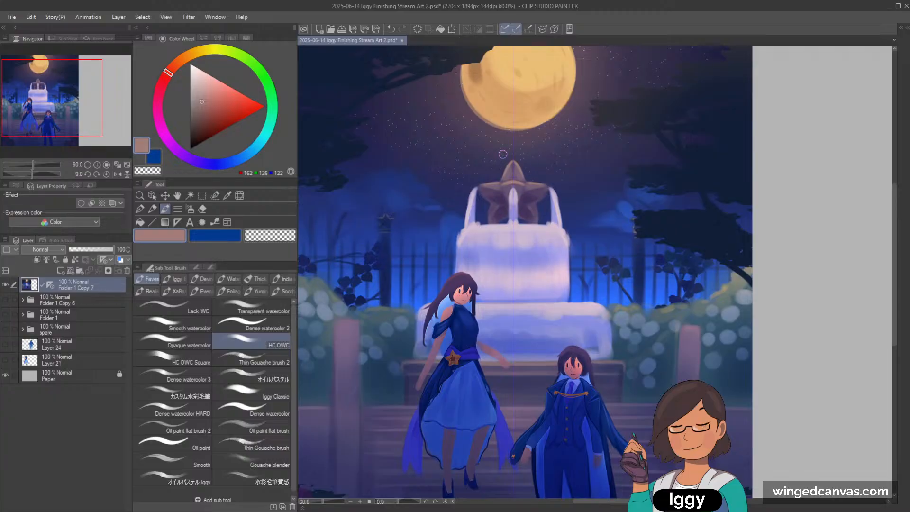
scroll(502, 154, up, 2)
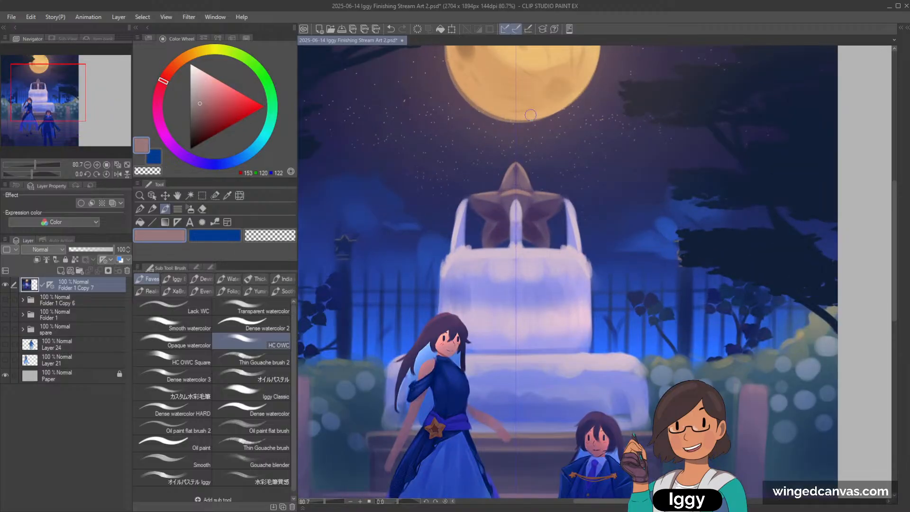
scroll(537, 71, down, 2)
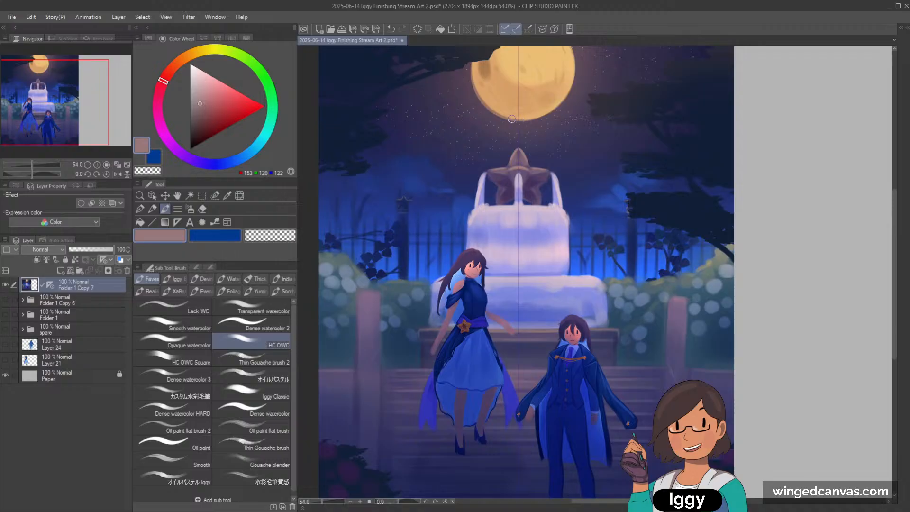
drag(55, 126, 66, 130)
scroll(514, 240, down, 1)
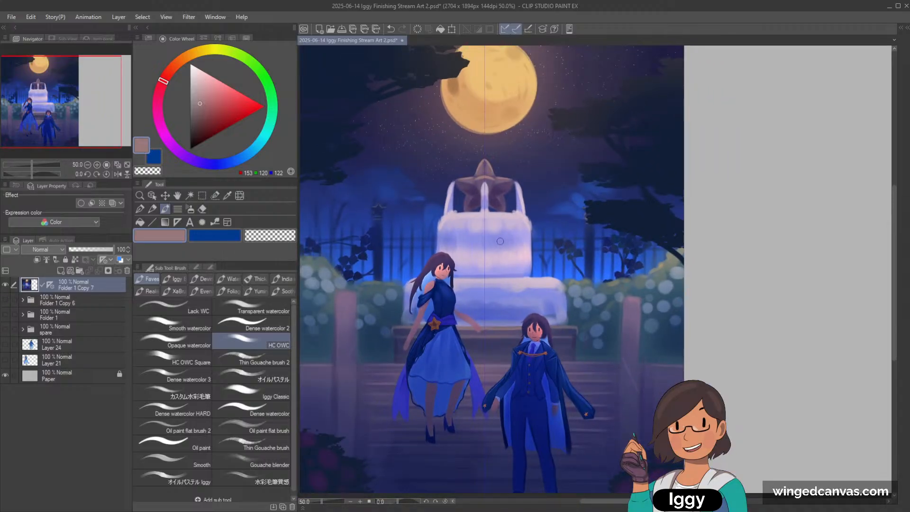
Touch up the background to the left of the fountain with dark and medium blues sampled around the lamp post.
alt+click(375, 201)
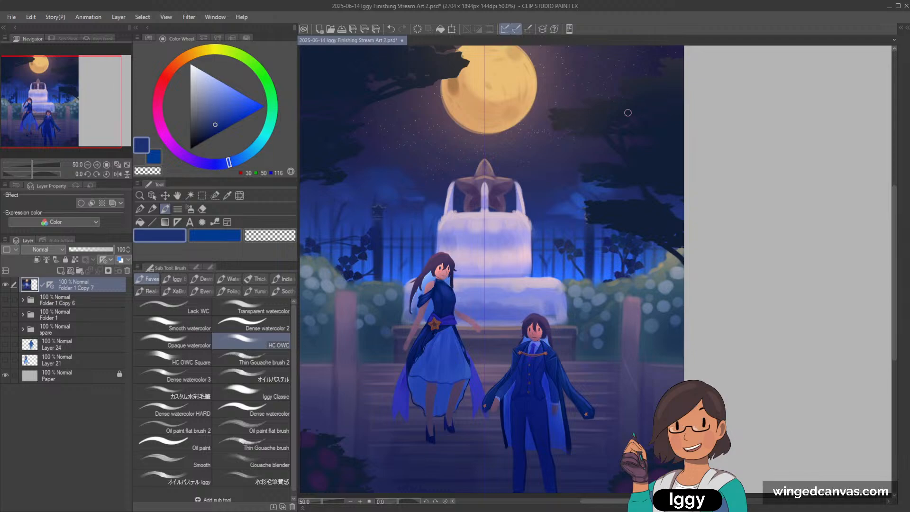
click(127, 166)
drag(99, 132, 94, 132)
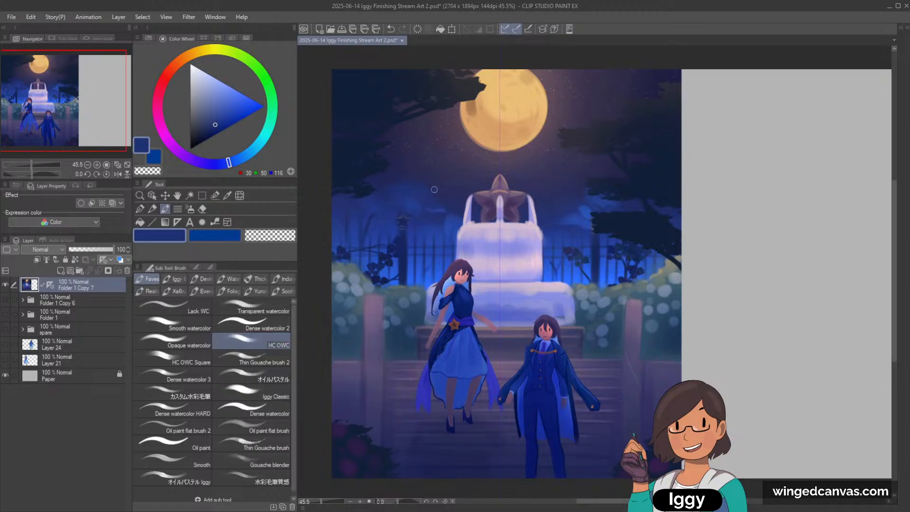
alt+click(438, 209)
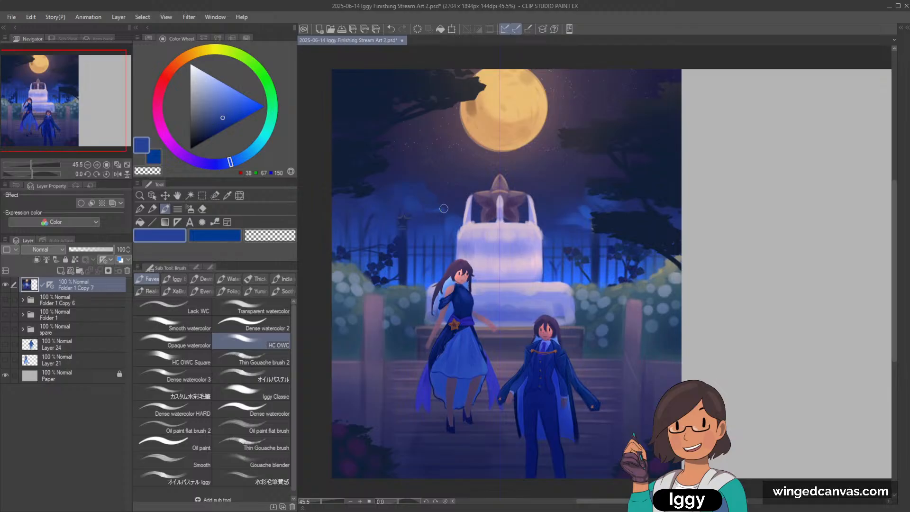
alt+click(428, 207)
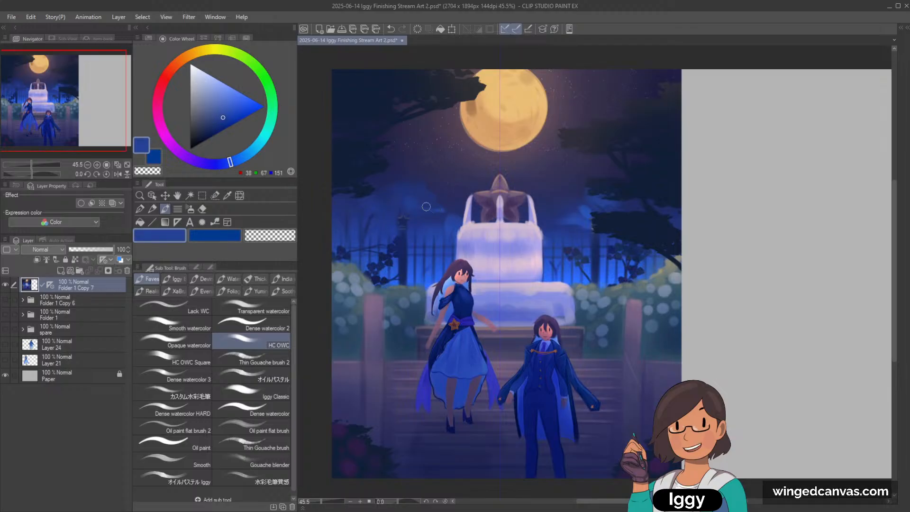